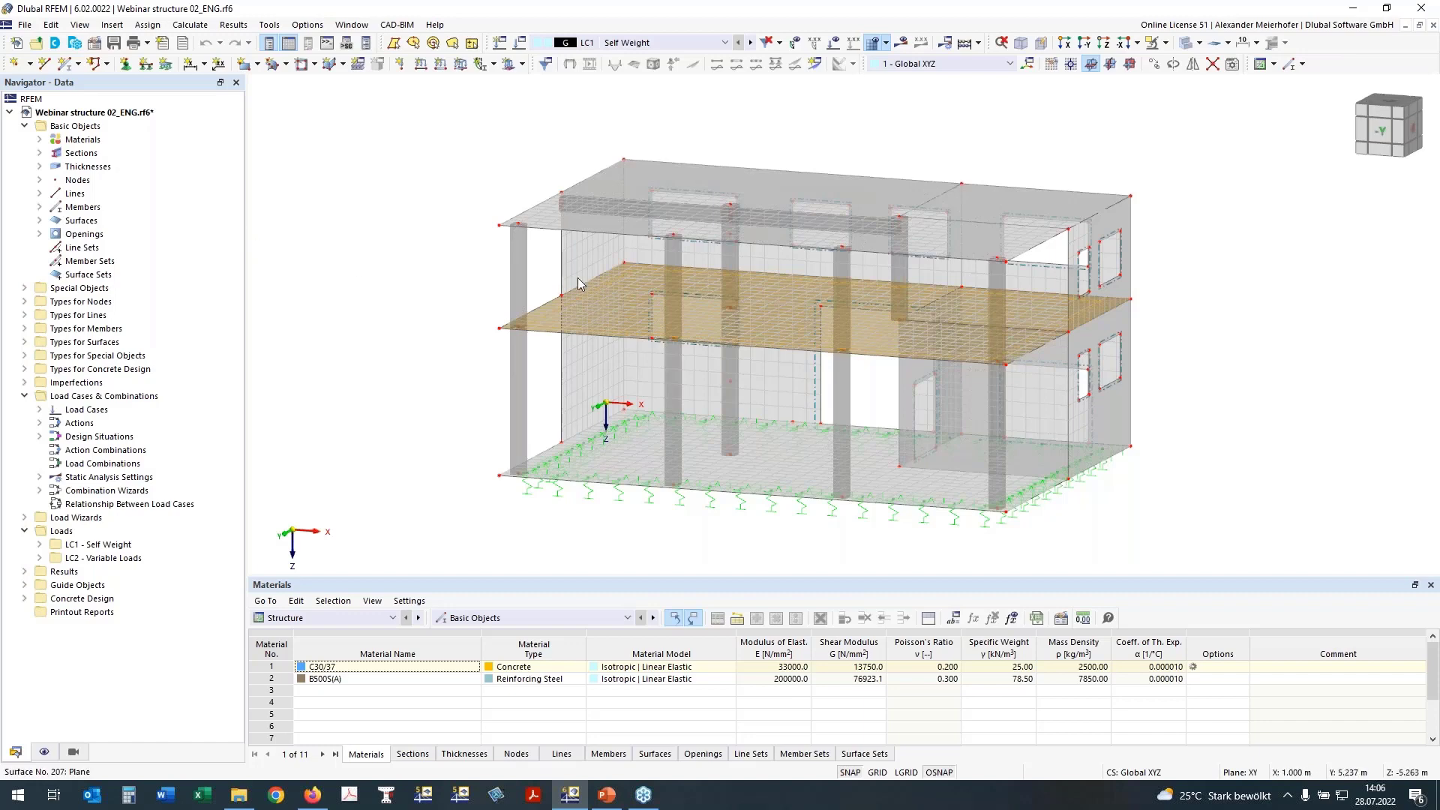
ctrl+middle_drag(433, 275, 510, 272)
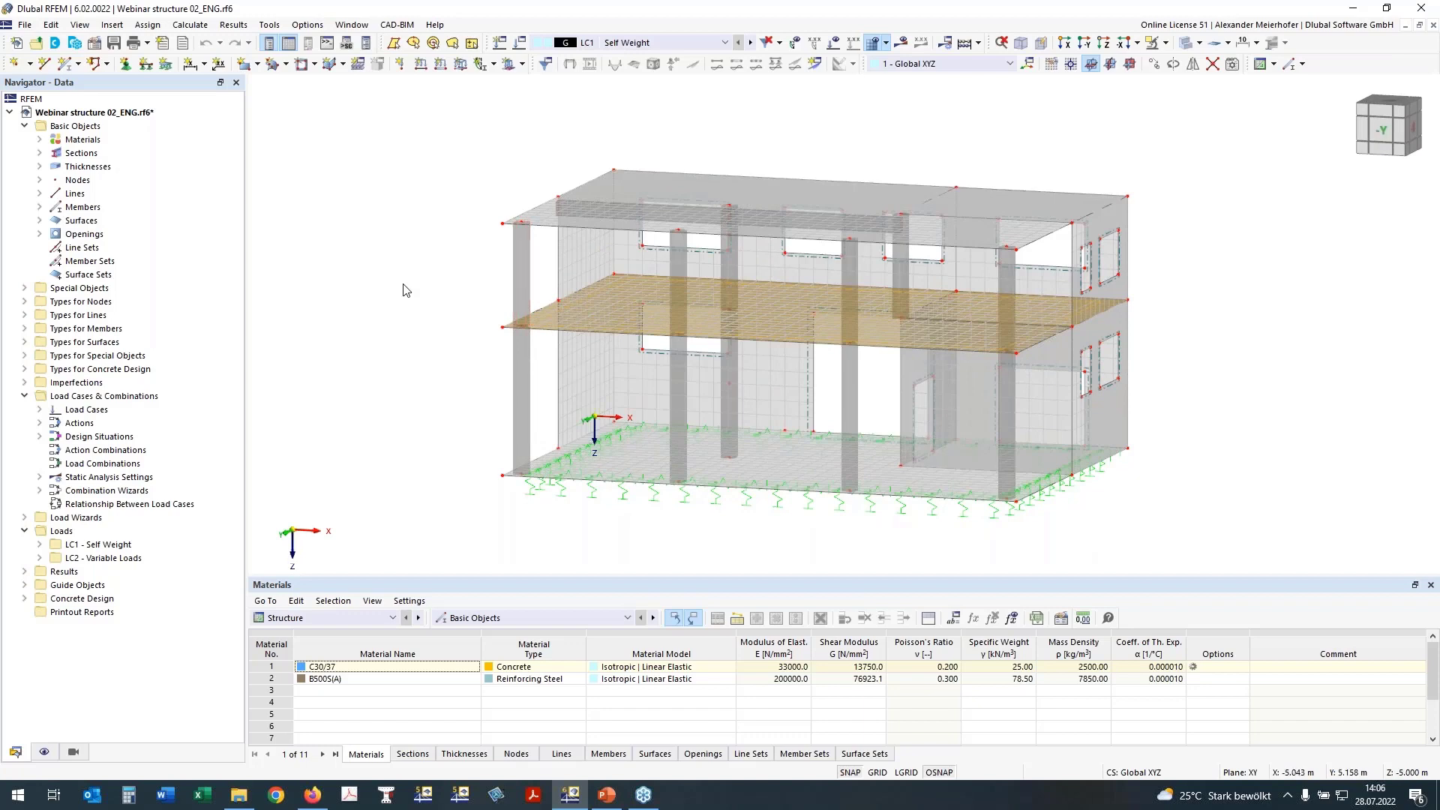
mouse_move(403, 286)
ctrl+middle_down()
mouse_move(422, 283)
mouse_move(410, 290)
ctrl+middle_up()
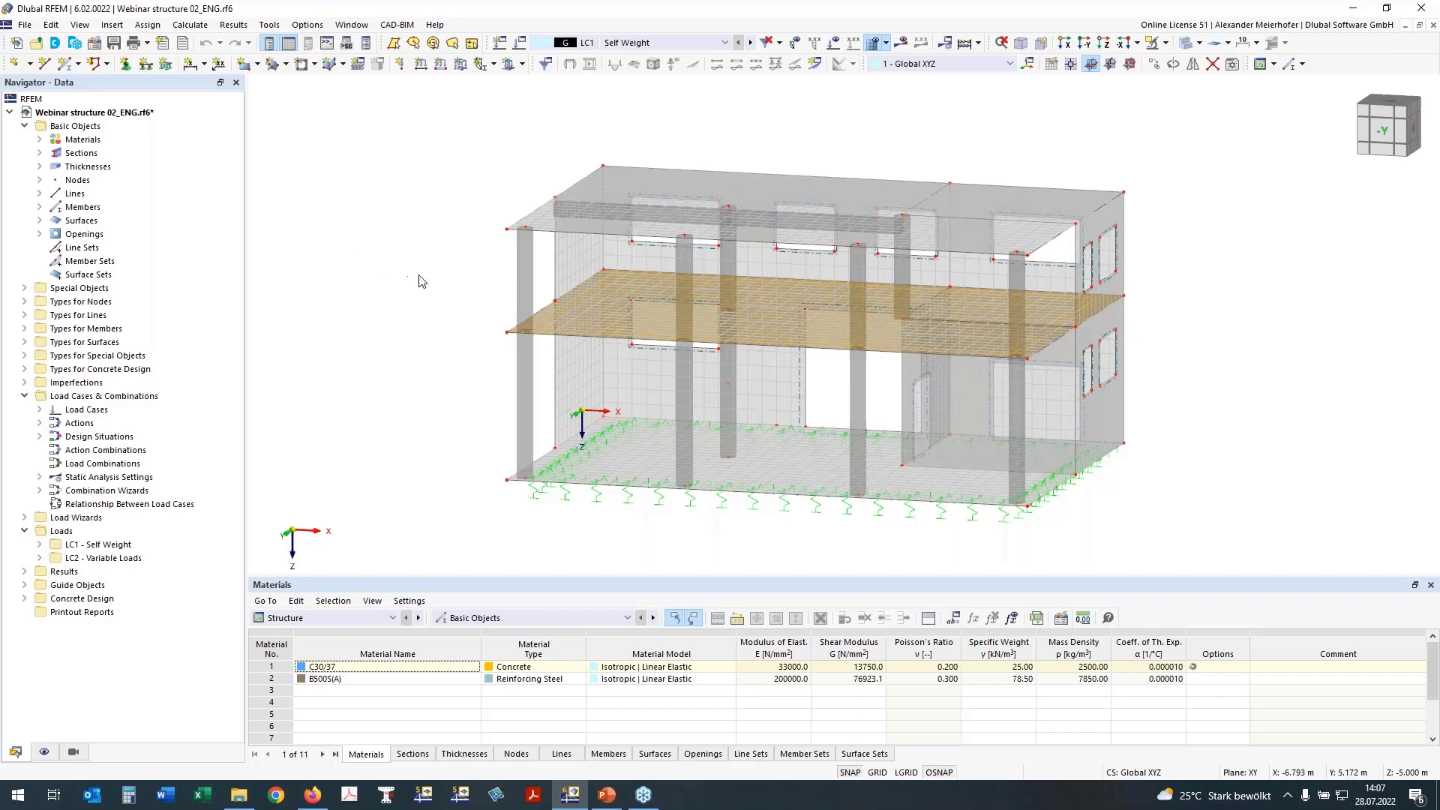
mouse_move(377, 281)
middle_down()
mouse_move(430, 296)
mouse_move(392, 289)
middle_up()
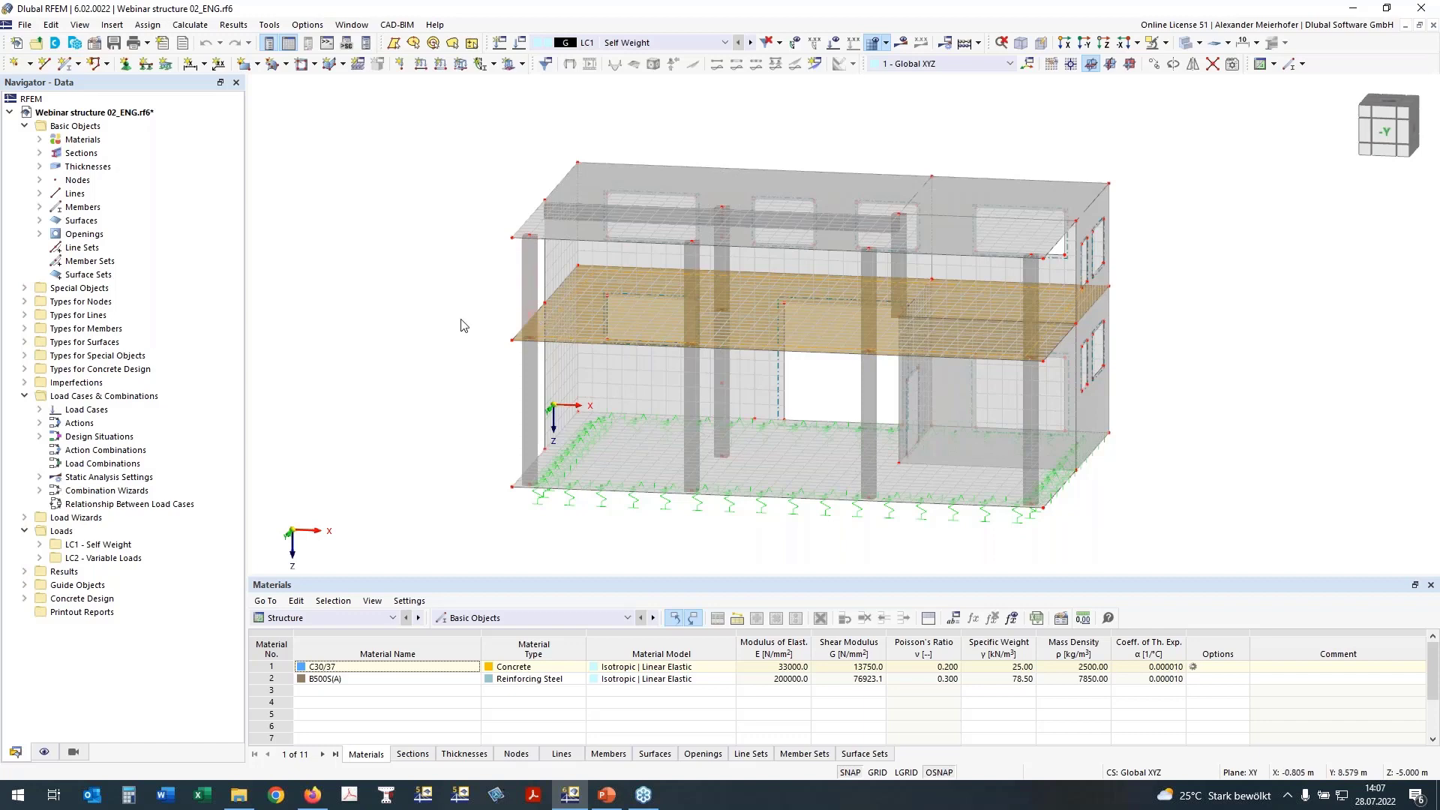
middle_drag(418, 321, 497, 347)
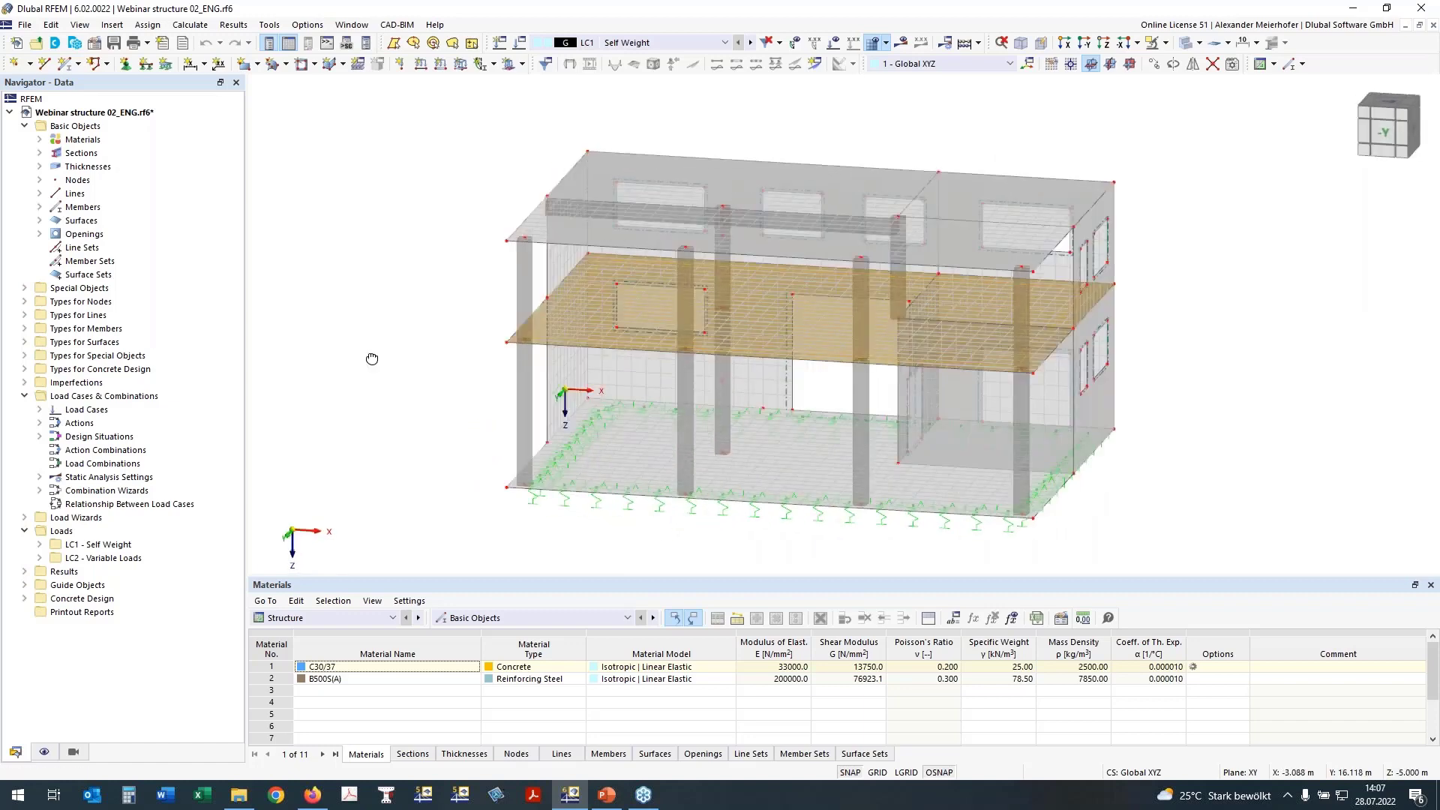
ctrl+middle_drag(372, 359, 383, 309)
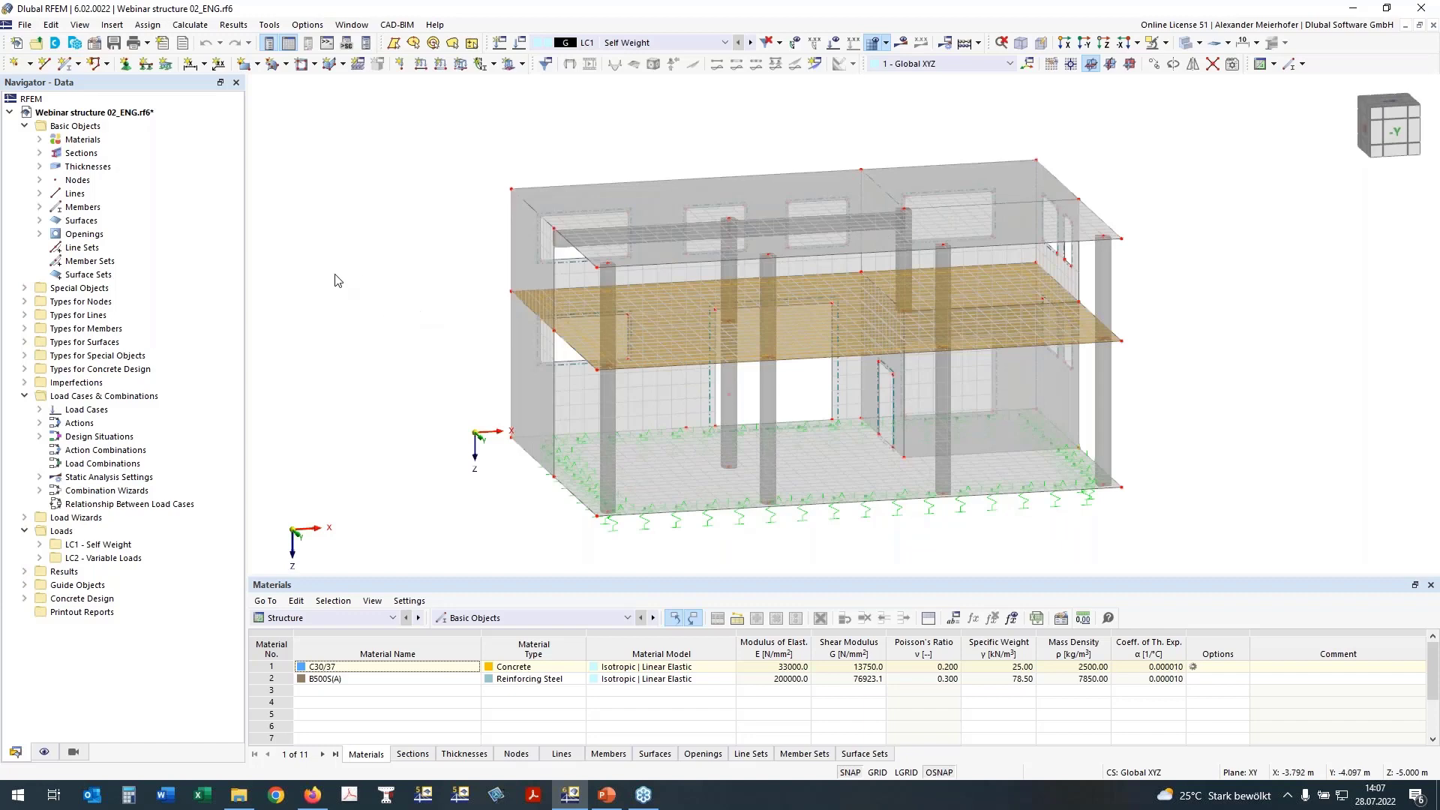
Review the model's materials and highlight the members using the R_M1 450/450 and R_M1 450/500 sections
click(41, 139)
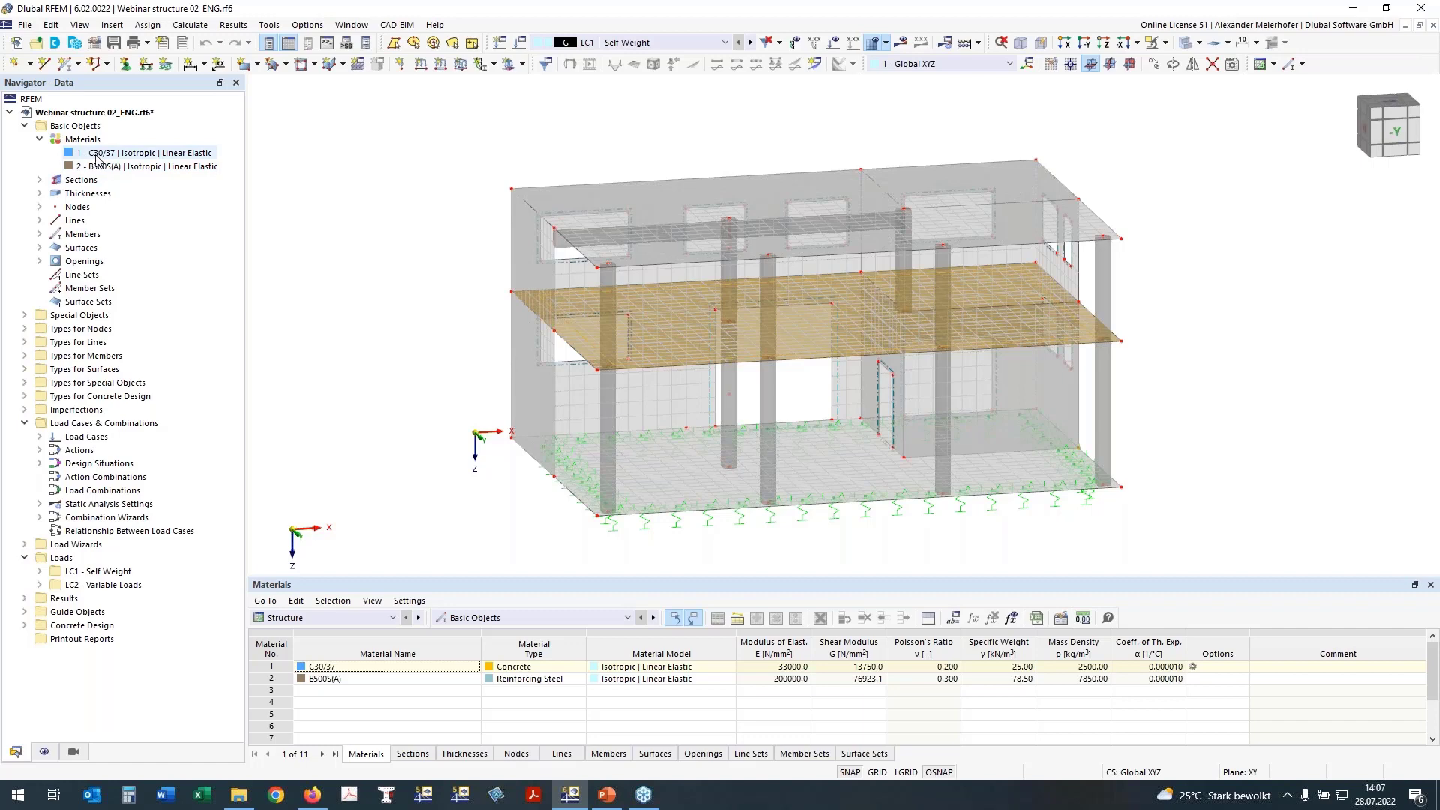
click(40, 180)
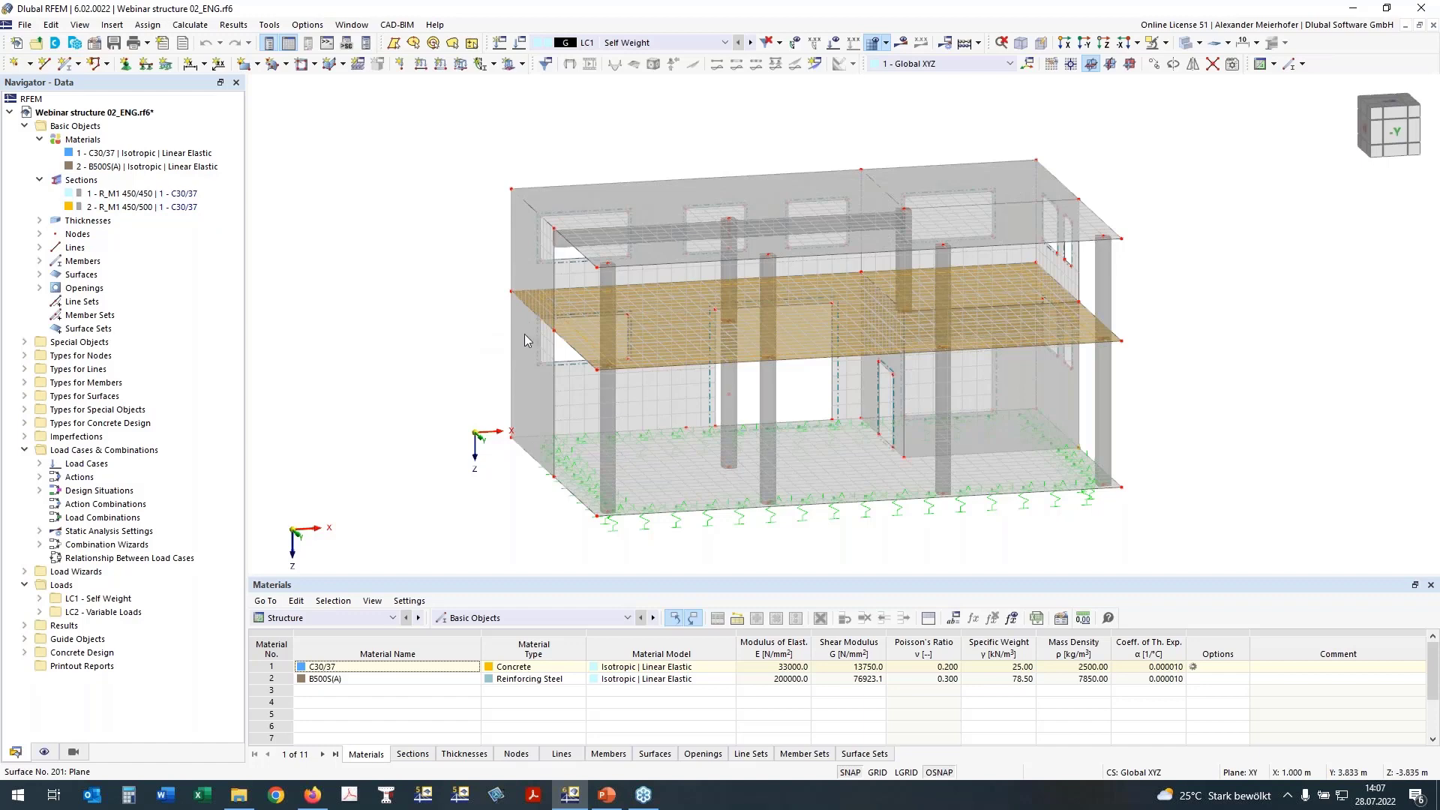
click(133, 195)
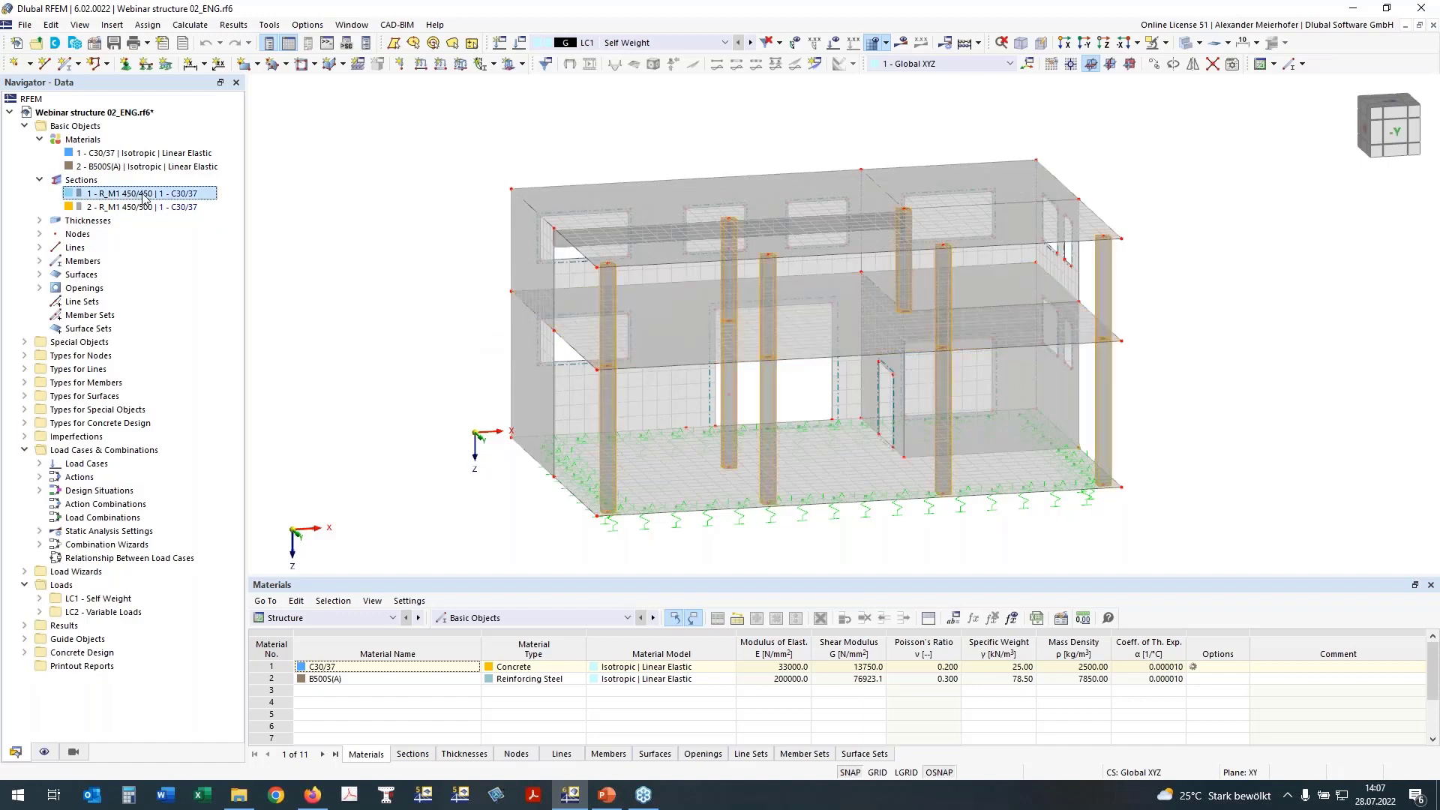
click(85, 209)
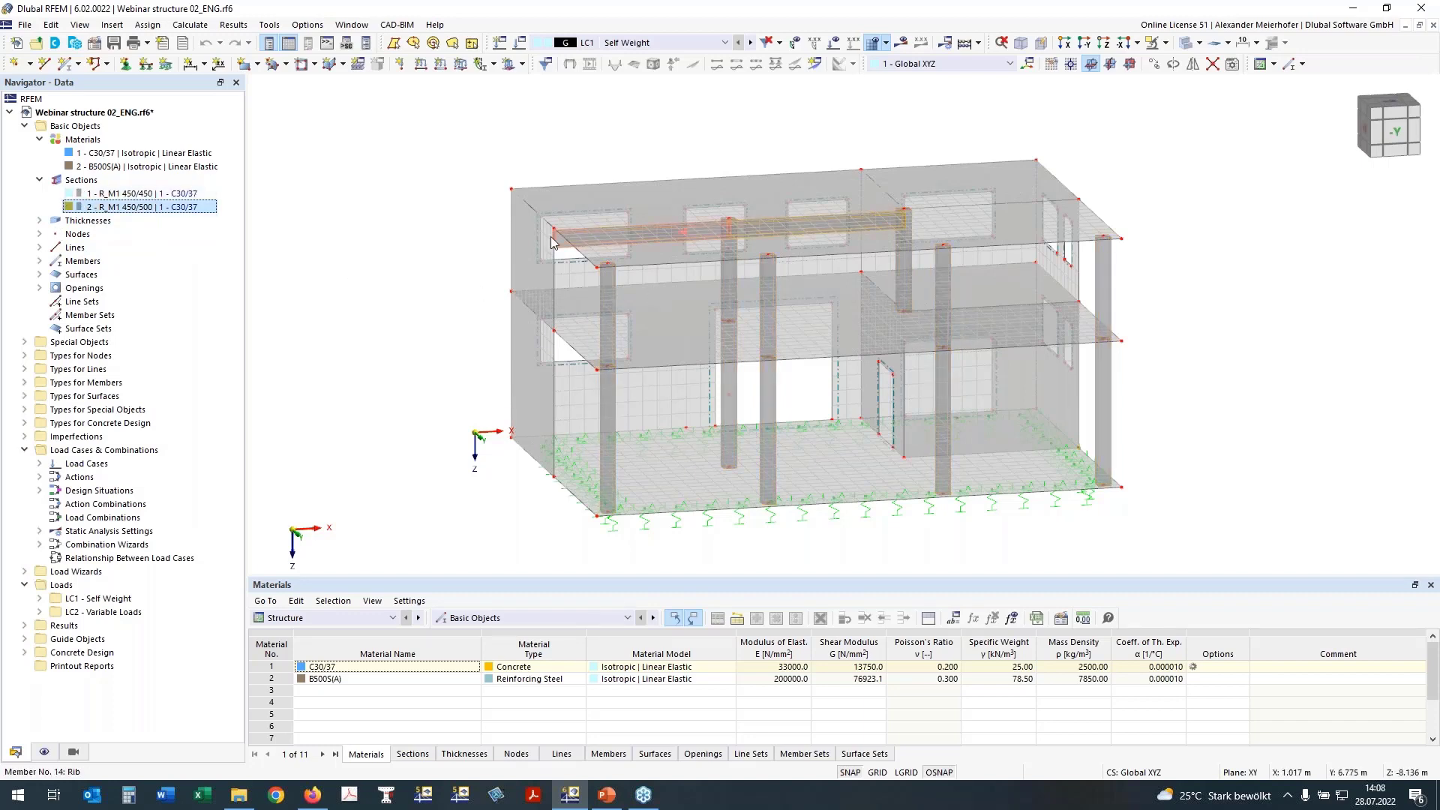
ctrl+middle_drag(357, 268, 625, 283)
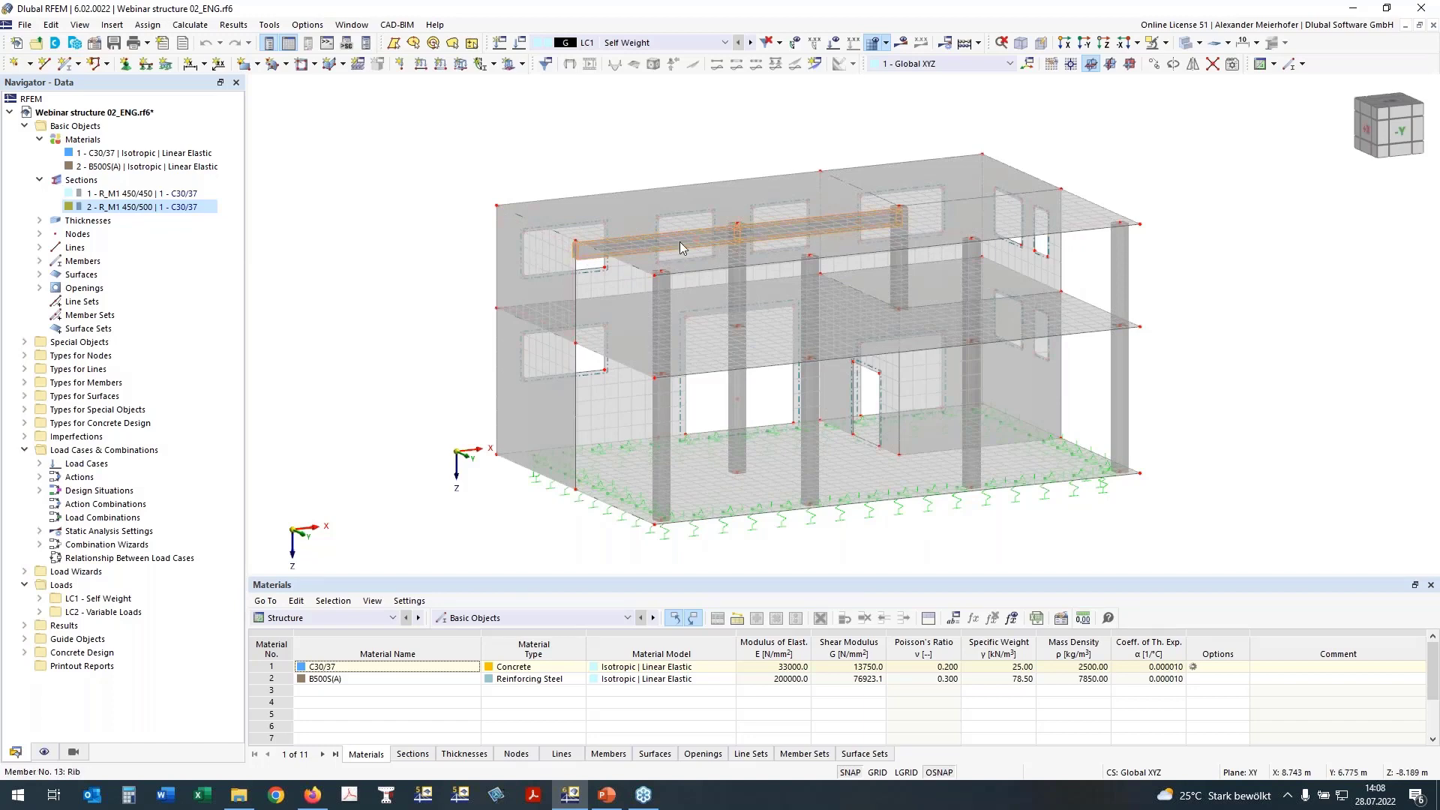
Highlight the surfaces using each uniform thickness: the 250 mm, 240 mm and 300 mm ones, then clear the selection
click(39, 221)
click(104, 234)
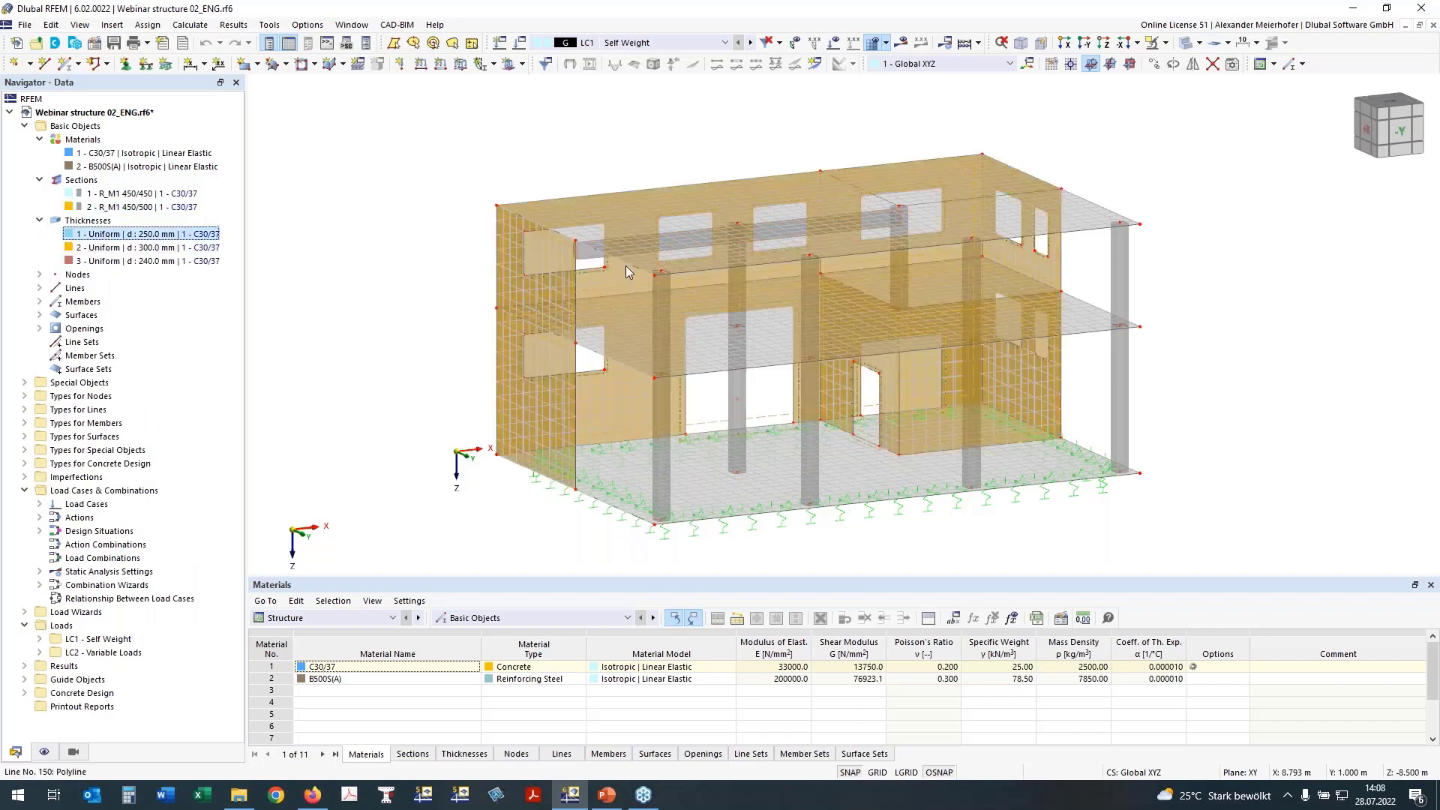
key(Down)
key(Down)
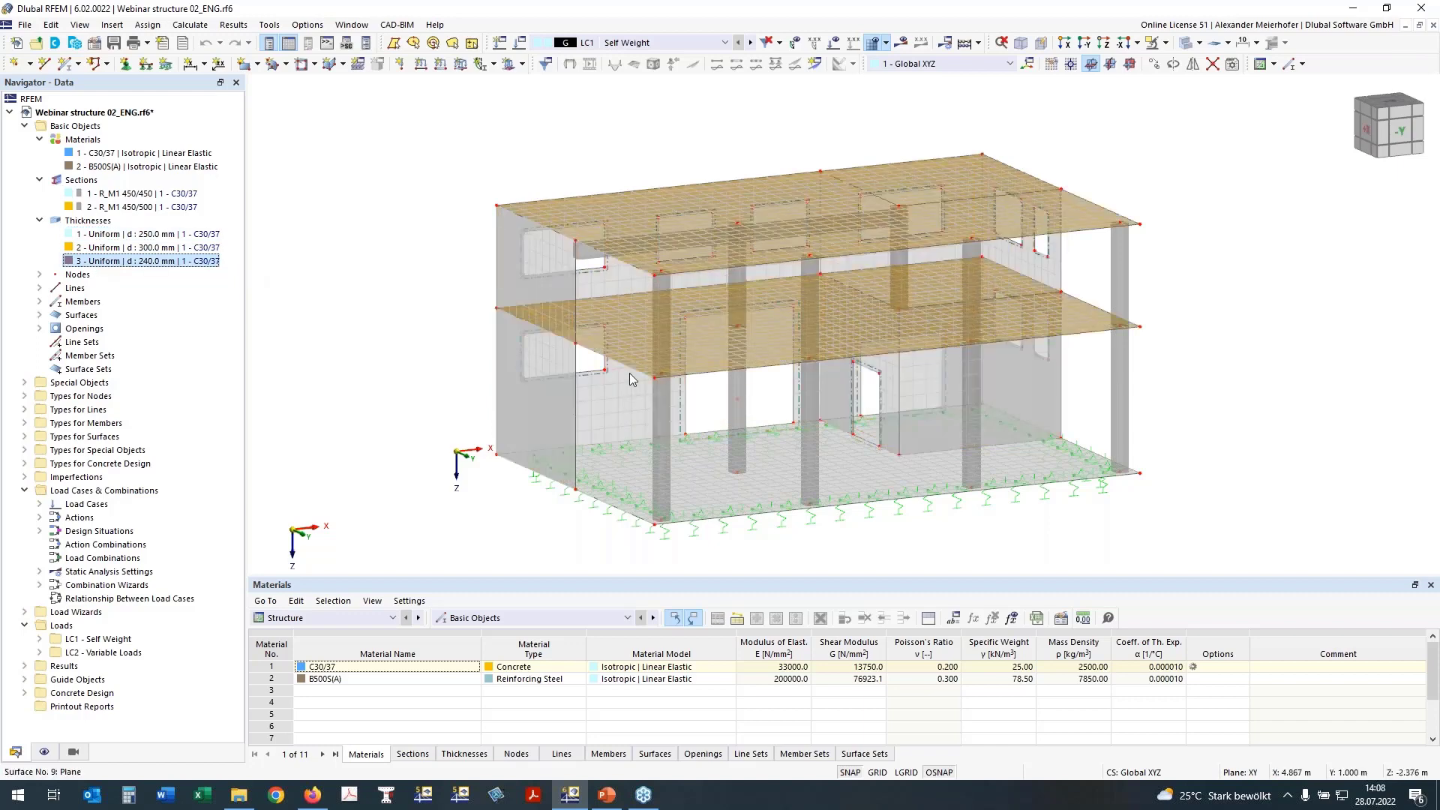
click(103, 249)
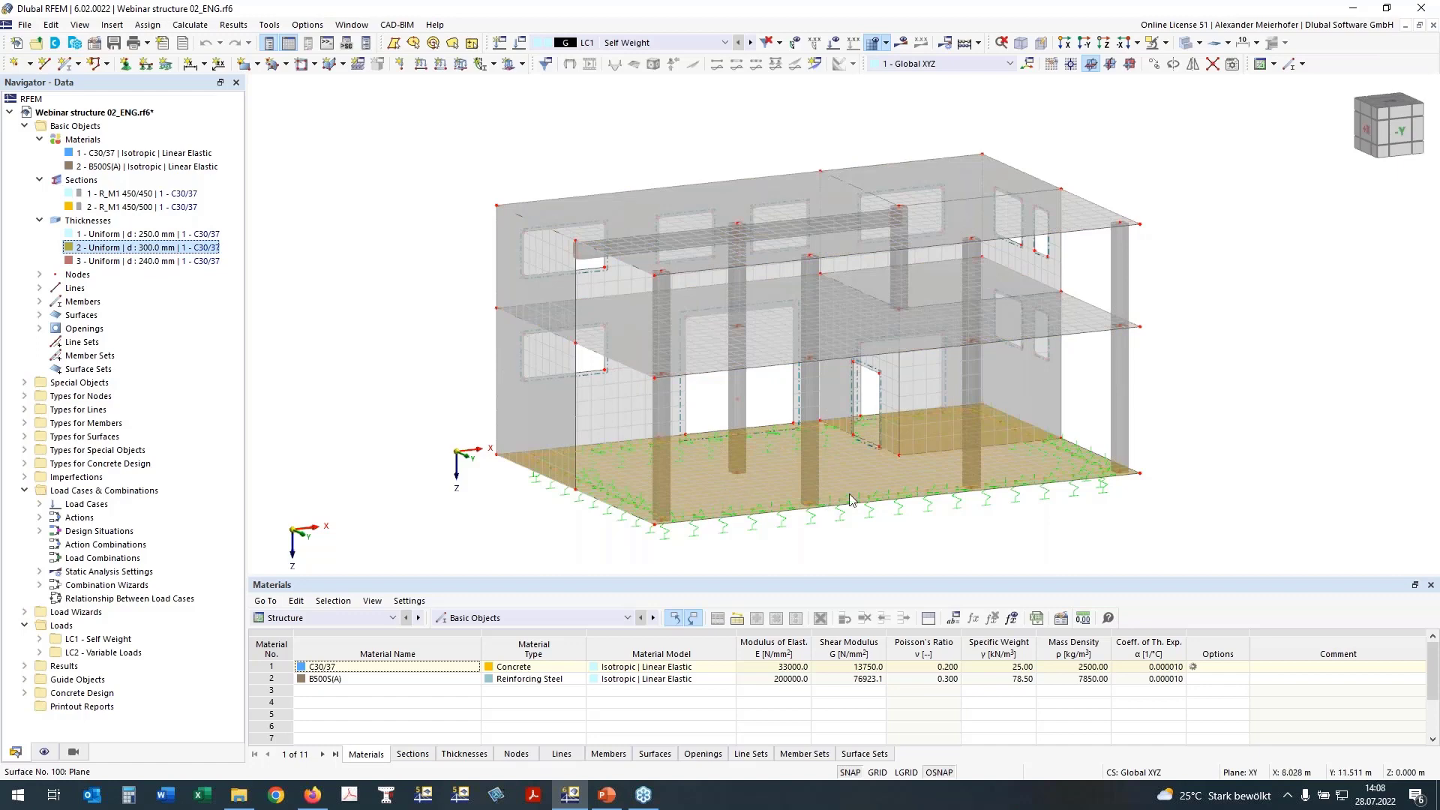
click(440, 449)
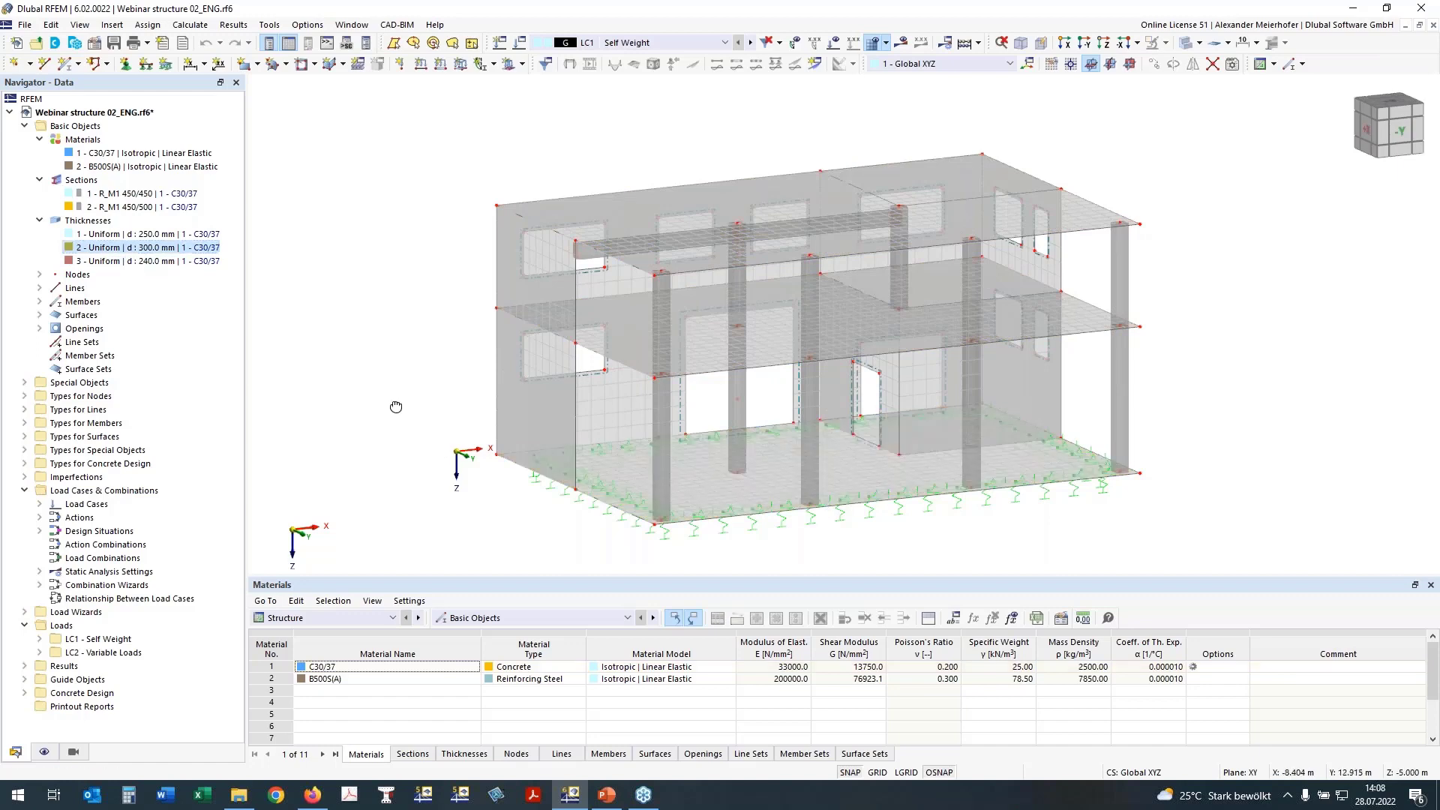
Examine the building from several angles, including close up the column heads along the free edge of the roof slab
ctrl+middle_drag(396, 406, 353, 408)
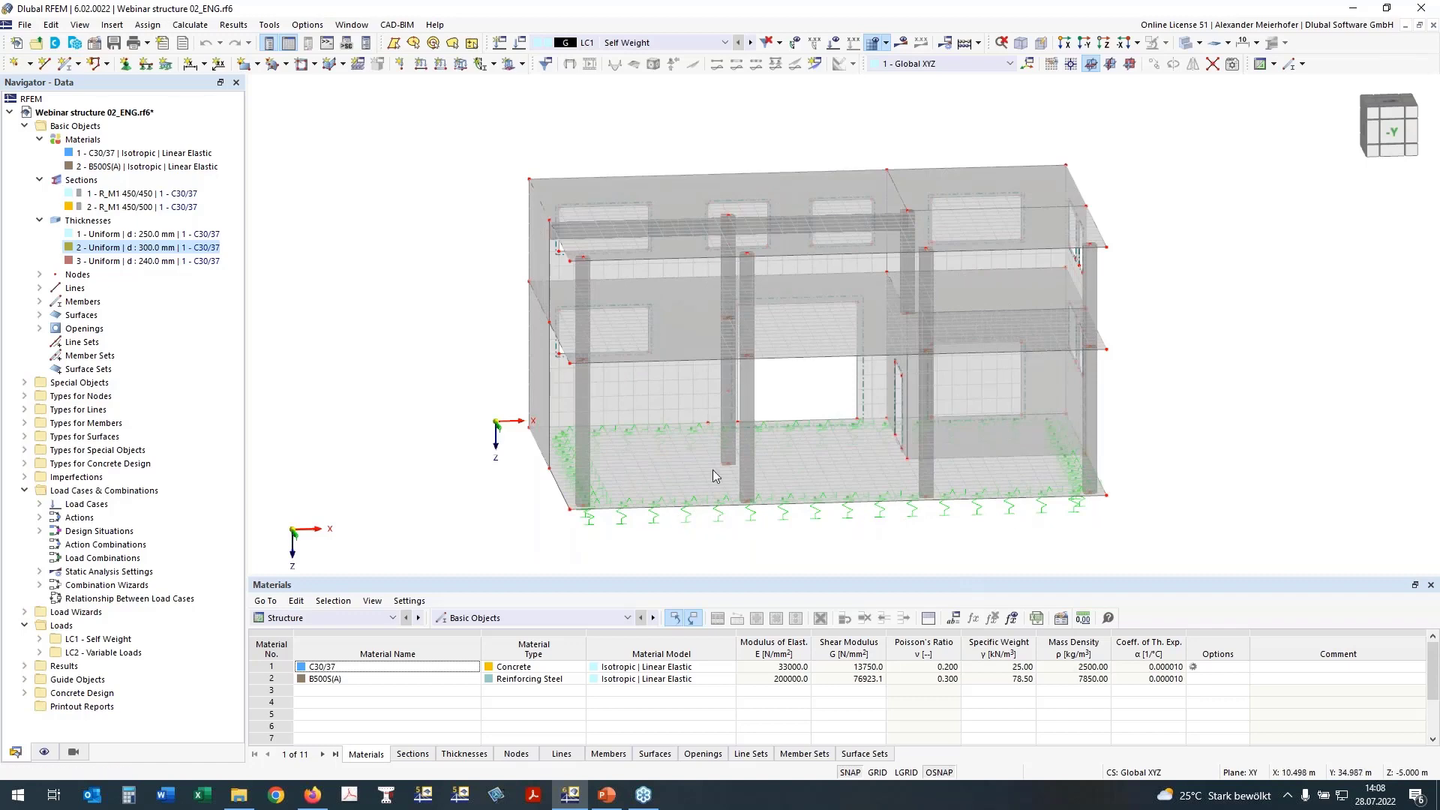
ctrl+middle_drag(417, 382, 491, 392)
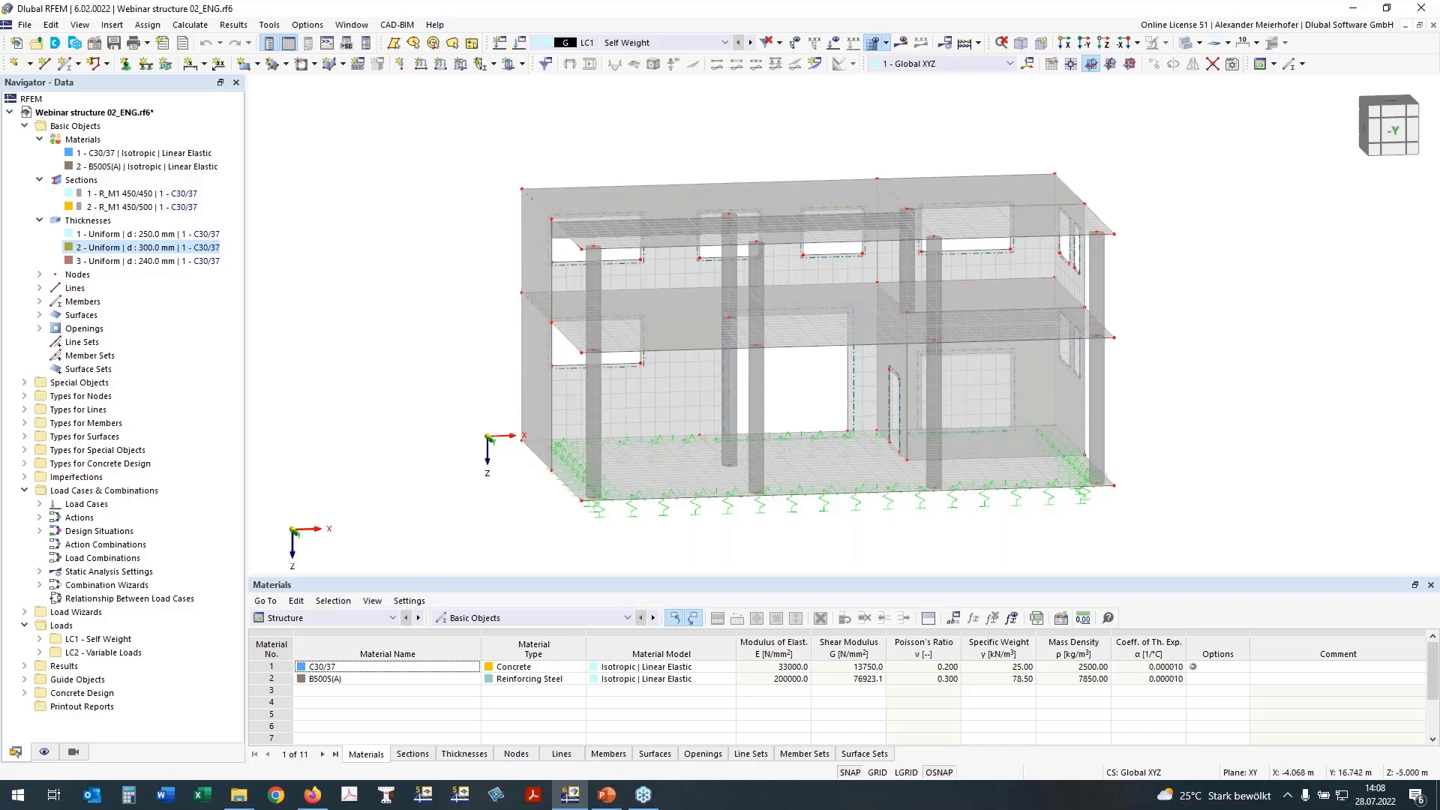
right_drag(526, 374, 441, 363)
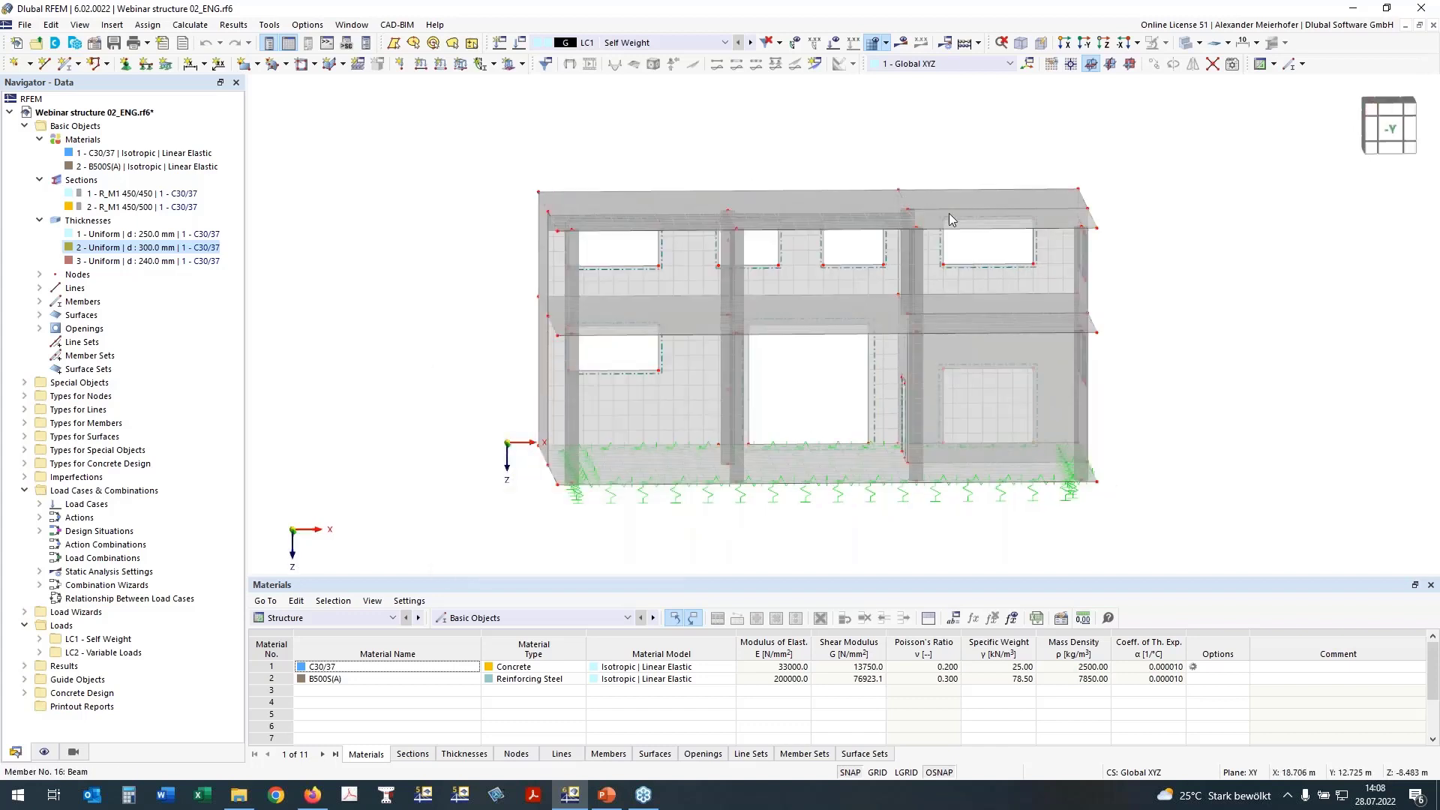
ctrl+middle_drag(1078, 226, 972, 230)
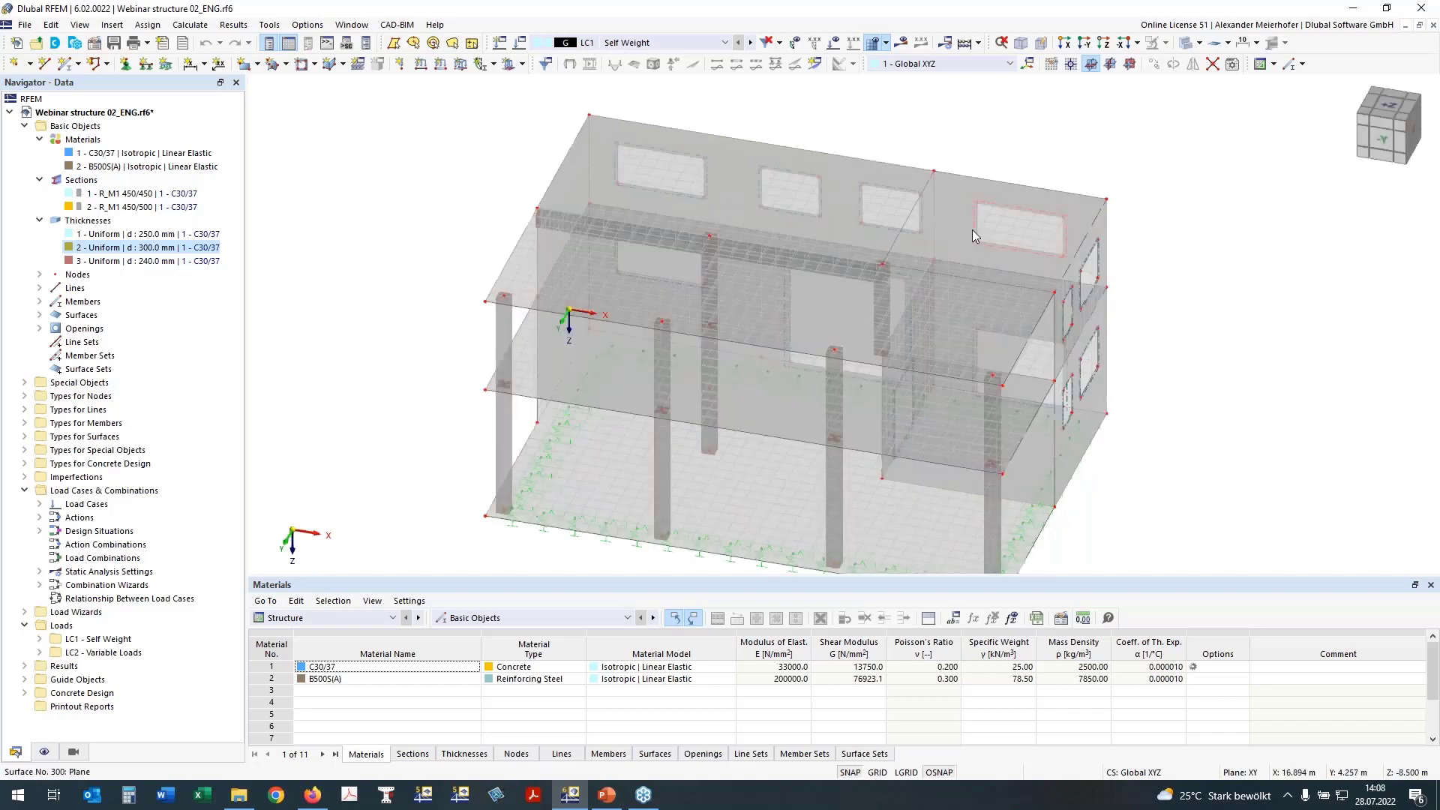
scroll(501, 300, up, 3)
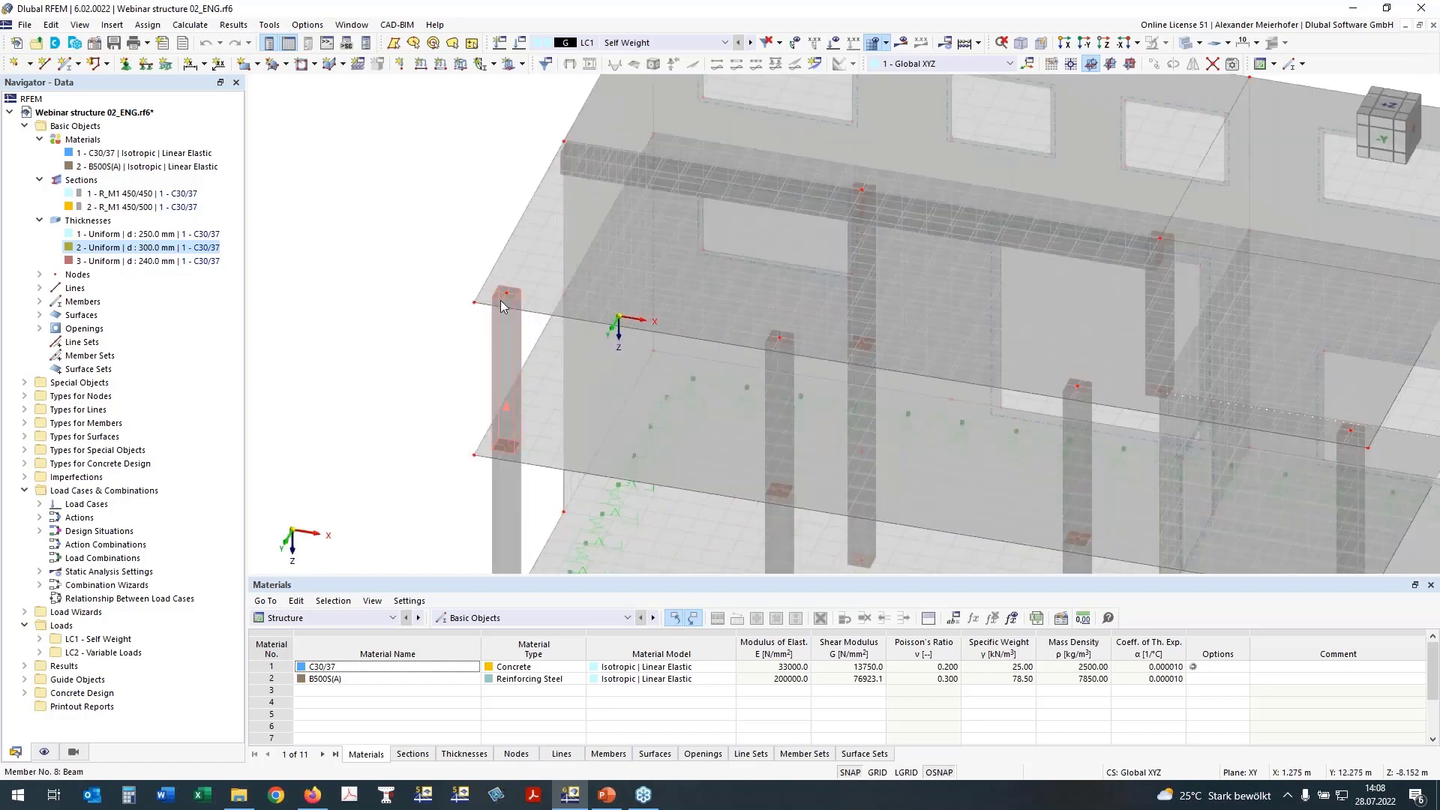
scroll(501, 300, up, 1)
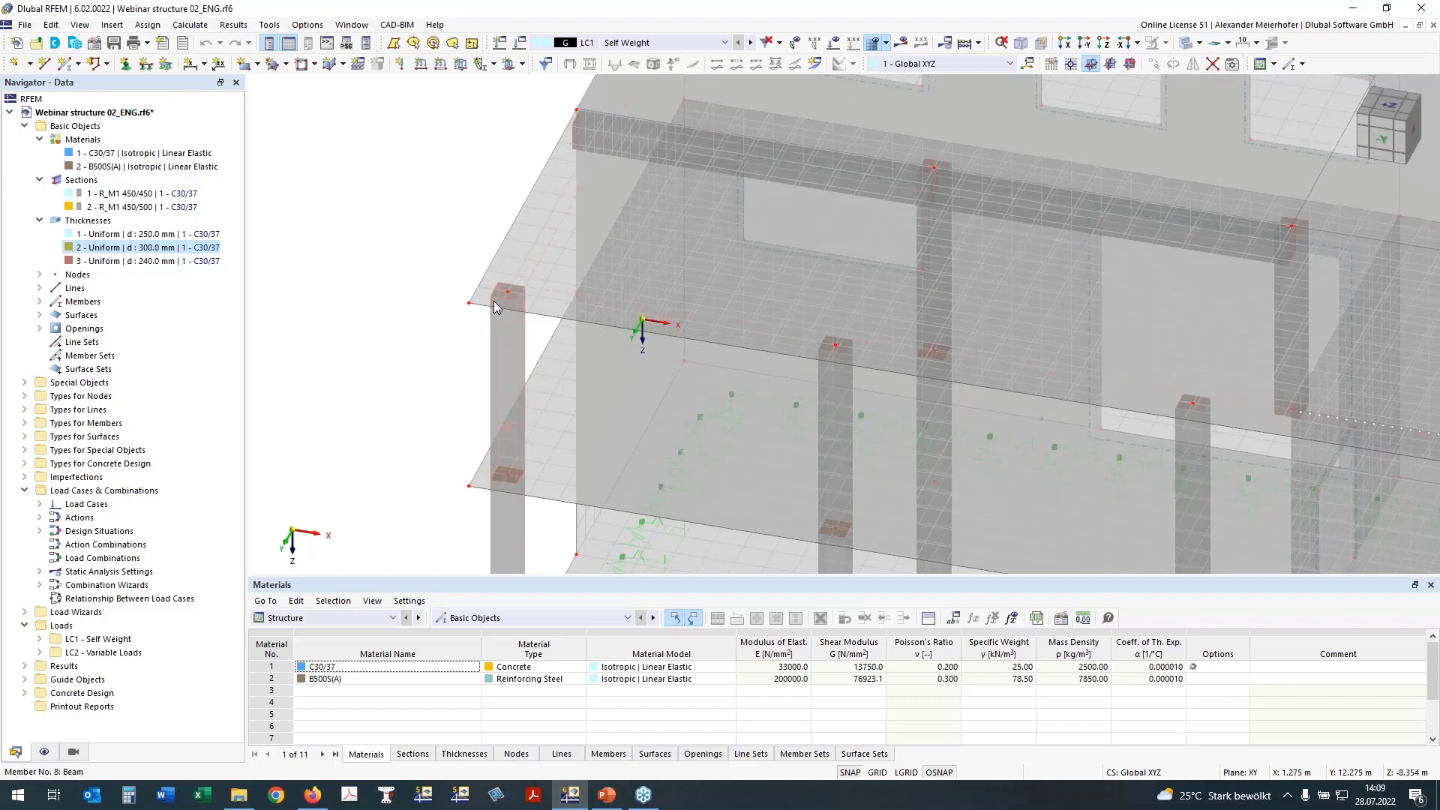
click(1389, 105)
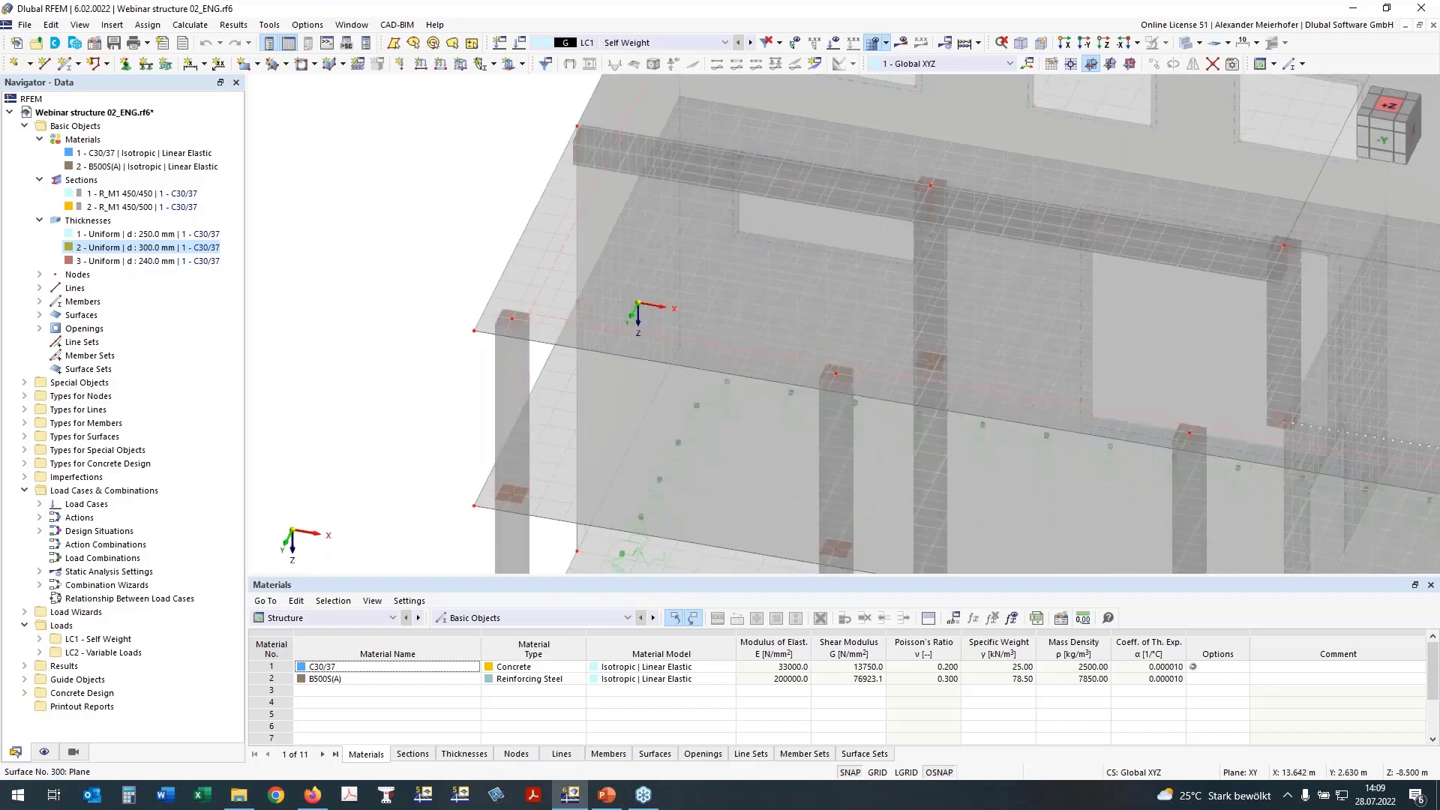
drag(1392, 104, 1389, 112)
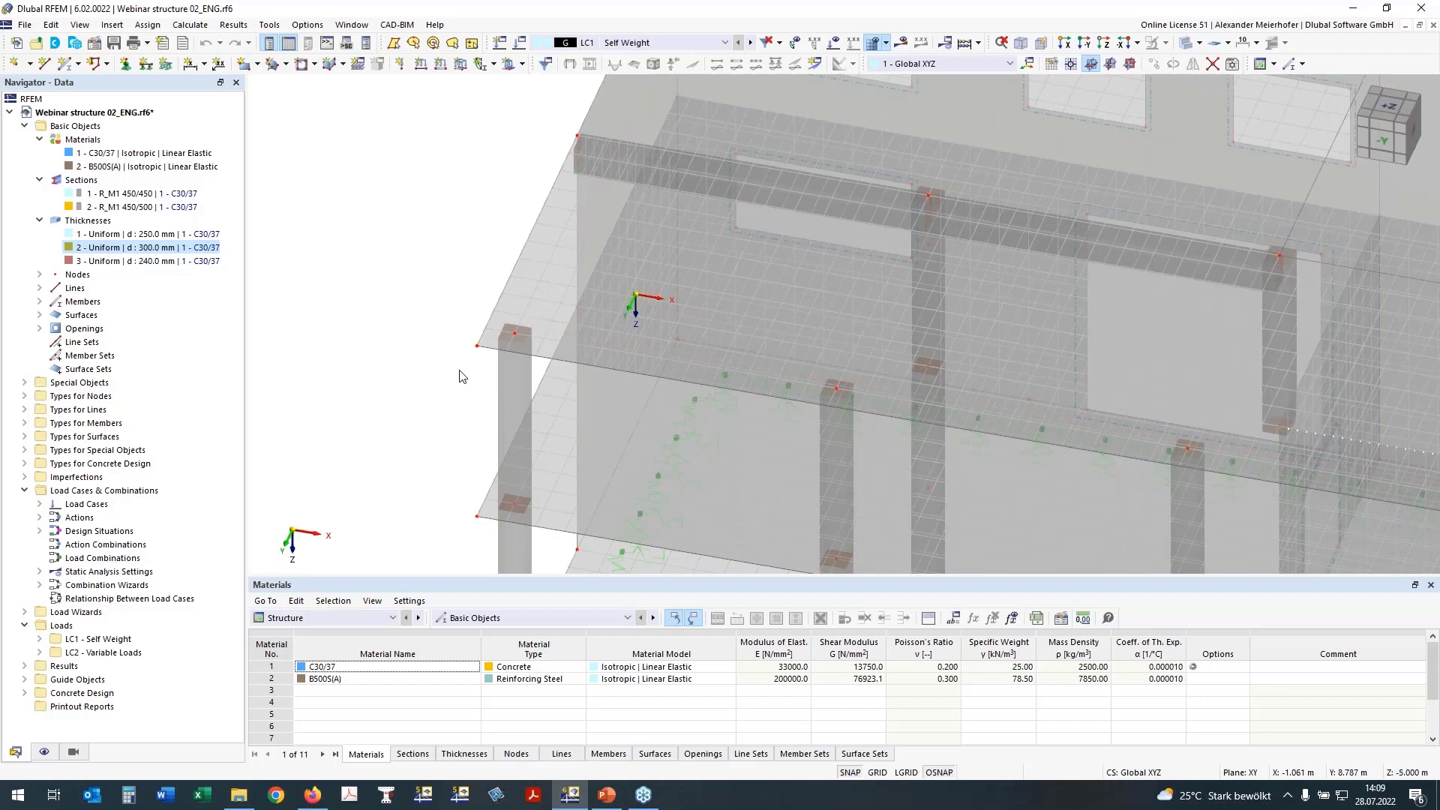
scroll(389, 279, down, 3)
Define a circular nodal mesh refinement with radius 1.000 m, inner target FE length 0.150 m and the Combined FE length arrangement
click(1104, 43)
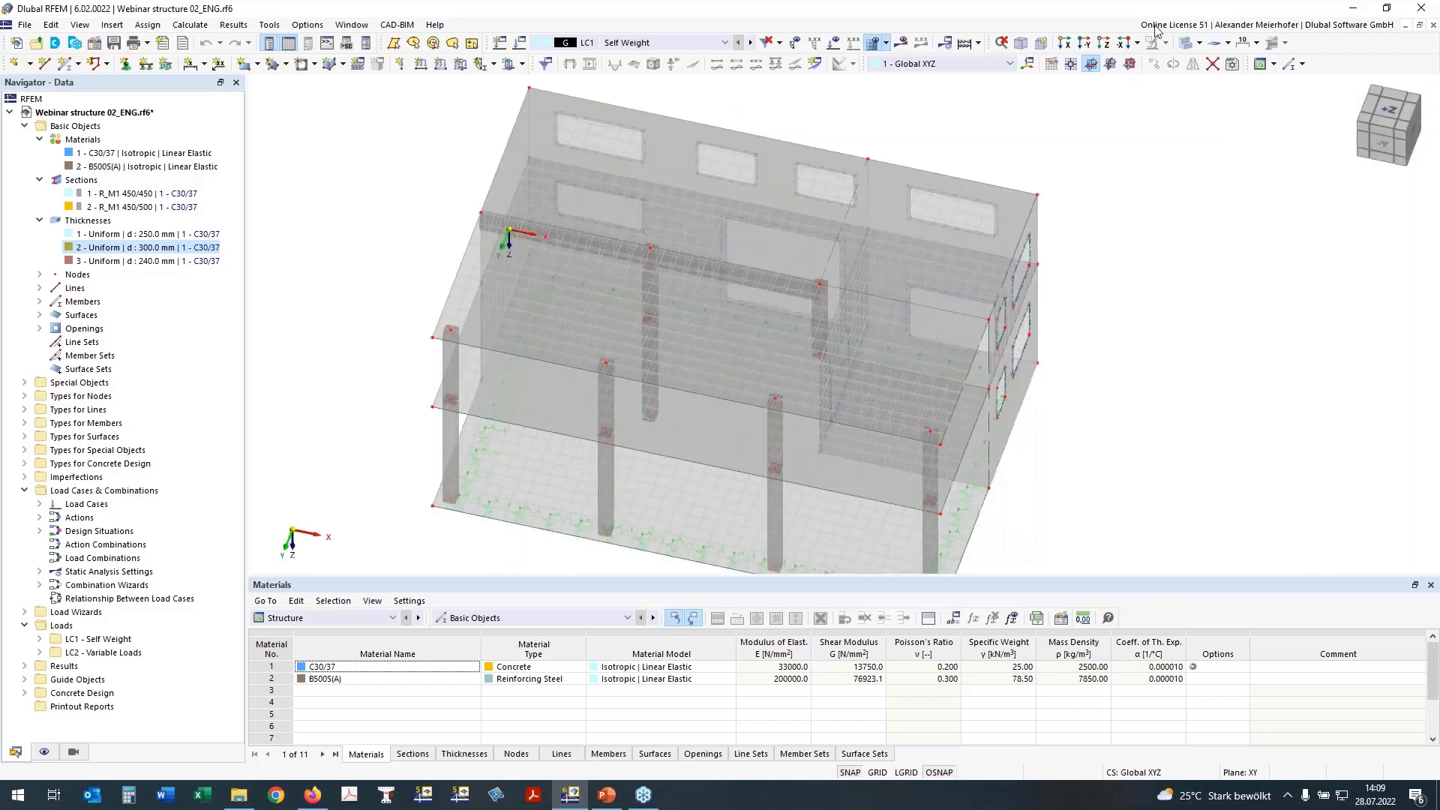
click(1108, 45)
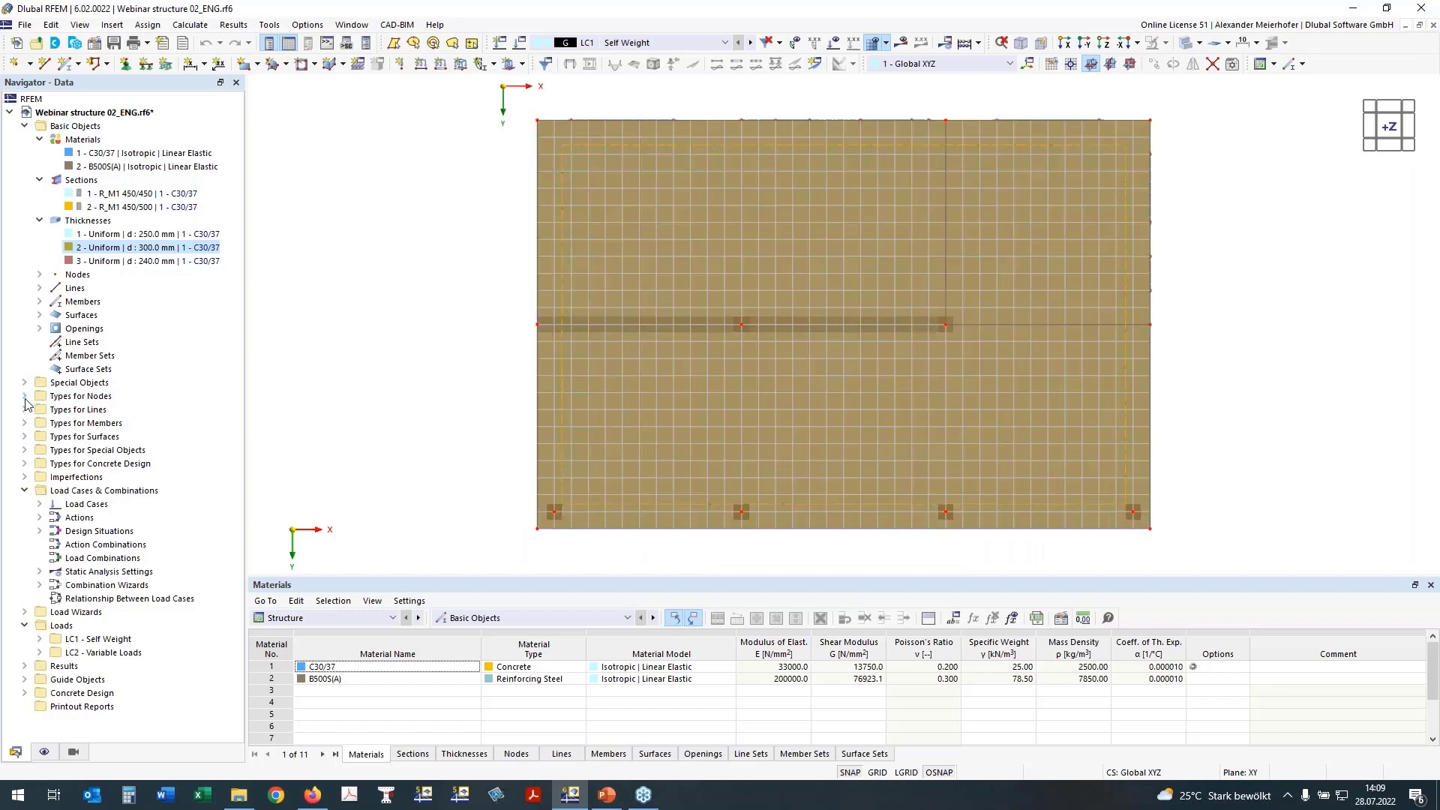
click(24, 396)
double_click(60, 424)
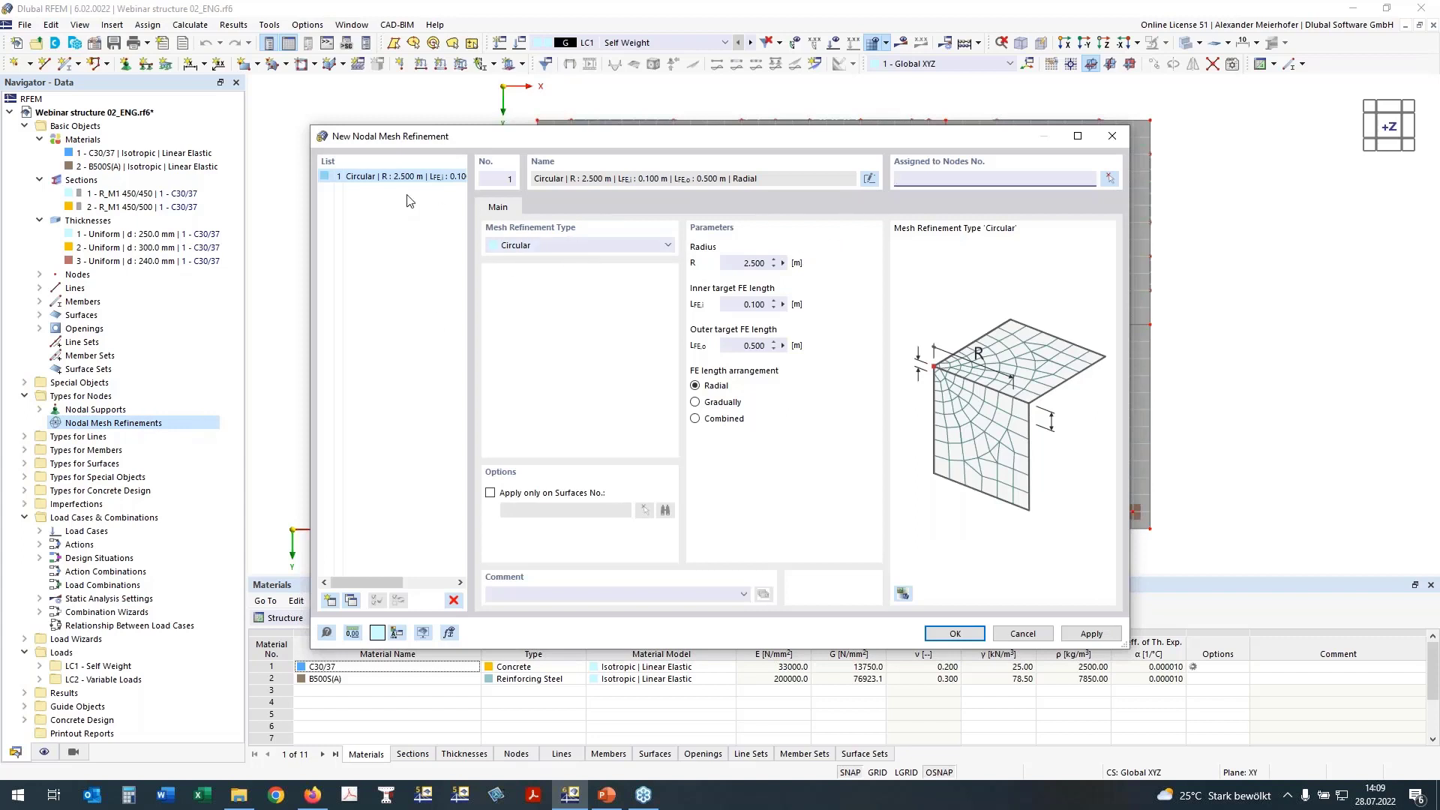
click(750, 263)
text(1)
click(756, 346)
click(759, 304)
text(5)
click(696, 419)
Assign the mesh refinement to all nodes along the front column row and the middle beam and column row
click(1113, 180)
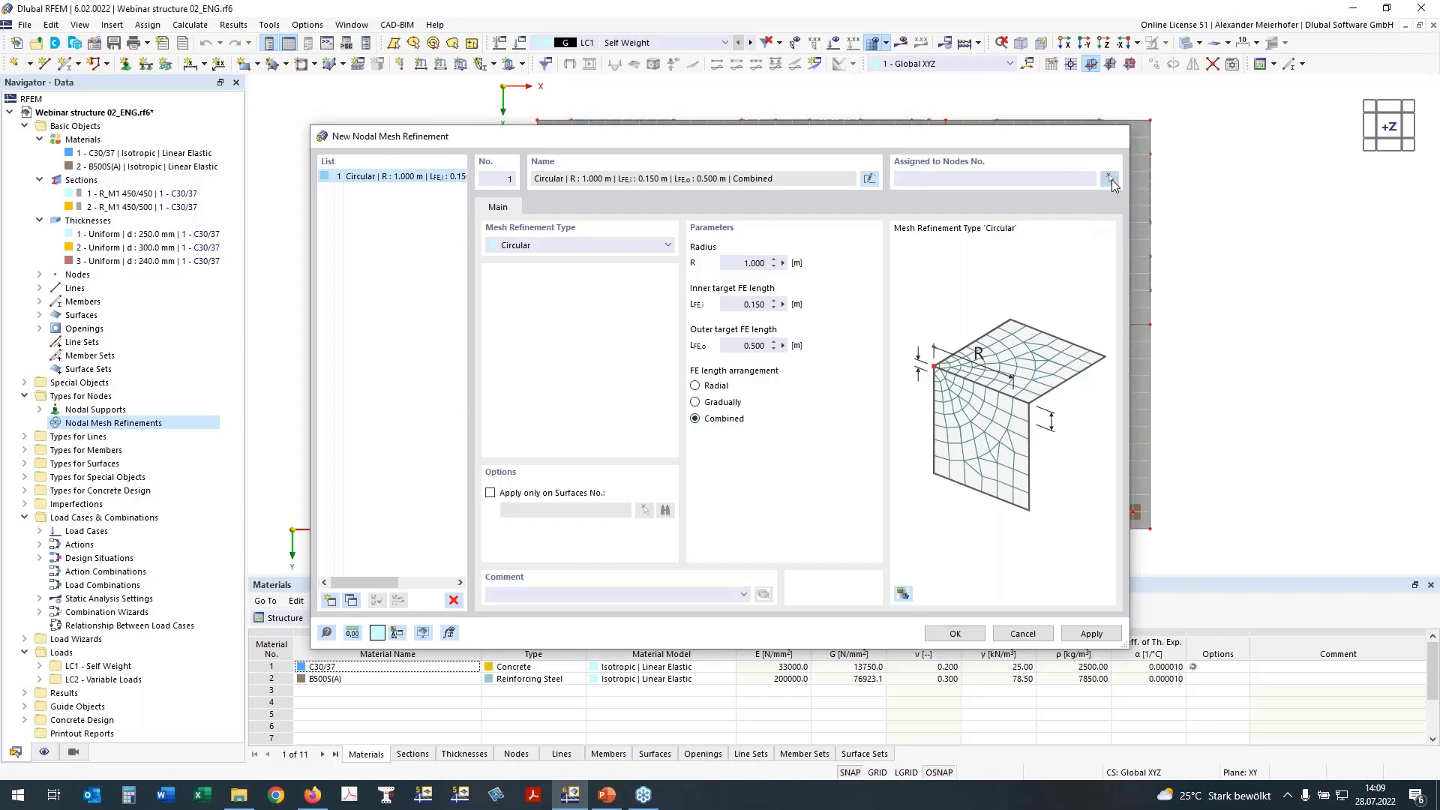
click(1109, 178)
drag(454, 474, 1185, 522)
drag(488, 295, 1171, 357)
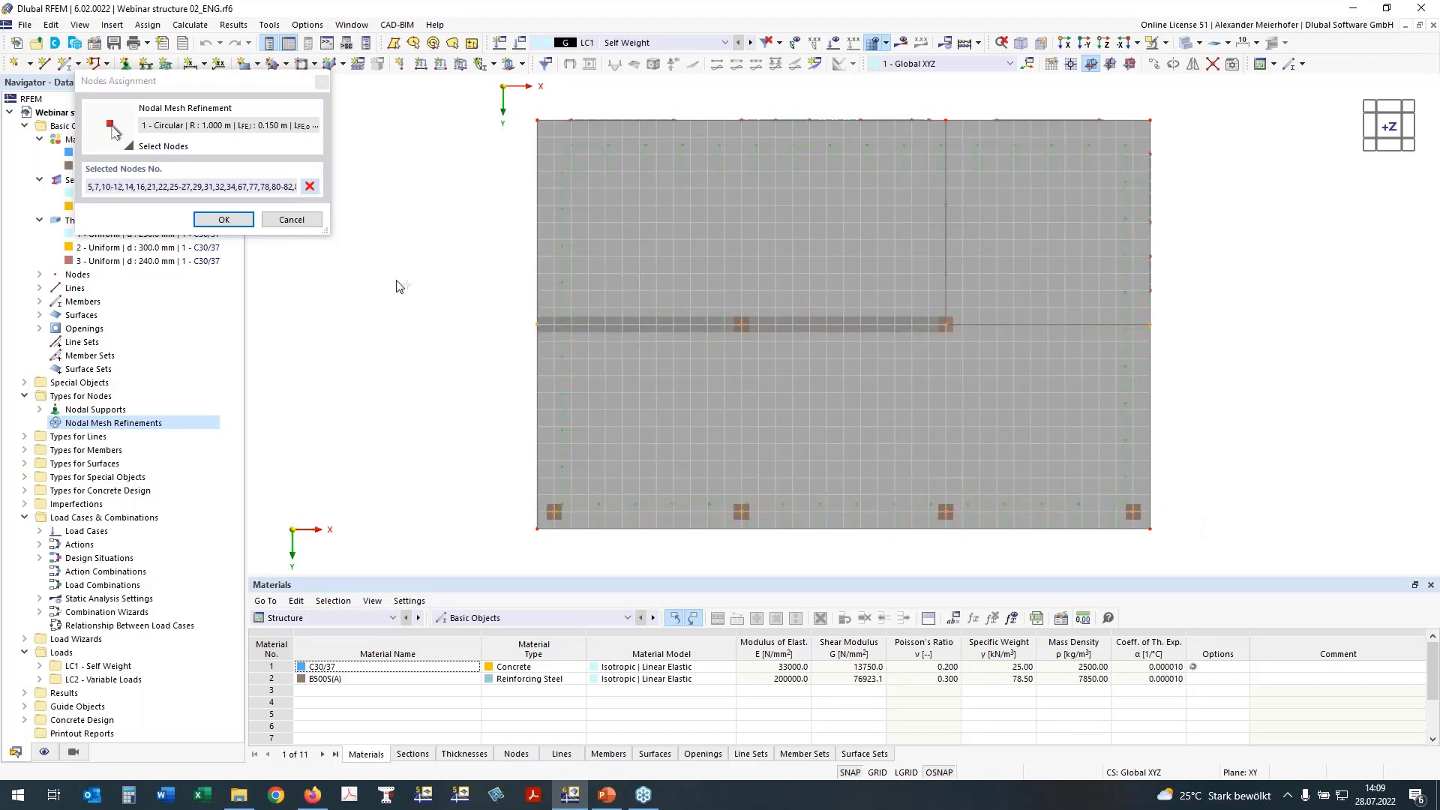
ctrl+middle_drag(1326, 384, 1253, 196)
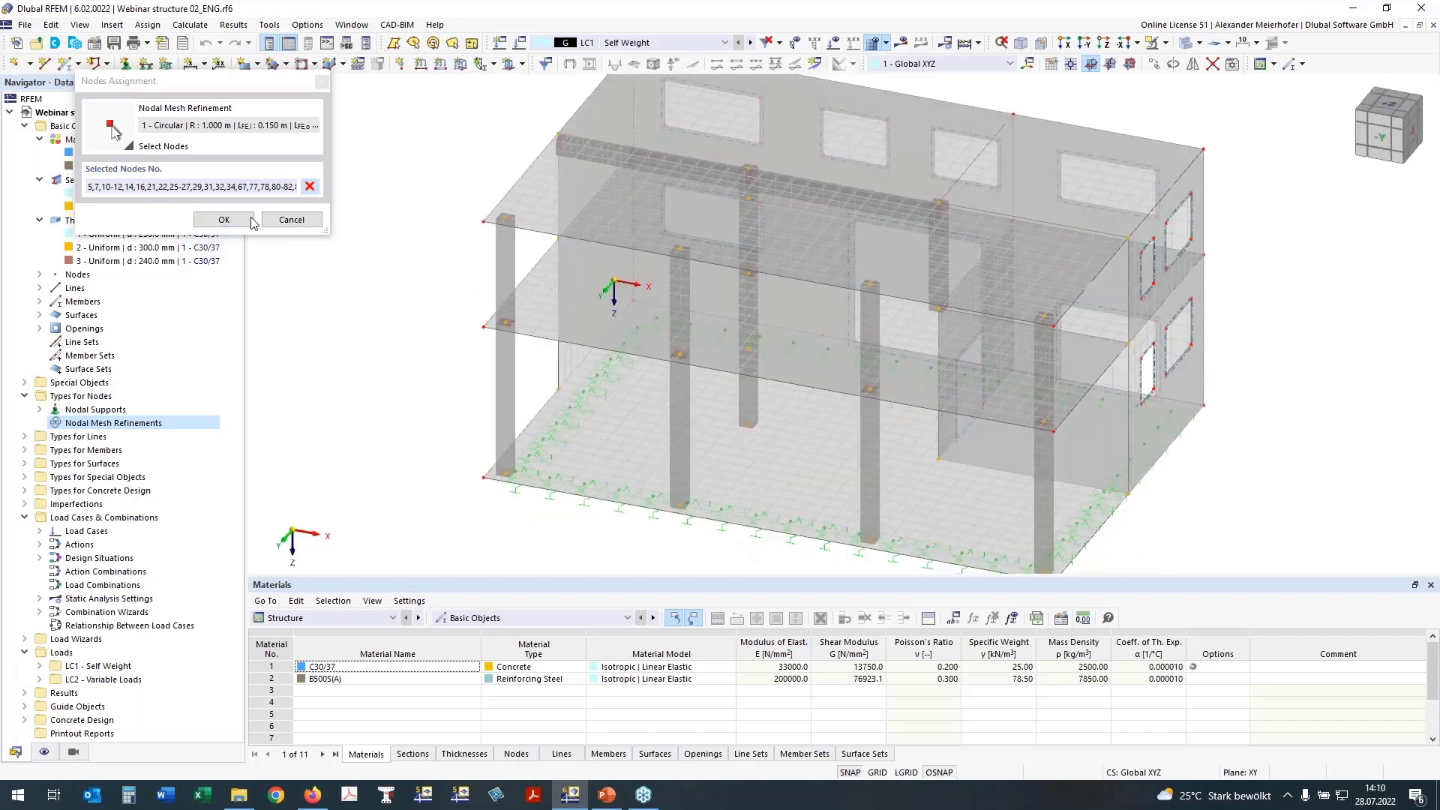
click(244, 220)
click(769, 467)
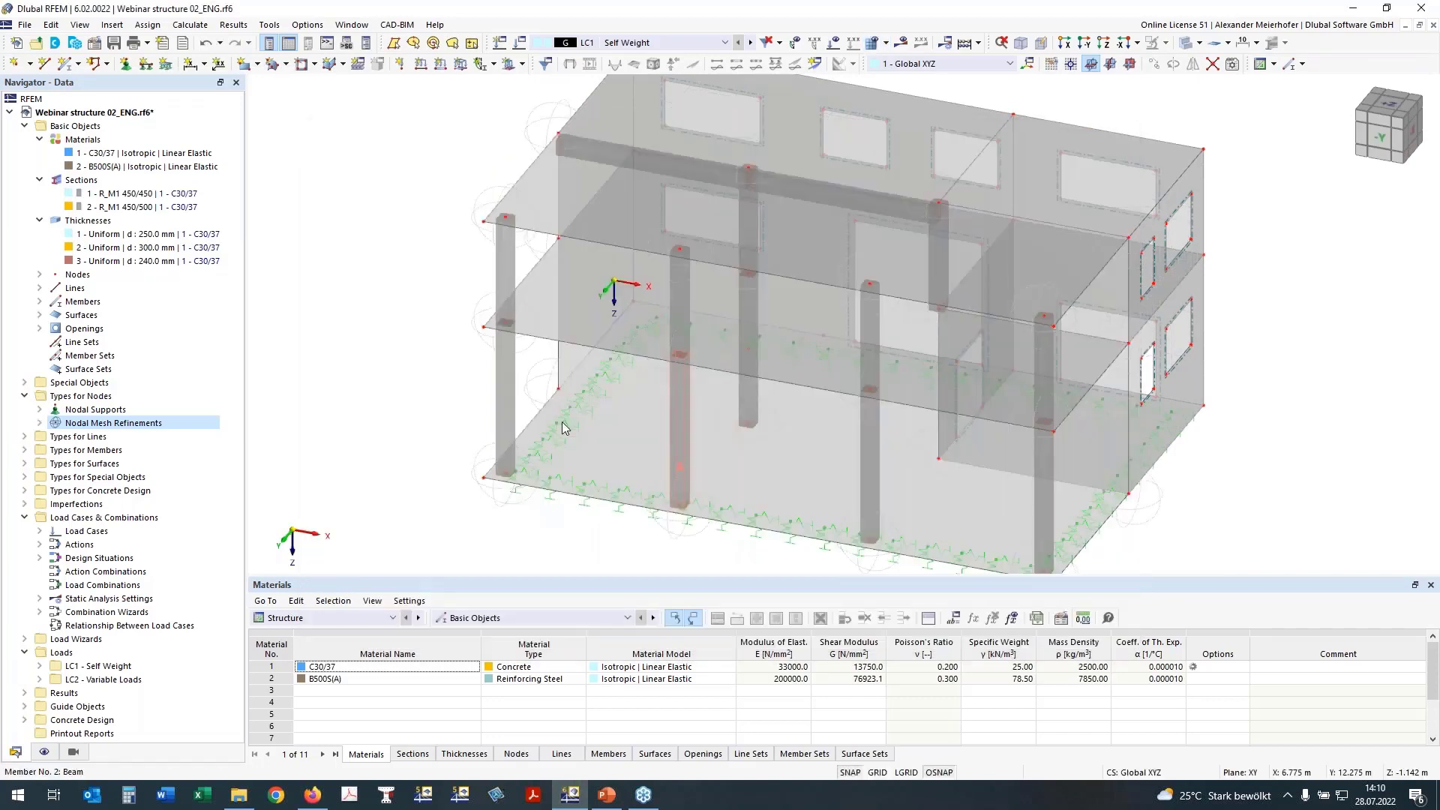
Examine the mesh refinement areas around the column nodes in 3D and in plan, especially at the slab corner
ctrl+middle_drag(492, 177, 473, 334)
scroll(503, 307, up, 3)
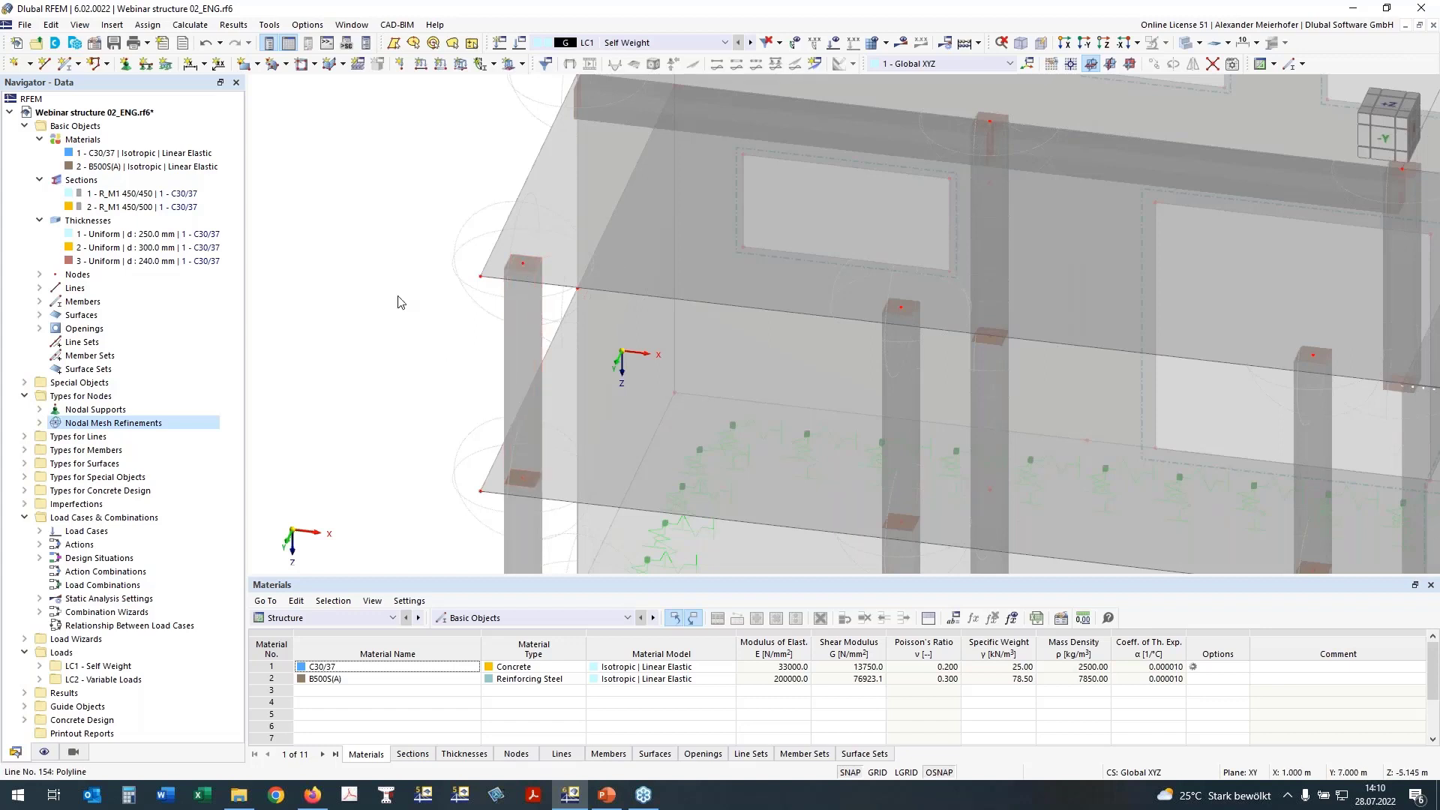
middle_drag(401, 302, 331, 367)
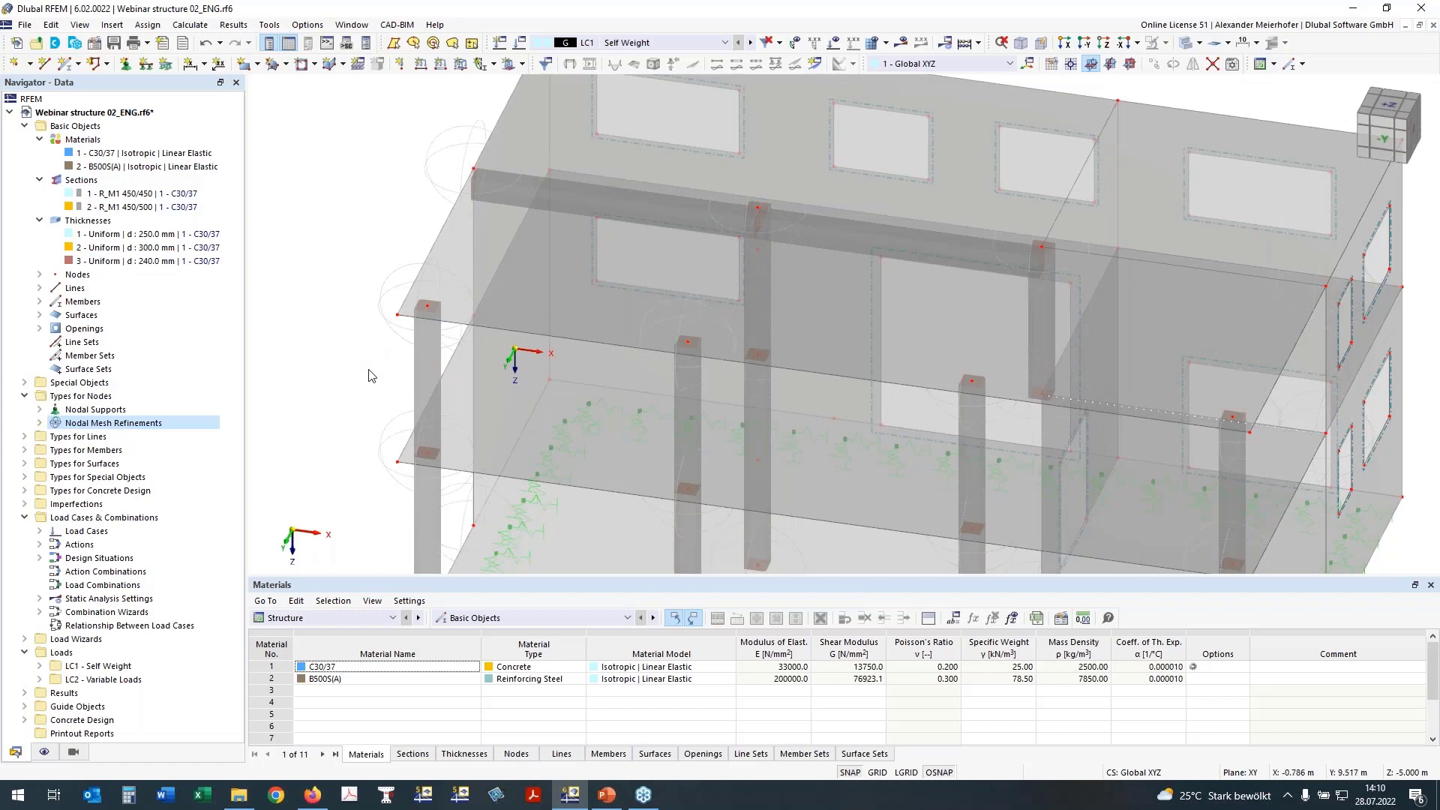
ctrl+middle_drag(364, 372, 380, 328)
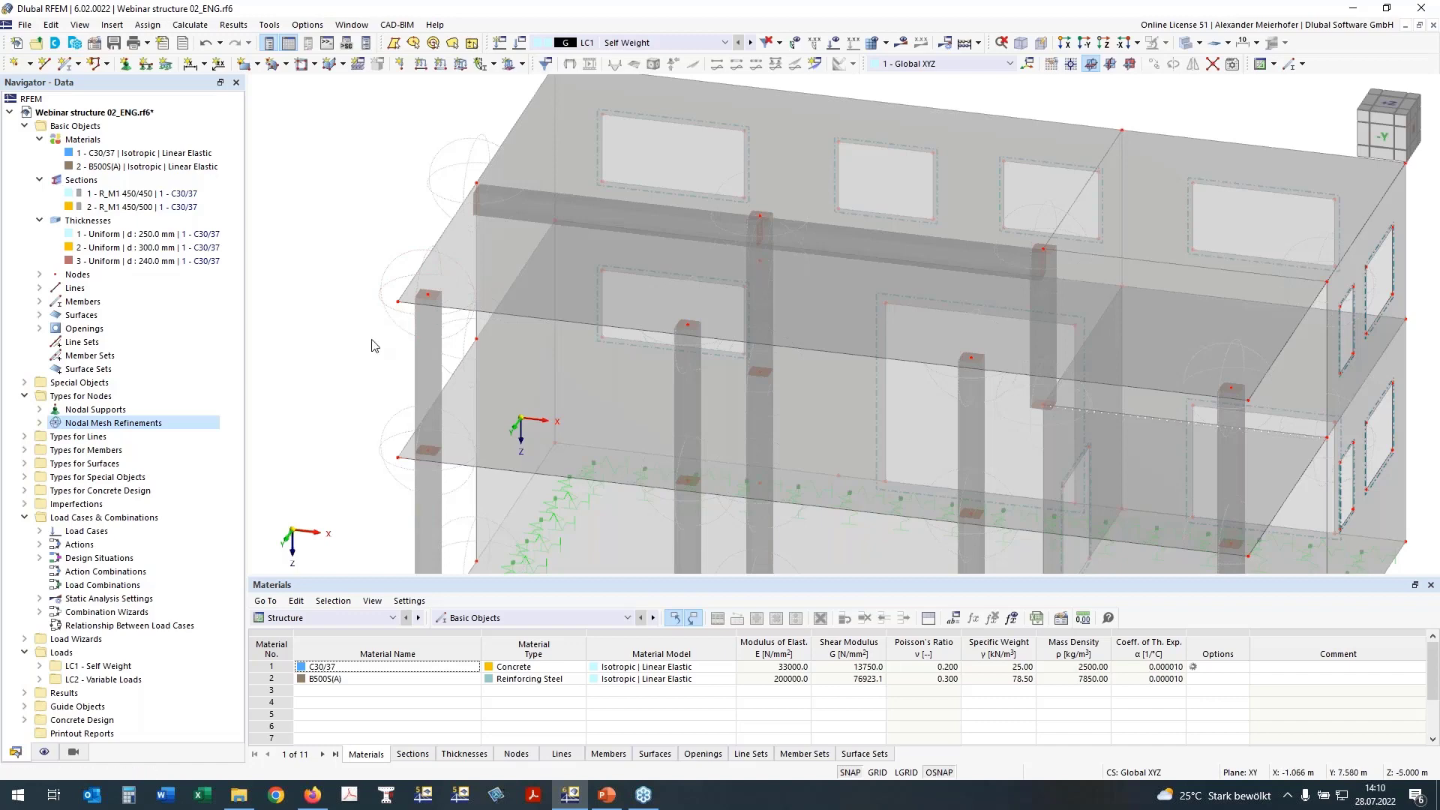
middle_drag(363, 335, 384, 407)
click(1388, 114)
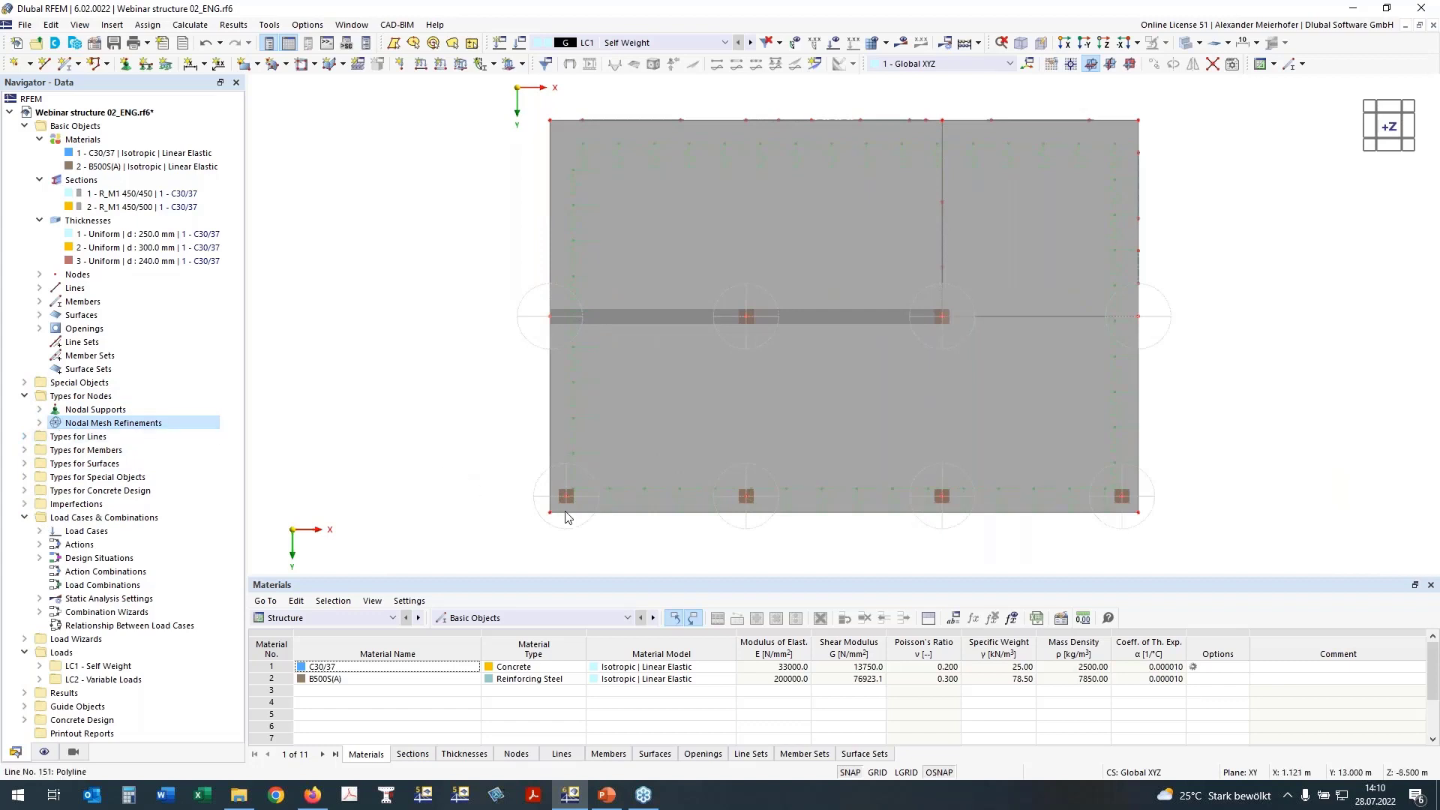
middle_drag(498, 485, 462, 385)
scroll(462, 385, up, 2)
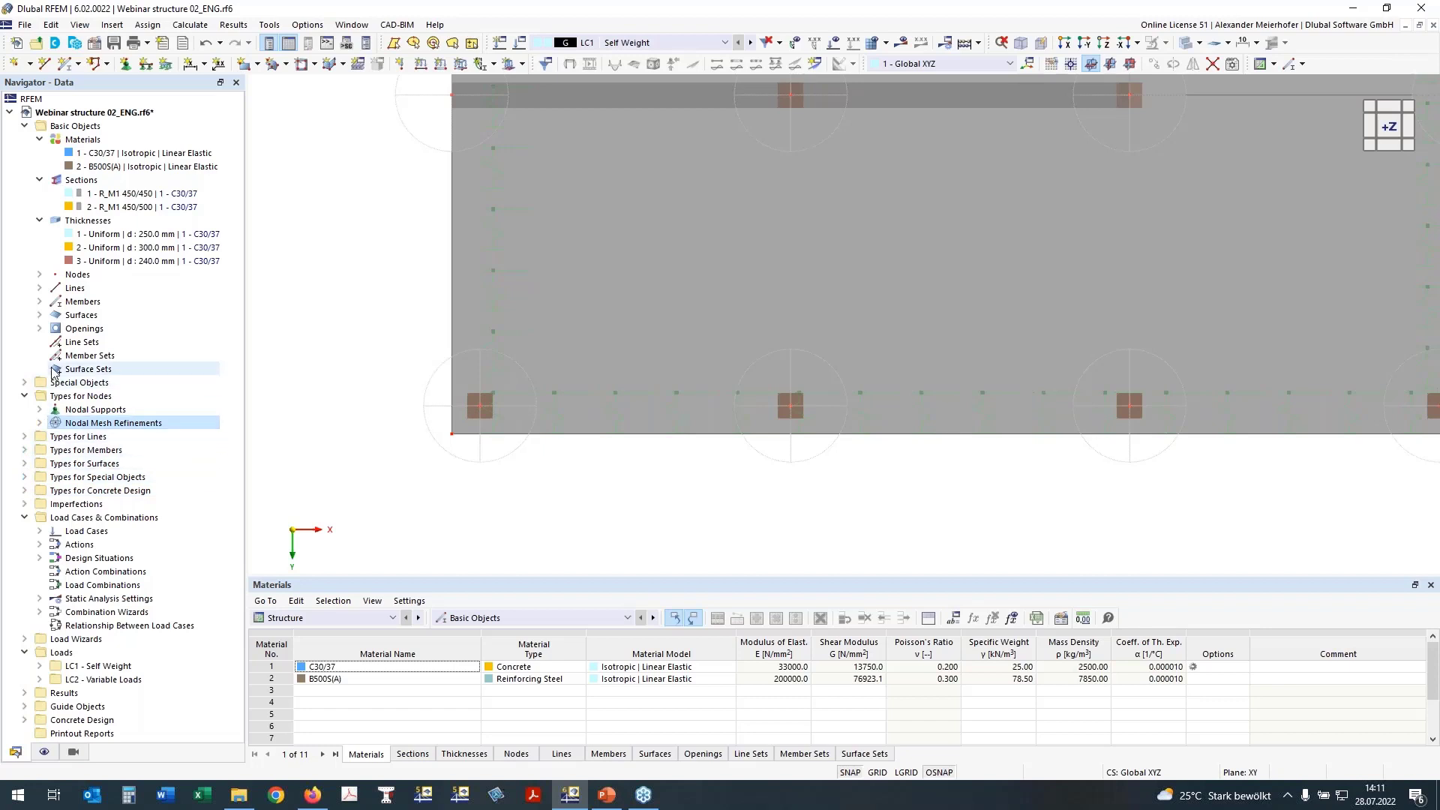
Start a new surface results adjustment with a rectangular shape and dimensions a and b of 0.450 m each
click(25, 383)
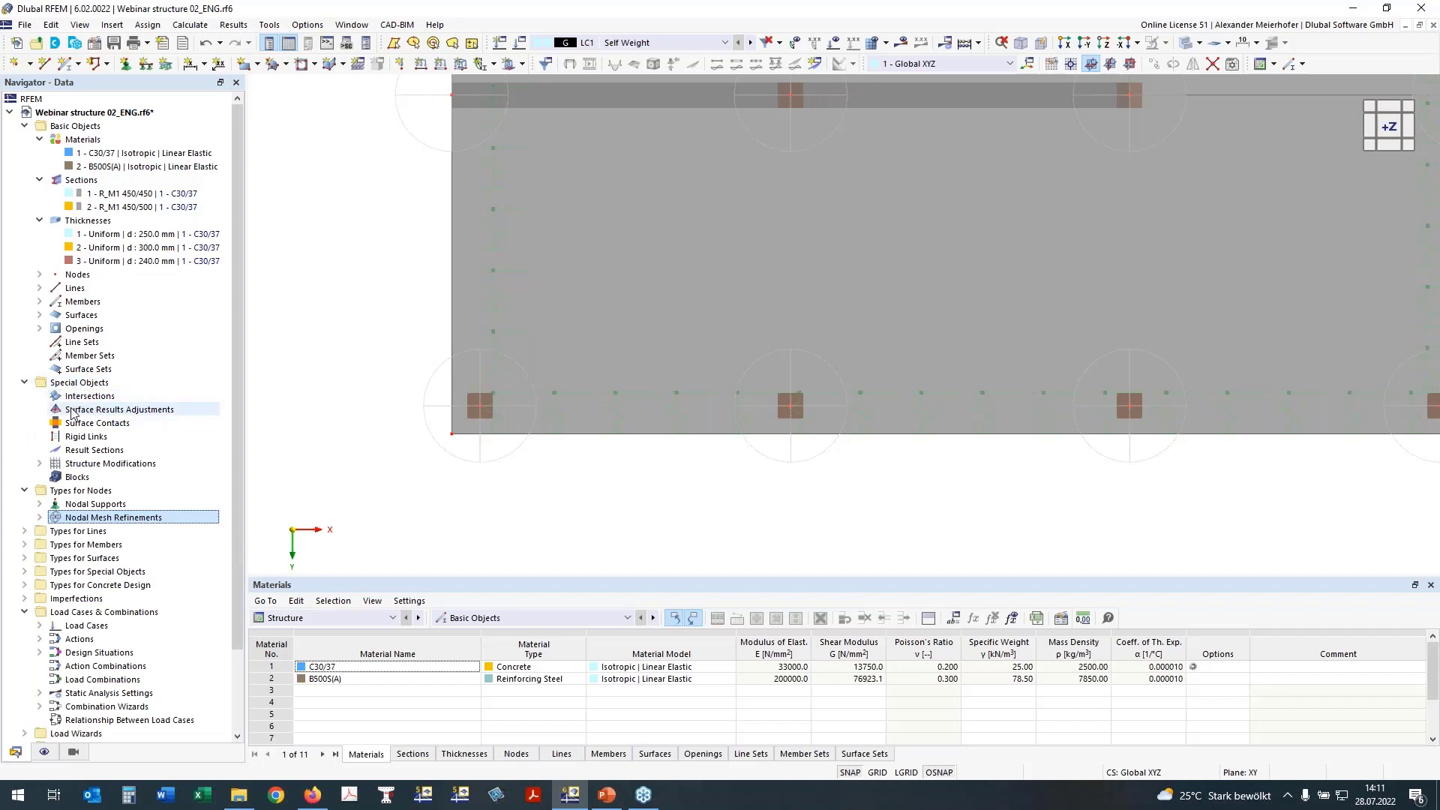
click(105, 410)
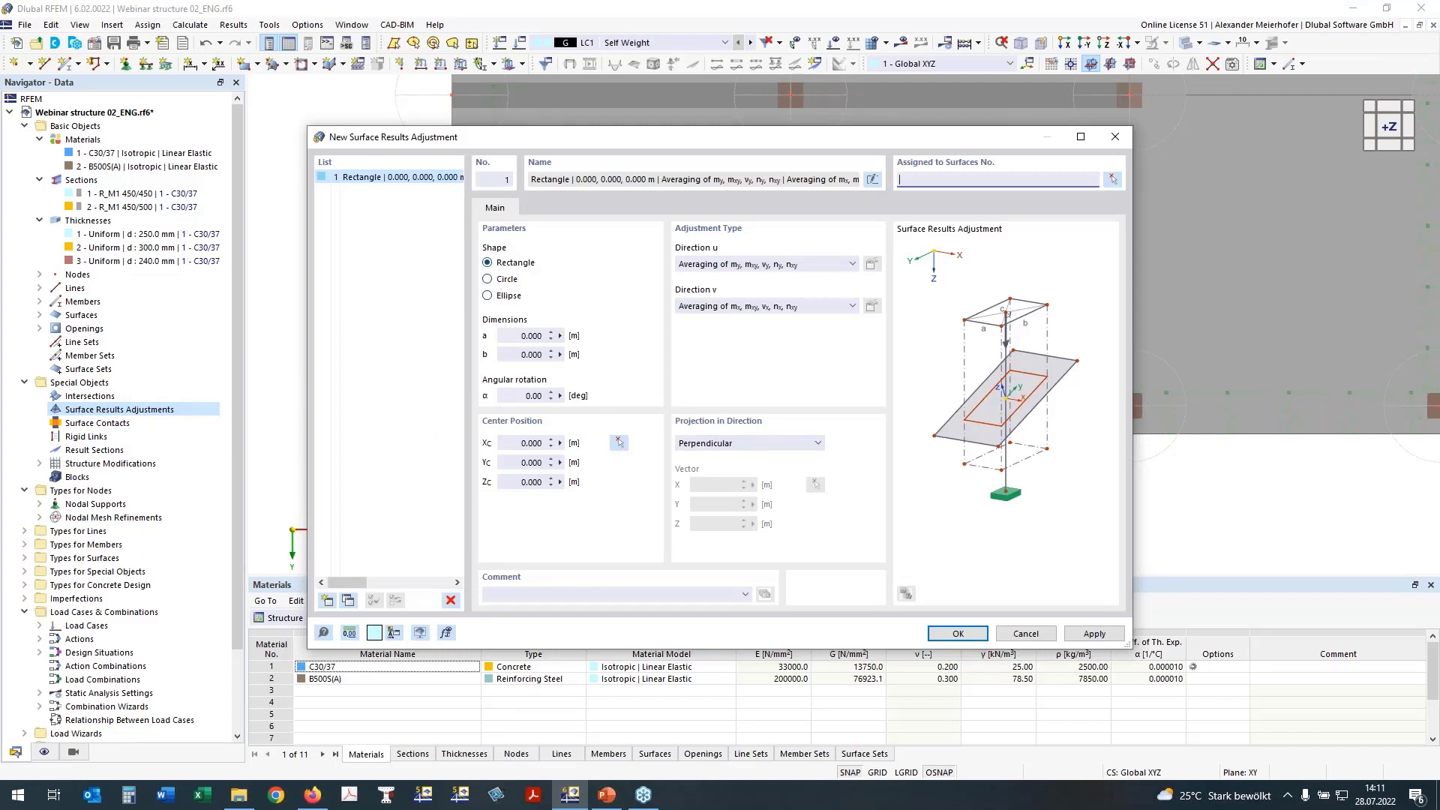
click(522, 336)
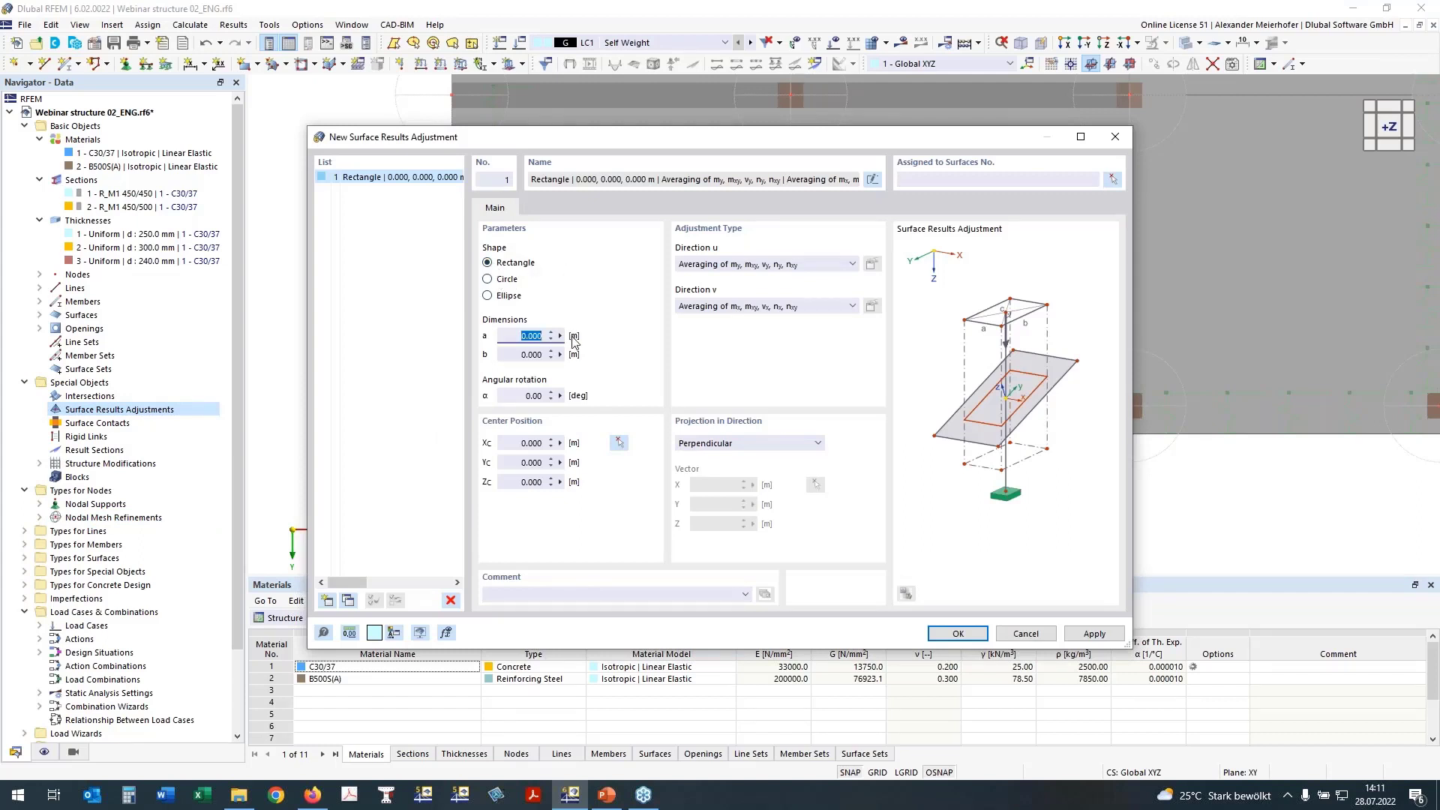
text(0,45)
click(523, 354)
text(0,45)
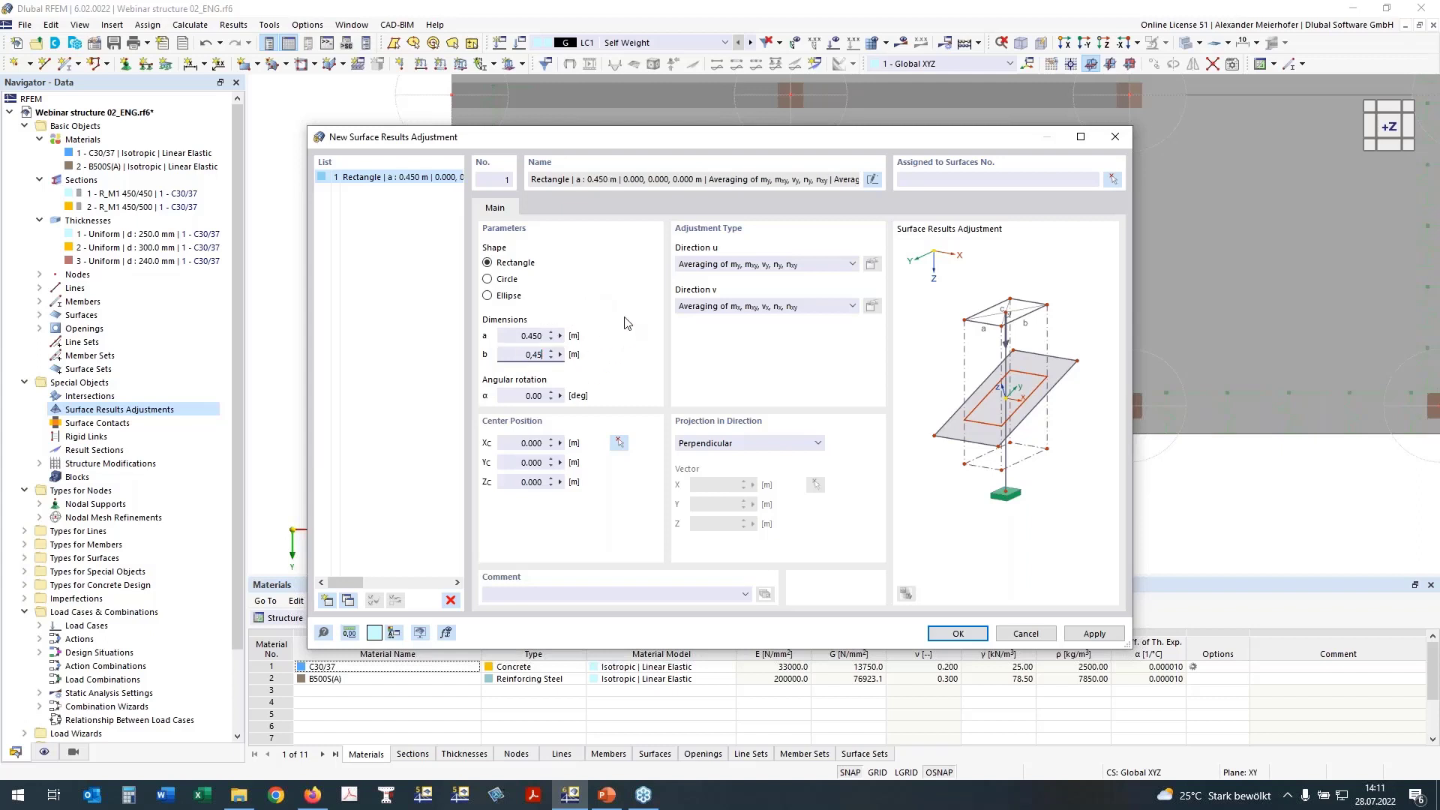
click(528, 396)
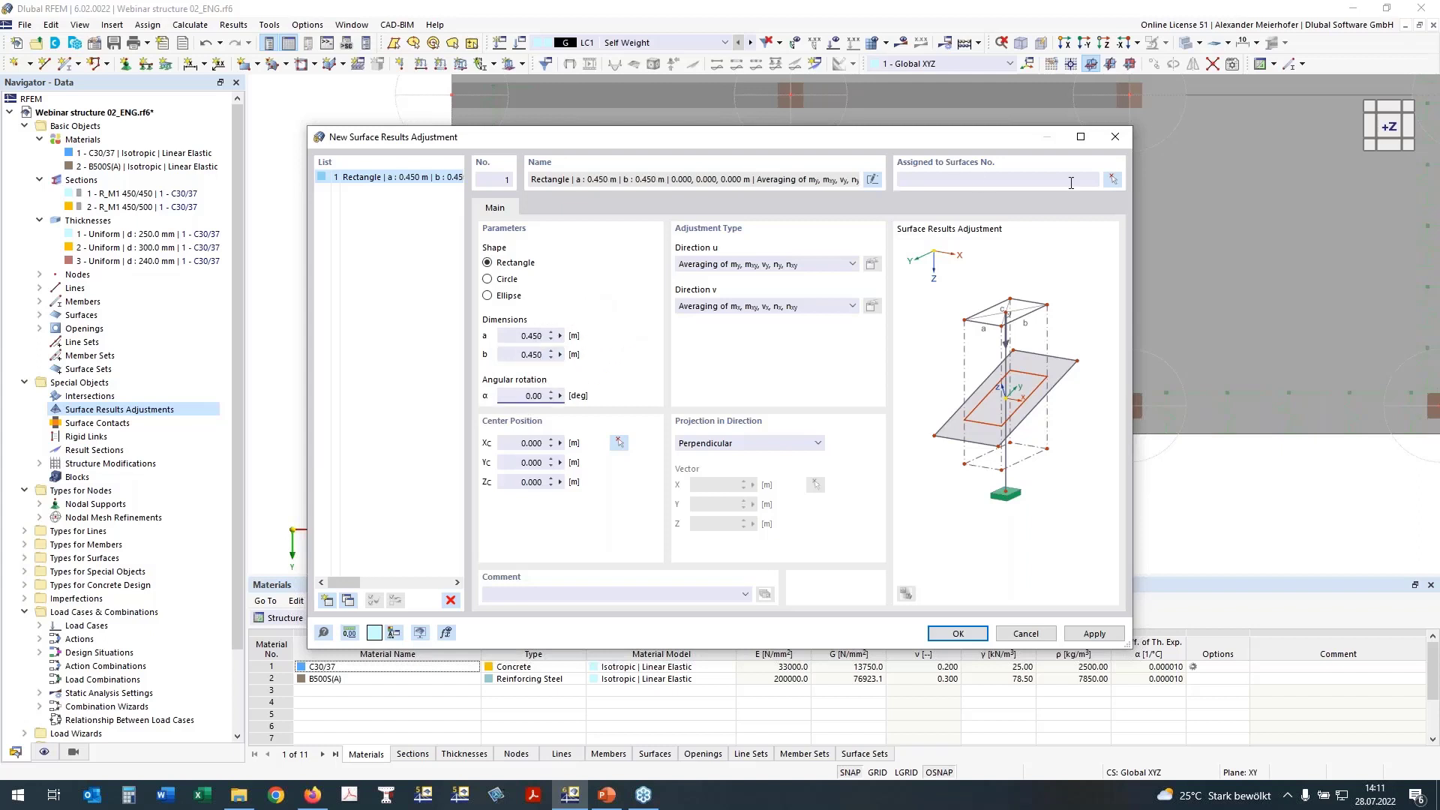
Assign the adjustment to surfaces 100, 200 and 300 and centre it on the node at 1.000, 7.000, -8.500 m
click(1113, 181)
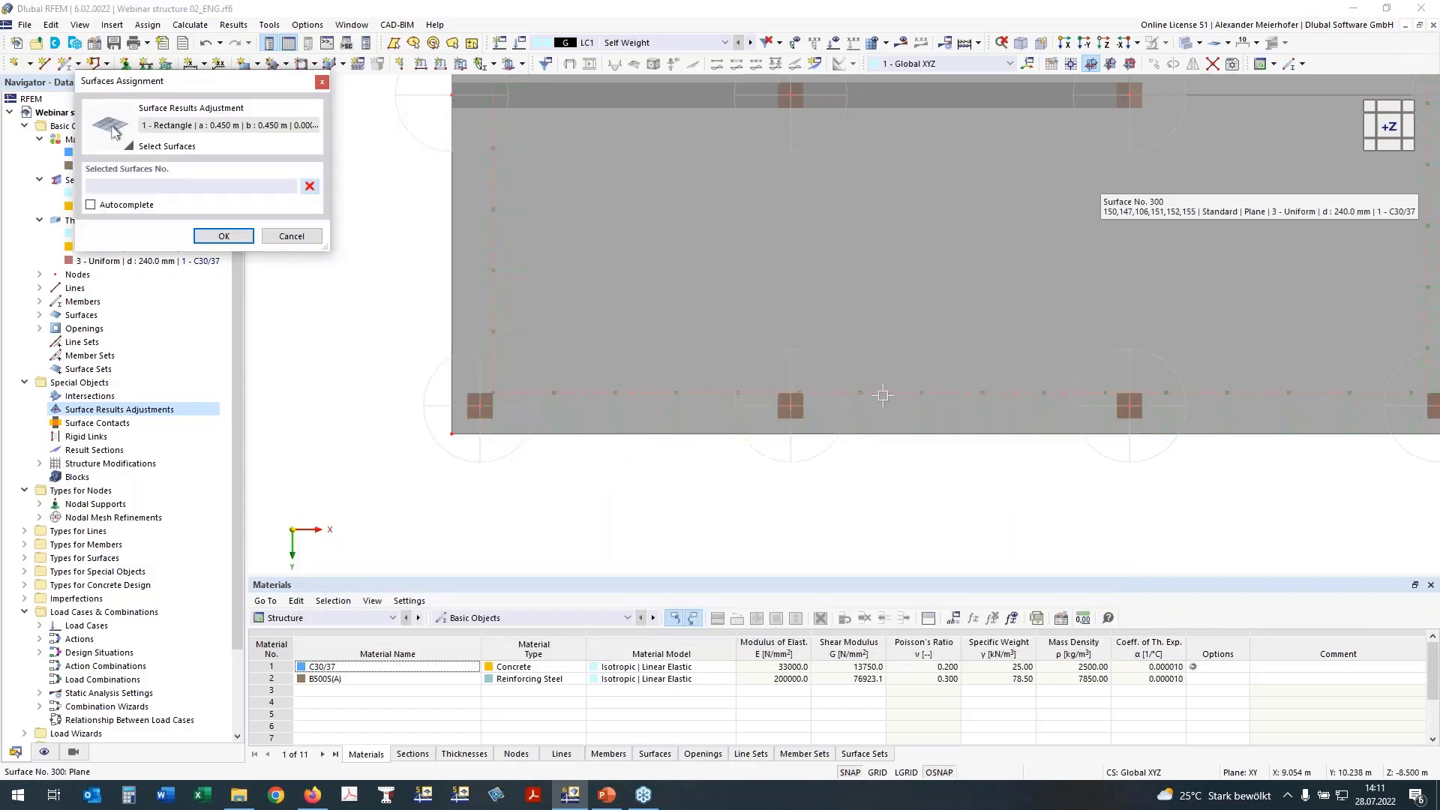
drag(880, 393, 590, 285)
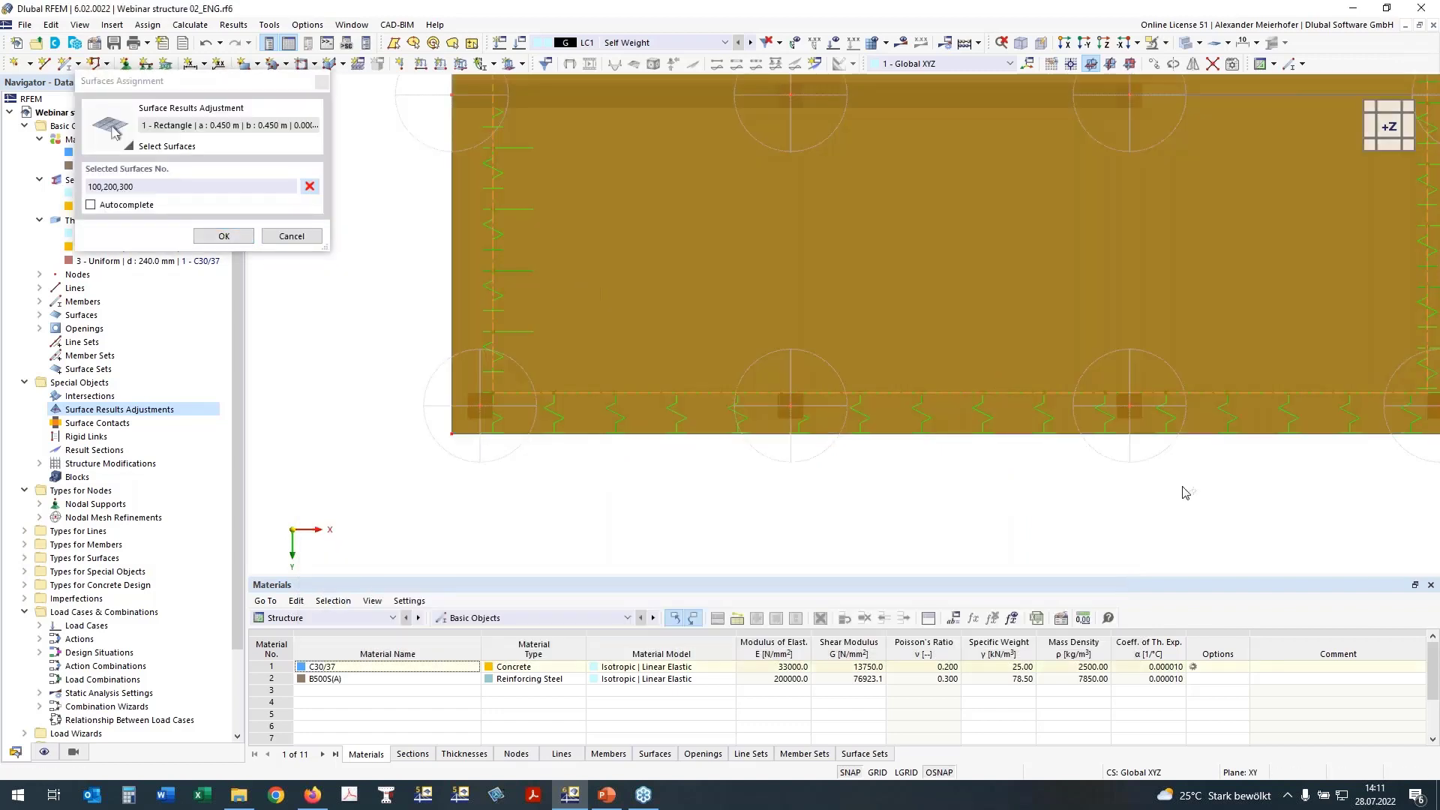
ctrl+middle_drag(1185, 492, 914, 310)
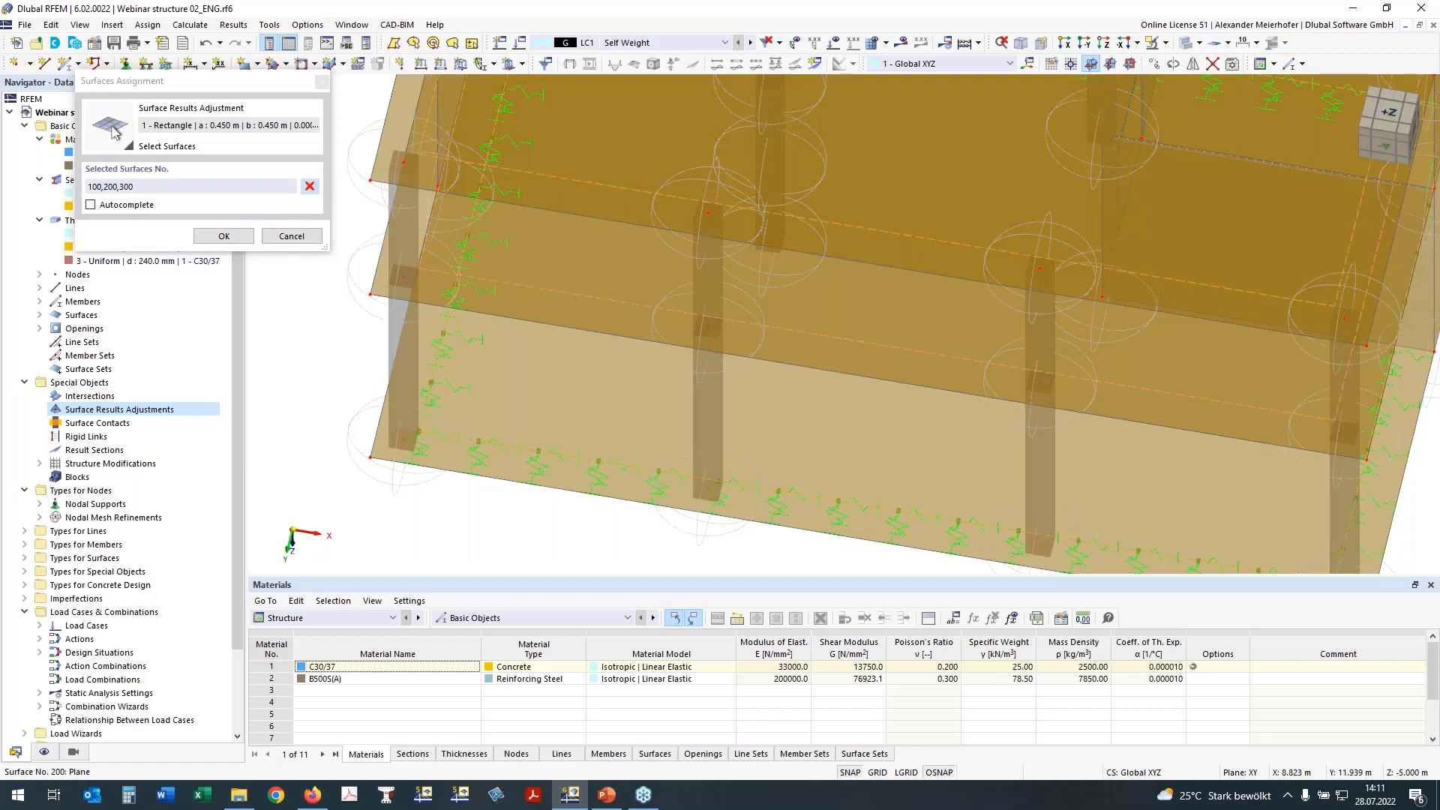
click(224, 236)
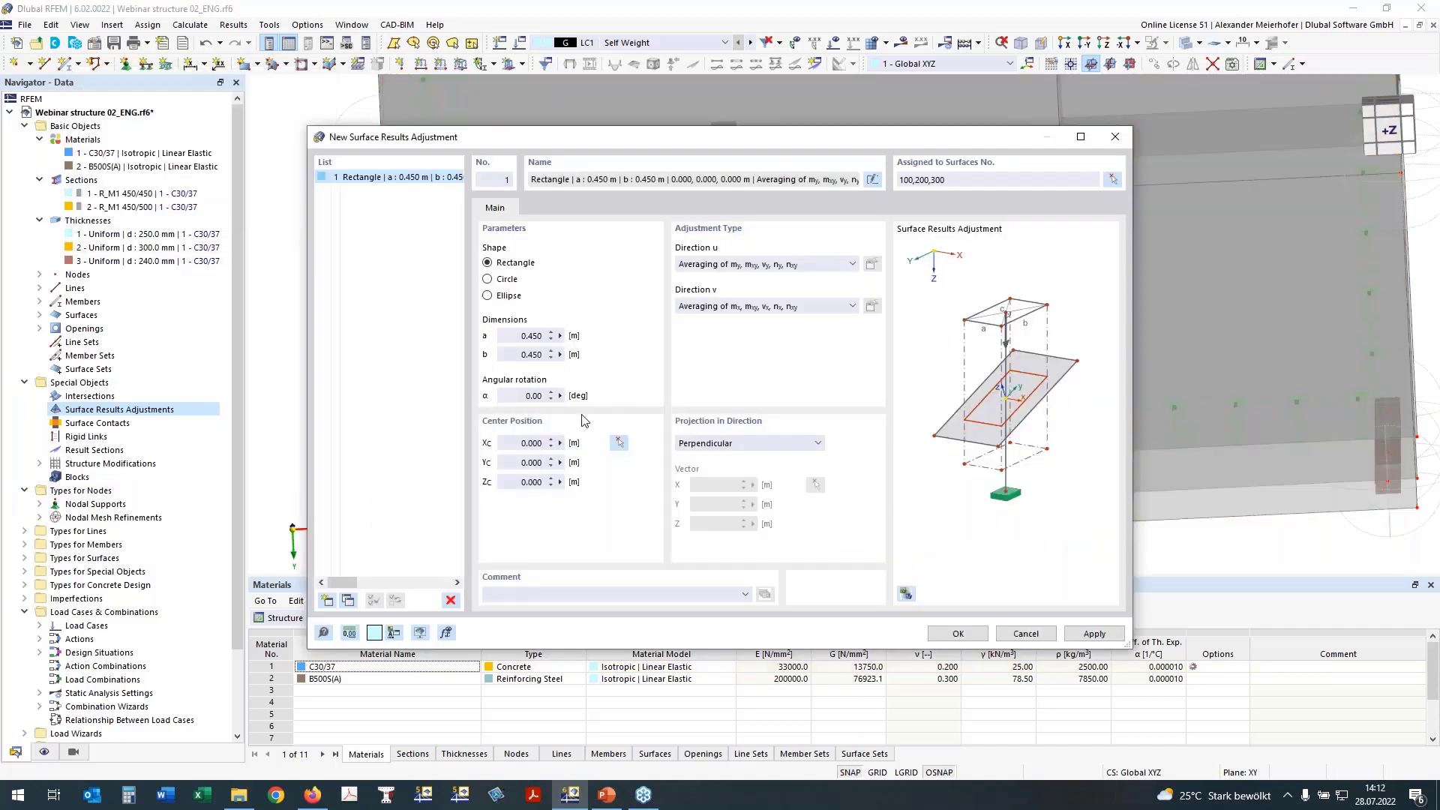
click(619, 446)
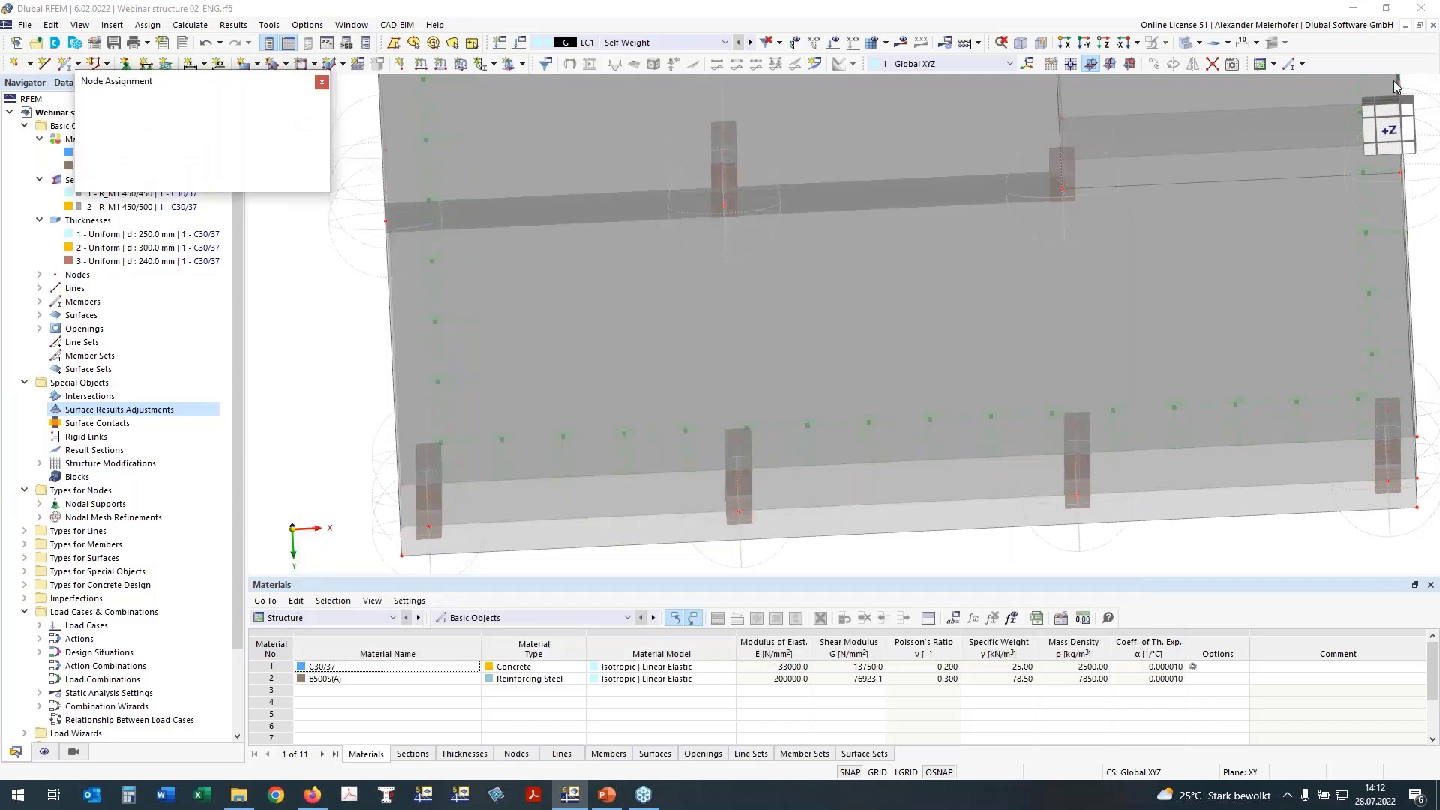
click(1376, 144)
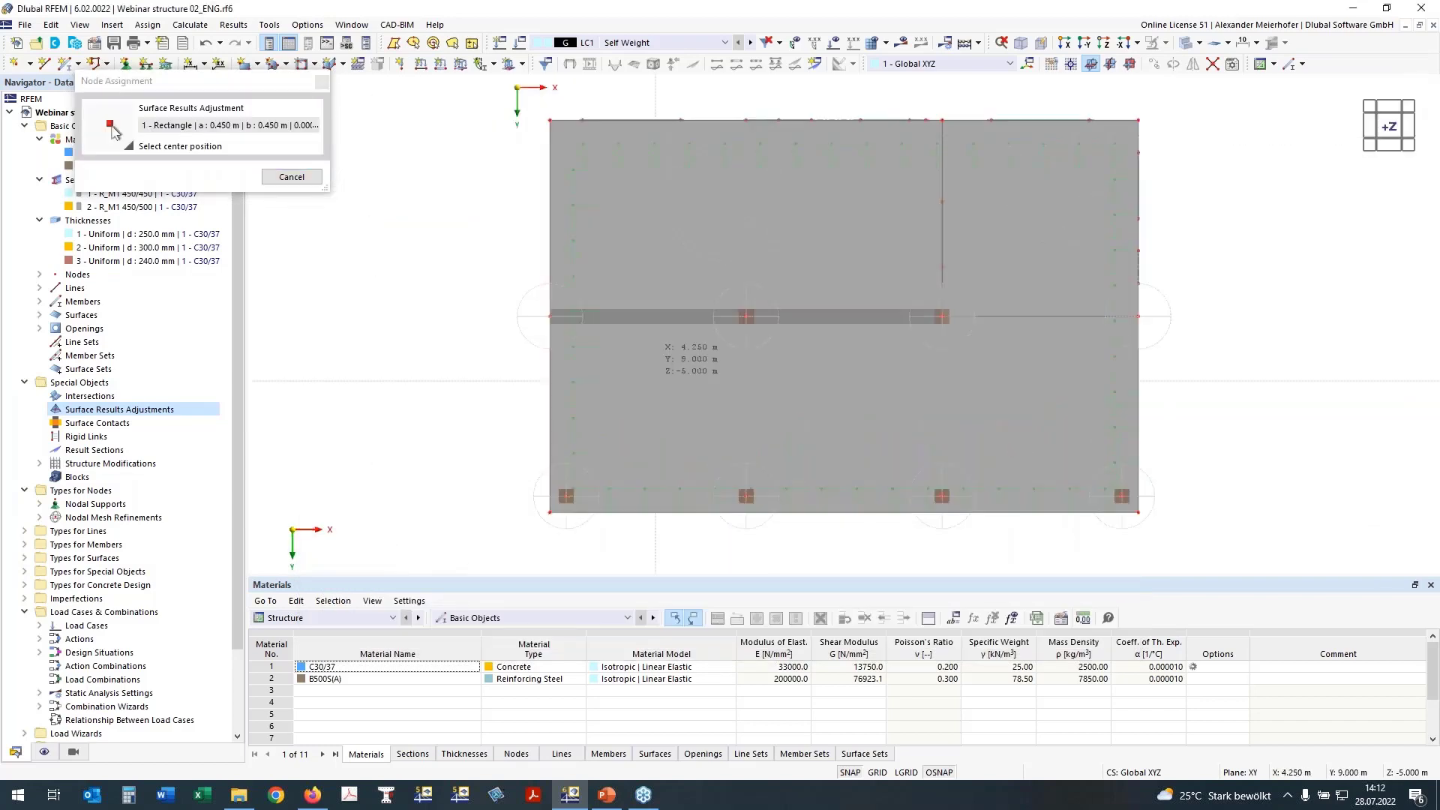
click(550, 316)
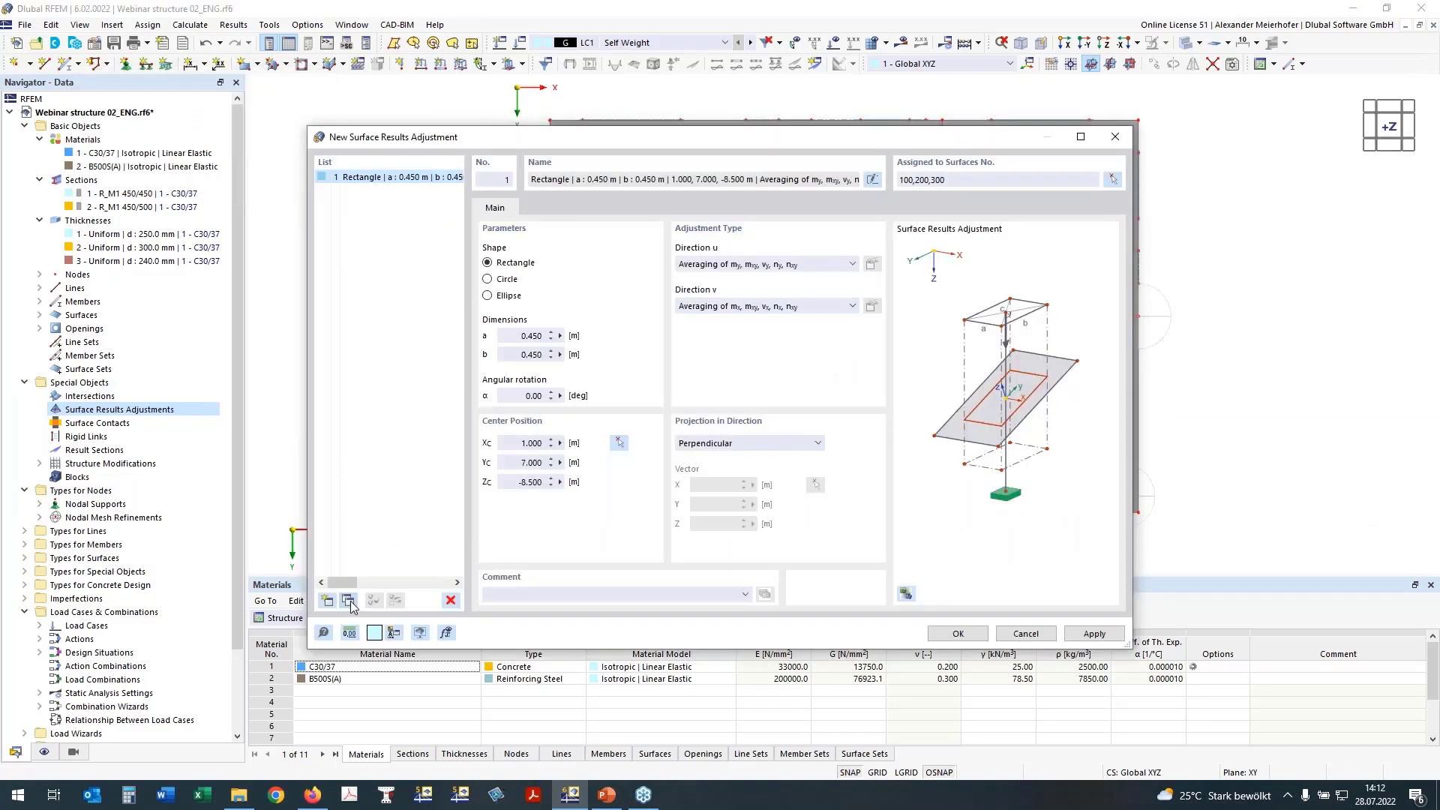
Copy the adjustment twice, centring the copies on the front column nodes at 1.500, 12.500, -8.500 m and 7.000, 12.500, -8.500 m
click(349, 603)
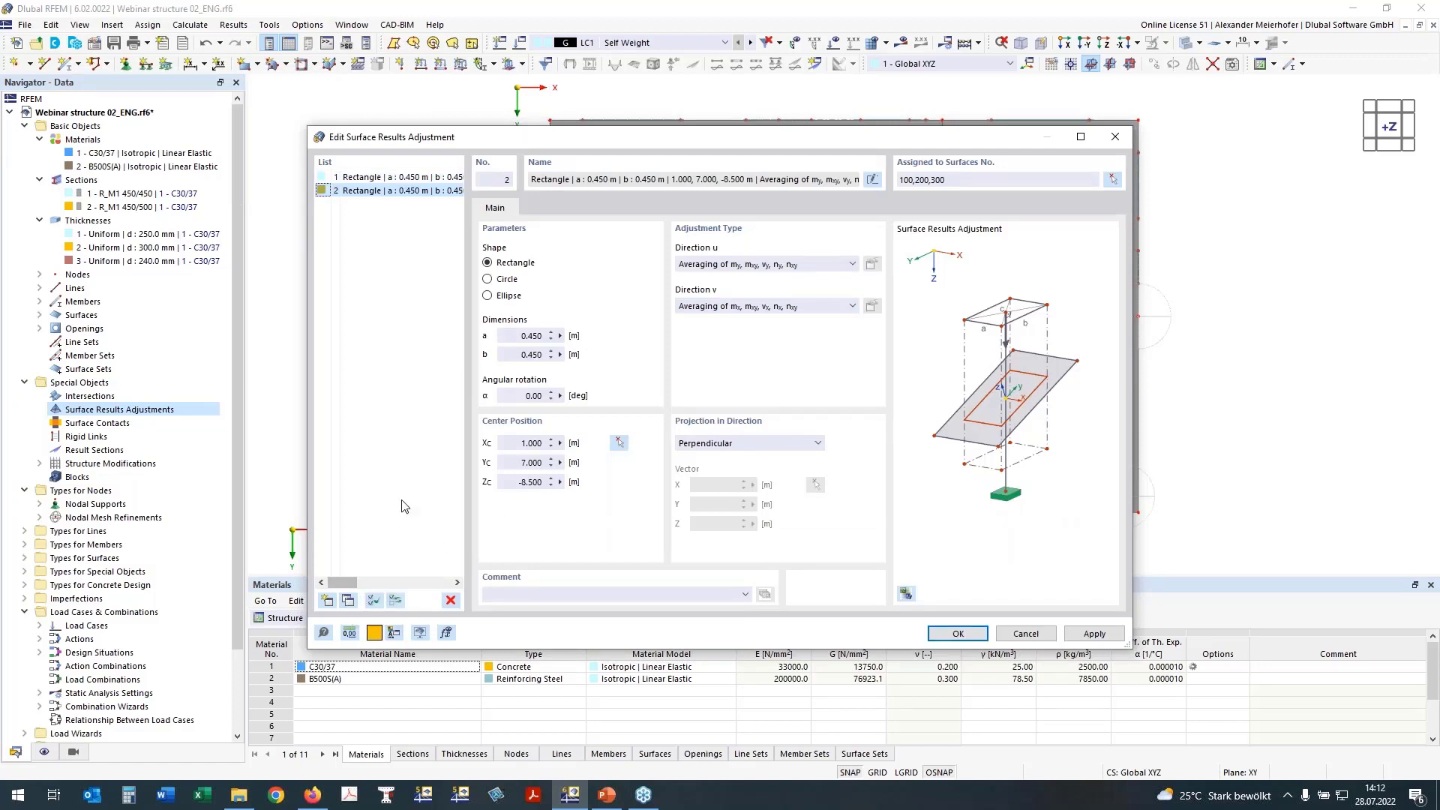
click(622, 445)
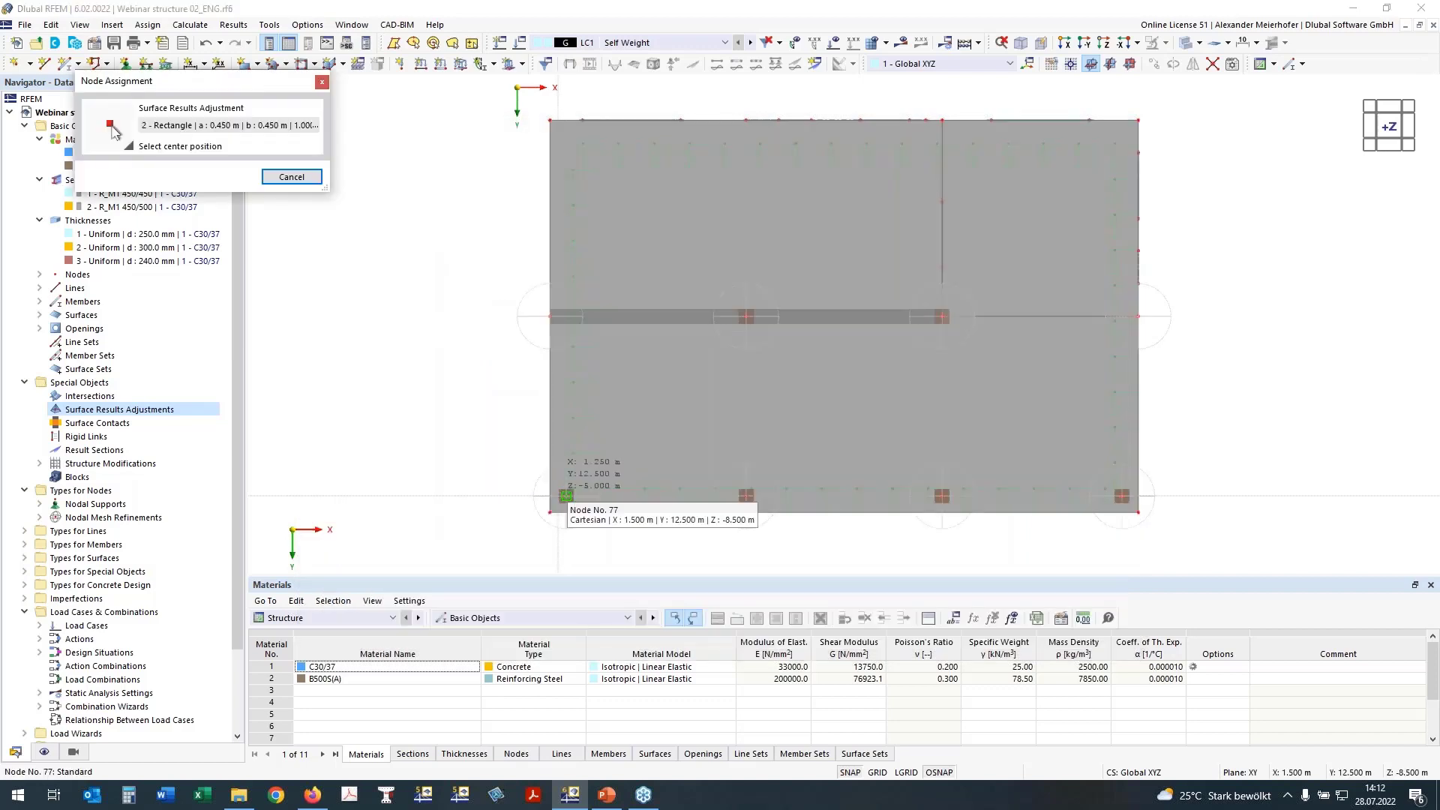
scroll(564, 497, up, 3)
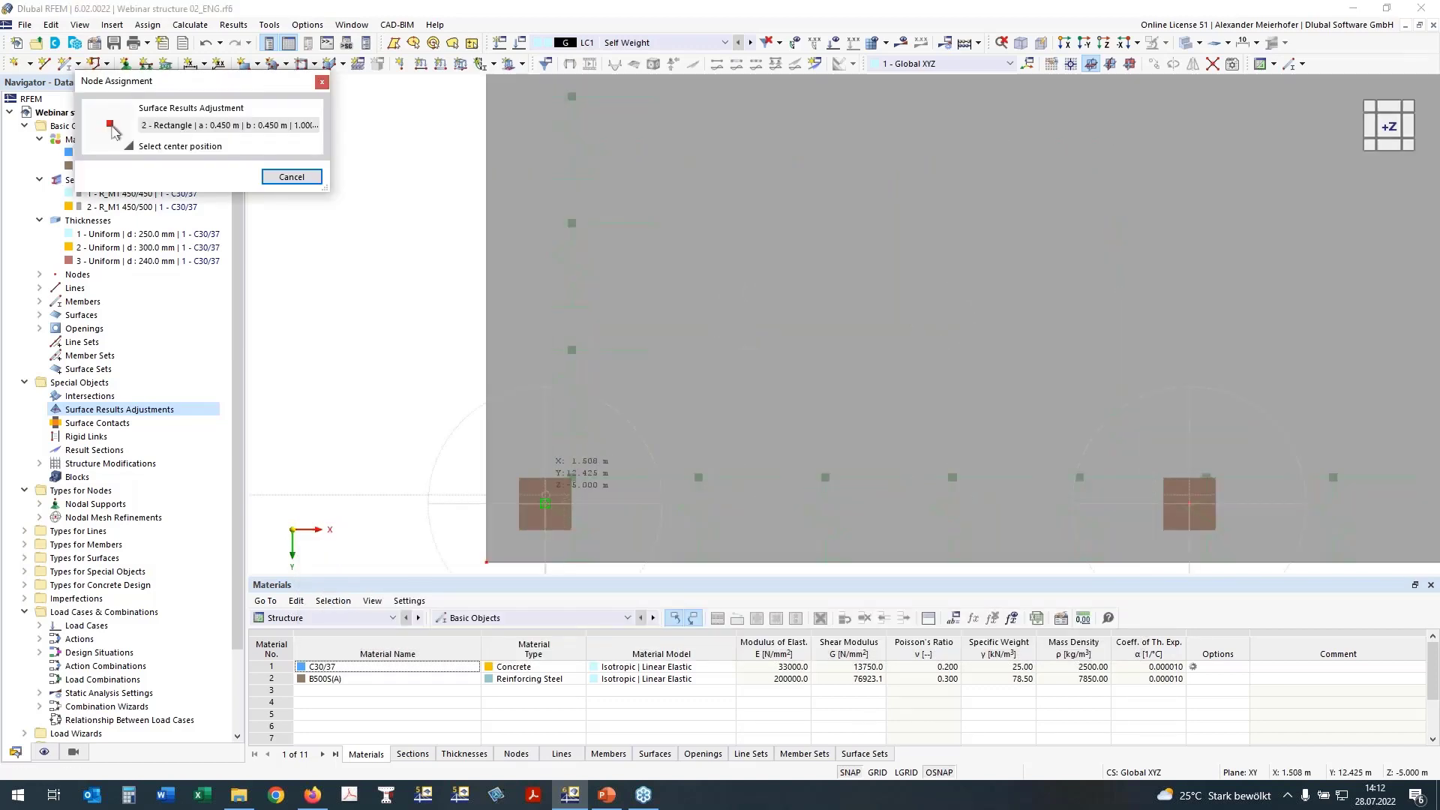
click(546, 502)
click(347, 602)
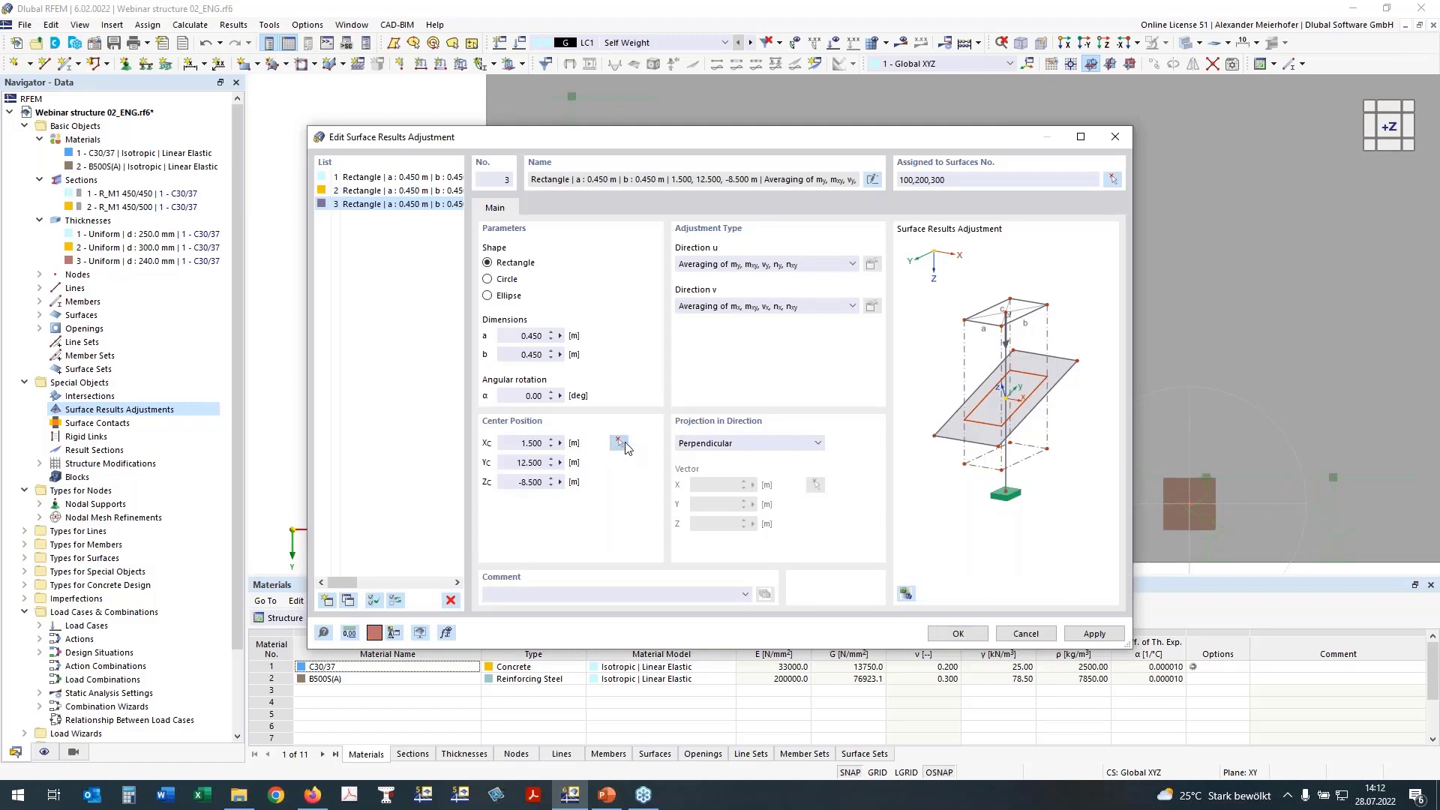
click(619, 442)
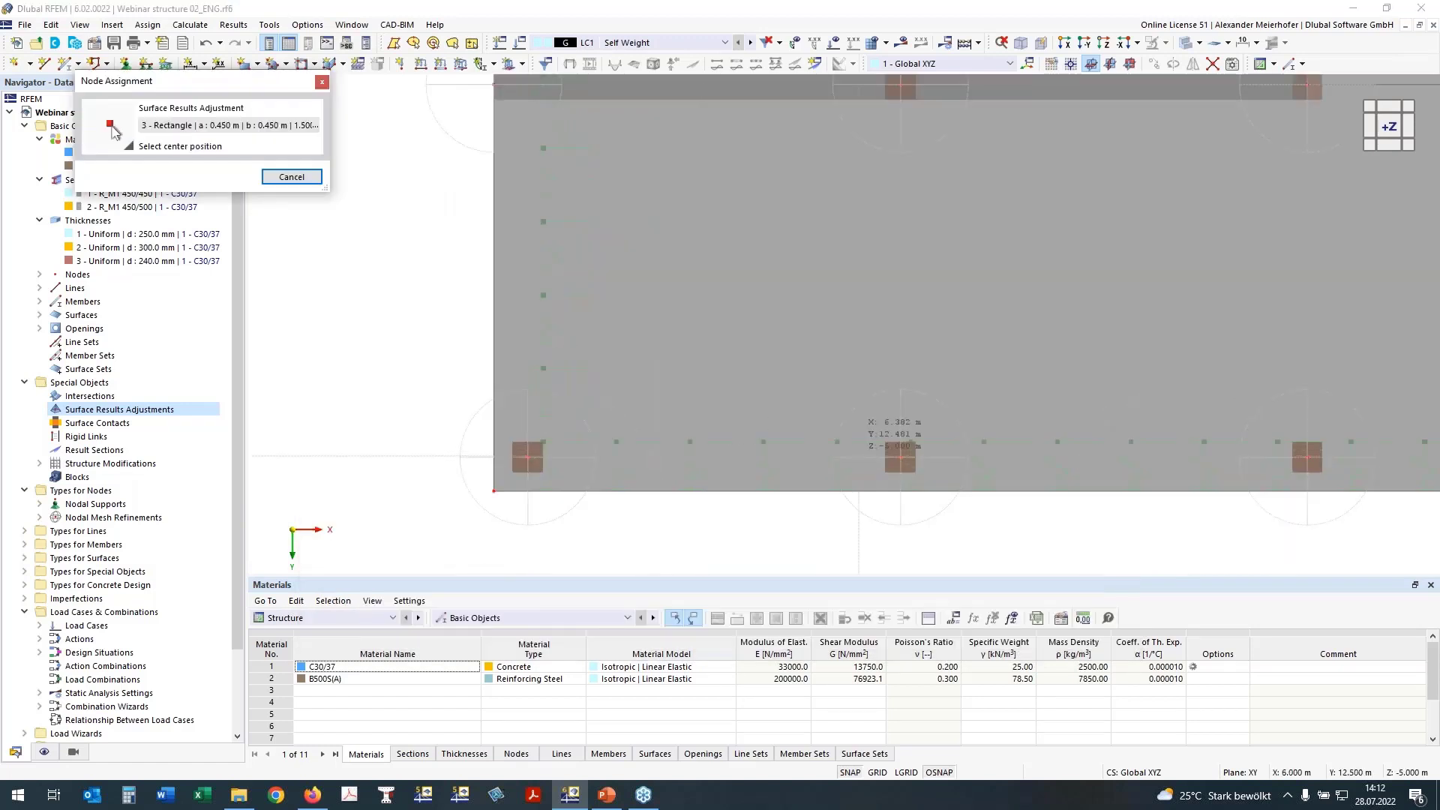
click(900, 457)
Copy the adjustment again and centre it on the middle column node at 7.000, 7.000, -8.500 m
click(347, 601)
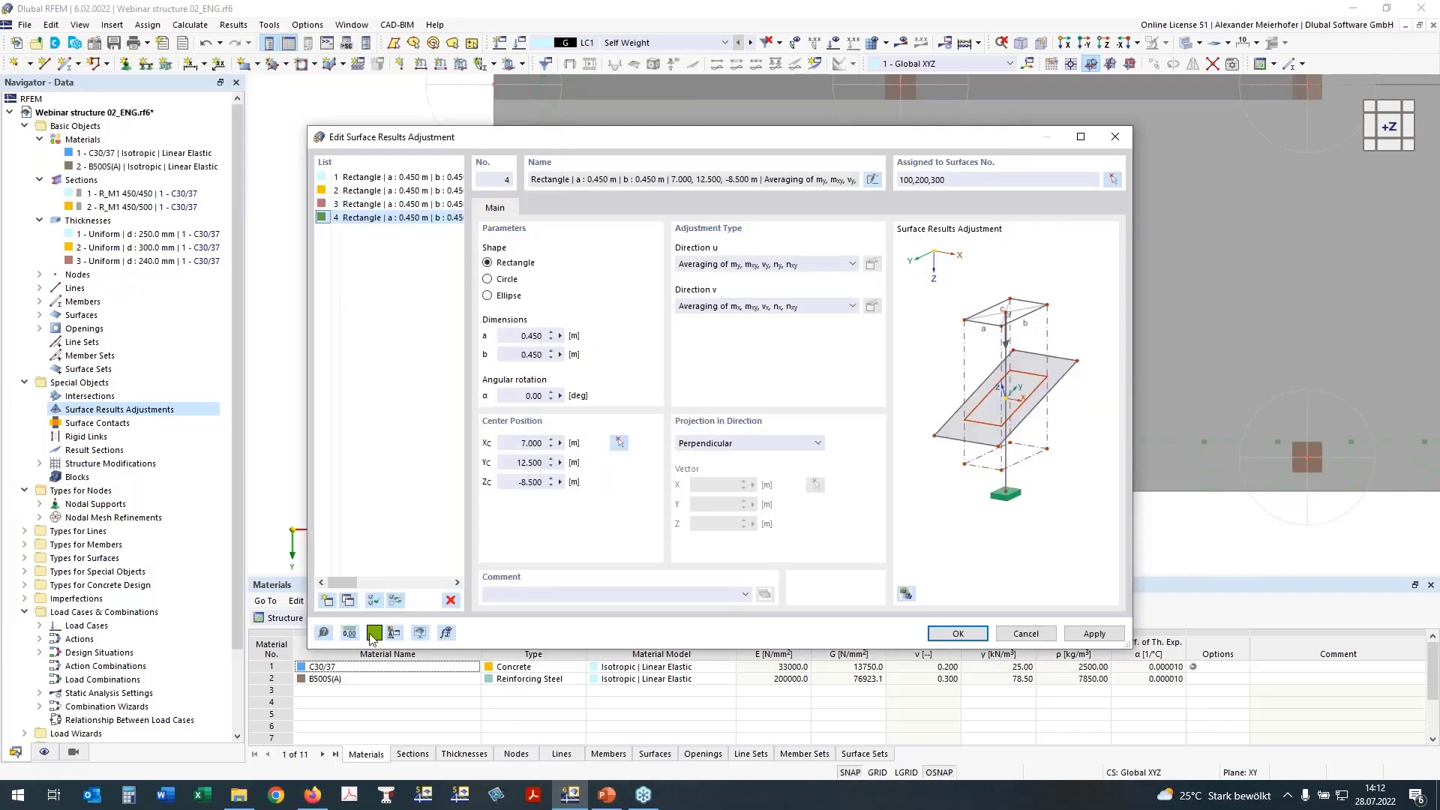
click(620, 444)
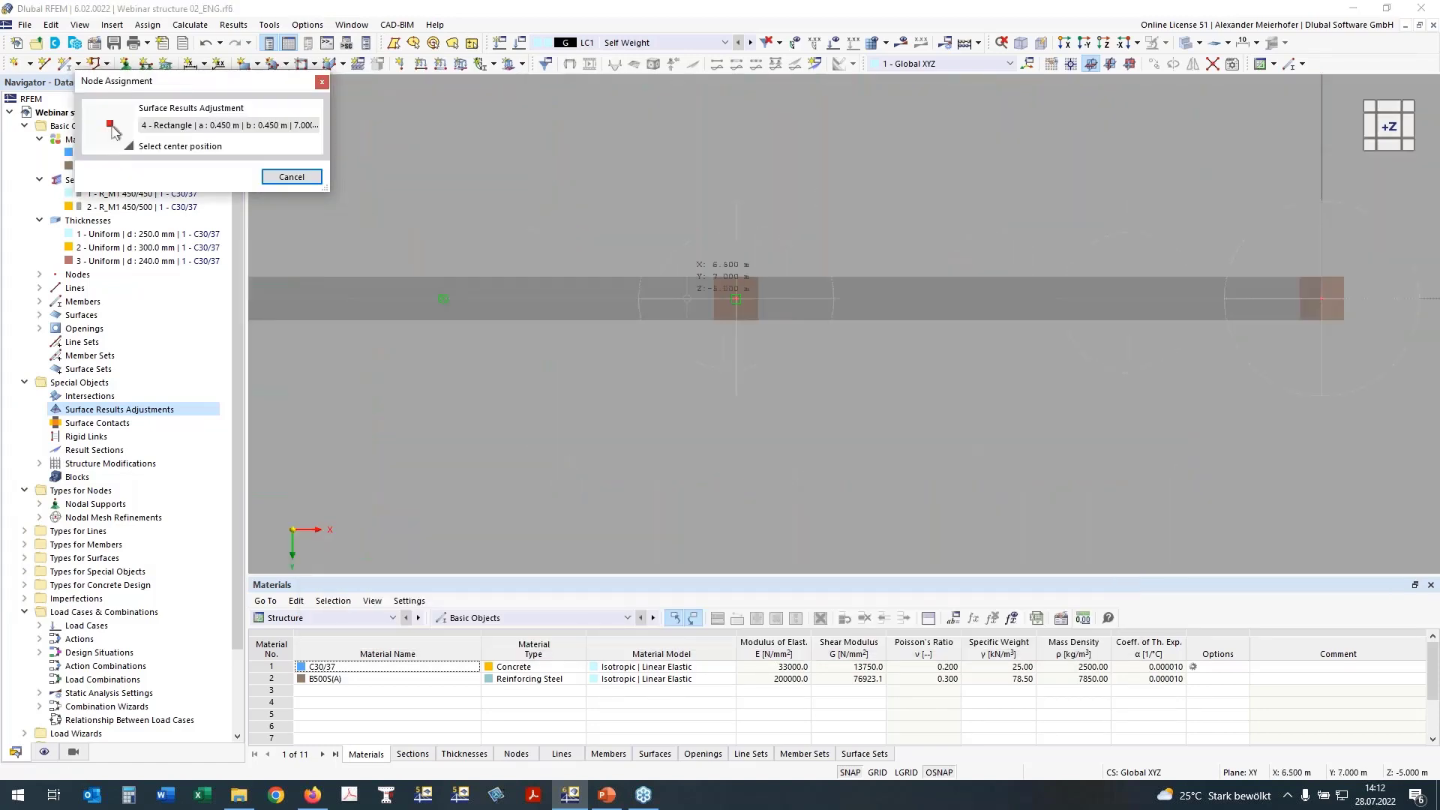
click(736, 299)
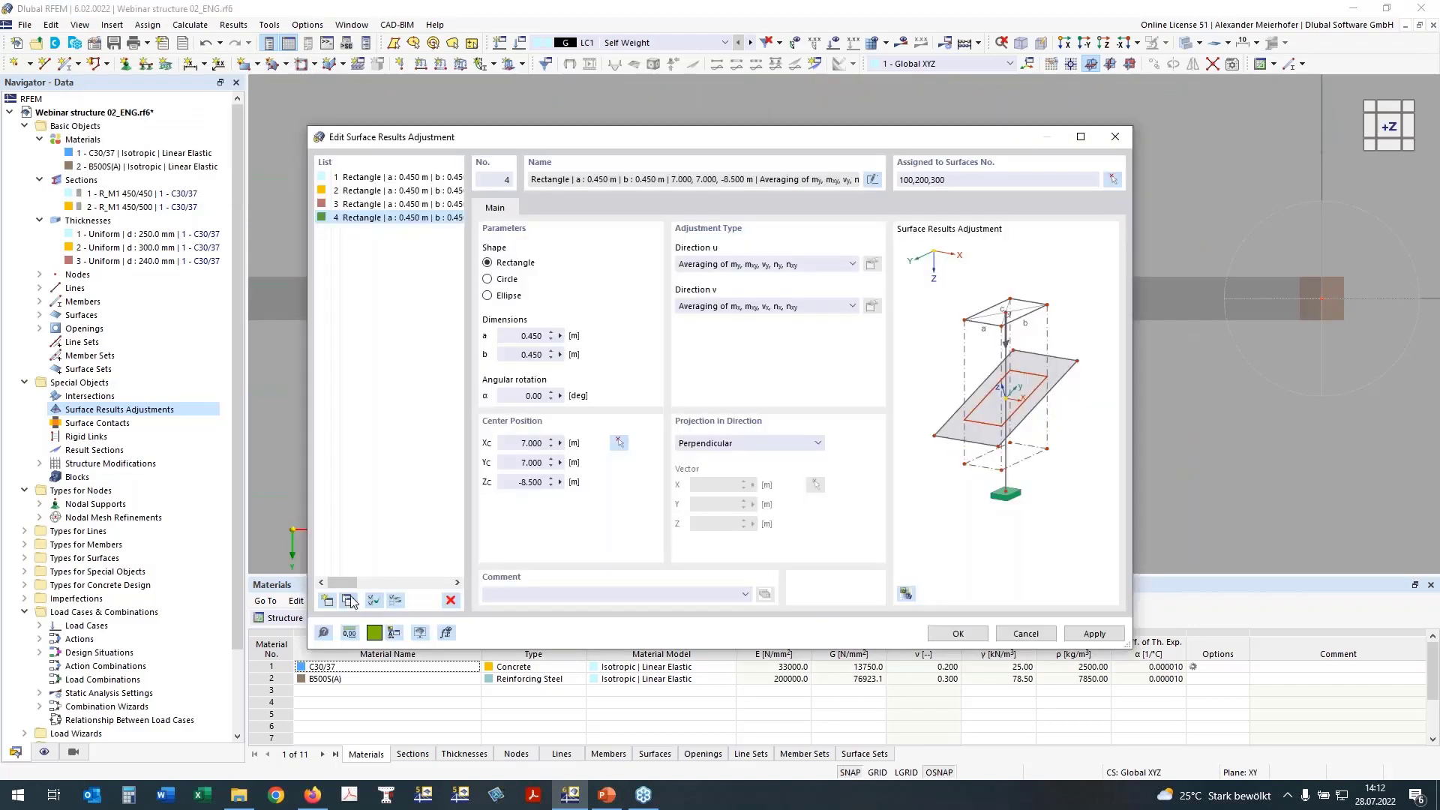
Add a fifth adjustment as a copy, sized a 1.000 m by b 0.250 m, centred on the slab edge node at 19.000, 7.000, -8.500 m
click(348, 601)
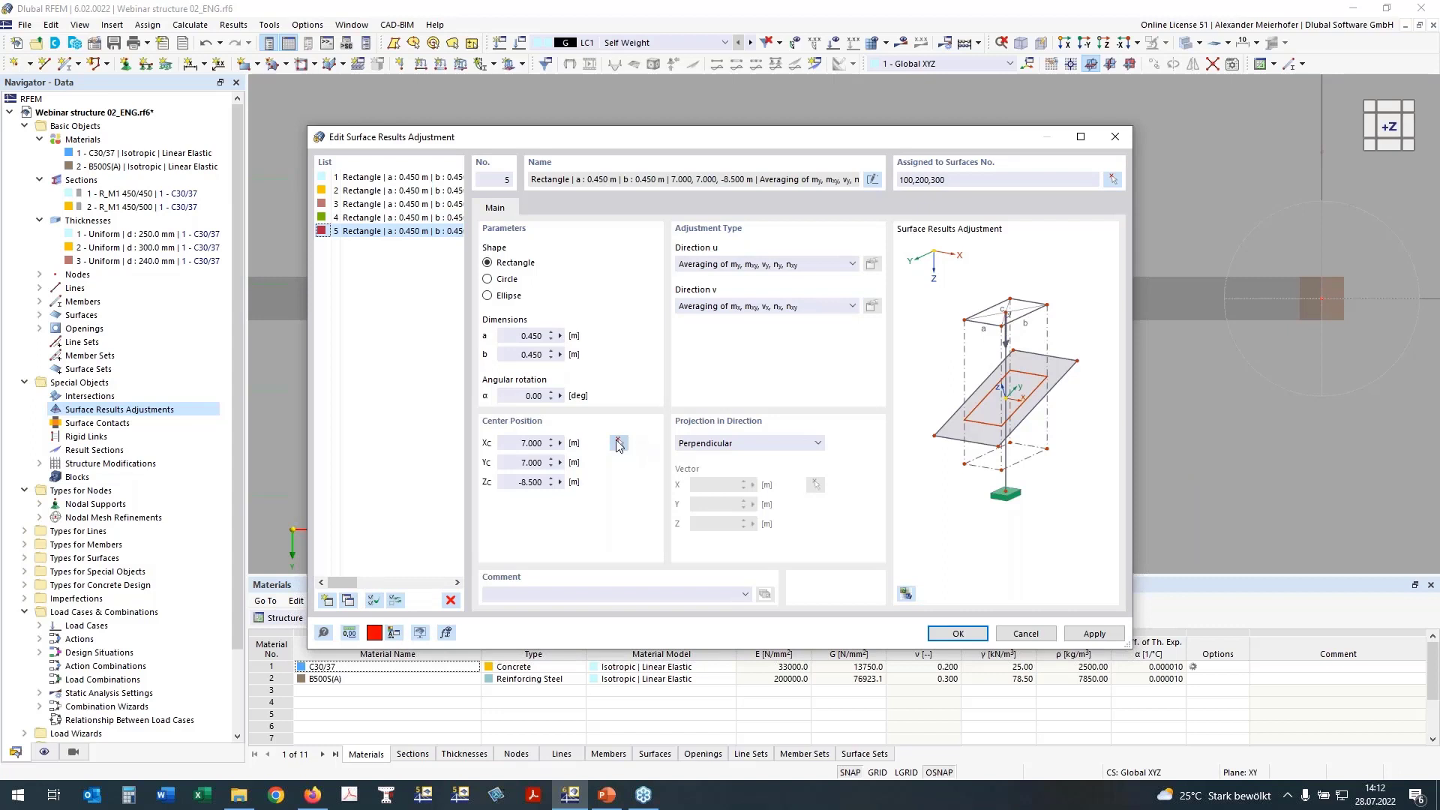
click(533, 355)
text(2)
click(531, 336)
double_click(532, 335)
text(1)
key(Tab)
click(619, 446)
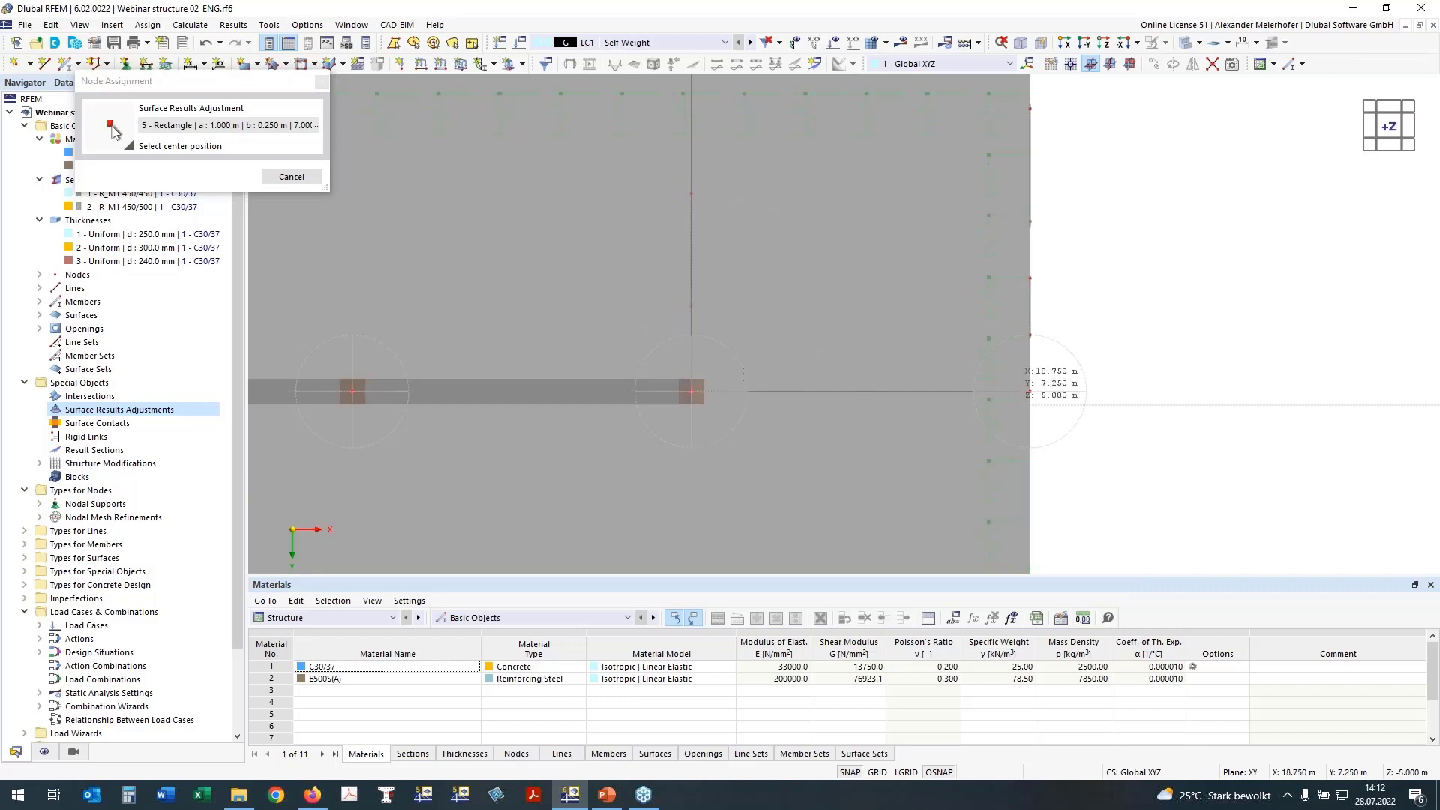
click(1030, 391)
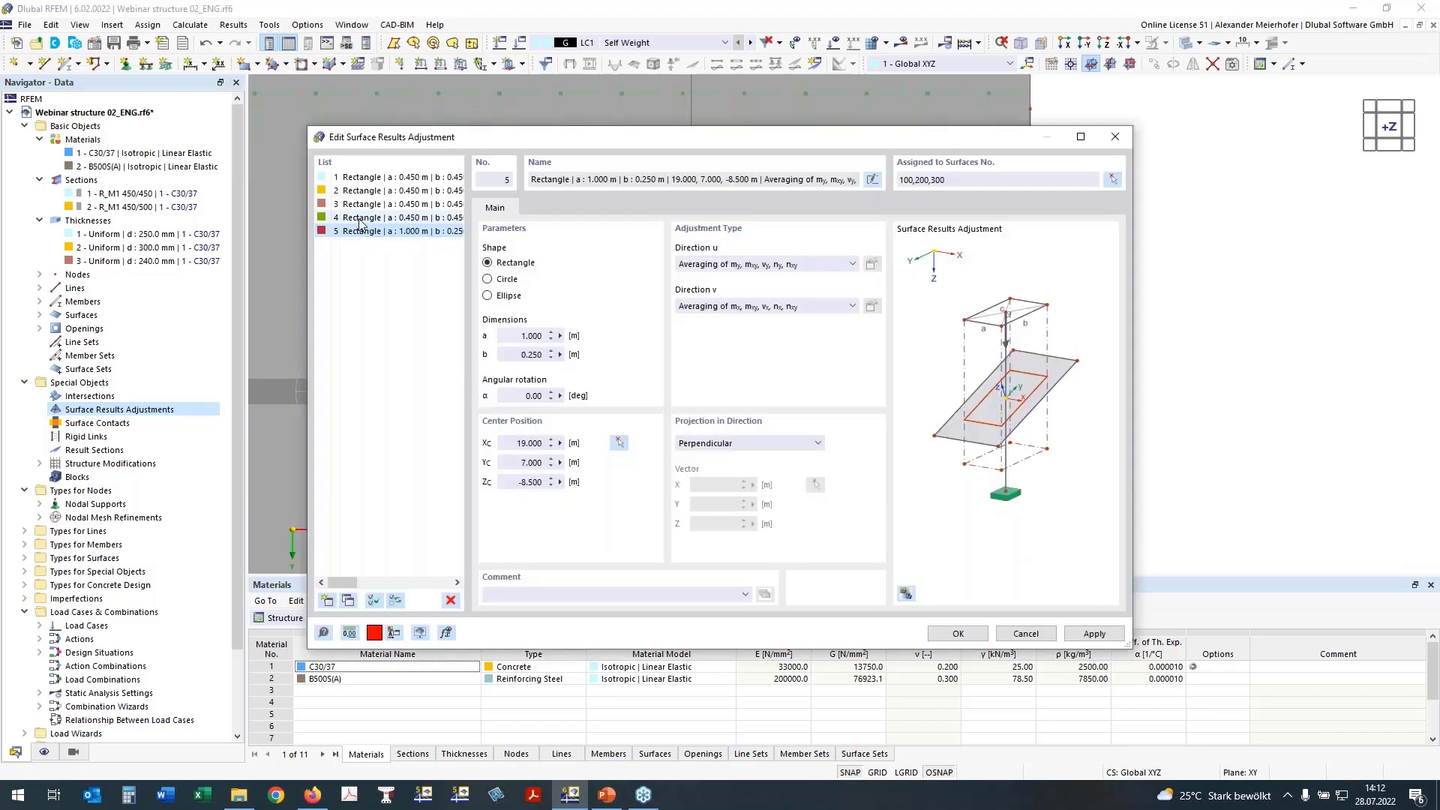
Set the Direction u adjustment type to Zero for all five surface results adjustments
click(375, 177)
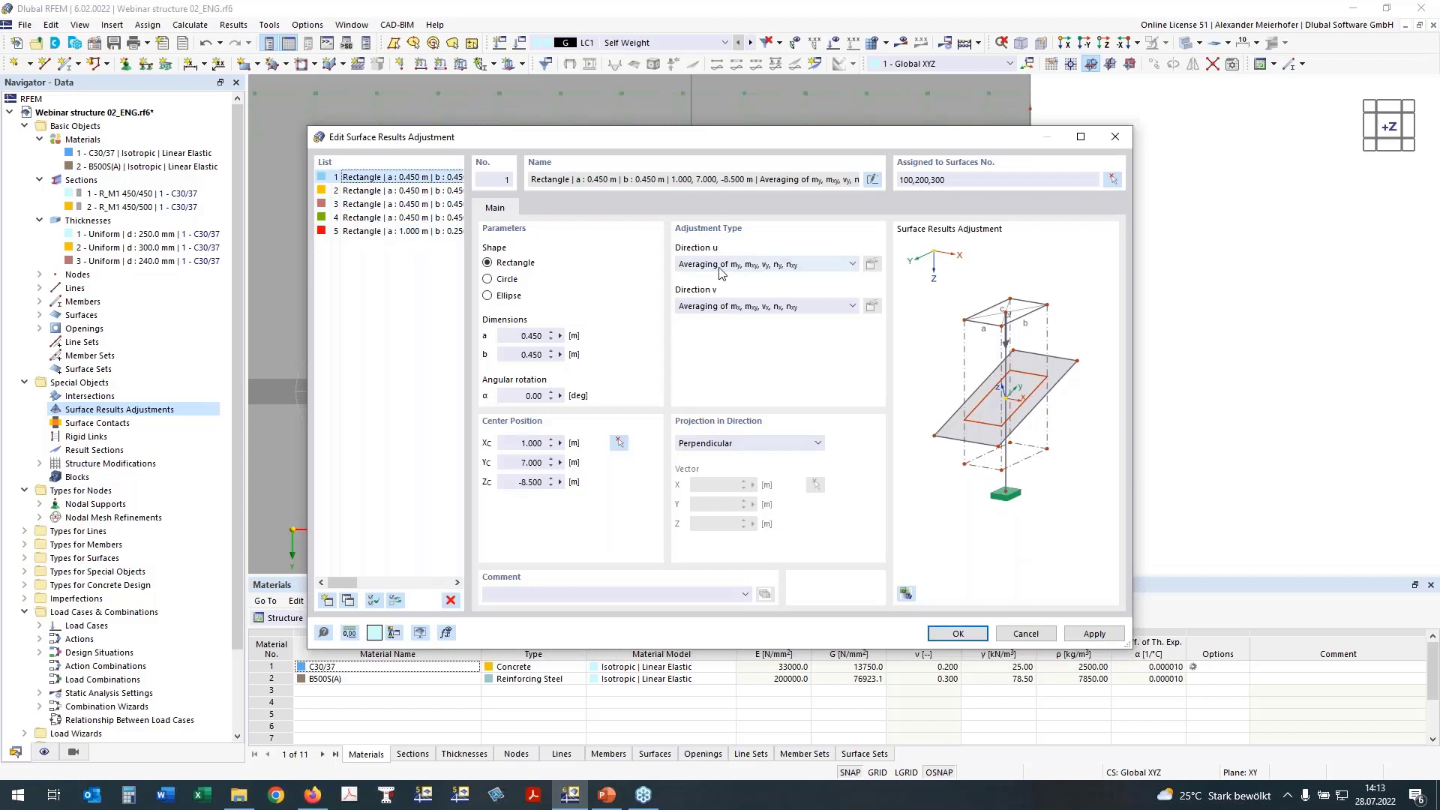
click(790, 264)
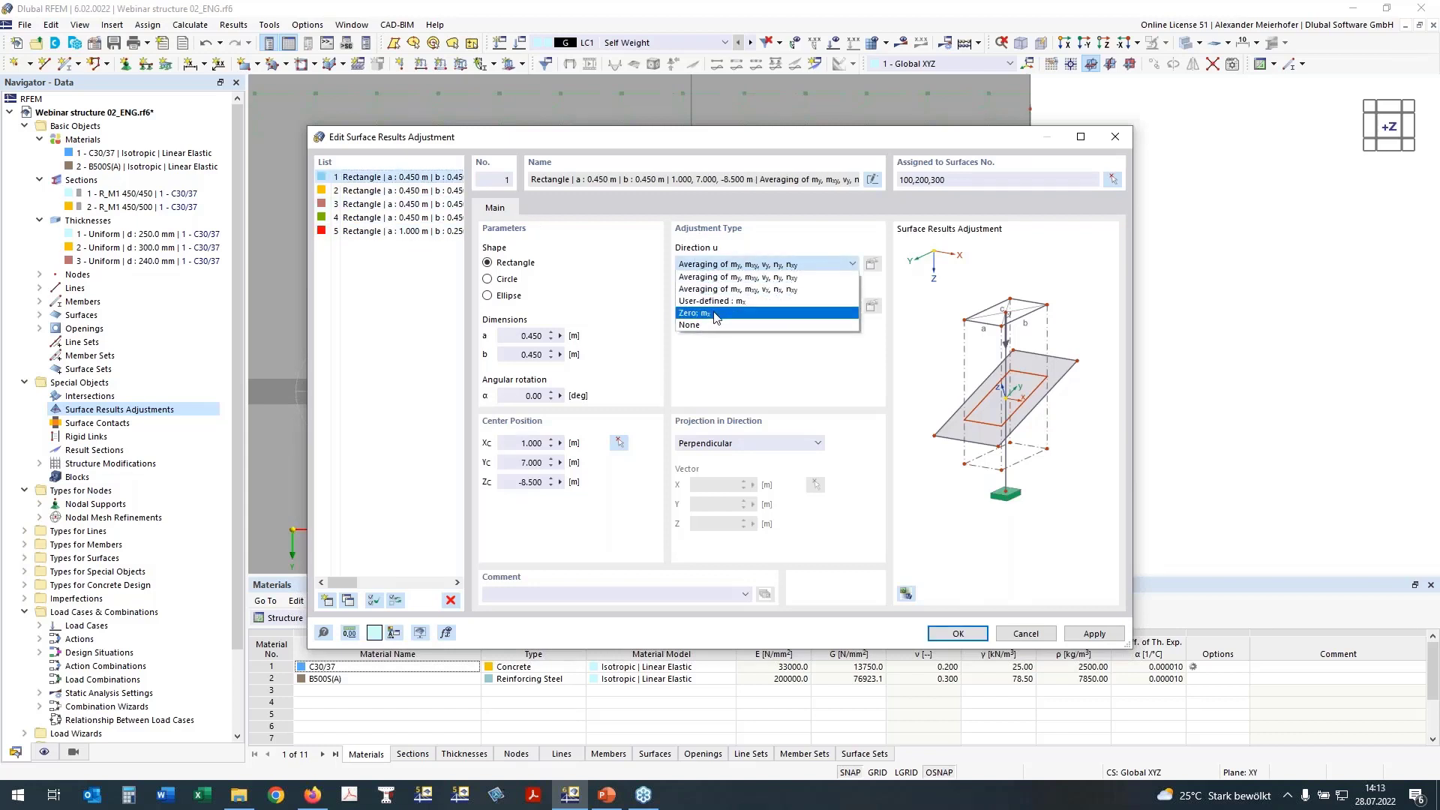
click(817, 293)
click(871, 264)
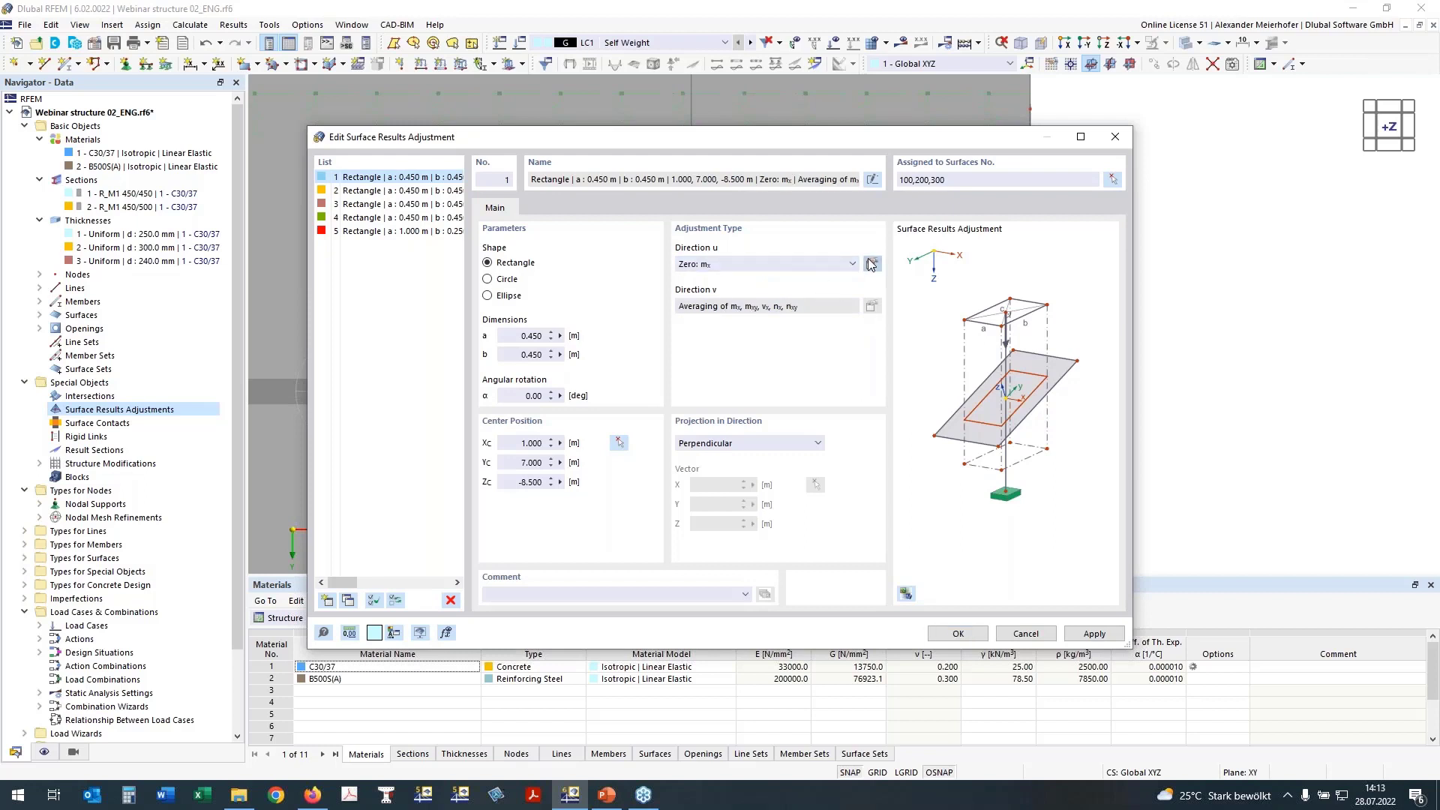
click(407, 192)
shift+click(395, 232)
click(750, 264)
click(725, 313)
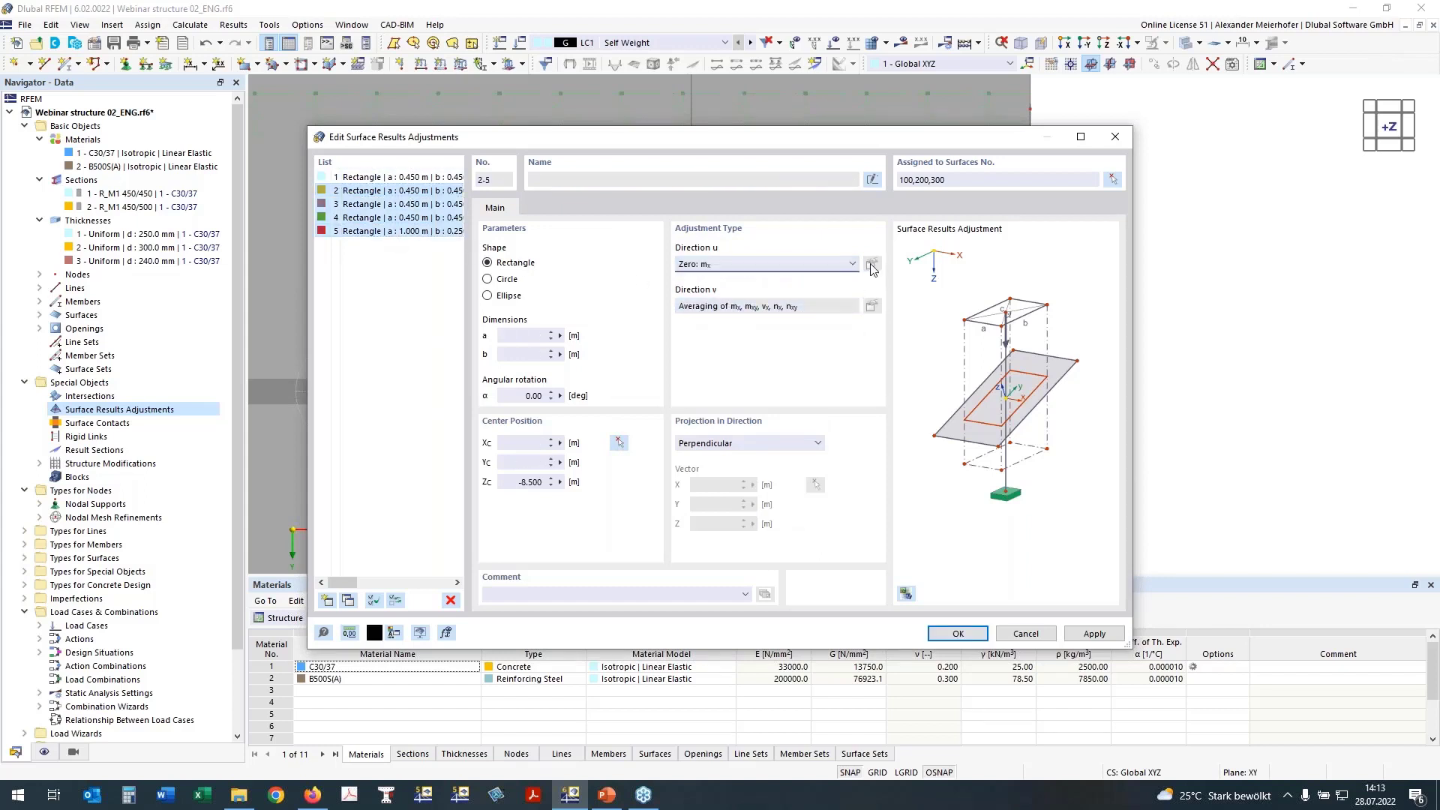
Include all basic internal forces in the results to adjust for surface results adjustments 2 and 3
click(387, 192)
click(872, 264)
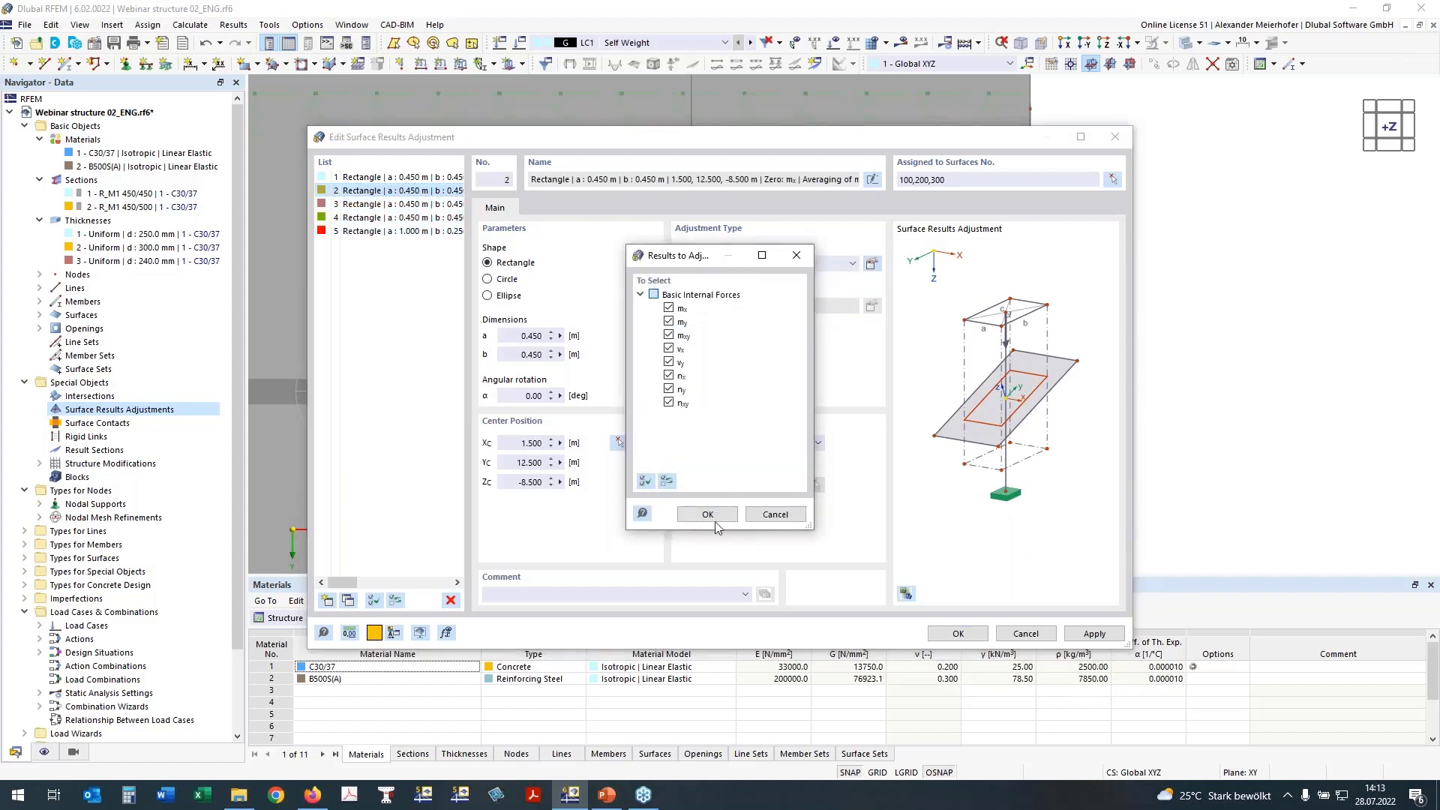
click(707, 513)
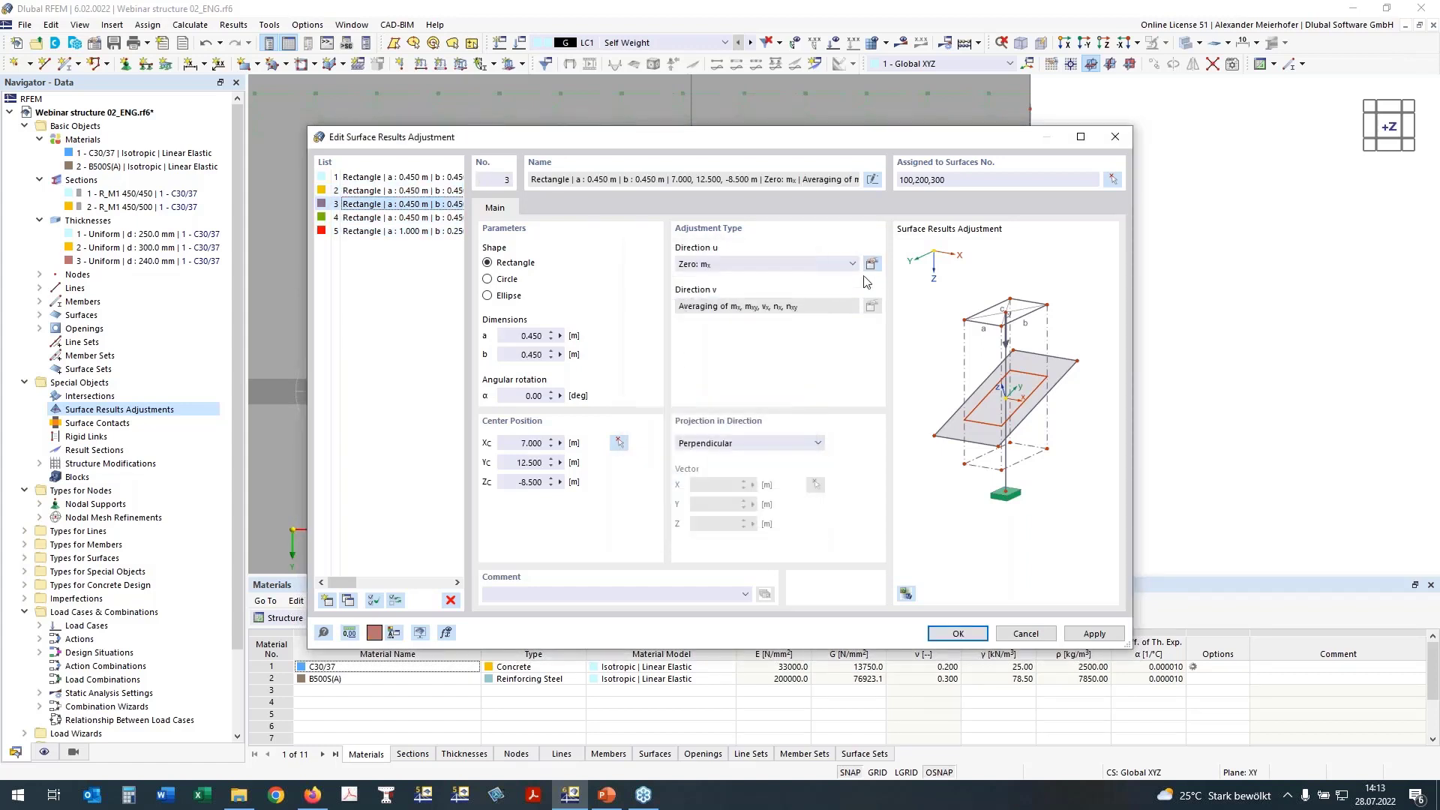
click(871, 264)
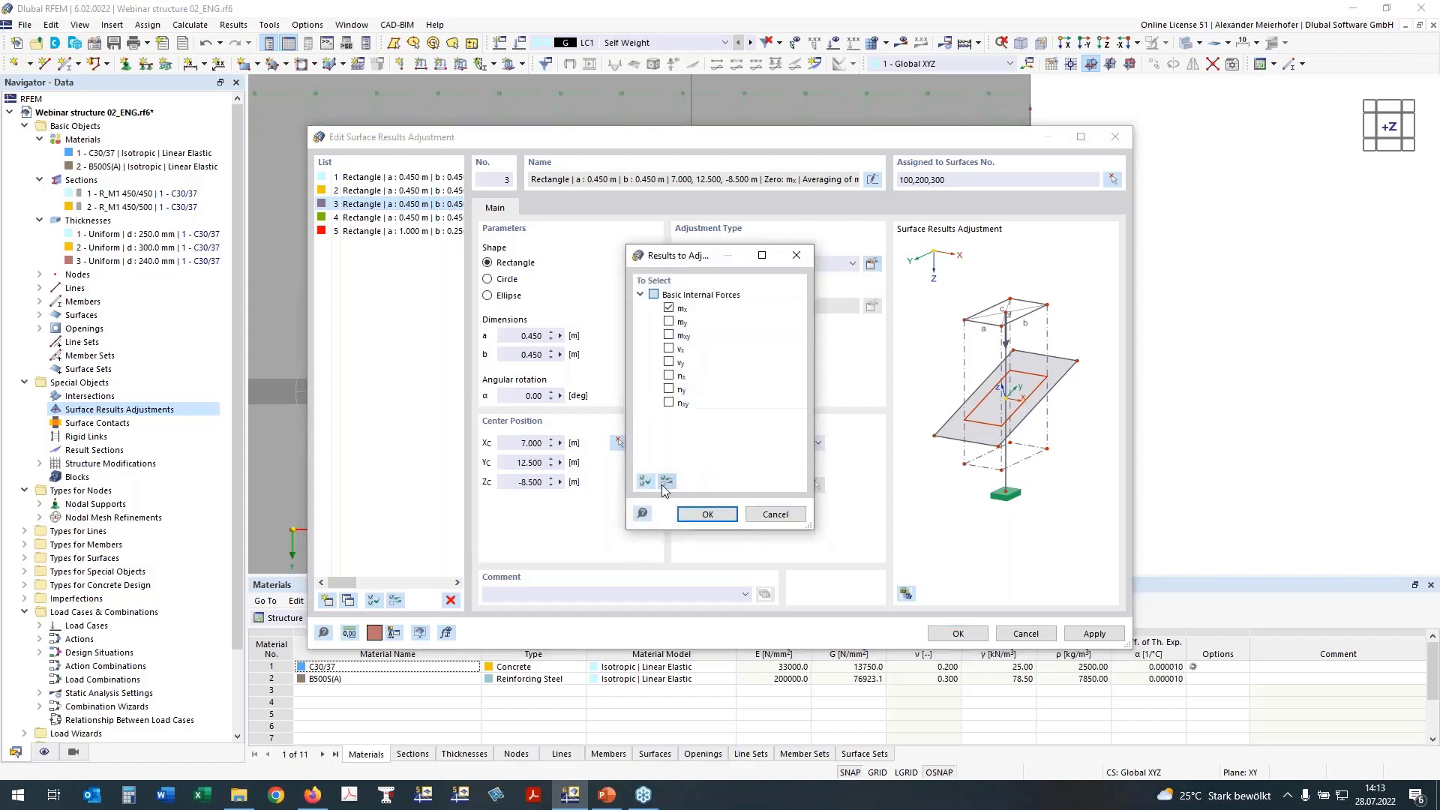
click(644, 481)
click(708, 514)
Include all basic internal forces in the results to adjust for adjustments 4 and 5, and save the surface results adjustments
click(383, 218)
click(874, 263)
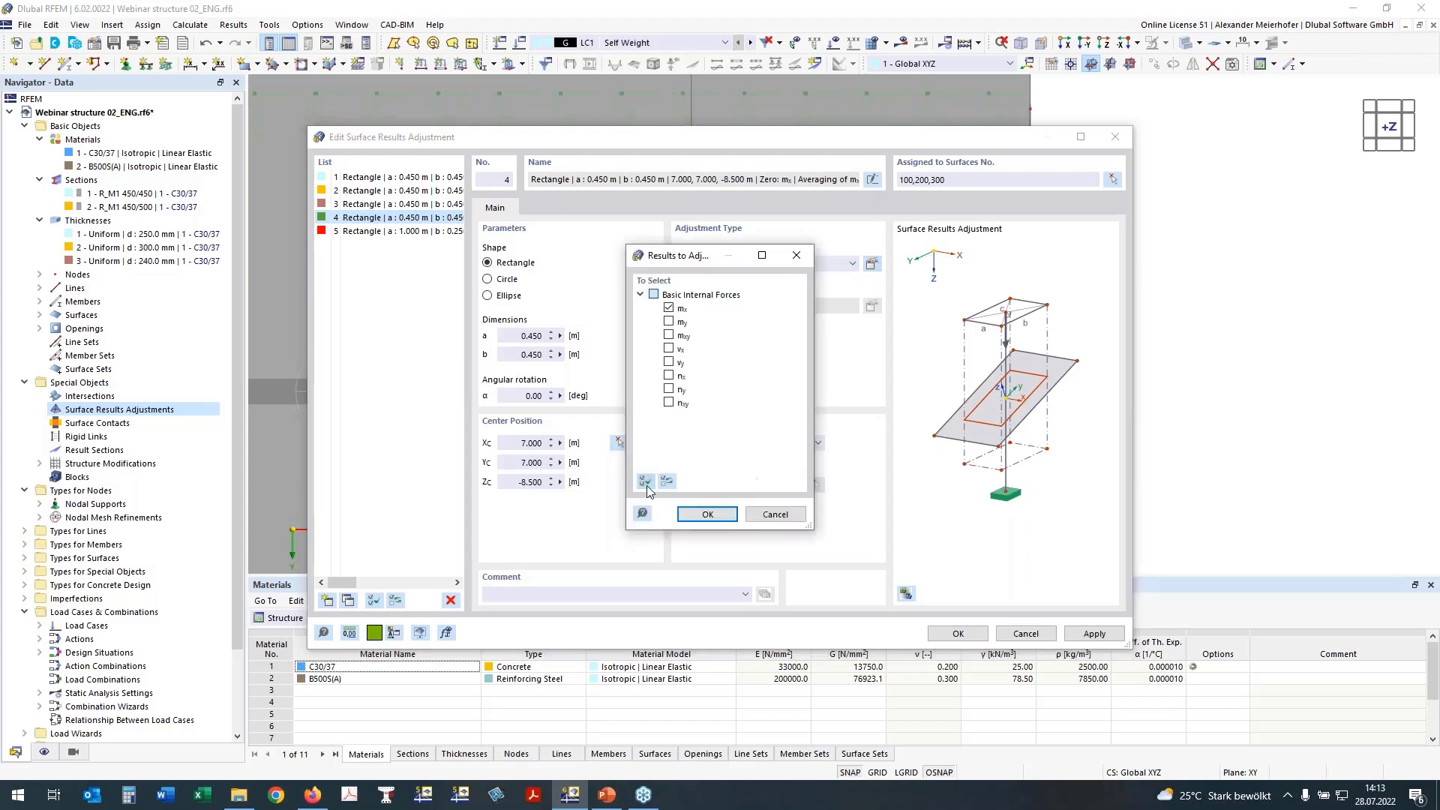
click(645, 484)
click(708, 517)
click(387, 232)
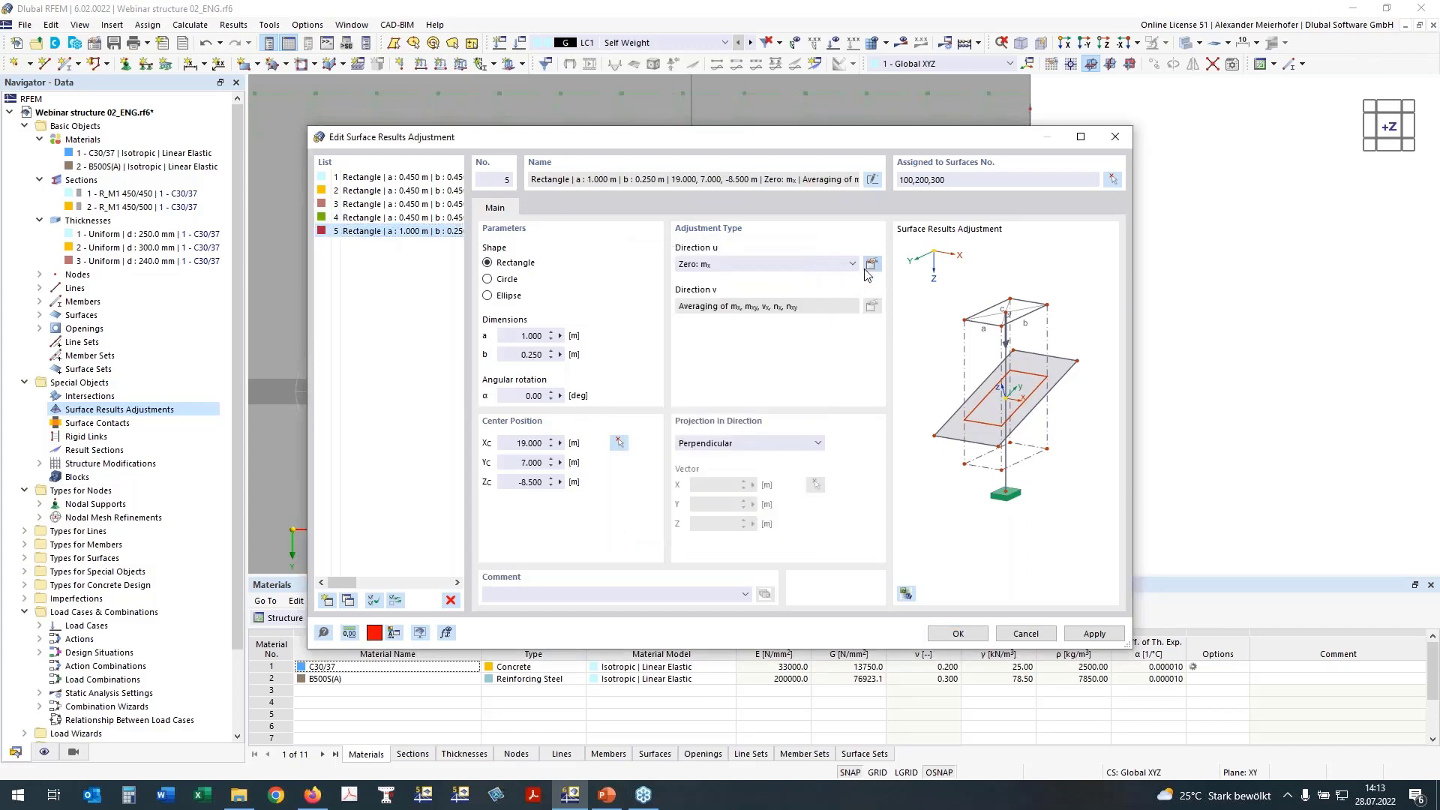
click(871, 263)
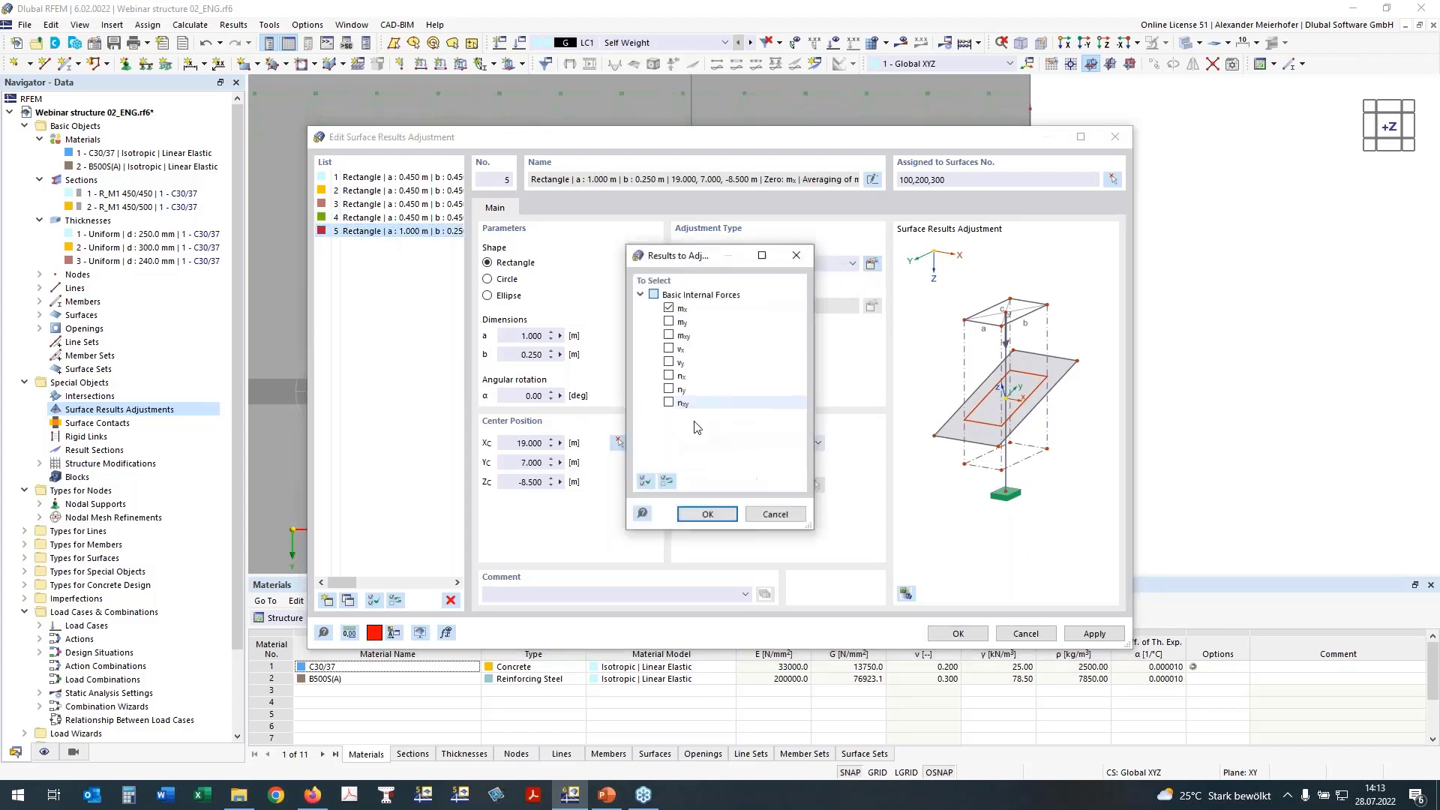
click(707, 515)
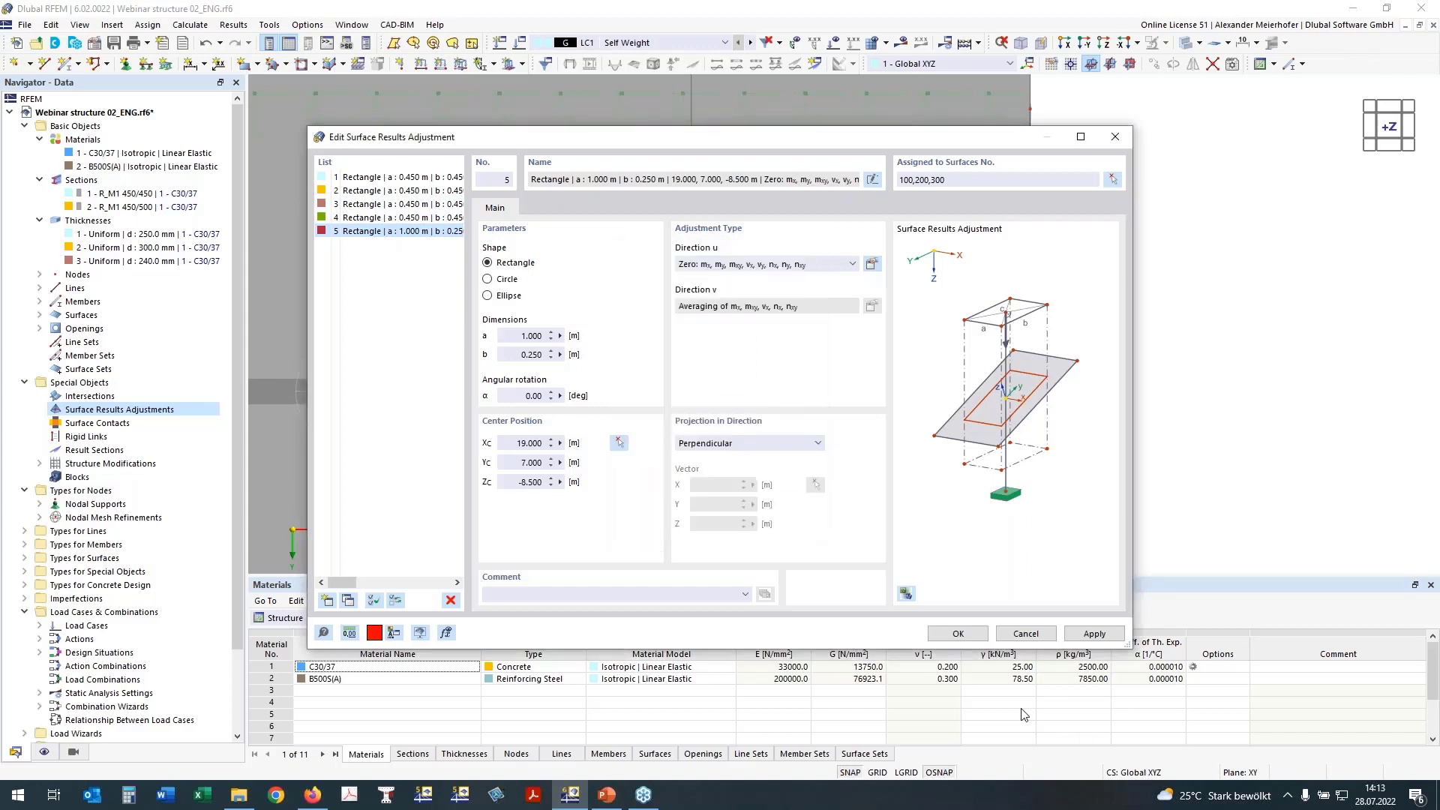
click(962, 638)
scroll(787, 483, down, 5)
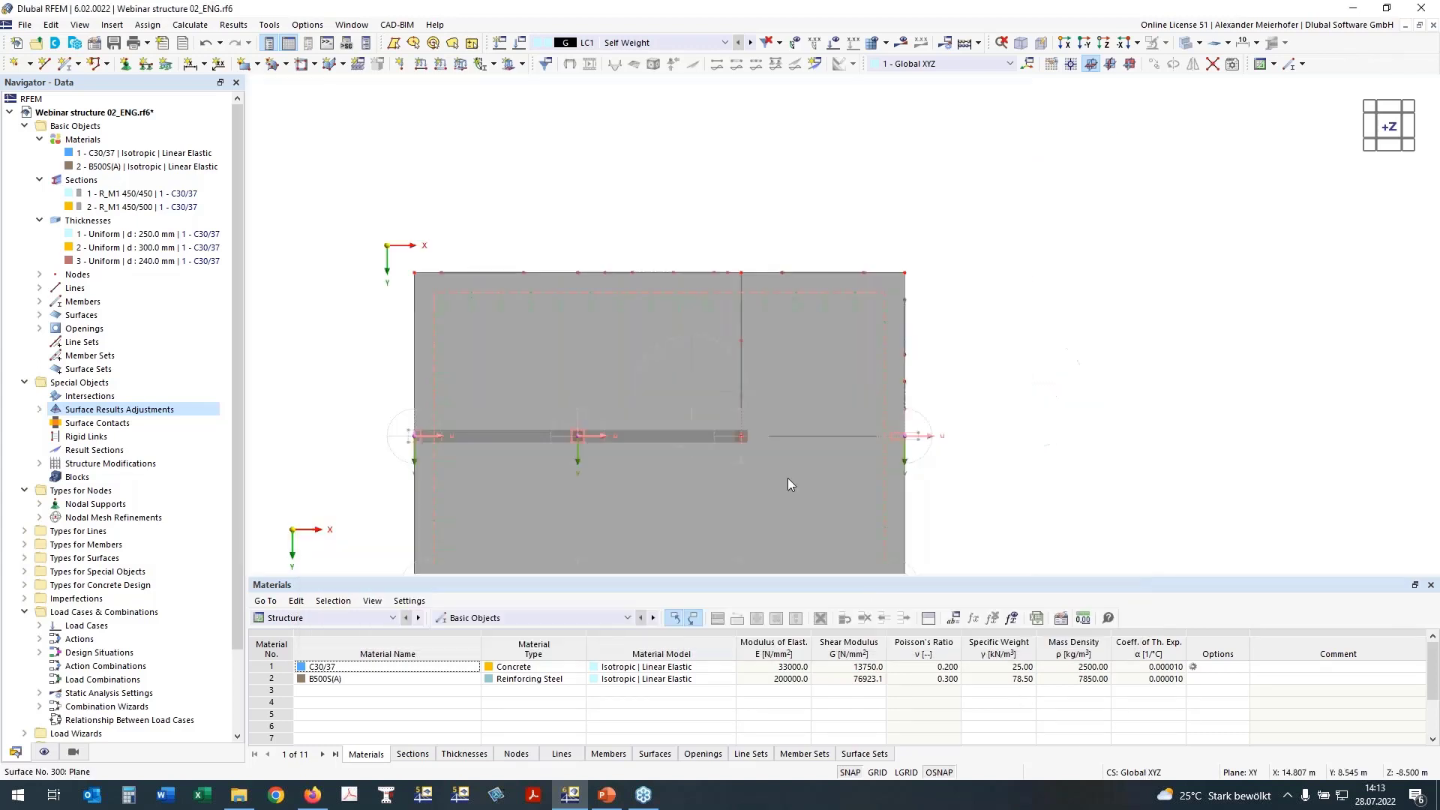
Copy the existing surface results adjustments onto the remaining column heads of the roof slab
ctrl+middle_drag(1089, 527, 876, 57)
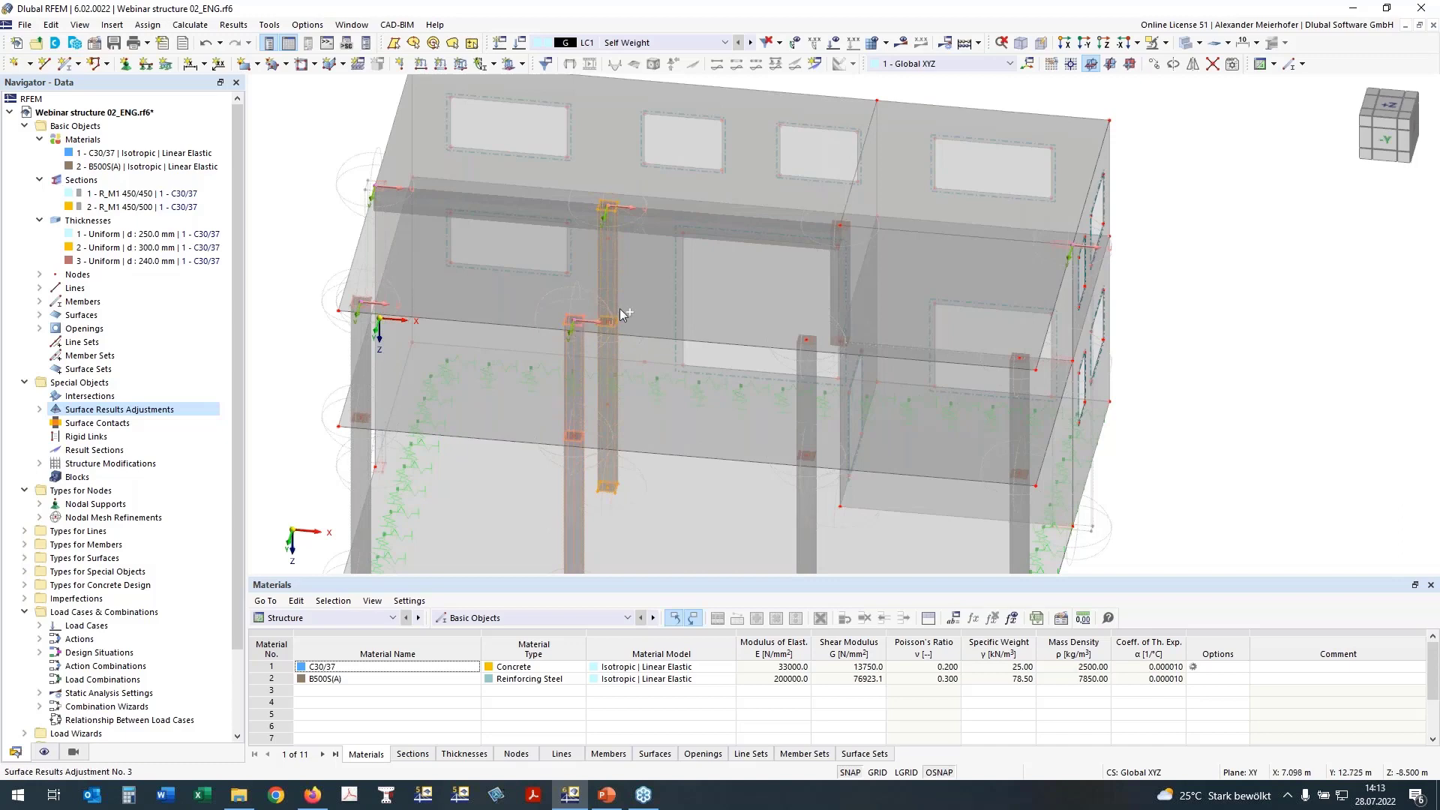
ctrl+drag(575, 321, 816, 347)
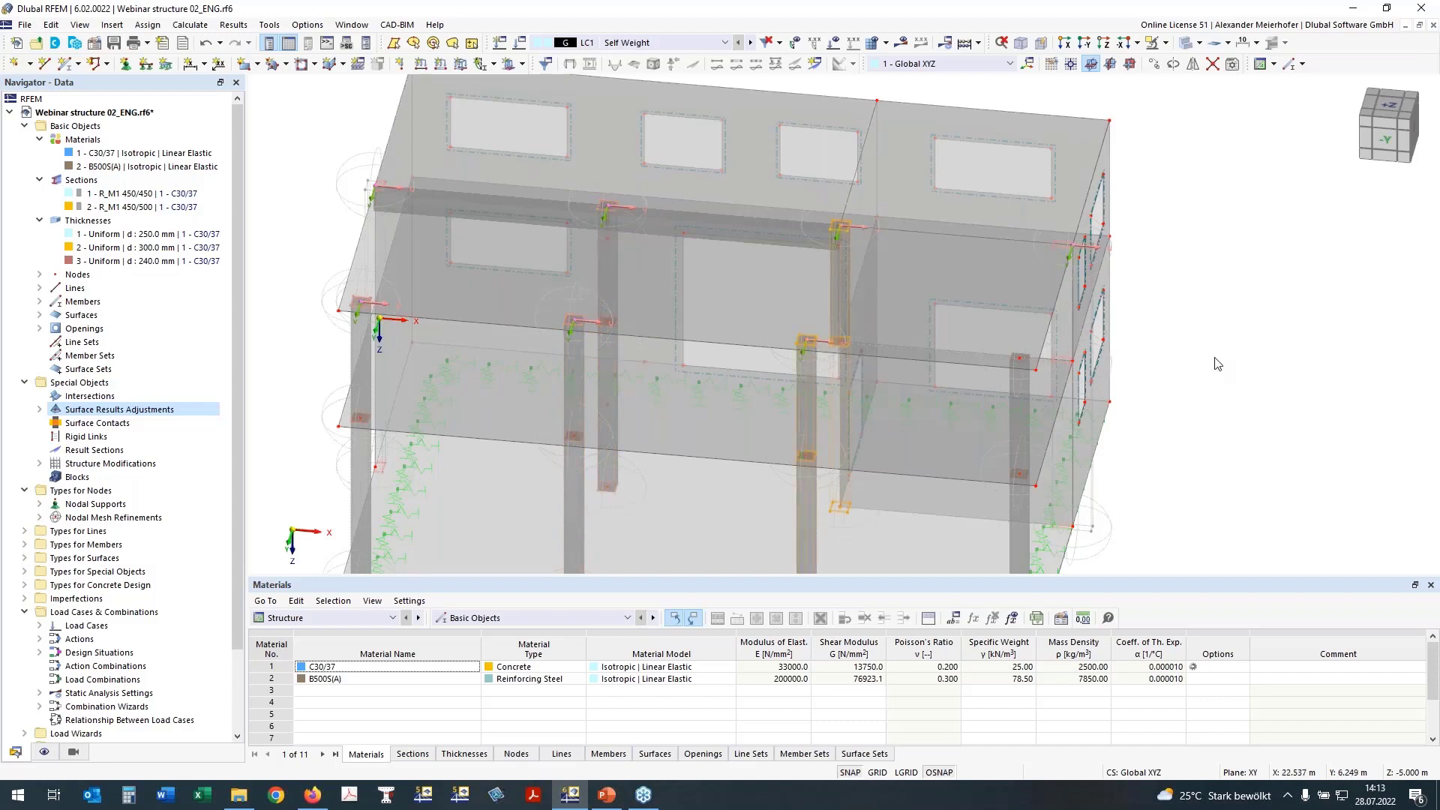
ctrl+drag(808, 342, 1178, 365)
scroll(1221, 362, down, 1)
ctrl+middle_drag(1221, 361, 1028, 351)
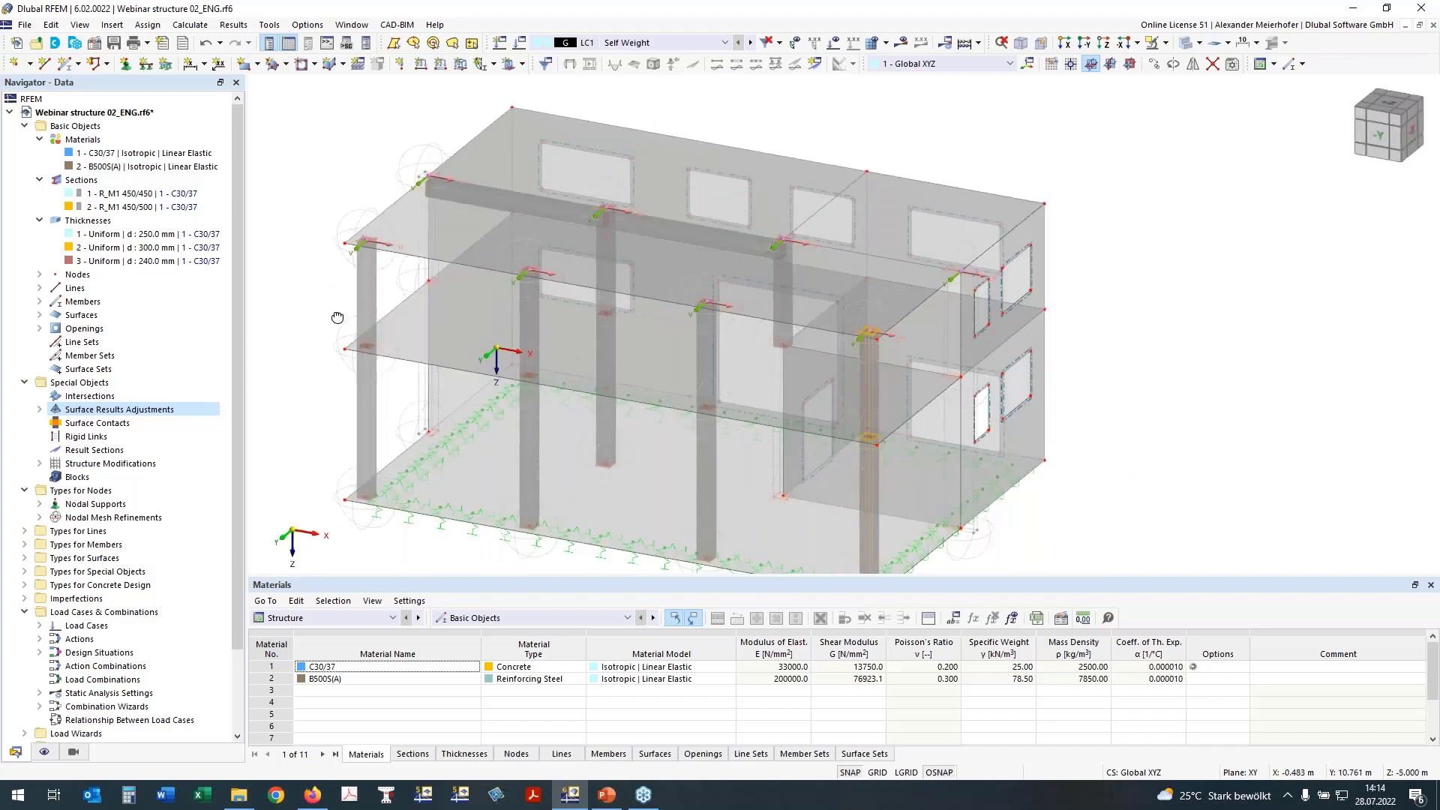
Open the intermediate floor slab, surface 200, for editing and activate its line hinges option
ctrl+middle_drag(338, 317, 529, 264)
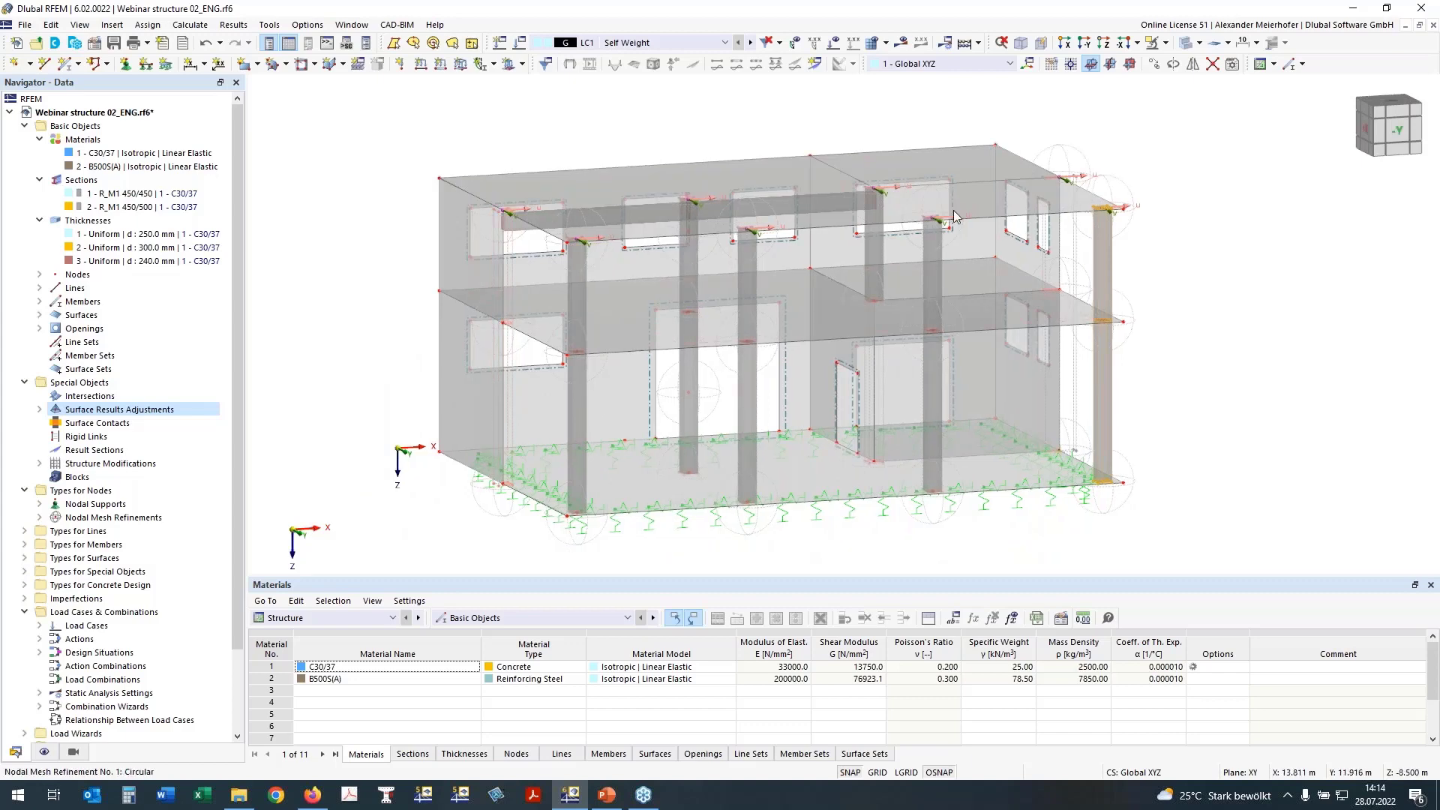
ctrl+middle_drag(380, 328, 486, 333)
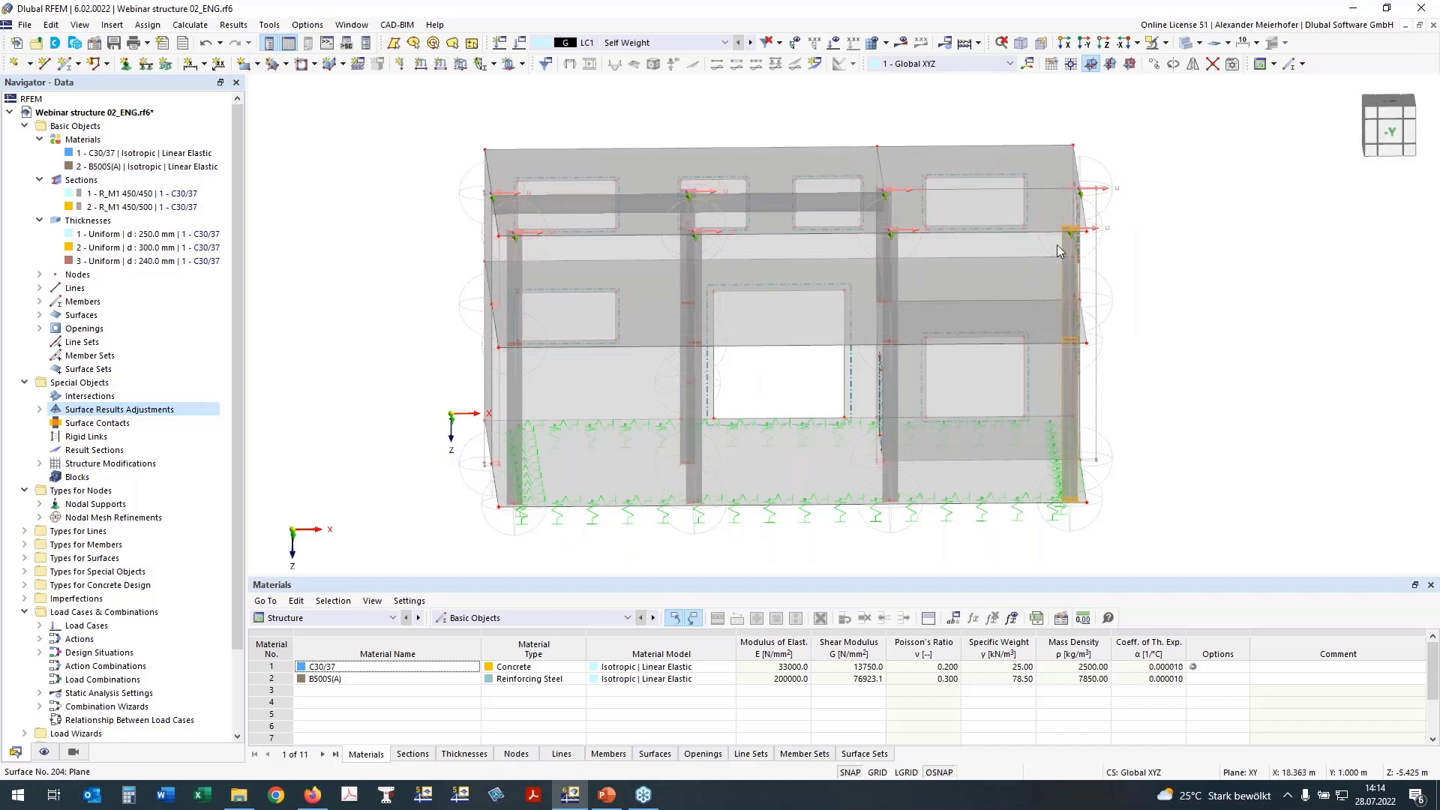
ctrl+middle_drag(416, 403, 487, 405)
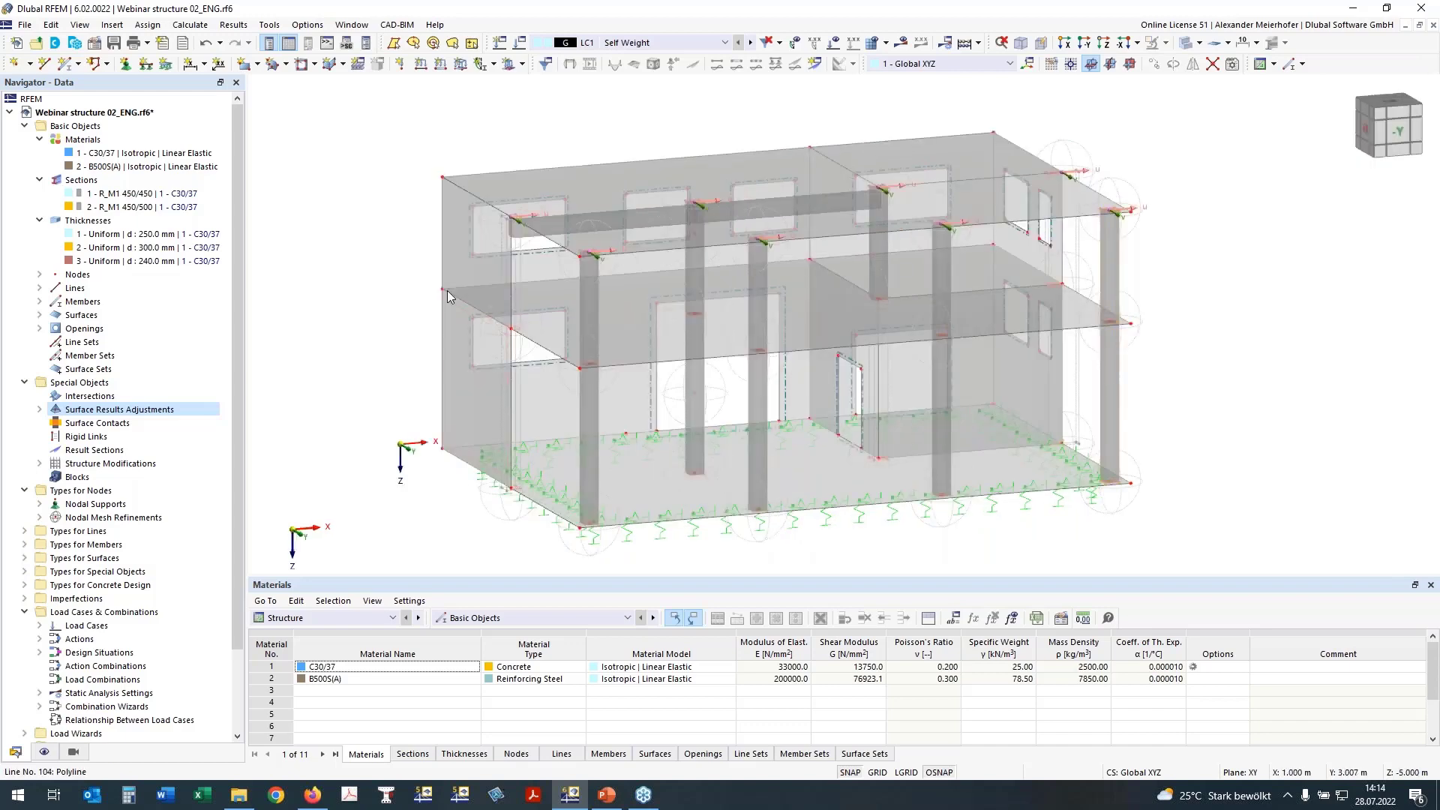
double_click(632, 327)
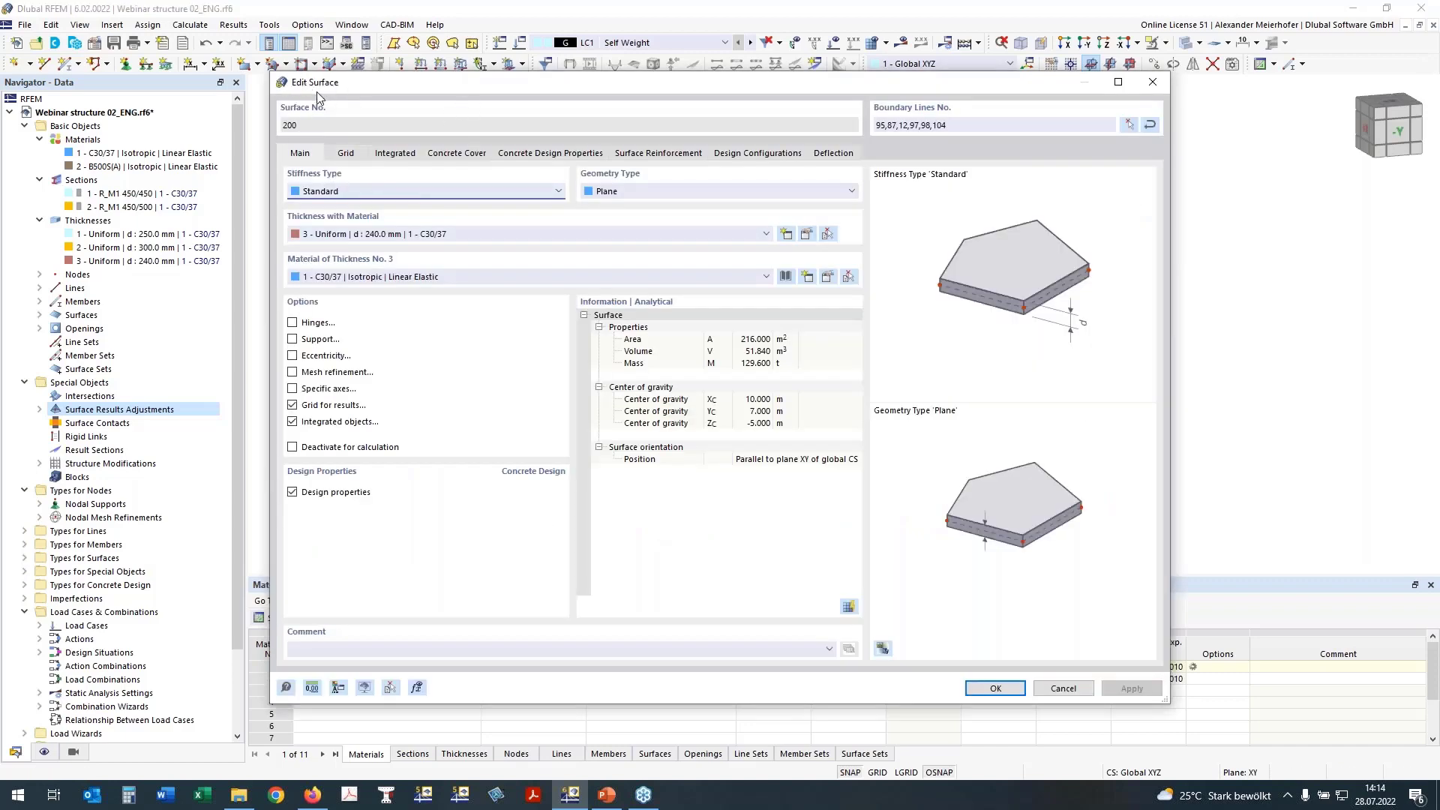
click(293, 323)
click(346, 153)
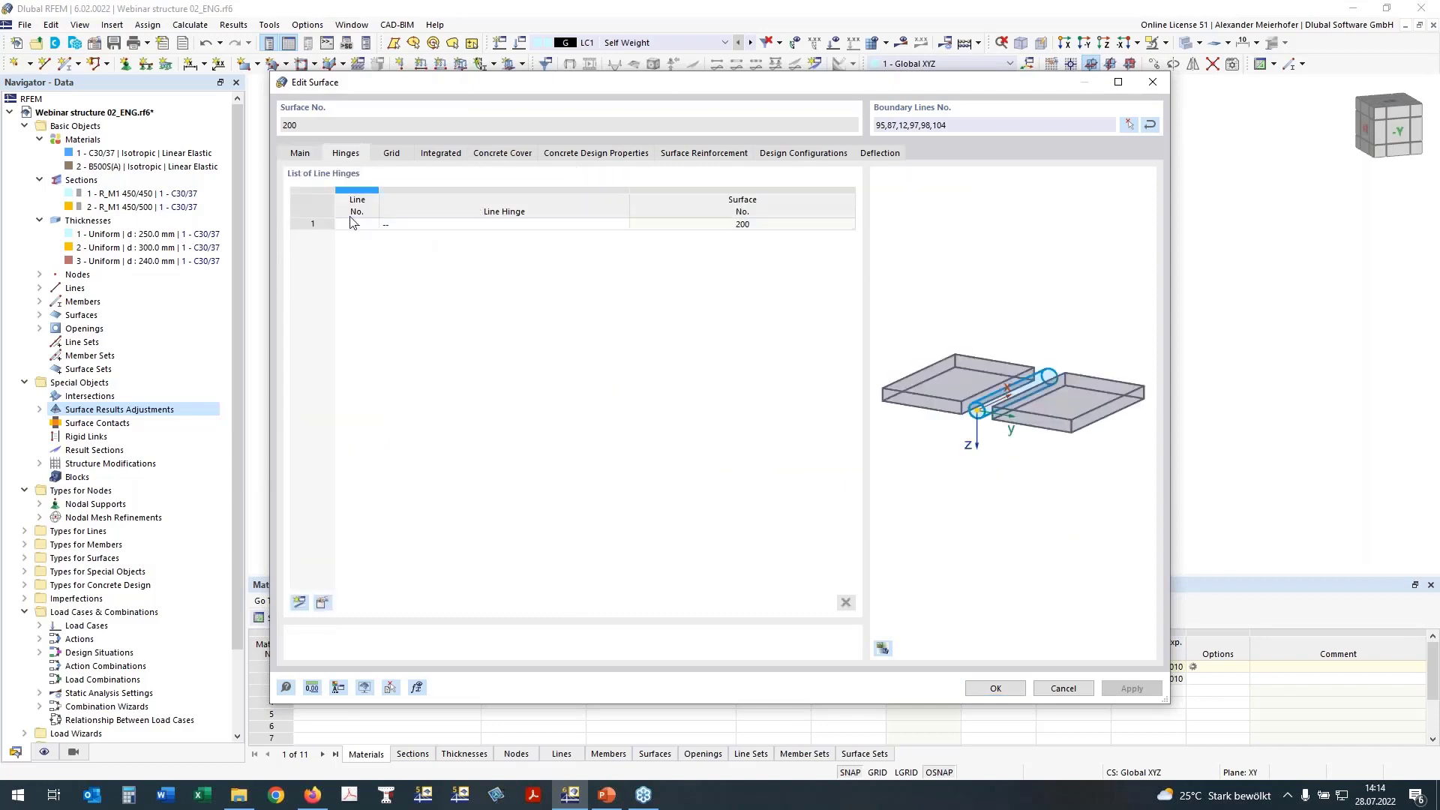
Select wall-supported boundary lines 87, 95 and 104 of surface 200 as the lines receiving hinges
click(373, 224)
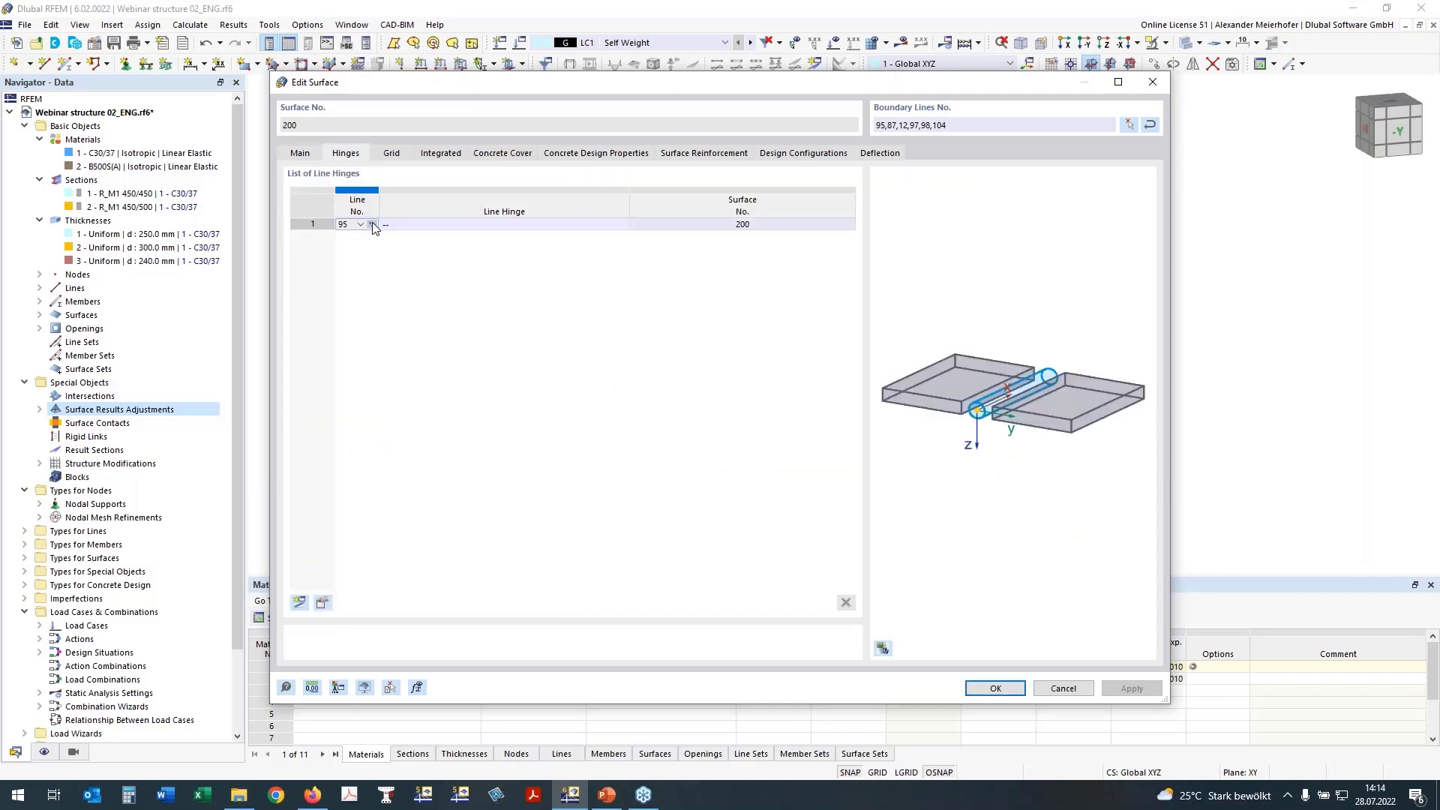
click(372, 224)
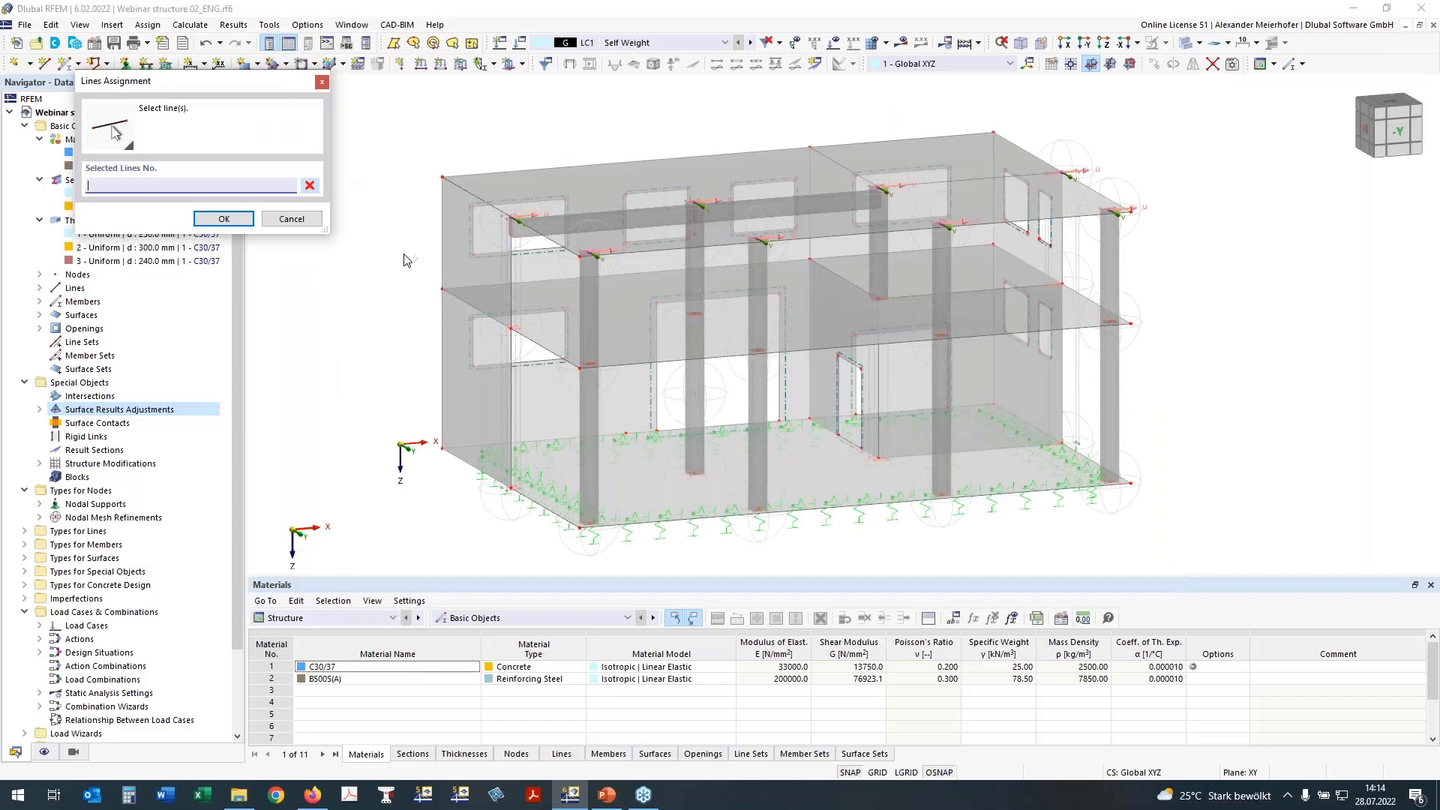
click(471, 304)
click(525, 283)
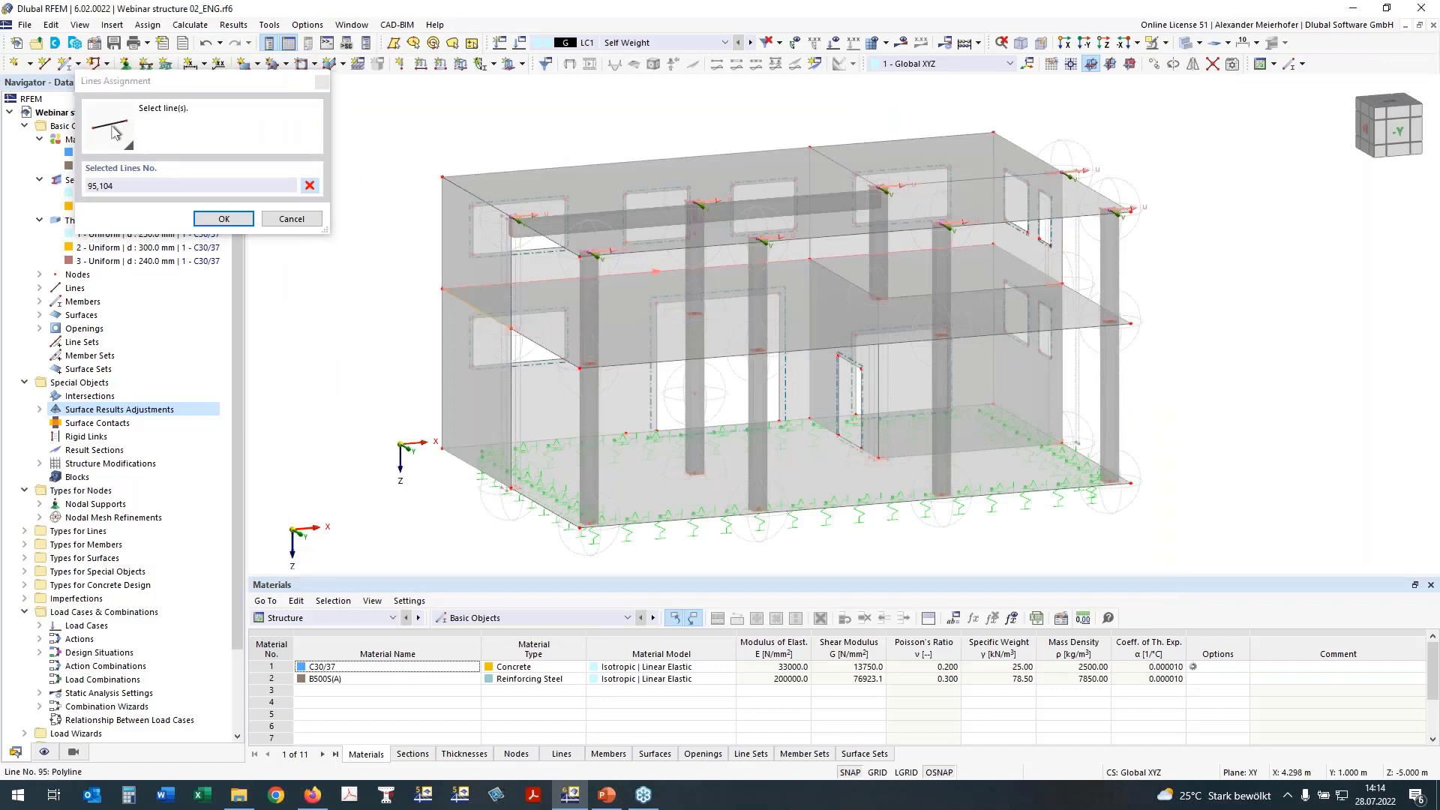
click(1027, 263)
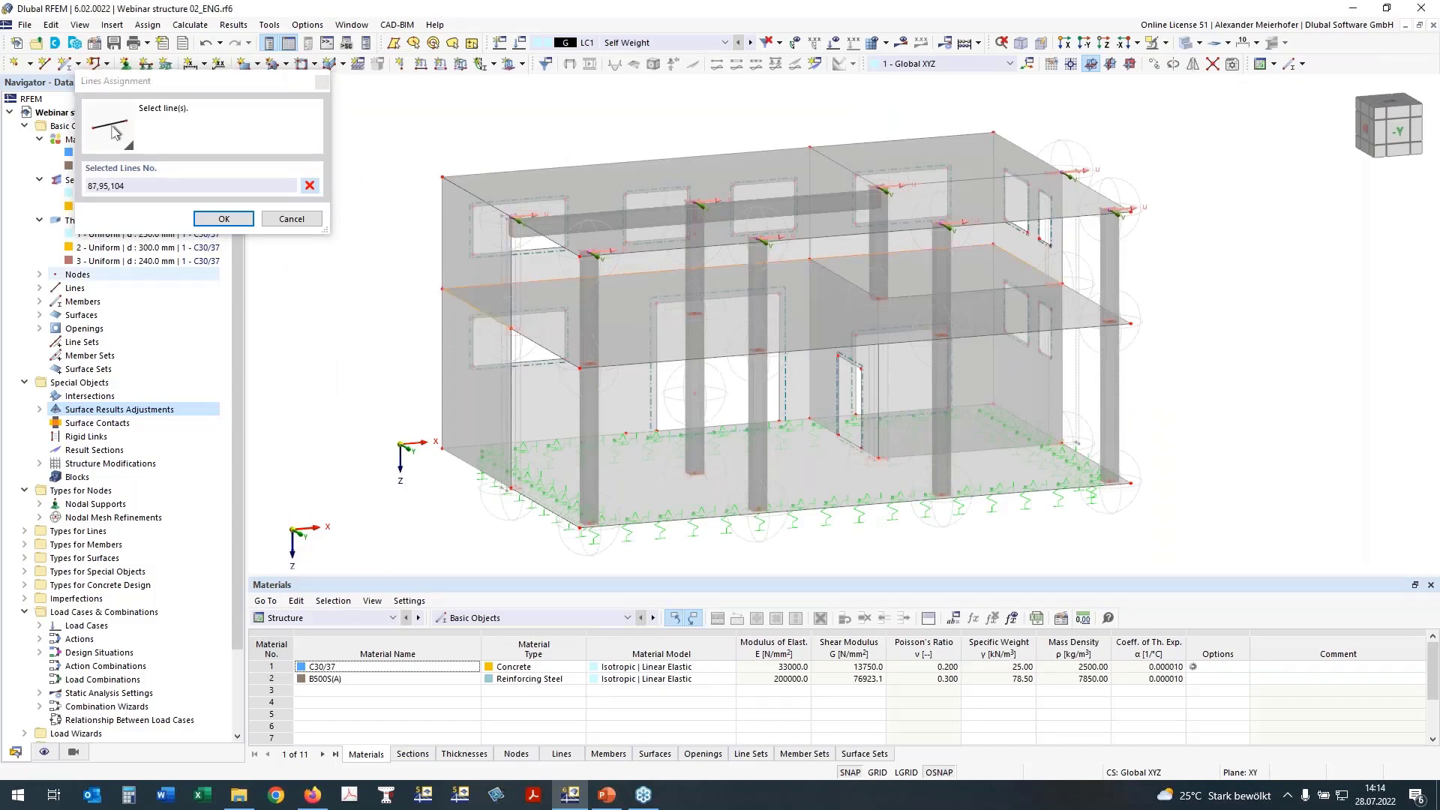
click(224, 219)
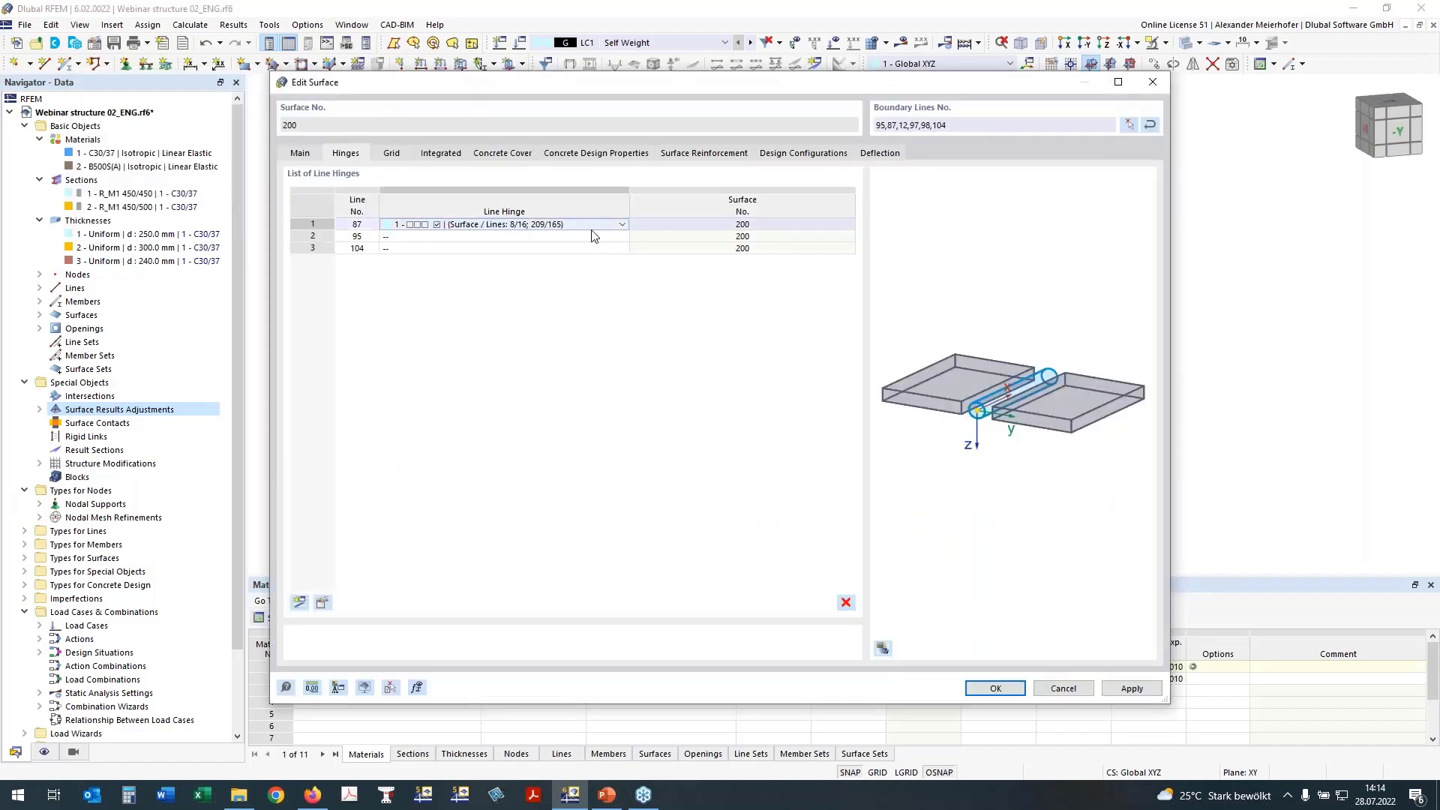
Assign existing line hinge 1 to lines 87, 95 and 104 of surface 200 and save the surface
click(611, 227)
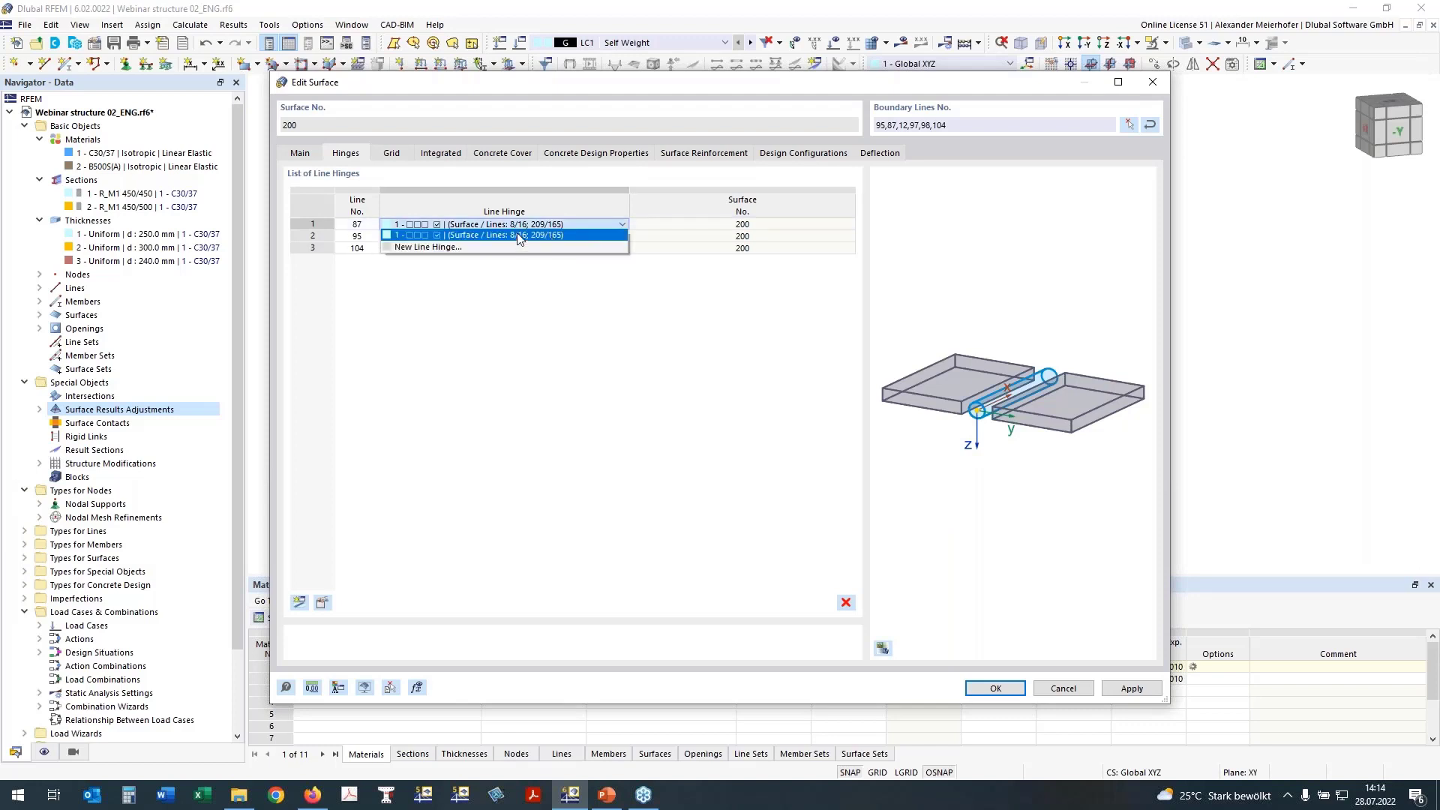
click(398, 237)
click(418, 239)
click(412, 245)
click(420, 249)
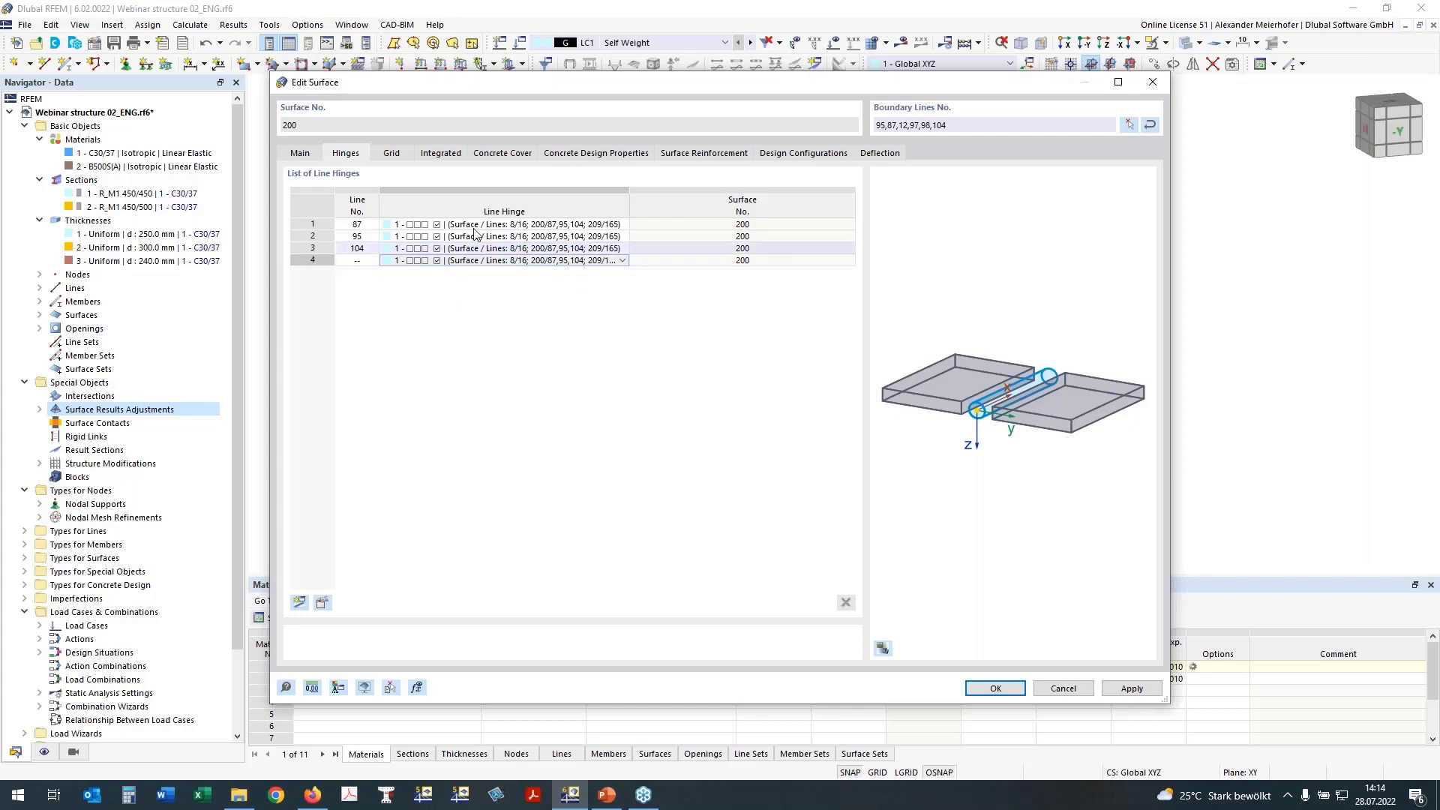
click(998, 691)
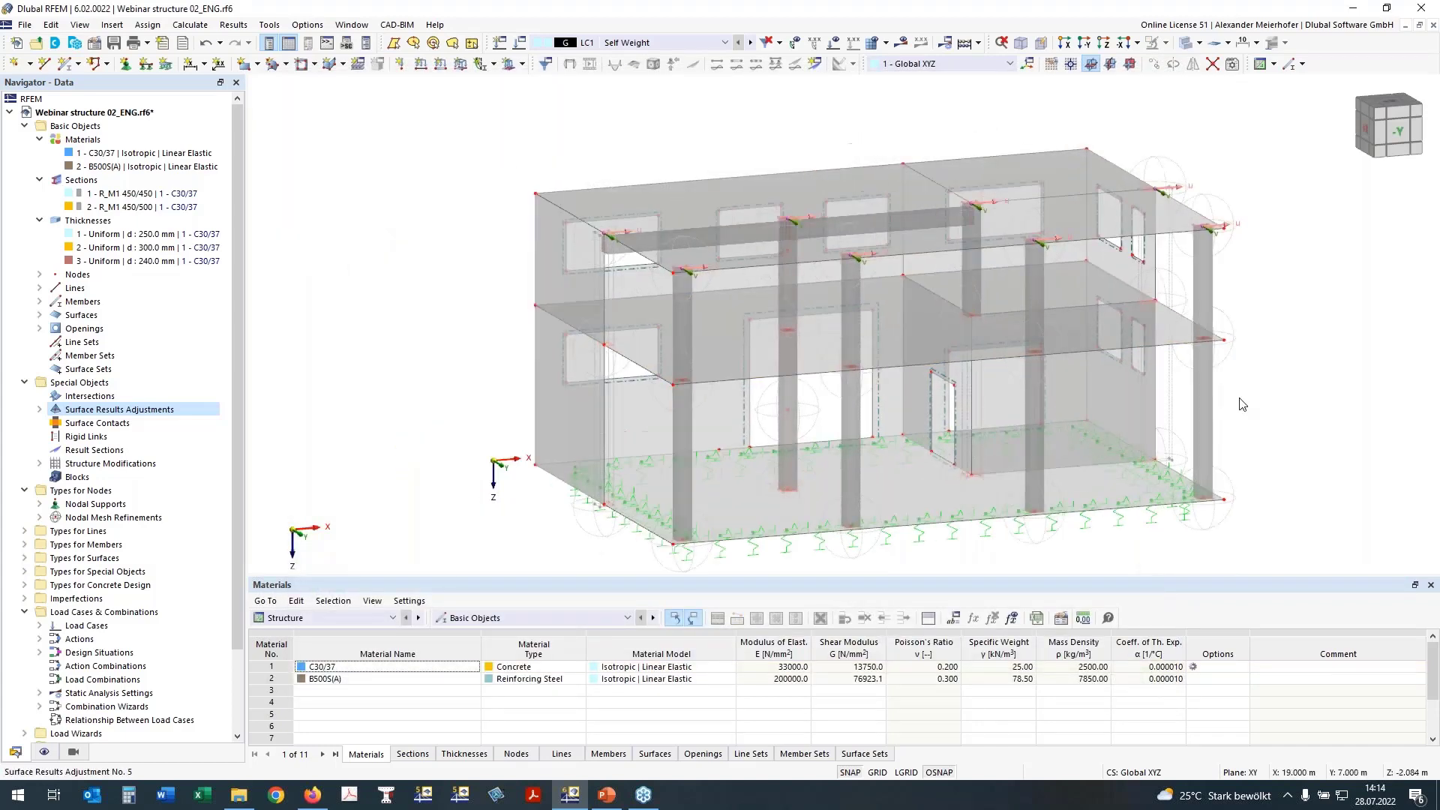
Hide the nodal mesh refinements in the model display
ctrl+middle_drag(1243, 404, 525, 346)
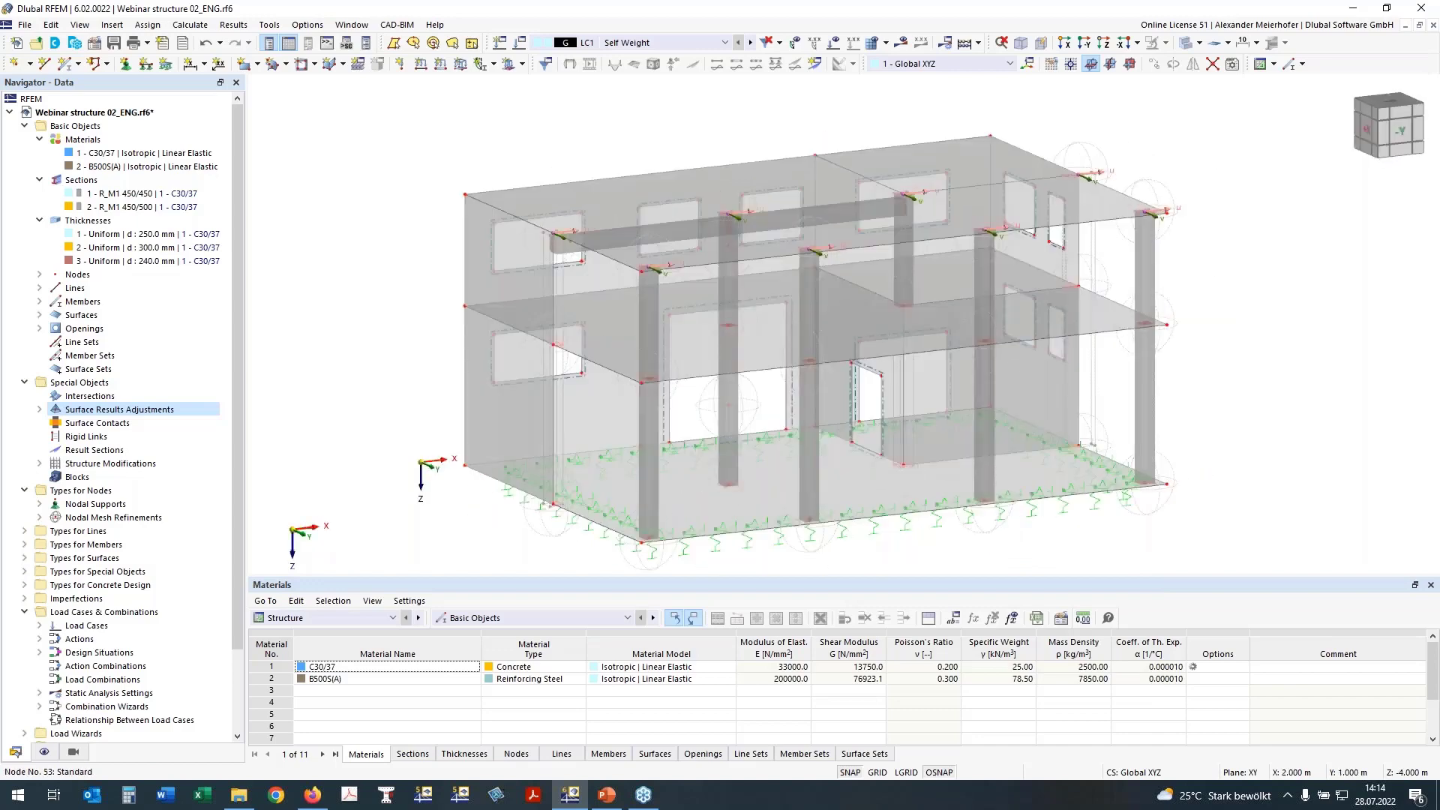
scroll(551, 352, up, 5)
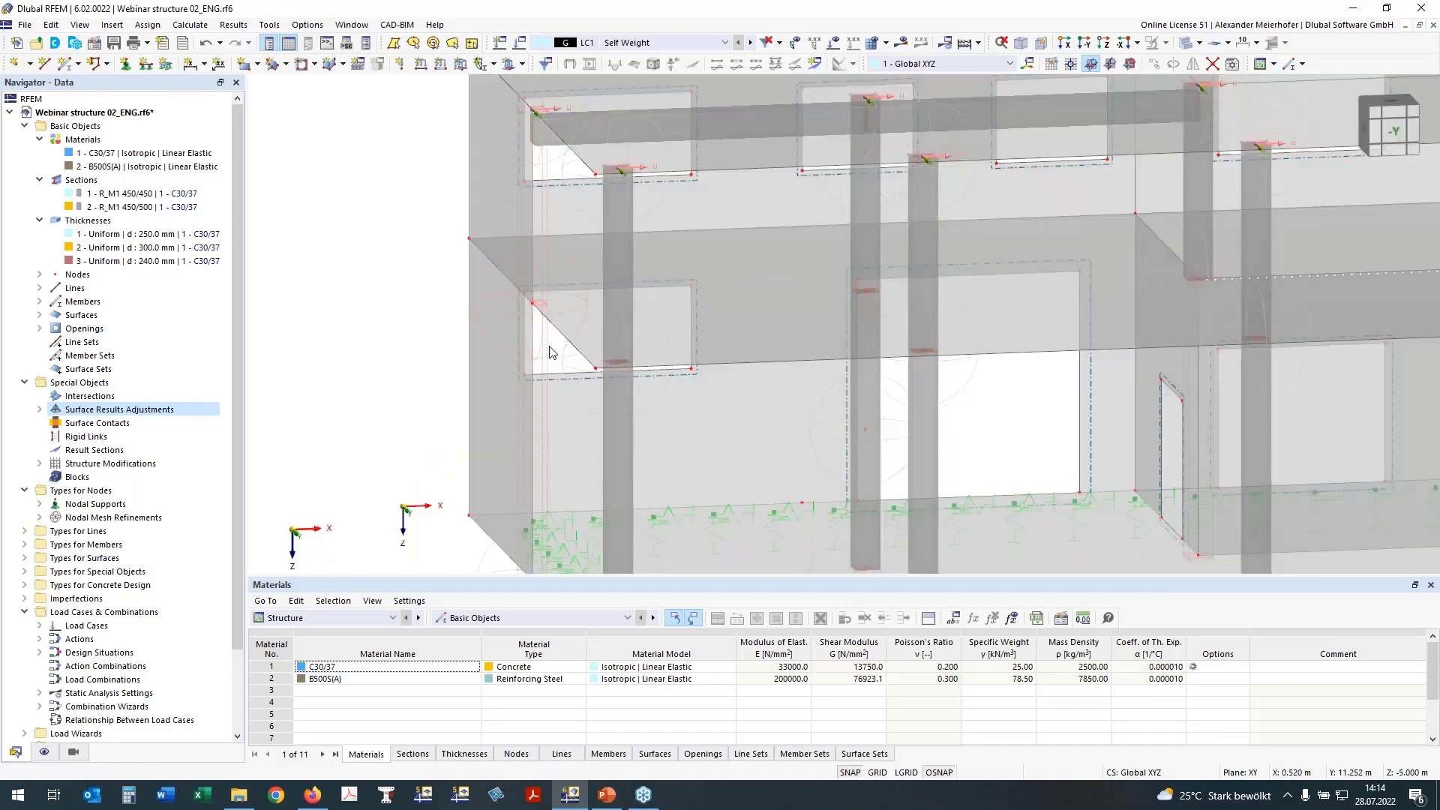
click(588, 139)
scroll(477, 259, down, 5)
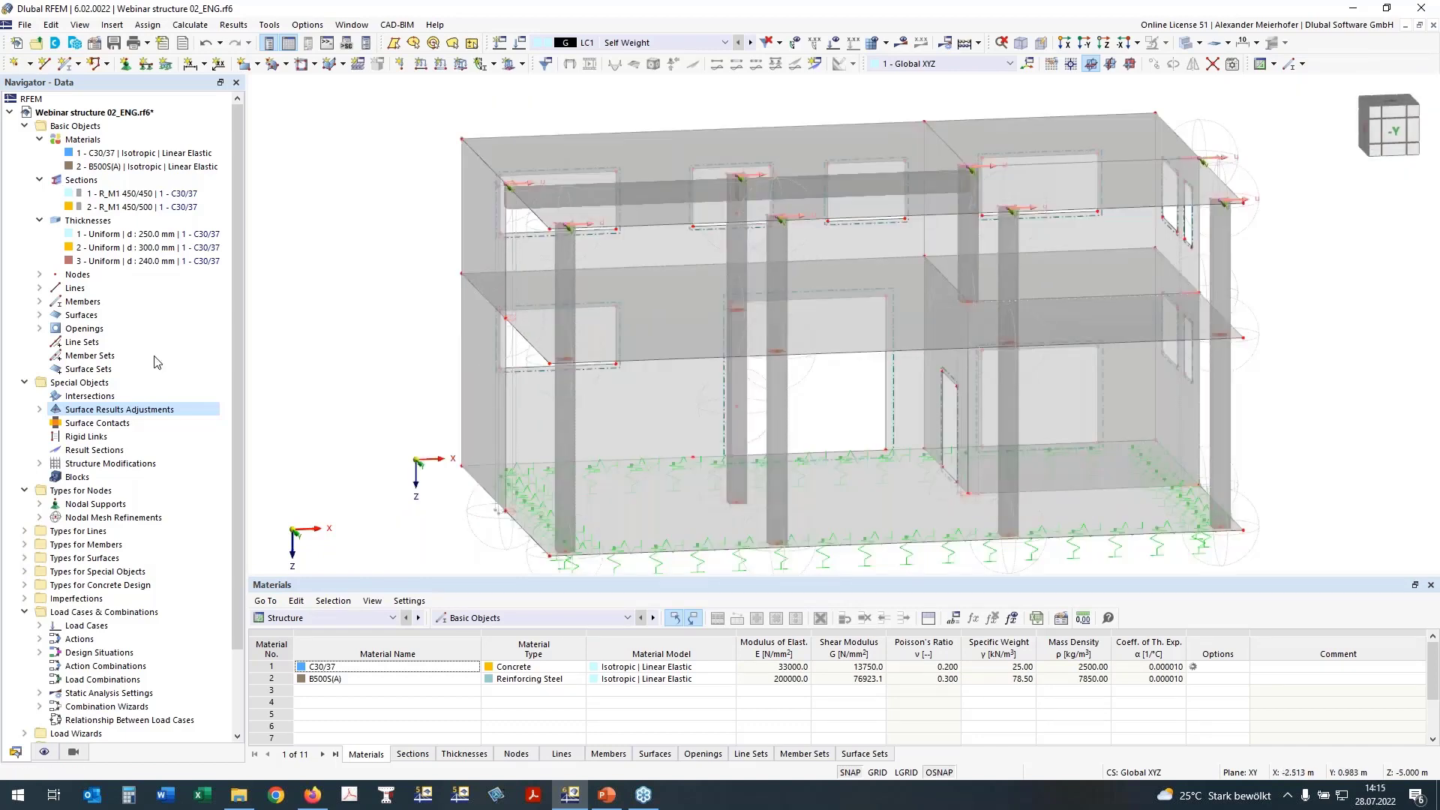
click(45, 752)
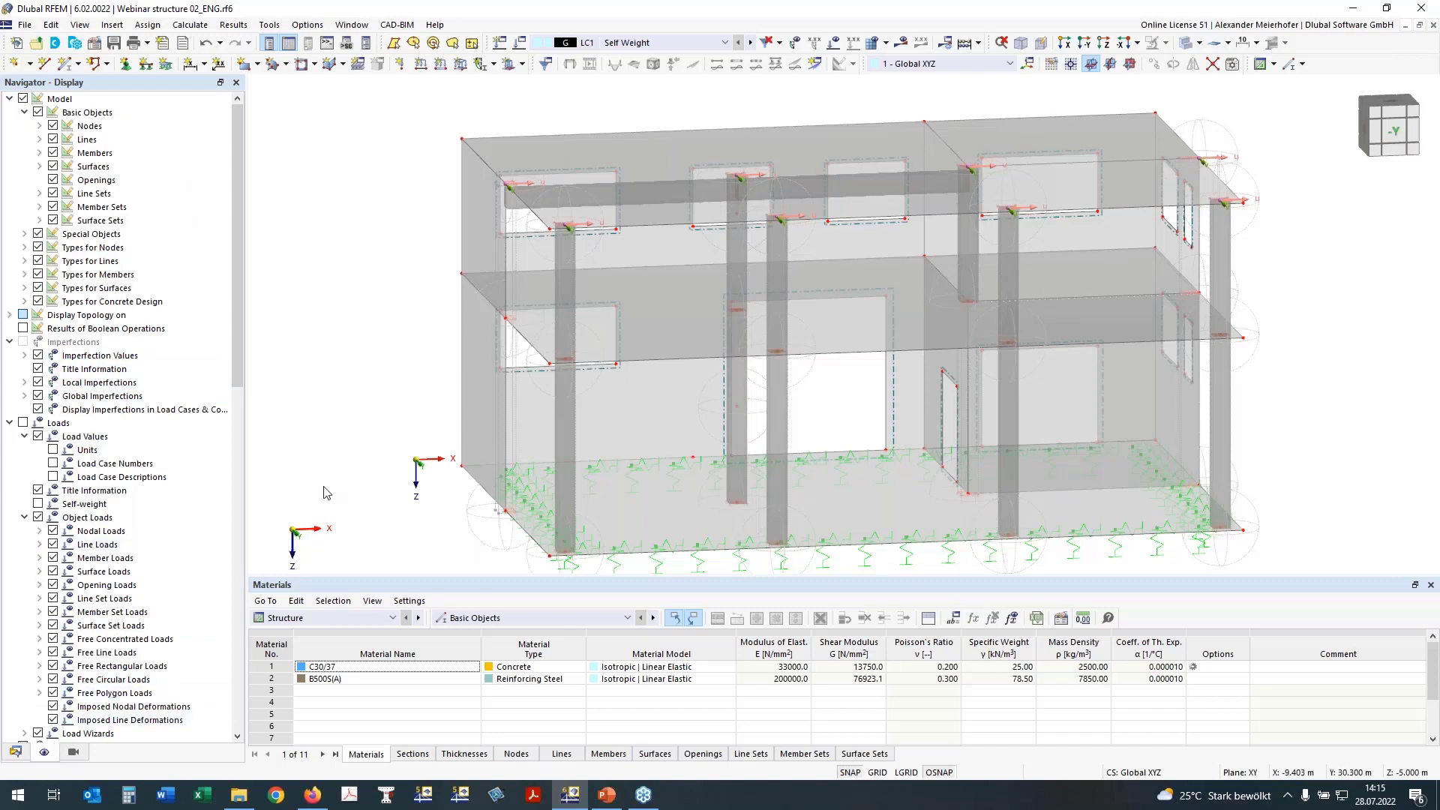
click(25, 247)
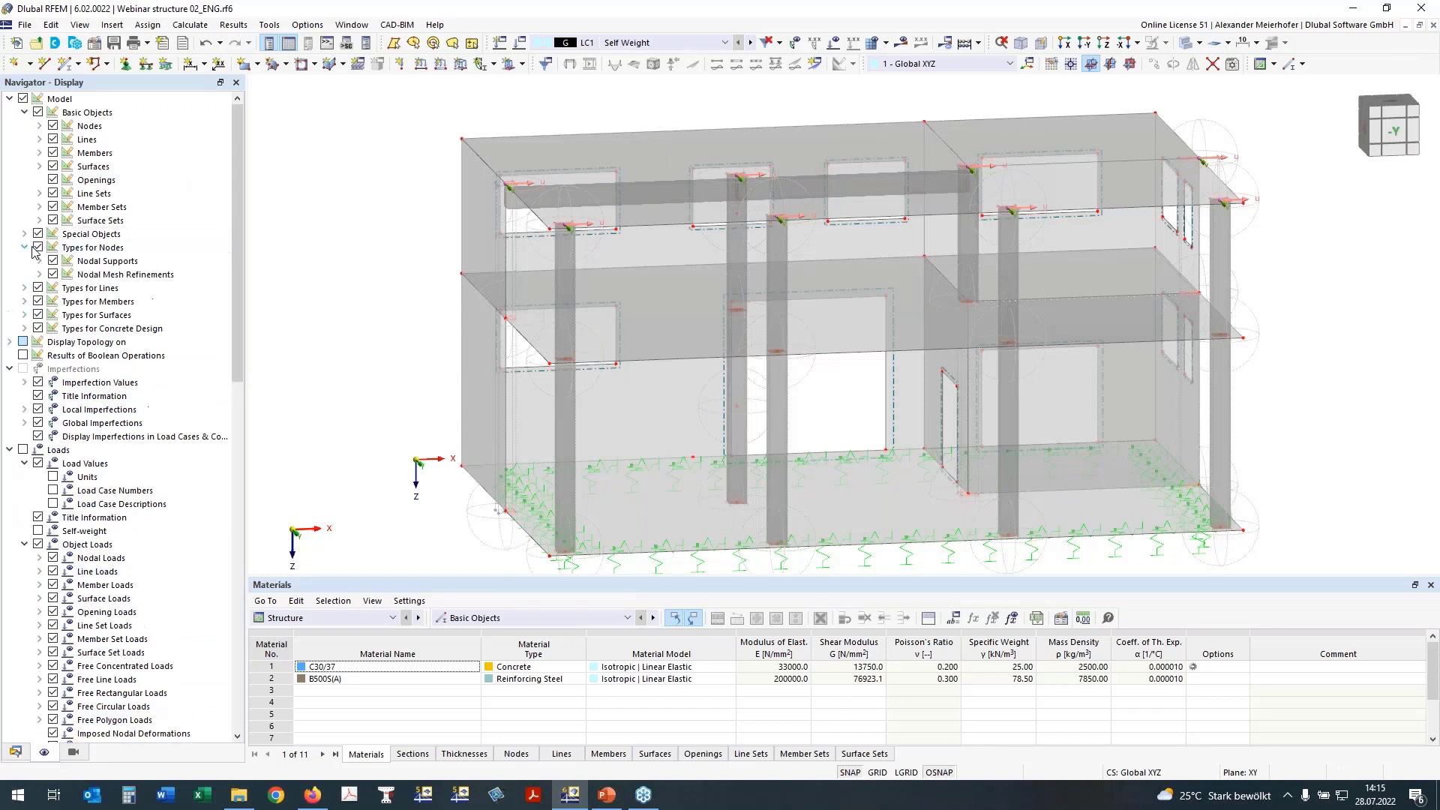
click(39, 275)
click(52, 274)
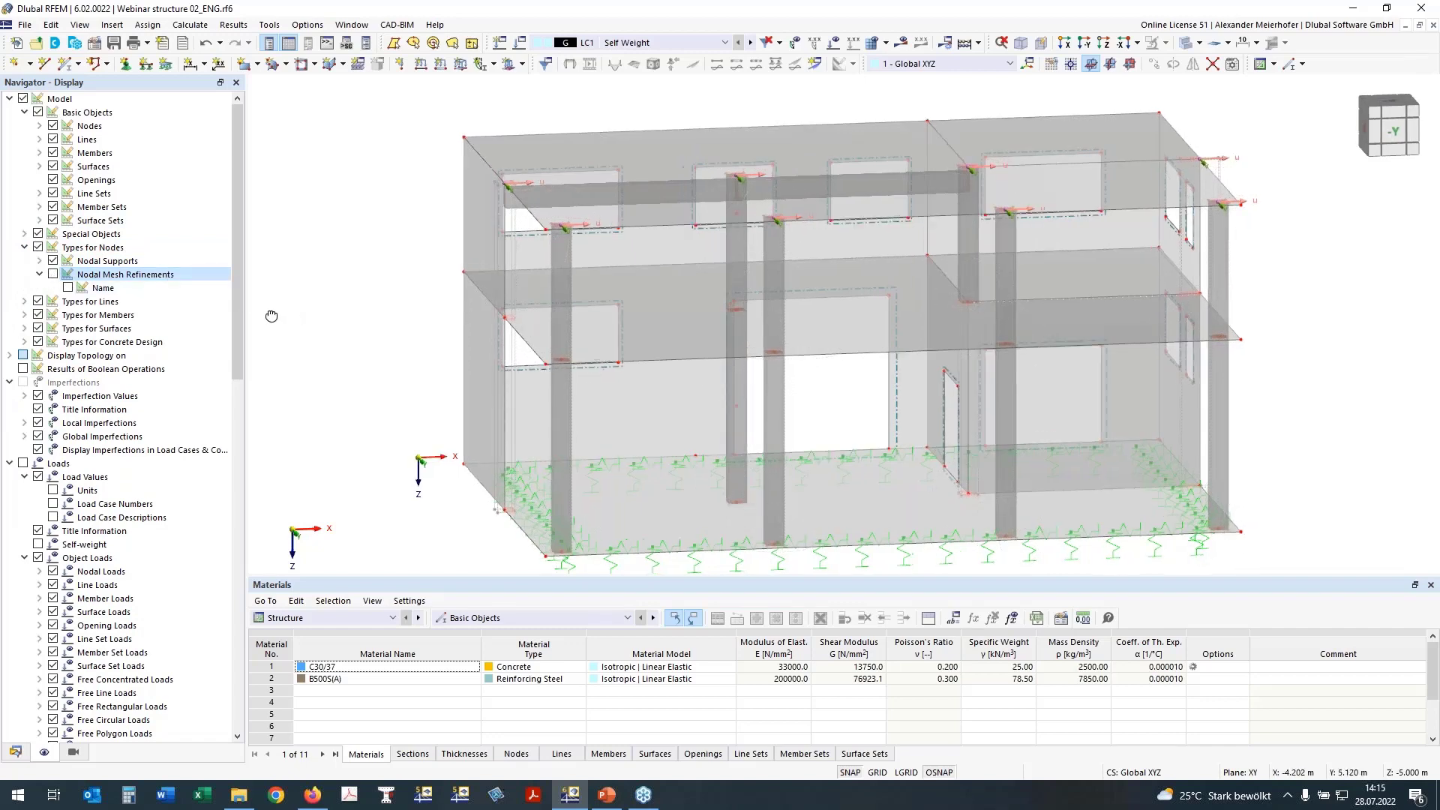
Hide the surface results adjustments in the model display
ctrl+middle_drag(272, 316, 235, 313)
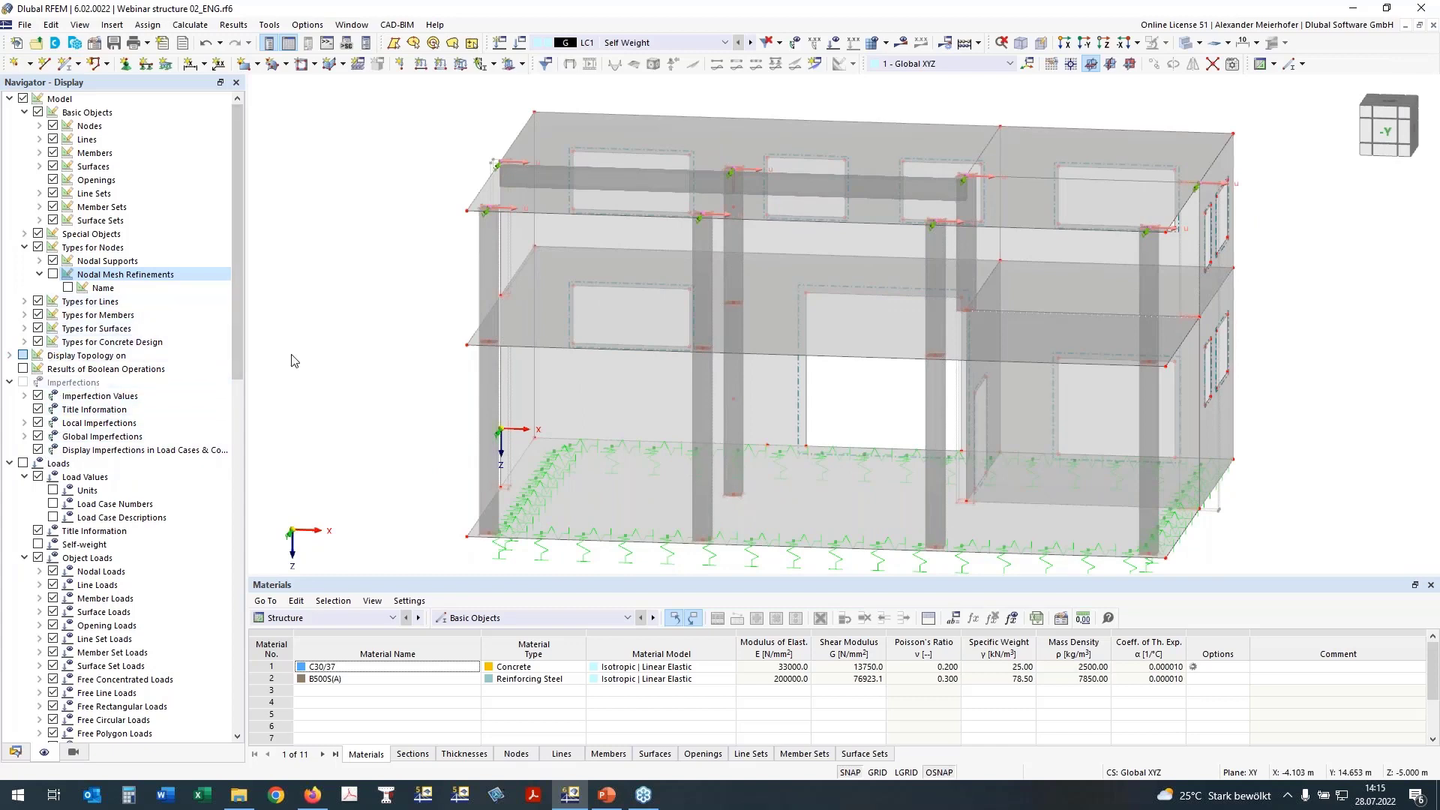
right_drag(285, 357, 372, 371)
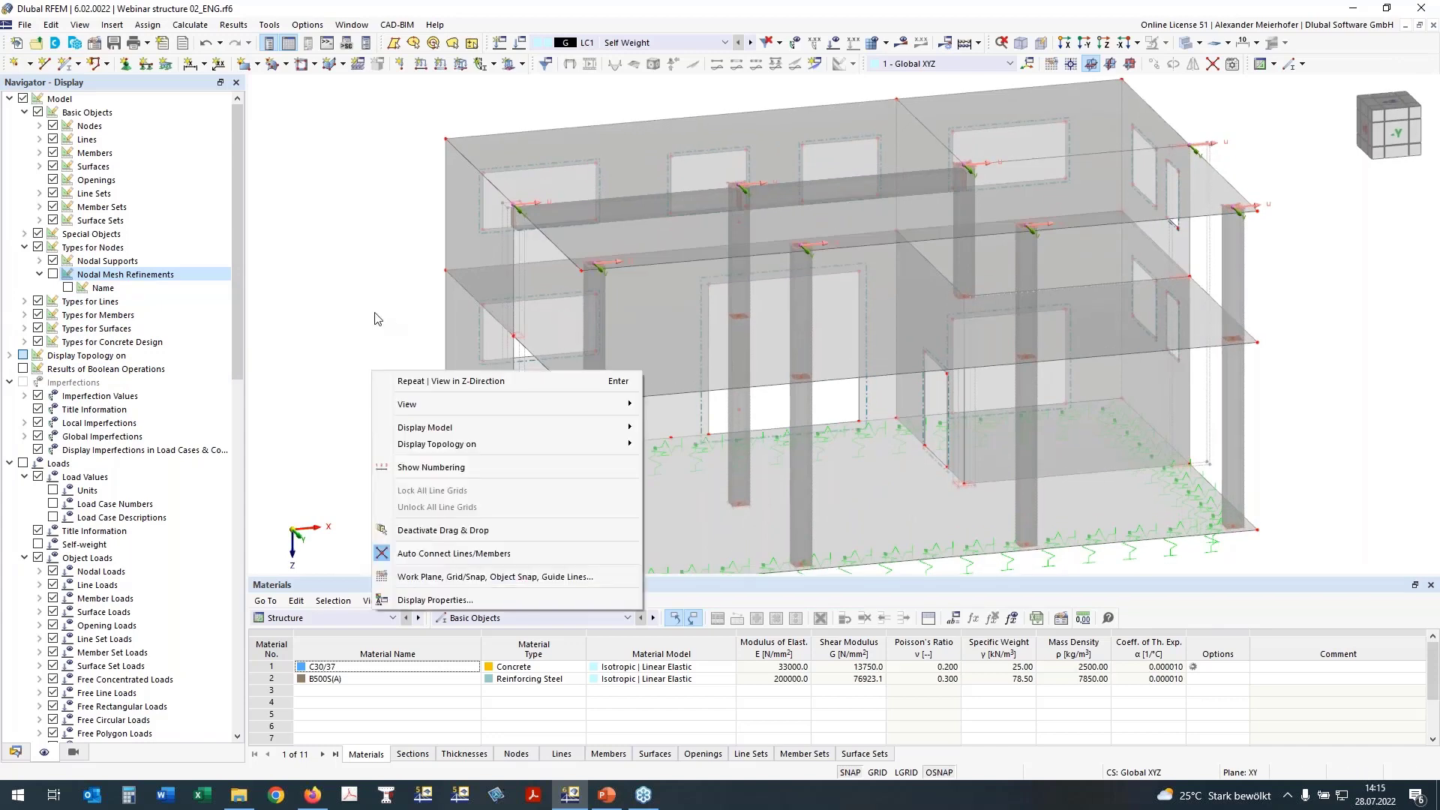
click(375, 313)
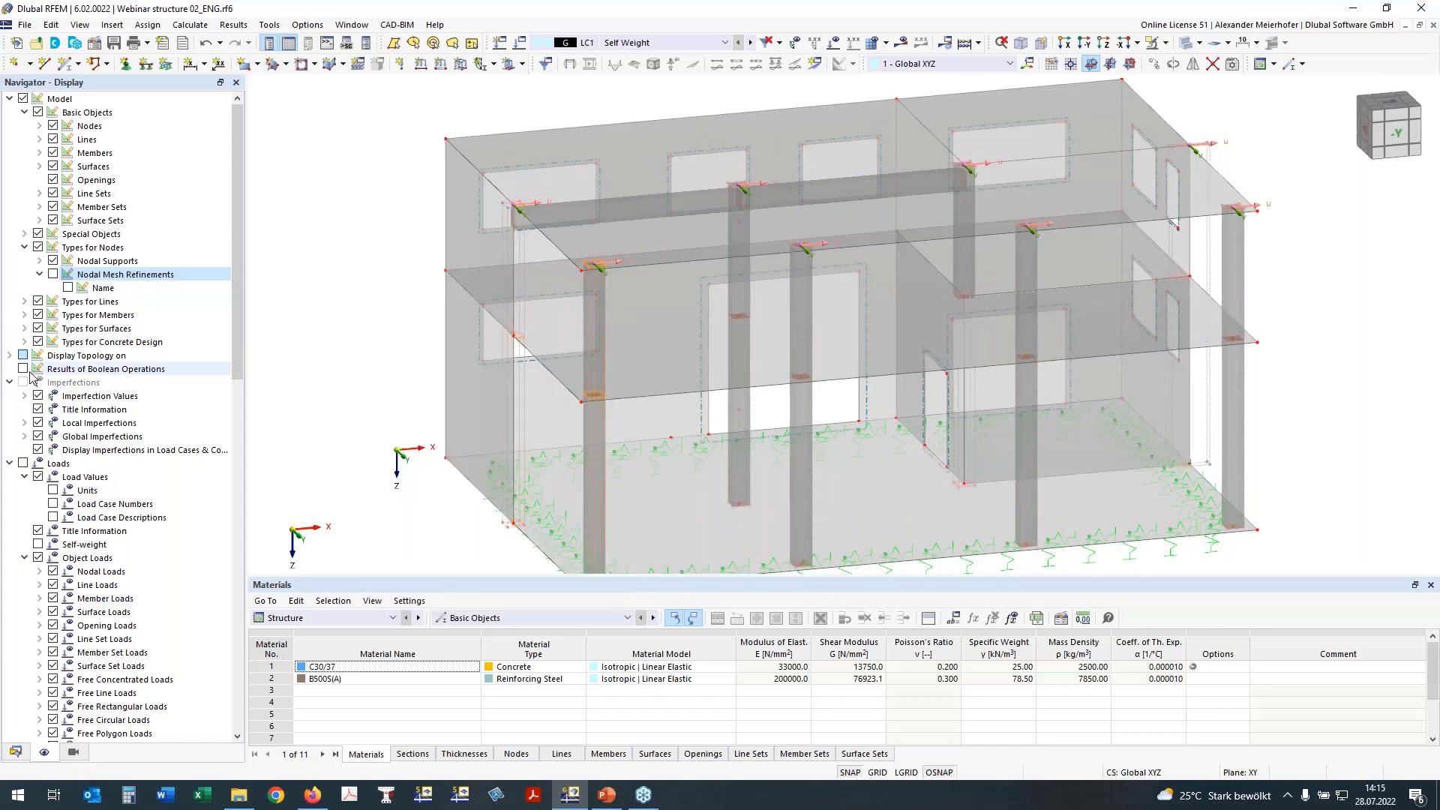
scroll(120, 420, down, 20)
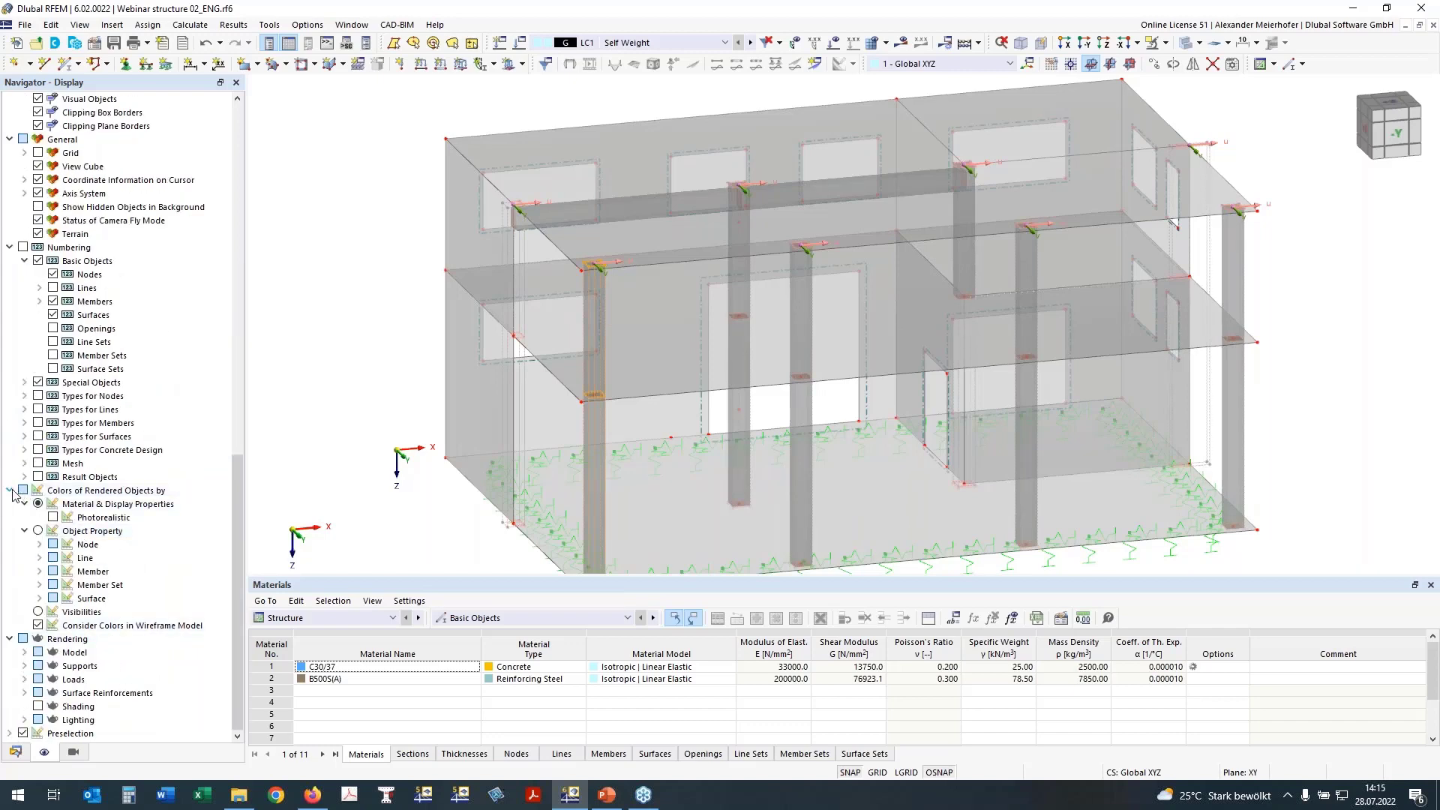
click(9, 490)
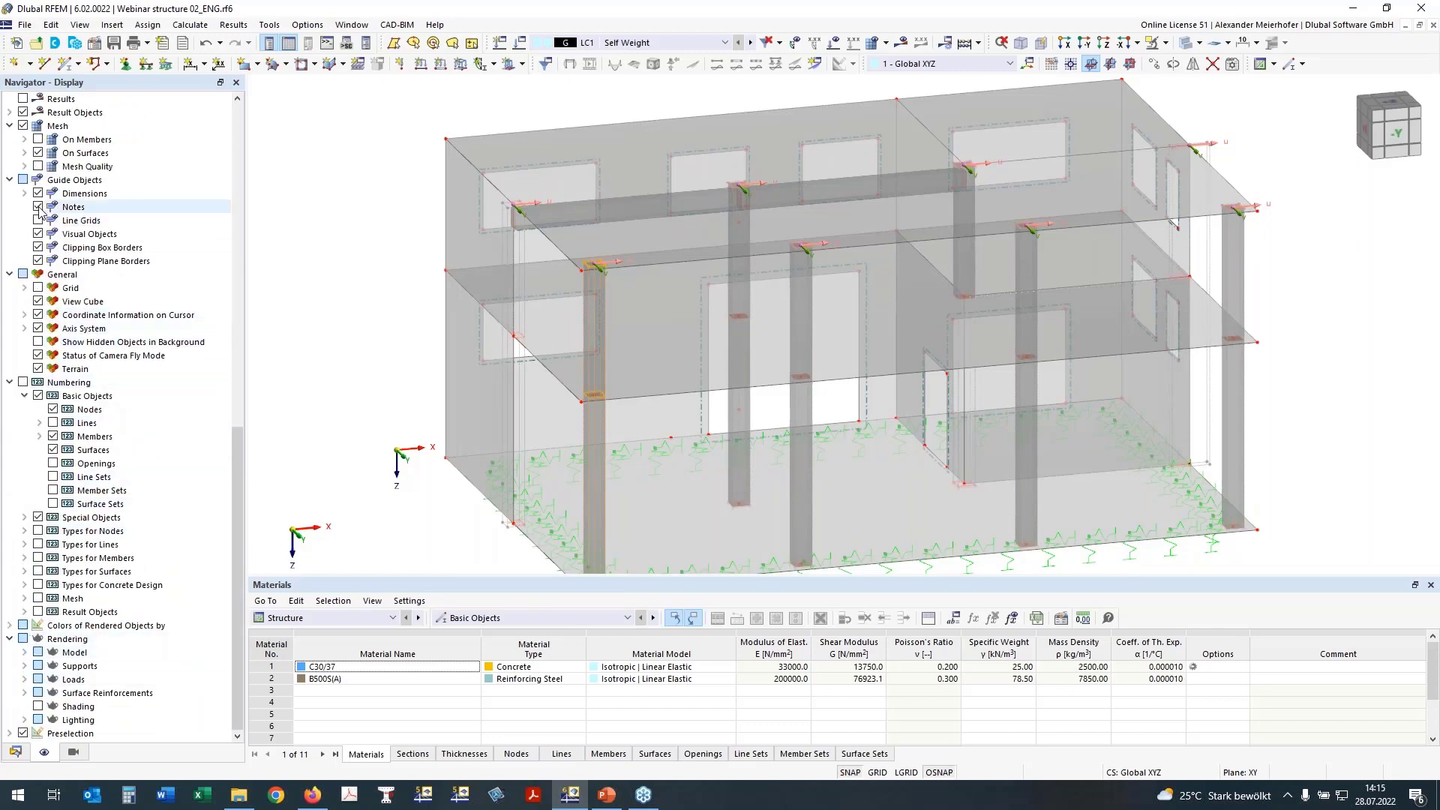
scroll(40, 212, up, 3)
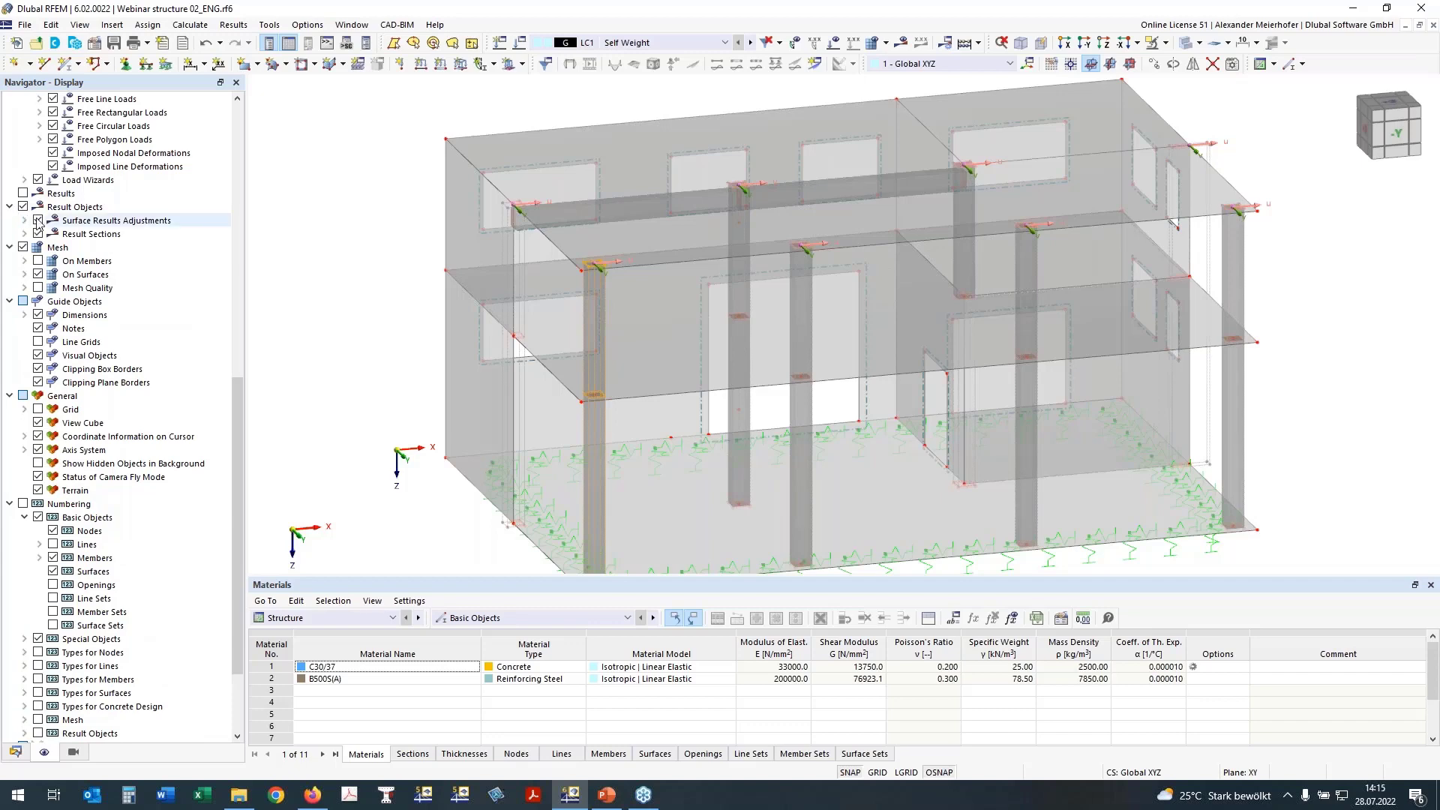
click(38, 219)
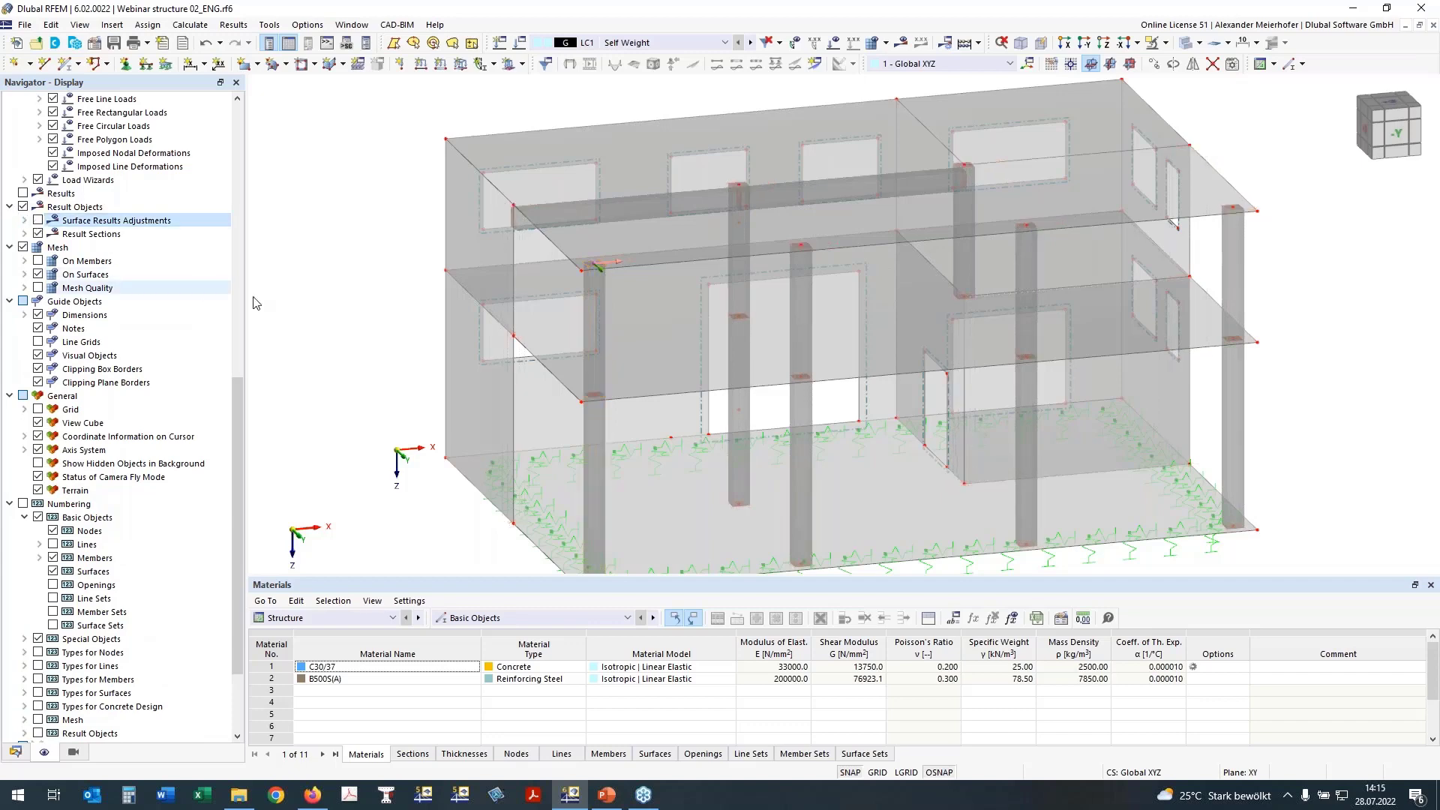
click(38, 220)
Isolate the upper storey in the front view by restricting visibility to its selected and related objects
click(1397, 134)
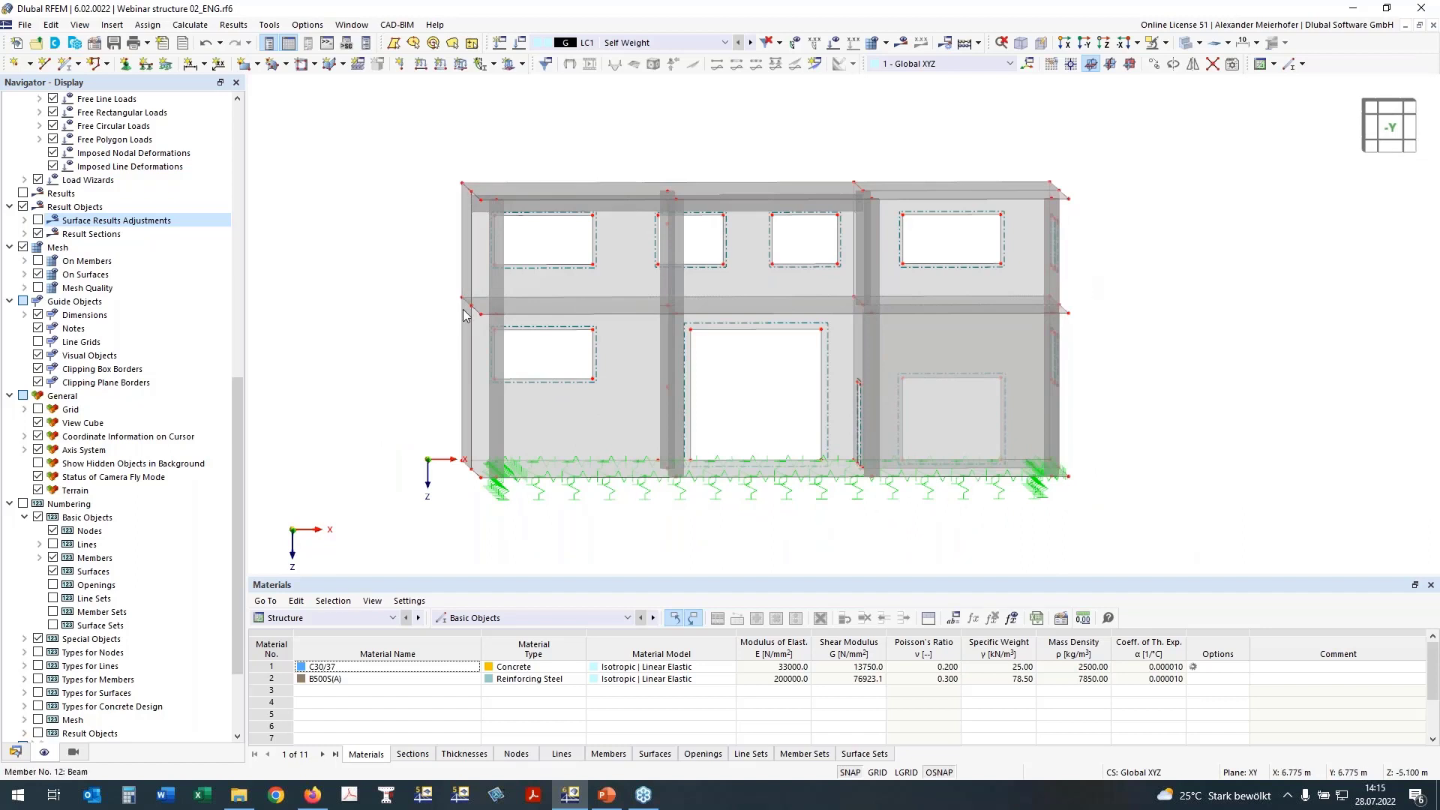
mouse_move(421, 371)
ctrl+right_down()
mouse_move(385, 386)
mouse_move(410, 394)
ctrl+right_up()
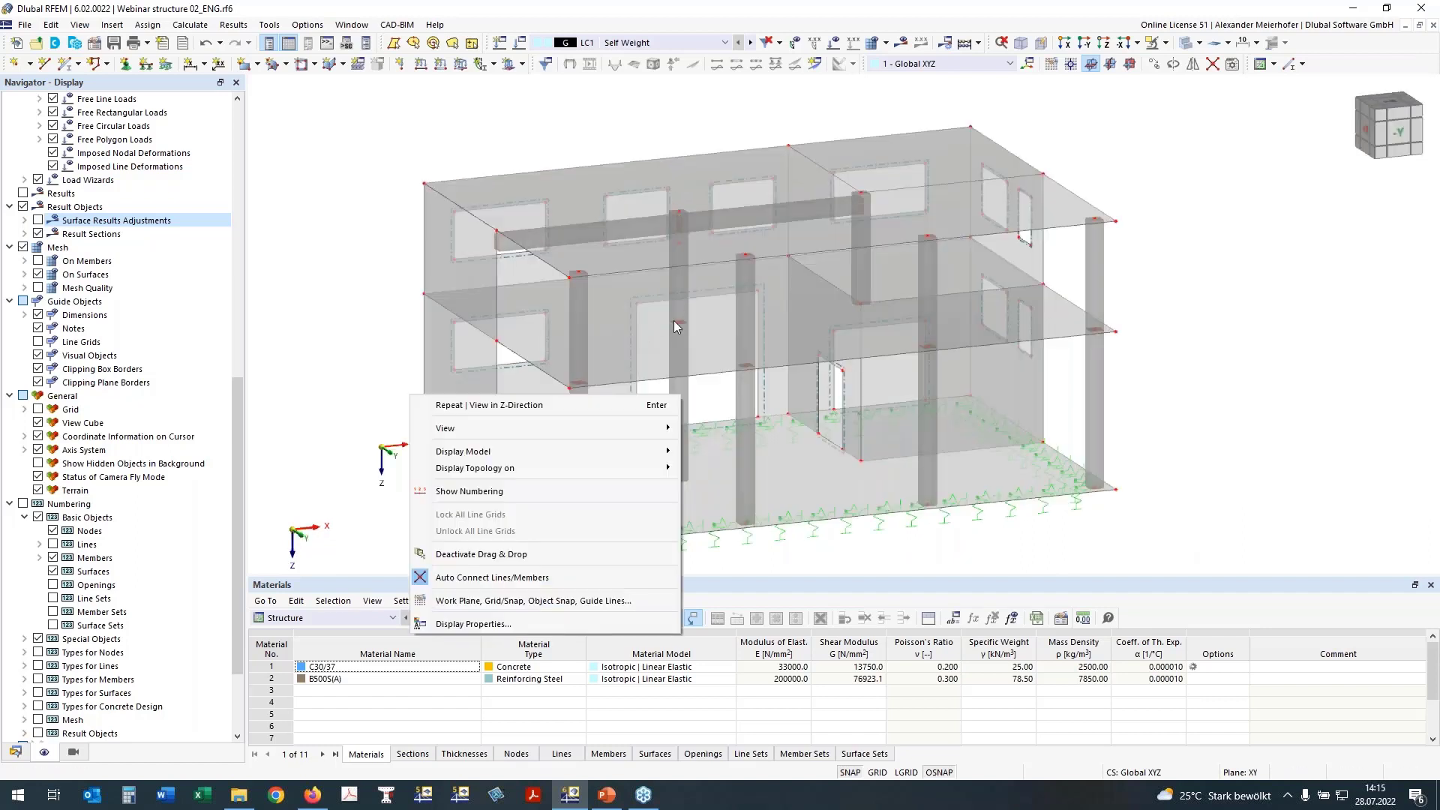
click(659, 363)
ctrl+middle_drag(1196, 337, 1176, 309)
click(1176, 309)
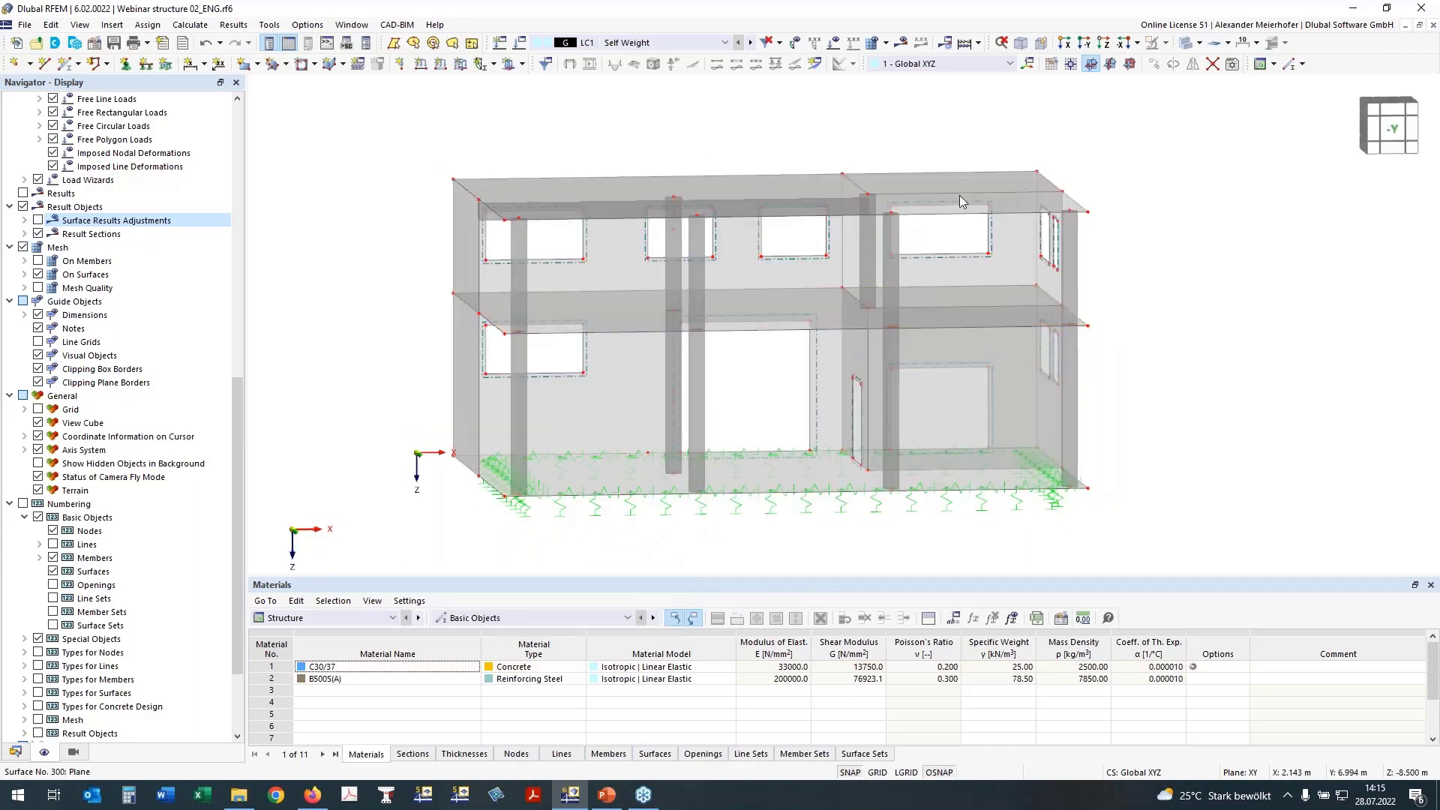
drag(1139, 311, 297, 110)
ctrl+middle_drag(299, 113, 342, 202)
drag(1149, 300, 411, 125)
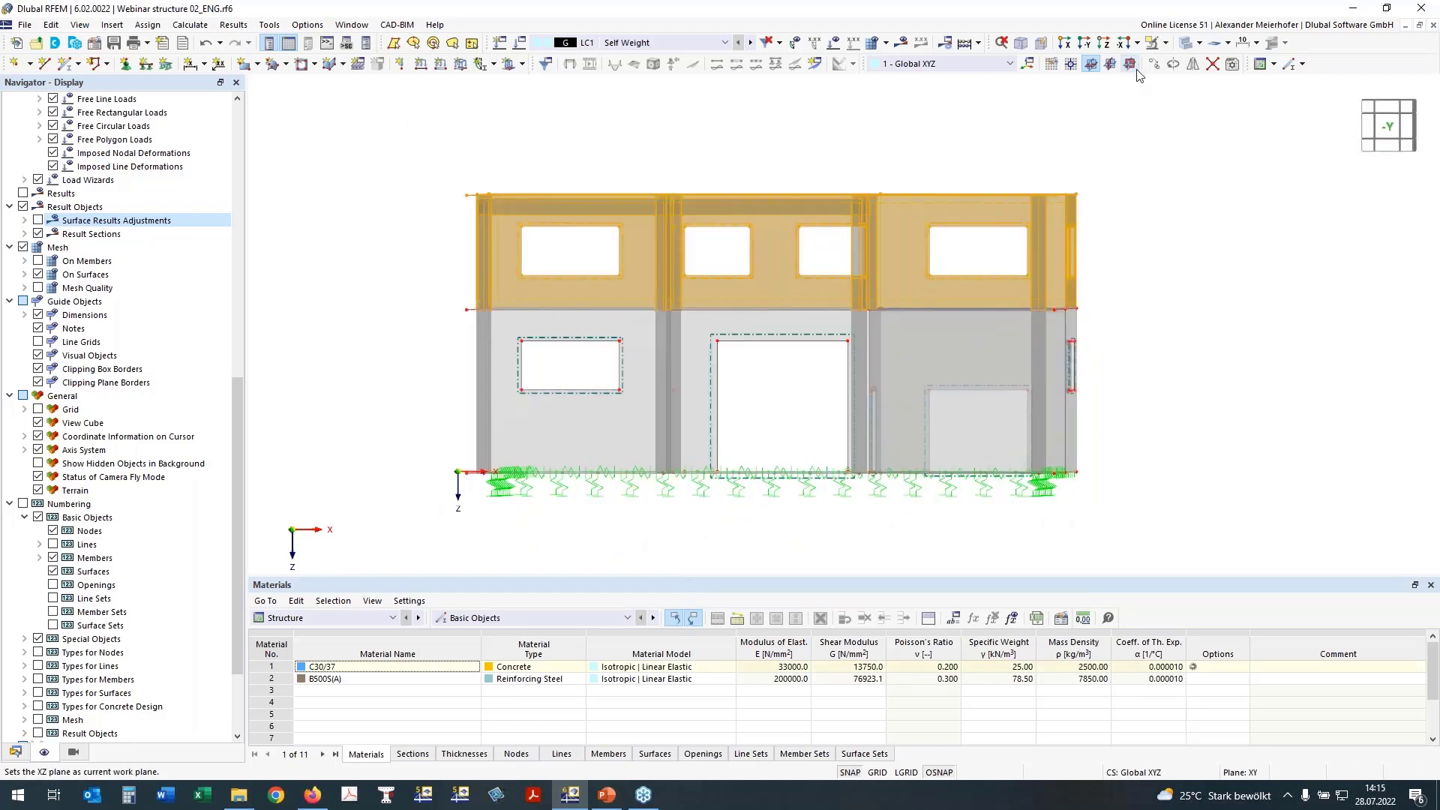
click(1164, 43)
click(1166, 63)
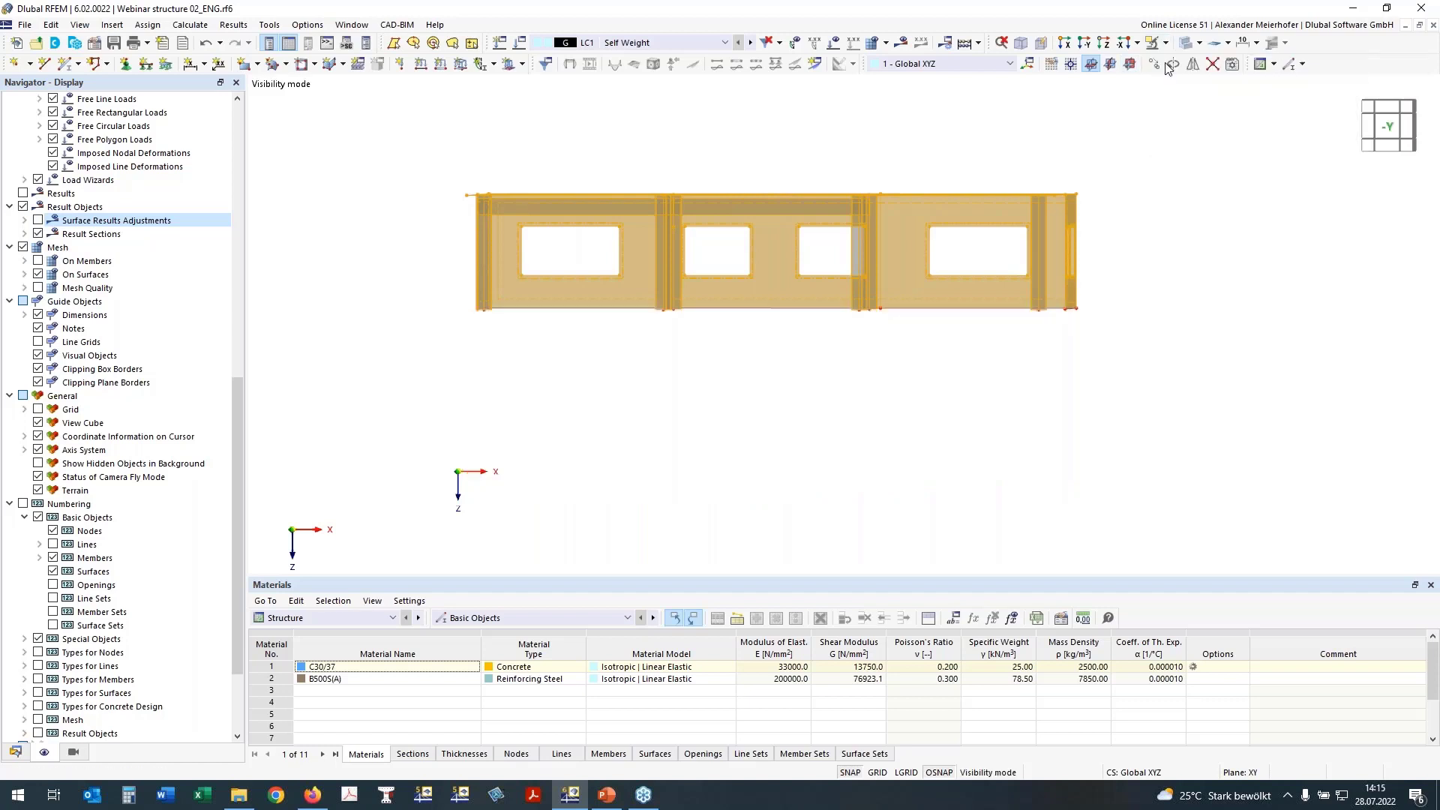
Hide the selected upper-storey objects so only the lower storey stays in view
click(1165, 43)
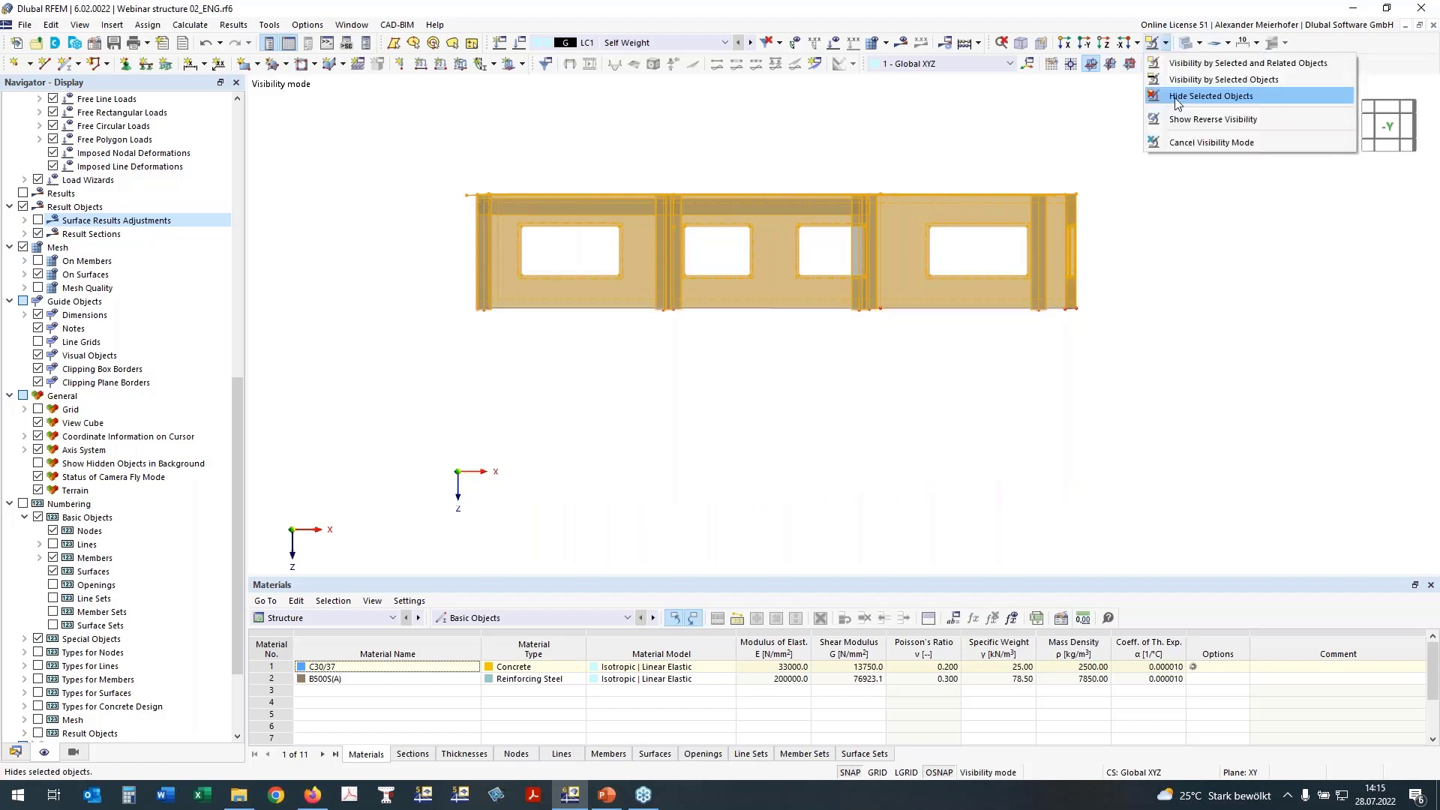
click(1176, 97)
ctrl+middle_drag(1016, 240, 1071, 210)
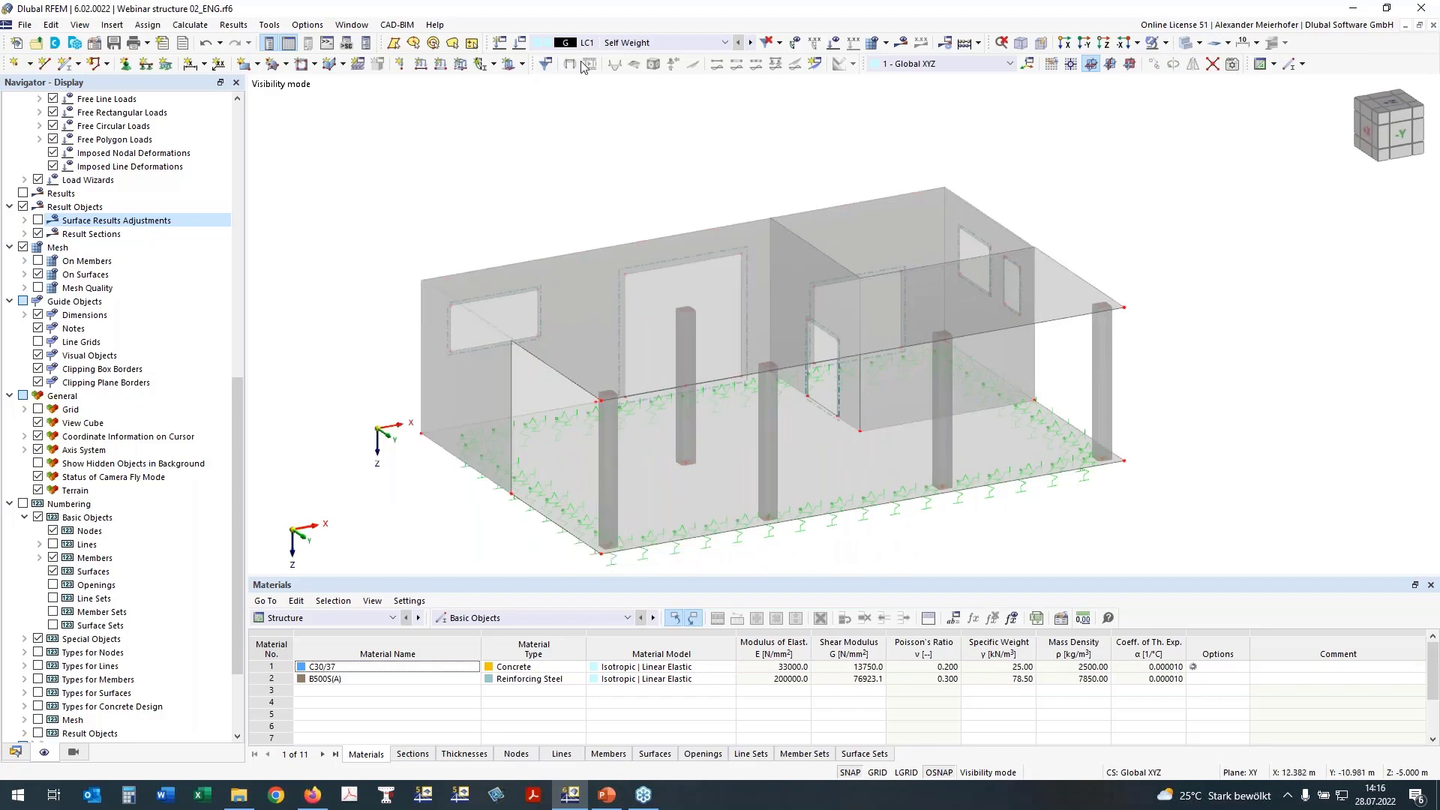
Define a new single member of type Rib with section 2 - R_M1 450/500 in C30/37
click(65, 68)
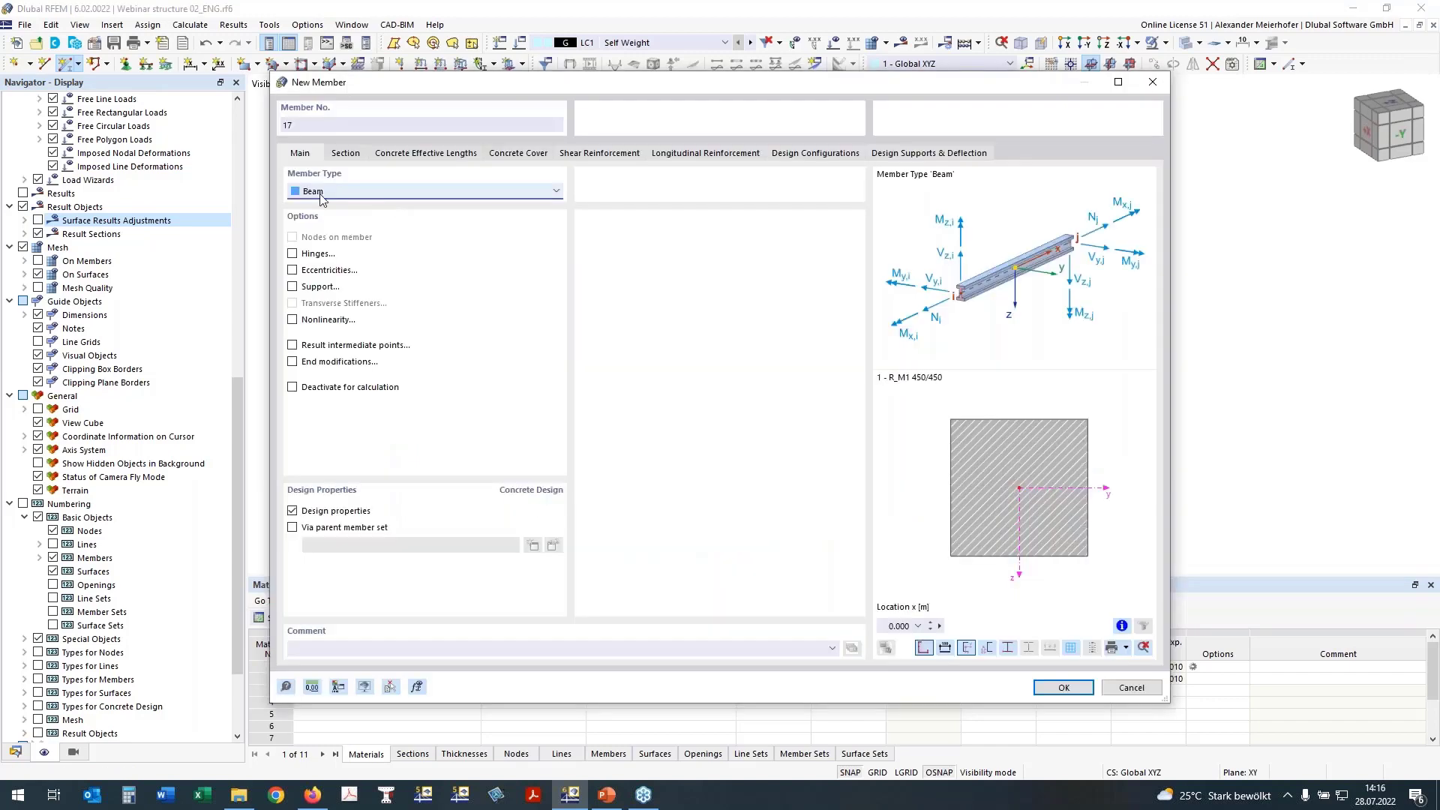
click(319, 191)
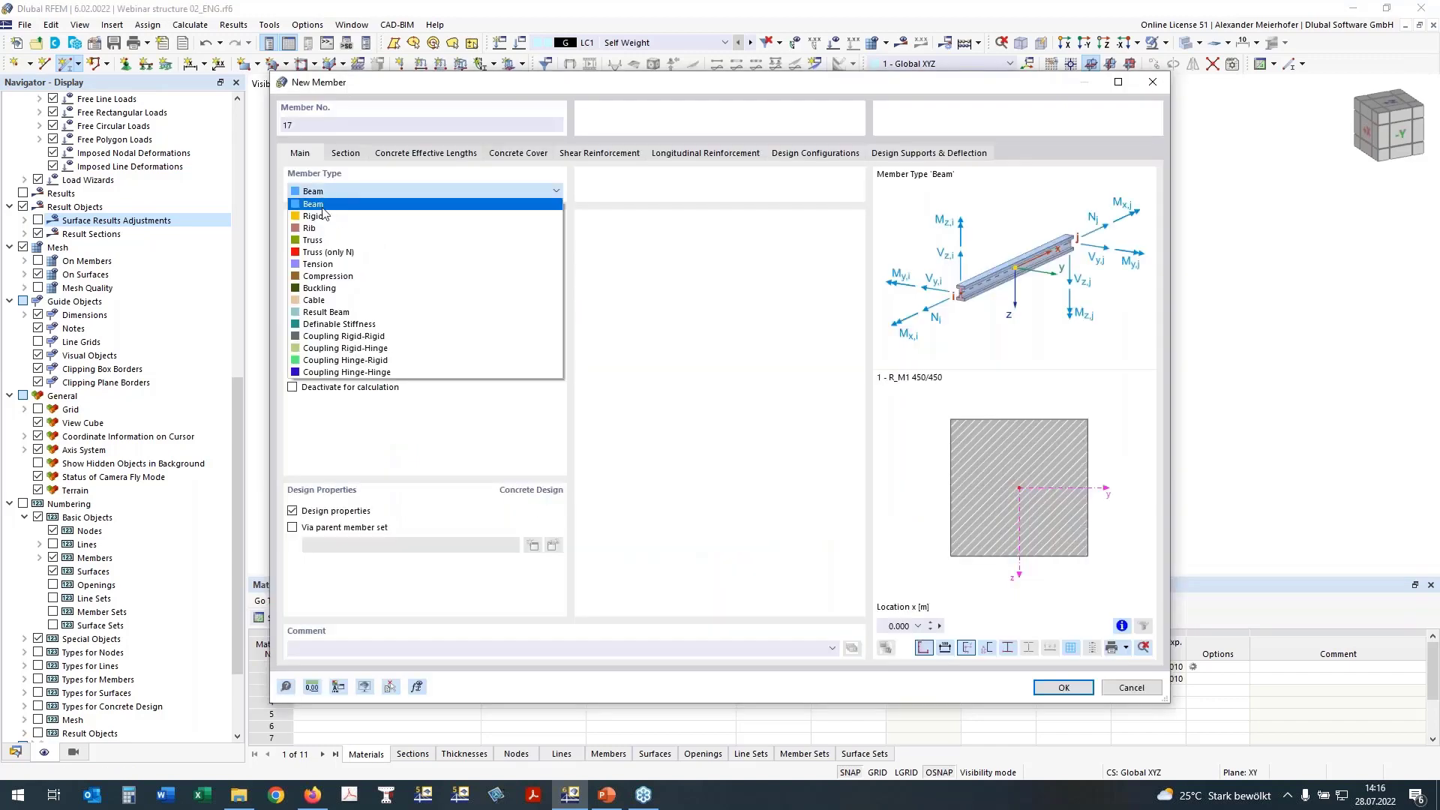
click(323, 228)
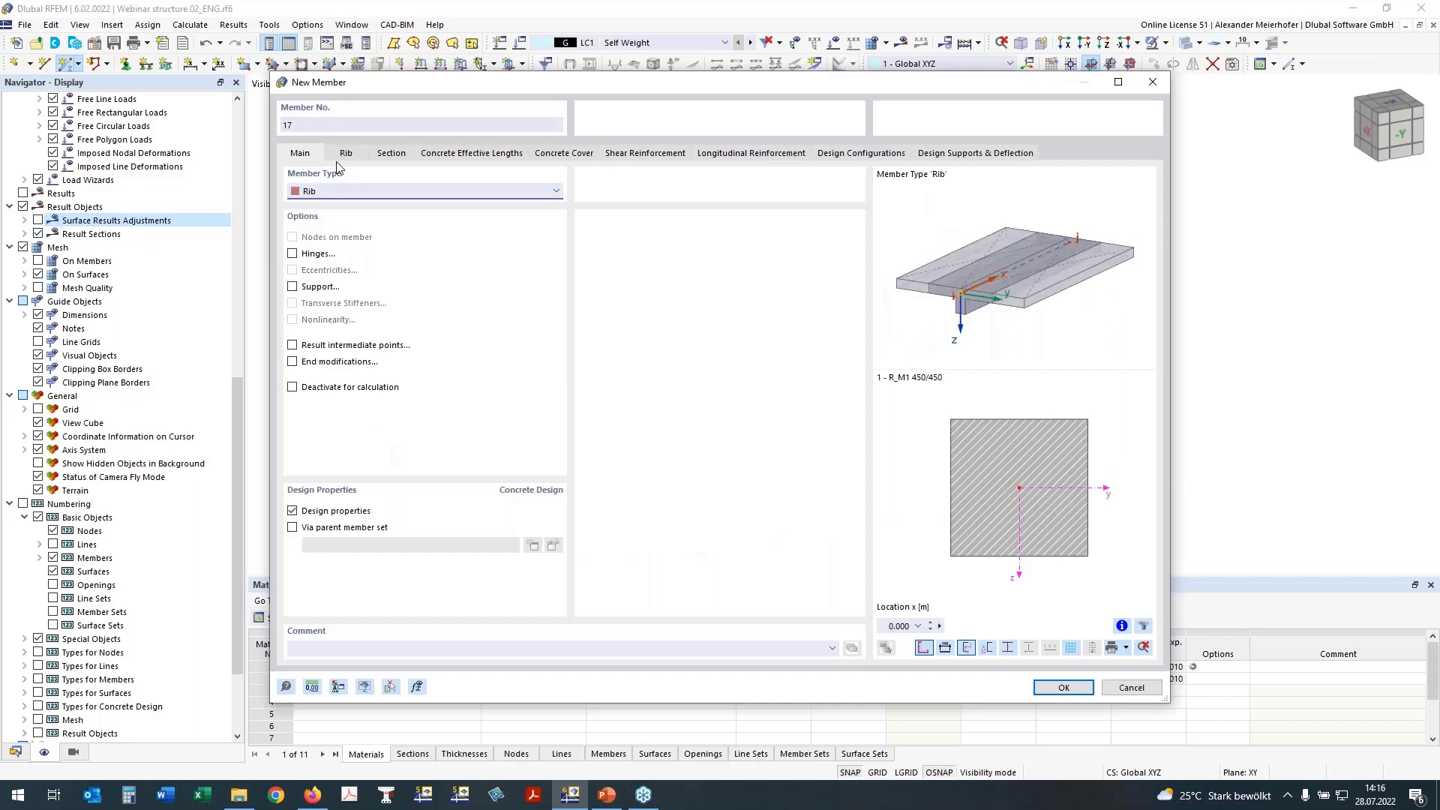
click(388, 153)
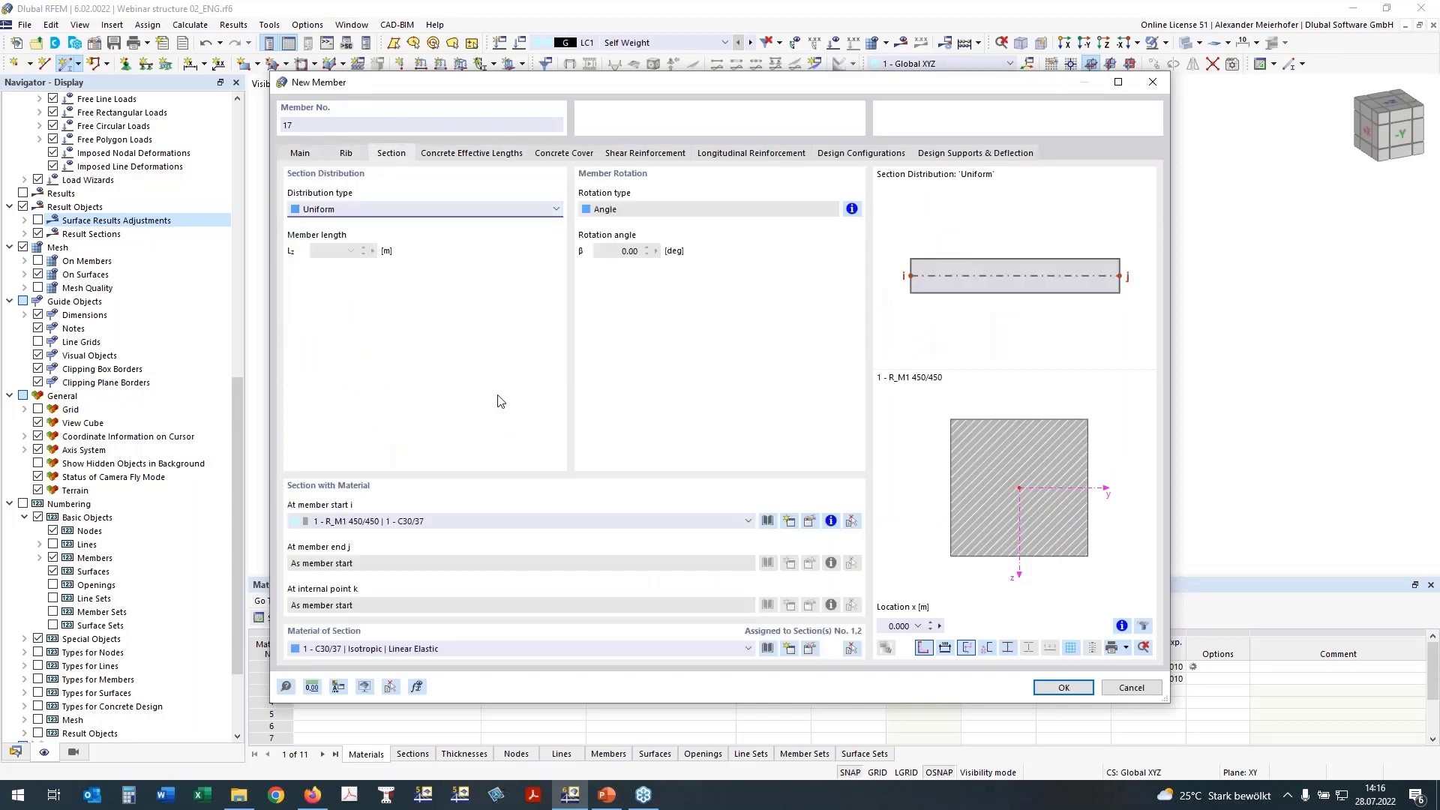
click(391, 520)
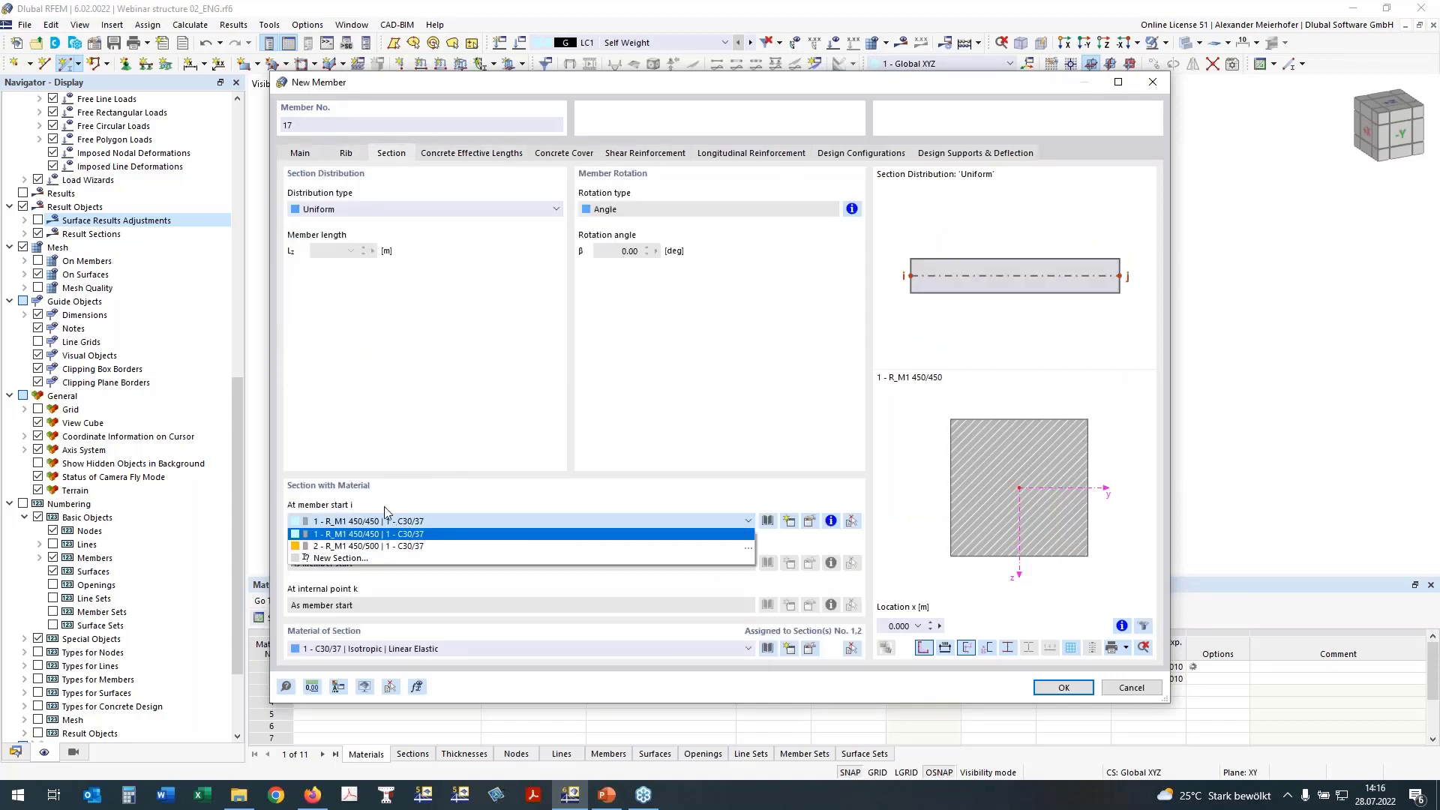
click(360, 547)
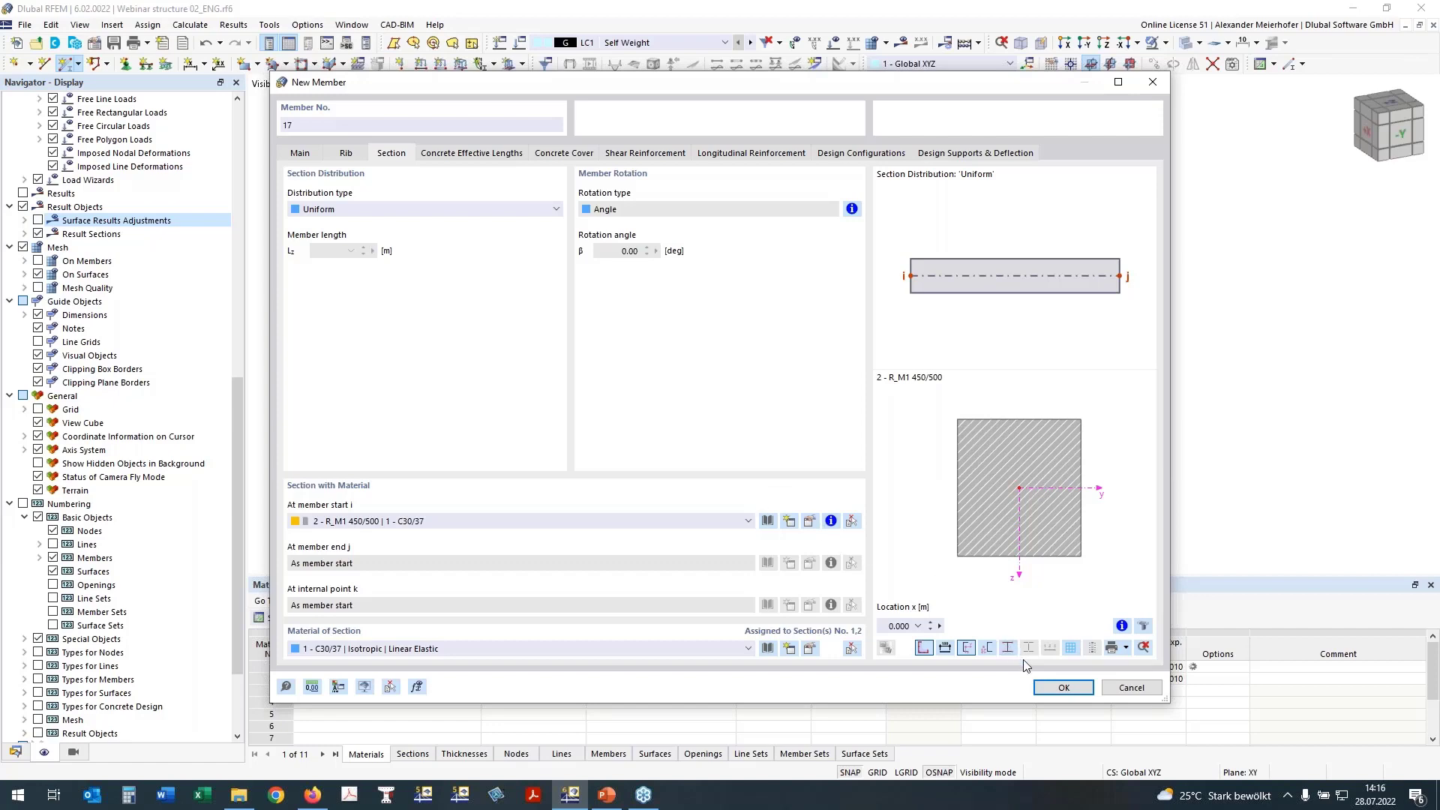
click(1061, 688)
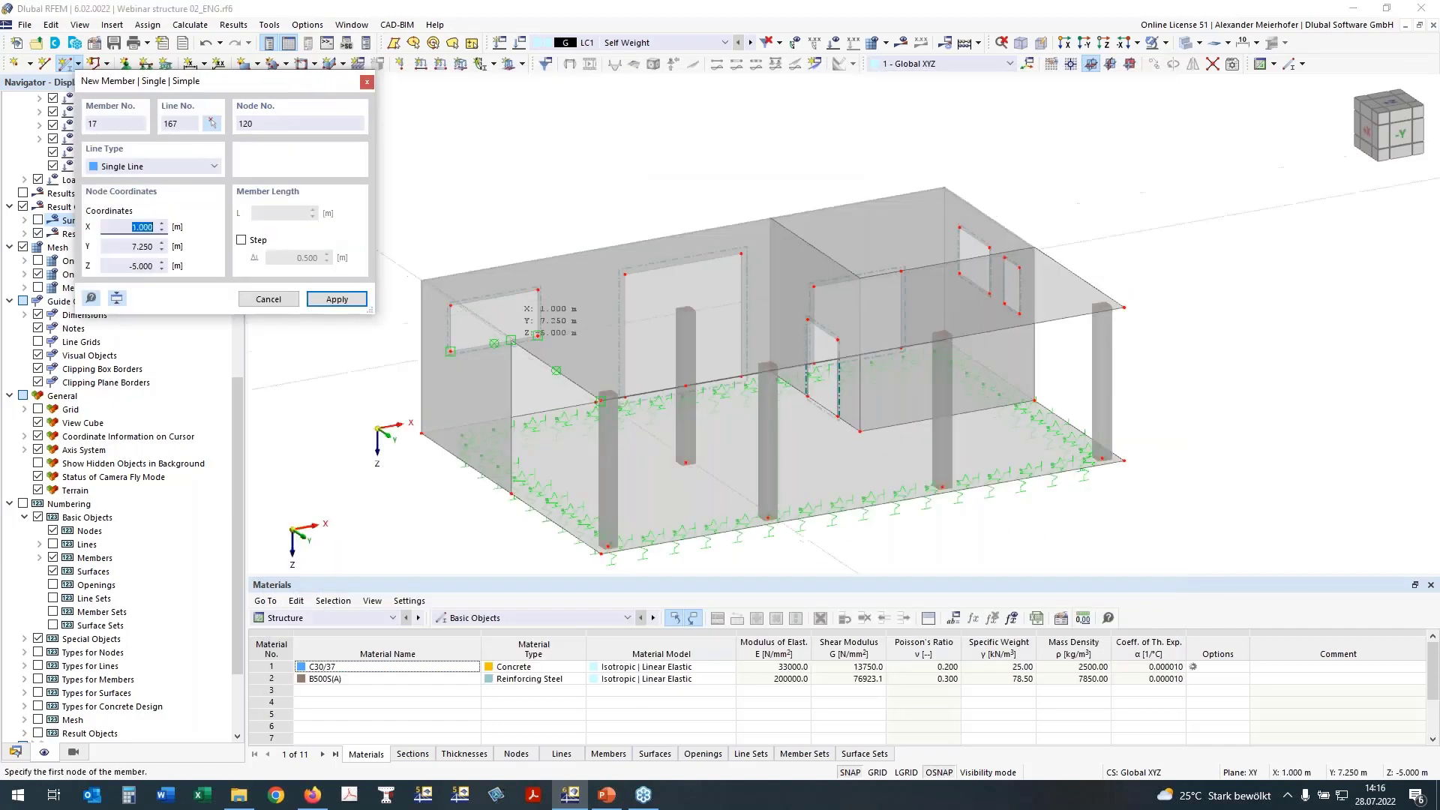
Place the 6 m rib from the end of the left interior wall to the head of the inner column
scroll(915, 267, up, 5)
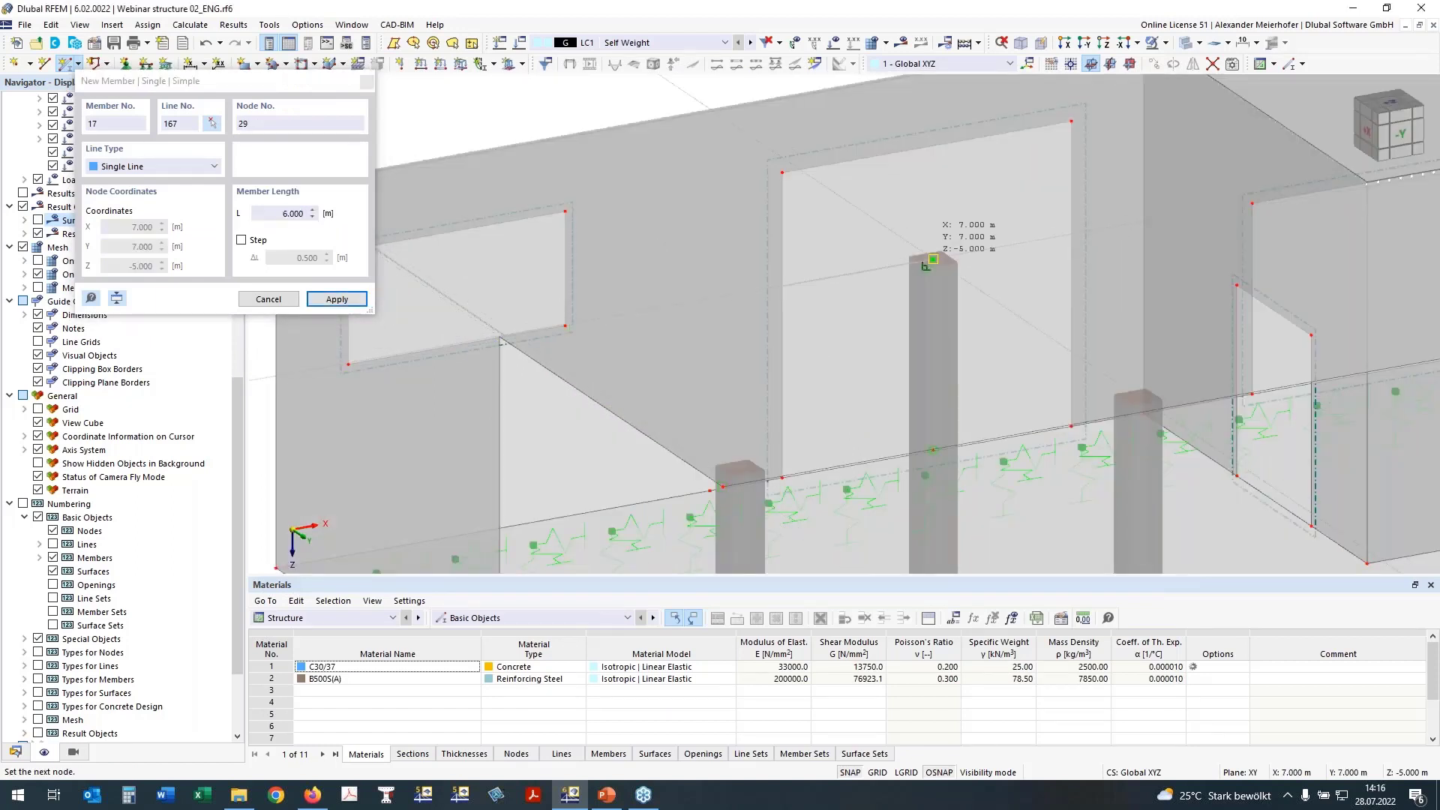
click(916, 263)
scroll(933, 258, down, 2)
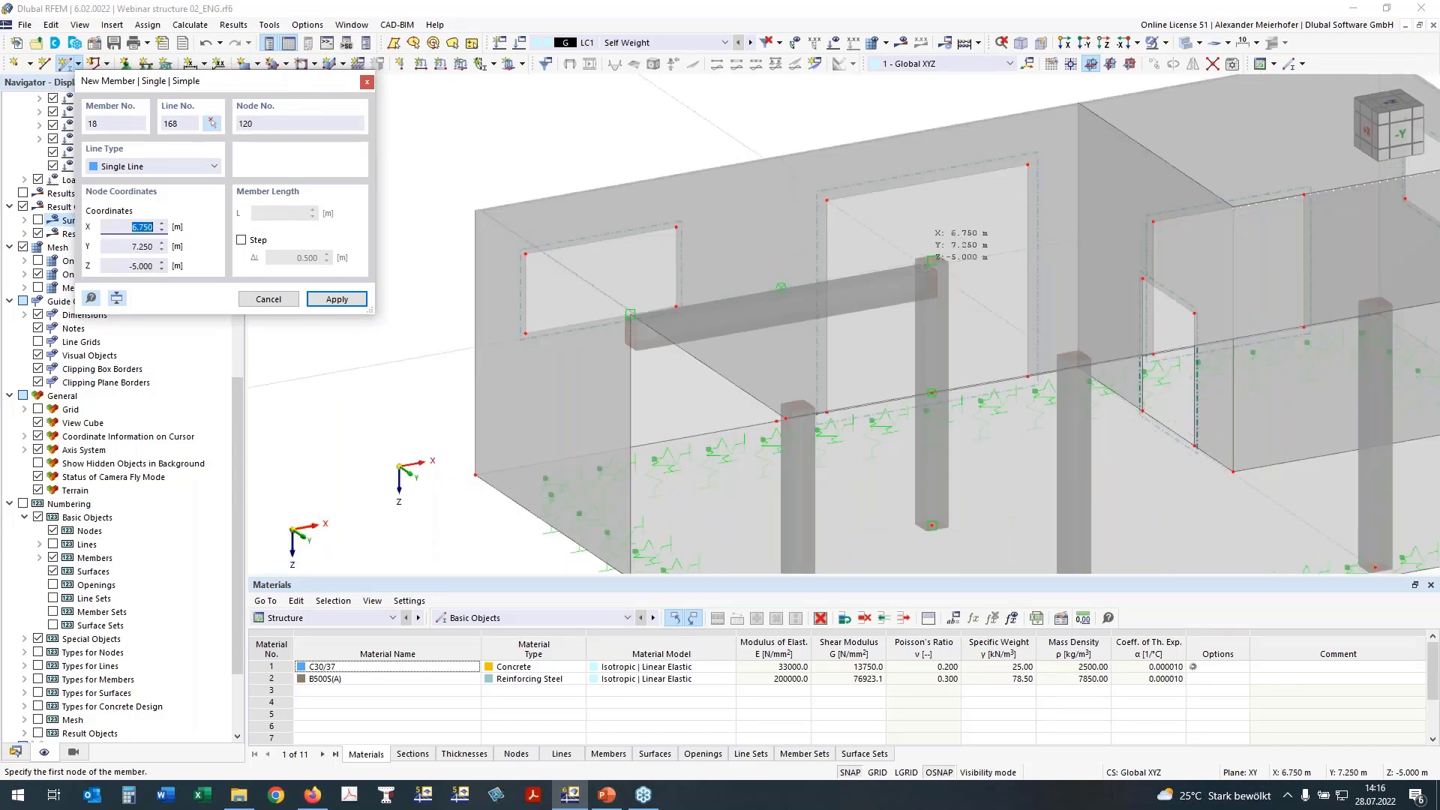
Try to draw a second rib from the inner column's head to the corner of the right-hand inner walls, and undo it
click(932, 261)
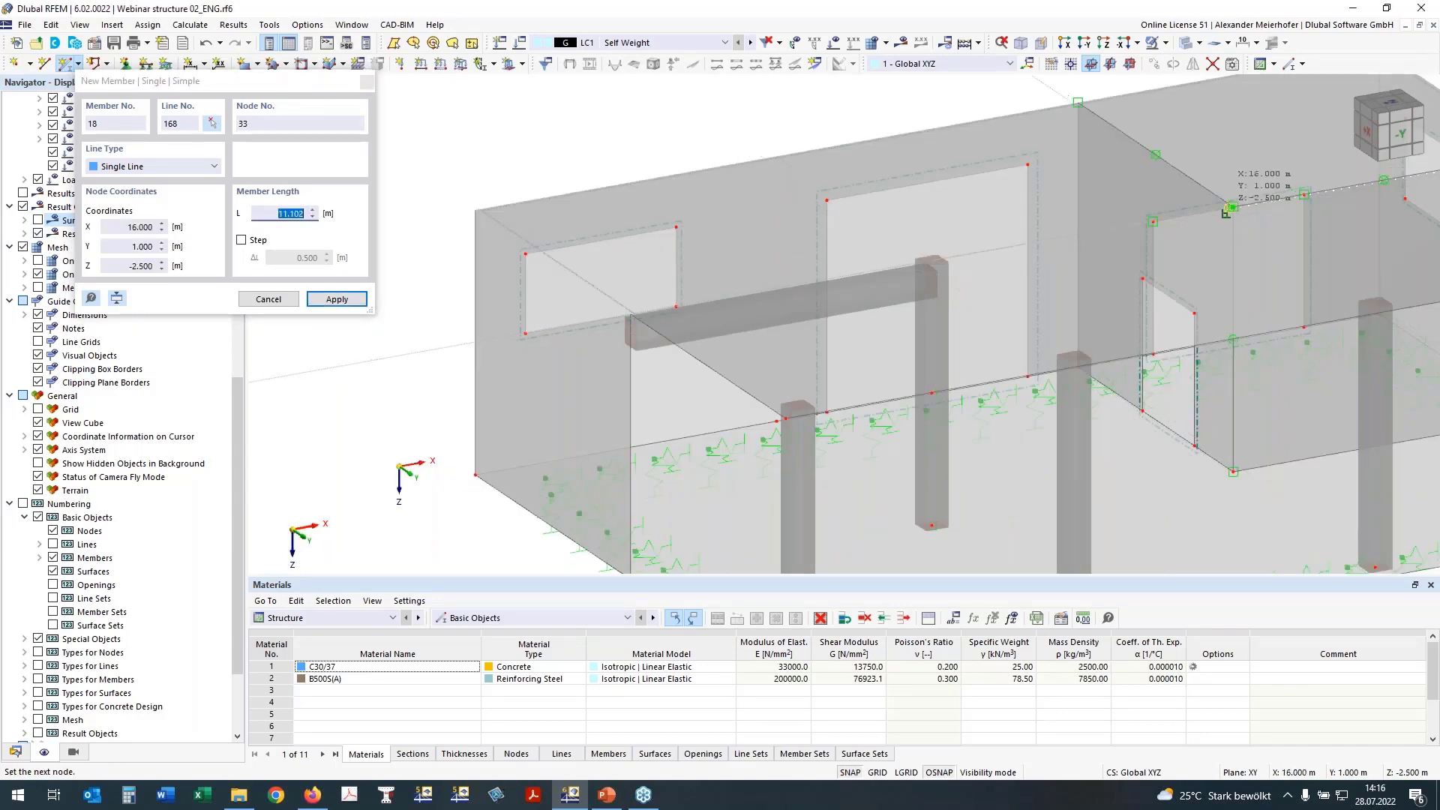
click(1230, 208)
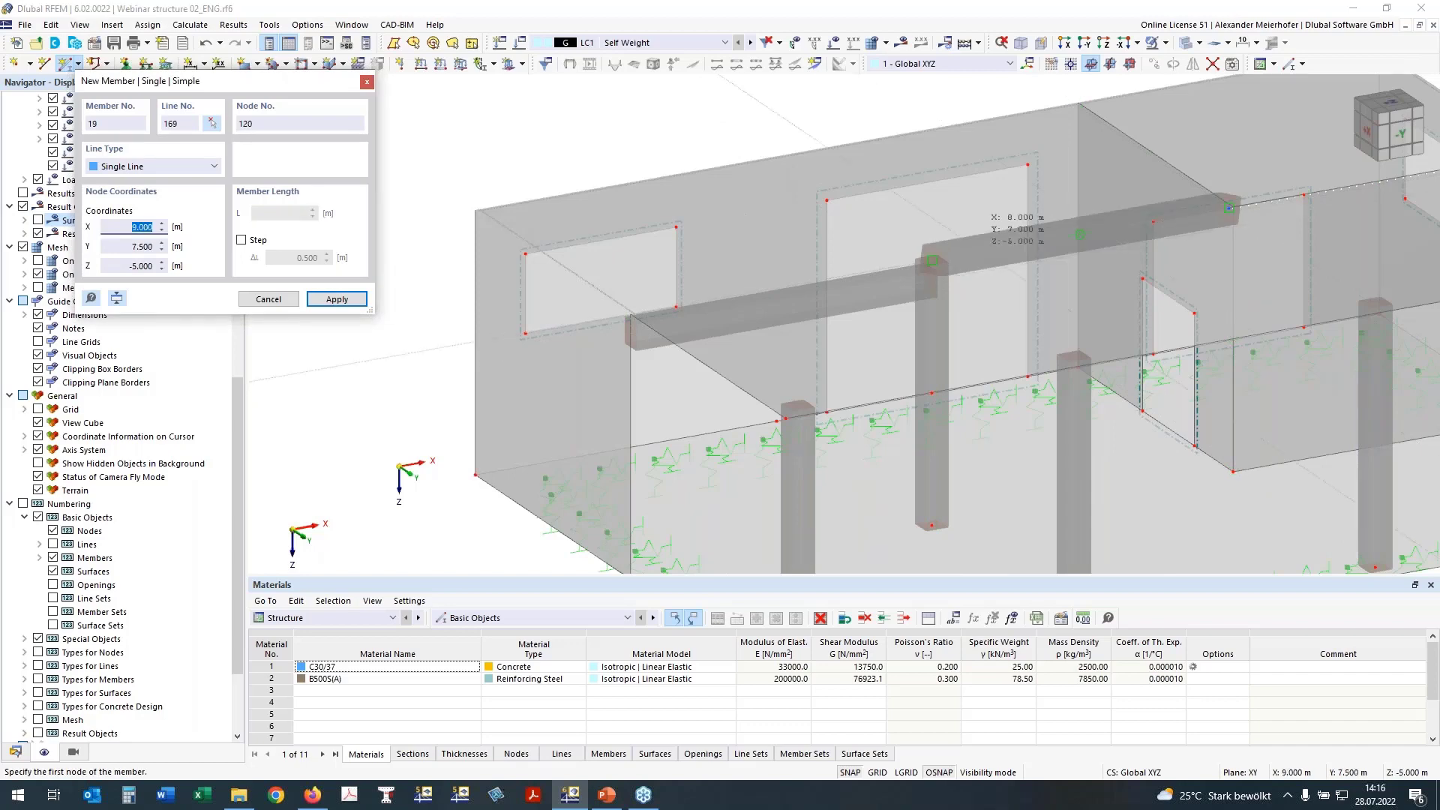
key(Escape)
middle_drag(847, 263, 922, 263)
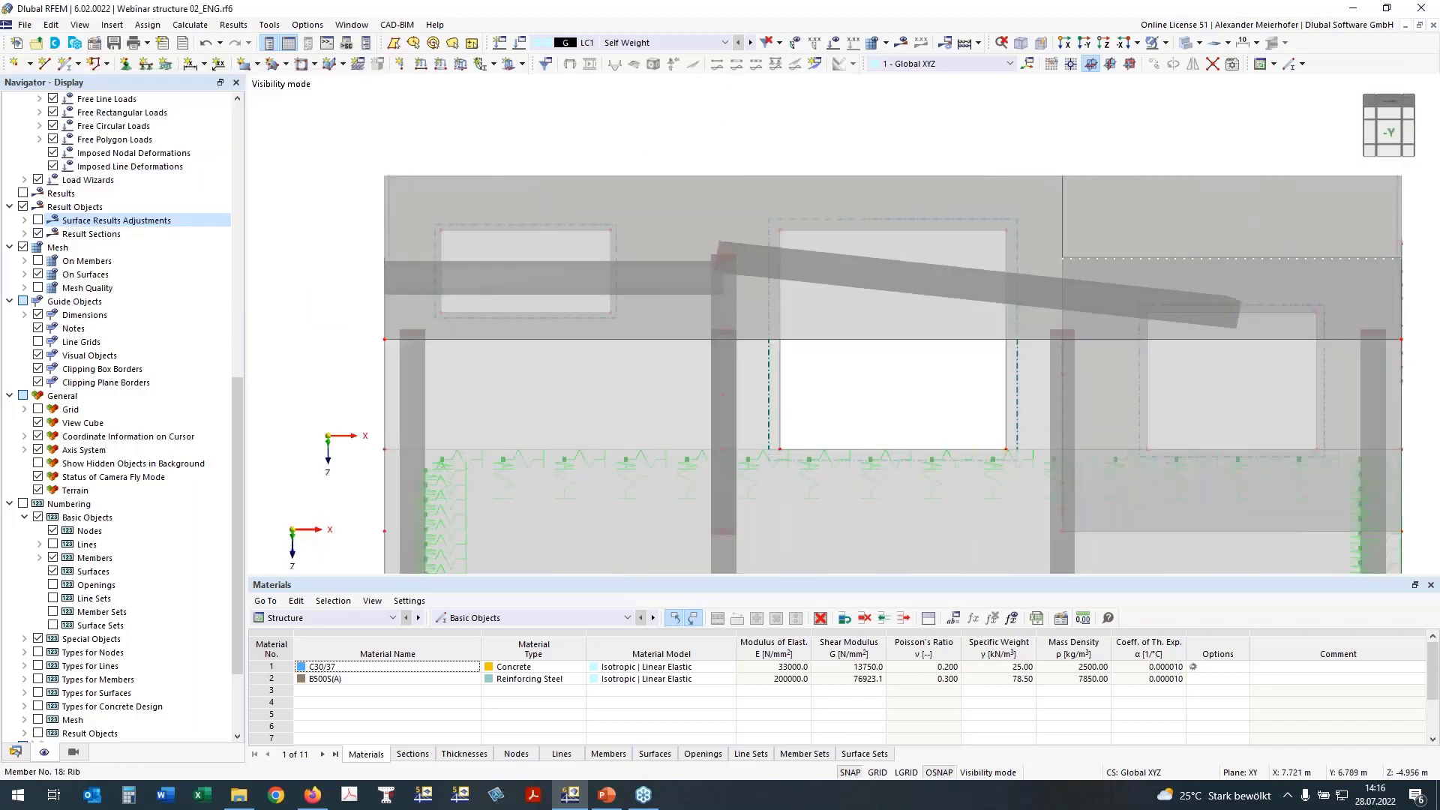
click(206, 42)
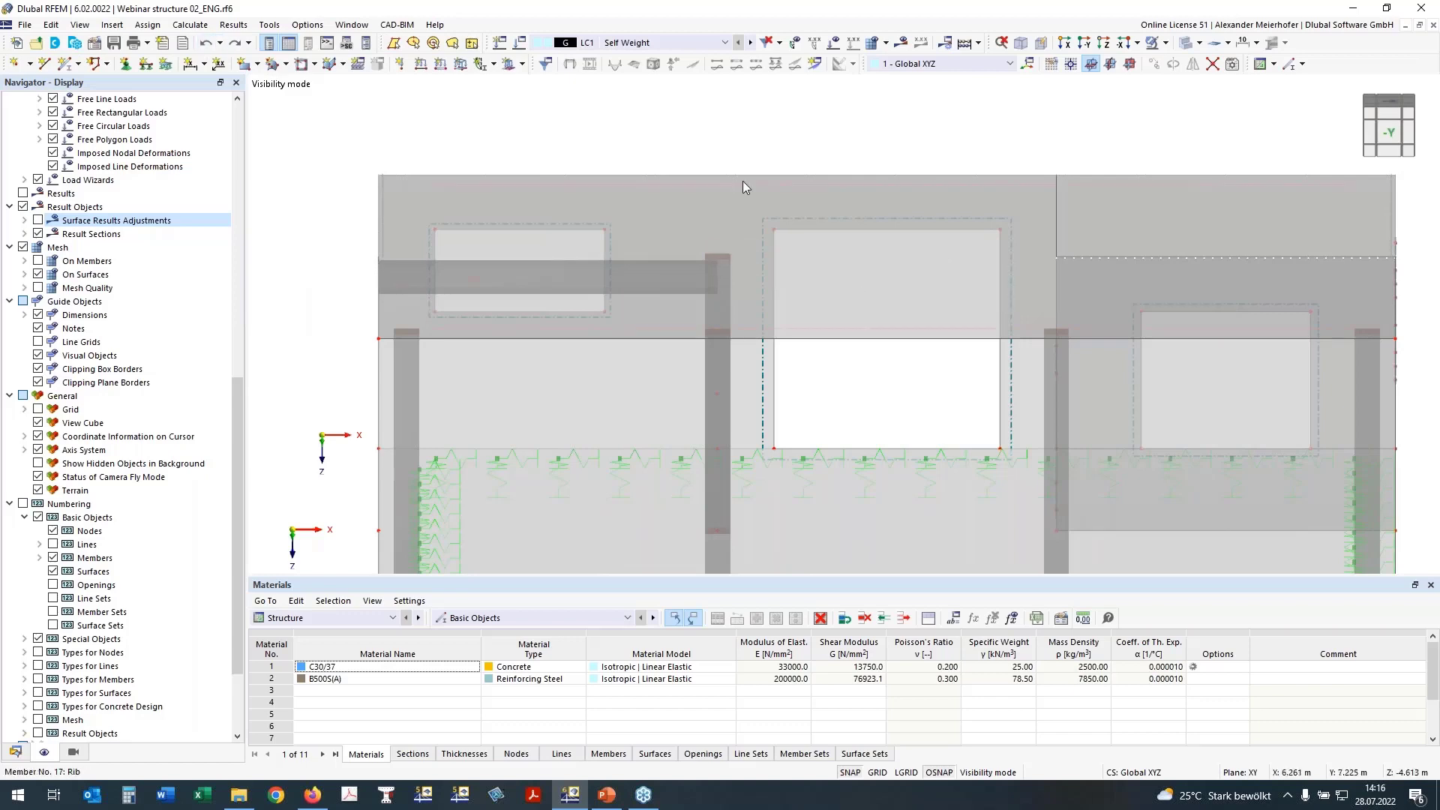
Cancel visibility mode to bring back the upper storey
scroll(1094, 169, down, 2)
ctrl+middle_drag(1092, 182, 1128, 94)
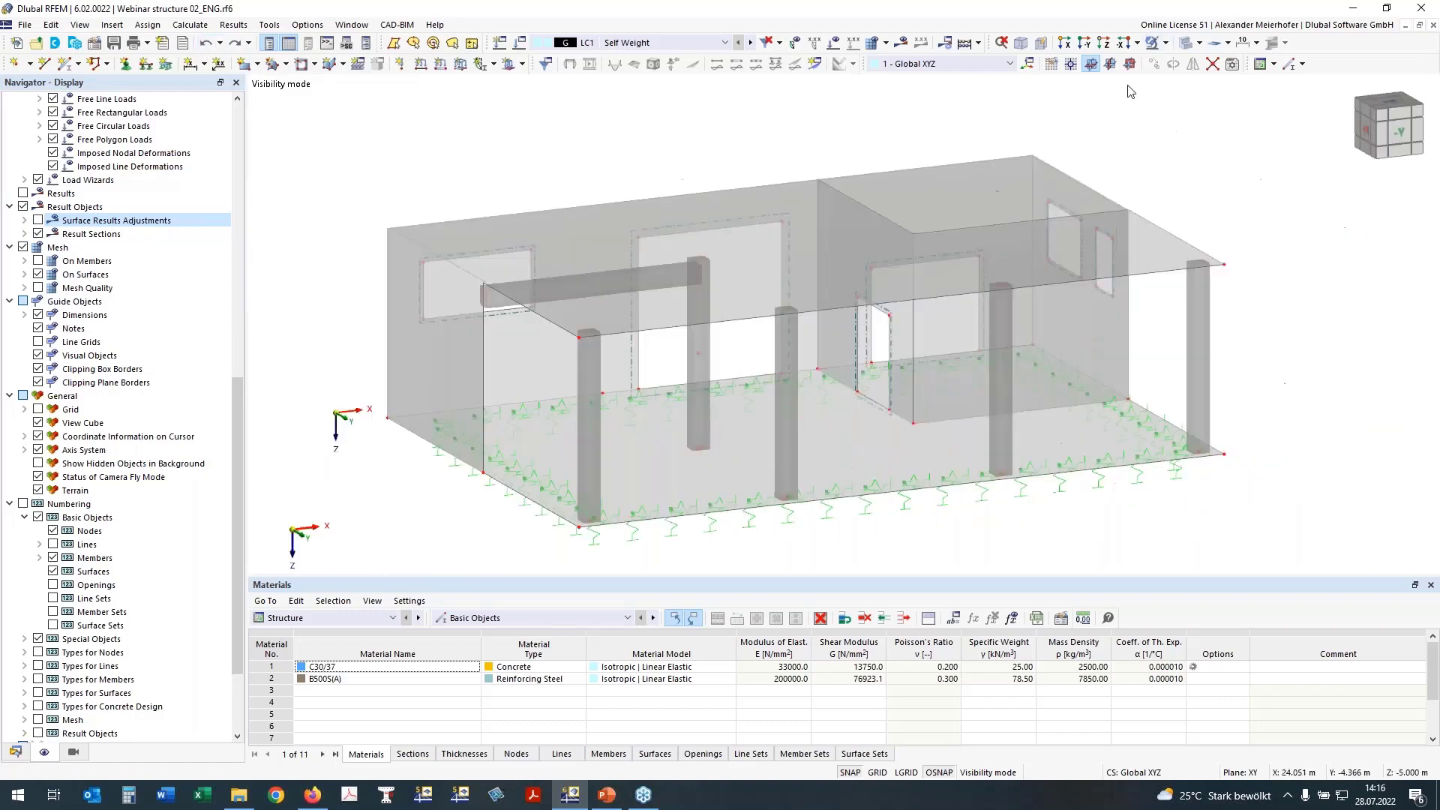
click(1167, 44)
click(1185, 160)
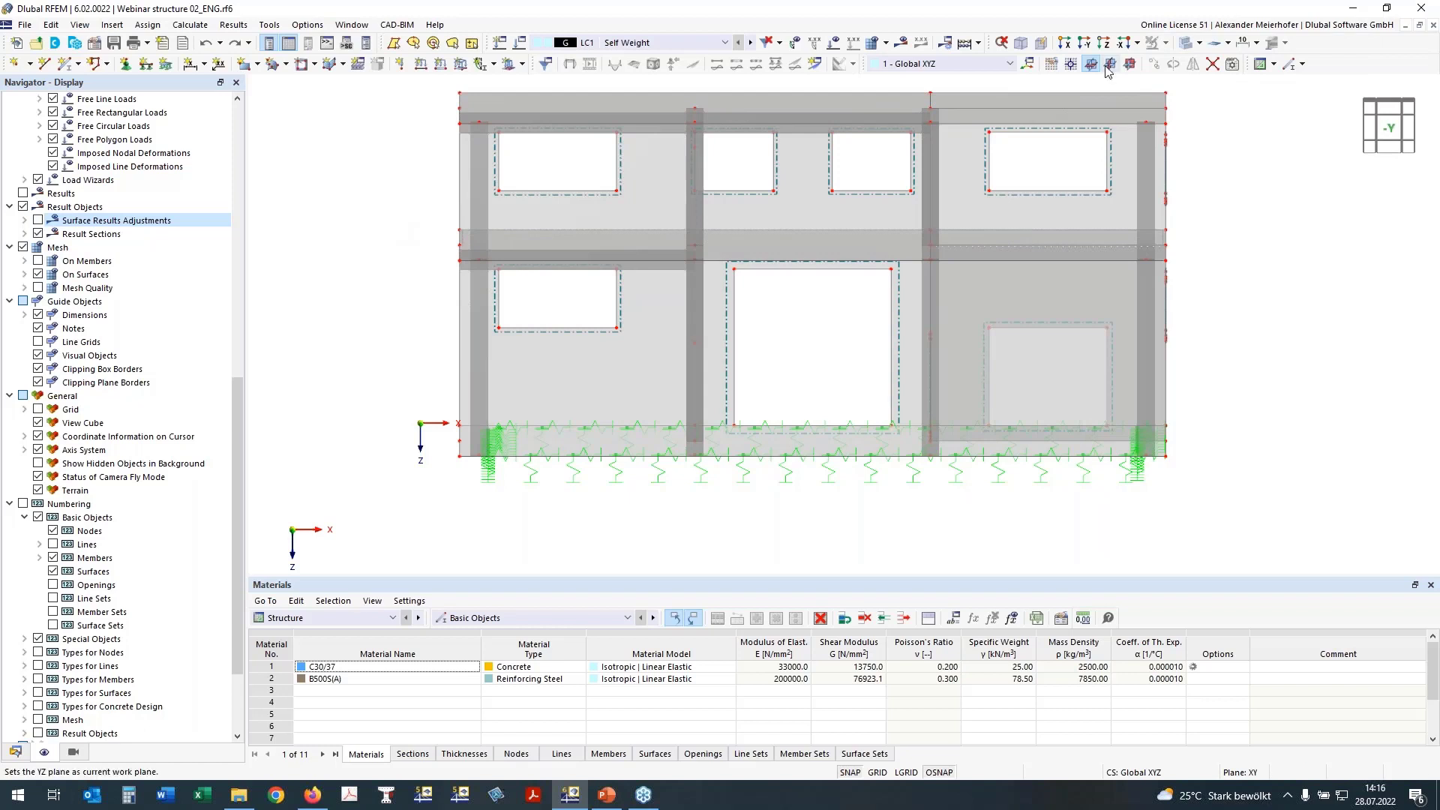
Isolate the intermediate floor slab by restricting visibility to the selected and related objects
click(1070, 64)
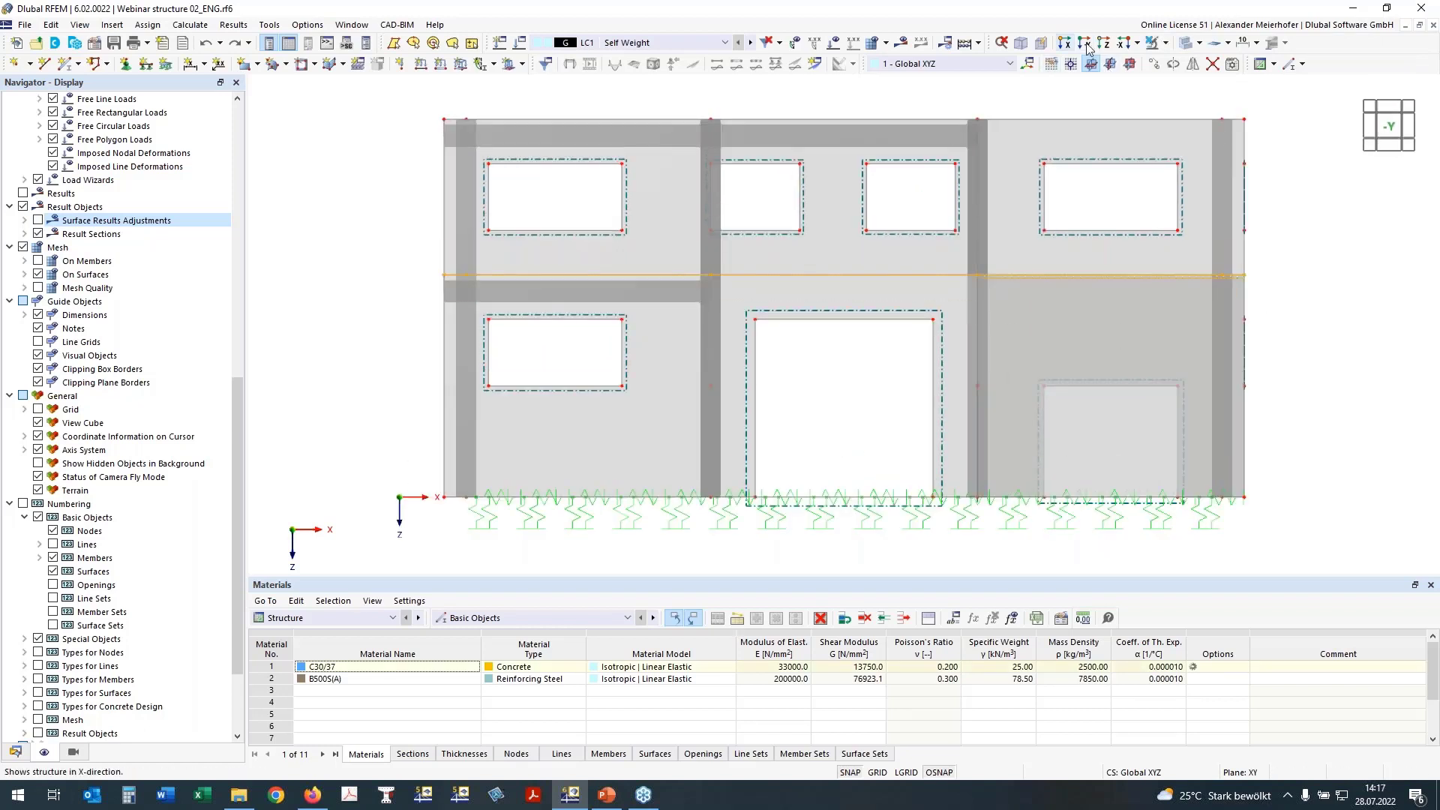
click(1166, 43)
click(1170, 63)
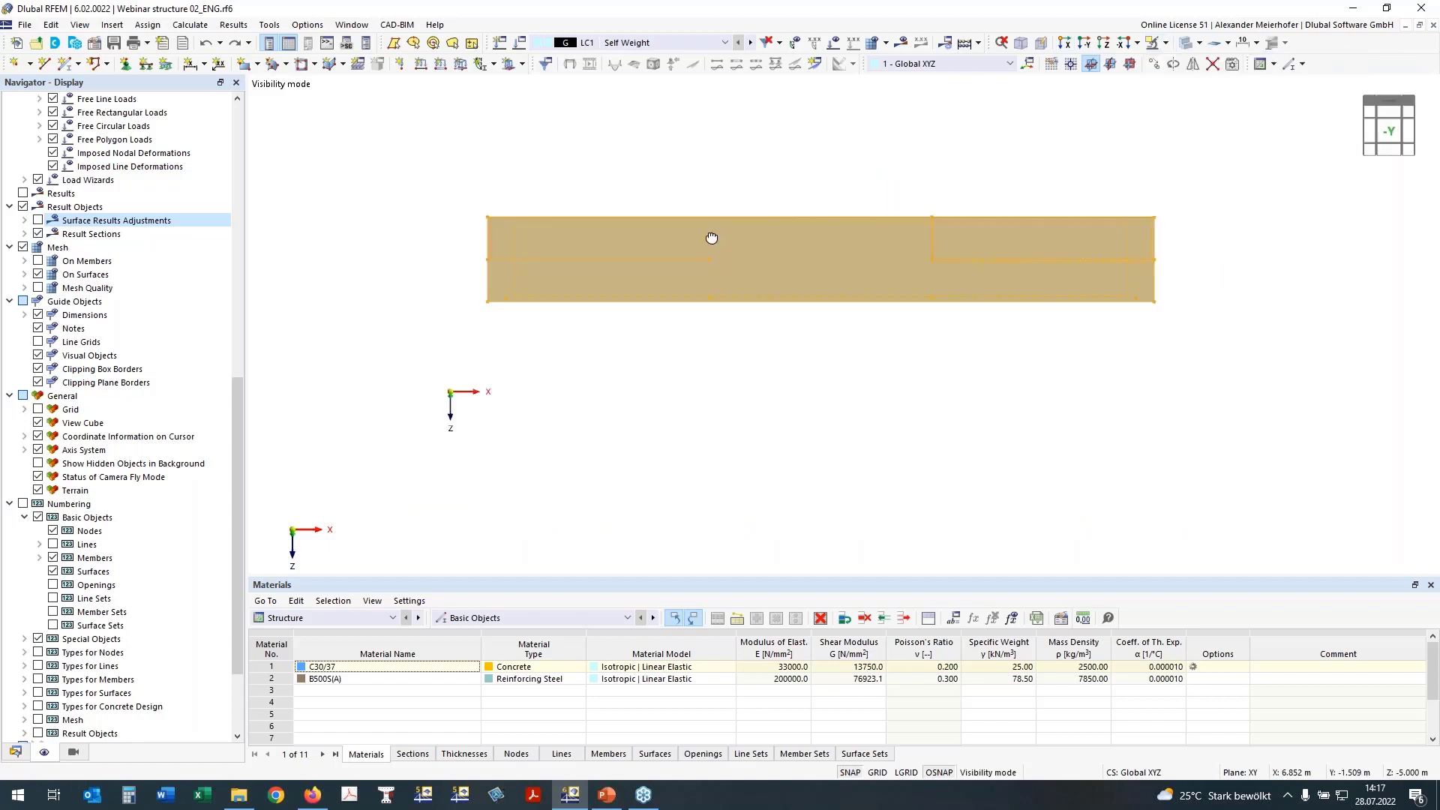
ctrl+middle_drag(712, 238, 475, 456)
Define a new single beam member with section 2 - R_M1 450/500 in C30/37
click(66, 64)
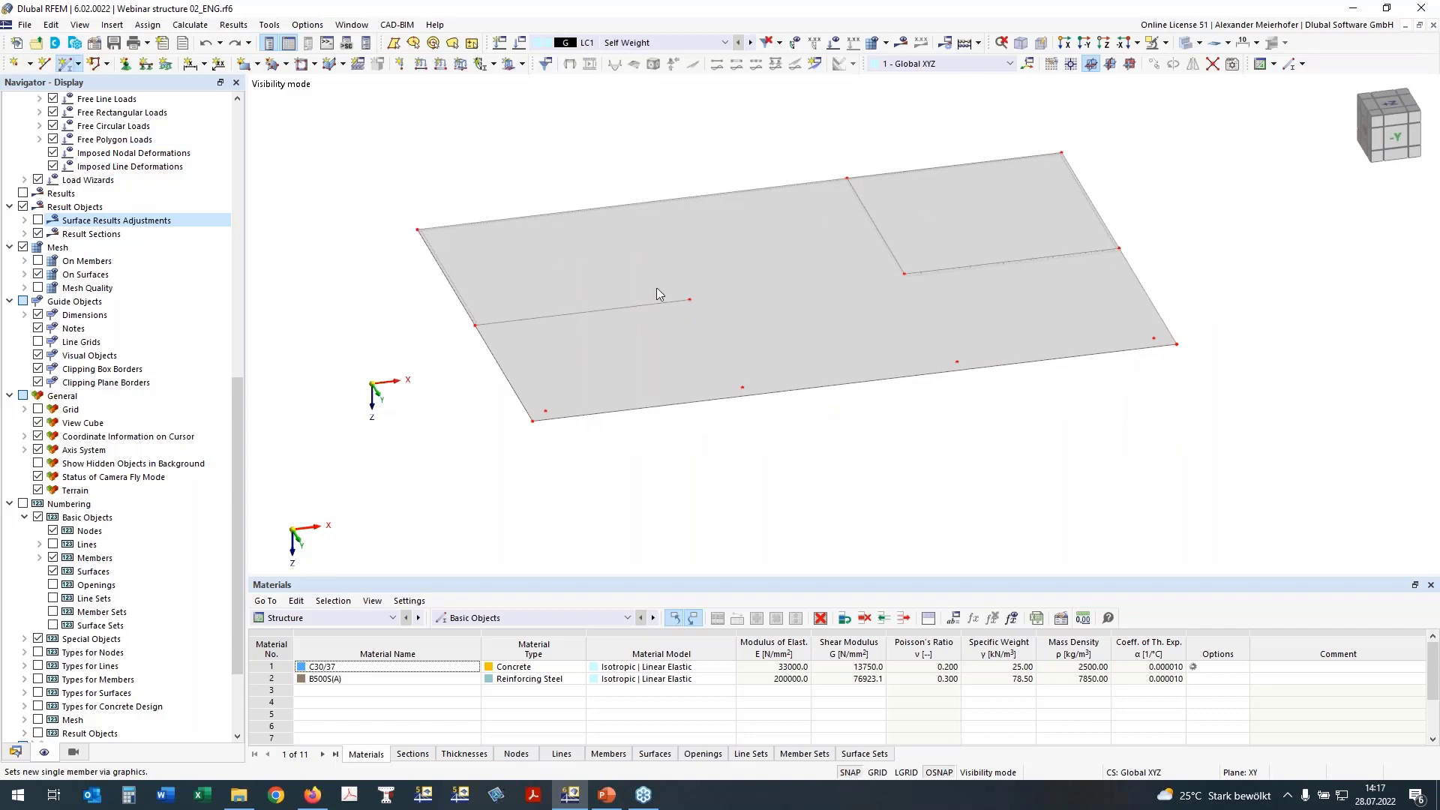
click(687, 303)
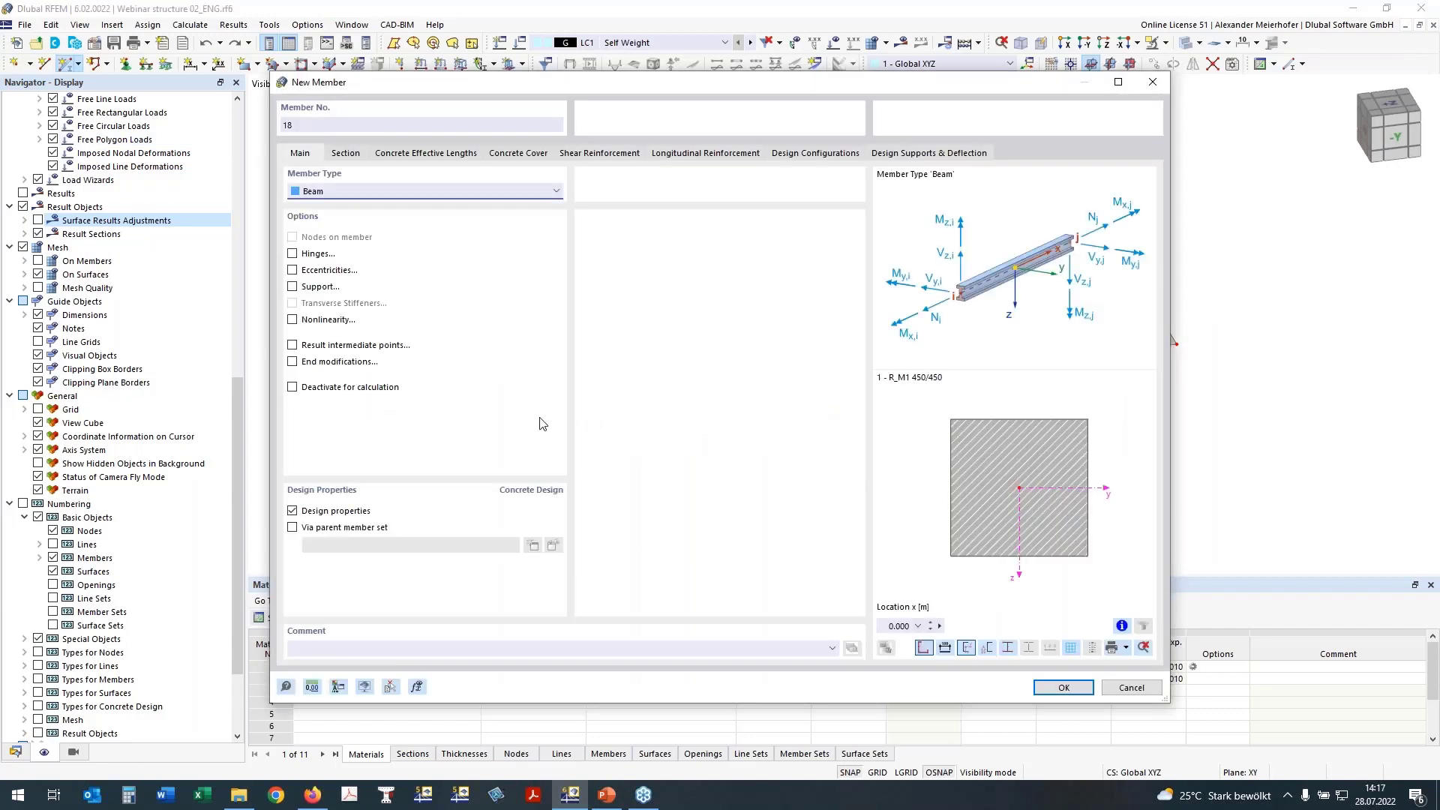
click(338, 153)
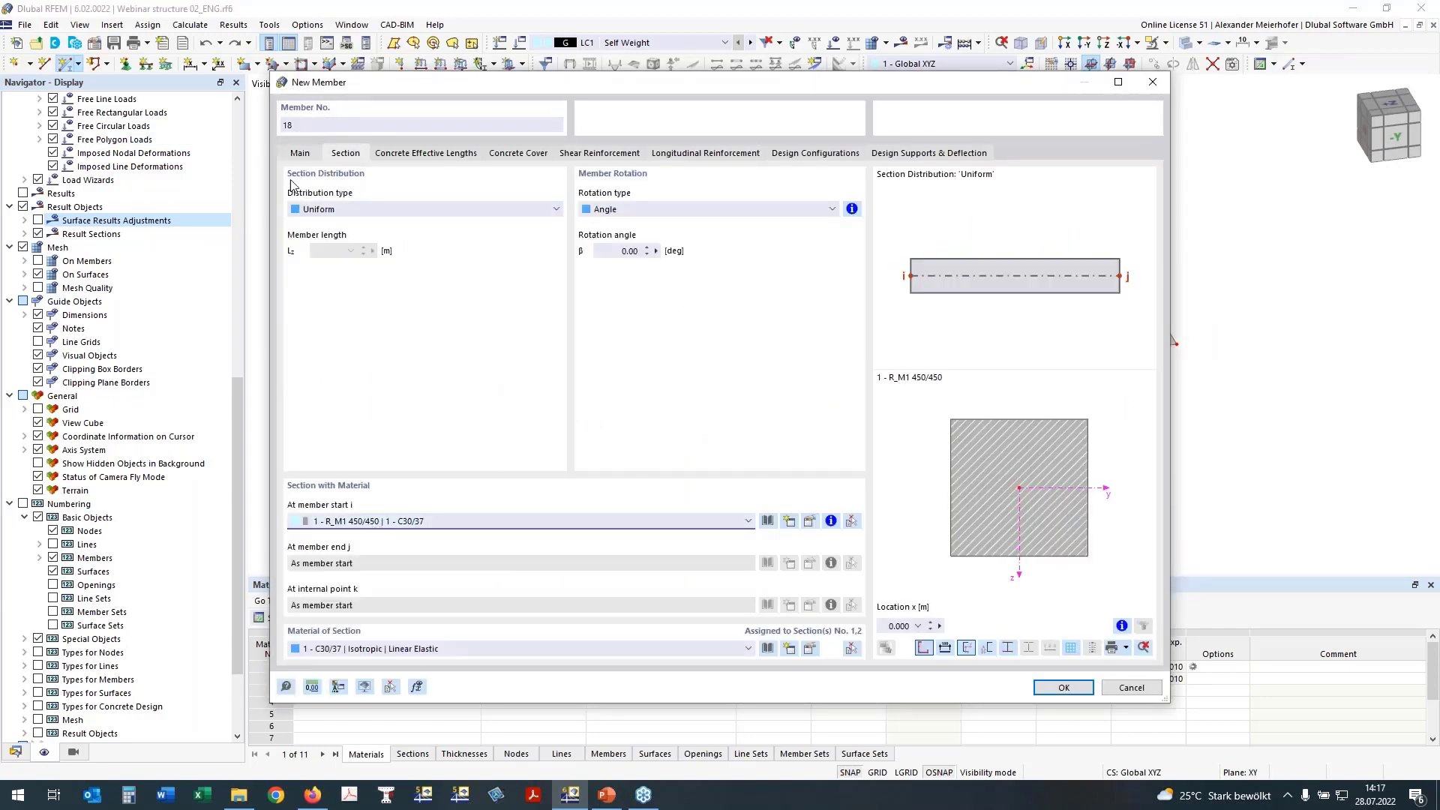
click(747, 523)
click(697, 552)
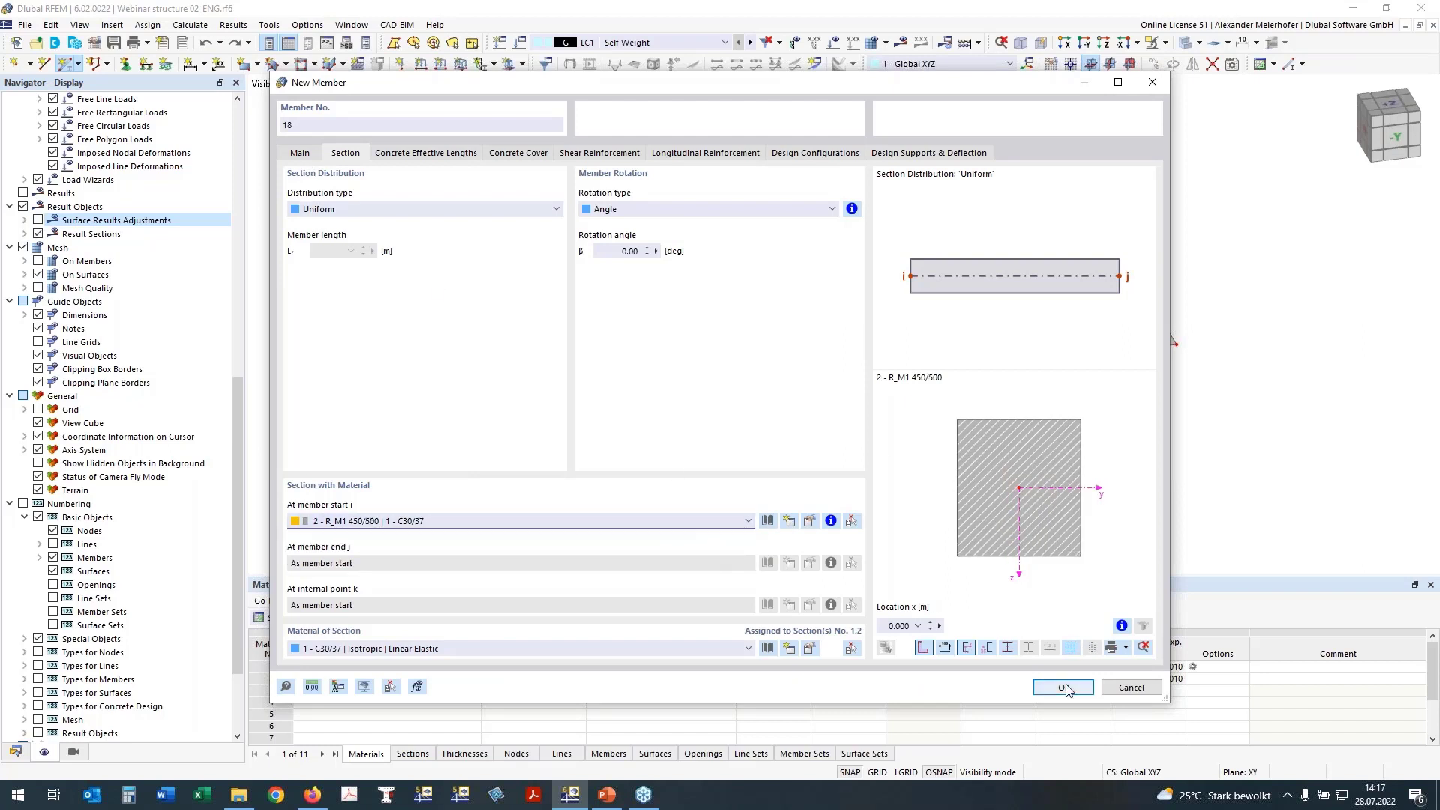
key(Return)
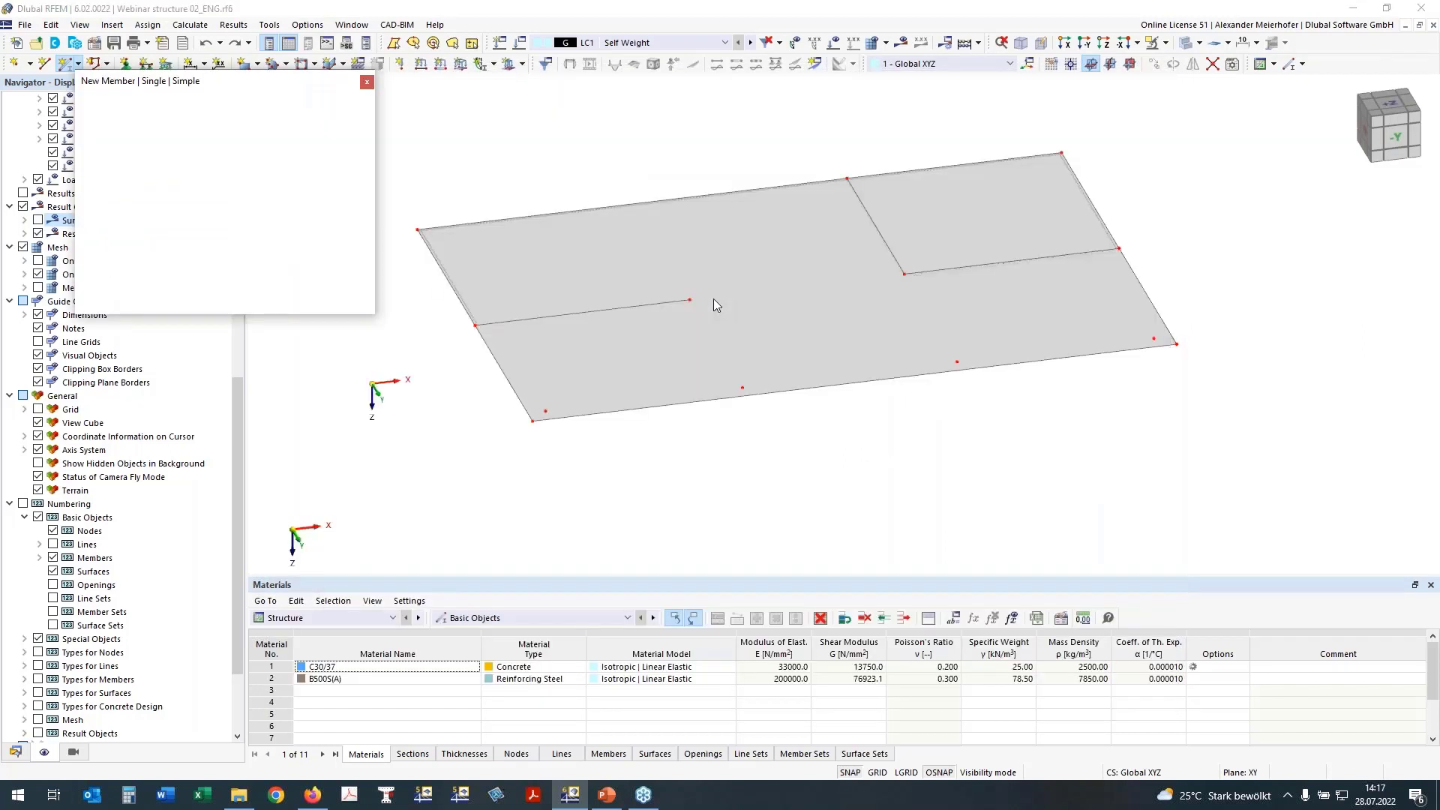
Place the beam on the intermediate slab from the free end of the existing rib line to the inner wall corner
click(689, 299)
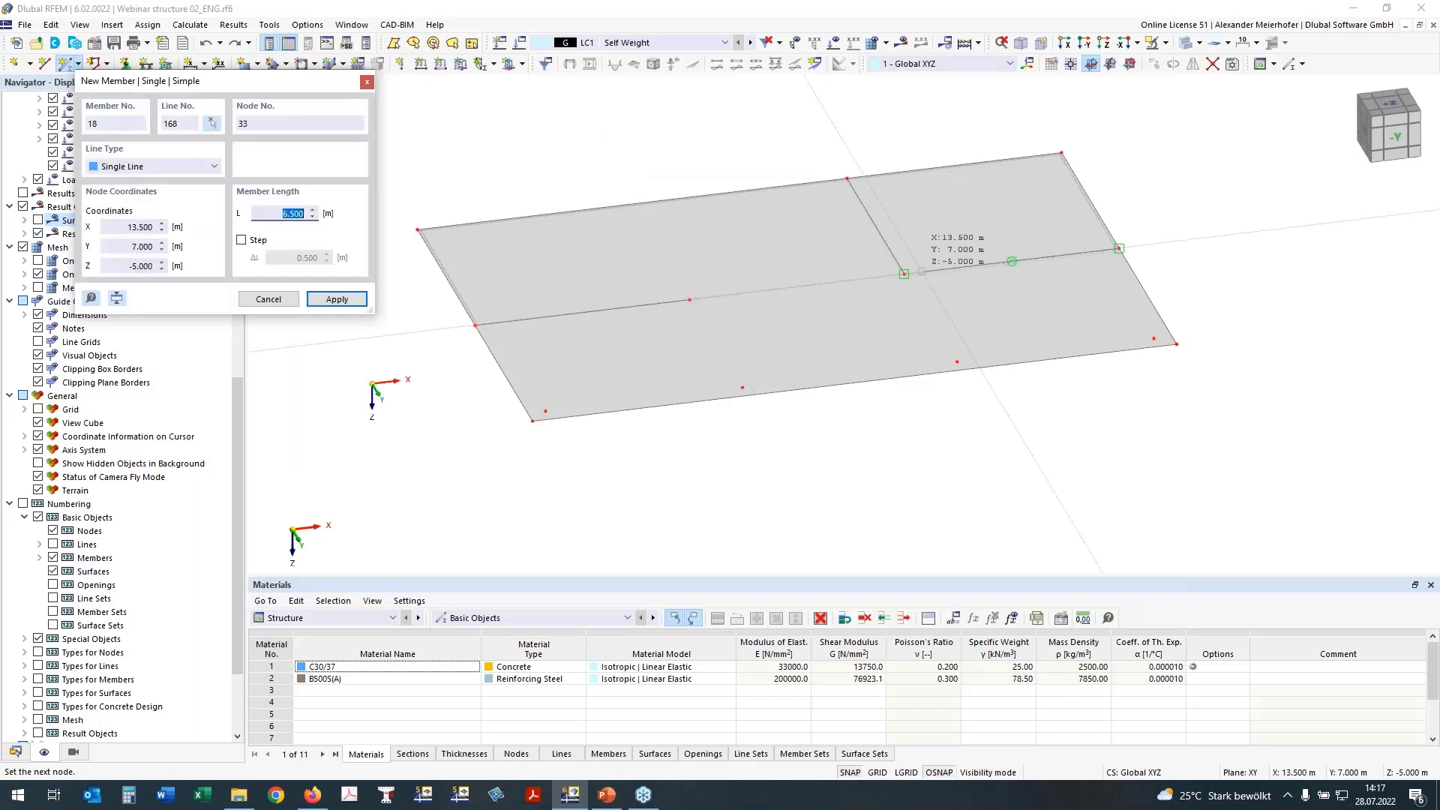
click(903, 273)
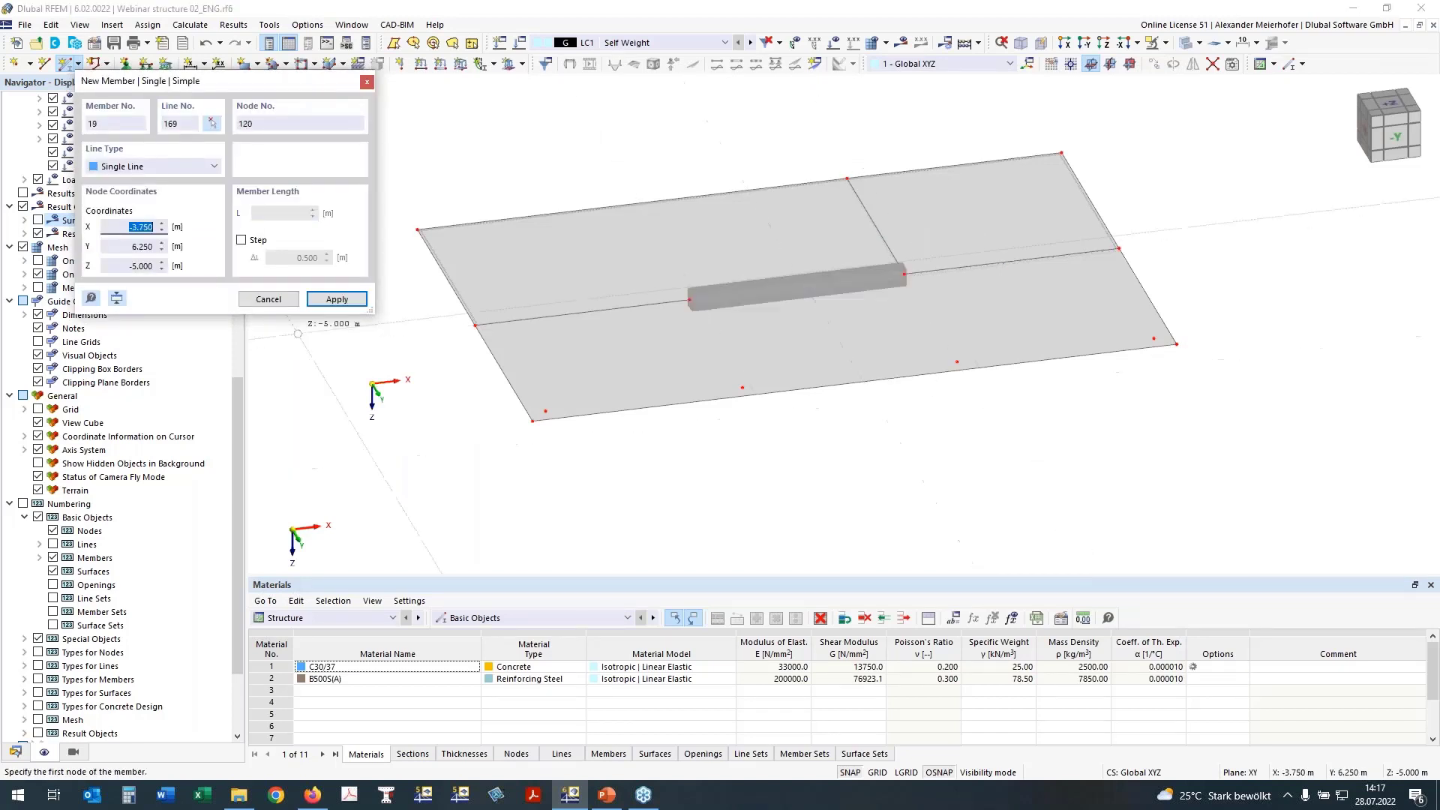
key(Escape)
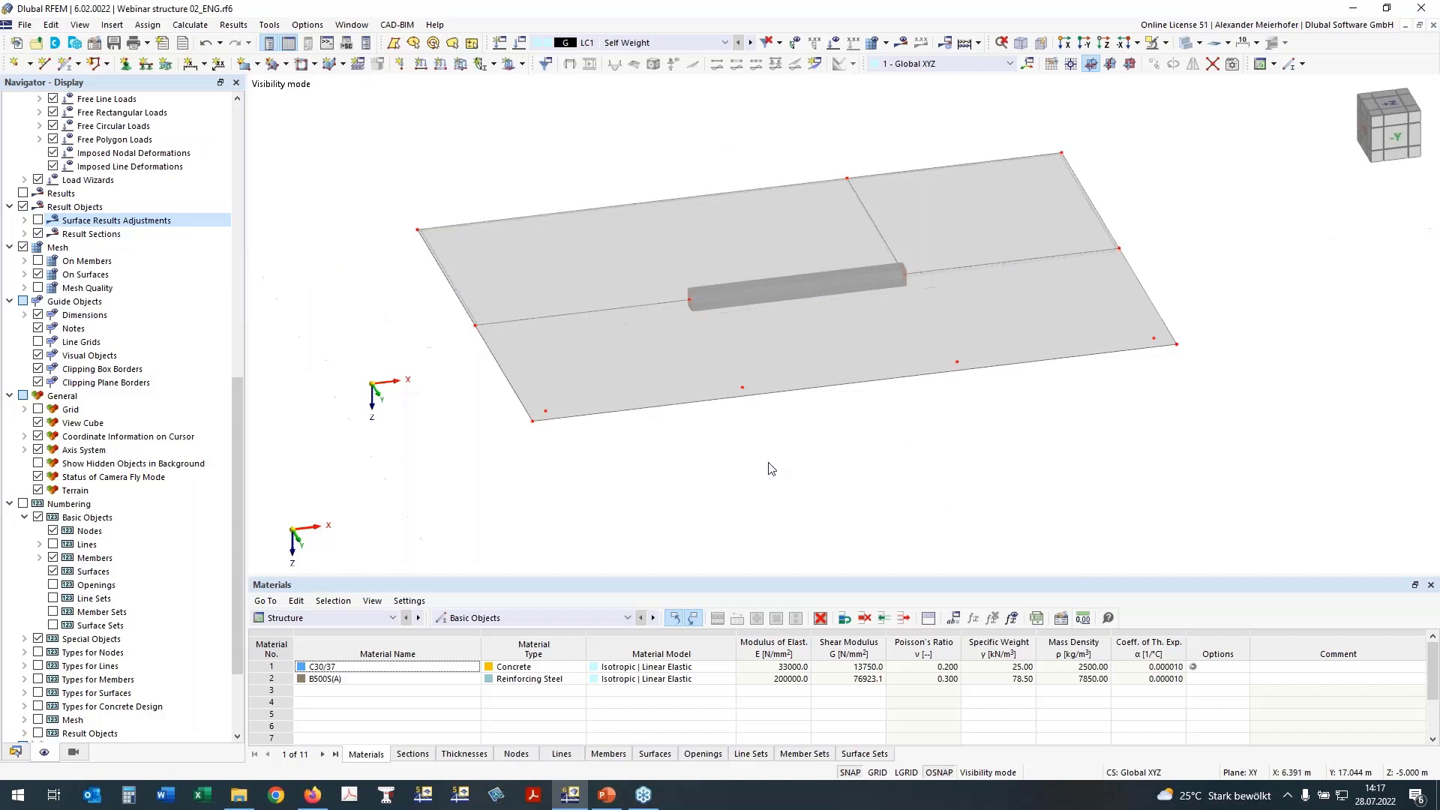
Cancel visibility mode and show the complete building in an oblique view
click(1153, 45)
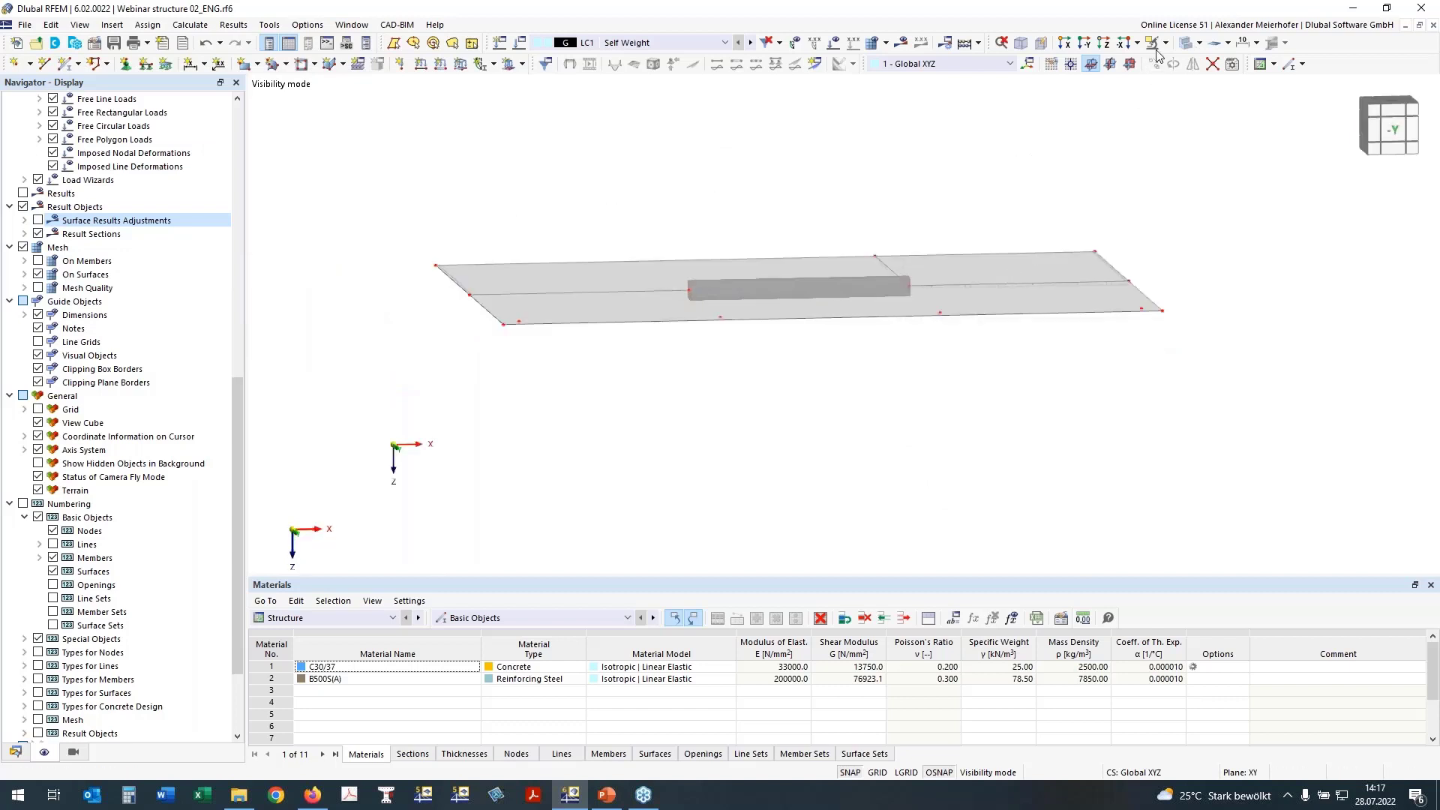
click(1164, 43)
click(1177, 152)
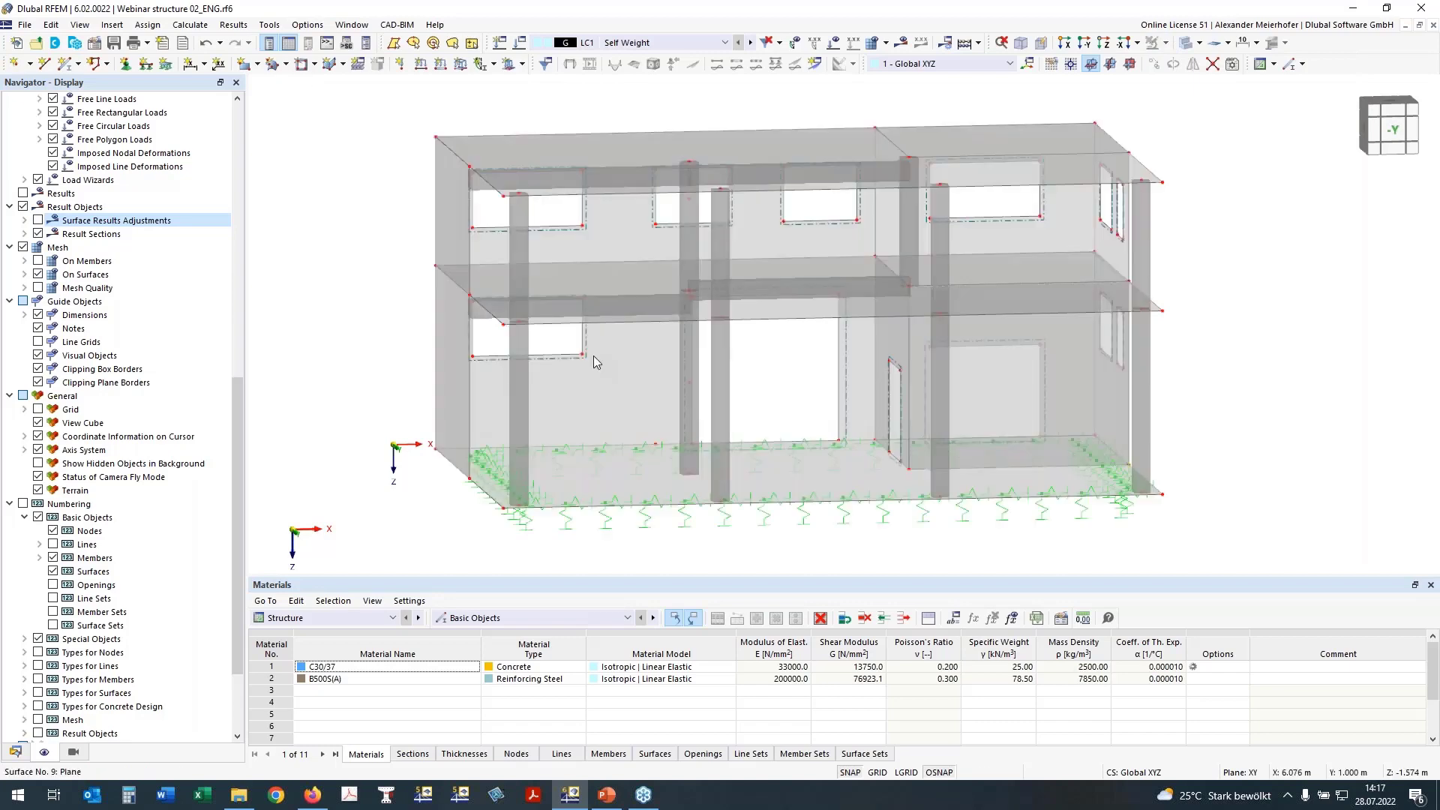
ctrl+middle_drag(449, 342, 510, 334)
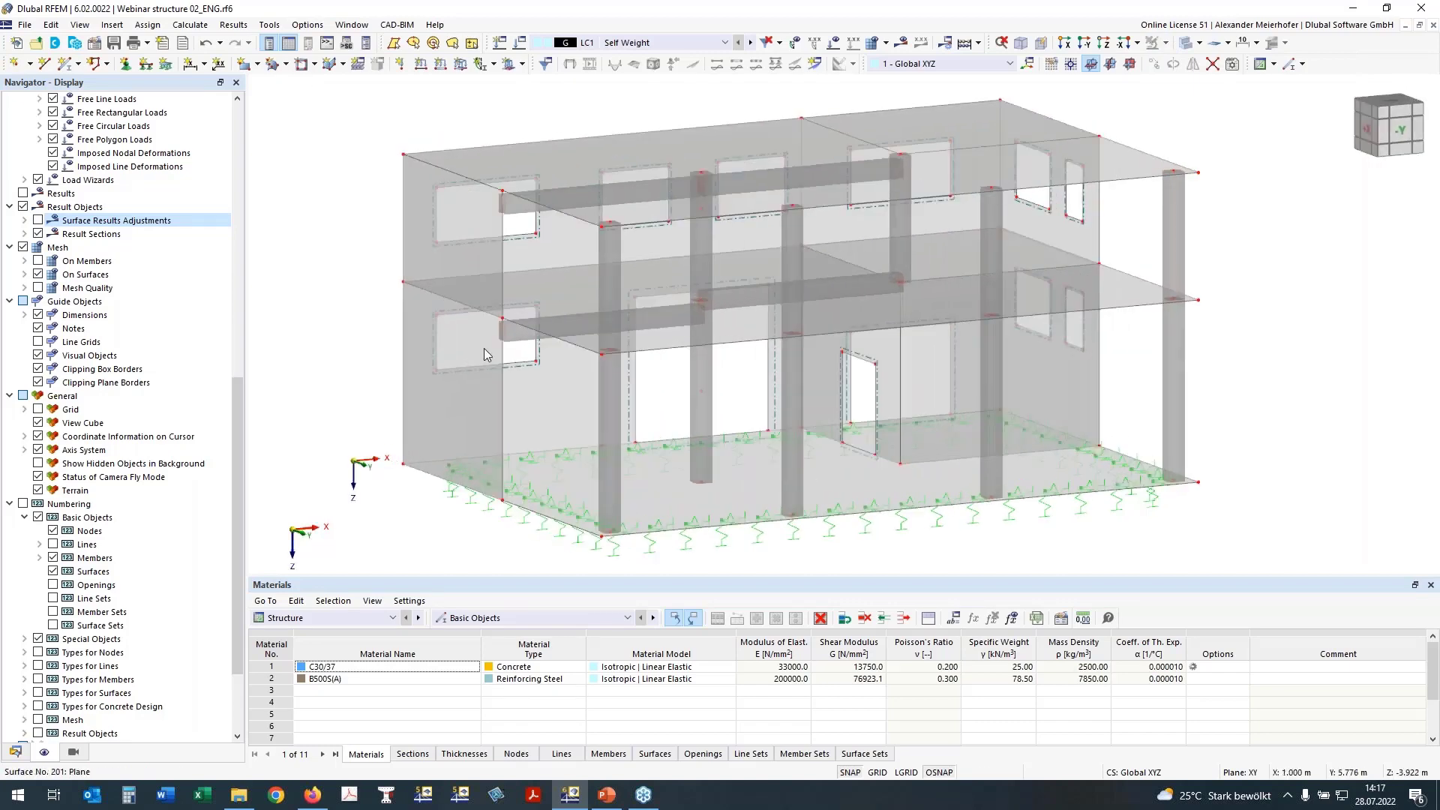
Open the lower-storey rib for editing and end its first flange segment at 15 %, viewing the rib from above
double_click(521, 329)
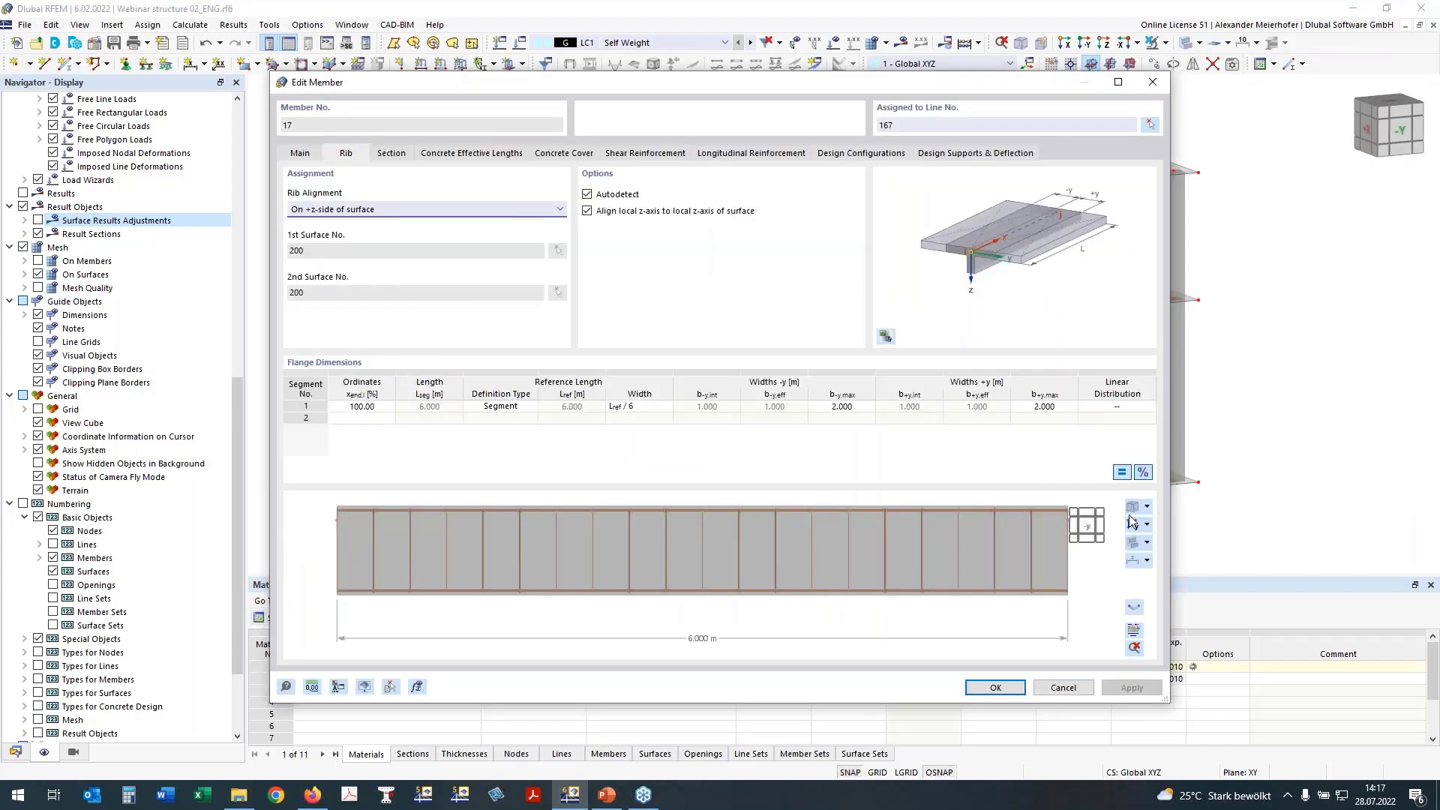
click(1133, 525)
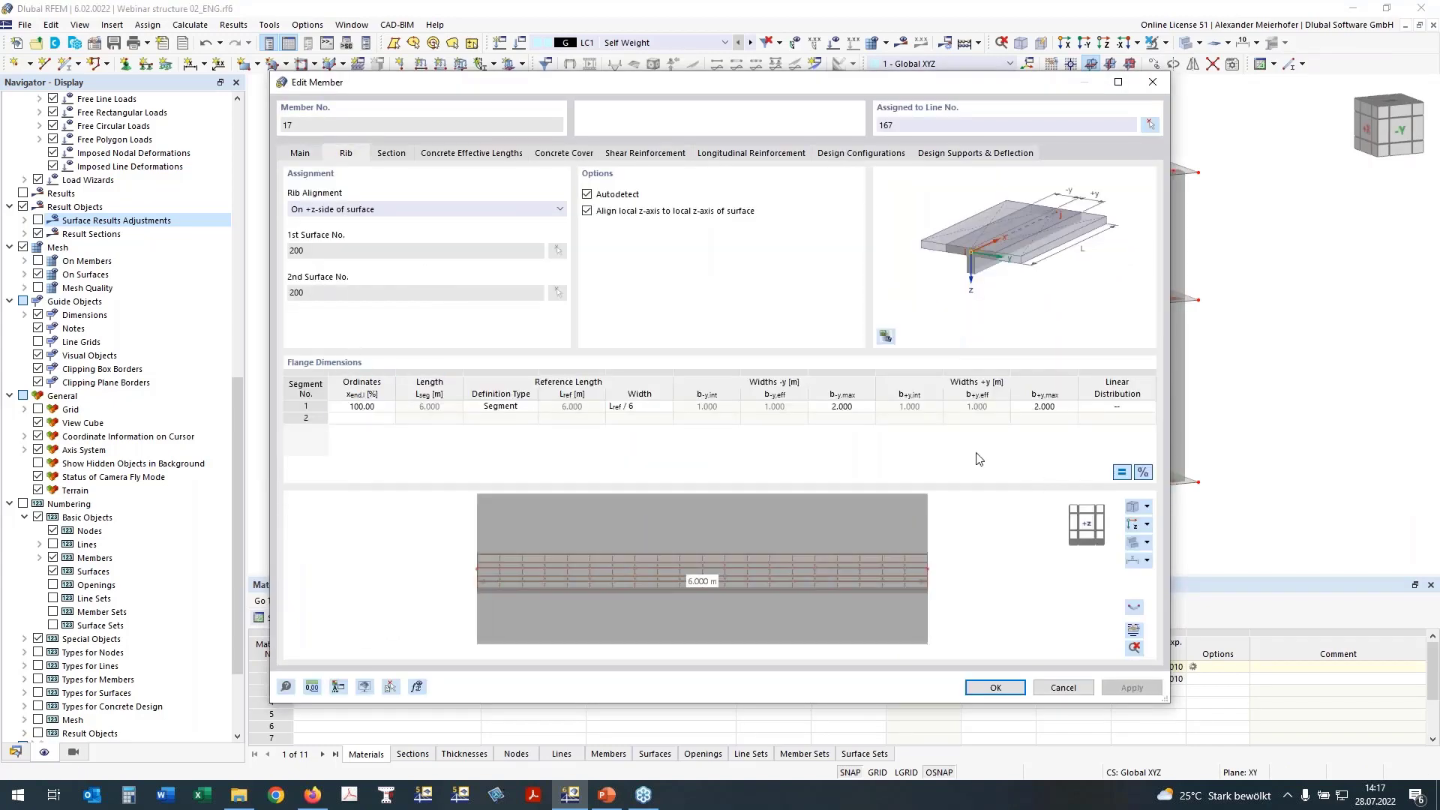
click(378, 407)
text(15)
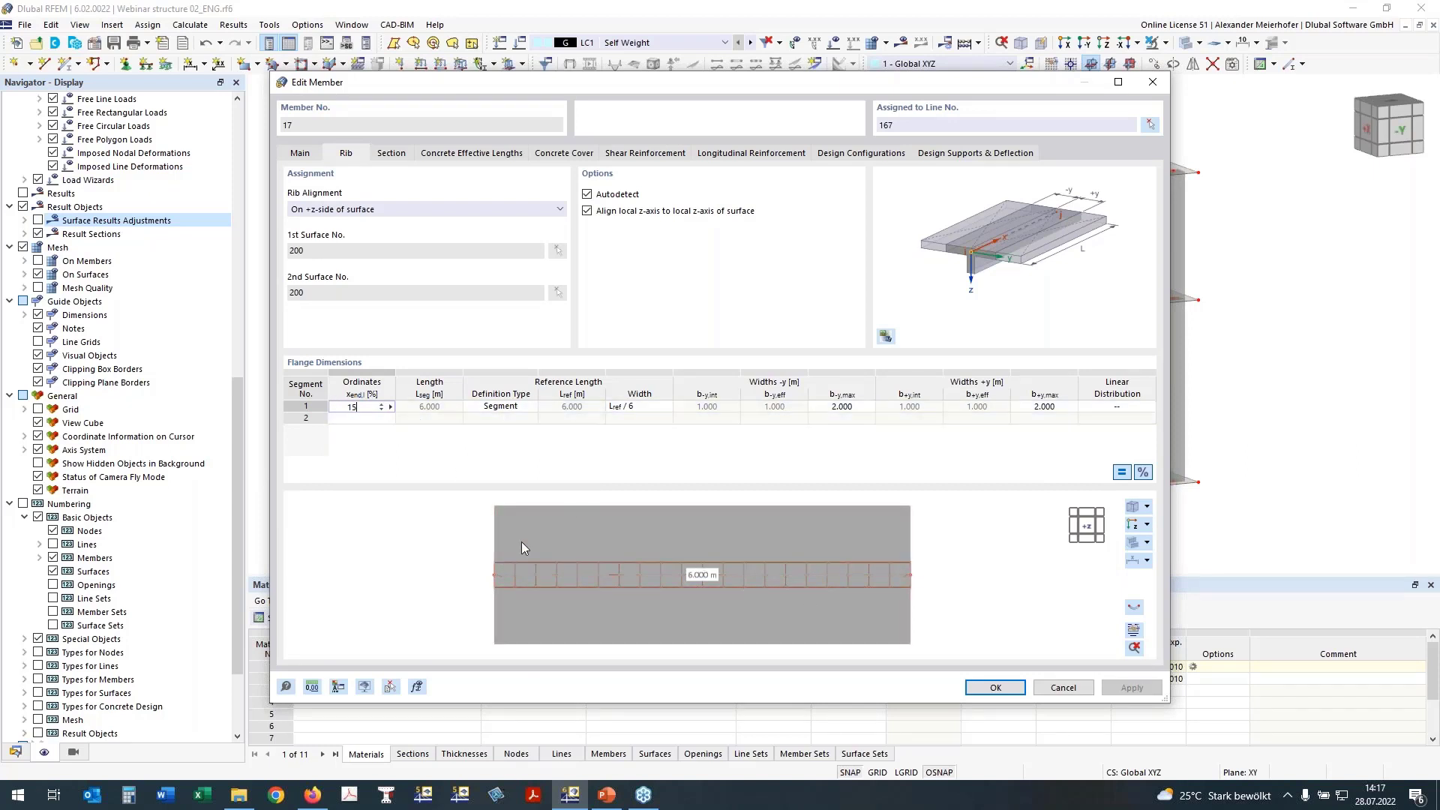
click(514, 411)
Set the width definition of both flange segments of the rib to EC2
click(638, 406)
click(637, 406)
click(618, 453)
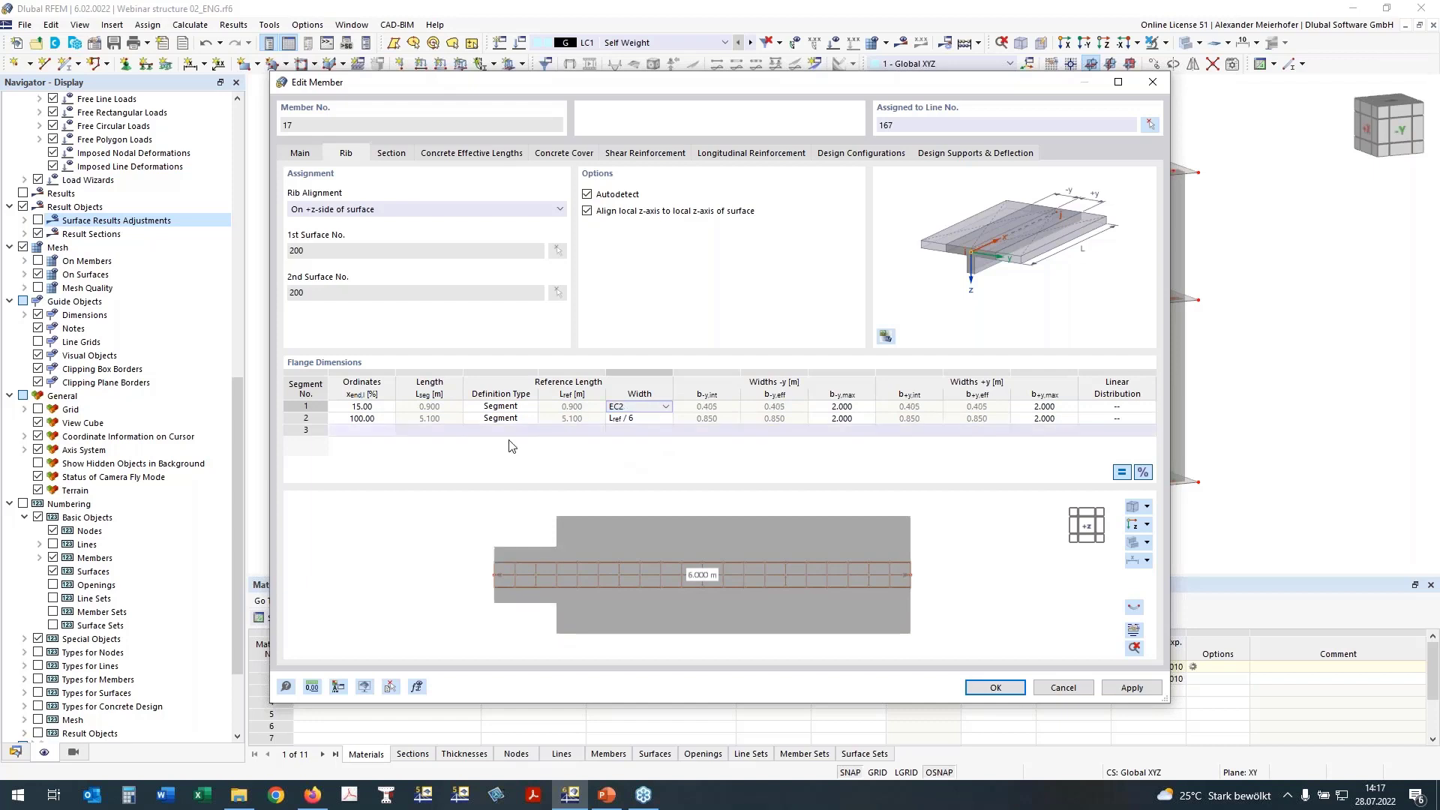
click(636, 419)
click(630, 419)
End the rib's second flange segment at 85 % and add a third segment ending at 100 %
click(386, 423)
click(368, 419)
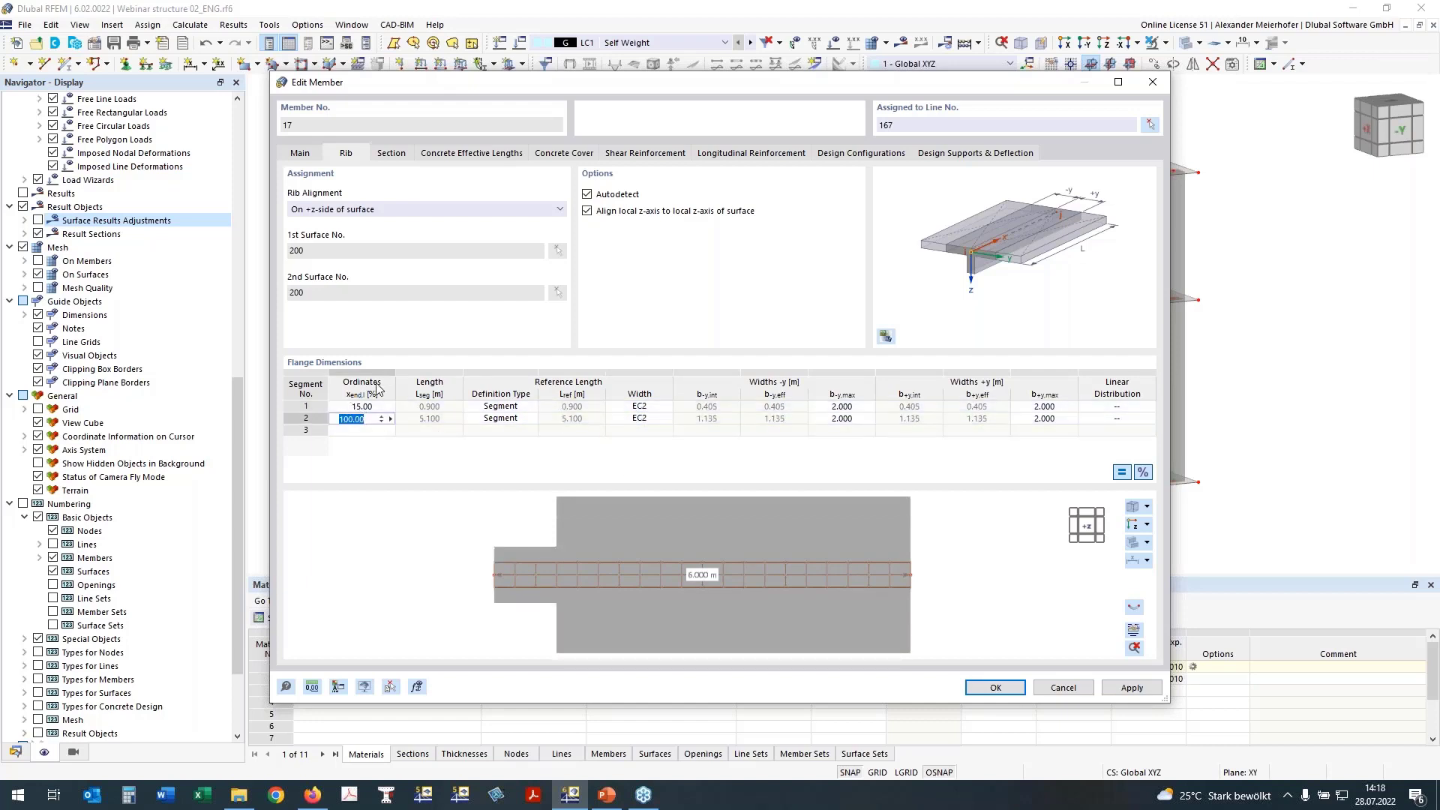
text(85)
click(357, 430)
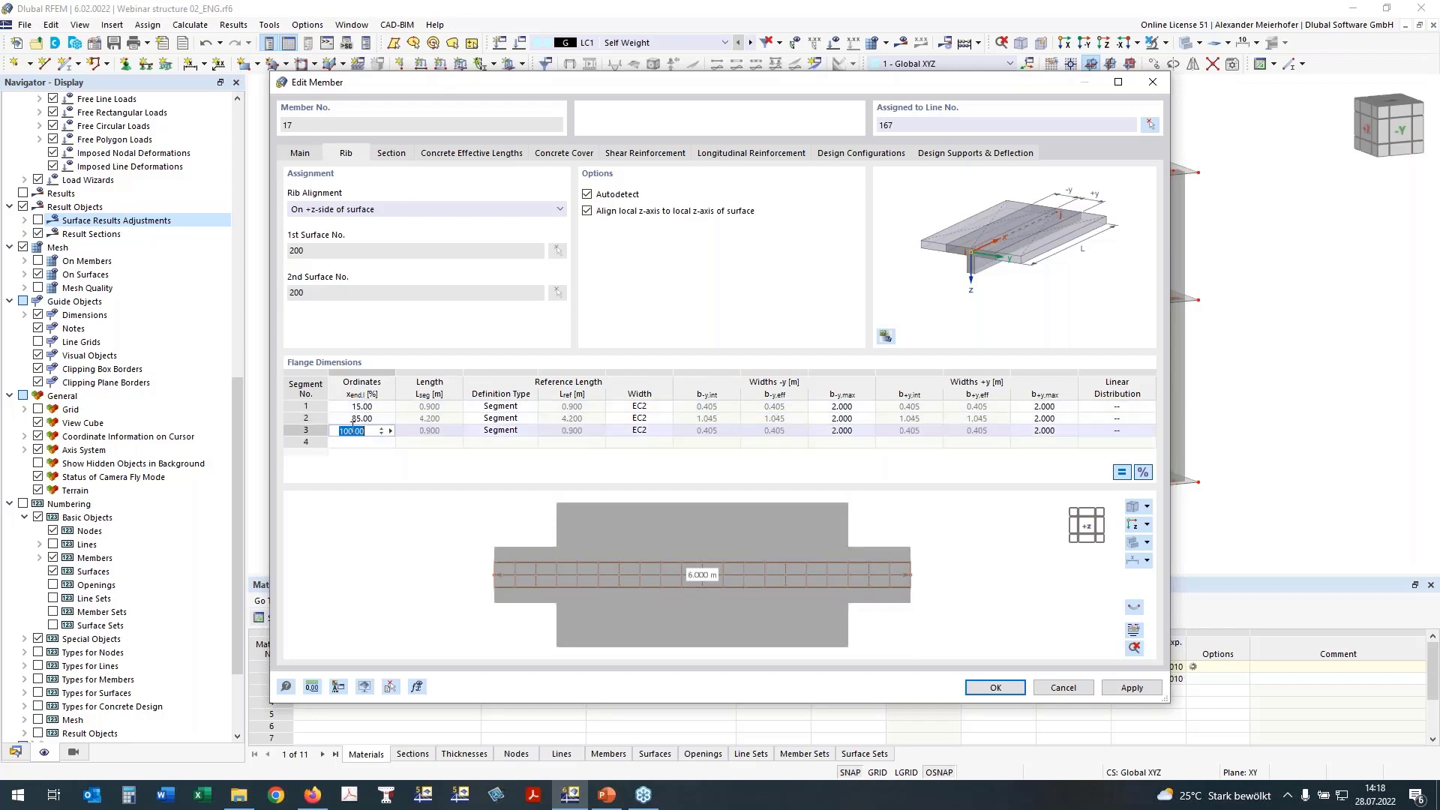
text(100)
key(Up)
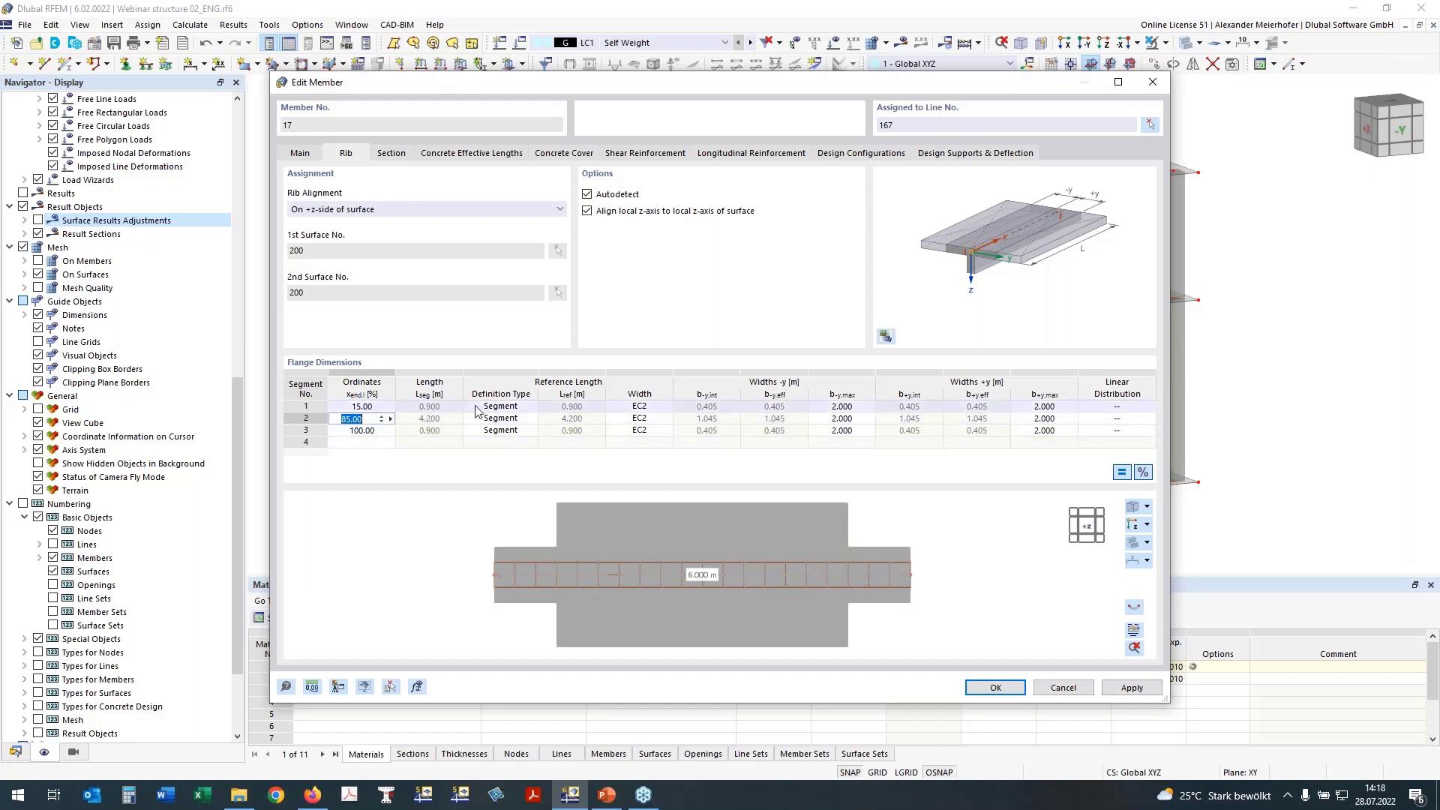
Give the third flange segment a user-defined reference length of 1.8 m, keeping its EC2 width
click(500, 434)
click(900, 570)
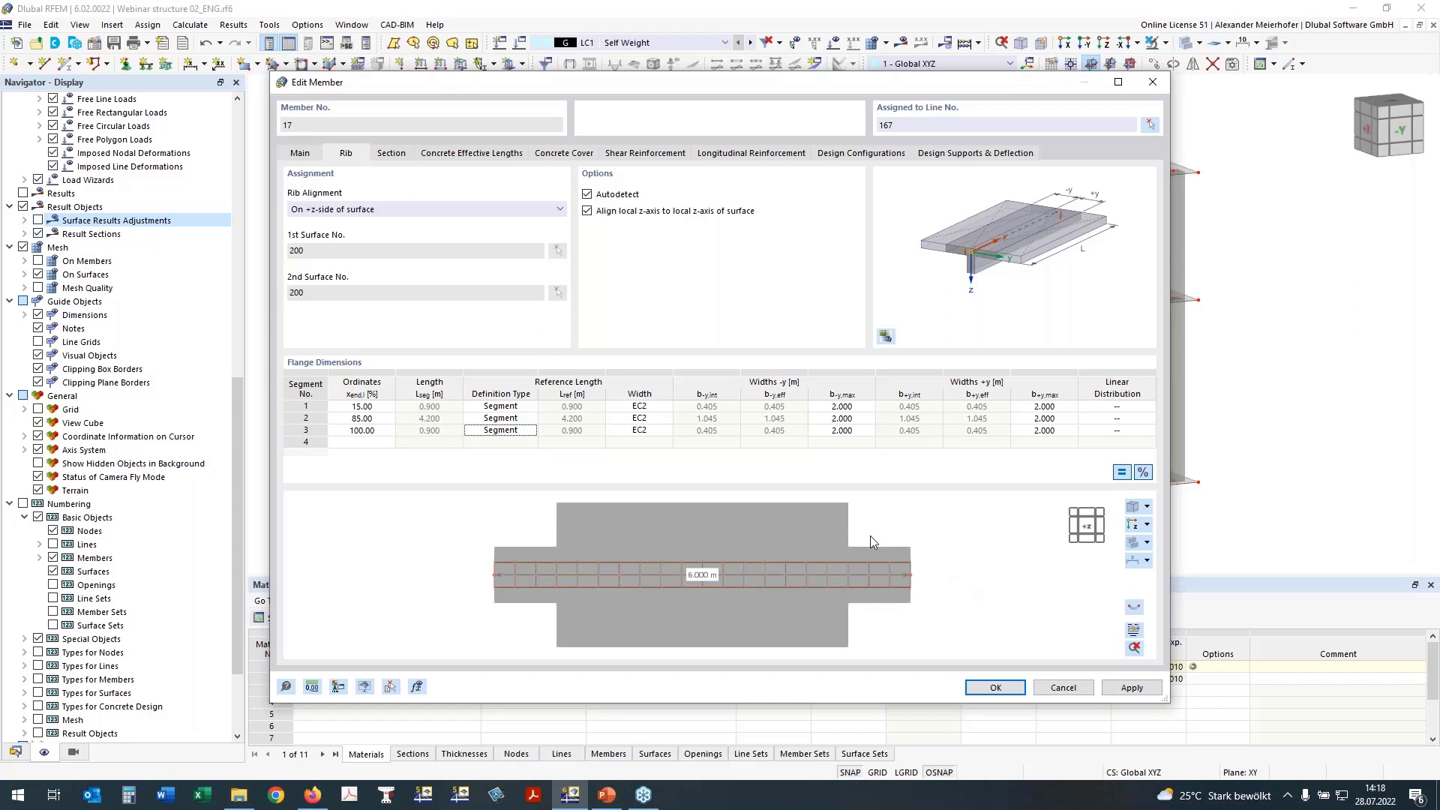
click(501, 430)
click(510, 464)
click(576, 433)
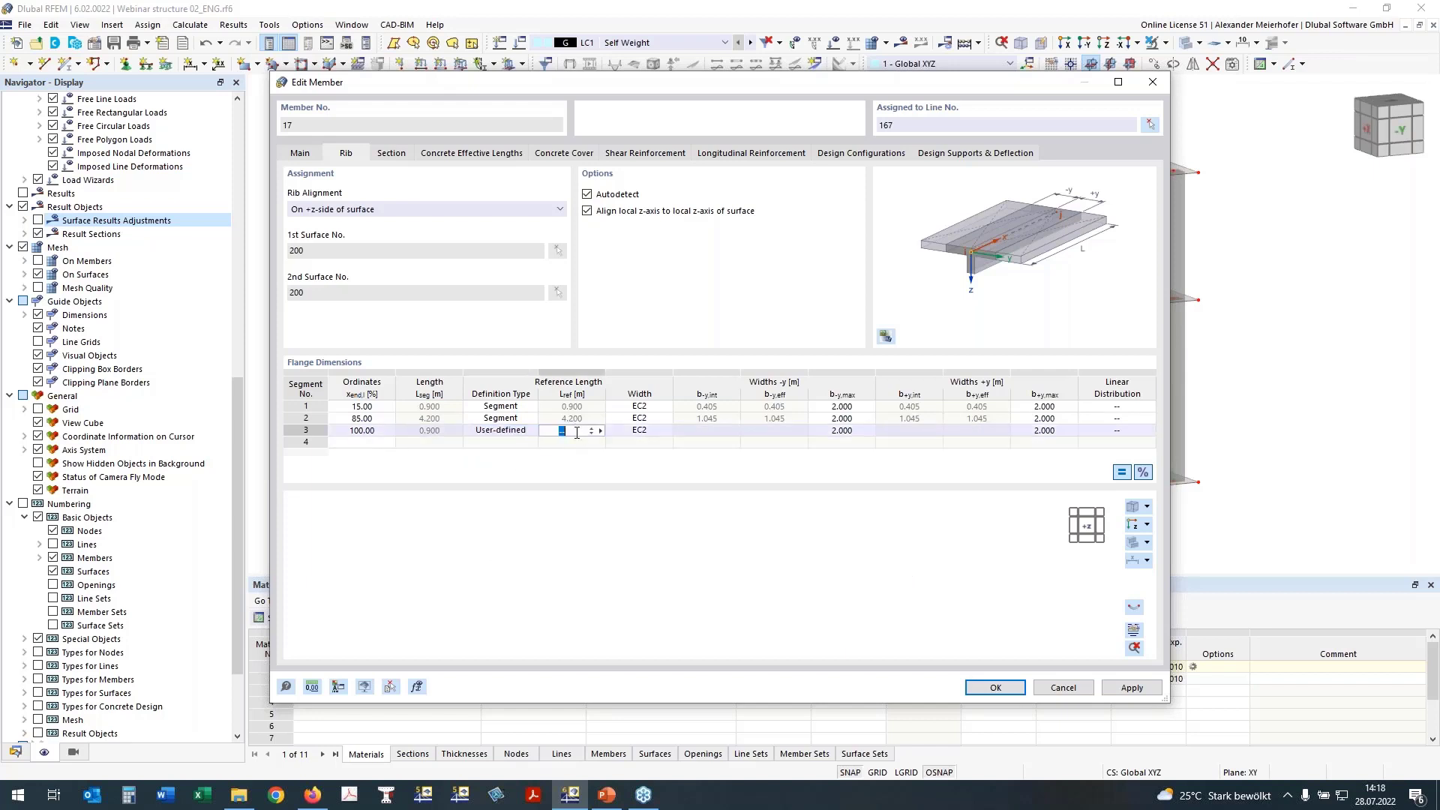
text(1,8)
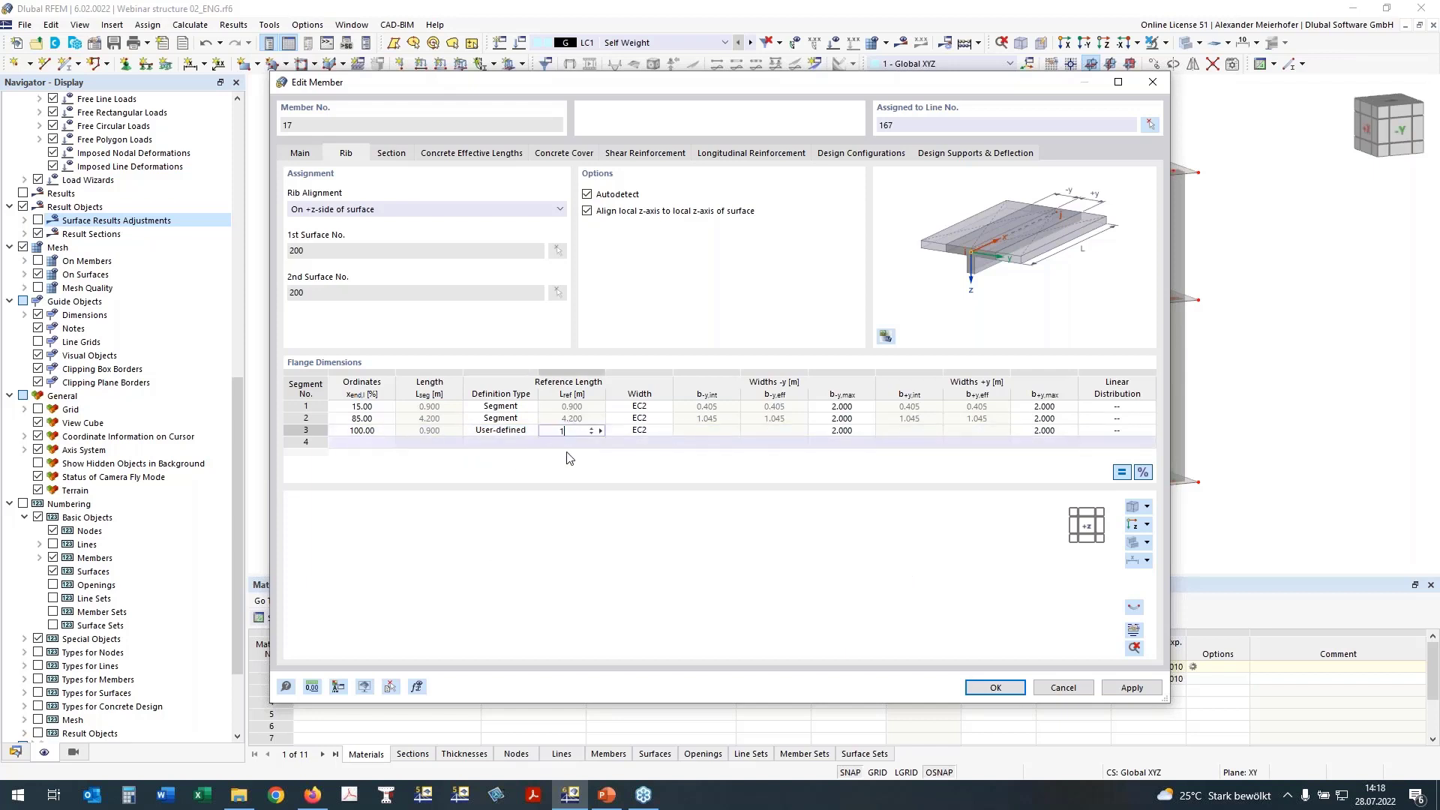
click(638, 431)
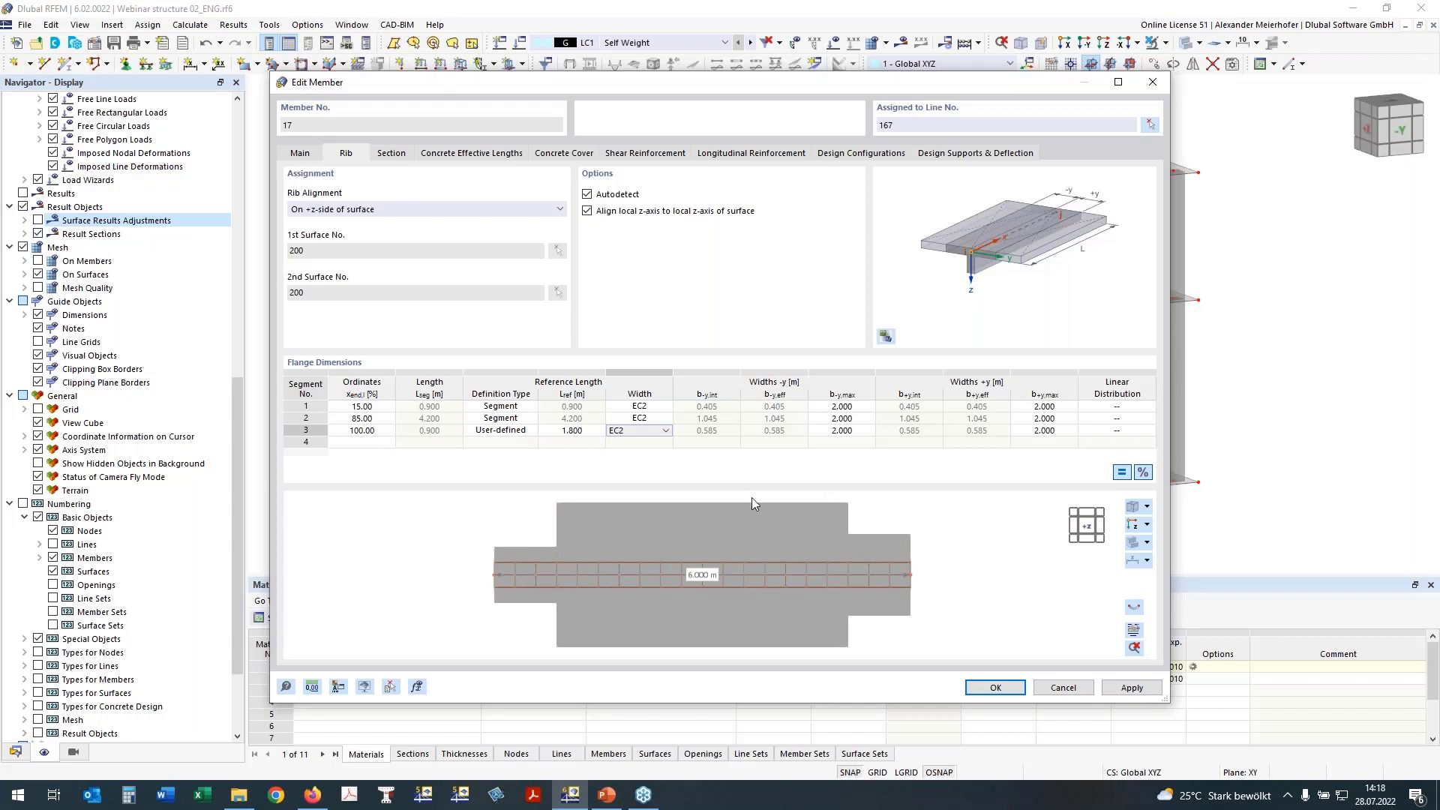
Set the flange's linear distribution to From Start in the first segment and To End in the third, and apply the rib changes
click(1117, 406)
click(1132, 406)
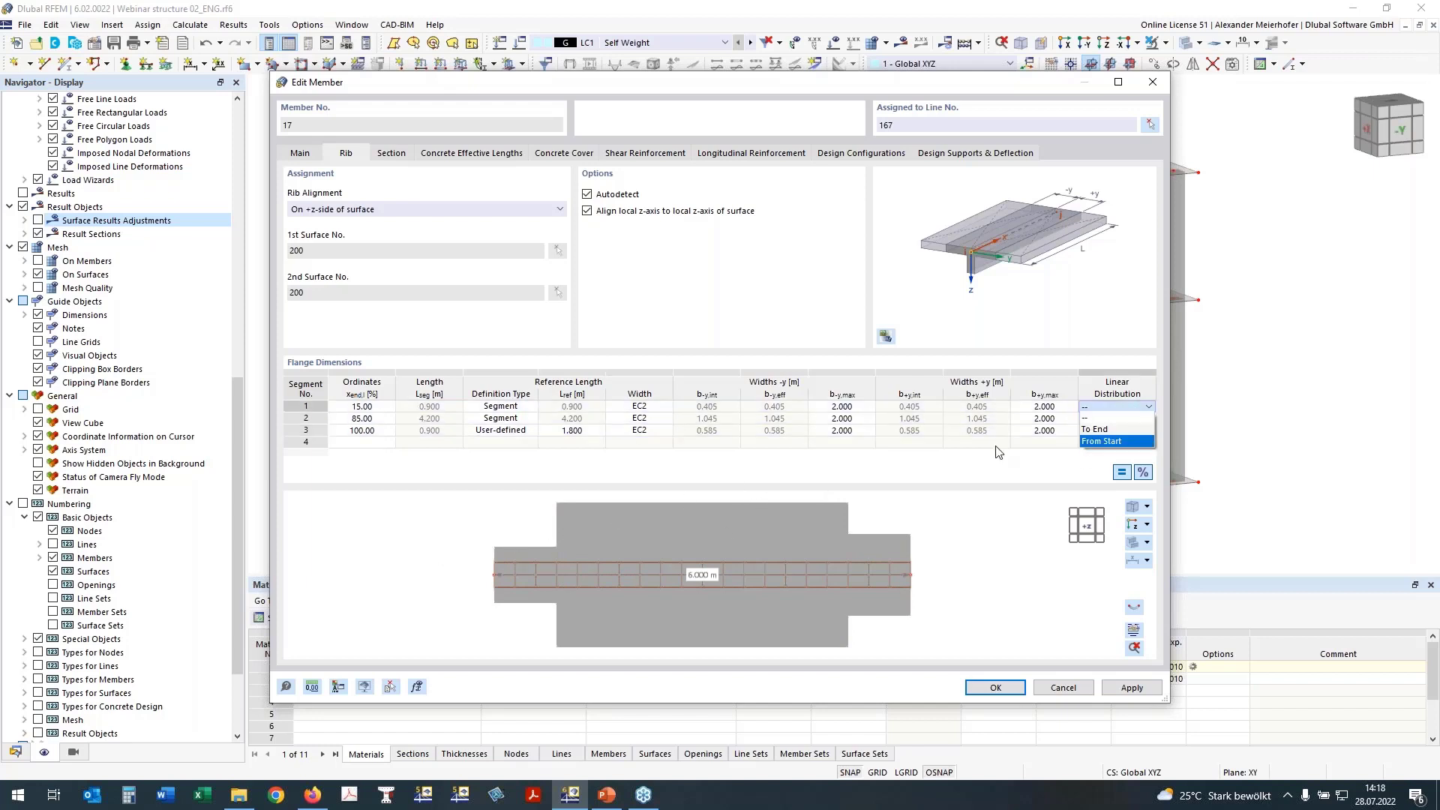
click(1122, 436)
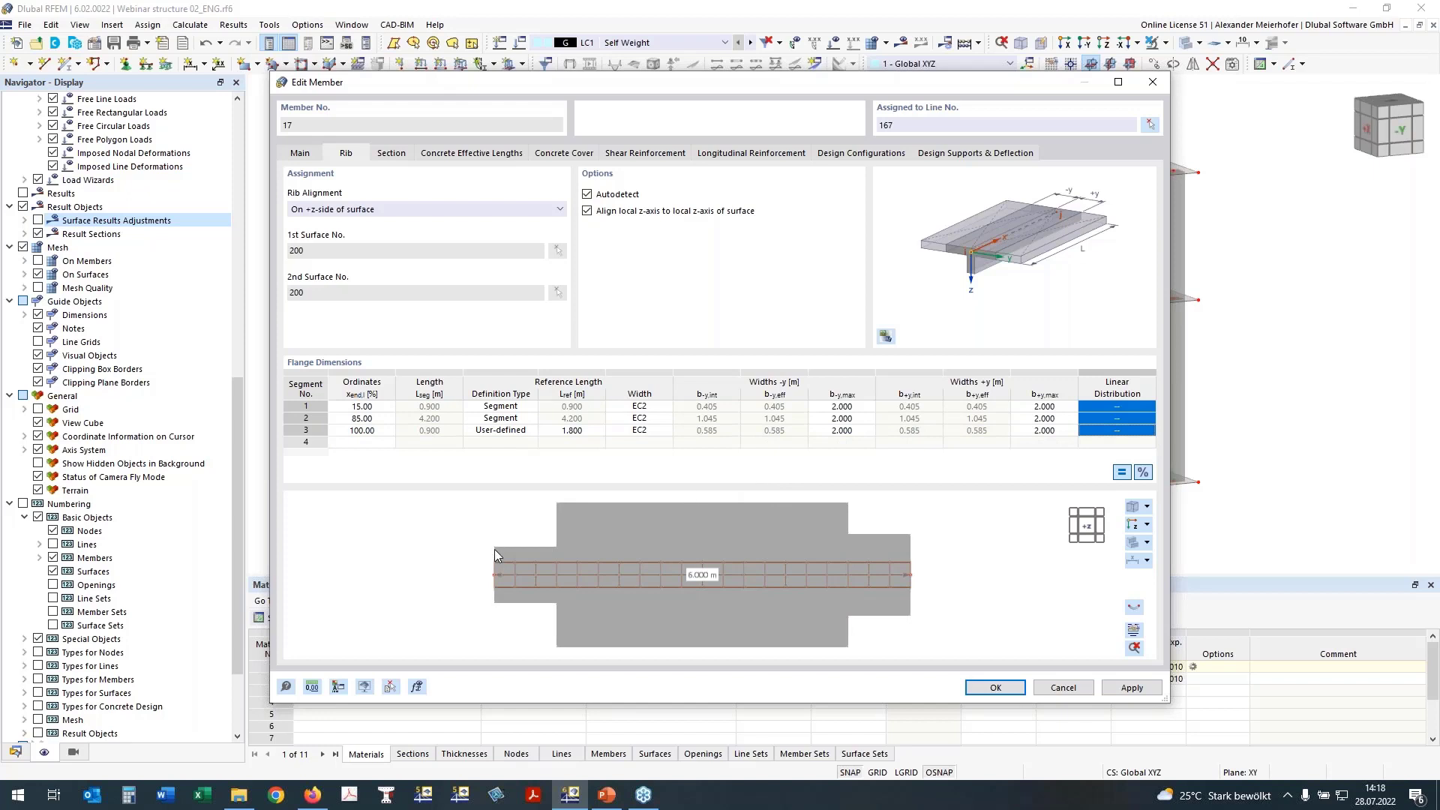
click(1132, 406)
click(1135, 411)
click(1114, 437)
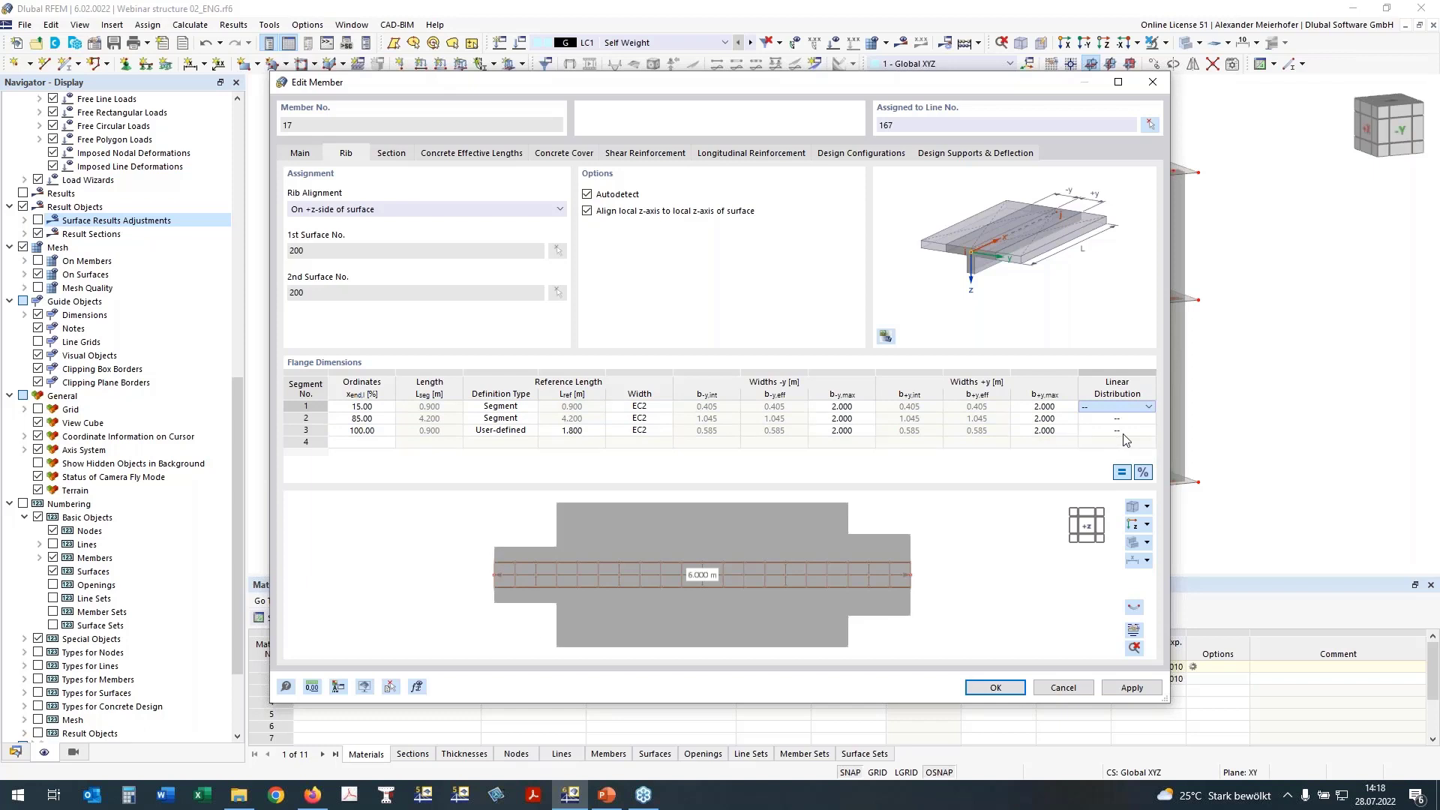
click(1124, 431)
click(1134, 432)
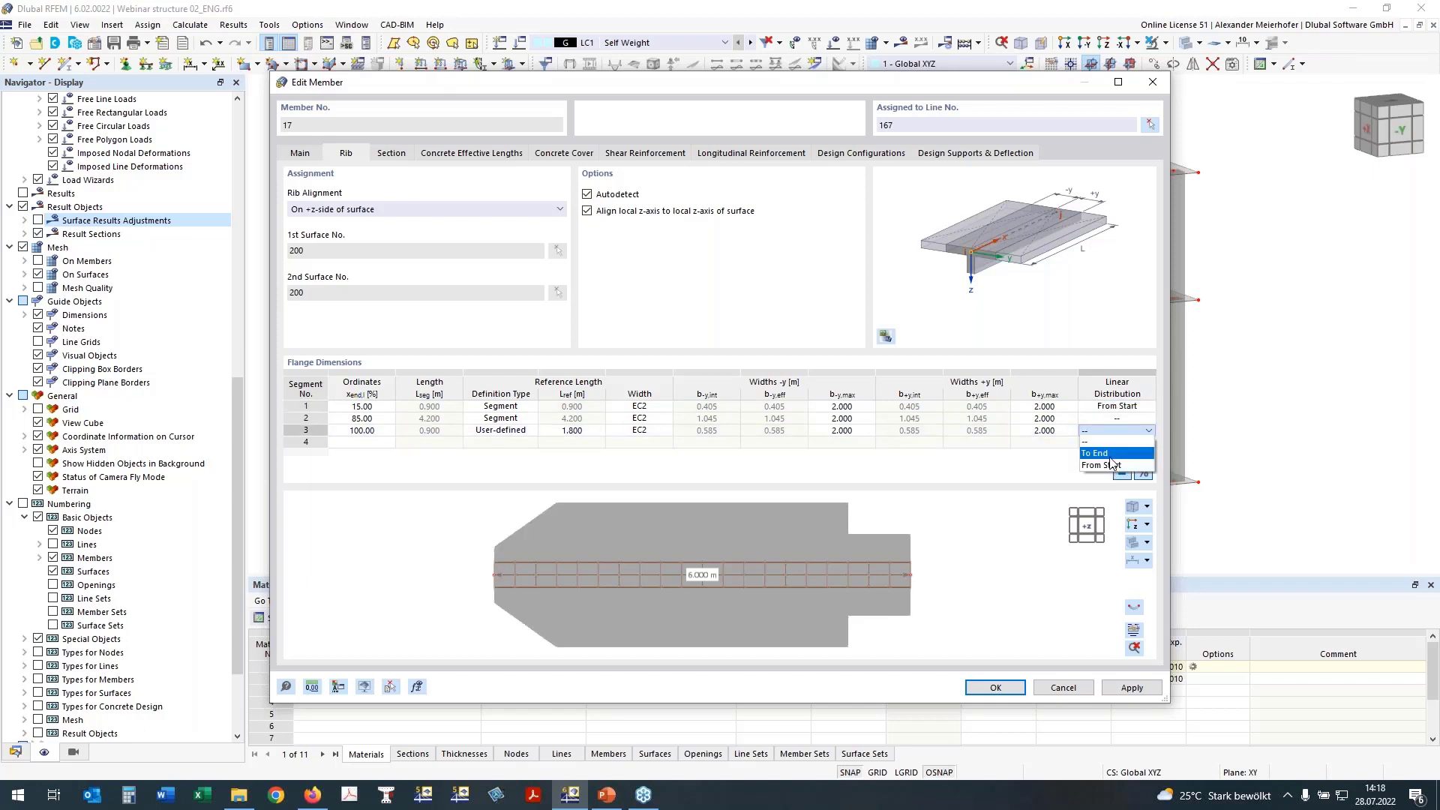
click(1111, 455)
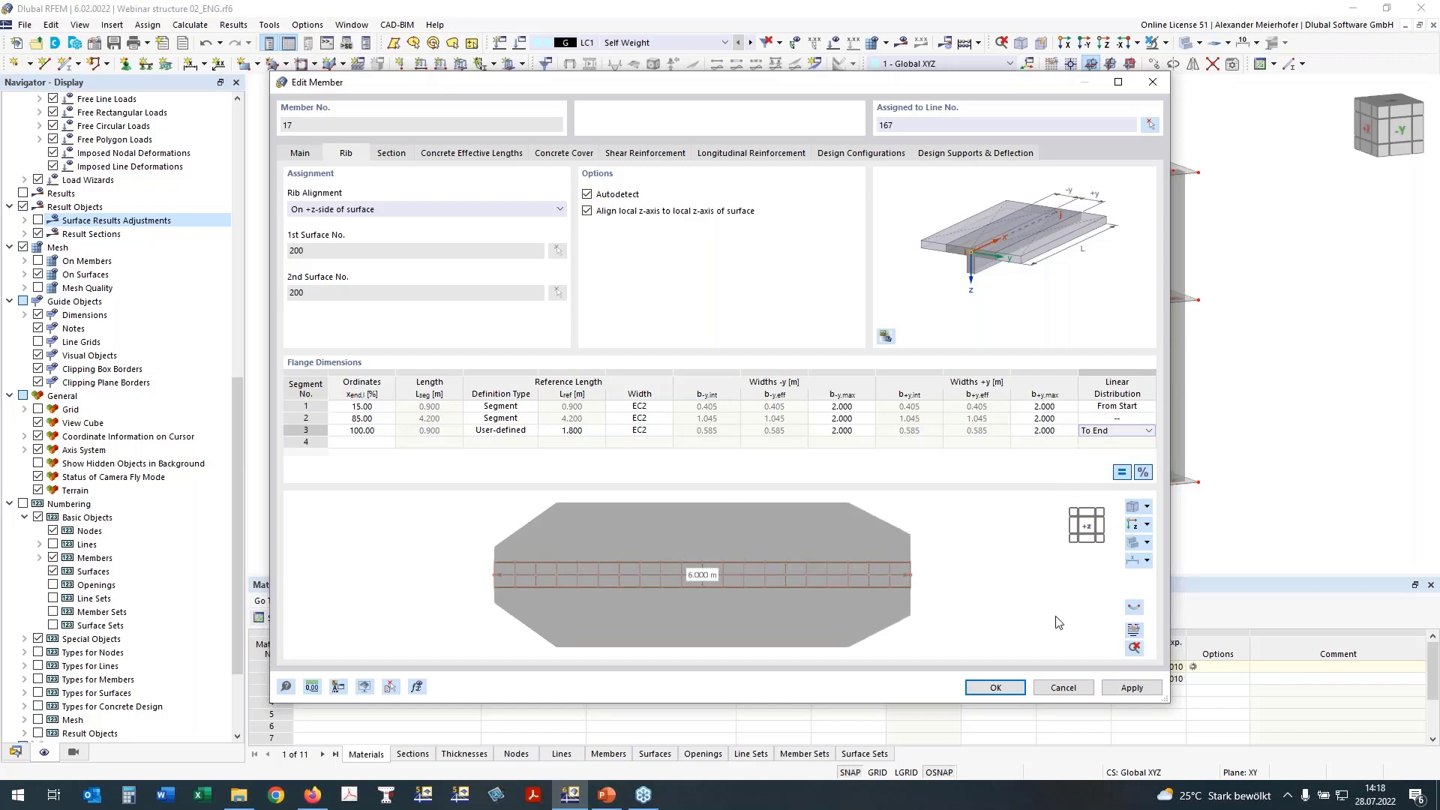
click(1005, 688)
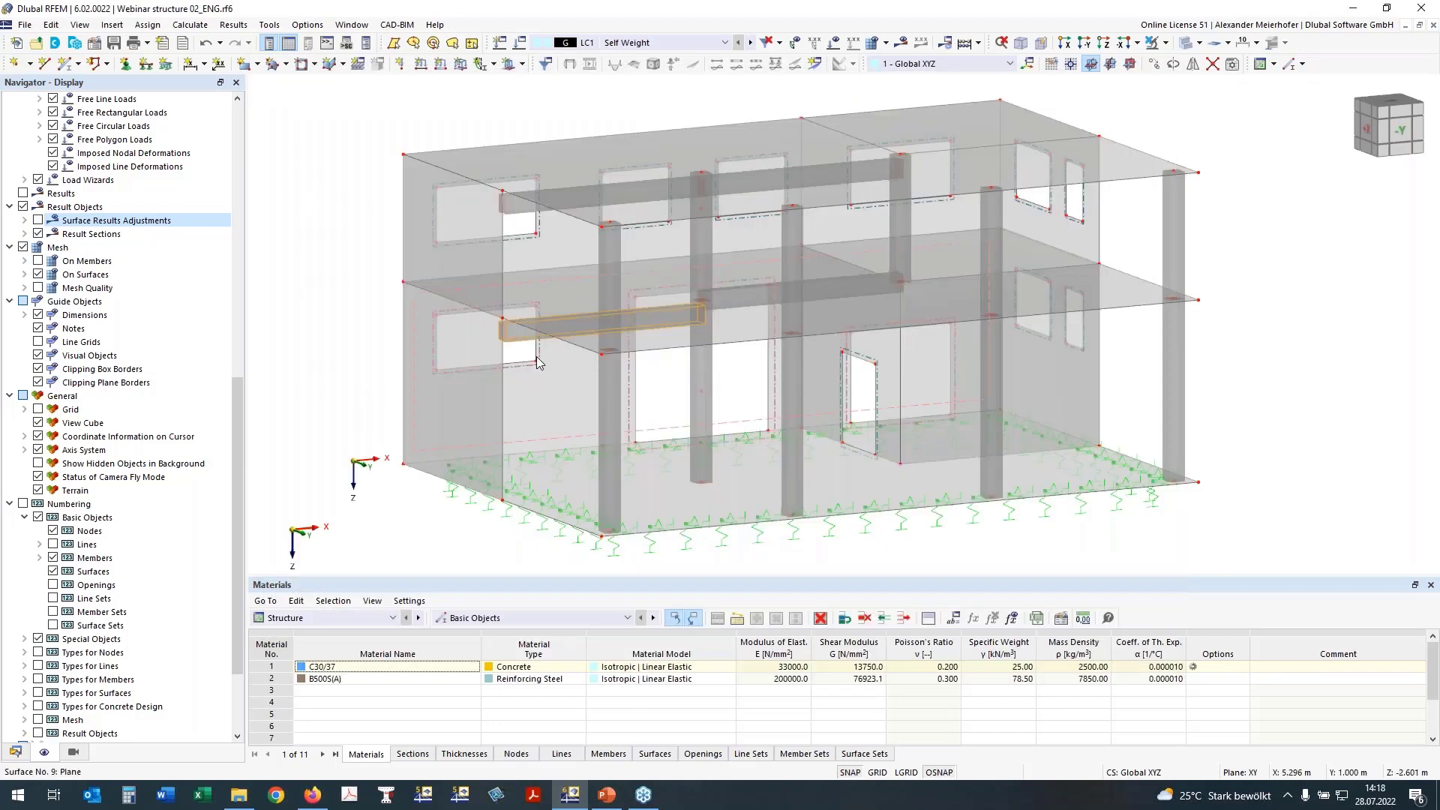
Open the adjoining beam on the intermediate slab for editing, copy the finished rib's properties to it, and show its flange dimensions
middle_drag(364, 376, 365, 363)
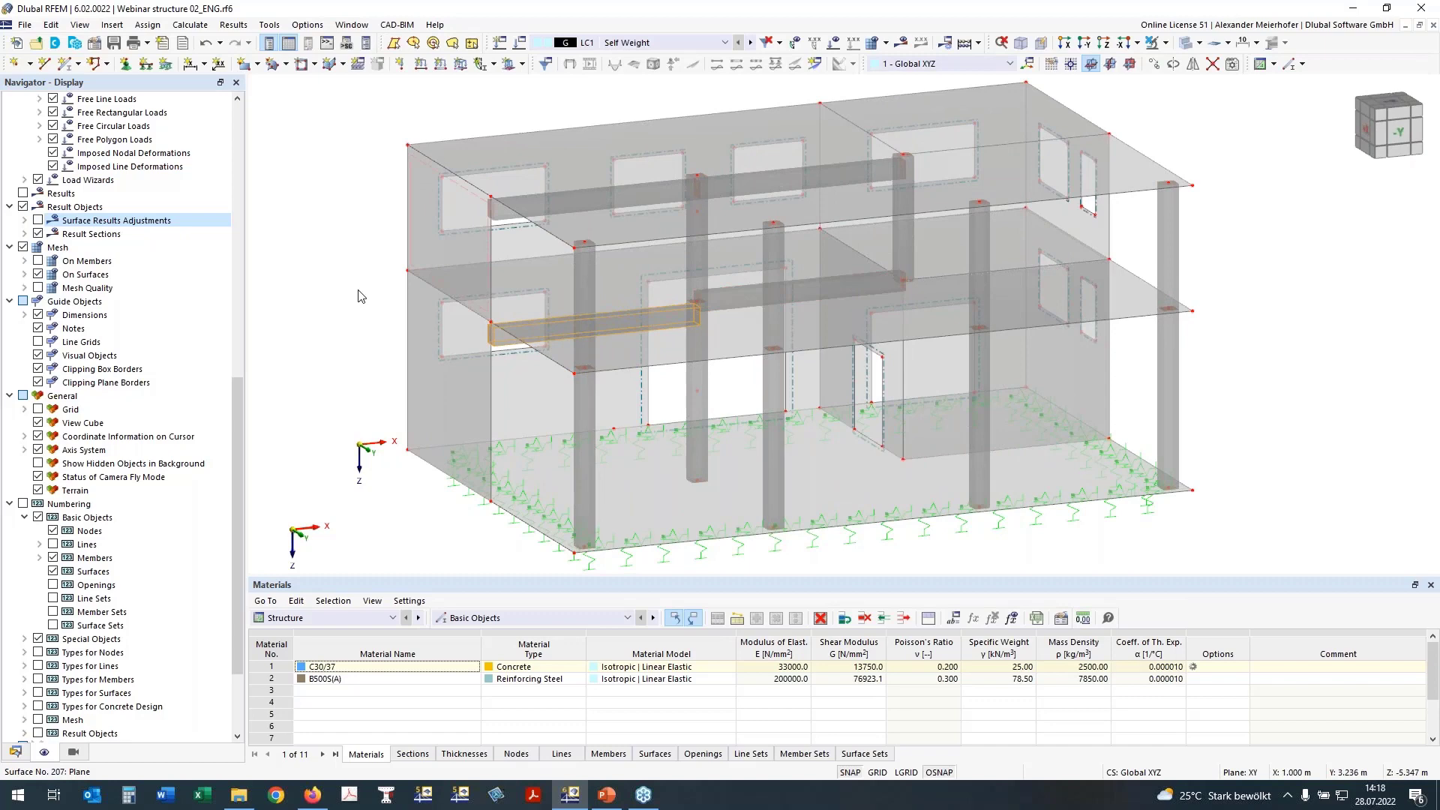
double_click(822, 290)
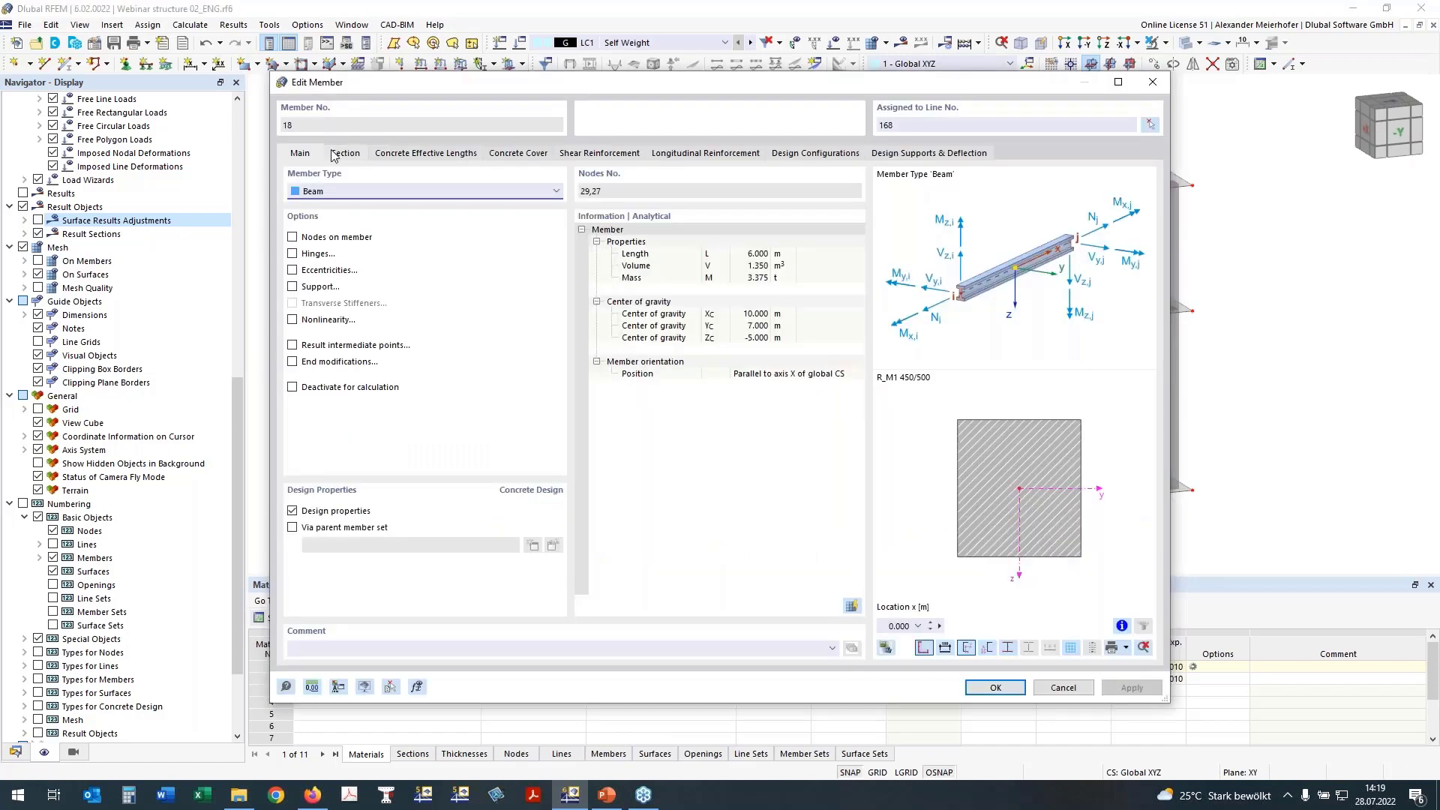
click(394, 690)
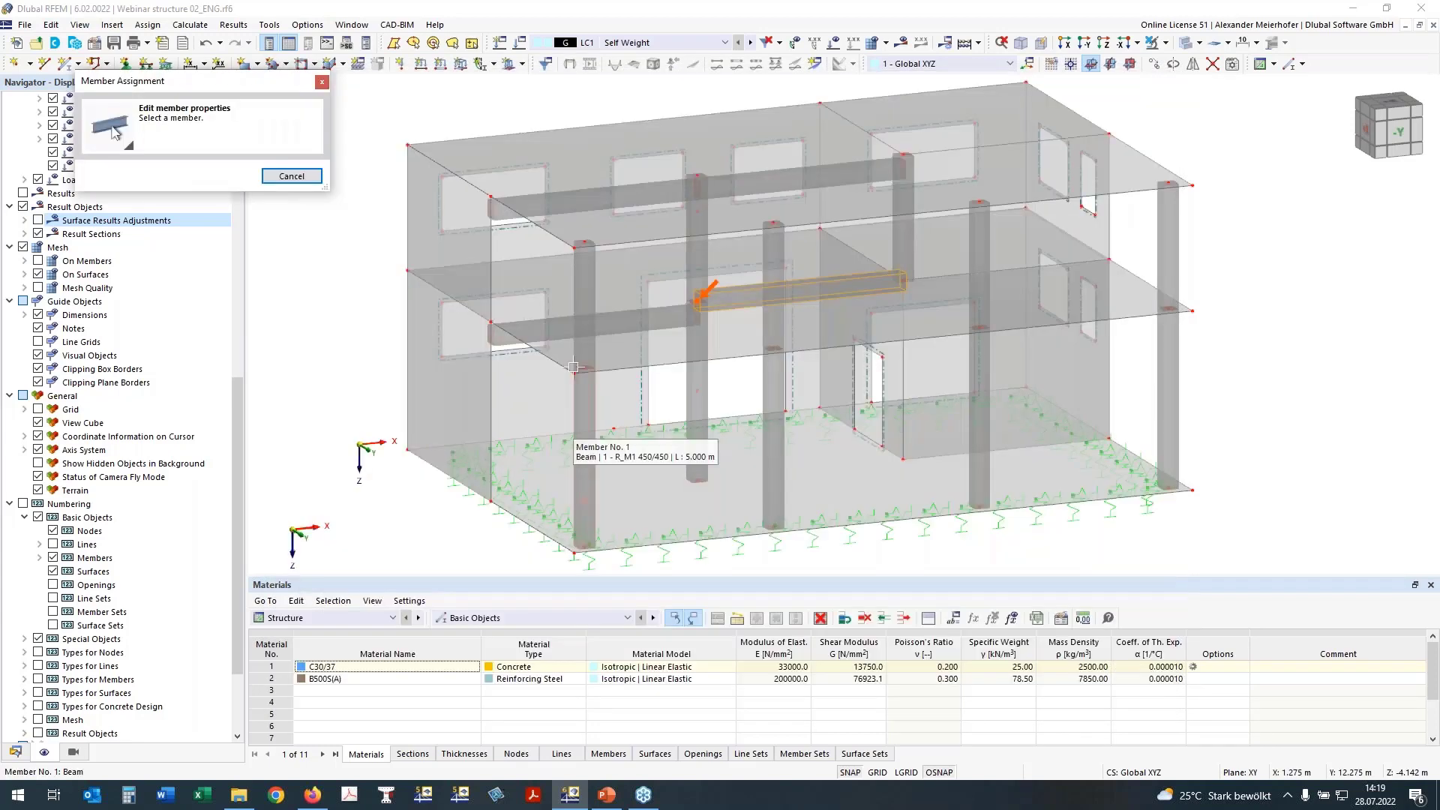
click(691, 284)
click(345, 153)
click(1132, 525)
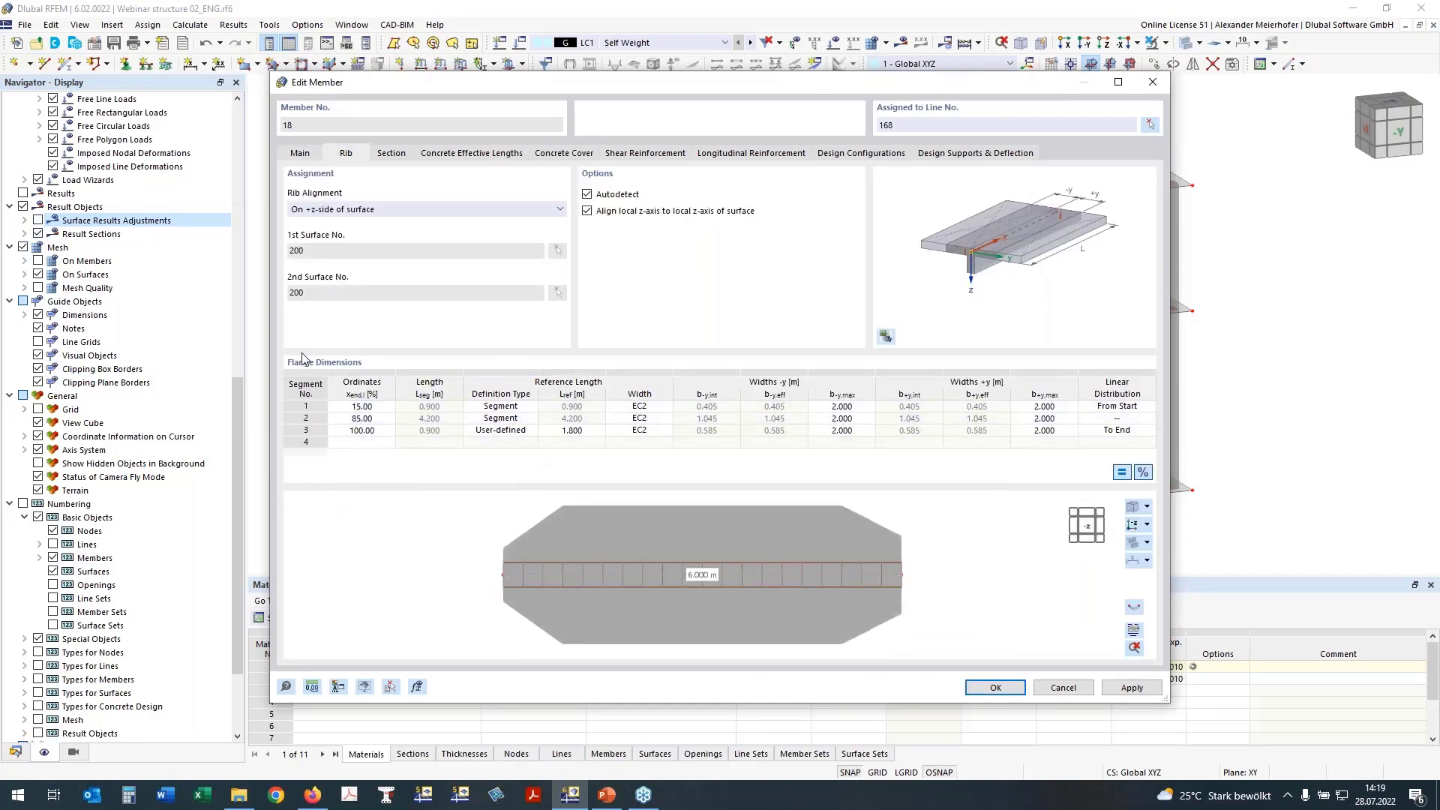
Reset the third flange segment's definition to Segment and give the first a user-defined reference length of 1.8 m
click(486, 434)
click(536, 435)
click(516, 447)
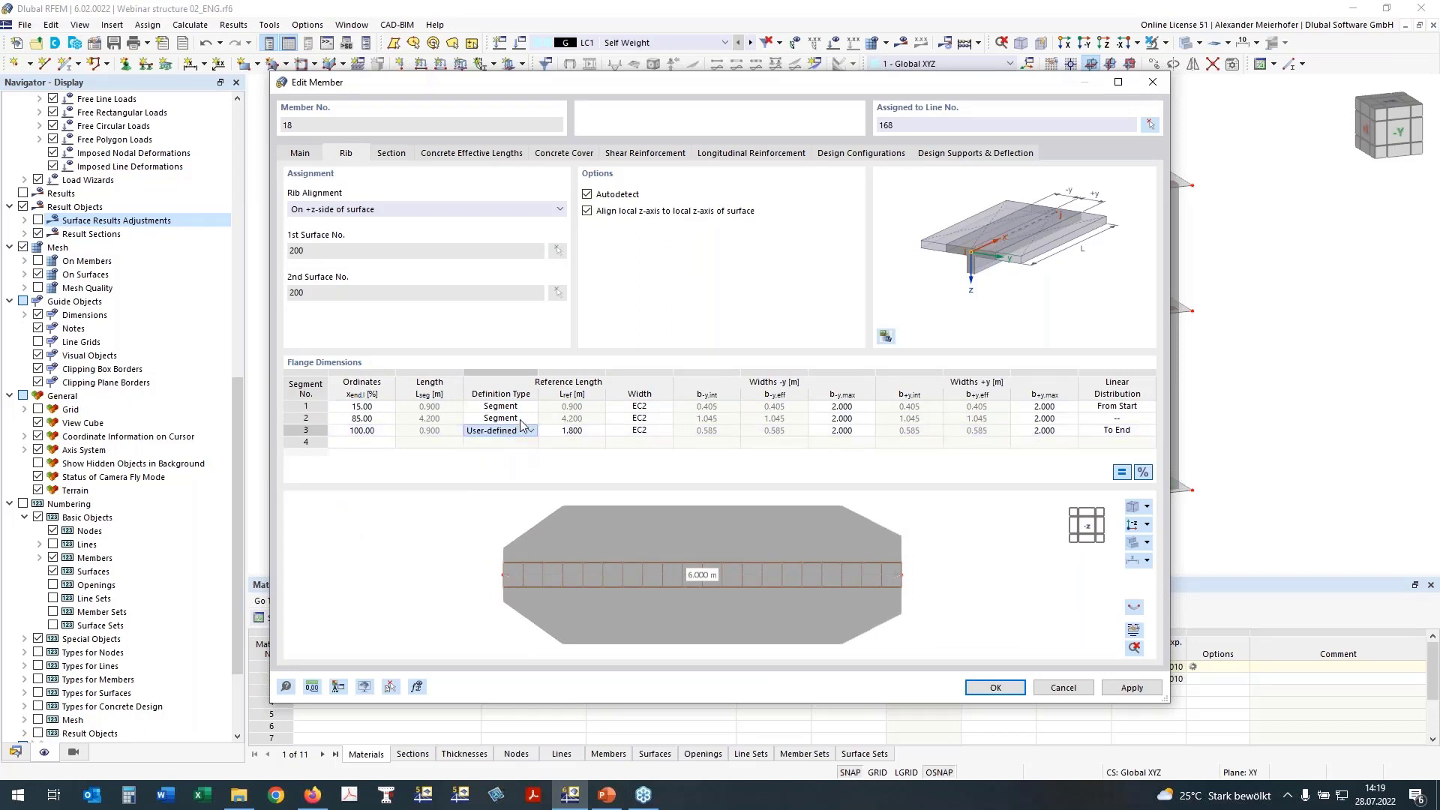
click(489, 406)
click(530, 406)
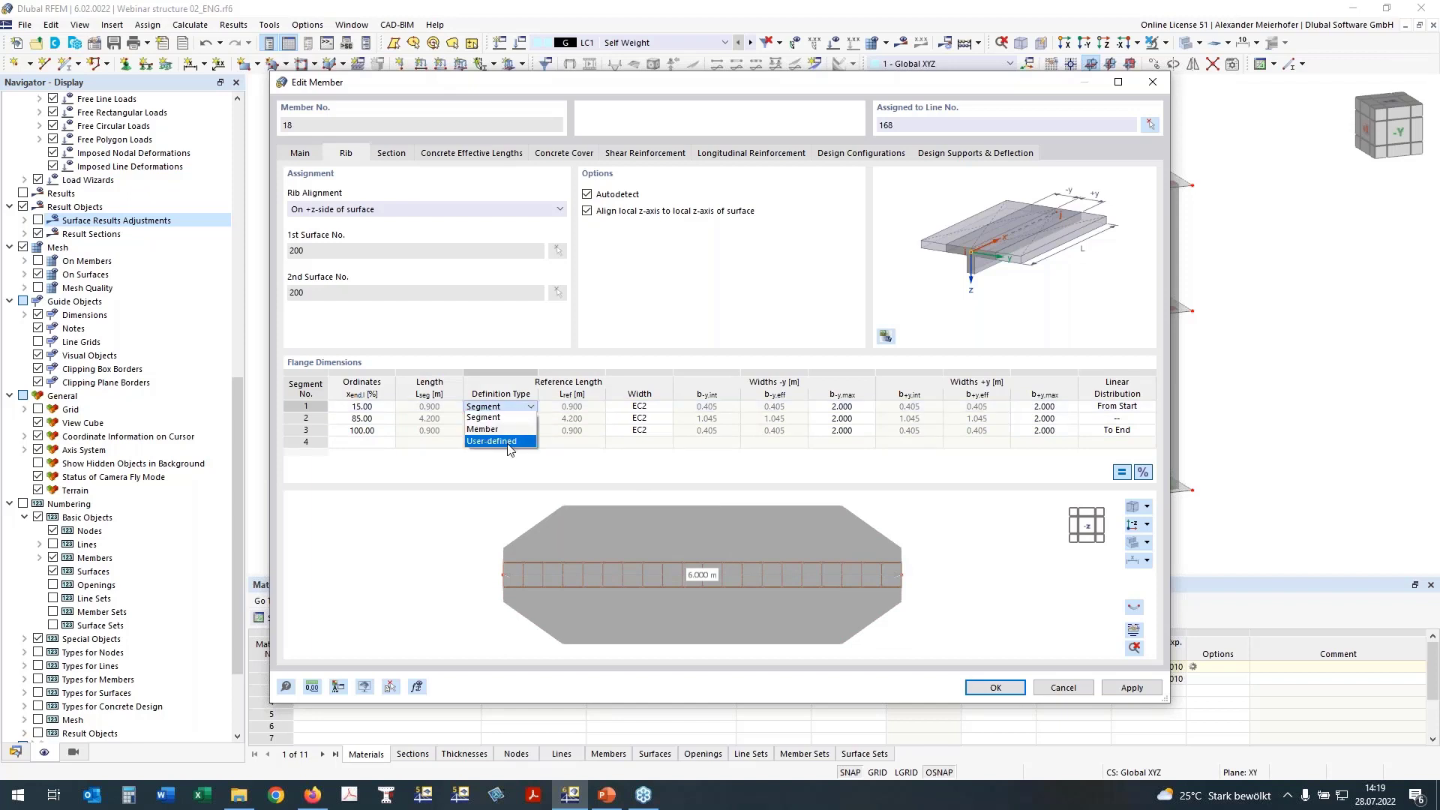
click(509, 442)
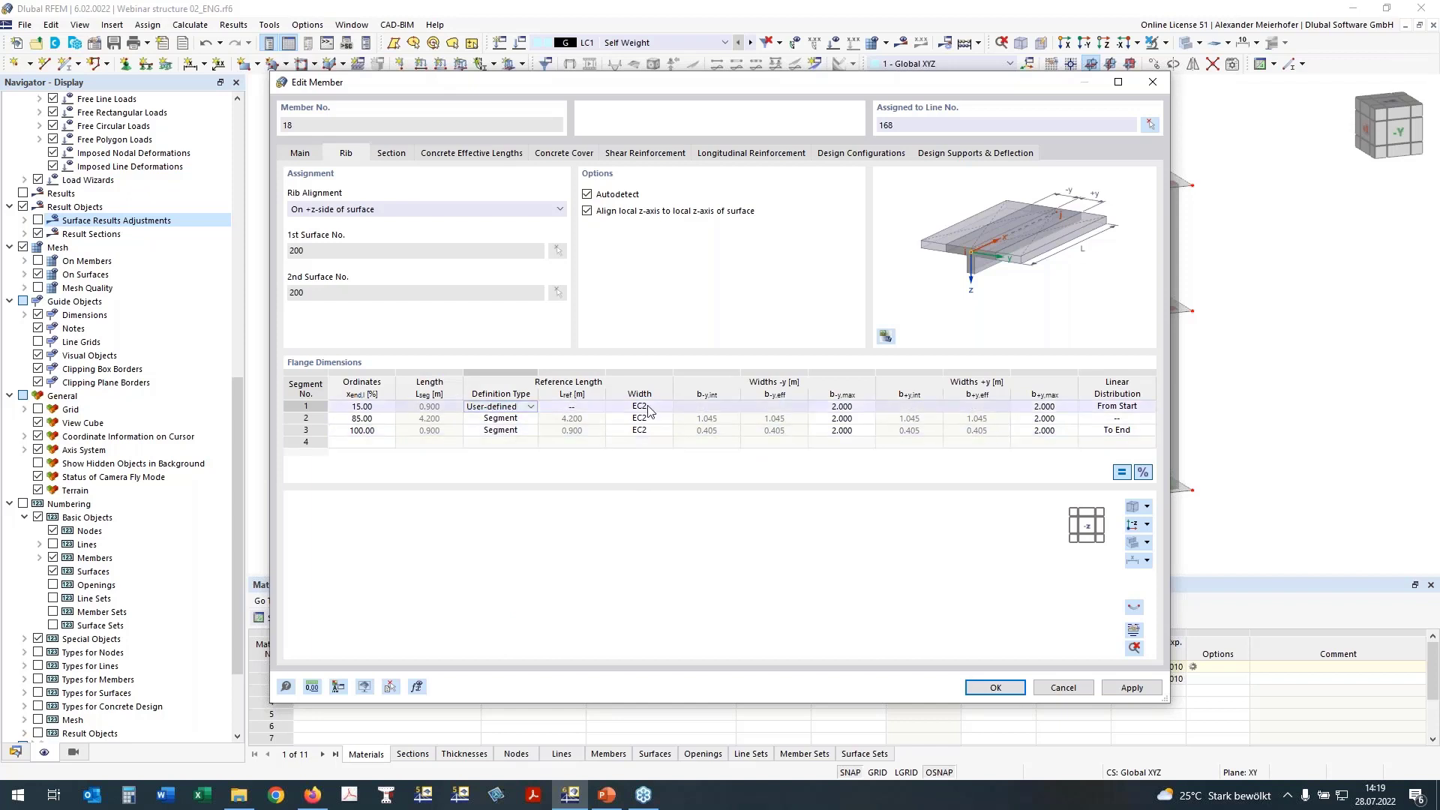
click(572, 407)
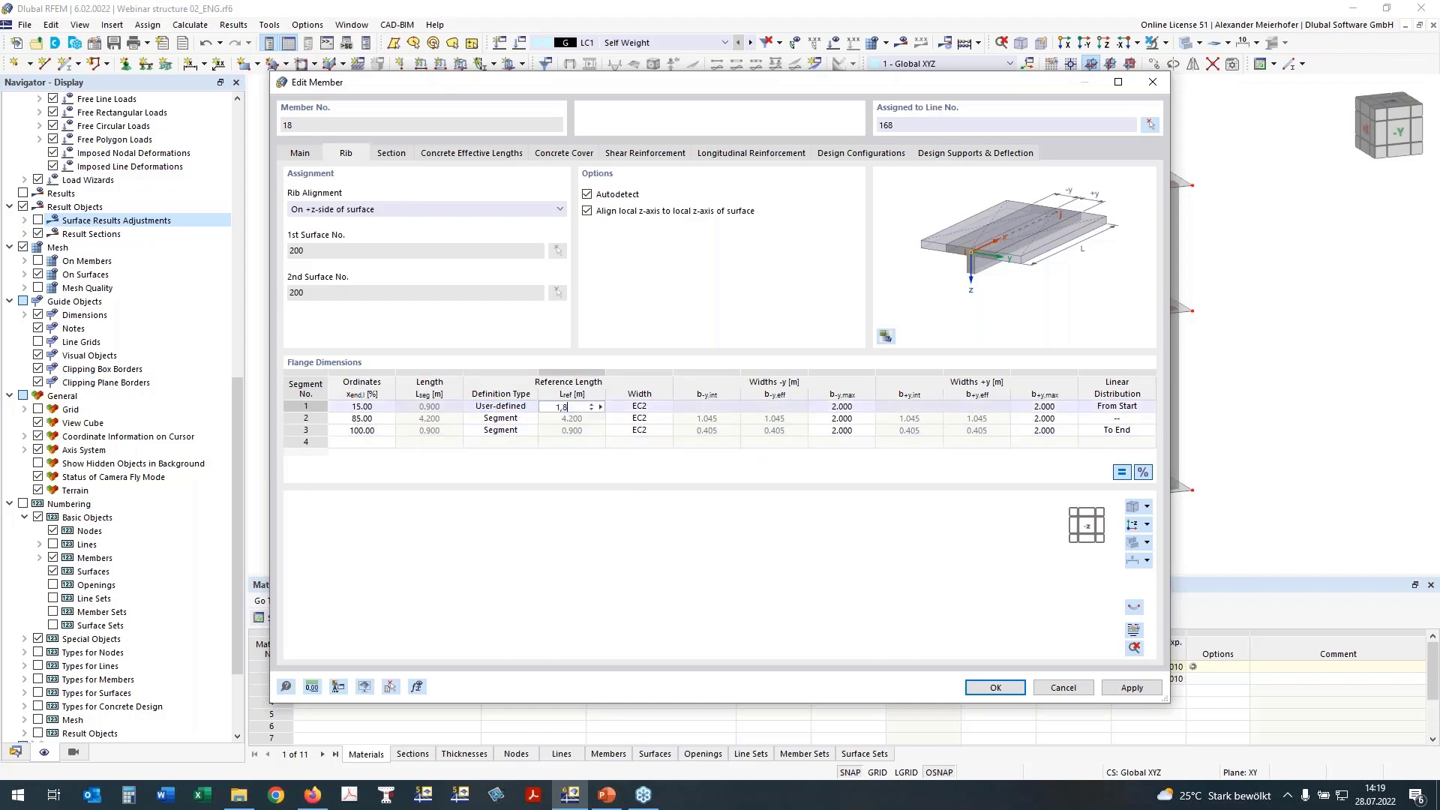
text(1,8)
key(Tab)
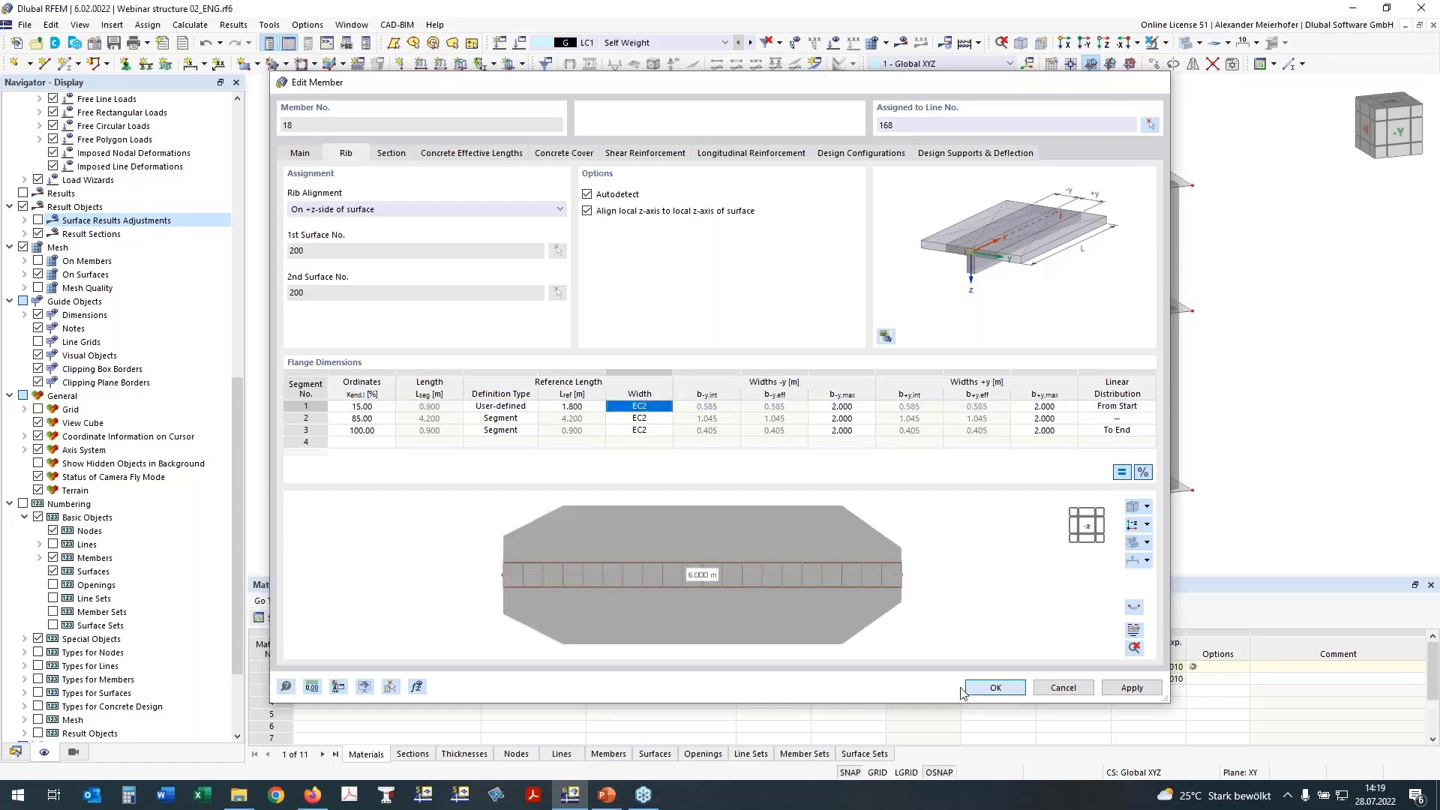
click(975, 689)
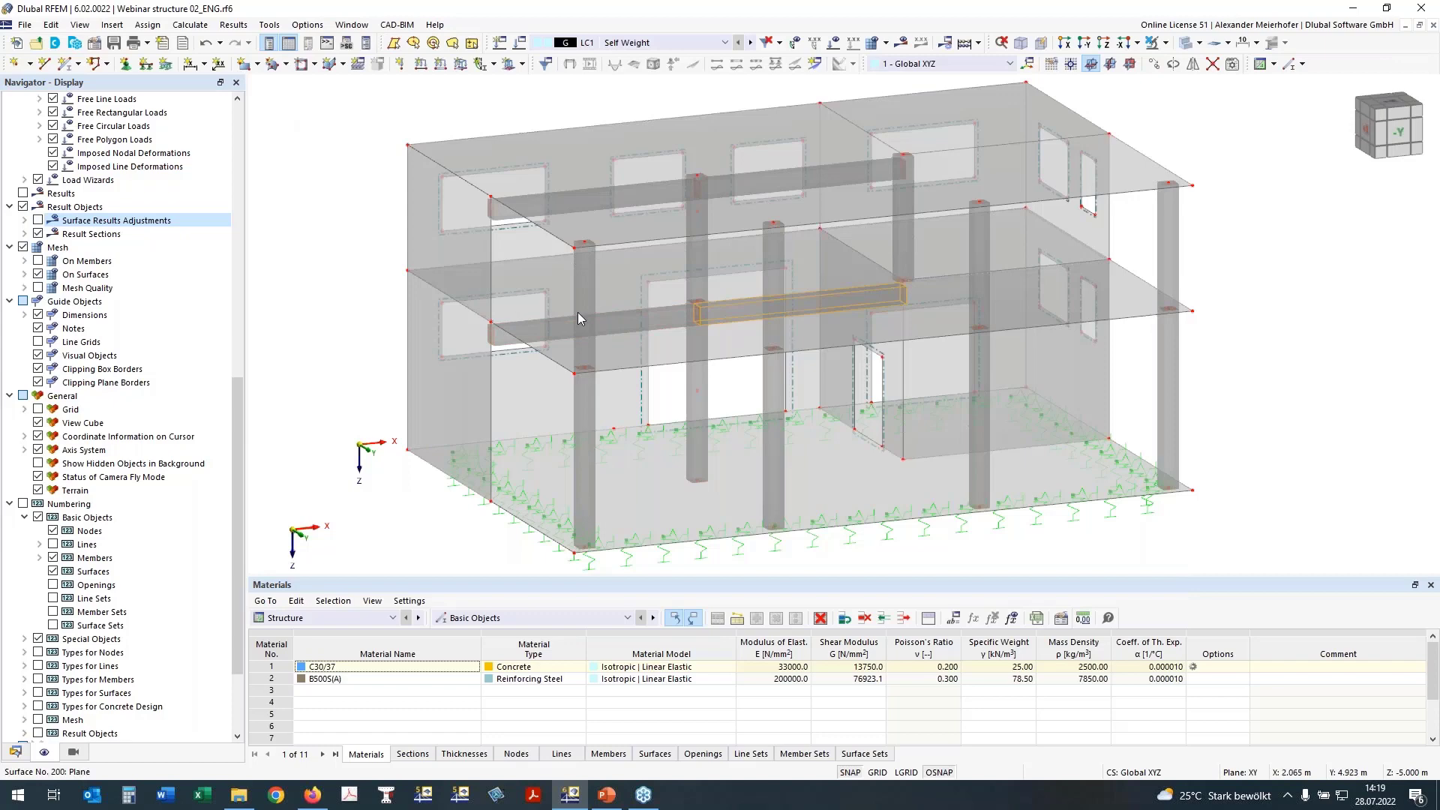
Hide the upper storey's objects and show the lower storey in an oblique view
ctrl+middle_drag(1350, 341, 1275, 277)
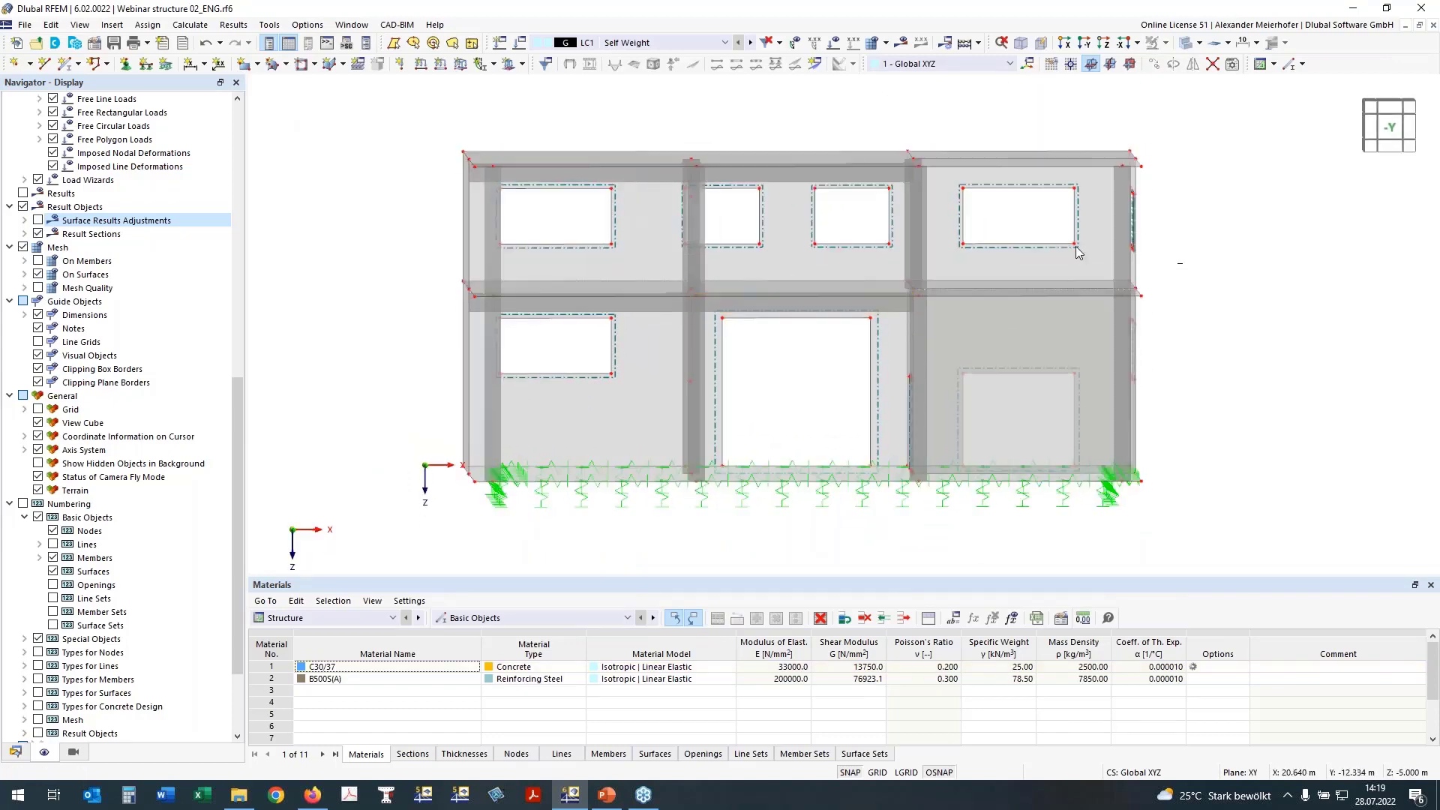
drag(848, 215, 299, 150)
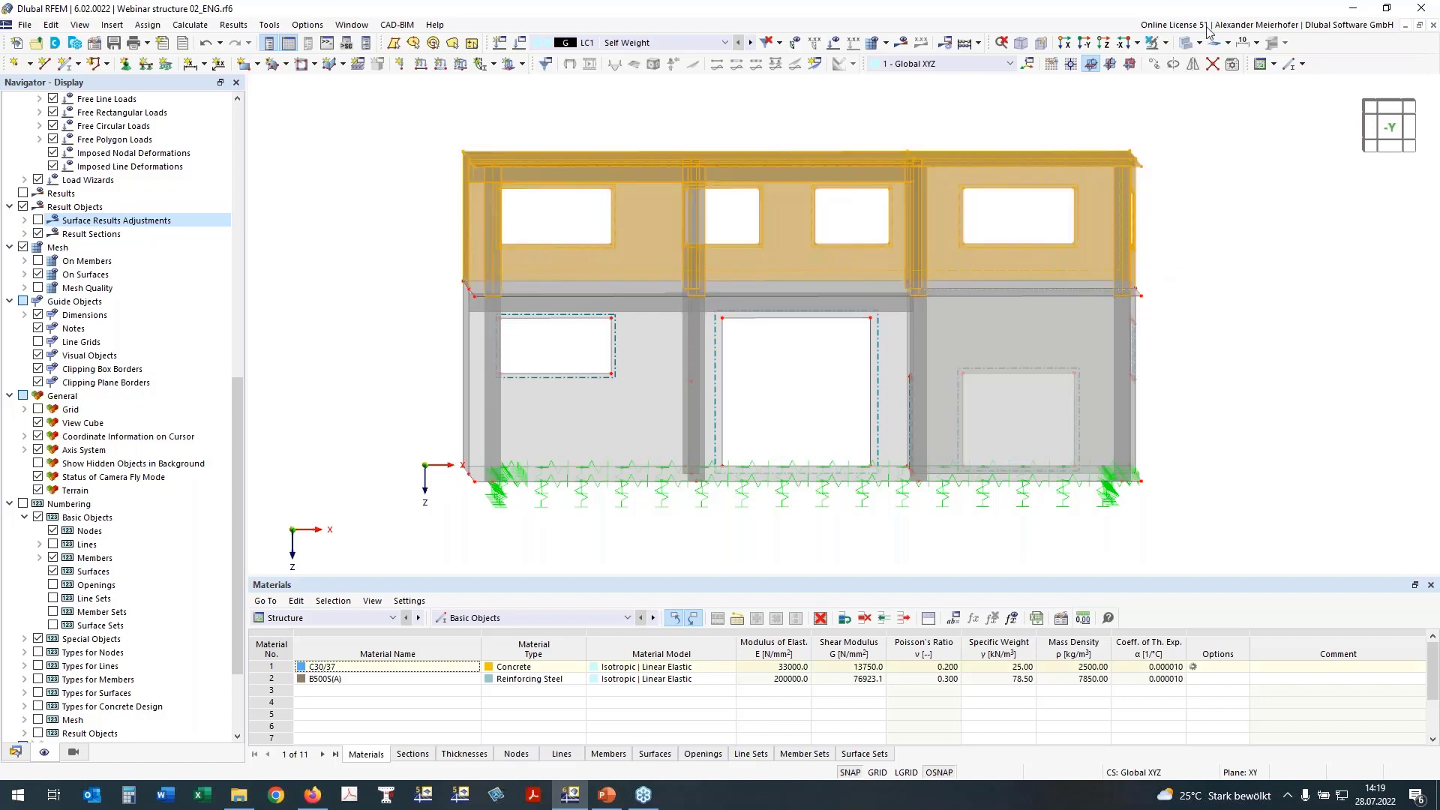
click(1185, 45)
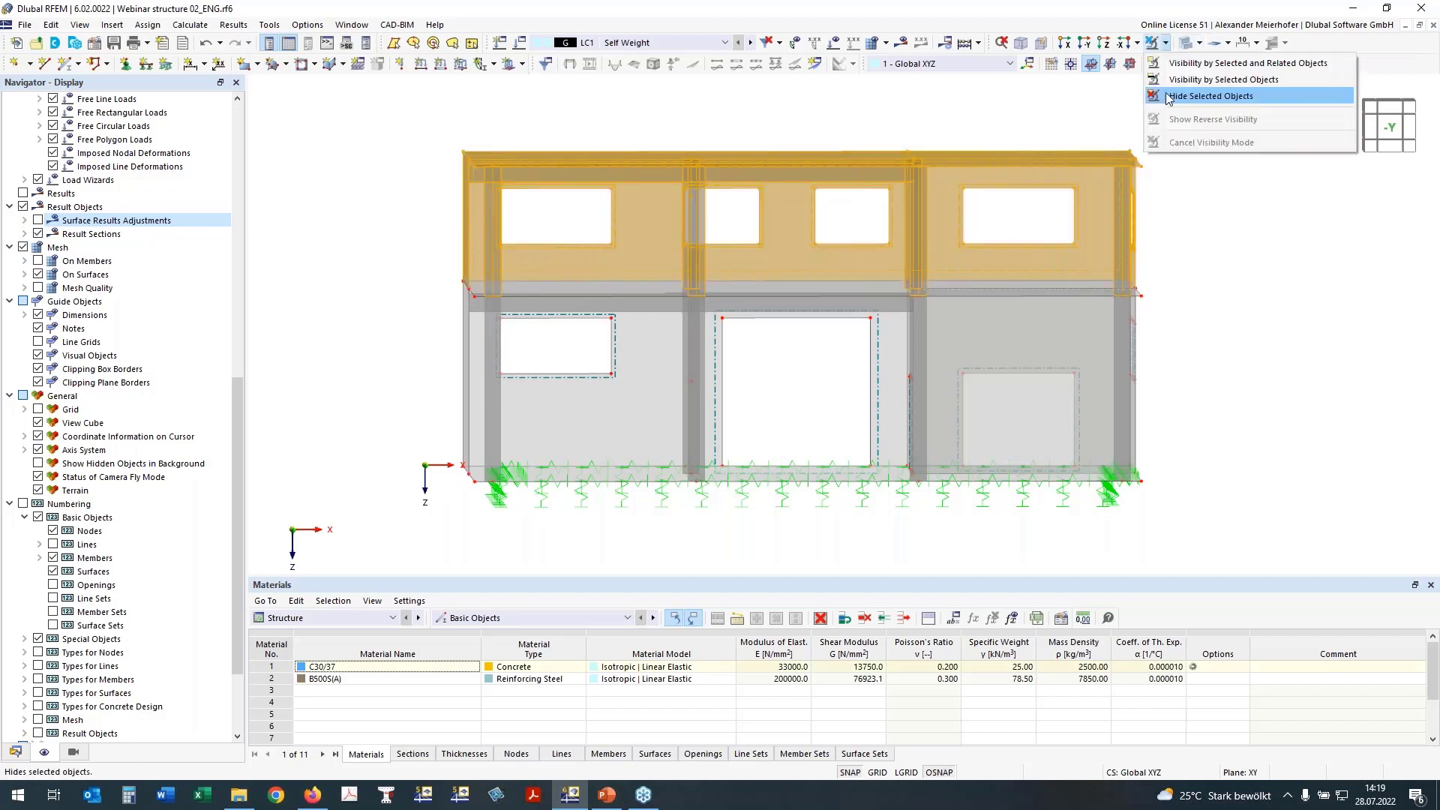
click(1200, 97)
ctrl+middle_drag(1218, 252, 1219, 291)
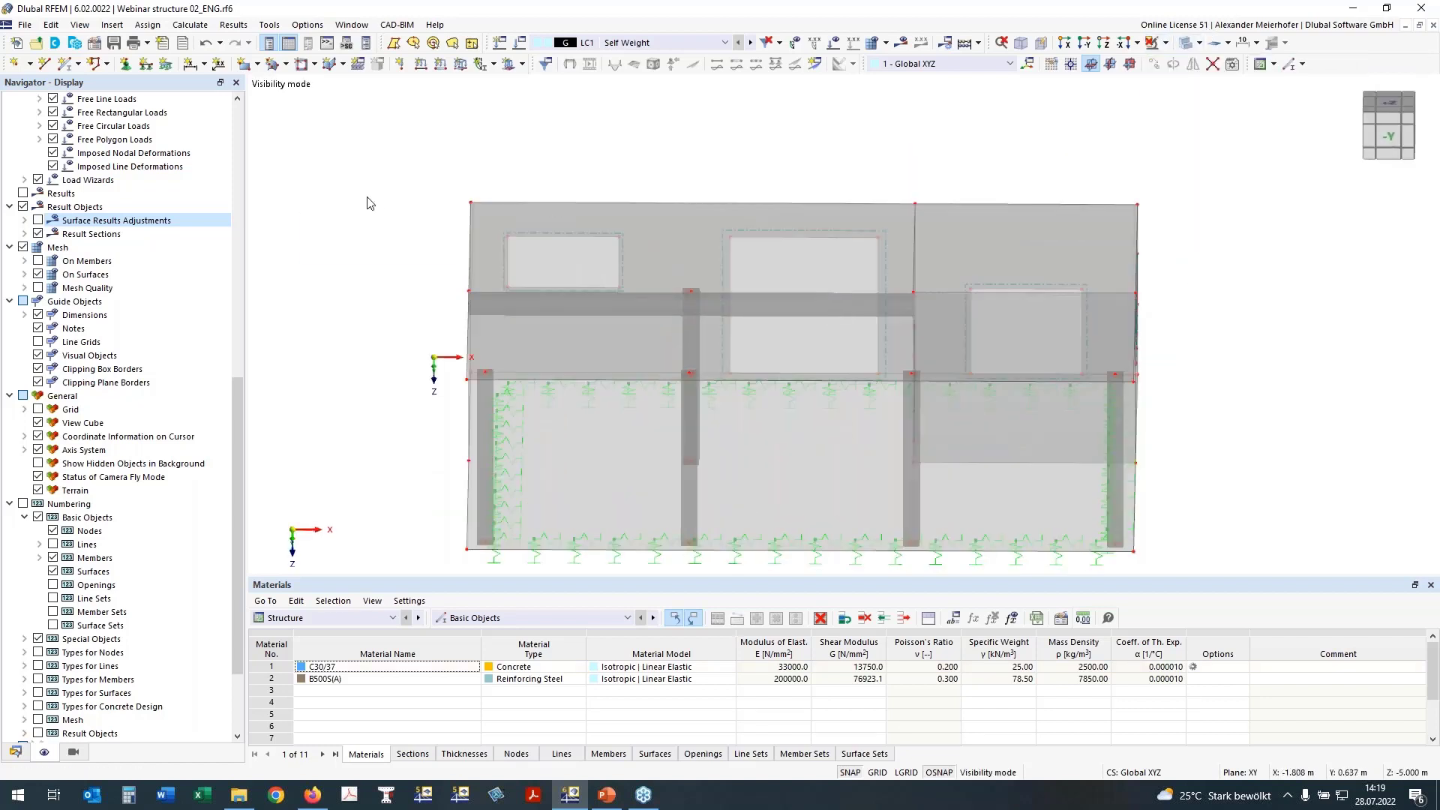
ctrl+middle_drag(378, 202, 438, 208)
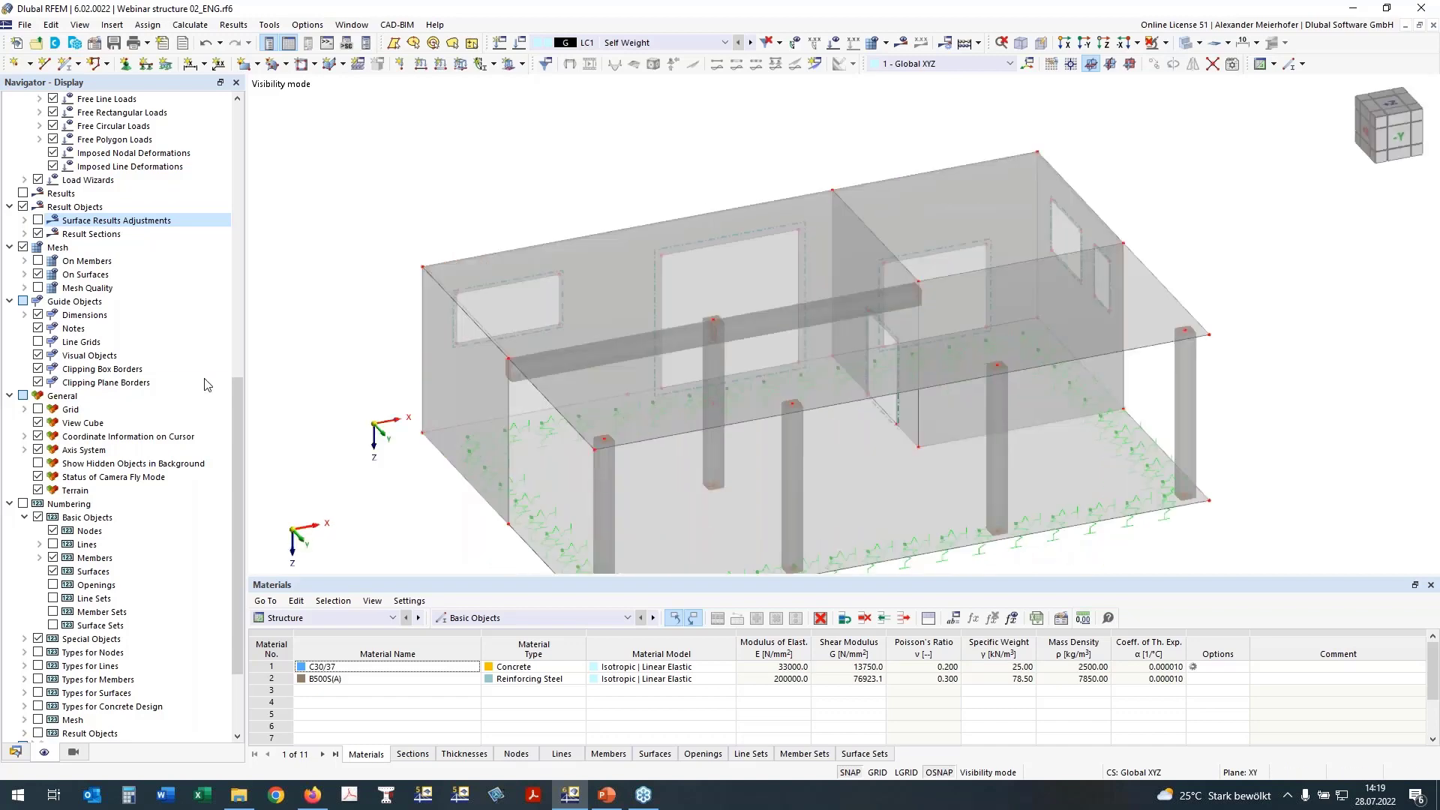
Turn on the rib section display for members and view the ribs' flanges obliquely
scroll(105, 488, up, 15)
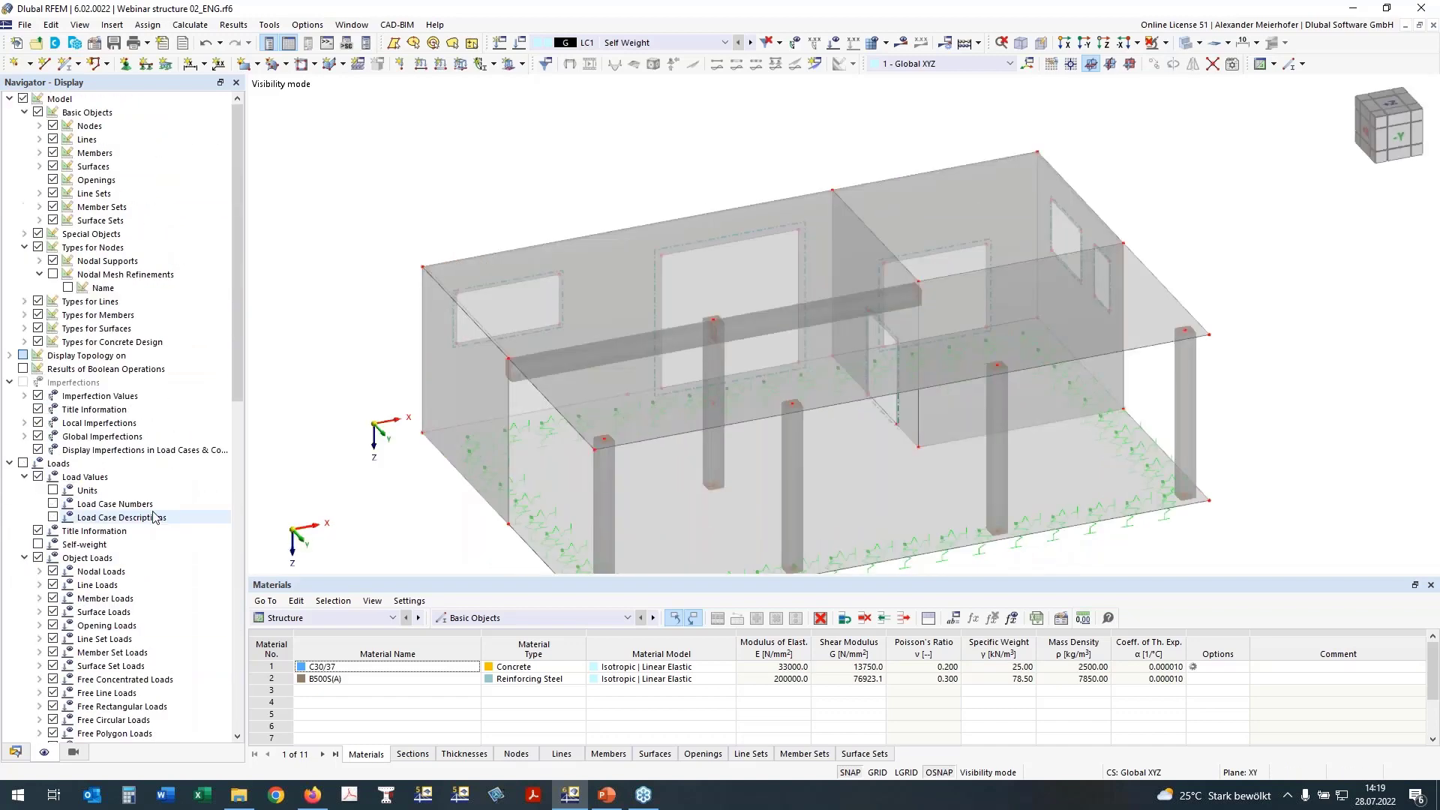
click(39, 153)
click(68, 180)
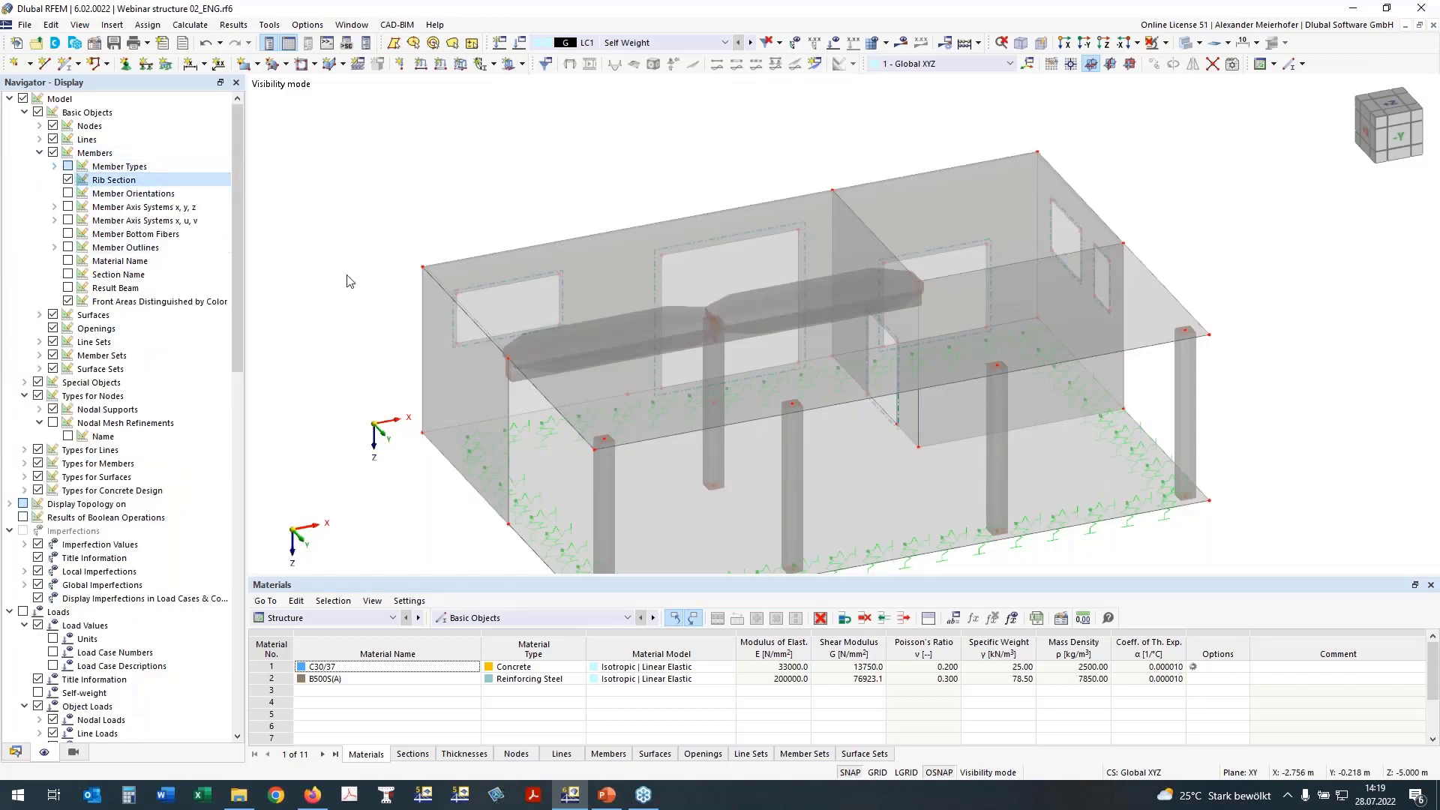
ctrl+middle_drag(768, 290, 1251, 301)
right_click(1251, 300)
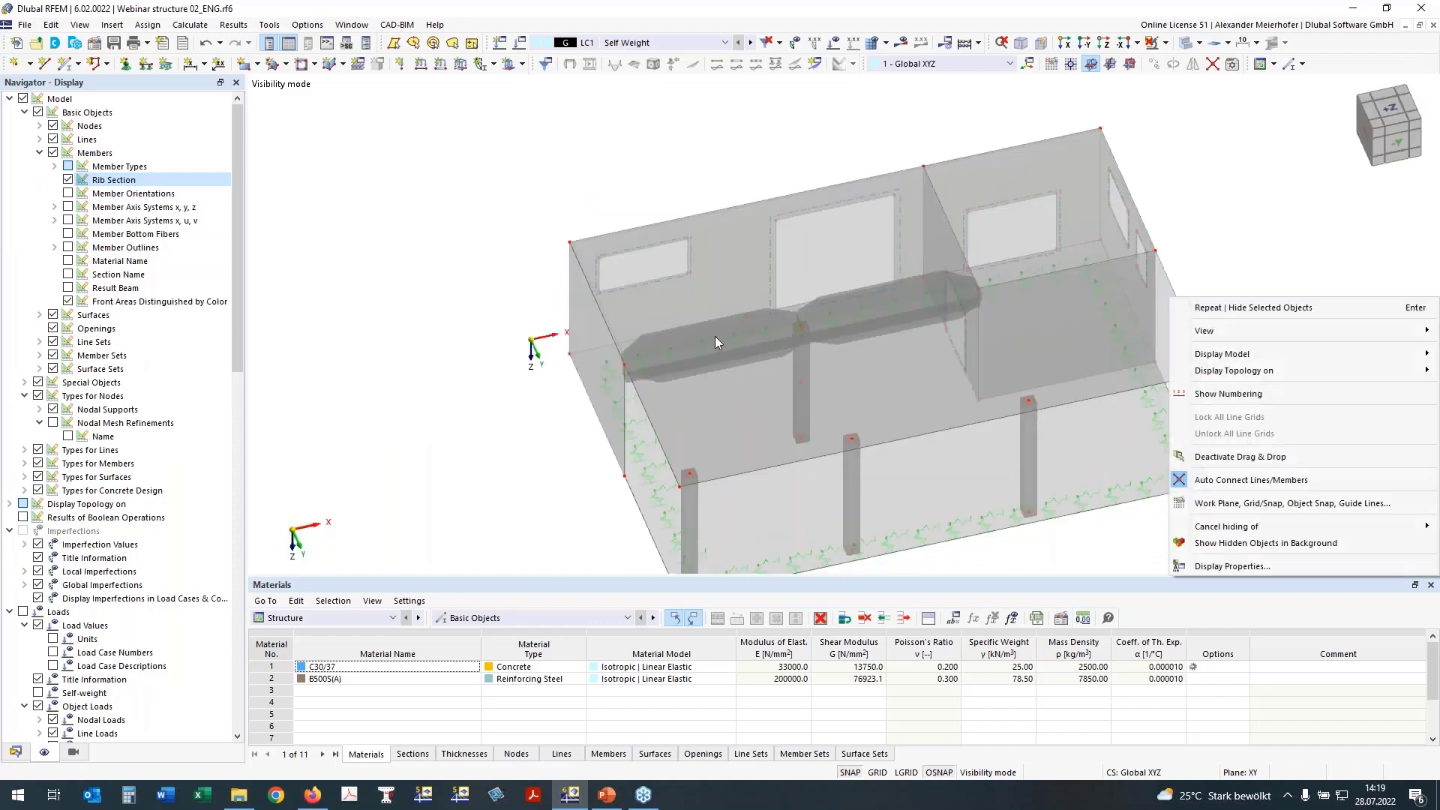
Isolate the intermediate slab with its ribs from the rest of the lower storey and view it from above
middle_drag(464, 409, 389, 264)
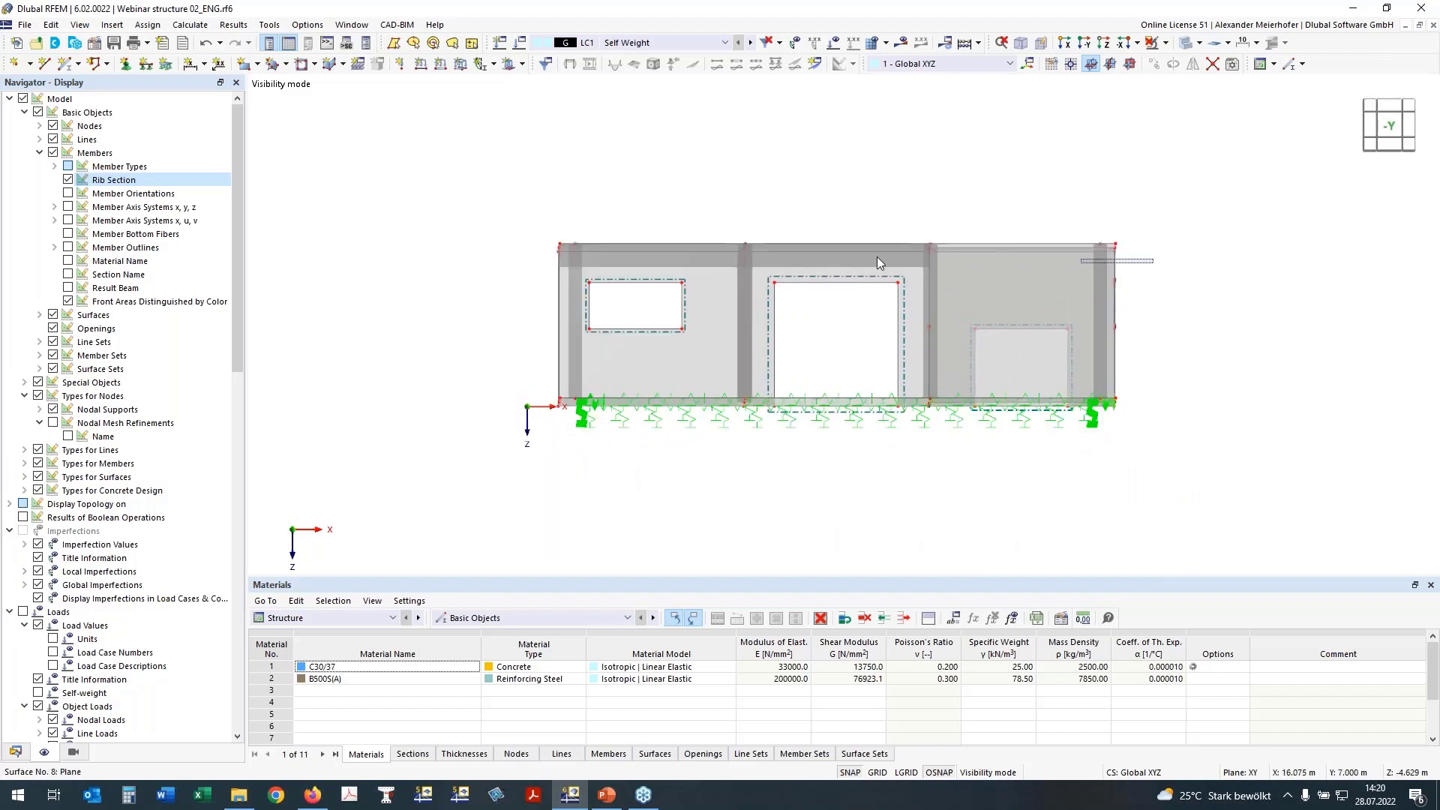
mouse_move(1169, 273)
mouse_down()
mouse_move(595, 187)
mouse_move(472, 154)
mouse_move(1150, 298)
mouse_move(1193, 285)
mouse_up()
click(299, 153)
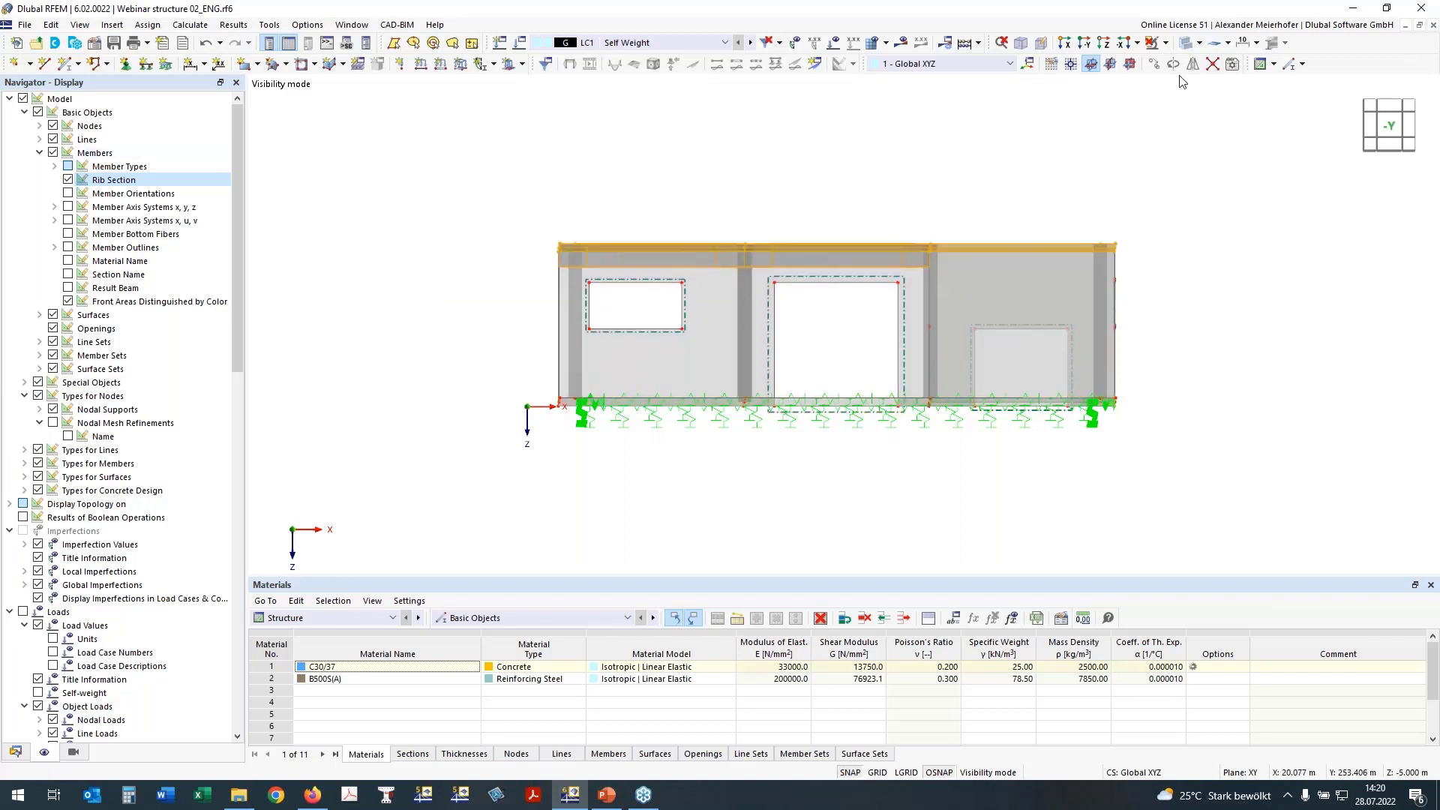
click(1164, 48)
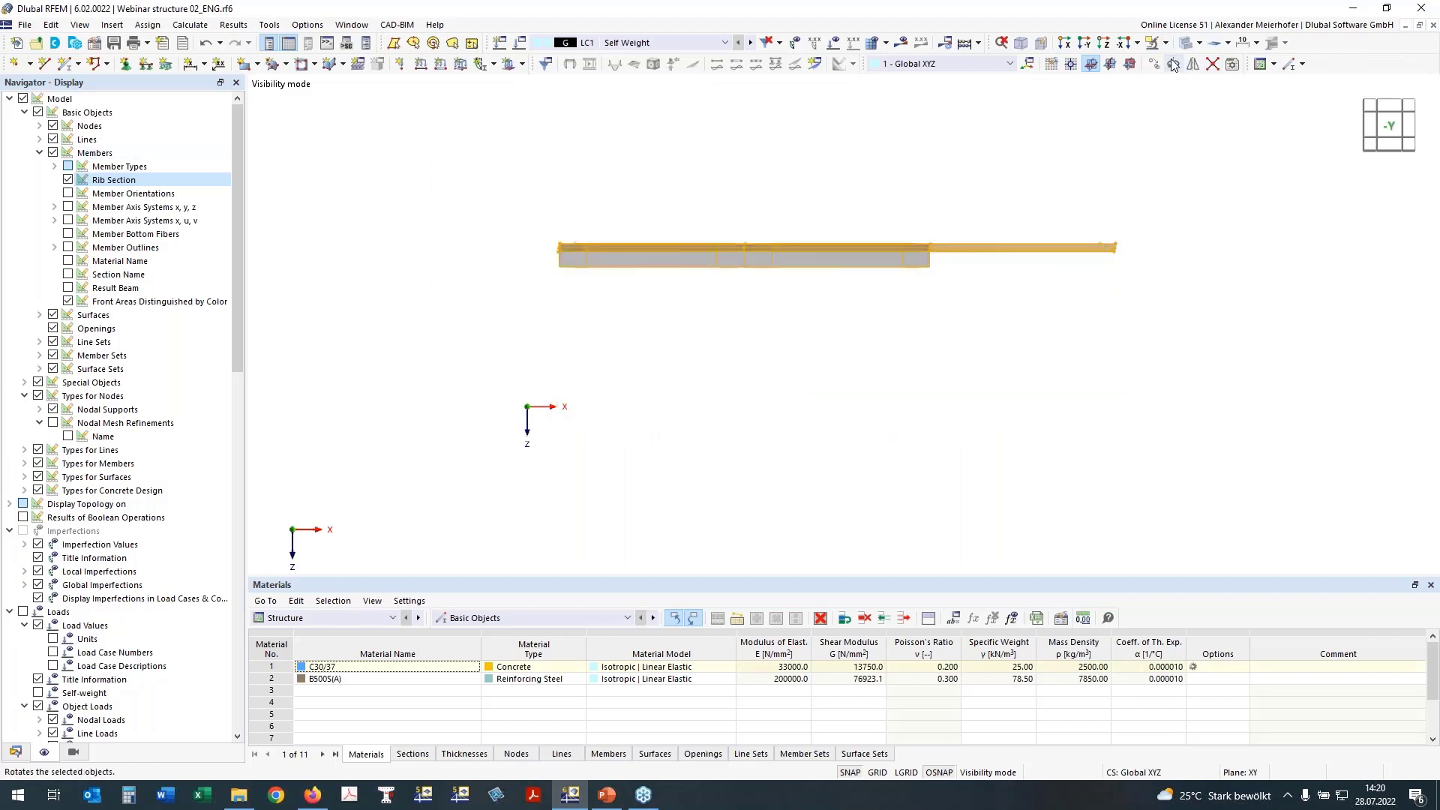
click(1385, 102)
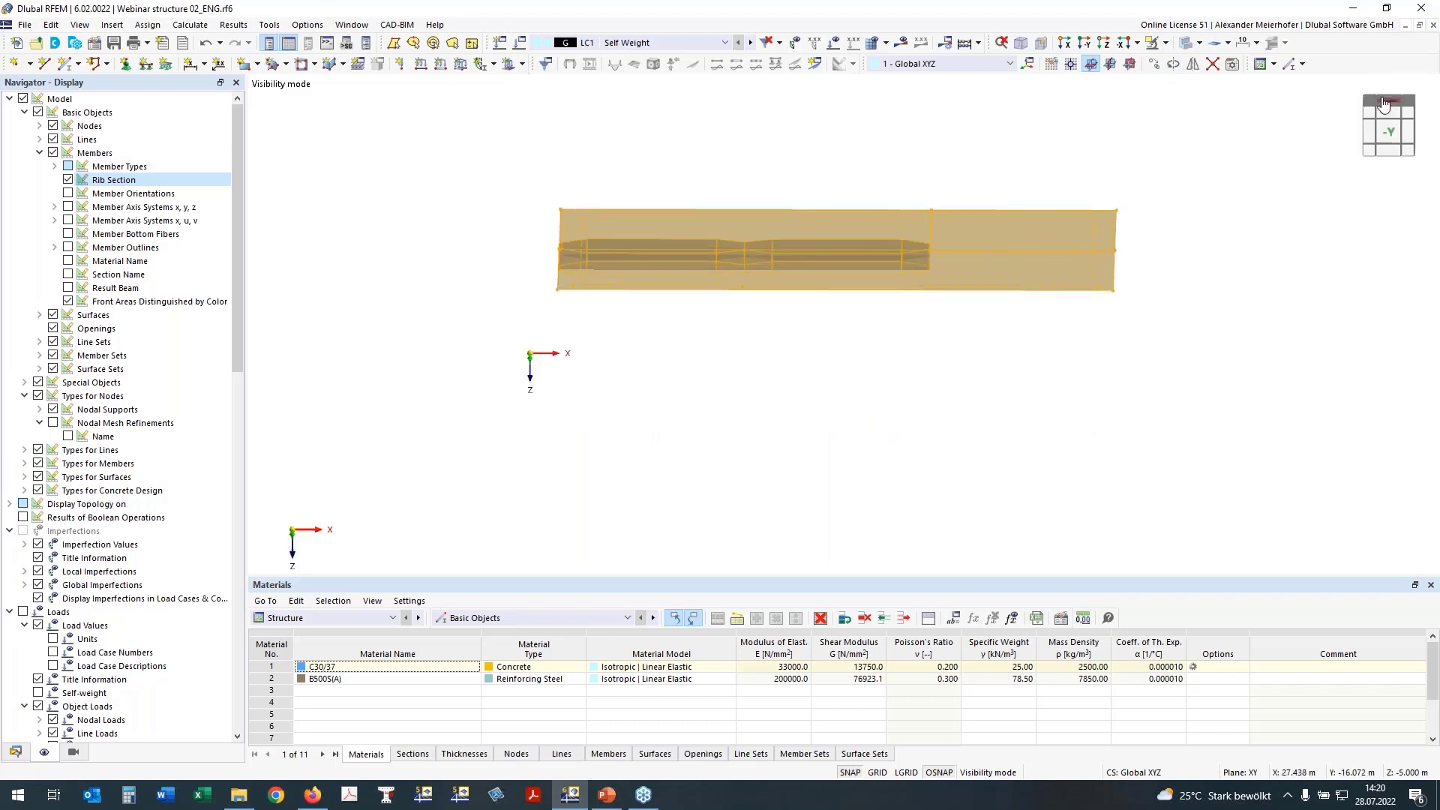
Open the intermediate slab's surface properties and review its concrete cover, durability class XC1 and reinforcement directions
click(488, 238)
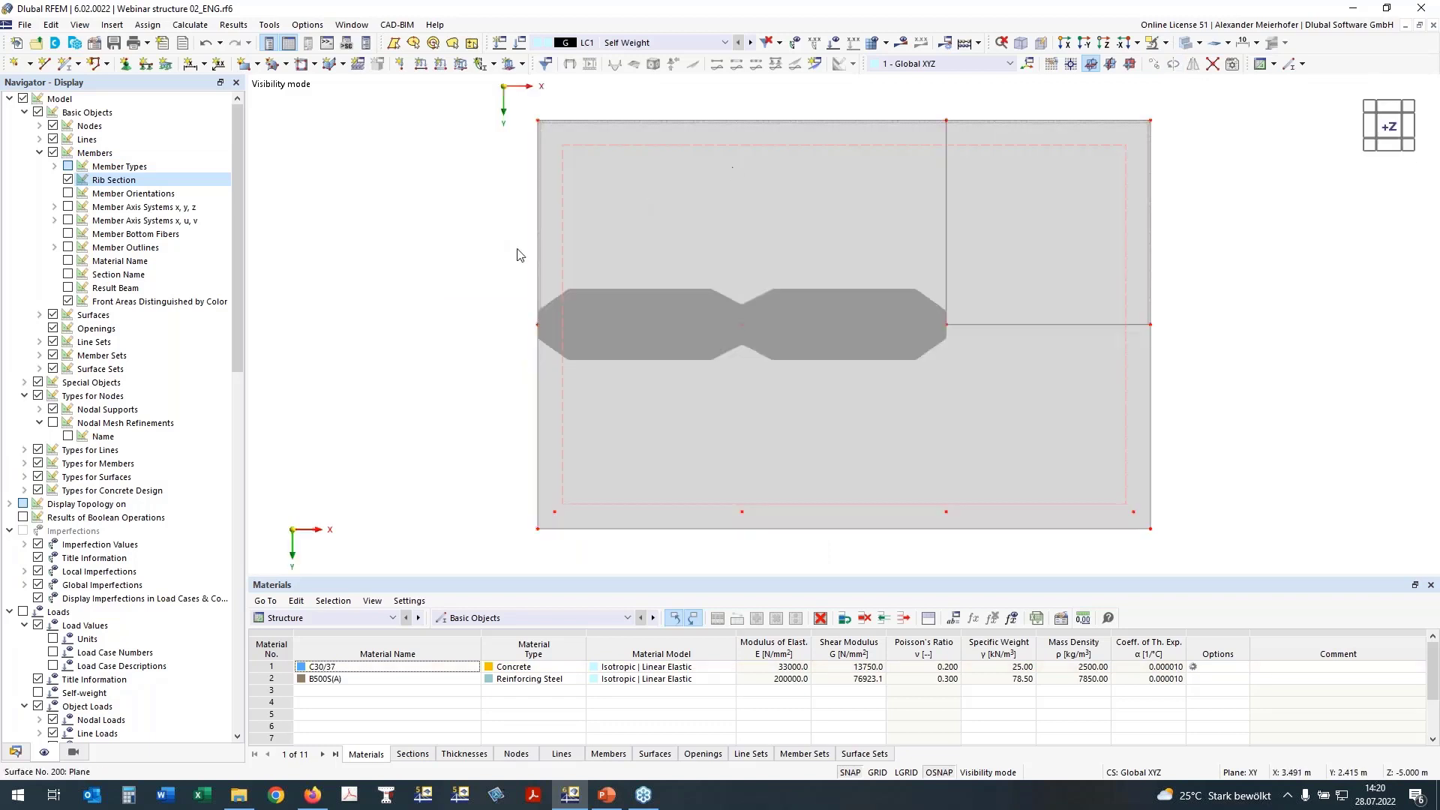
double_click(606, 158)
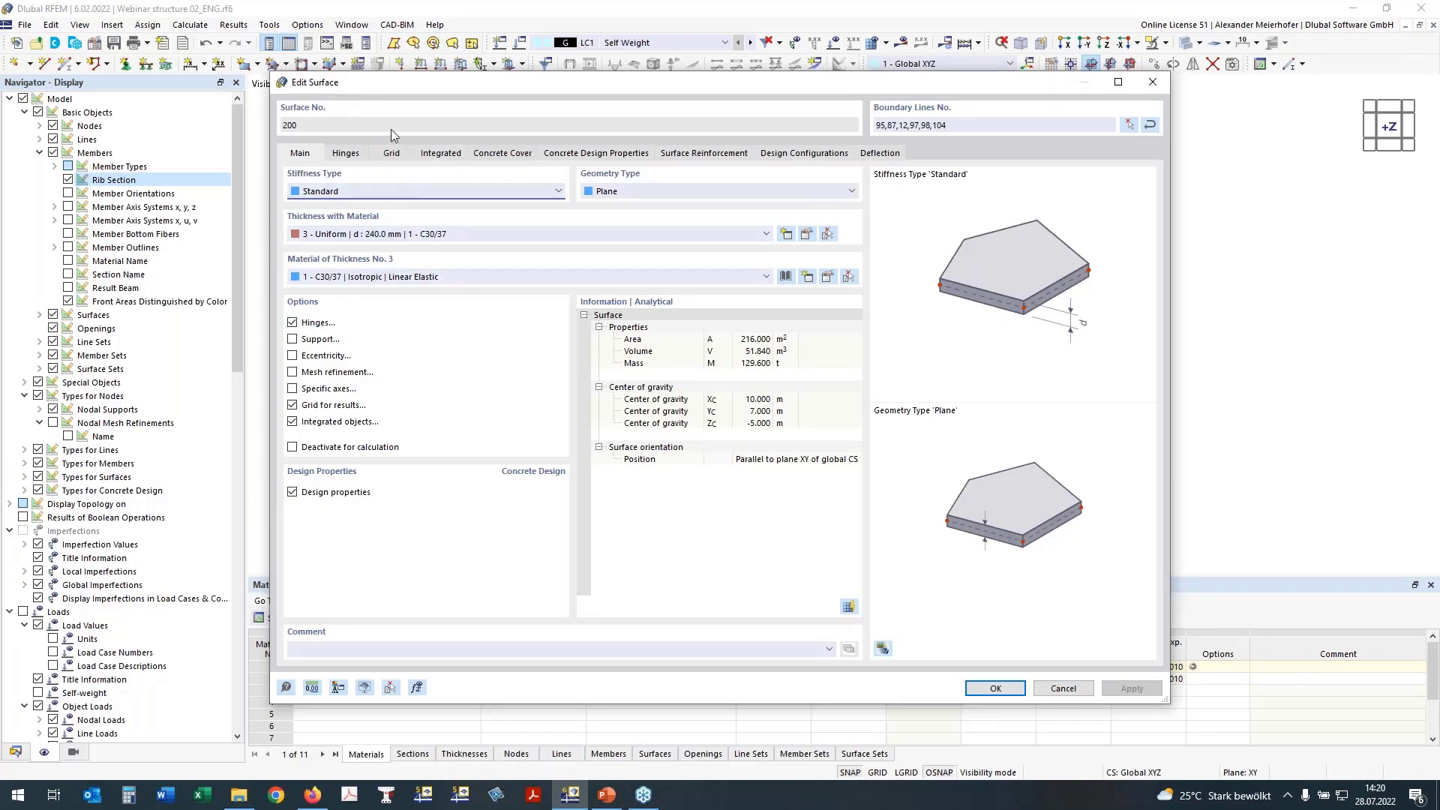
click(489, 158)
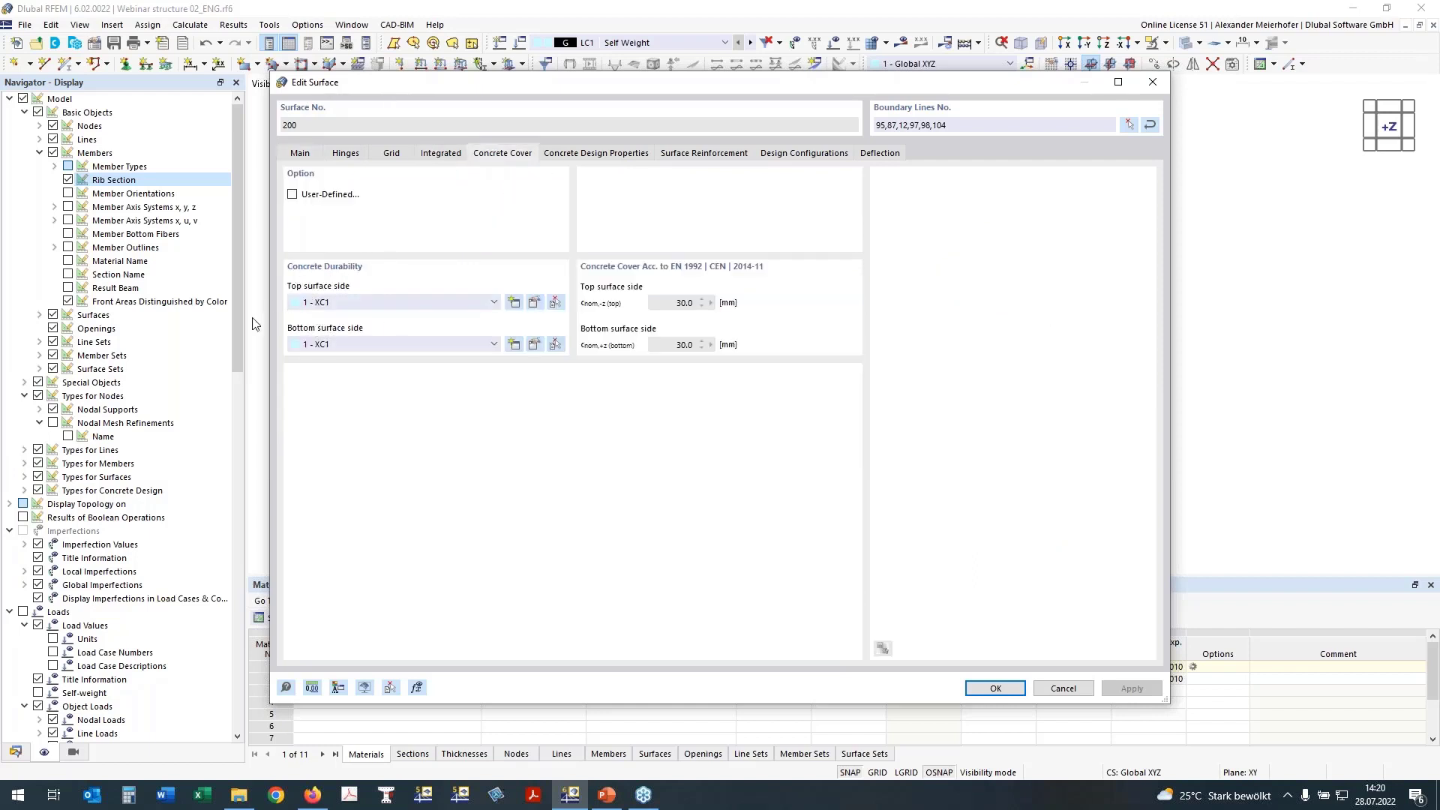
click(334, 303)
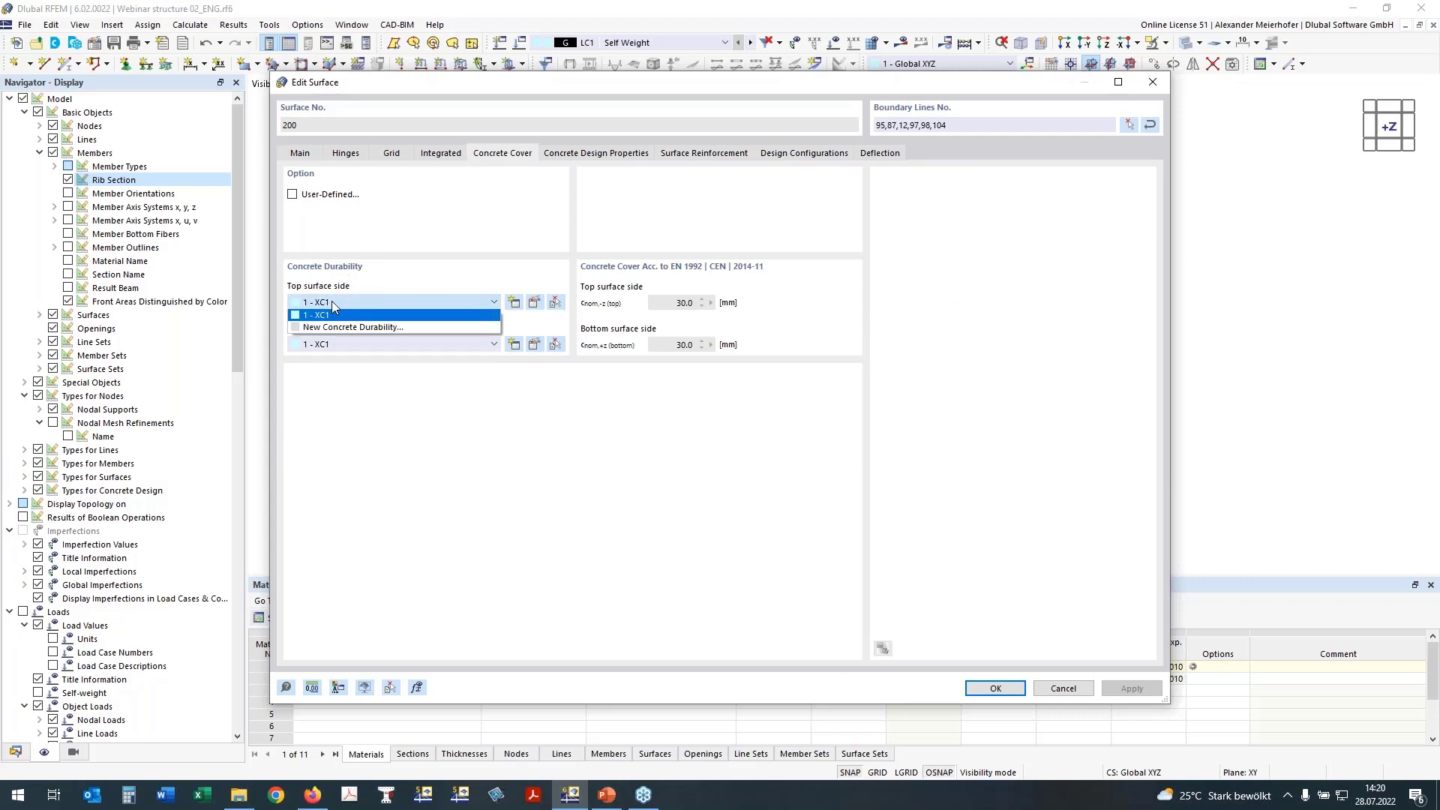
click(337, 314)
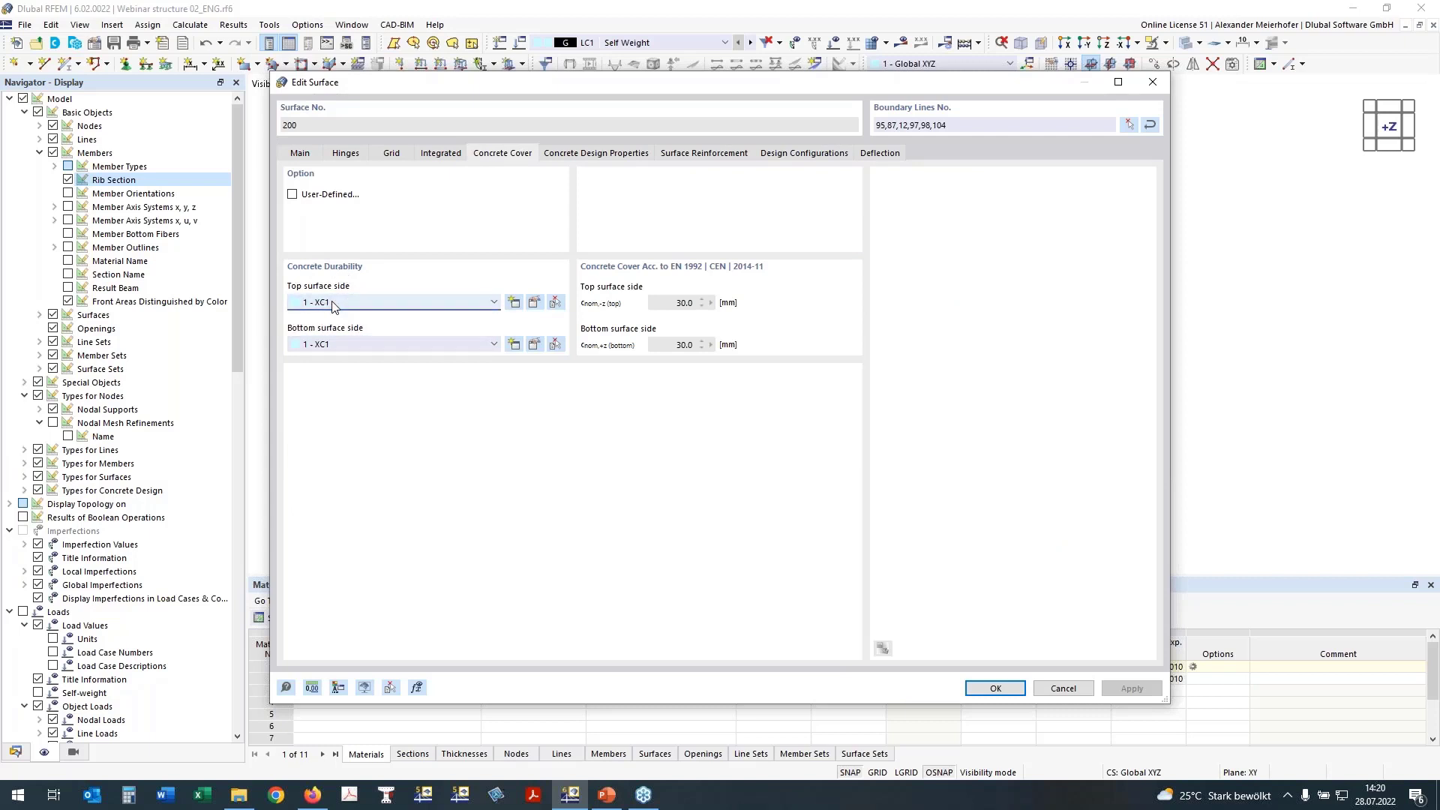
click(607, 156)
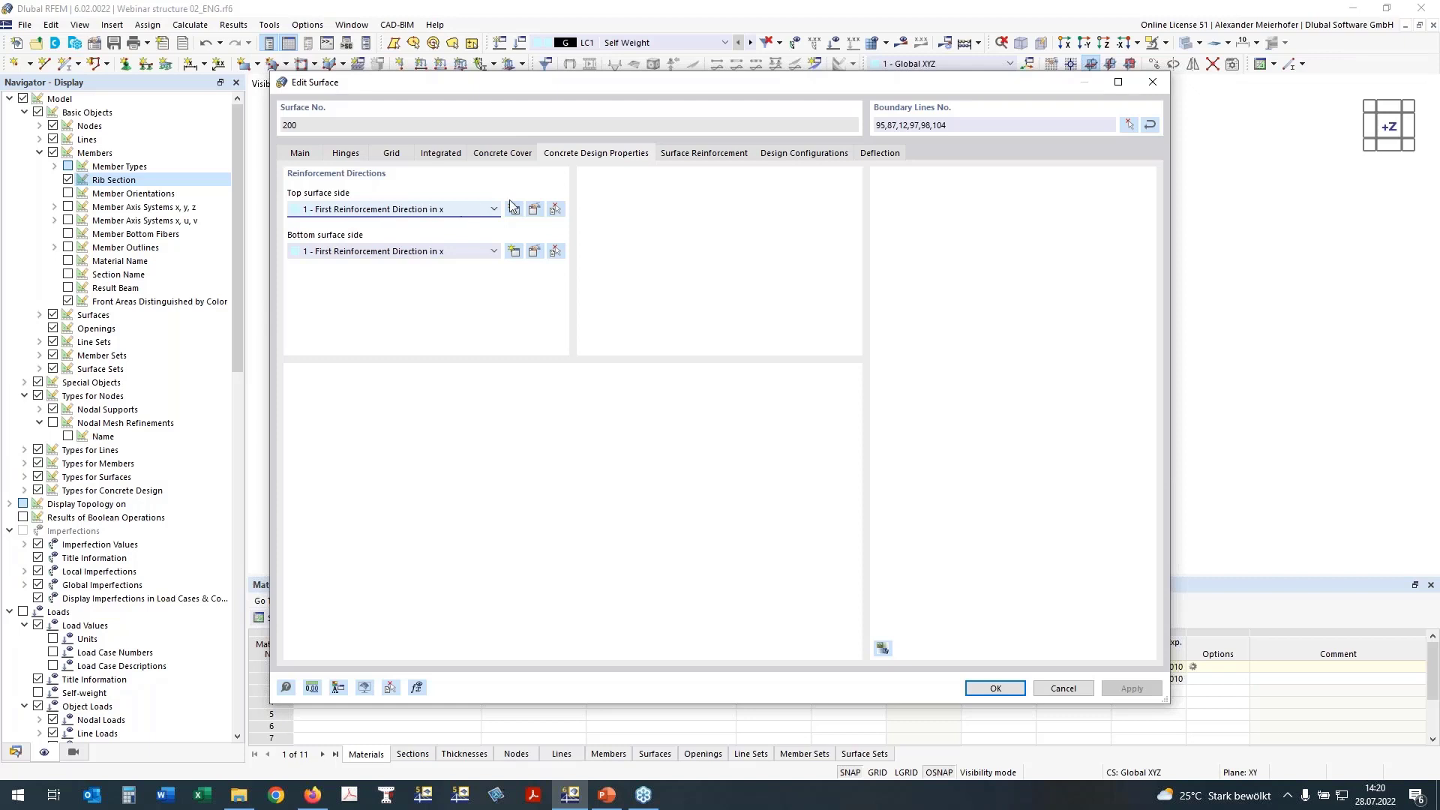
Create a surface reinforcement for the slab with additional transverse reinforcement and name it "Basic Reinforcement"
click(711, 155)
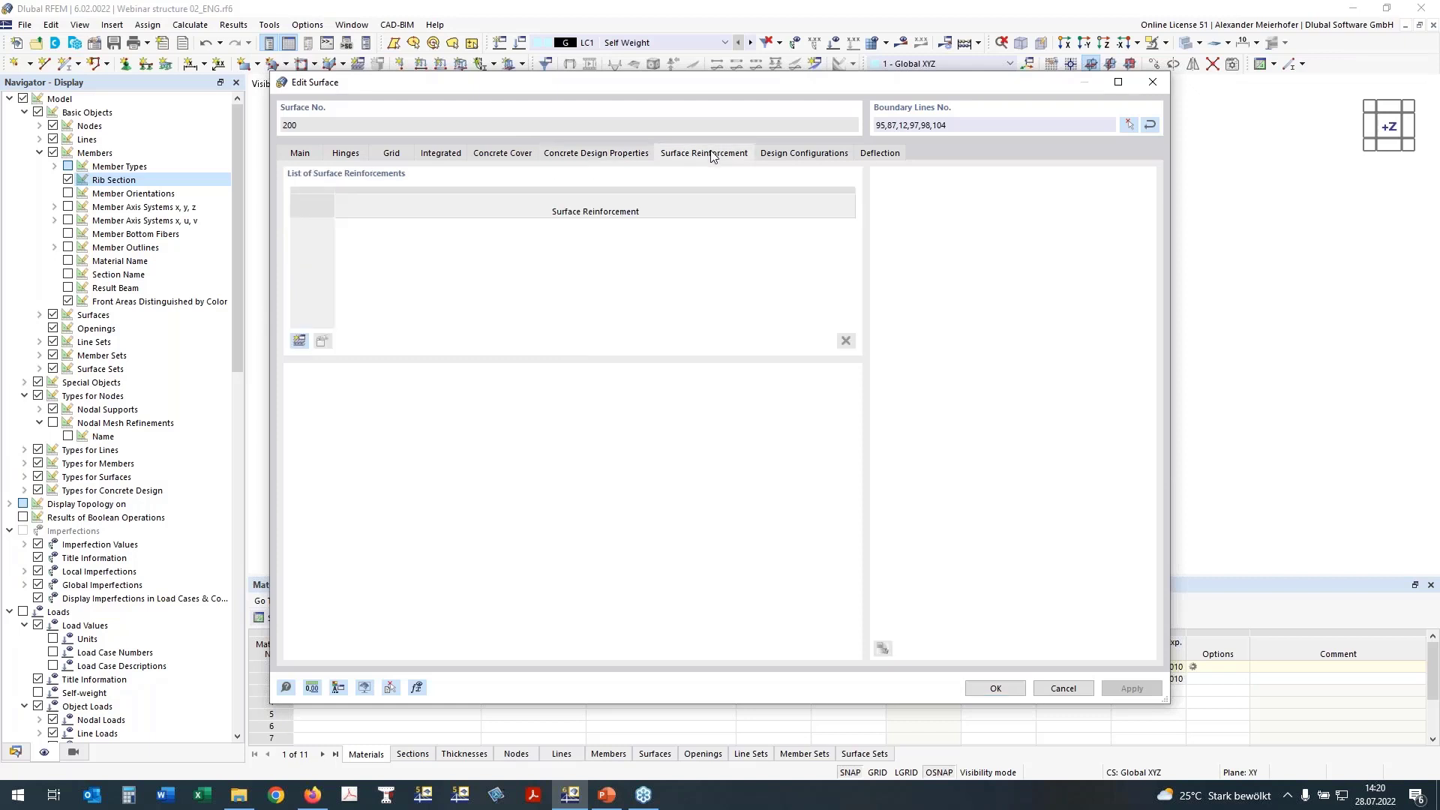
drag(668, 96, 670, 165)
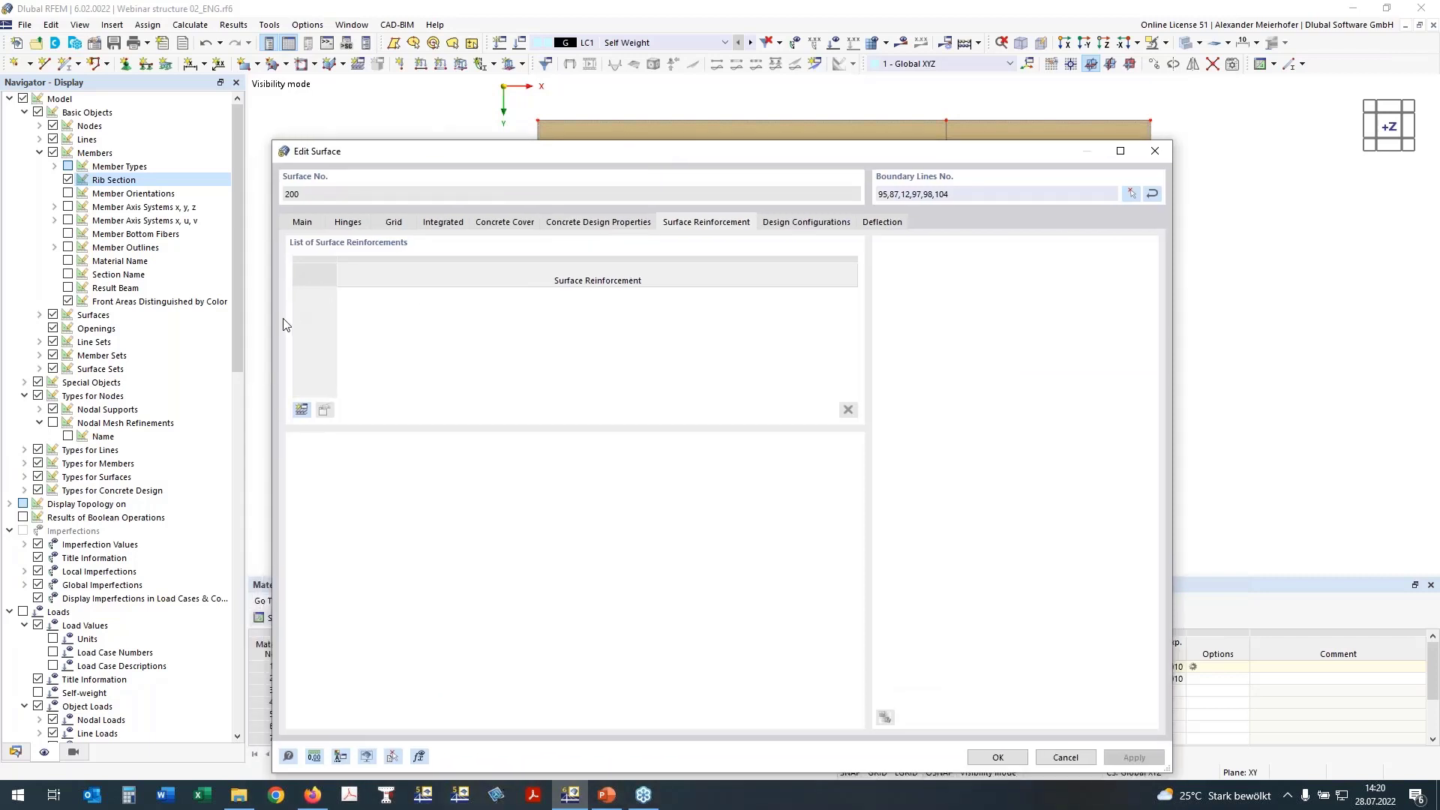
click(302, 410)
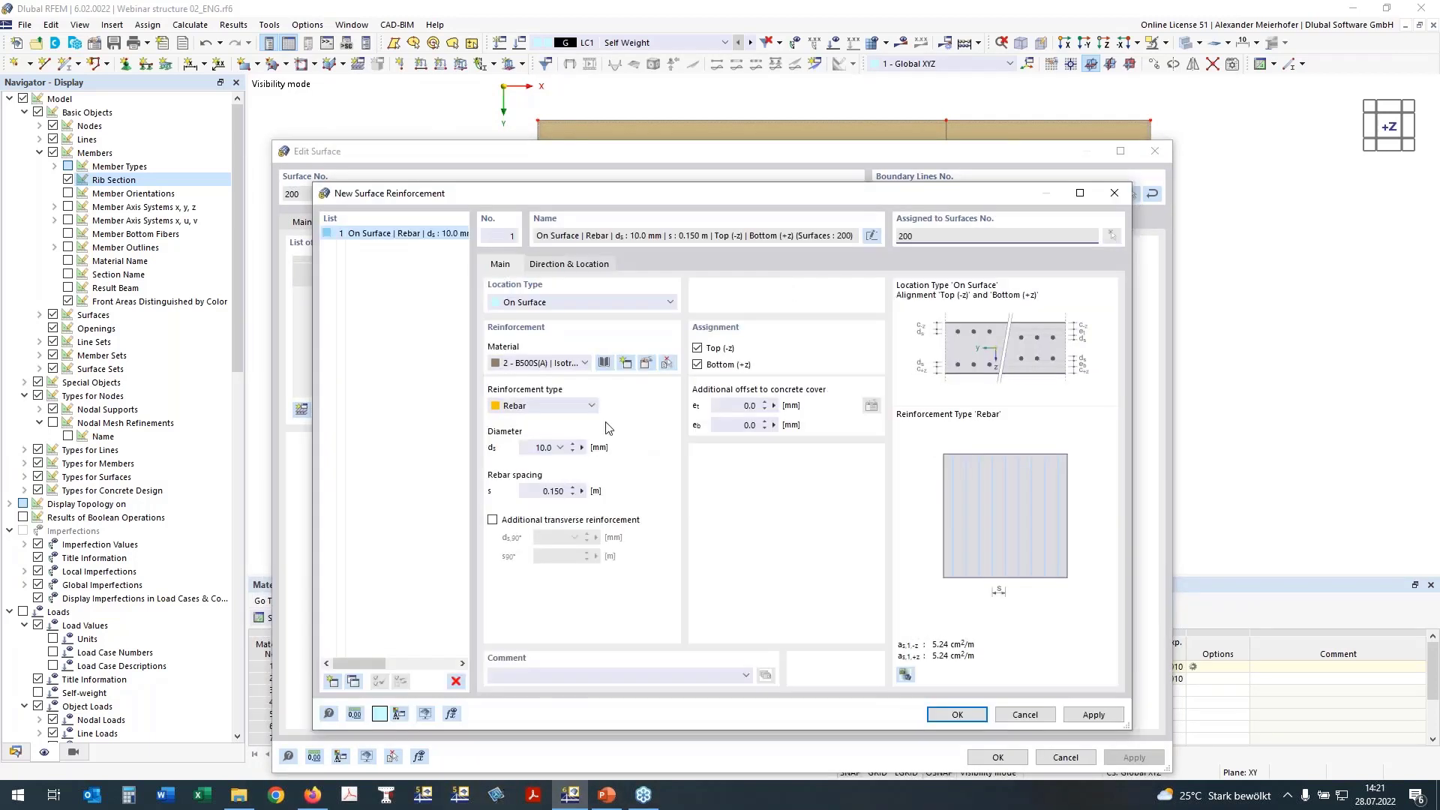
click(497, 519)
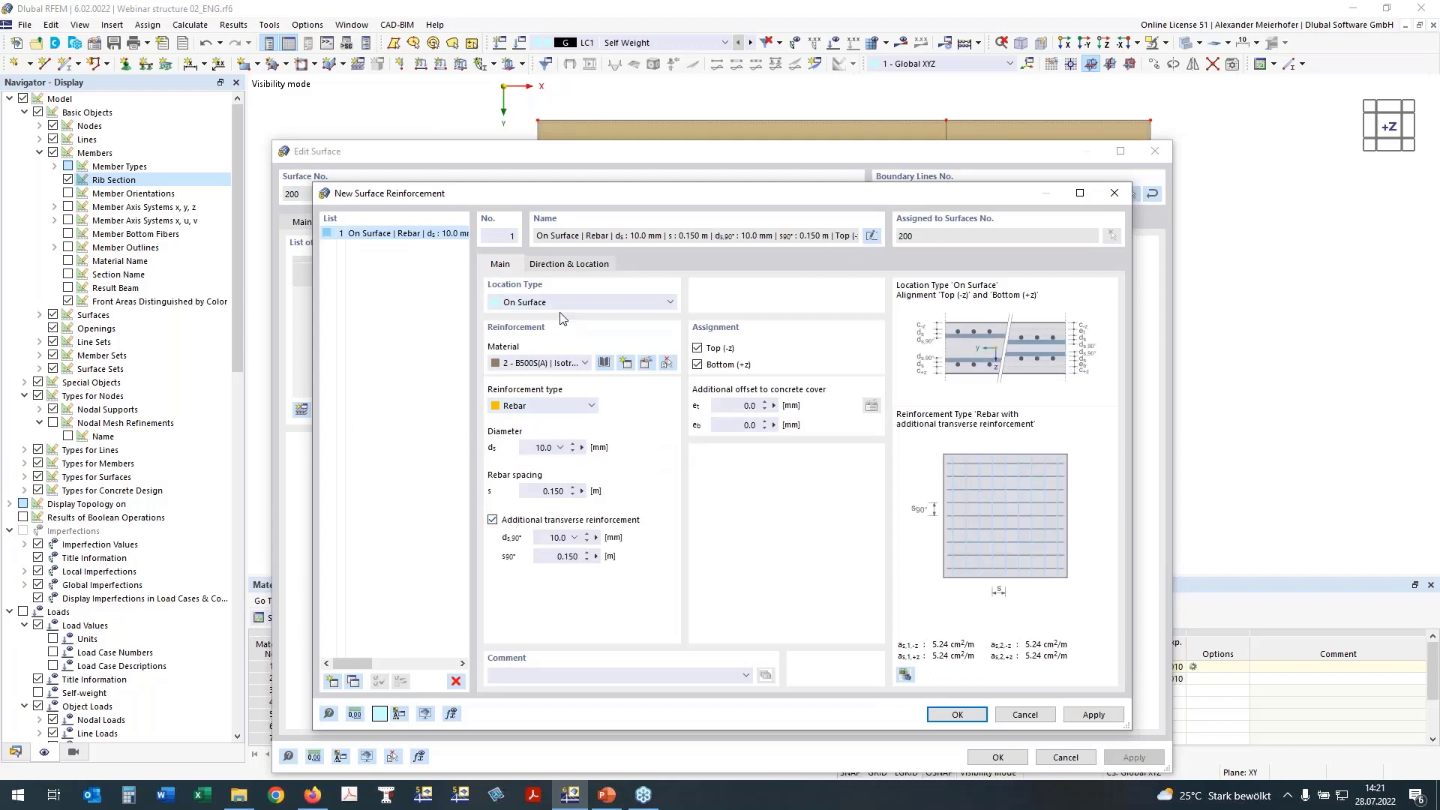
click(872, 235)
text(Basic Reinf)
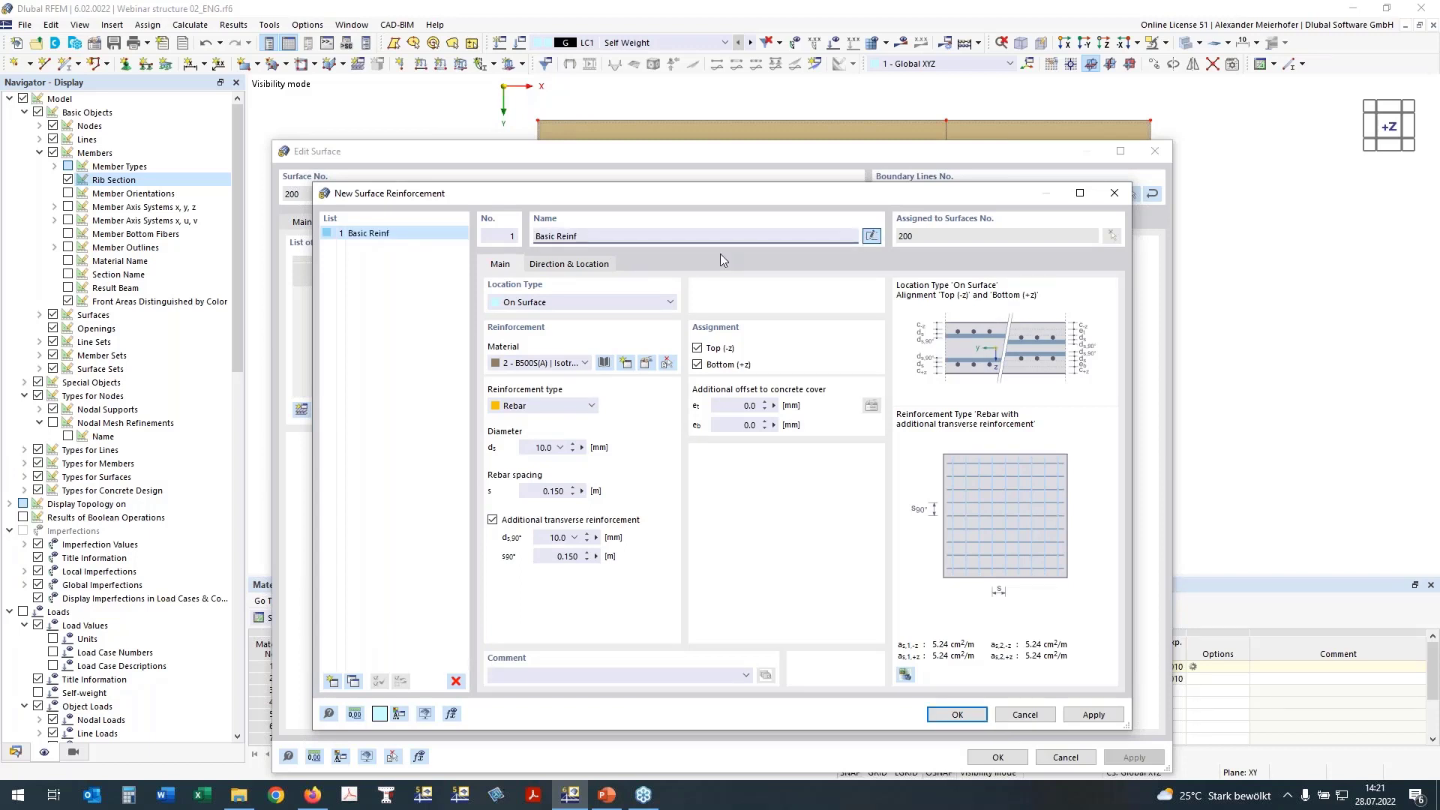
text(orcement)
Set the spacing of the basic reinforcement to 0.1 m for both the main and transverse rebars and accept the definition
double_click(558, 492)
text(1)
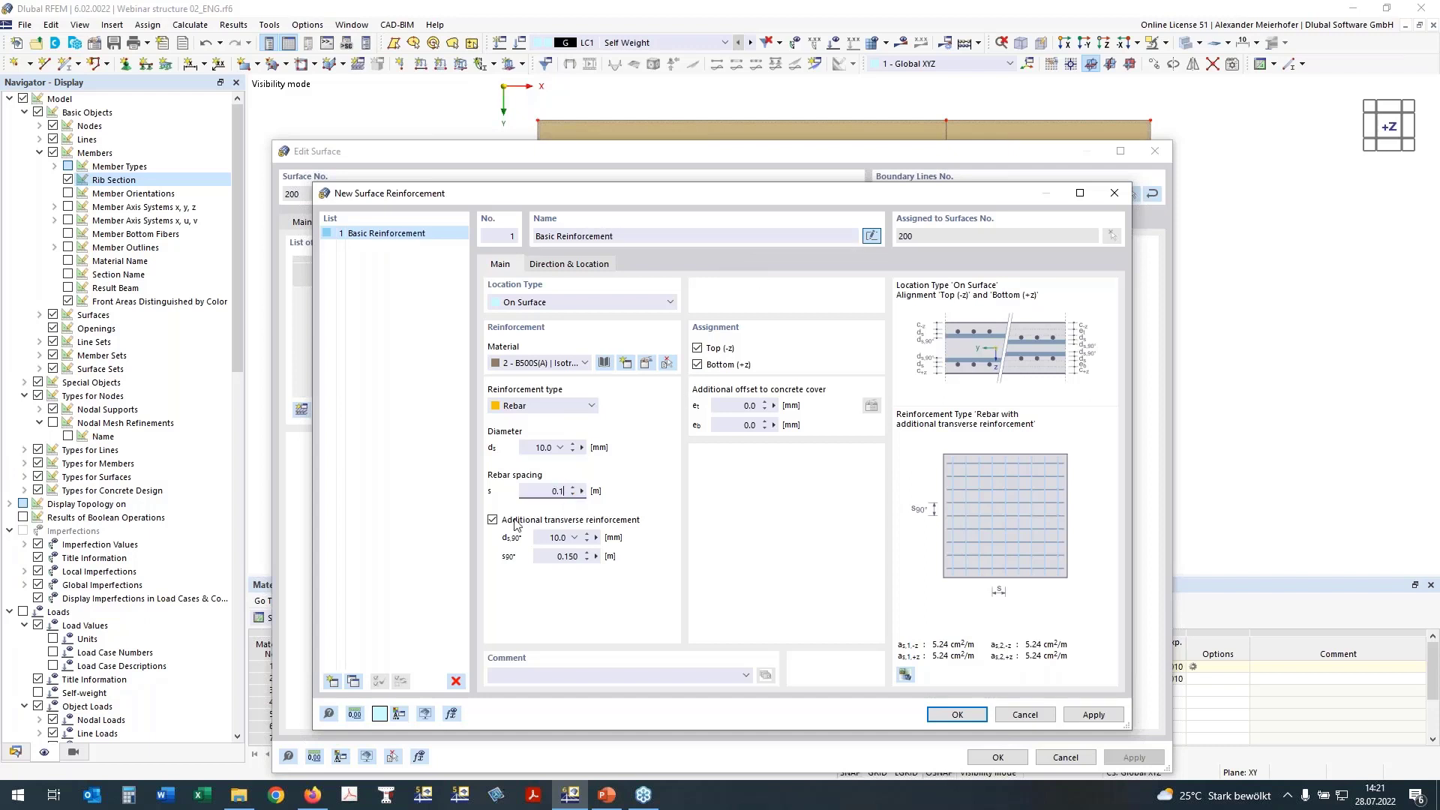
double_click(569, 560)
text(1)
click(531, 448)
click(969, 715)
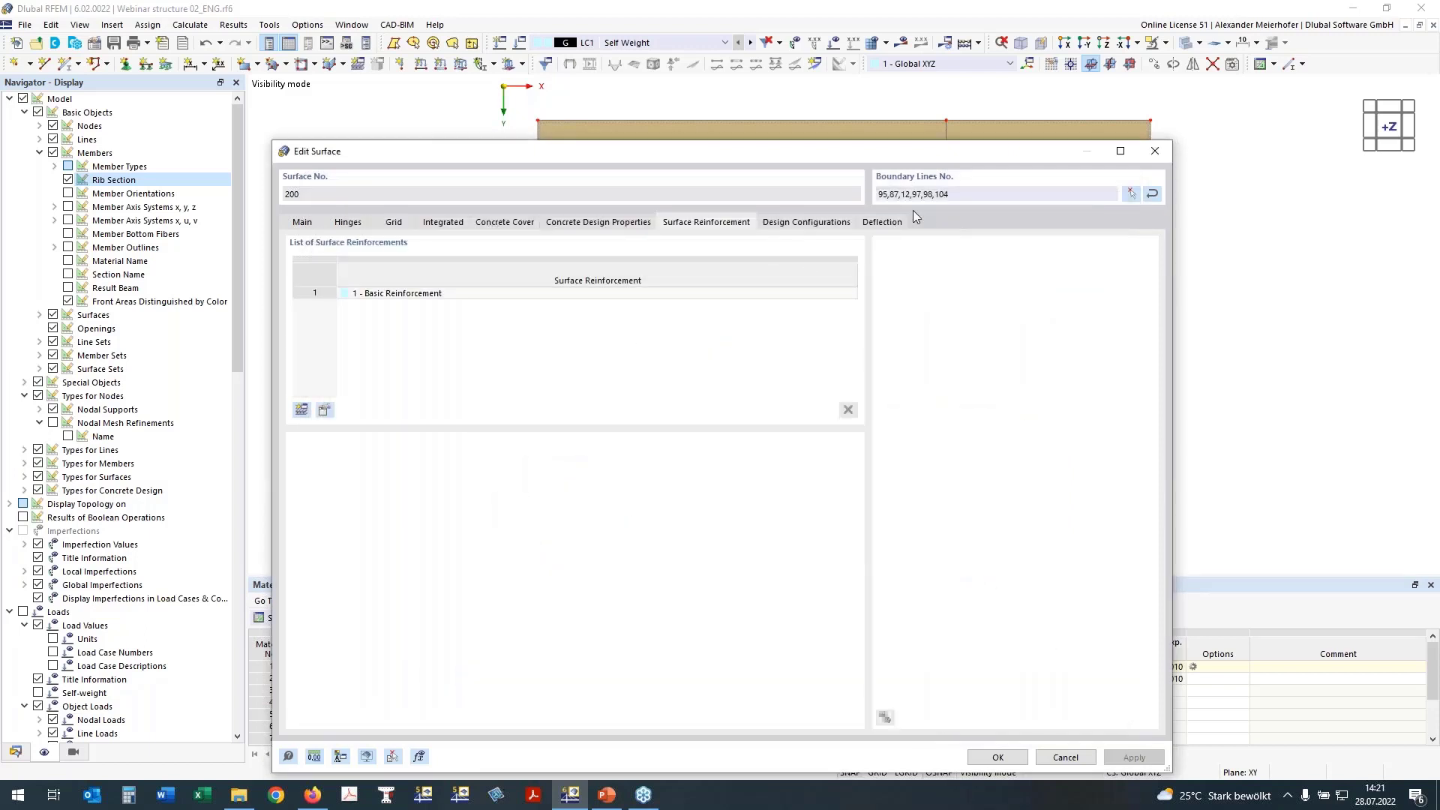
Set the slab's deflection displacement reference to "Parallel surface at the point of minimum nodal deformation"
click(824, 223)
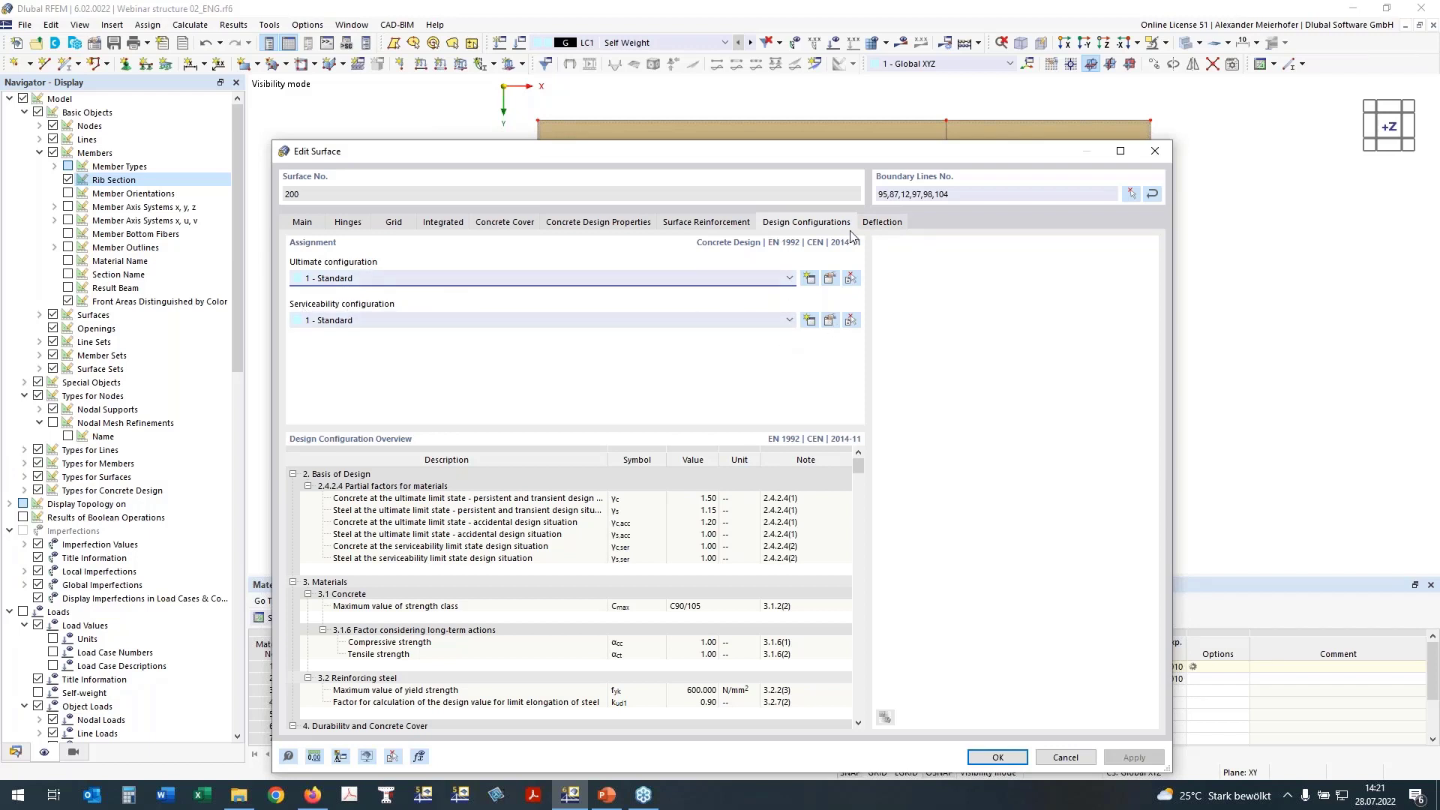
click(885, 223)
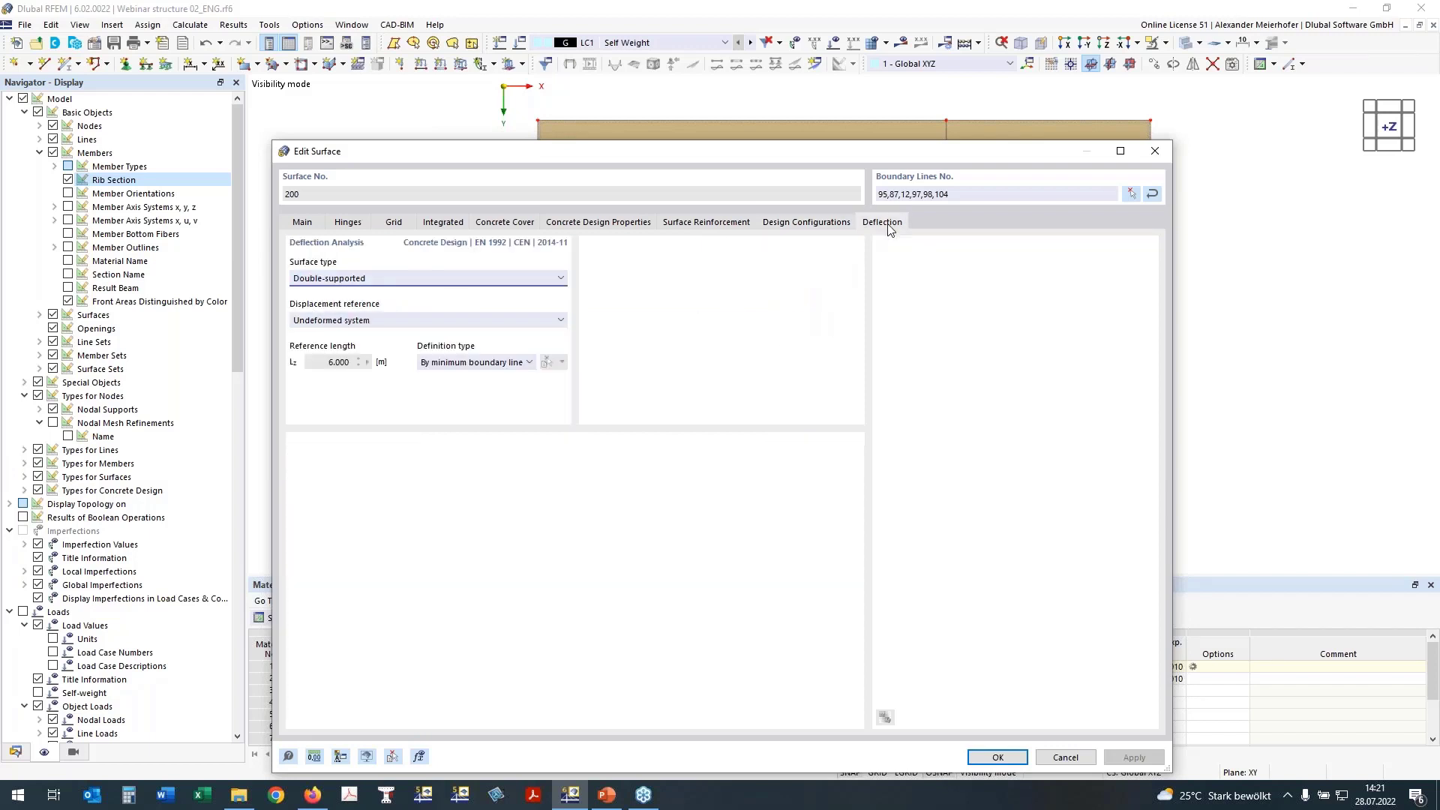
drag(670, 141, 696, 257)
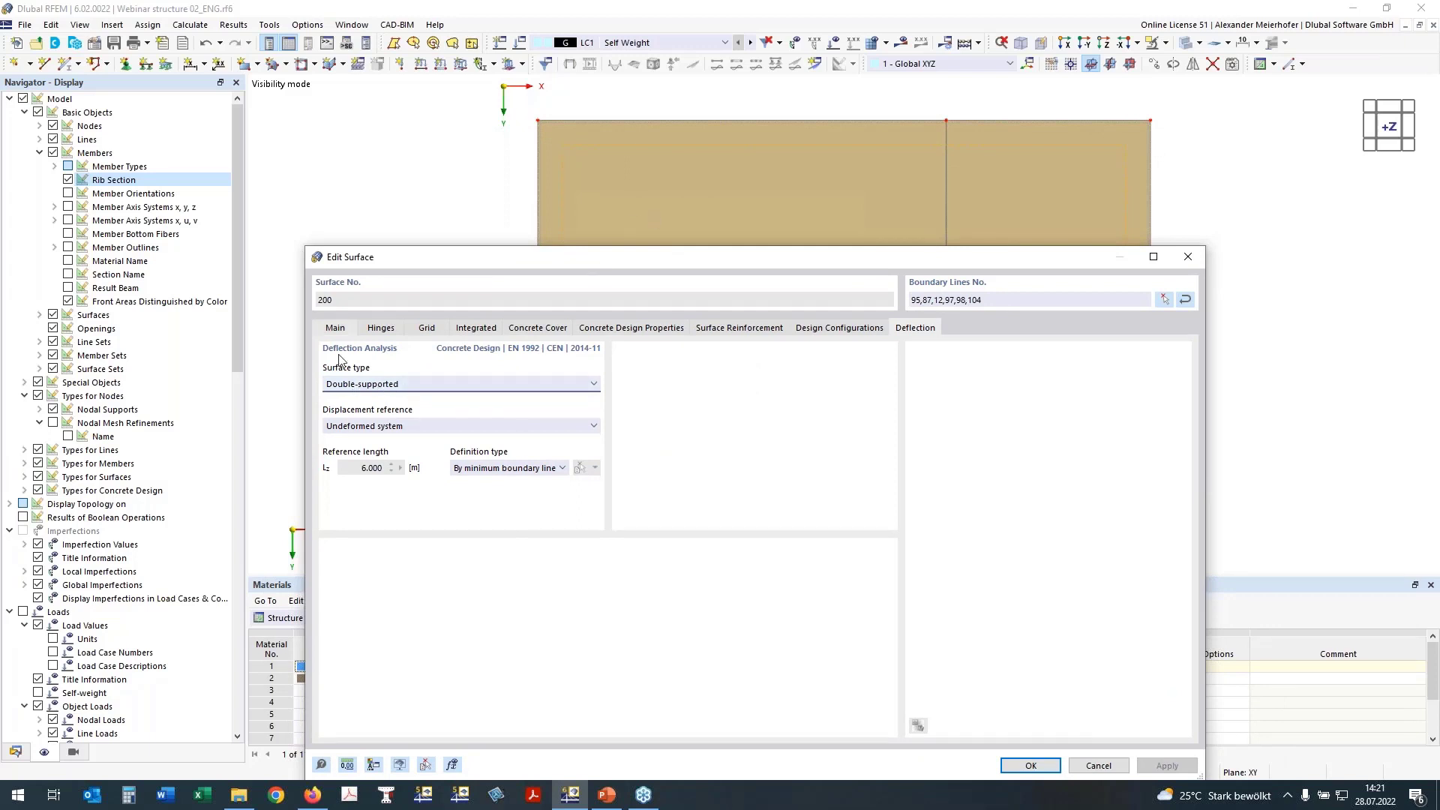
click(349, 427)
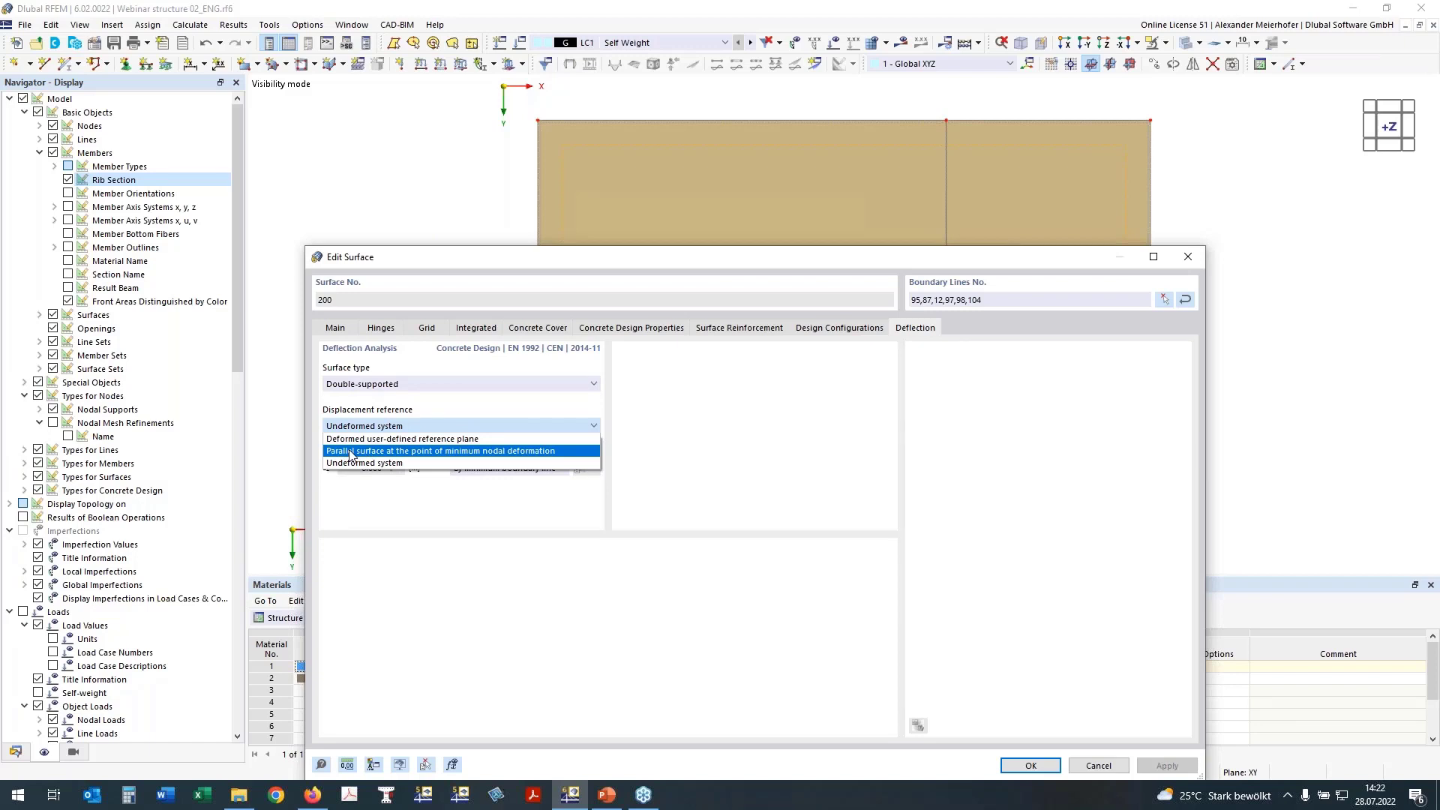
click(368, 426)
scroll(373, 429, down, 1)
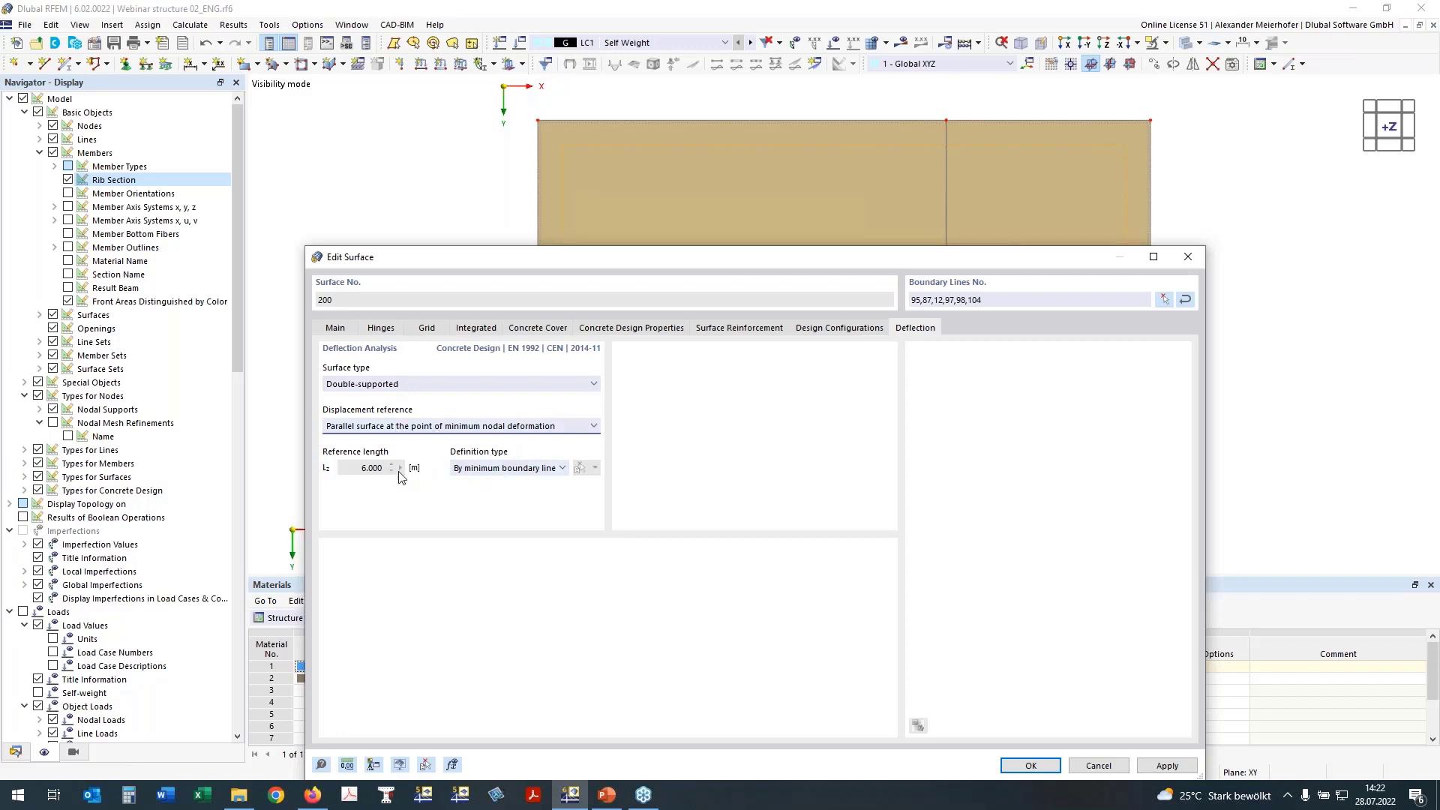
Define the slab's reference length manually as the 5.5 m between the node joining the ribs and the column node directly below, and accept the surface settings
click(510, 473)
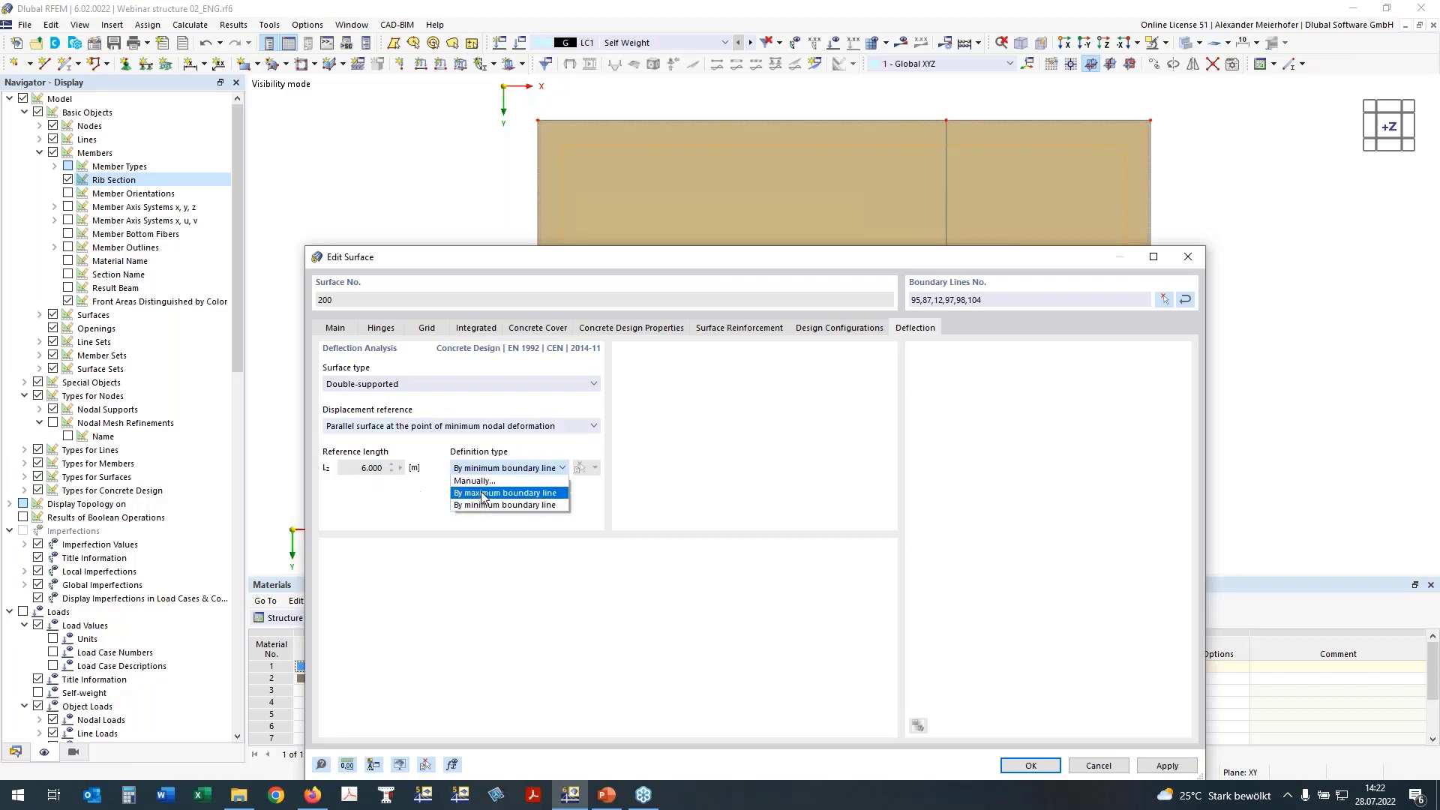
click(508, 481)
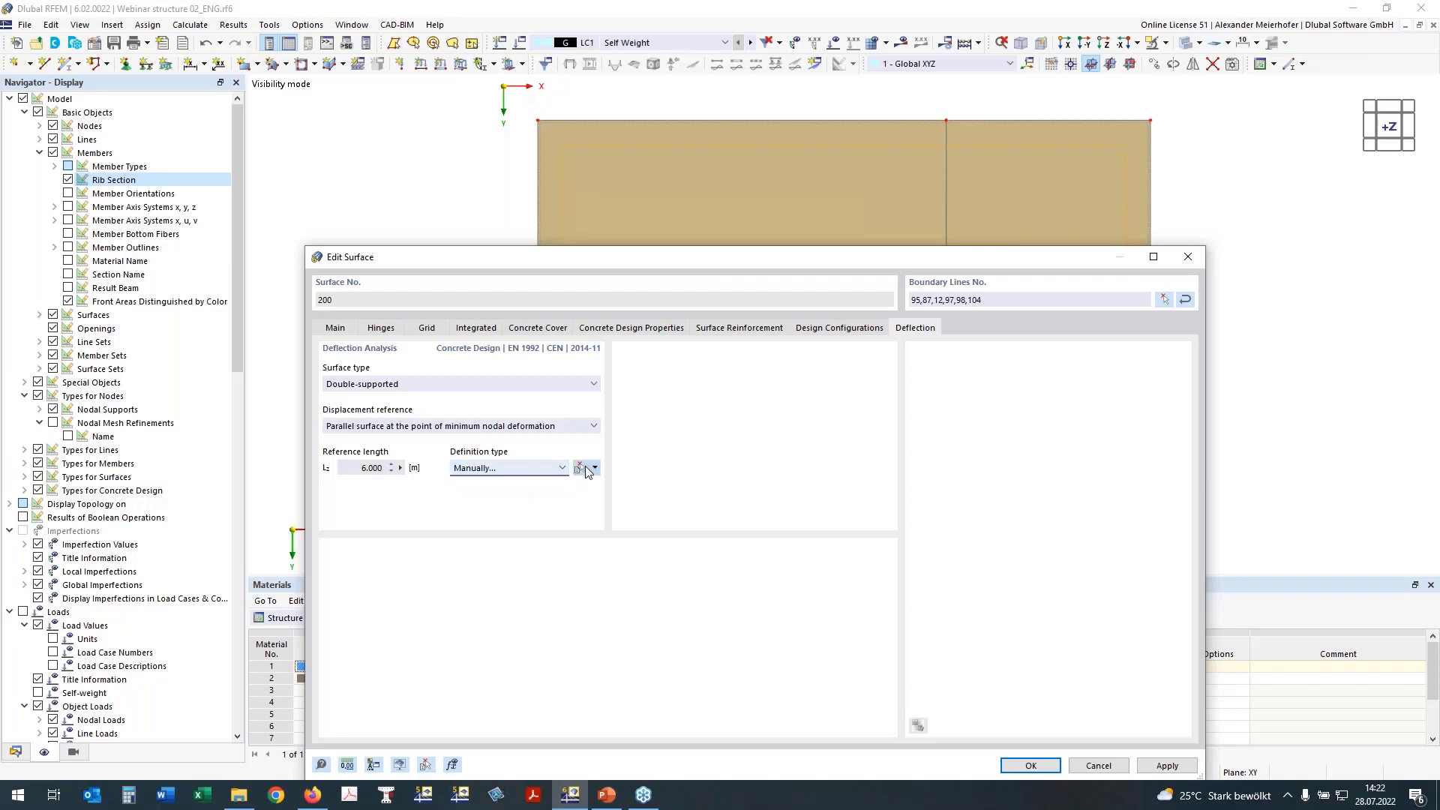
click(594, 467)
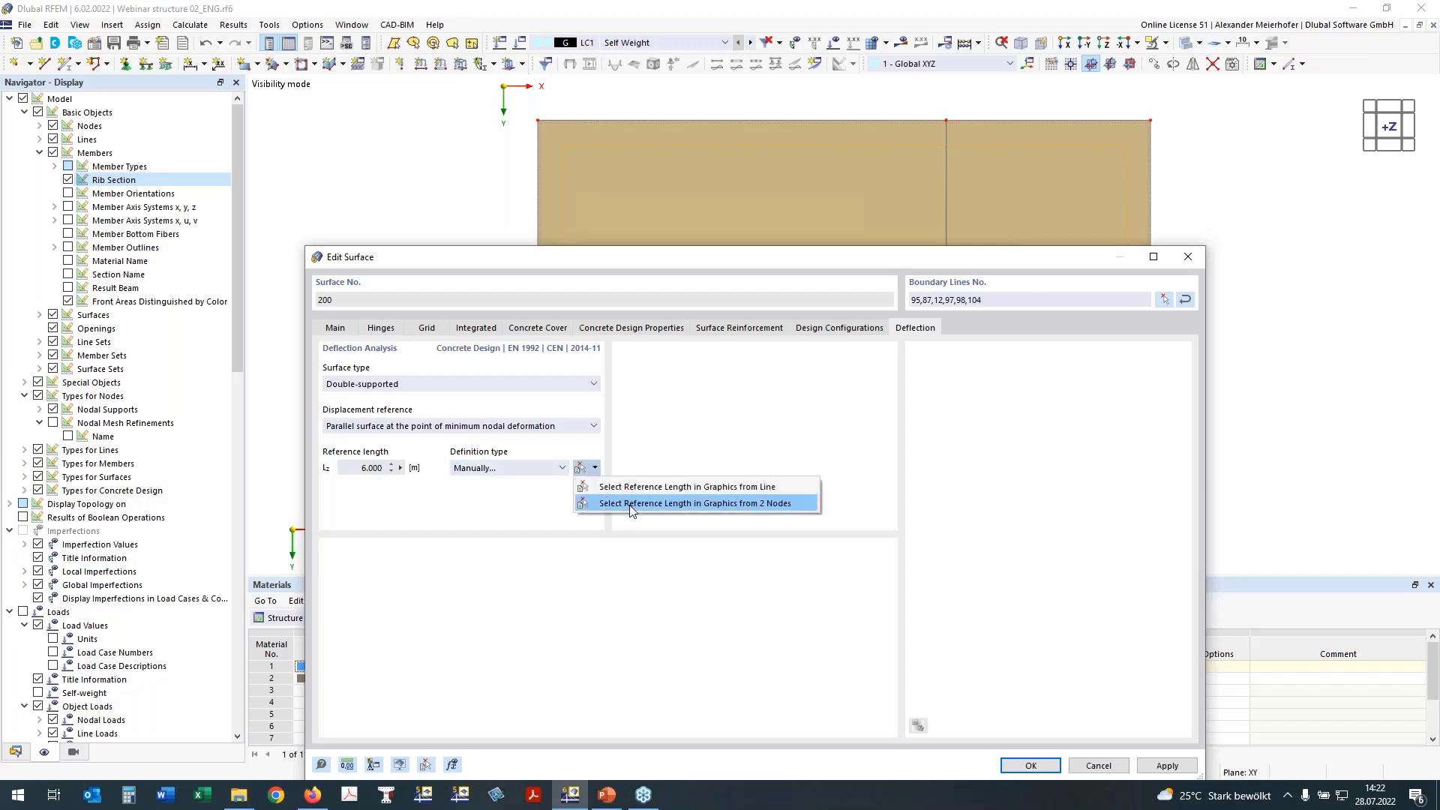
click(631, 505)
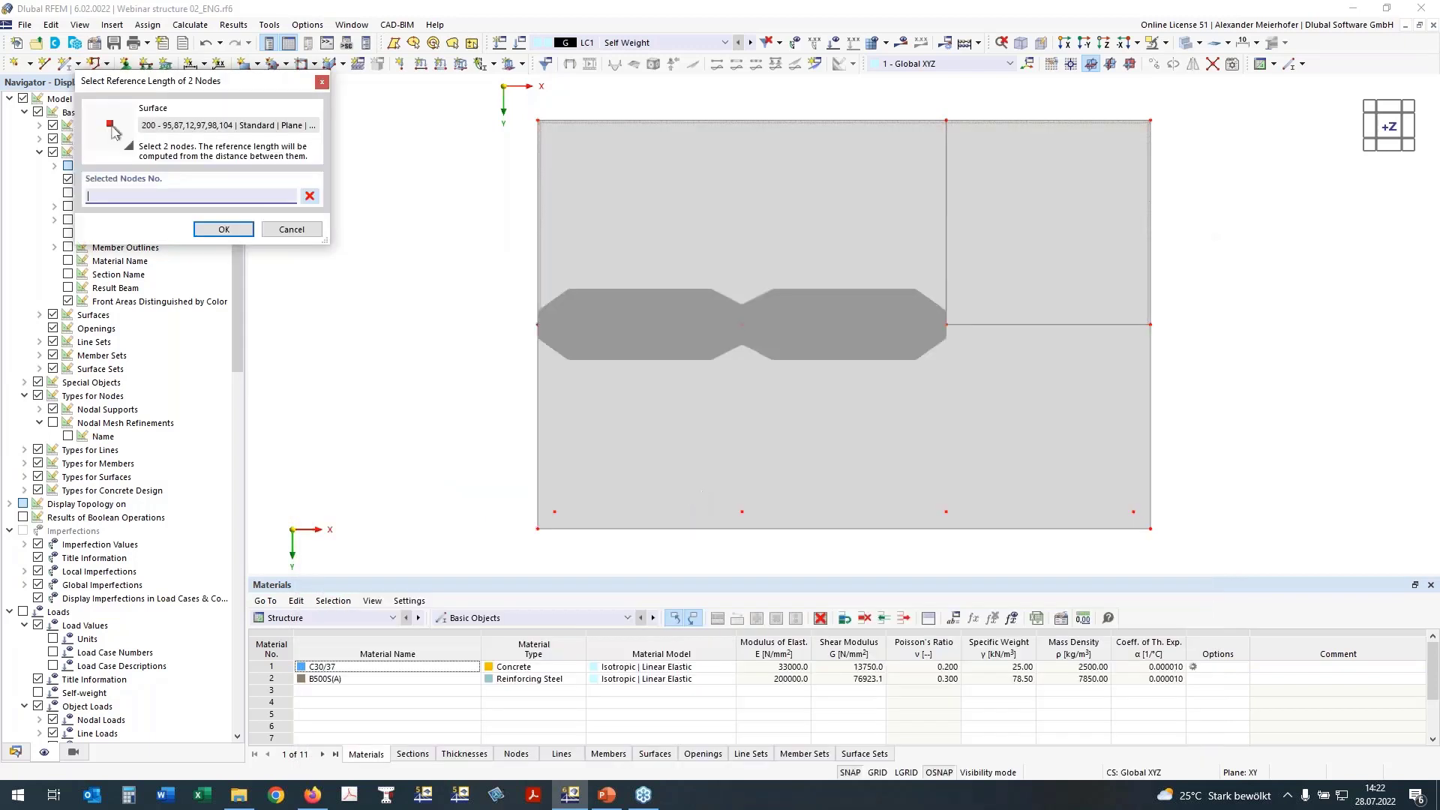
click(741, 324)
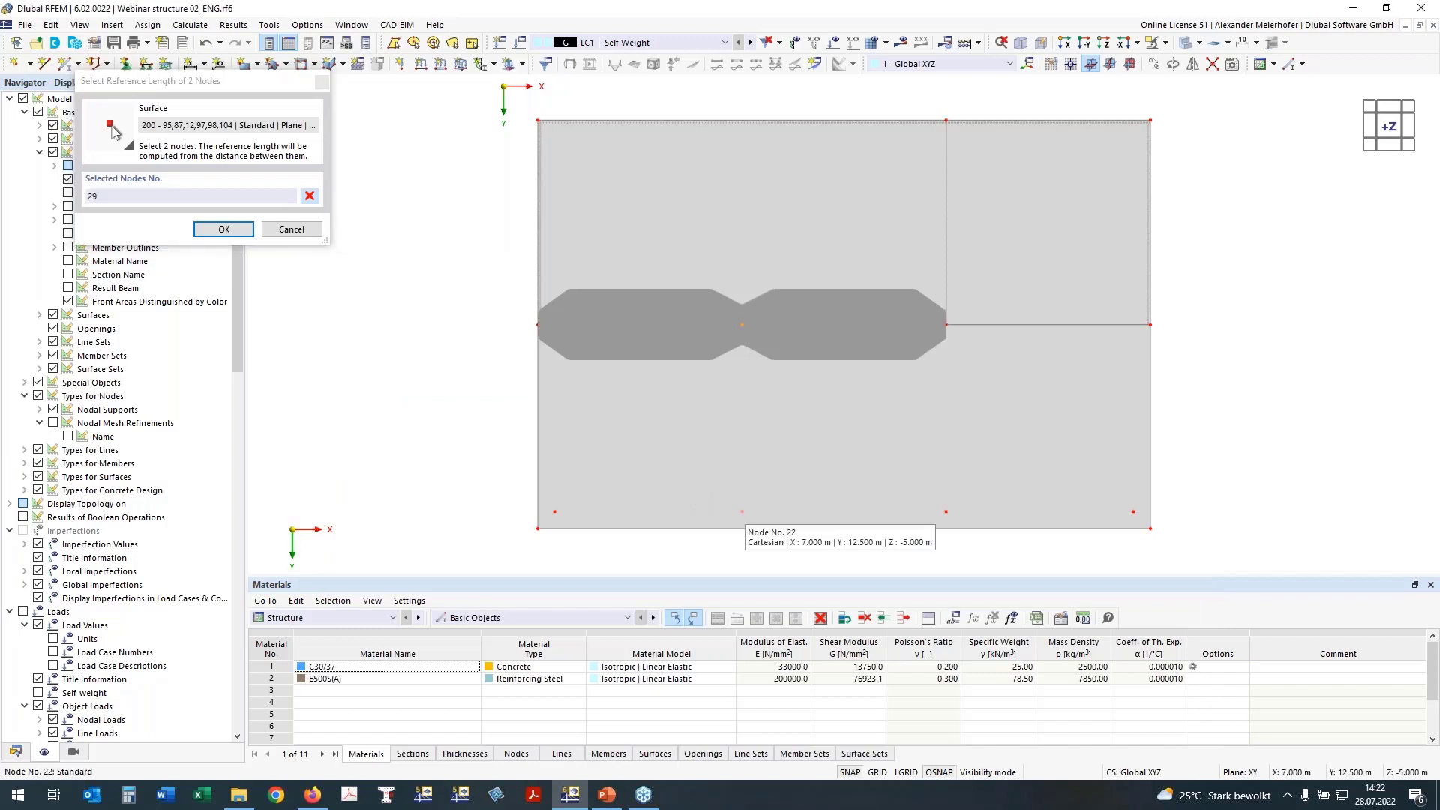
click(742, 512)
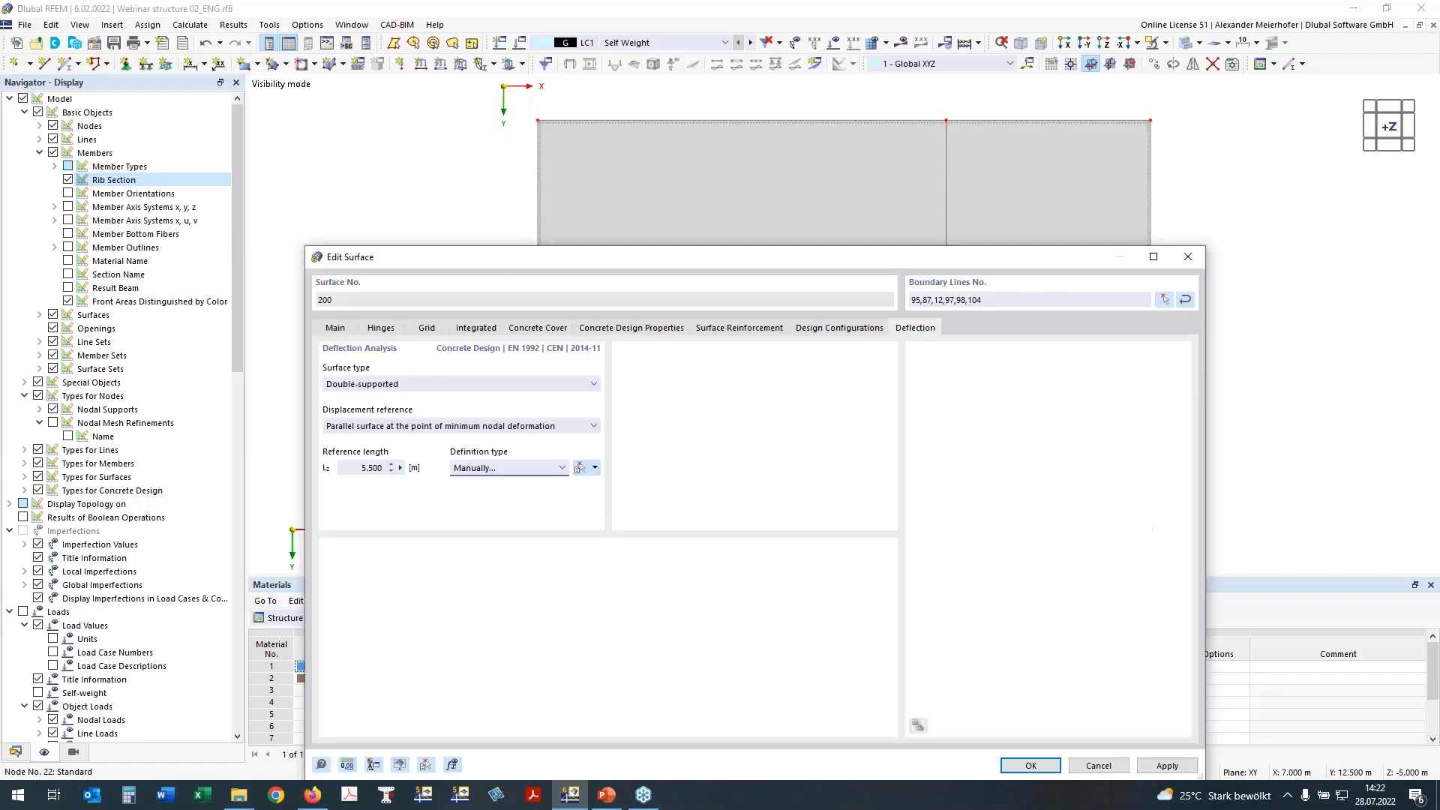
click(1032, 765)
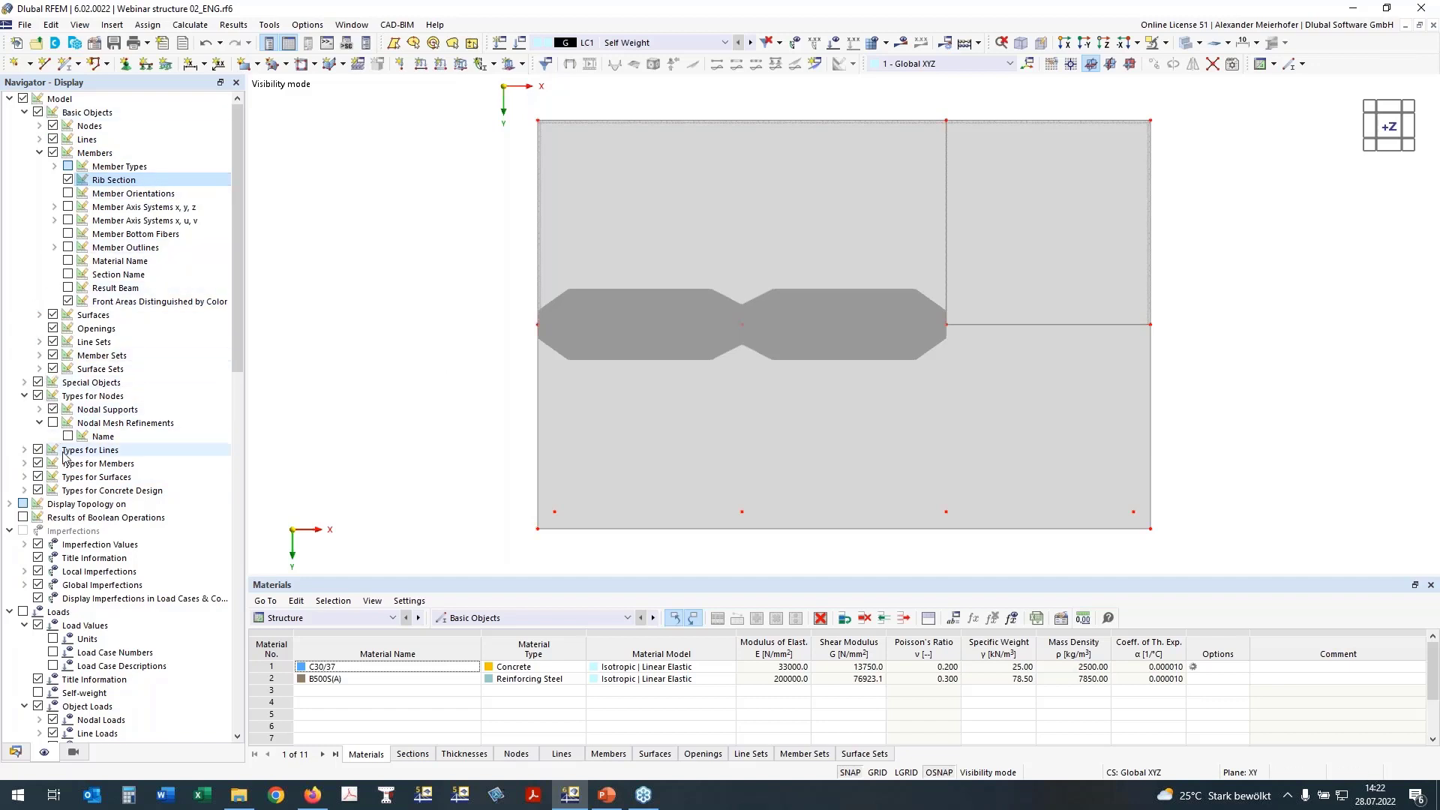
Inspect the slab's on-surface longitudinal reinforcement from above and turn off the display of surface reinforcements
double_click(53, 489)
scroll(51, 484, down, 2)
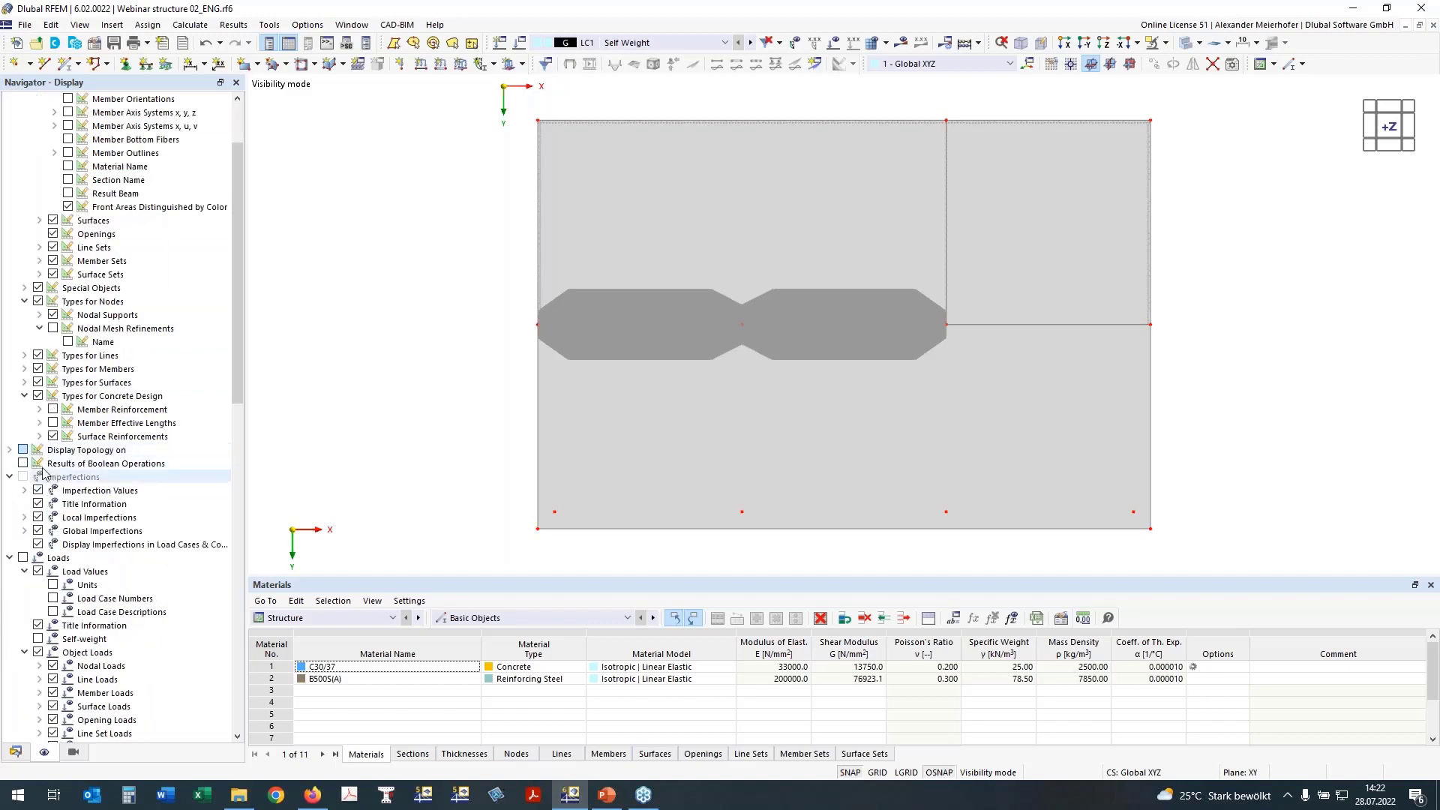
click(40, 438)
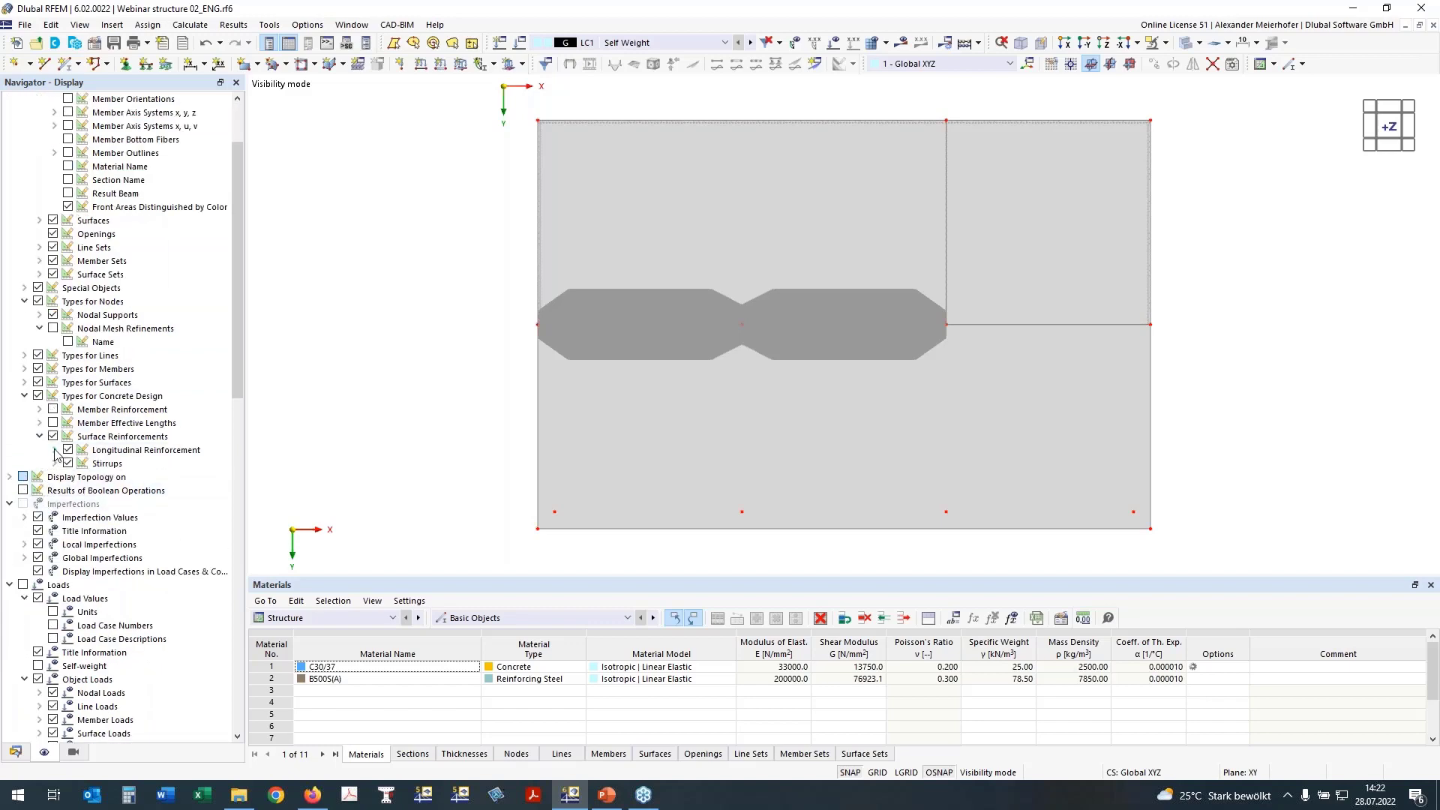
click(54, 450)
click(83, 531)
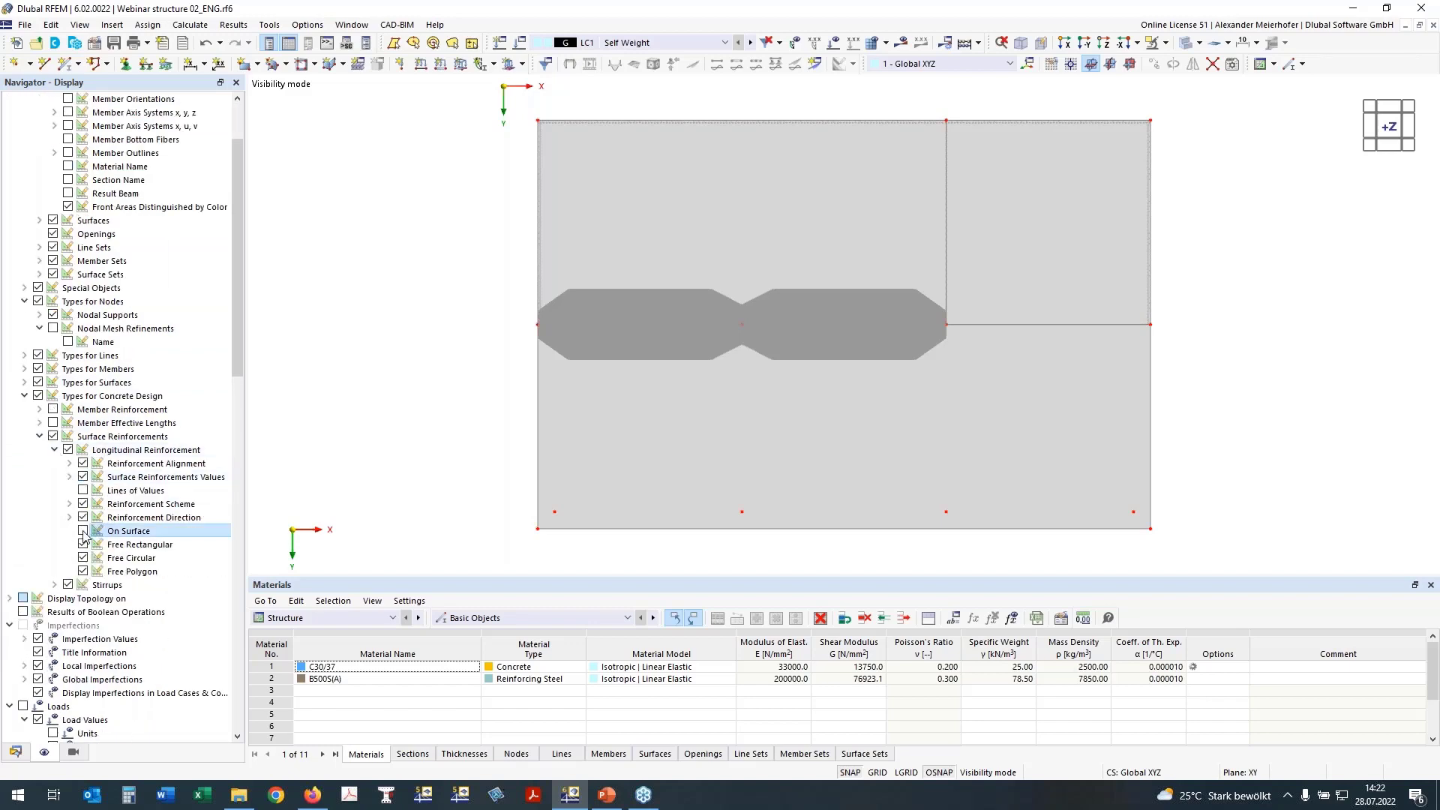
click(84, 531)
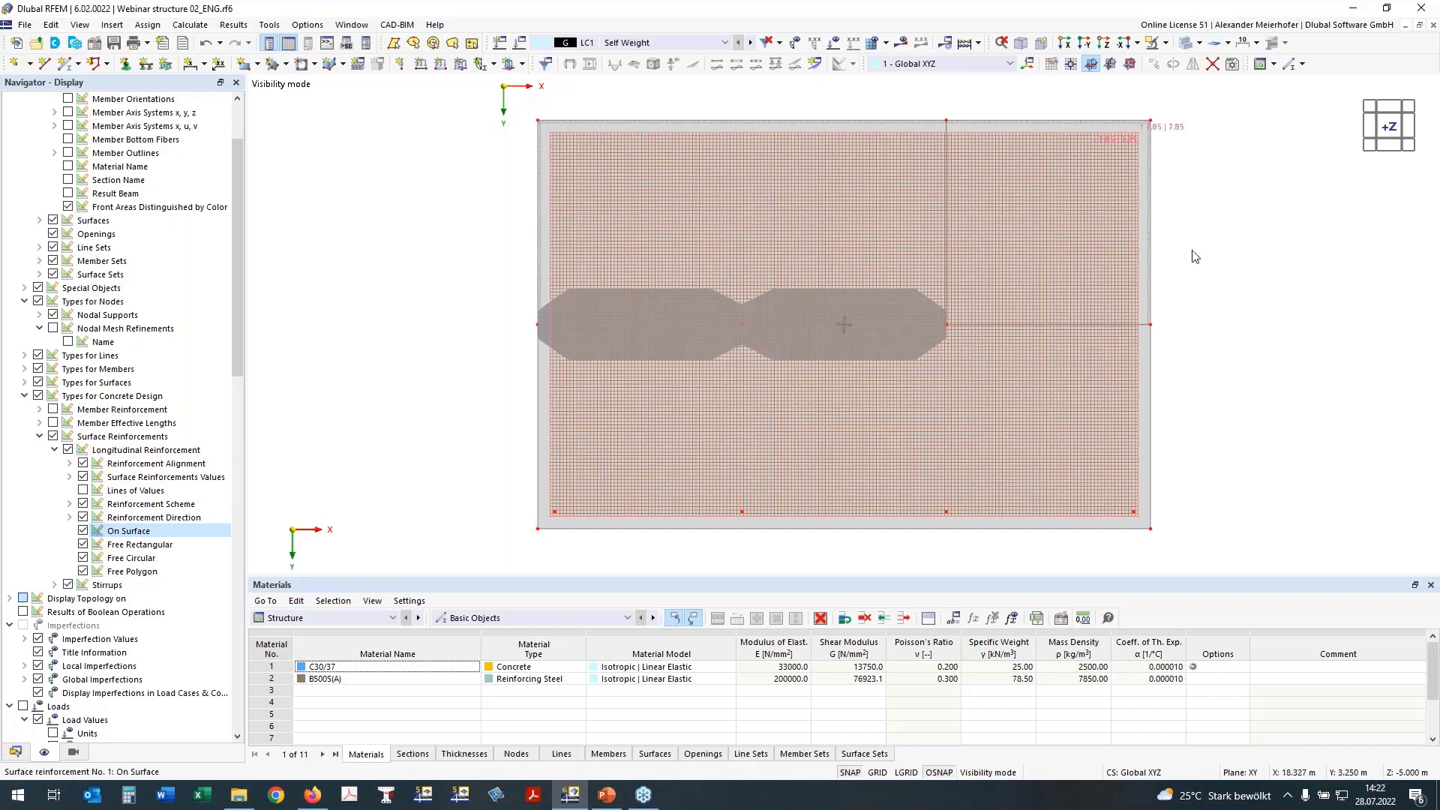
ctrl+middle_drag(1195, 256, 1187, 308)
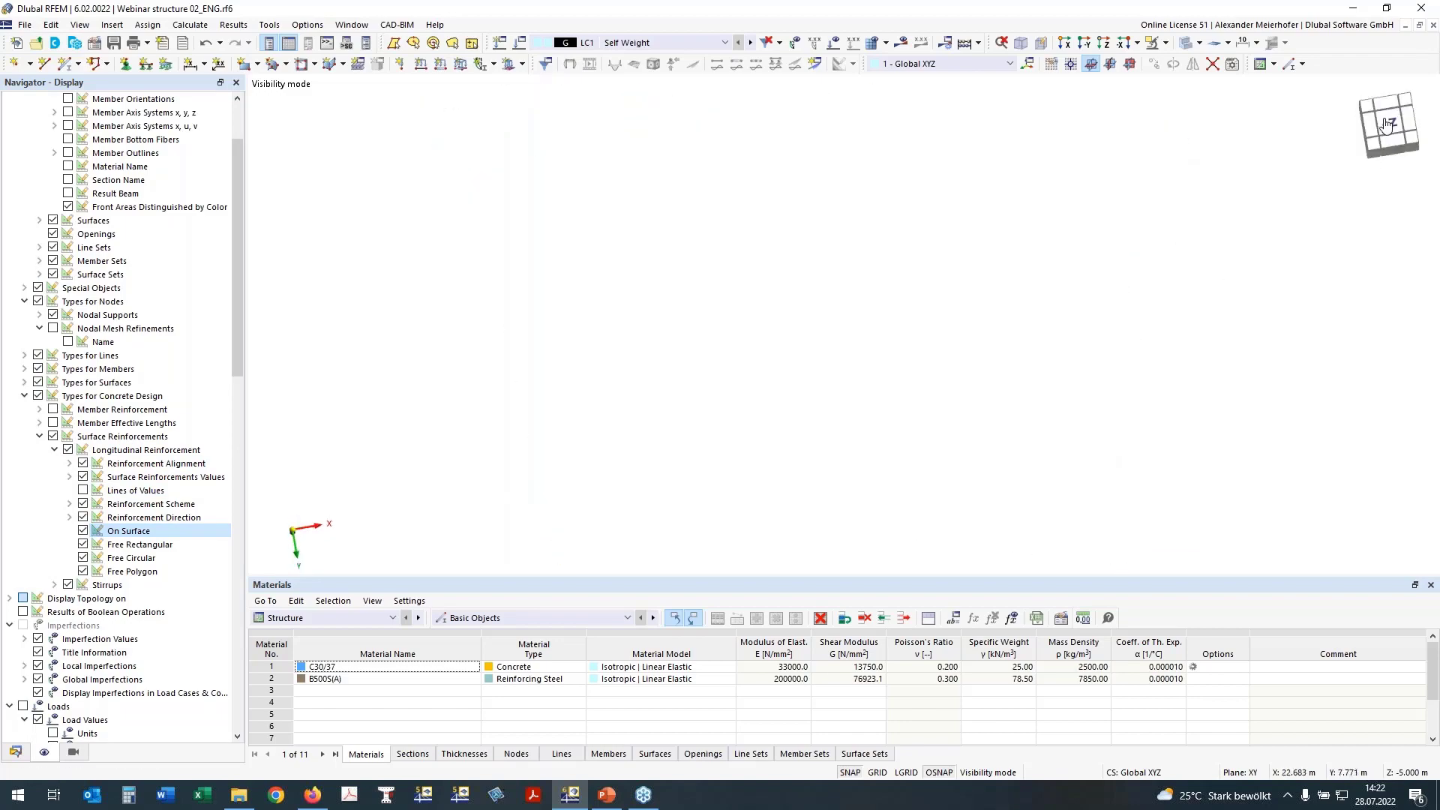
click(1387, 124)
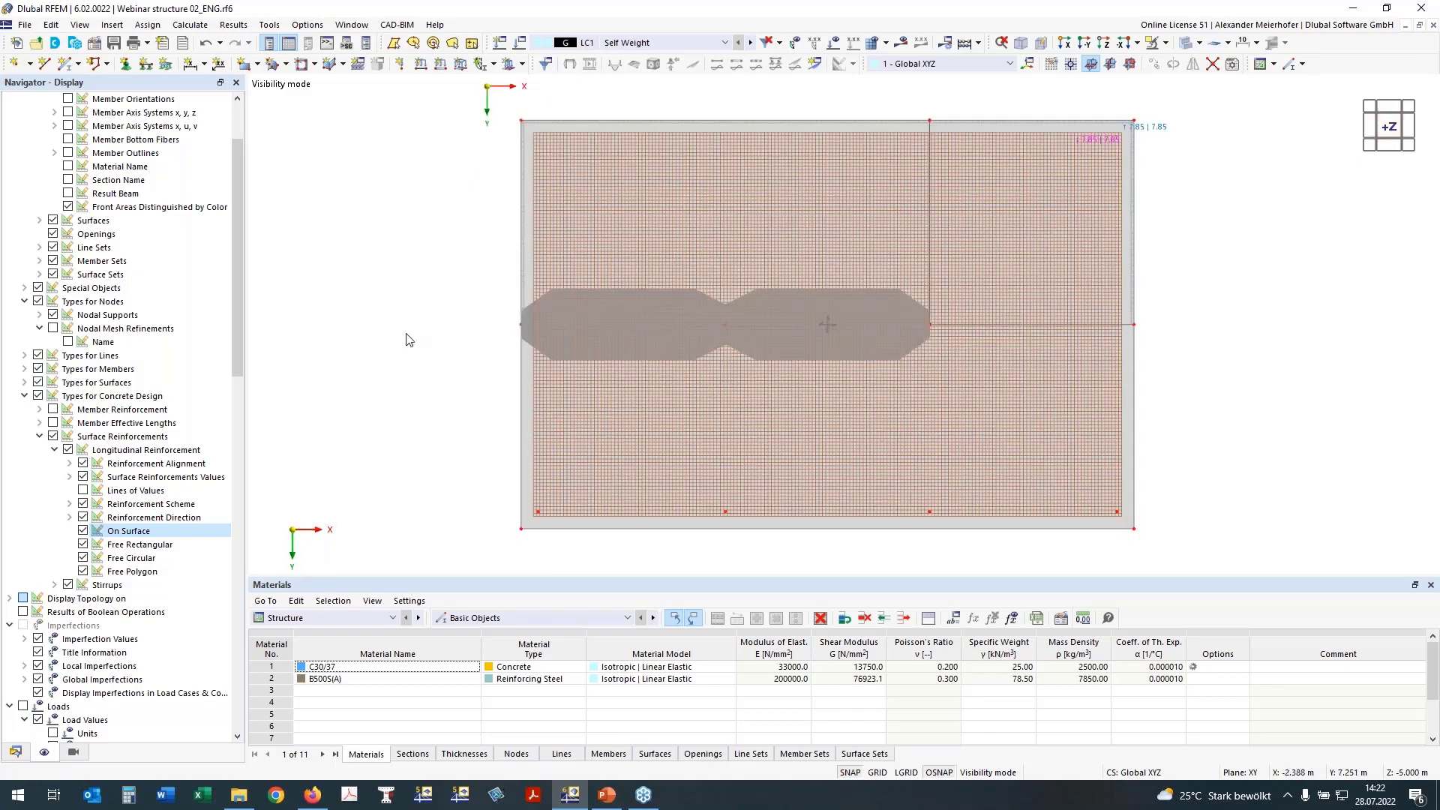
click(54, 437)
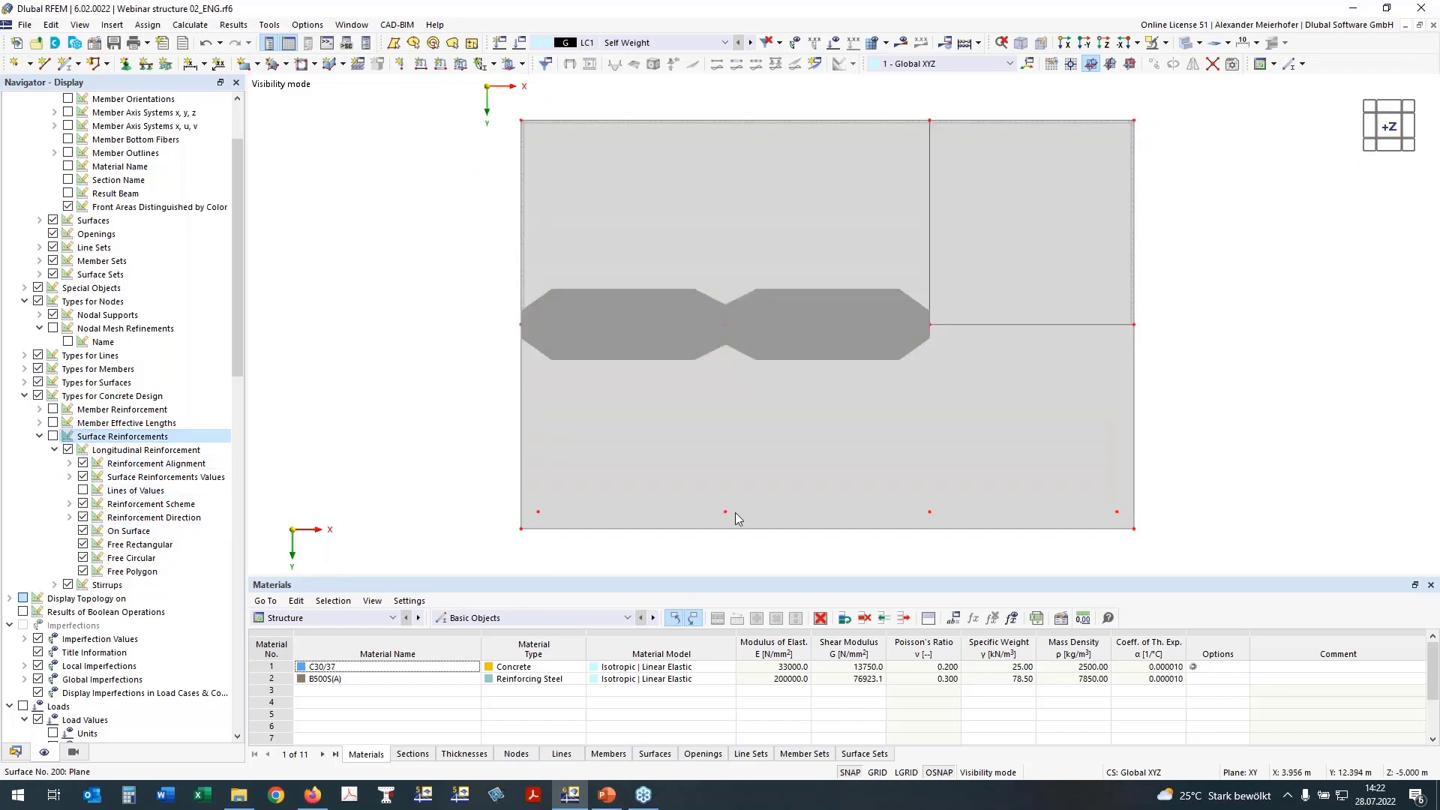
Activate punching design for the four column nodes along the slab's lower edge and accept the node settings
ctrl+middle_drag(492, 469, 450, 531)
drag(441, 459, 1238, 536)
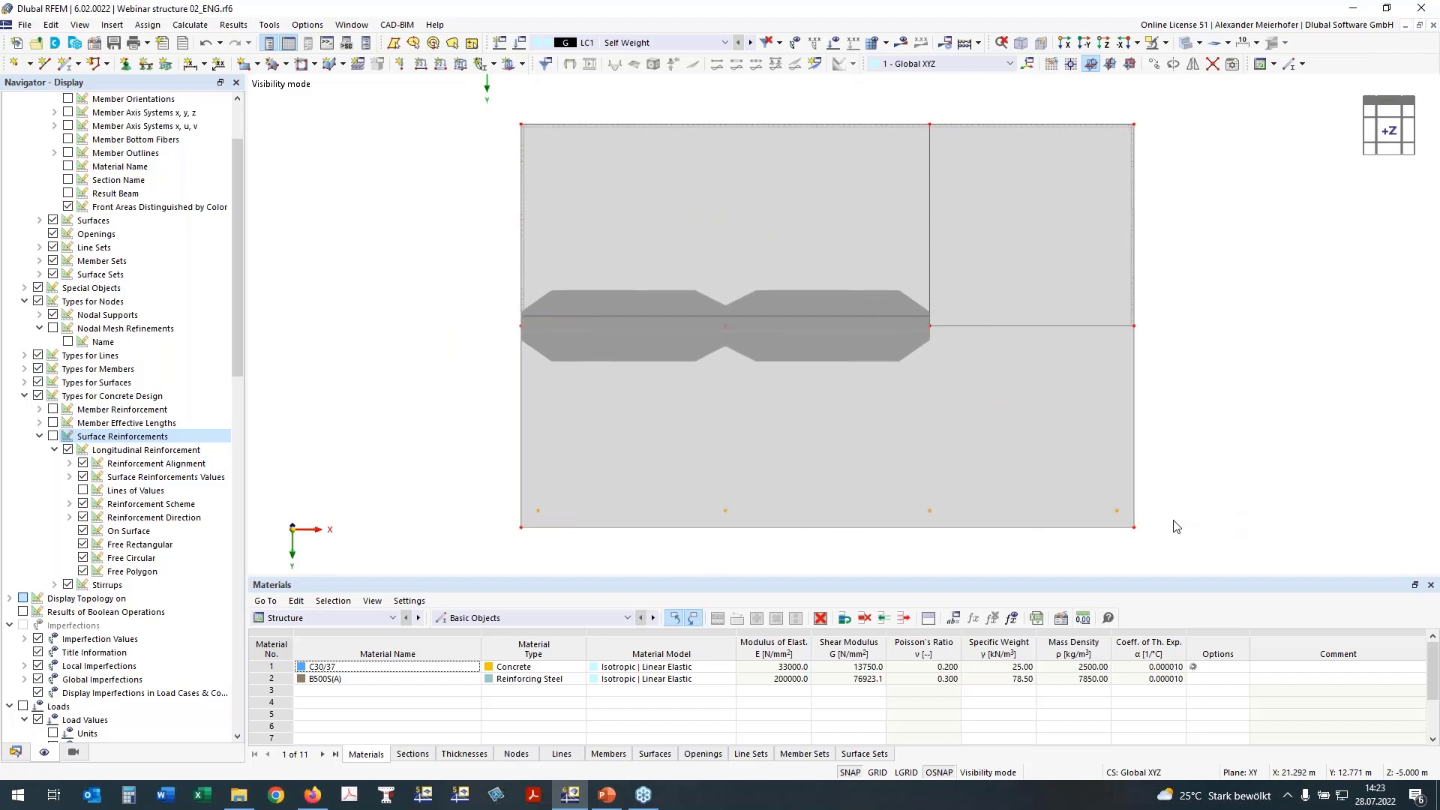
right_click(1115, 511)
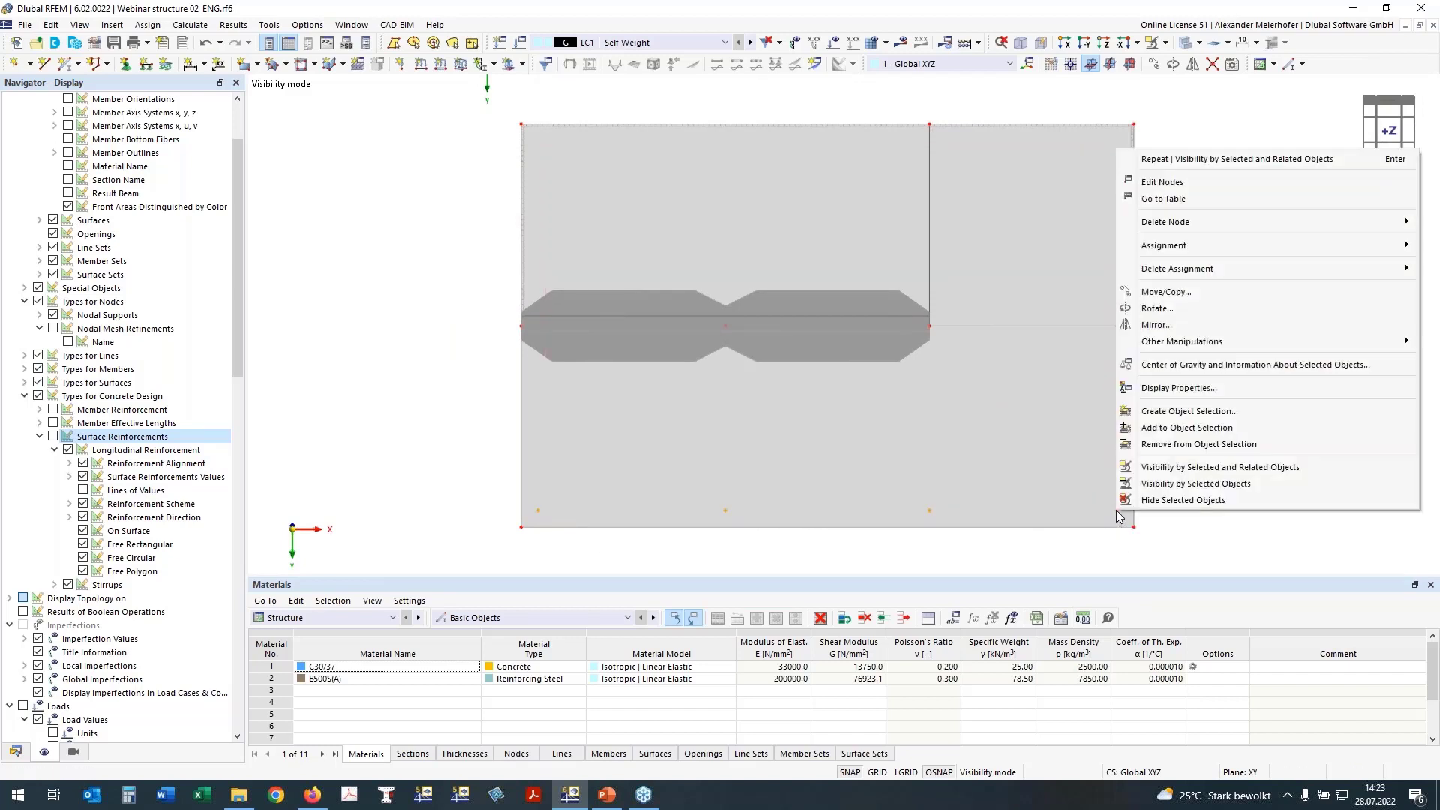
click(1163, 183)
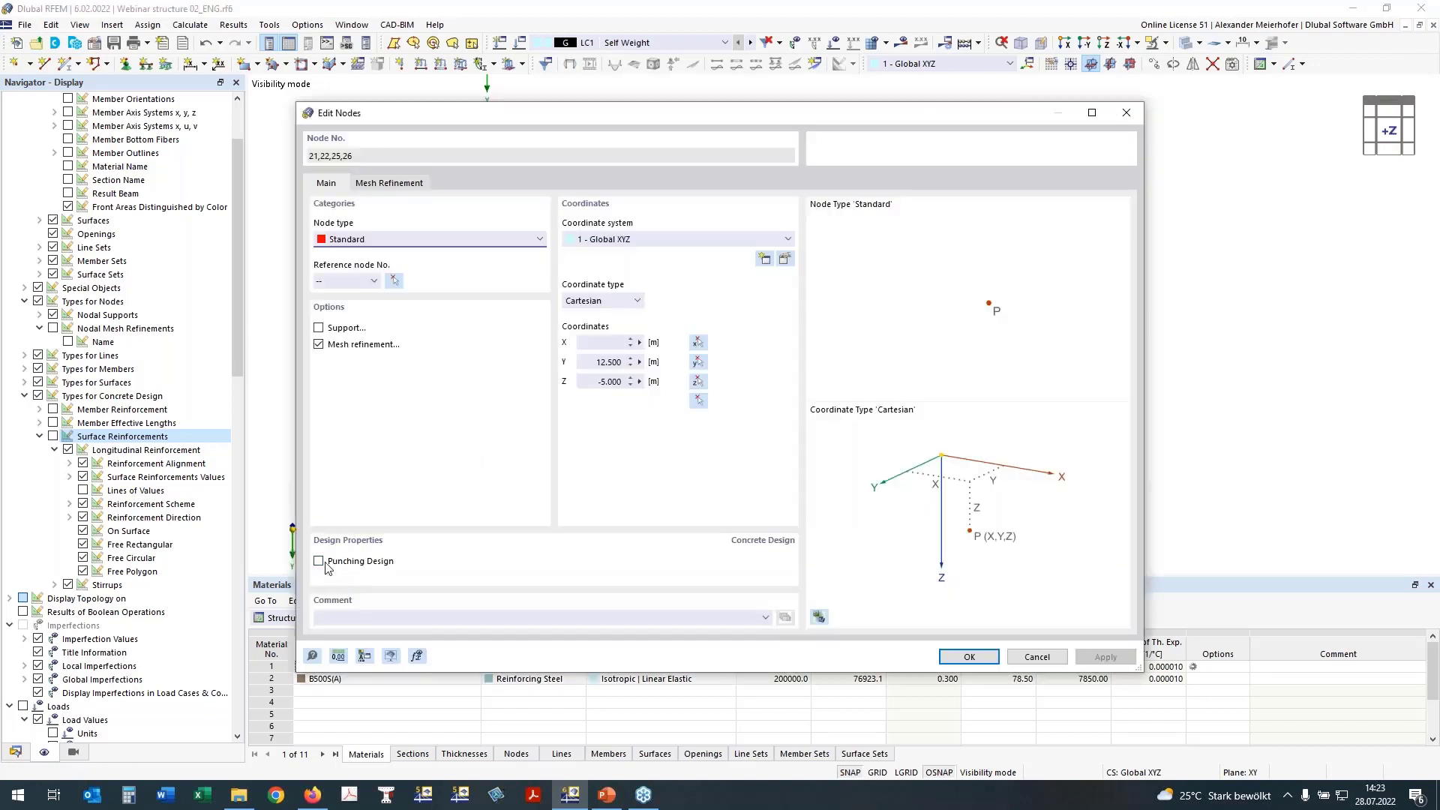
click(350, 559)
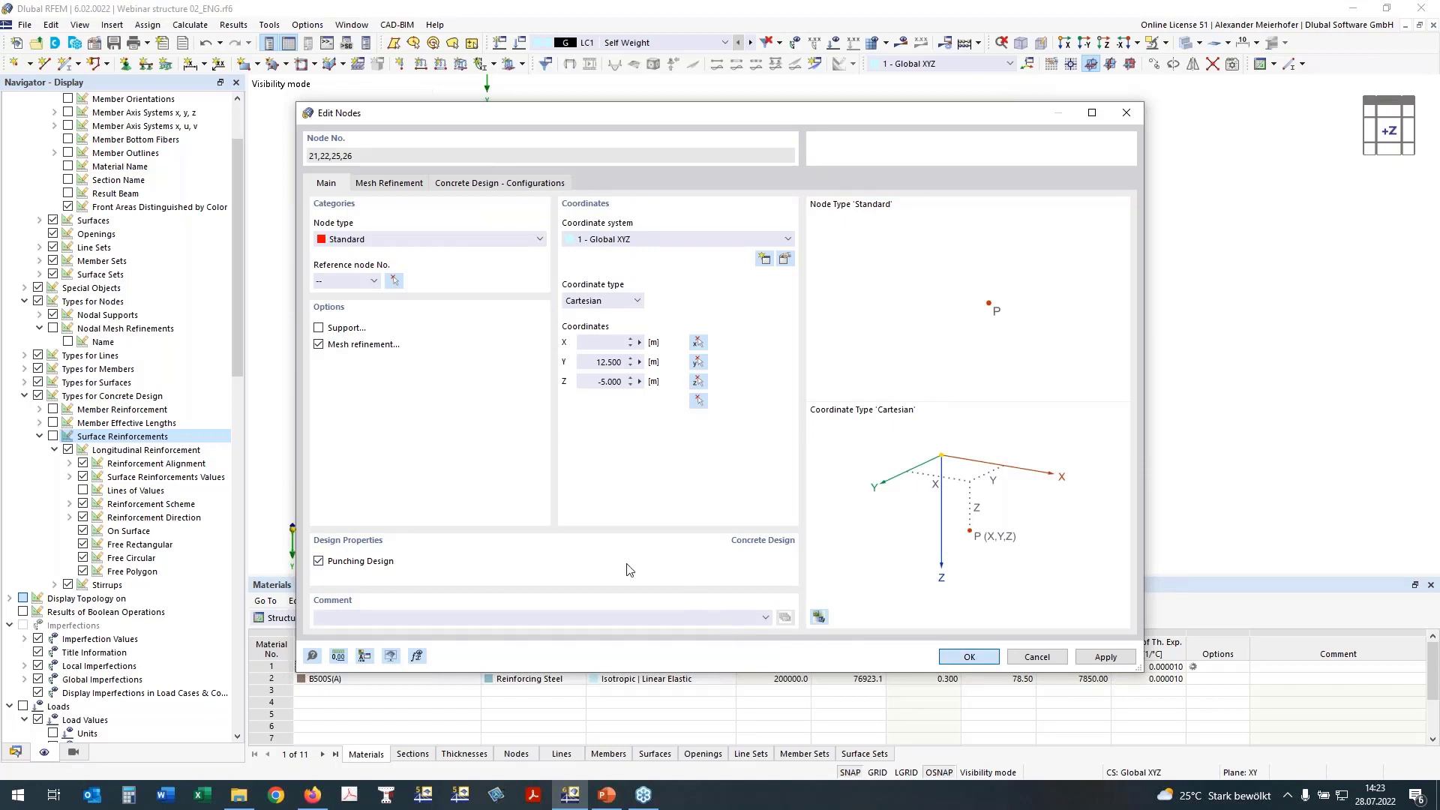
key(Return)
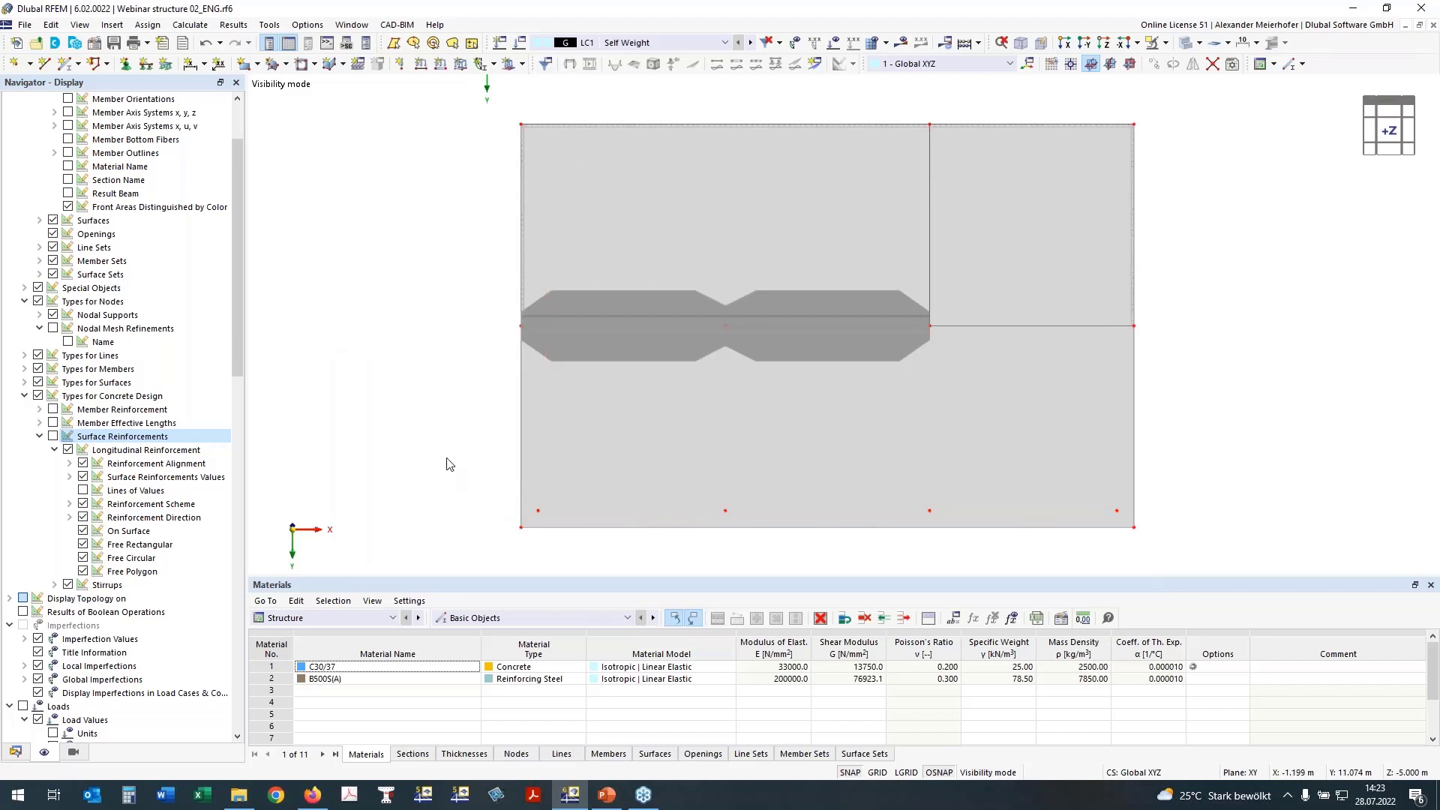
Create a continuous member set from the two collinear horizontal ribs, members 17 and 18, and activate its design properties
mouse_move(446, 457)
ctrl+middle_down()
mouse_move(459, 440)
mouse_move(442, 467)
mouse_move(443, 373)
mouse_move(434, 440)
mouse_move(767, 469)
ctrl+middle_up()
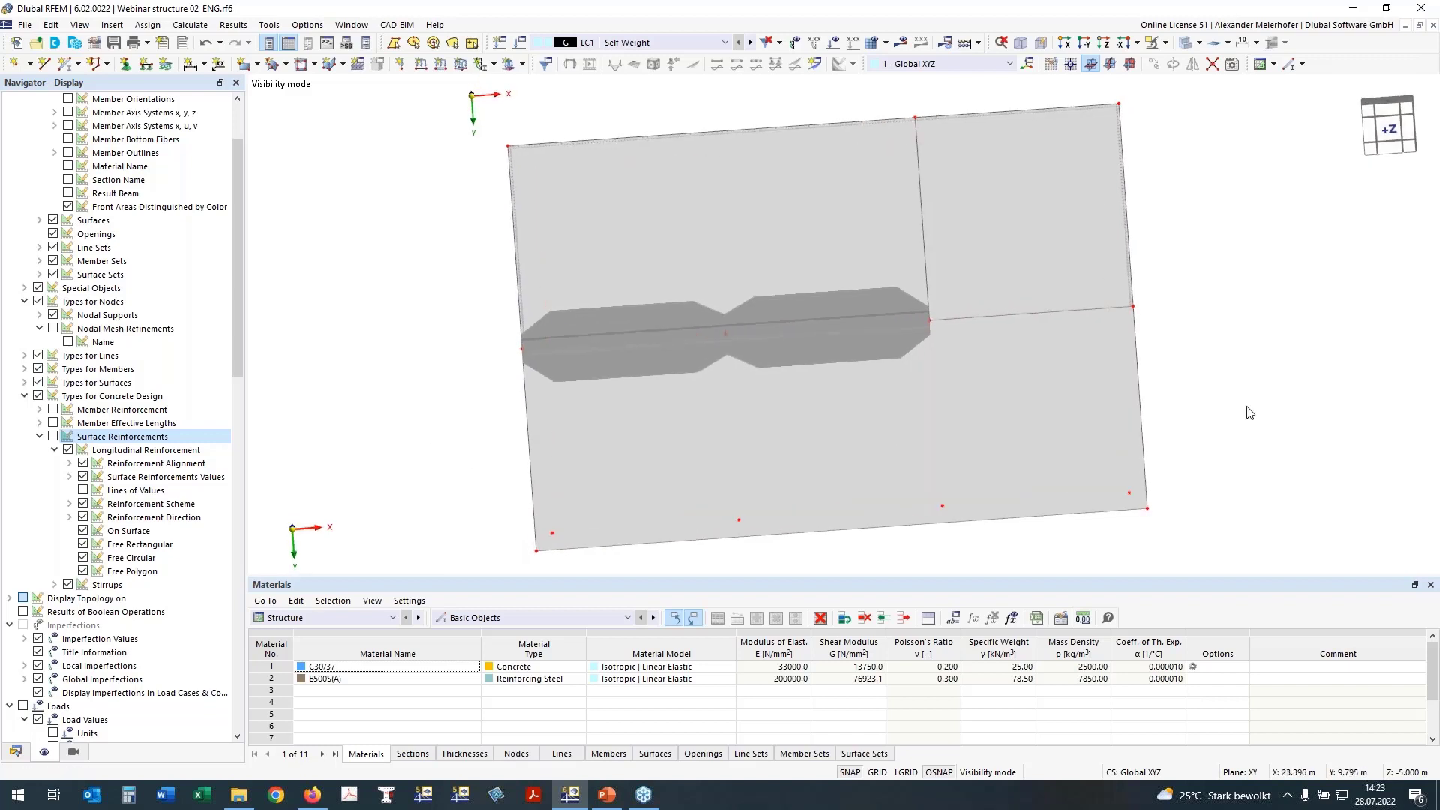
click(1392, 132)
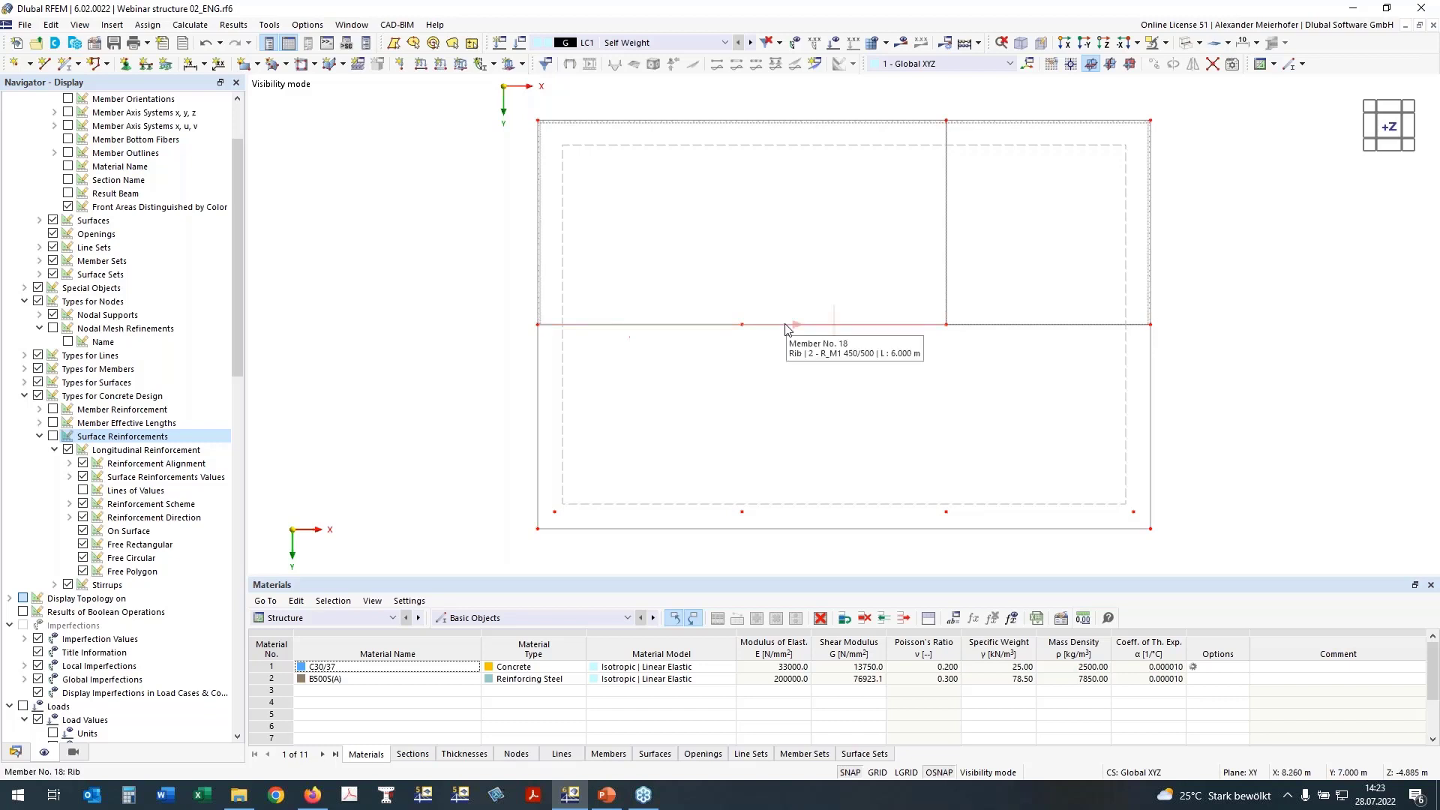
click(689, 324)
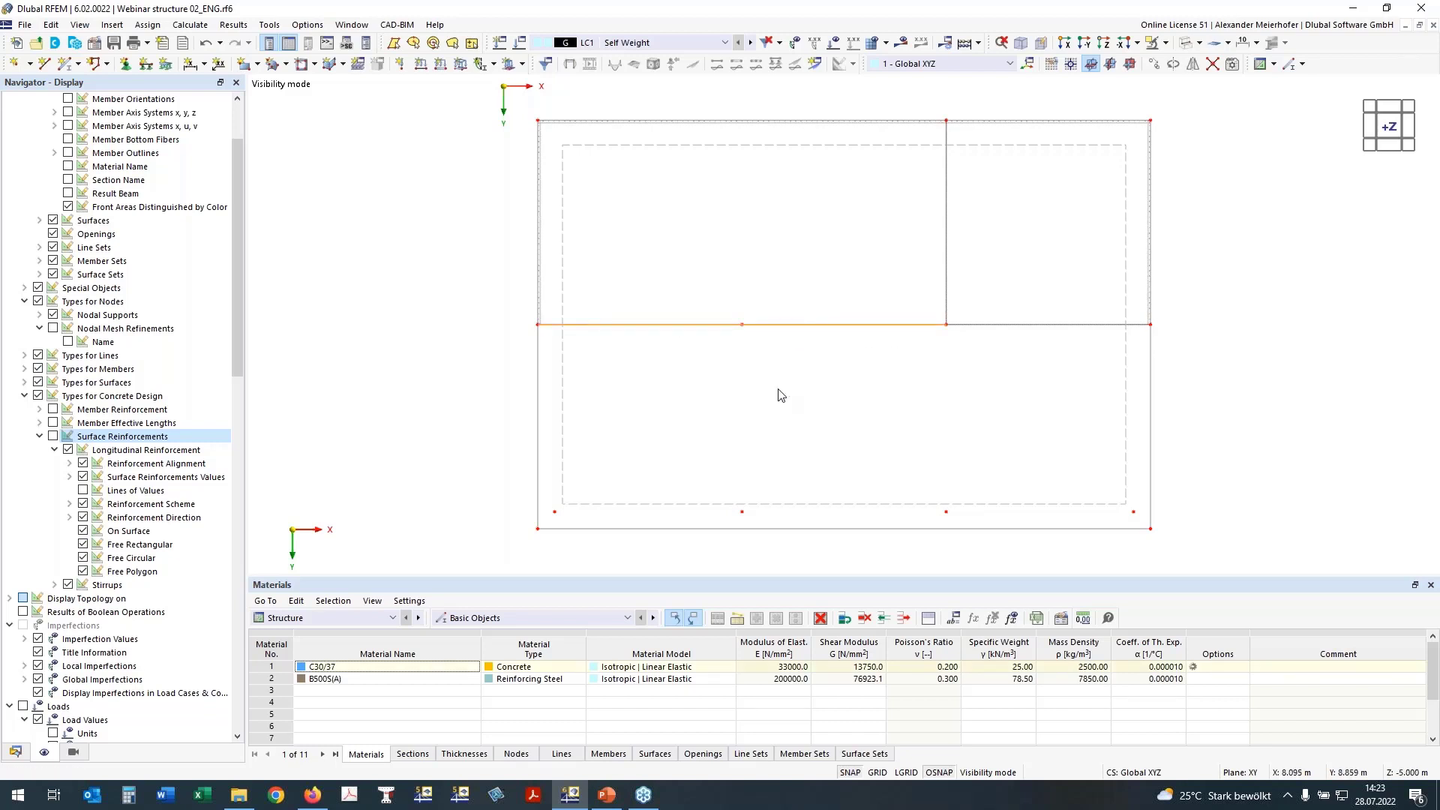
right_click(800, 327)
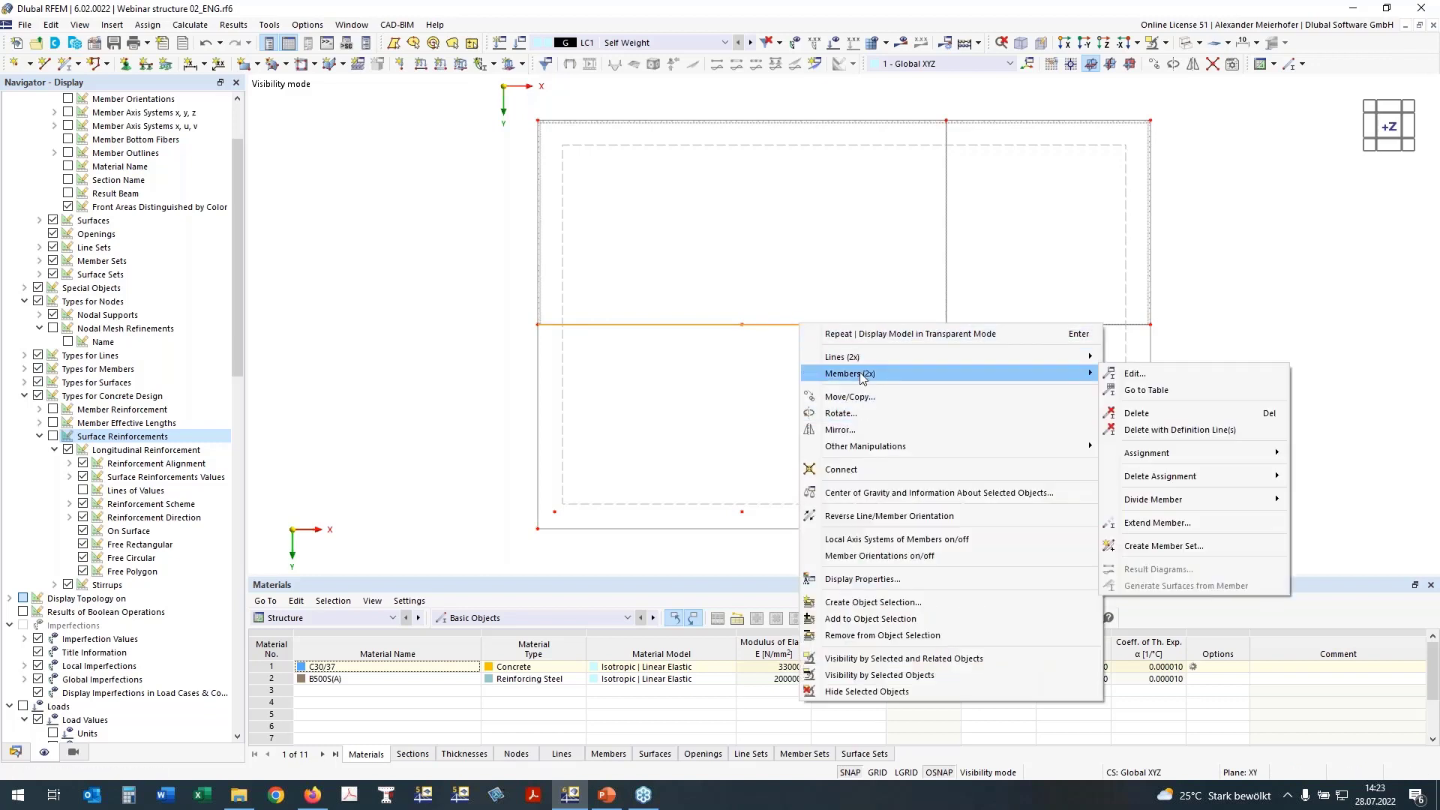
click(1193, 545)
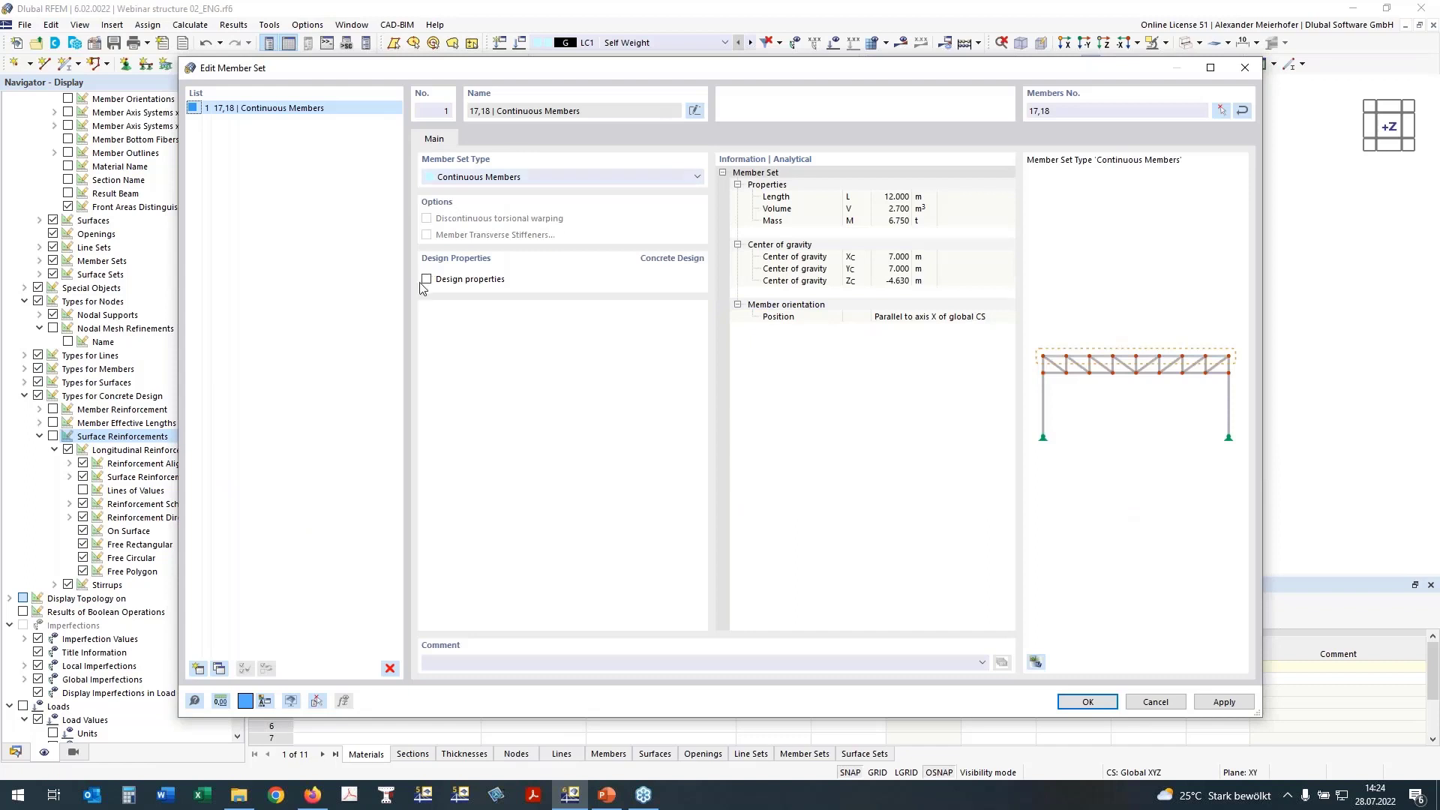
click(426, 279)
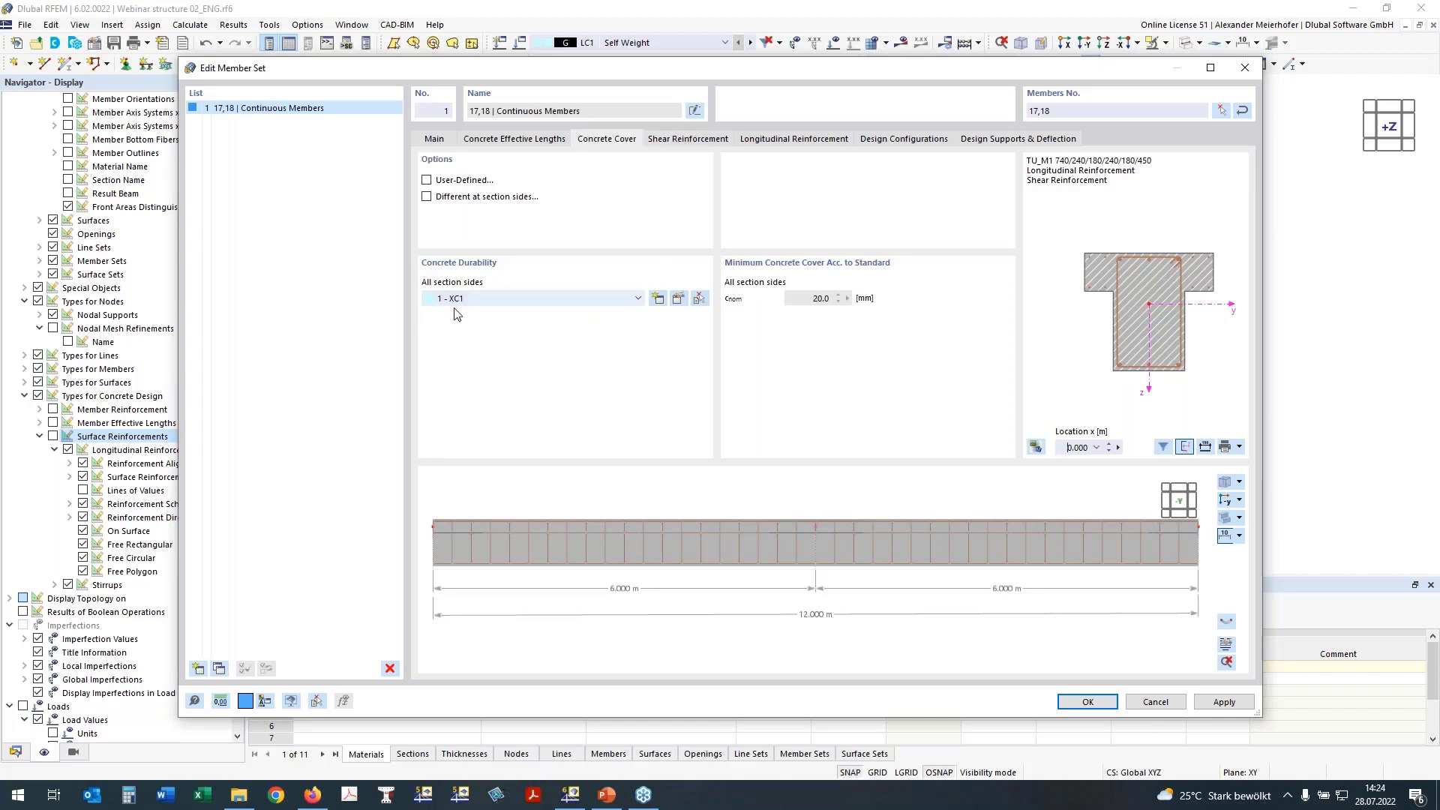
Set the stirrup distance of the member set's shear reinforcement to 0.15 m
click(688, 140)
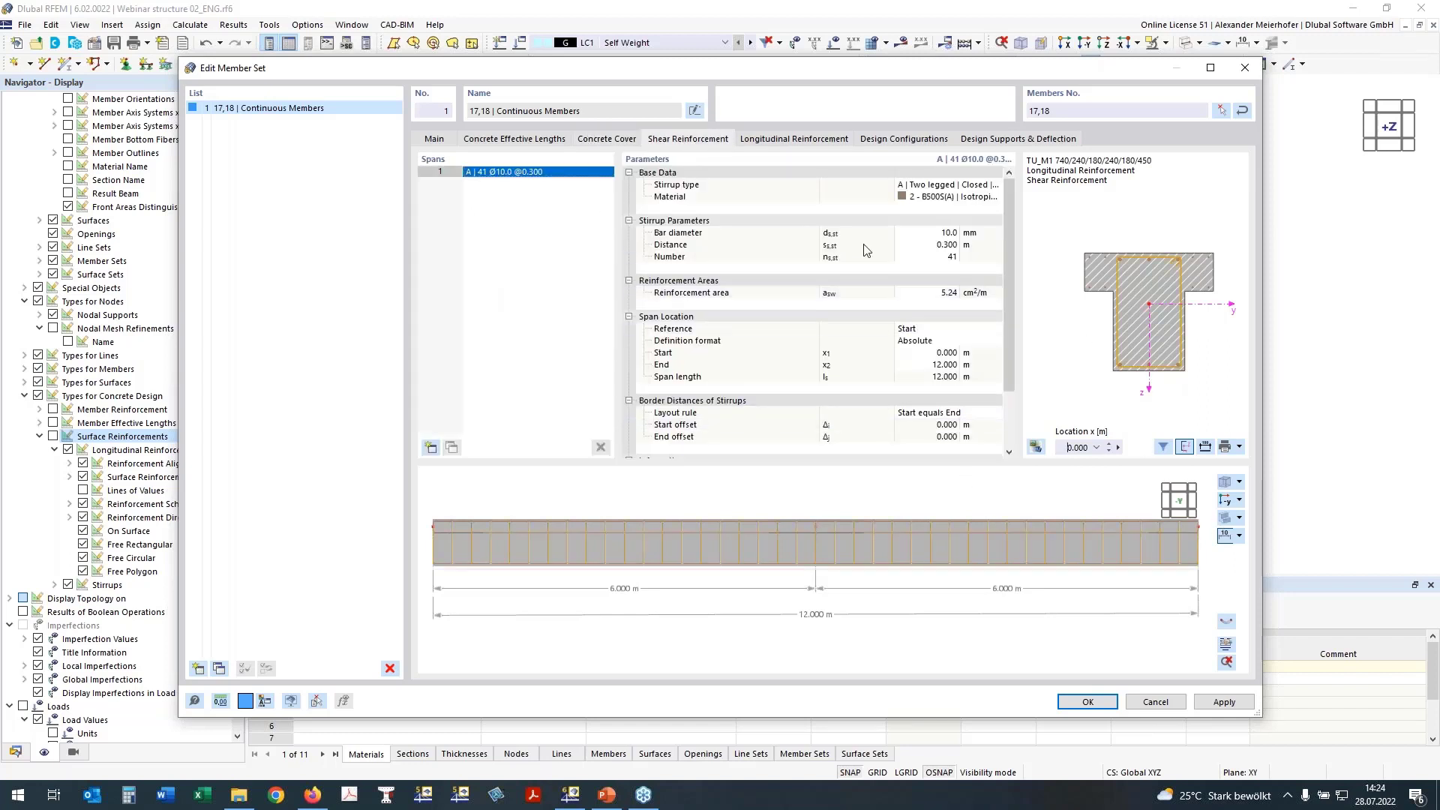
click(948, 245)
text(0,15)
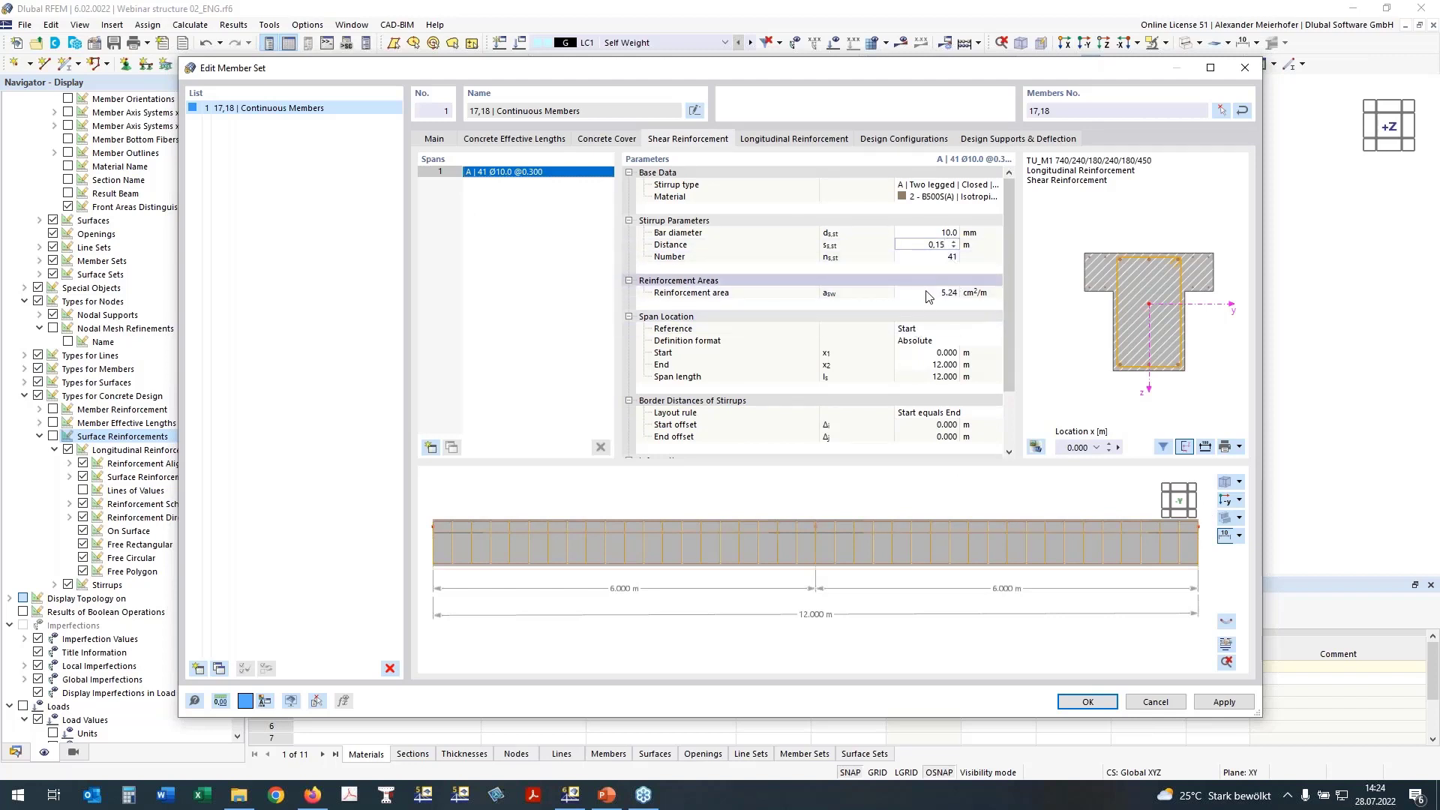
key(Return)
Examine the member set's longitudinal reinforcement from above and its cross-section at location x = 0.7 m
click(1228, 501)
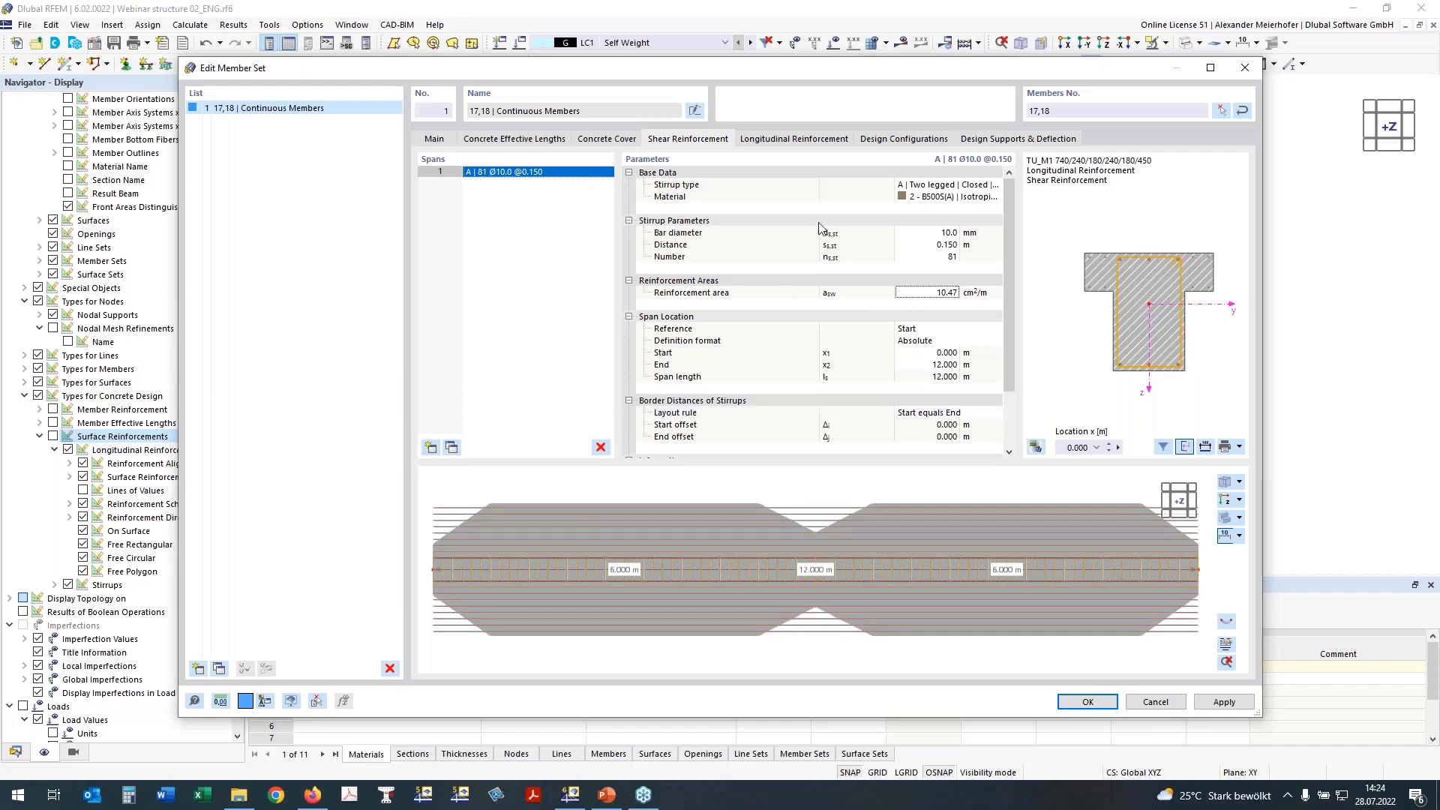
click(772, 140)
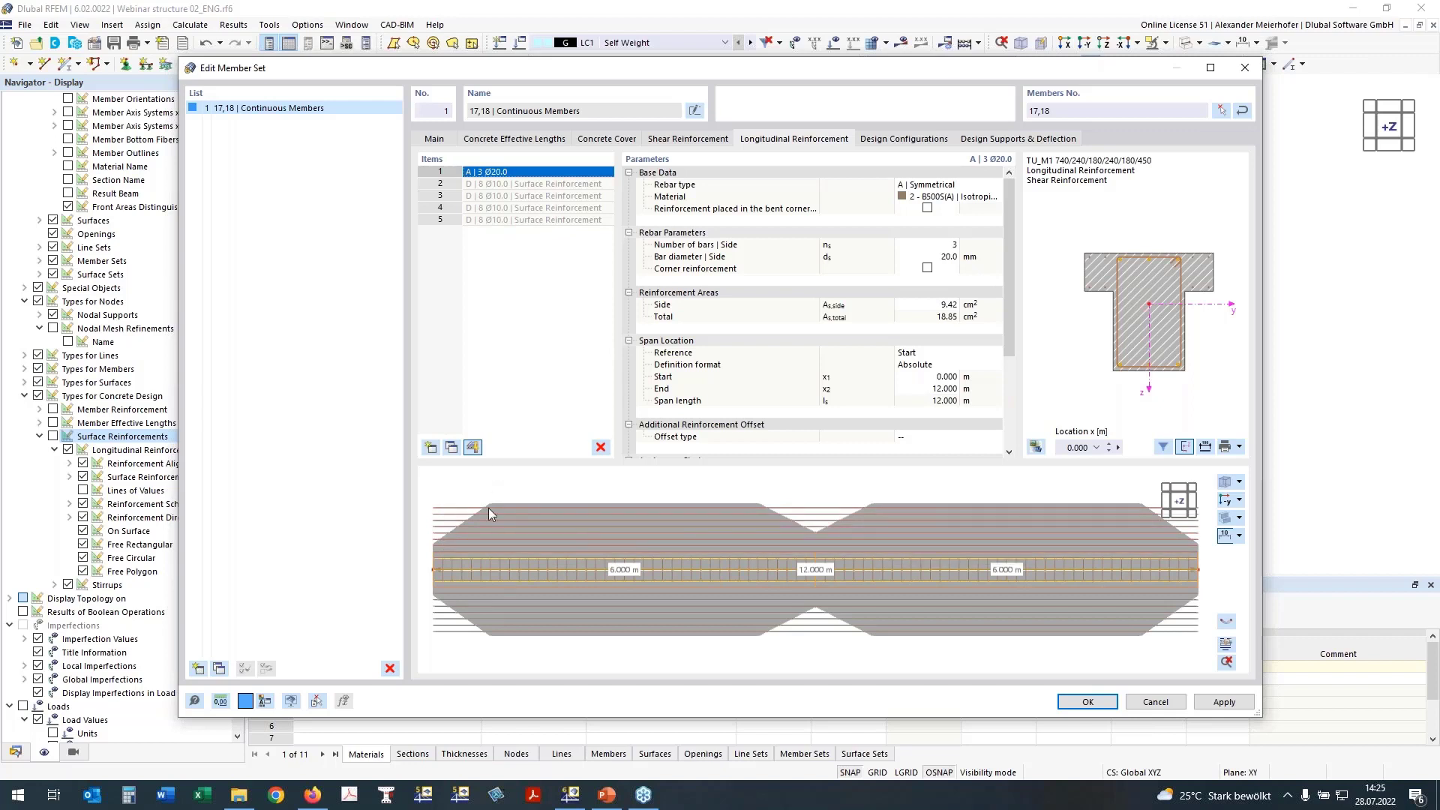
click(1109, 445)
click(1108, 444)
click(1109, 444)
click(1109, 445)
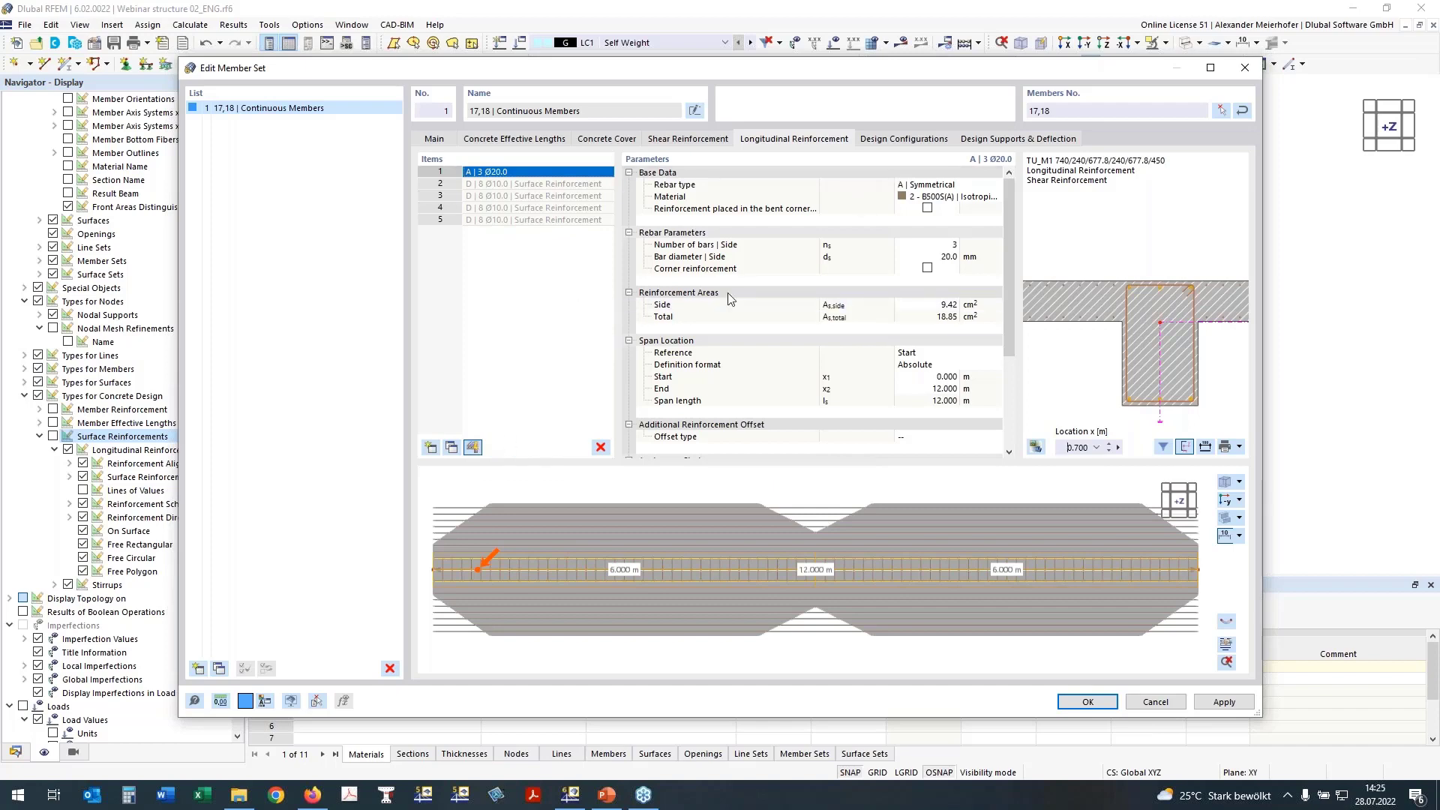
Change the longitudinal rebar type to unsymmetrical, with 2 bars on the lateral sides and 4 bars on the bottom side
click(927, 185)
click(923, 203)
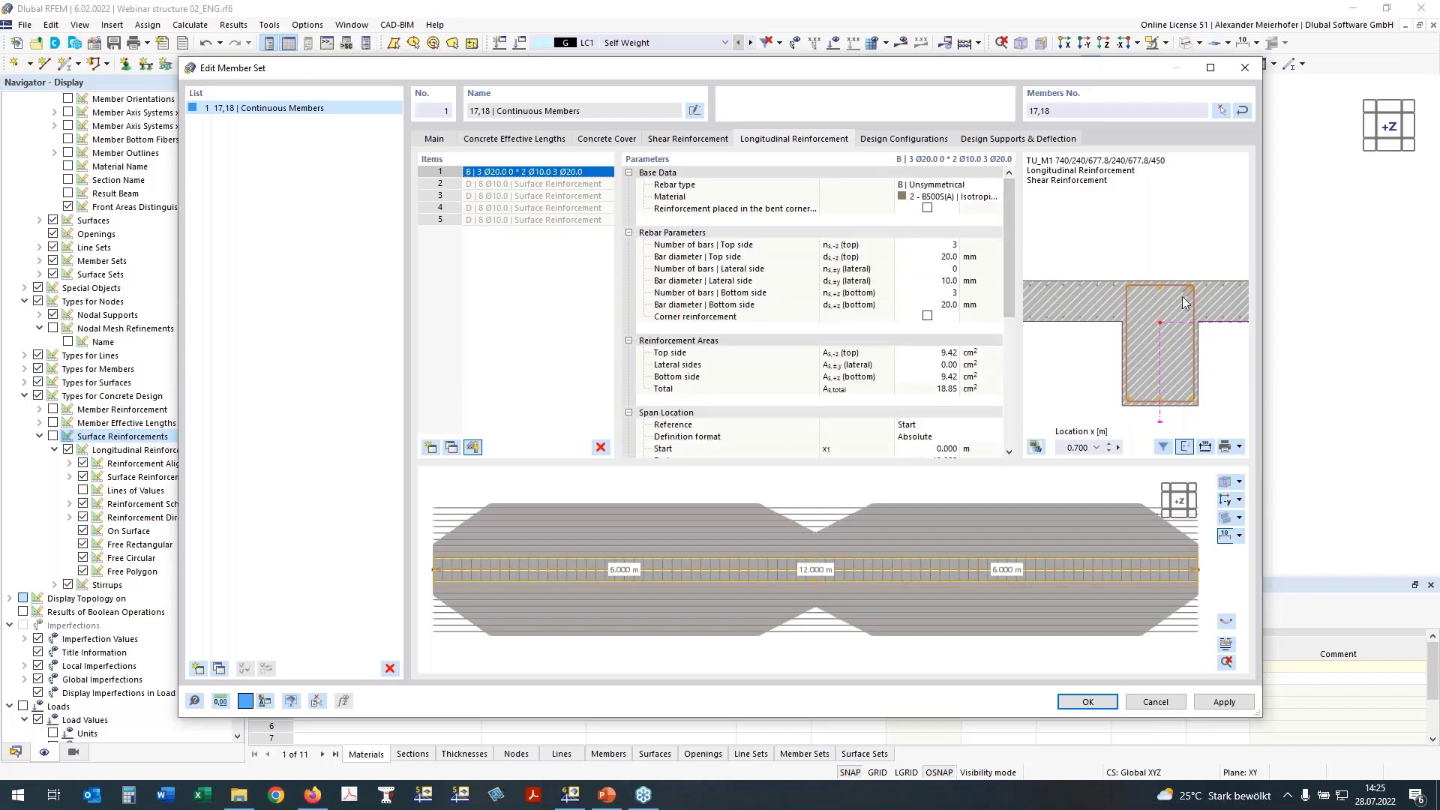
scroll(1187, 337, up, 3)
middle_drag(1183, 318, 1169, 278)
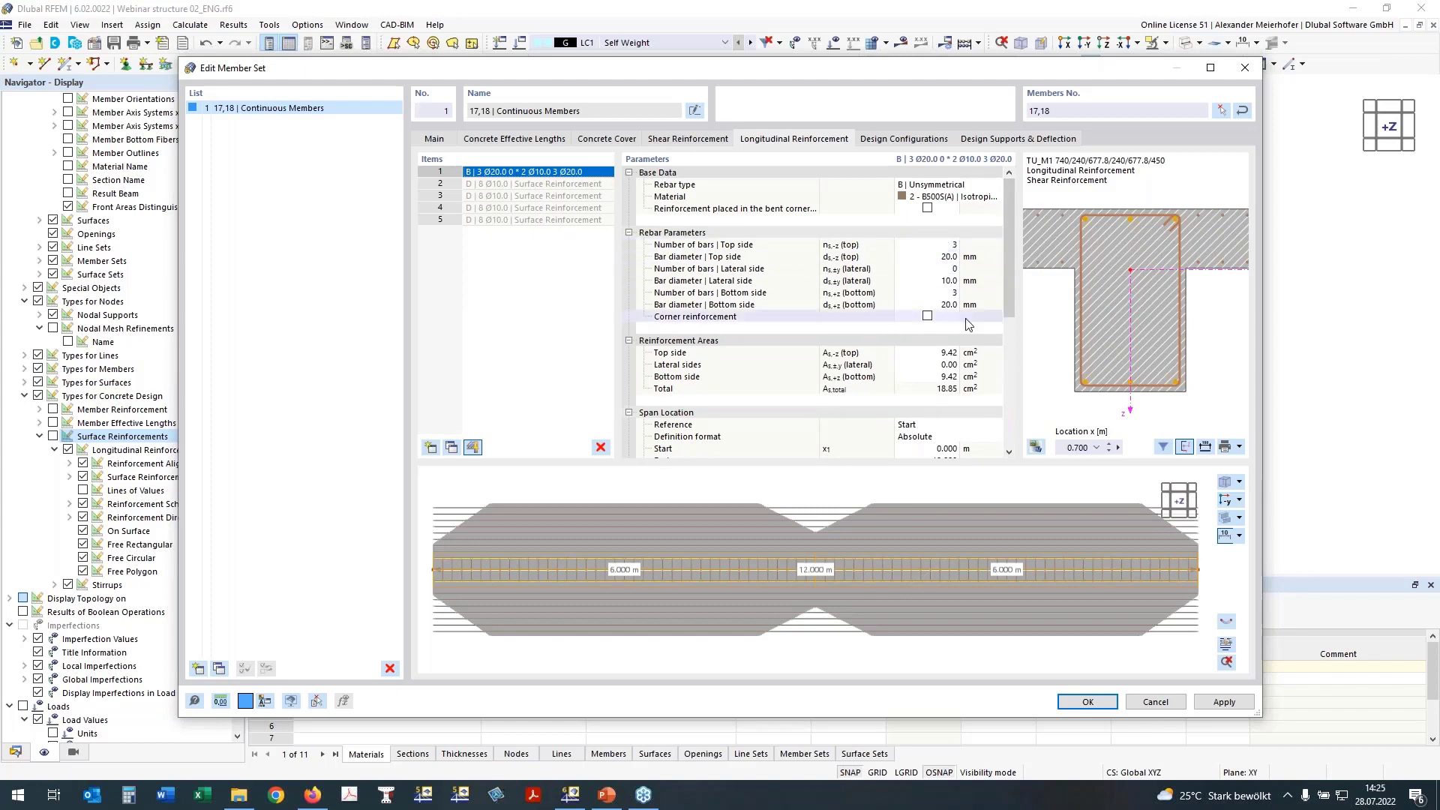
click(947, 268)
text(2)
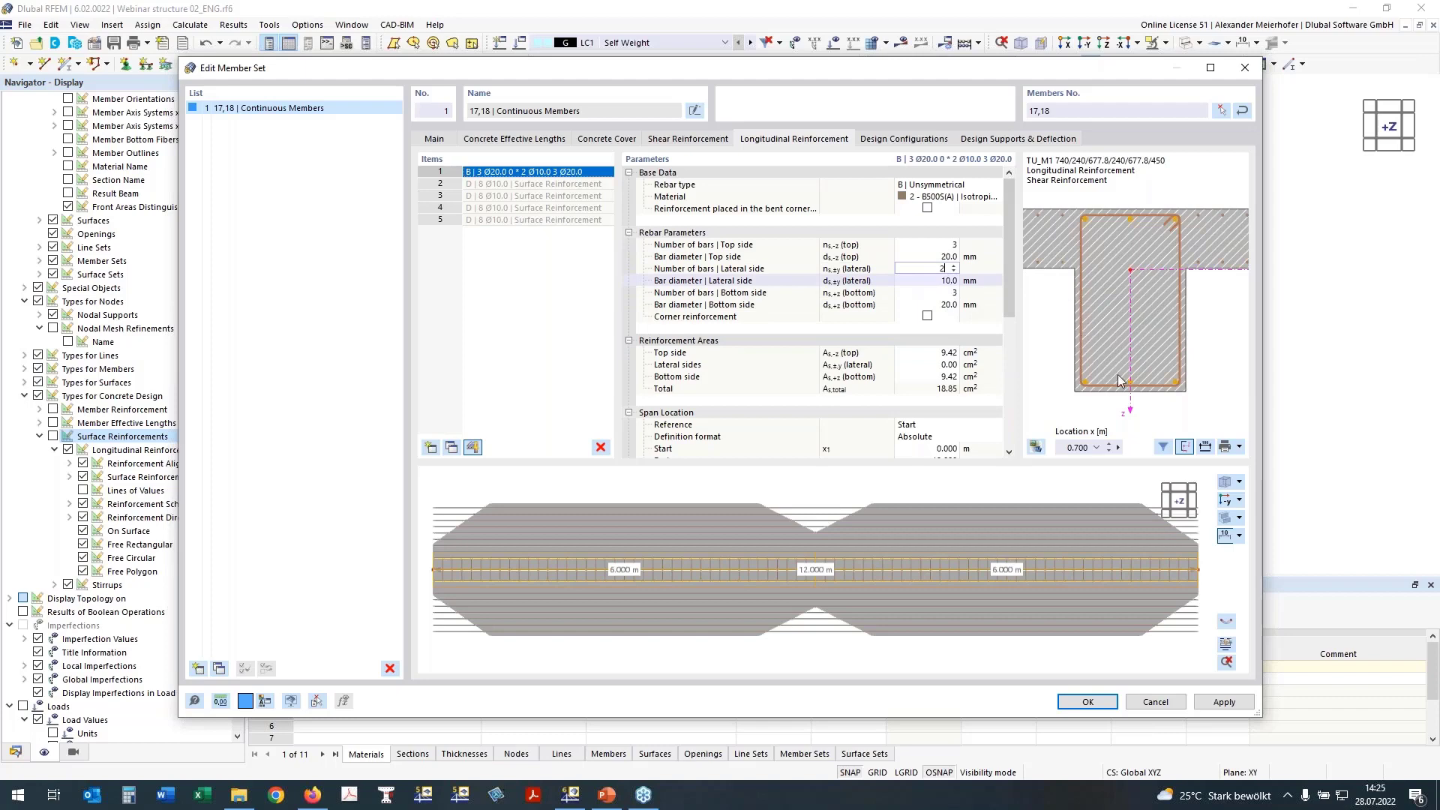
click(944, 297)
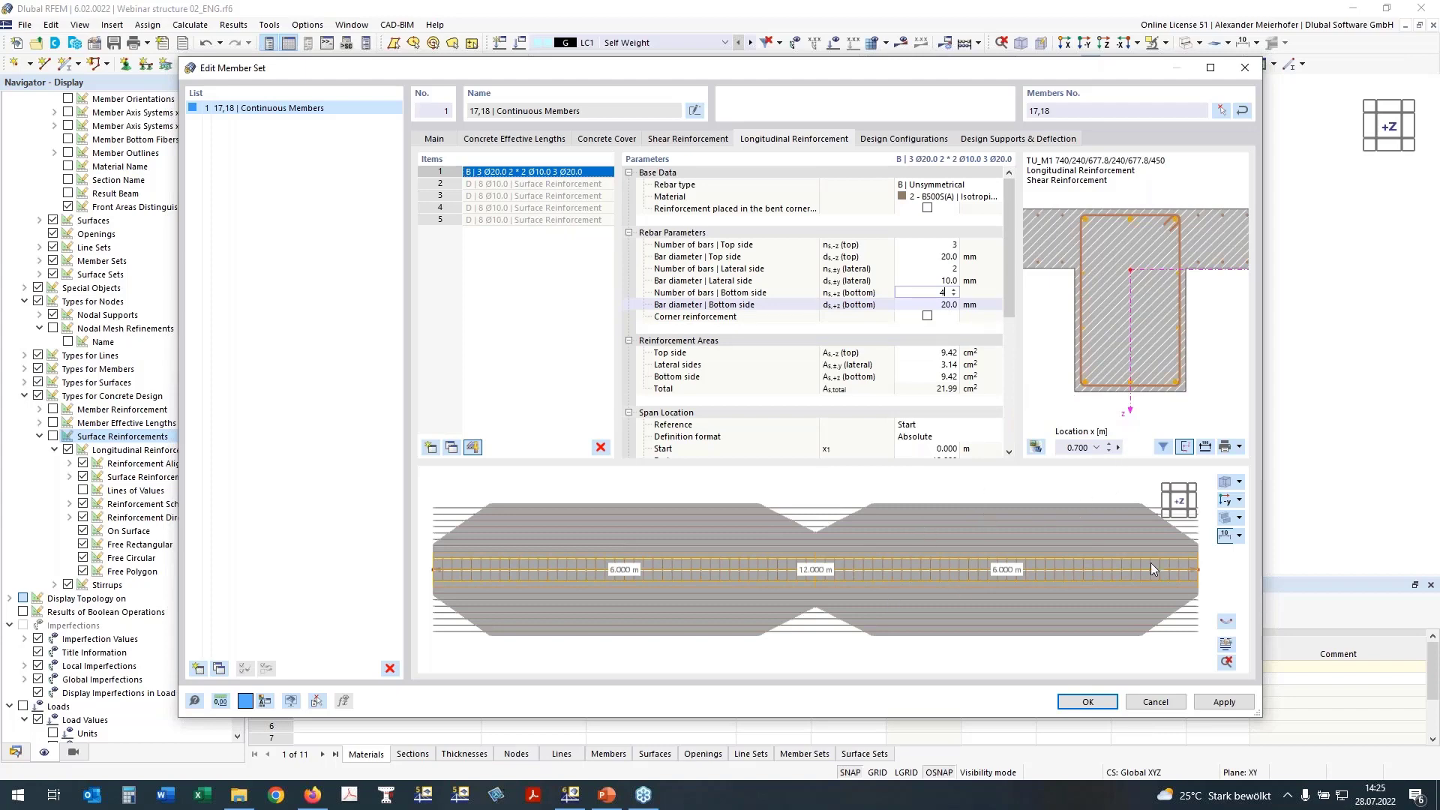
key(Tab)
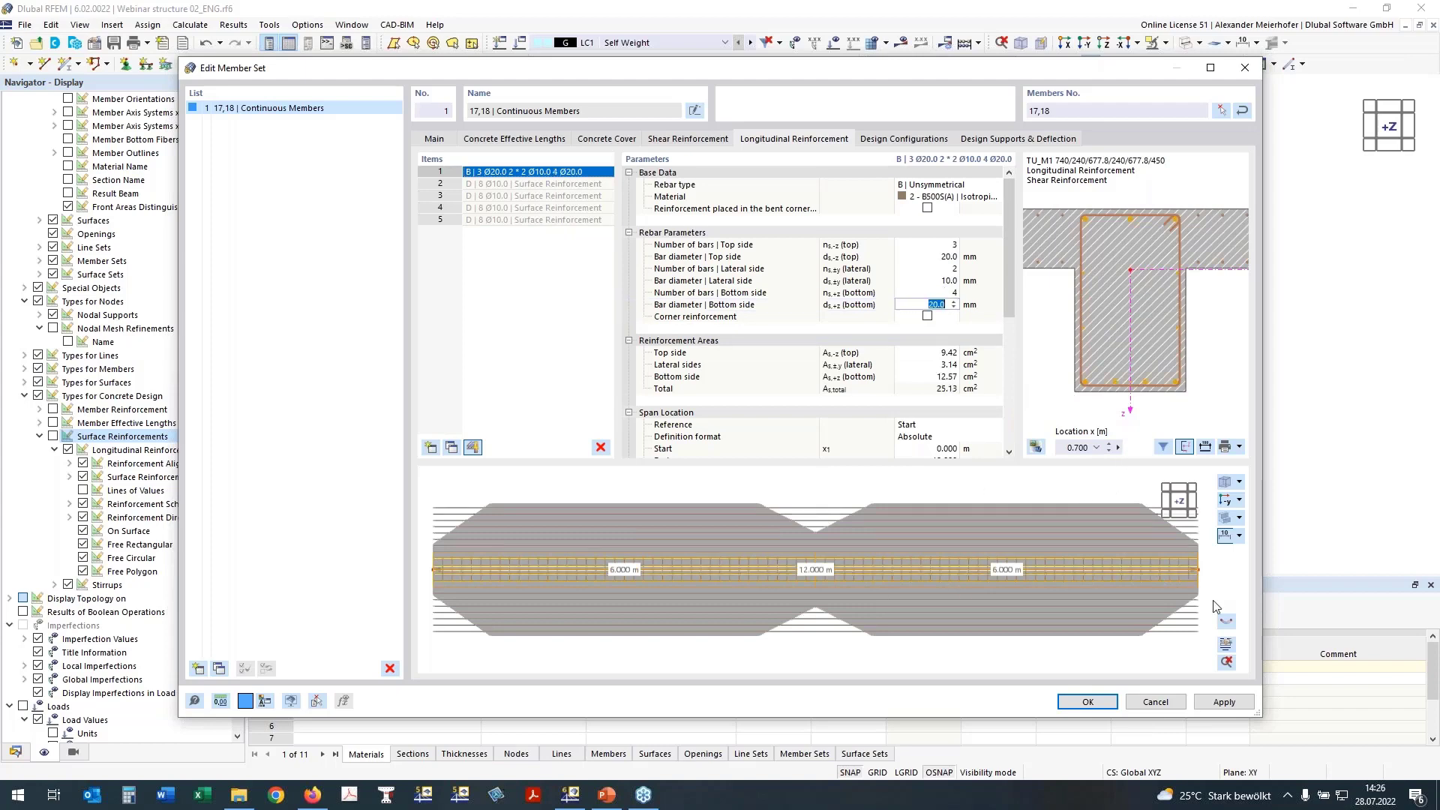
Review the member set's reinforcement layout drawing with its stirrups and longitudinal bars, and close it
click(990, 528)
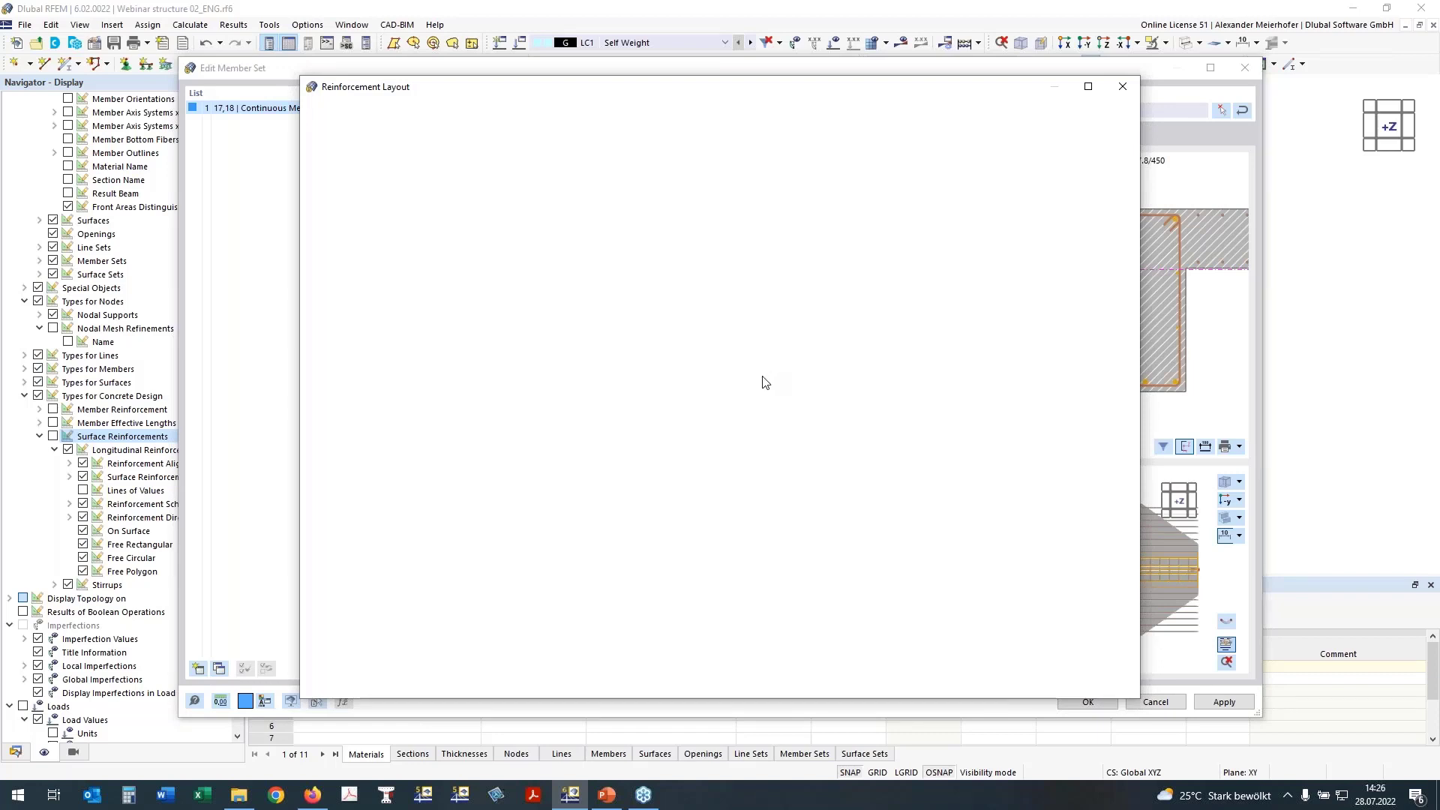
scroll(807, 354, down, 1)
middle_drag(878, 363, 856, 329)
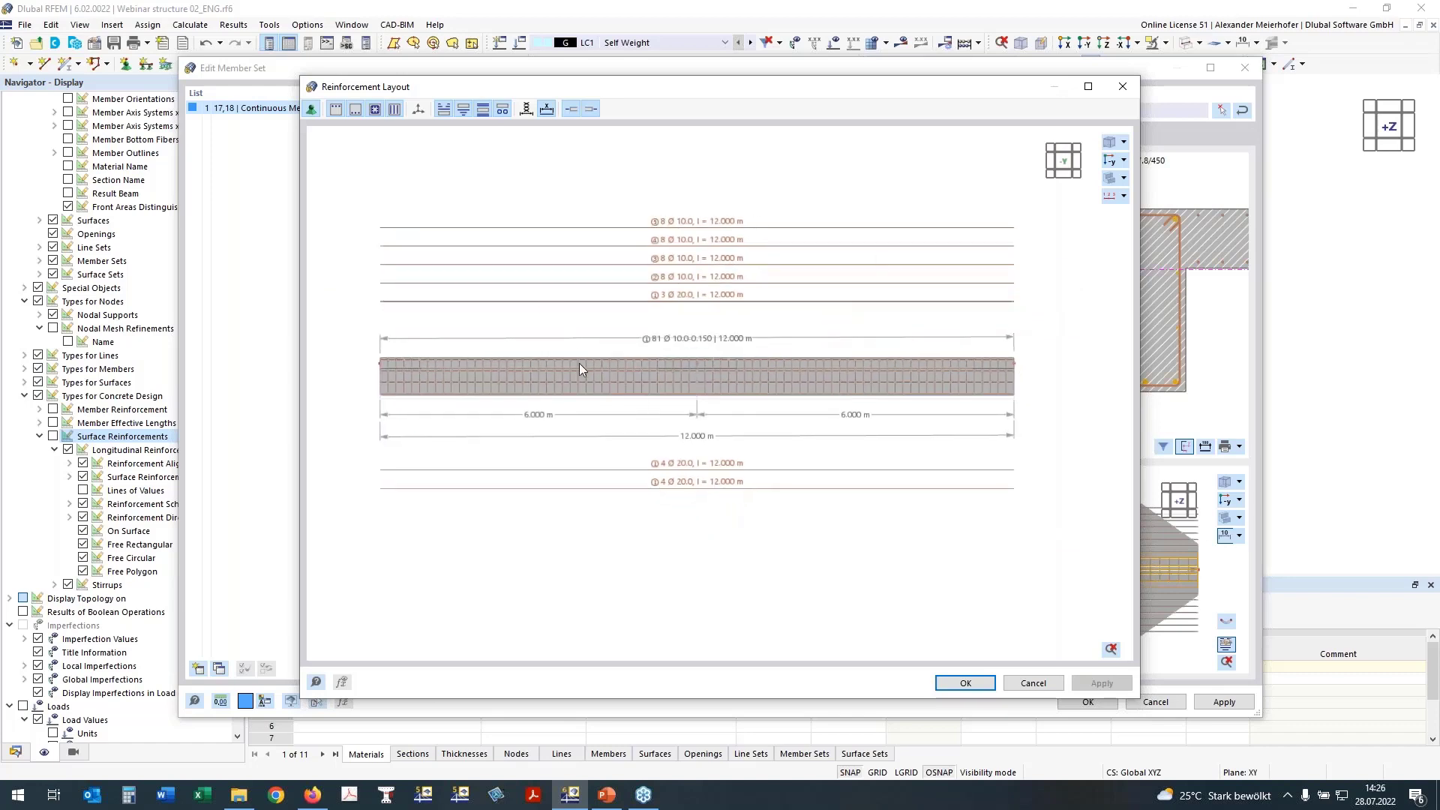
scroll(651, 343, up, 2)
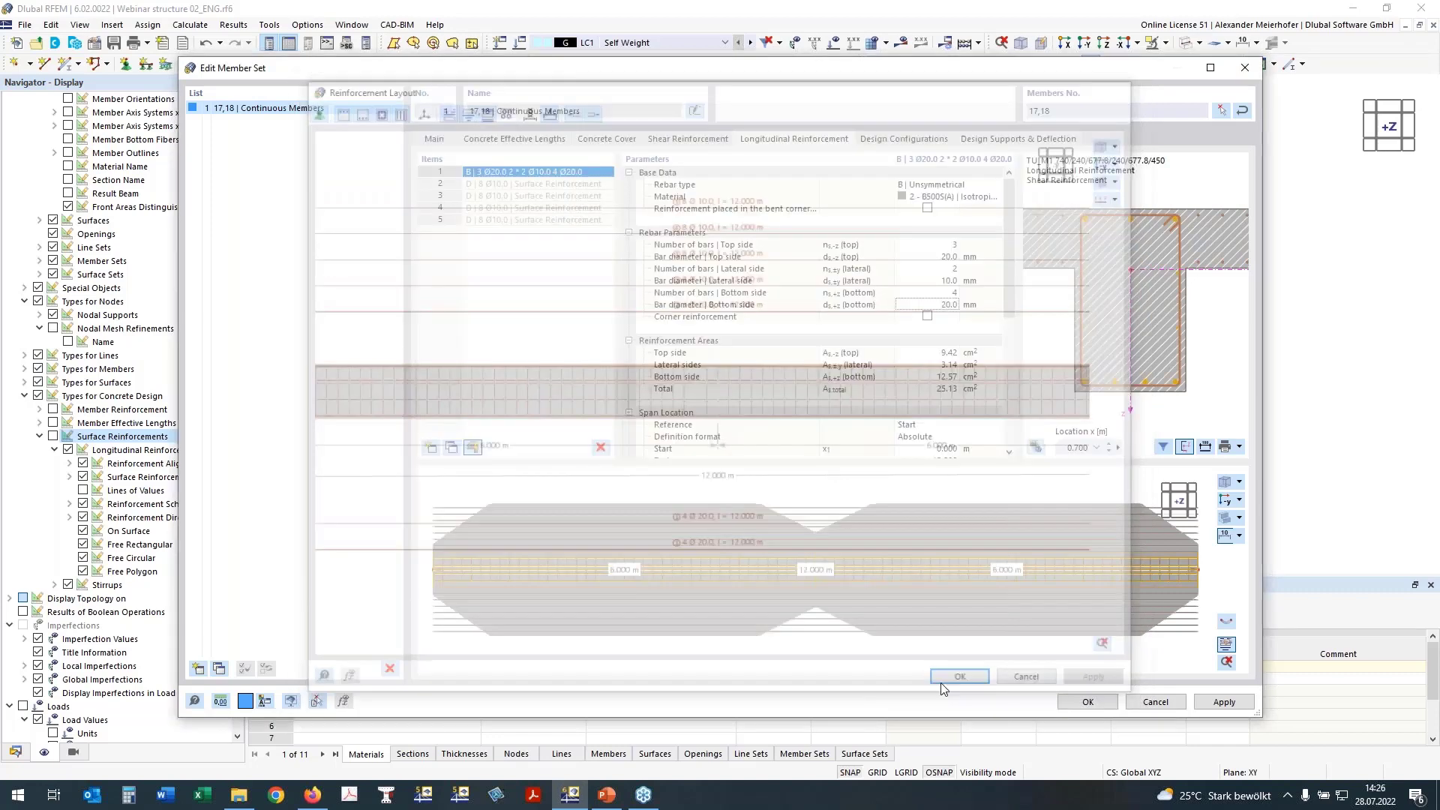
Set the member set's deflection check direction to "Local axis z" and its displacement reference to "Deformed segment ends"
click(1001, 141)
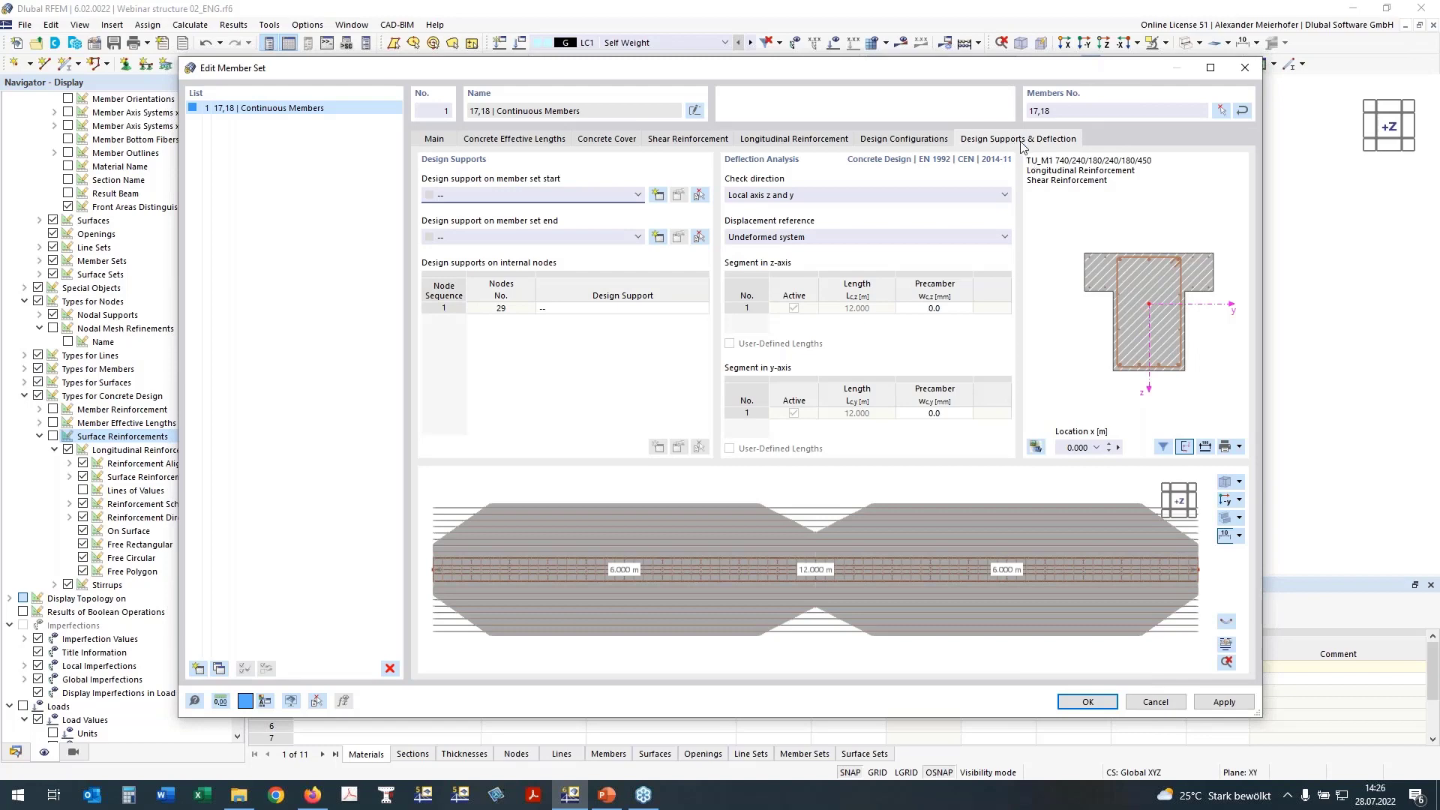
click(807, 196)
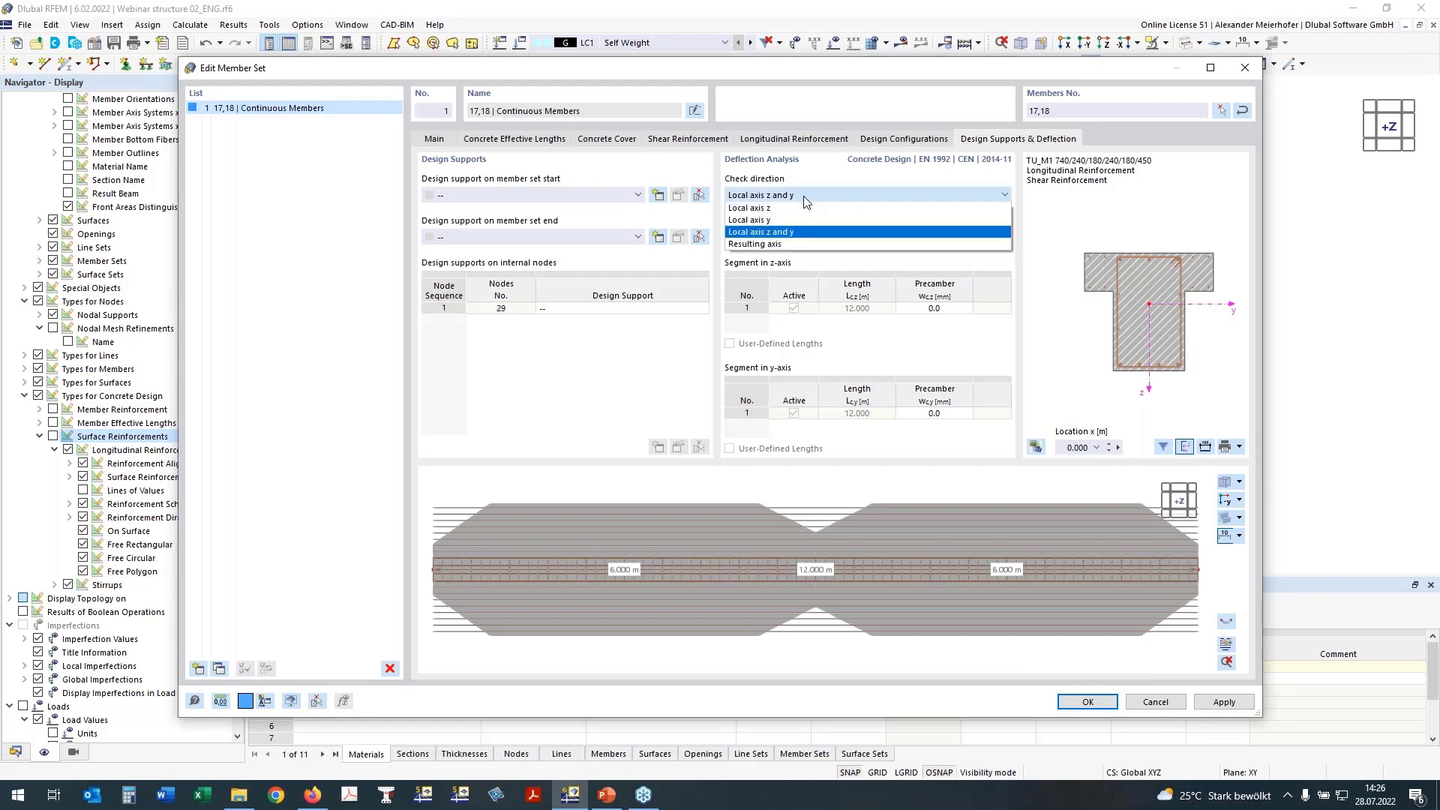
click(749, 209)
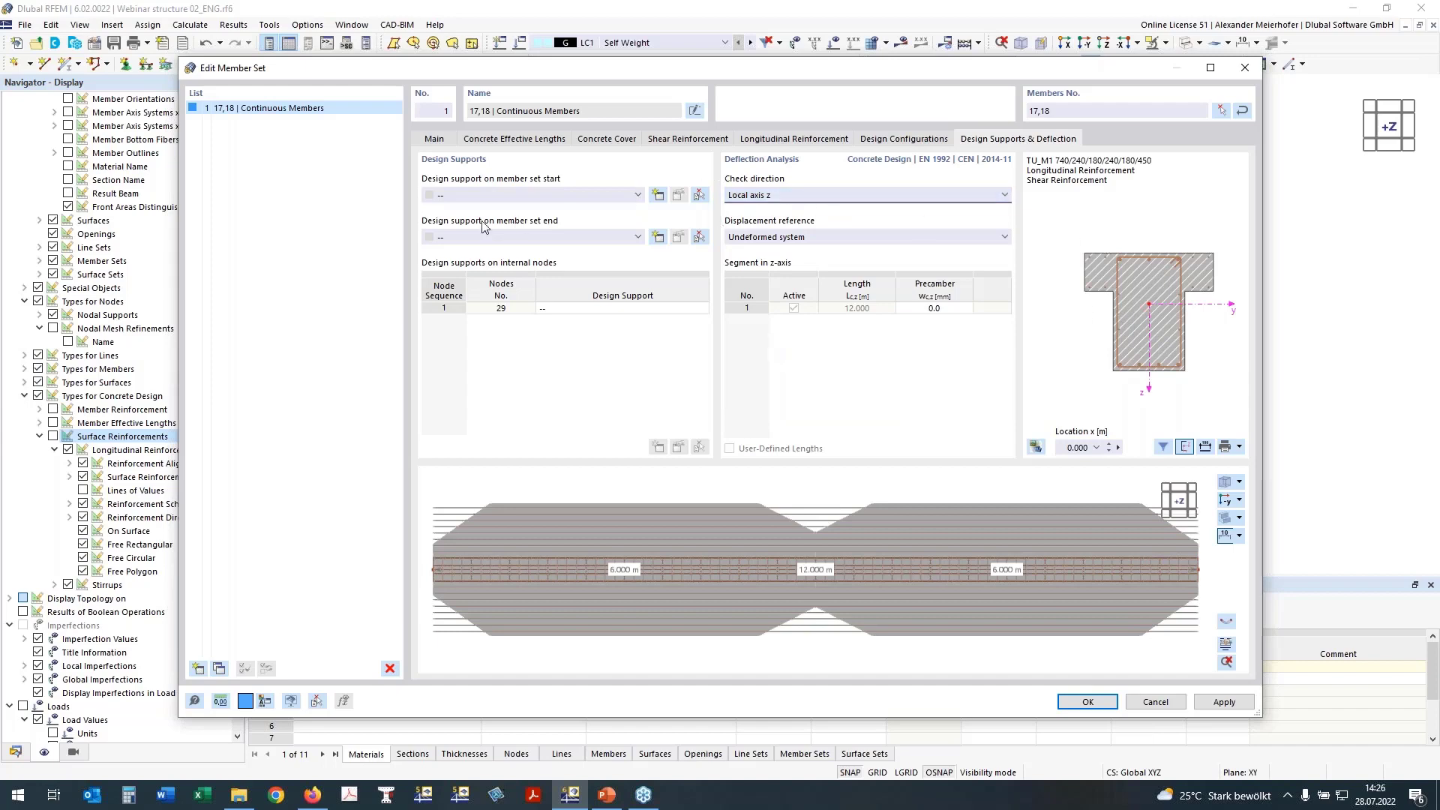
click(759, 238)
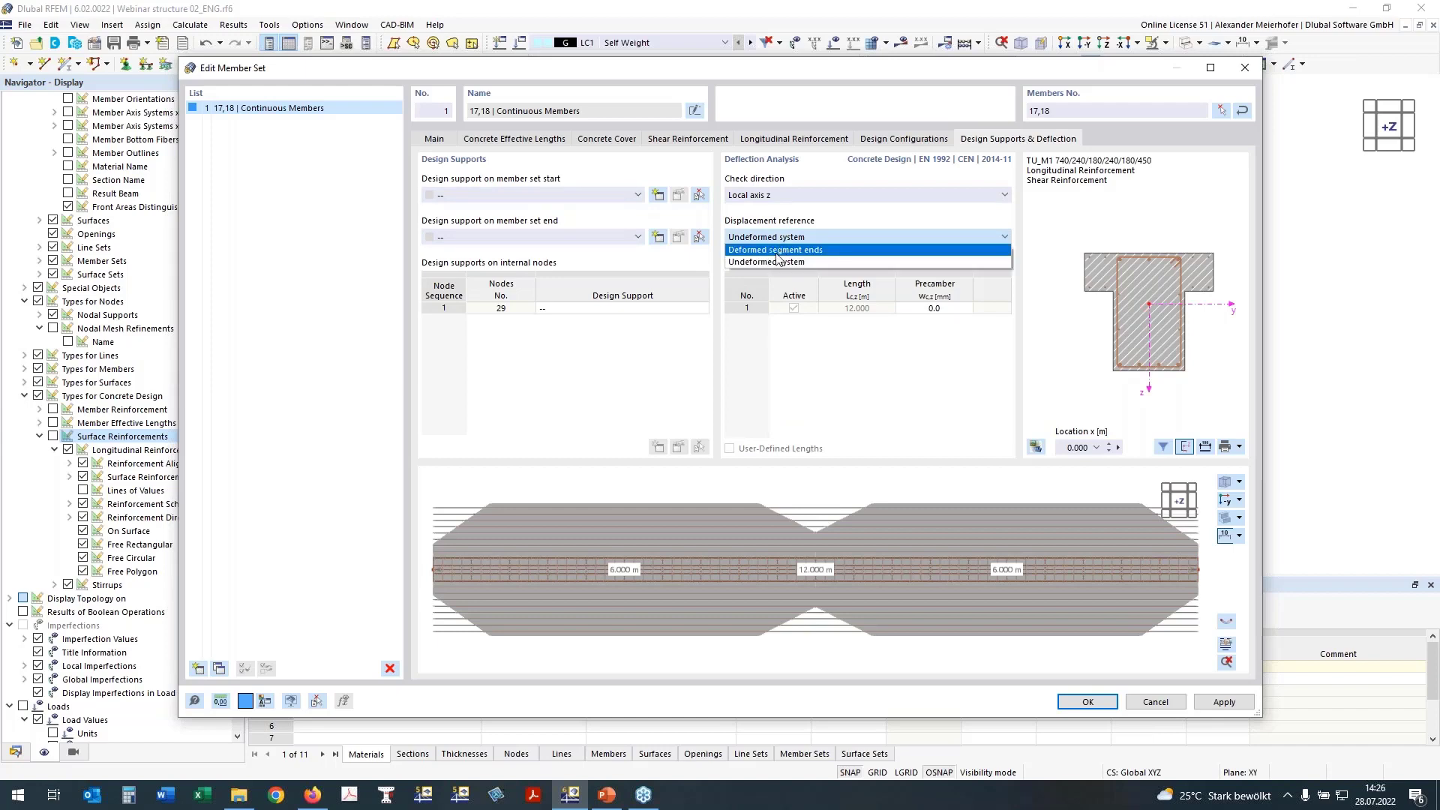
click(771, 251)
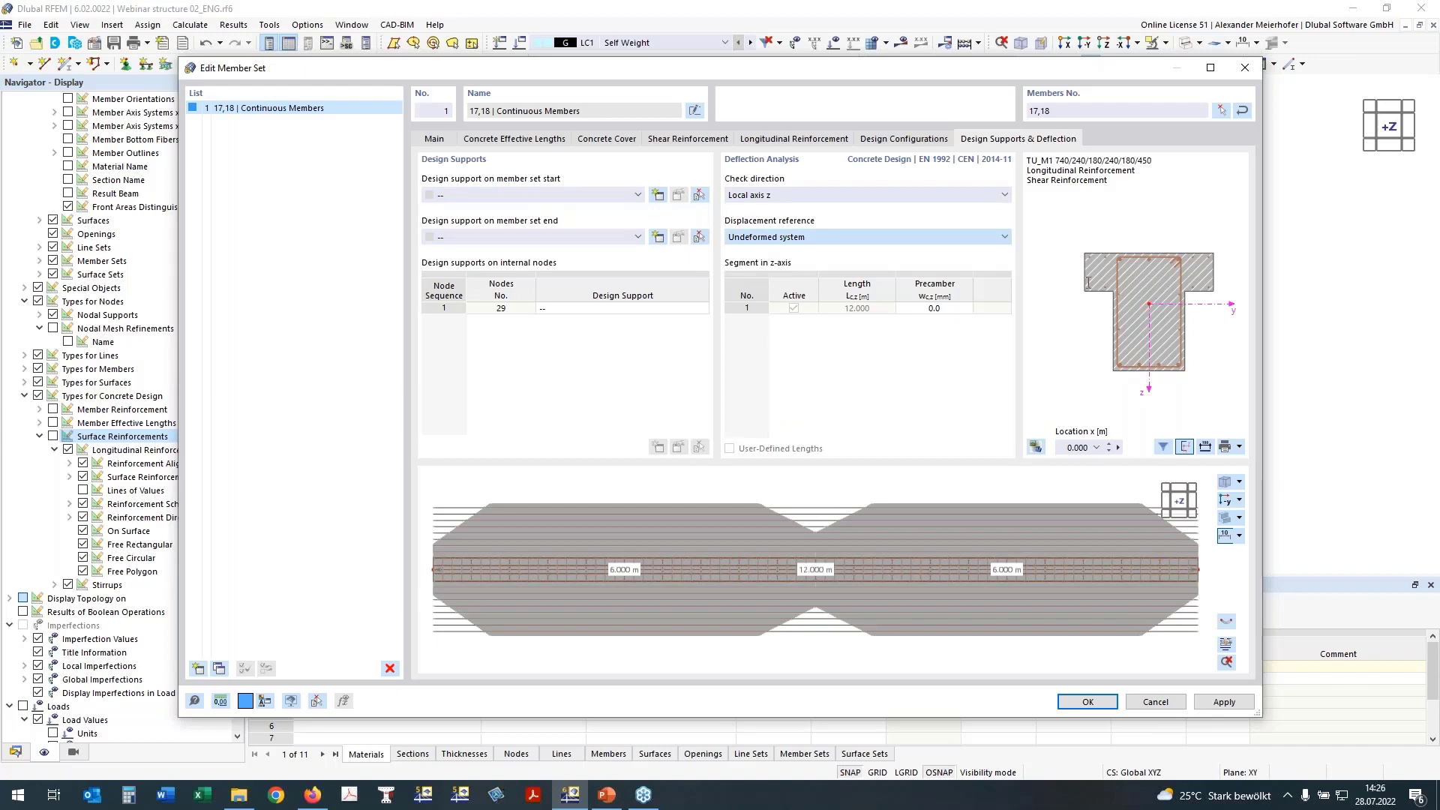
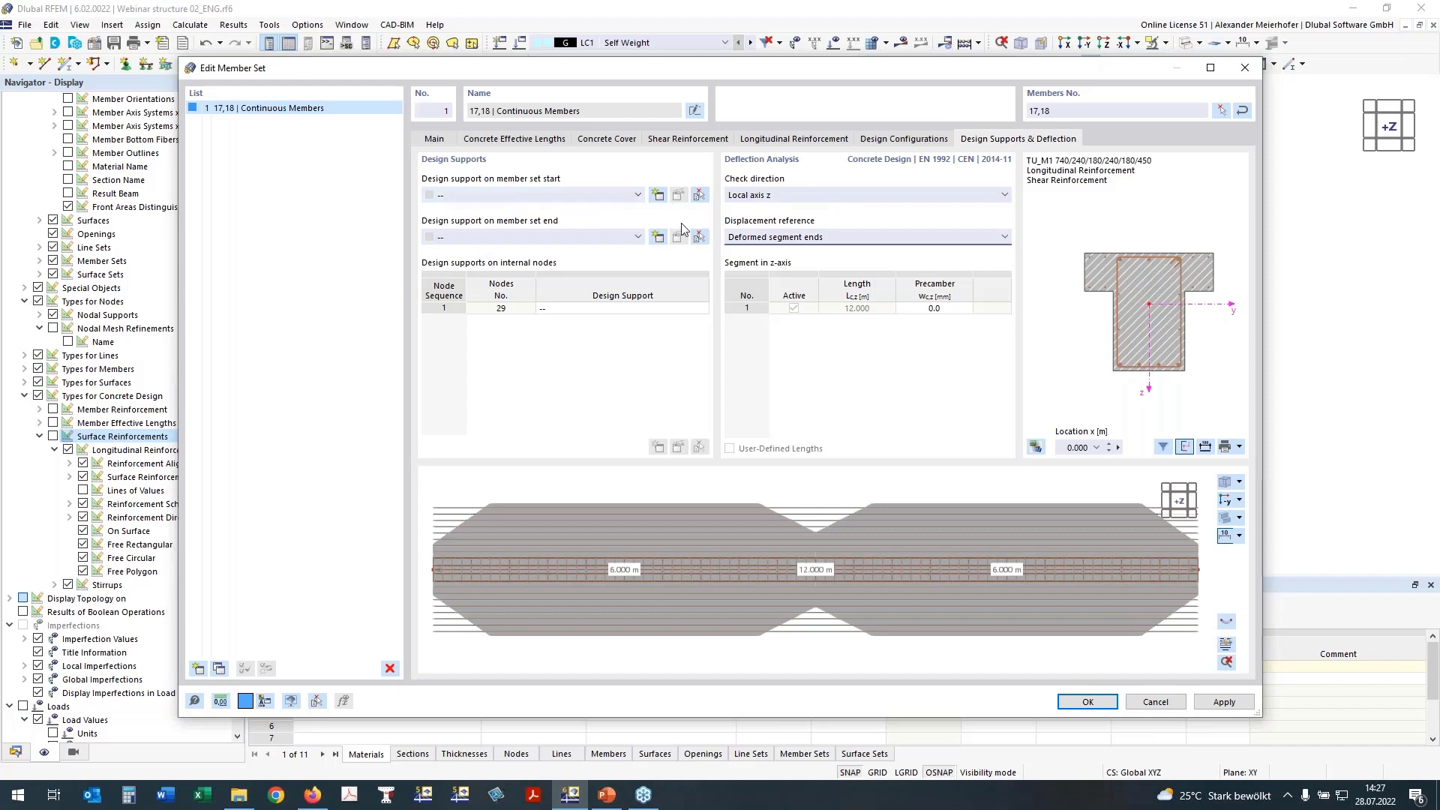
Define a new concrete design support 250 mm wide with monolithic connection, inactive for deflection design in the y-axis
click(658, 195)
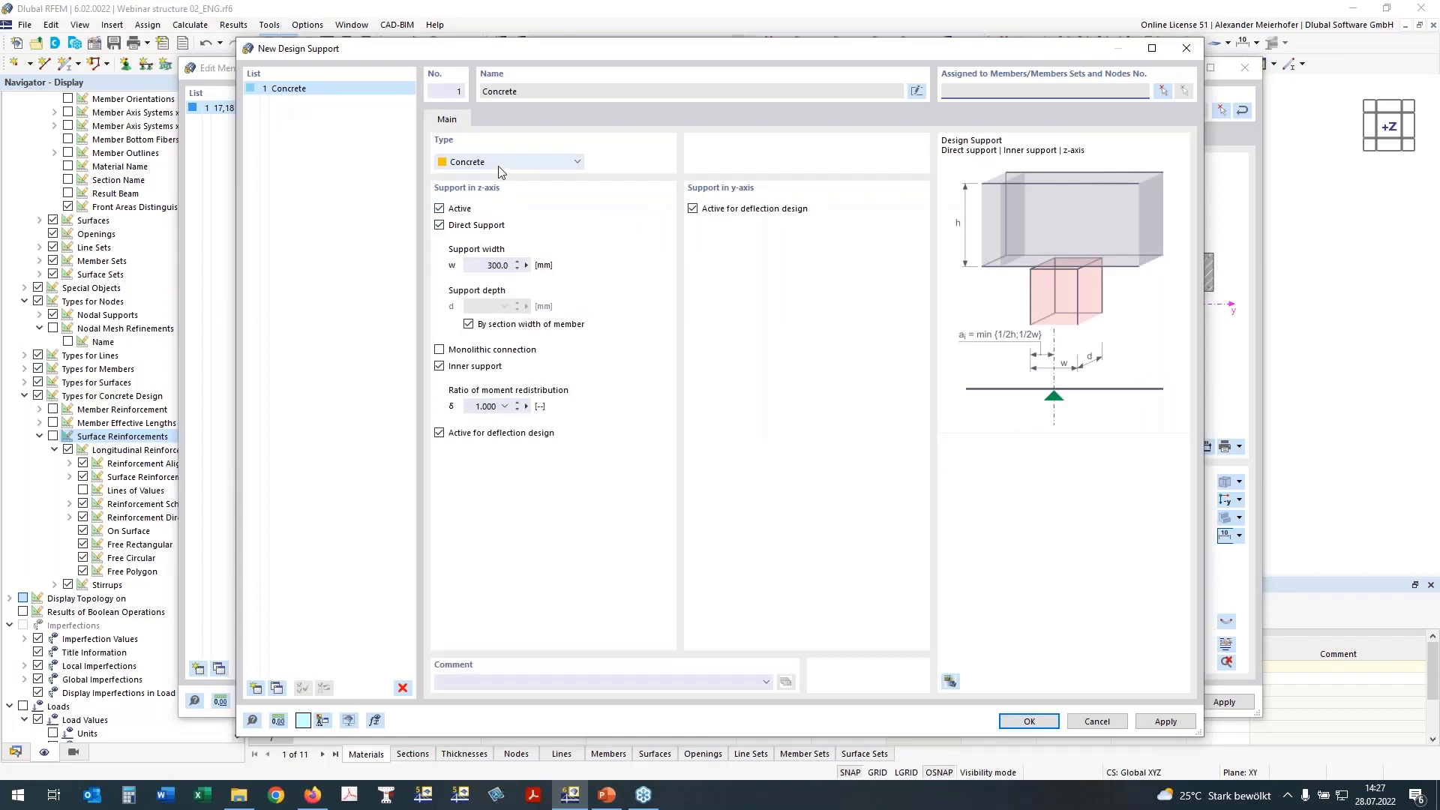
click(692, 209)
double_click(493, 266)
text(250)
click(440, 350)
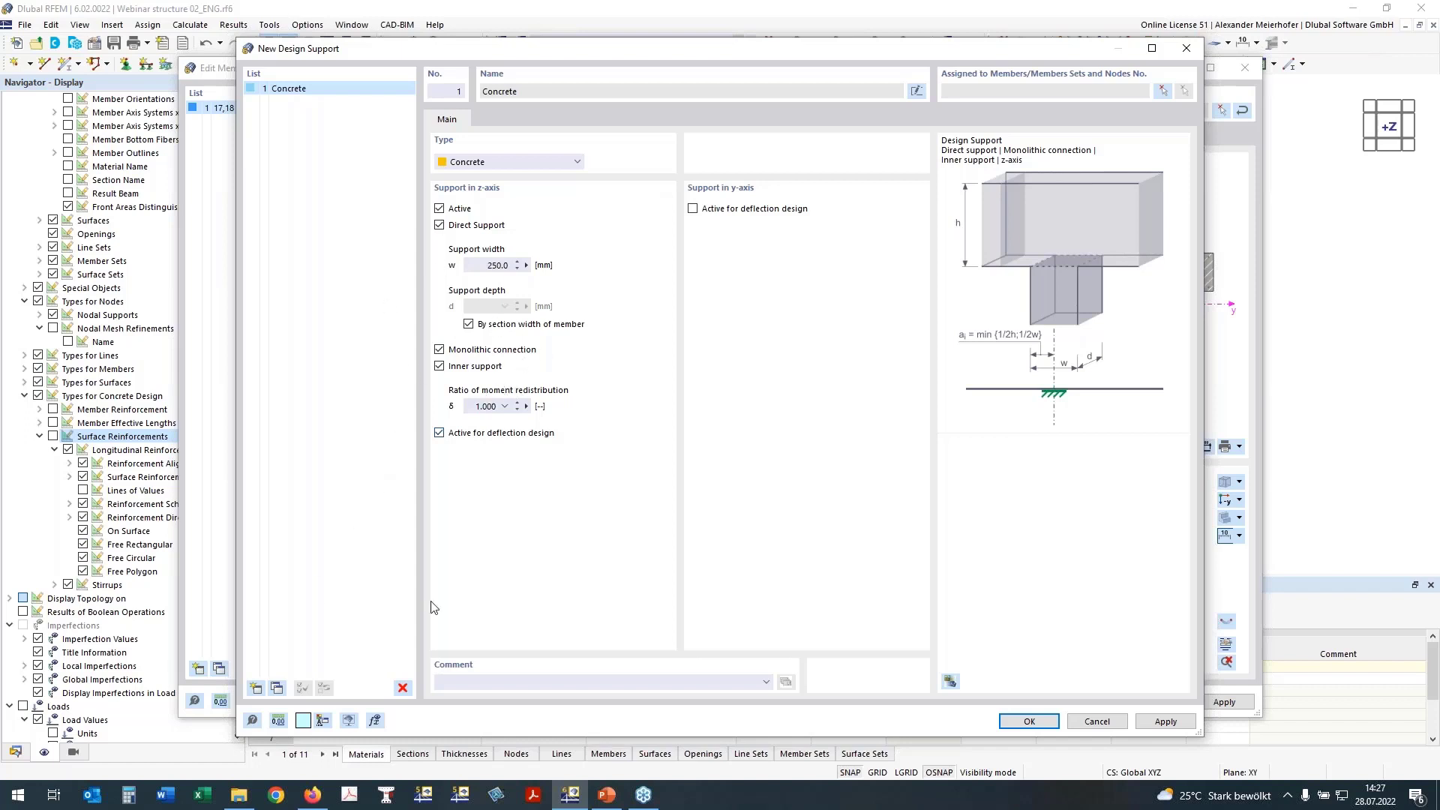
Duplicate the concrete design support and turn the first one into an end support by deactivating its inner support option
click(276, 688)
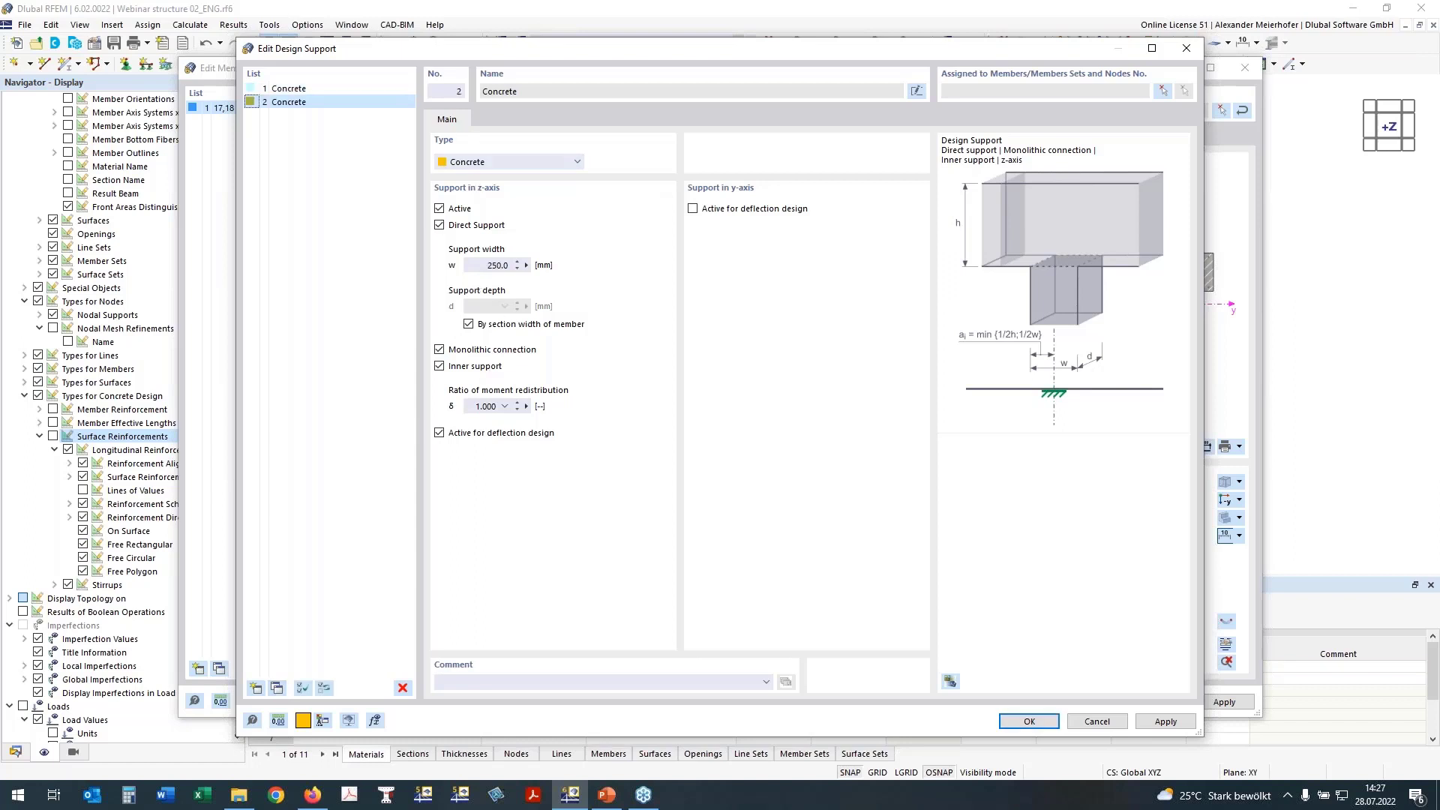
click(491, 265)
click(439, 366)
click(439, 367)
click(299, 89)
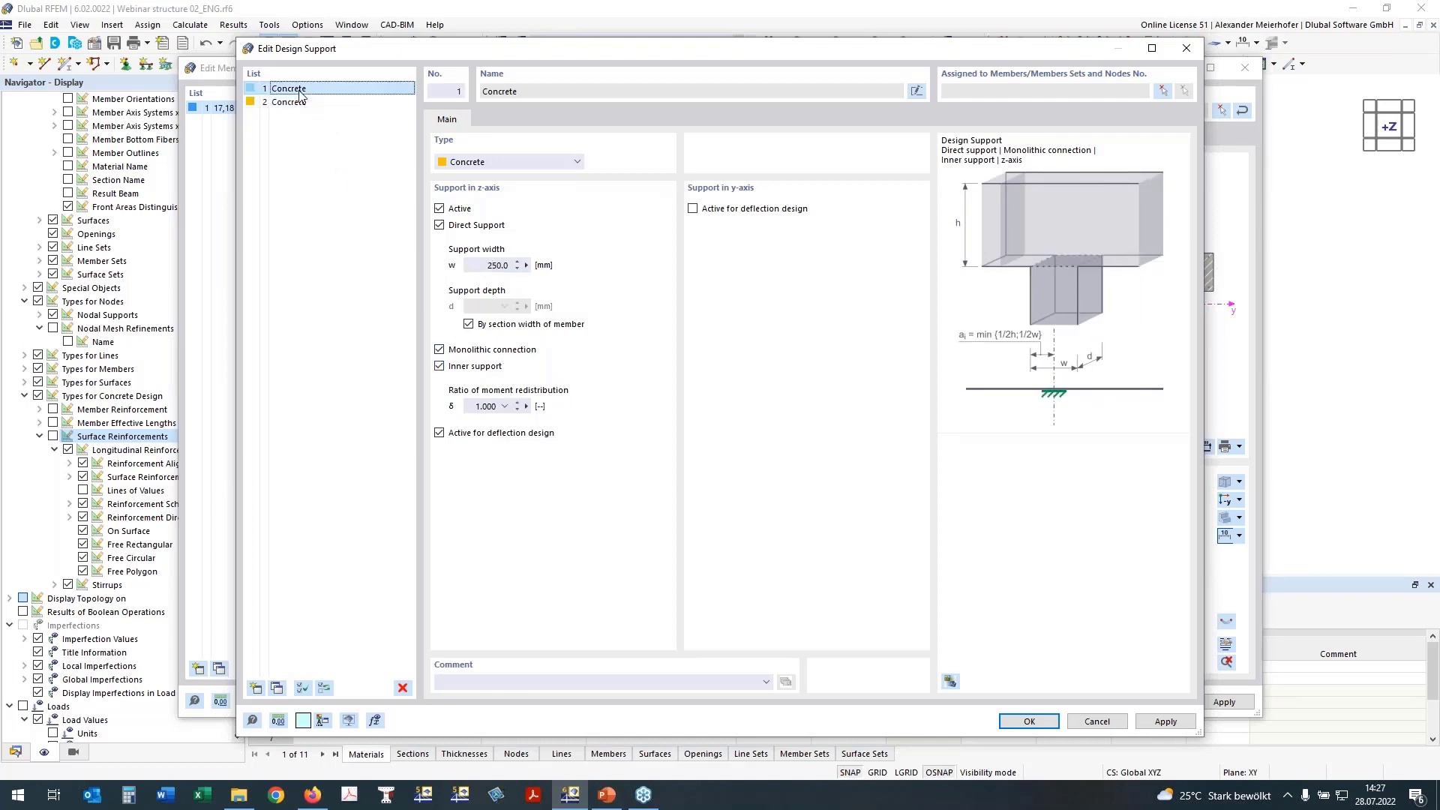
click(439, 366)
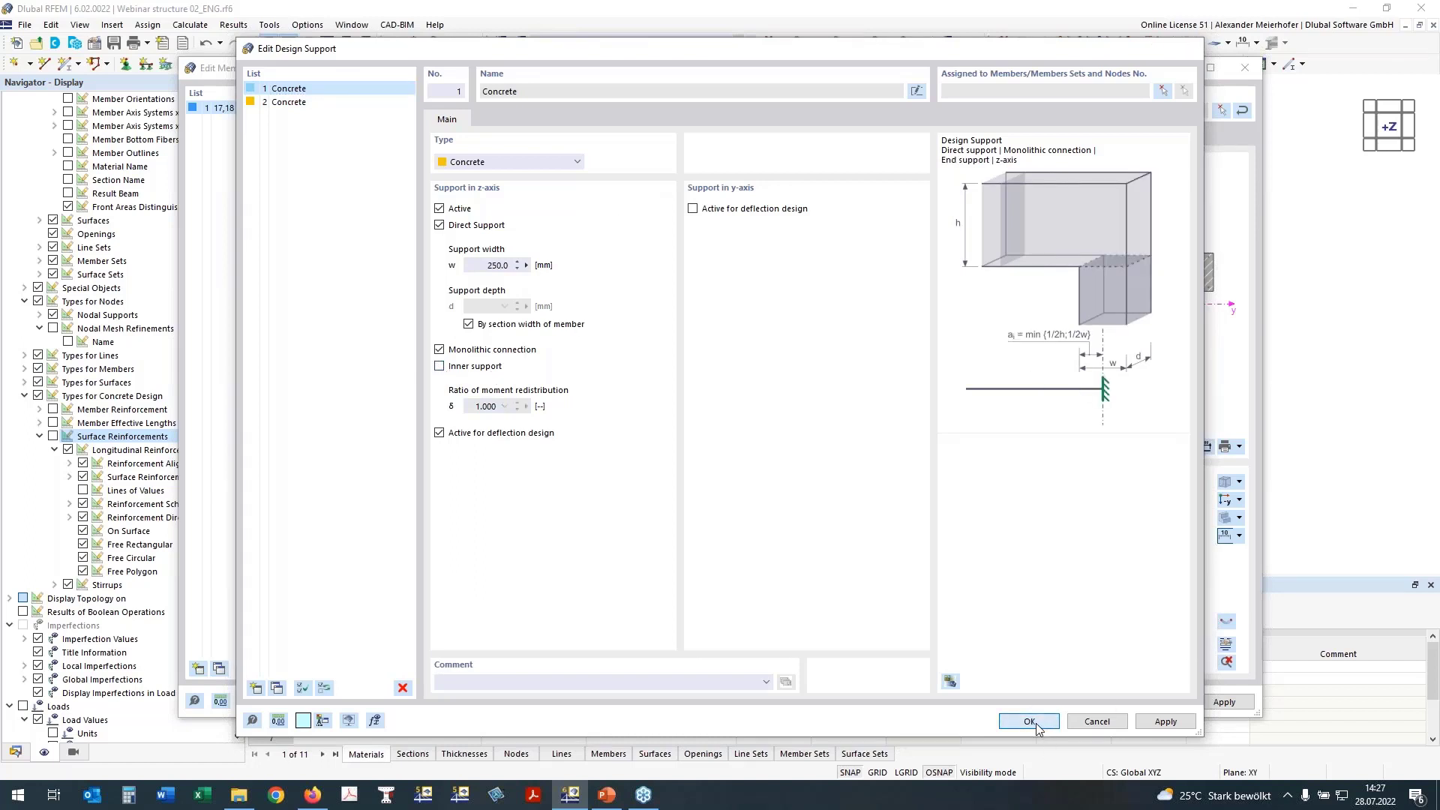
Confirm the design supports and assign support 1 - Concrete to both the start and the end of the member set
click(1029, 722)
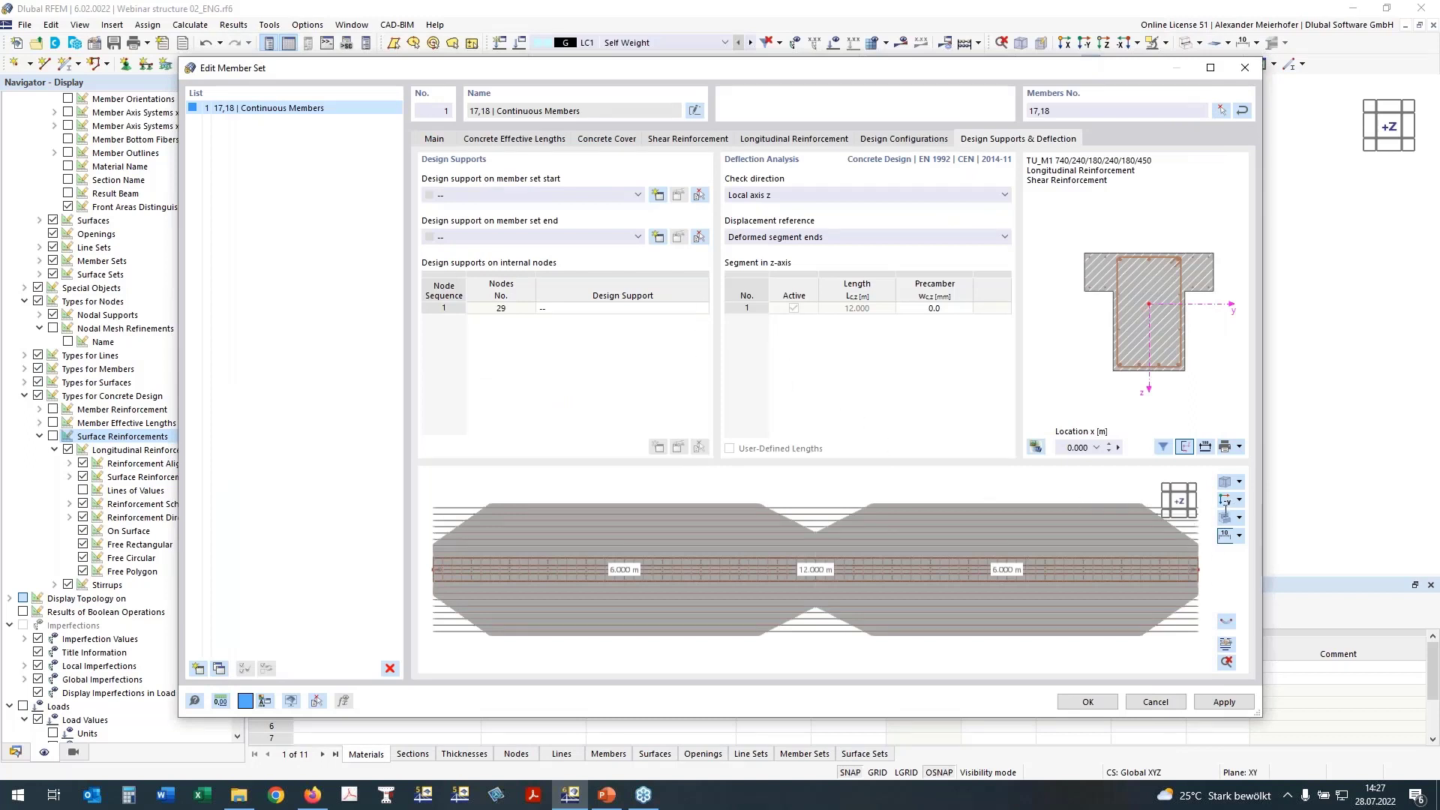
click(1230, 502)
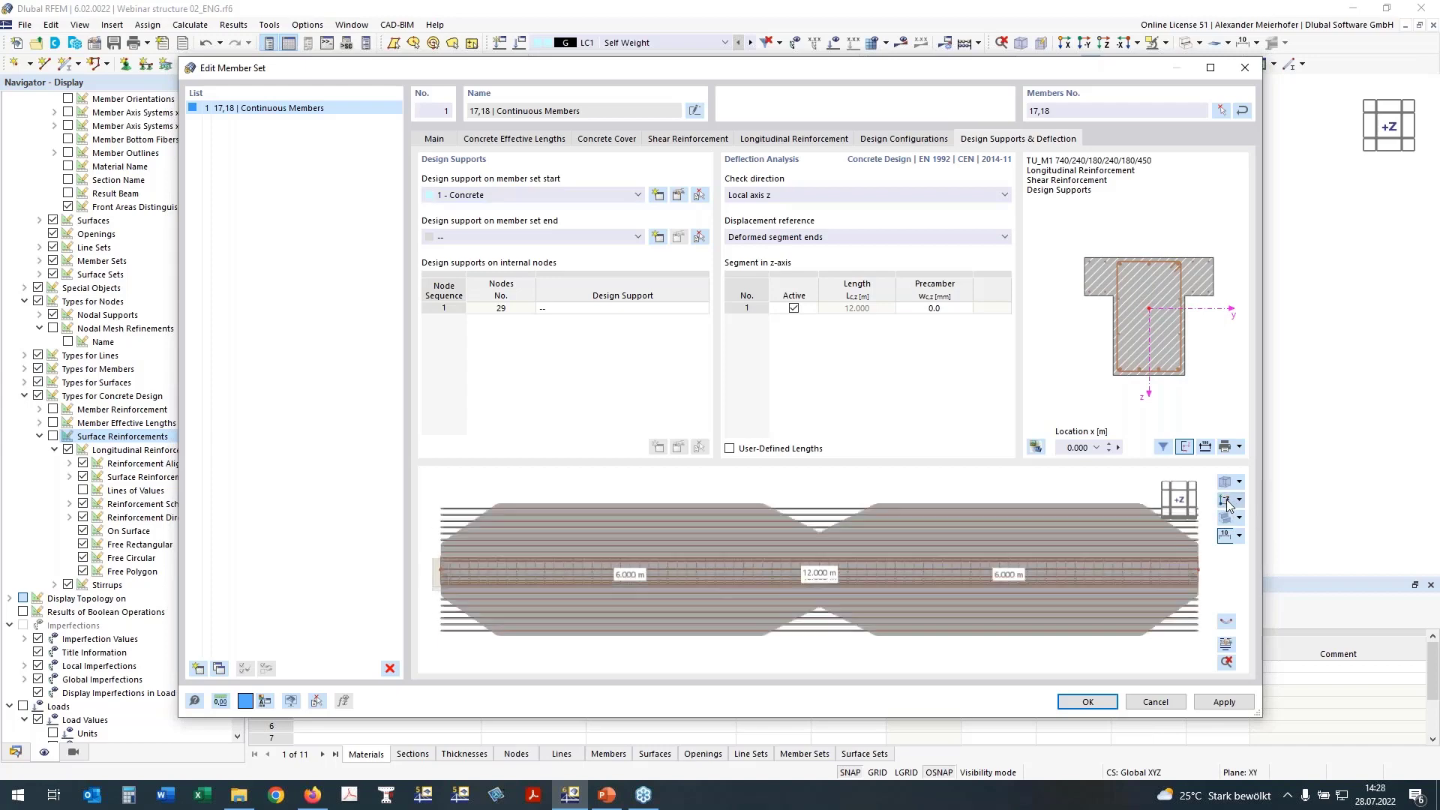
click(1230, 507)
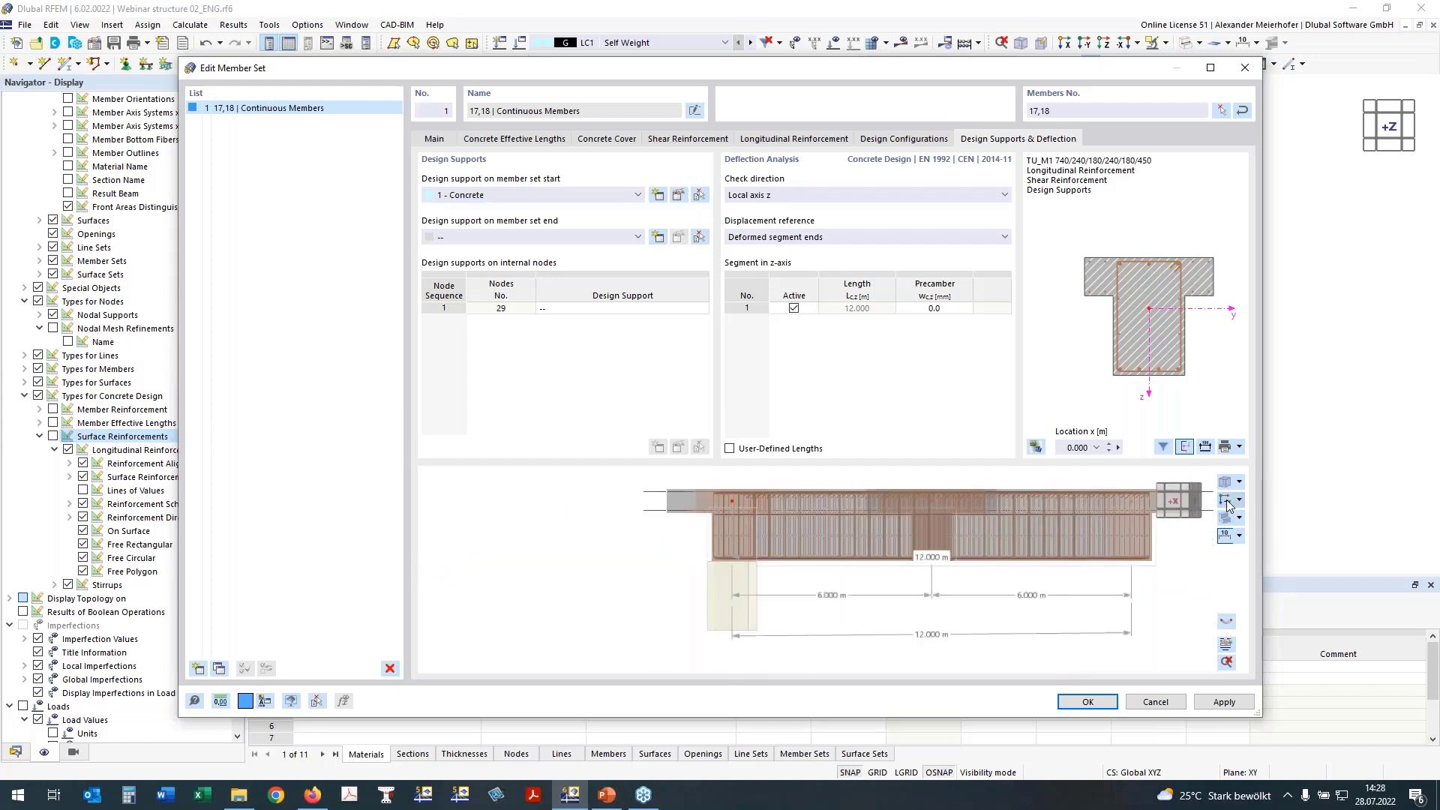
click(477, 236)
click(465, 263)
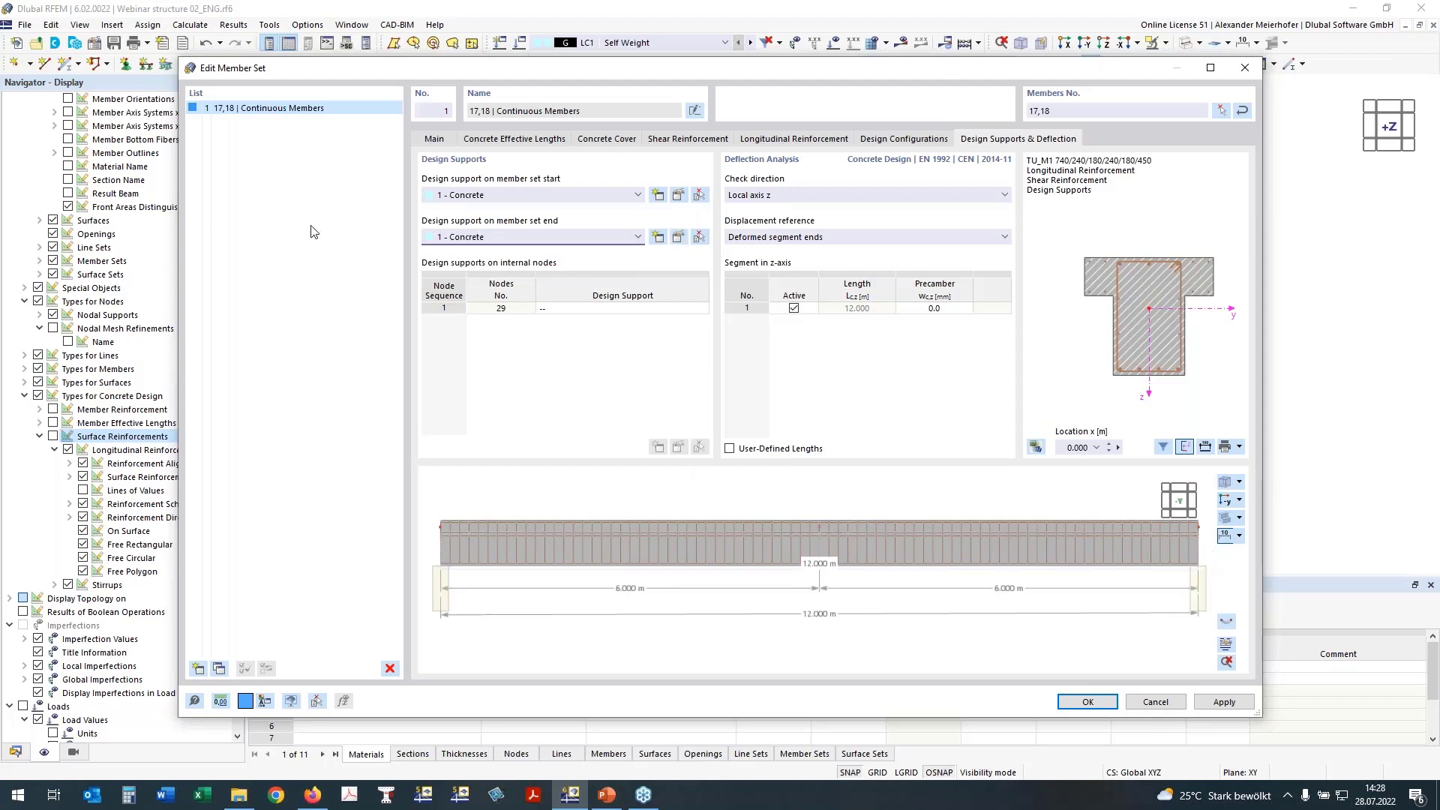
Assign design support 2 - Concrete to the member set's internal node 29 and confirm the member set
click(560, 309)
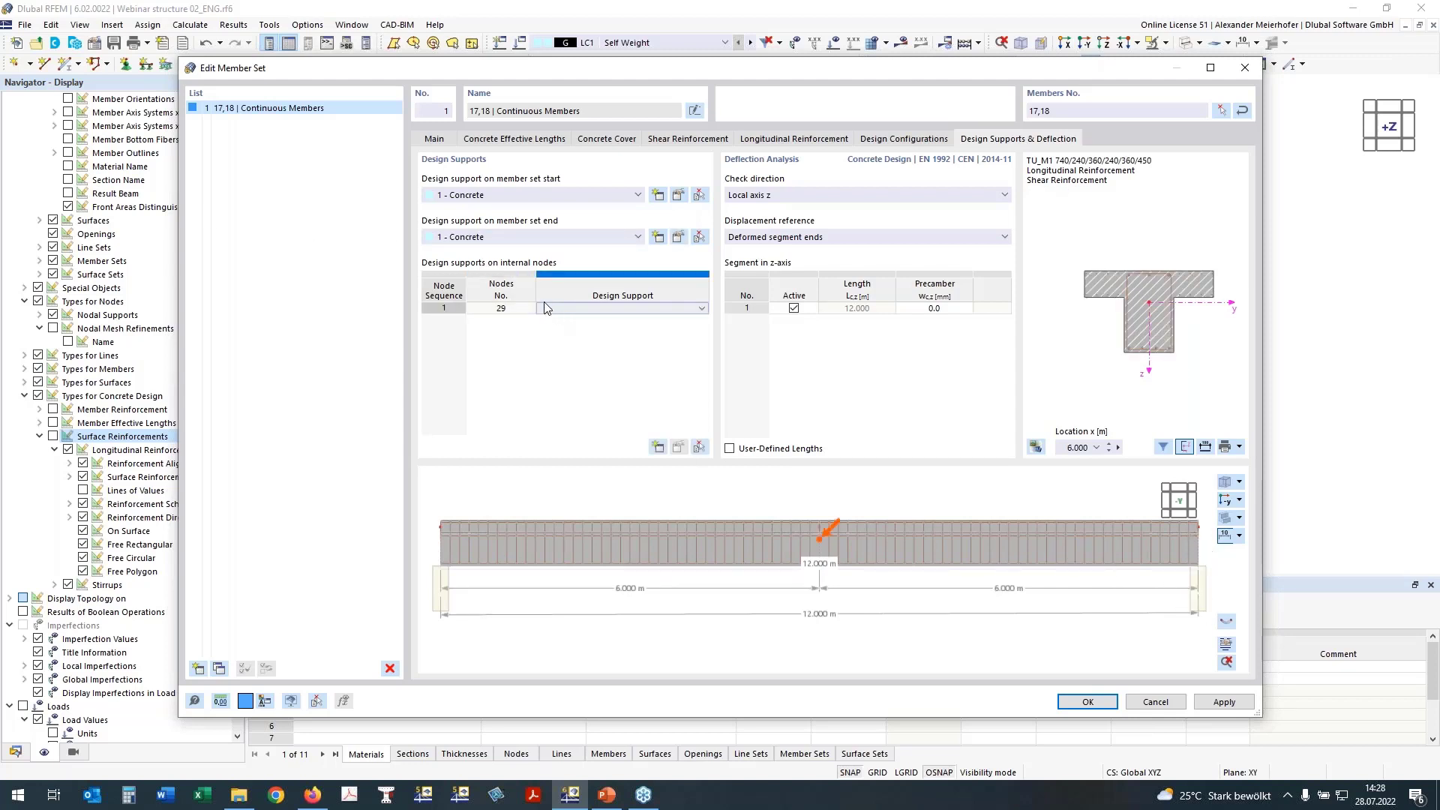
click(554, 310)
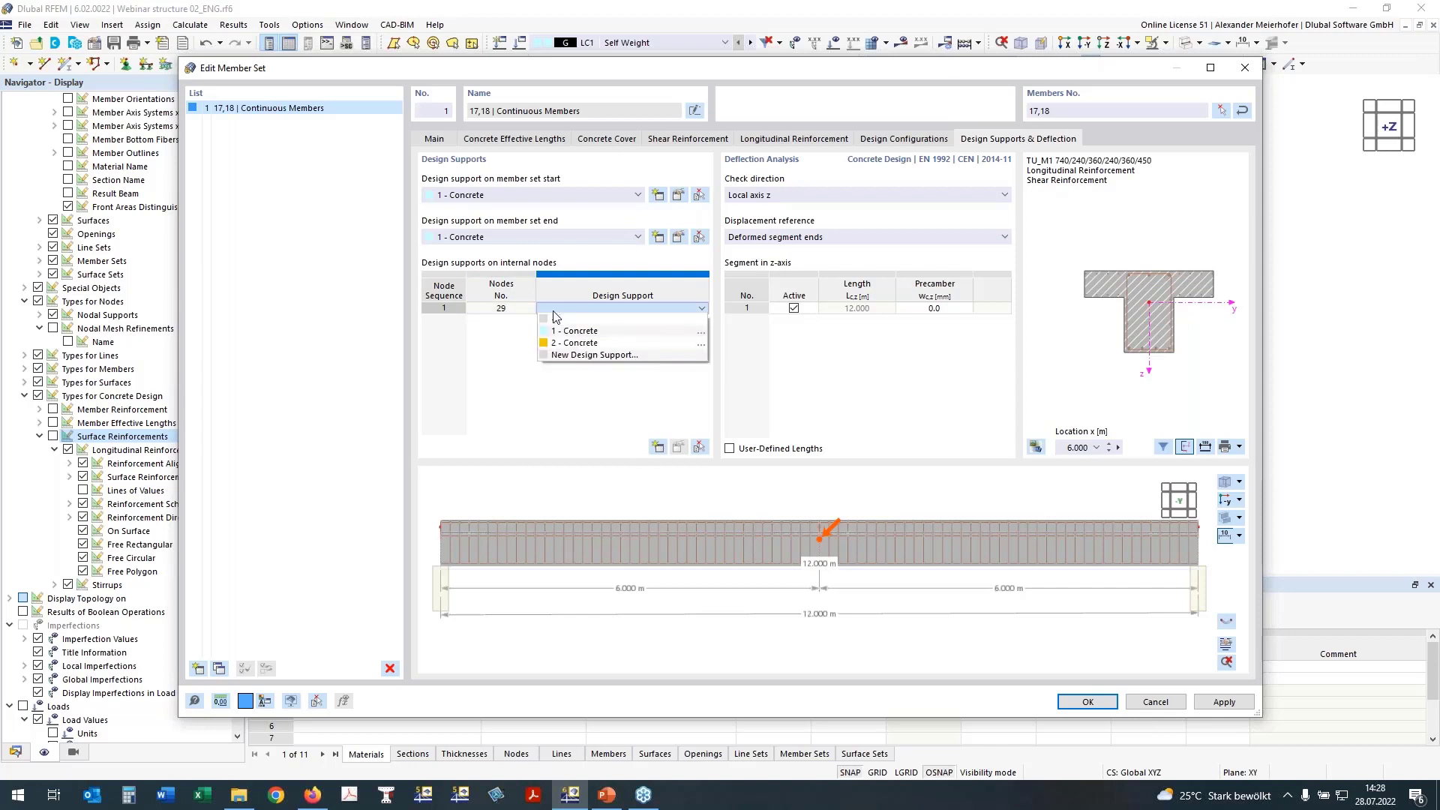
click(575, 344)
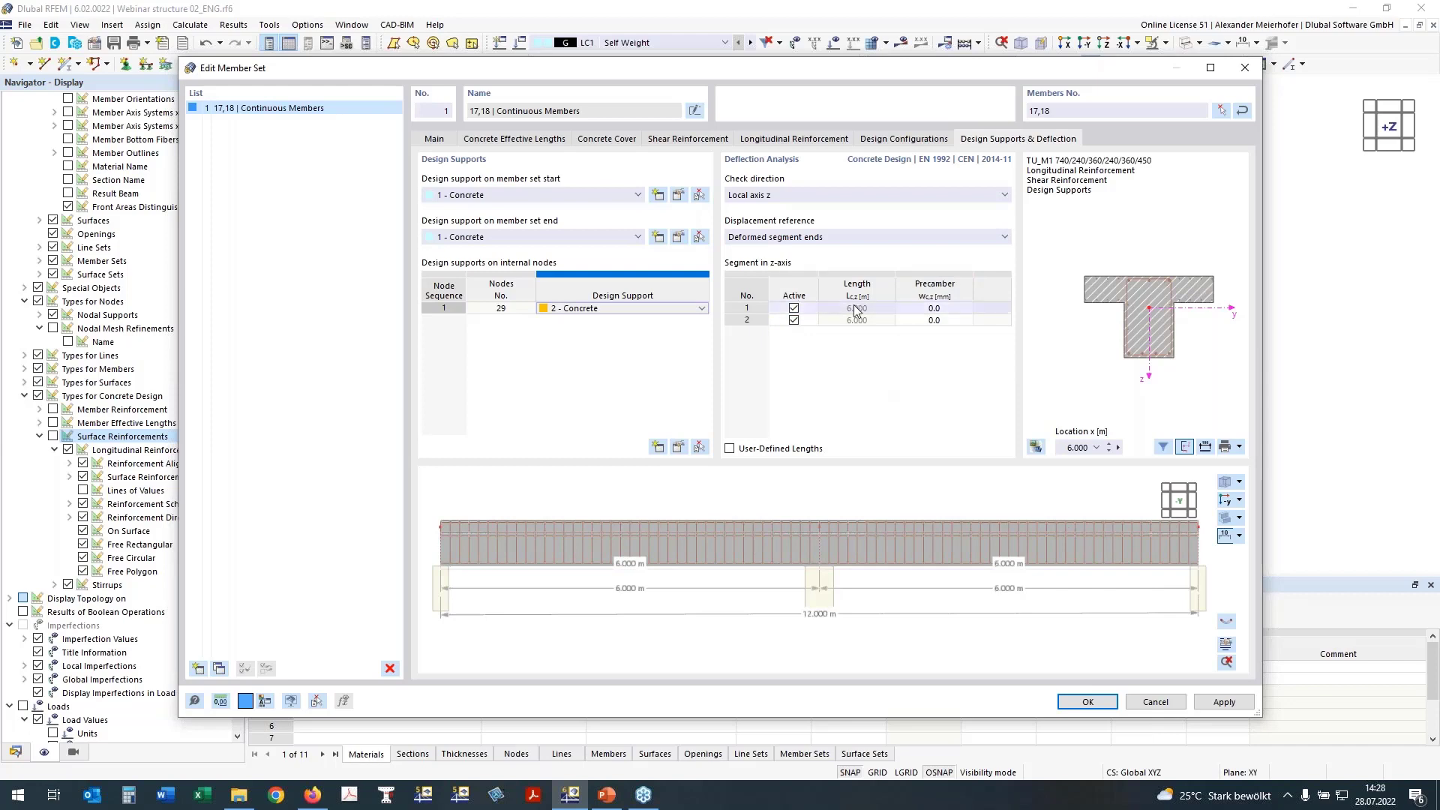
click(1089, 703)
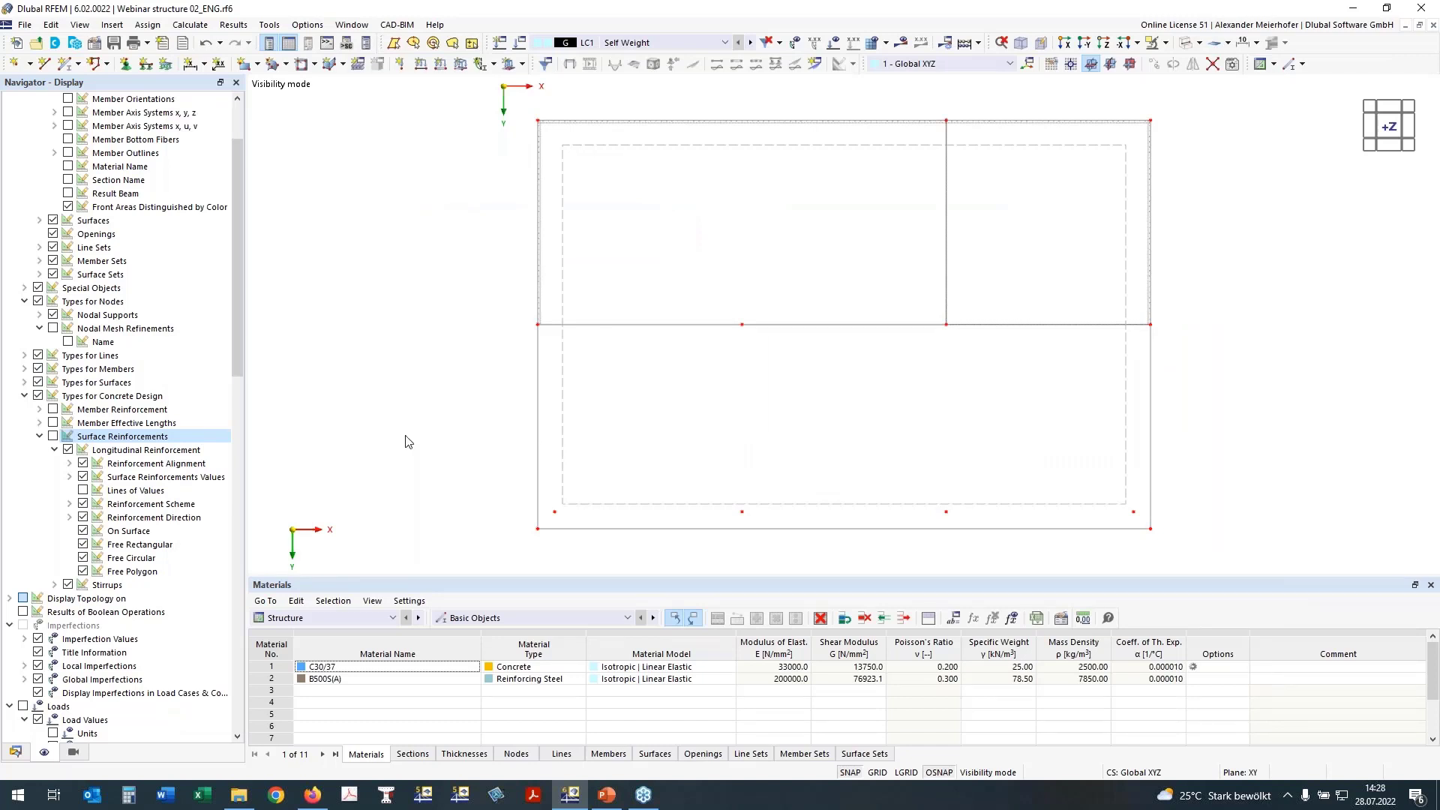
Turn on the display of member reinforcement in the model and look at the slab from above
ctrl+middle_drag(411, 382, 495, 258)
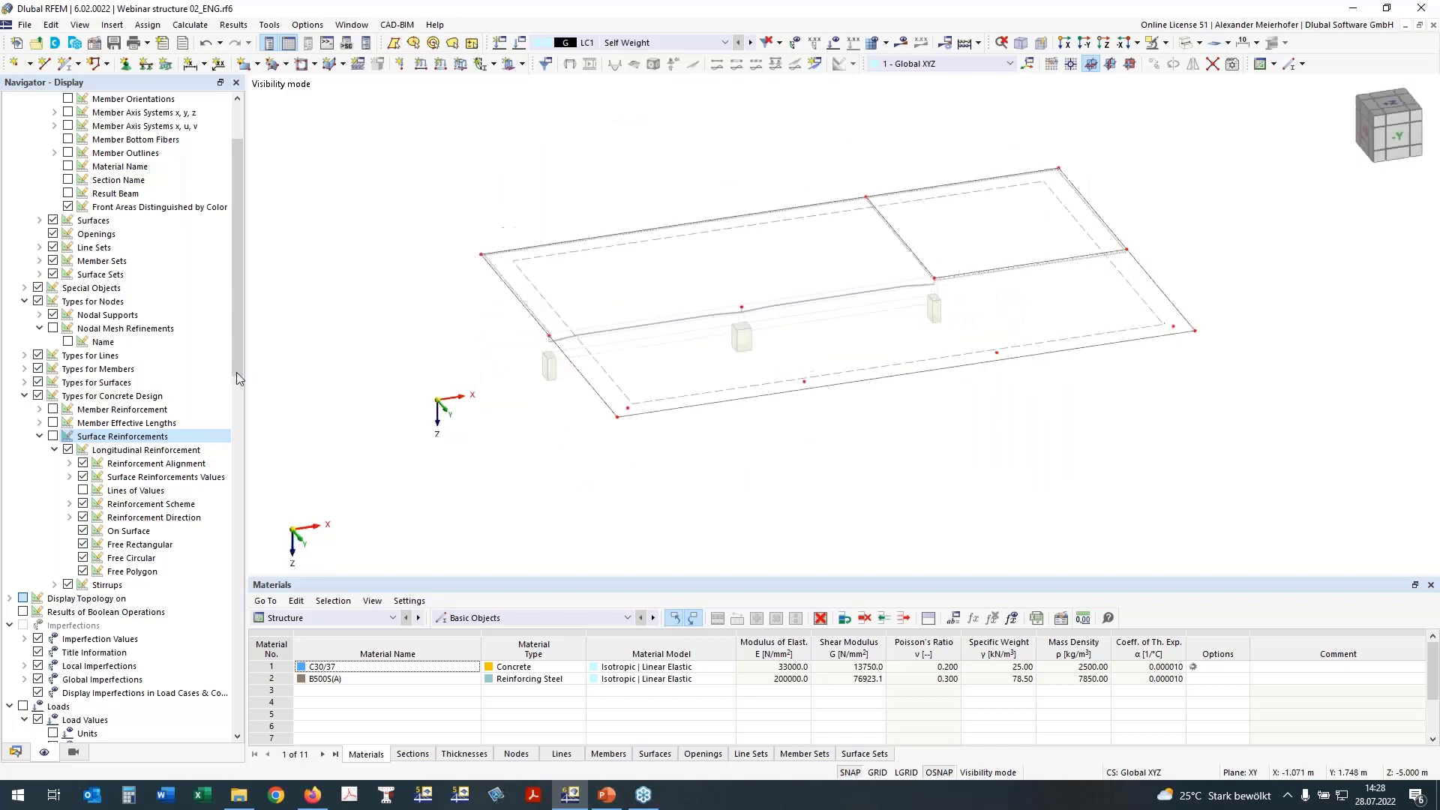
click(55, 411)
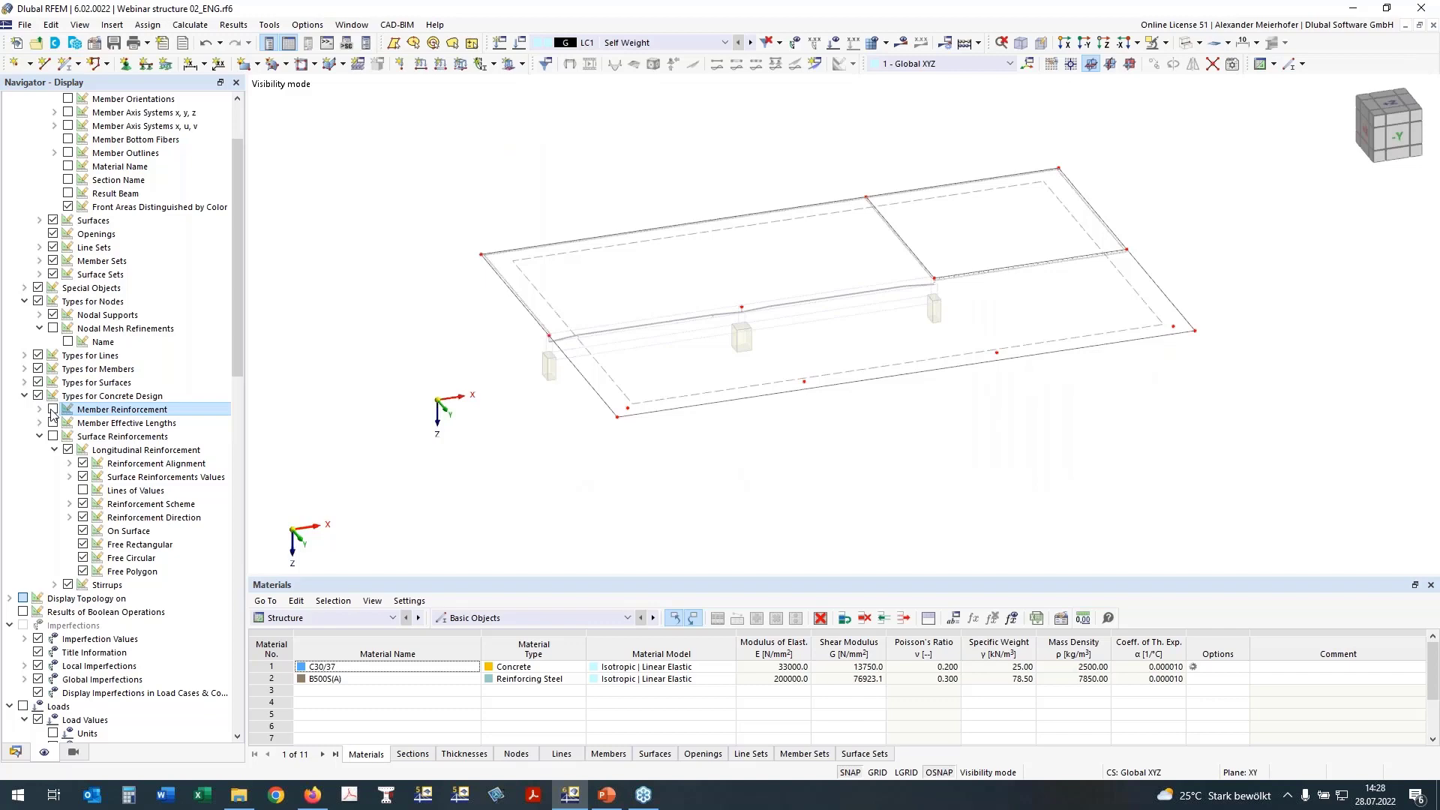
click(52, 409)
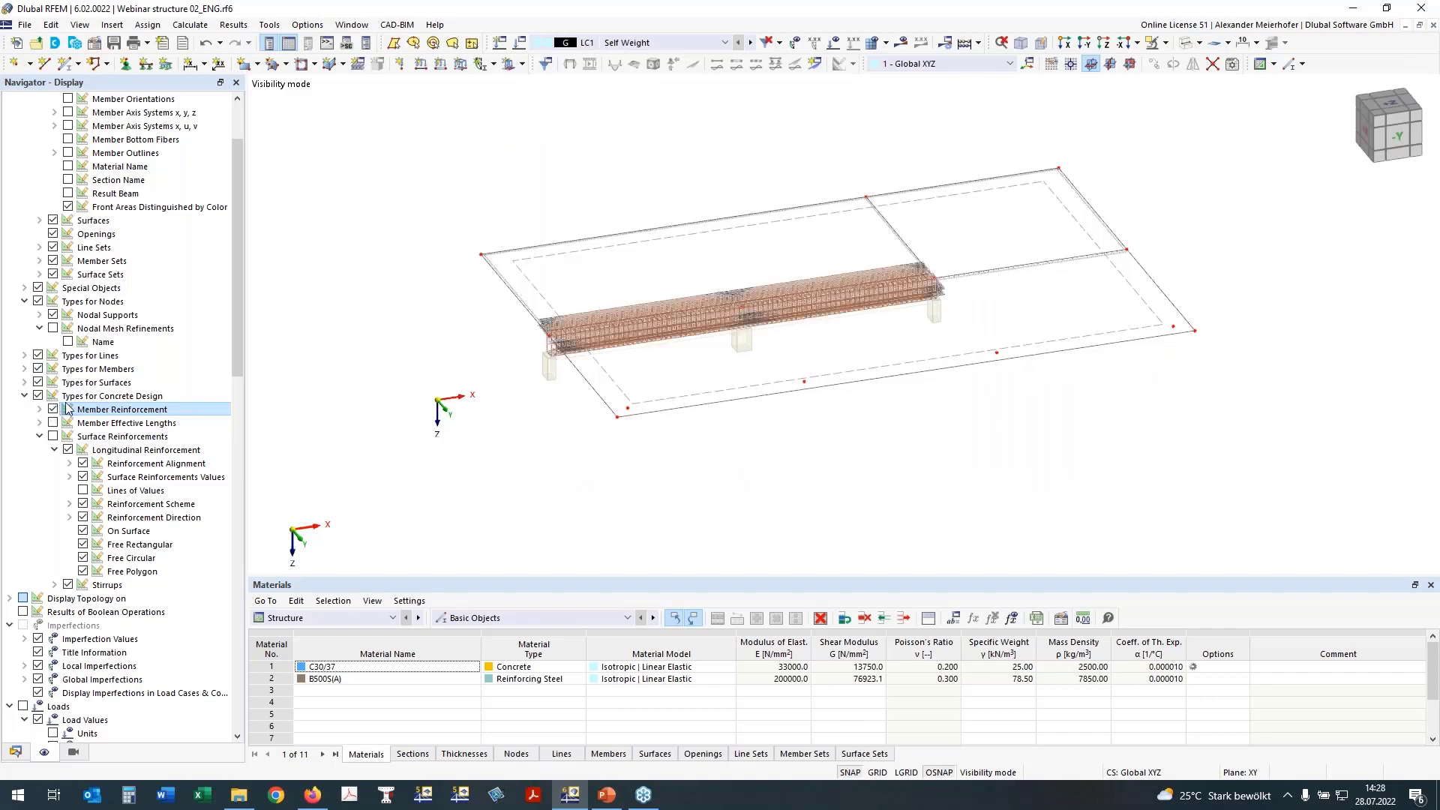
ctrl+middle_drag(618, 464, 613, 432)
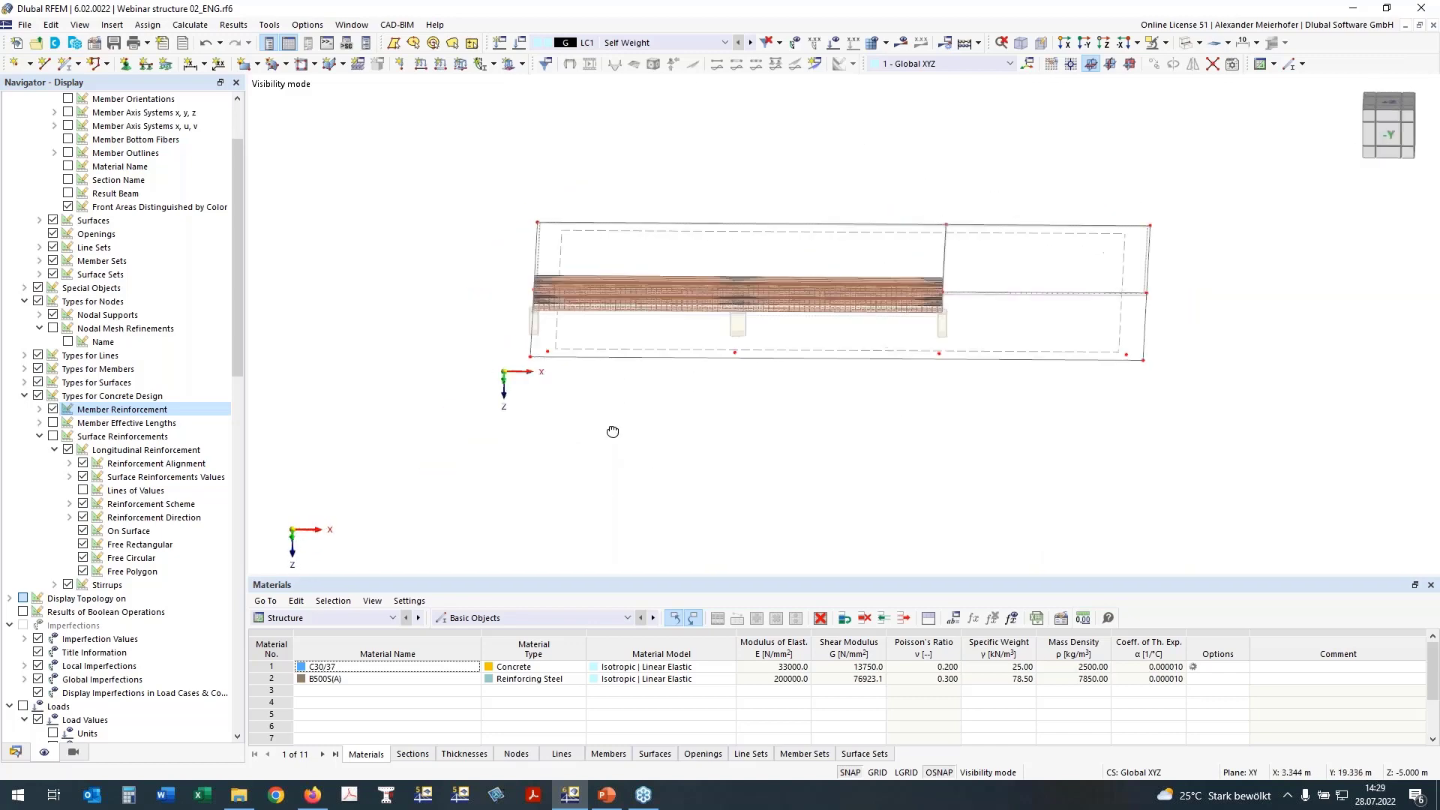
click(1386, 107)
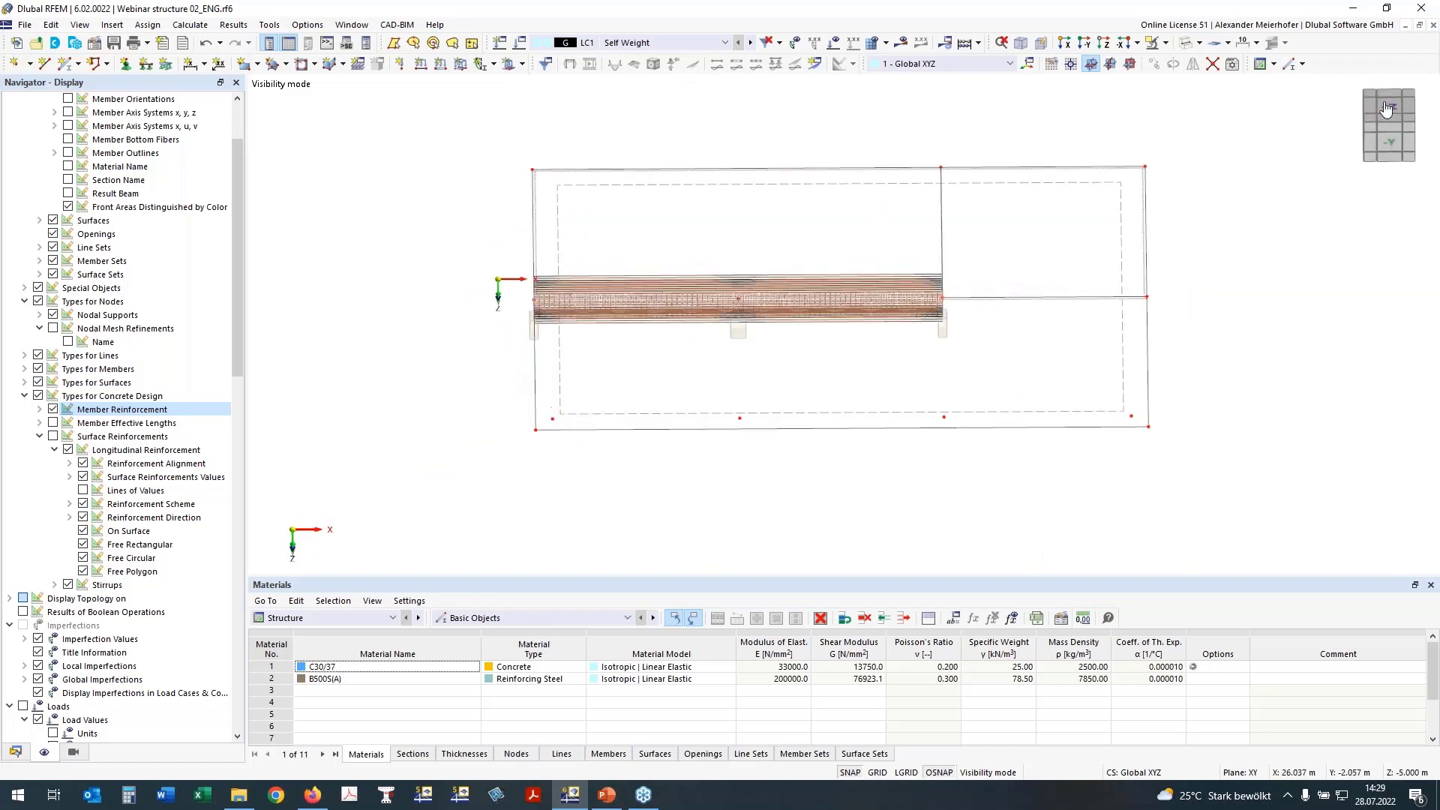
drag(689, 297, 1092, 537)
right_click(1078, 509)
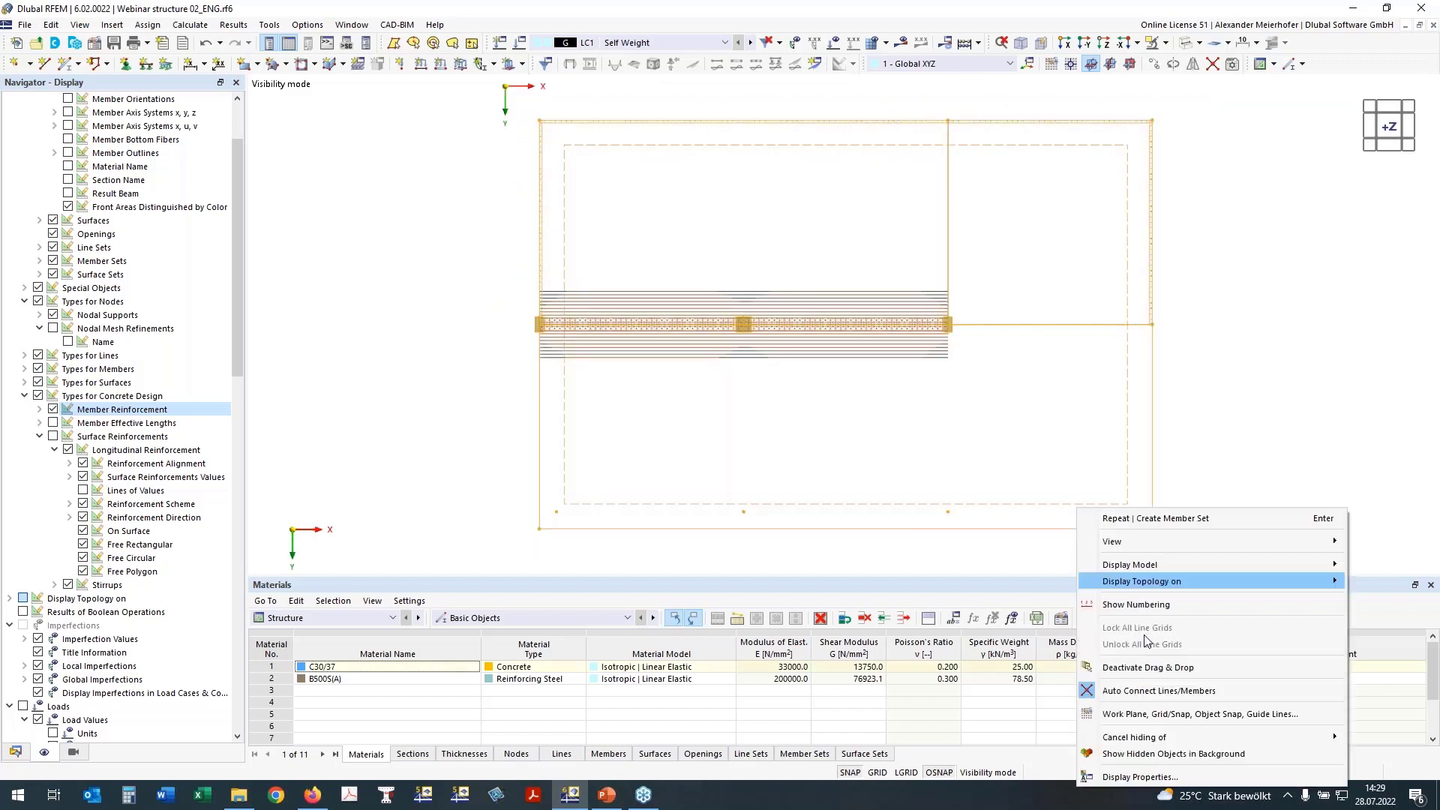
mouse_move(1155, 733)
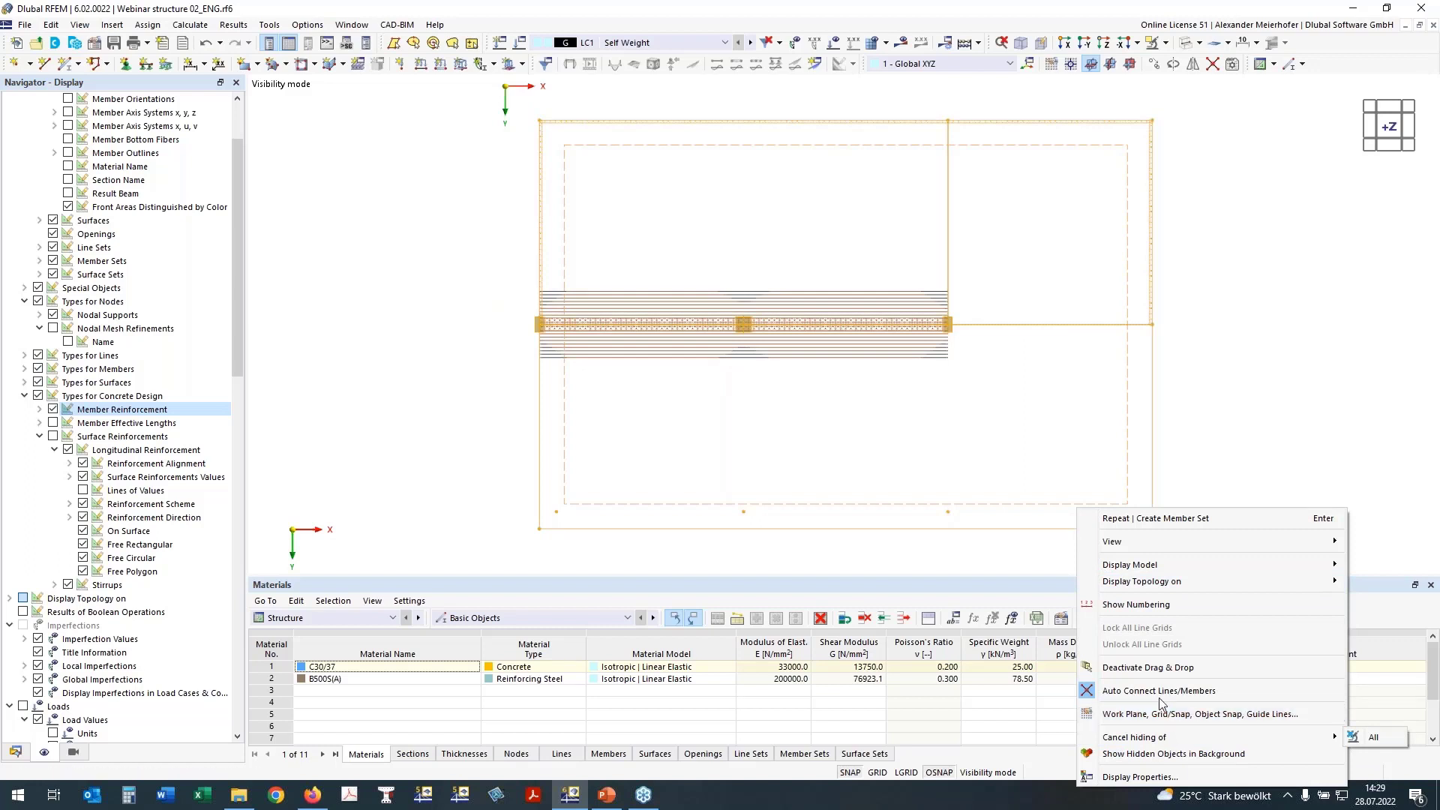
click(905, 563)
click(905, 563)
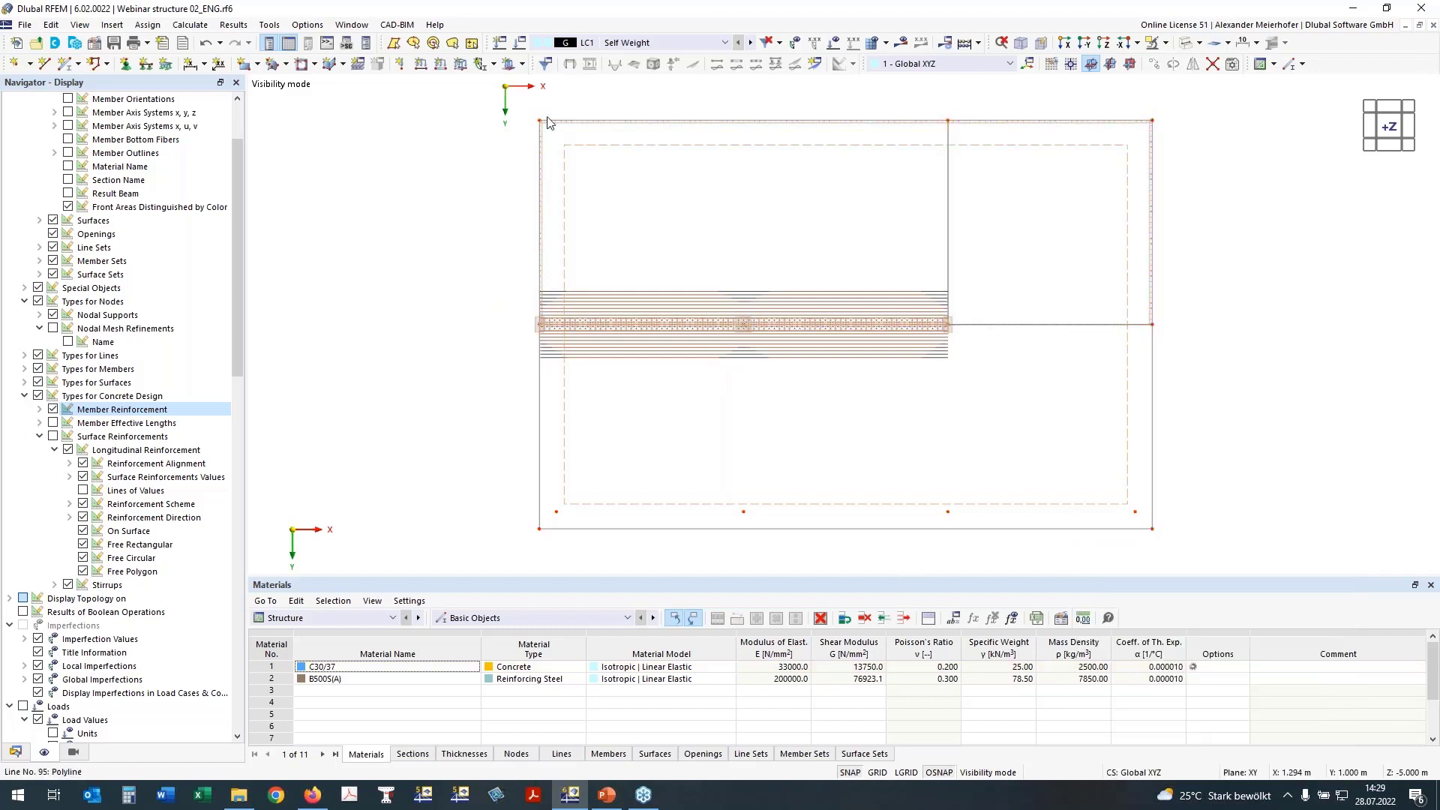
Create object selection 200 from all objects of the visible slab and name it "Slab over ground floor"
drag(507, 95, 1142, 497)
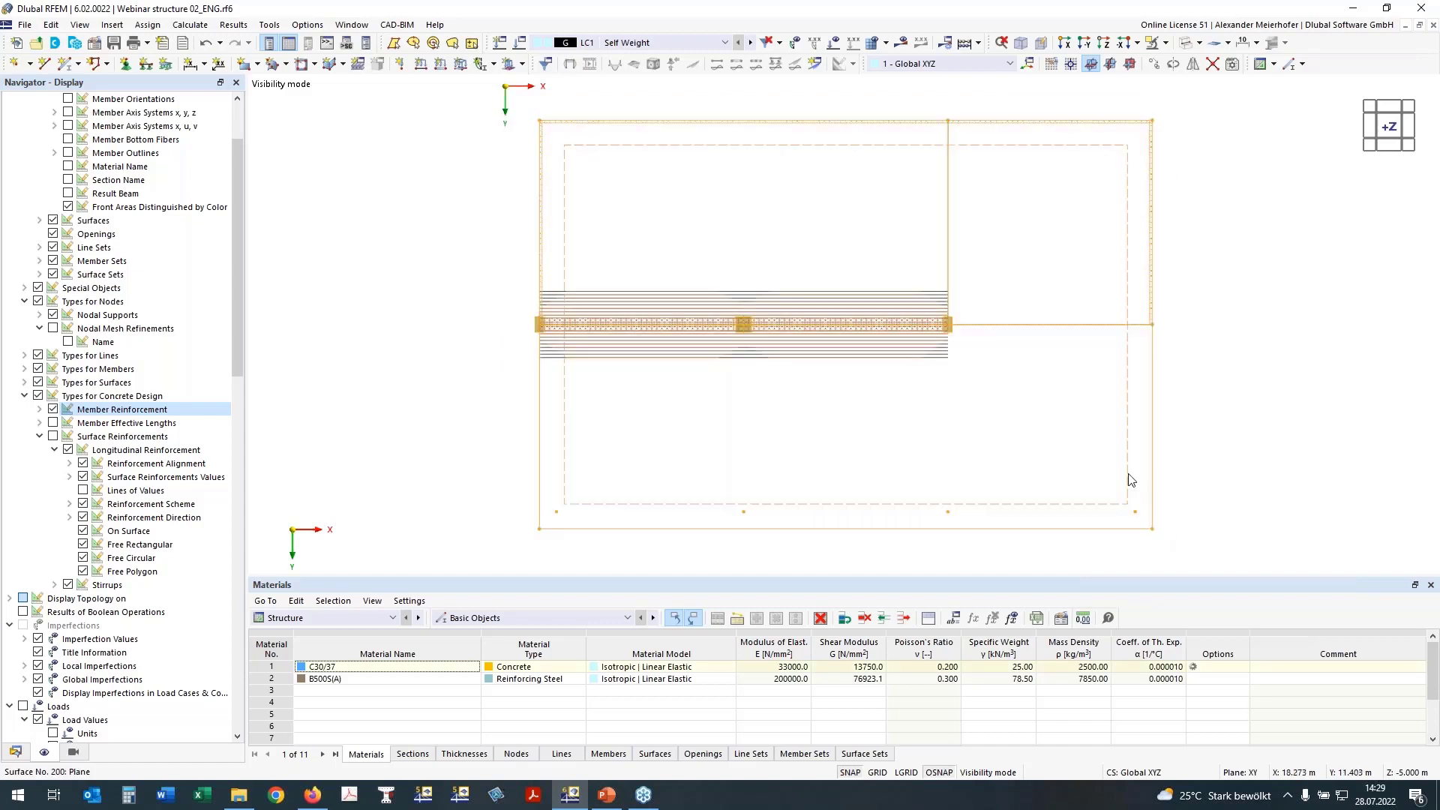
right_click(1140, 491)
click(1141, 492)
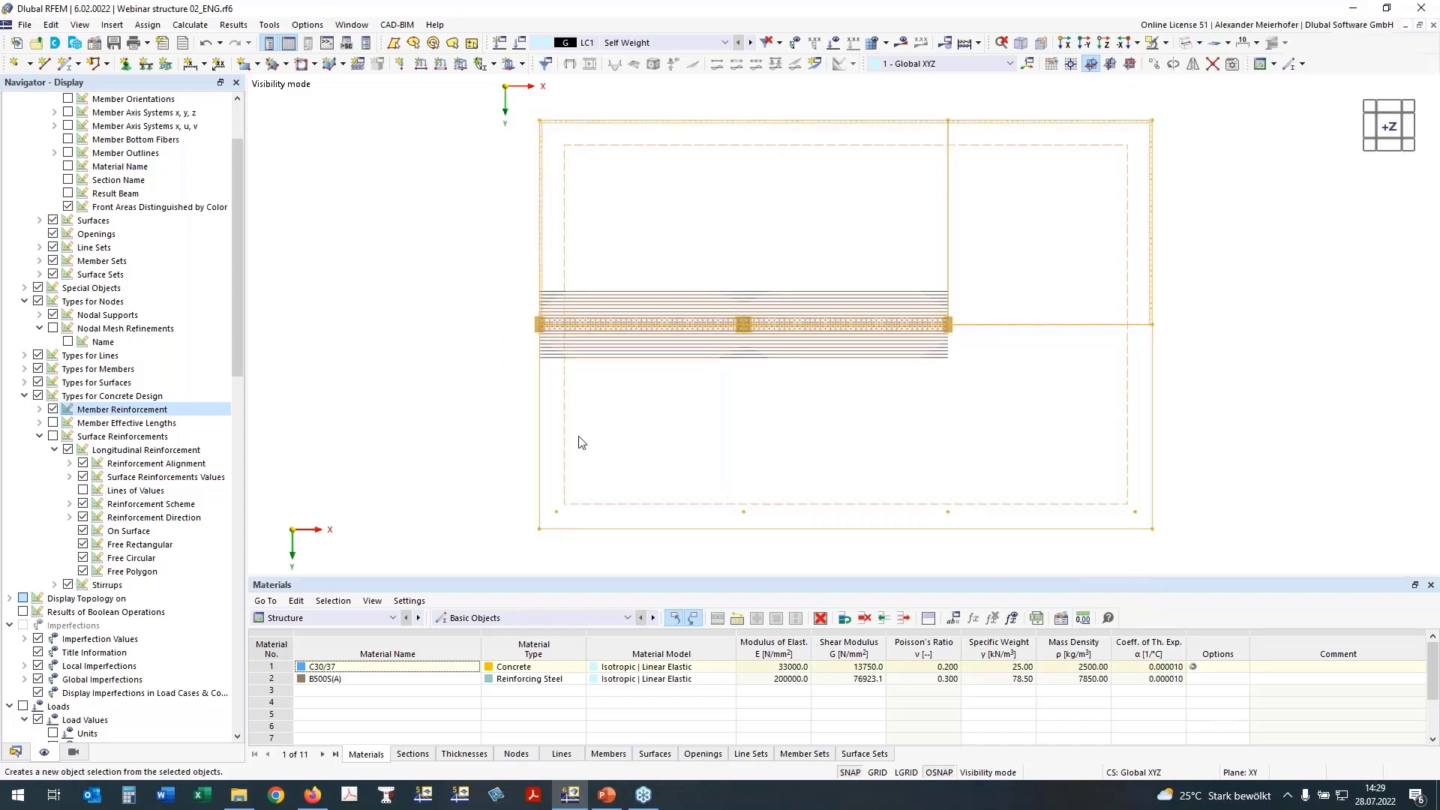
click(489, 167)
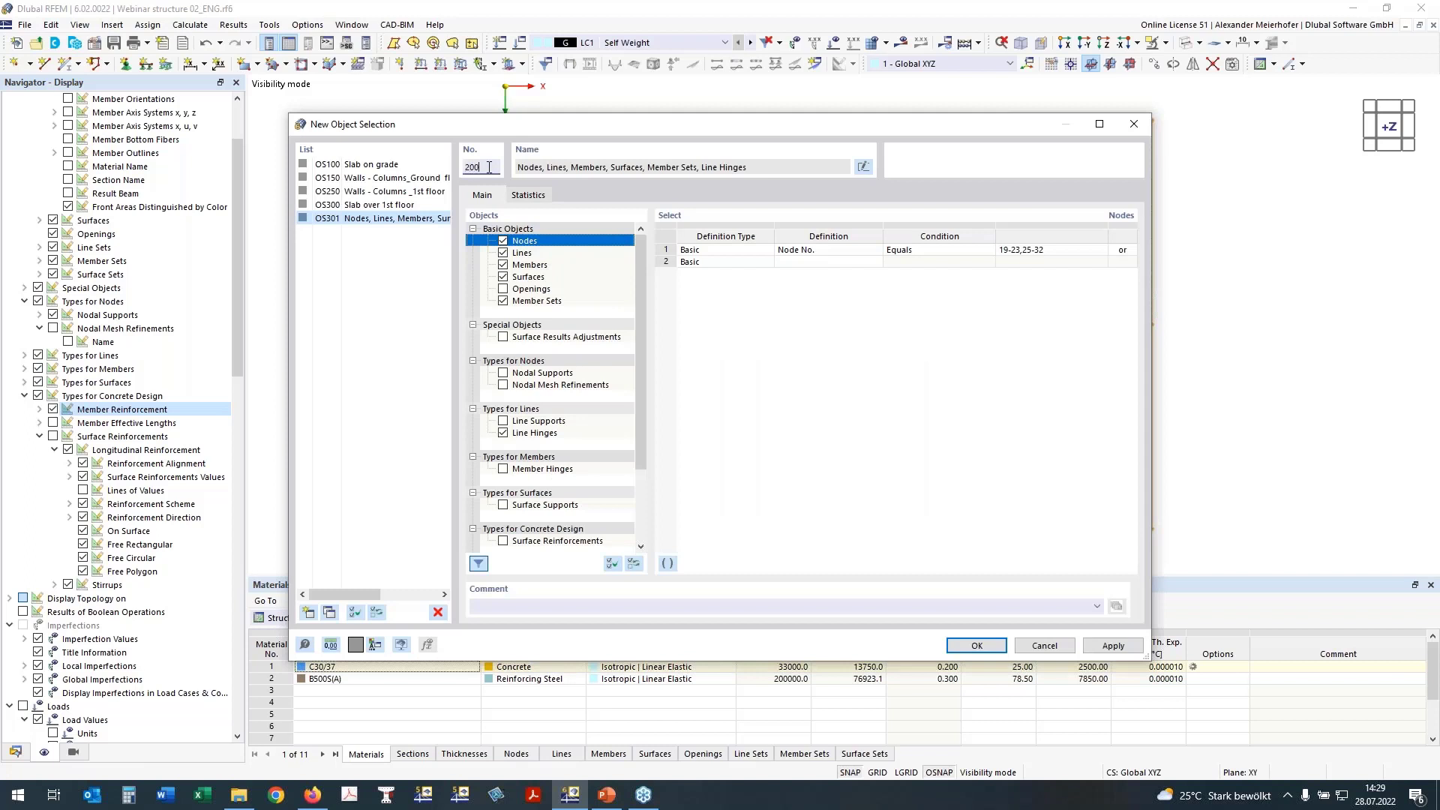
click(863, 167)
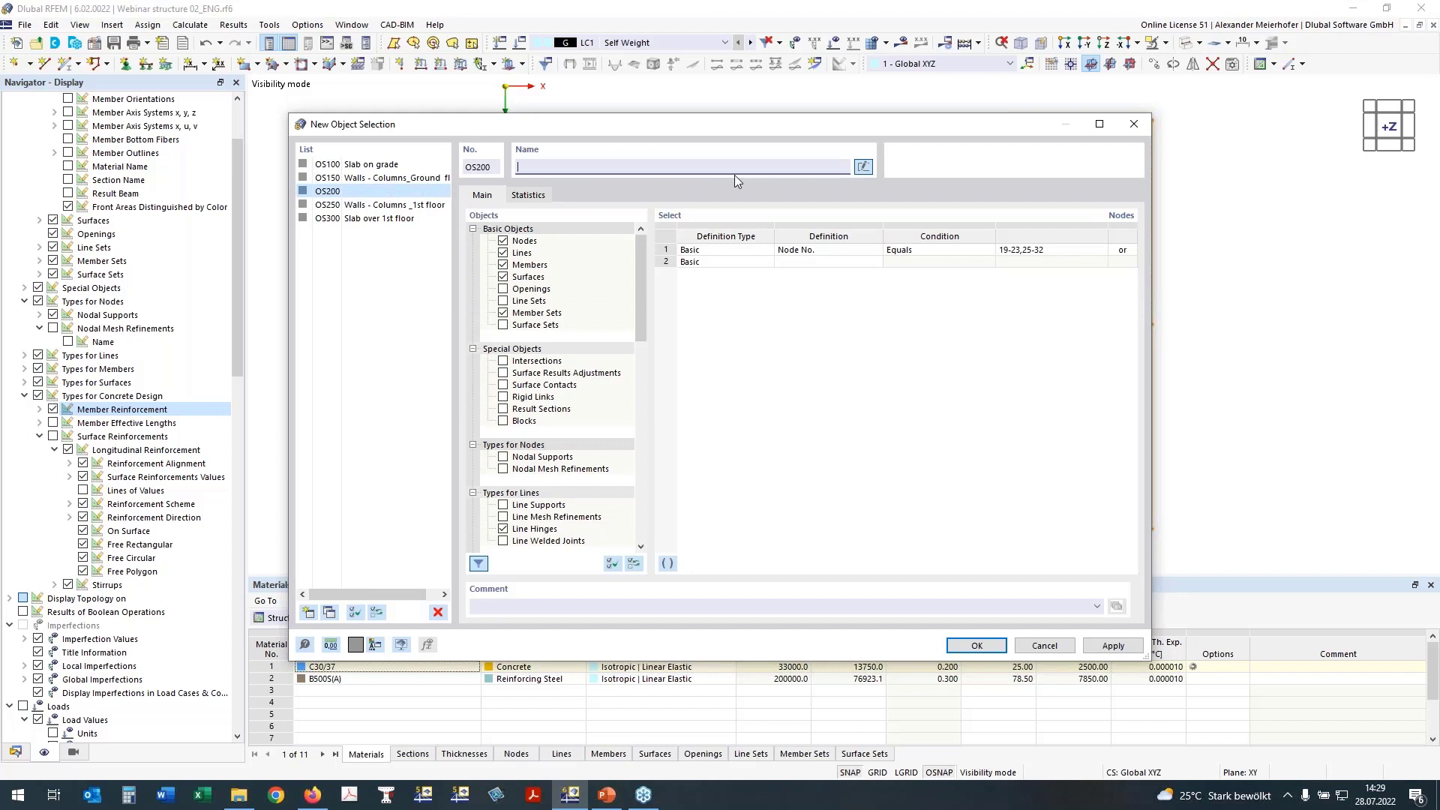
text(Slab over Gr)
key(BackSpace)
key(BackSpace)
text(ground floor)
click(976, 648)
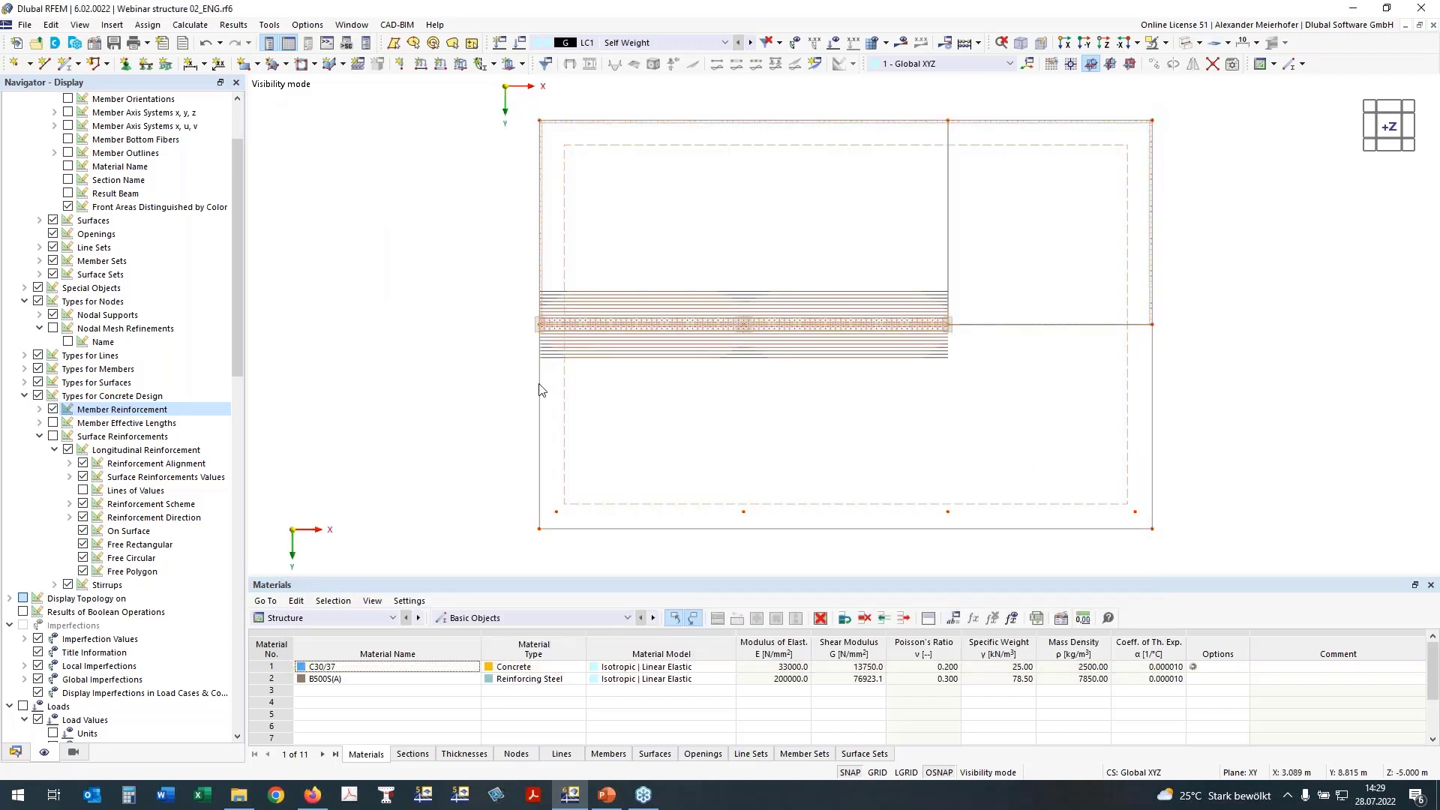
List the model's object selections under the guide objects to reach OS200
click(15, 752)
scroll(27, 716, down, 2)
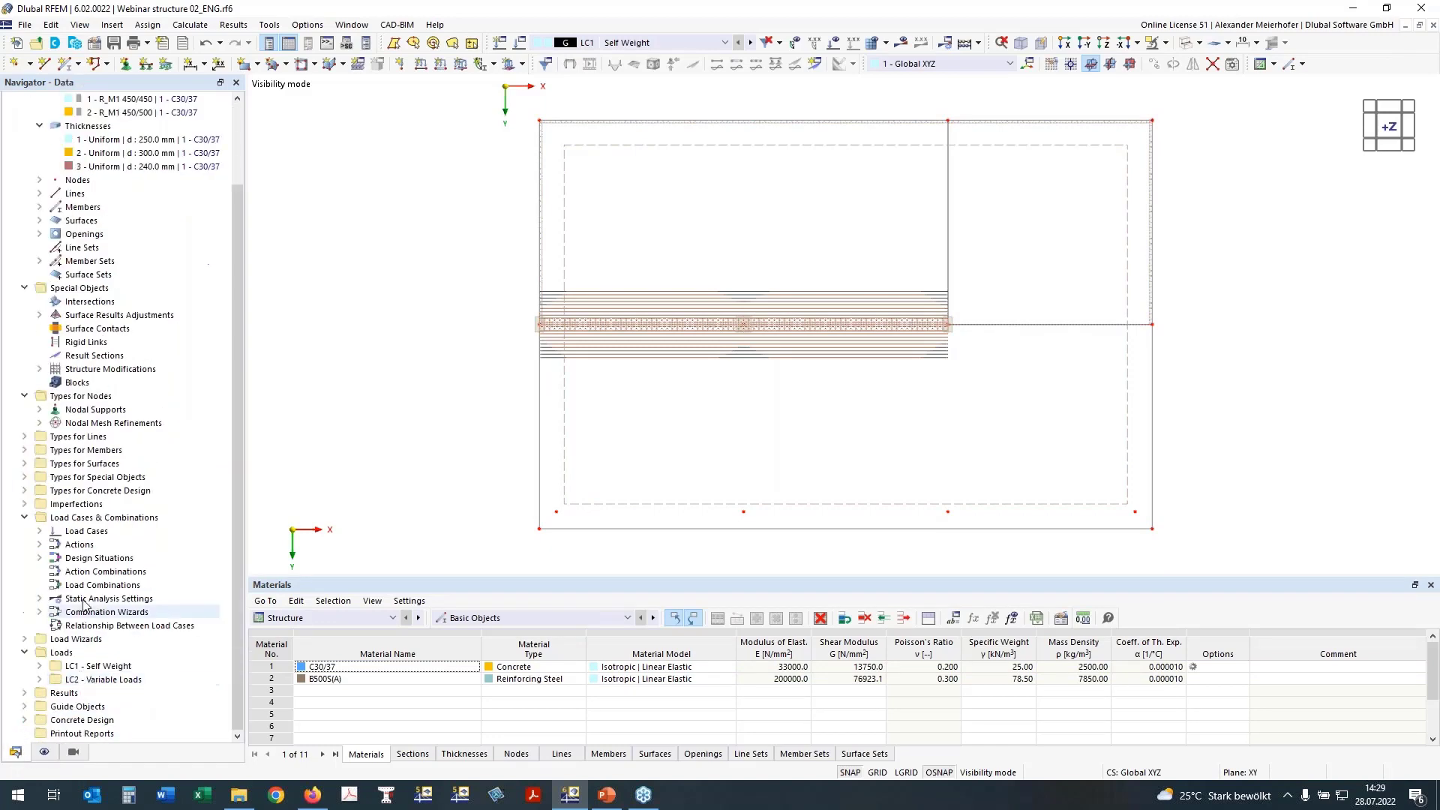
click(25, 707)
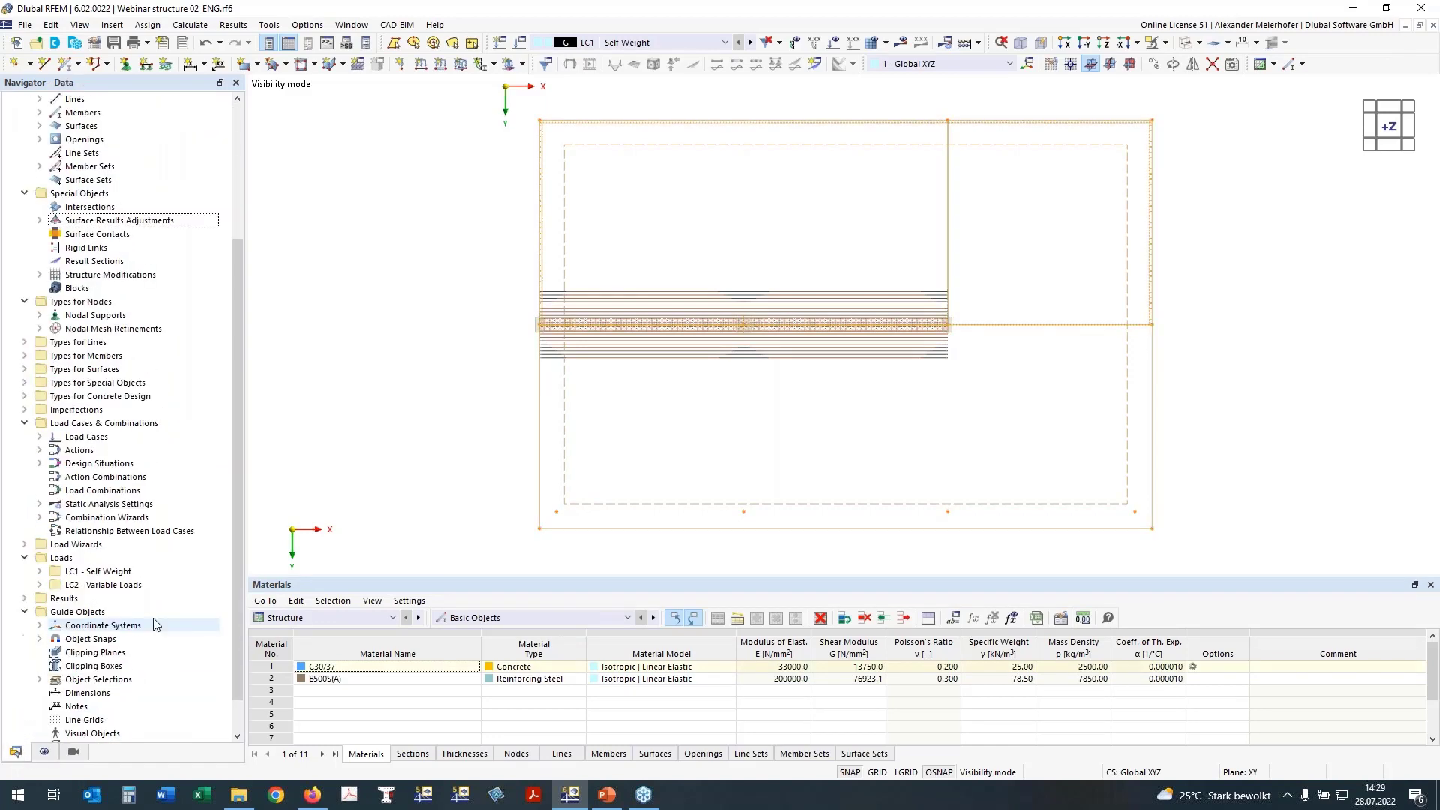
click(40, 639)
scroll(126, 582, down, 2)
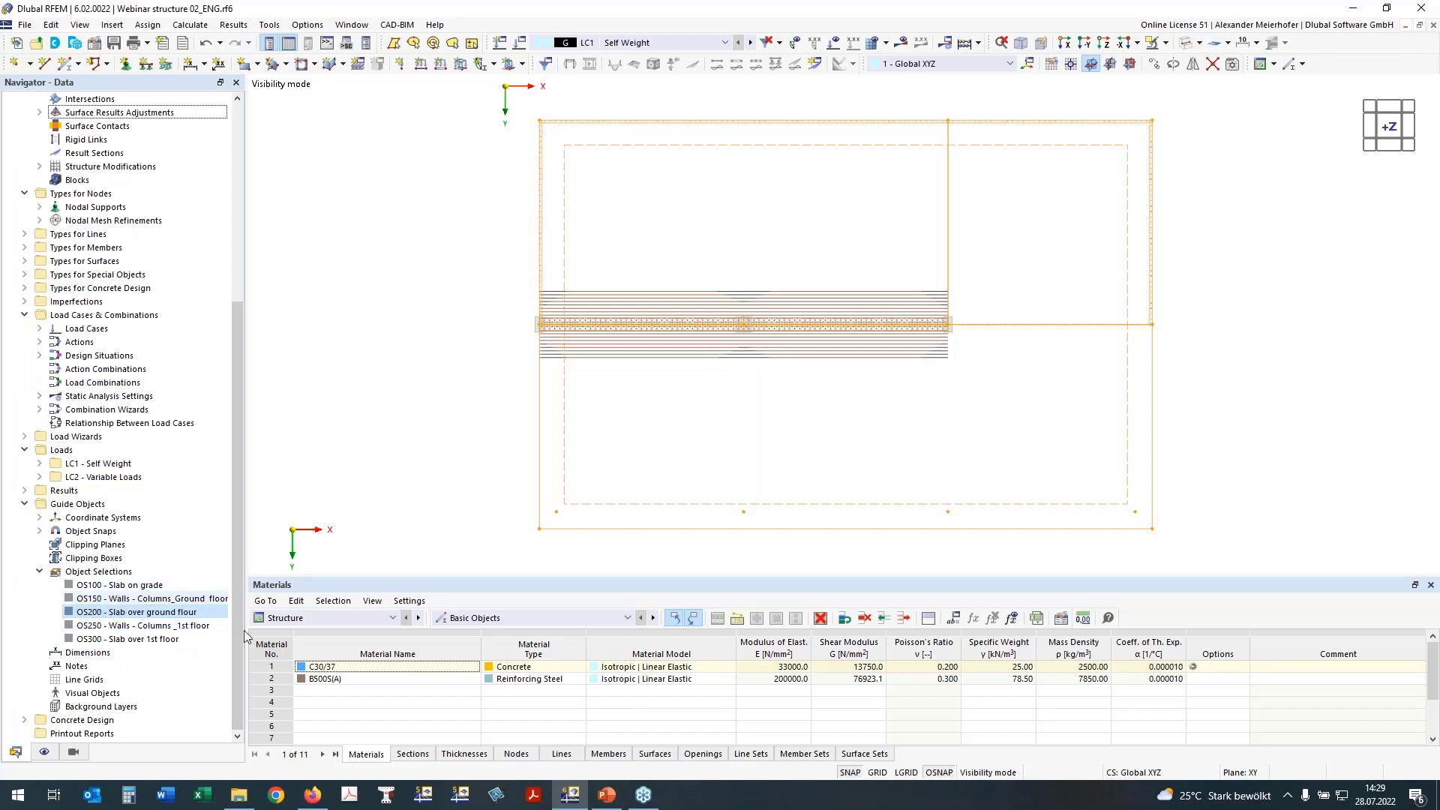
Show the concrete design's objects to design and set them to the objects of object selection OS200
click(303, 618)
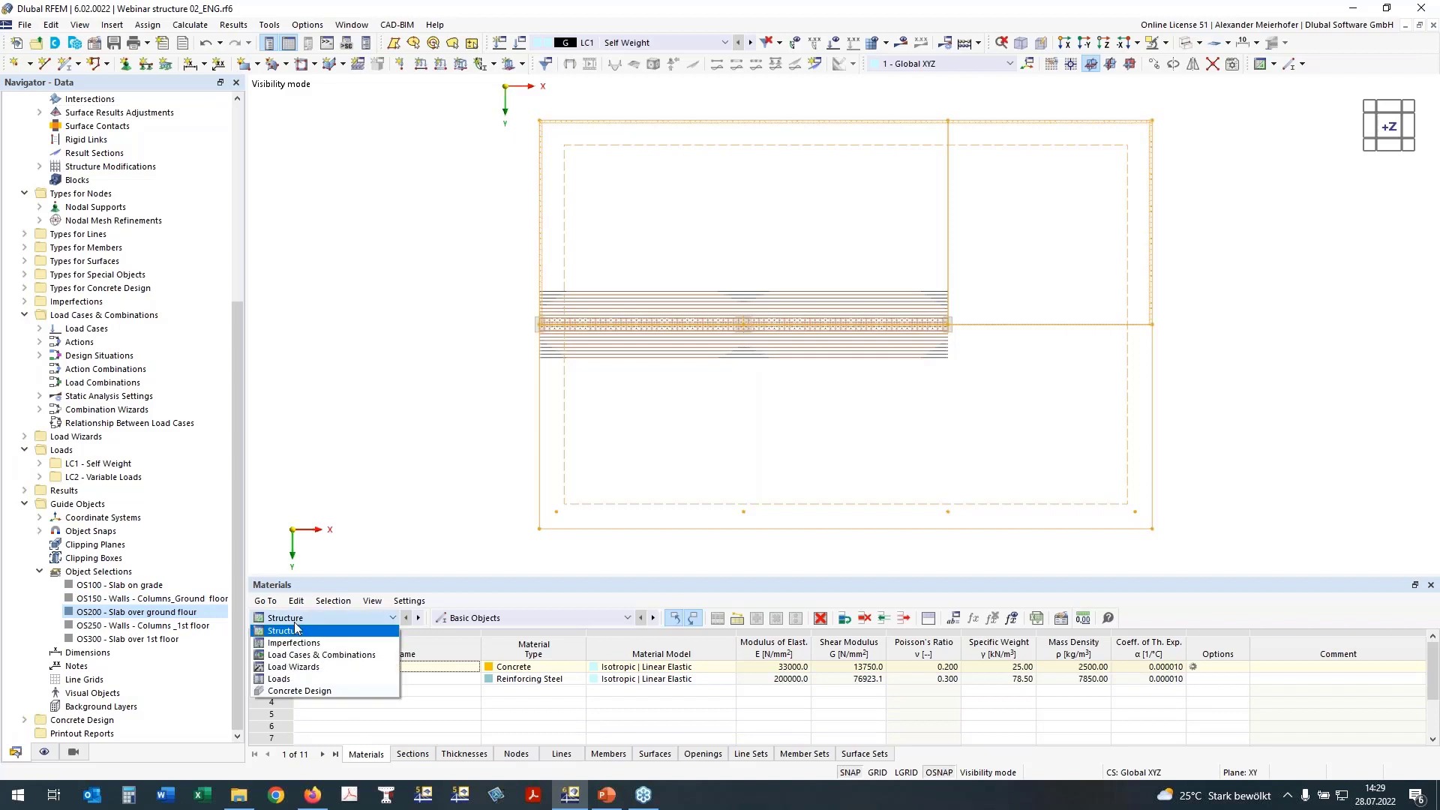
click(299, 691)
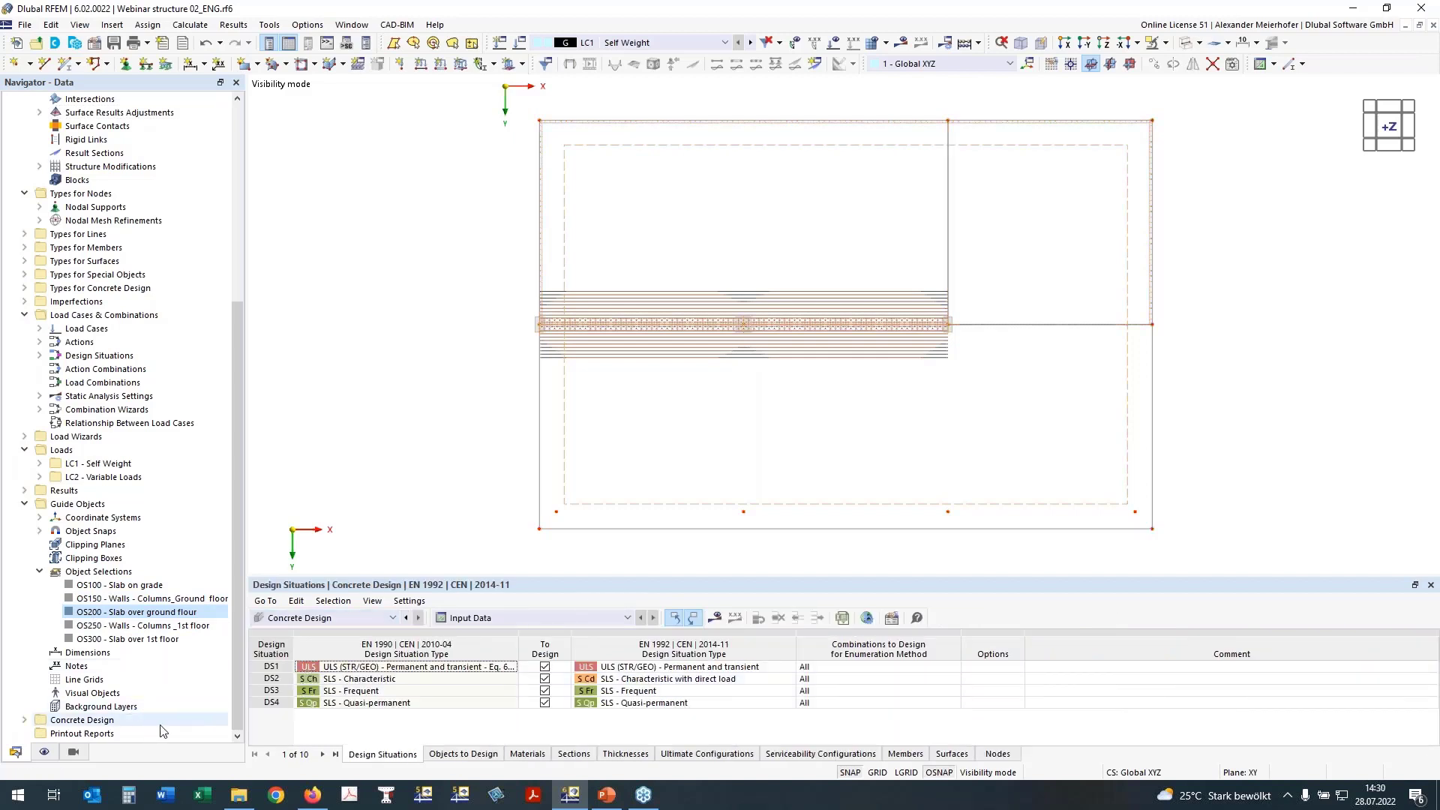
click(463, 754)
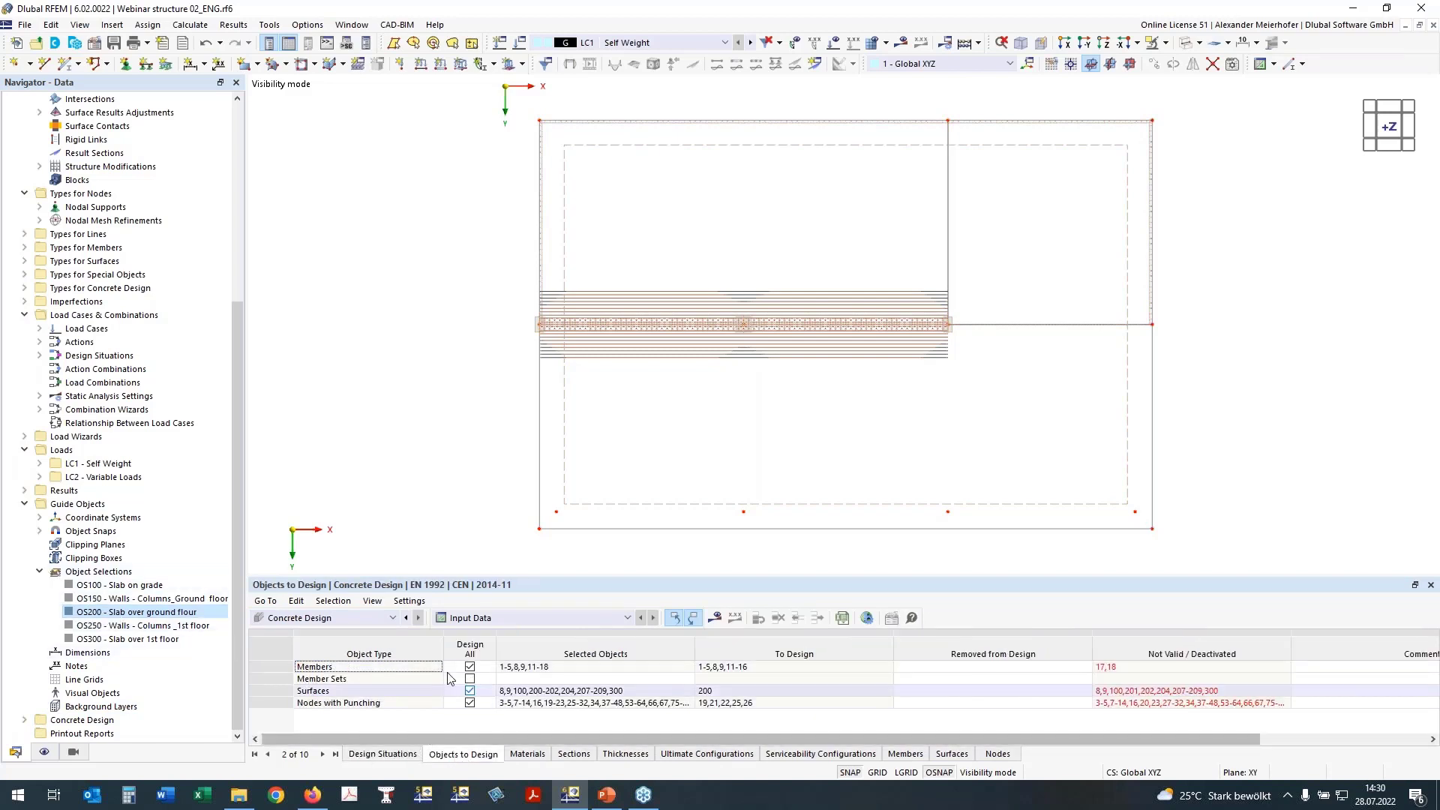
right_click(136, 613)
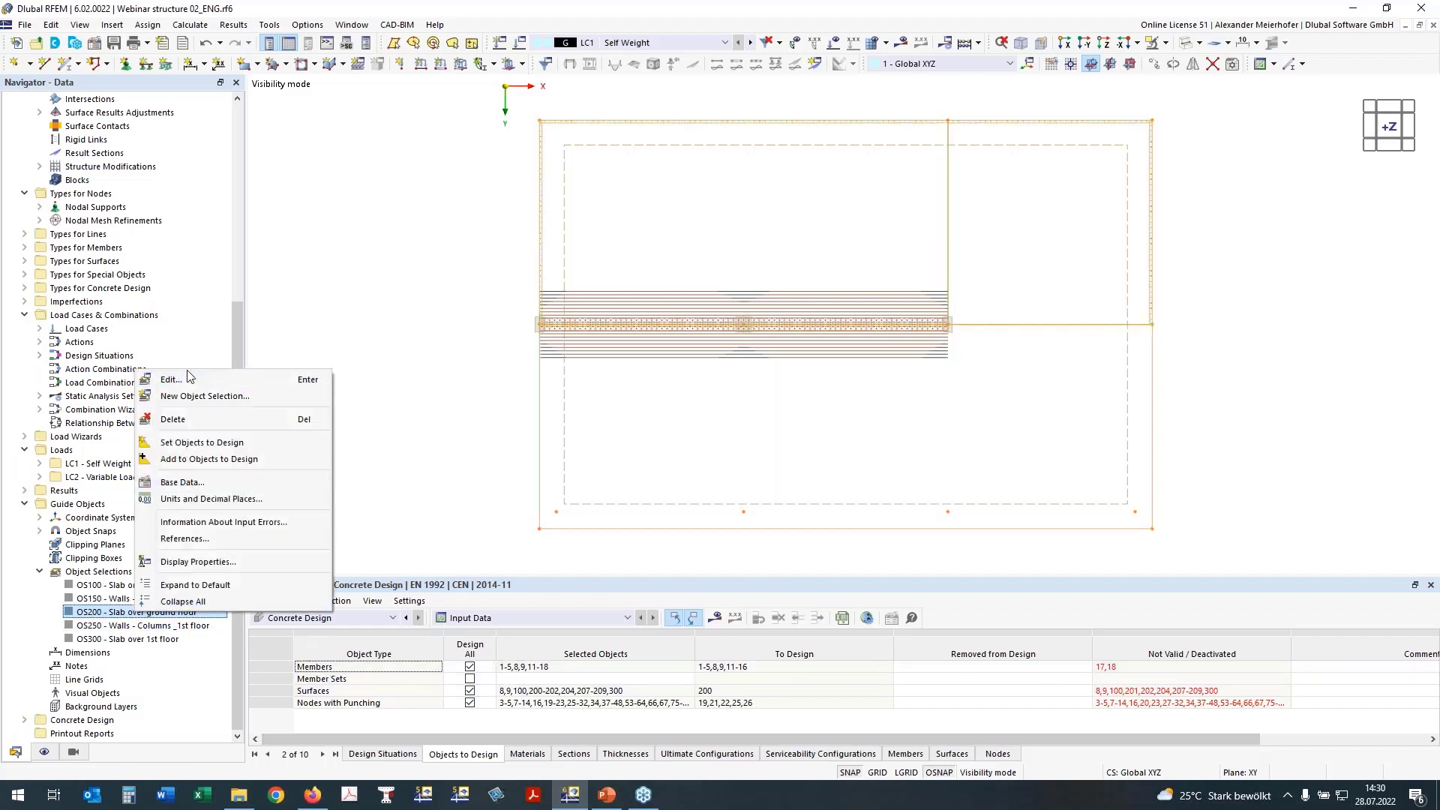
click(199, 443)
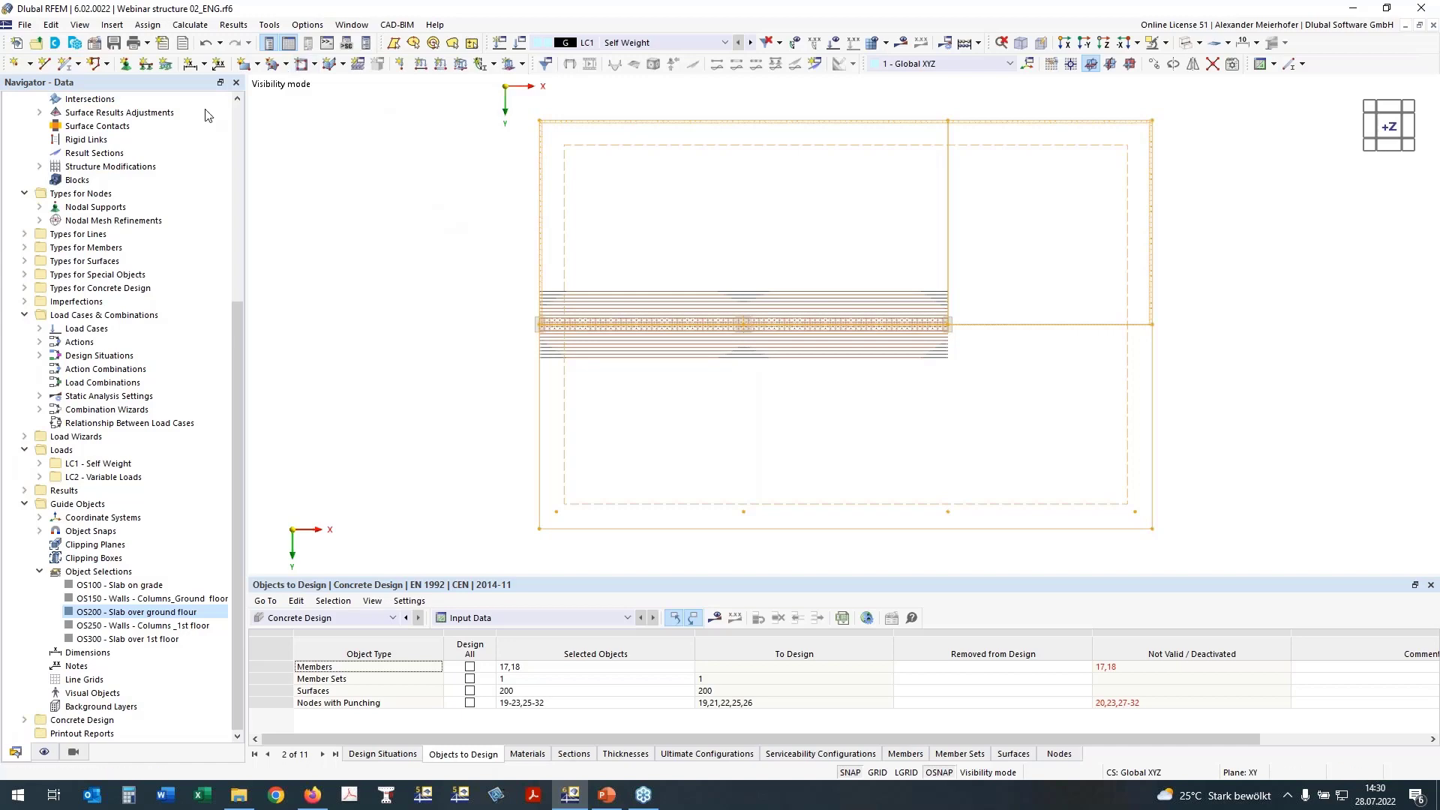
Review the activated add-ons and the standards in the model's base data, and close it without changes
scroll(217, 128, up, 7)
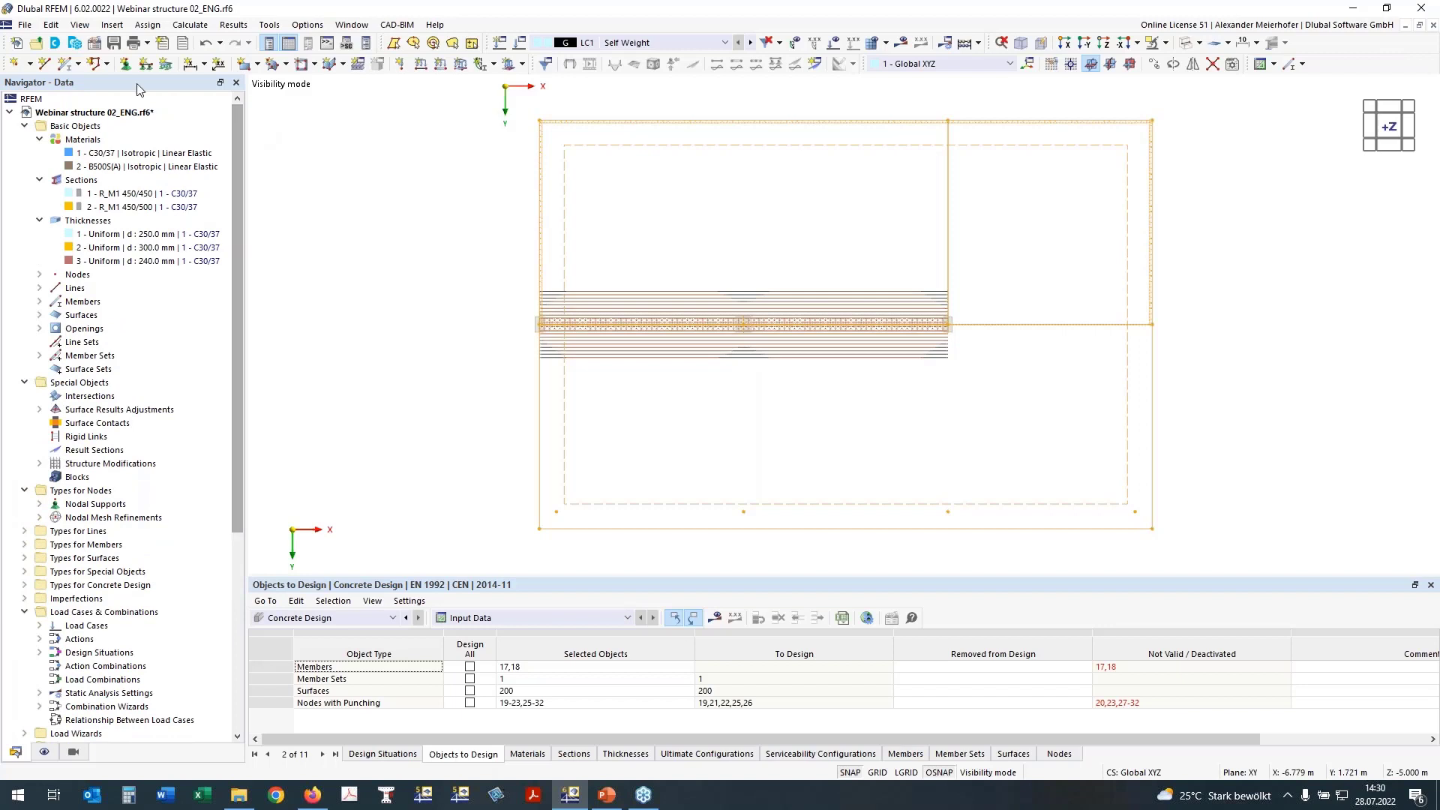
click(94, 44)
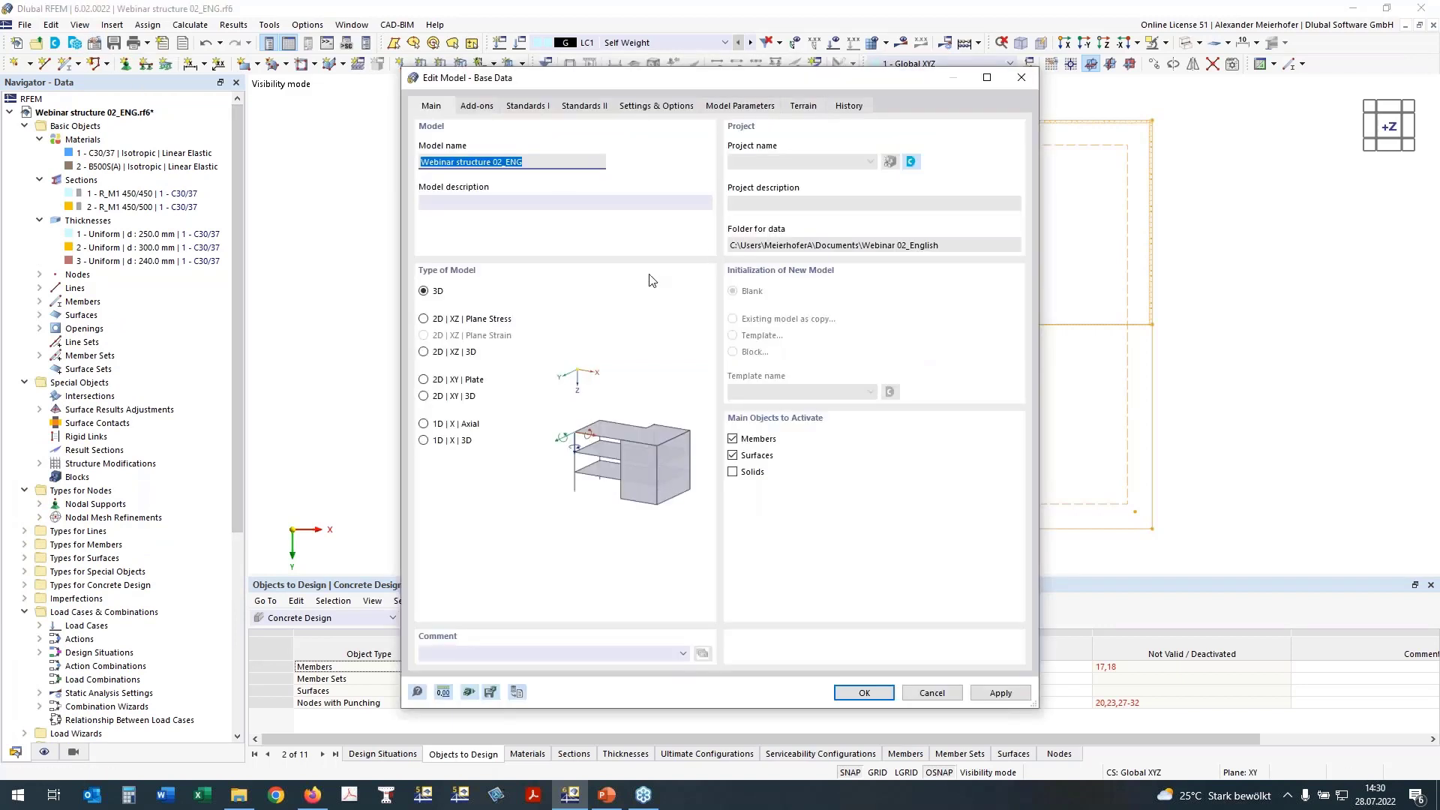
click(477, 106)
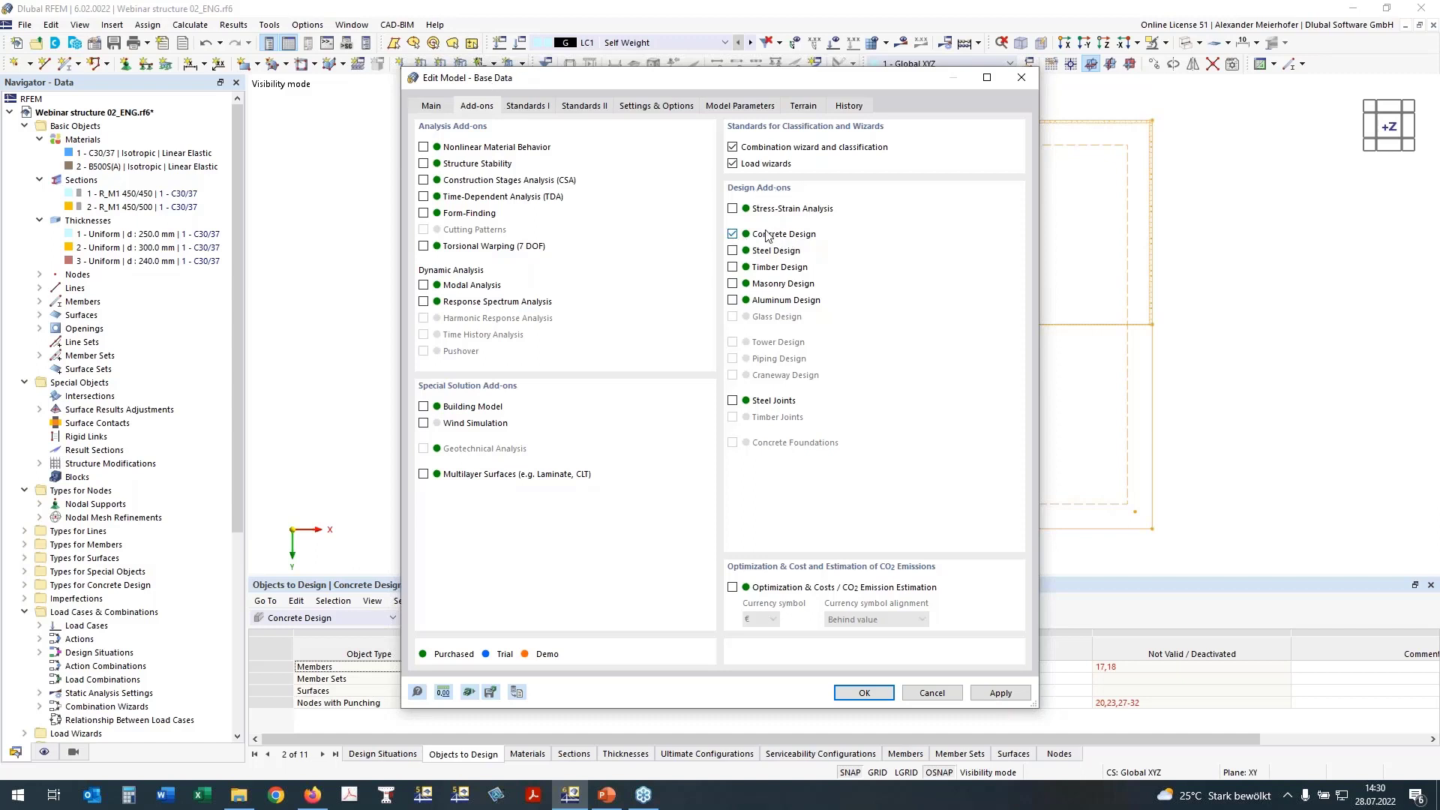
click(532, 108)
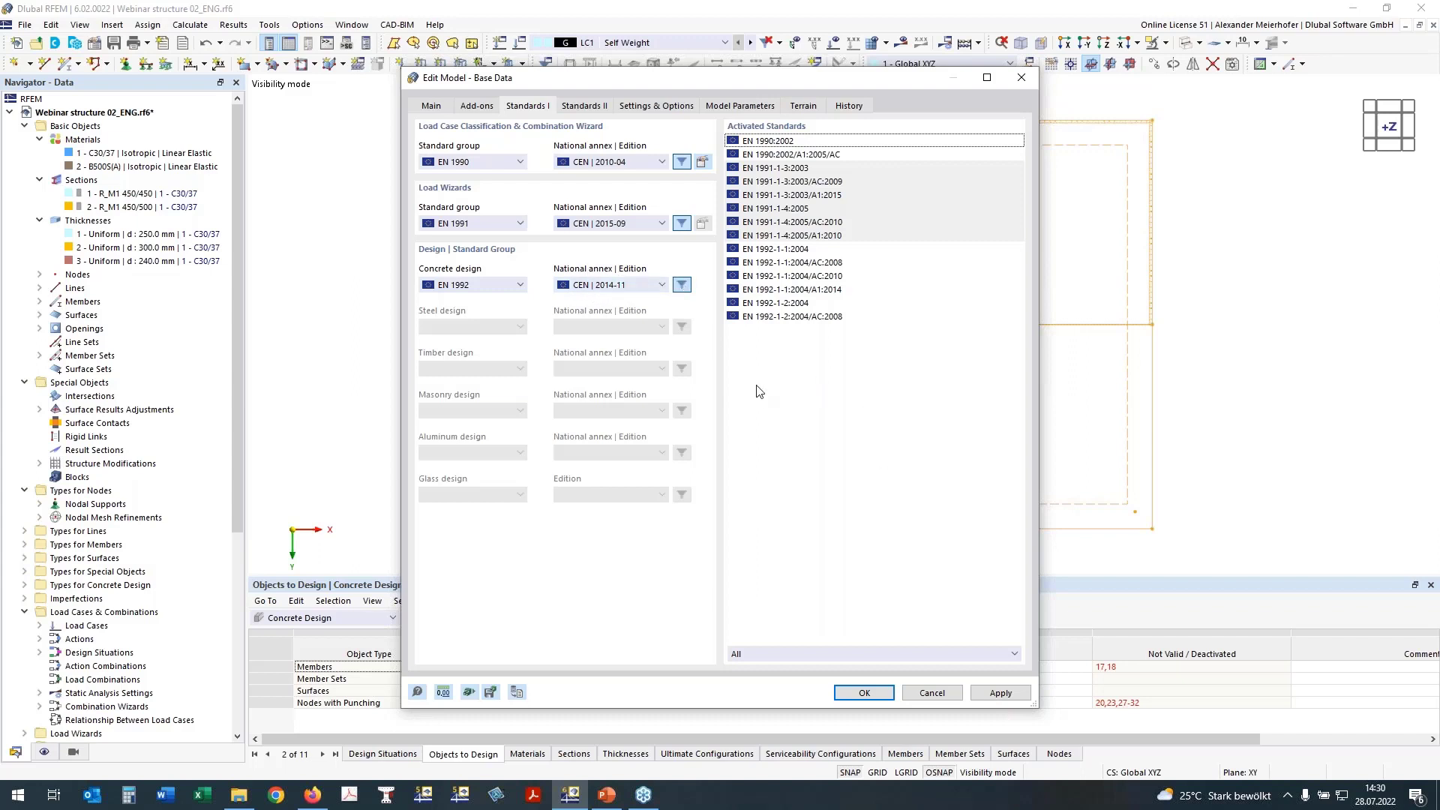
click(933, 693)
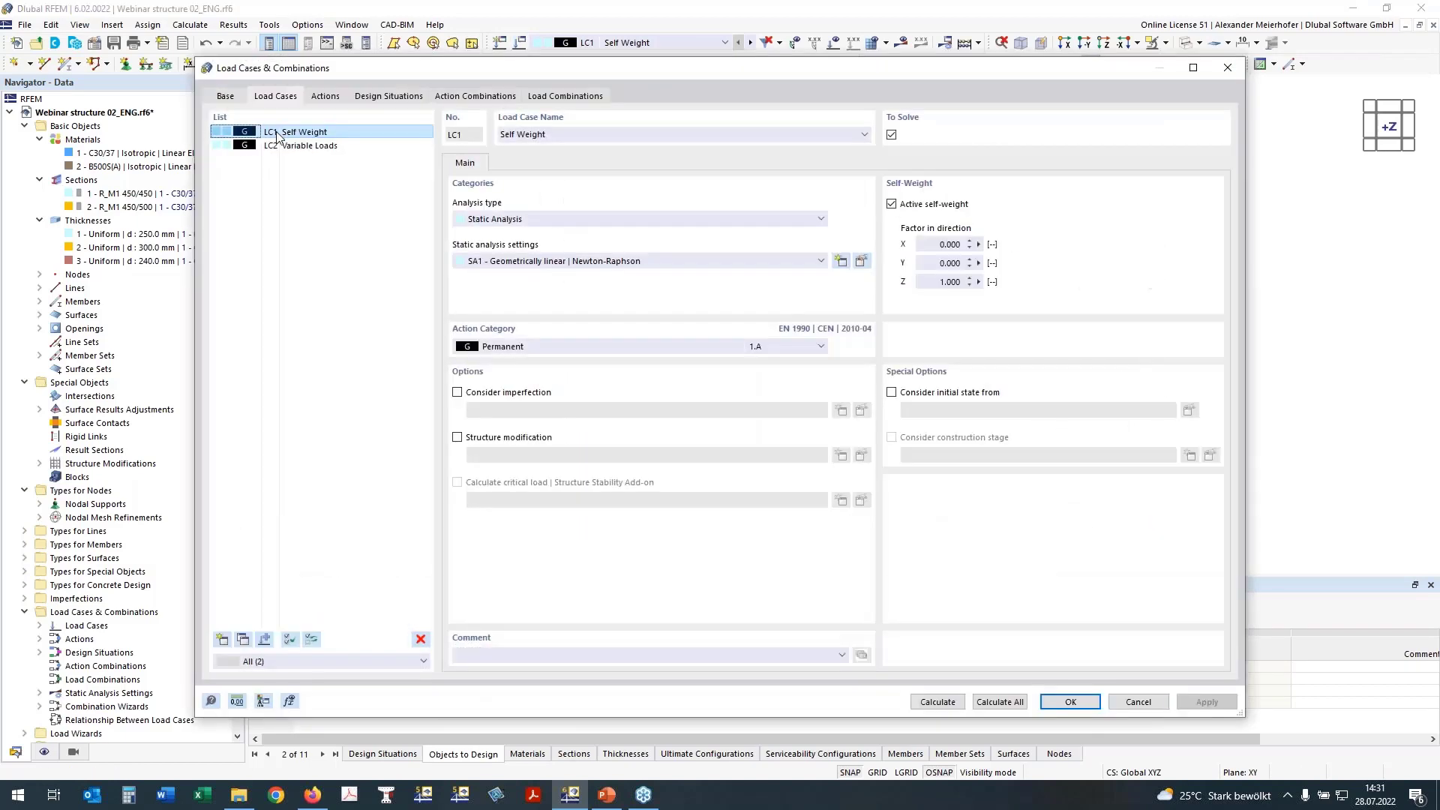
Set the action category of load case LC2 Variable Loads to Imposed loads - category B: office areas, and check the combination standard
click(285, 145)
click(563, 354)
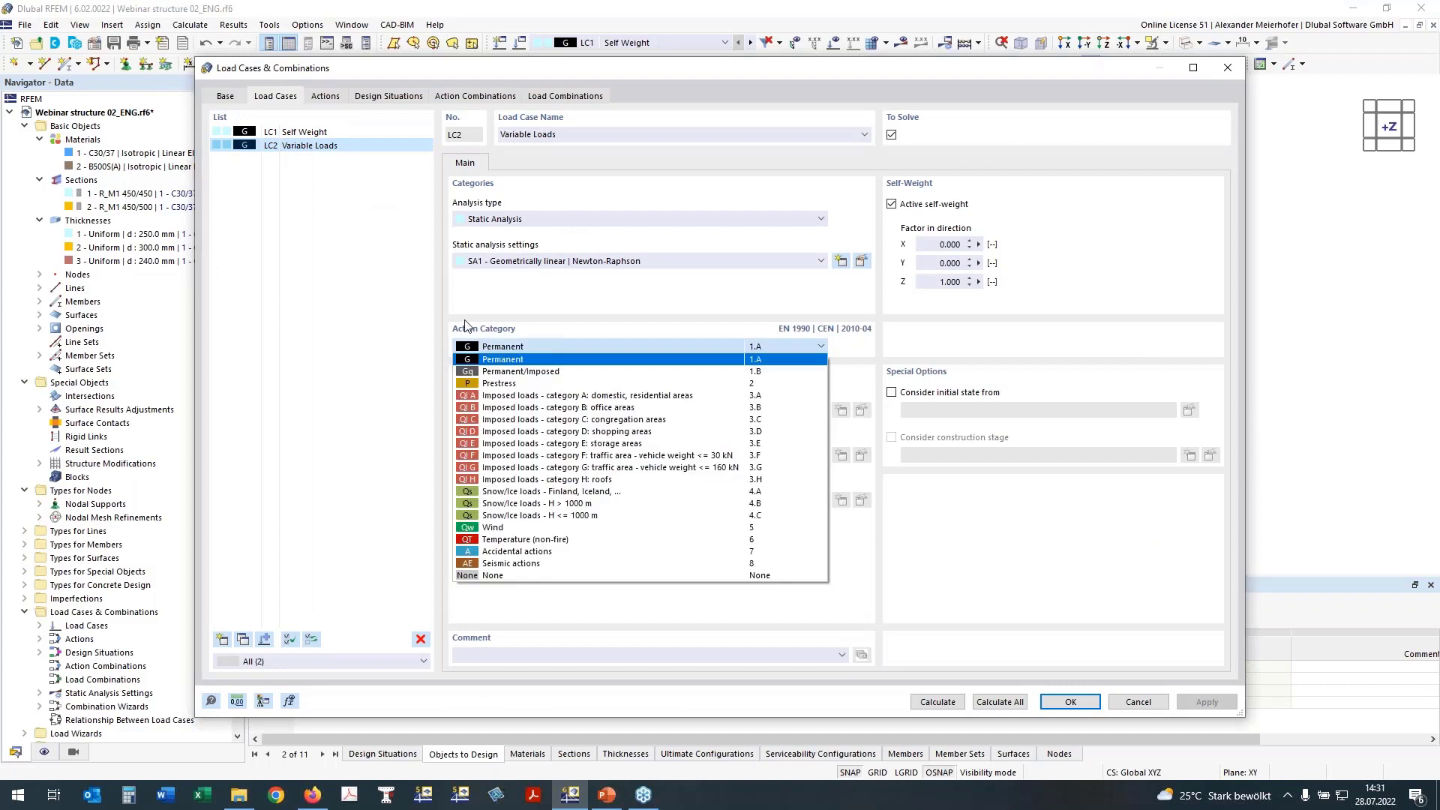
click(478, 409)
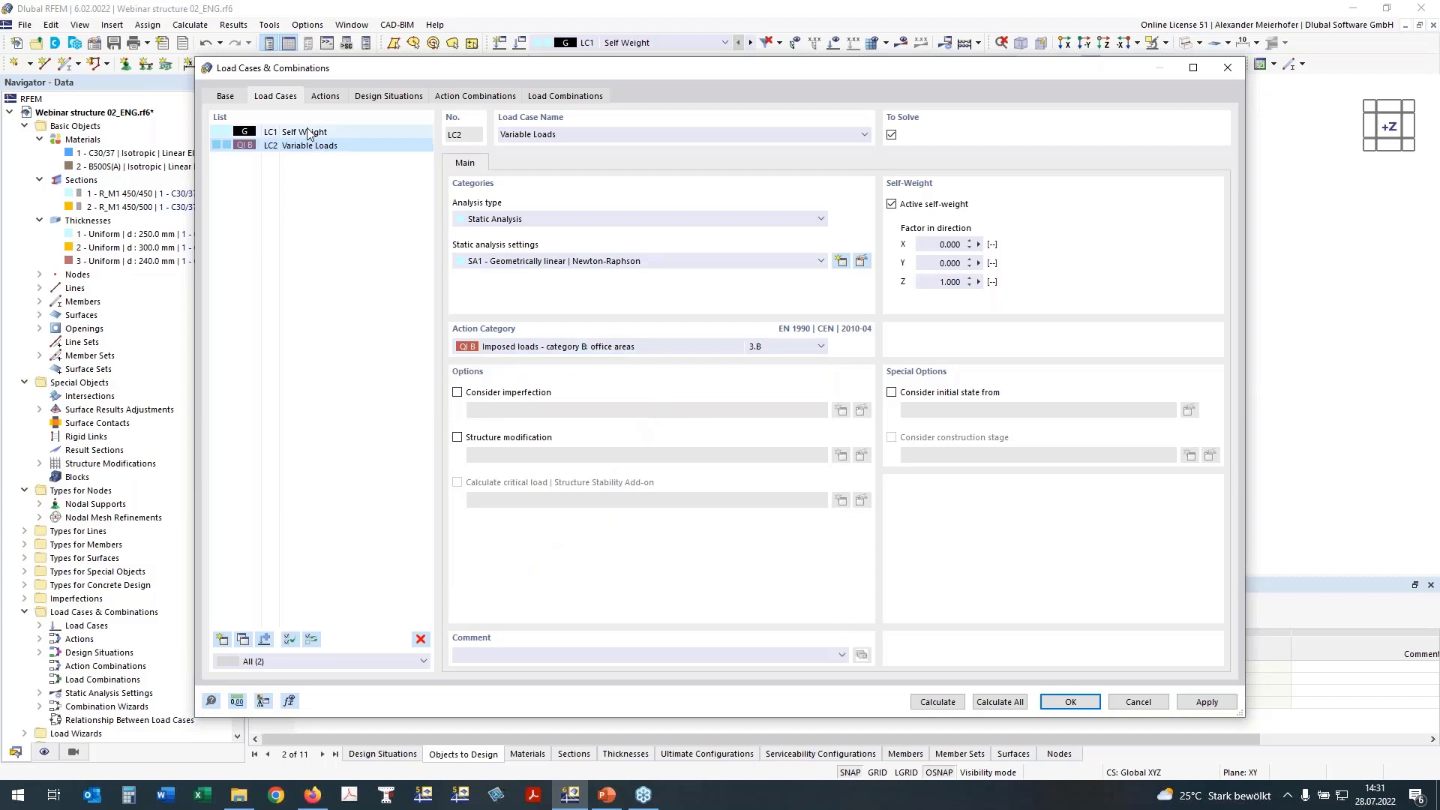
click(225, 96)
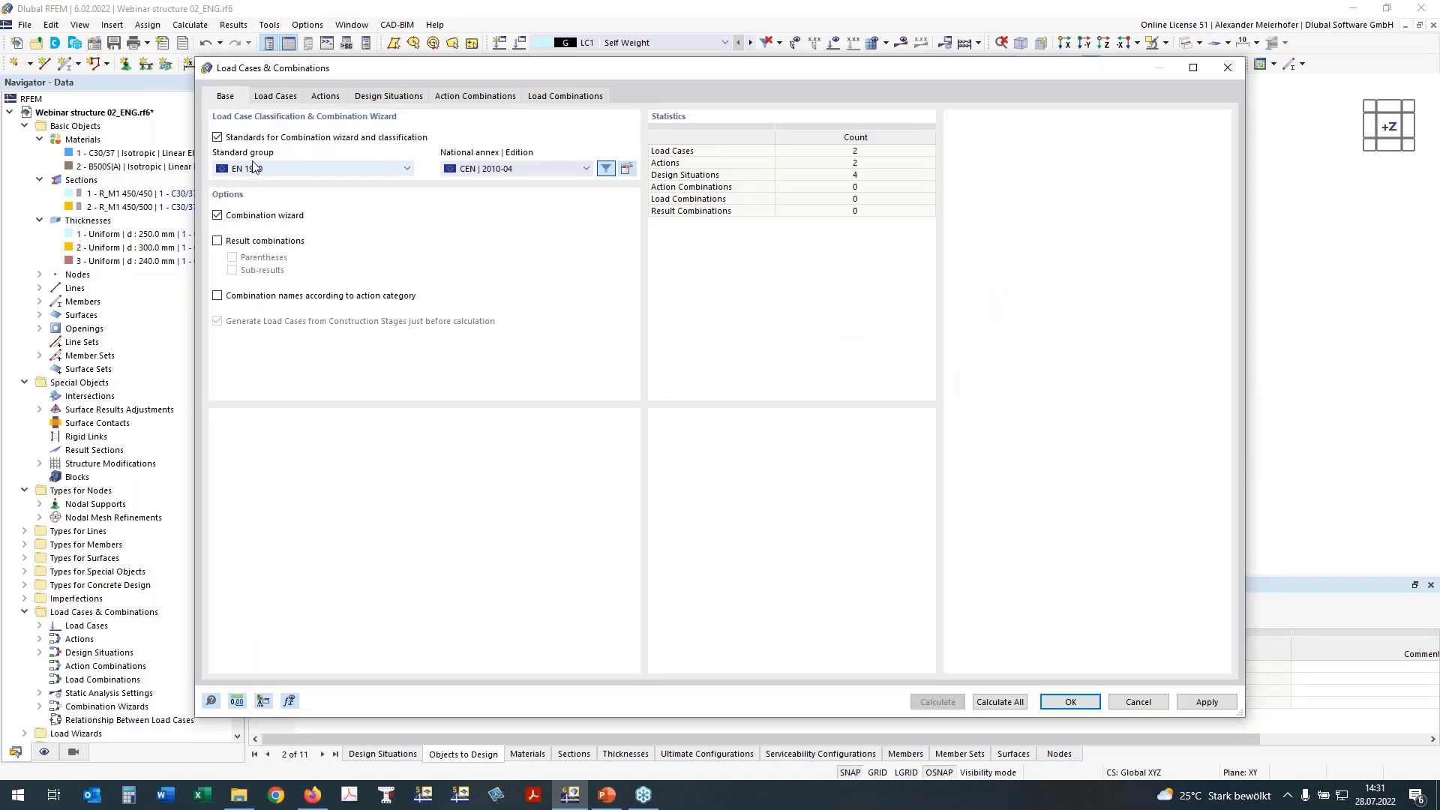
Assign combination wizard 2 with geometrically linear analysis SA1 to design situations DS1 to DS4 and generate the load combinations
click(383, 96)
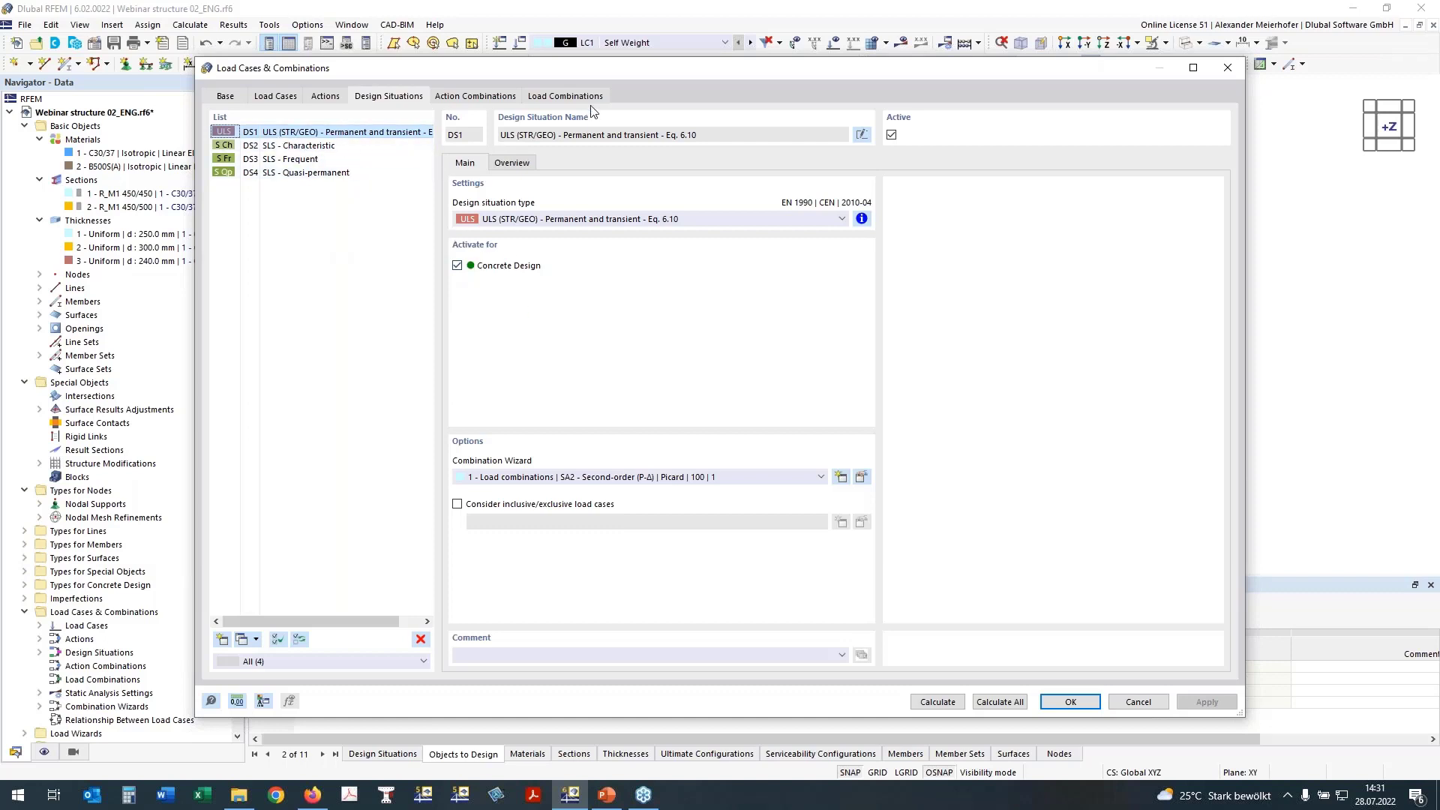
shift+click(269, 174)
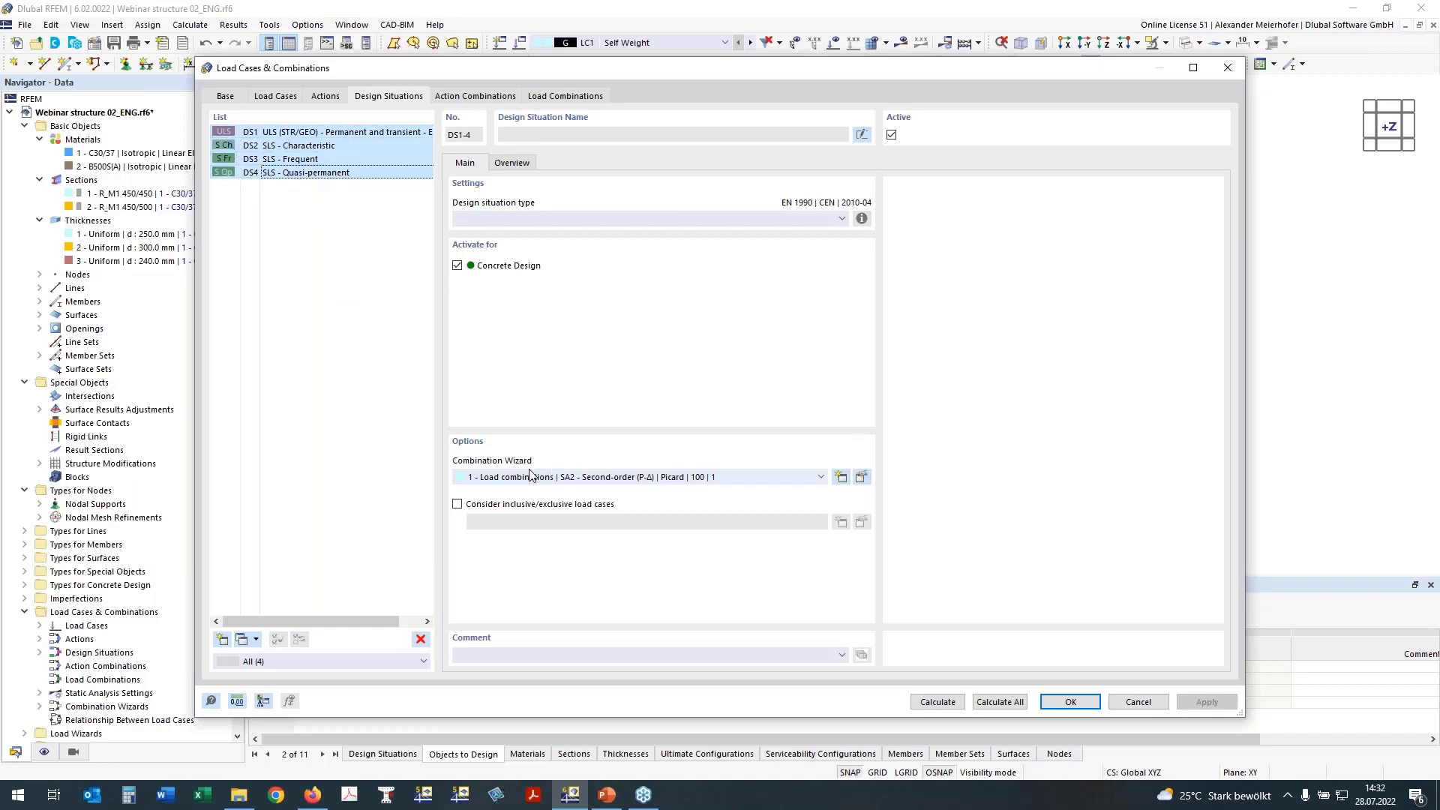
click(492, 480)
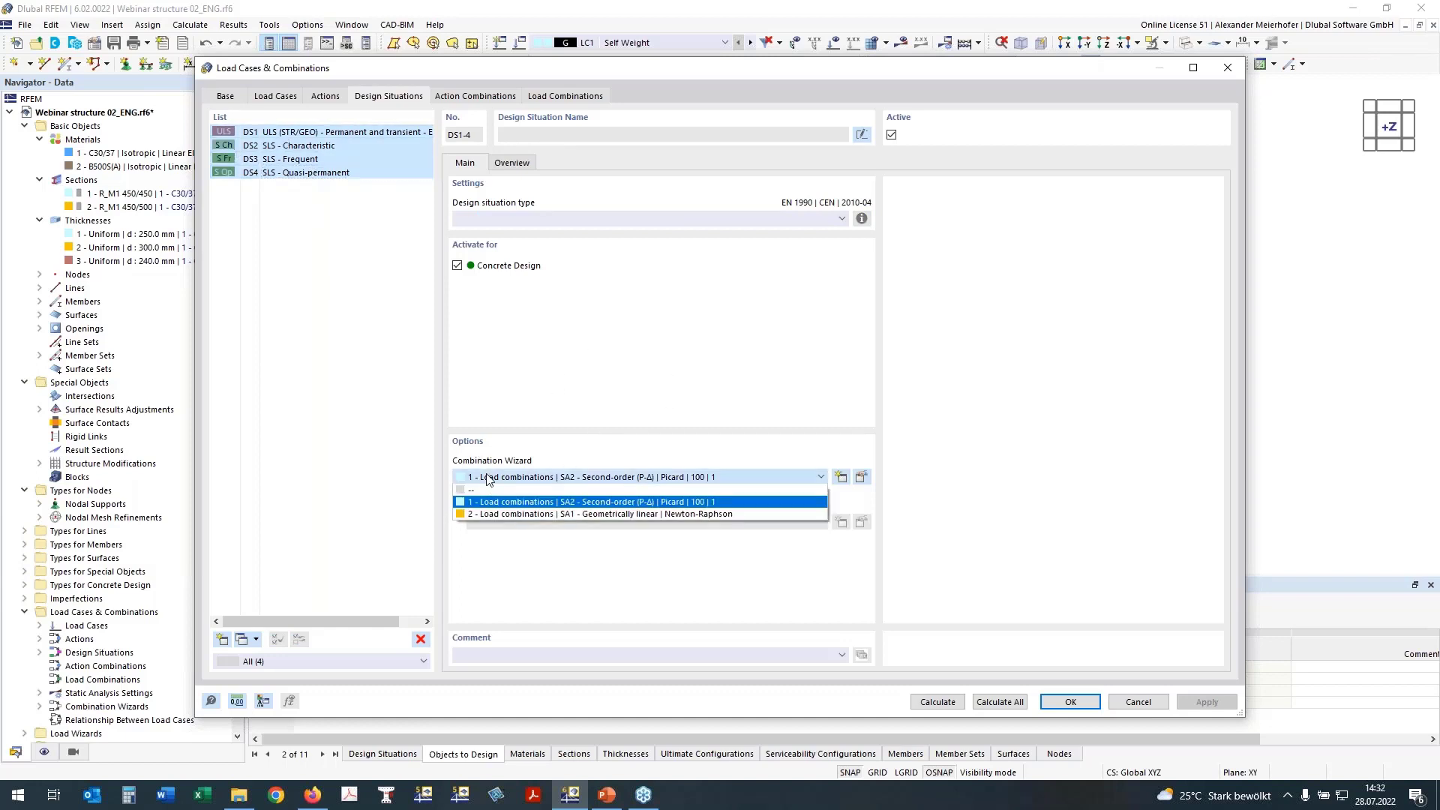
click(492, 511)
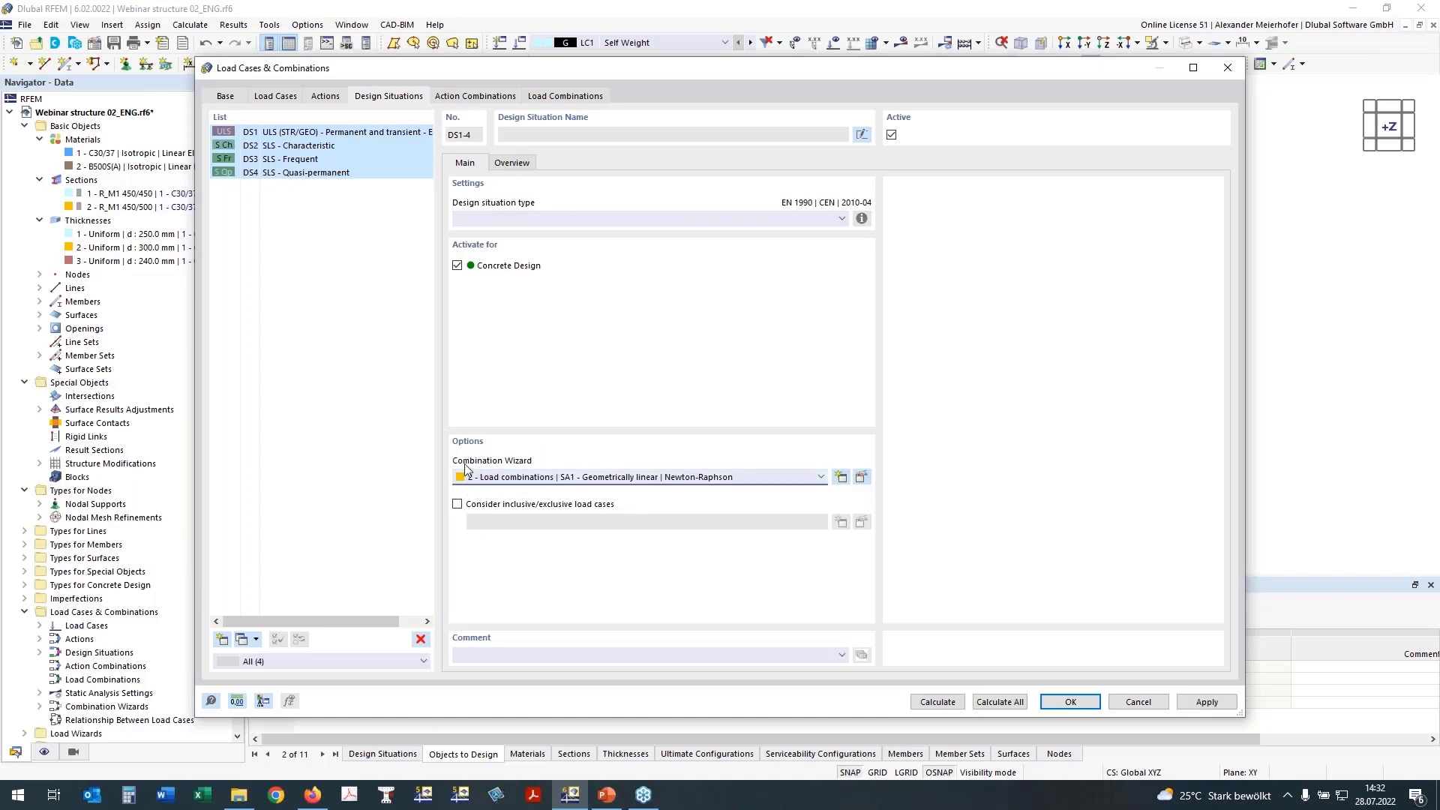
click(861, 477)
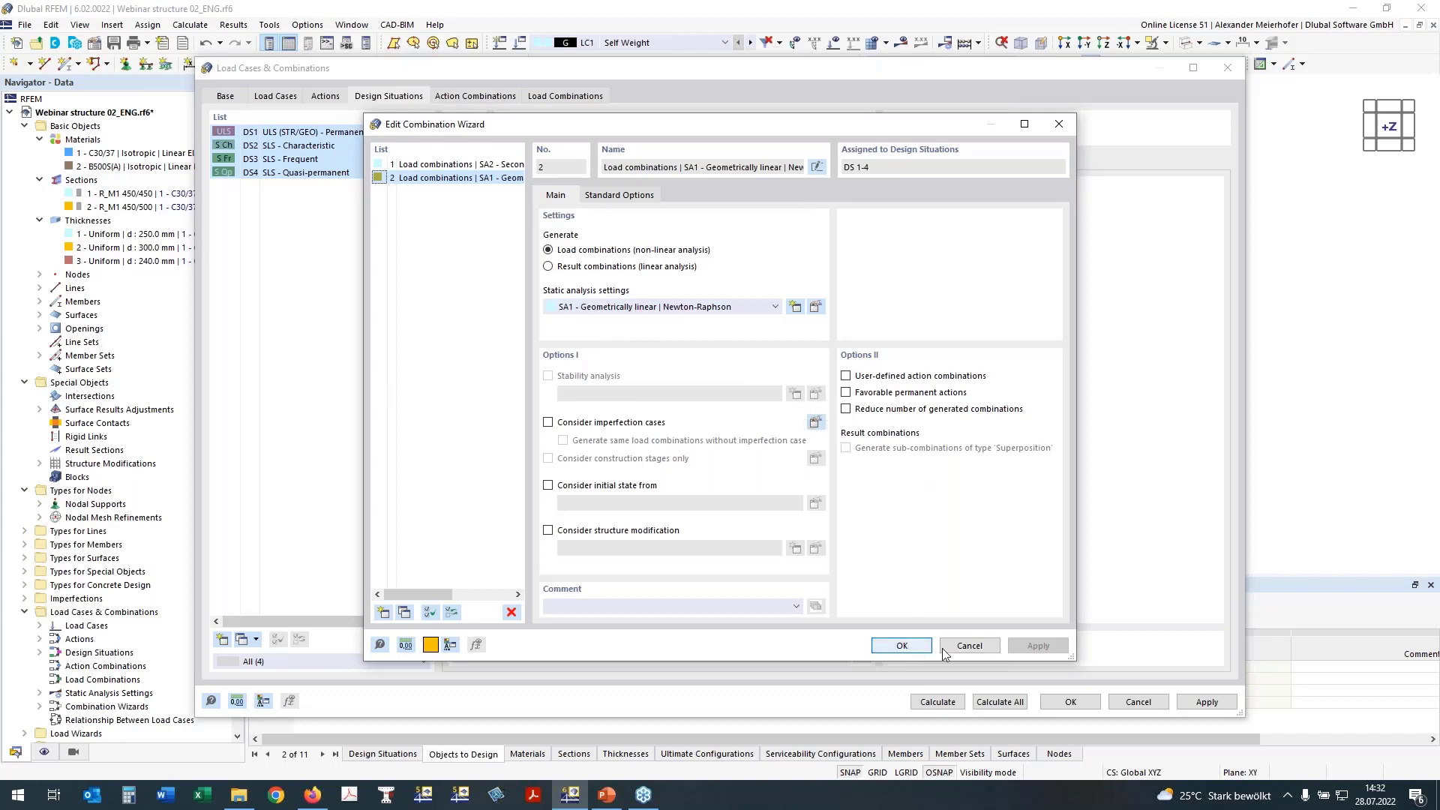
click(902, 647)
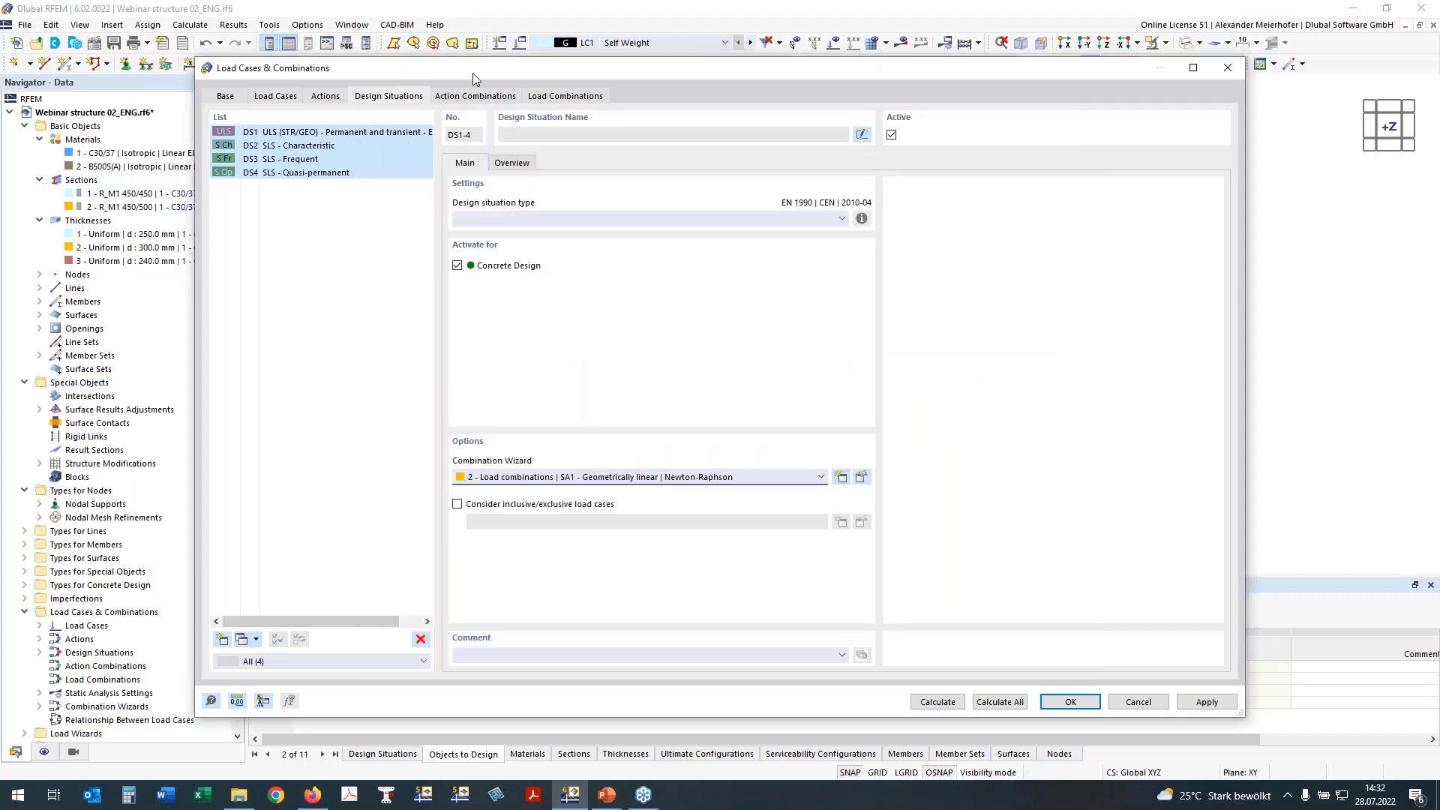
click(567, 97)
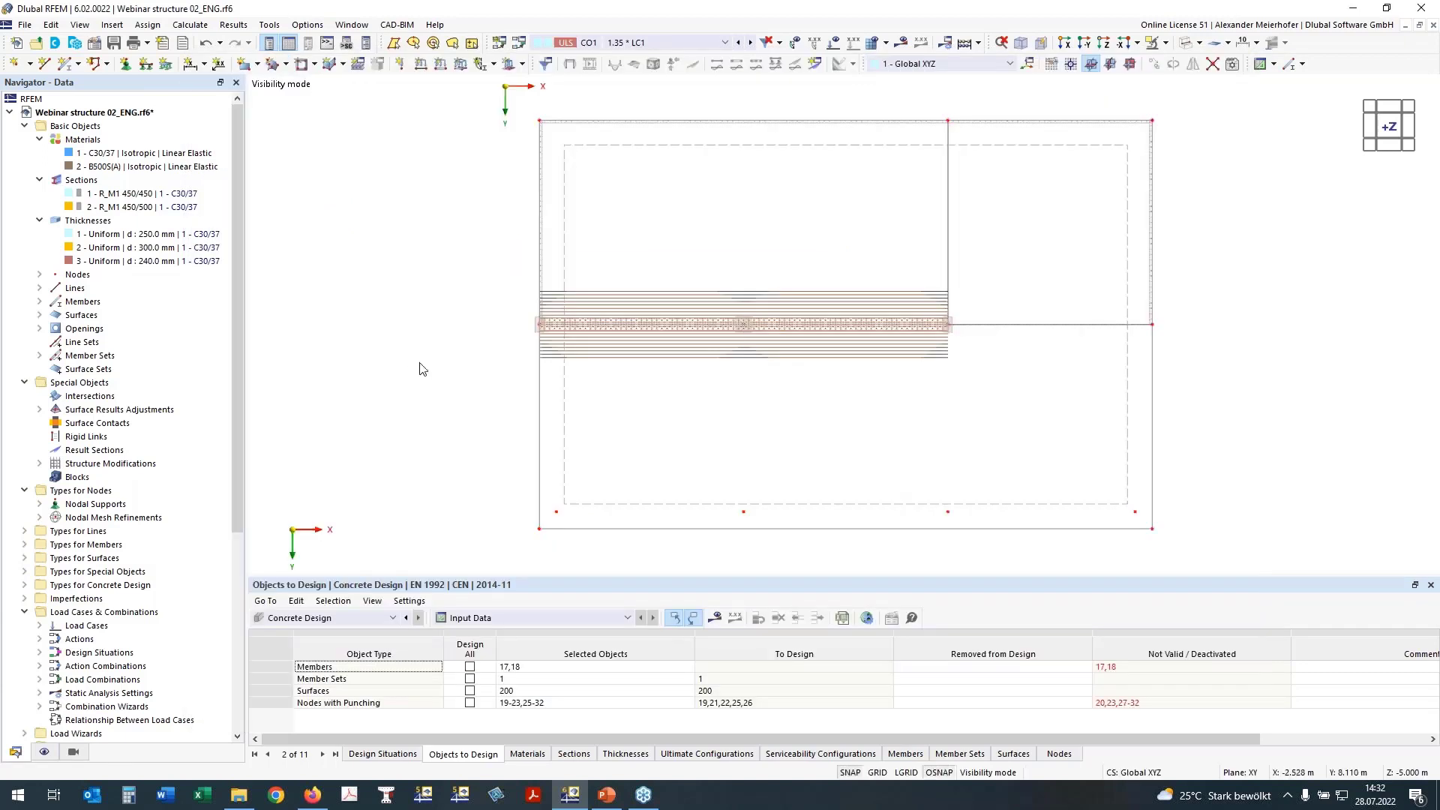
Review the concrete design input data for sections, thicknesses, ultimate configurations and serviceability configurations
middle_drag(498, 450, 459, 451)
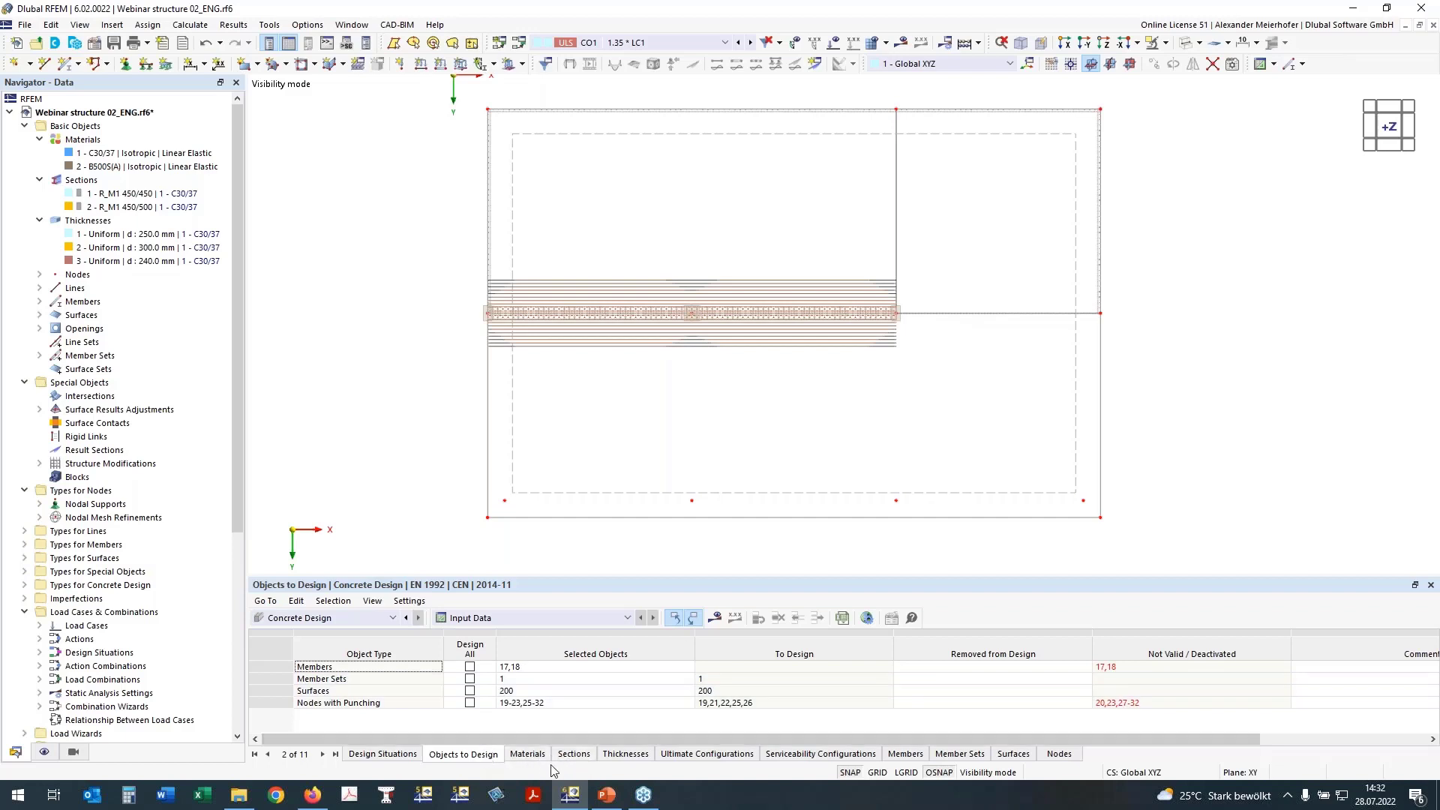
click(579, 756)
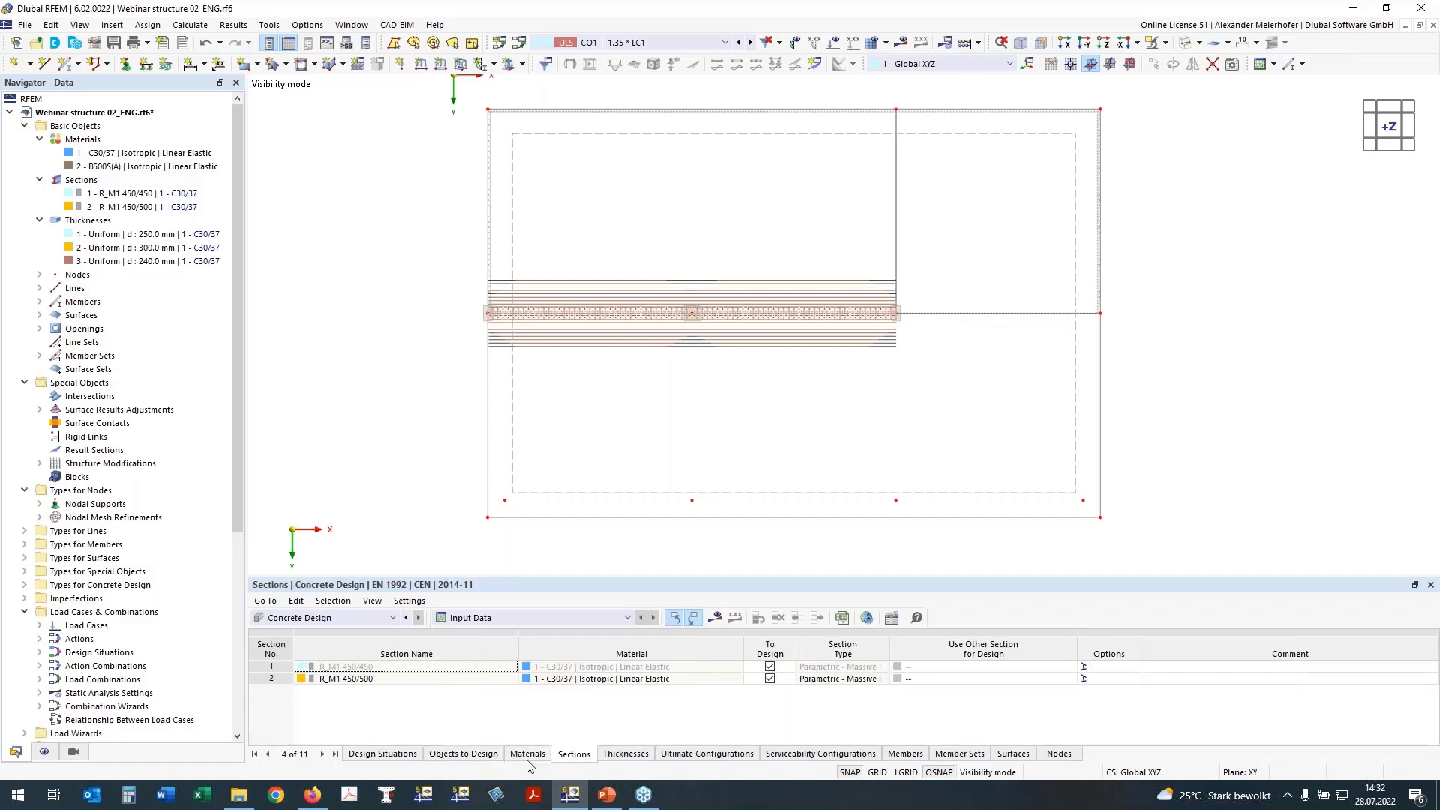
click(615, 756)
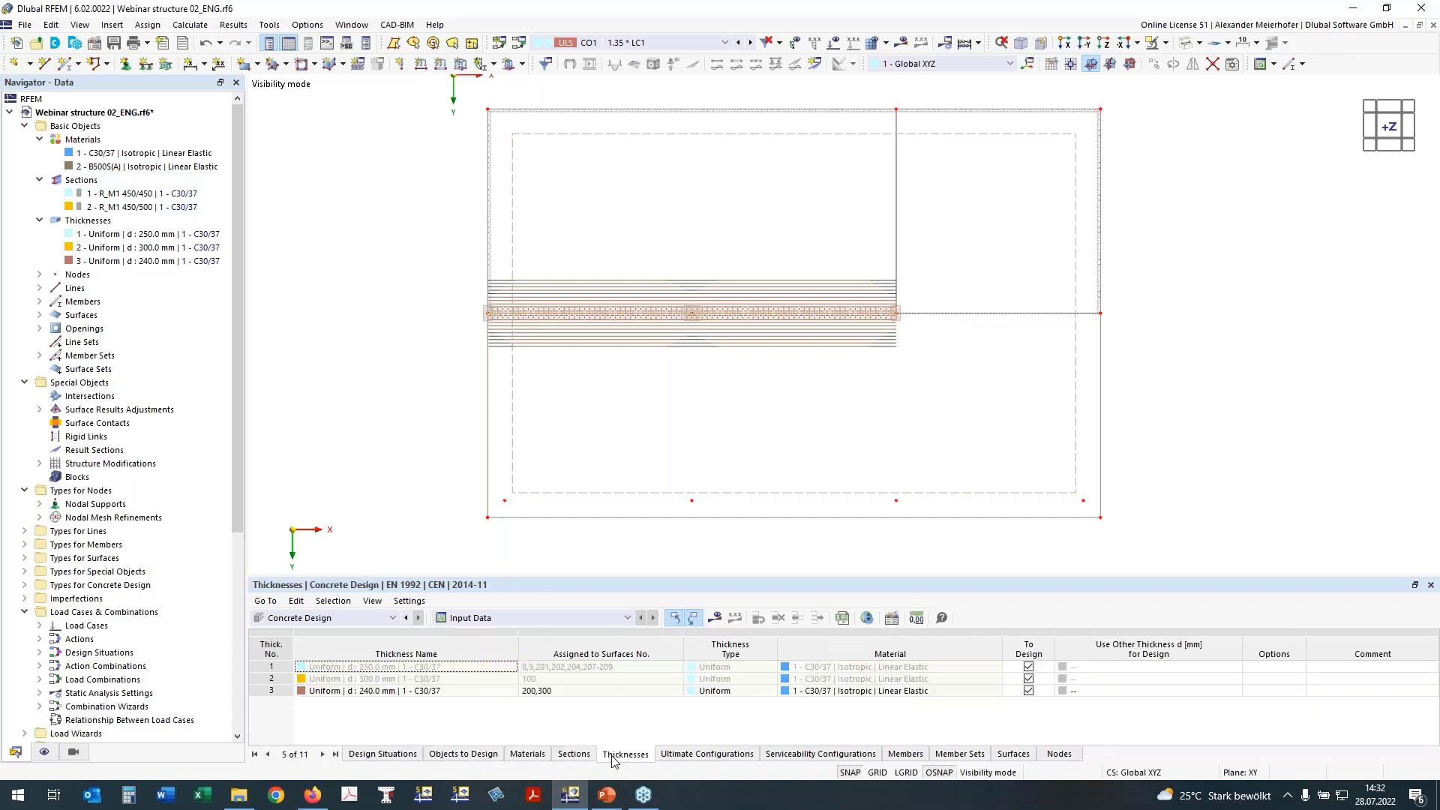
click(698, 756)
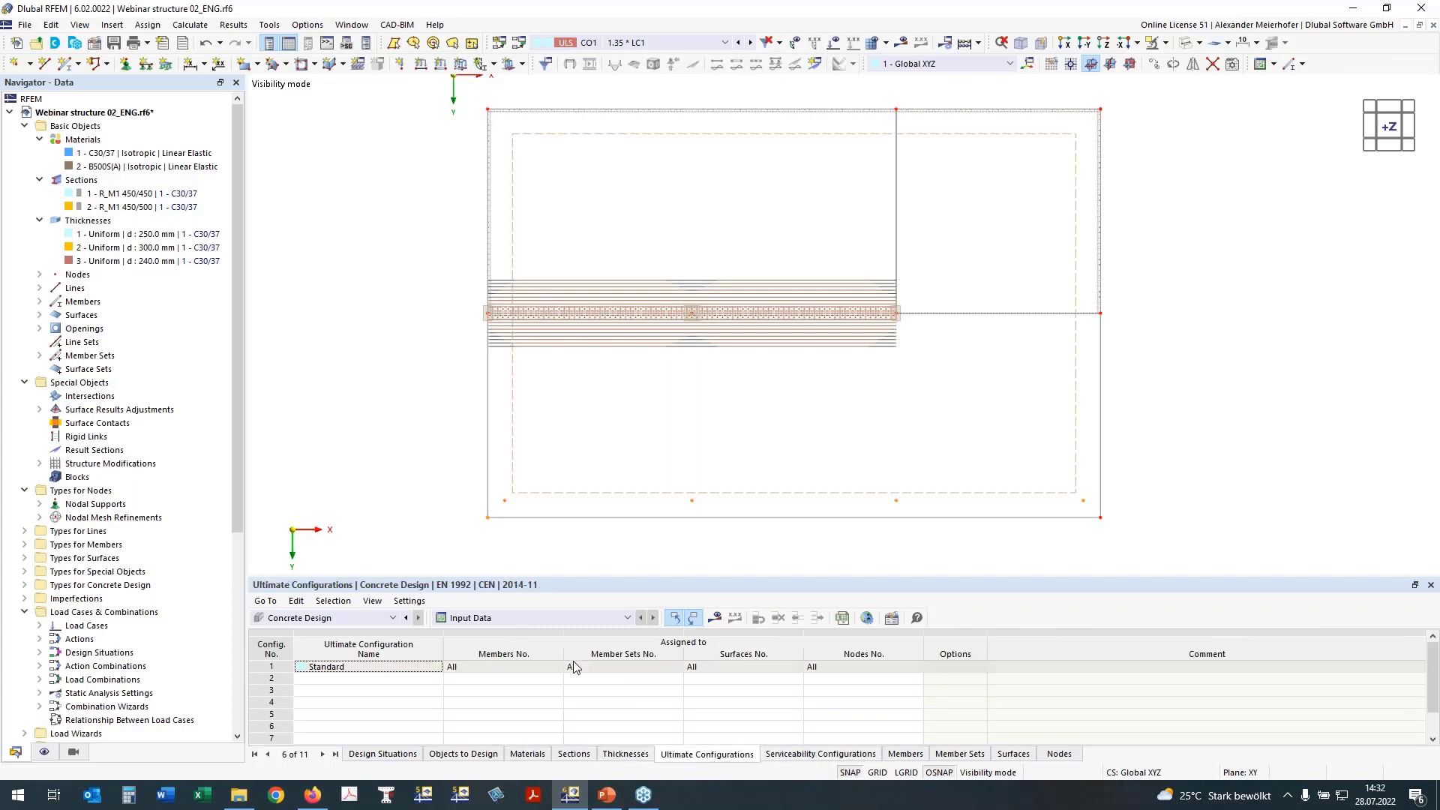
click(810, 755)
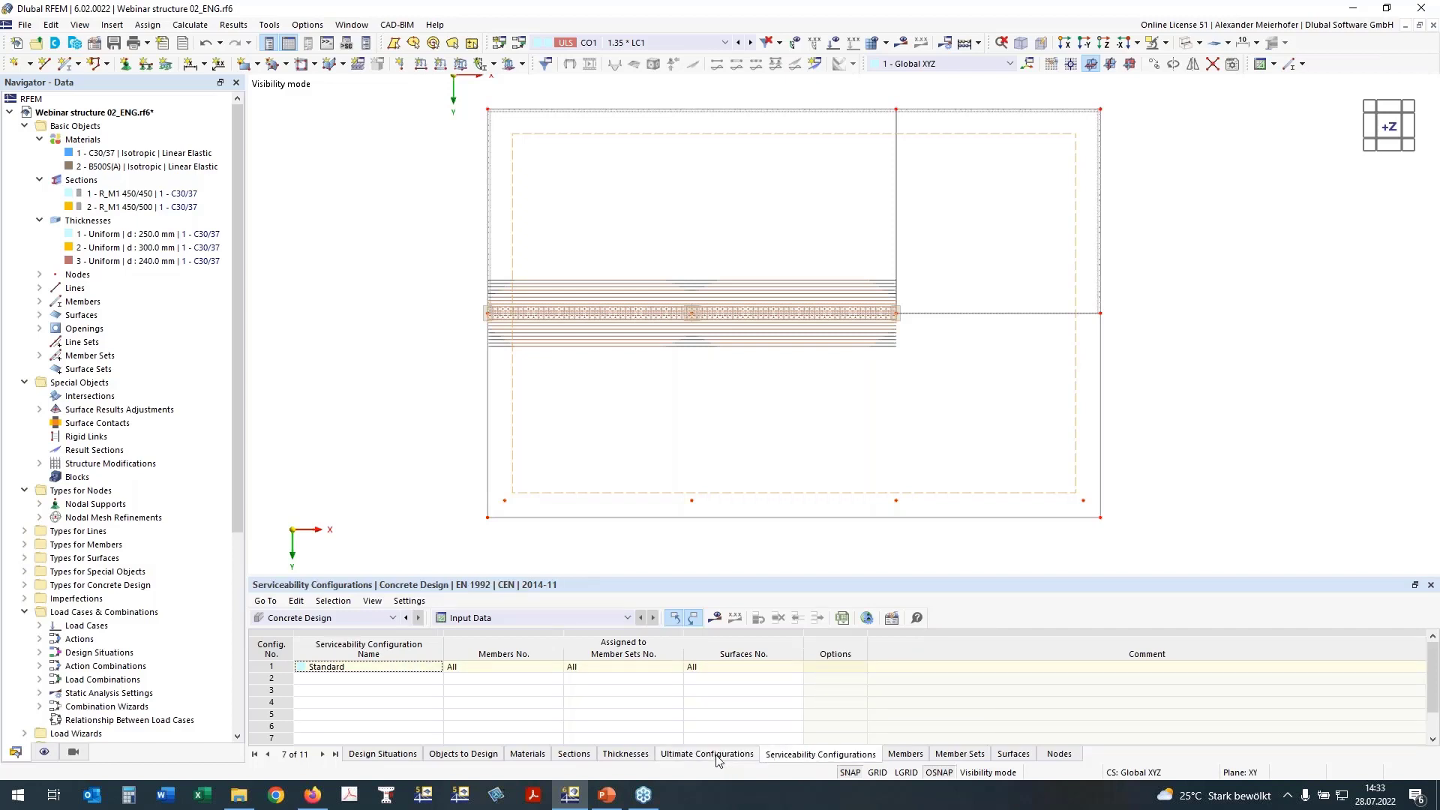
Review the crack width limits and crack state detection options of the Standard serviceability configuration, keeping automatic limits and the crack state calculated from associated load
click(891, 620)
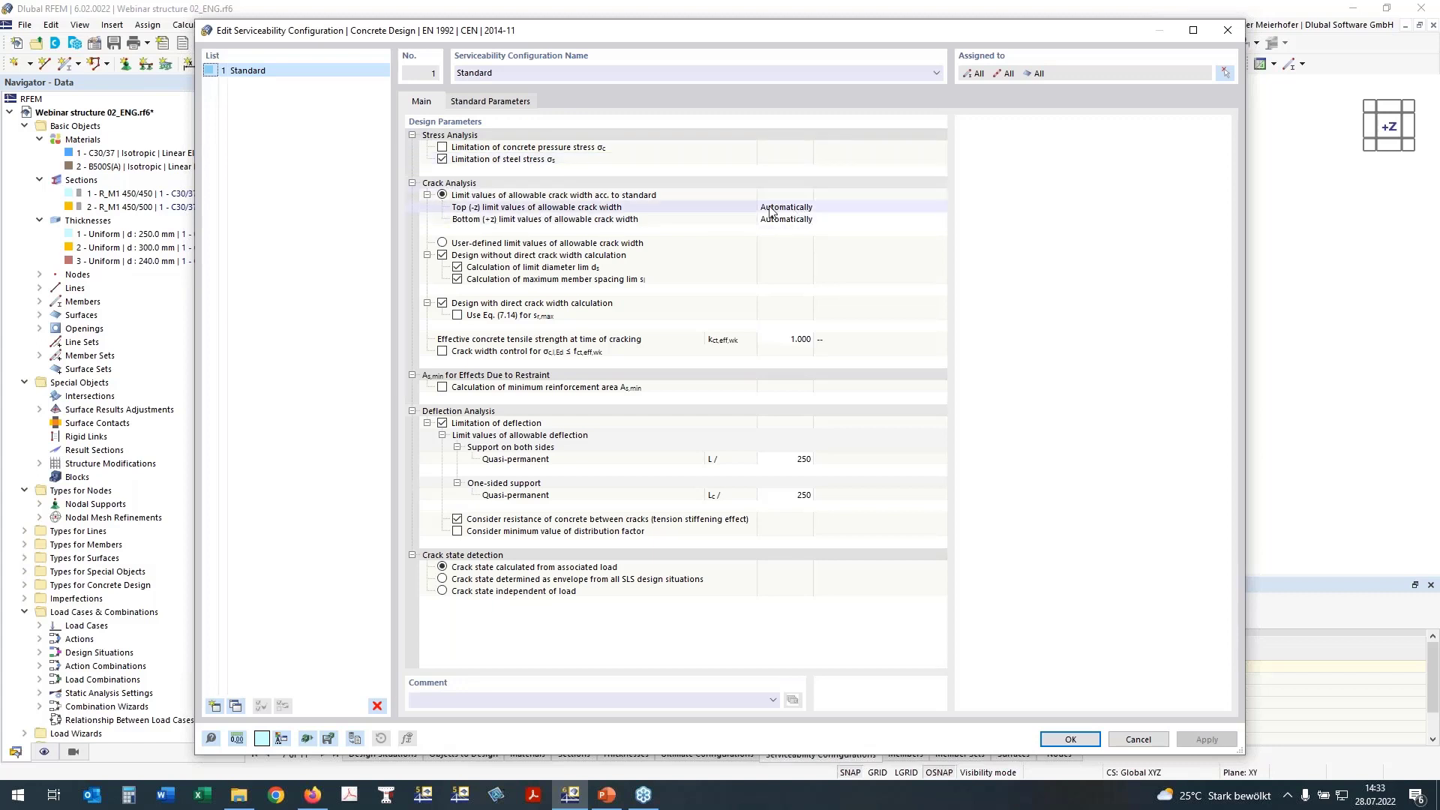
click(808, 213)
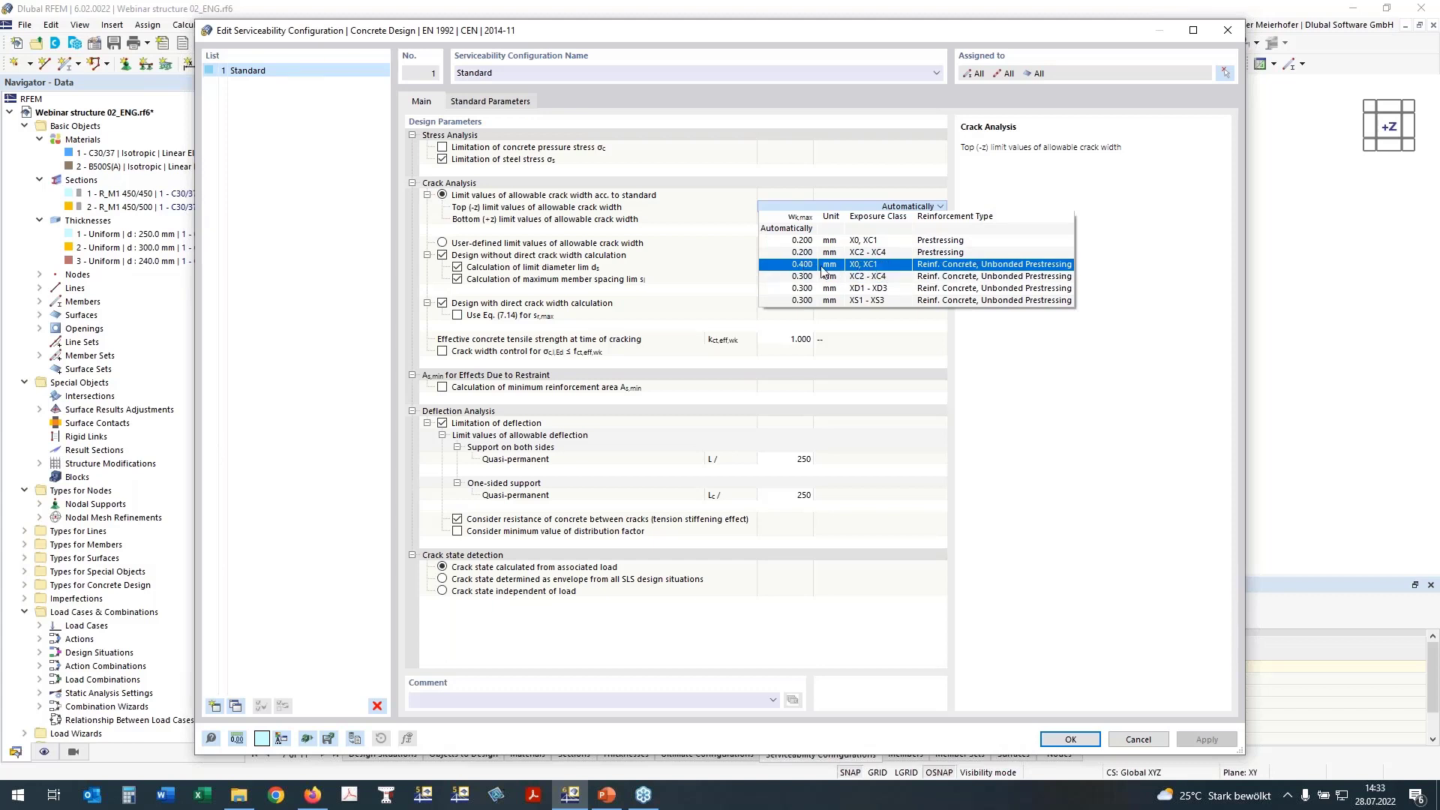
click(786, 228)
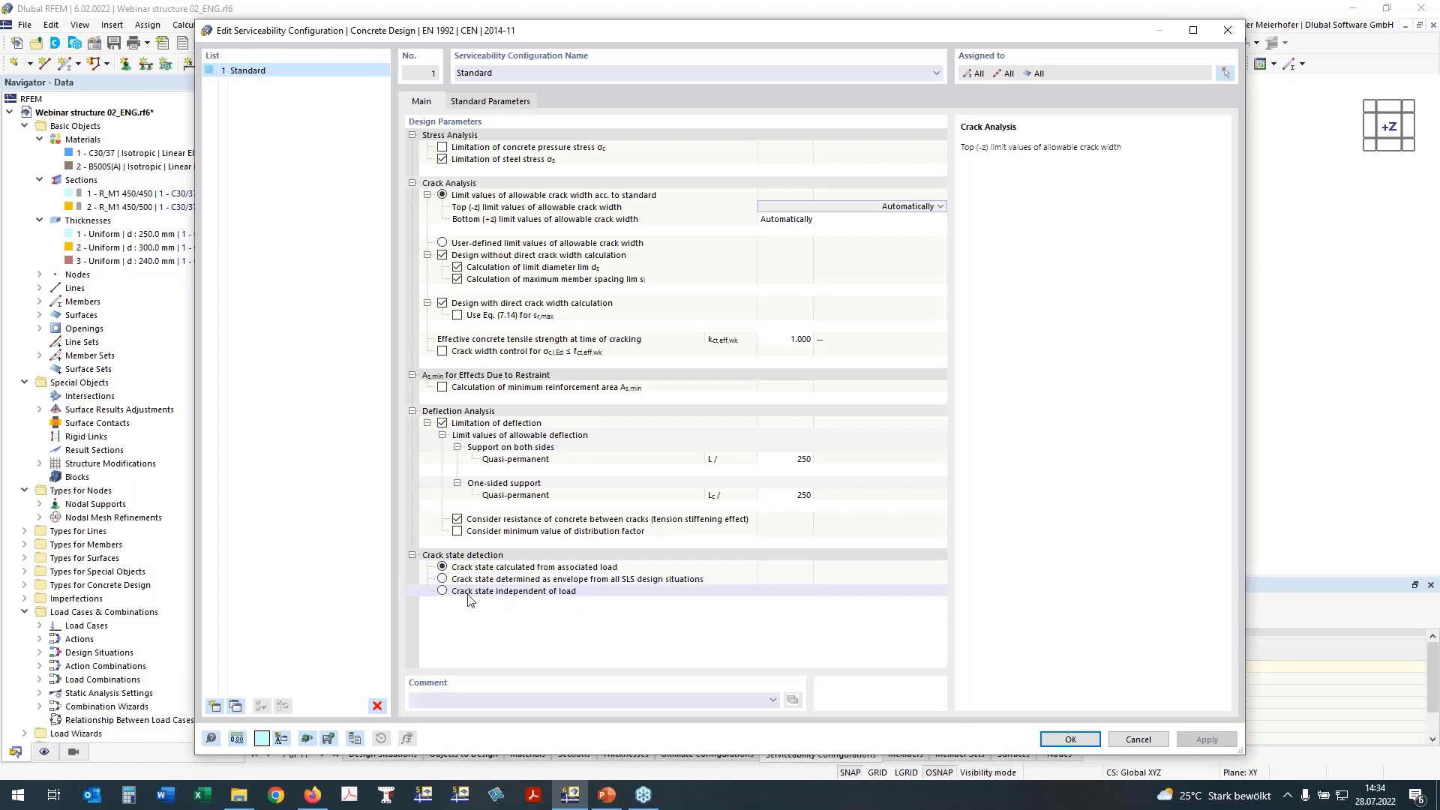
click(443, 591)
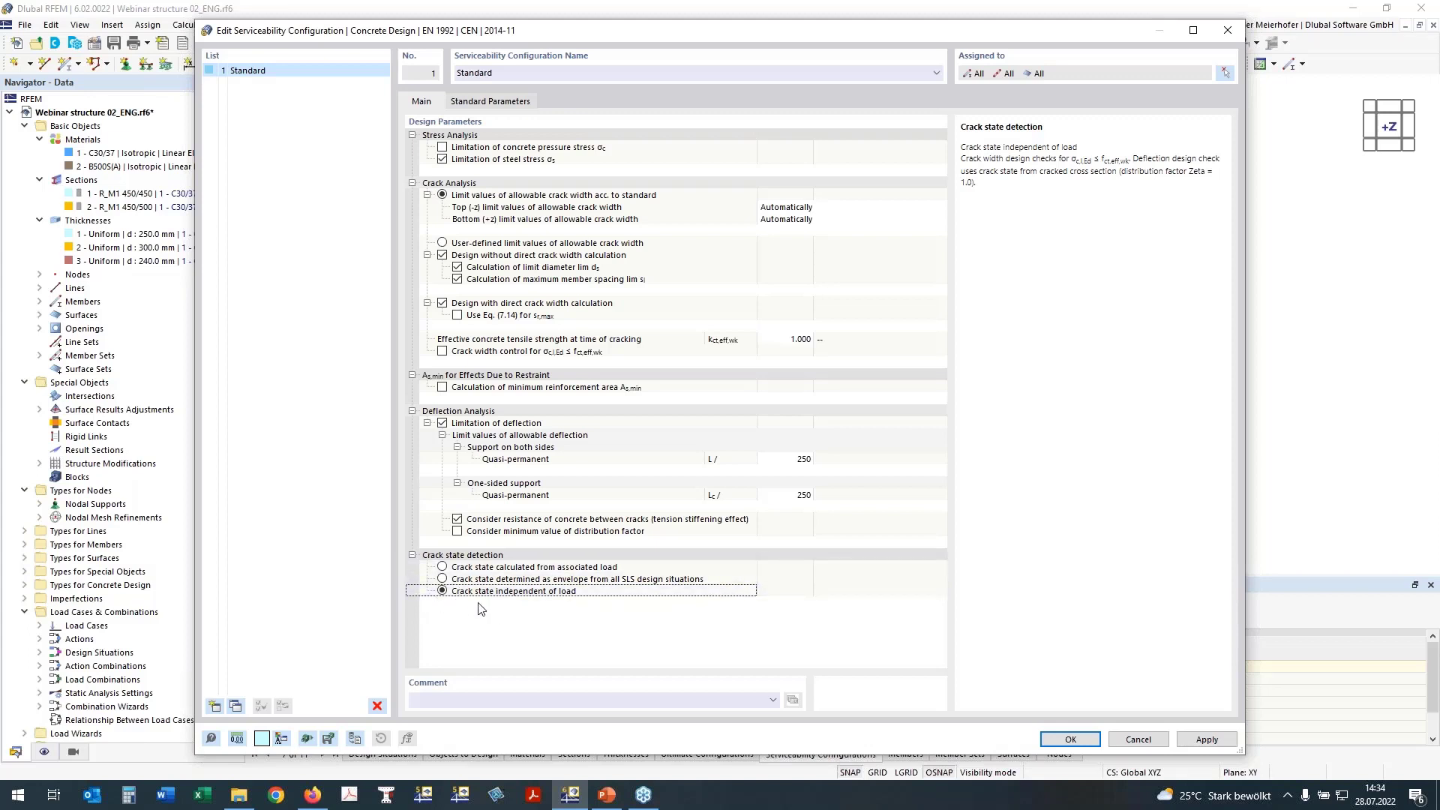
click(482, 571)
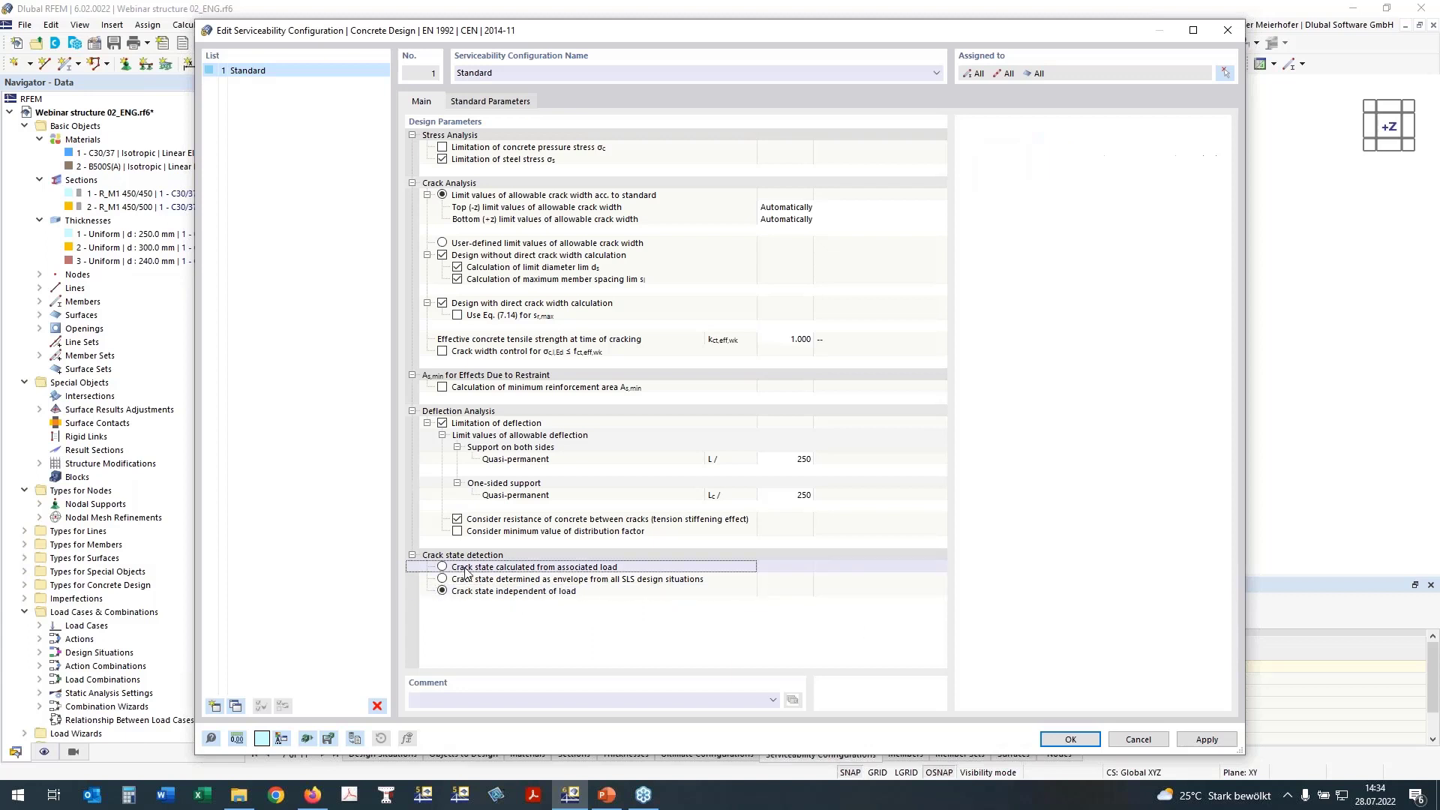
click(444, 567)
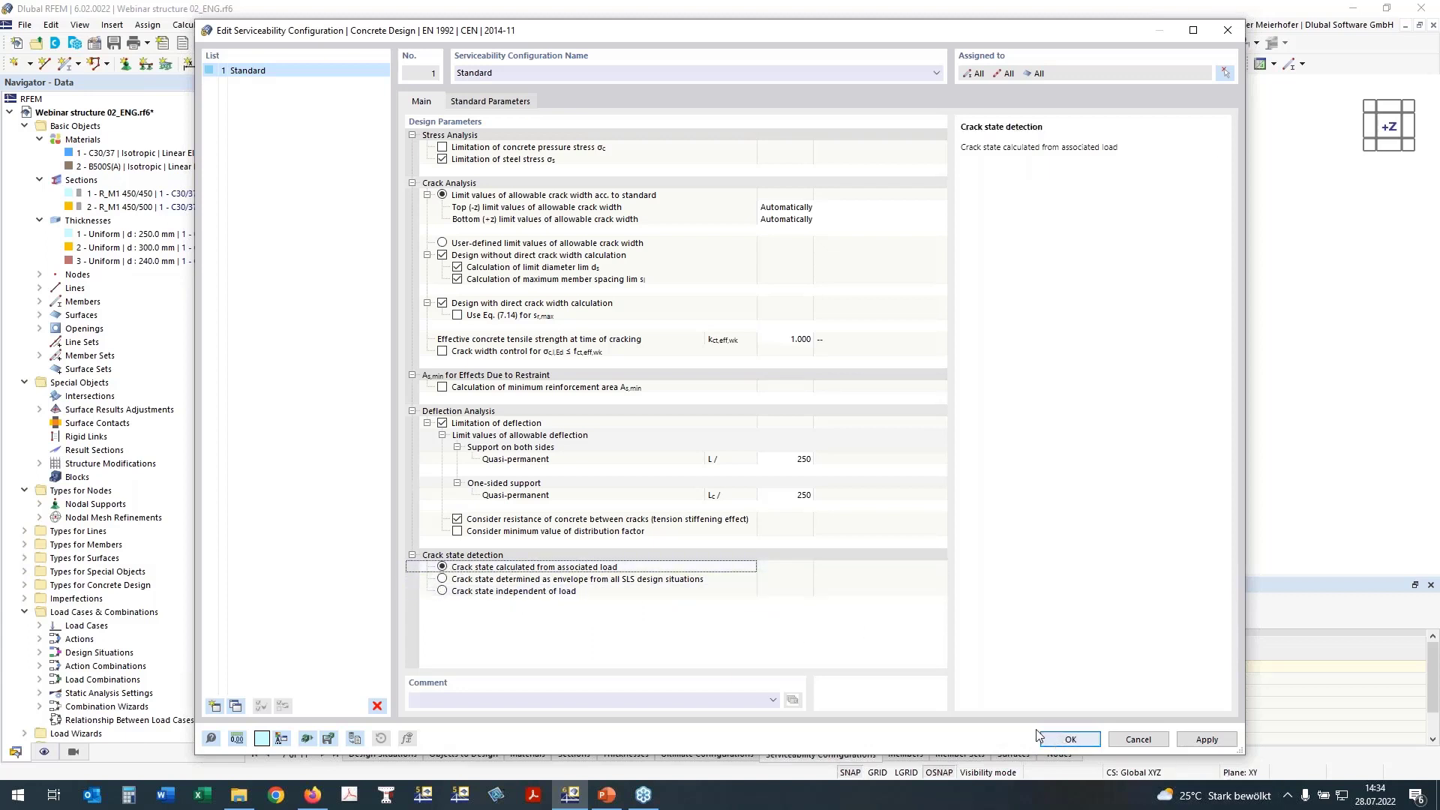
click(1064, 746)
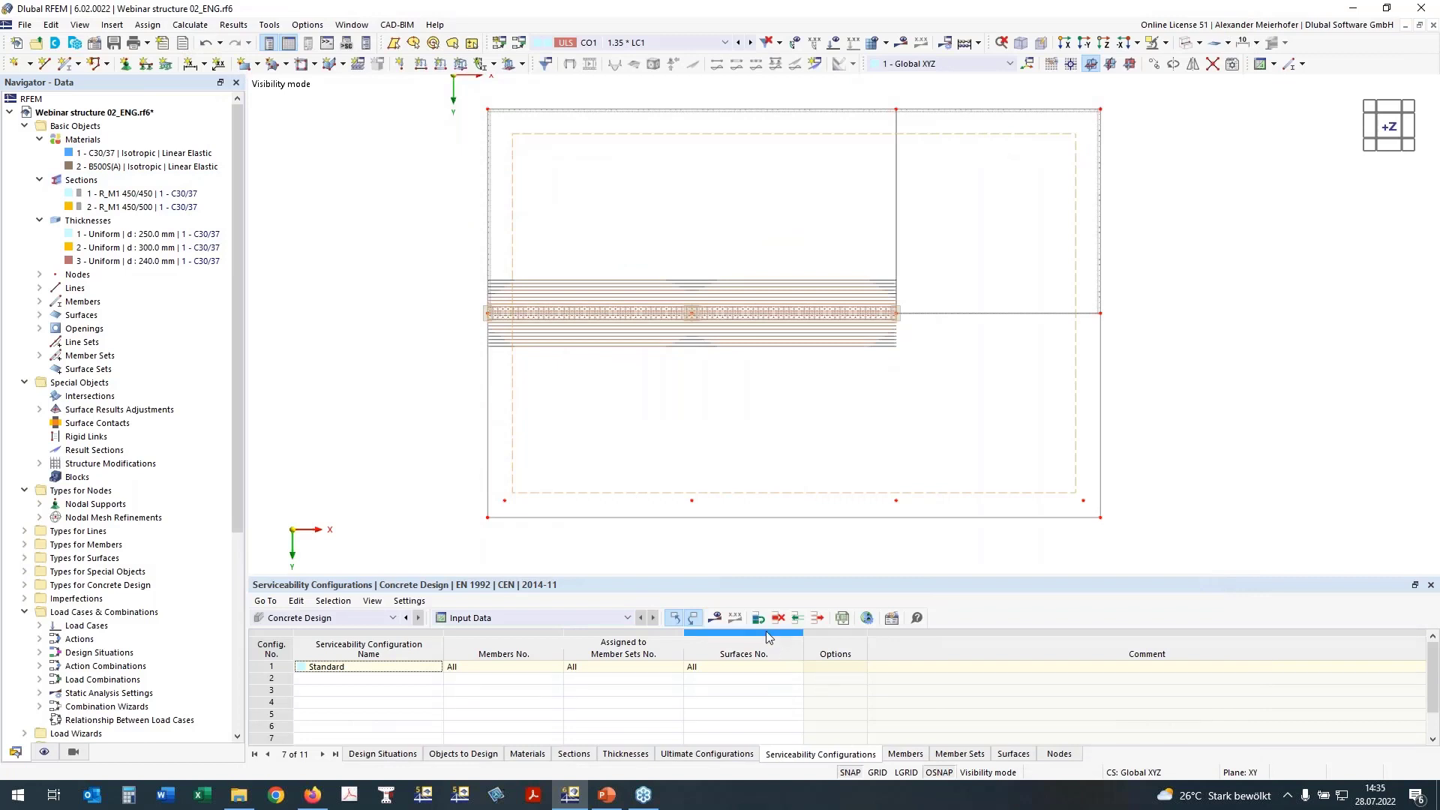
Calculate the concrete design and examine its errors and warnings overview, including the punching shear check at node 26
click(714, 619)
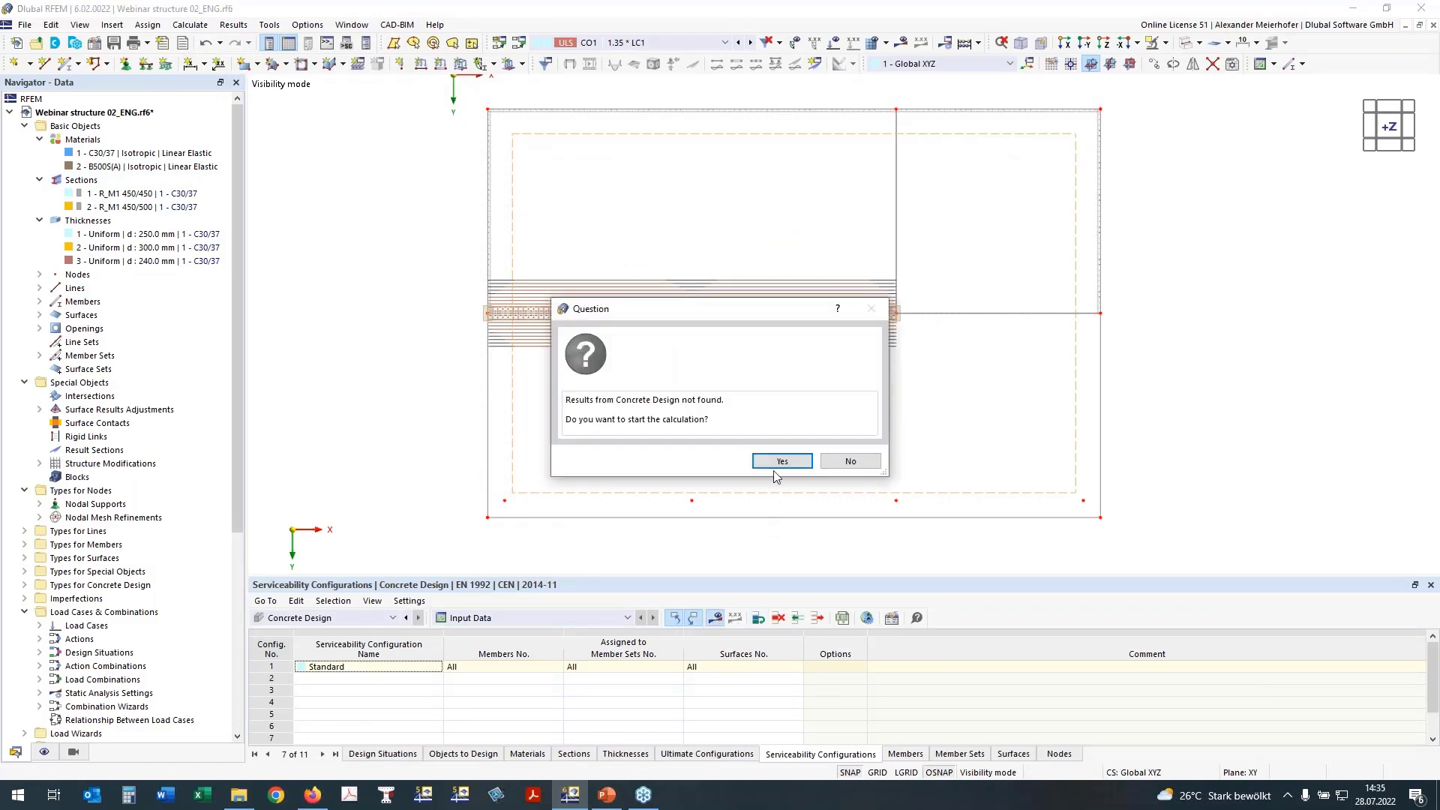
click(782, 462)
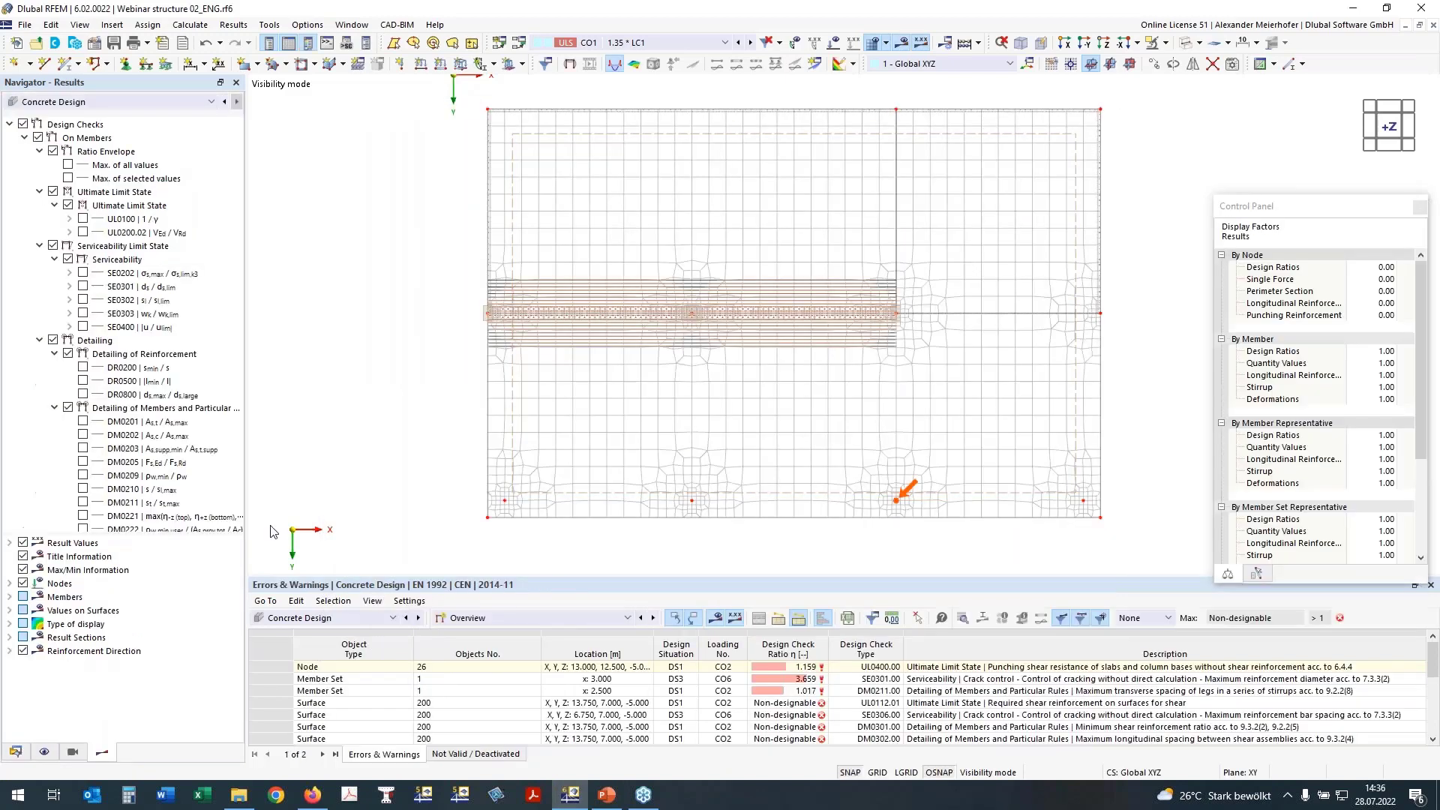
click(595, 618)
click(595, 642)
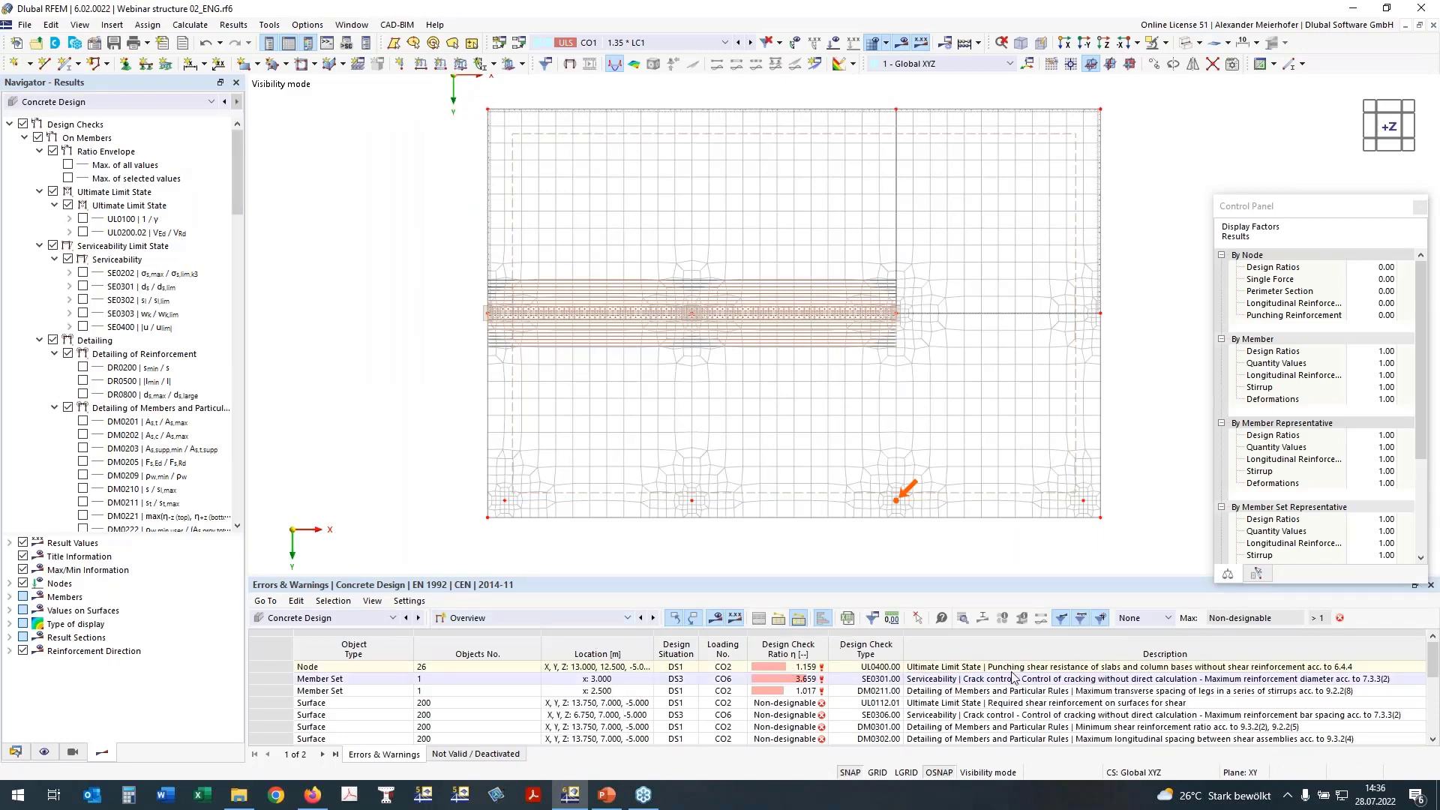
click(788, 667)
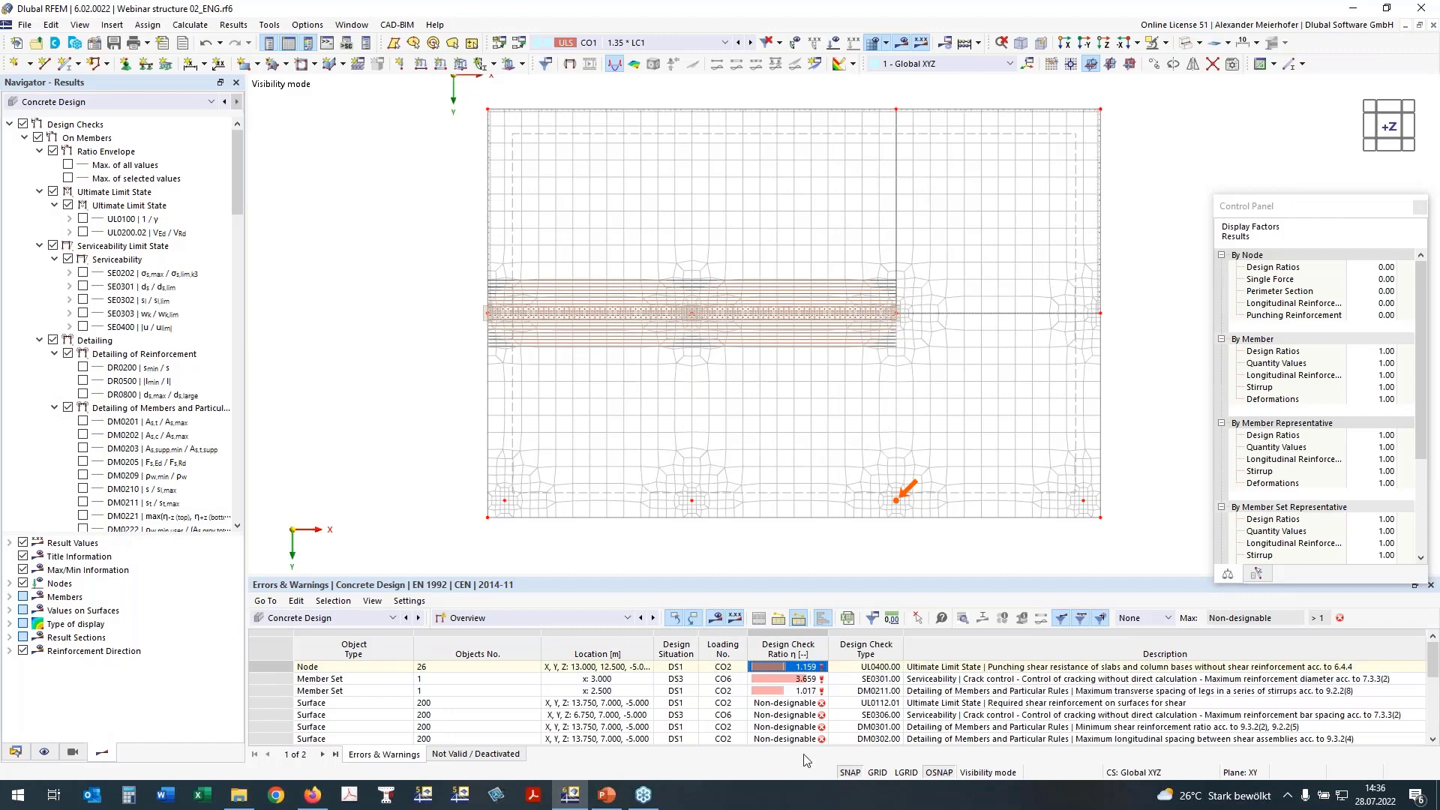
drag(826, 576, 825, 551)
Show the design ratios on members by design situation and examine the DS1 checks, including the maximum transverse spacing of stirrup legs
click(525, 593)
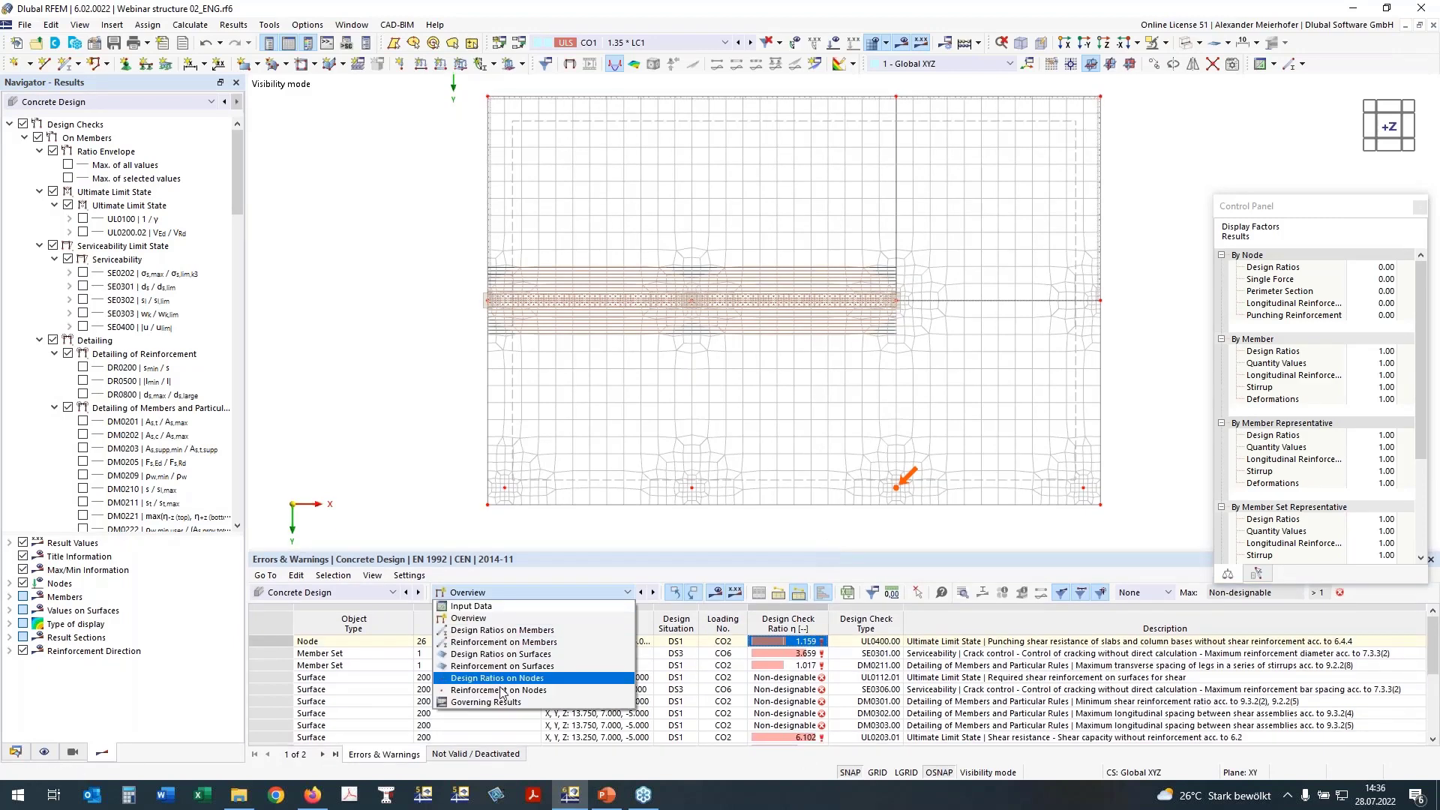
click(515, 592)
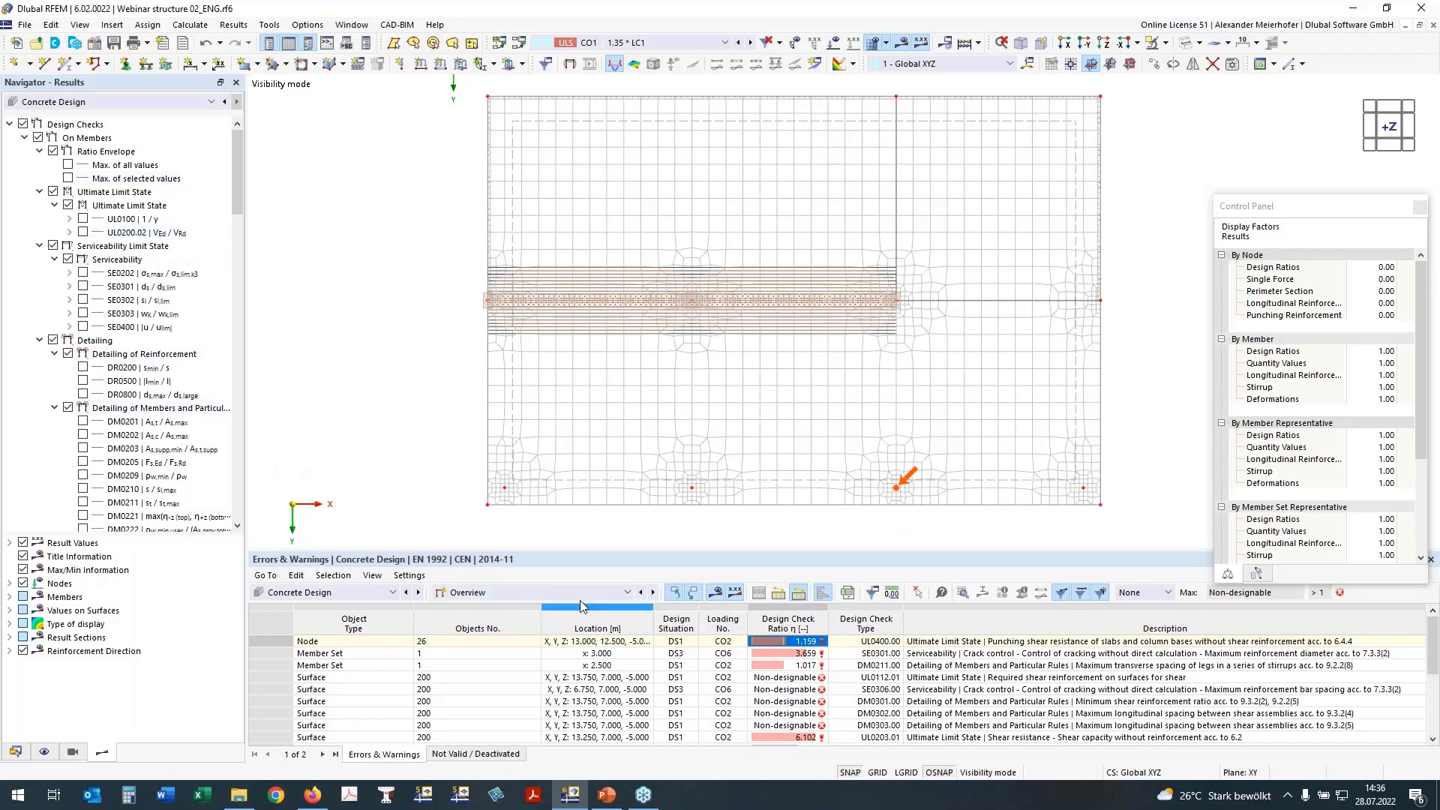
click(555, 593)
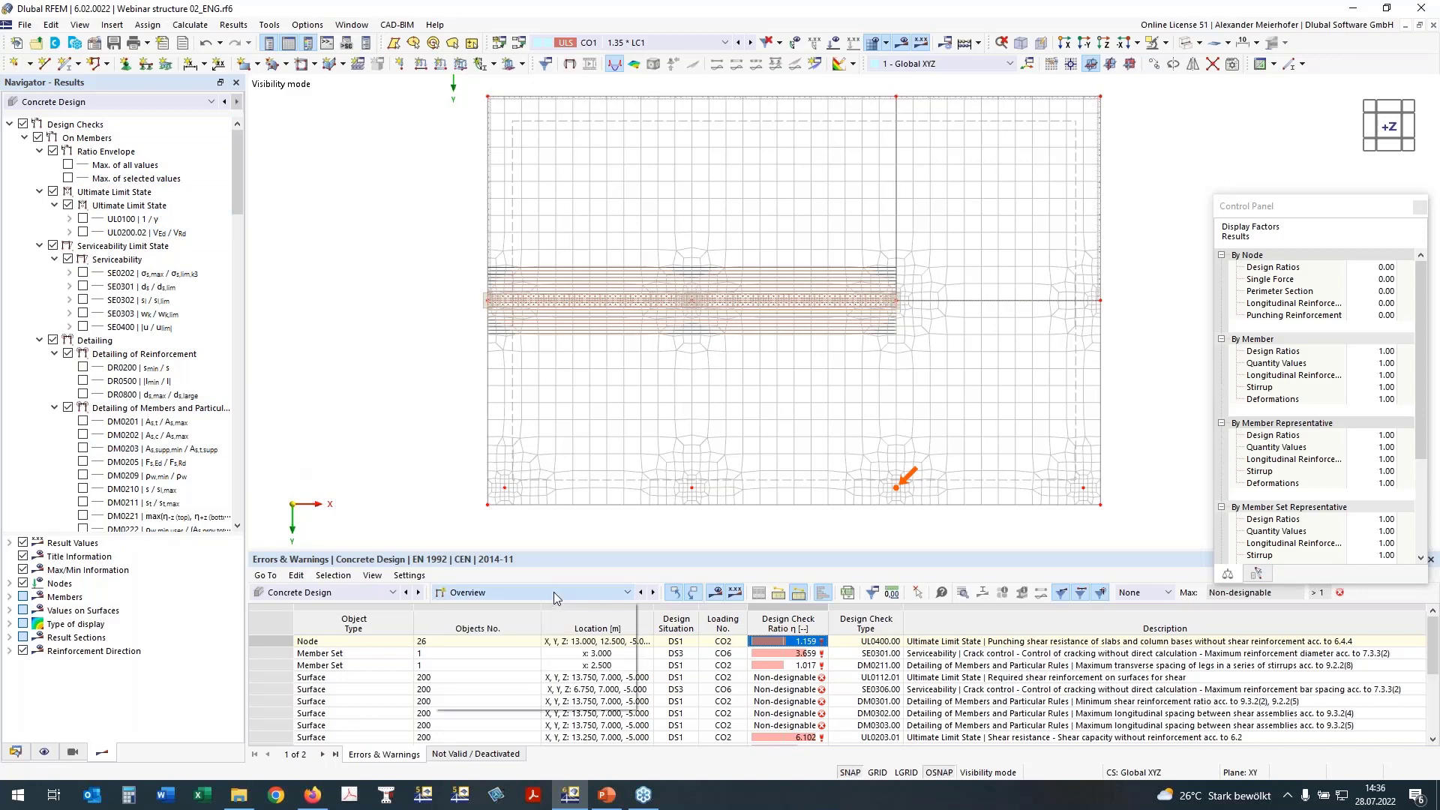
click(542, 629)
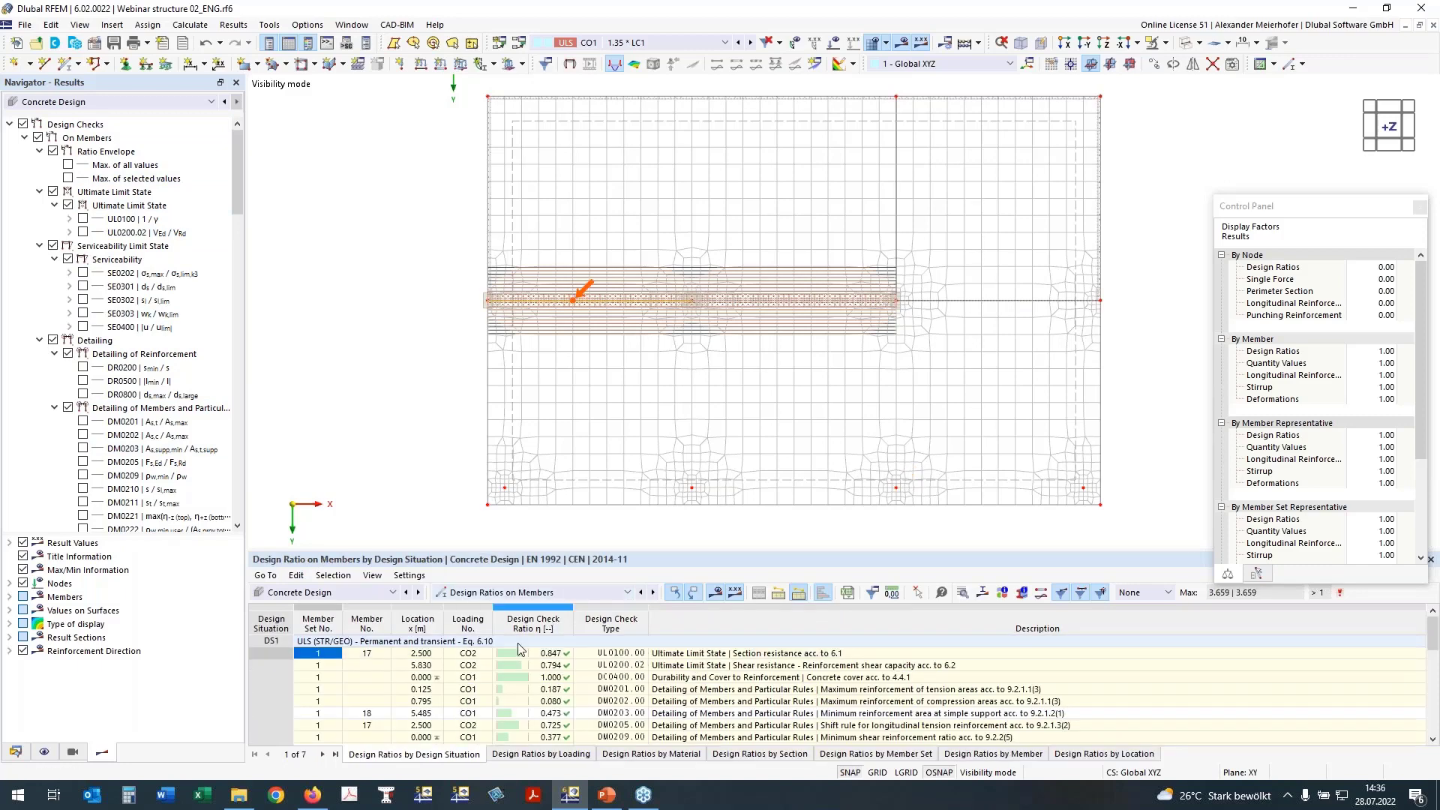
click(556, 653)
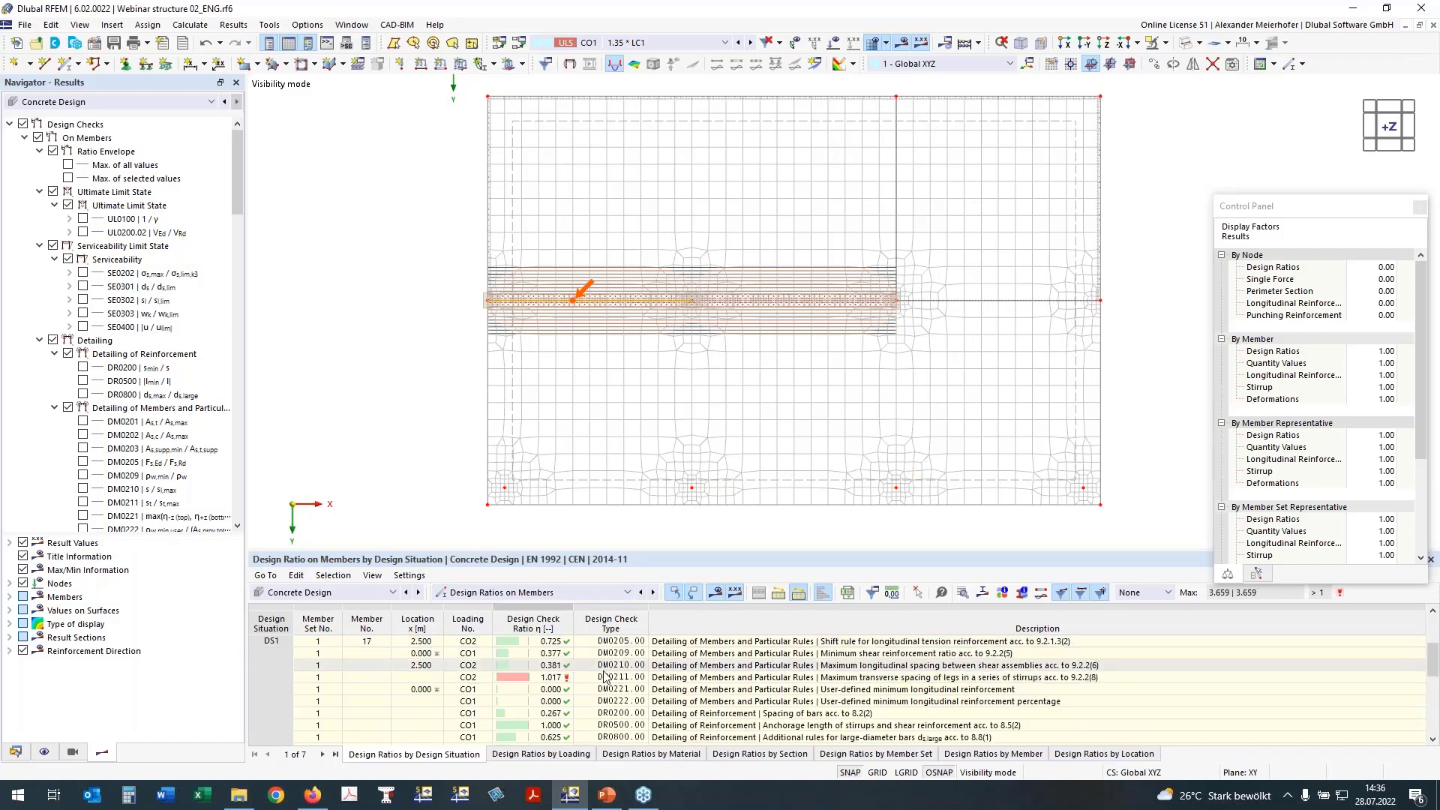
scroll(633, 677, down, 7)
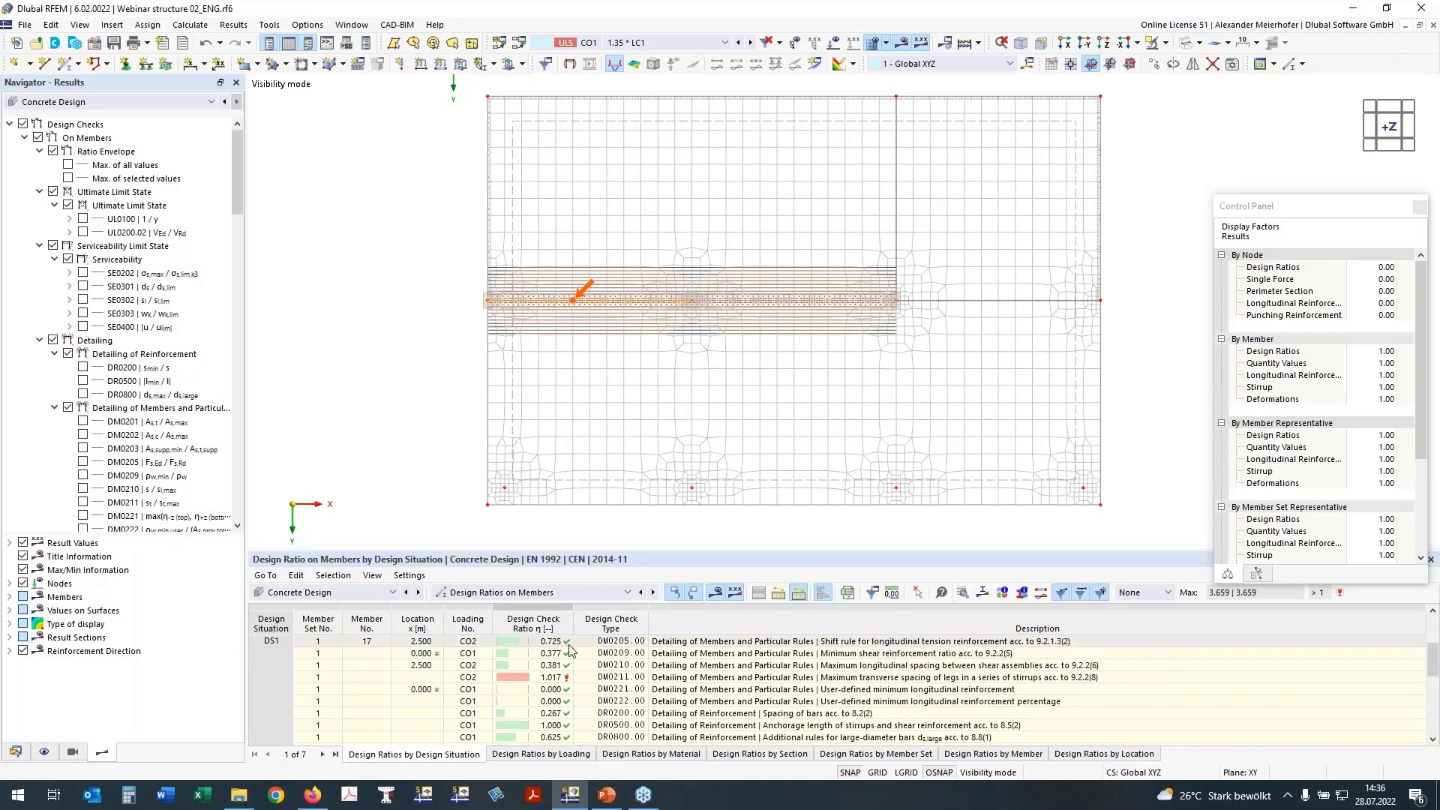
click(552, 677)
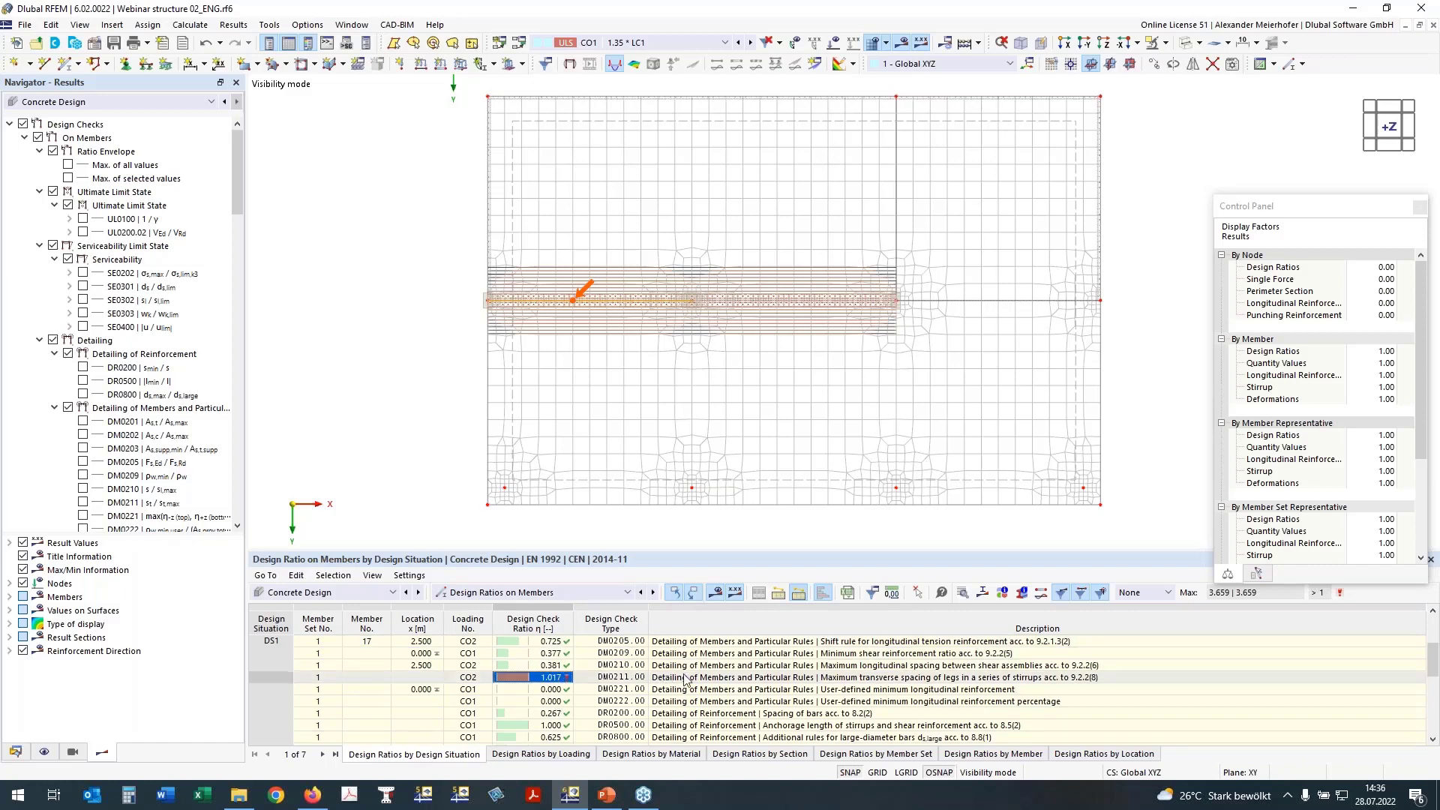
click(774, 681)
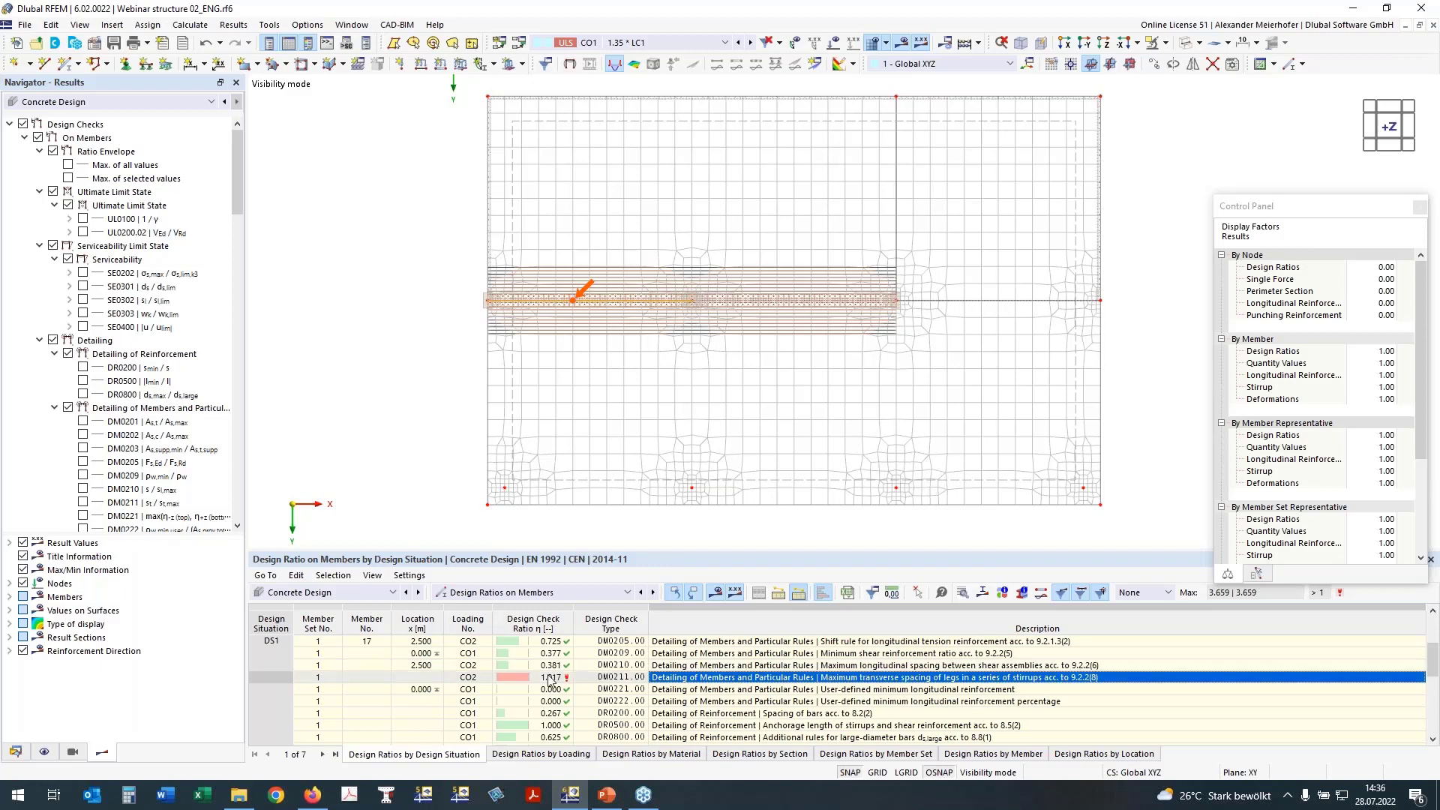
scroll(545, 680, down, 5)
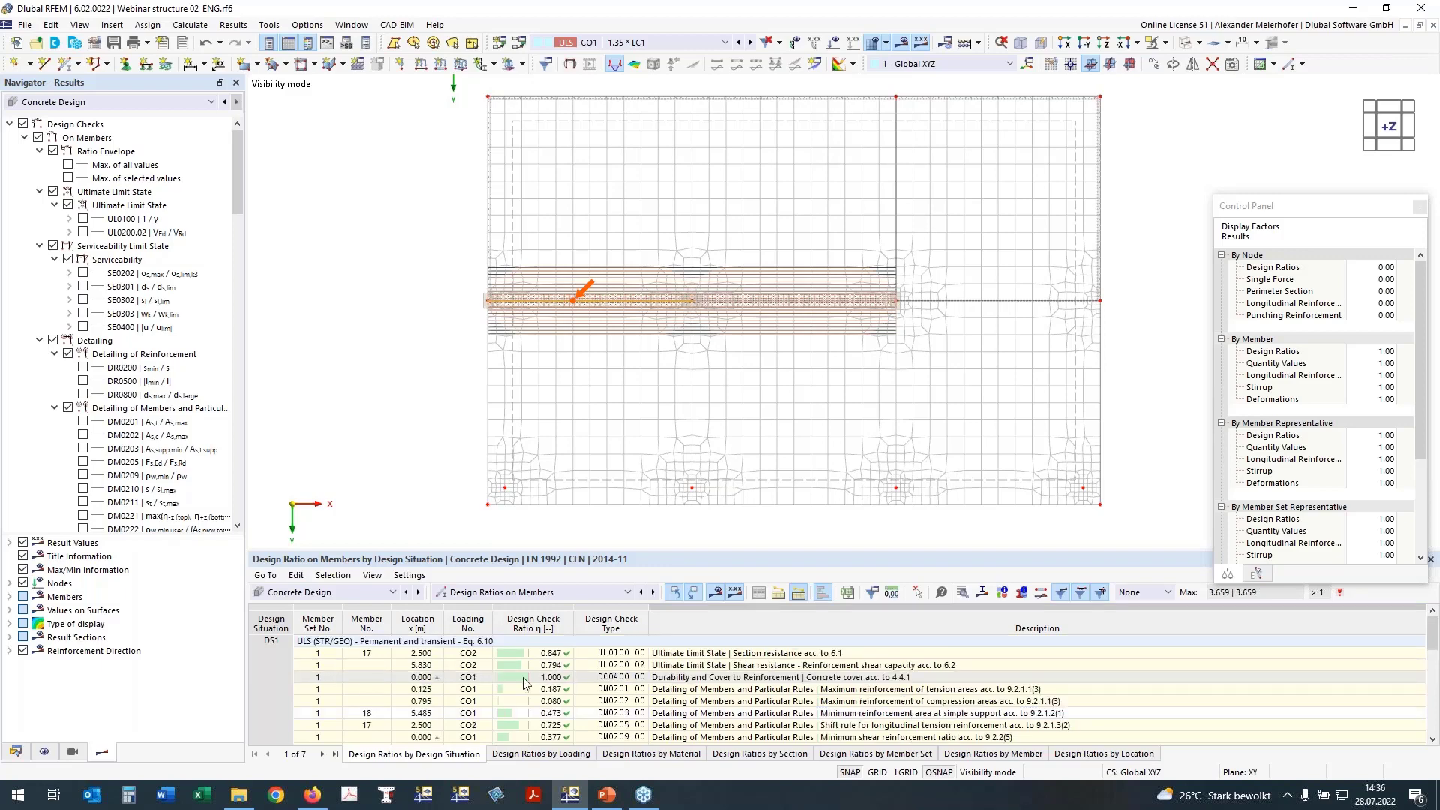
Show the design ratios on nodes by design situation and examine the DS1 punching shear check UL0400.00 at node 26
scroll(549, 679, up, 8)
click(518, 593)
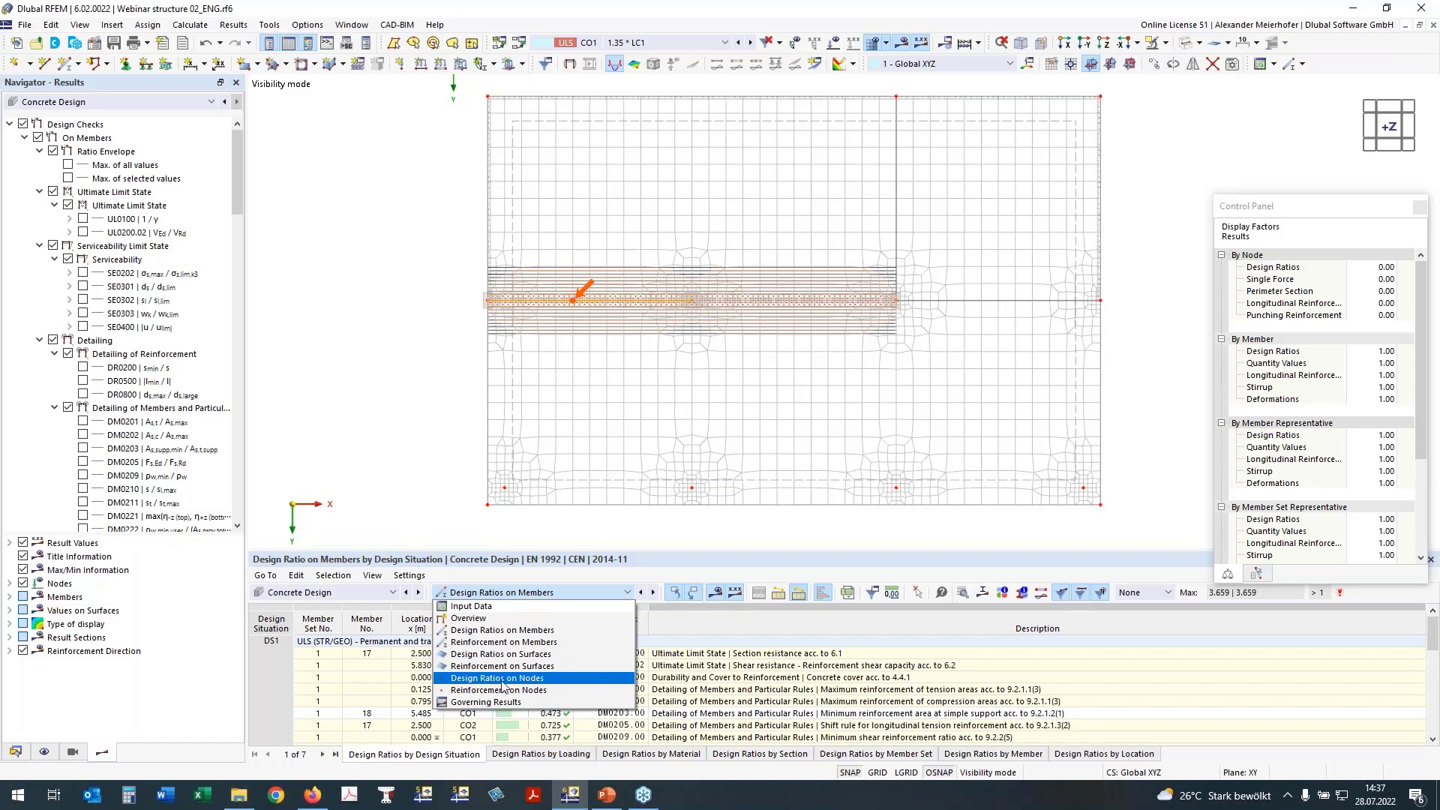
key(Escape)
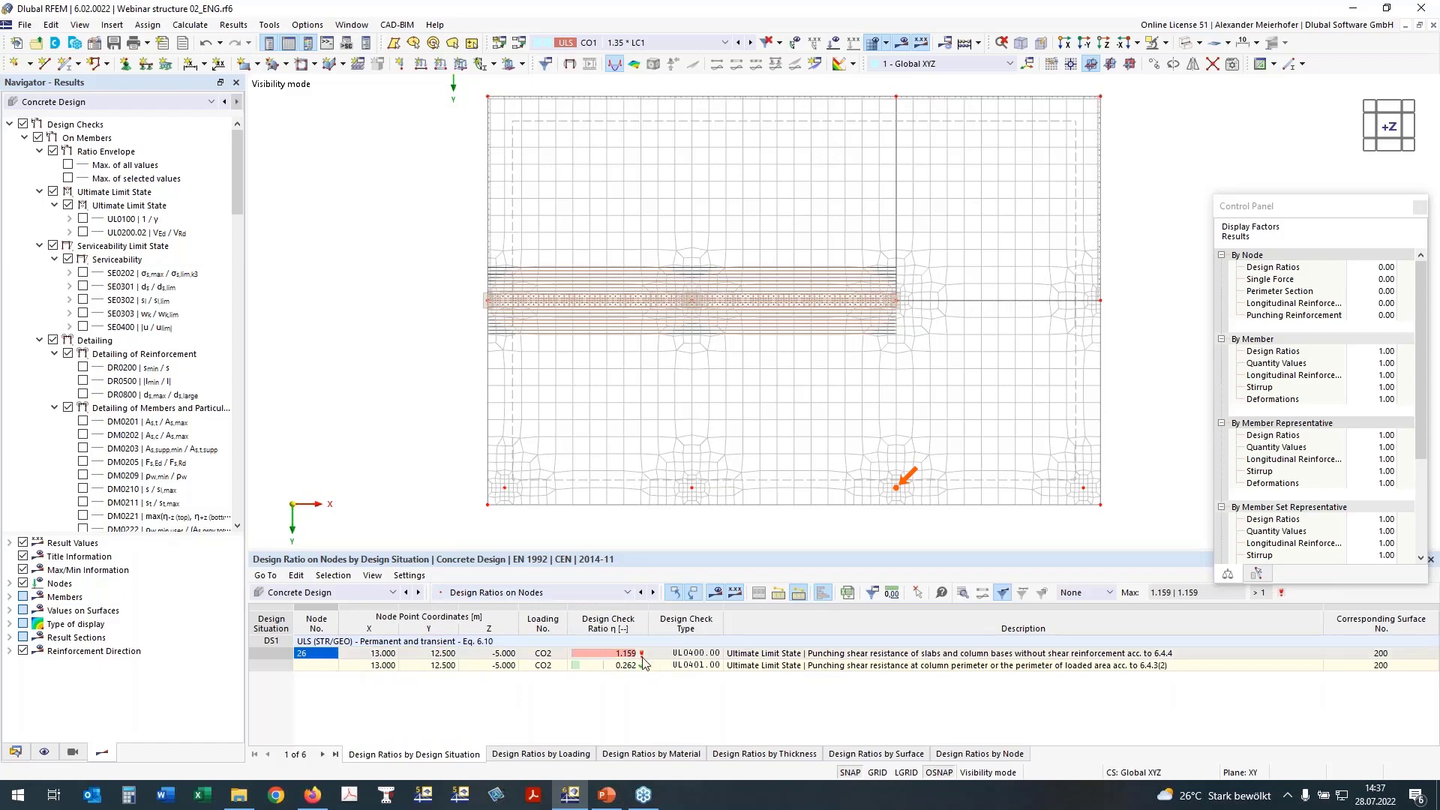
click(698, 655)
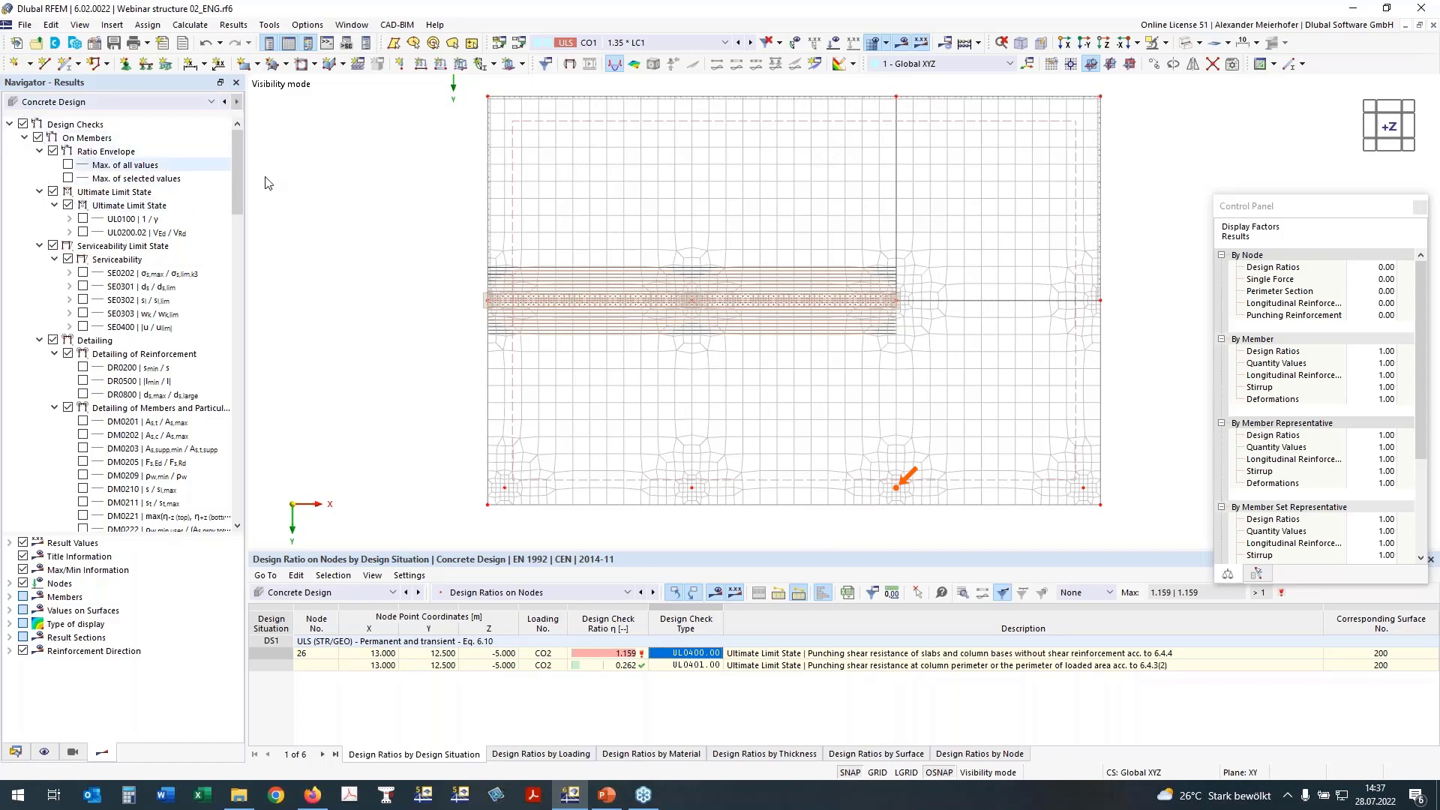
Display the surface design check UL0101.01 for the slab's top reinforcement in direction 1
click(25, 138)
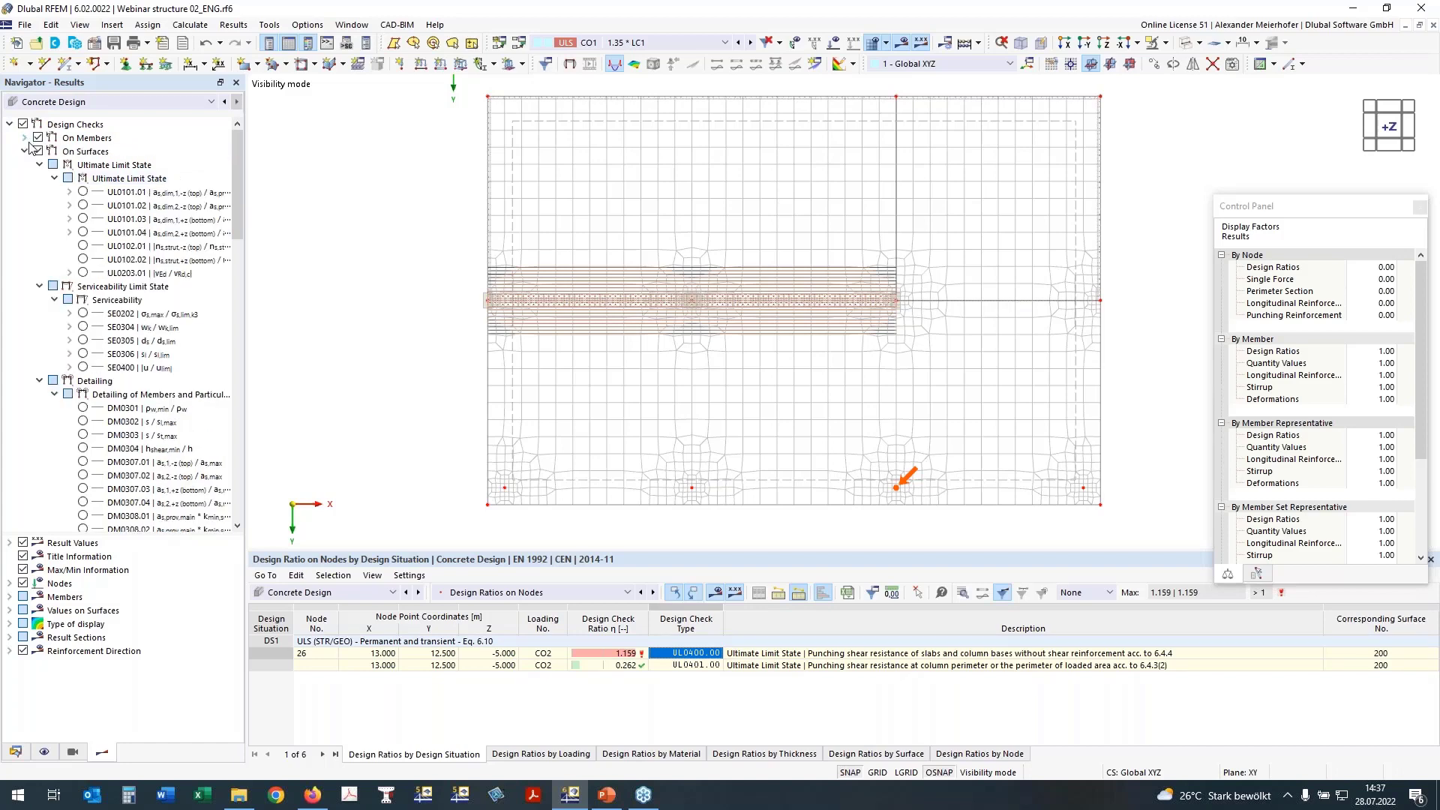
click(83, 192)
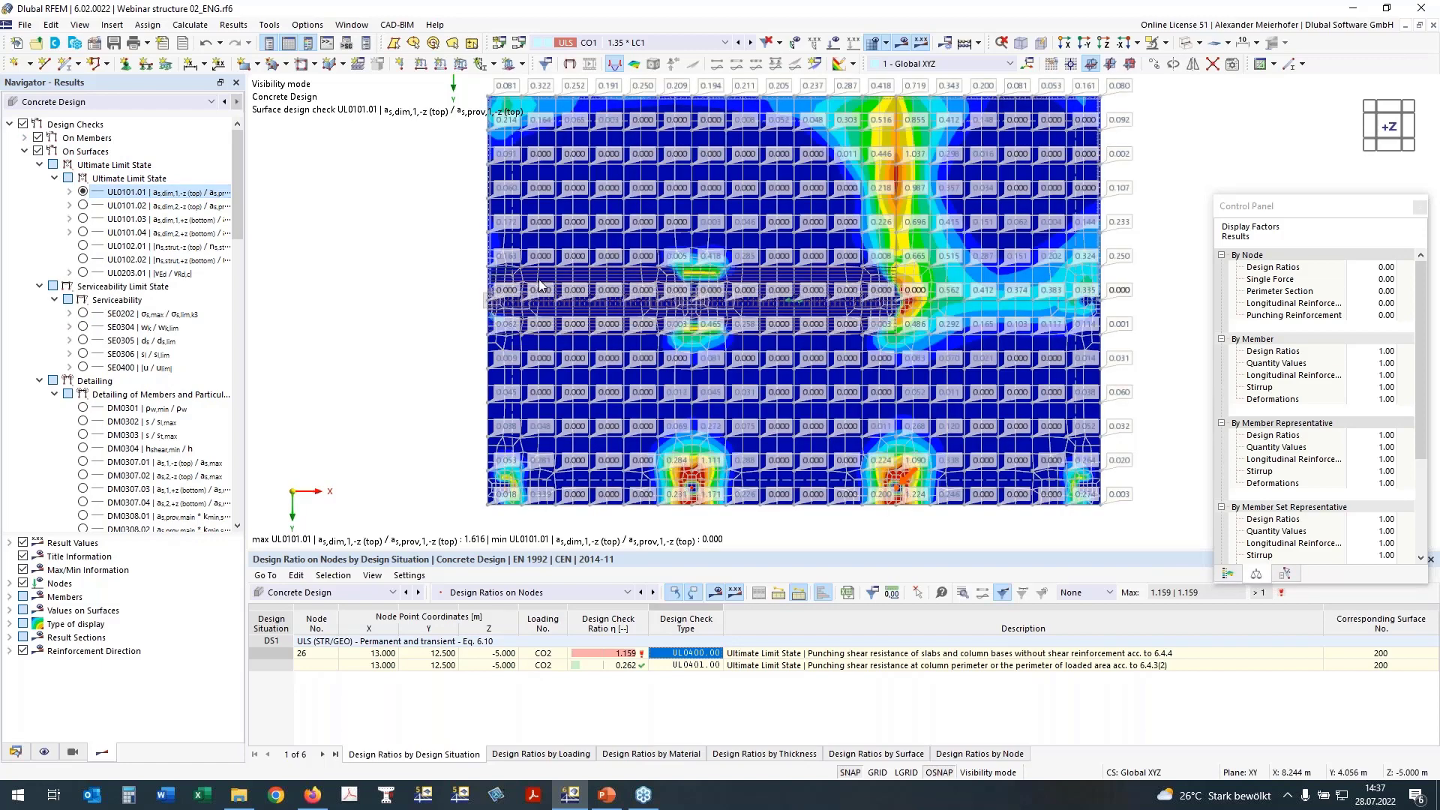
scroll(135, 338, down, 9)
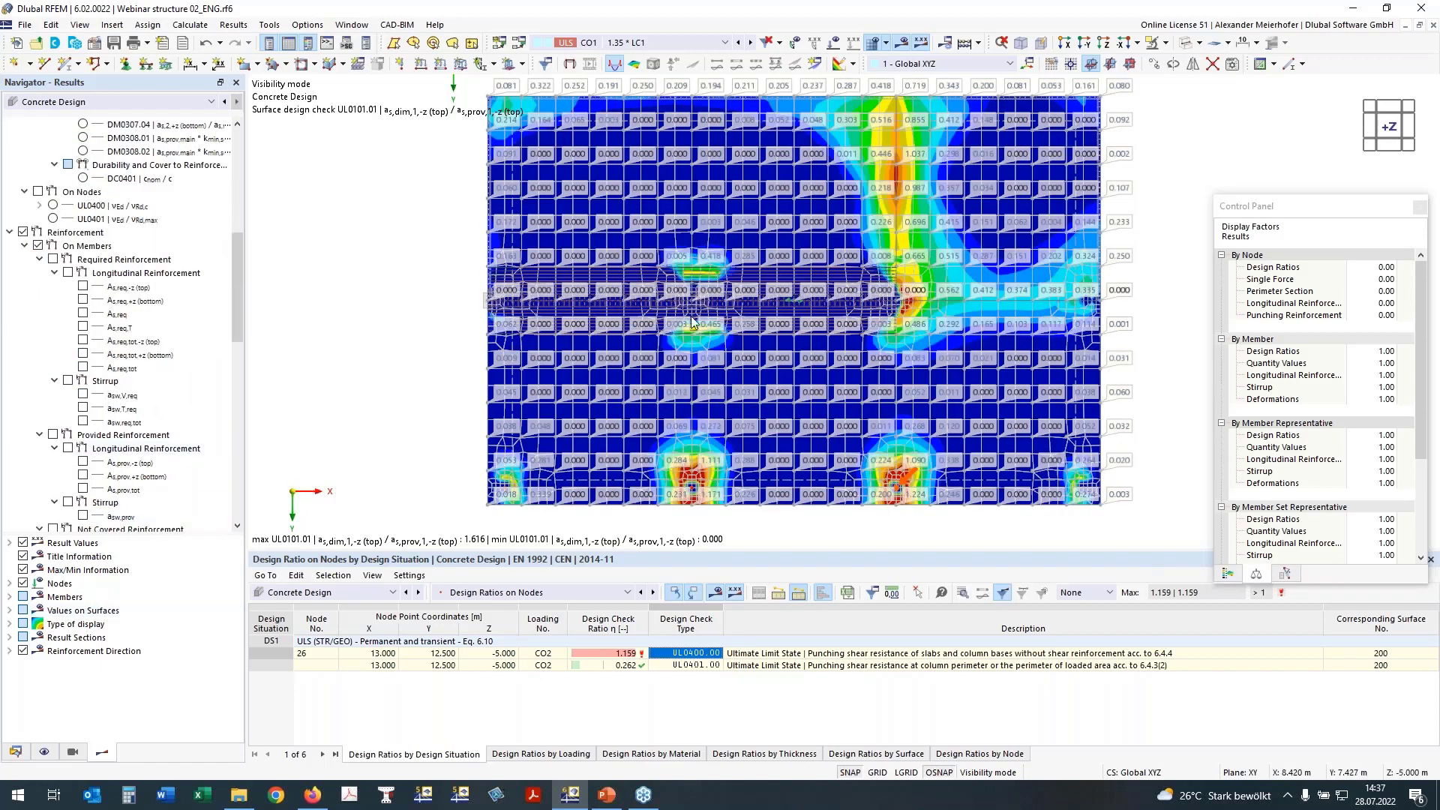
scroll(304, 405, down, 1)
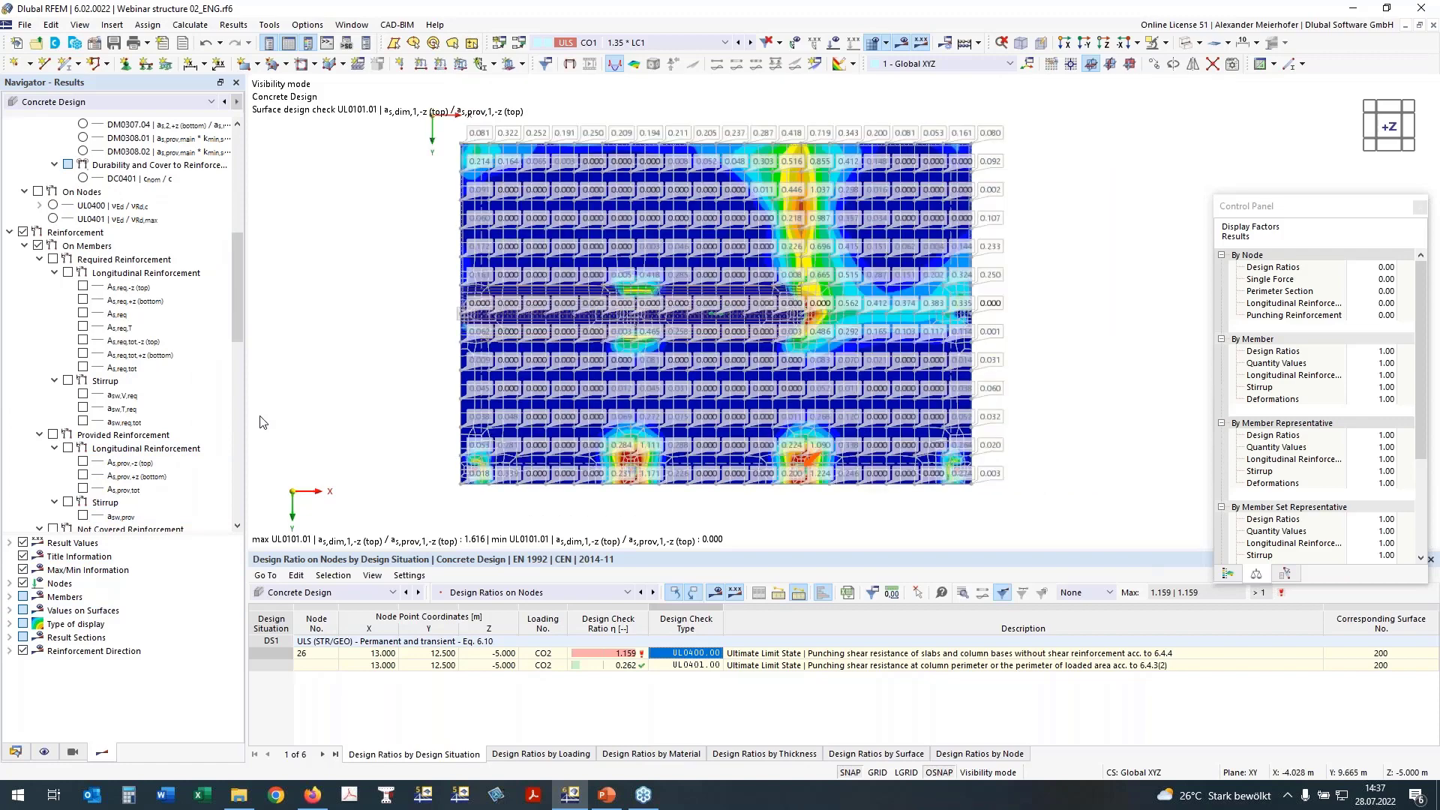
scroll(260, 422, up, 1)
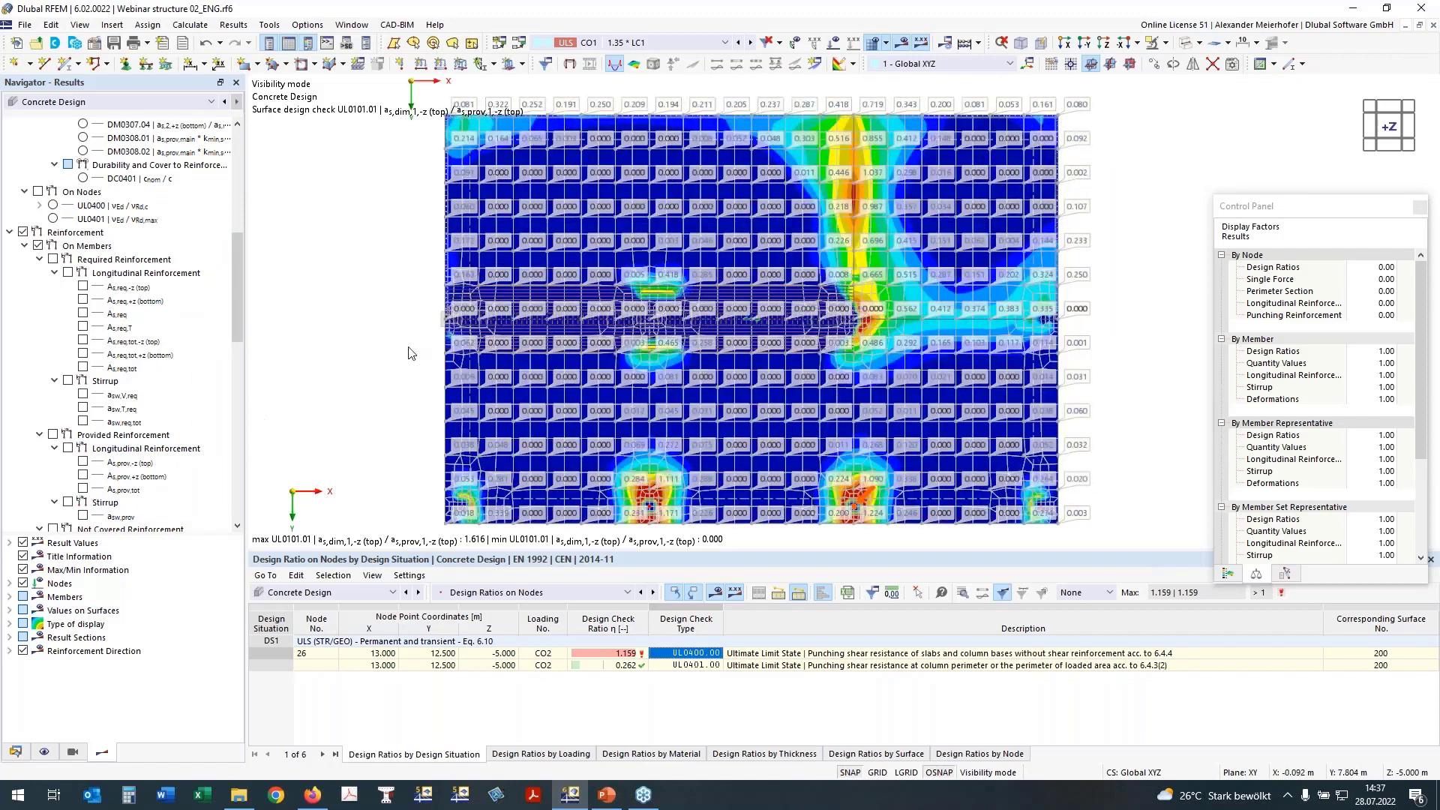
Limit the values on surfaces to extreme values and show the colour scale of the surface design checks
click(10, 610)
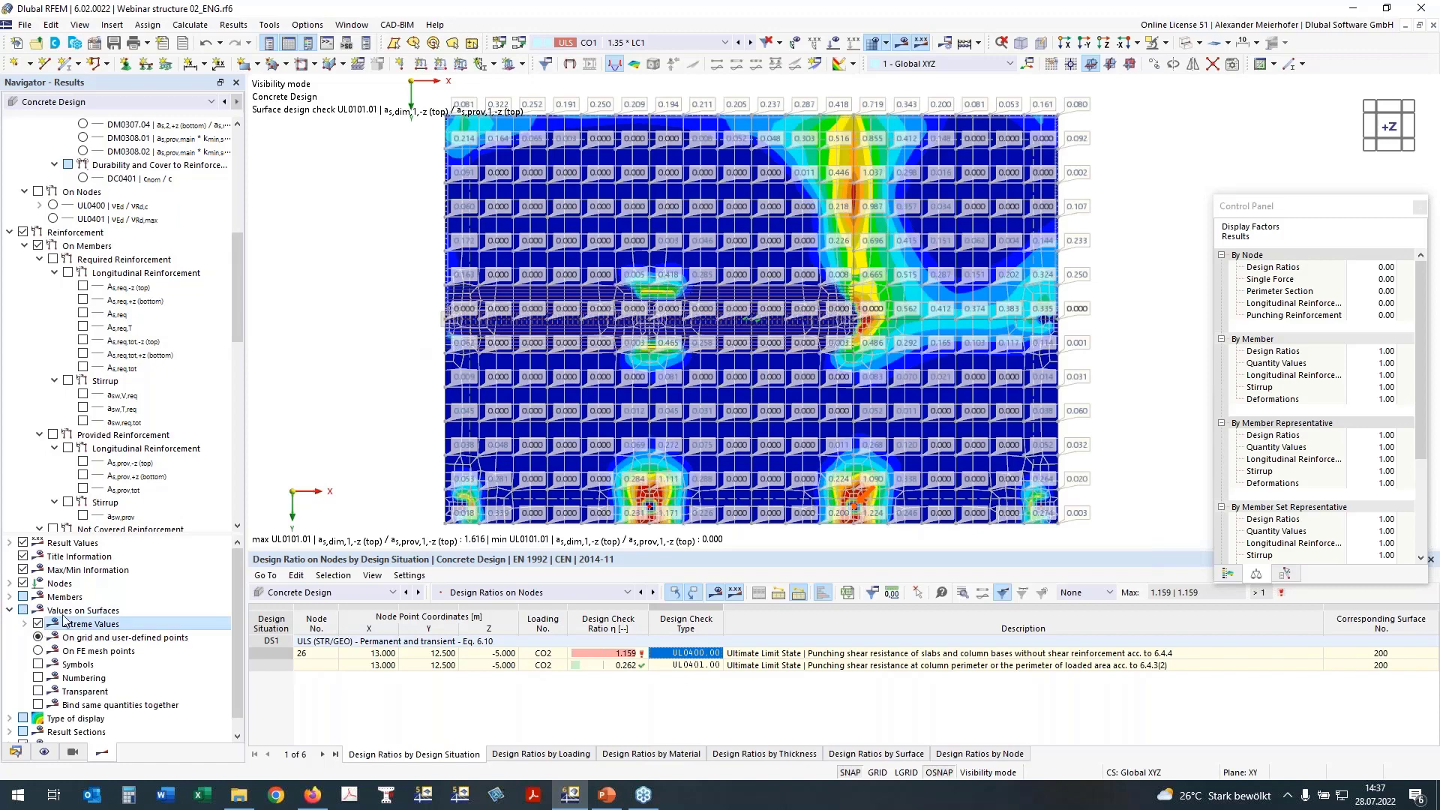
click(1228, 574)
scroll(131, 252, up, 10)
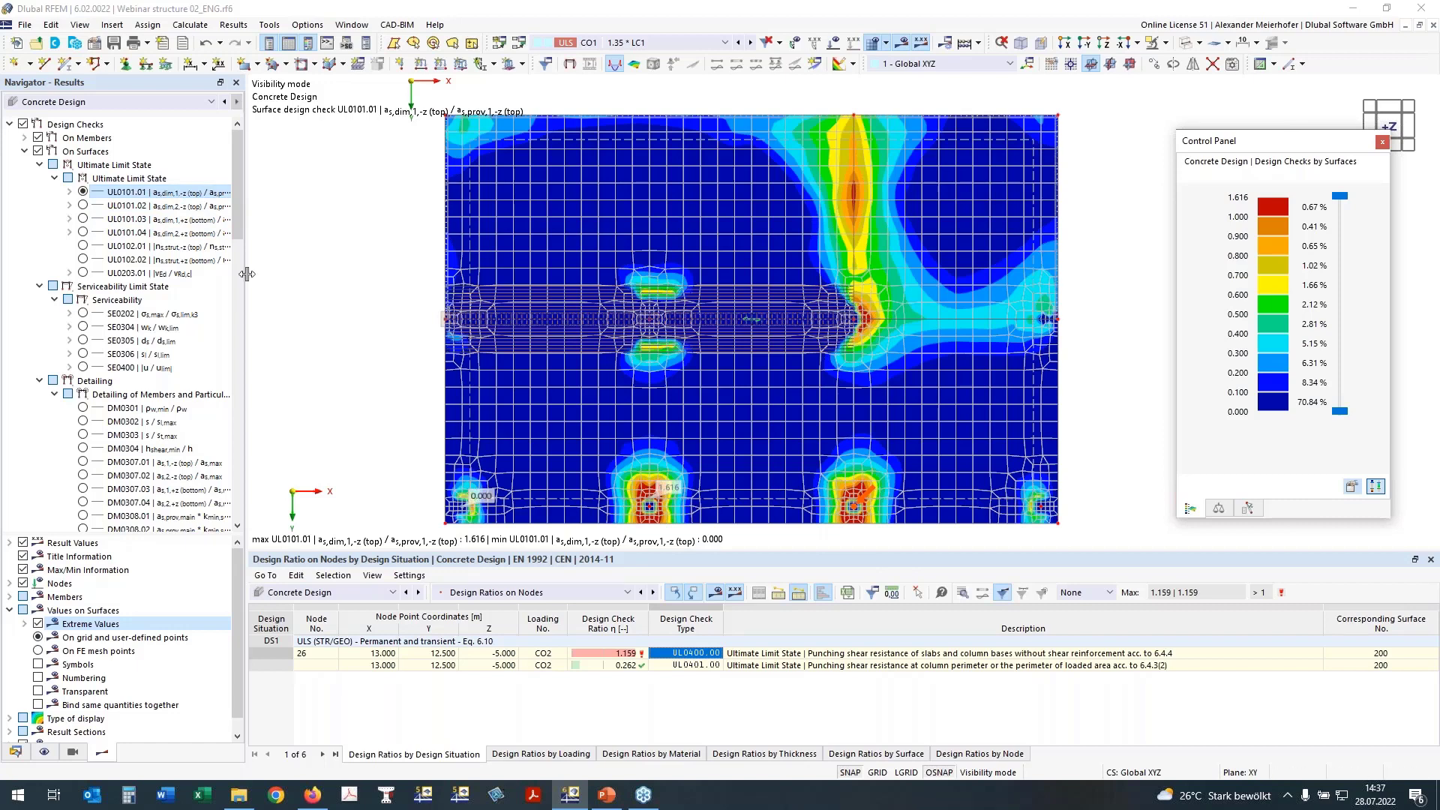
Compare the top reinforcement checks UL0101.02 and UL0101.01 on the slab, enlarging the result tree and the model view
mouse_move(247, 274)
mouse_down()
mouse_move(292, 273)
mouse_move(264, 273)
mouse_up()
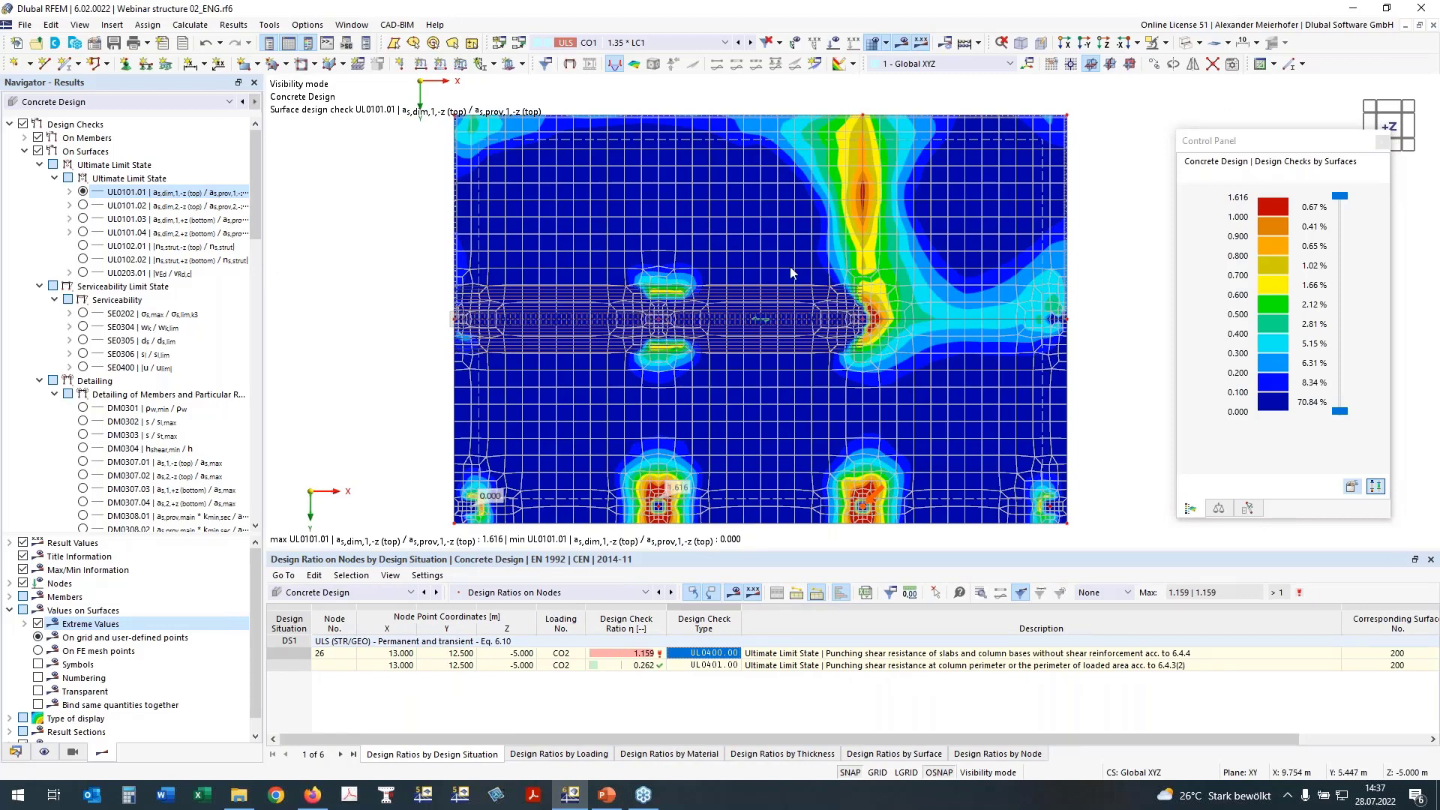
click(83, 204)
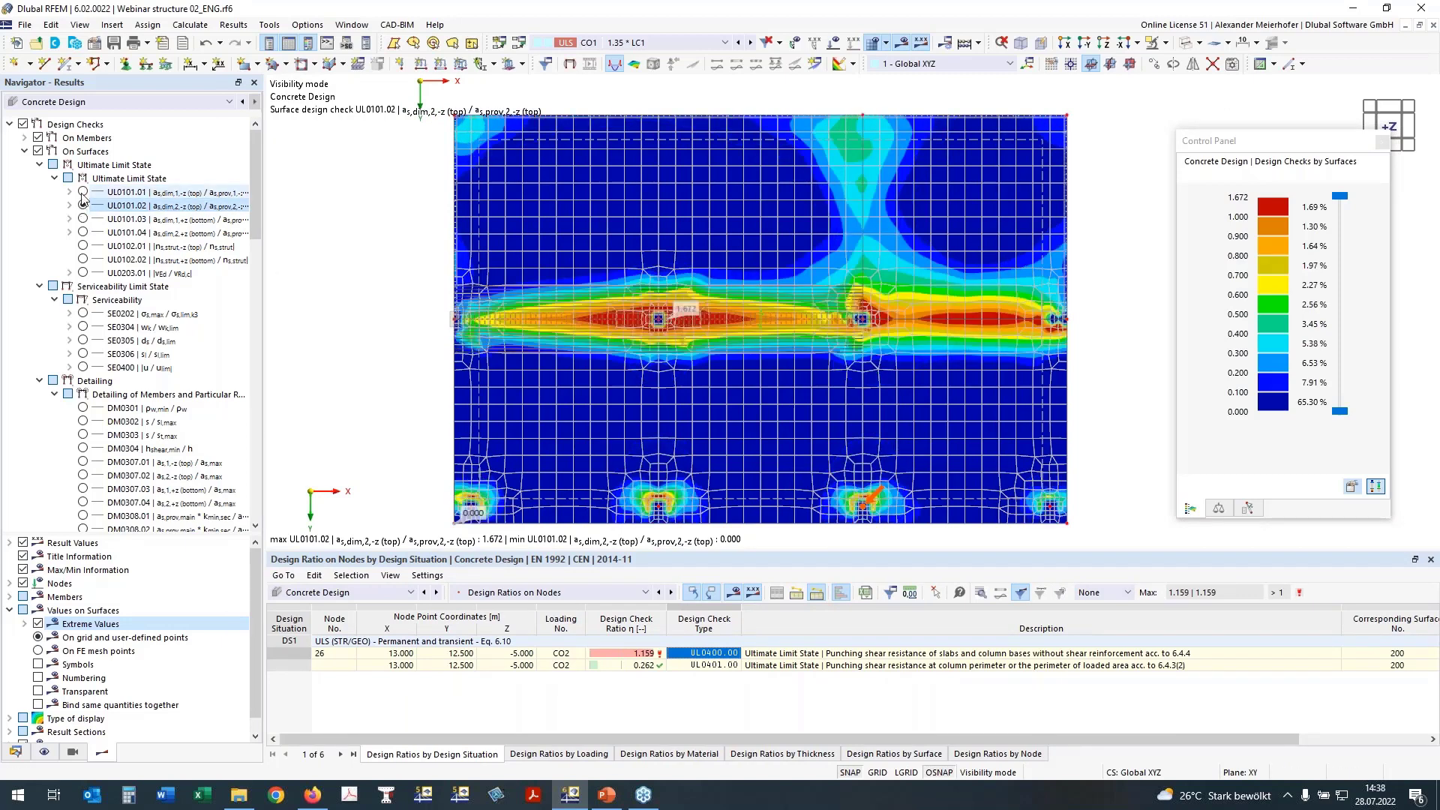
click(84, 192)
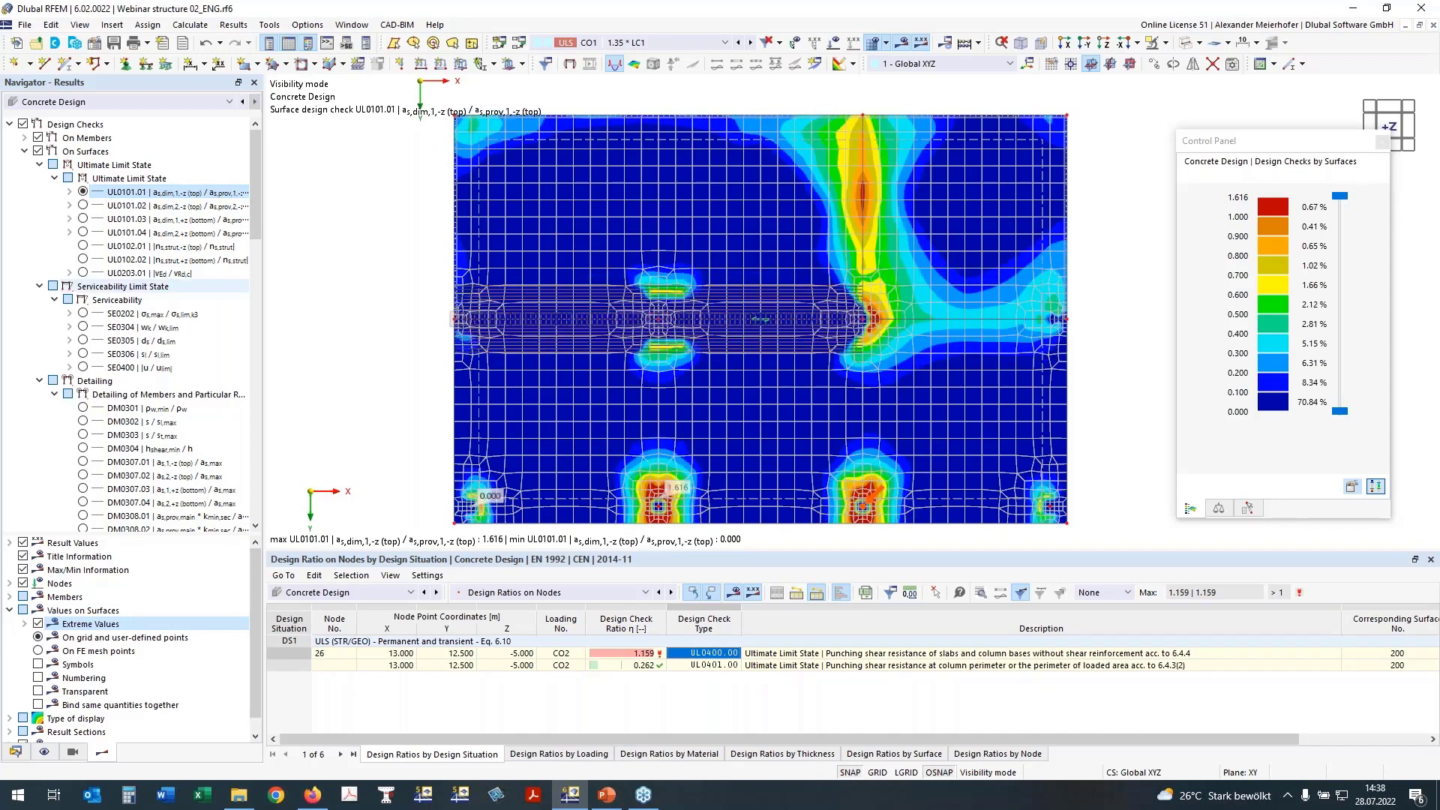
middle_drag(698, 490, 666, 469)
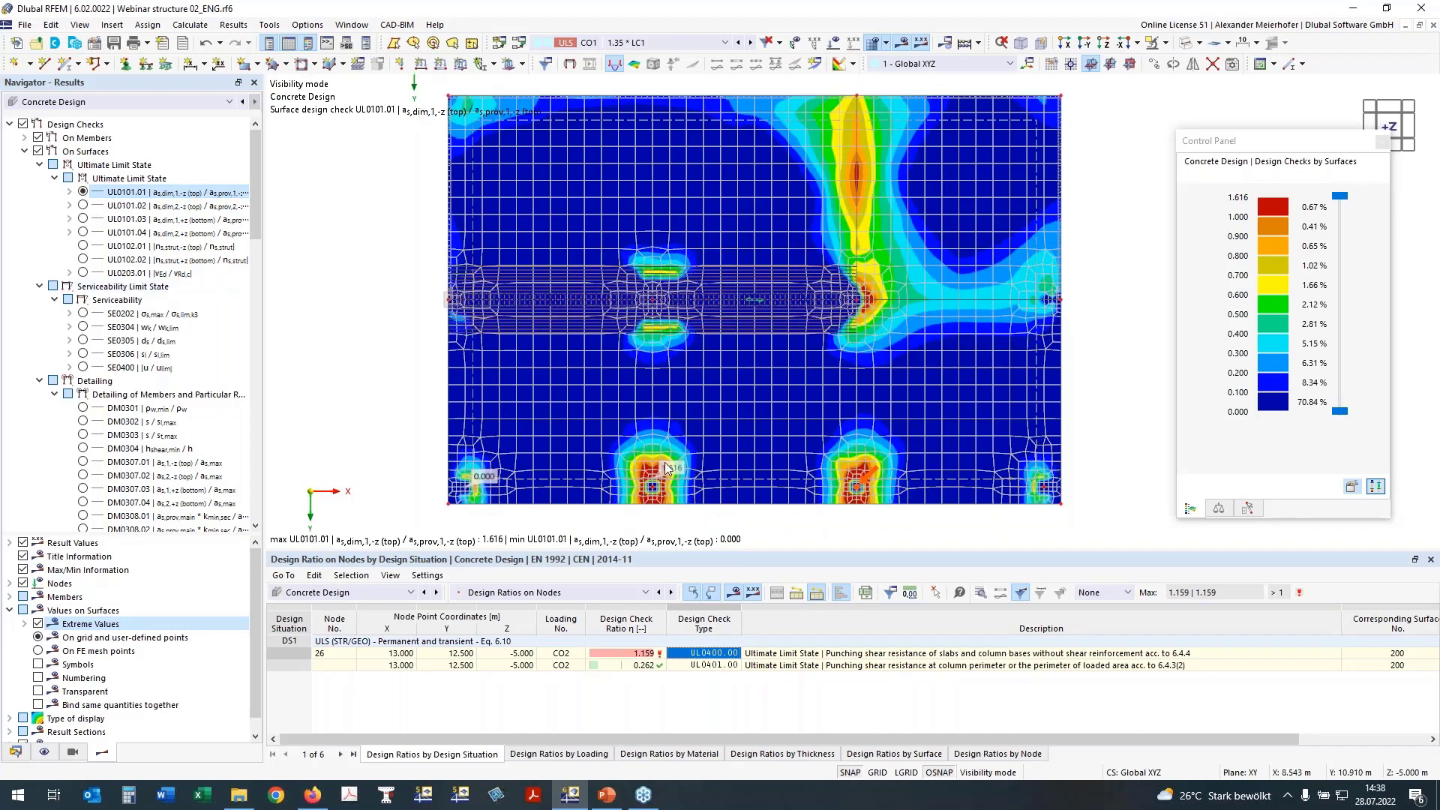
drag(1245, 560, 1246, 594)
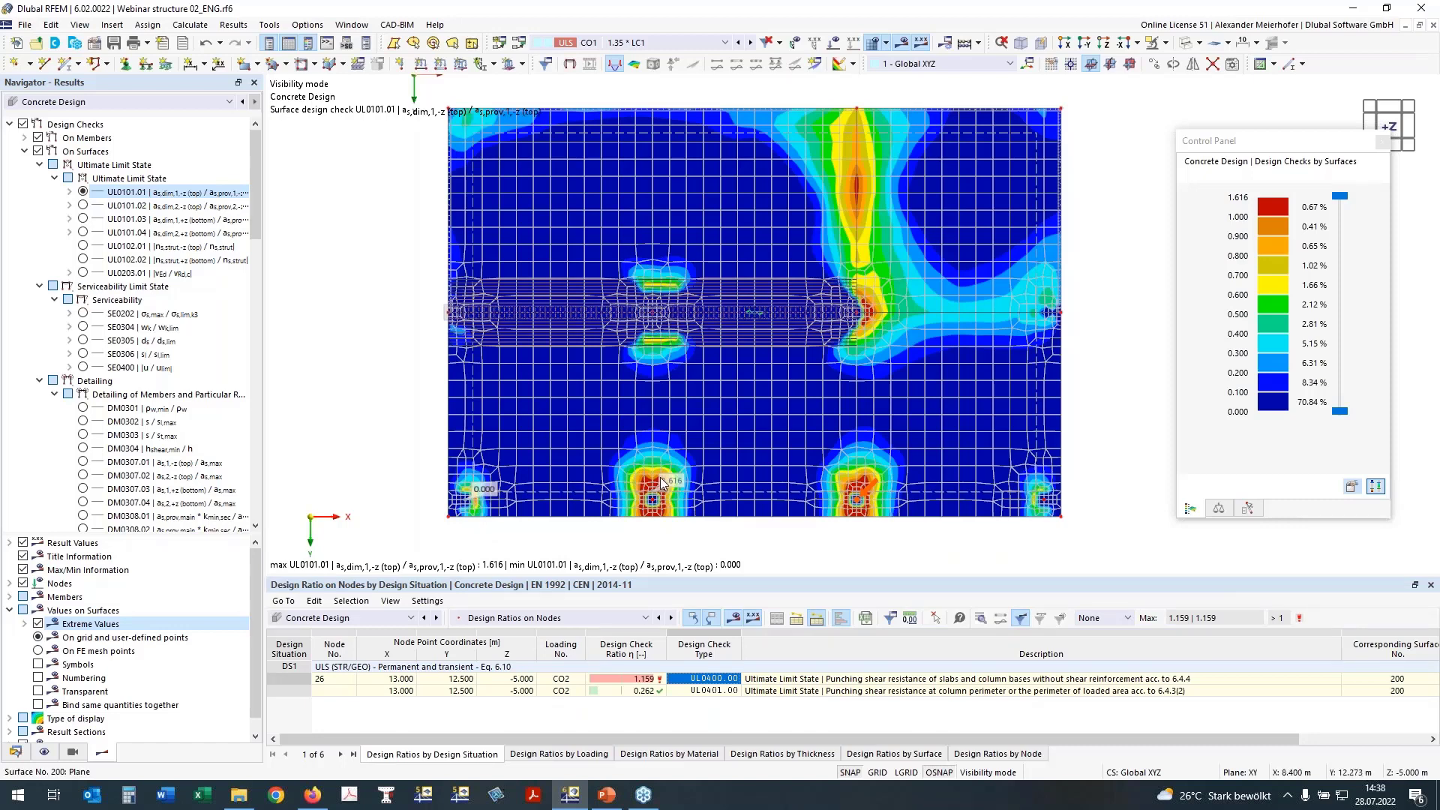
Examine the bottom reinforcement checks UL0101.03, including the peak near node 26, and UL0101.04 on the slab
click(82, 218)
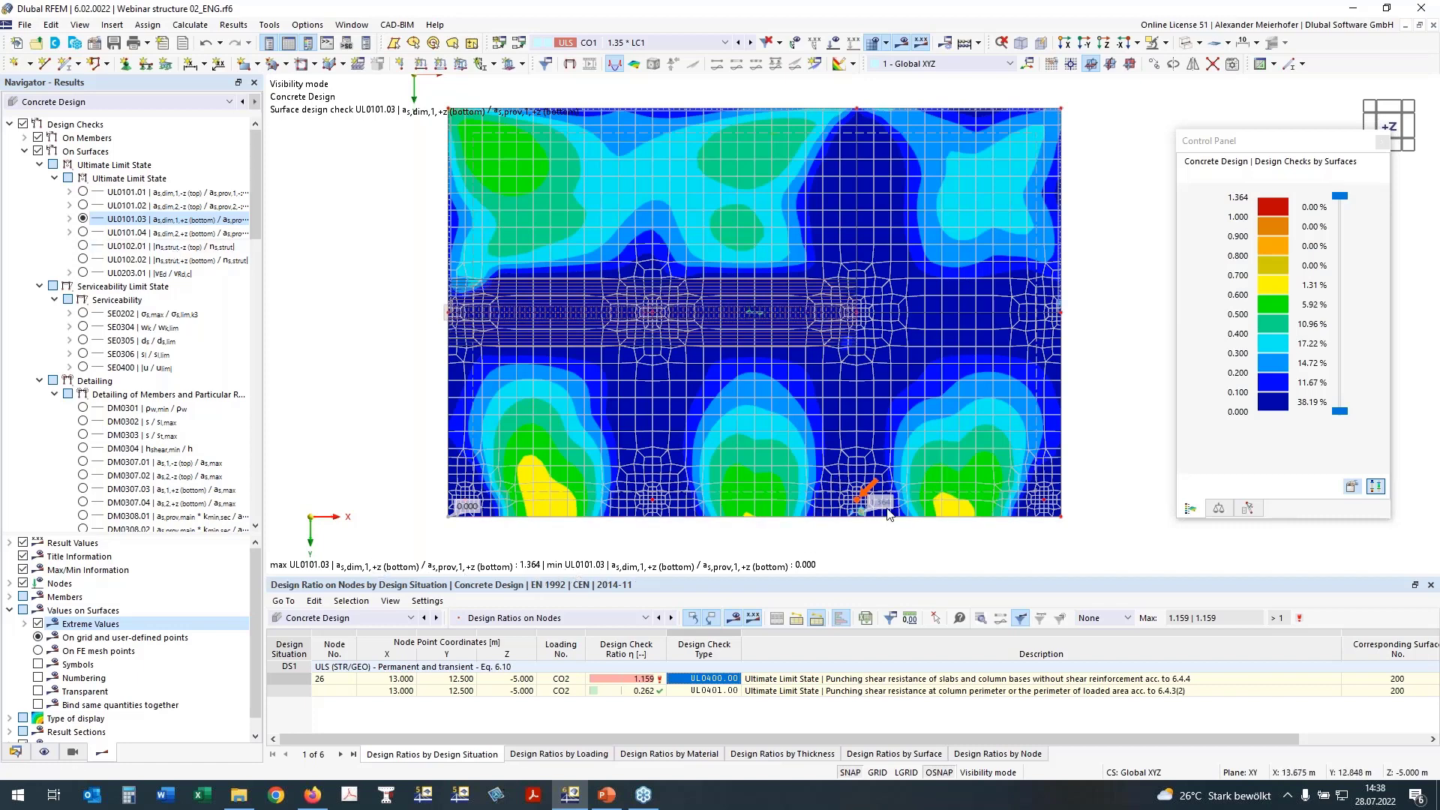
scroll(860, 510, up, 1)
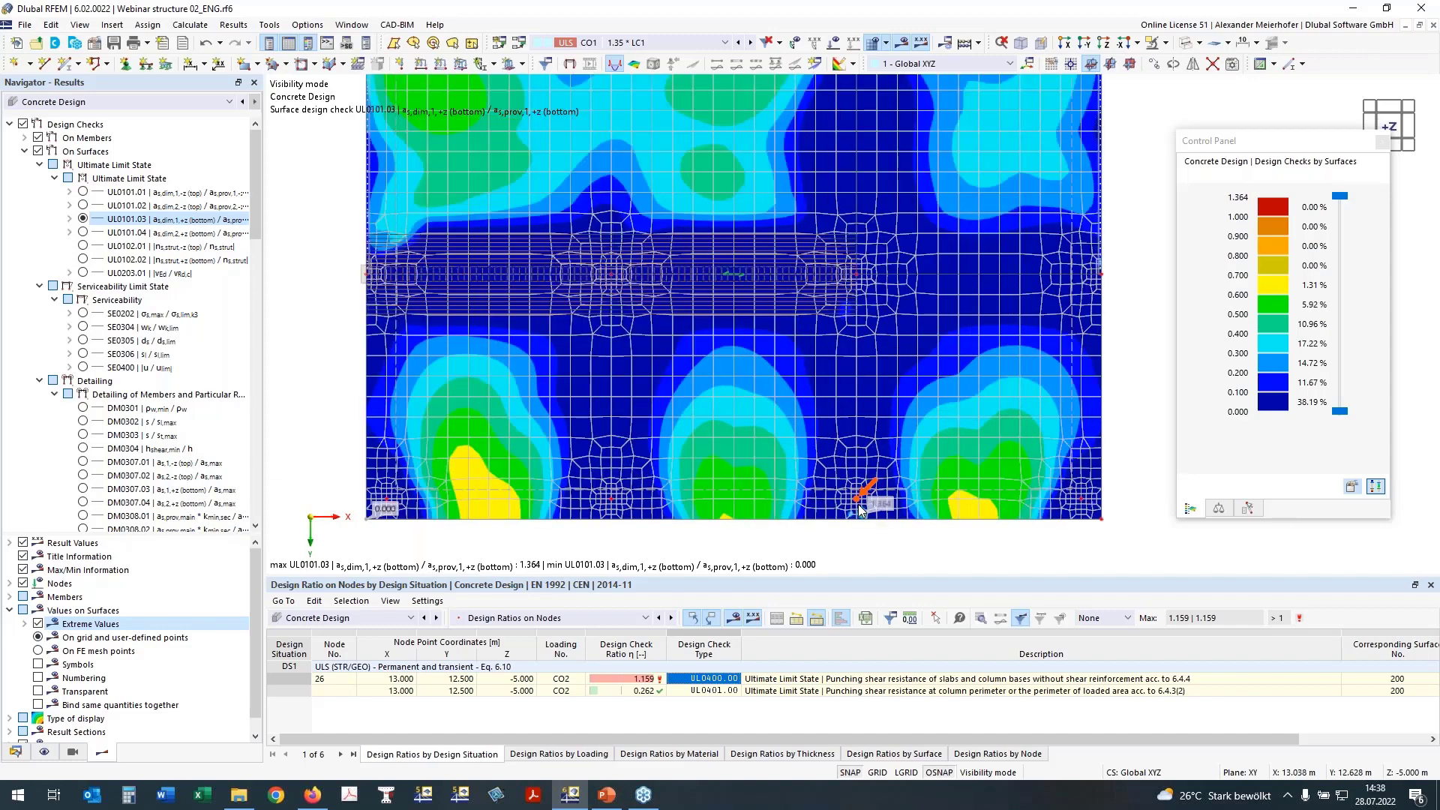
scroll(860, 510, up, 3)
scroll(857, 521, down, 1)
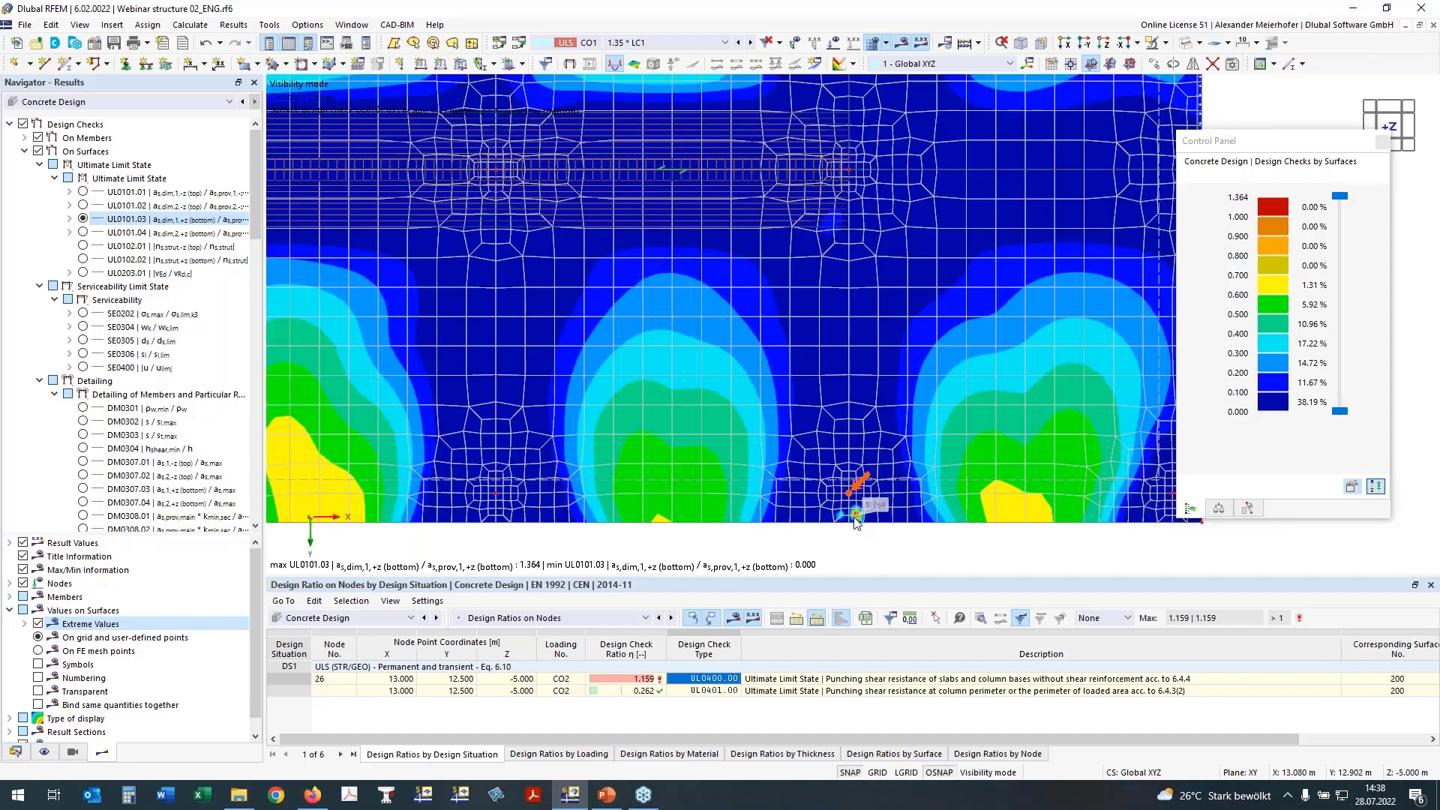
scroll(988, 506, down, 4)
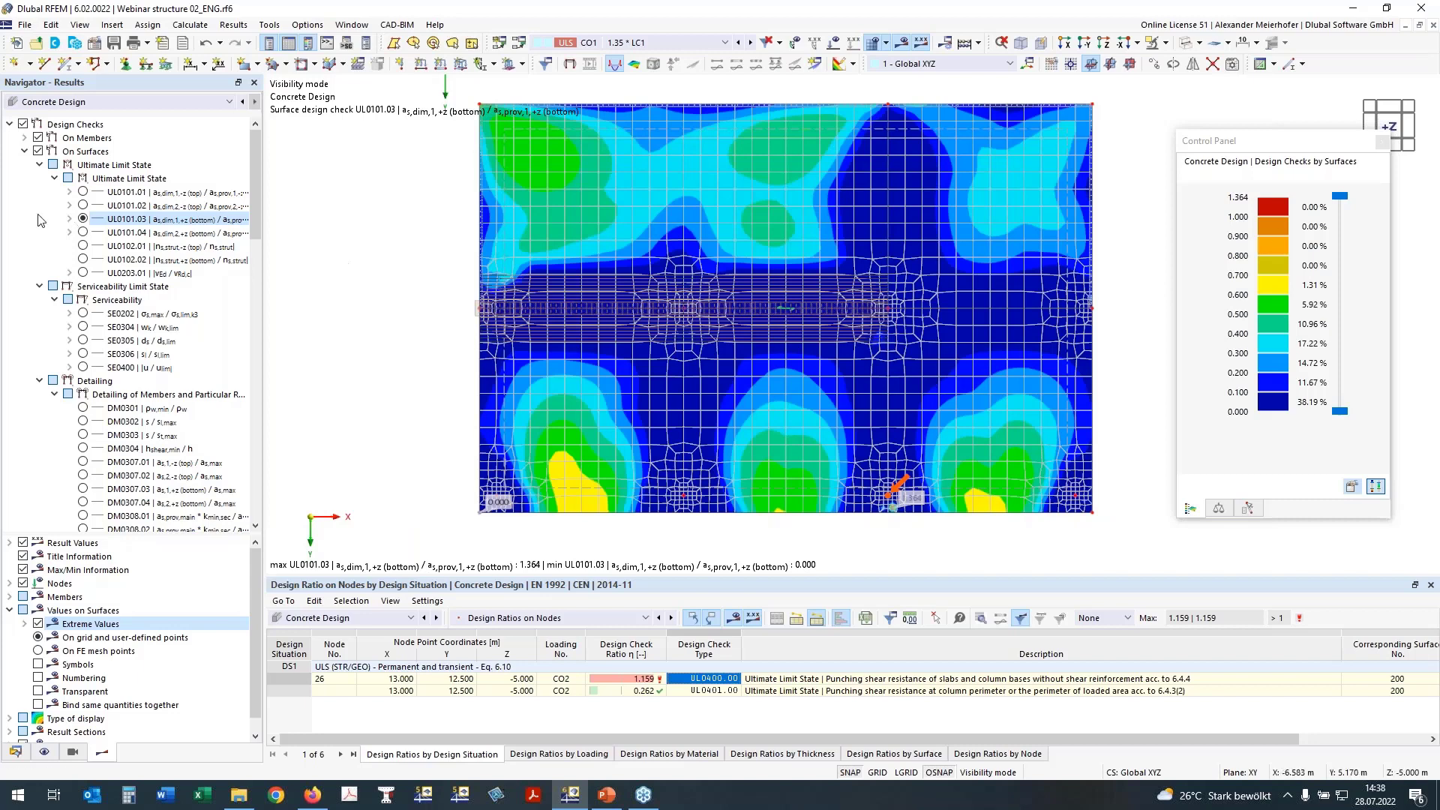
click(83, 233)
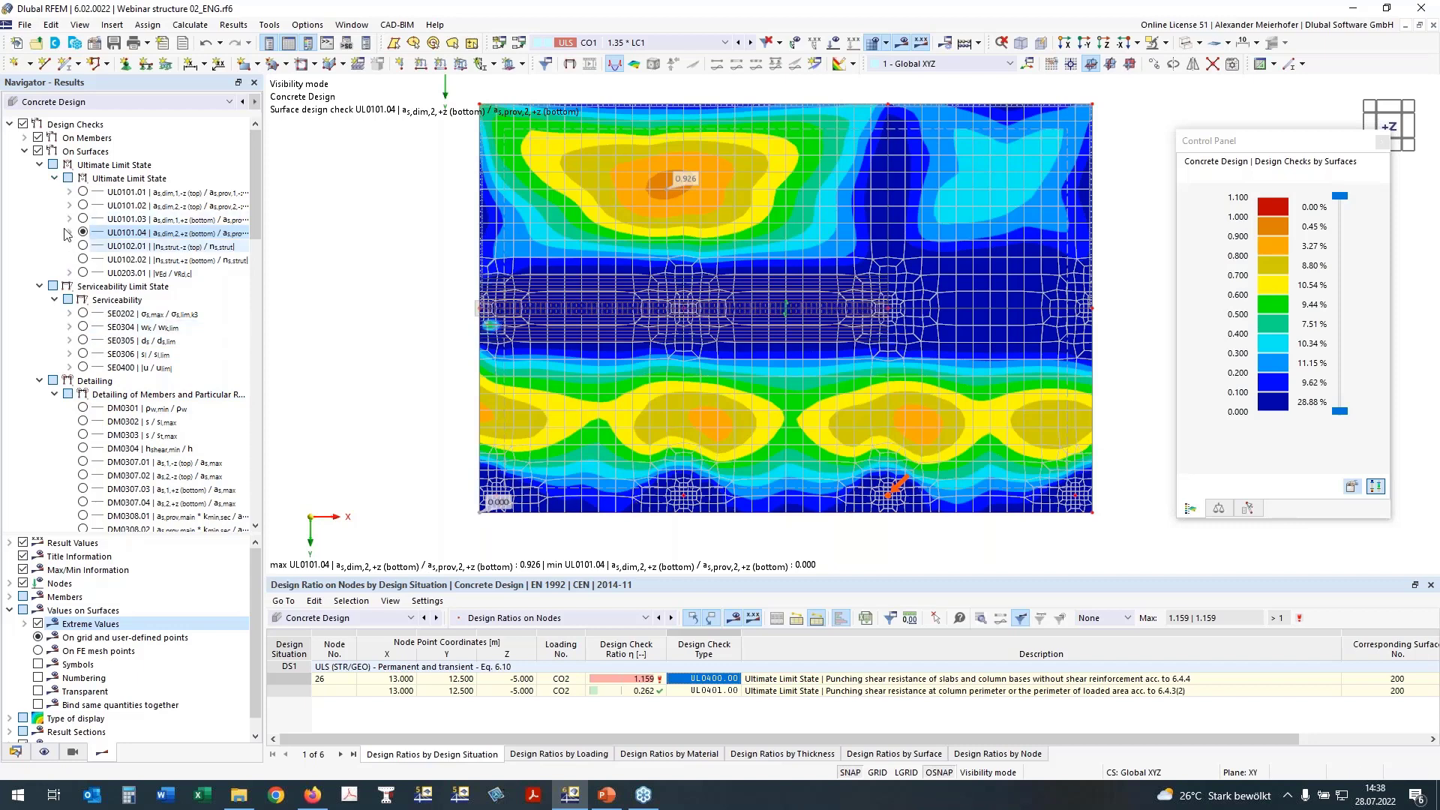
Hide the surface design checks and examine the punching check UL0400 at the four columns along the slab edge
double_click(42, 153)
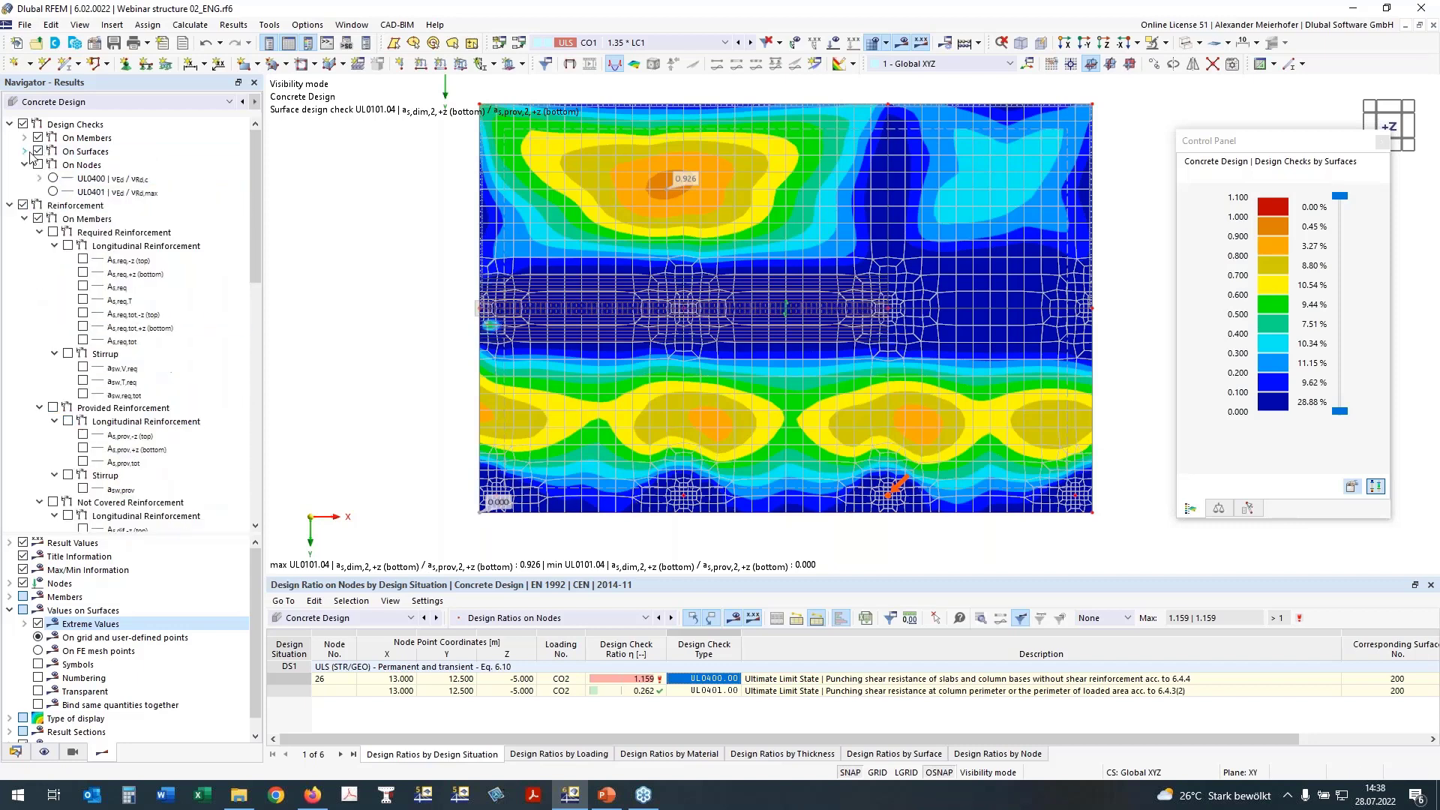
click(38, 151)
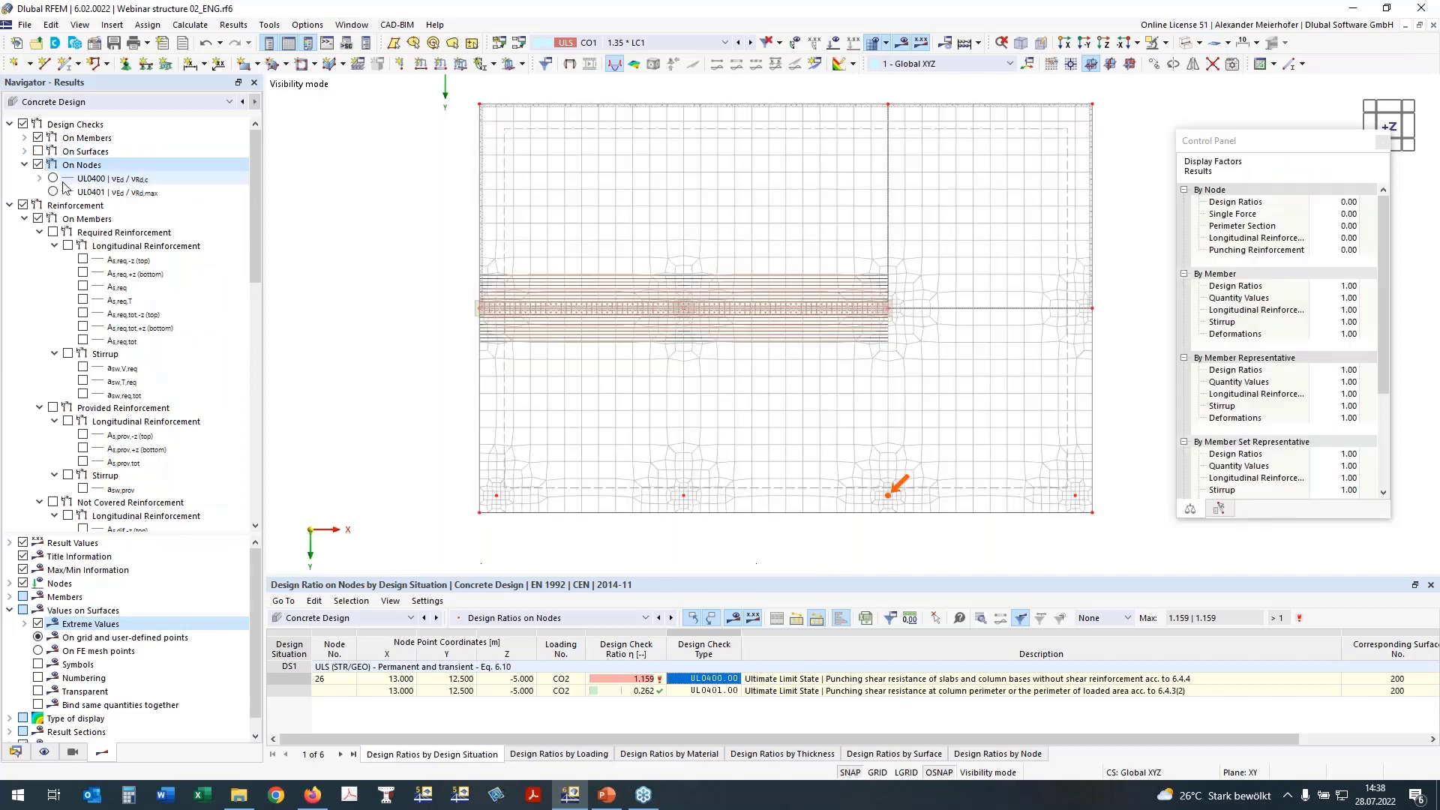
click(53, 178)
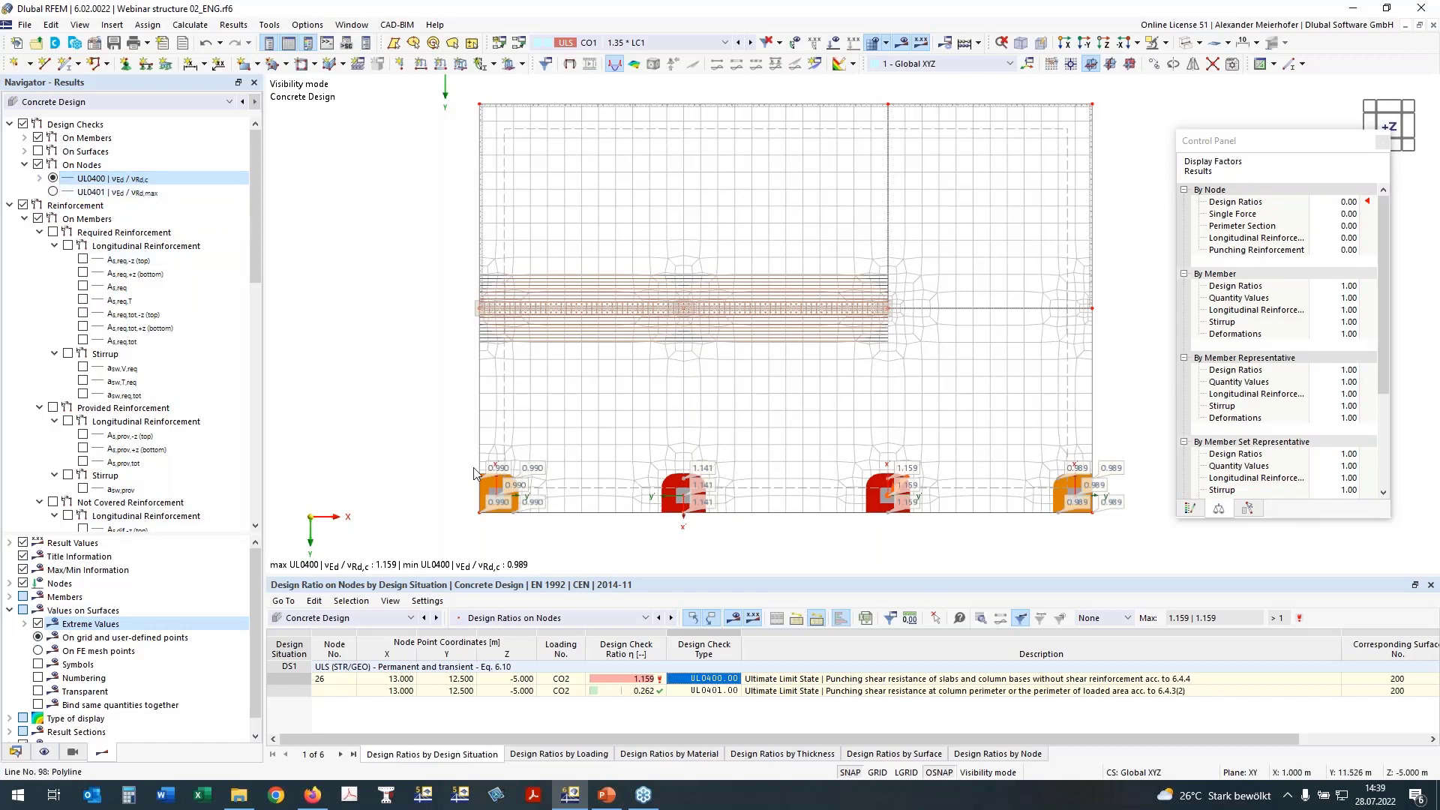
scroll(480, 472, up, 3)
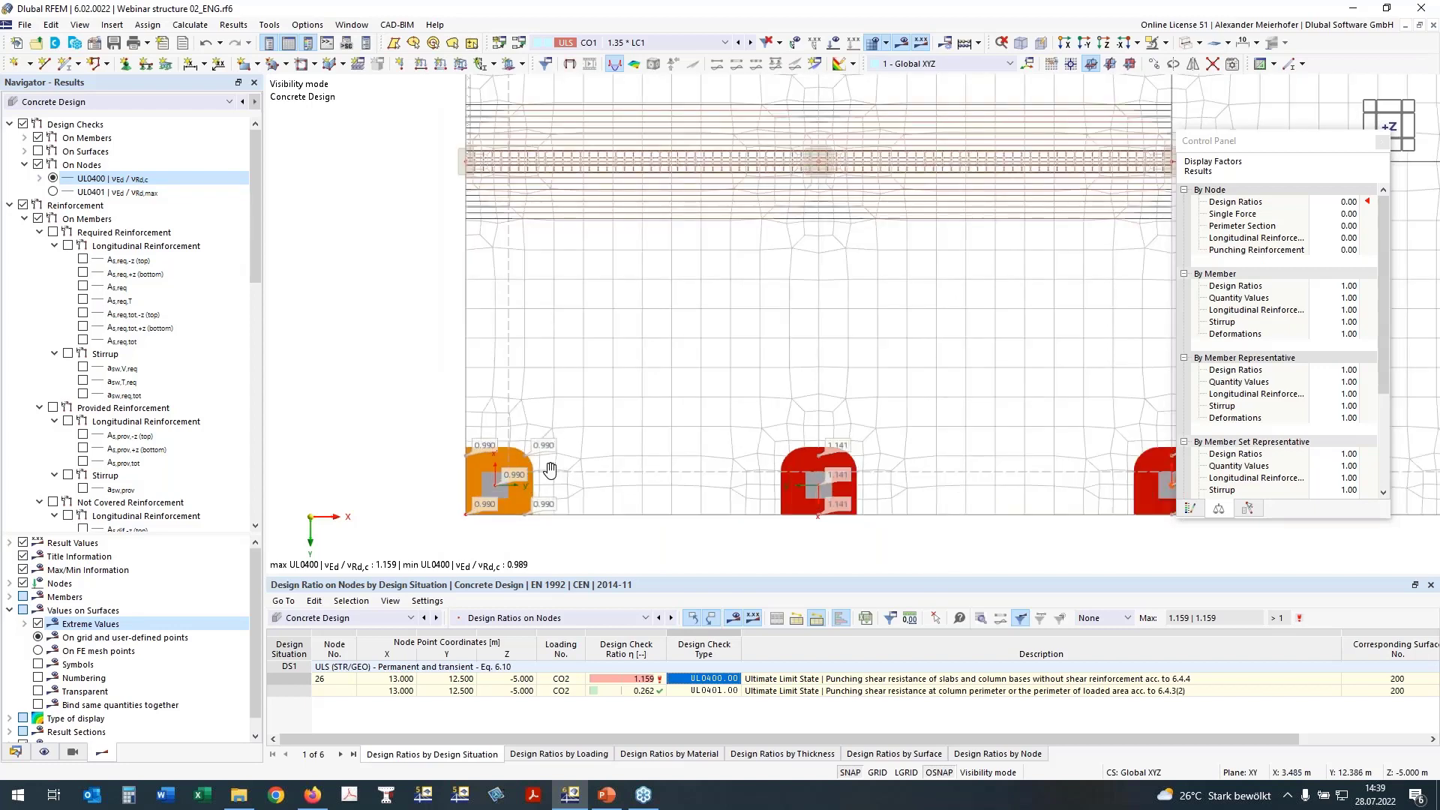
middle_drag(550, 471, 469, 456)
scroll(658, 480, down, 2)
middle_drag(745, 460, 647, 461)
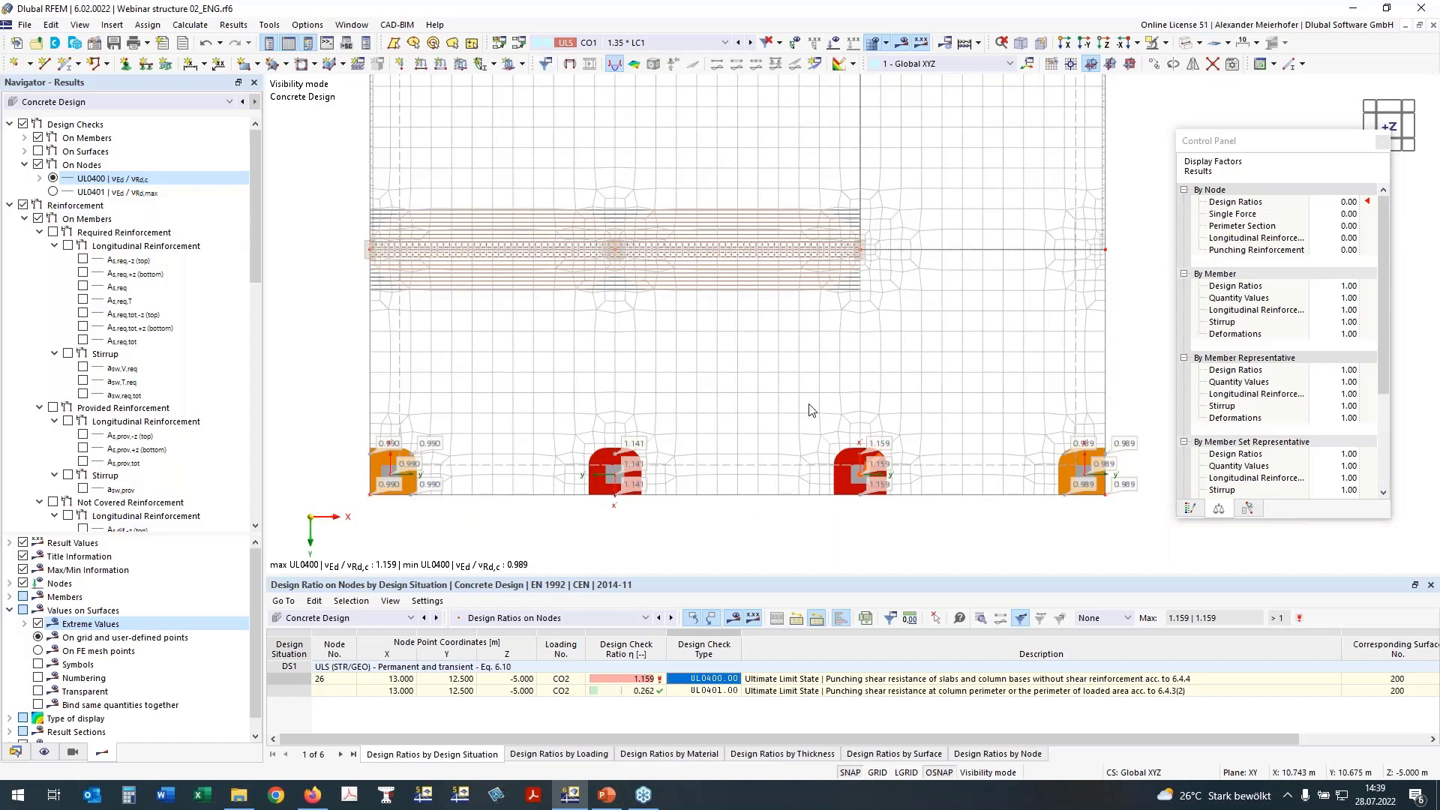
Hide the design checks on nodes and enable the reinforcement results on nodes
click(39, 166)
click(39, 165)
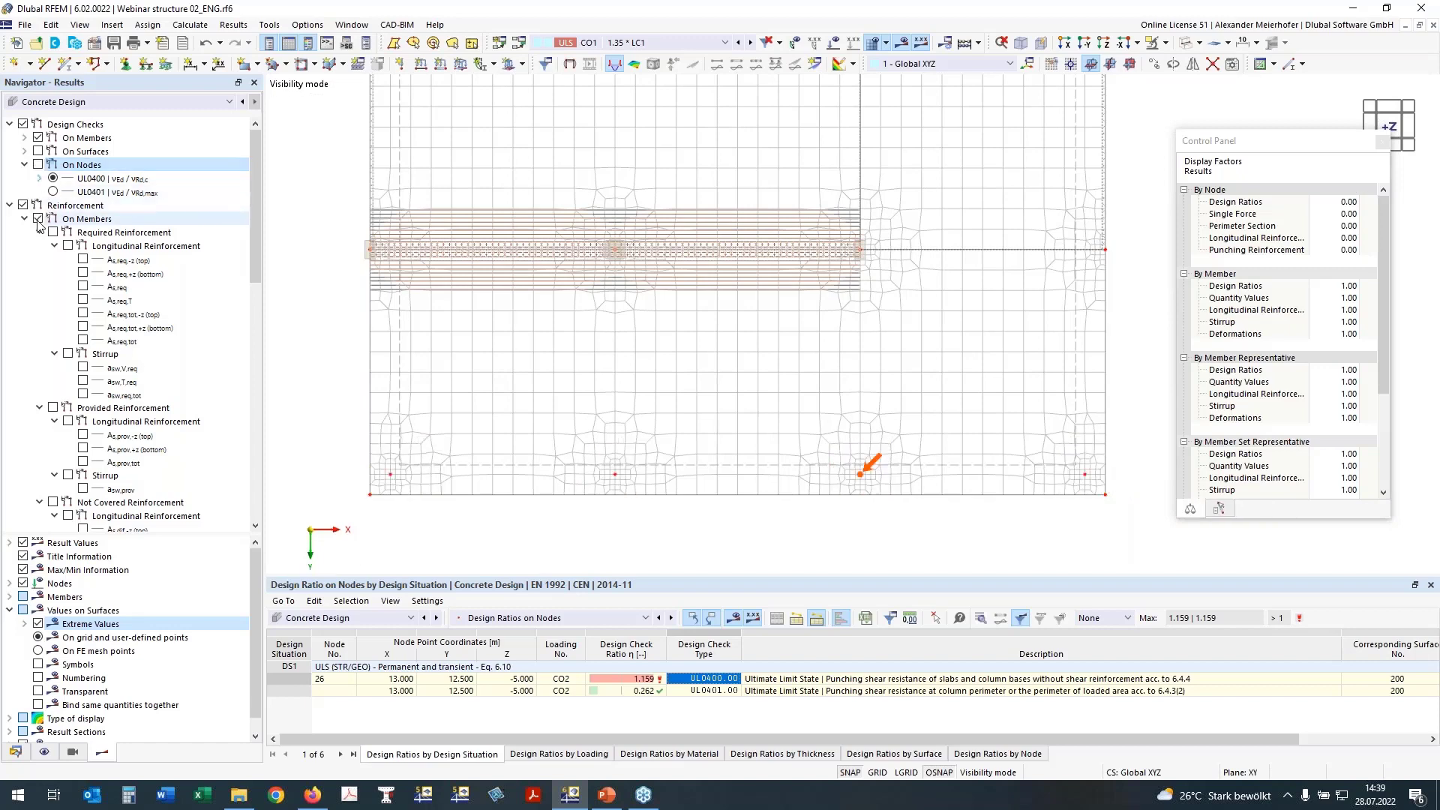
click(23, 206)
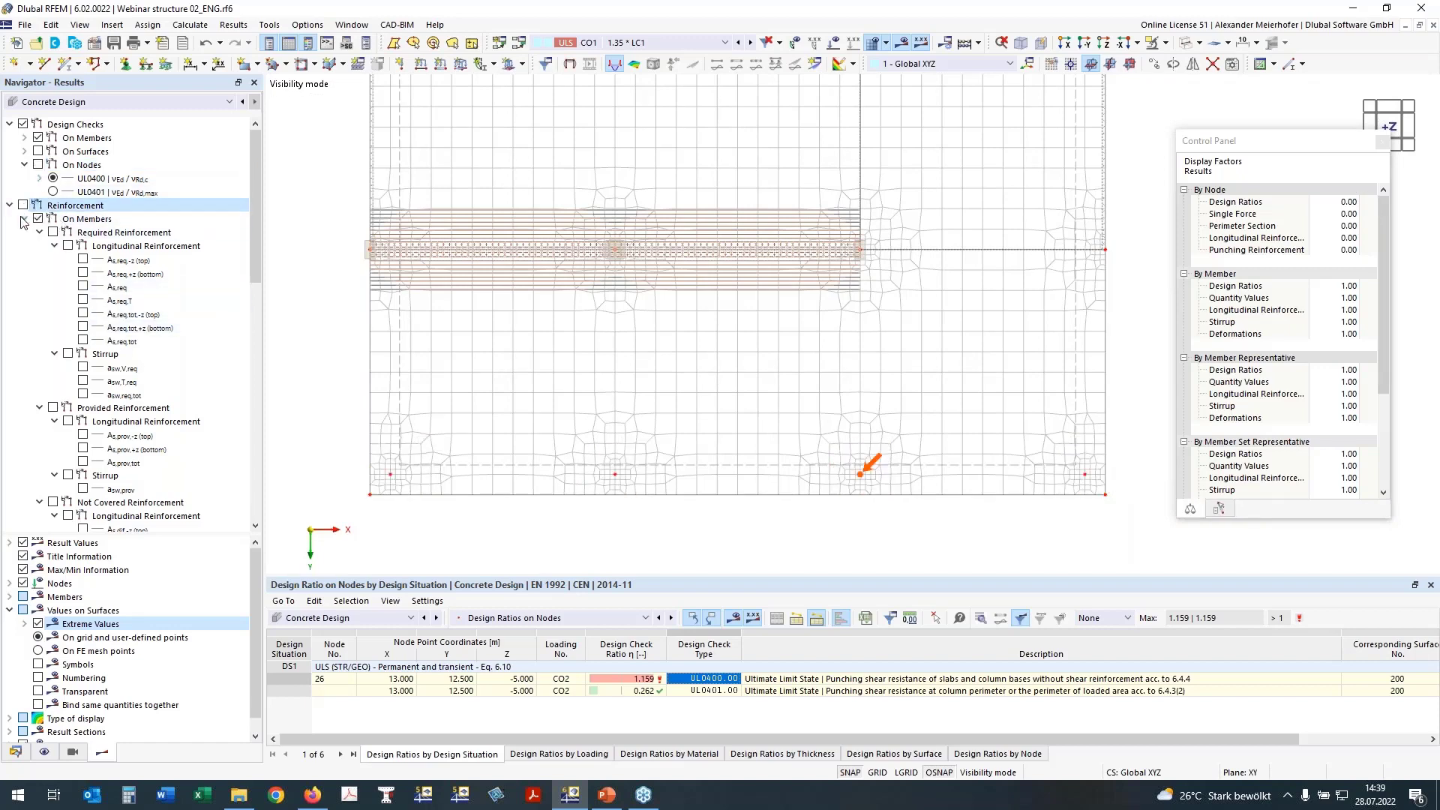
click(24, 219)
click(27, 234)
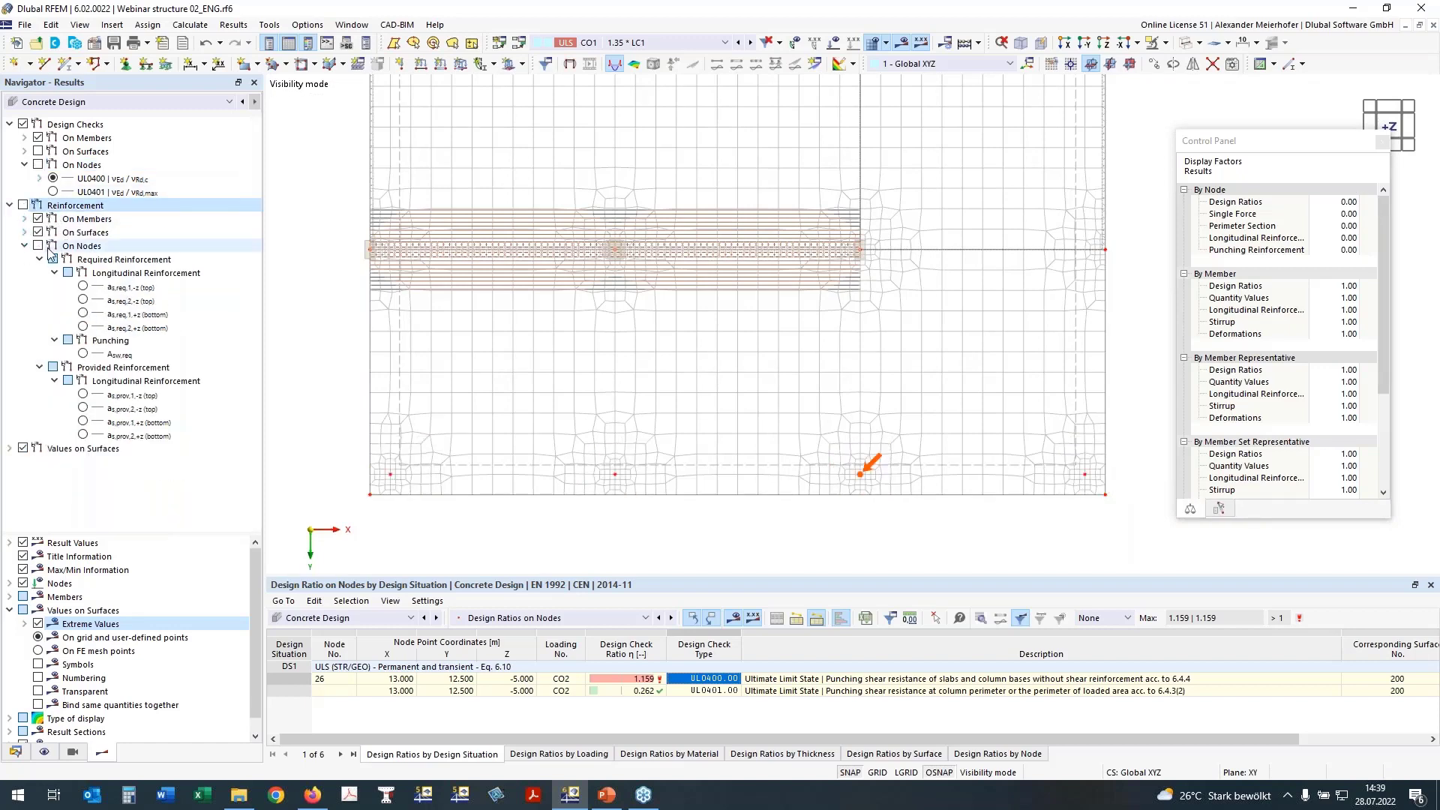
click(38, 246)
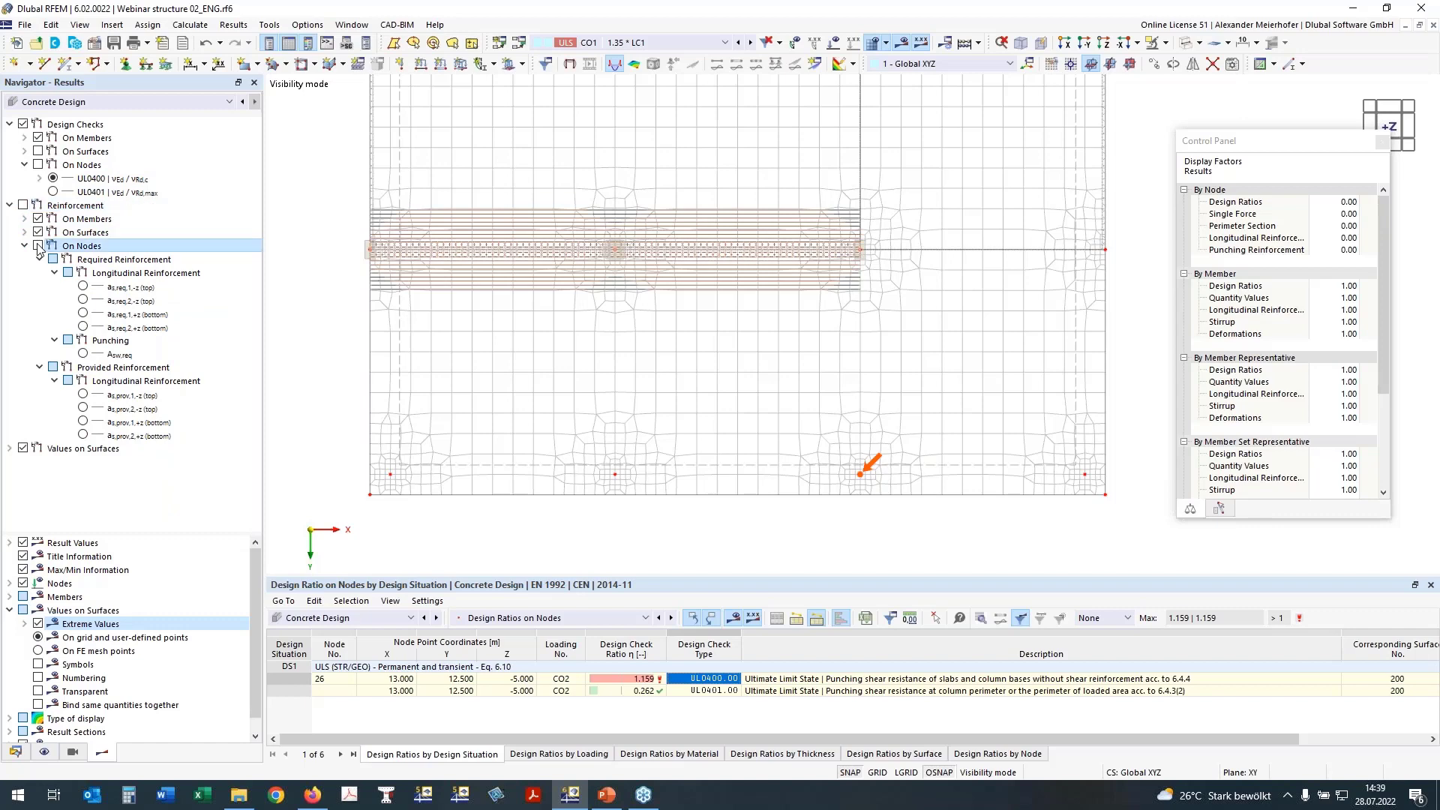
Examine the required punching reinforcement Asw,req on nodes with its colour scale and the required top longitudinal reinforcement as,req,1,-z
click(83, 355)
click(83, 354)
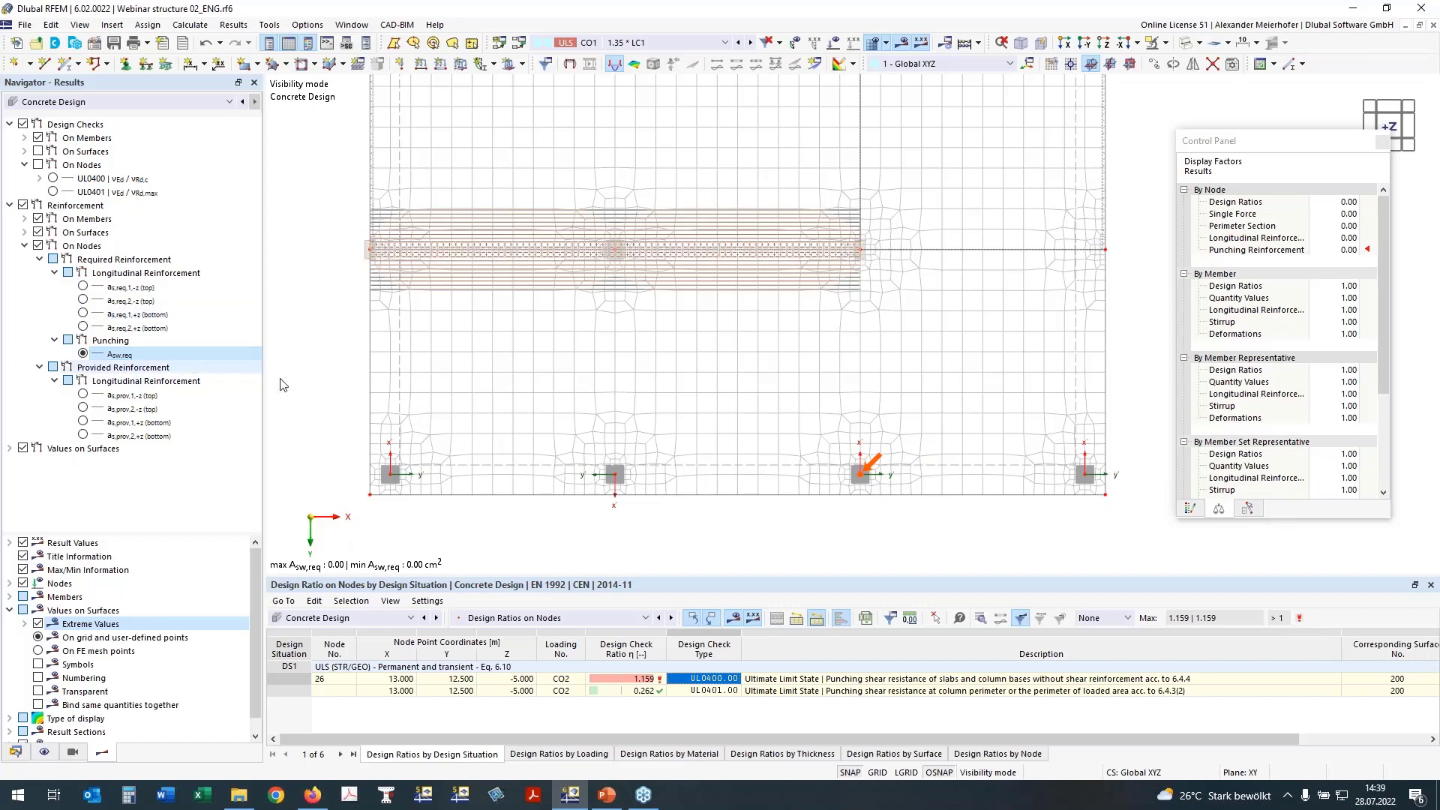
click(1186, 512)
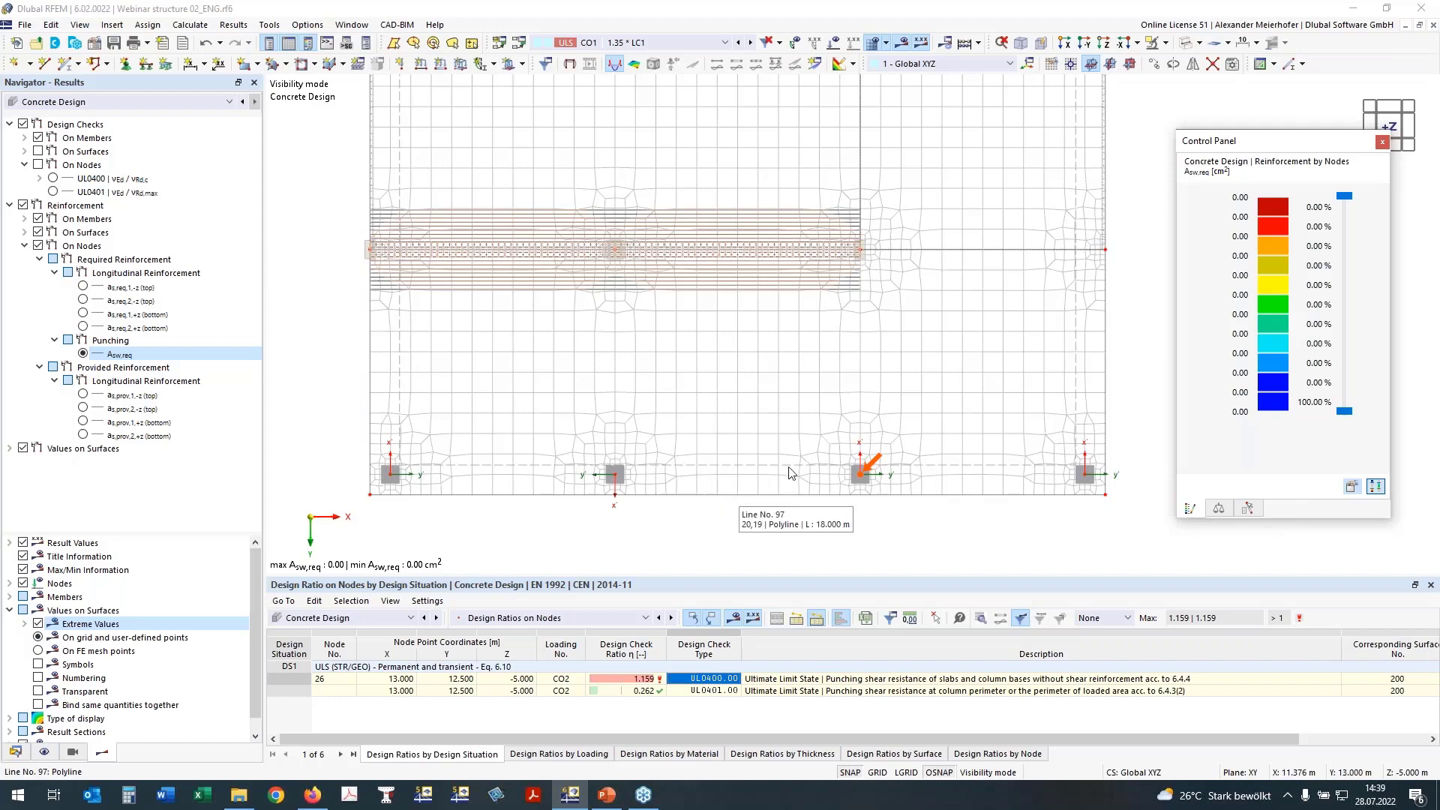
click(83, 287)
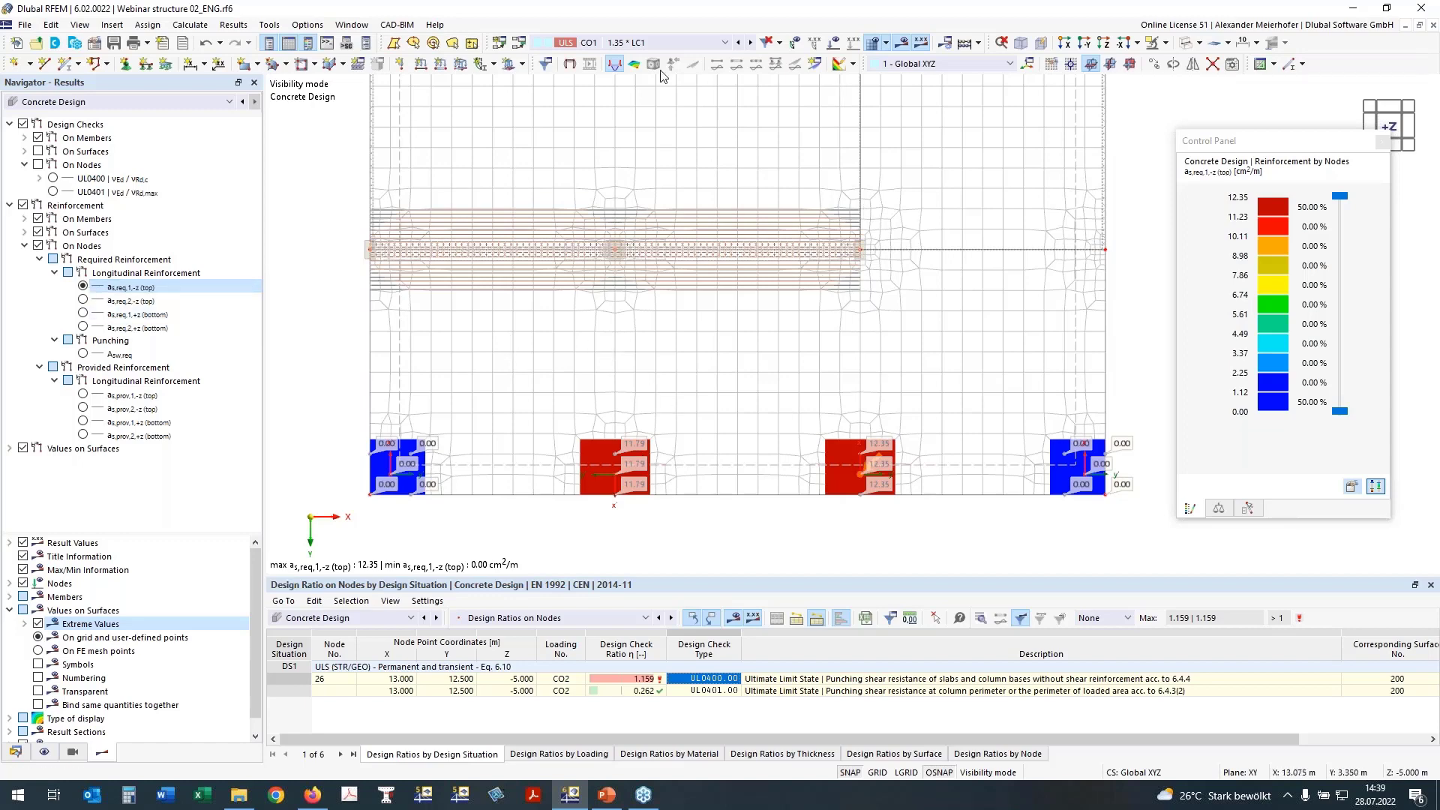
Switch the Concrete Design table to Input Data and disable deleting add-on results by changing input data in the global settings
middle_drag(614, 329, 615, 377)
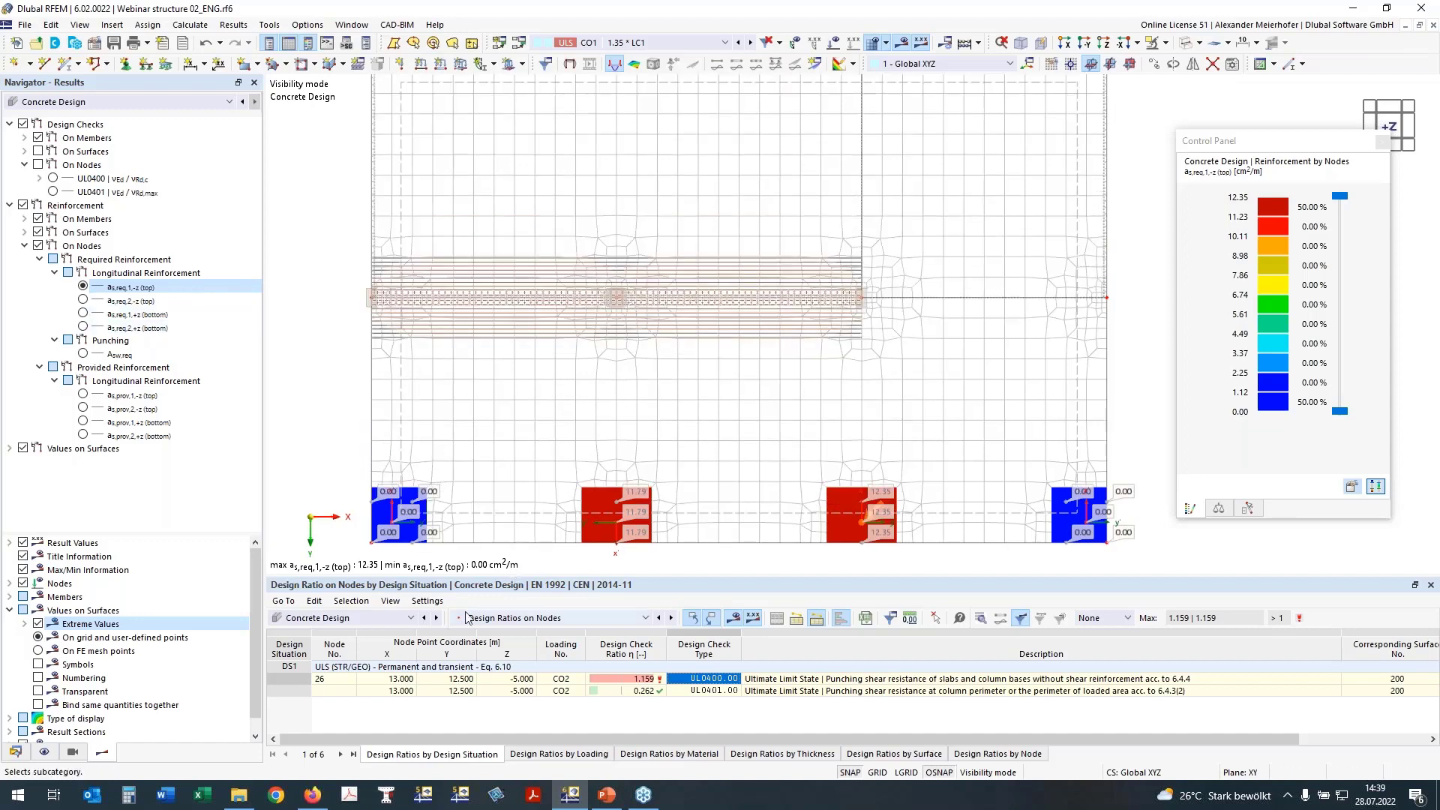
click(503, 618)
click(489, 631)
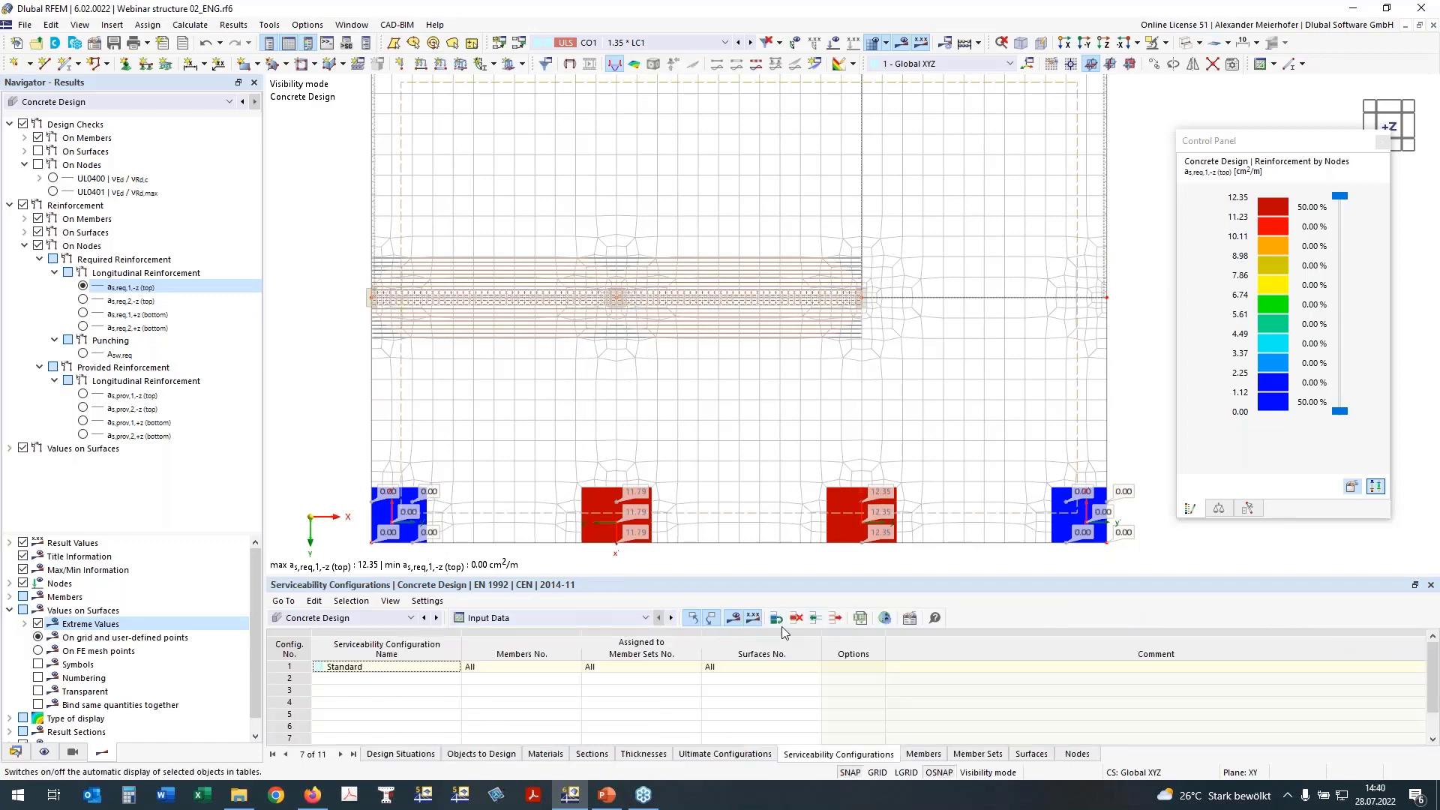
click(886, 618)
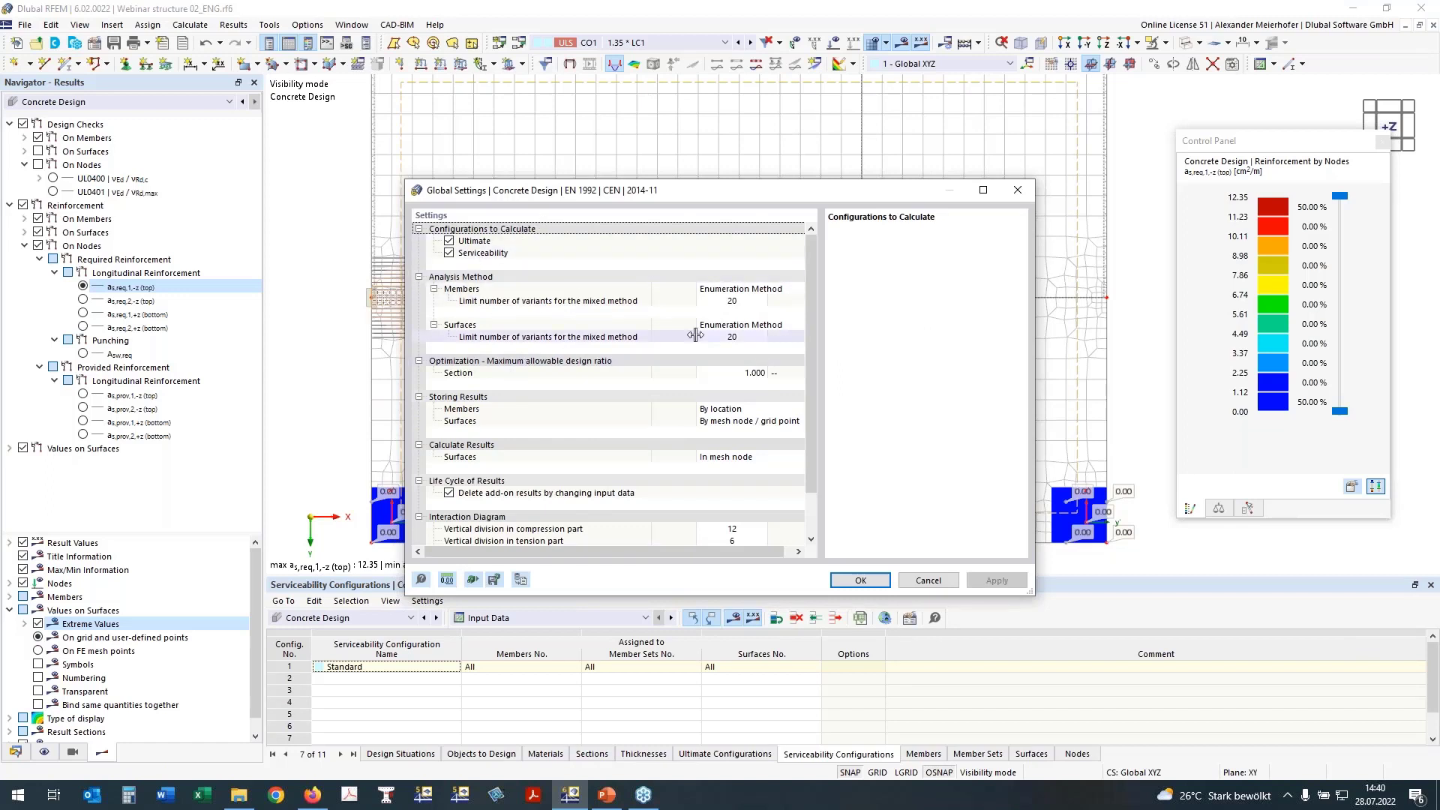
click(449, 494)
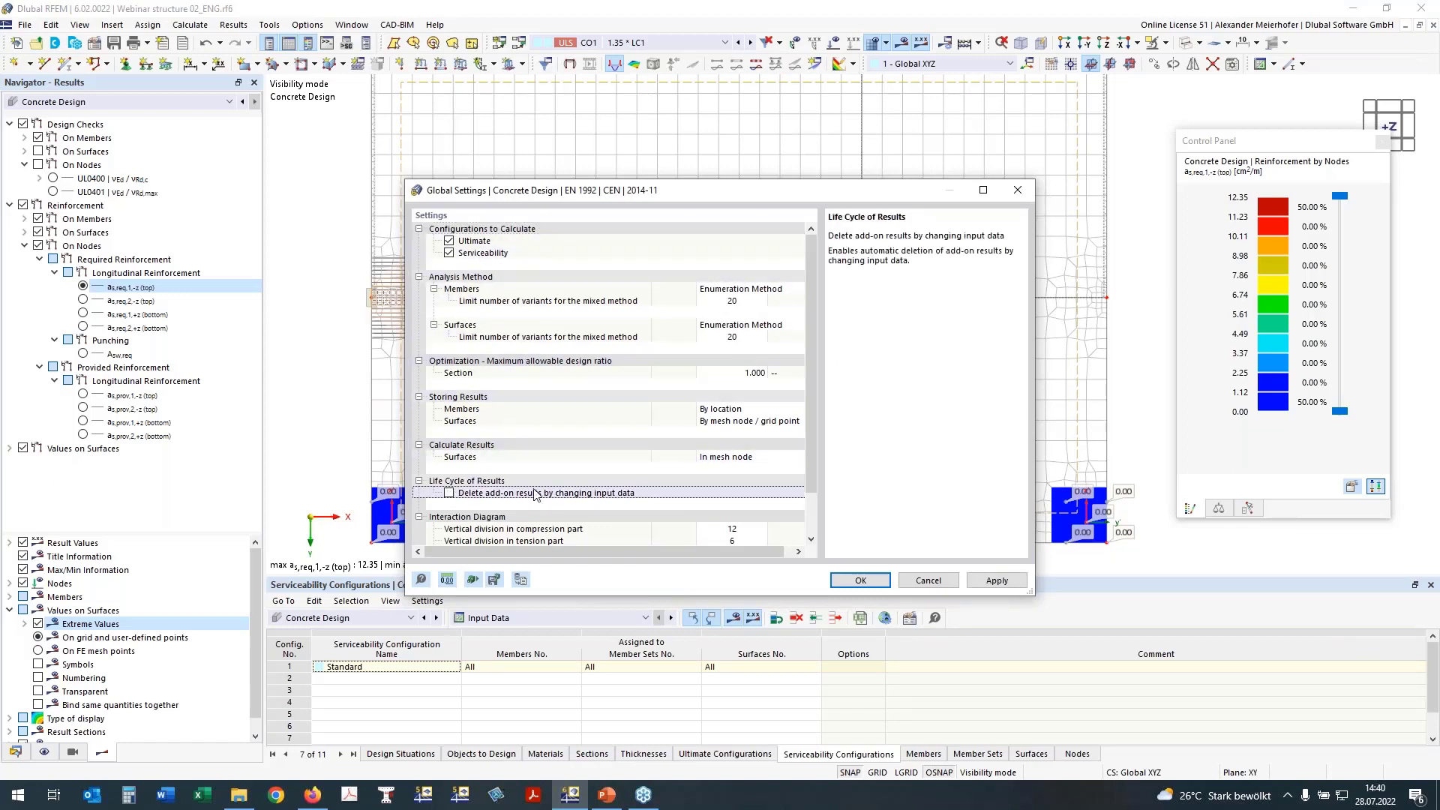
click(860, 587)
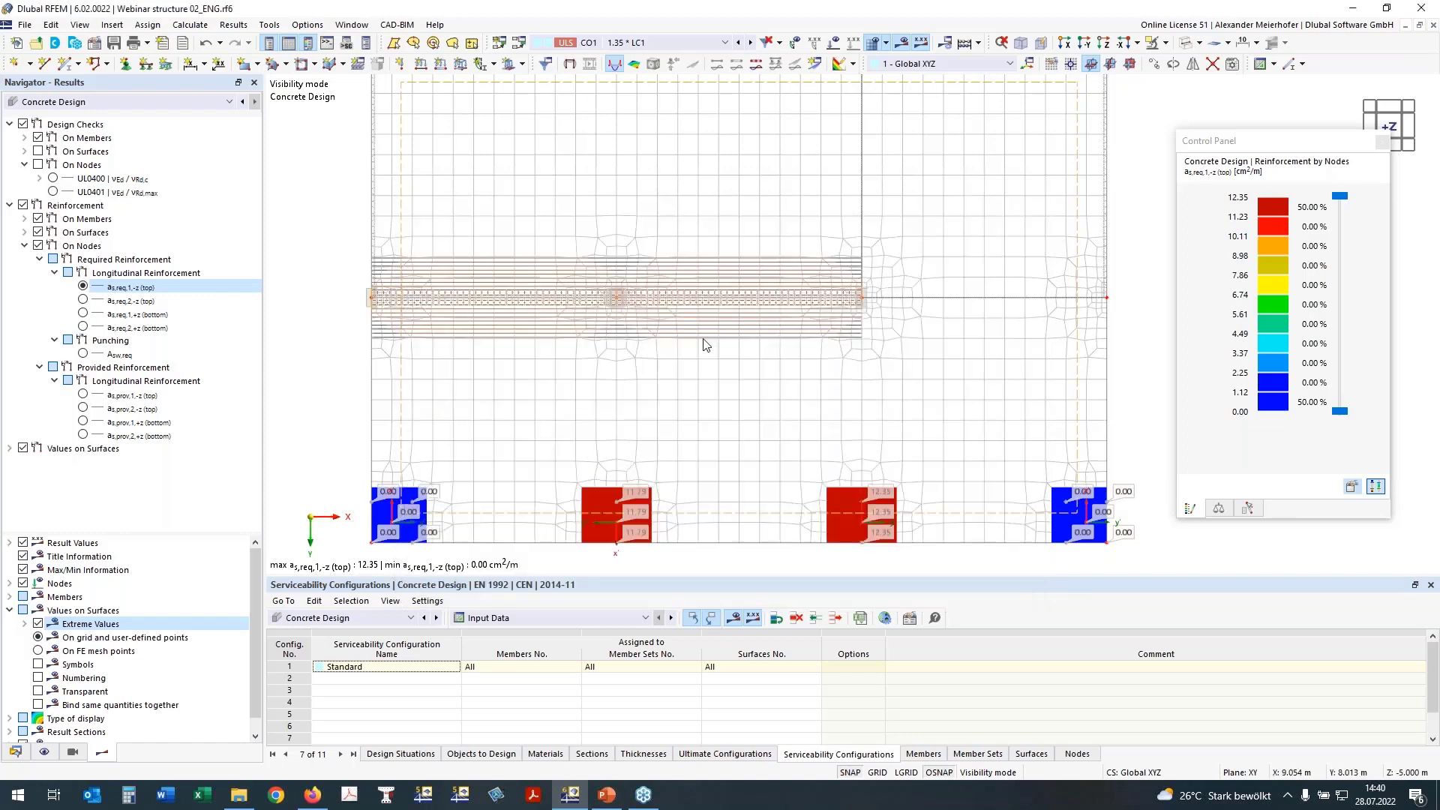
Hide the FE mesh on the displayed slab
middle_drag(746, 376, 718, 354)
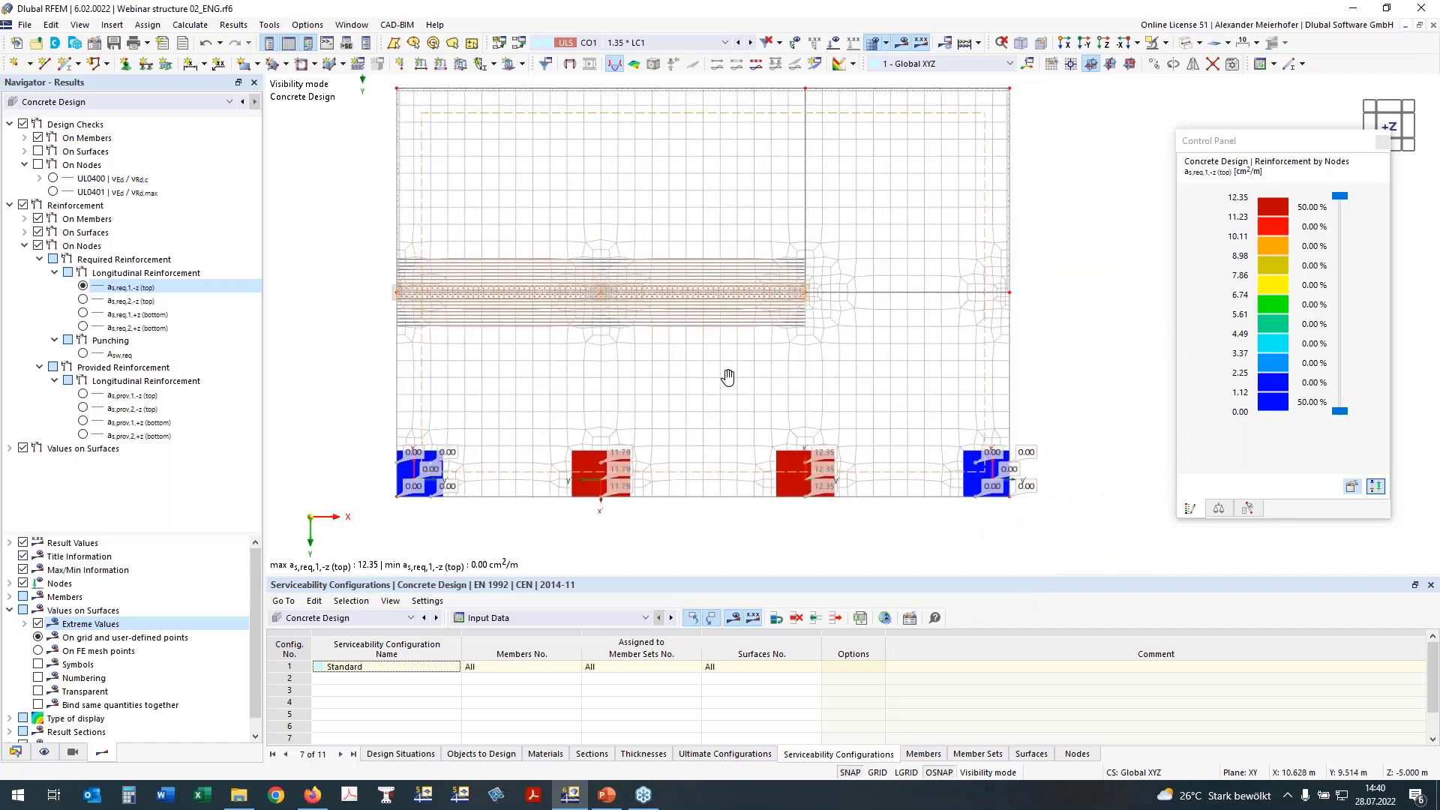
click(873, 43)
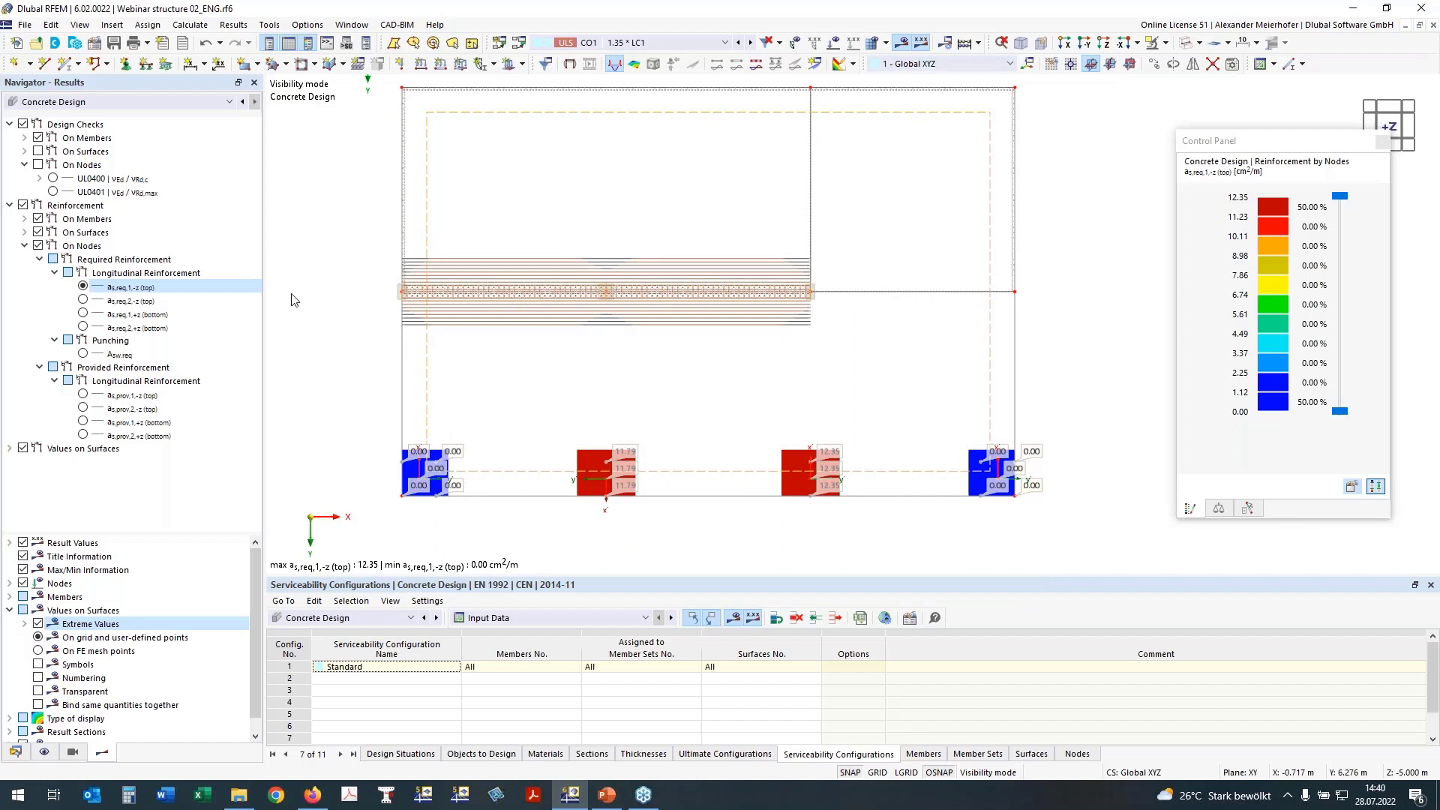
middle_drag(333, 383, 328, 397)
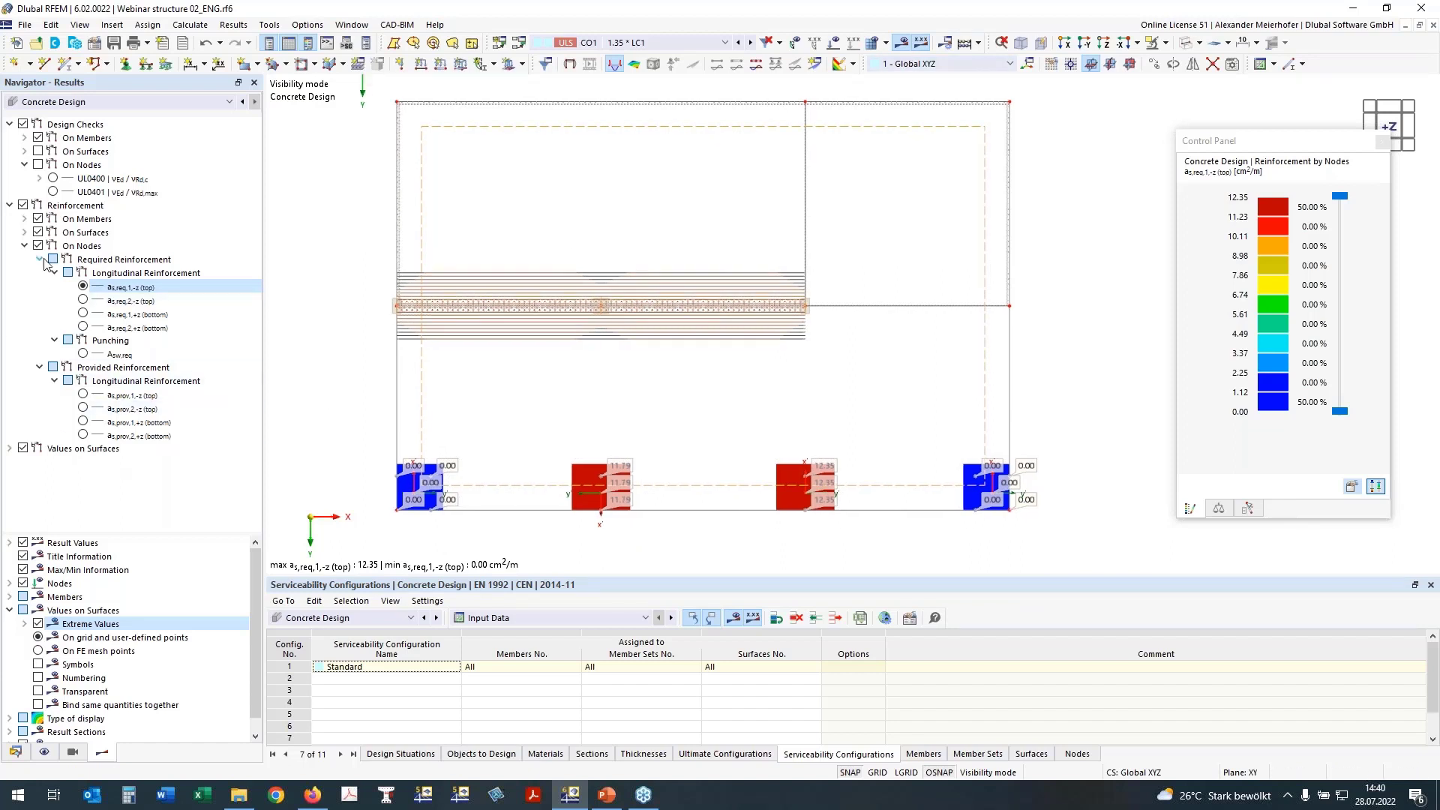
Create a new surface reinforcement under Types for Concrete Design with the Free Rectangular location type
click(15, 752)
scroll(87, 584, down, 8)
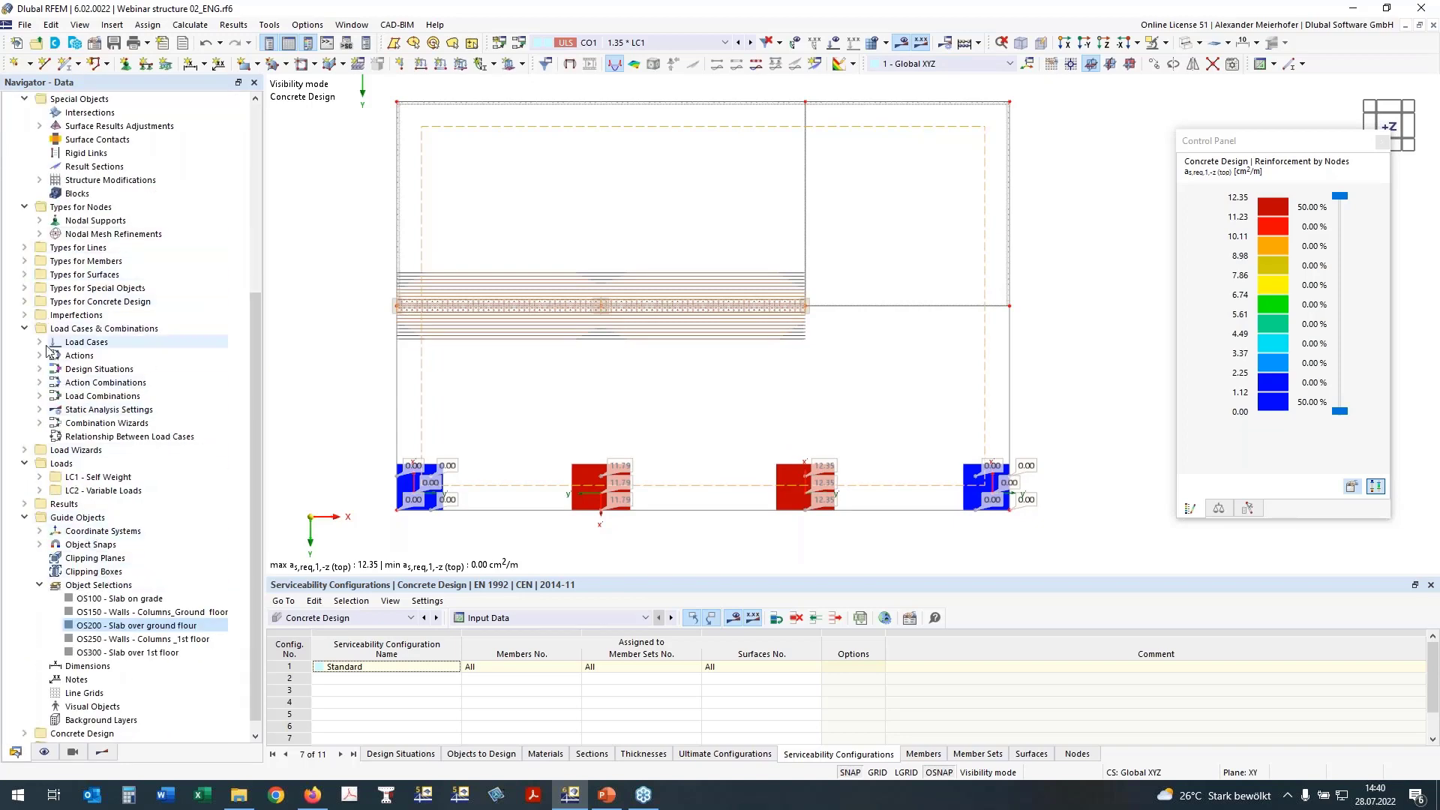
click(25, 328)
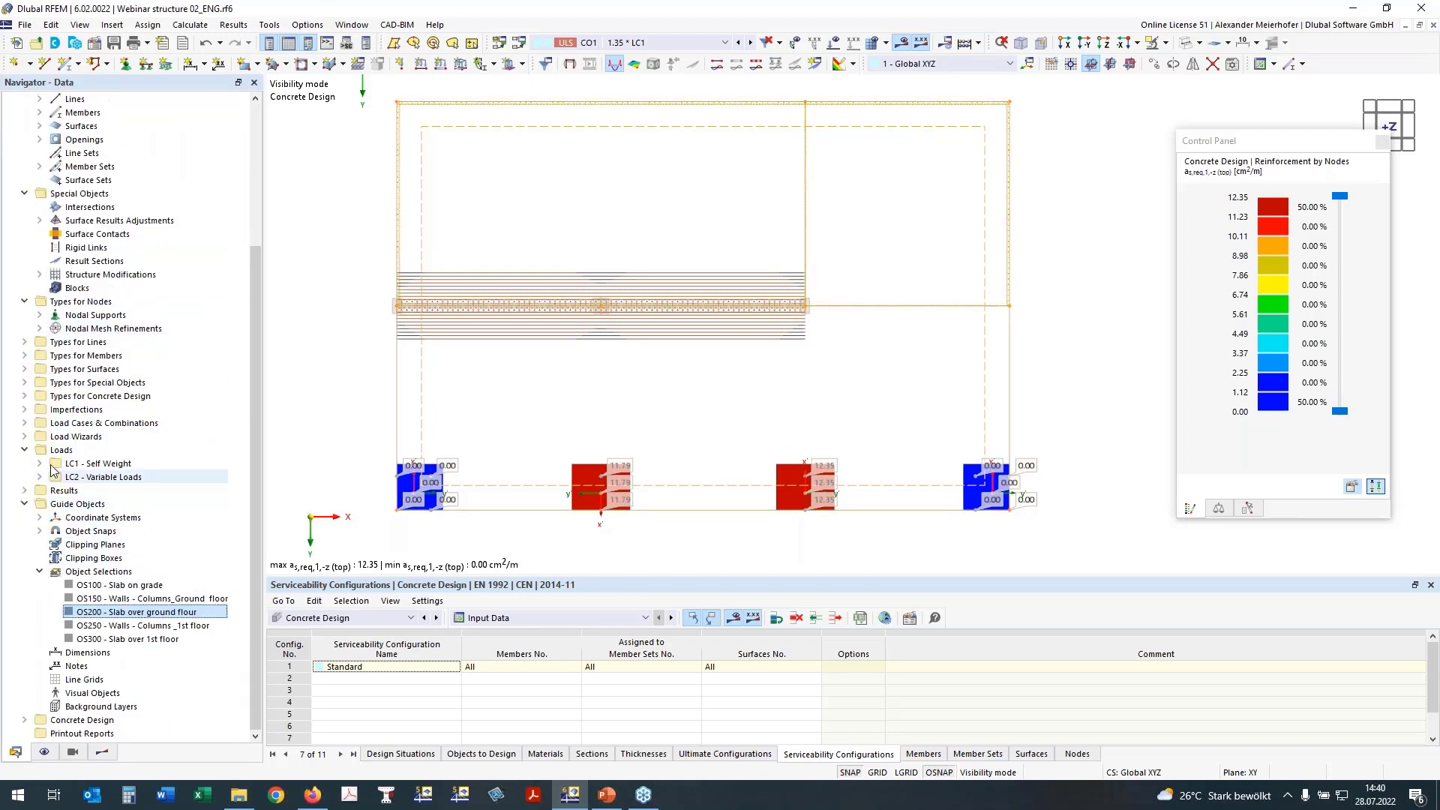
click(24, 396)
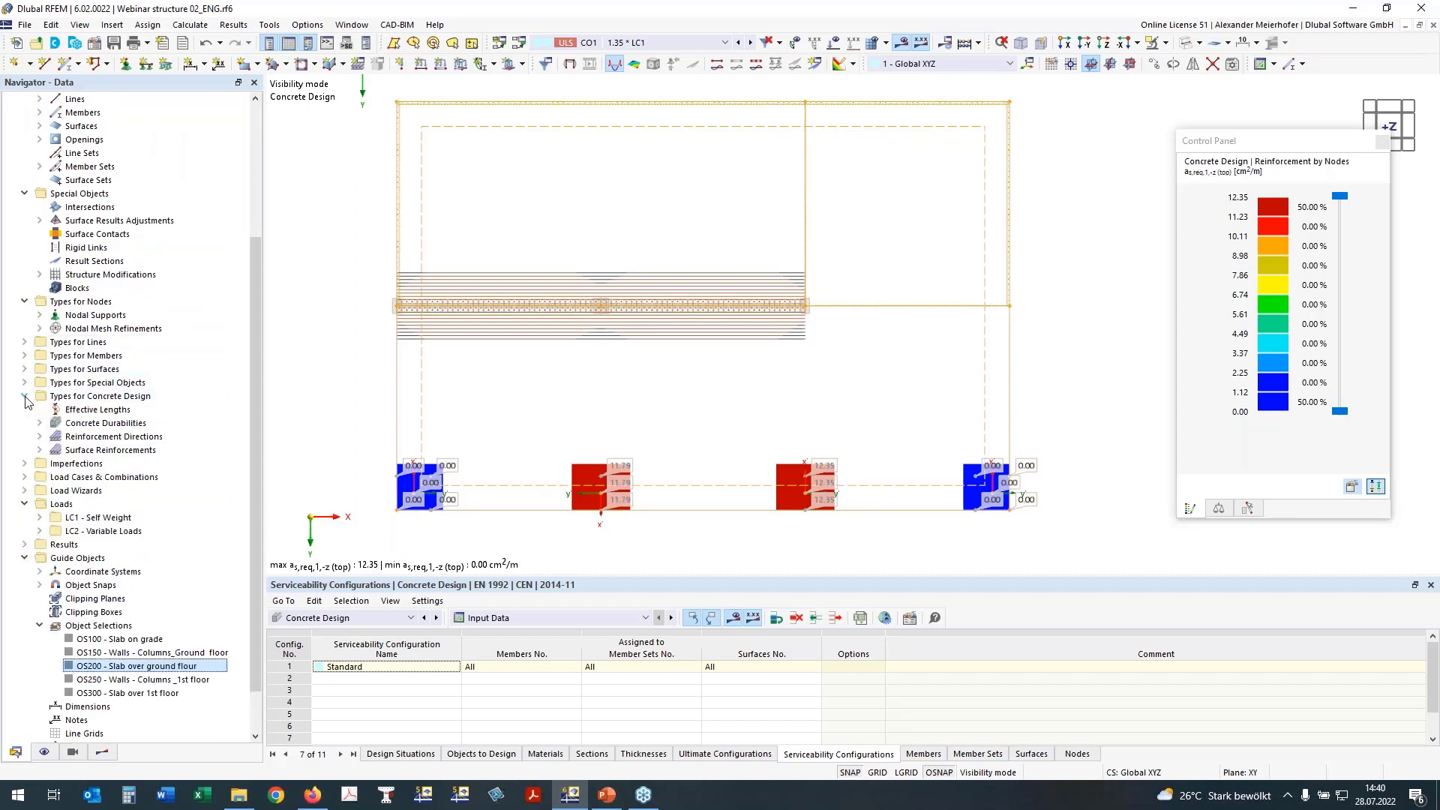
click(39, 450)
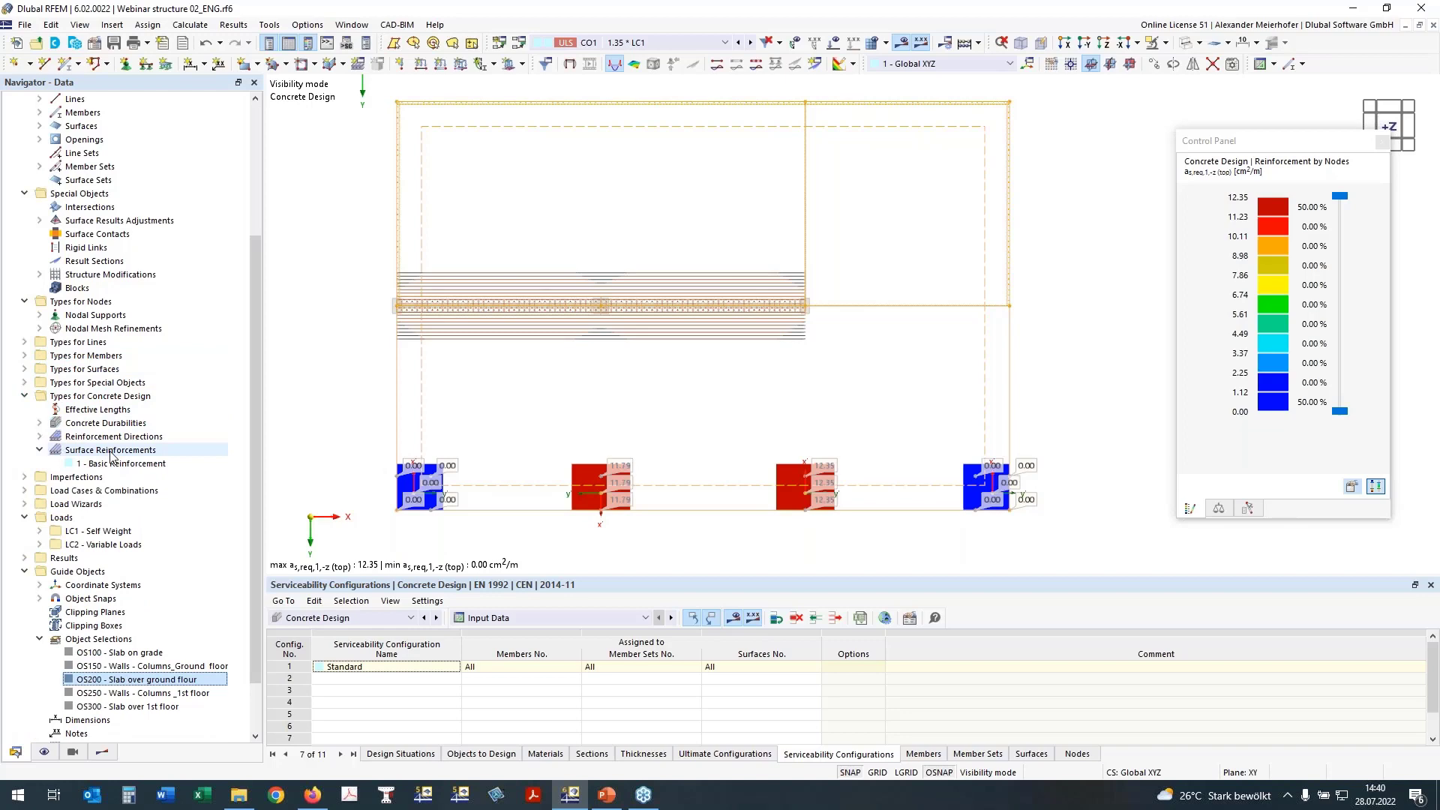
right_click(110, 453)
click(124, 464)
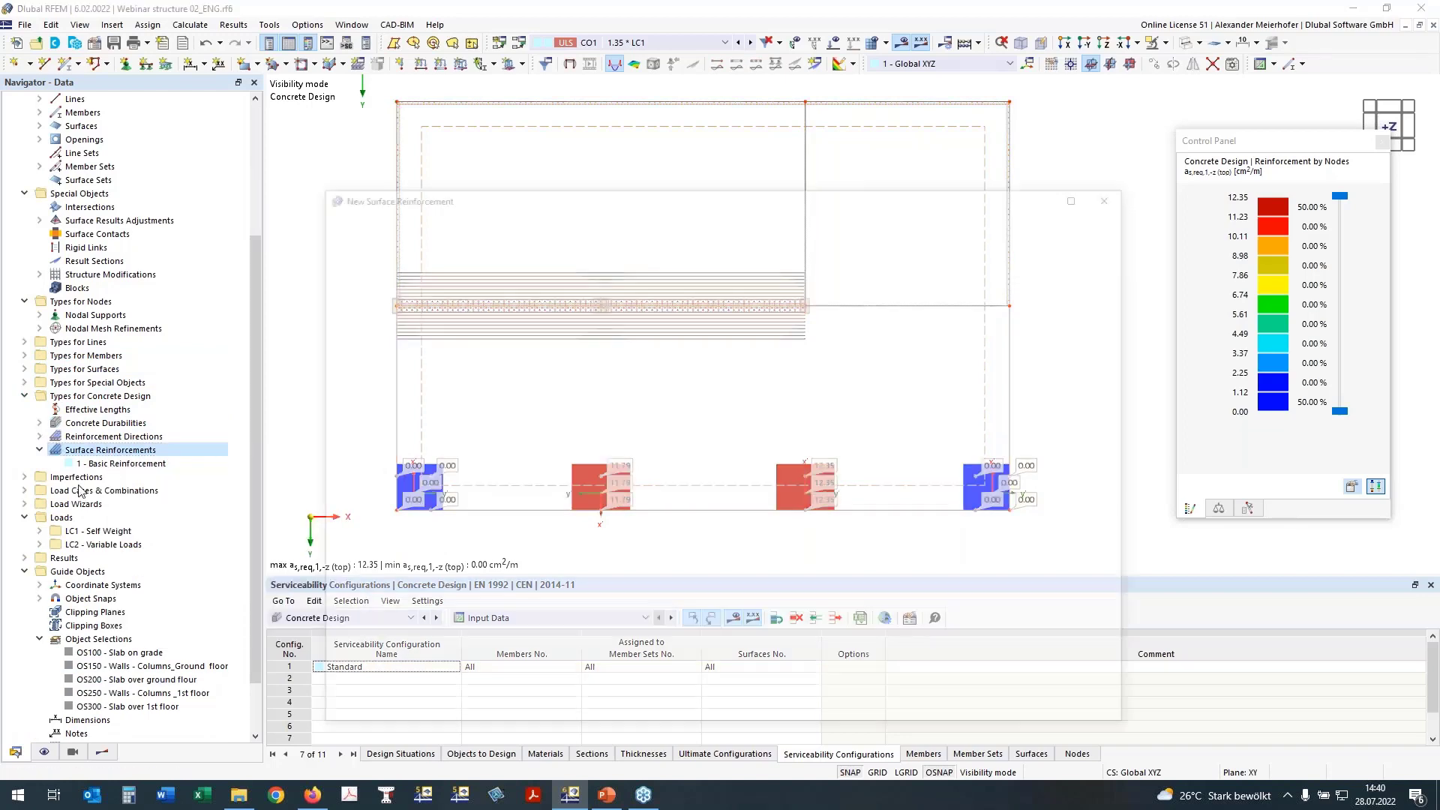
drag(570, 201, 456, 147)
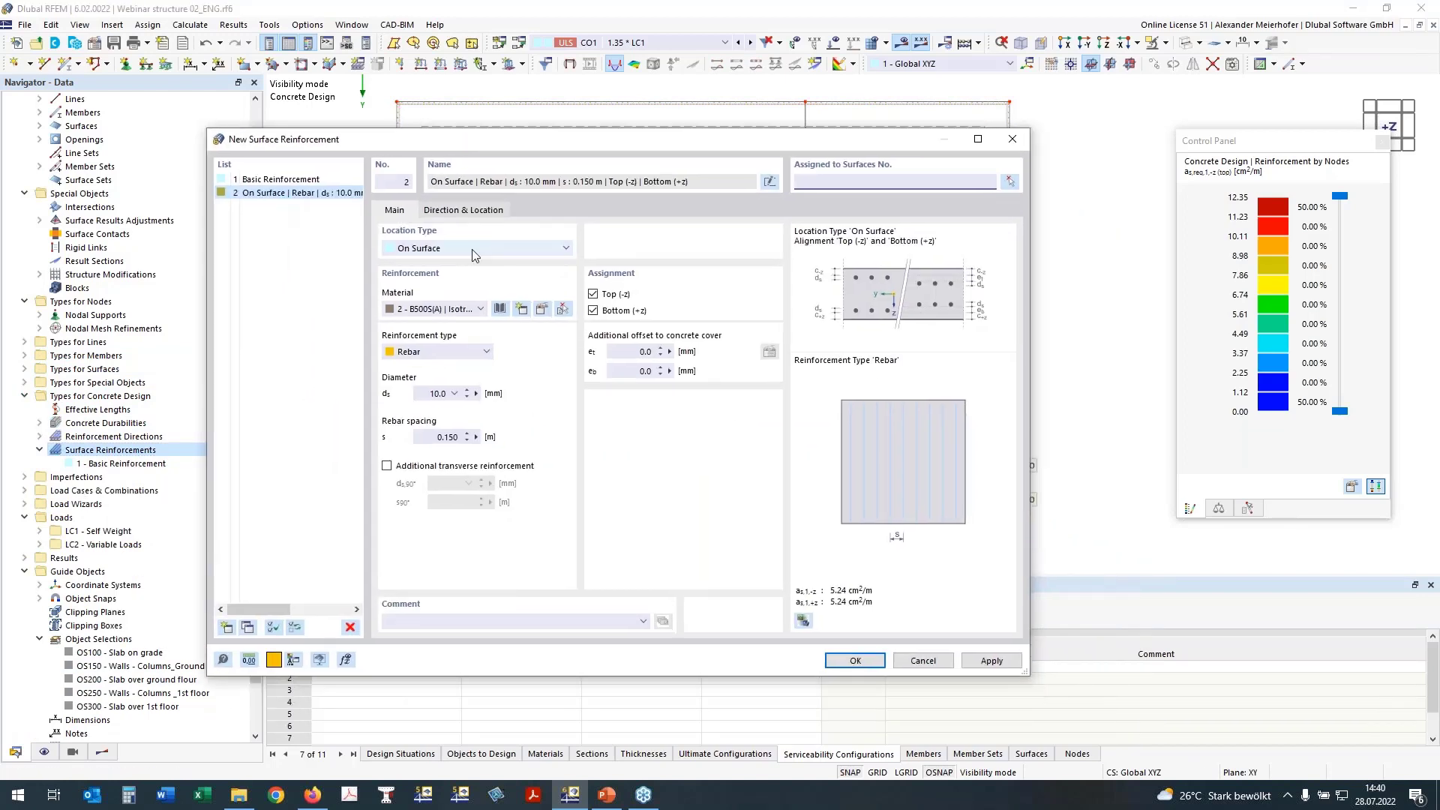
click(475, 255)
click(450, 260)
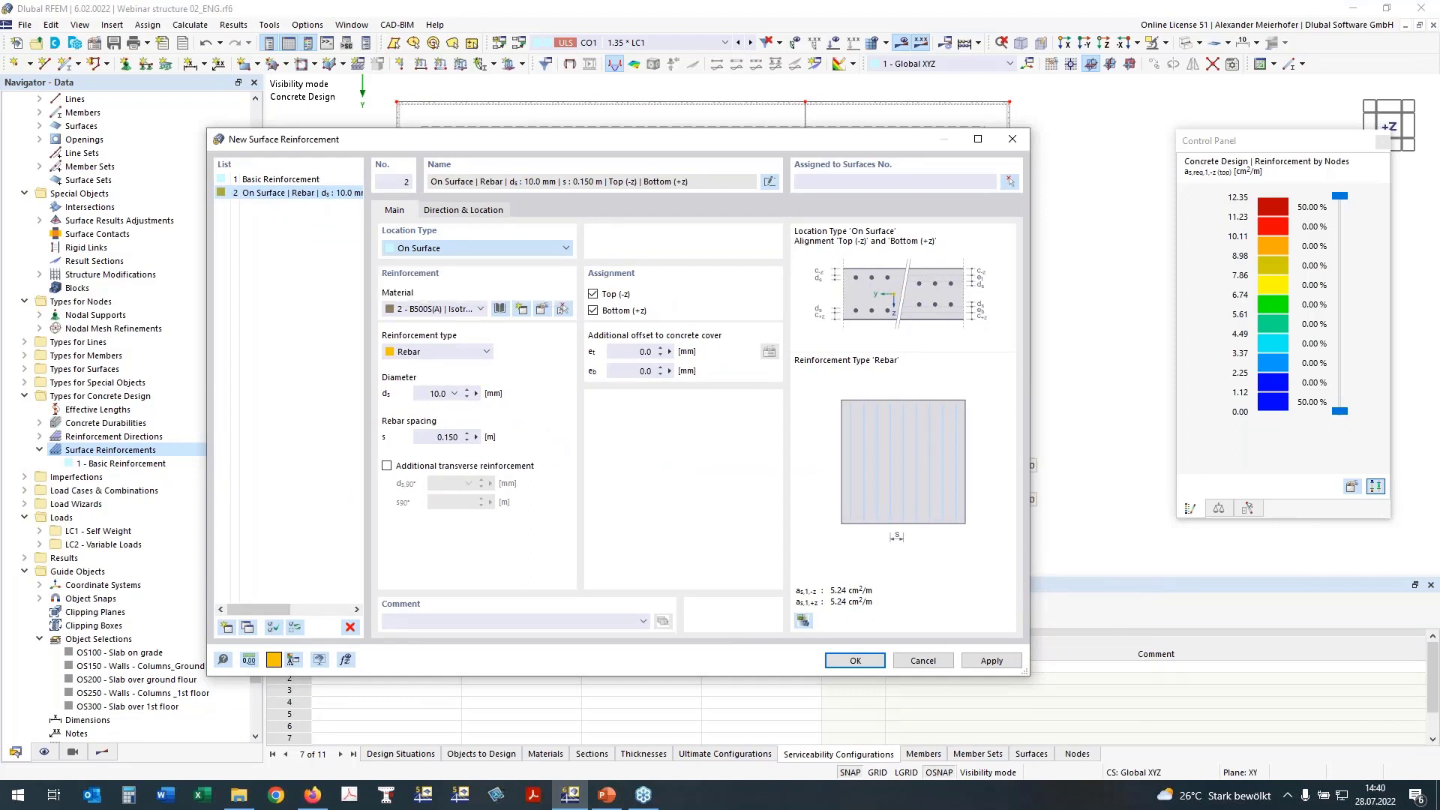
Assign the reinforcement to surface 200, add transverse reinforcement, set both rebar spacings to 0.100 m and keep only the top (-z) layer
click(851, 181)
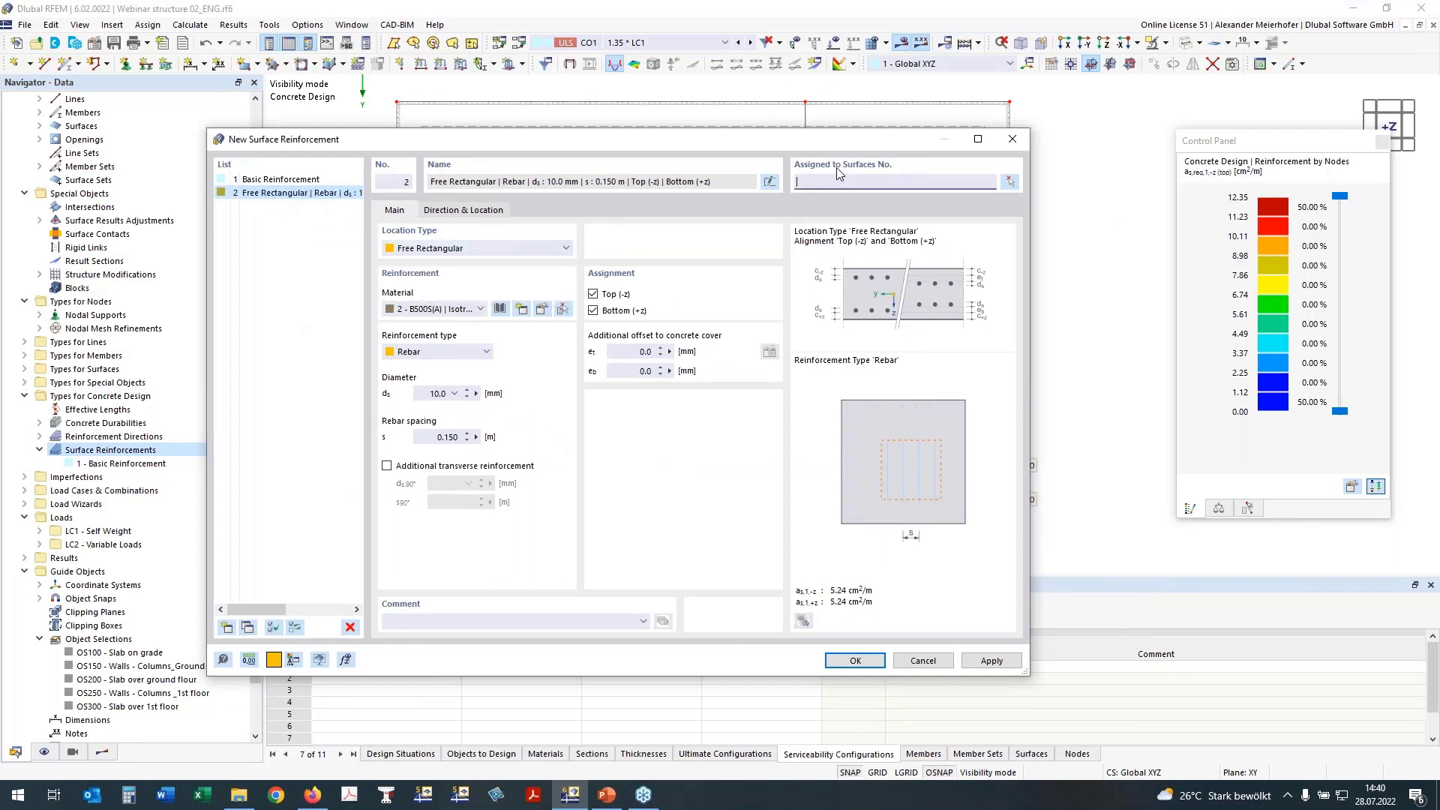
text(200)
click(386, 466)
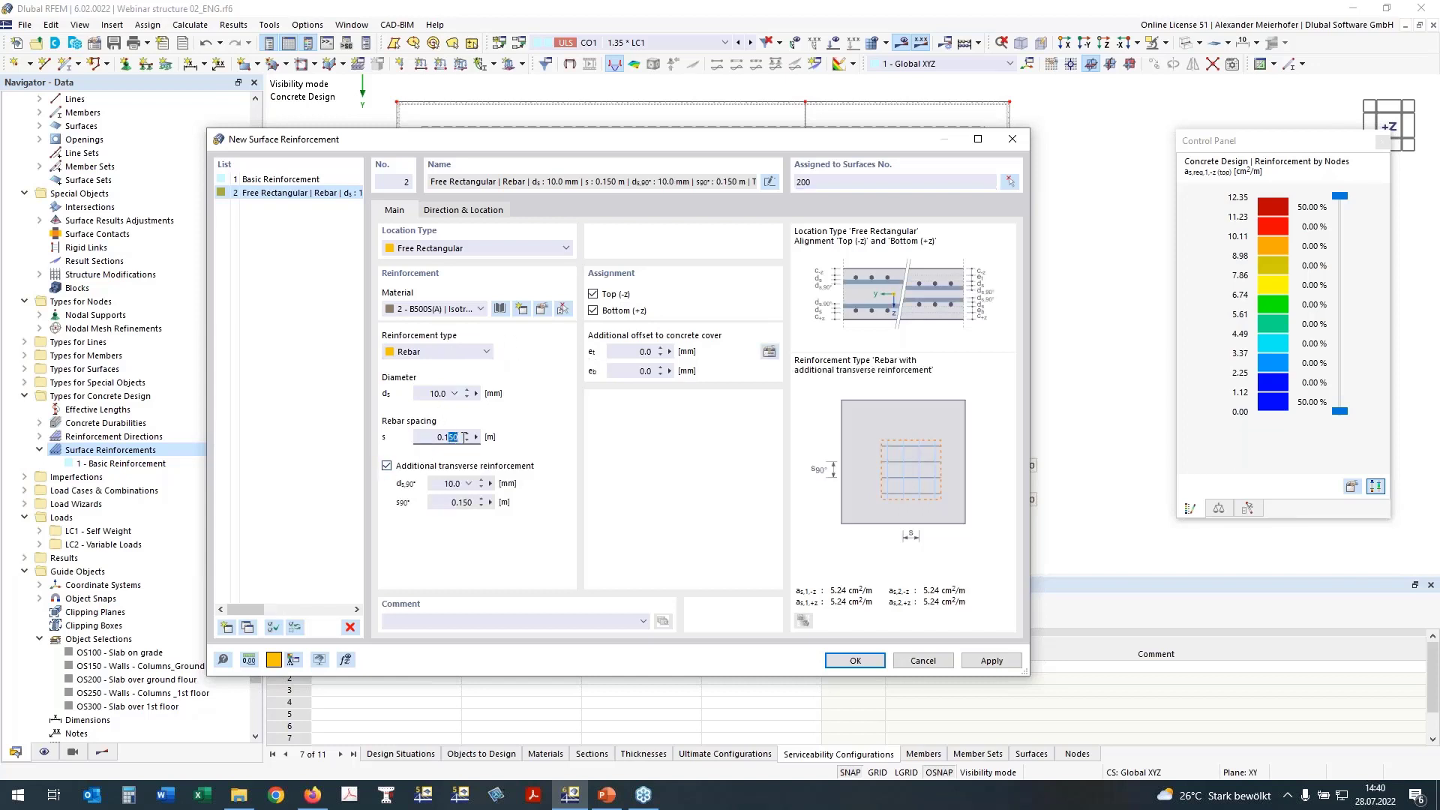
text(0)
drag(464, 503, 474, 503)
text(0)
click(441, 438)
click(594, 310)
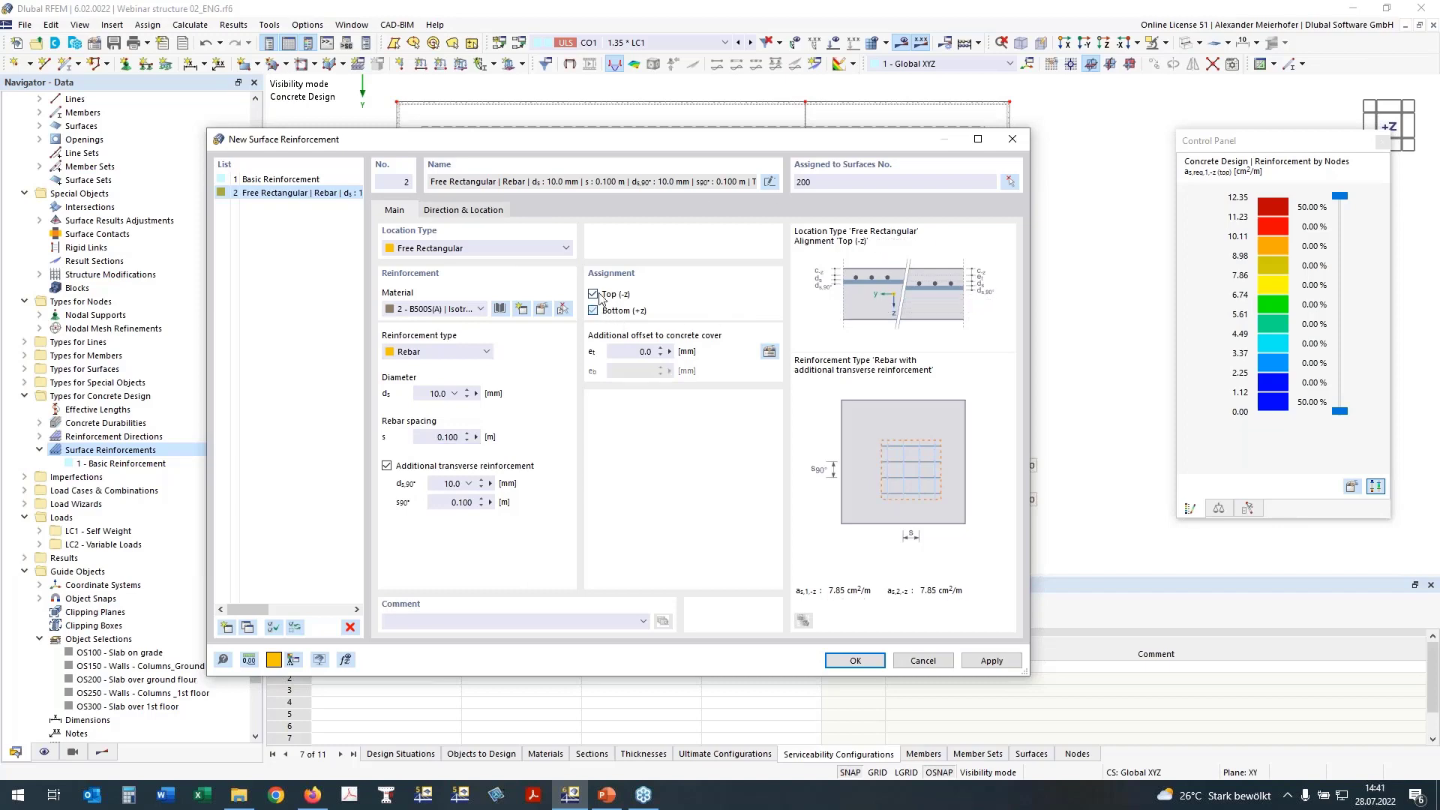
Show the grid and place the rectangle around the second support from X 5.750, Y 11.250 to X 8.250, Y 13.000 m
click(478, 213)
click(769, 323)
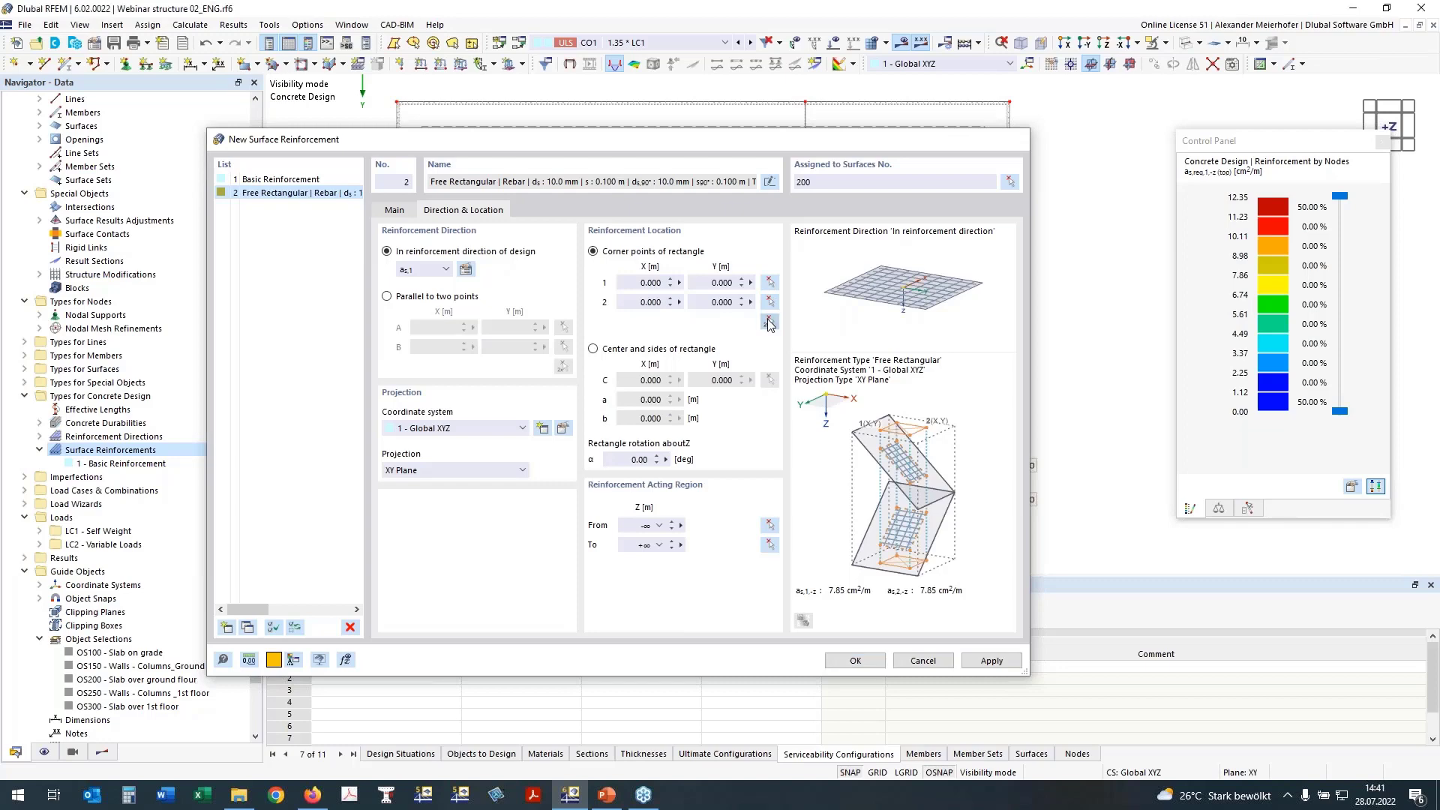
click(878, 773)
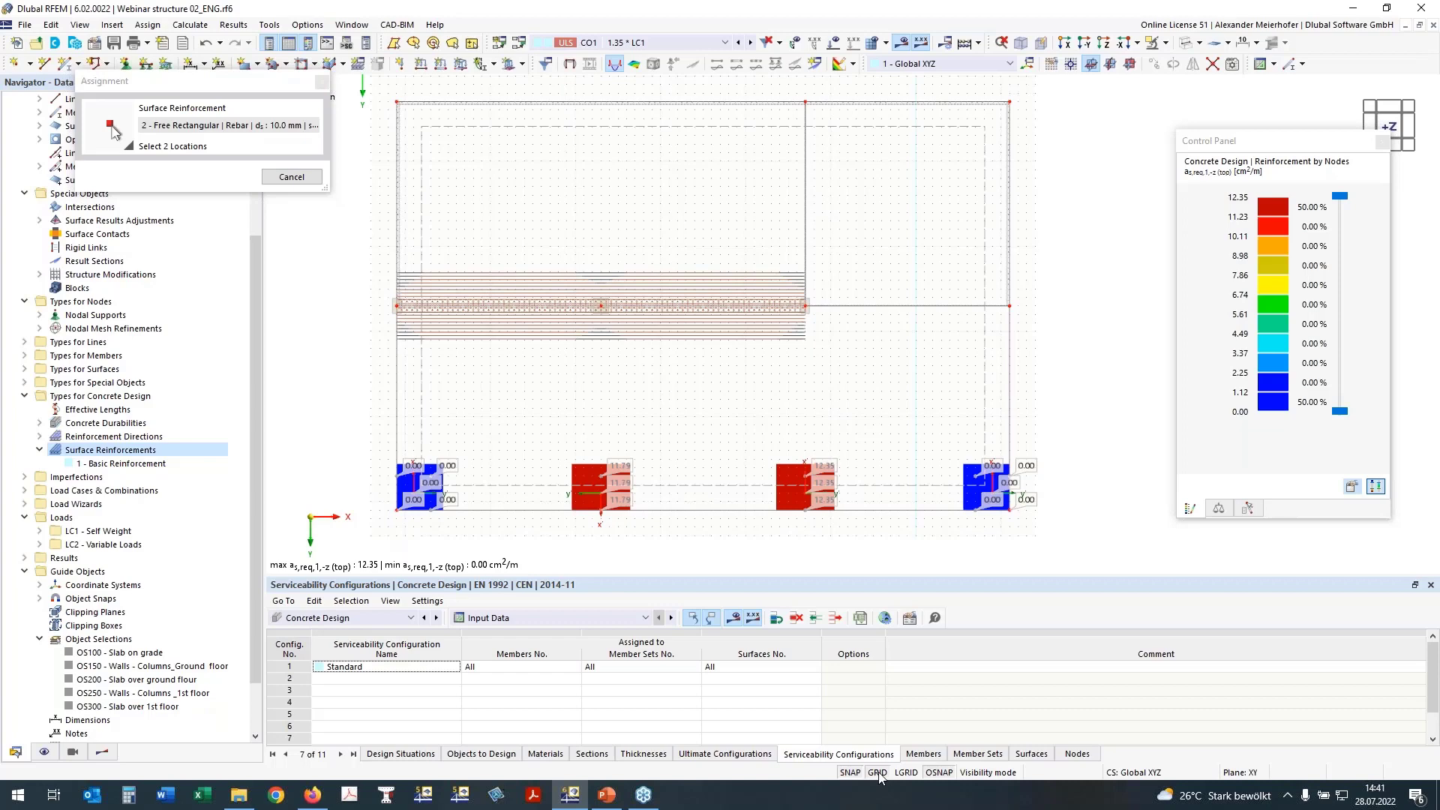
click(558, 450)
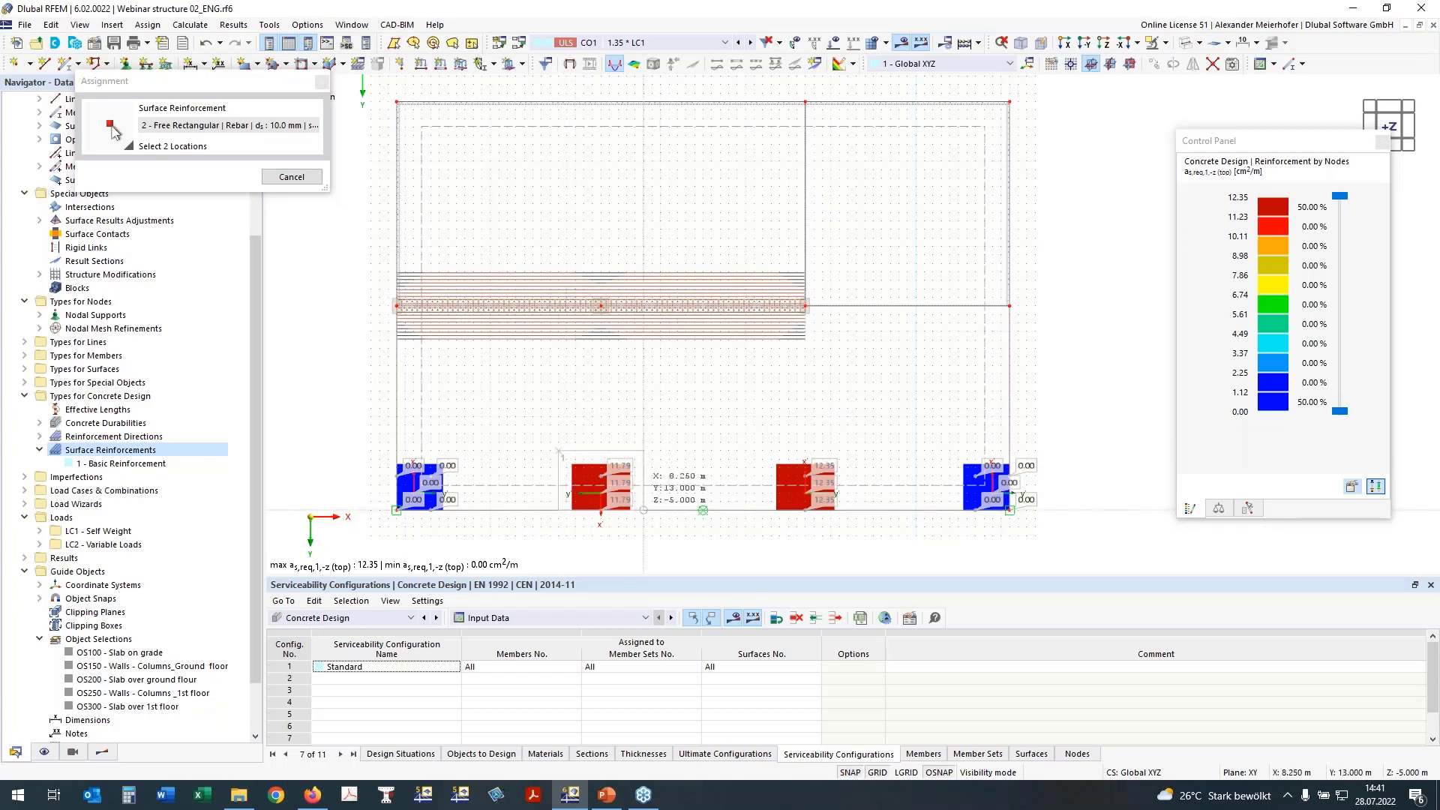
click(643, 510)
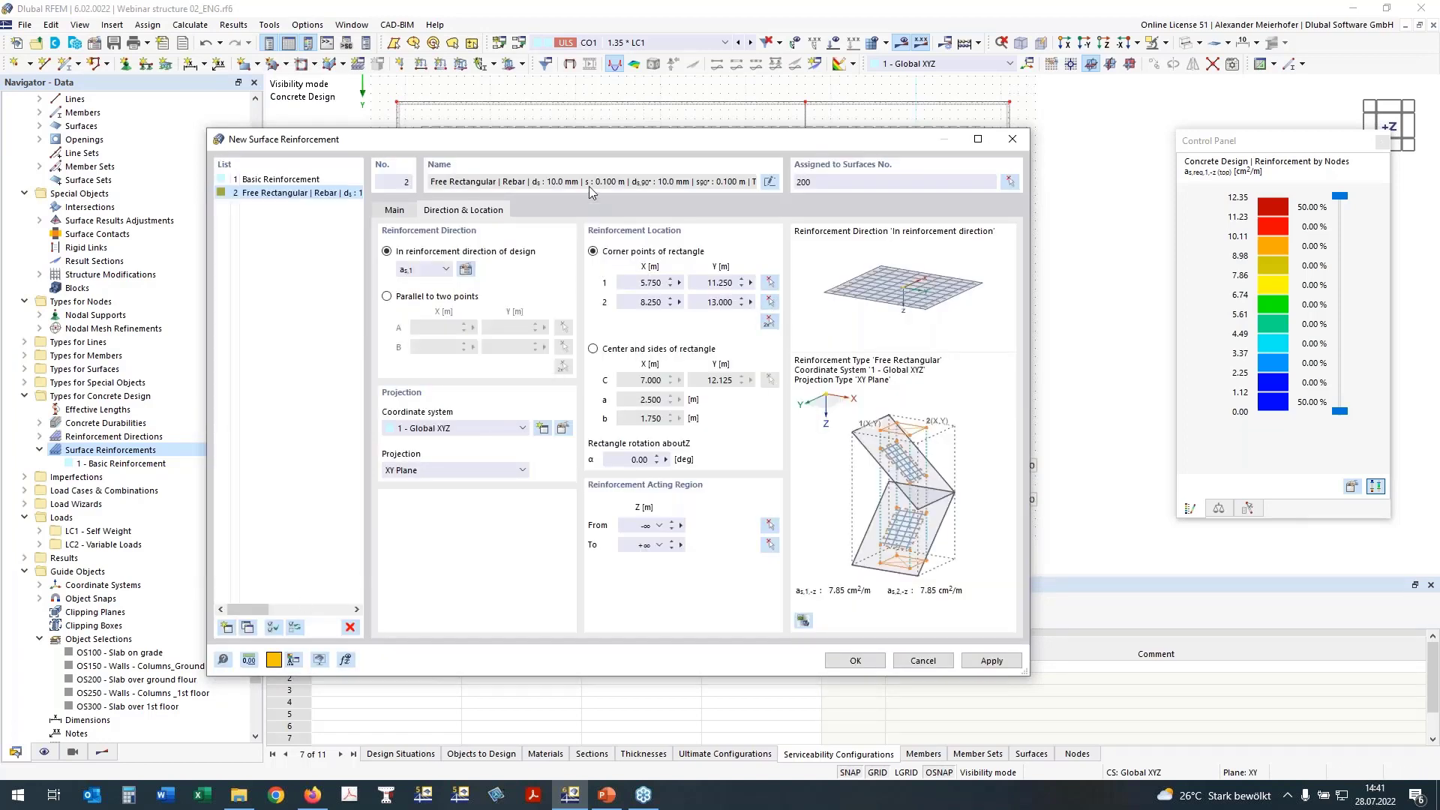
Place a copy of the reinforcement around the third support, from X 11.750, Y 11.250 to X 14.250, Y 13.000 m
click(769, 322)
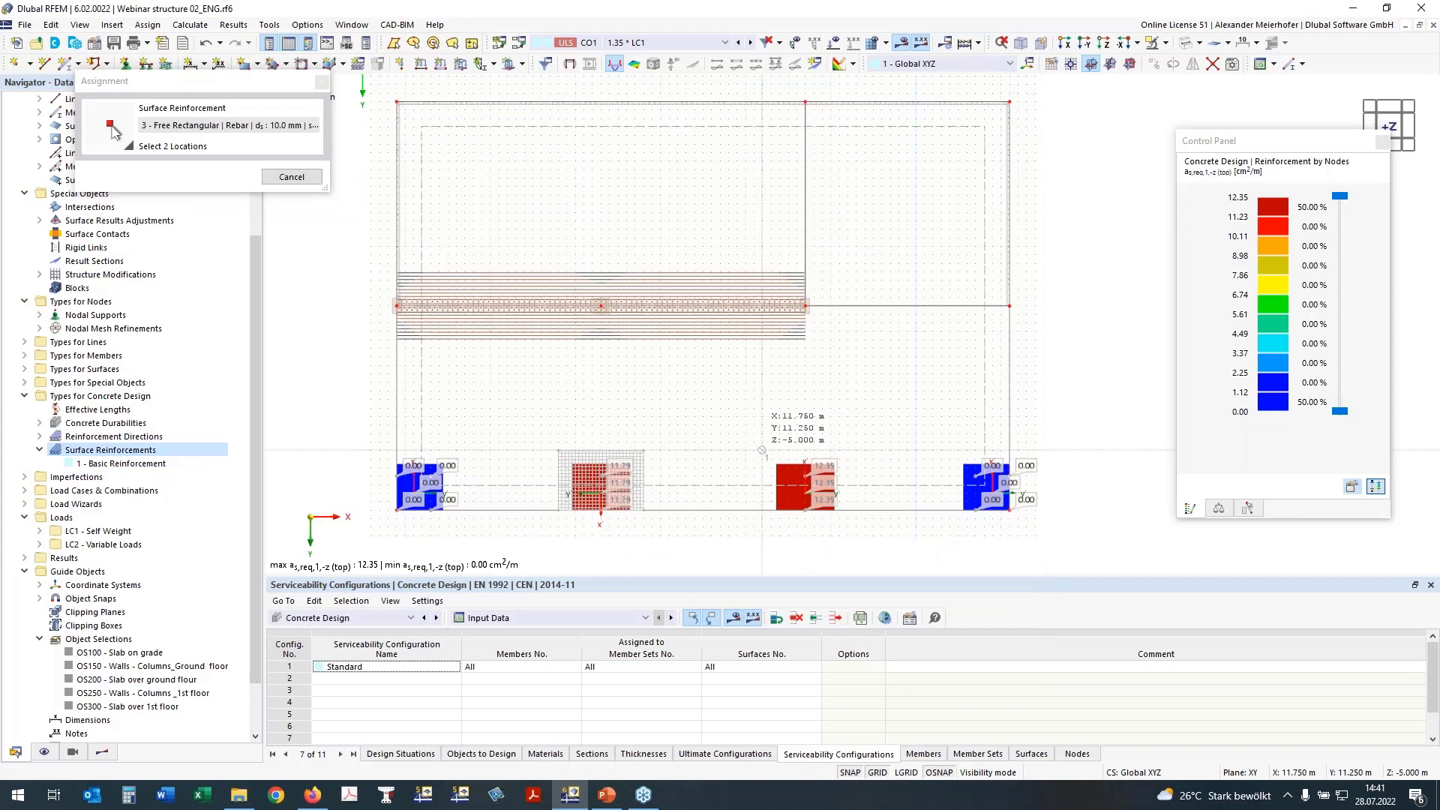
click(848, 510)
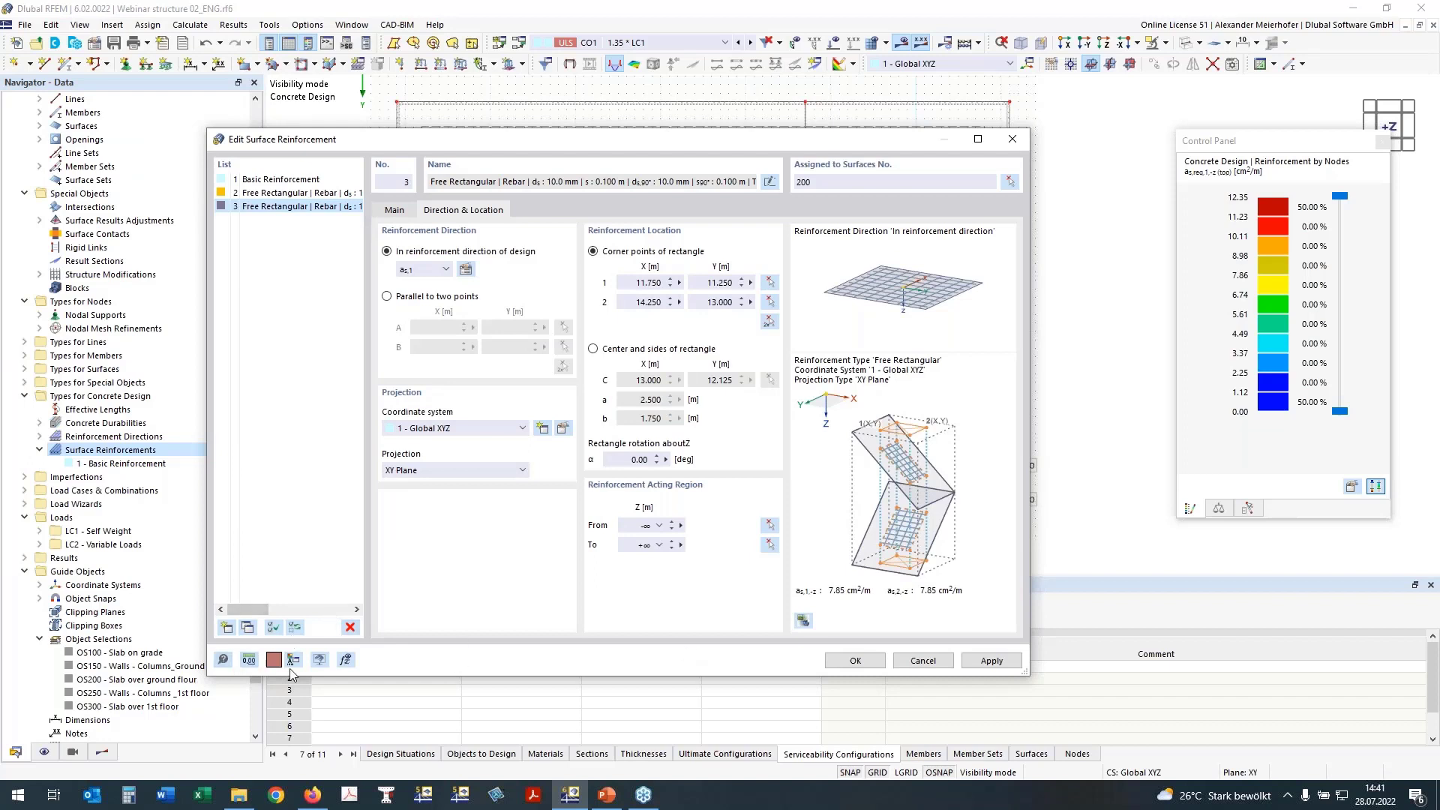
Duplicate surface reinforcement 3 and start graphically picking the corner points of the copy's rectangle
click(245, 630)
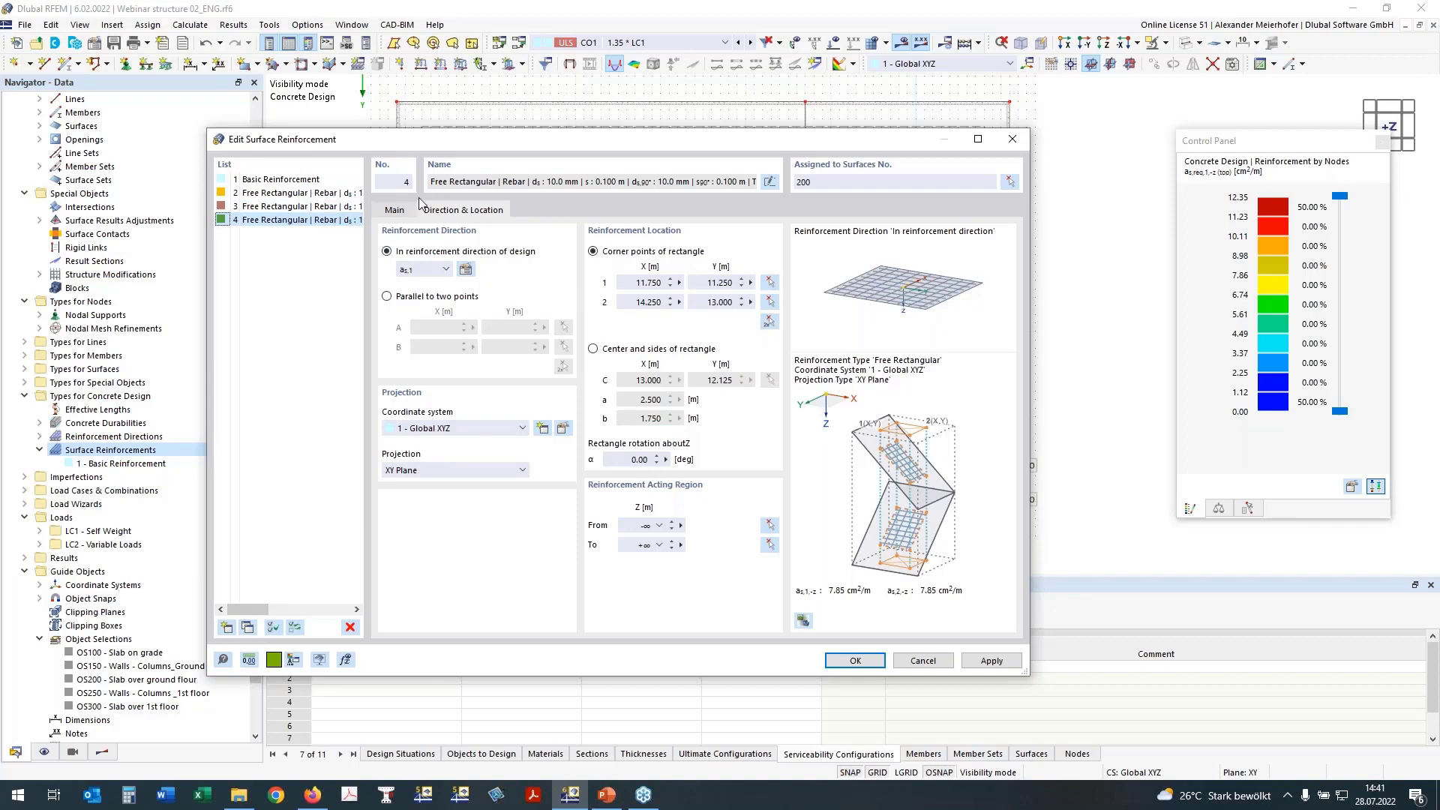
click(394, 211)
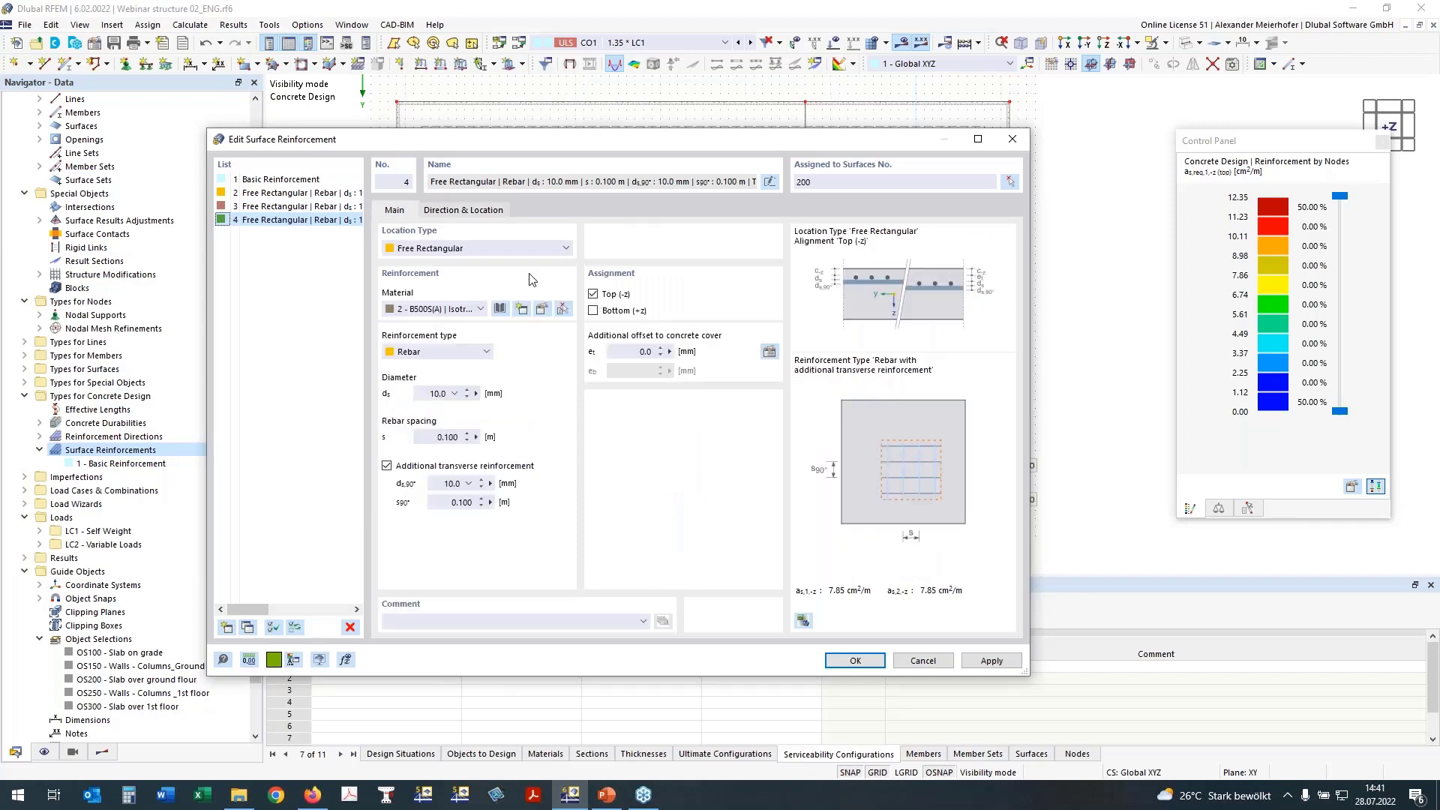
click(489, 212)
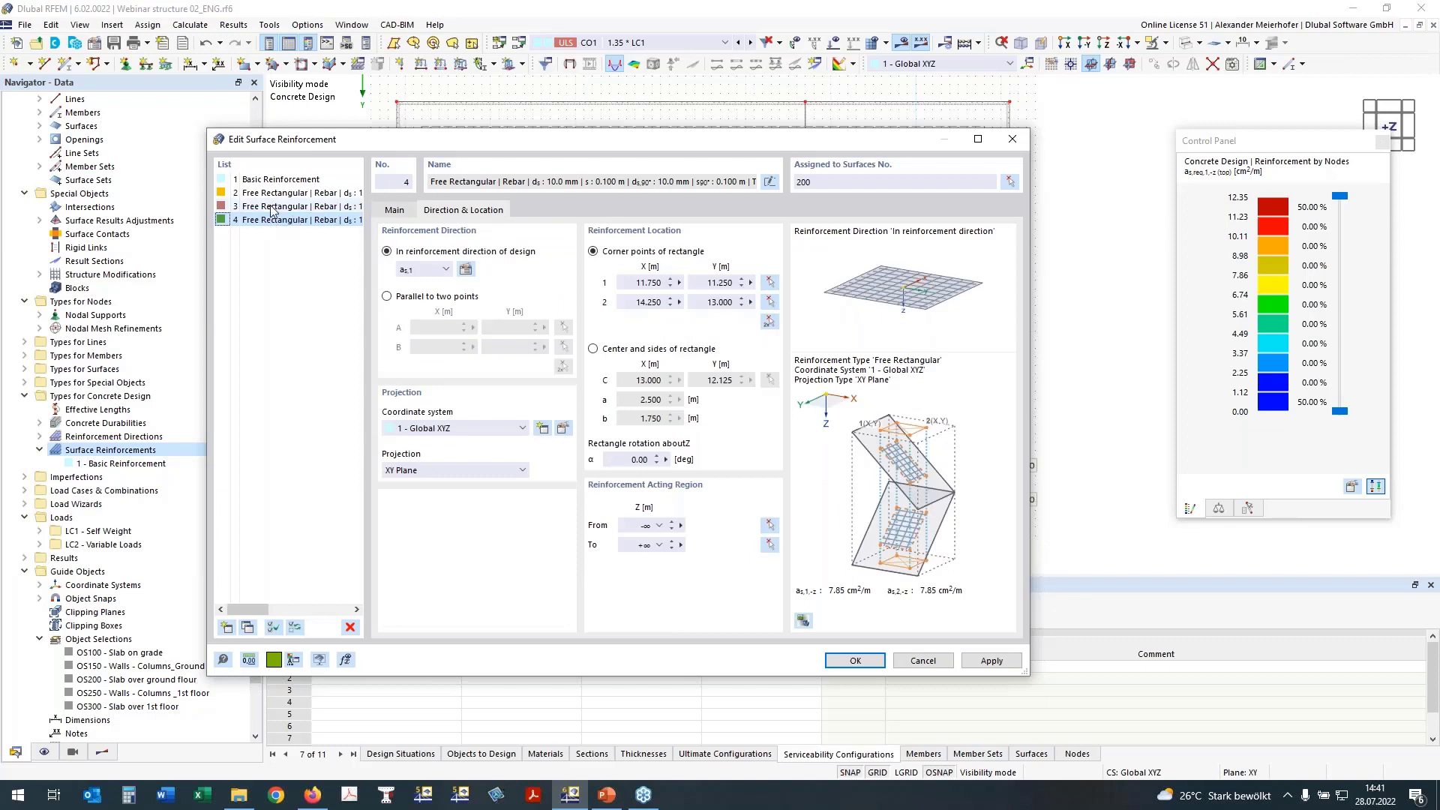
click(770, 322)
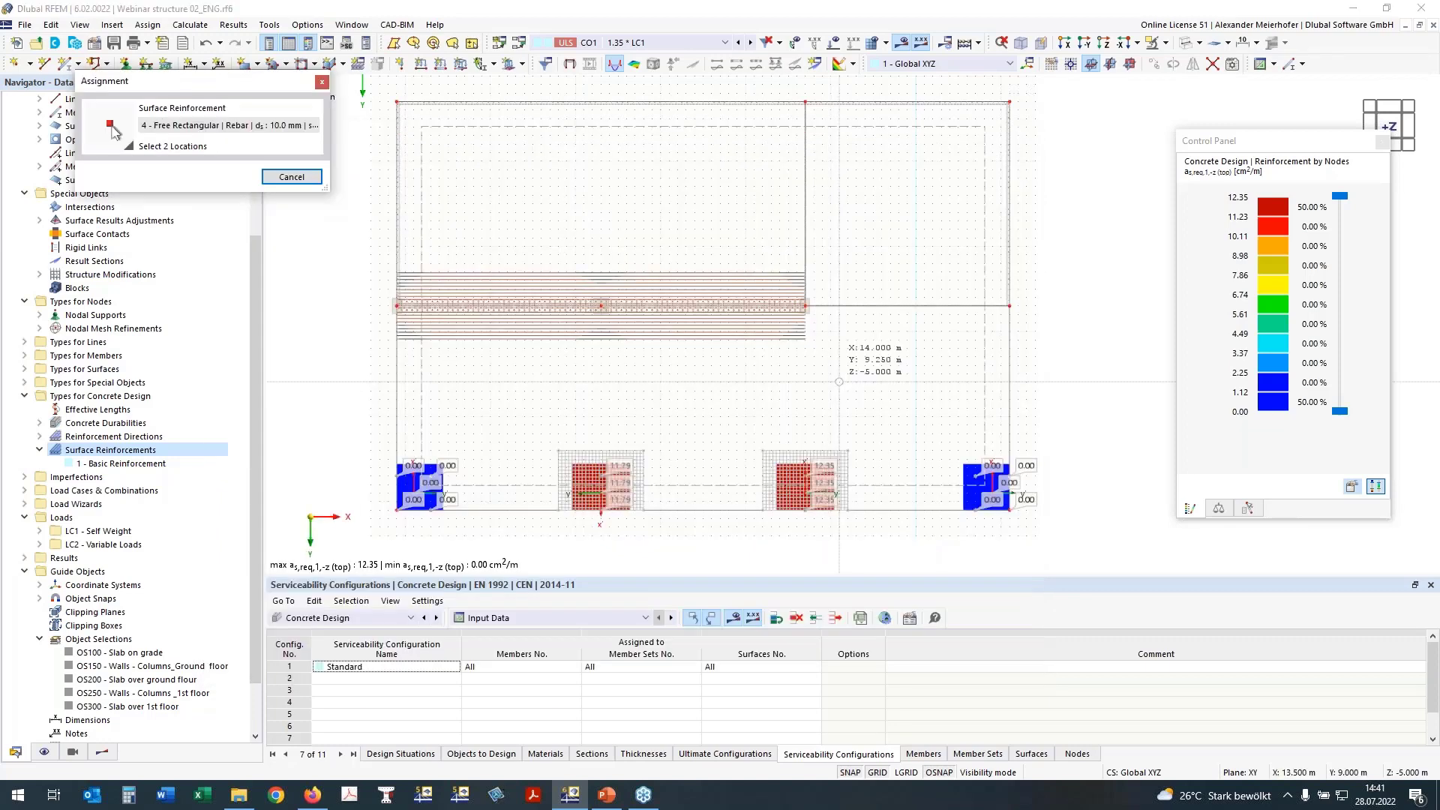
Replace the nodal results with the not covered longitudinal reinforcement as,dif,1,-z (top) on surfaces
click(102, 751)
drag(177, 85, 298, 80)
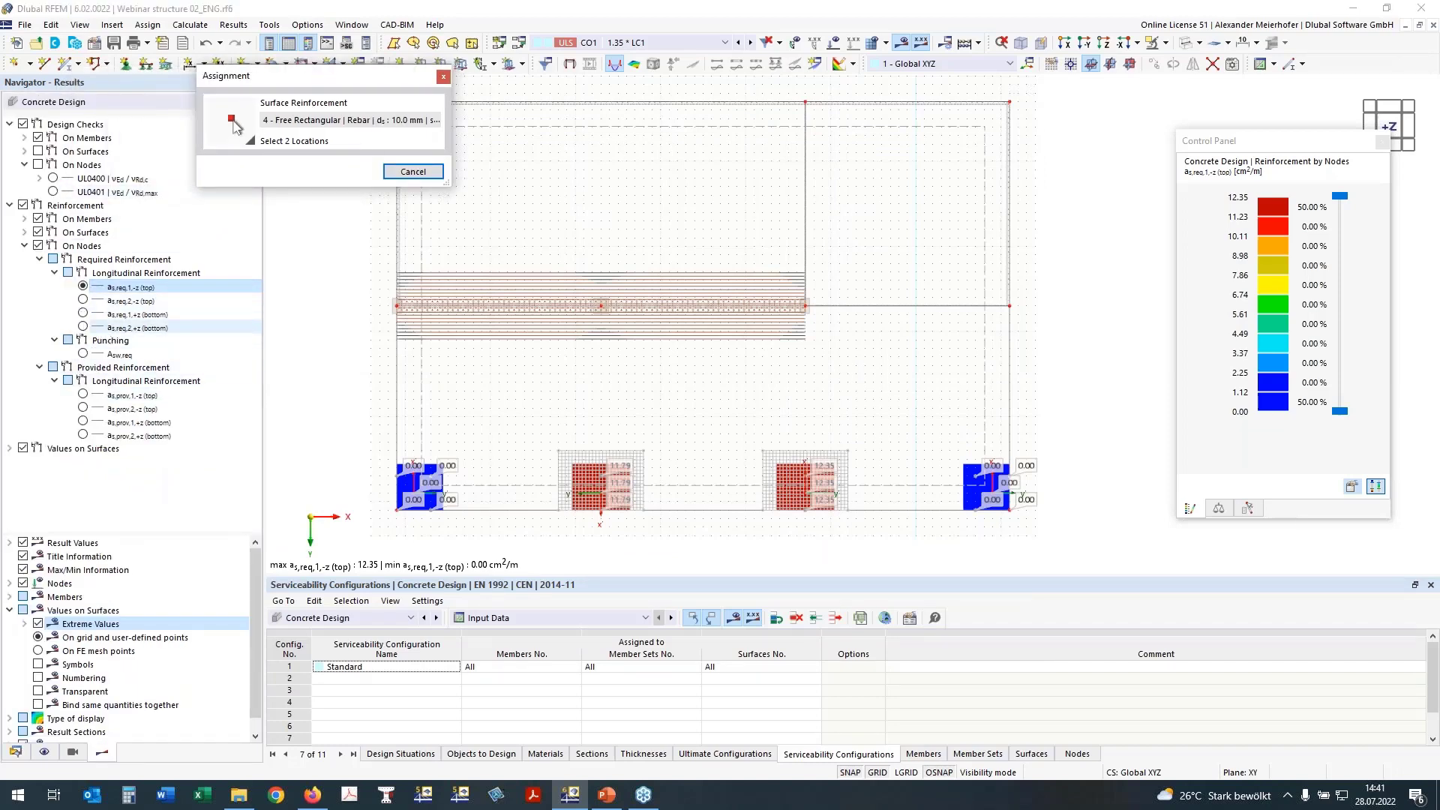
click(40, 260)
click(38, 247)
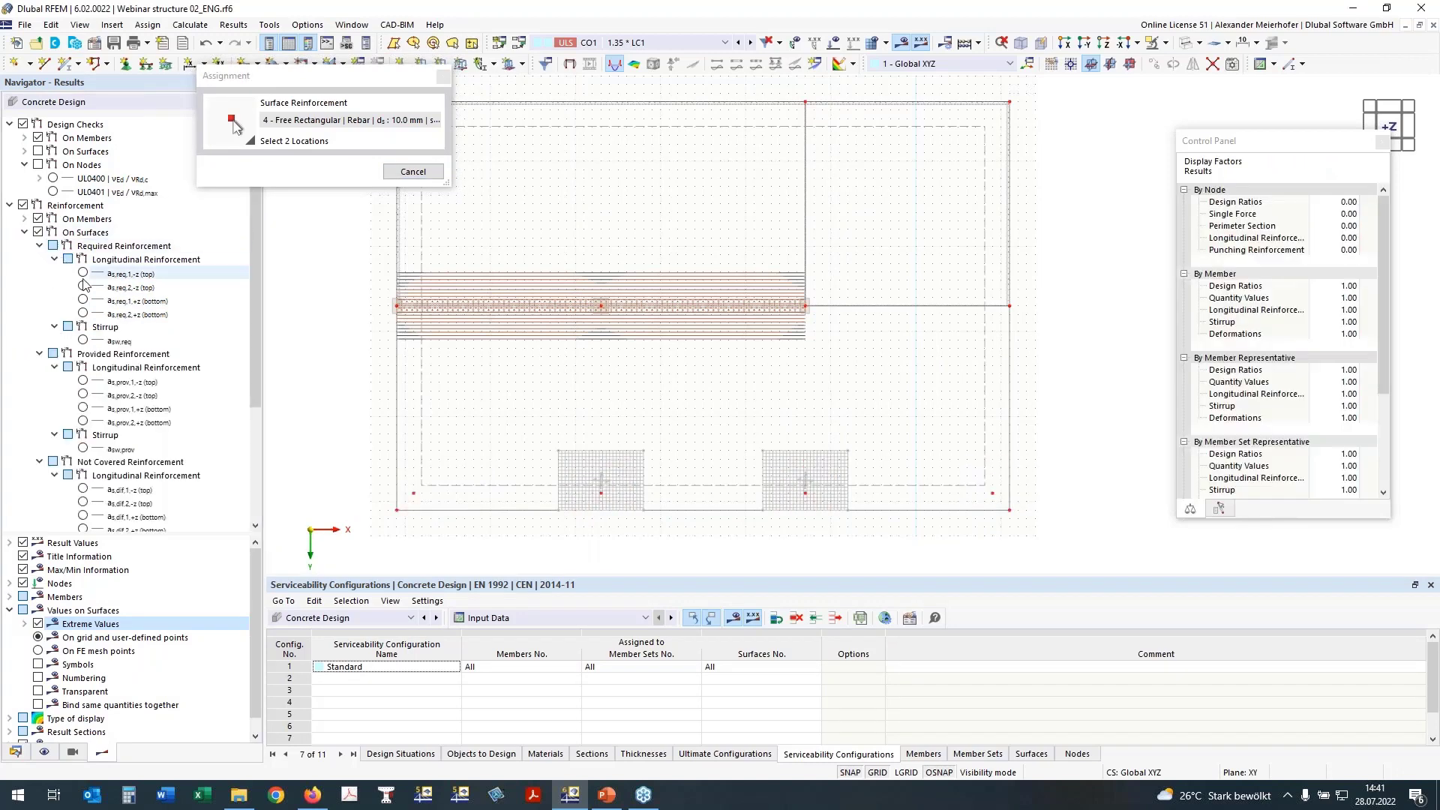
click(40, 246)
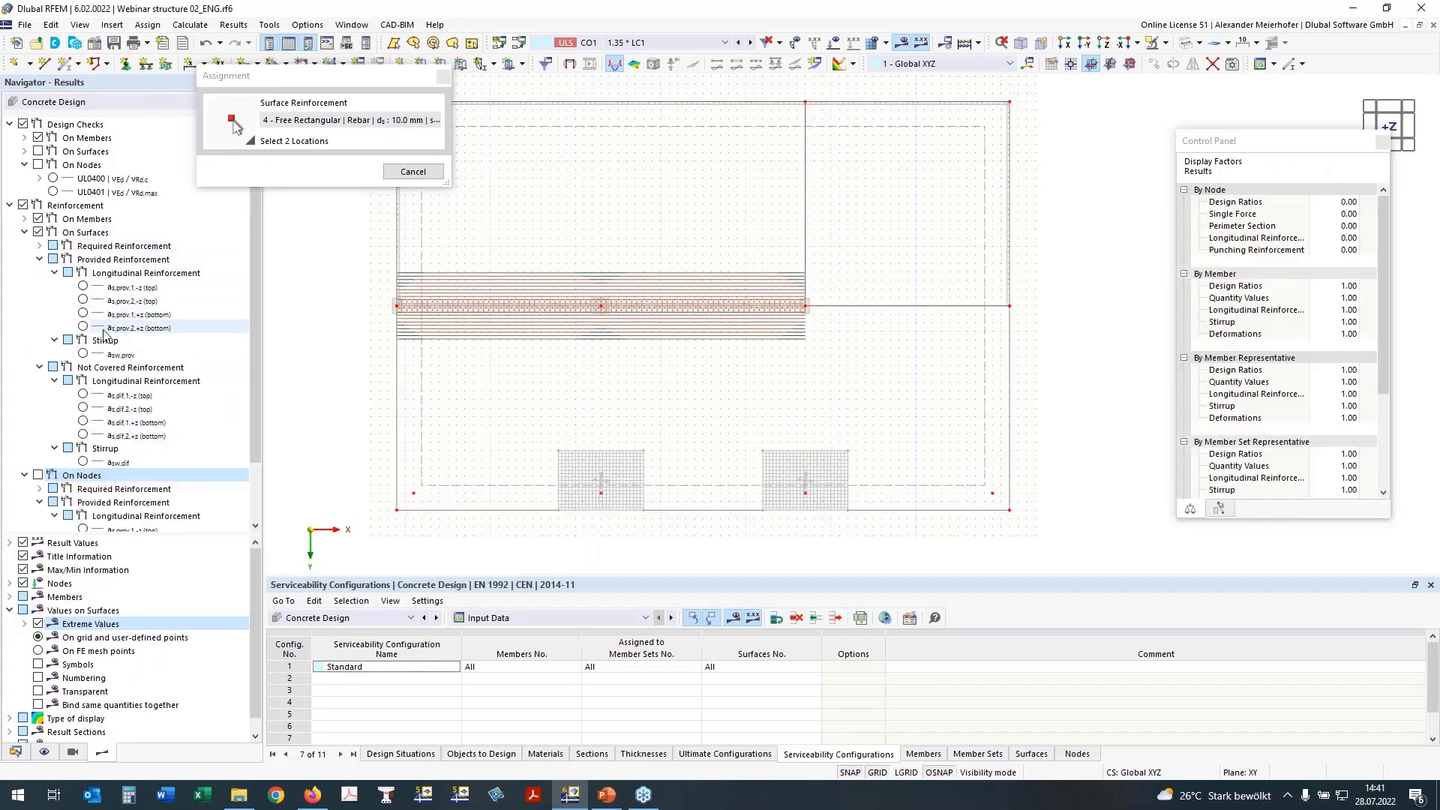
click(84, 394)
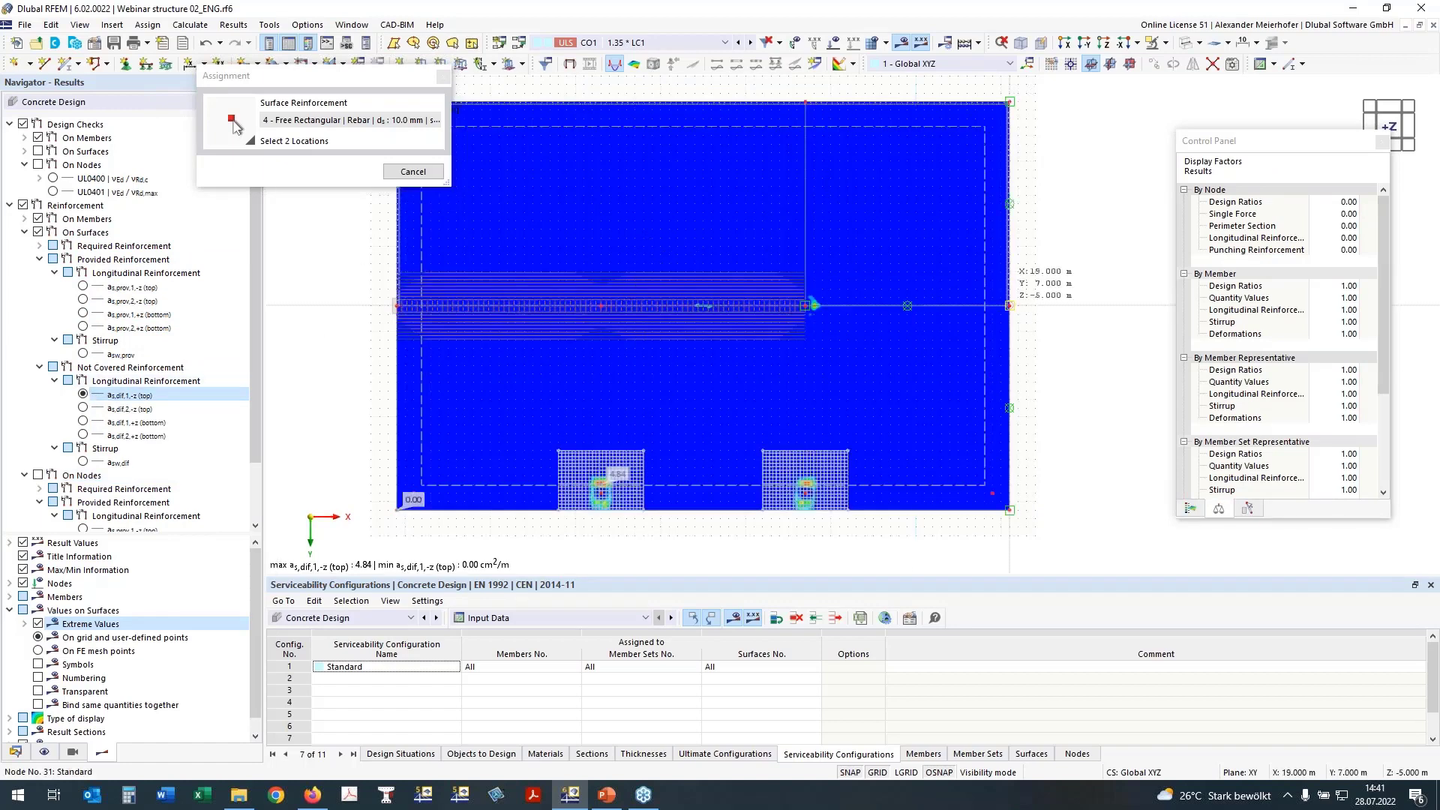
Show the results colour scale and place the copied rectangle from X 11.750, Y 1.000 to X 14.250, Y 8.000 m
click(1190, 508)
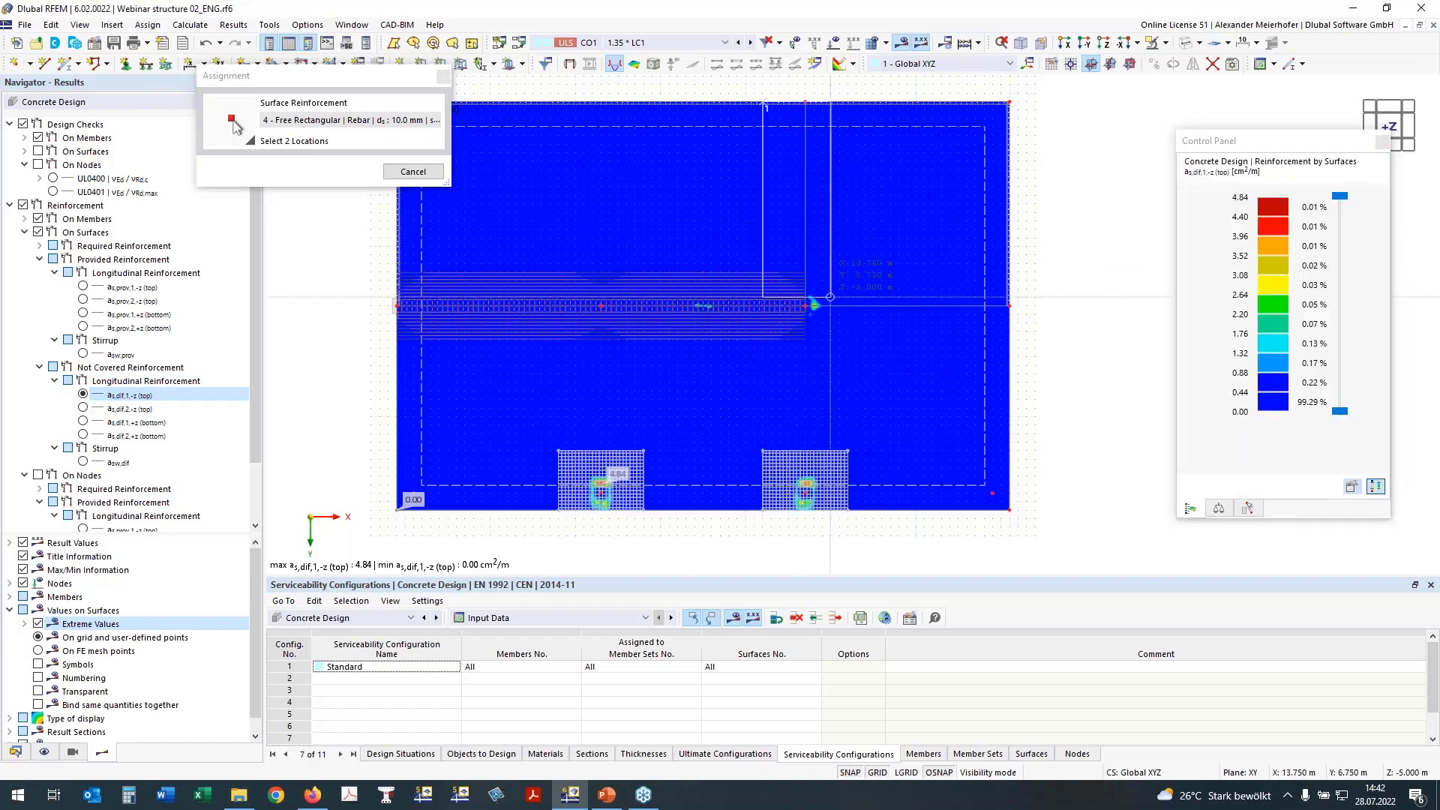
click(847, 339)
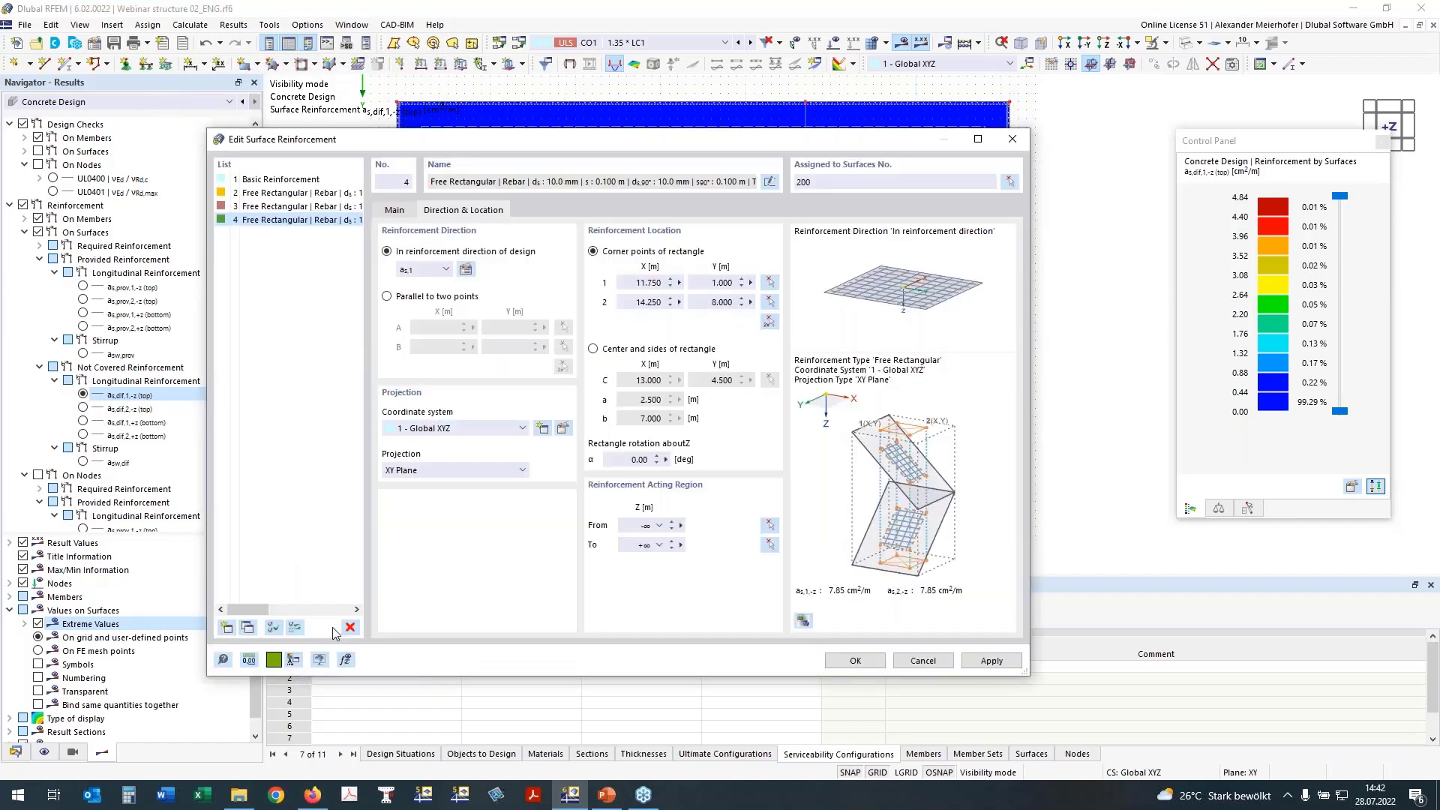
Duplicate surface reinforcement 4 and set the copy's reinforcement direction of design to as,2
click(248, 627)
click(428, 270)
click(423, 295)
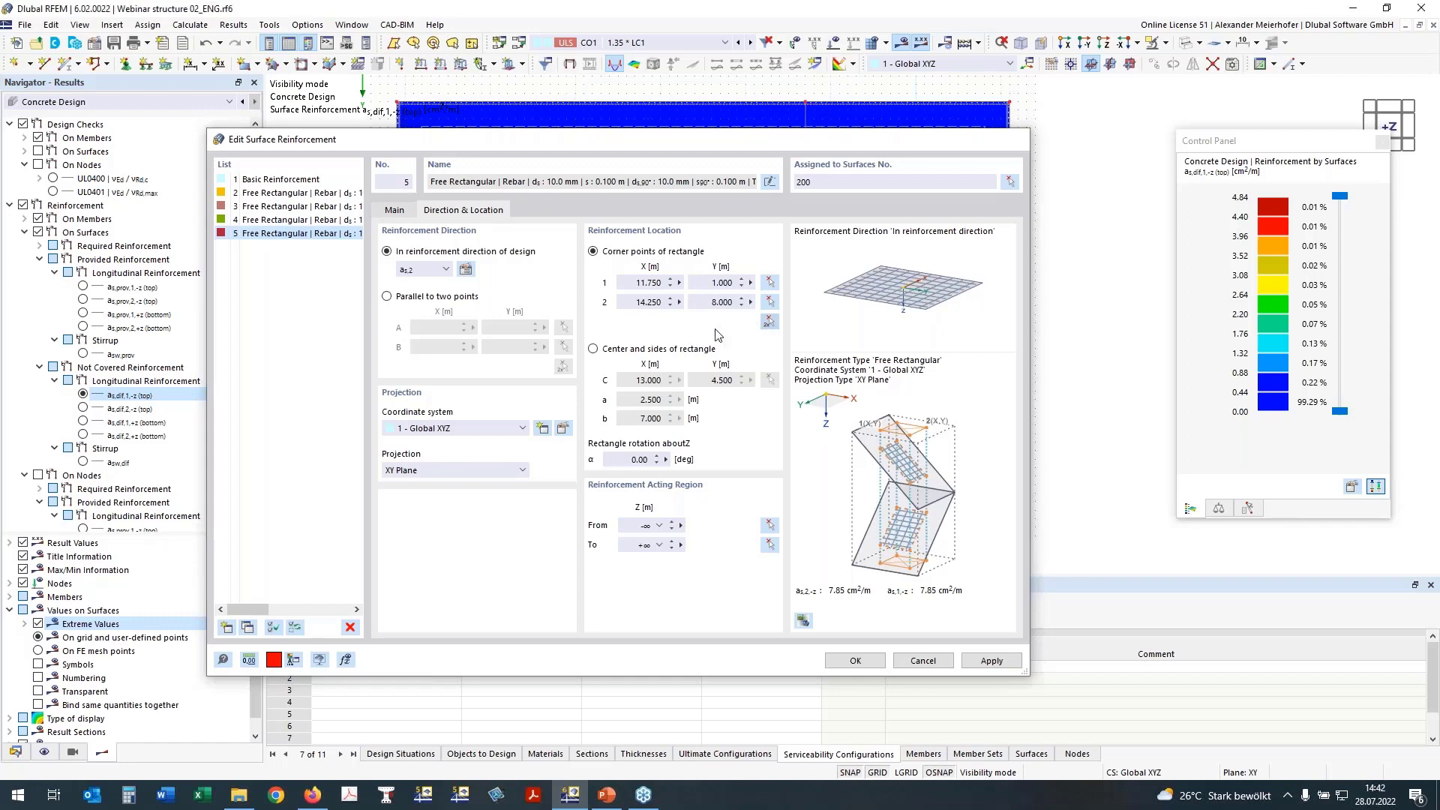
Show not covered as,dif,2,-z (top) and place reinforcement 5's rectangle from X 1.000, Y 5.750 to X 19.000, Y 8.500 m
click(769, 321)
click(83, 408)
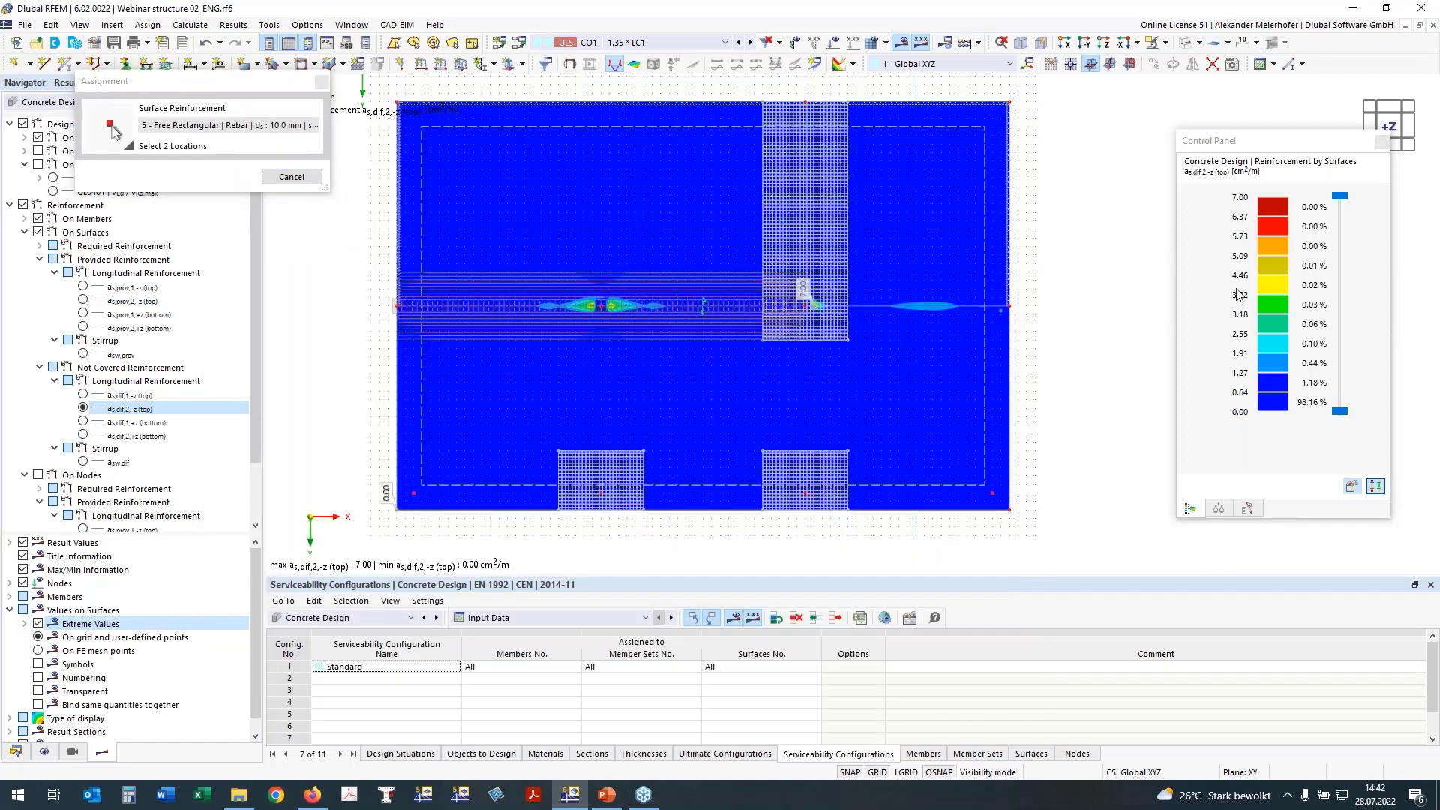
click(397, 263)
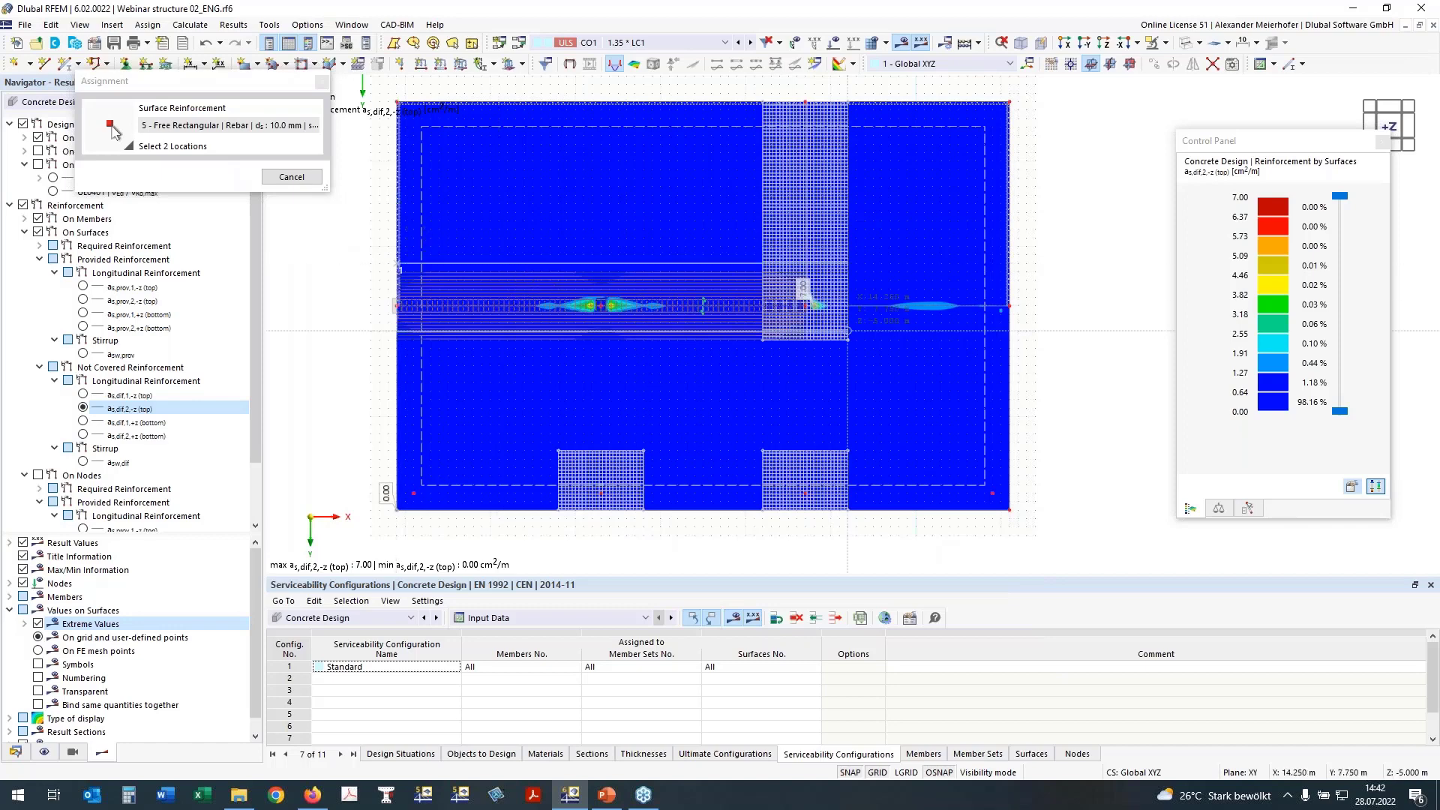
click(1009, 340)
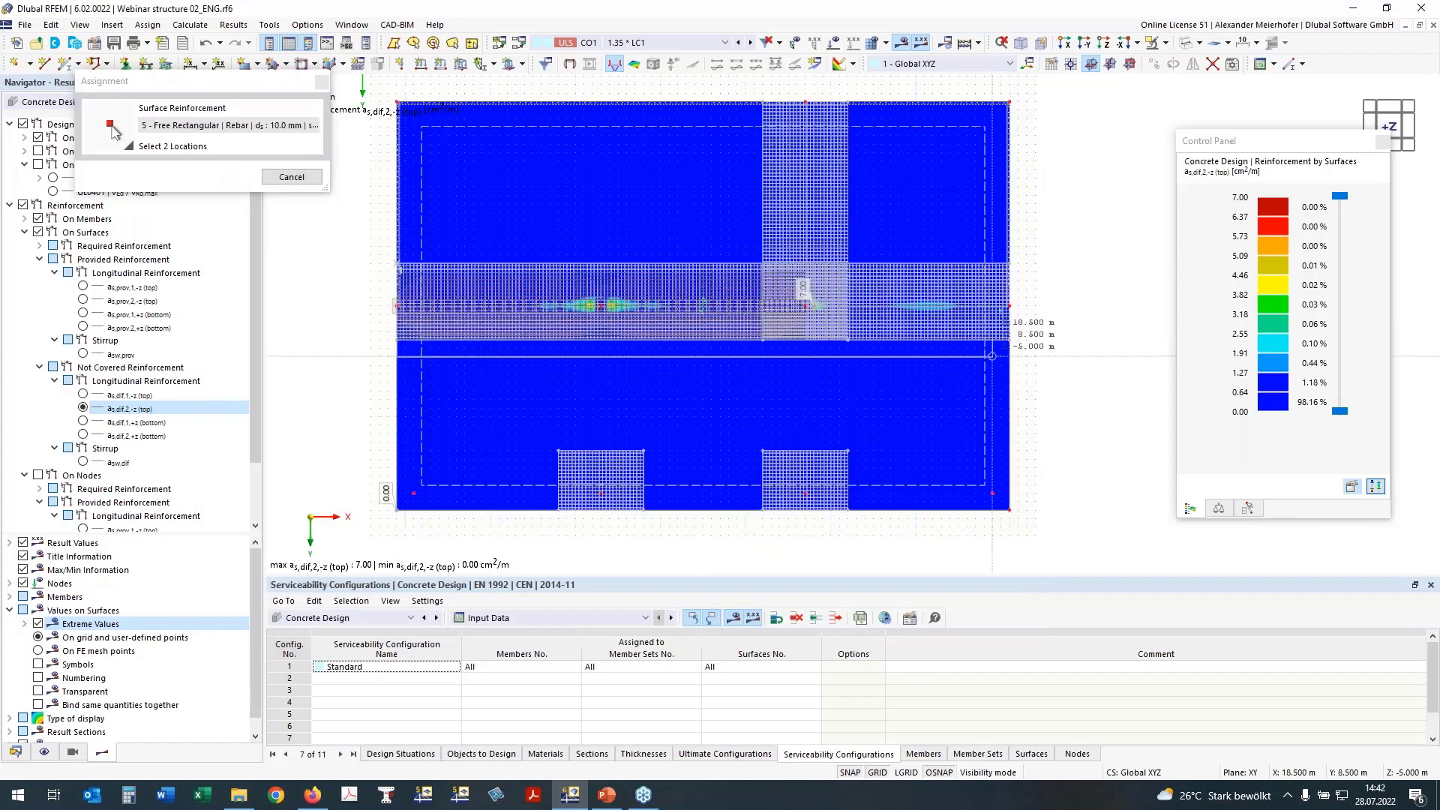
click(1009, 305)
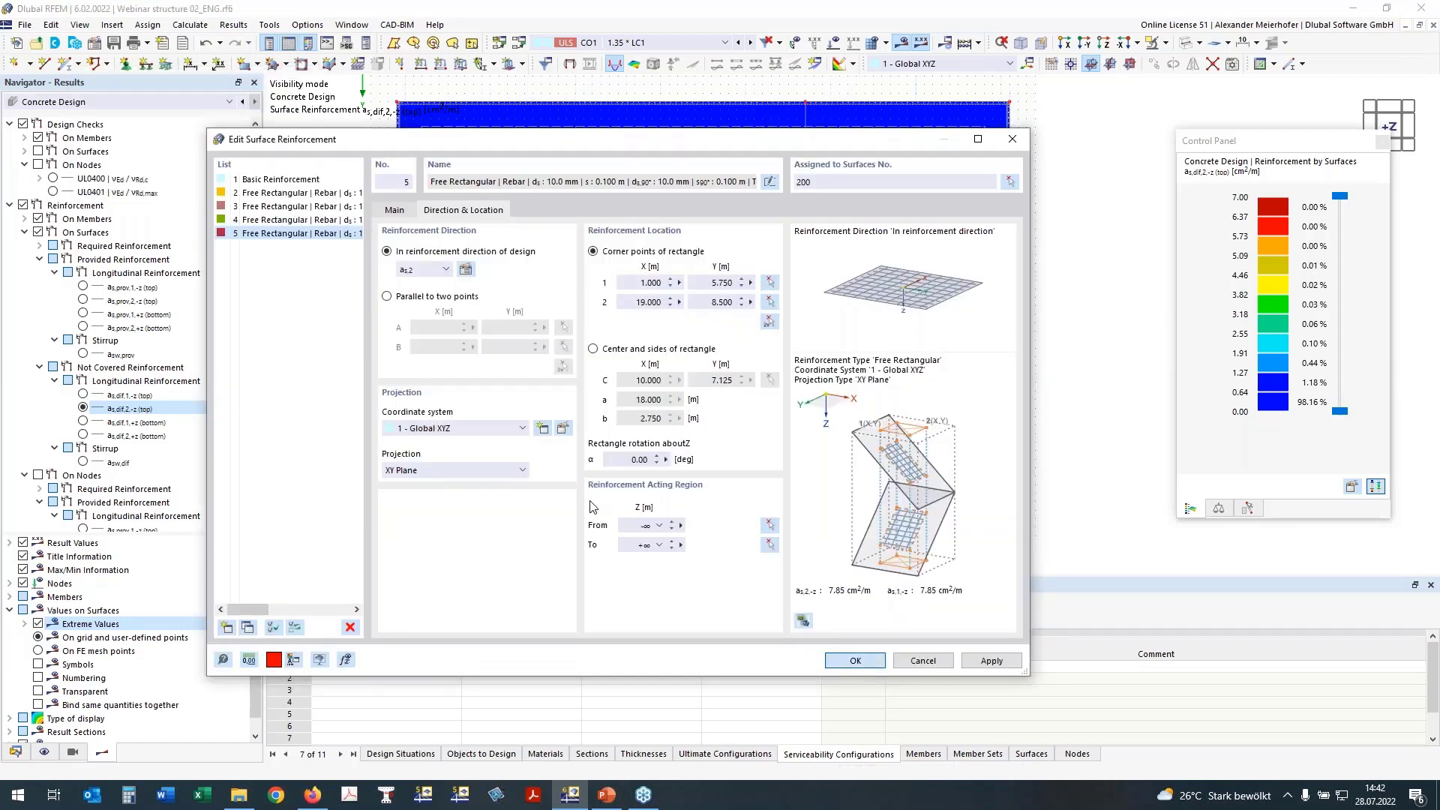
key(Return)
mouse_move(297, 389)
ctrl+middle_down()
mouse_move(315, 344)
mouse_move(293, 404)
ctrl+middle_up()
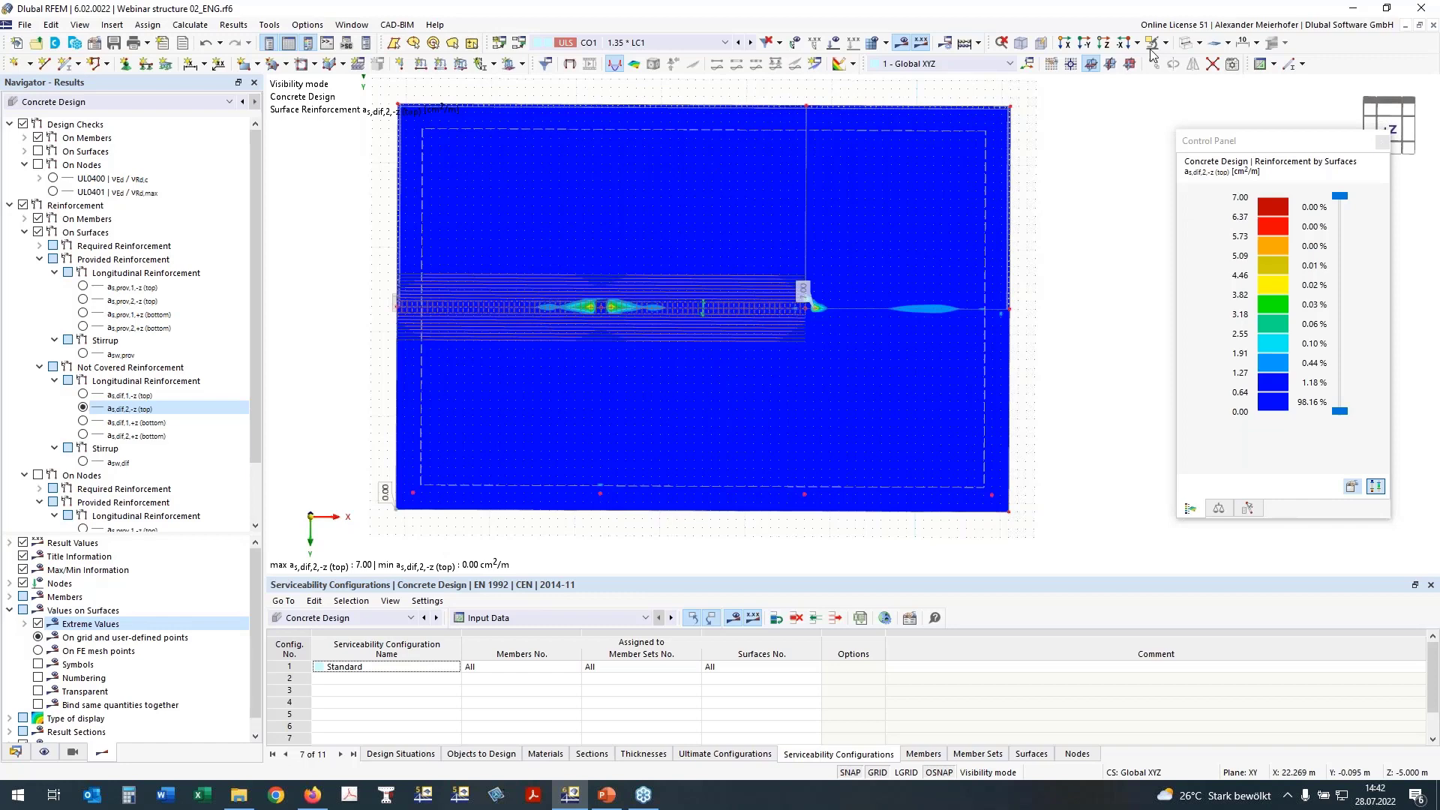
Turn off the surface results and display the surface reinforcements, hiding the on-surface type and the member reinforcement
click(38, 232)
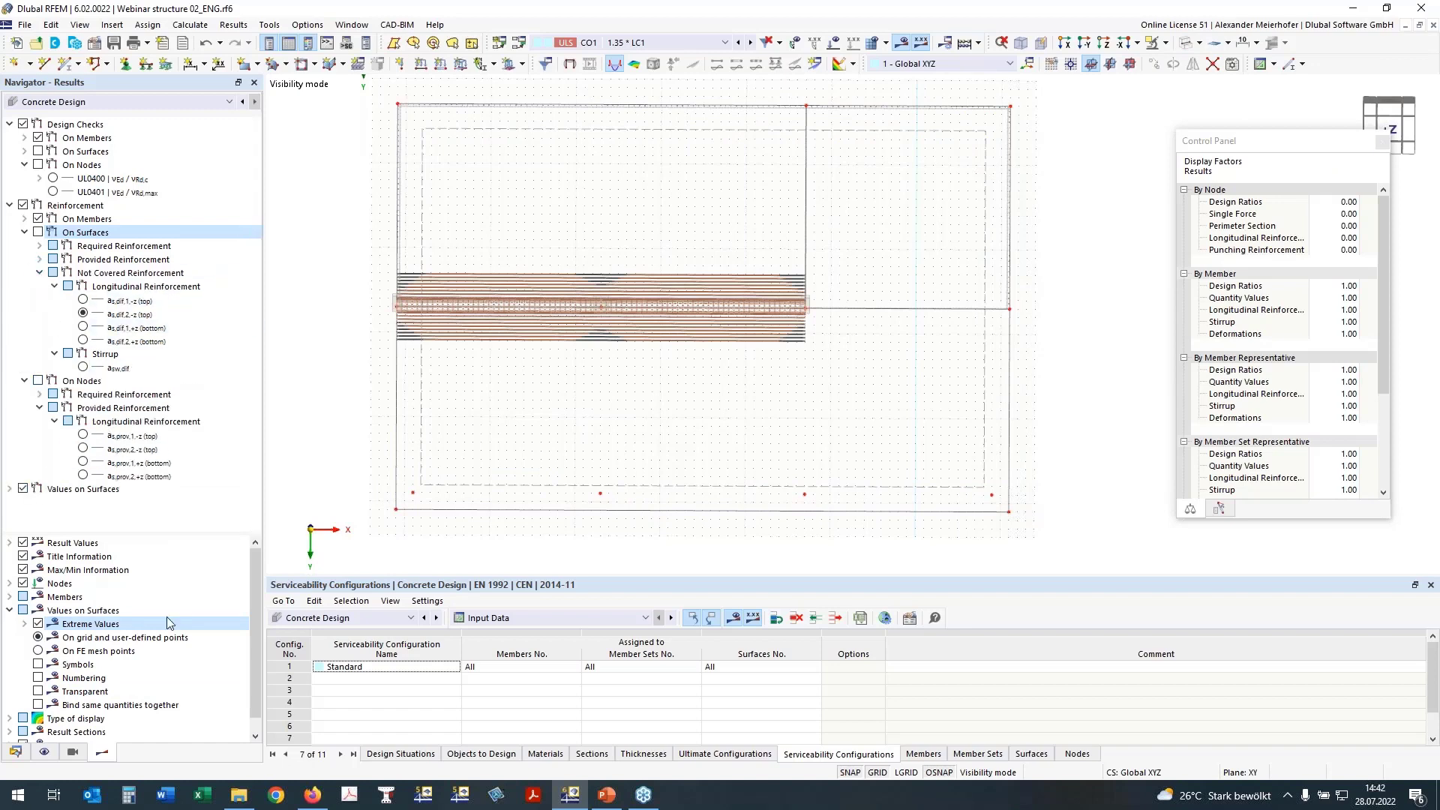
click(45, 752)
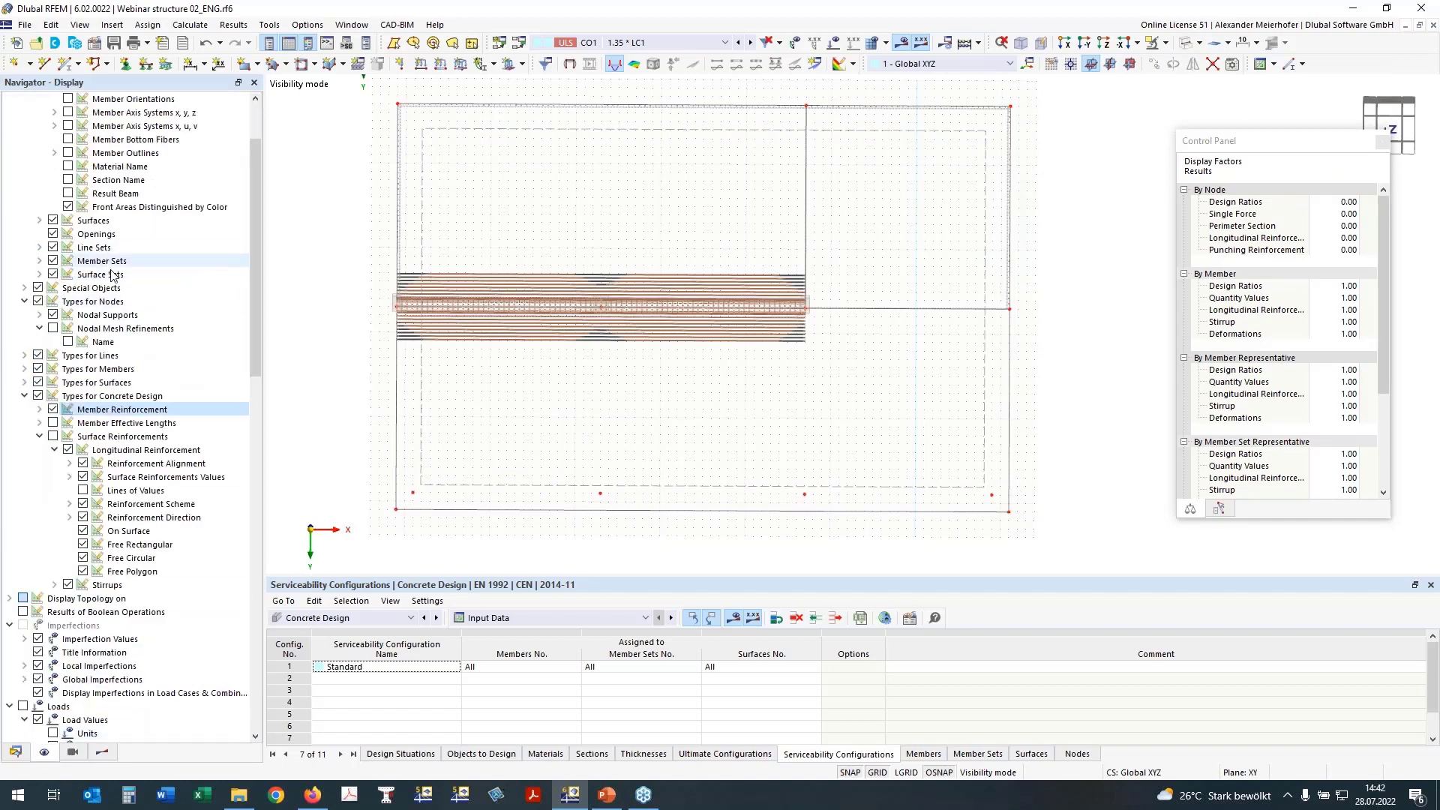
click(54, 439)
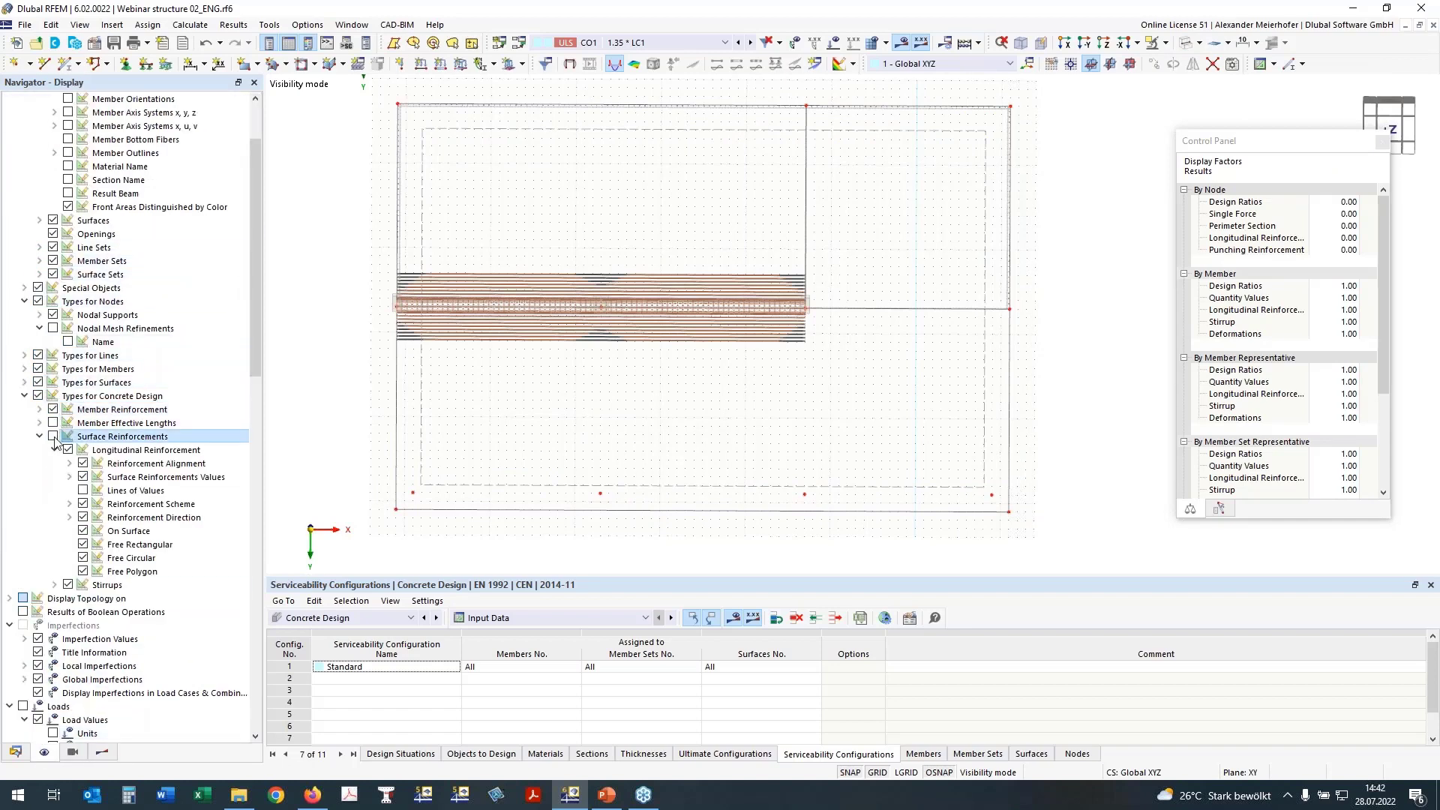
click(53, 436)
click(84, 534)
click(83, 532)
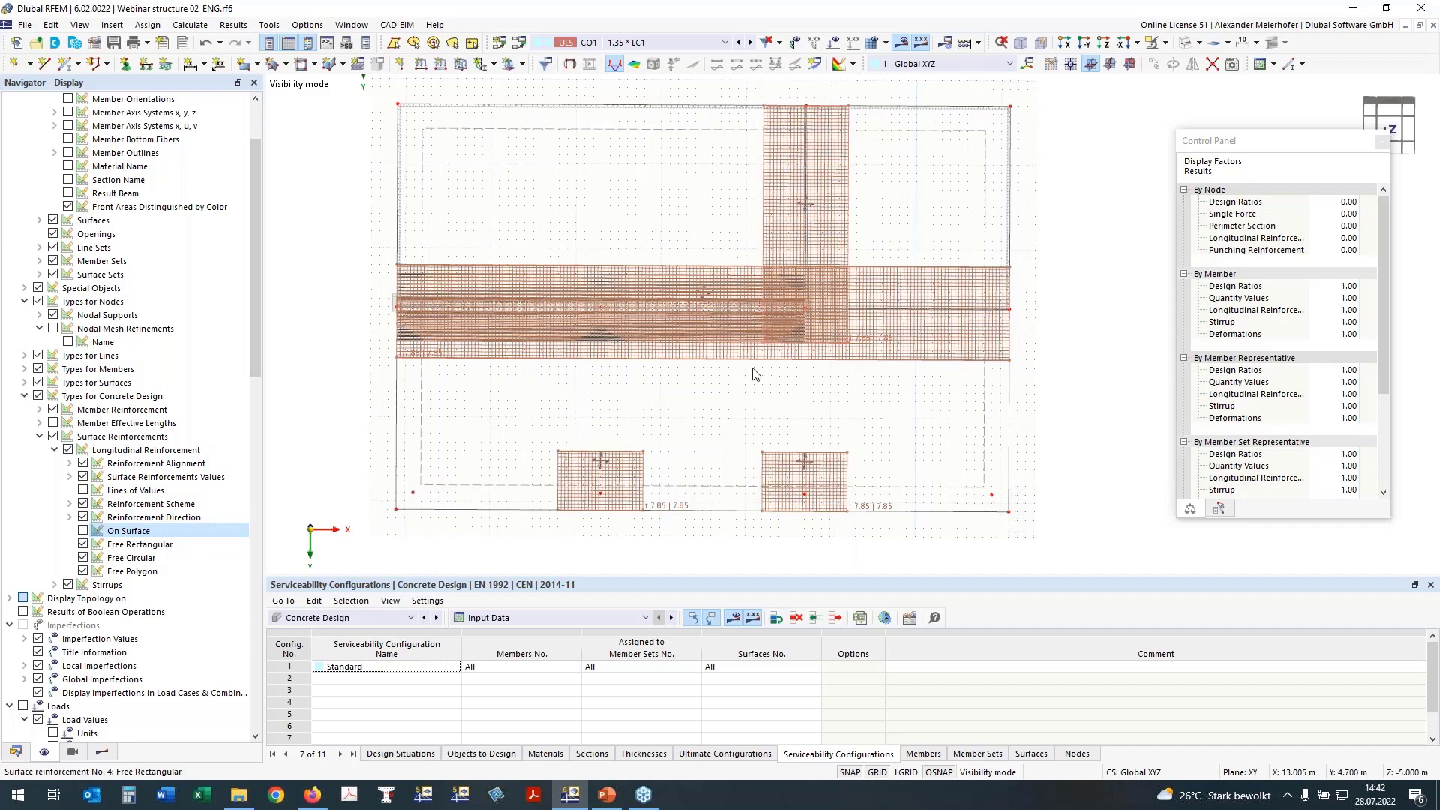
click(52, 409)
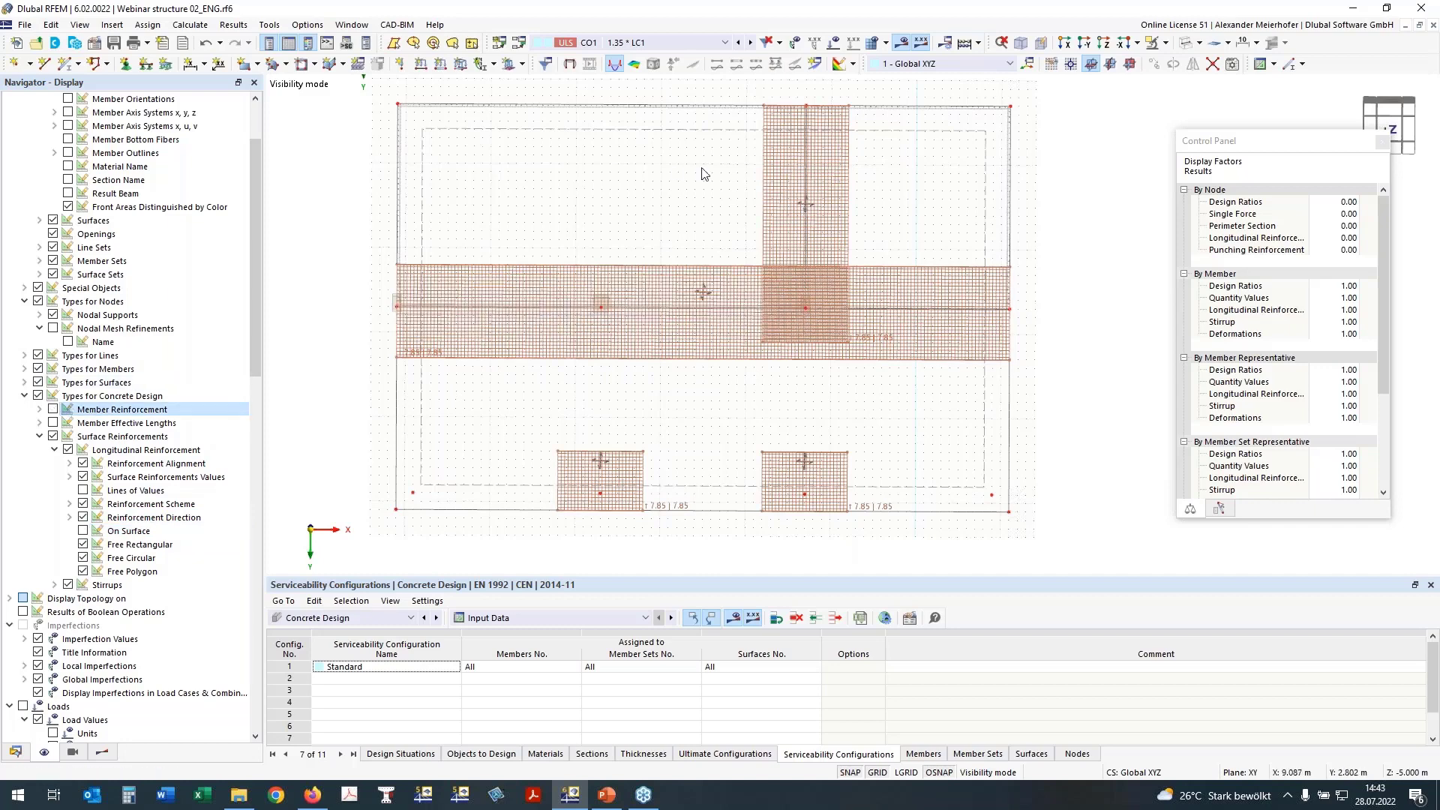
Remove the additional transverse reinforcement from surface reinforcements 5 and 4
scroll(465, 331, up, 5)
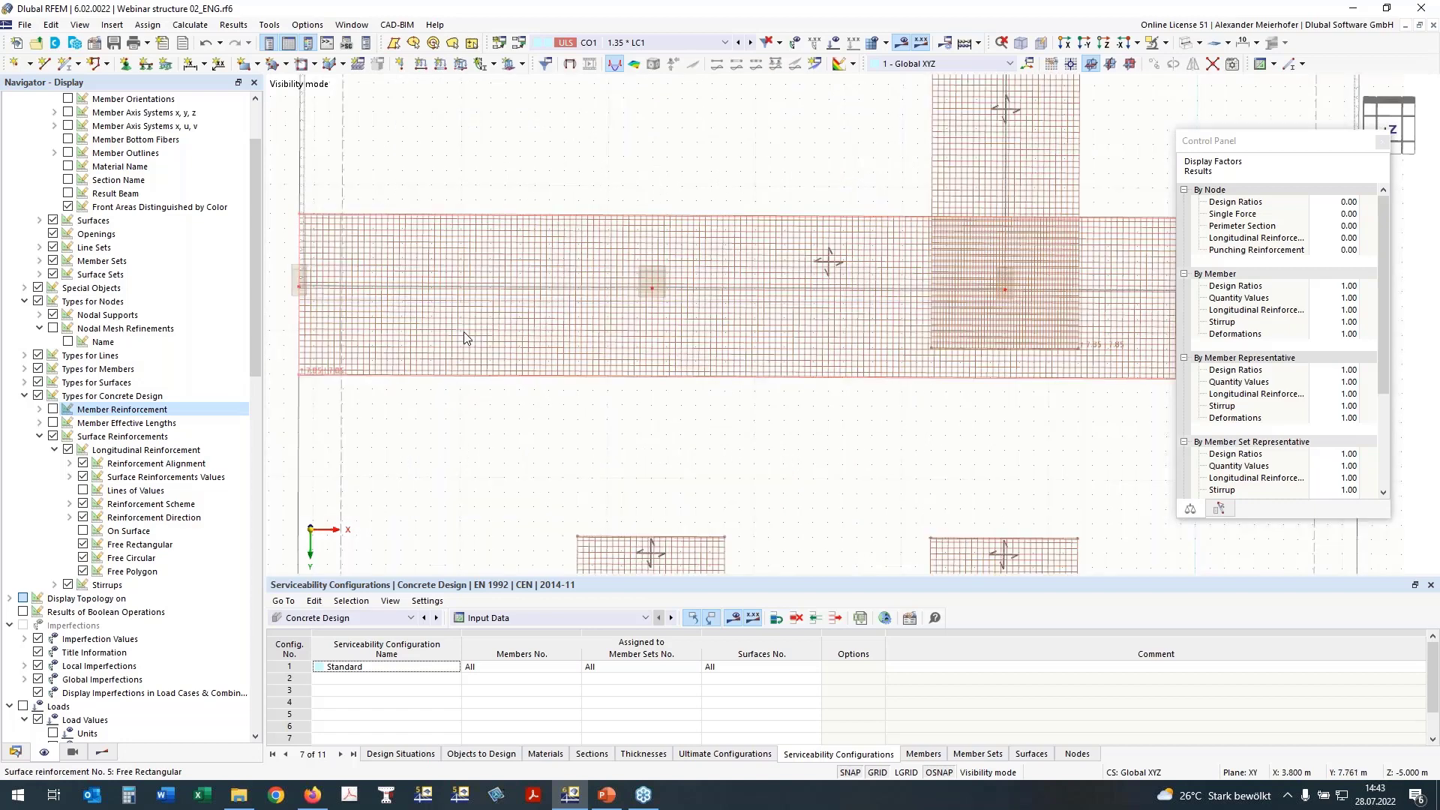
double_click(441, 376)
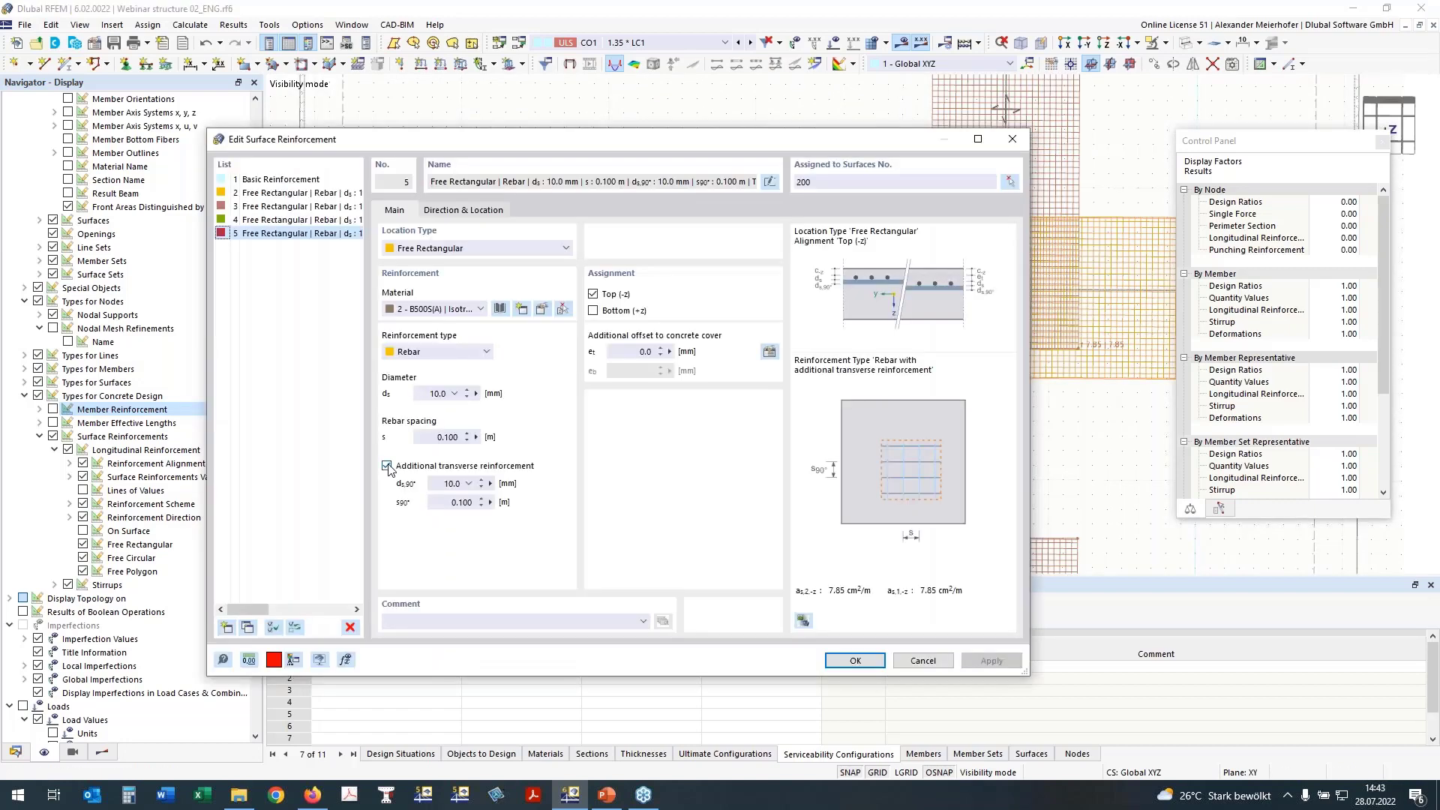
click(386, 465)
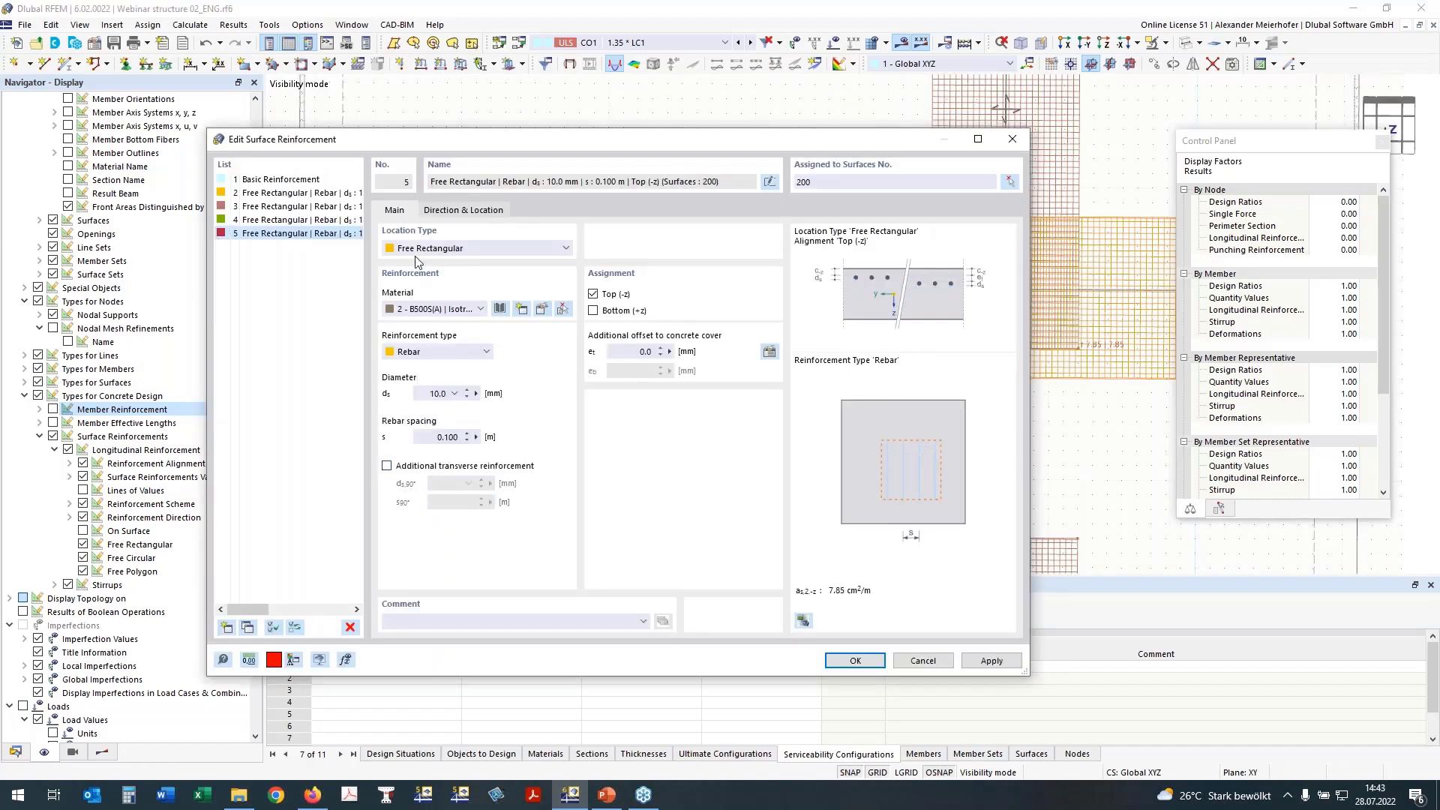
click(455, 210)
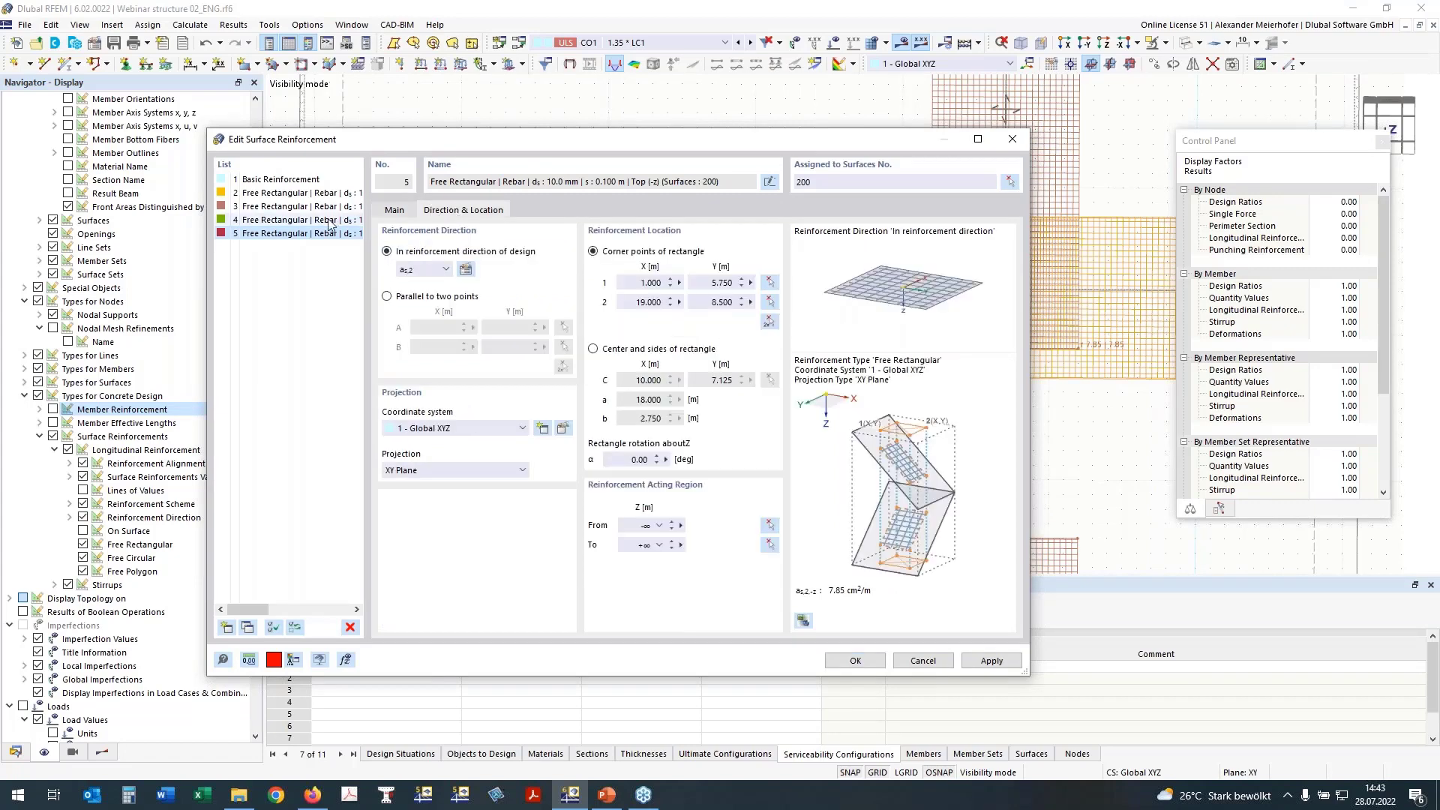
click(330, 221)
click(395, 211)
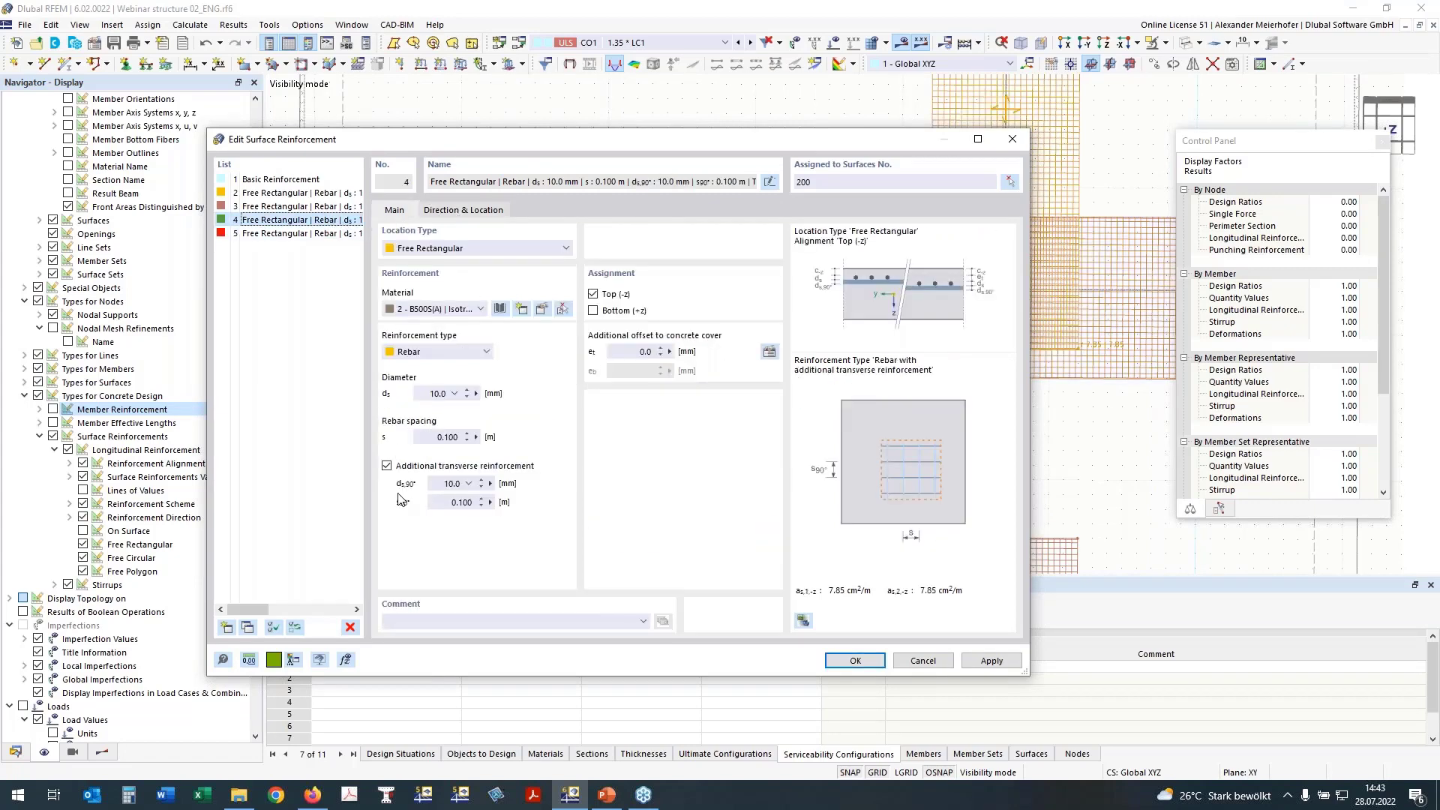
click(387, 466)
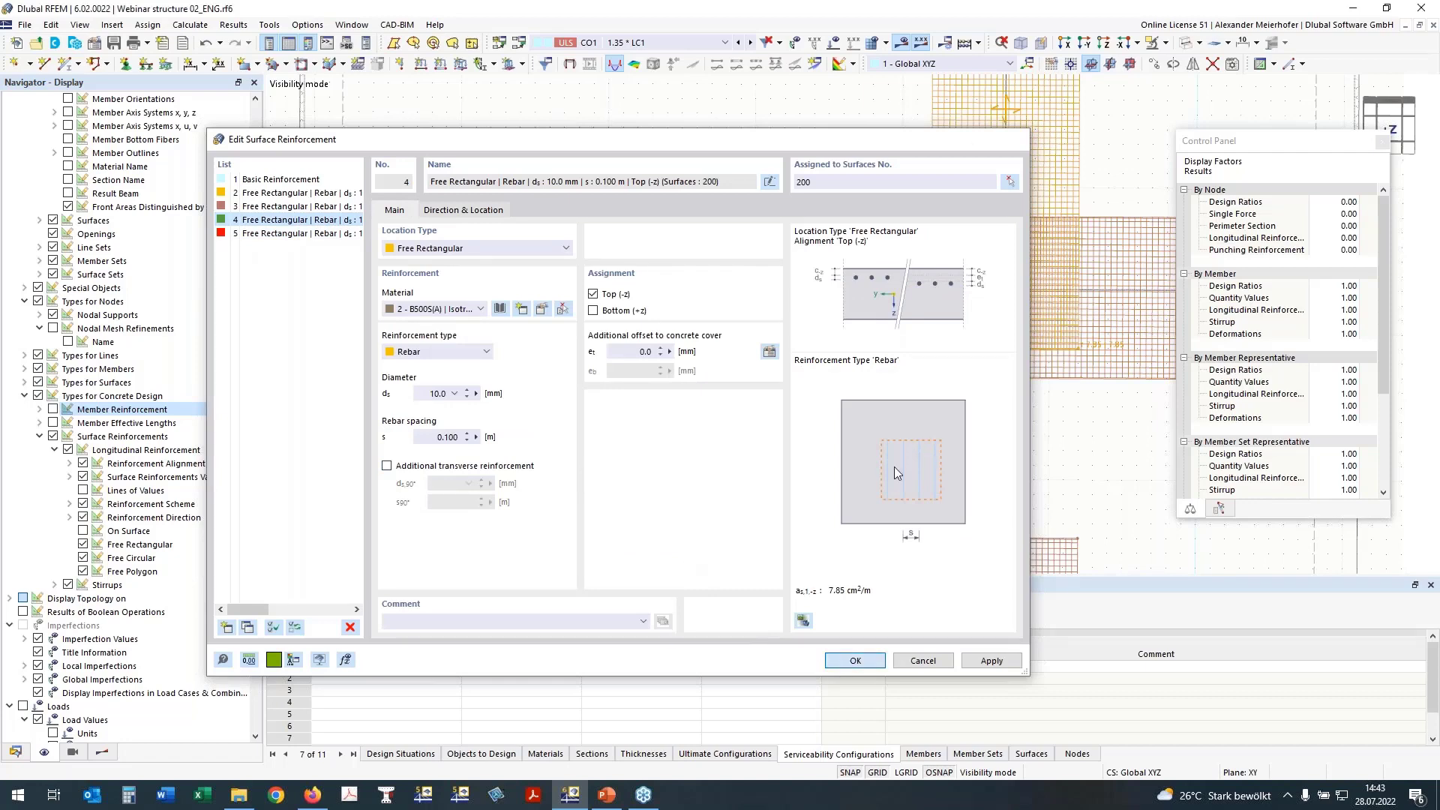
scroll(693, 318, down, 3)
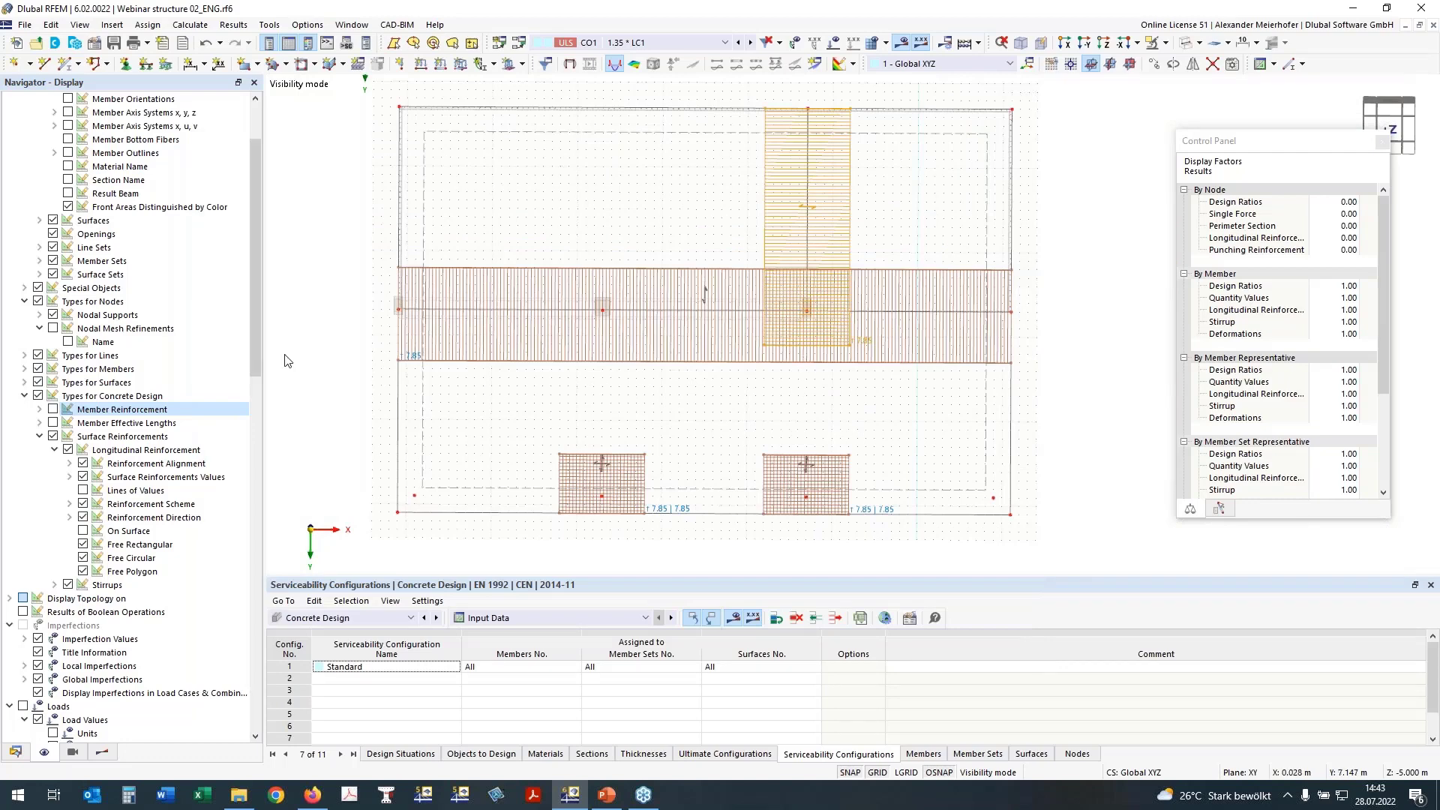
Hide the surface reinforcements, isolate the rib members with their supports, and view them in the -Y direction
click(53, 436)
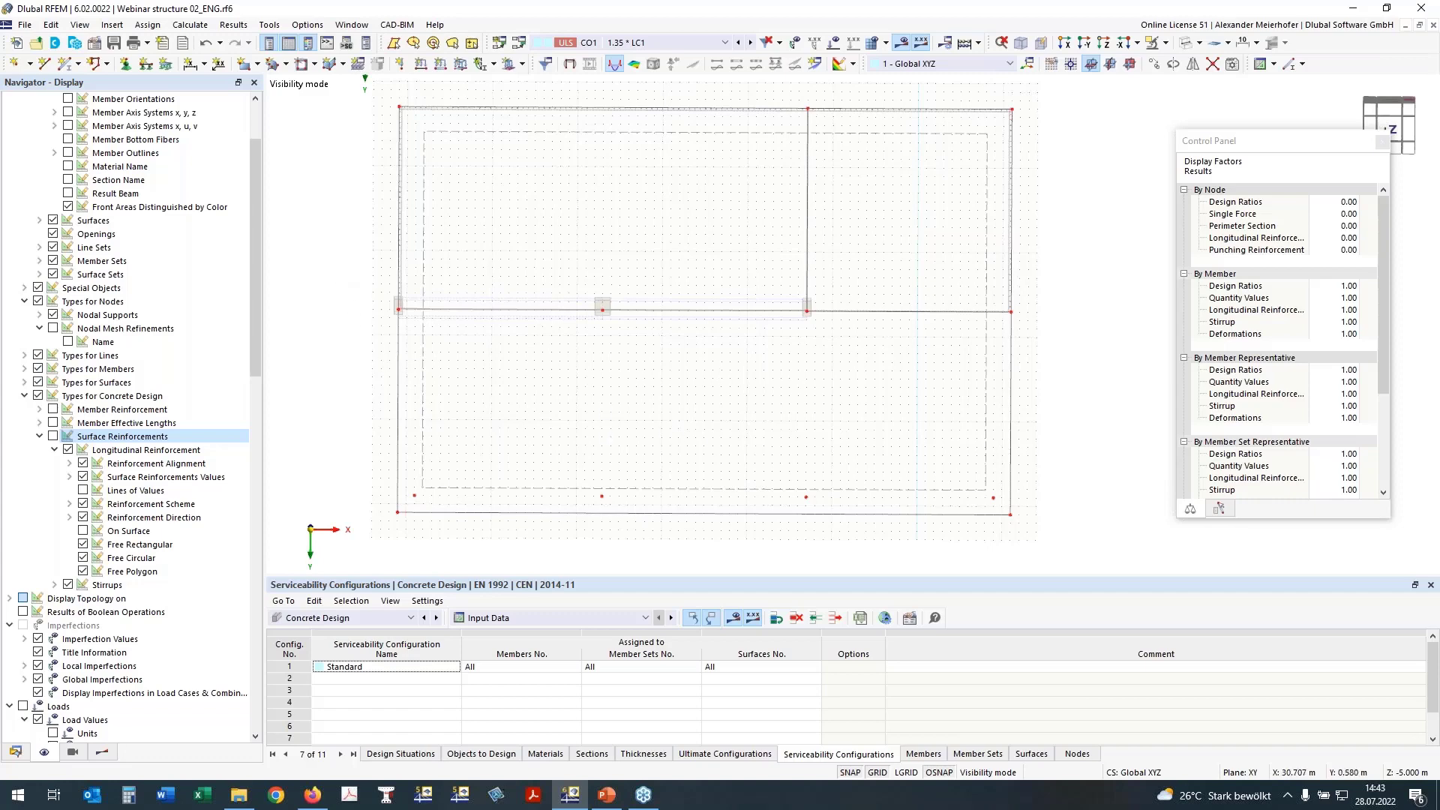
drag(372, 257, 825, 351)
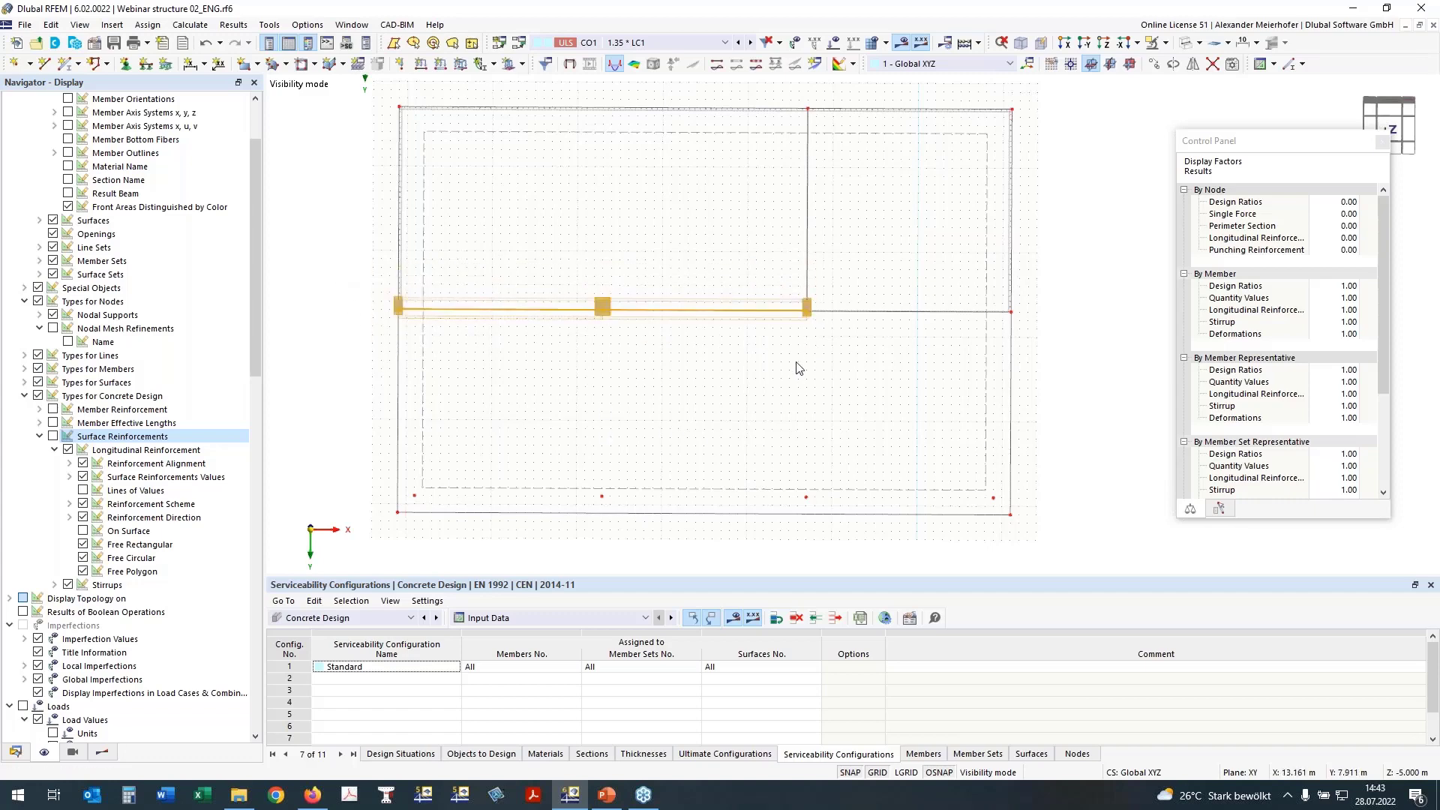
click(1156, 47)
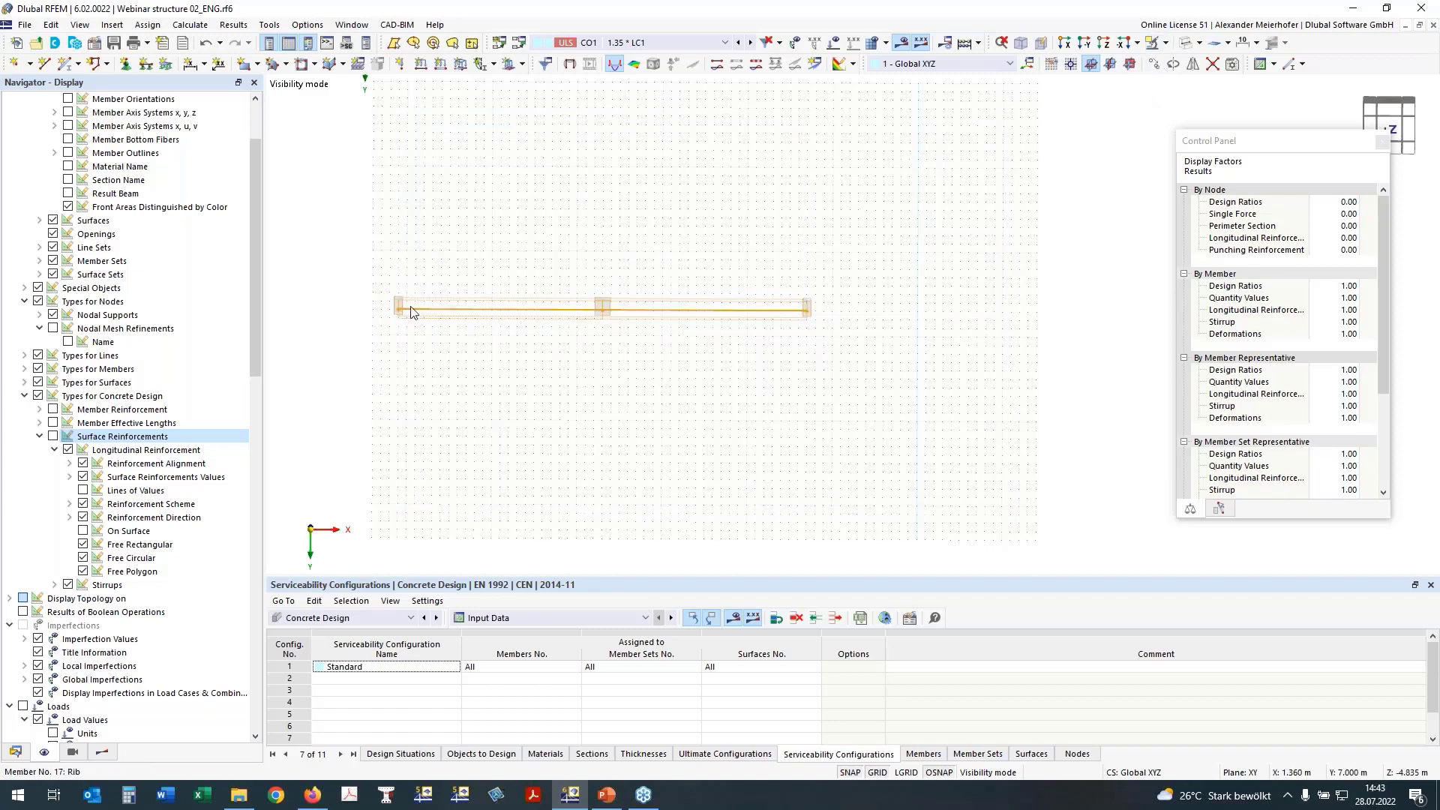
click(1099, 47)
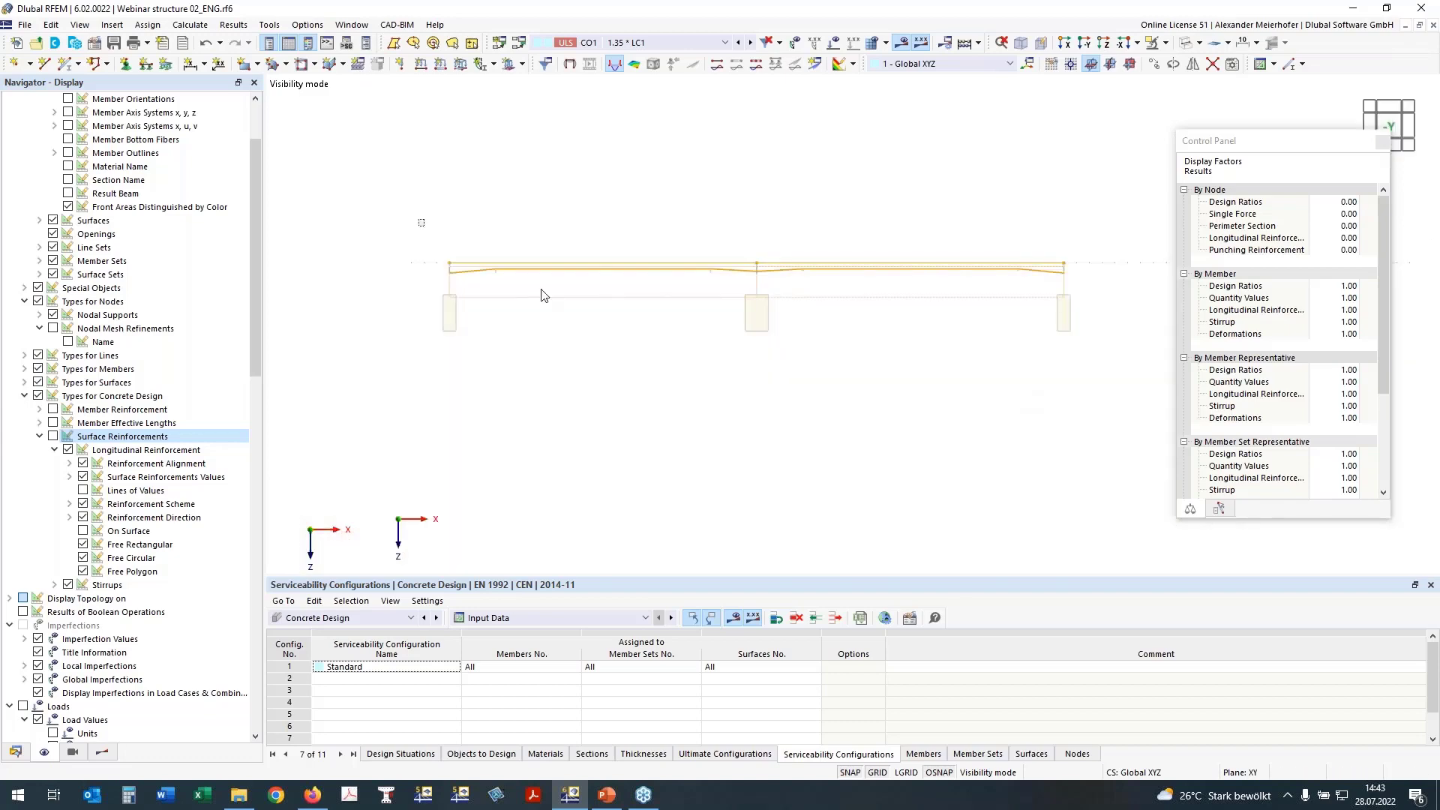
Create object selection 220 from the isolated rib objects and name it T-Section
right_click(923, 269)
click(802, 565)
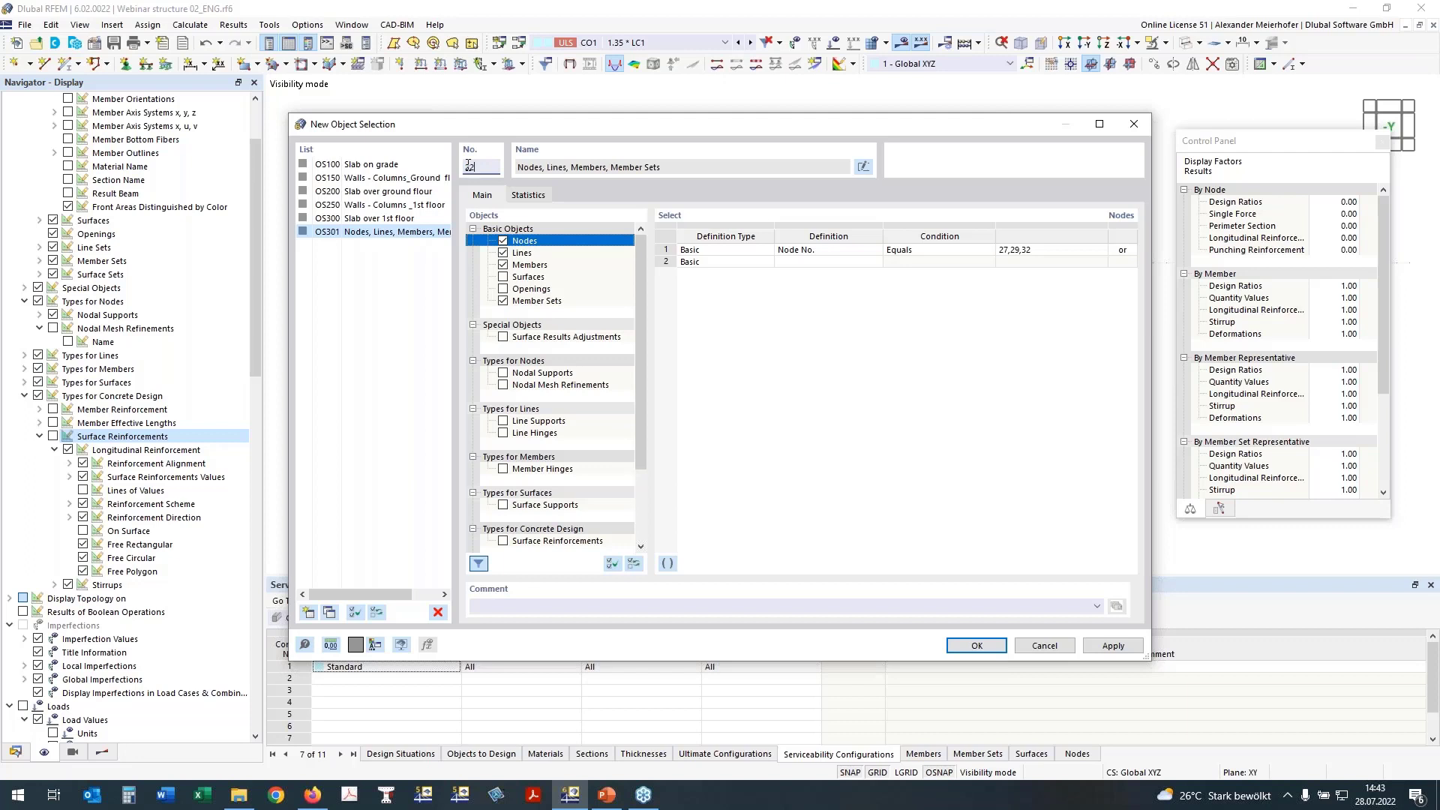
click(627, 169)
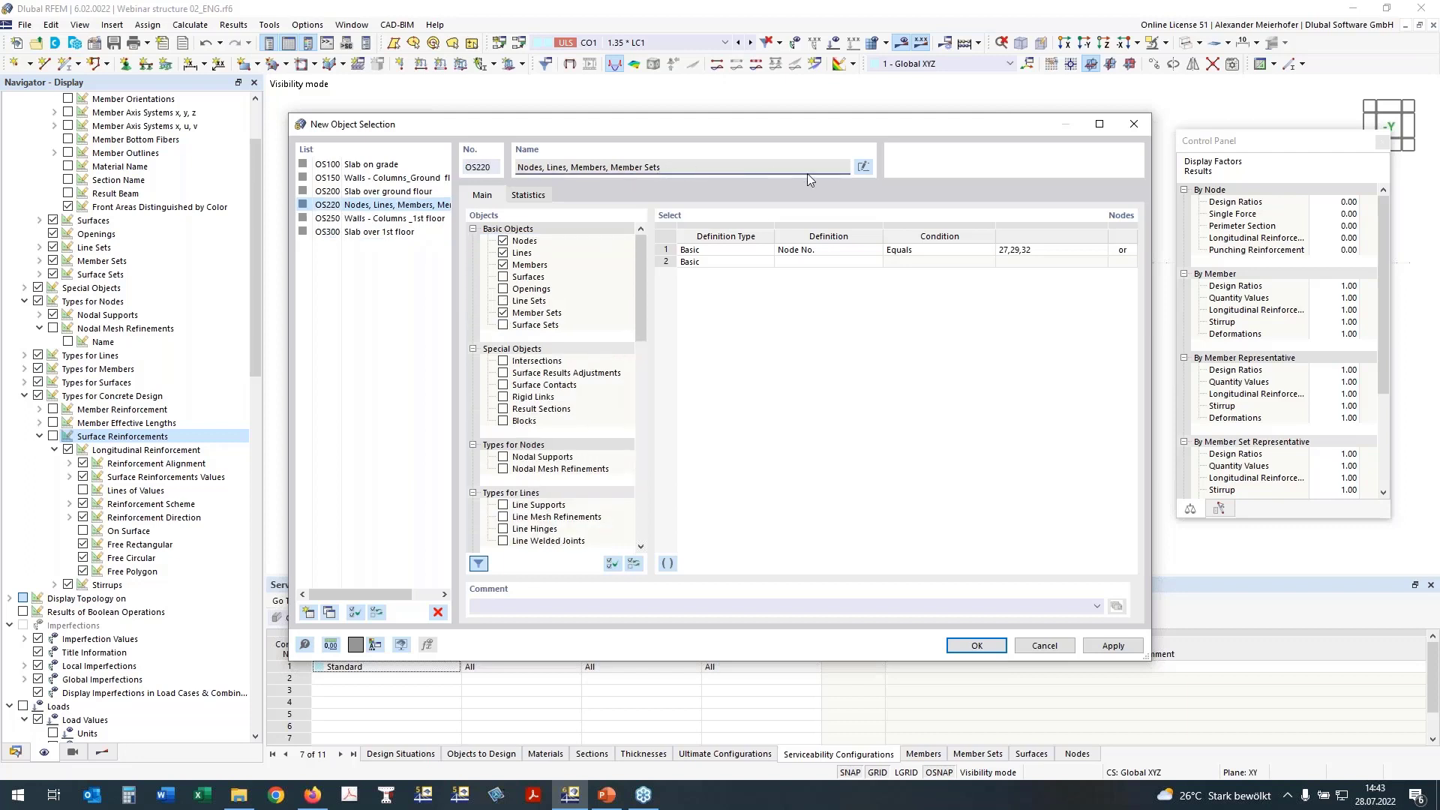
click(870, 169)
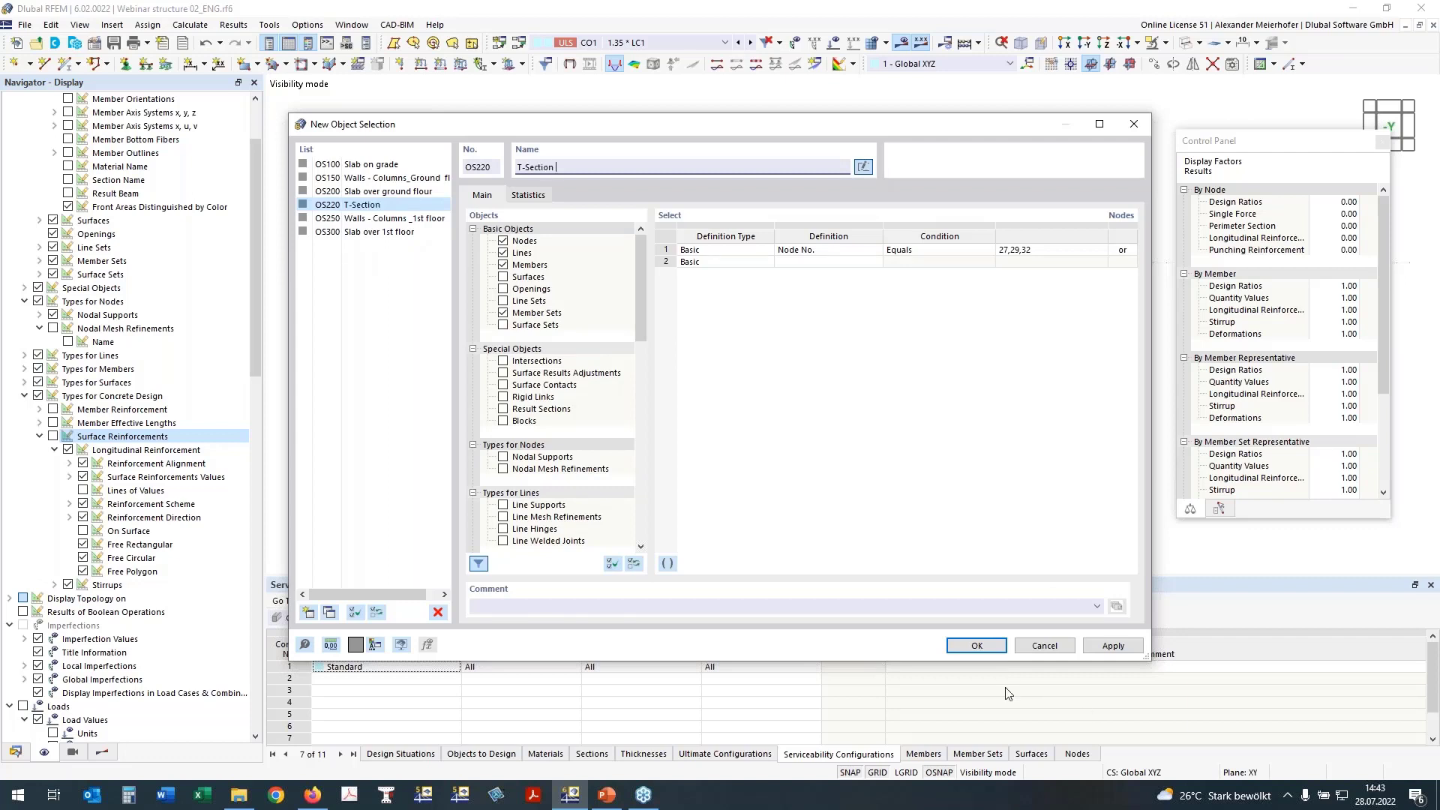
click(977, 646)
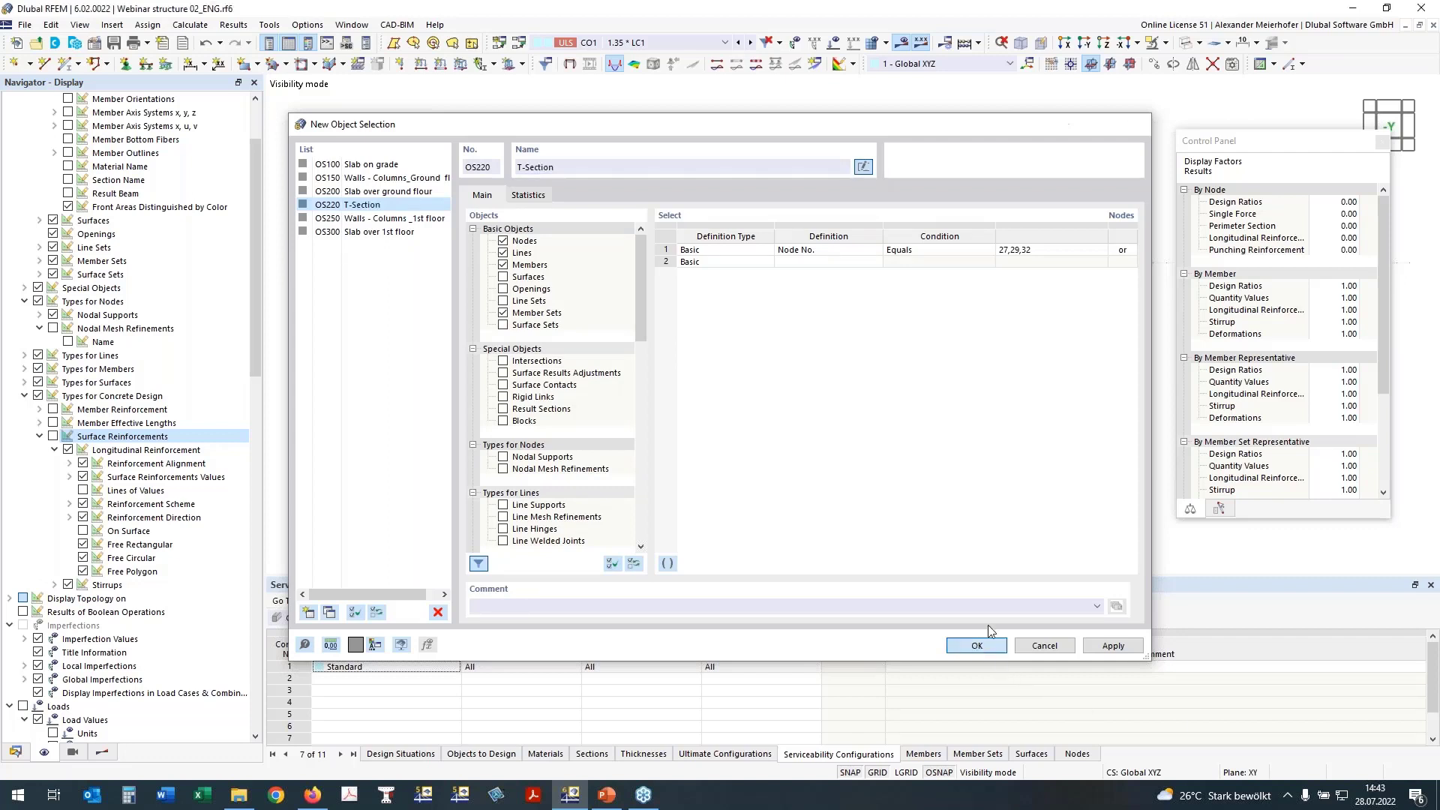
Examine the rib's ultimate limit state ratios for UL0100 (1/y) and UL0200.02 (VEd/VRd) in turn, hiding each one after viewing
click(103, 752)
click(26, 138)
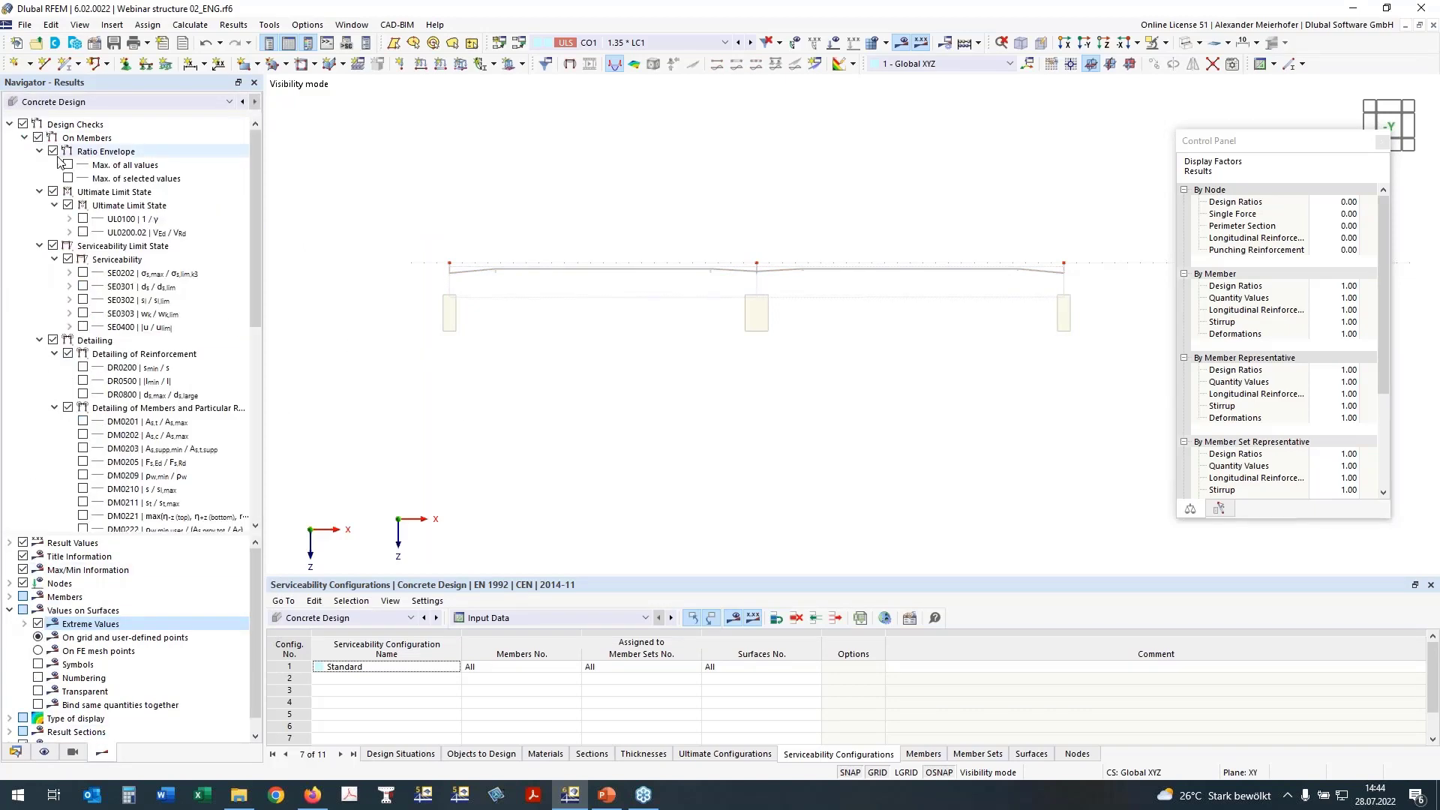
click(83, 218)
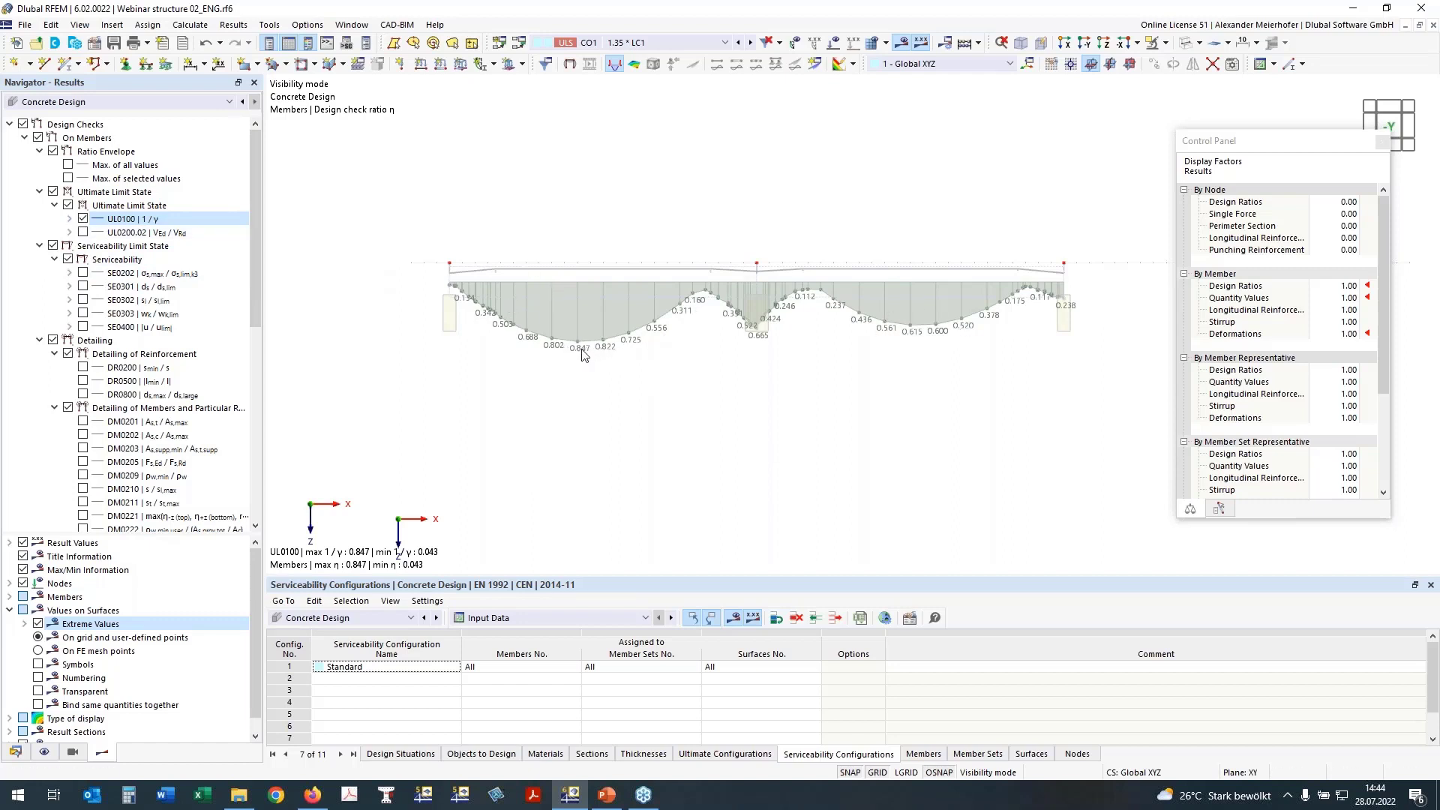
click(82, 233)
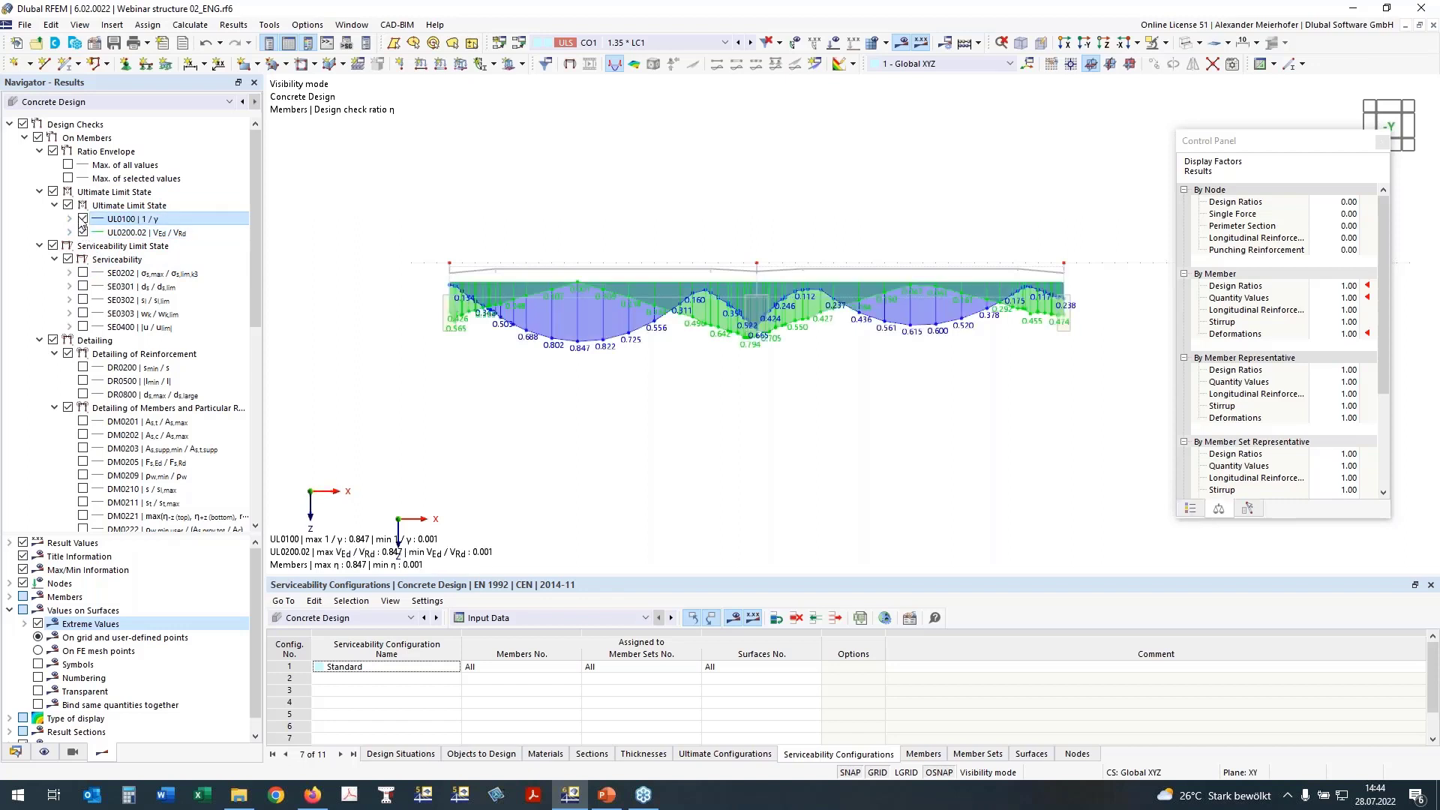
click(83, 218)
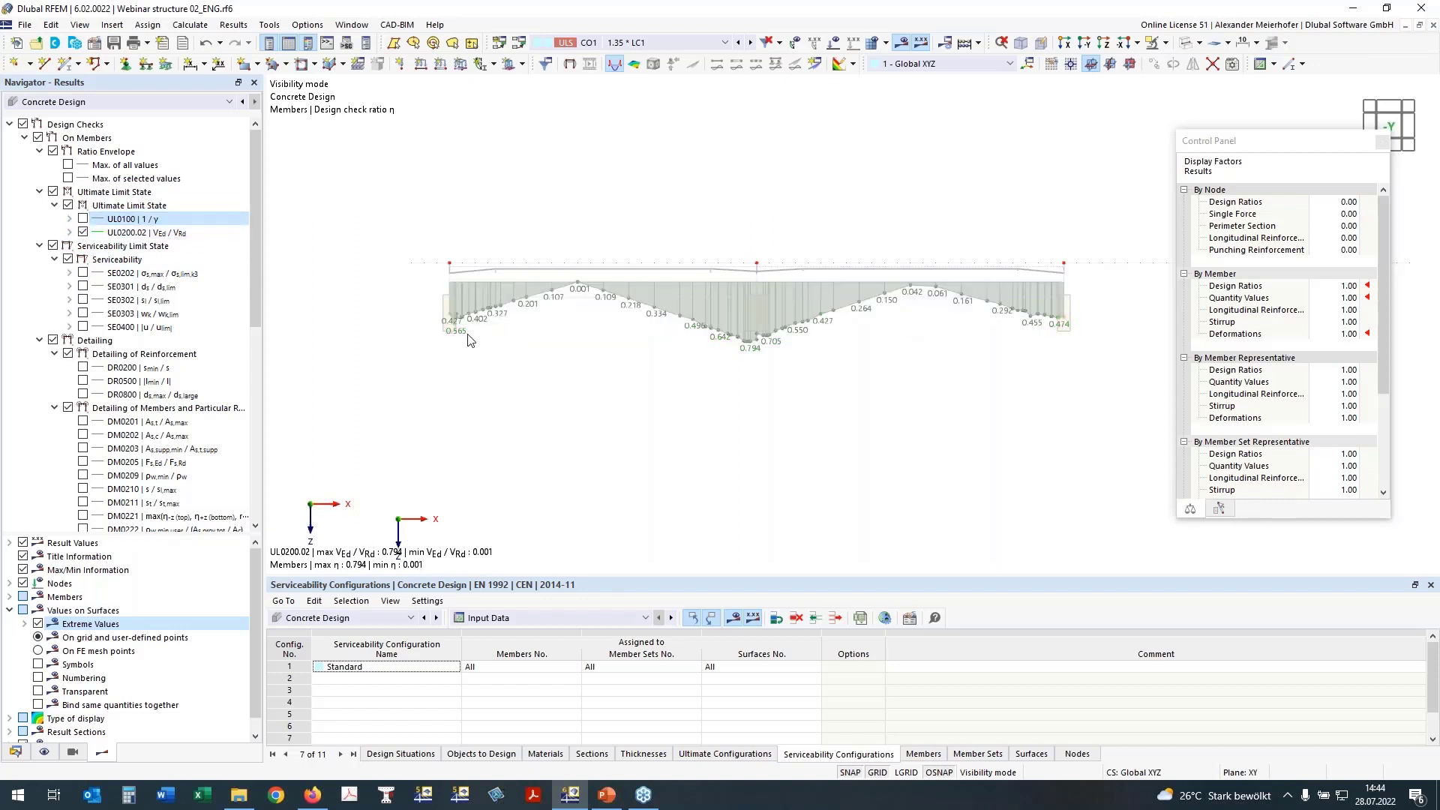
click(83, 233)
click(83, 233)
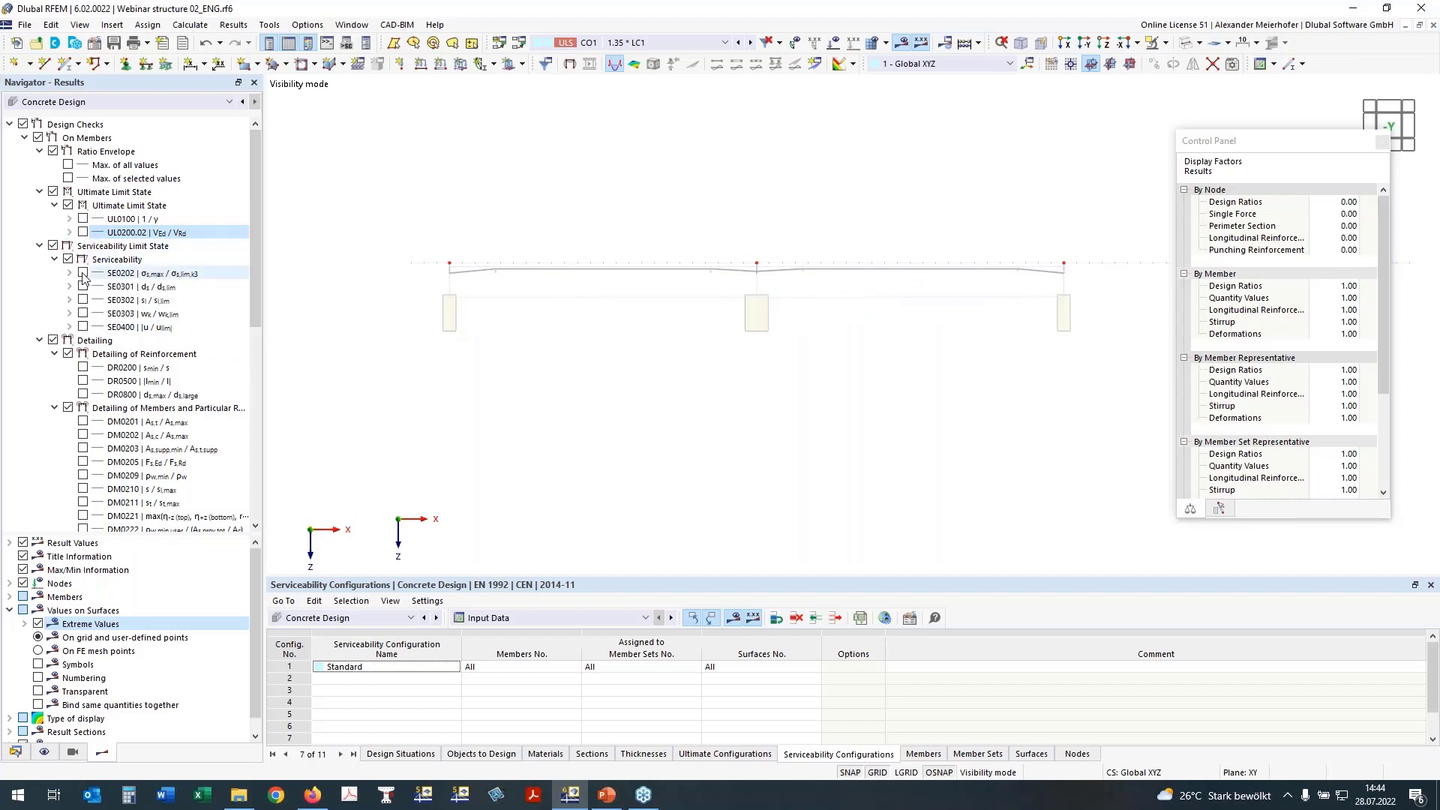
Examine the rib's serviceability ratios for SE0202 steel stress and SE0303 crack width, and list the component results of each check
click(83, 274)
click(84, 274)
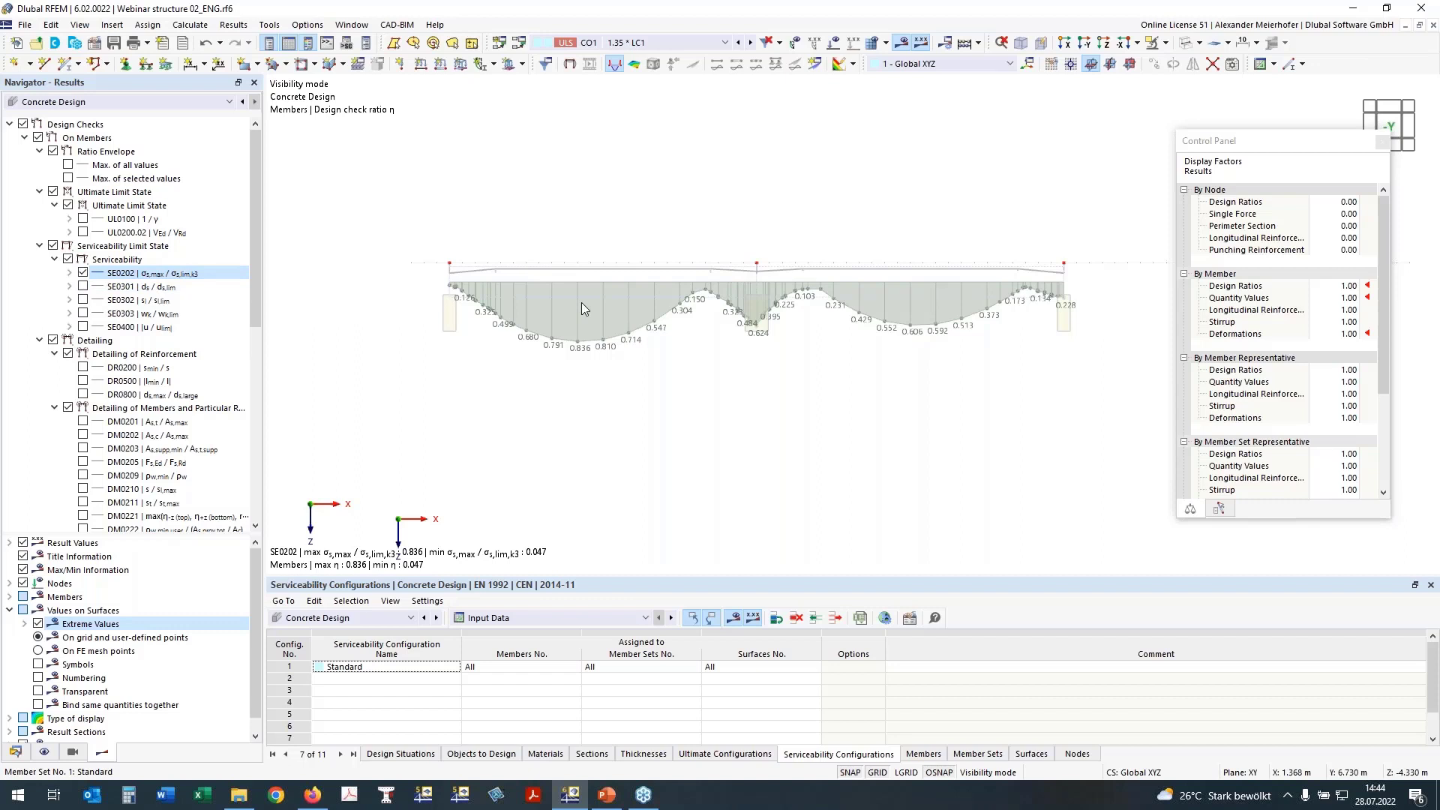
click(70, 273)
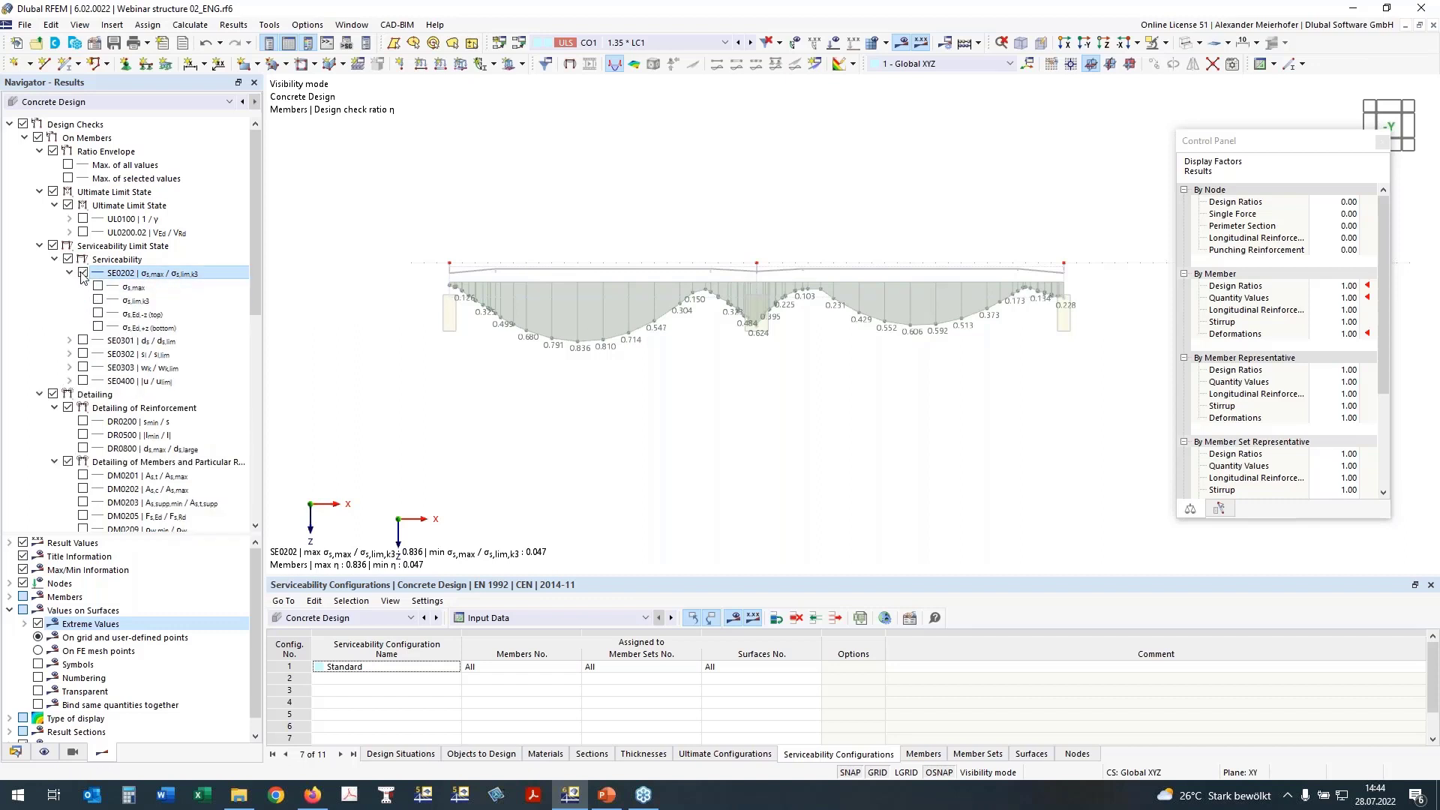
click(83, 274)
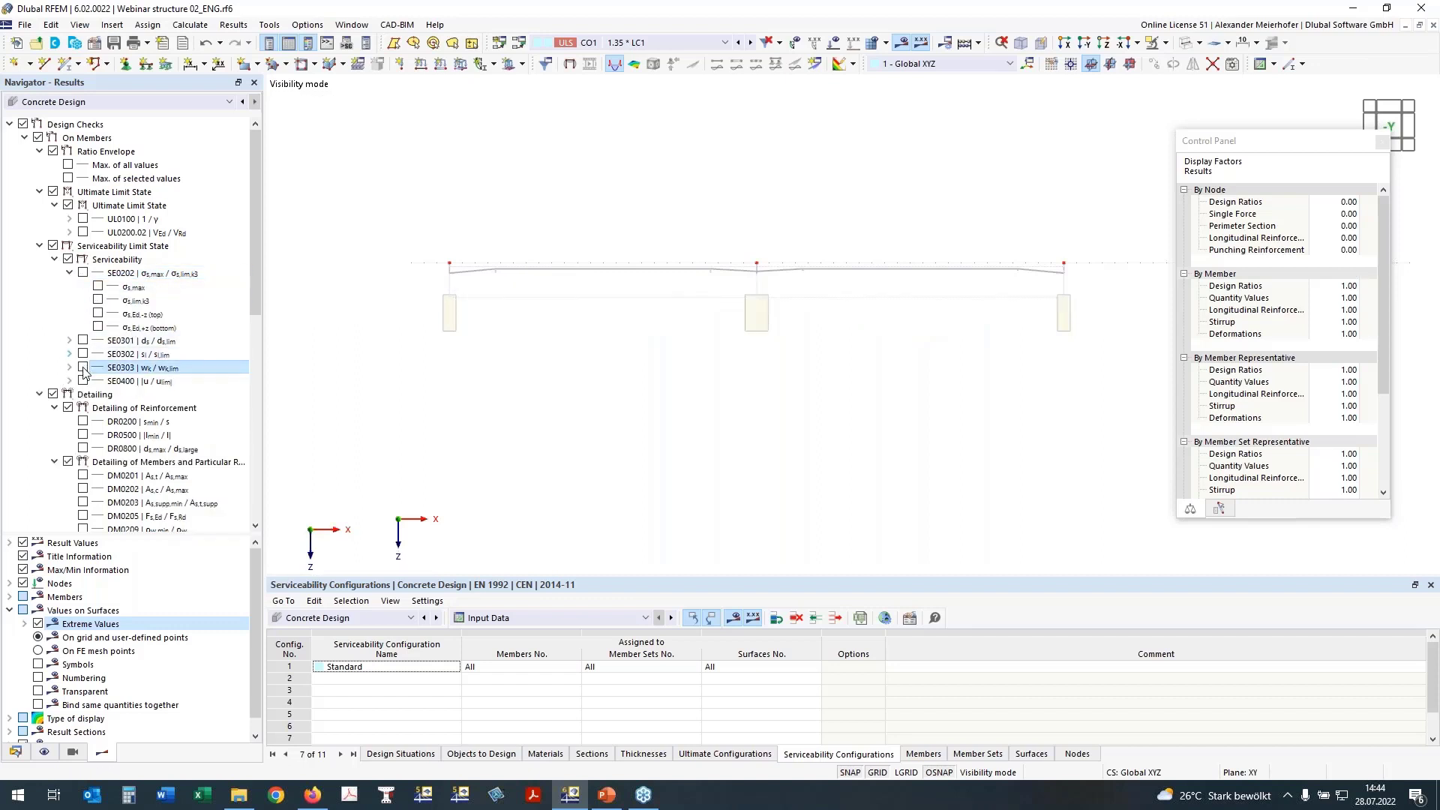
click(70, 273)
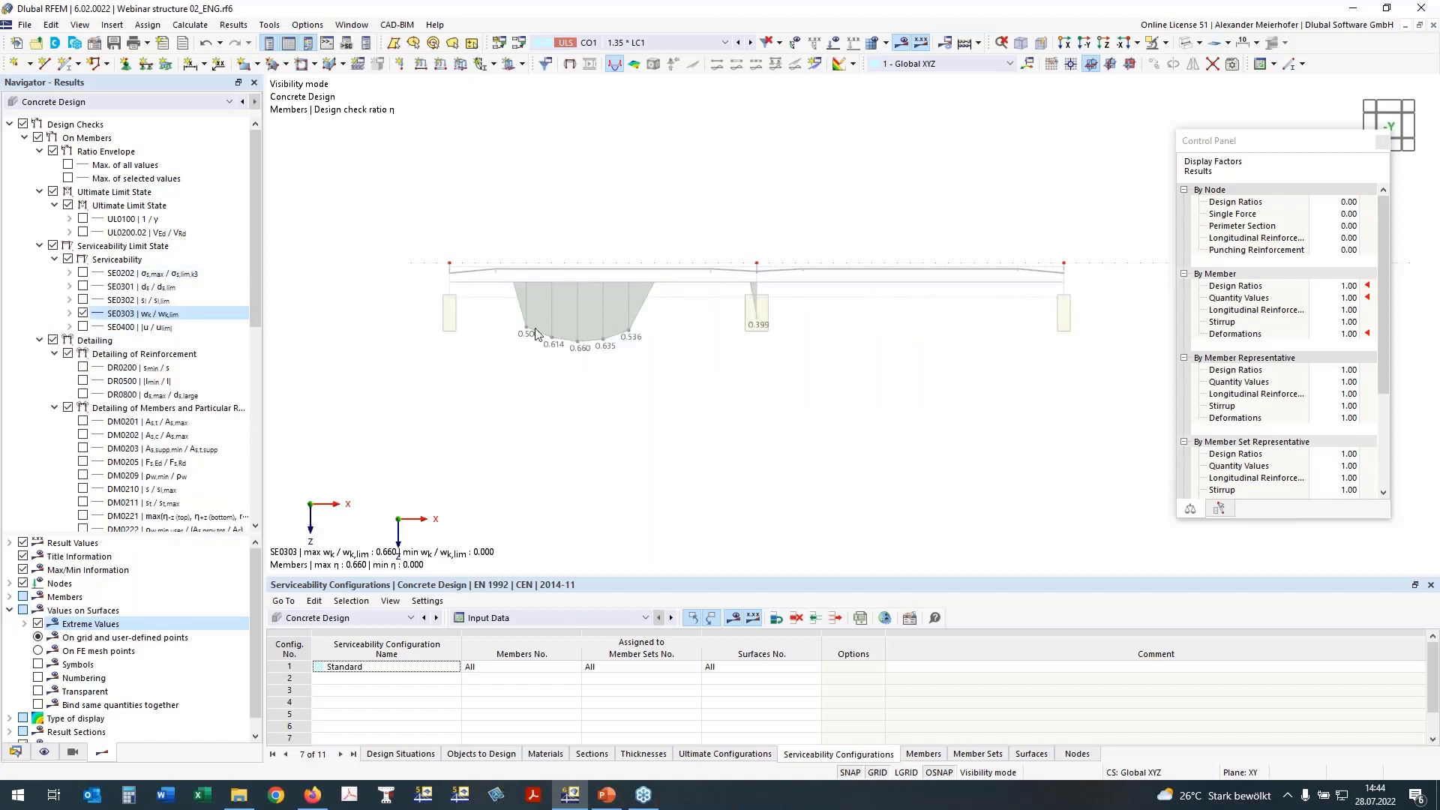
click(71, 314)
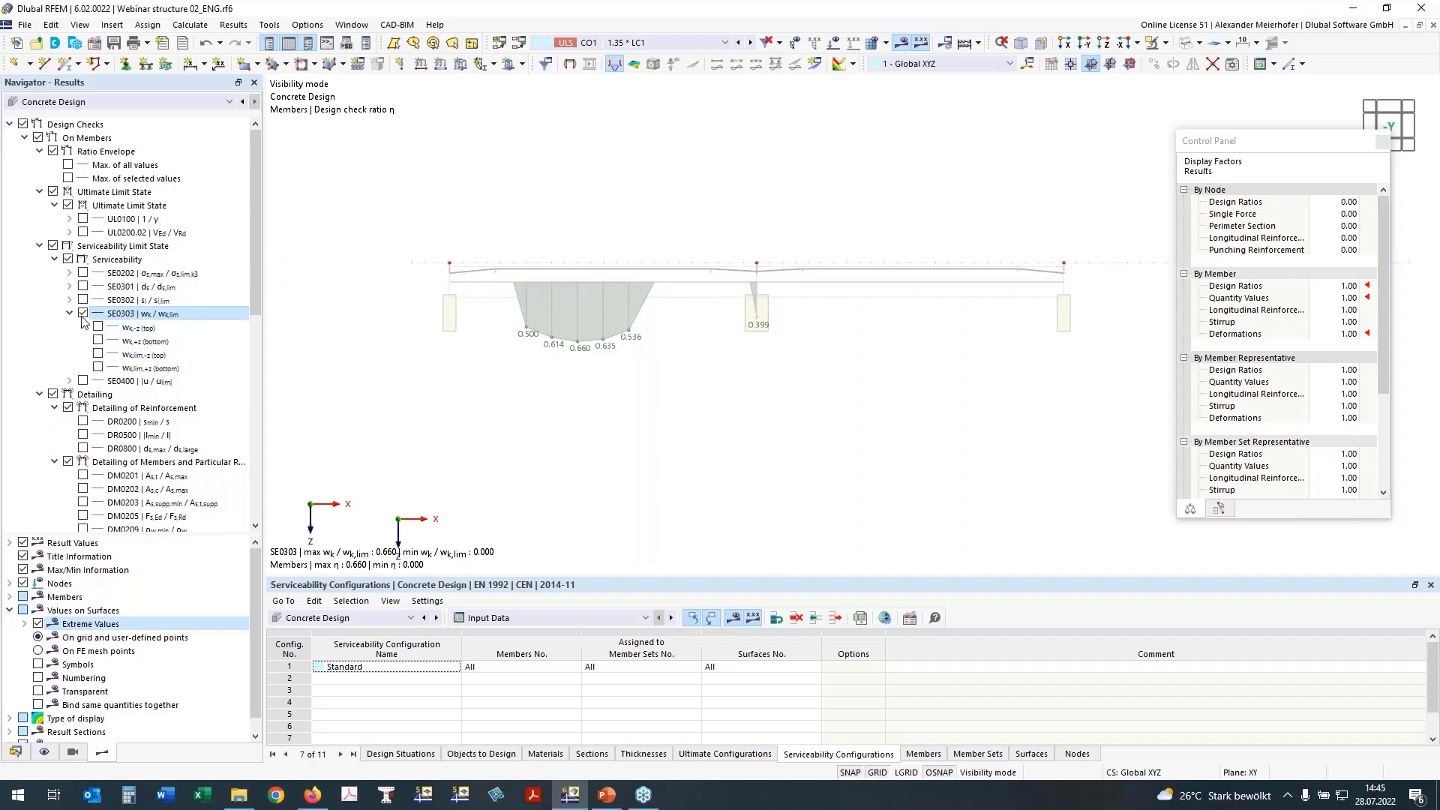
Examine the rib's bottom crack width wk,+z and the SE0400 deflection ratio with its uz component, hiding the ratio after viewing
click(97, 340)
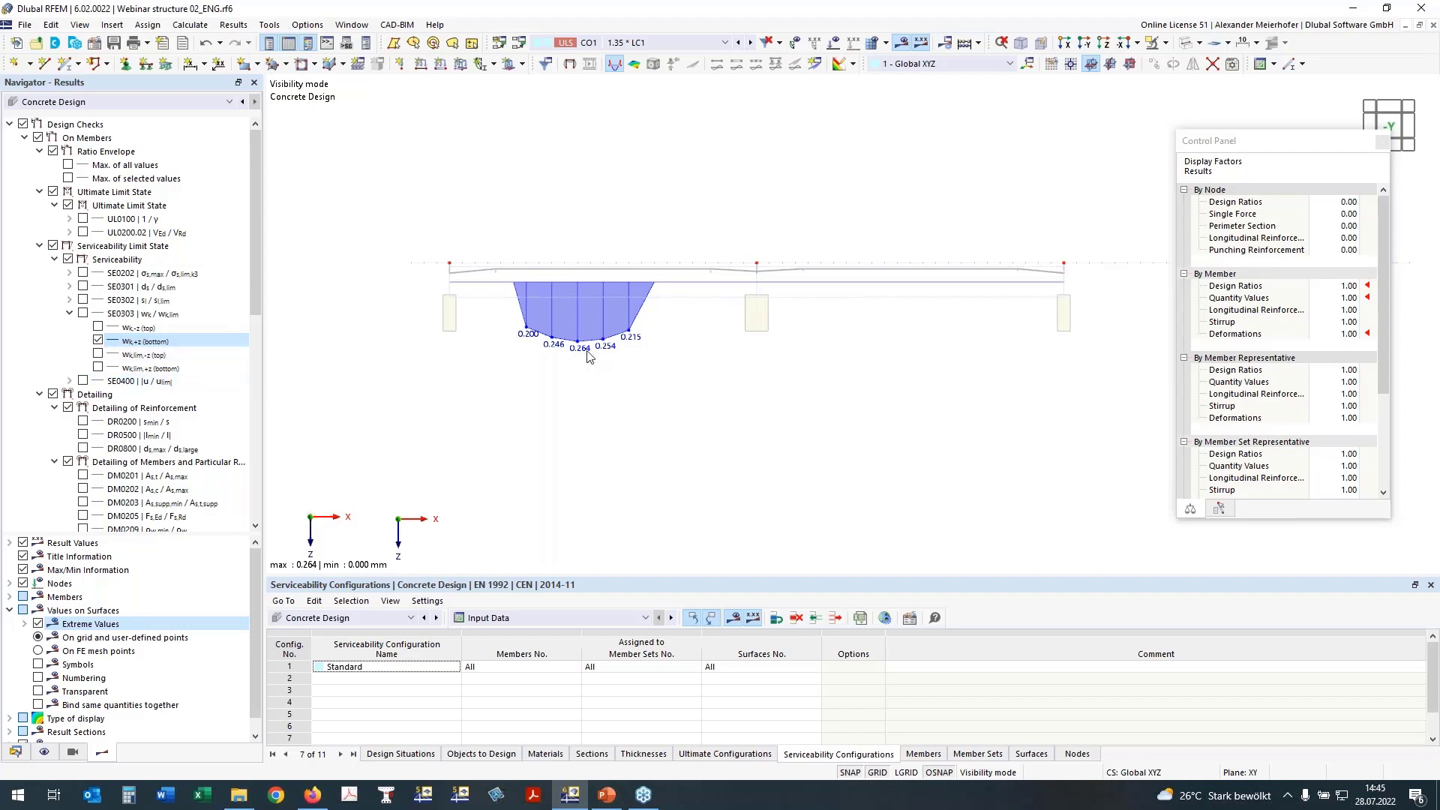
click(97, 339)
click(69, 381)
click(83, 380)
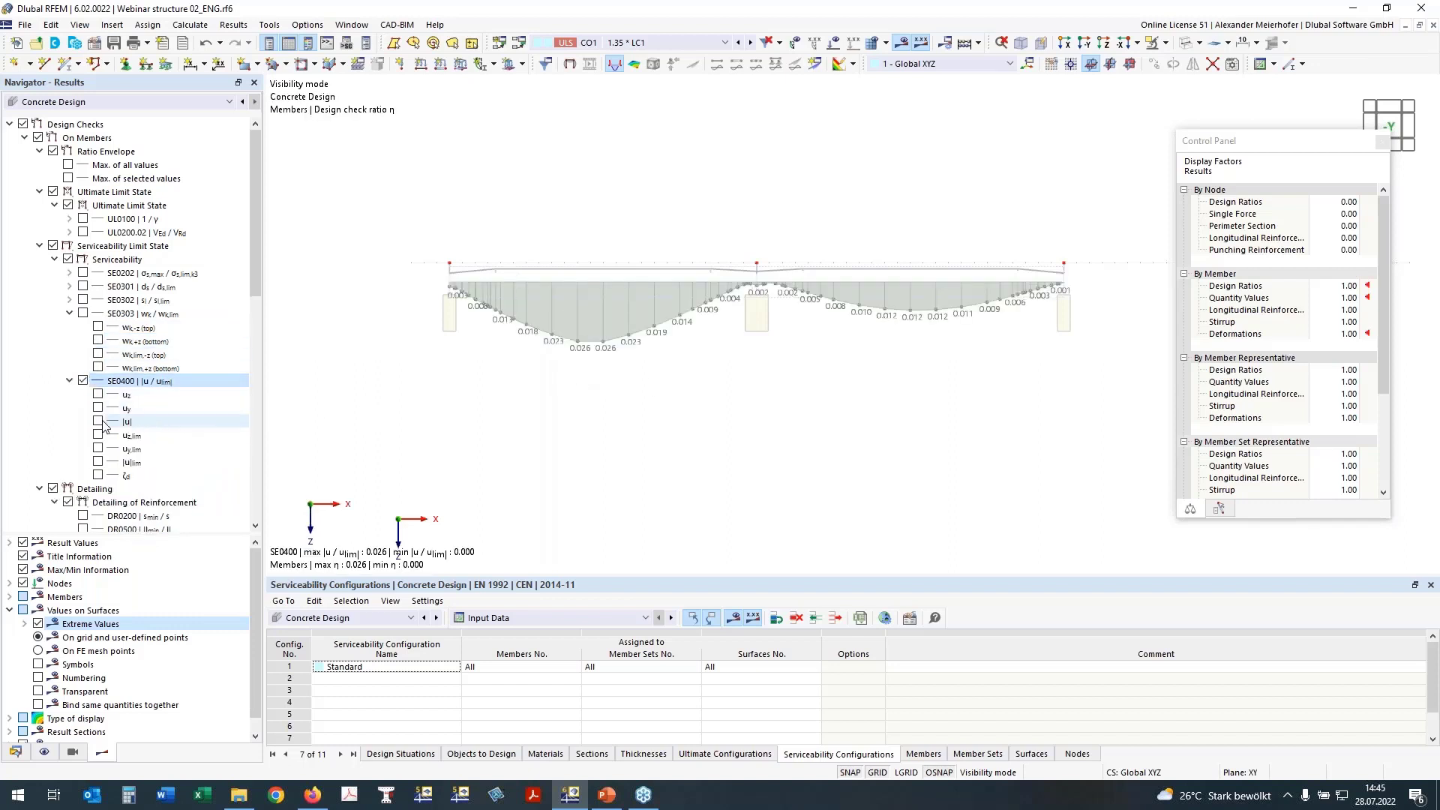
click(97, 393)
click(83, 380)
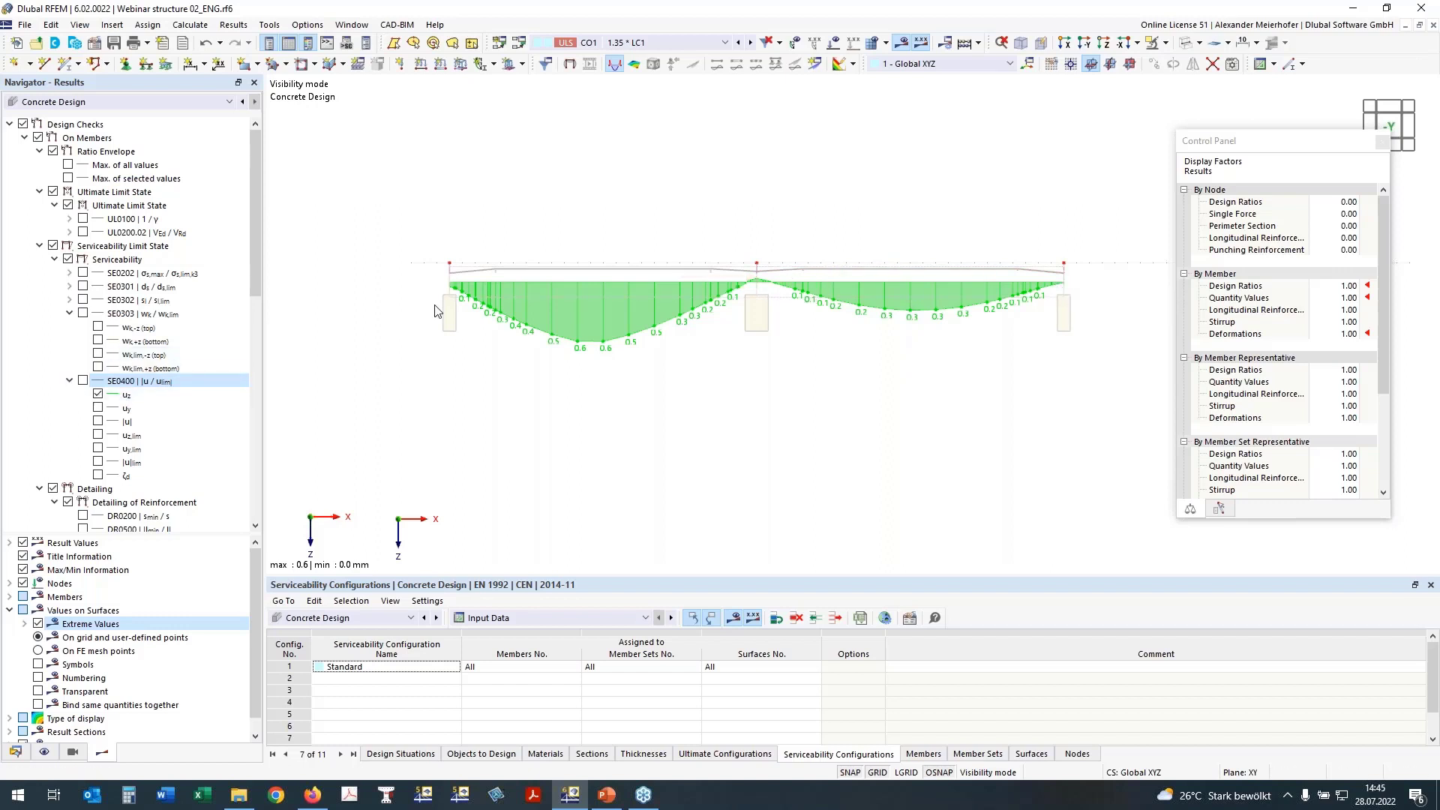
click(84, 380)
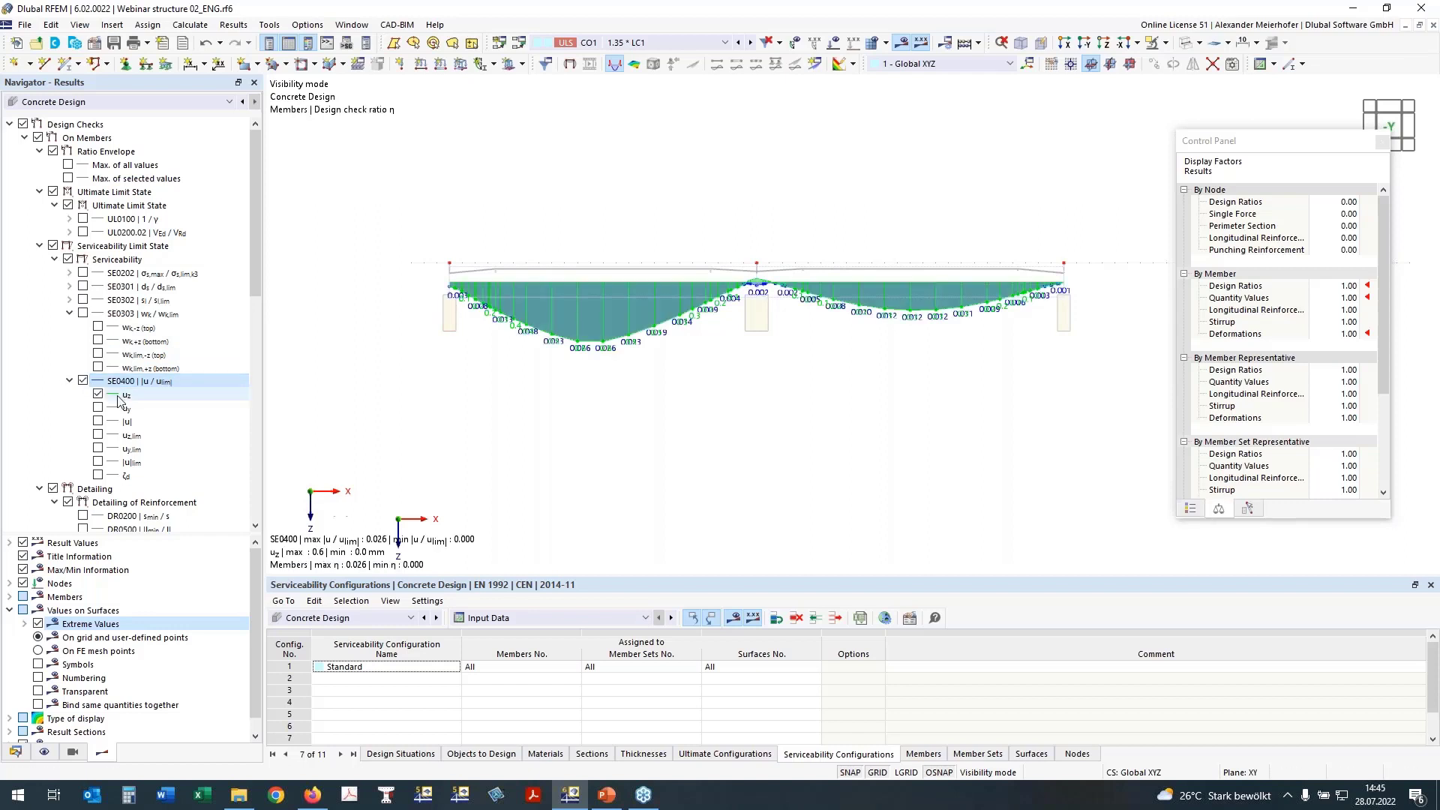
click(83, 381)
click(69, 381)
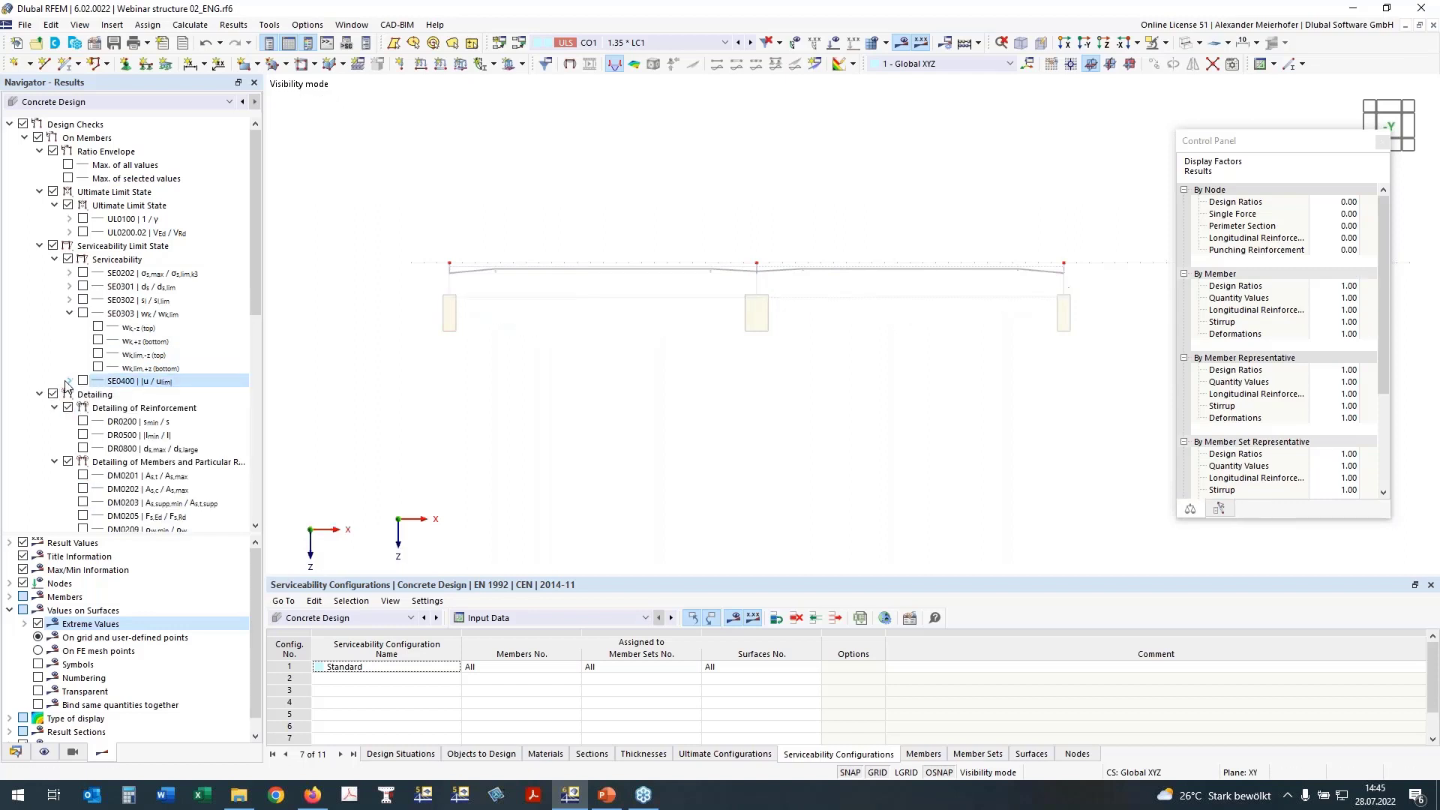
Collapse the member detailing checks and list the reinforcement results available on members
scroll(581, 359, down, 4)
ctrl+middle_drag(661, 354, 660, 480)
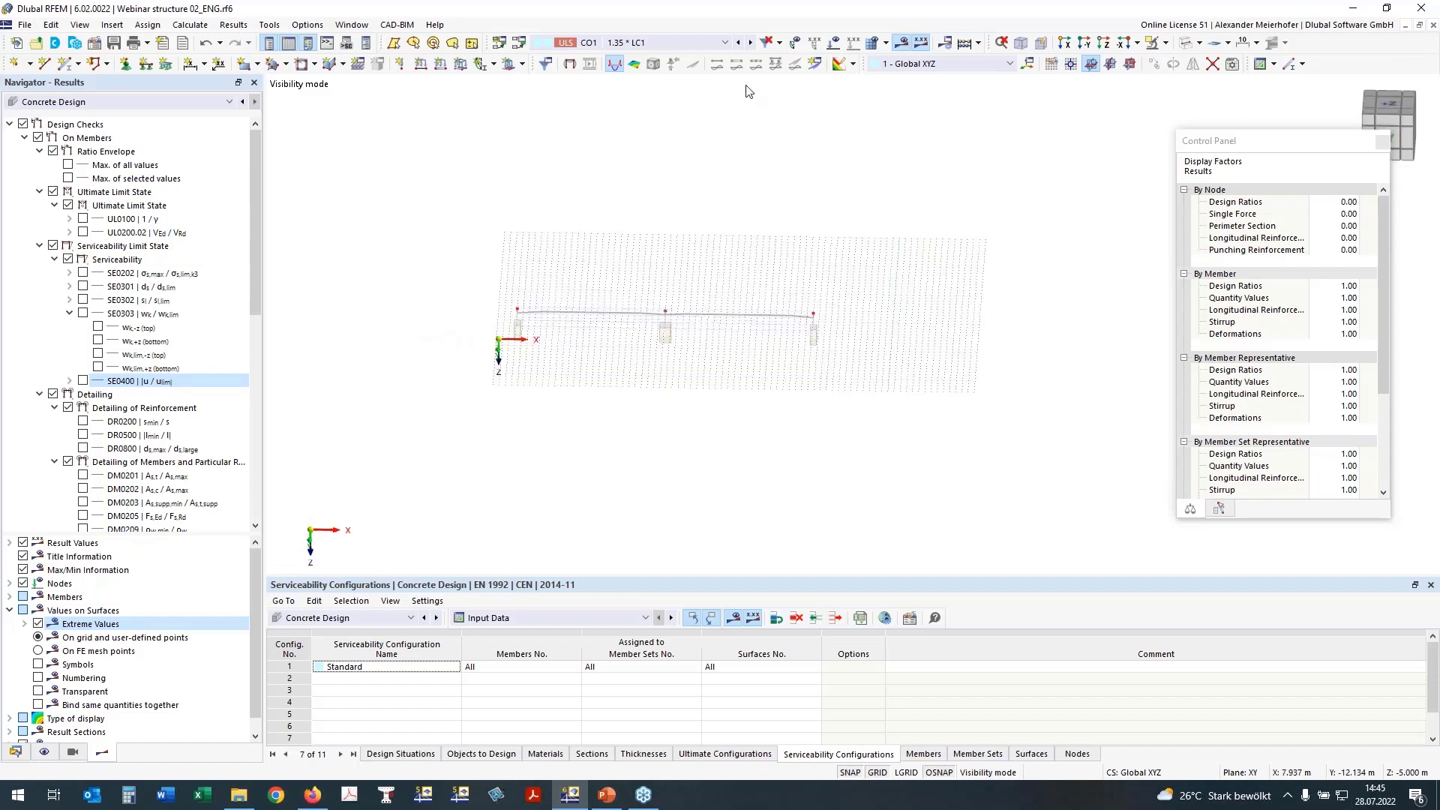
scroll(188, 385, down, 7)
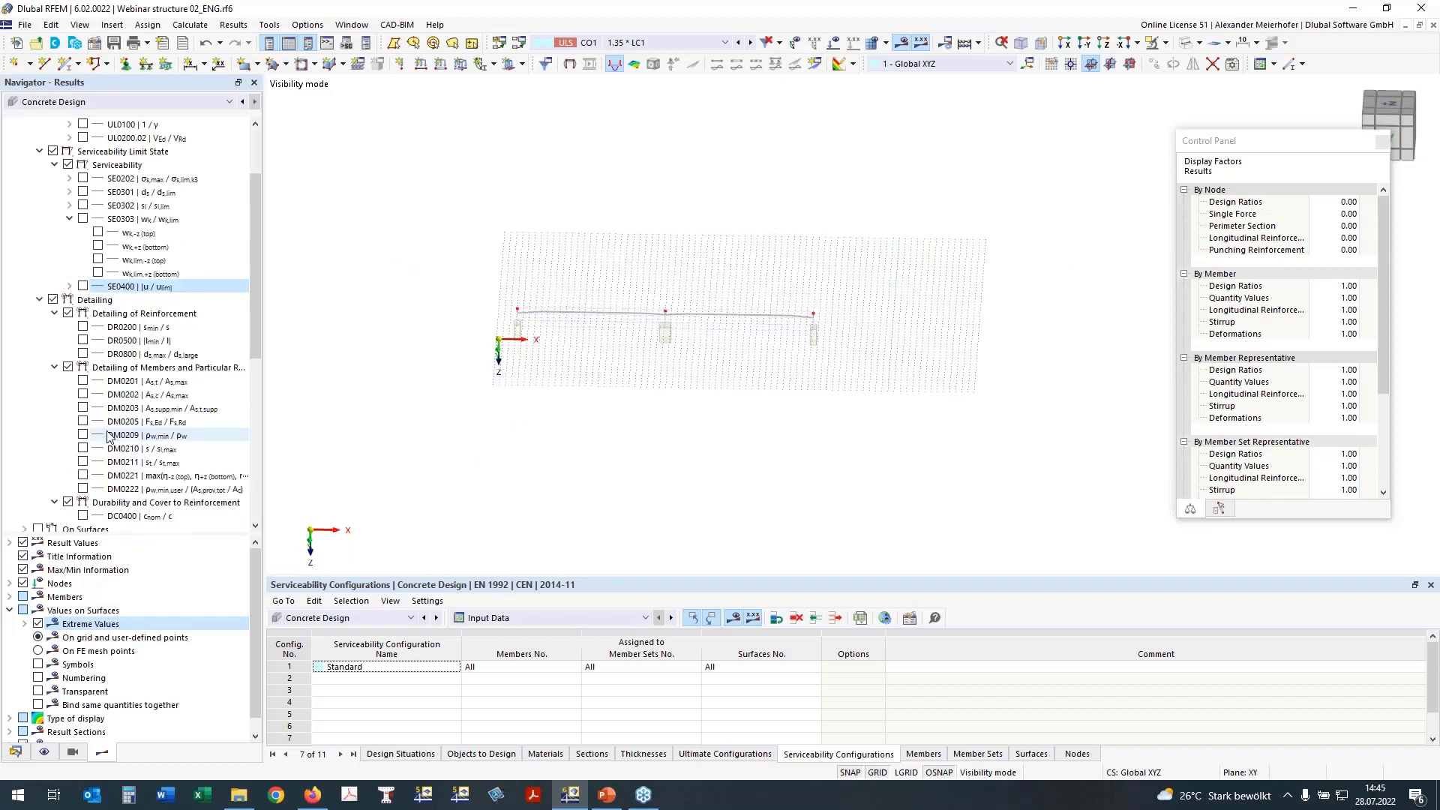
ctrl+middle_drag(568, 460, 546, 434)
scroll(60, 285, down, 4)
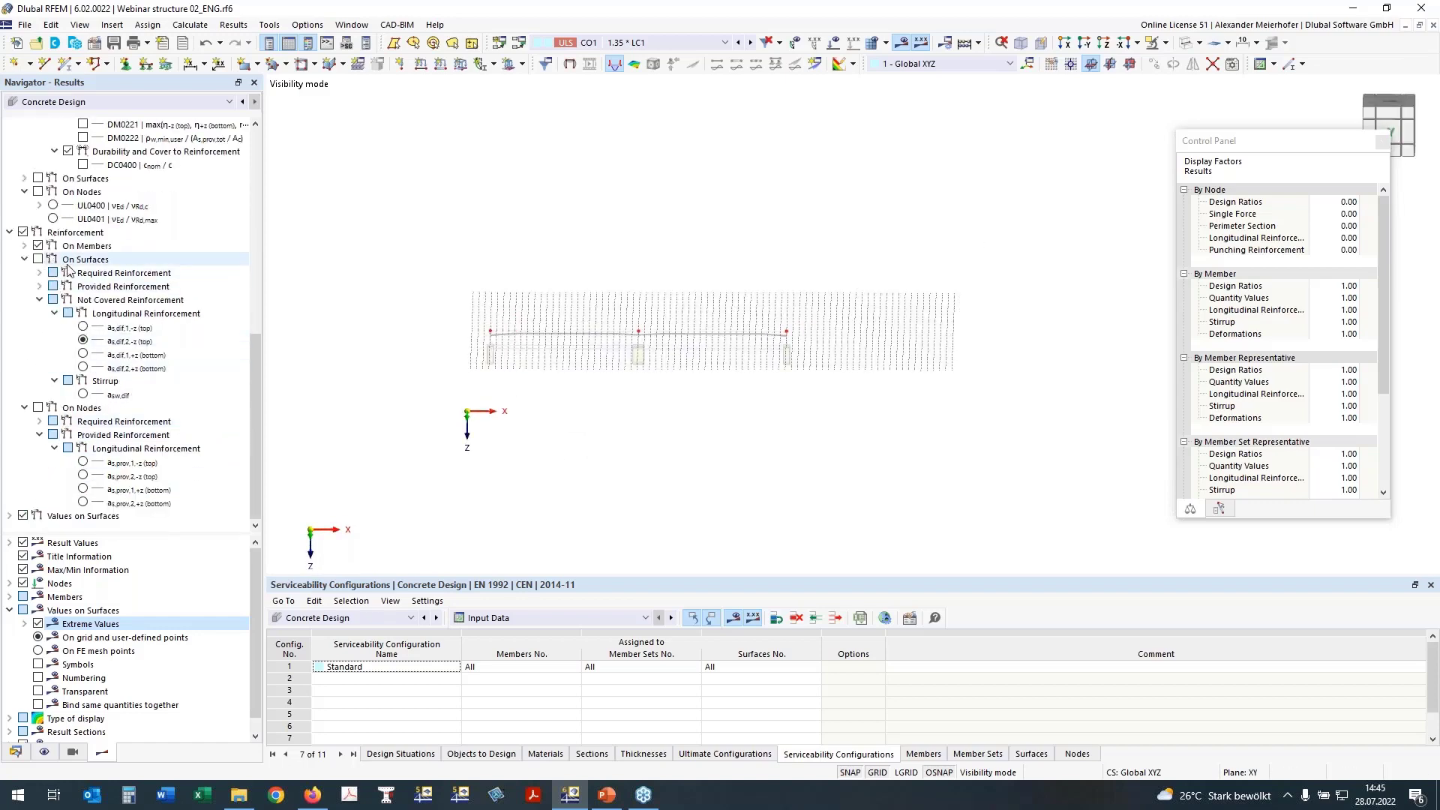
scroll(46, 259, up, 7)
click(39, 233)
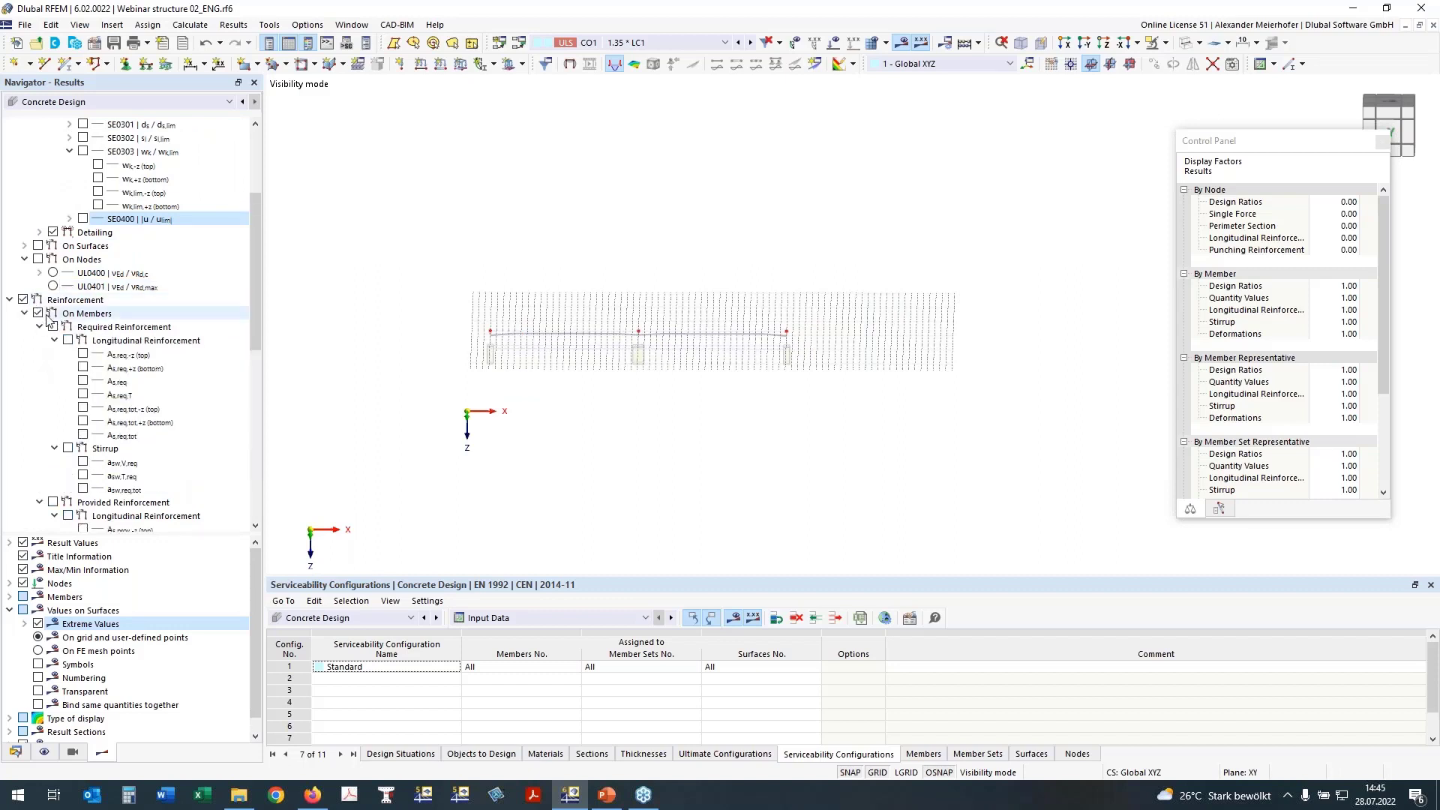
click(25, 313)
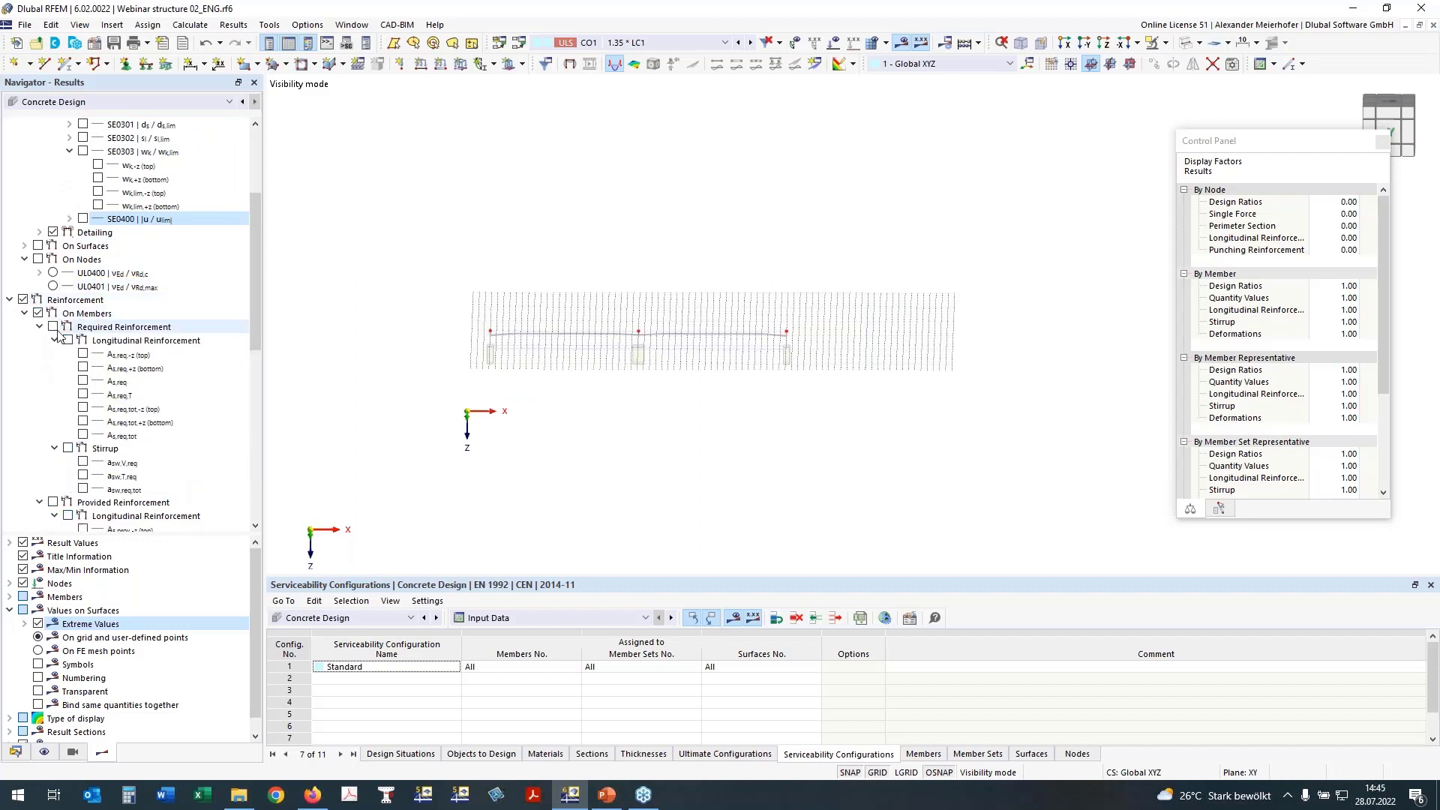
Display the rib's required total longitudinal reinforcement As,req,tot for the -z (top) and +z (bottom) sides and examine the diagrams
click(83, 407)
click(83, 421)
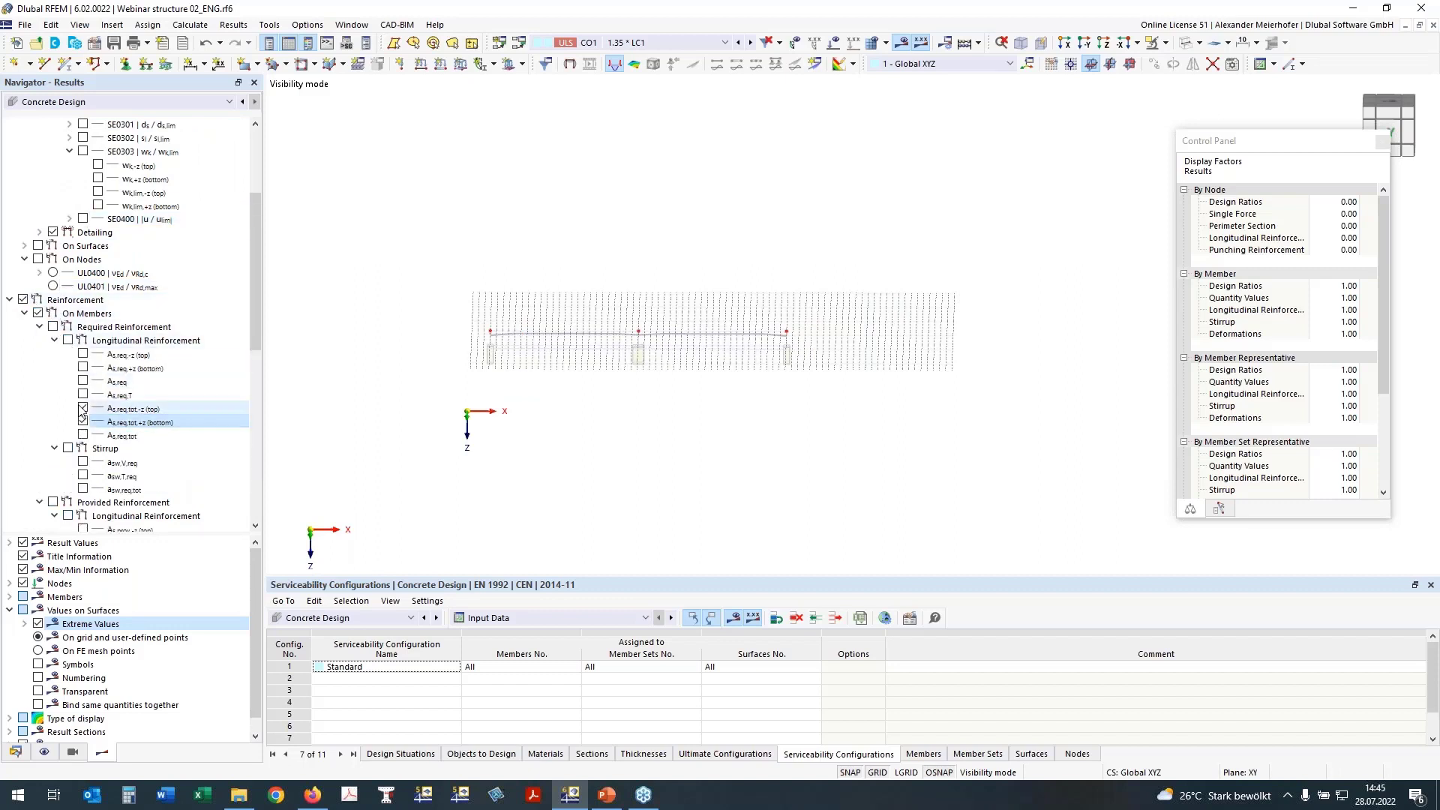
click(52, 327)
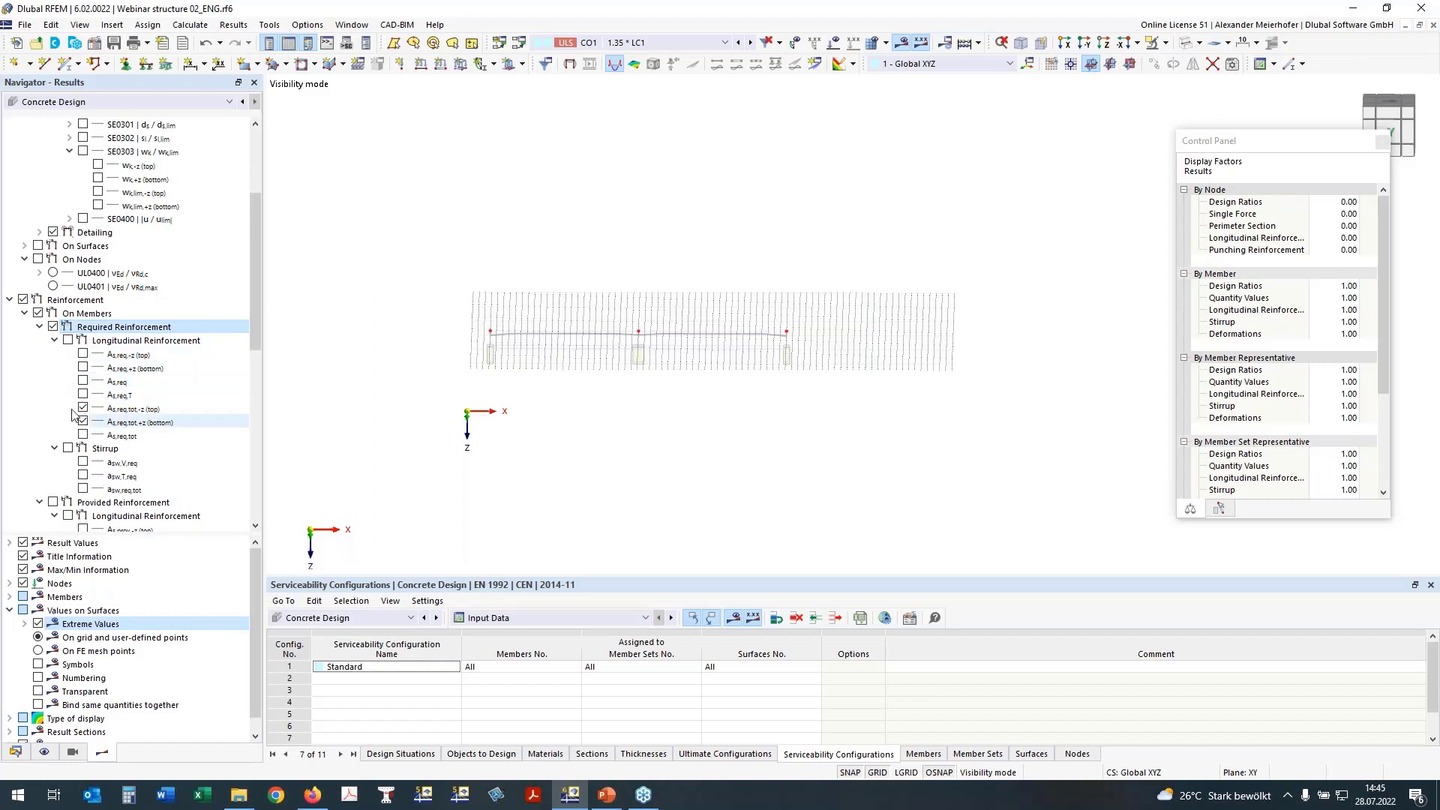
click(68, 339)
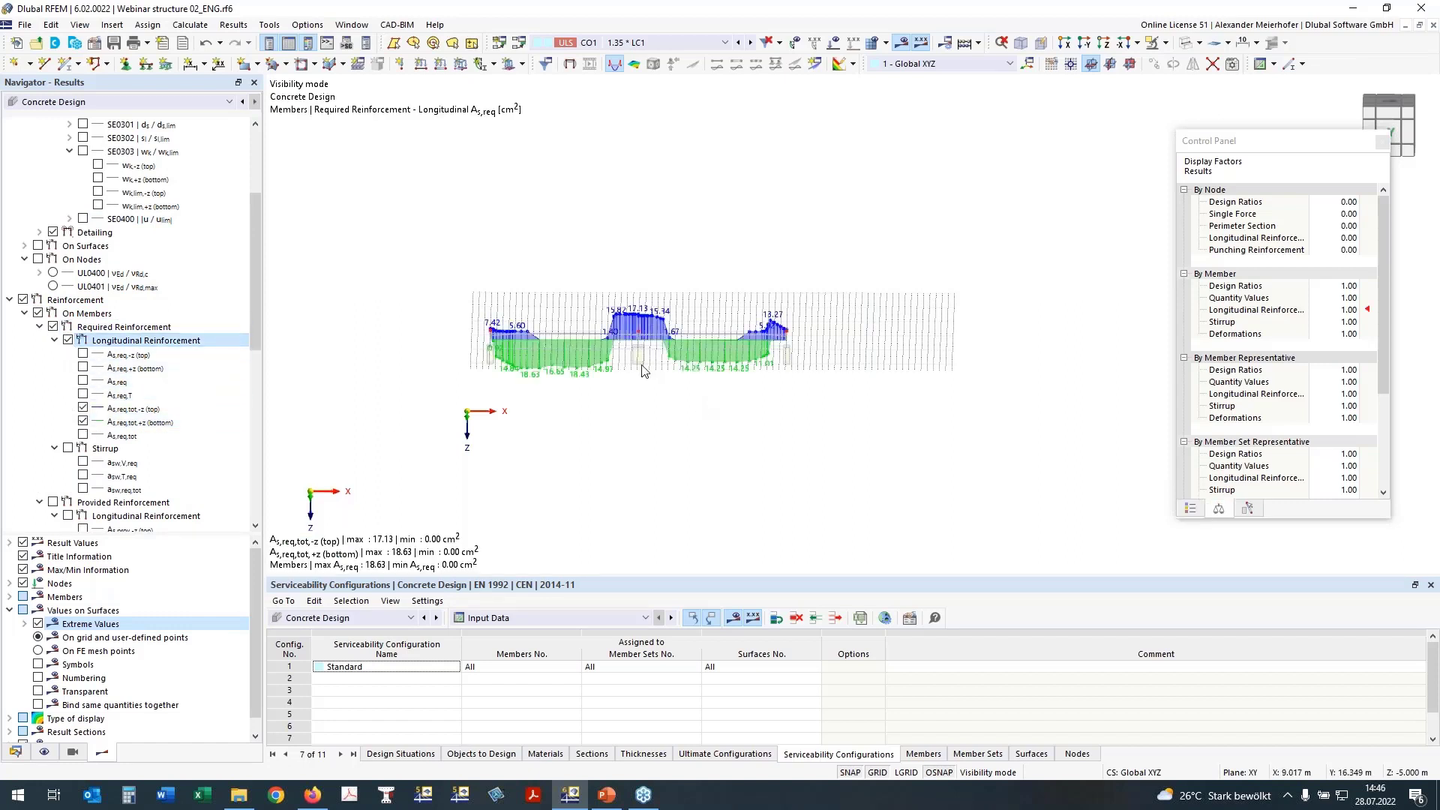
scroll(660, 360, up, 3)
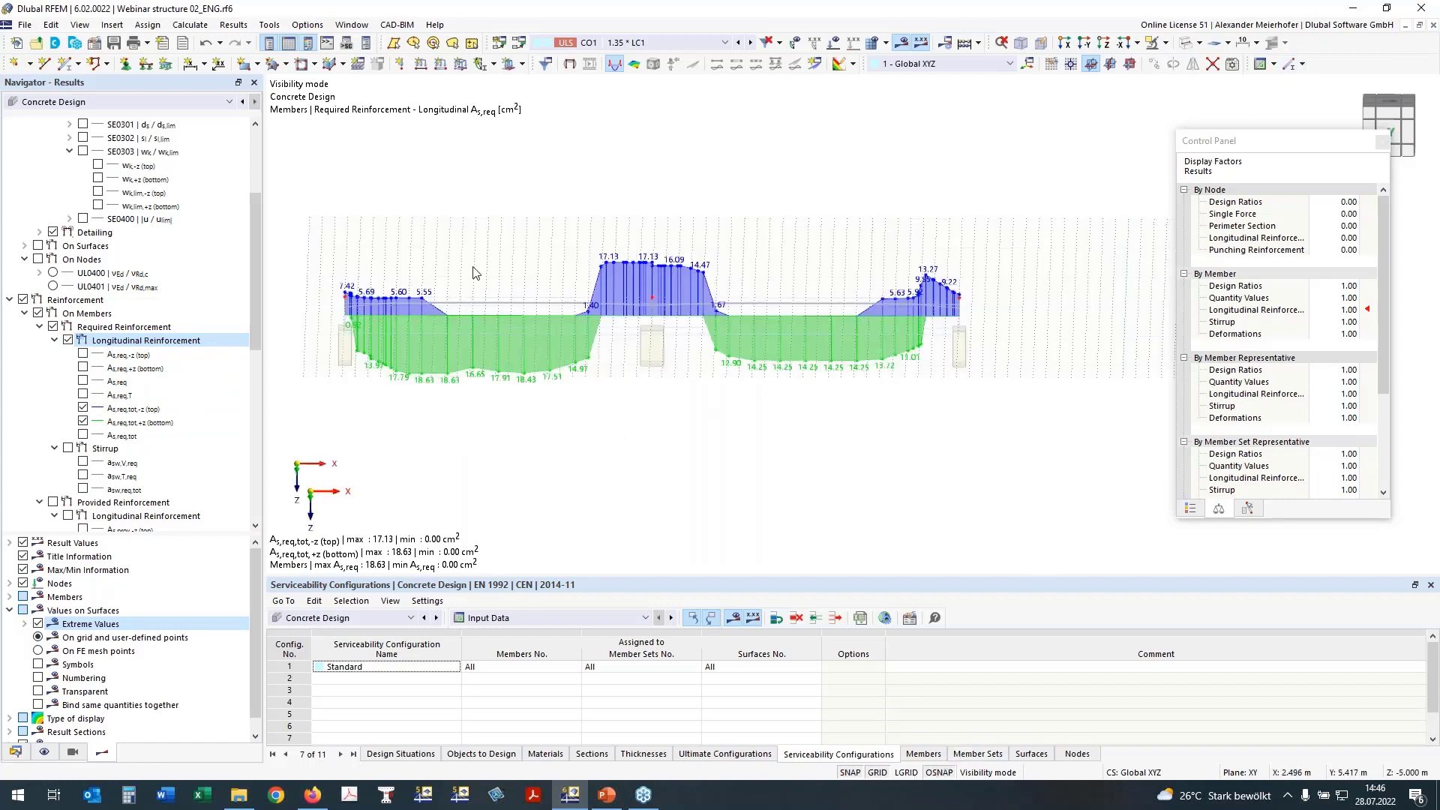
middle_drag(615, 424, 650, 424)
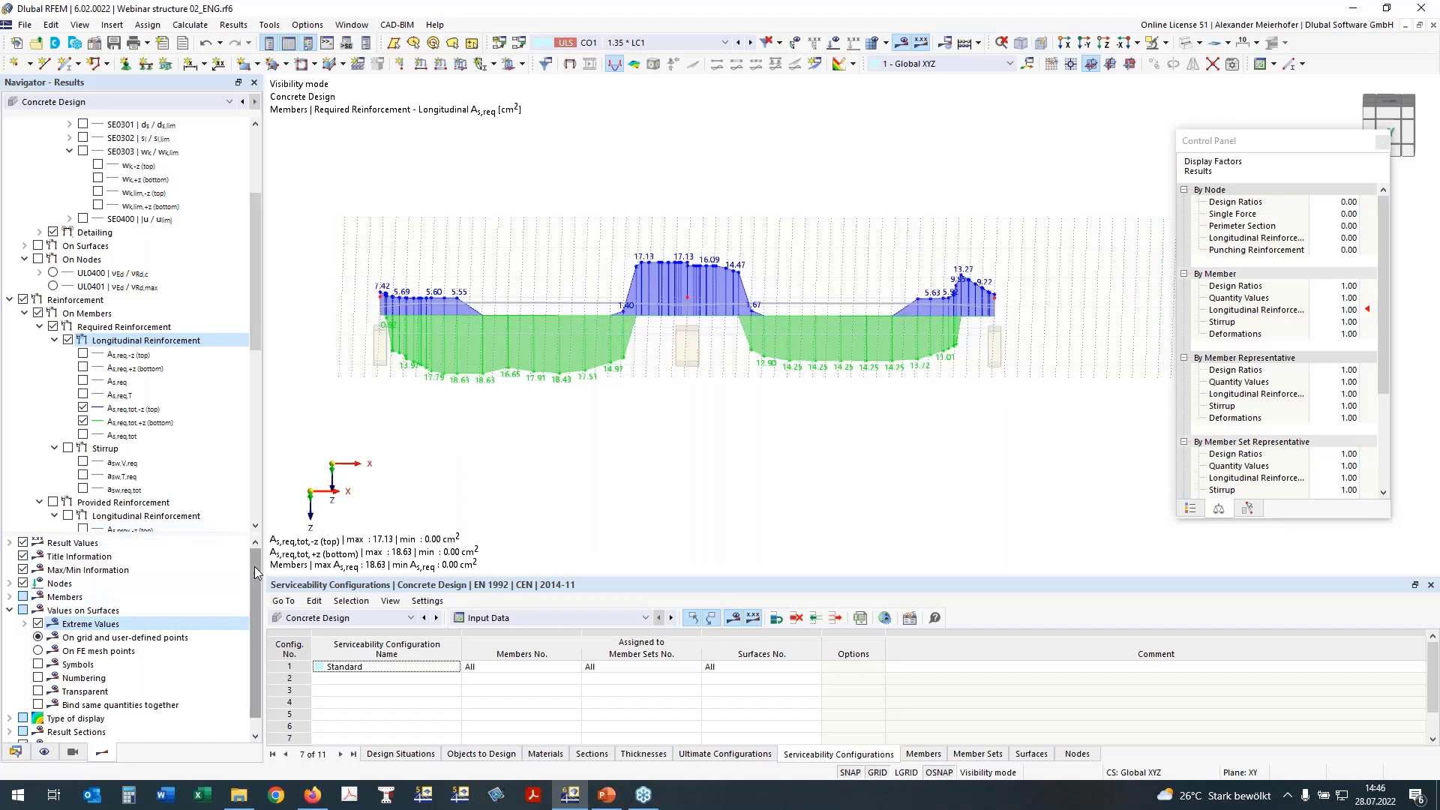
click(10, 609)
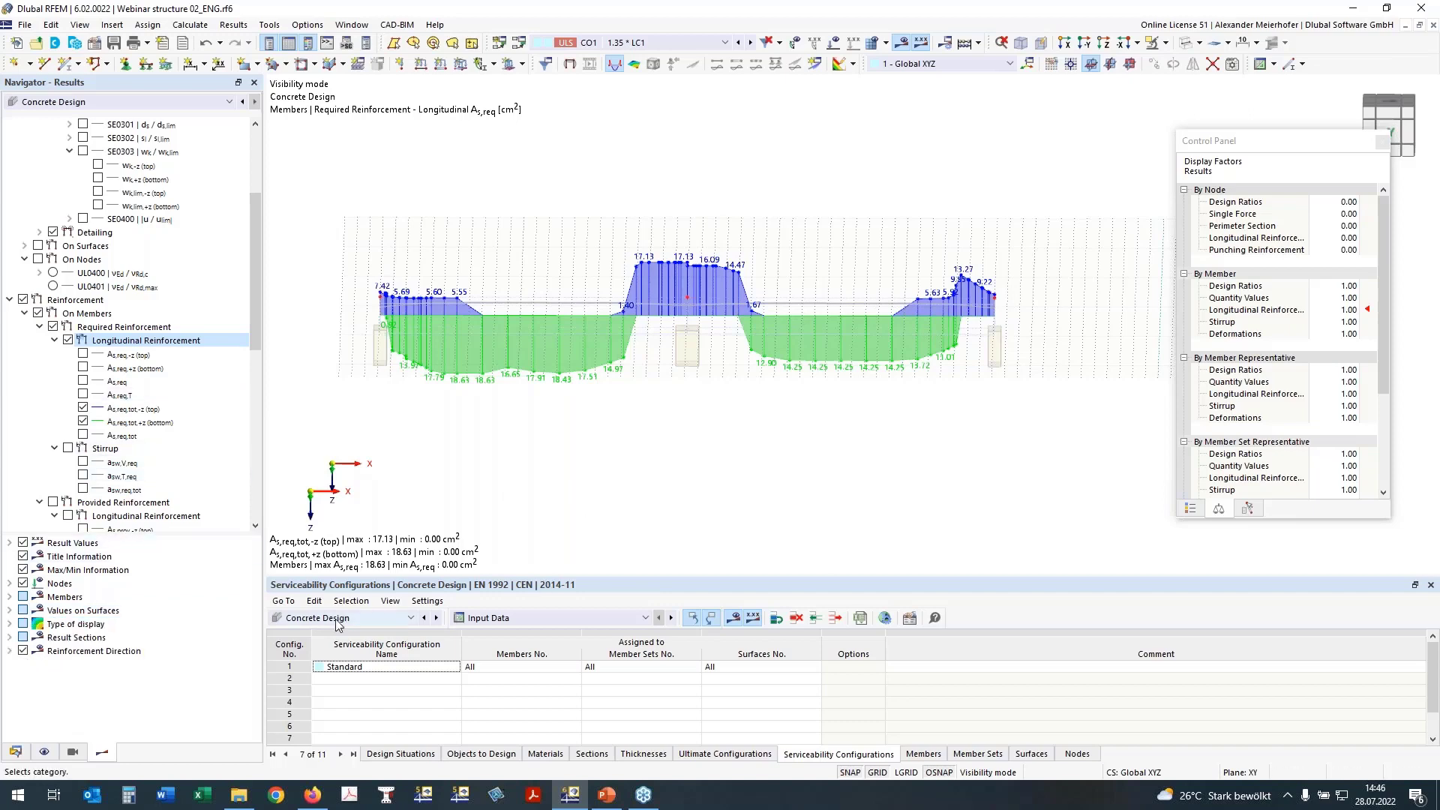
scroll(550, 428, down, 1)
middle_drag(549, 418, 549, 366)
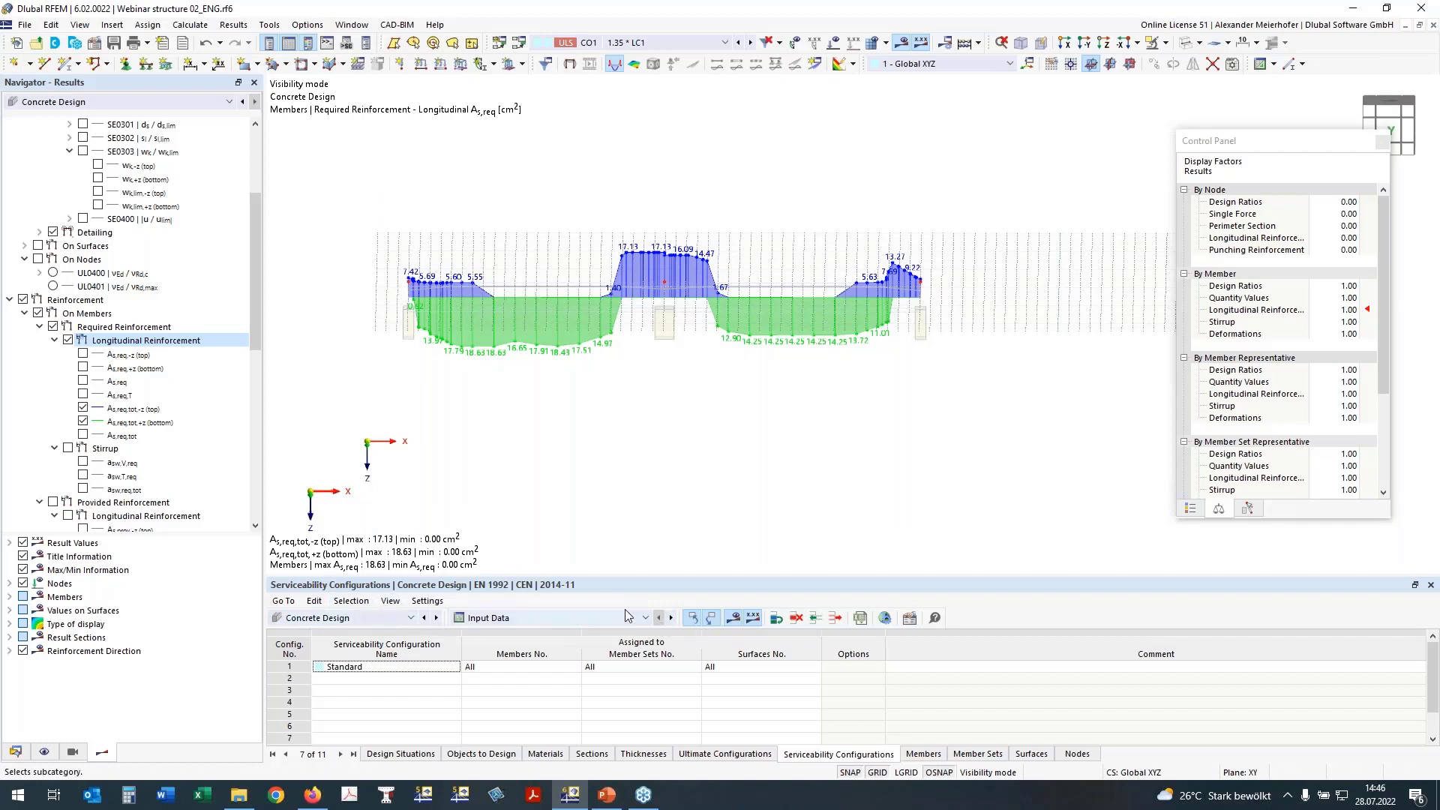
Apply the concrete design global settings with deletion of add-on results on input changes enabled, and accept deleting the existing design results
click(884, 617)
click(449, 493)
click(450, 494)
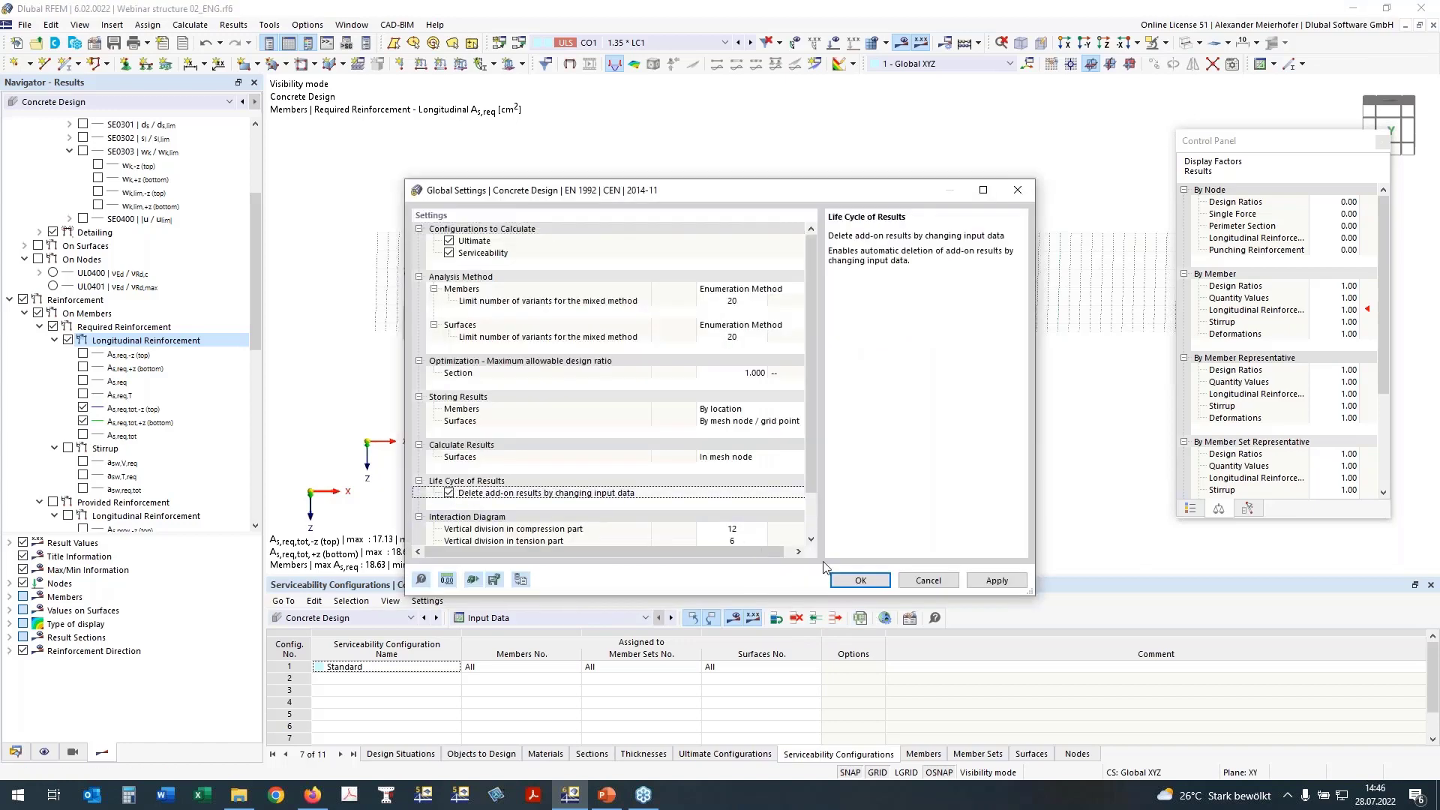
click(866, 586)
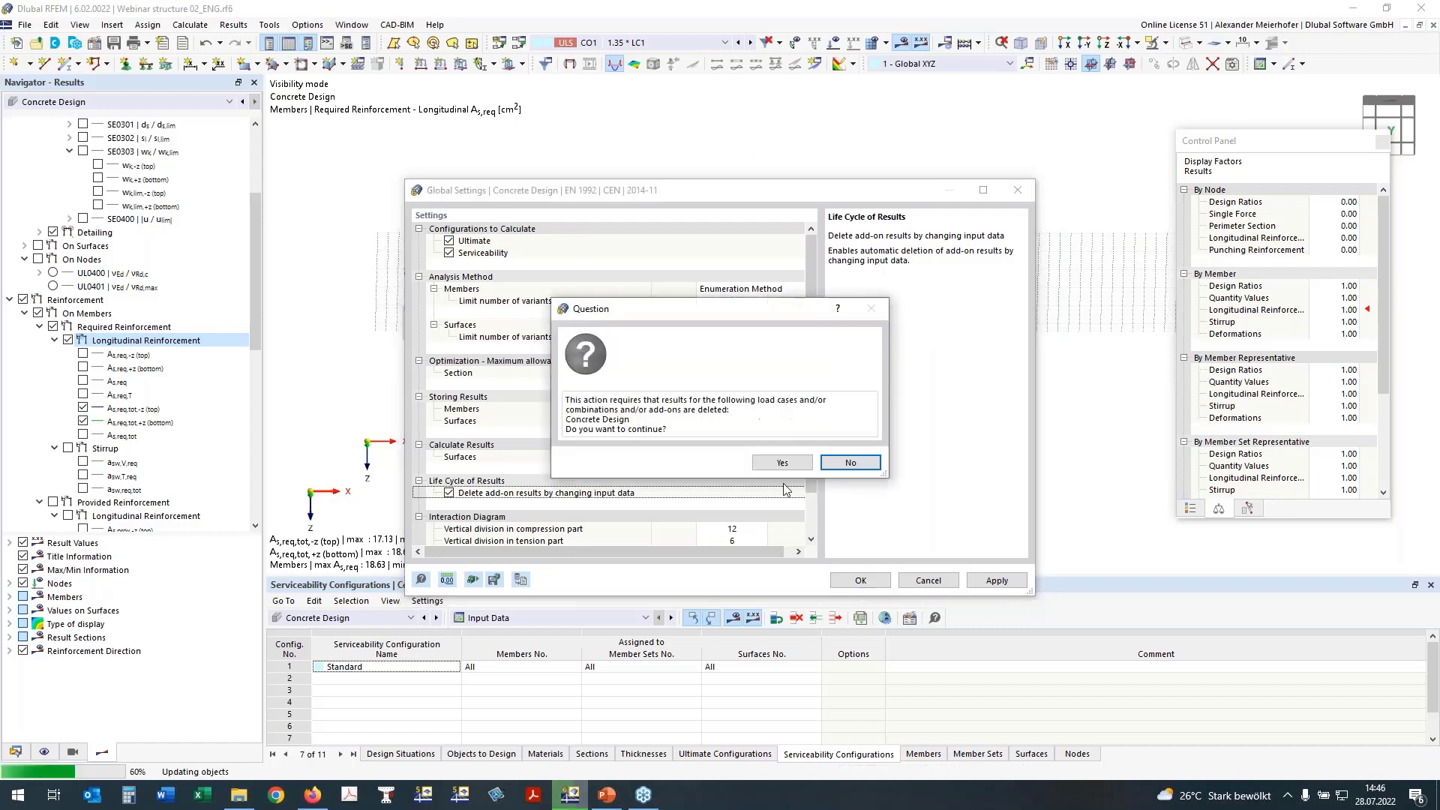
click(782, 464)
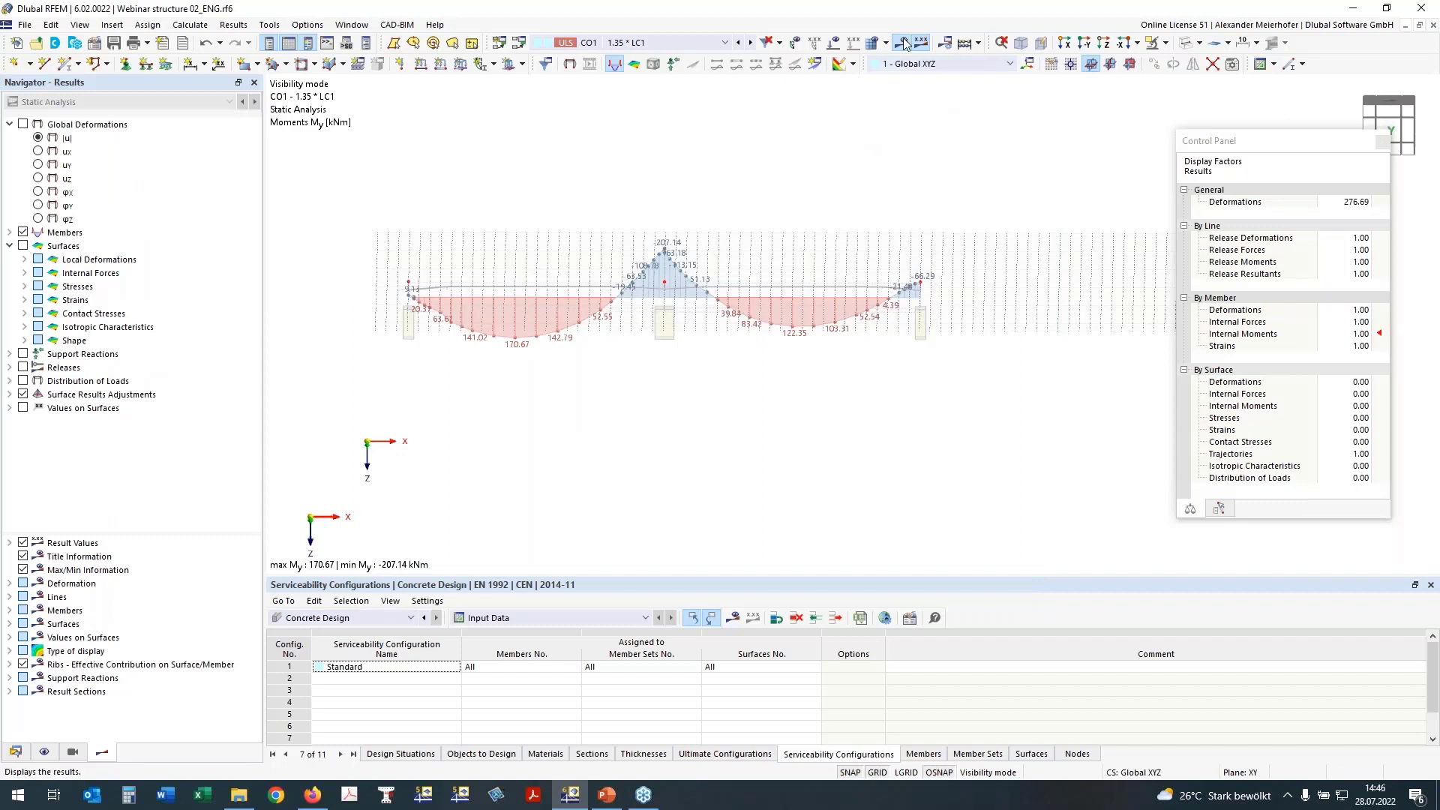
Recalculate the Concrete Design add-on
click(978, 43)
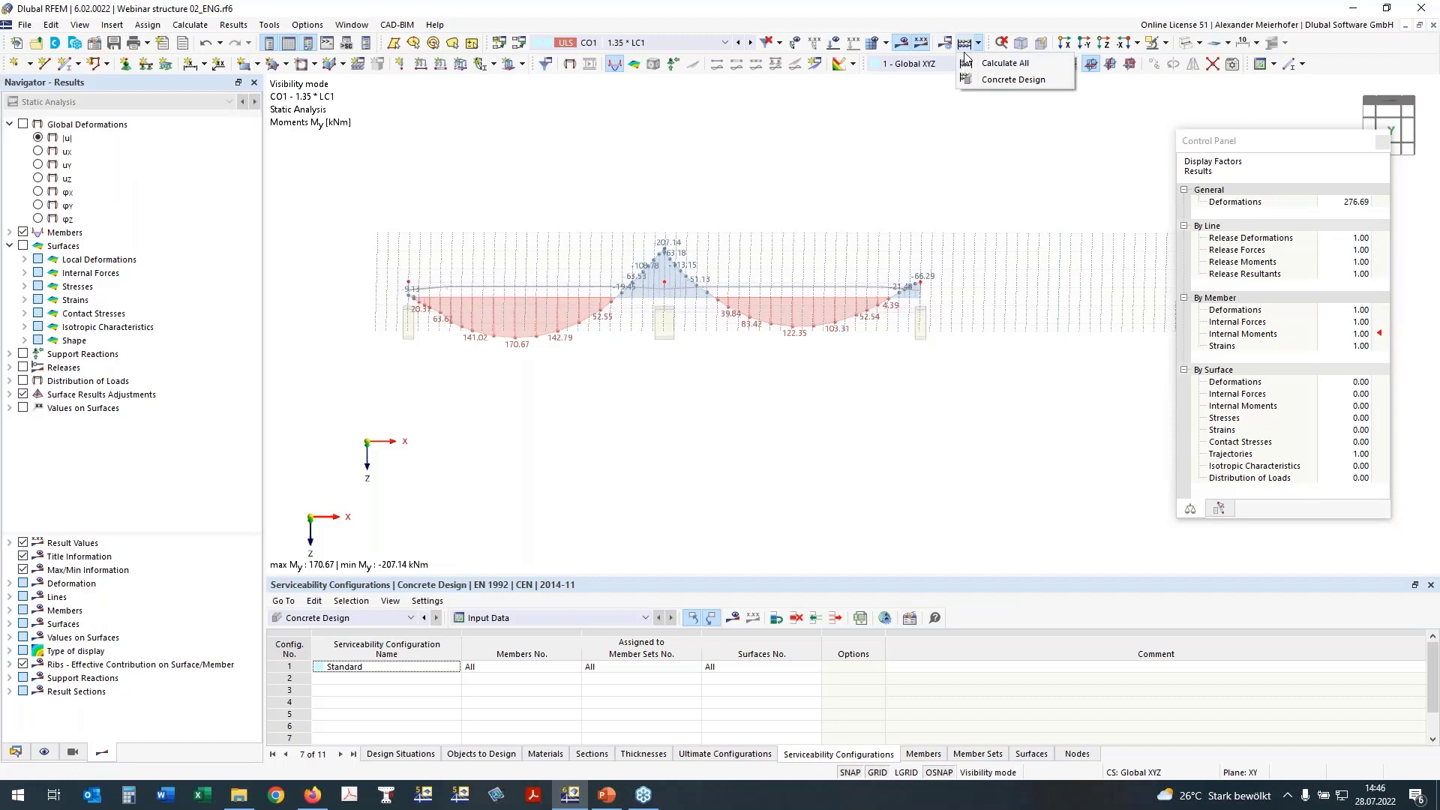
click(969, 80)
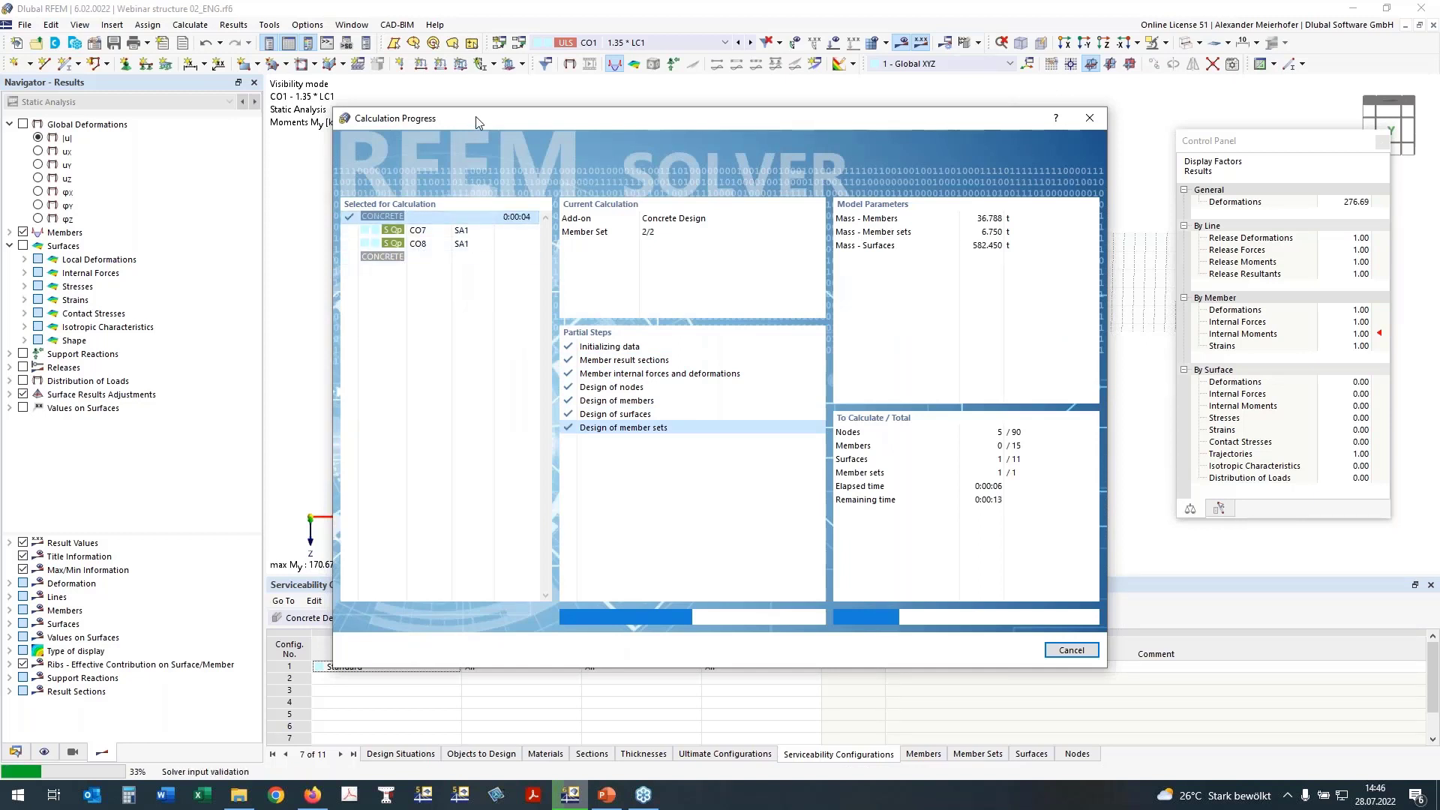
drag(475, 123, 509, 240)
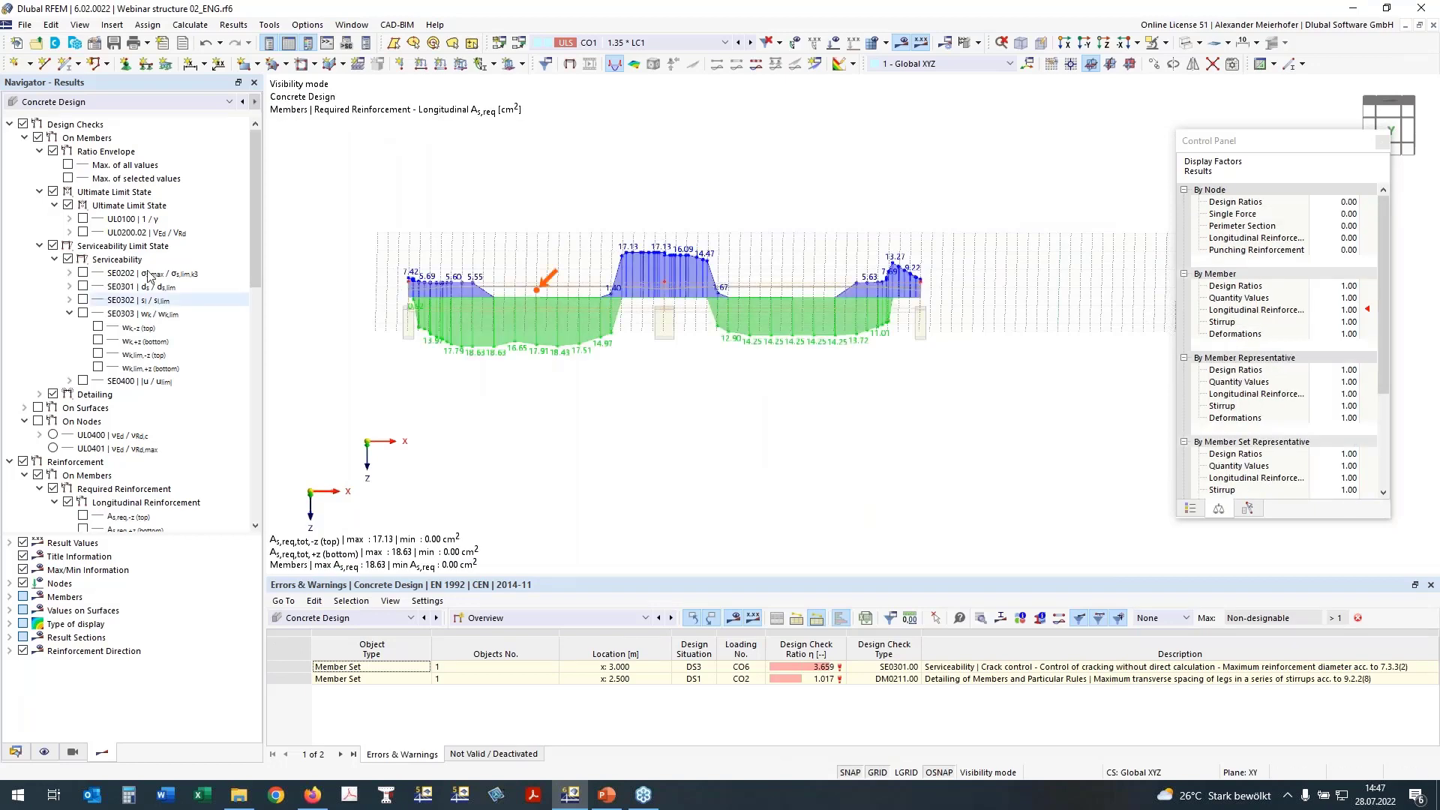
Examine the design ratio tables on nodes by loading and by material, and the design ratios on members by design situation
click(552, 617)
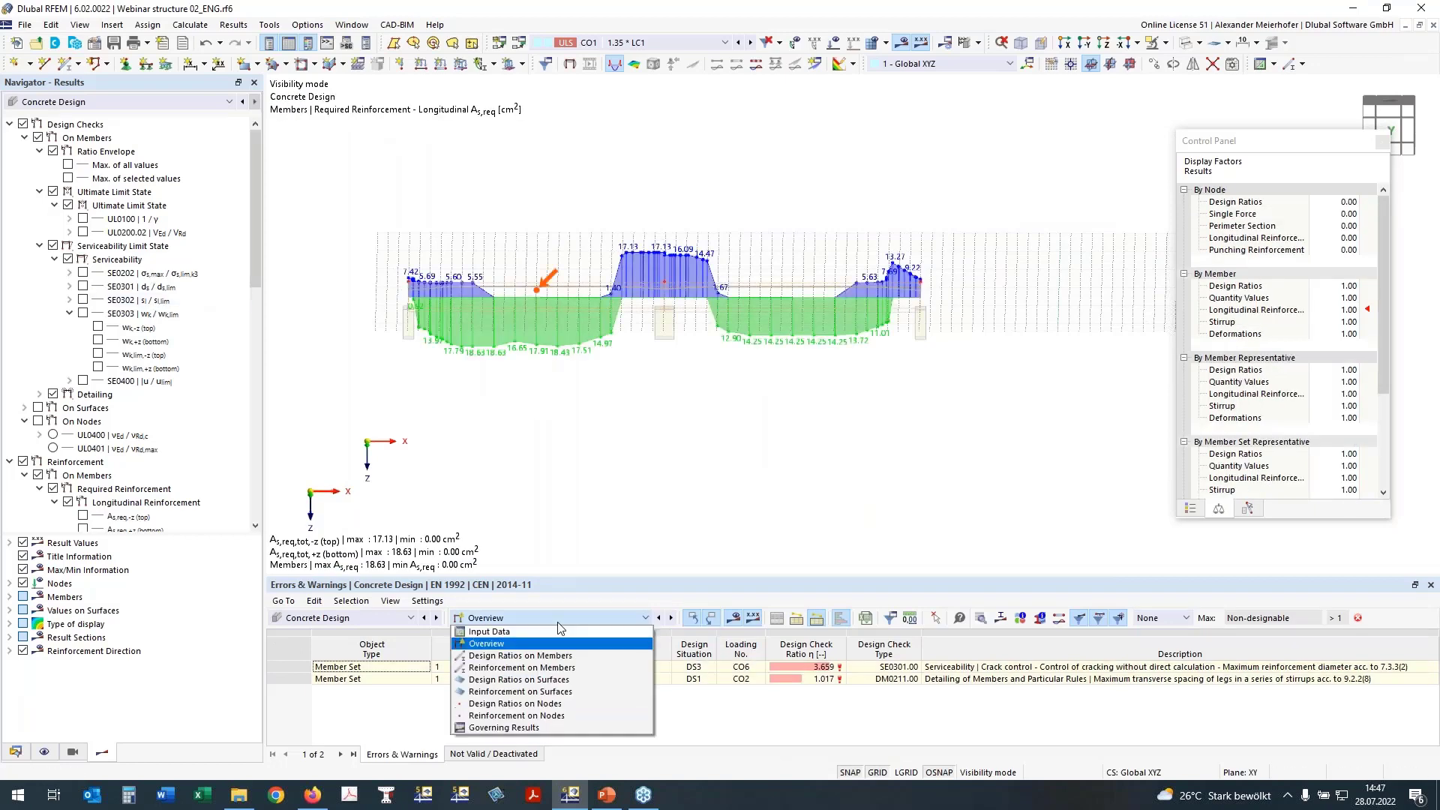
click(552, 703)
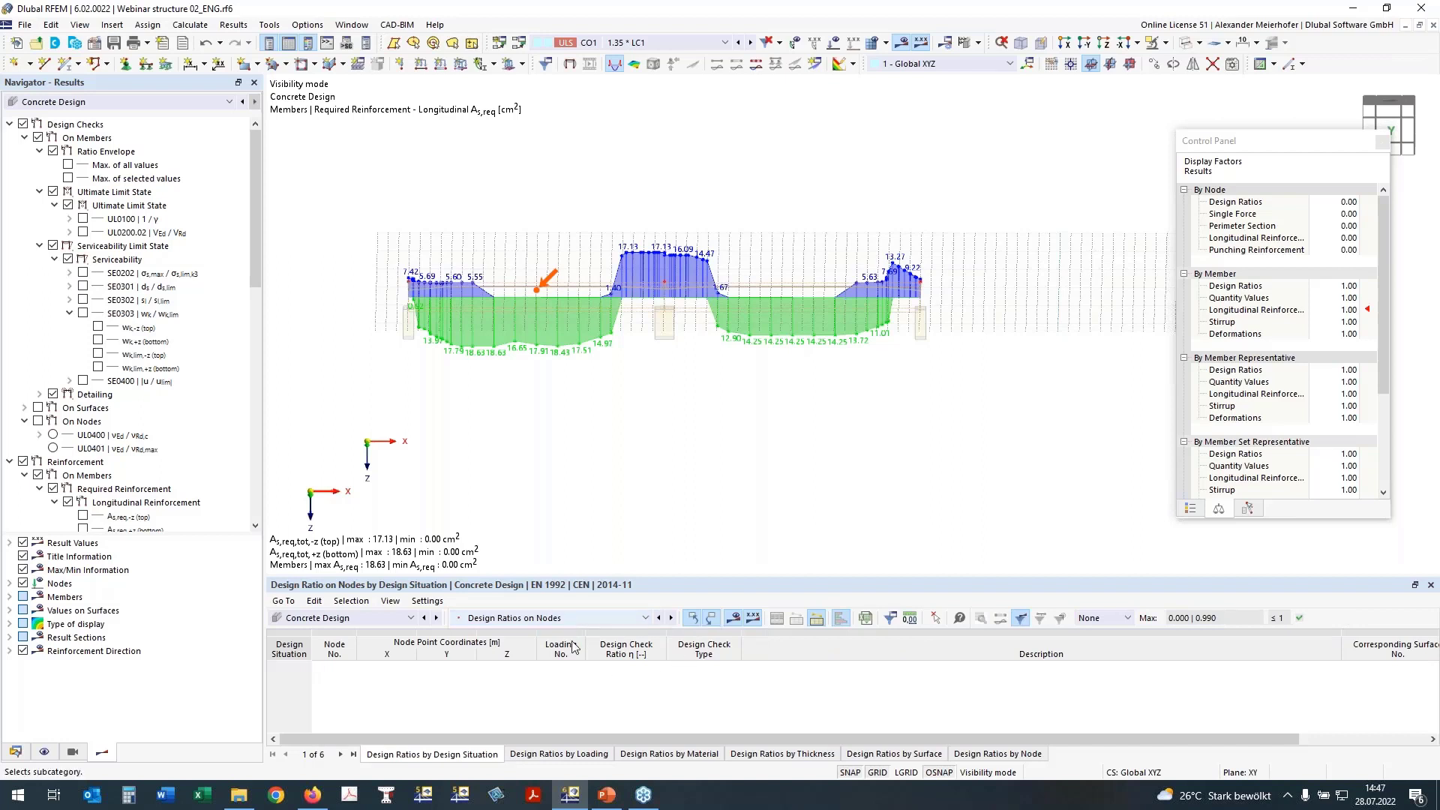
click(585, 755)
click(646, 755)
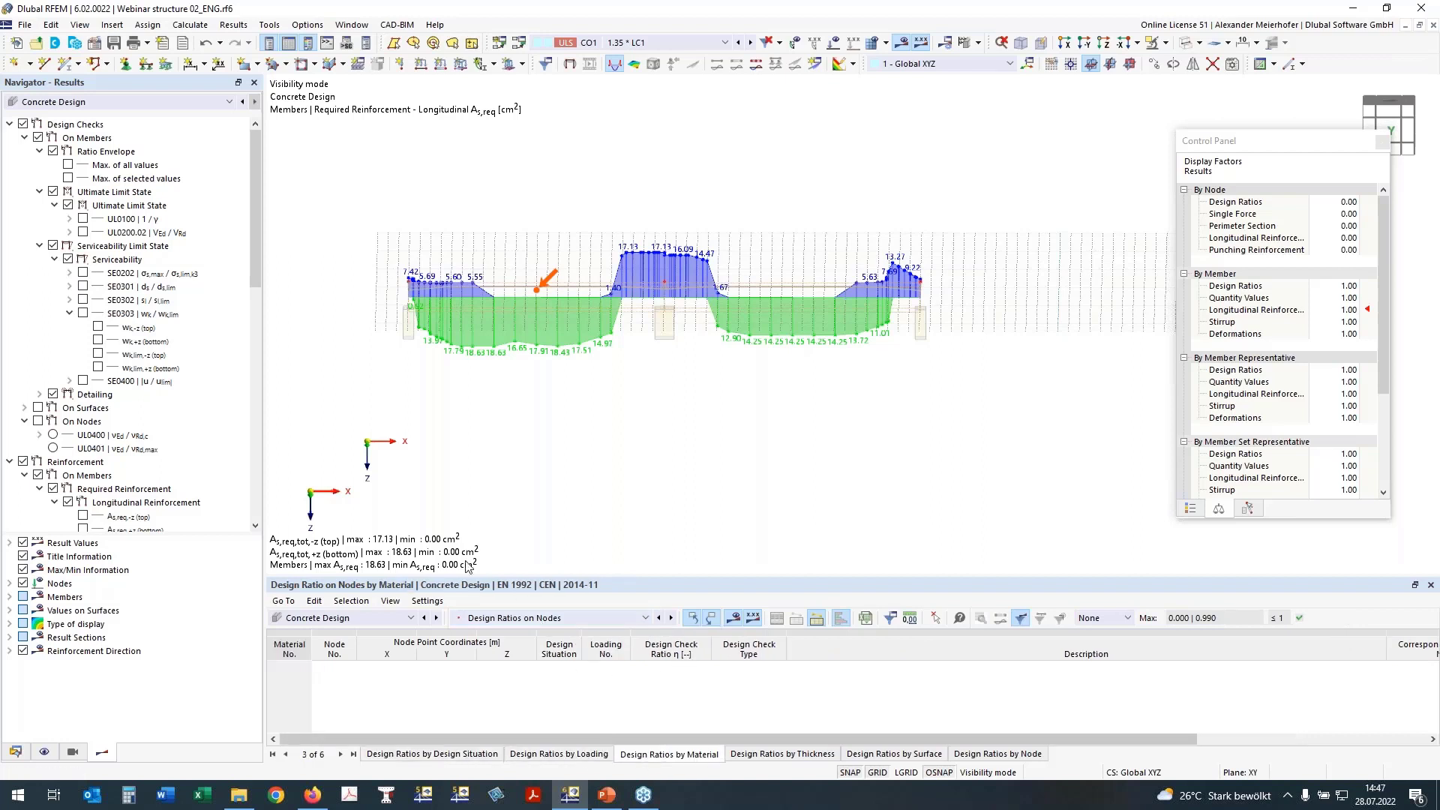
click(593, 617)
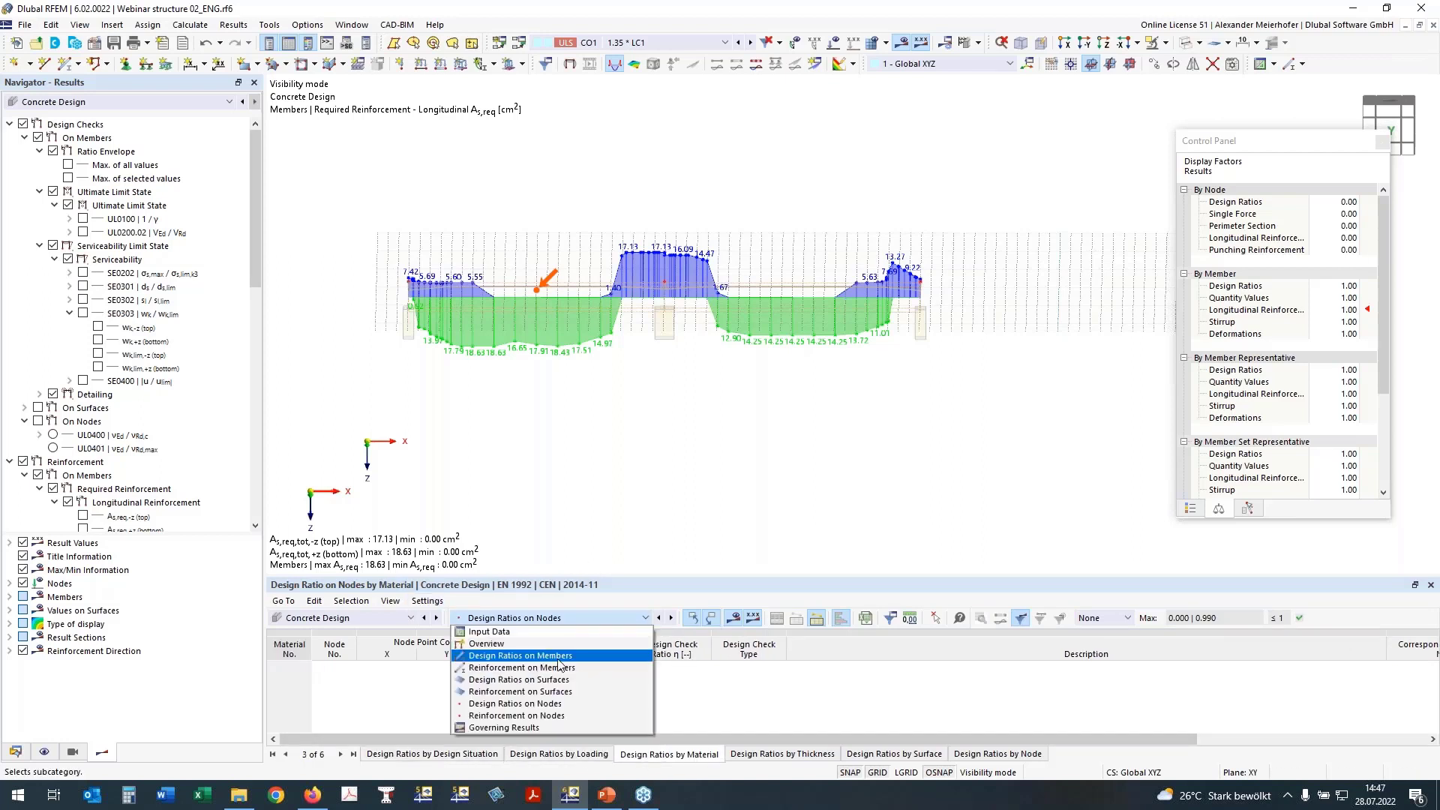
click(558, 659)
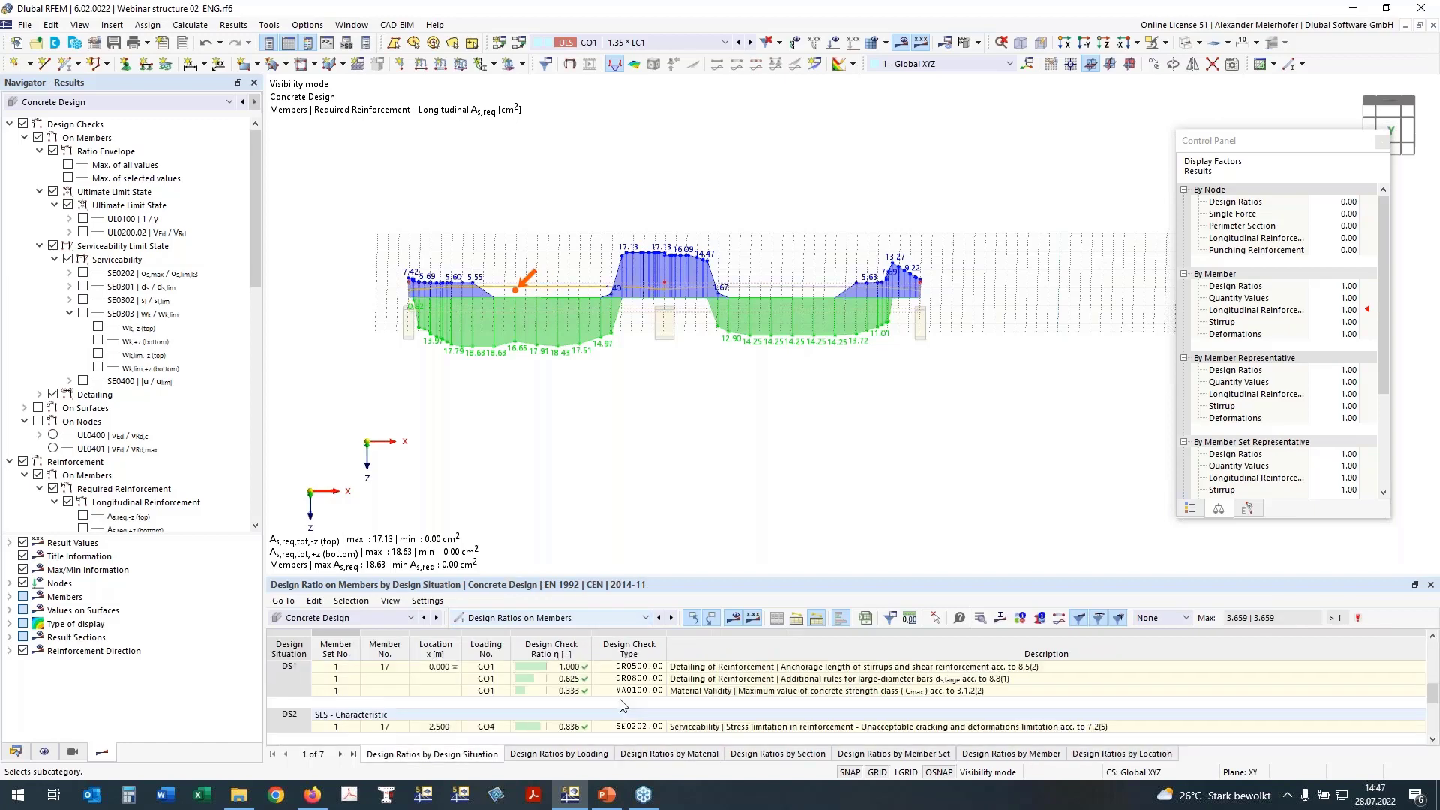
Create a new printout report and name it Concrete Design
click(9, 651)
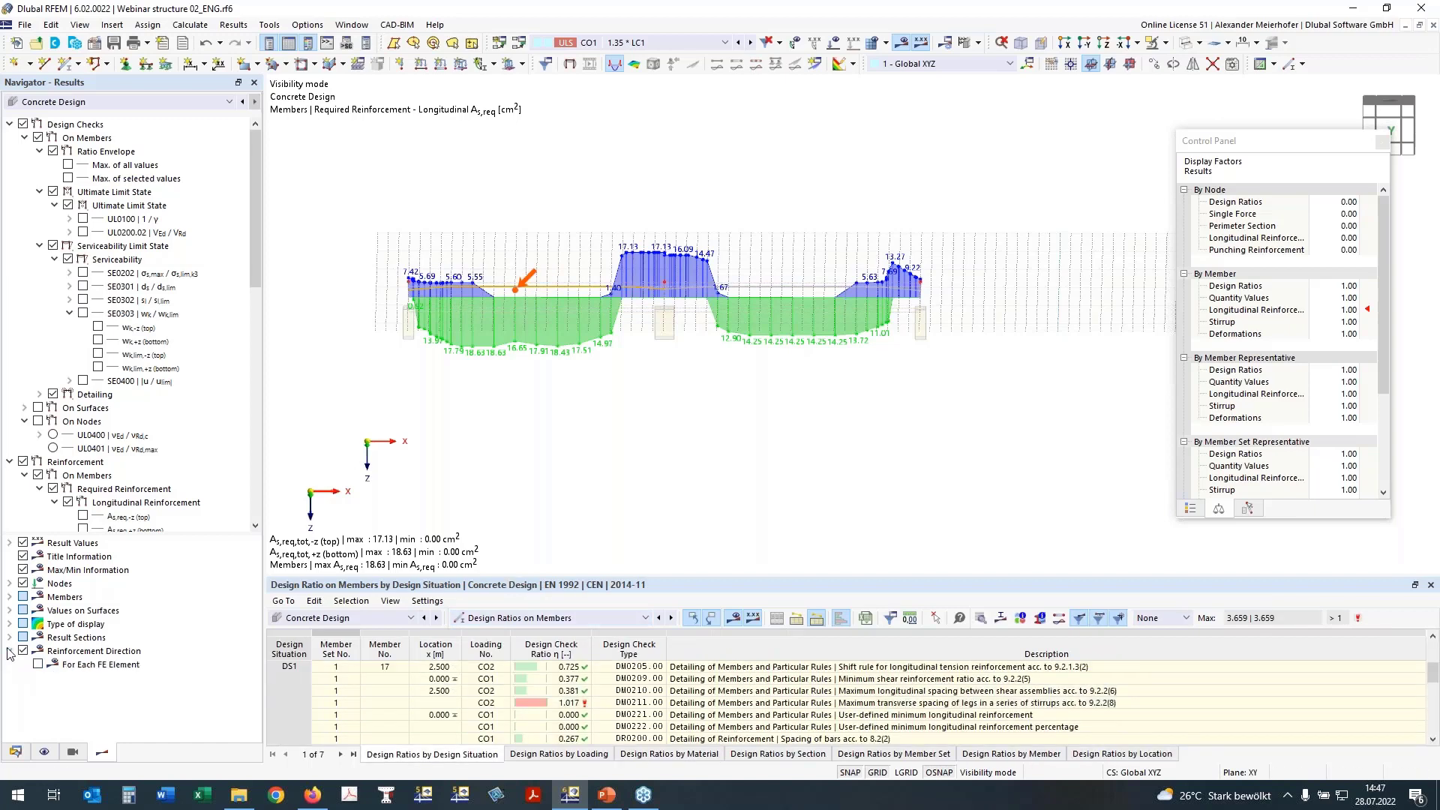
click(15, 751)
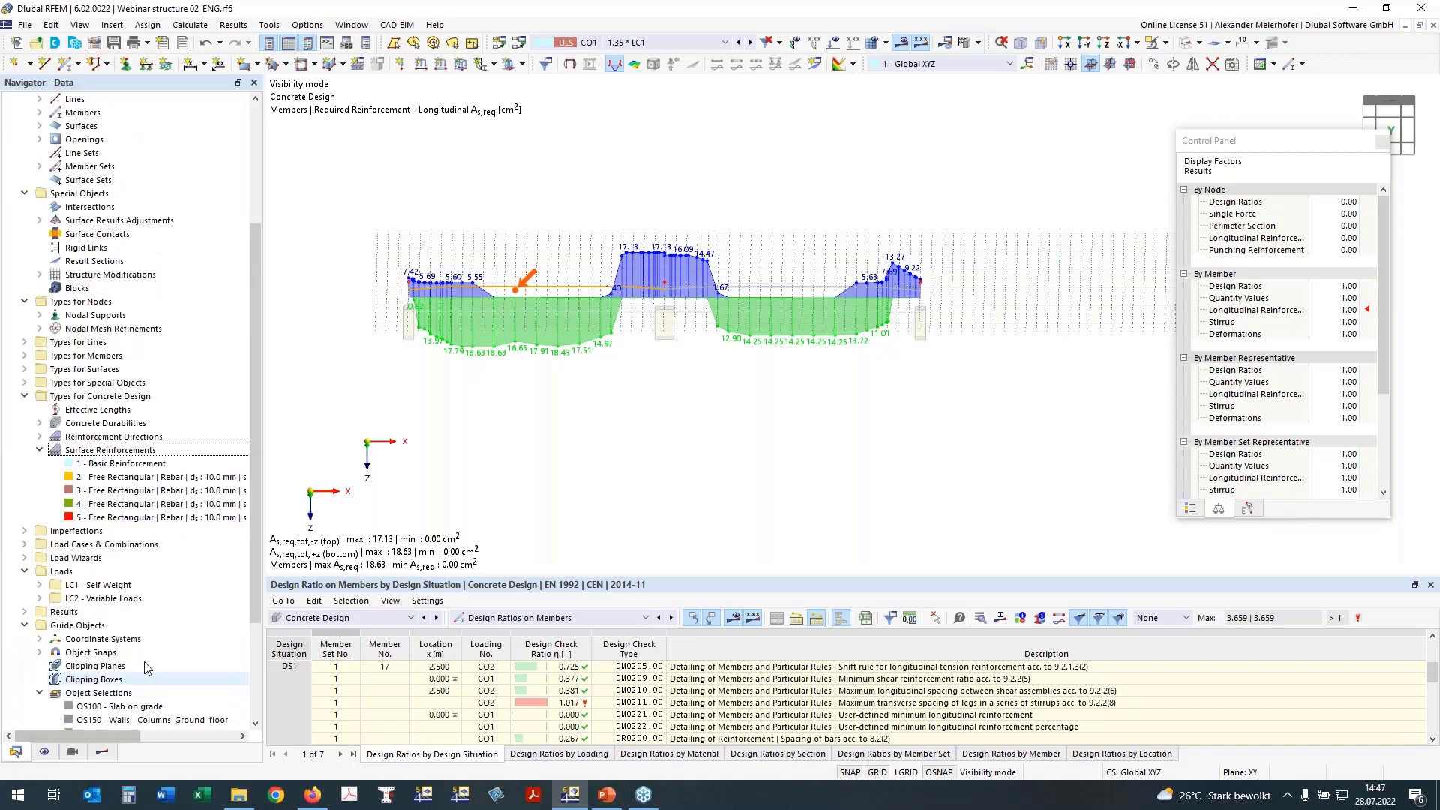
scroll(47, 722, down, 5)
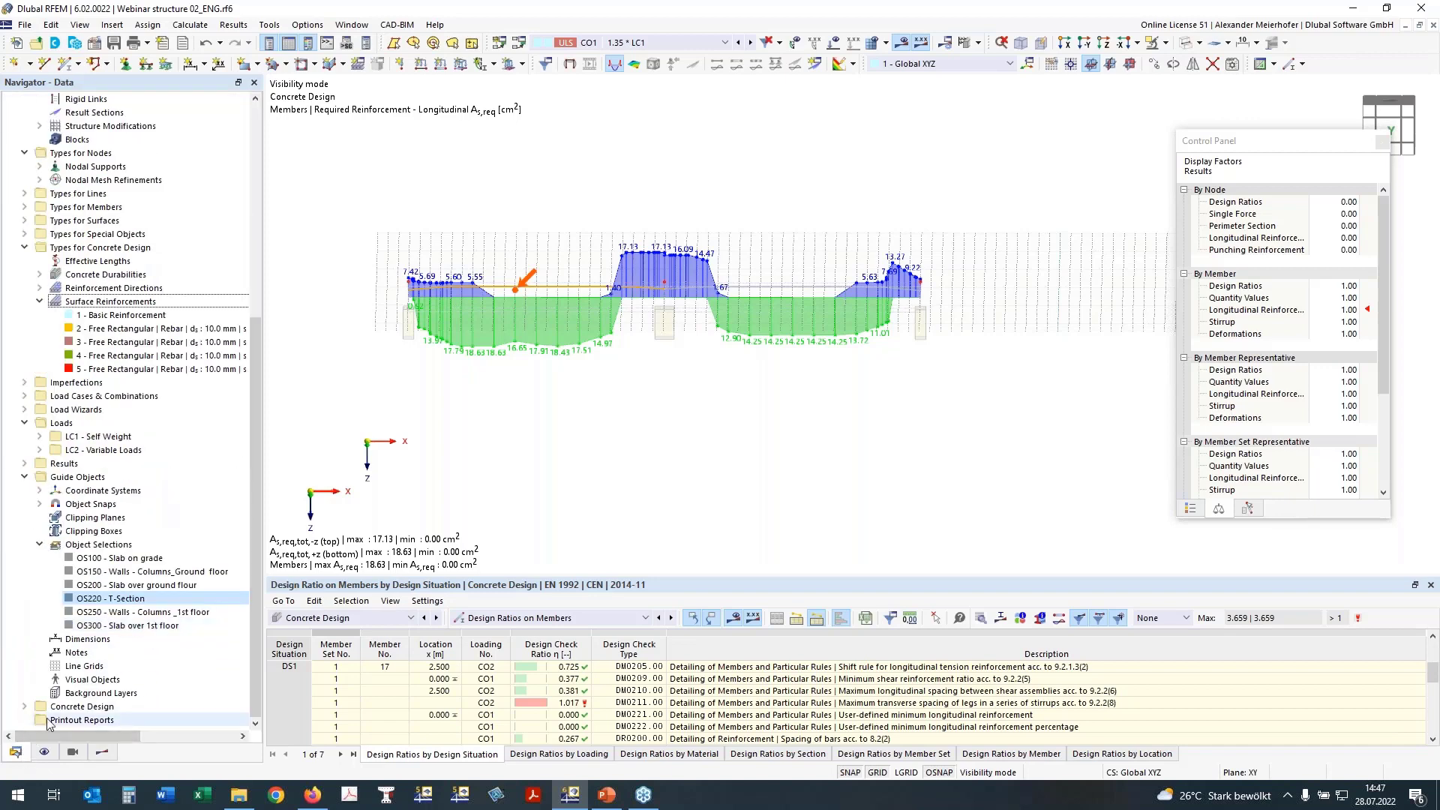
click(78, 722)
right_click(87, 723)
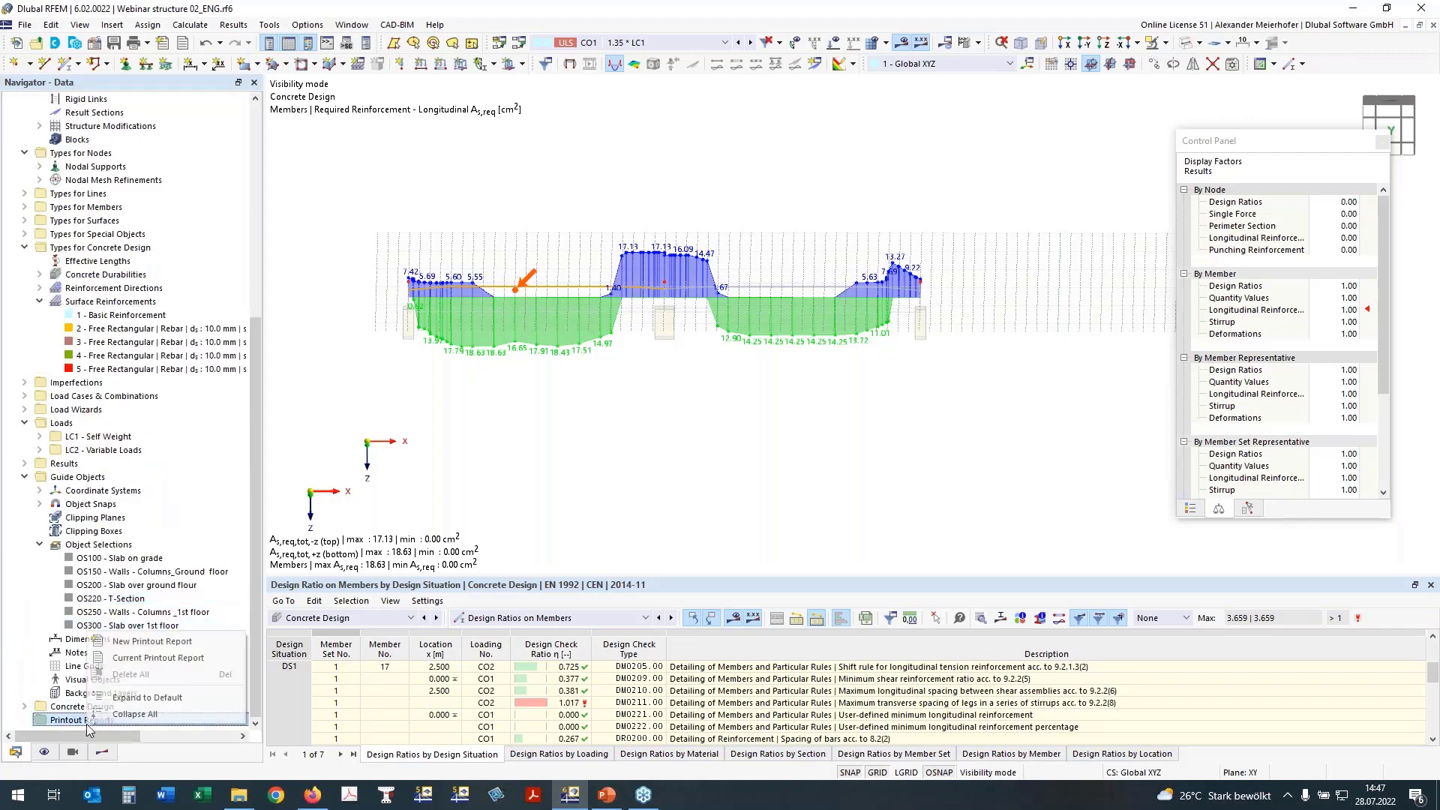
click(162, 642)
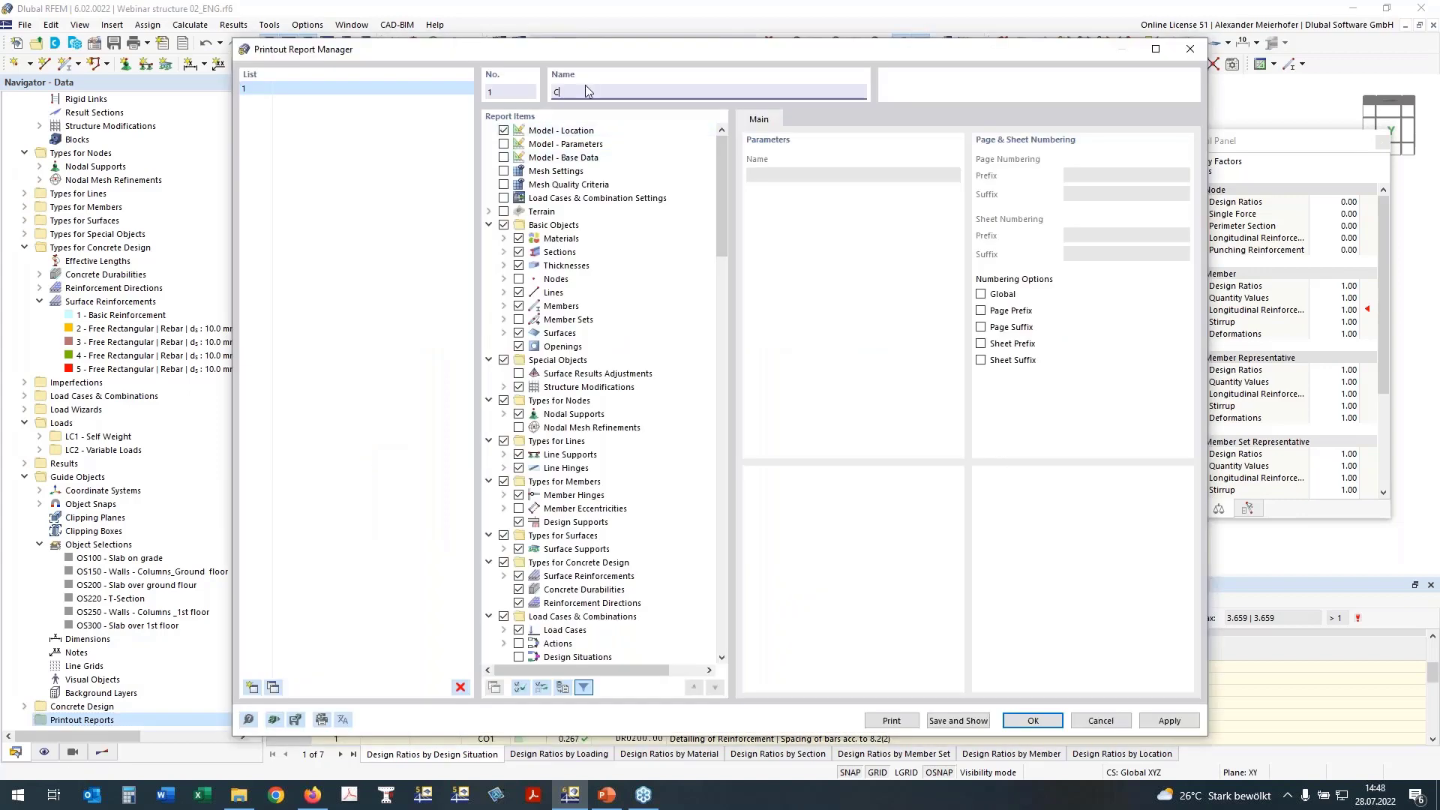
text(crete Design)
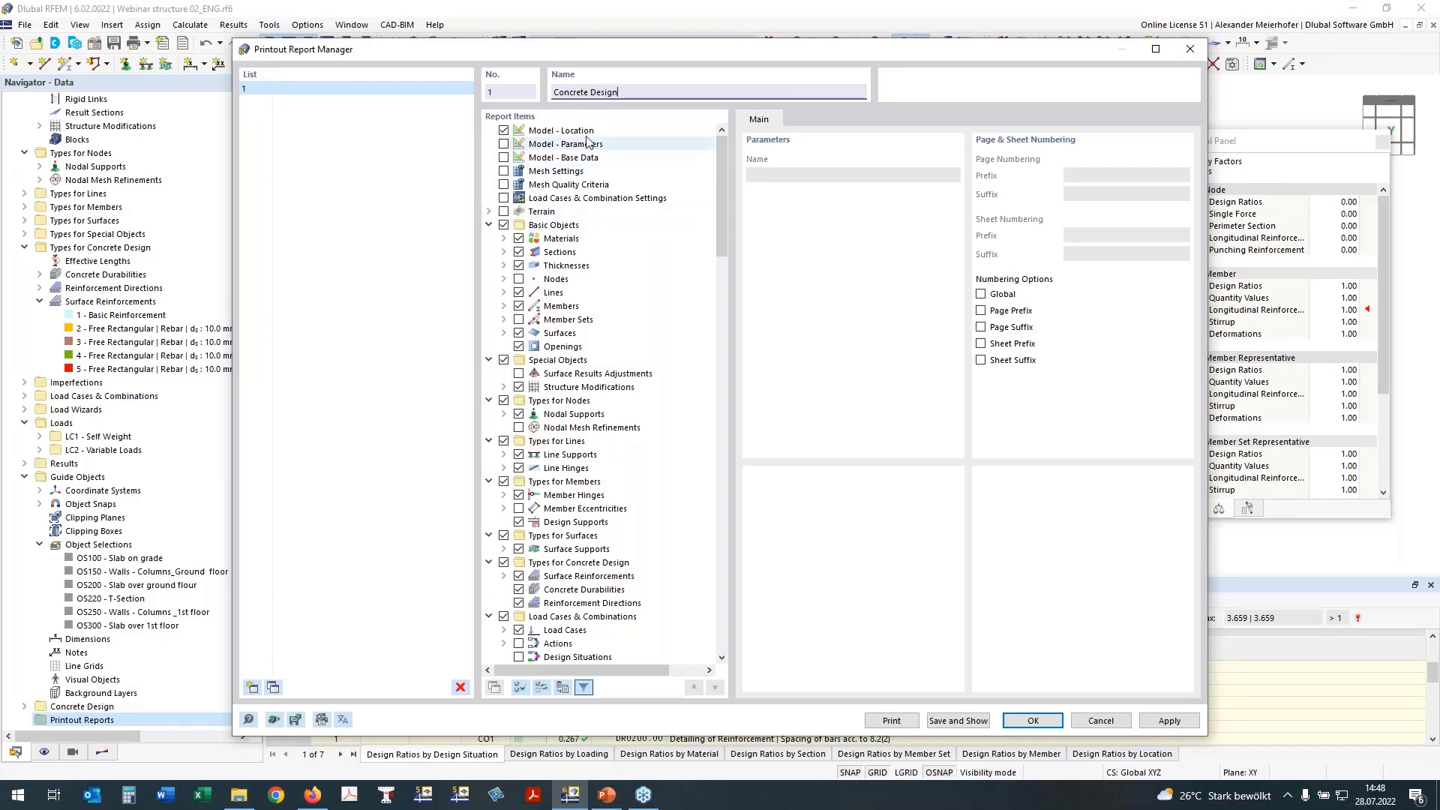
Exclude Model - Location, Basic Objects, Special Objects and the Types for Nodes, Lines, Members and Surfaces from the report
click(503, 131)
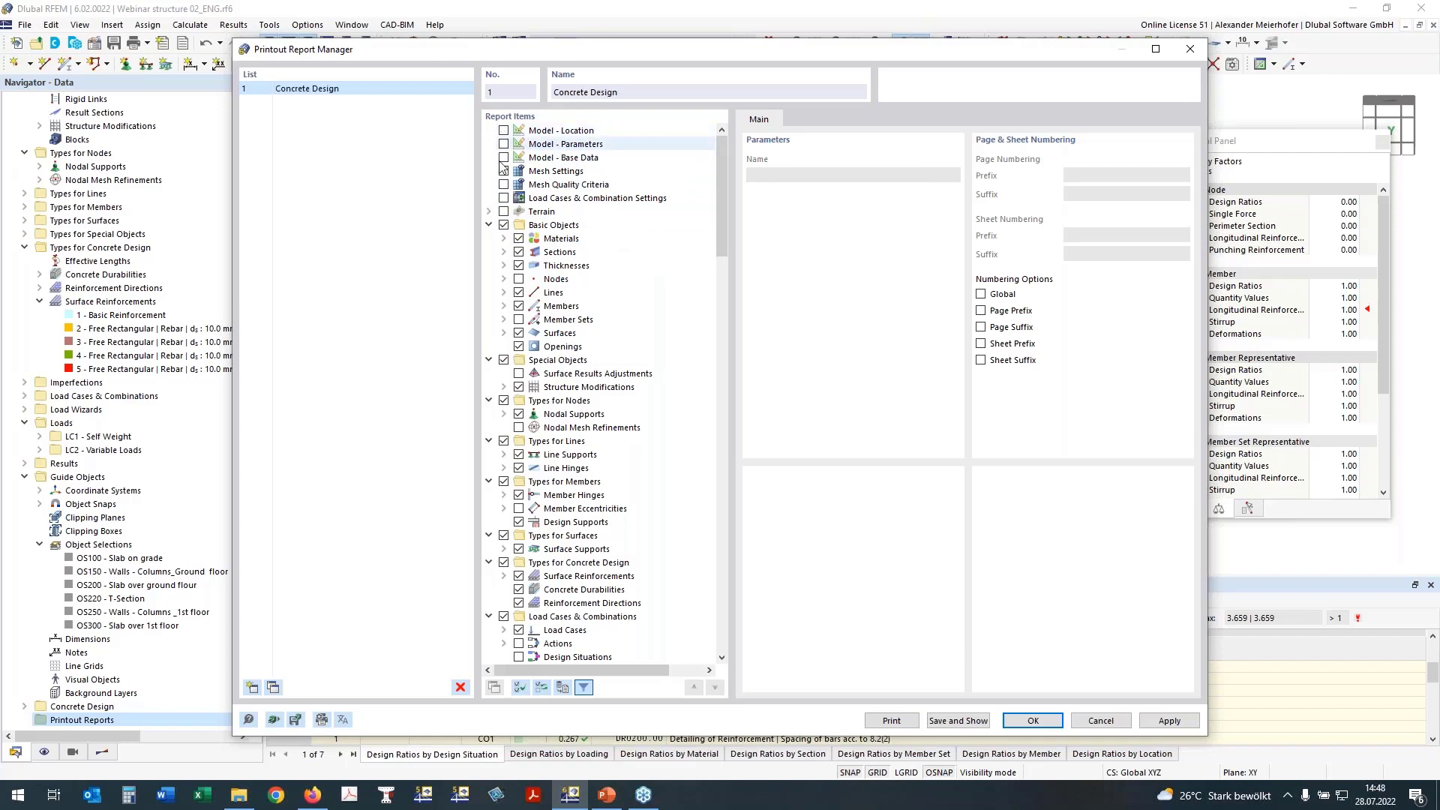
right_click(511, 226)
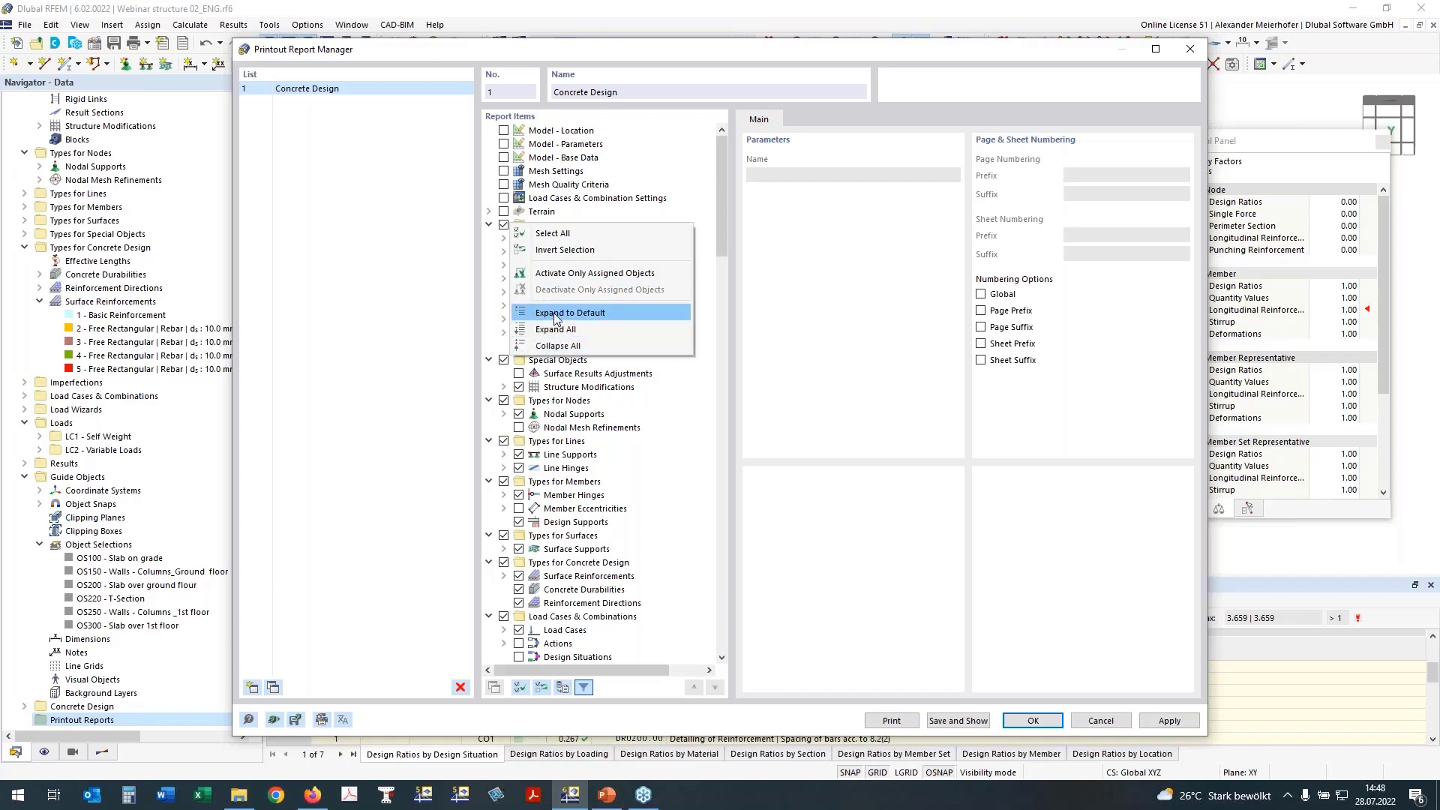
click(558, 346)
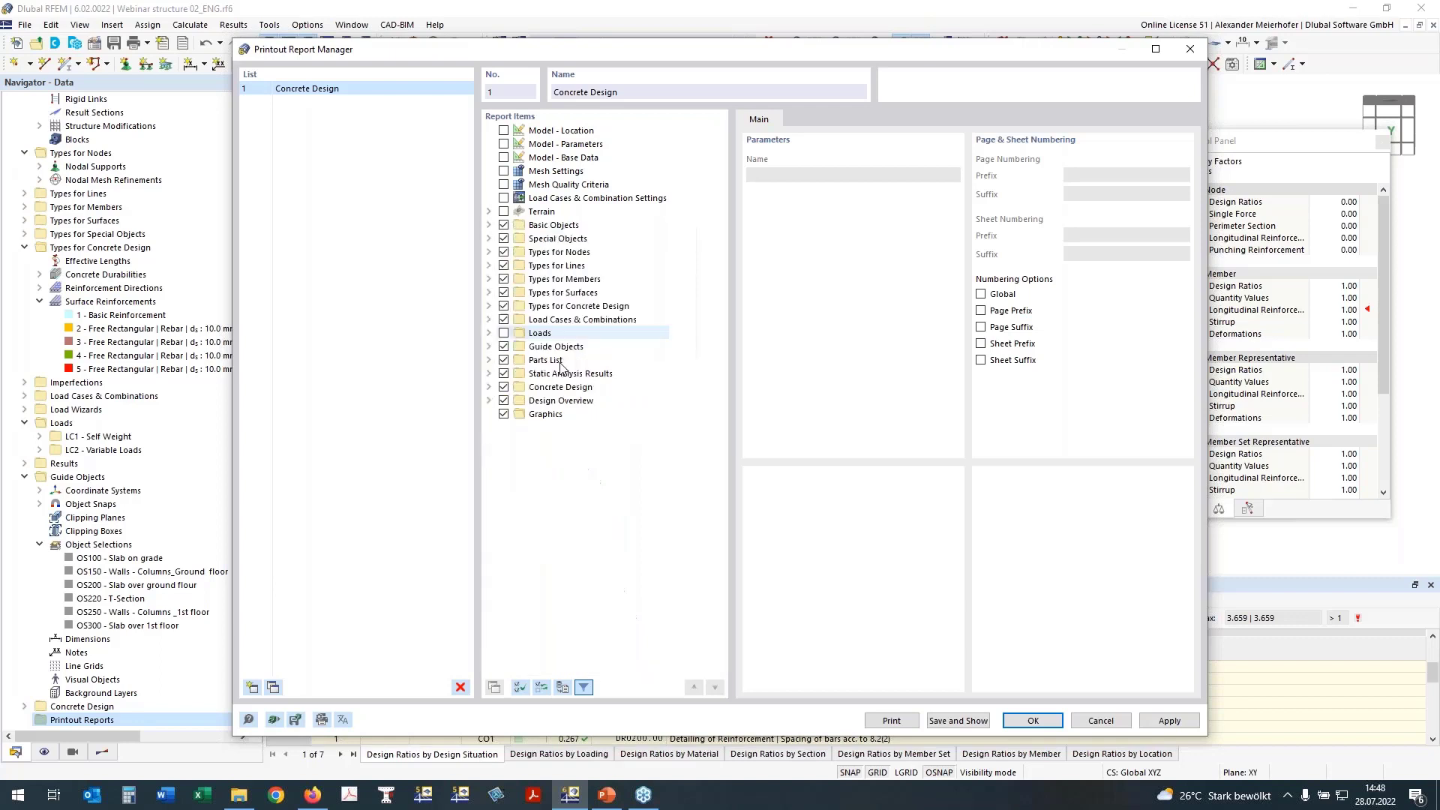
click(504, 226)
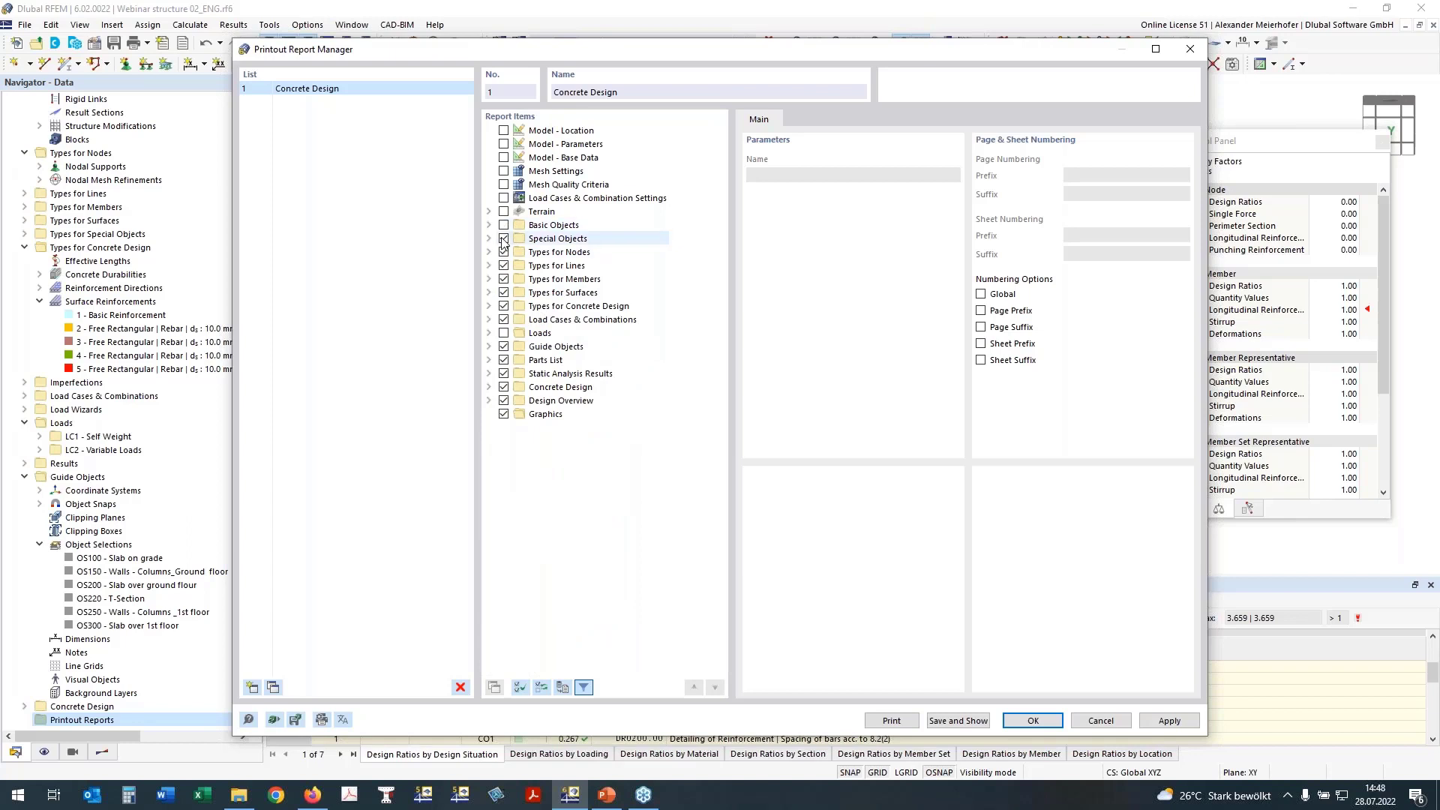
click(503, 239)
click(503, 252)
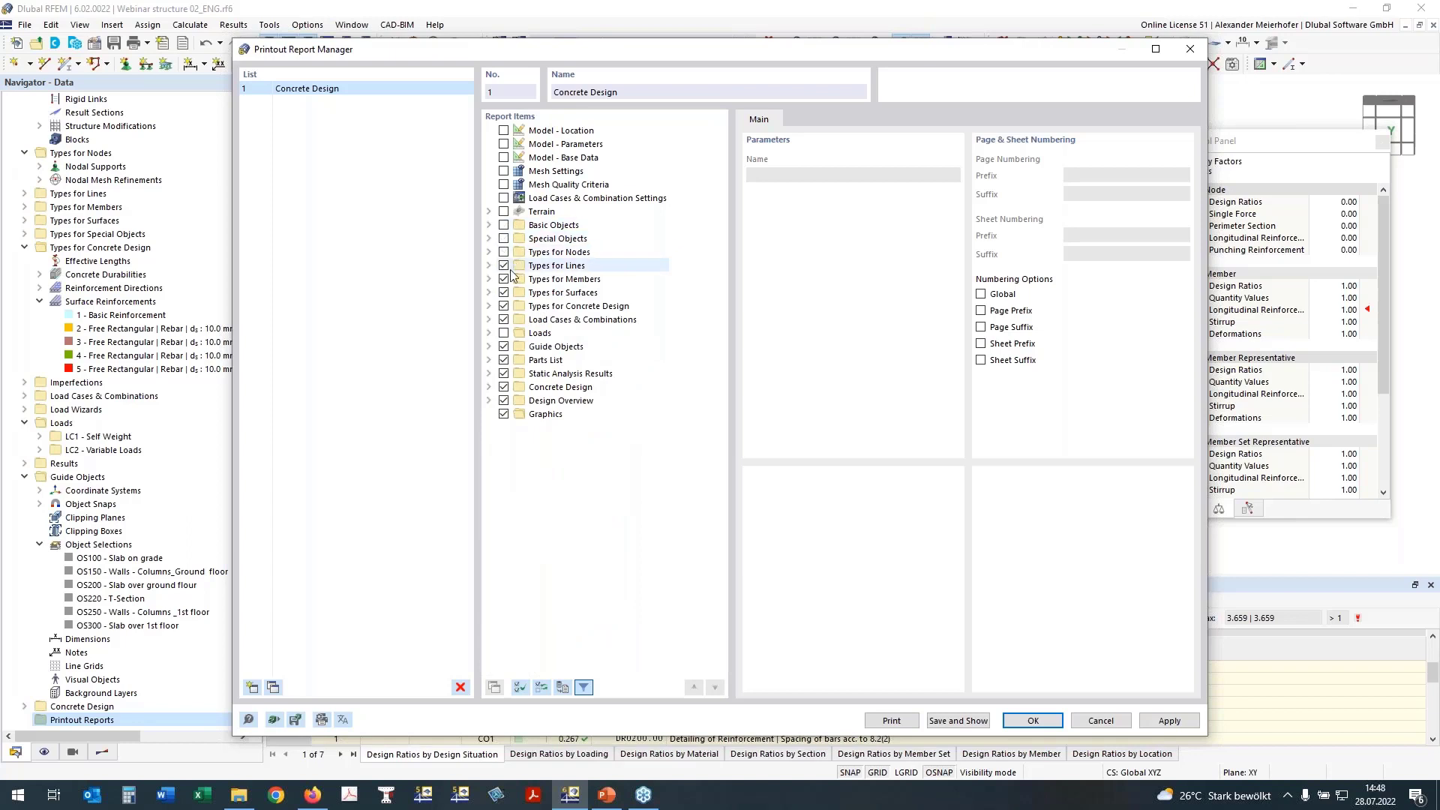
click(503, 279)
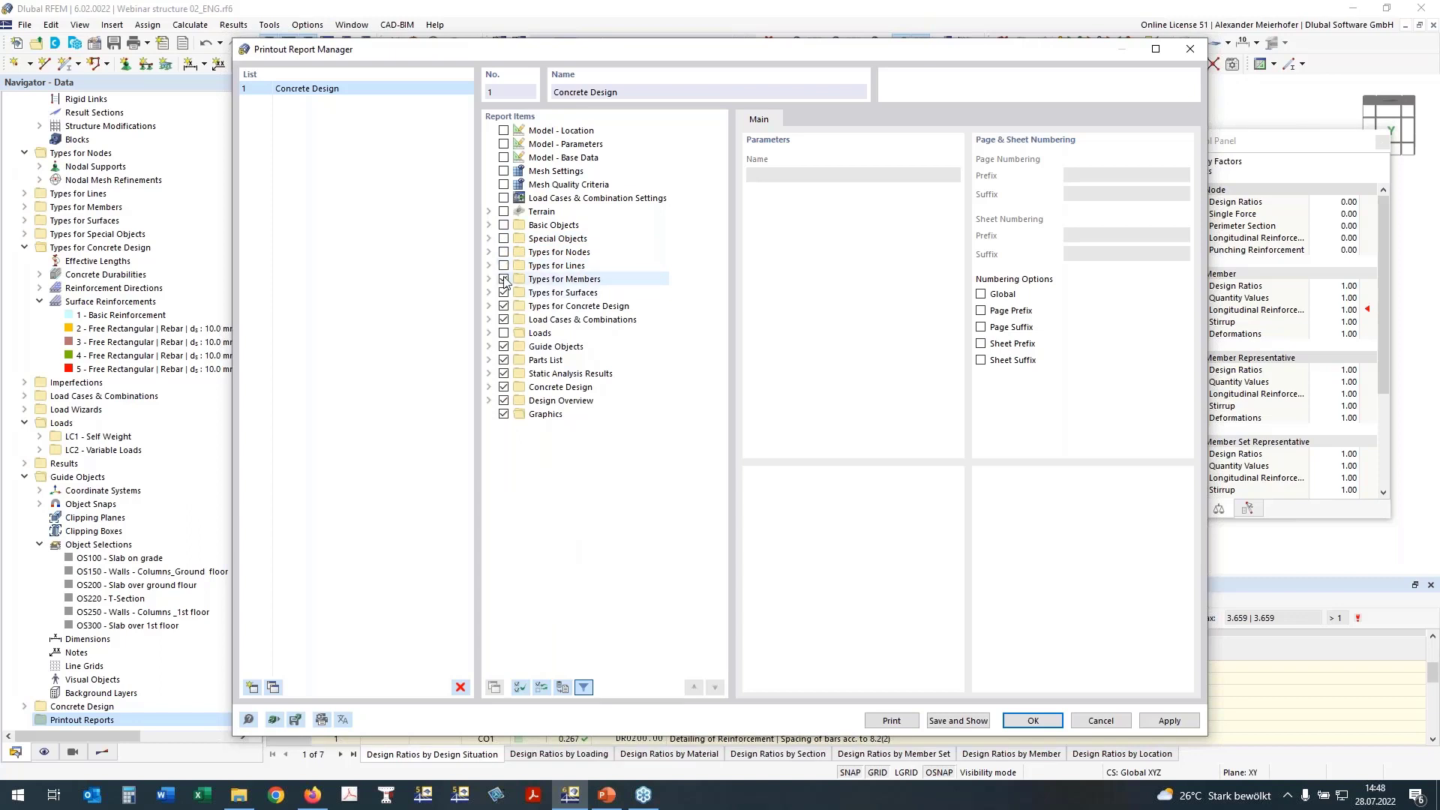
click(503, 292)
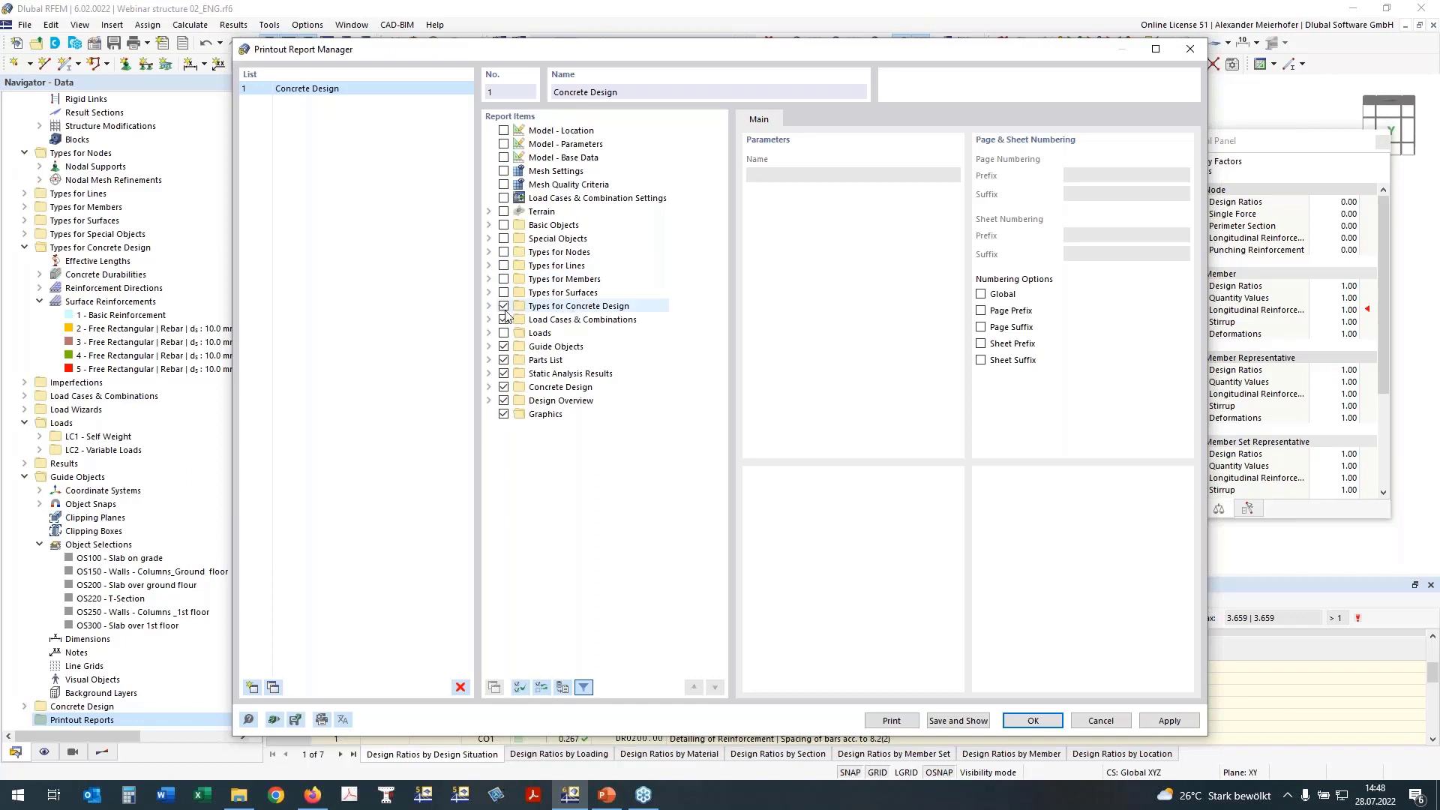
Keep Types for Concrete Design and exclude Load Cases & Combinations, Guide Objects, Parts List and Static Analysis Results from the report
click(489, 306)
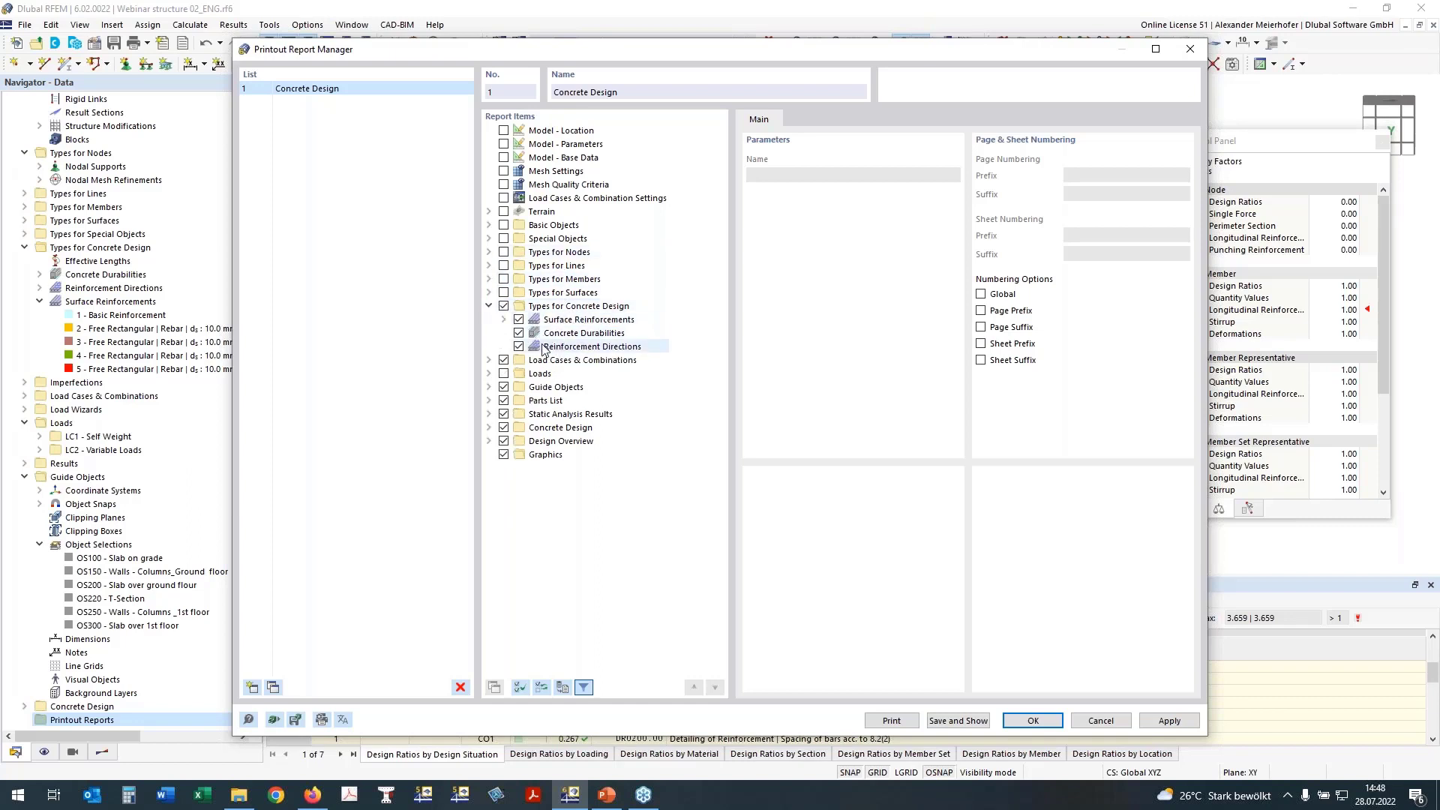
click(503, 360)
click(503, 387)
click(504, 403)
click(504, 401)
click(504, 414)
Exclude Design Ratio on Members by Member from the Concrete Design results in the report
click(489, 428)
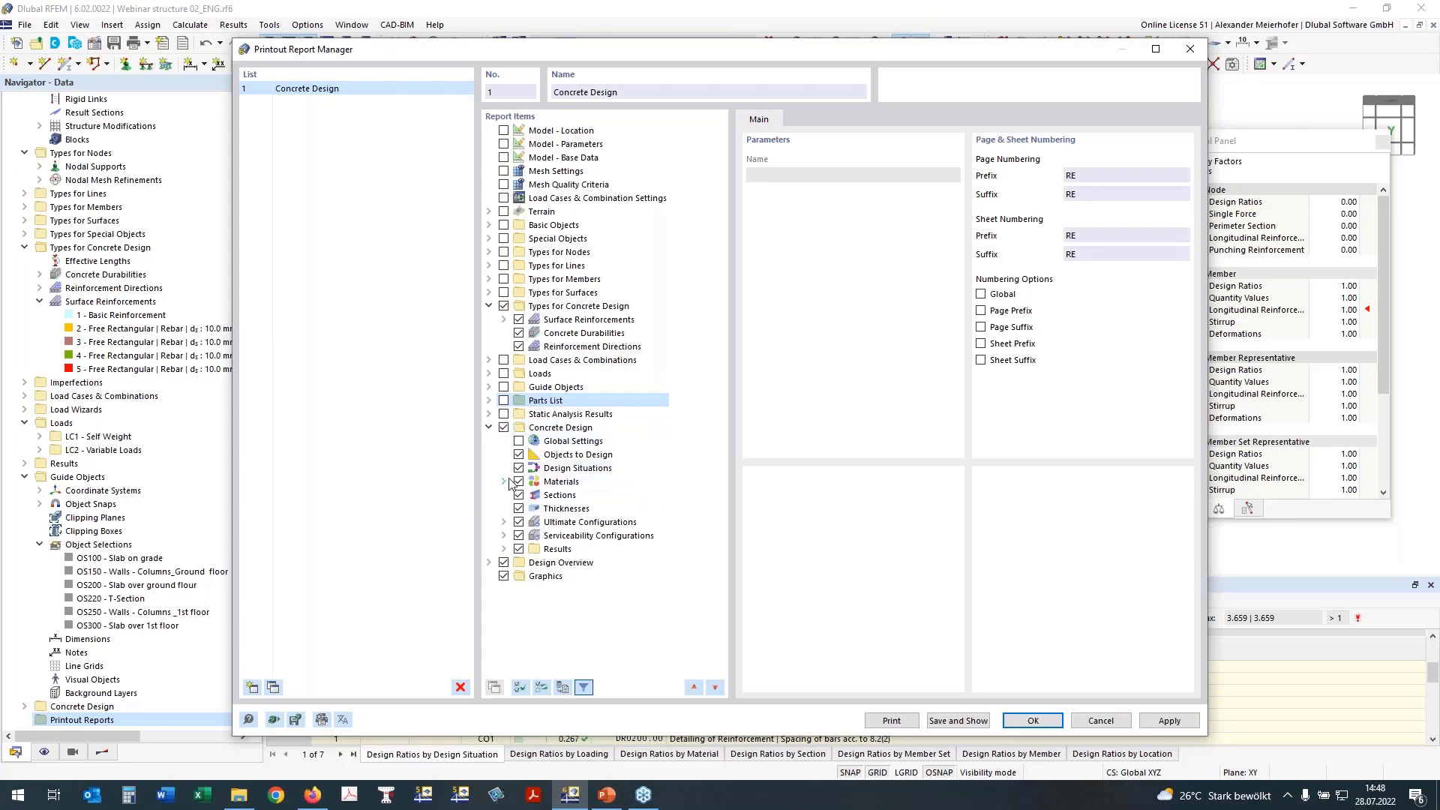
click(504, 549)
scroll(568, 274, down, 7)
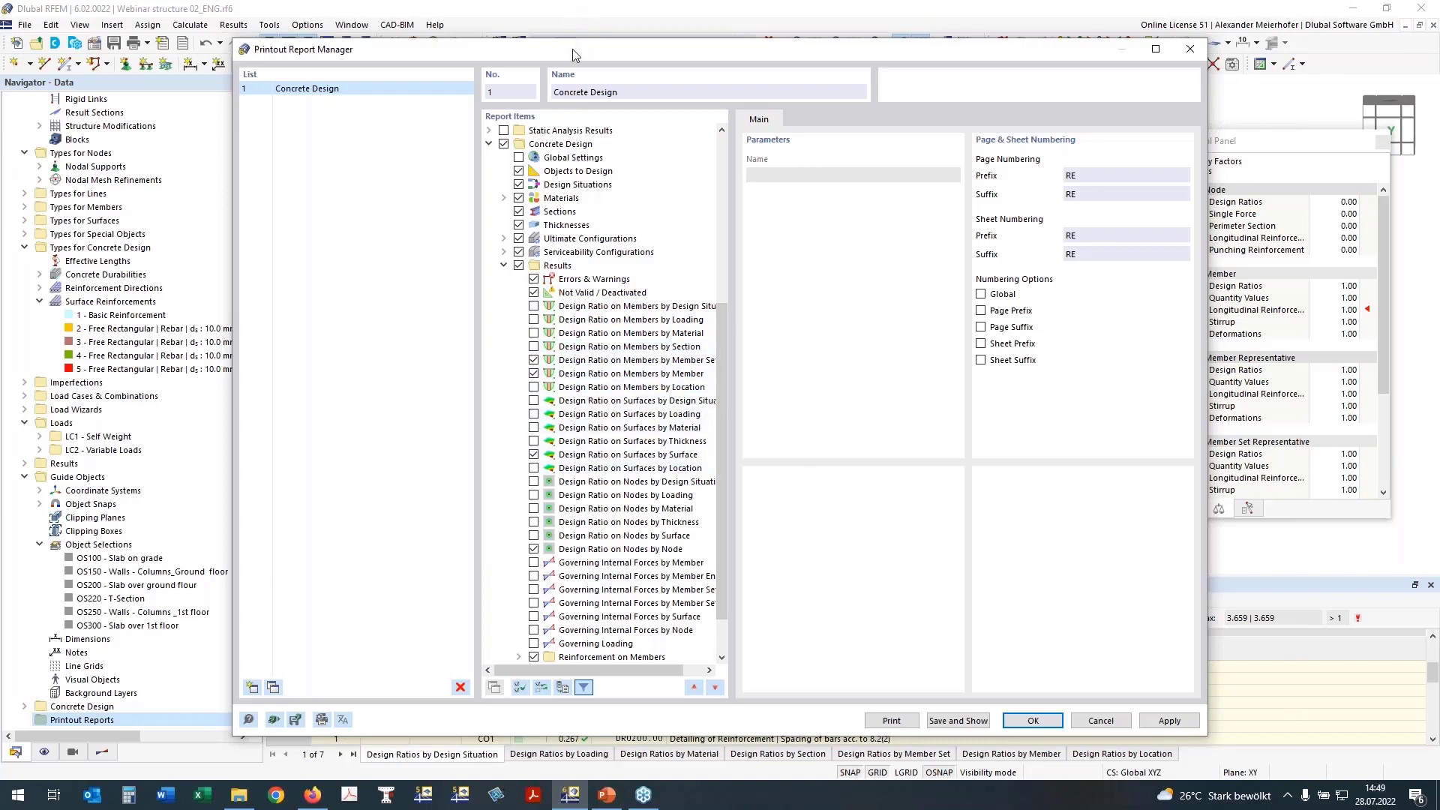
drag(573, 48, 409, 0)
drag(803, 30, 800, 50)
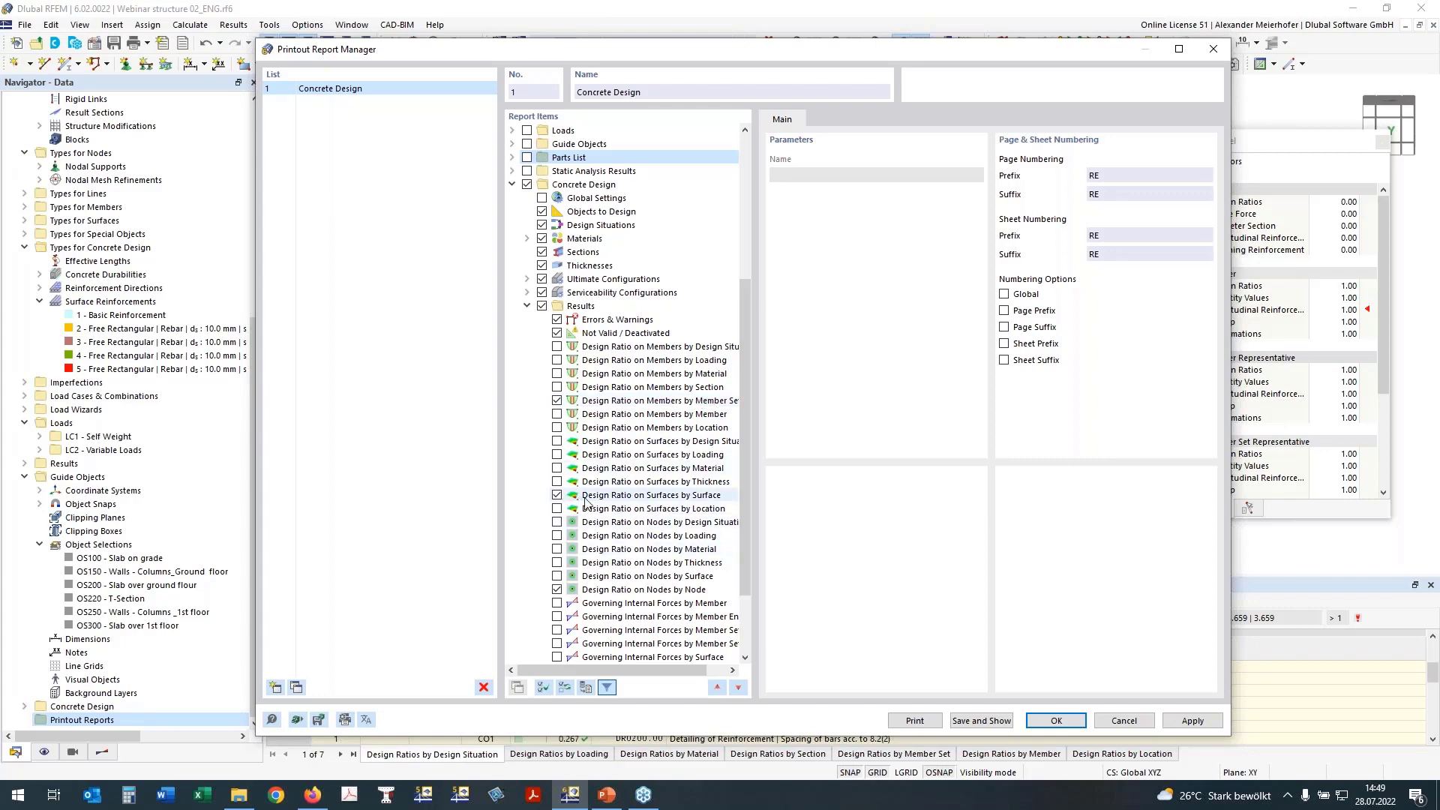
scroll(583, 506, down, 3)
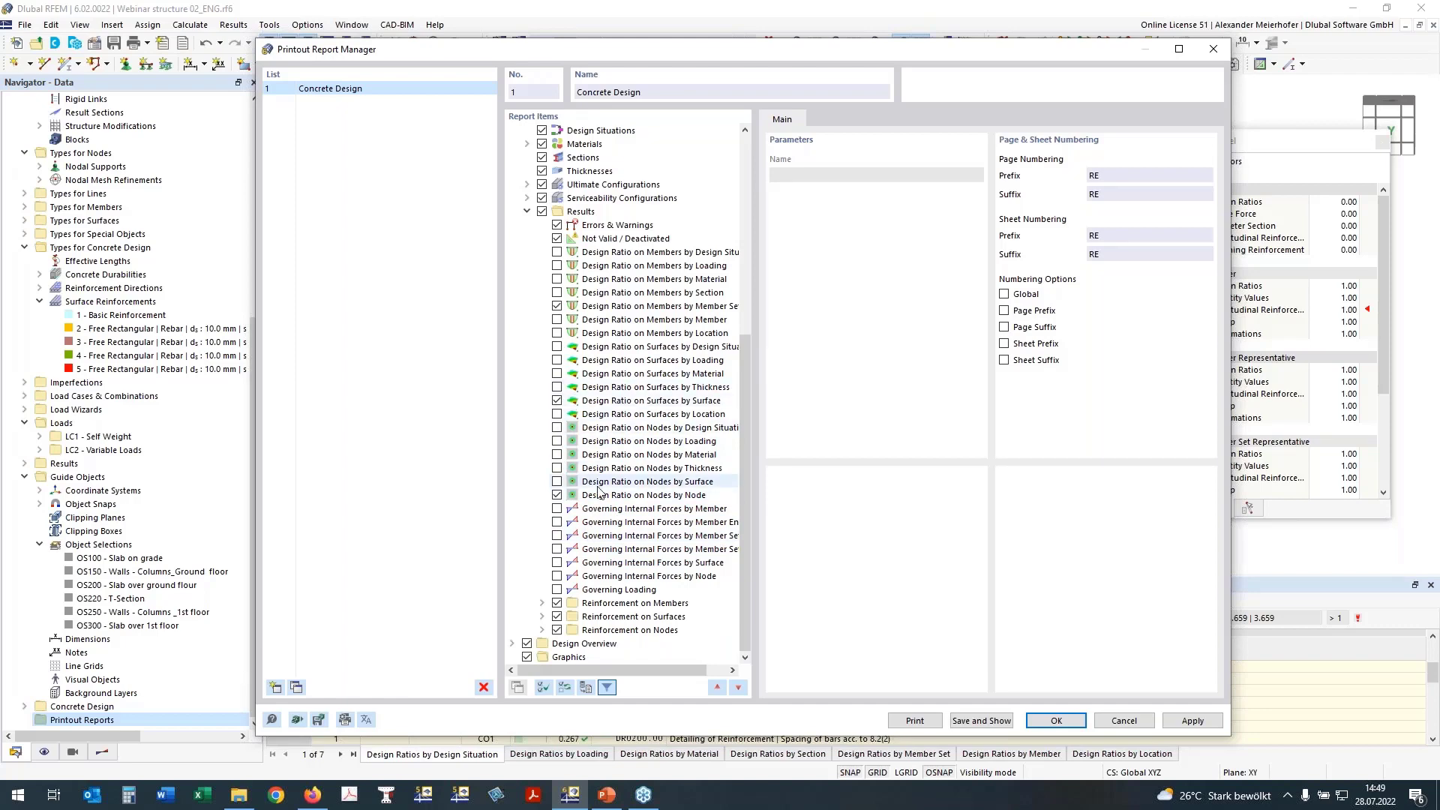
Exclude Required Reinforcement by Member and Provided Reinforcement by Member from the Reinforcement on Members results
click(541, 603)
scroll(608, 570, down, 3)
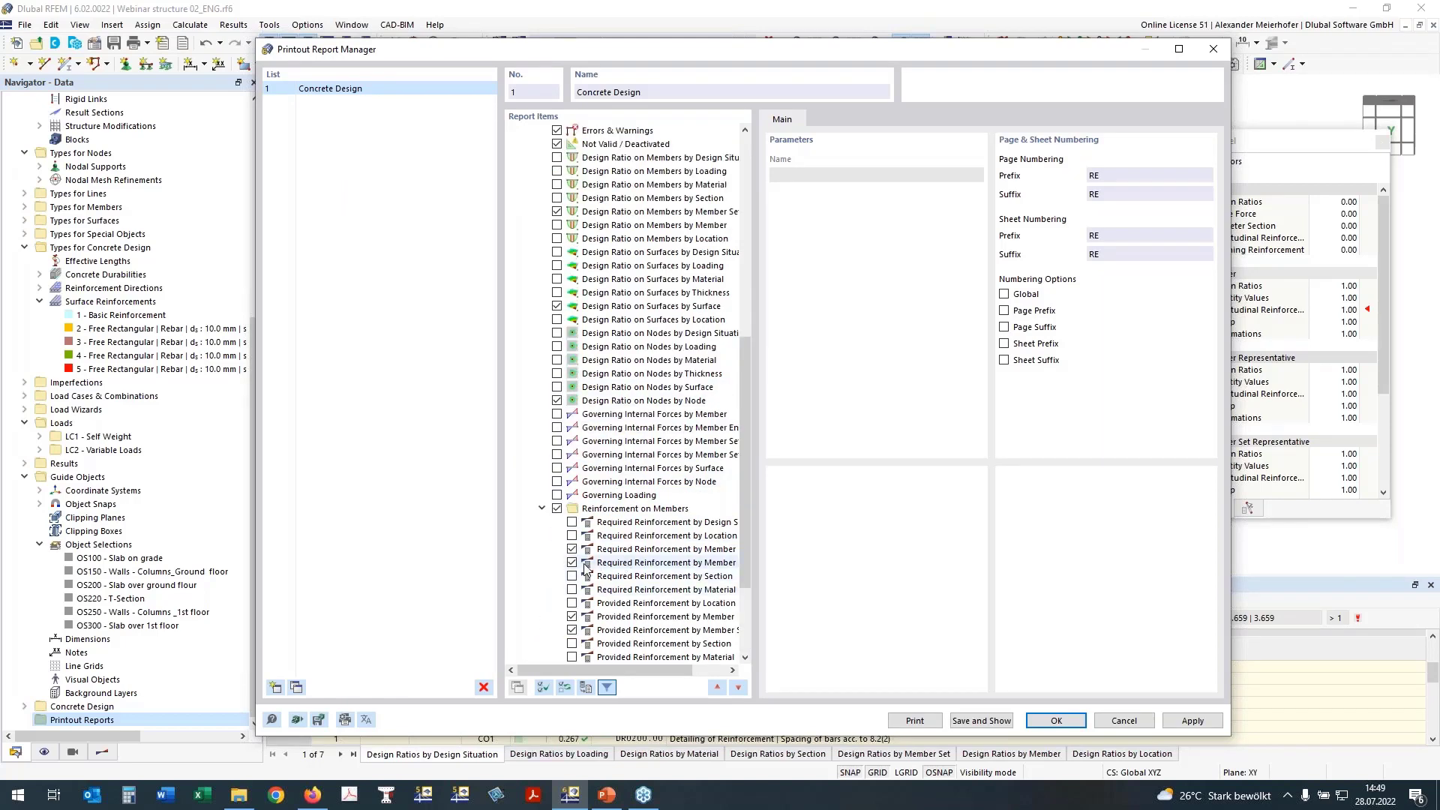
drag(576, 666, 597, 670)
click(553, 548)
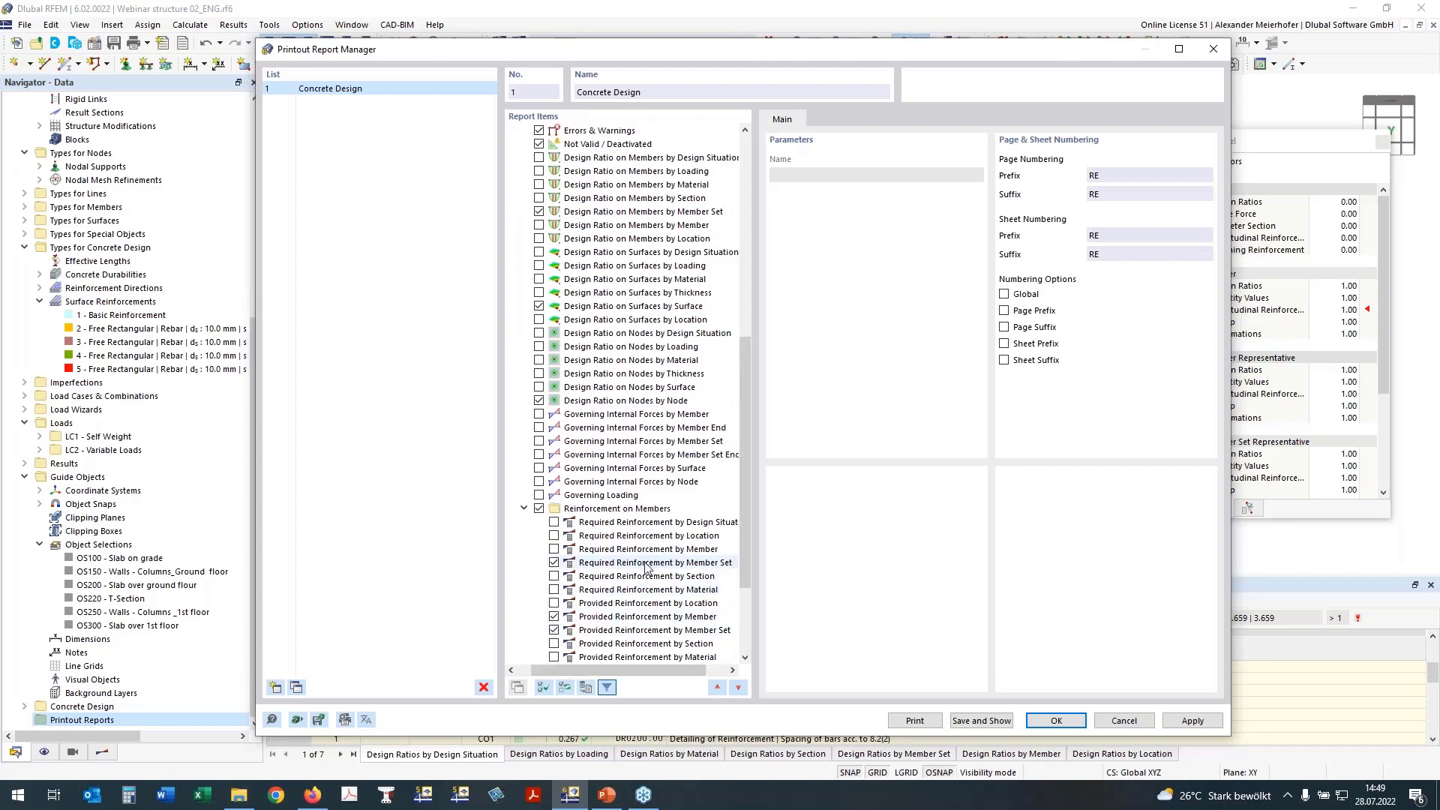
scroll(646, 567, down, 3)
click(554, 522)
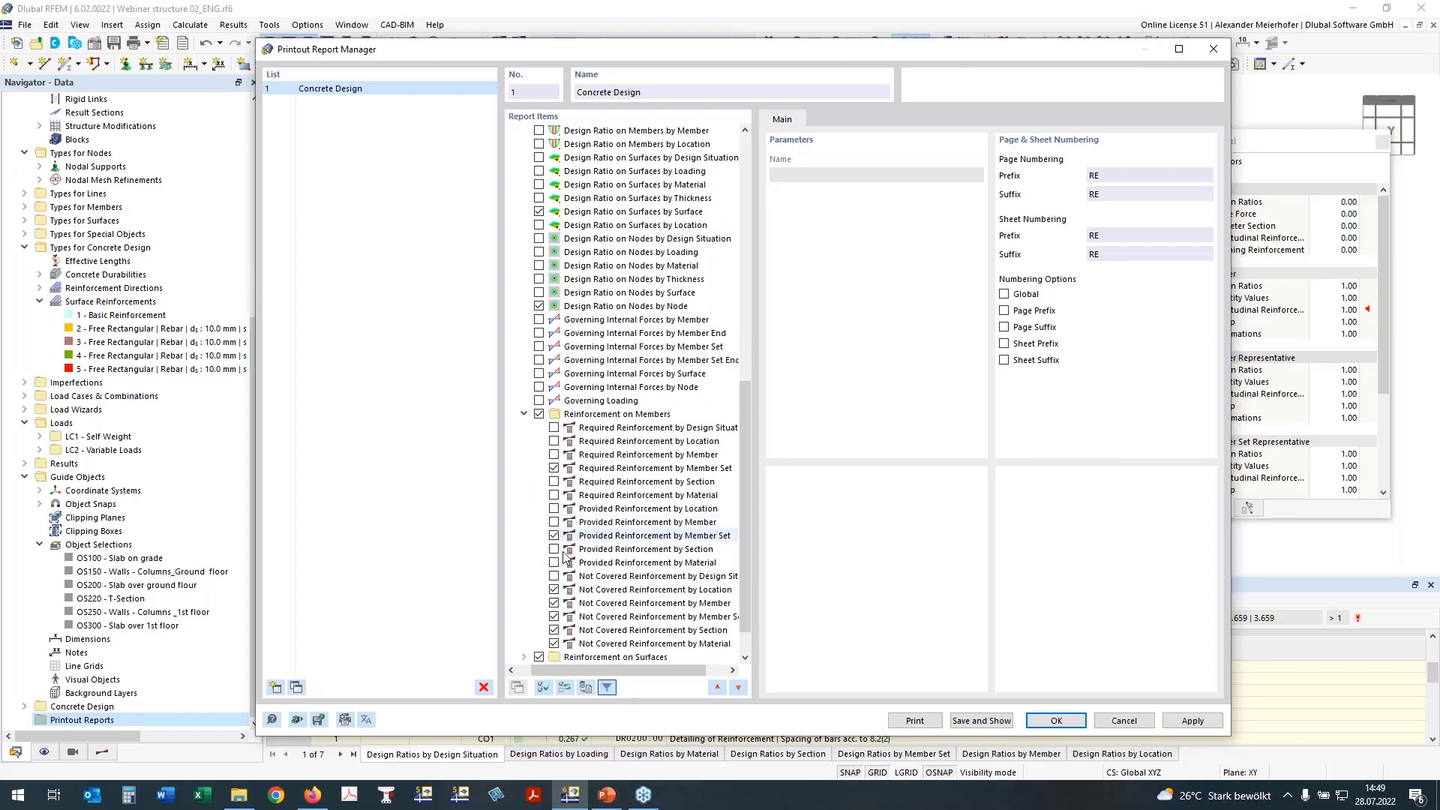
Exclude Not Covered Reinforcement by Location, Member, Member Set, Section and Material from the Reinforcement on Members results
scroll(600, 538, down, 1)
click(554, 549)
click(553, 563)
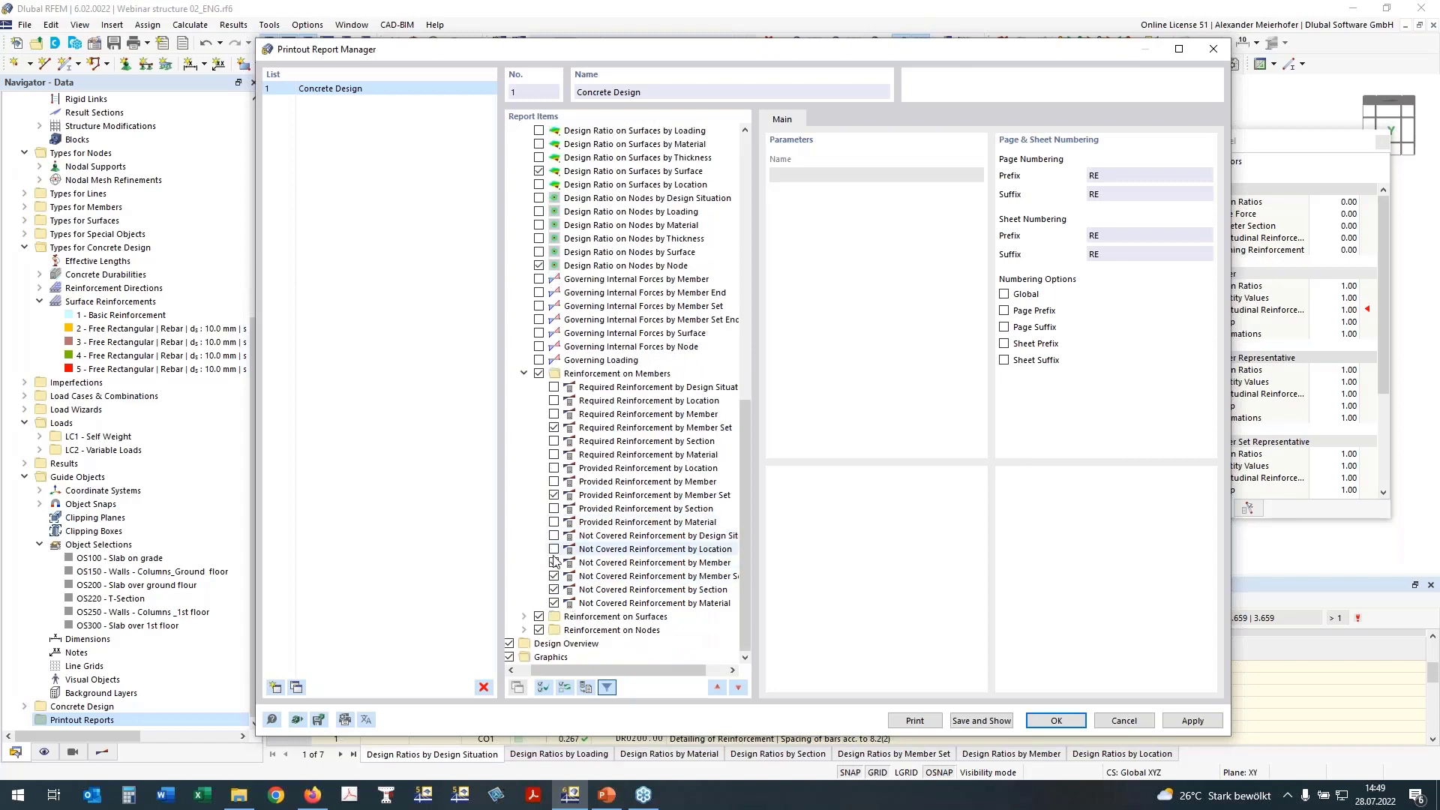
click(553, 576)
click(554, 589)
click(554, 603)
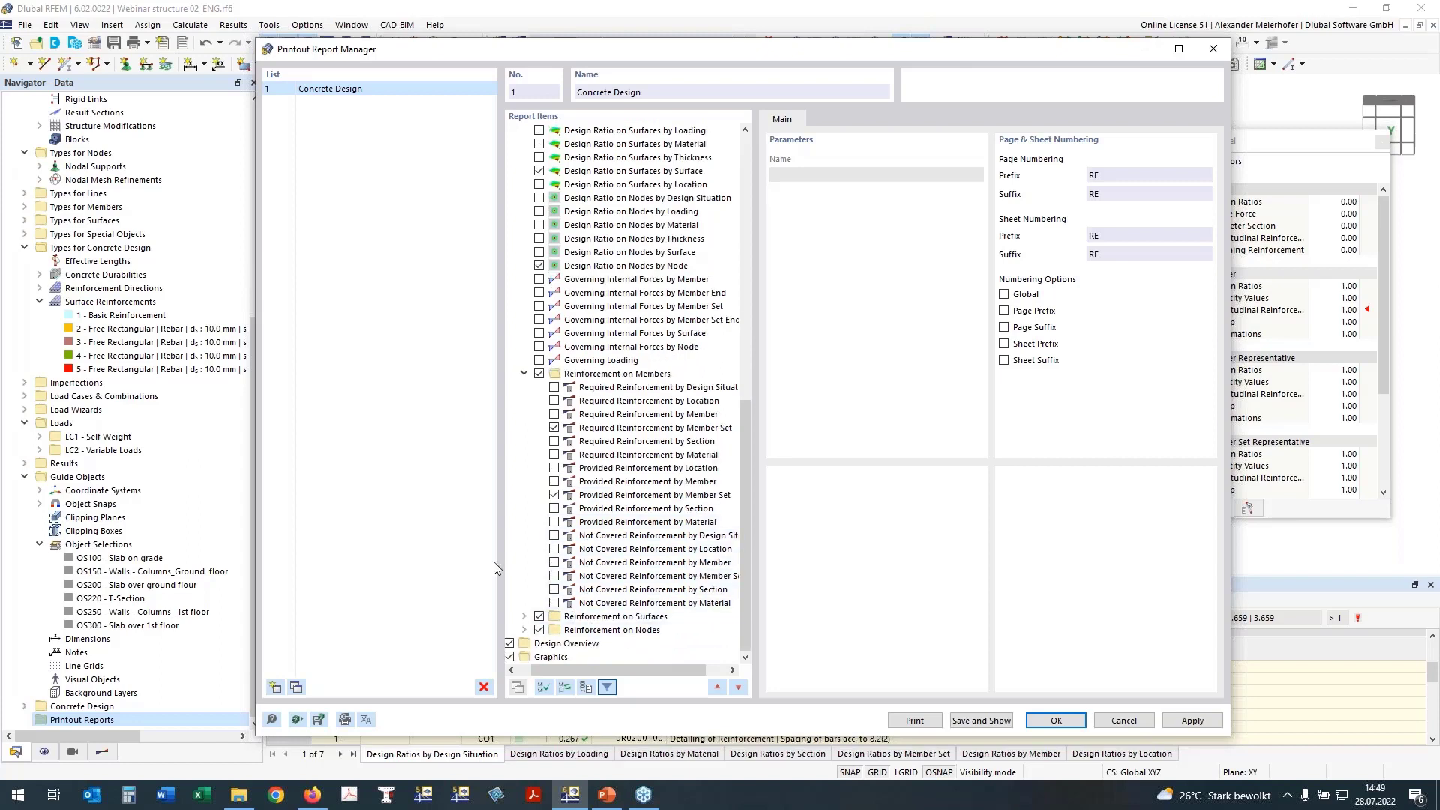
Check the Reinforcement on Nodes items, exclude Design Overview, and save and show the Concrete Design report
click(523, 630)
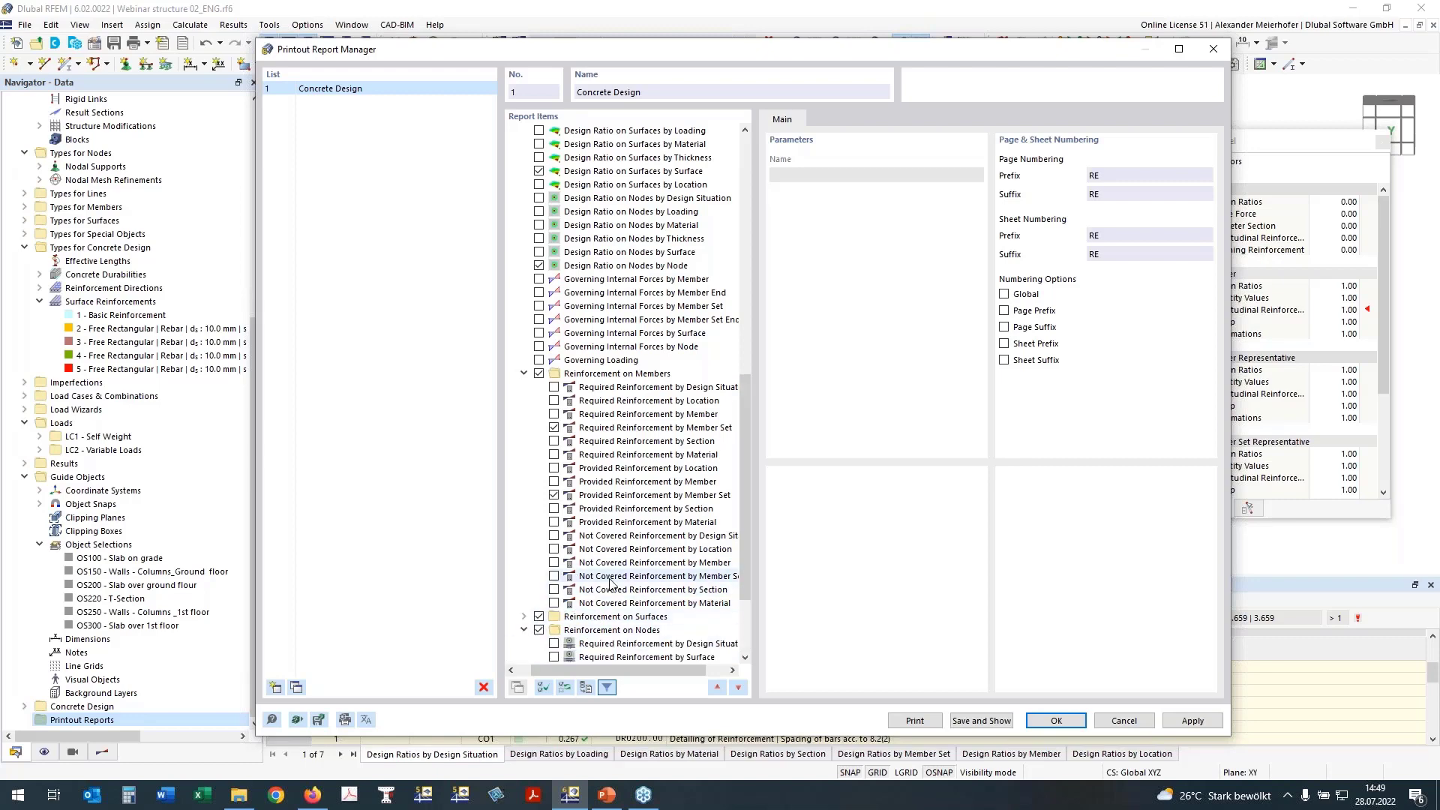
scroll(574, 600, down, 2)
scroll(578, 589, down, 1)
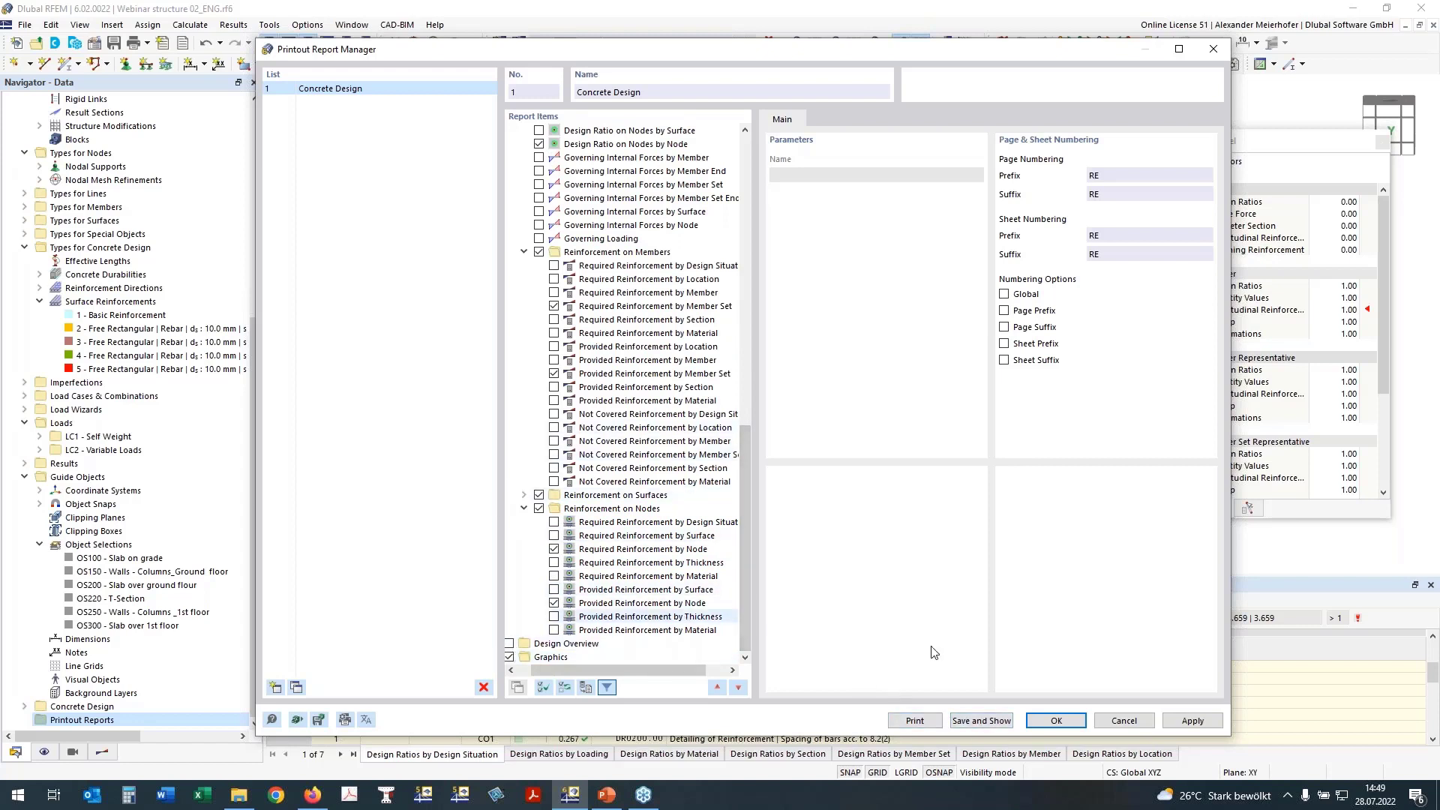
click(960, 718)
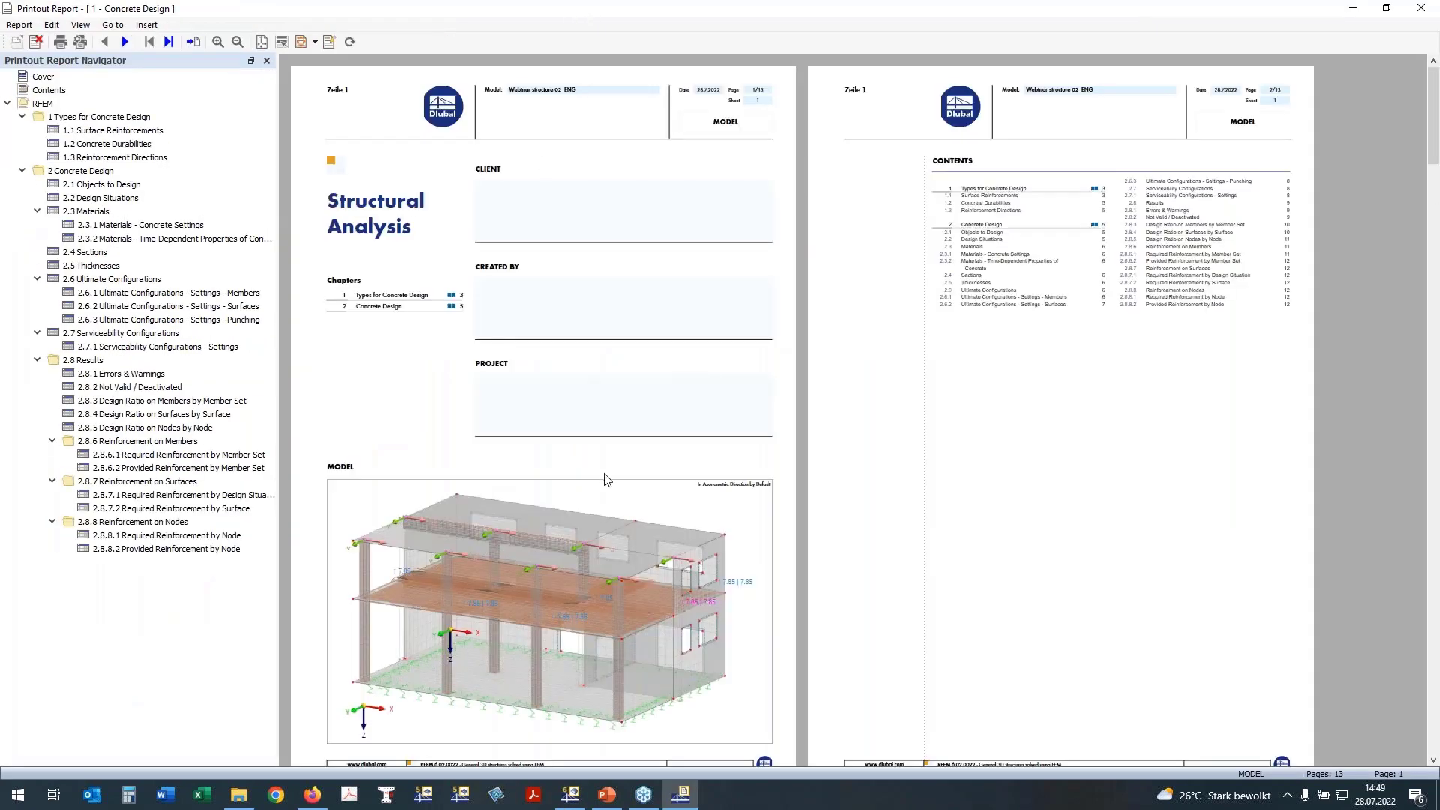
Examine the Design Ratio on Members by Member Set table in the printout report
double_click(672, 15)
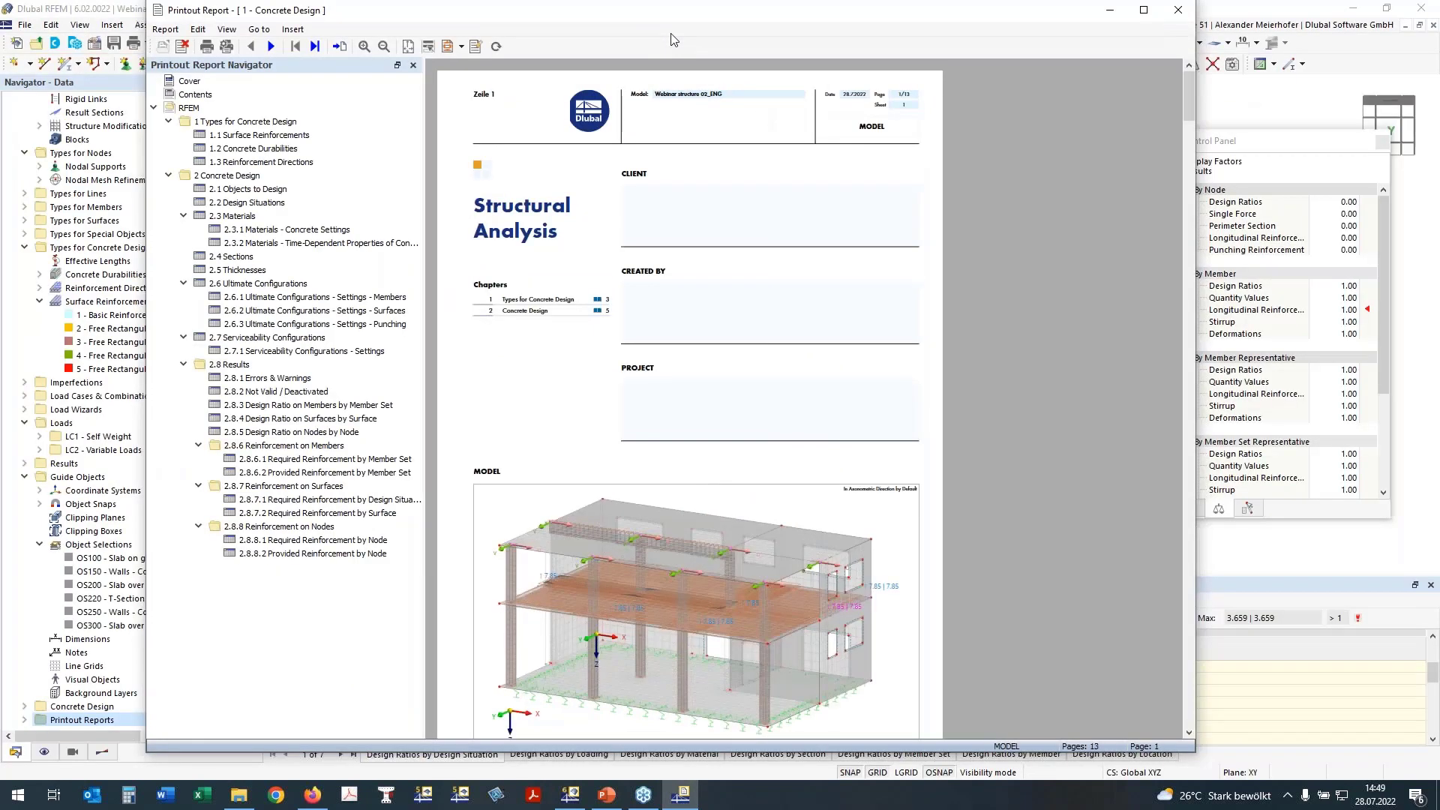
scroll(620, 437, down, 1)
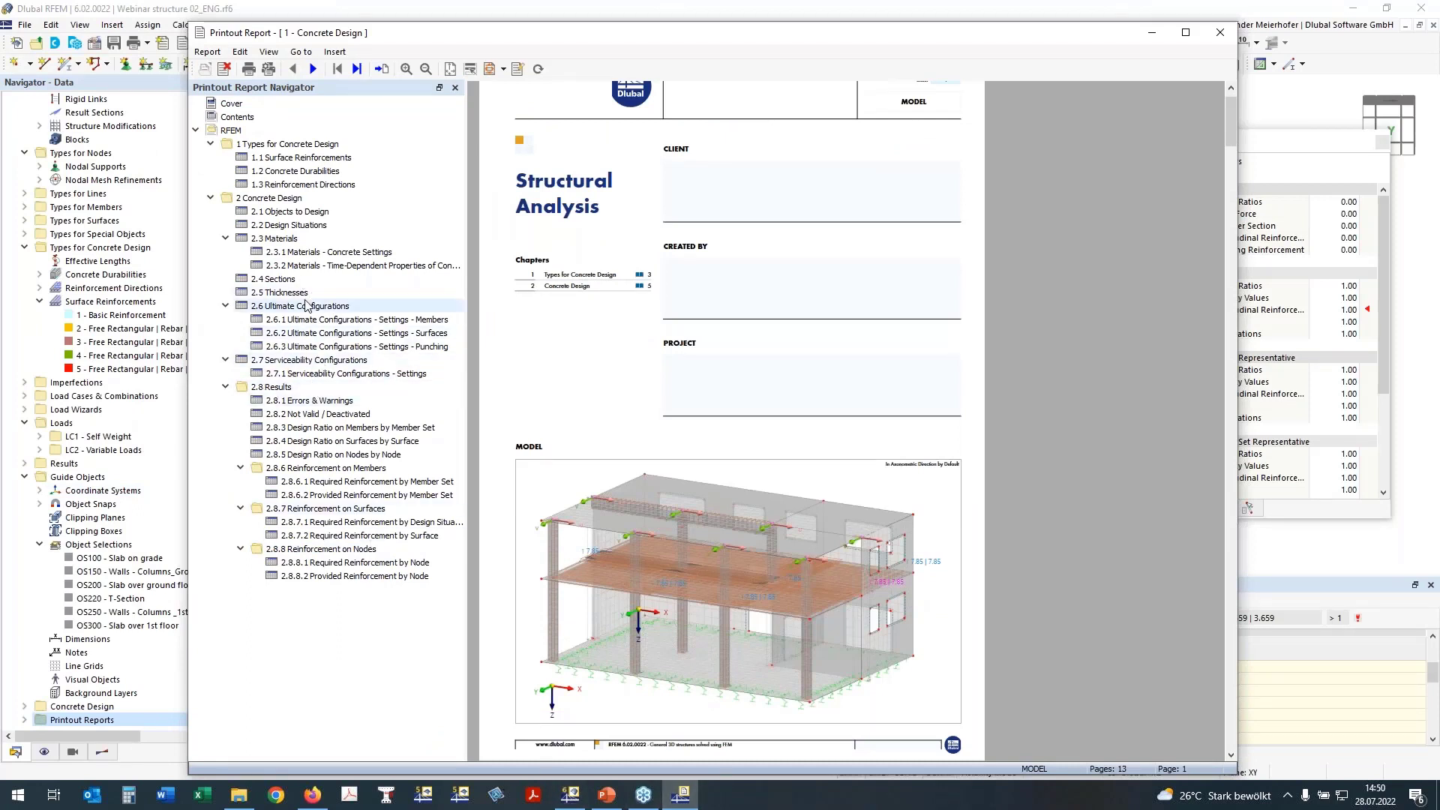
click(291, 428)
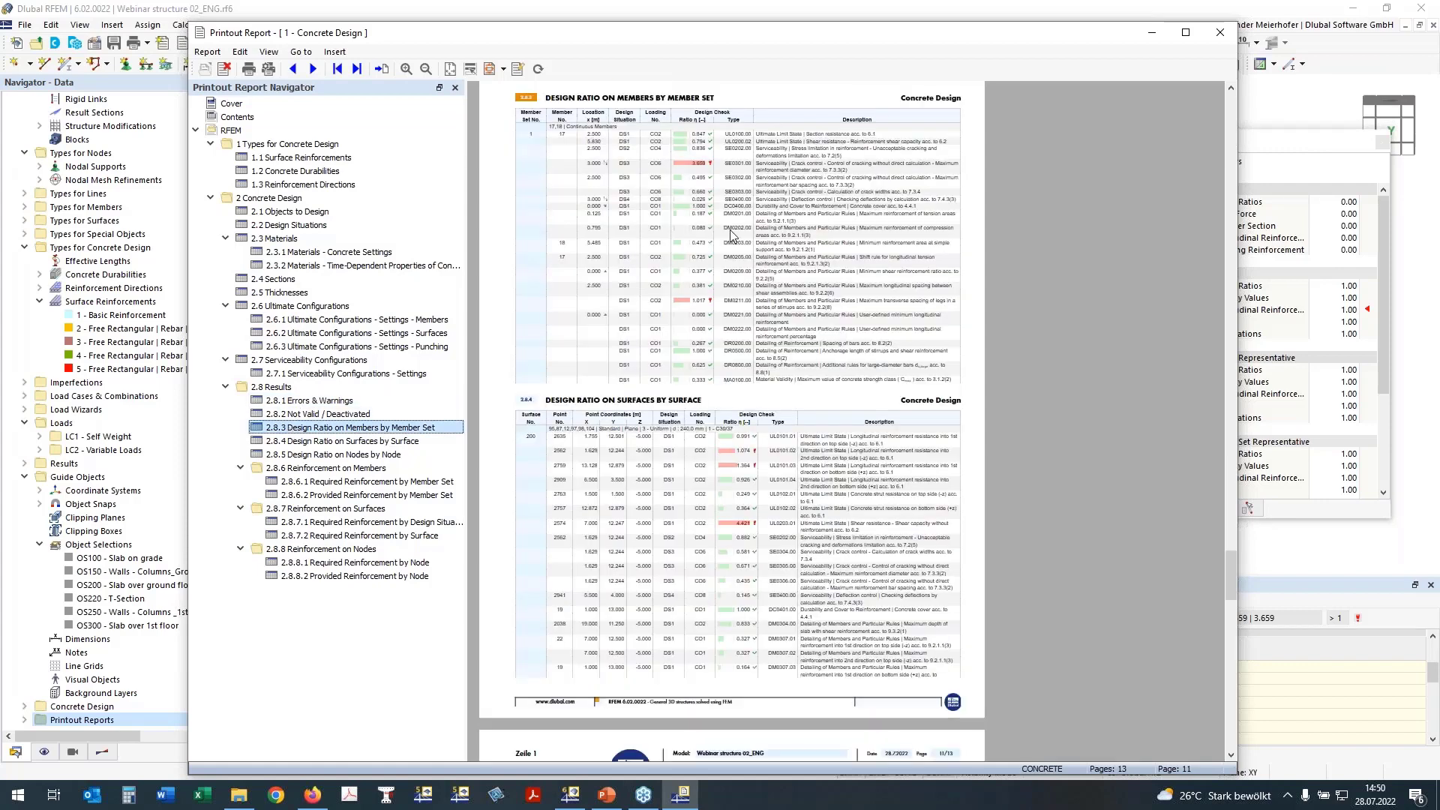
scroll(731, 234, up, 3)
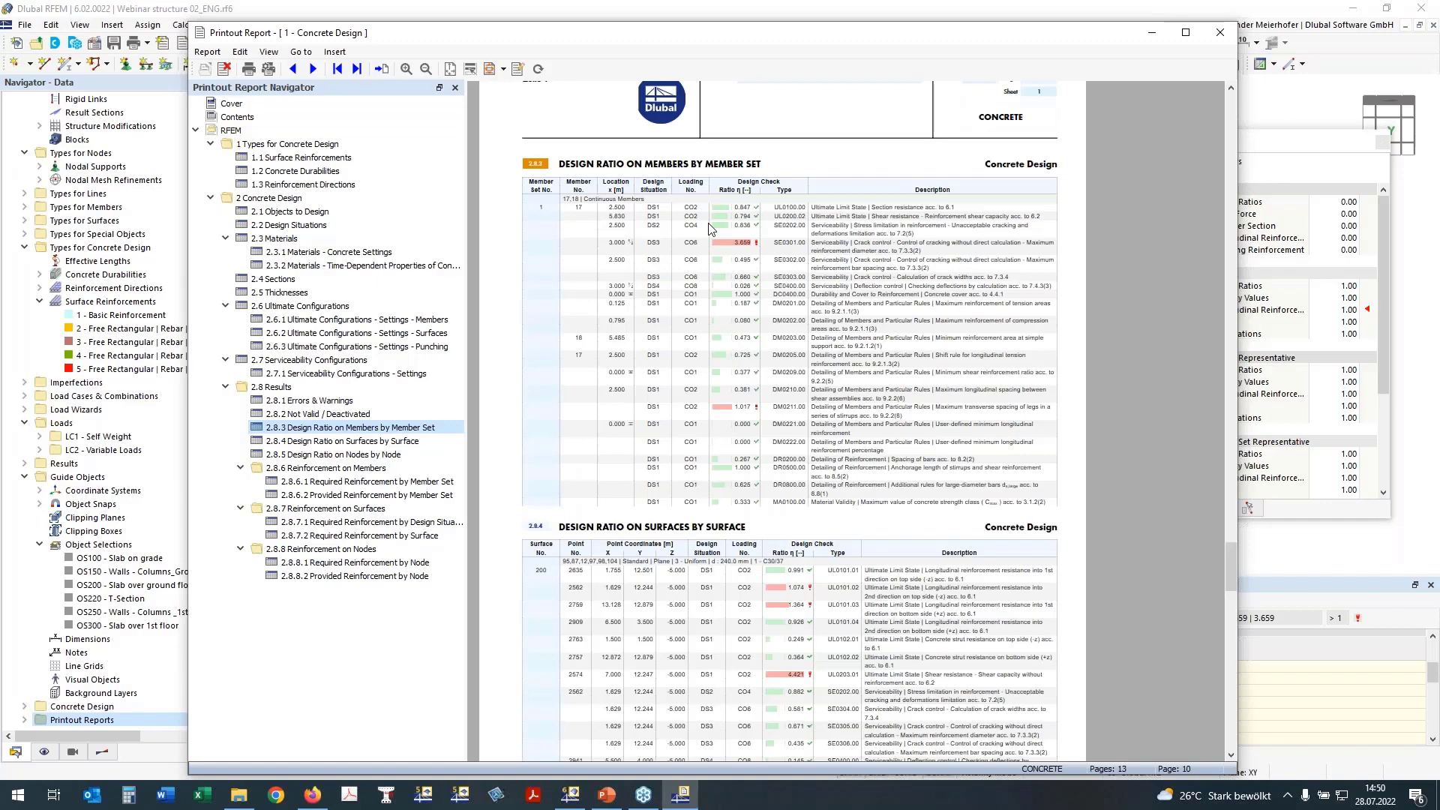
scroll(708, 224, down, 1)
scroll(697, 246, down, 3)
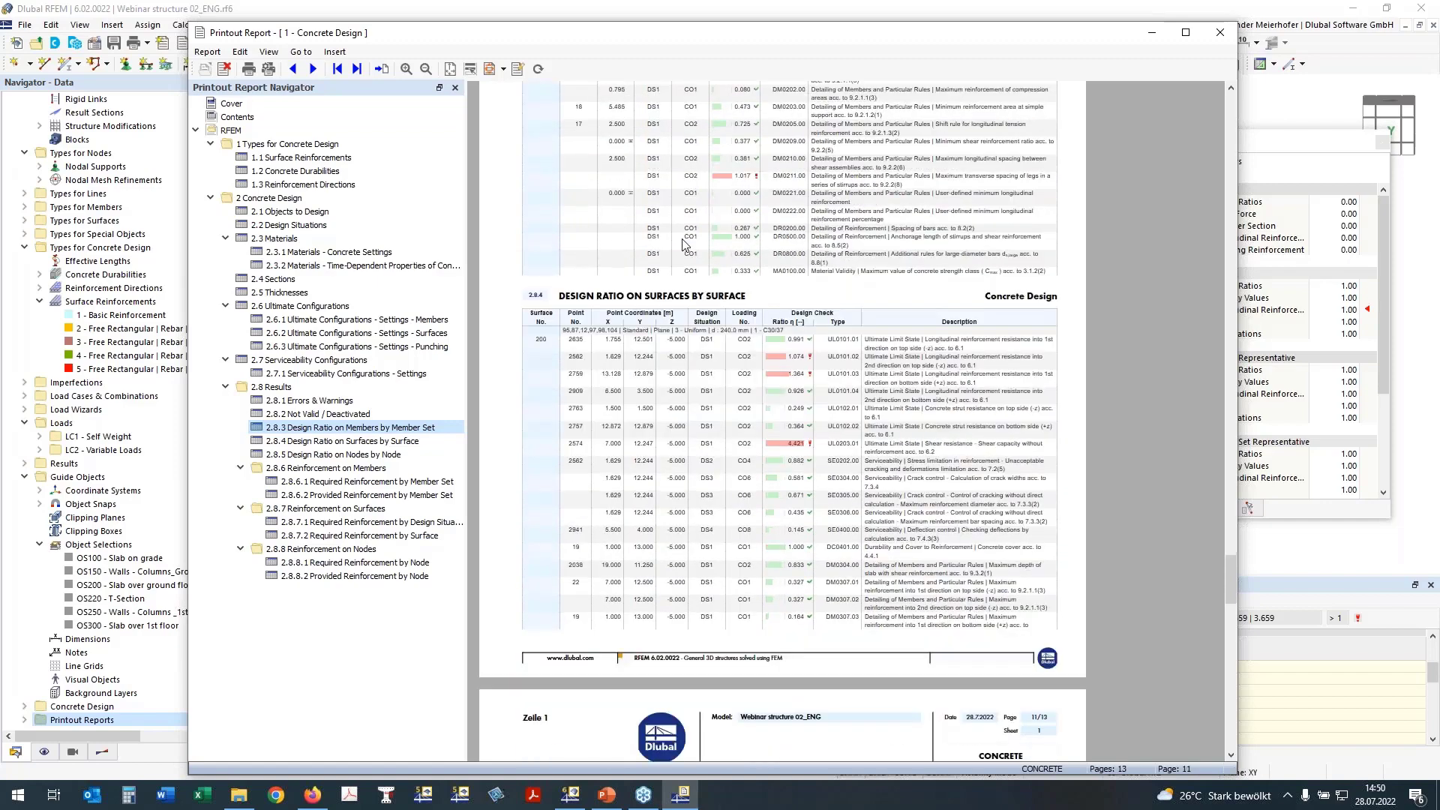
scroll(684, 244, up, 4)
ctrl+scroll(850, 357, up, 2)
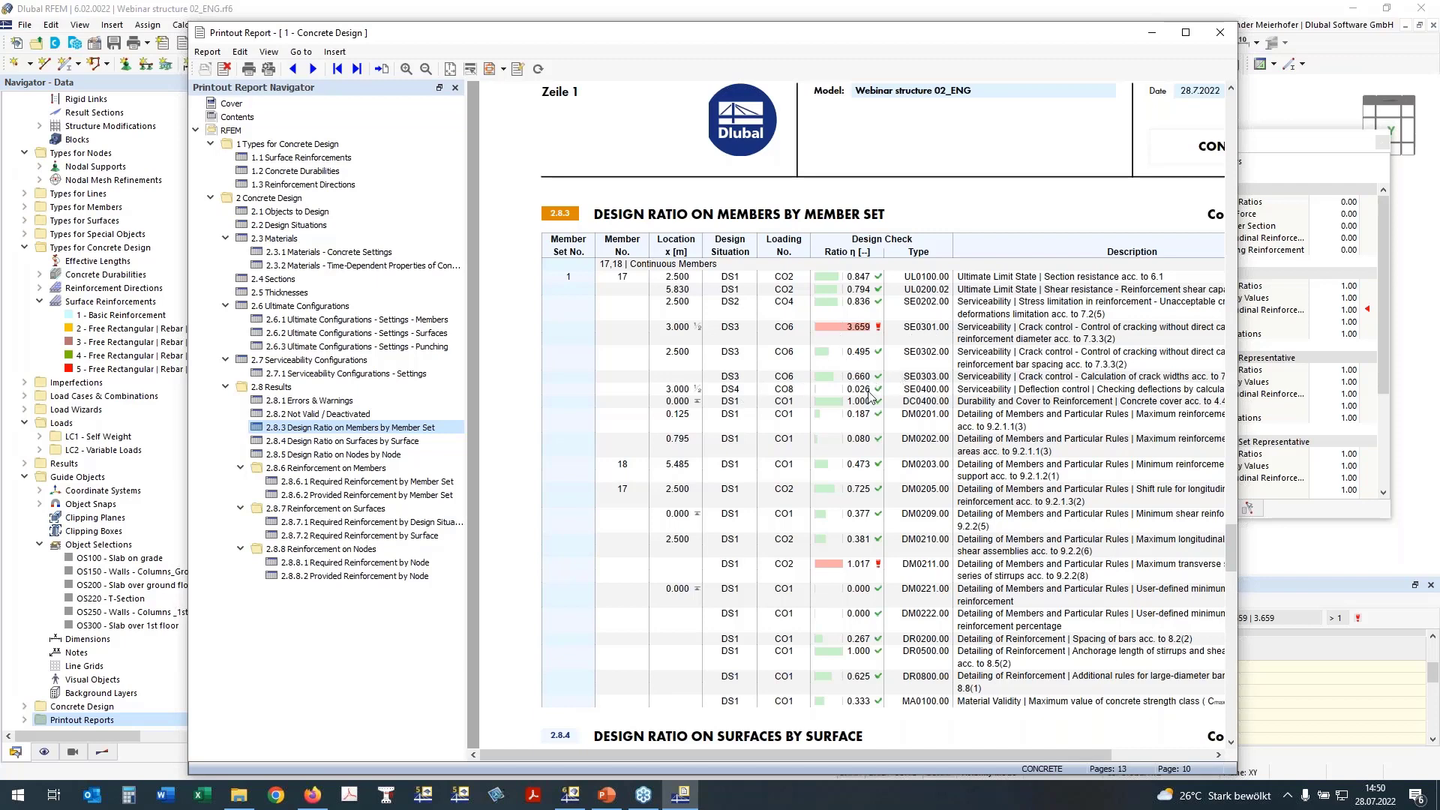
scroll(869, 398, down, 3)
scroll(869, 411, down, 3)
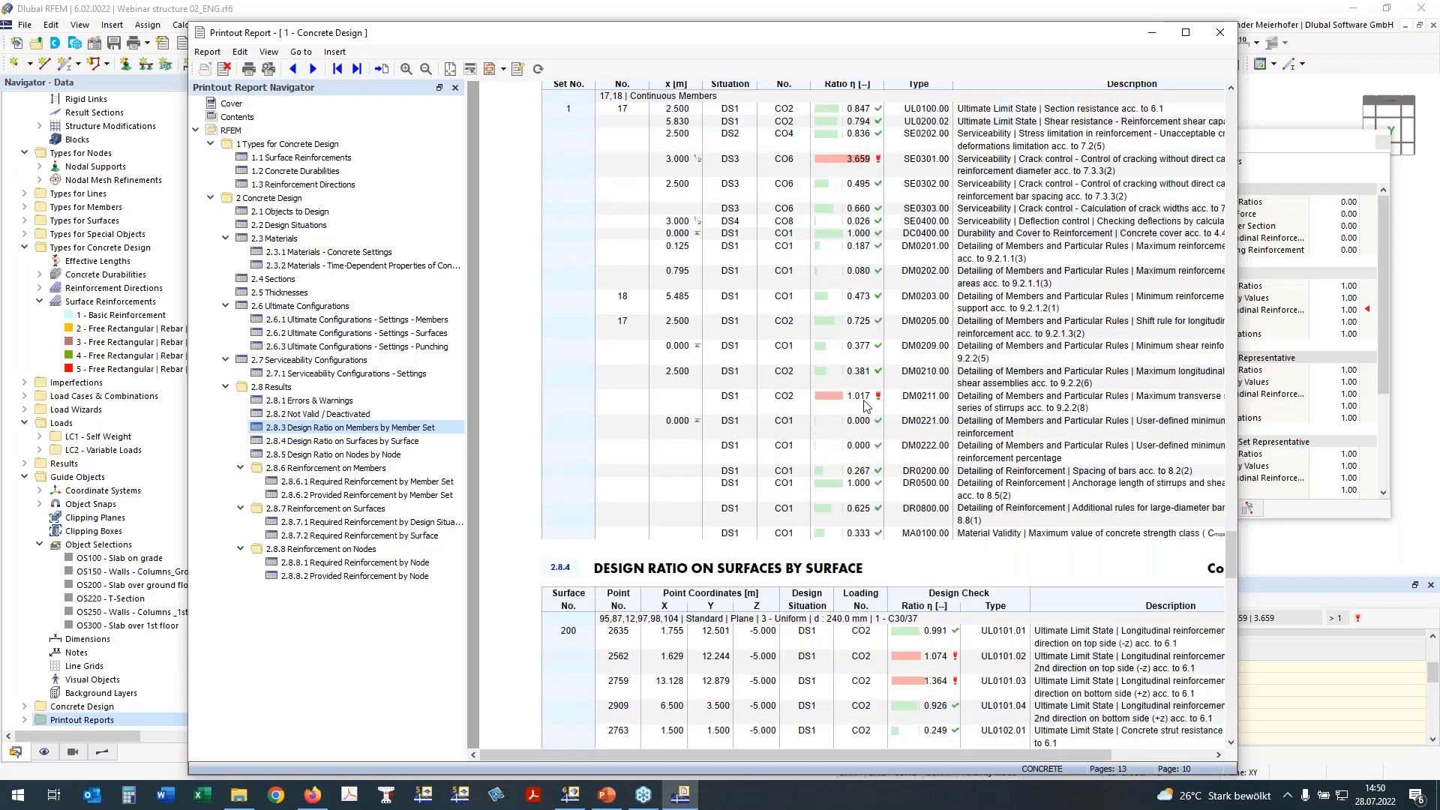
scroll(907, 411, down, 3)
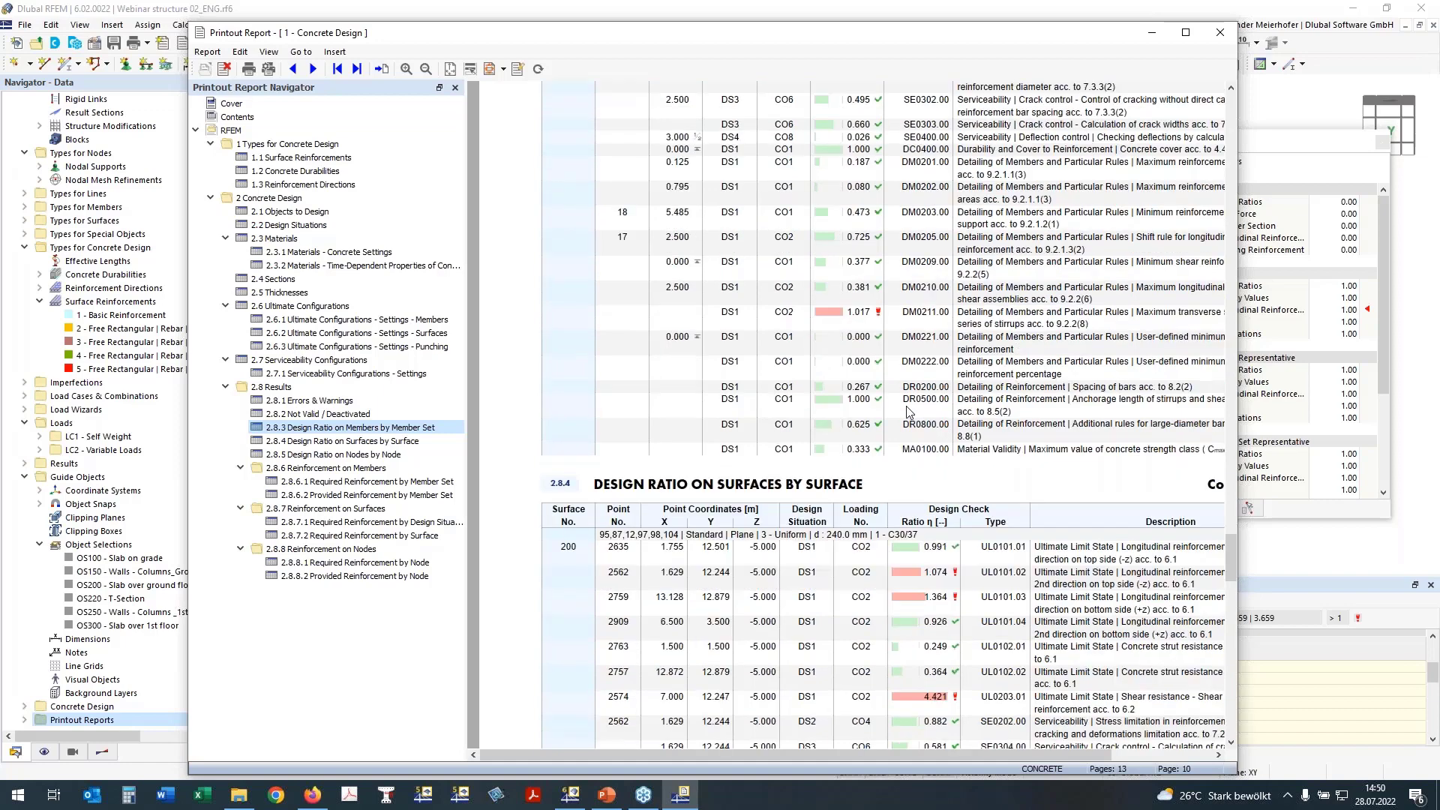
Examine the report's design ratios on surfaces and nodes and the required reinforcement by member set
scroll(870, 386, down, 3)
scroll(838, 362, down, 15)
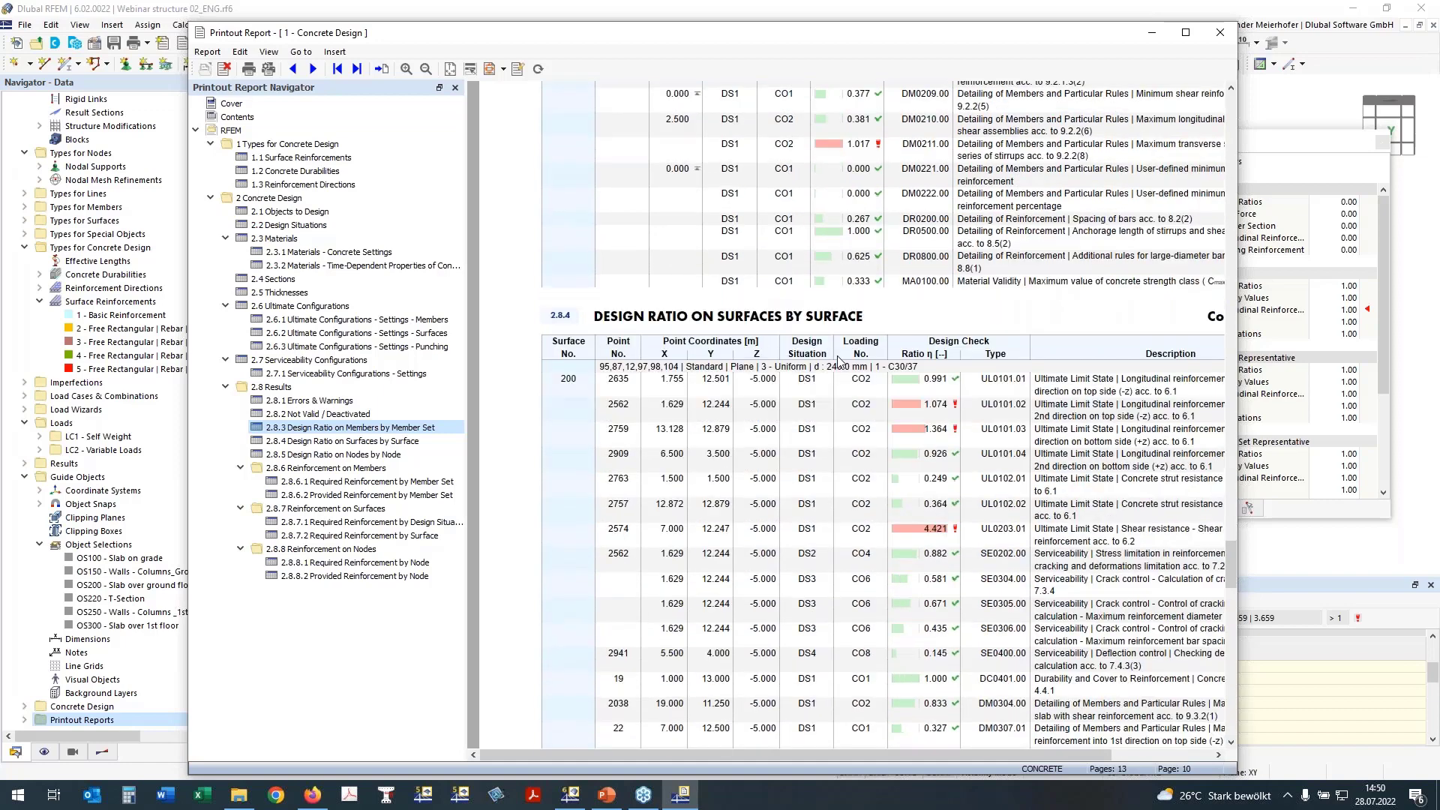
scroll(870, 377, down, 20)
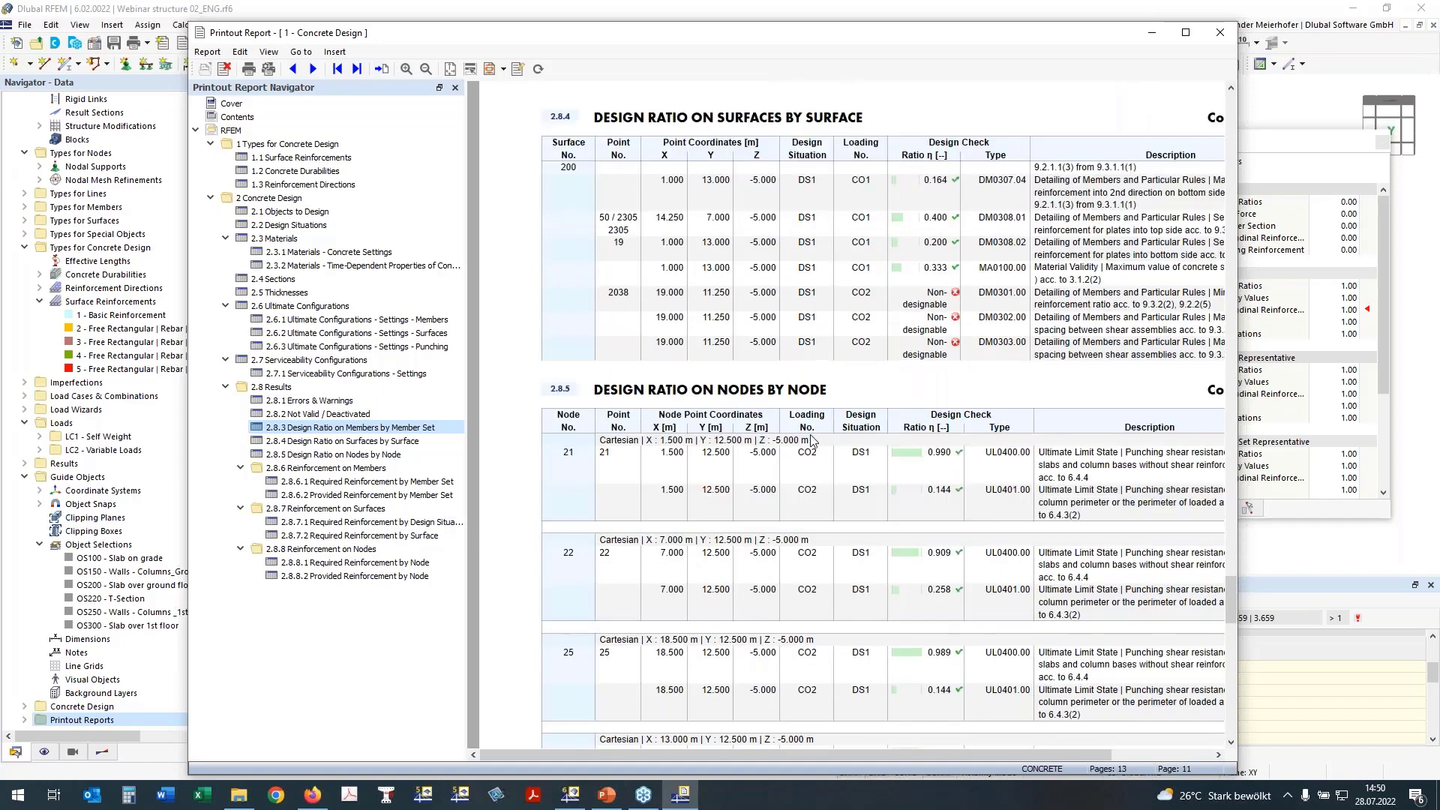
scroll(812, 434, down, 3)
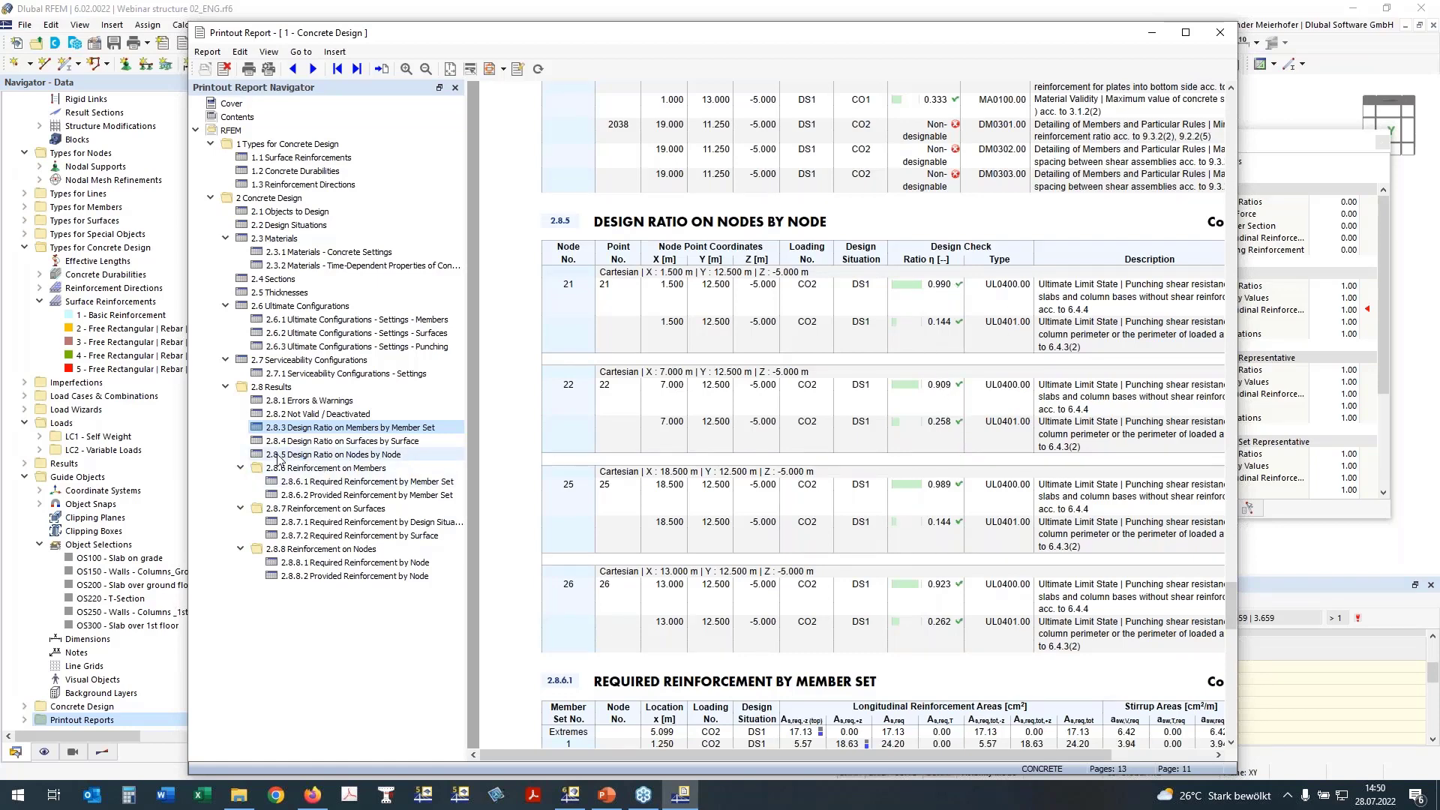
click(315, 482)
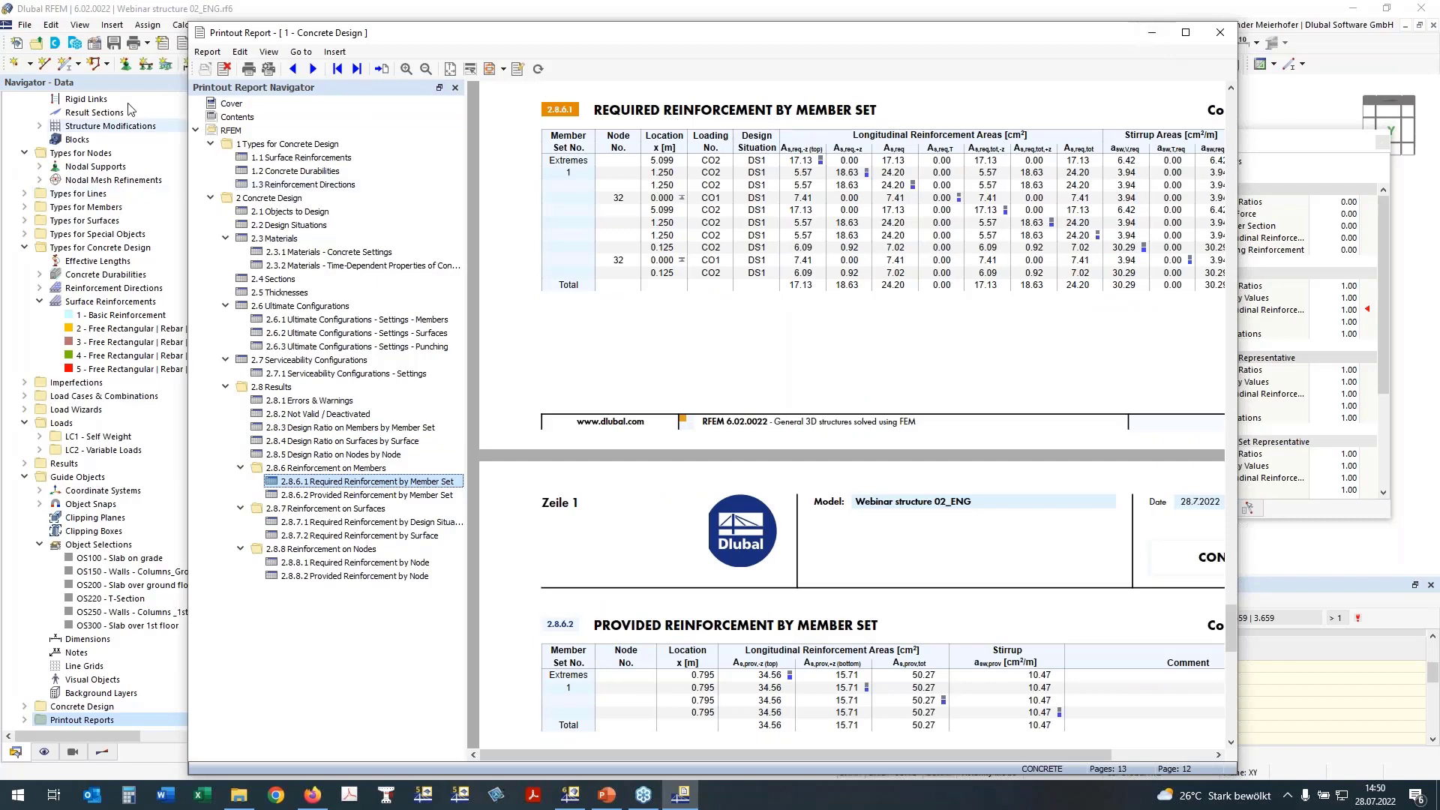
Return to the model window with the rib's required reinforcement diagram and set the work plane to XZ
click(158, 13)
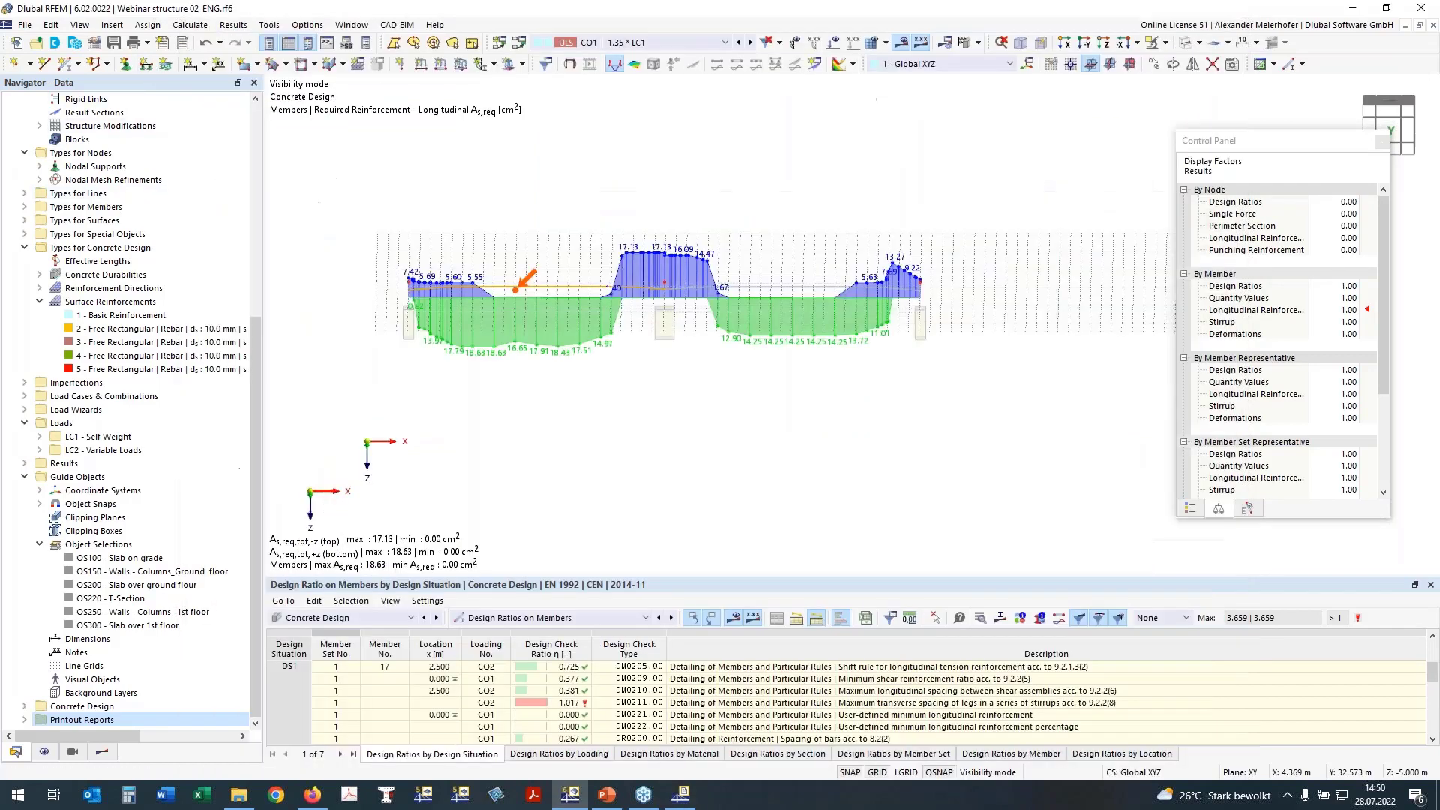
middle_drag(546, 483, 547, 489)
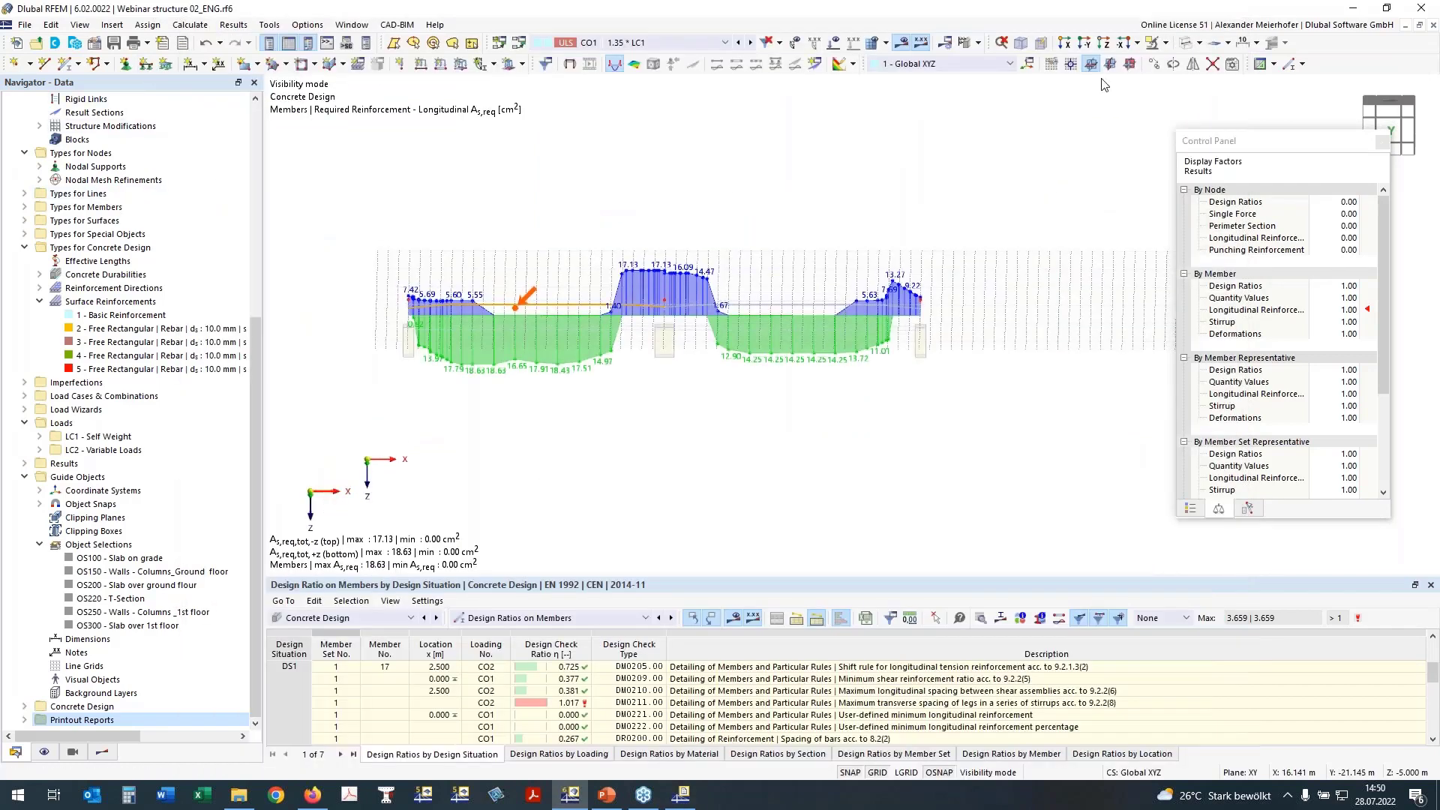
click(1130, 64)
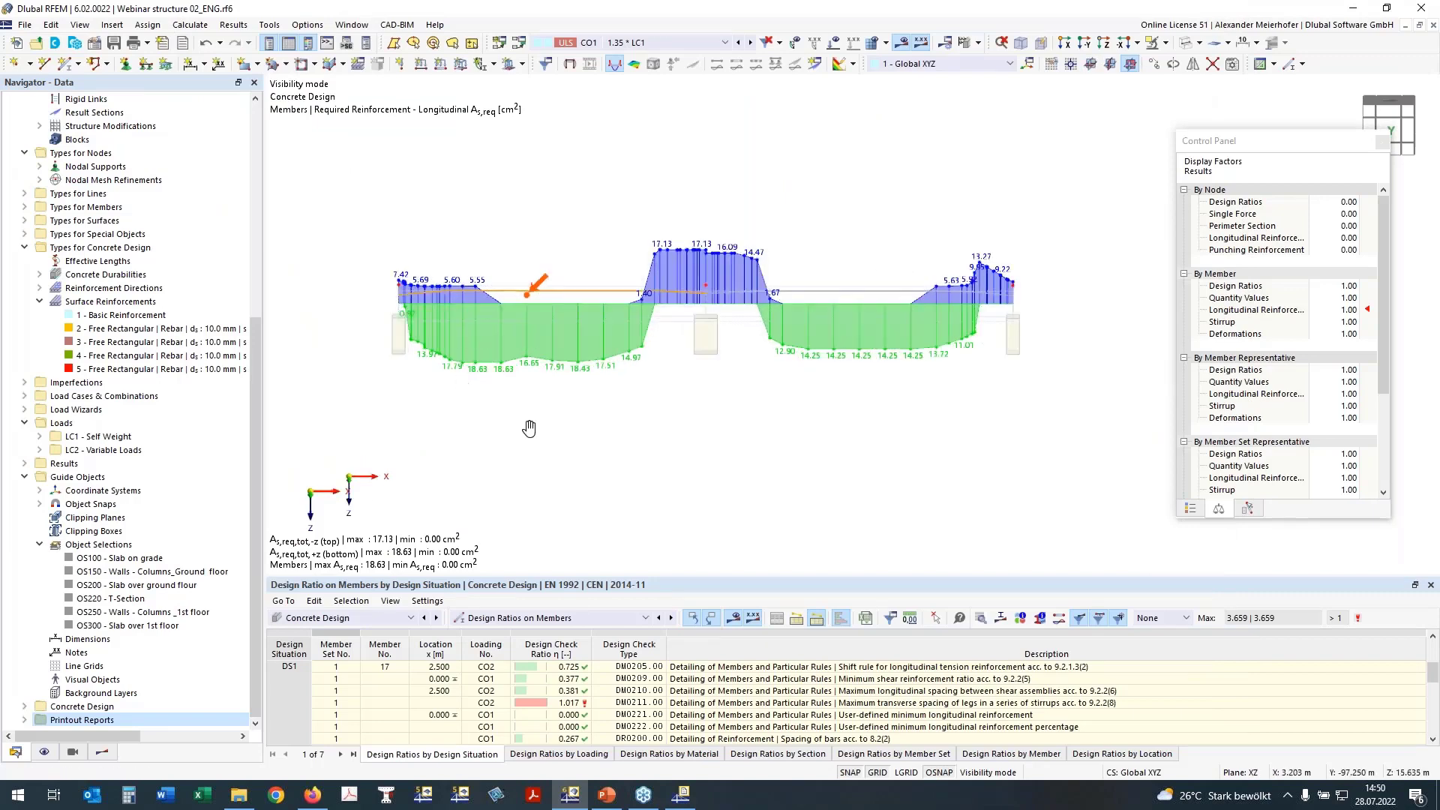
View the rib in direction -Y and set up its required reinforcement diagram as a printout report graphic with a defined area
click(1088, 45)
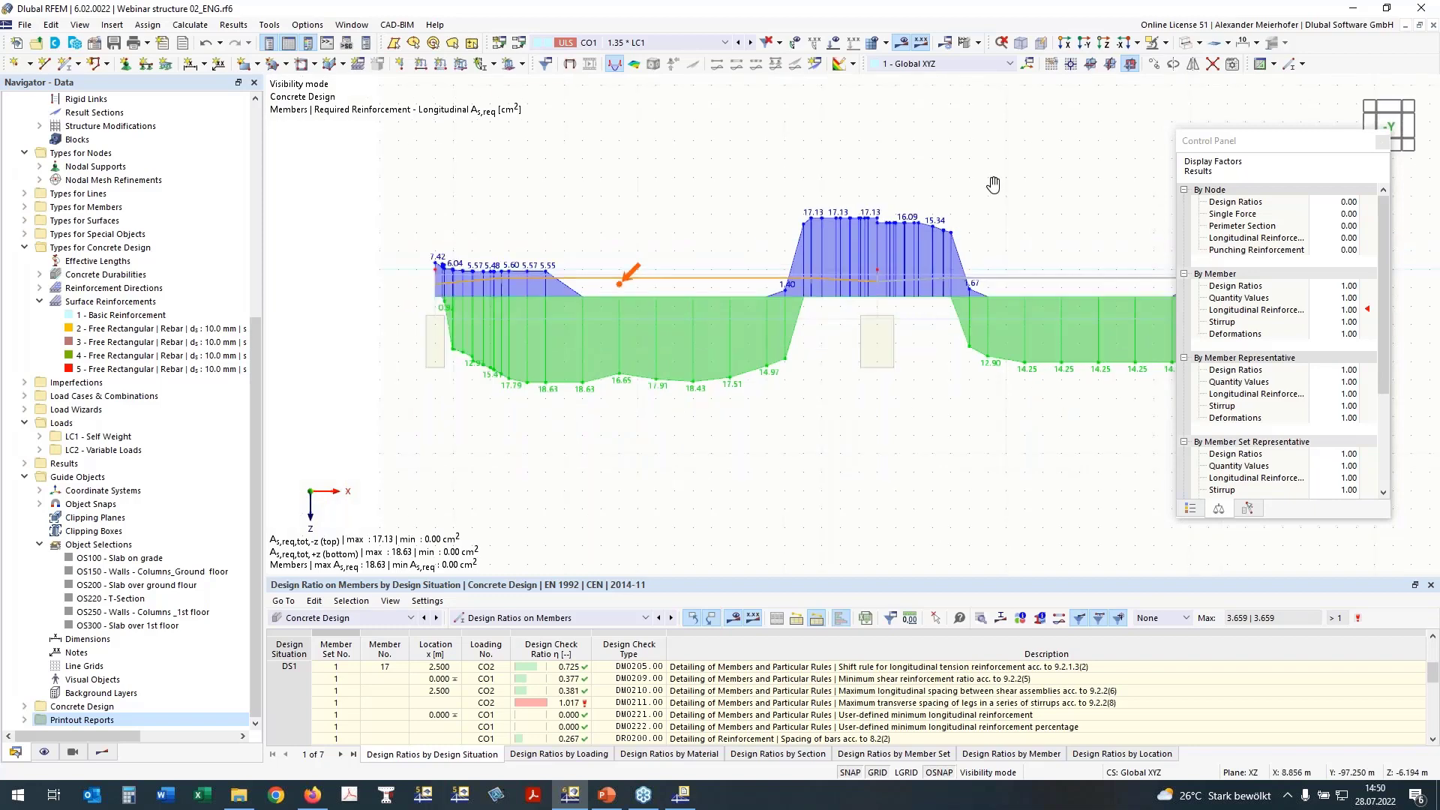
middle_drag(994, 185, 828, 213)
scroll(828, 213, down, 1)
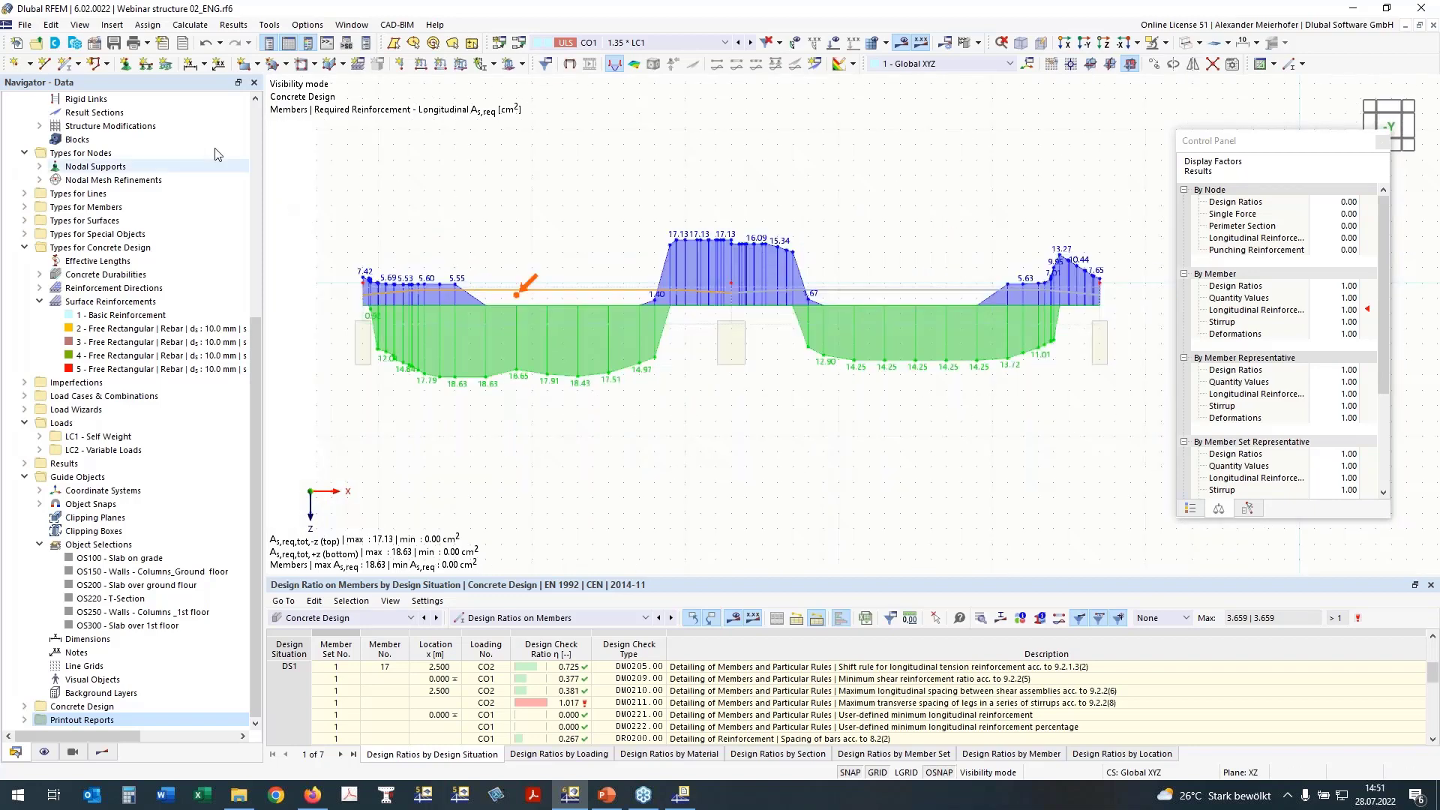
click(190, 81)
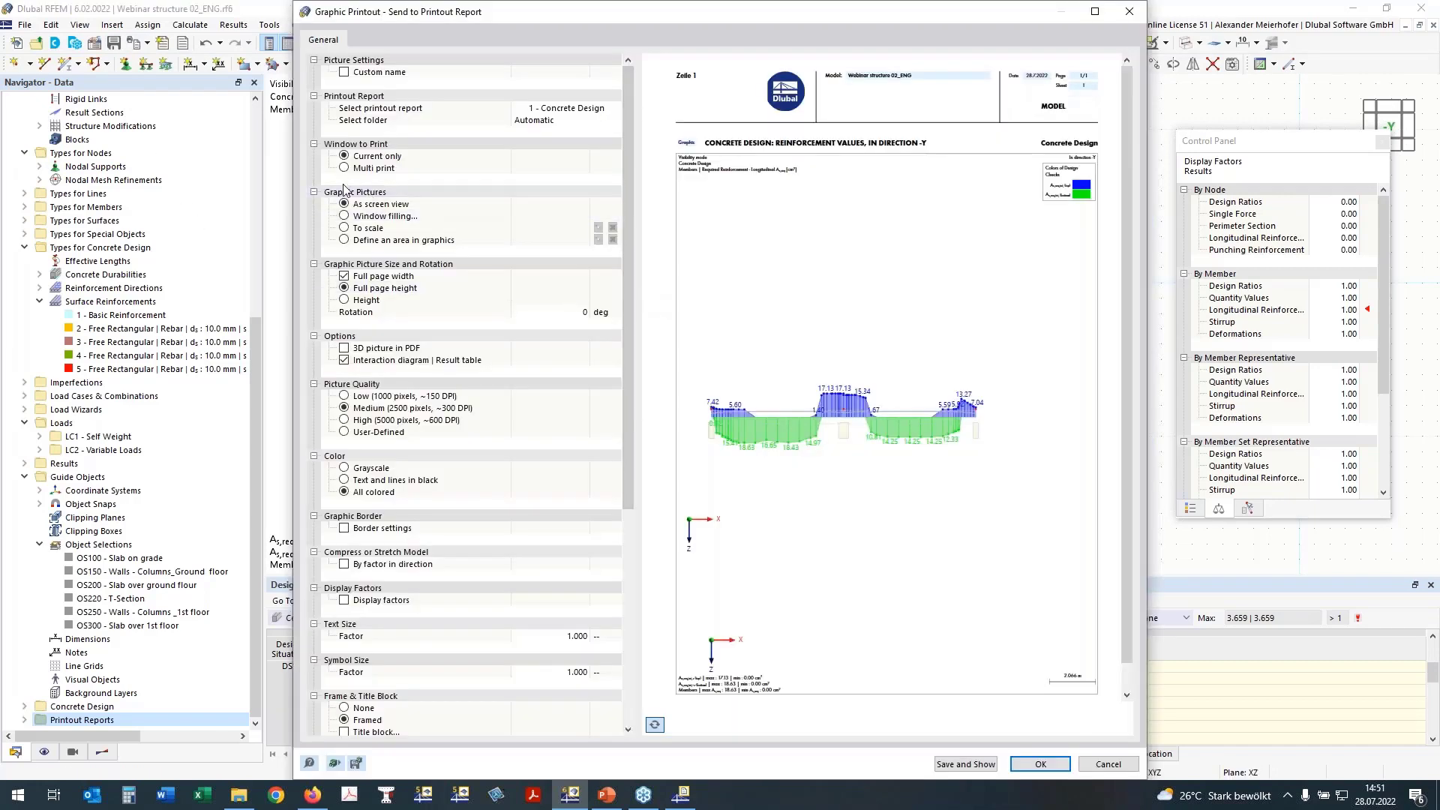
click(345, 168)
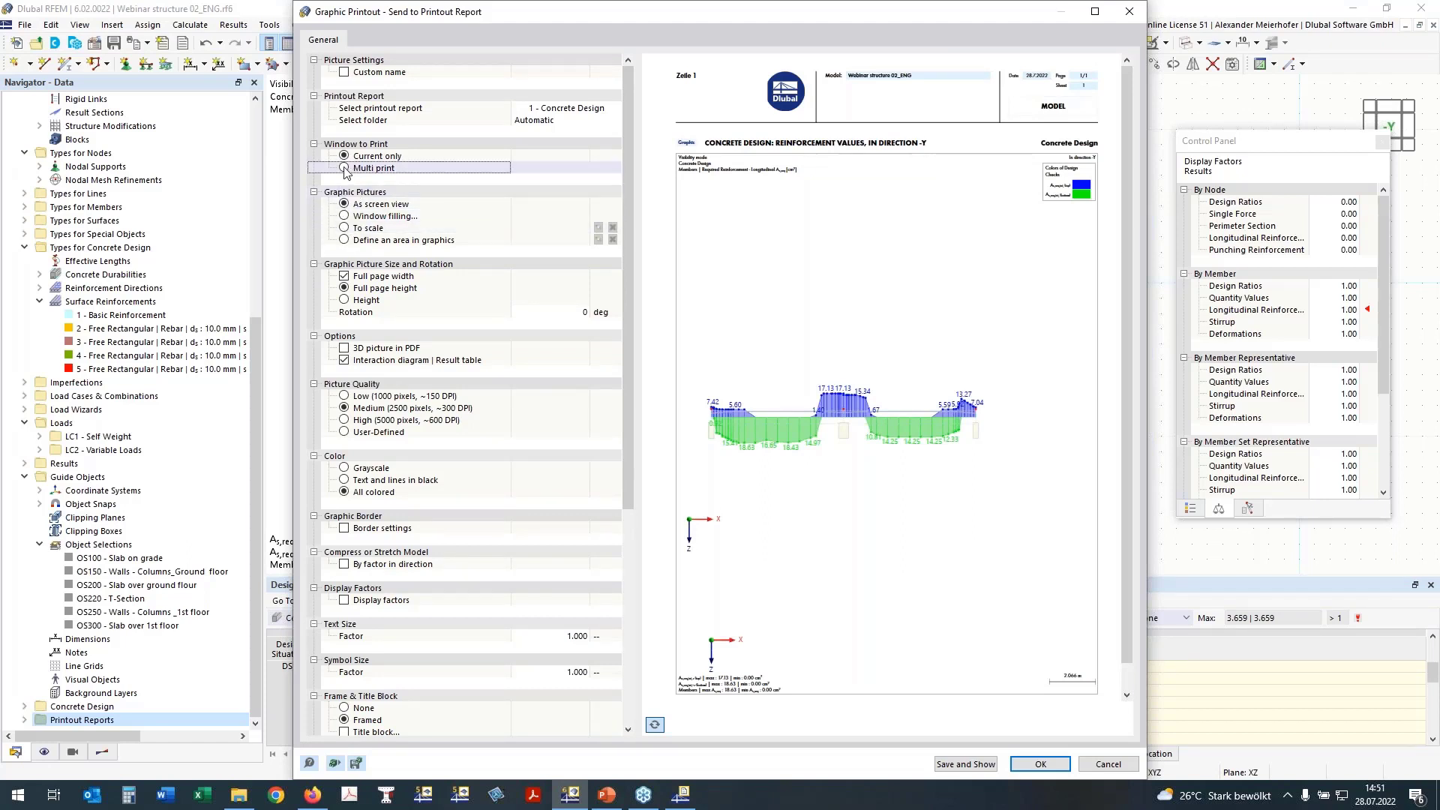
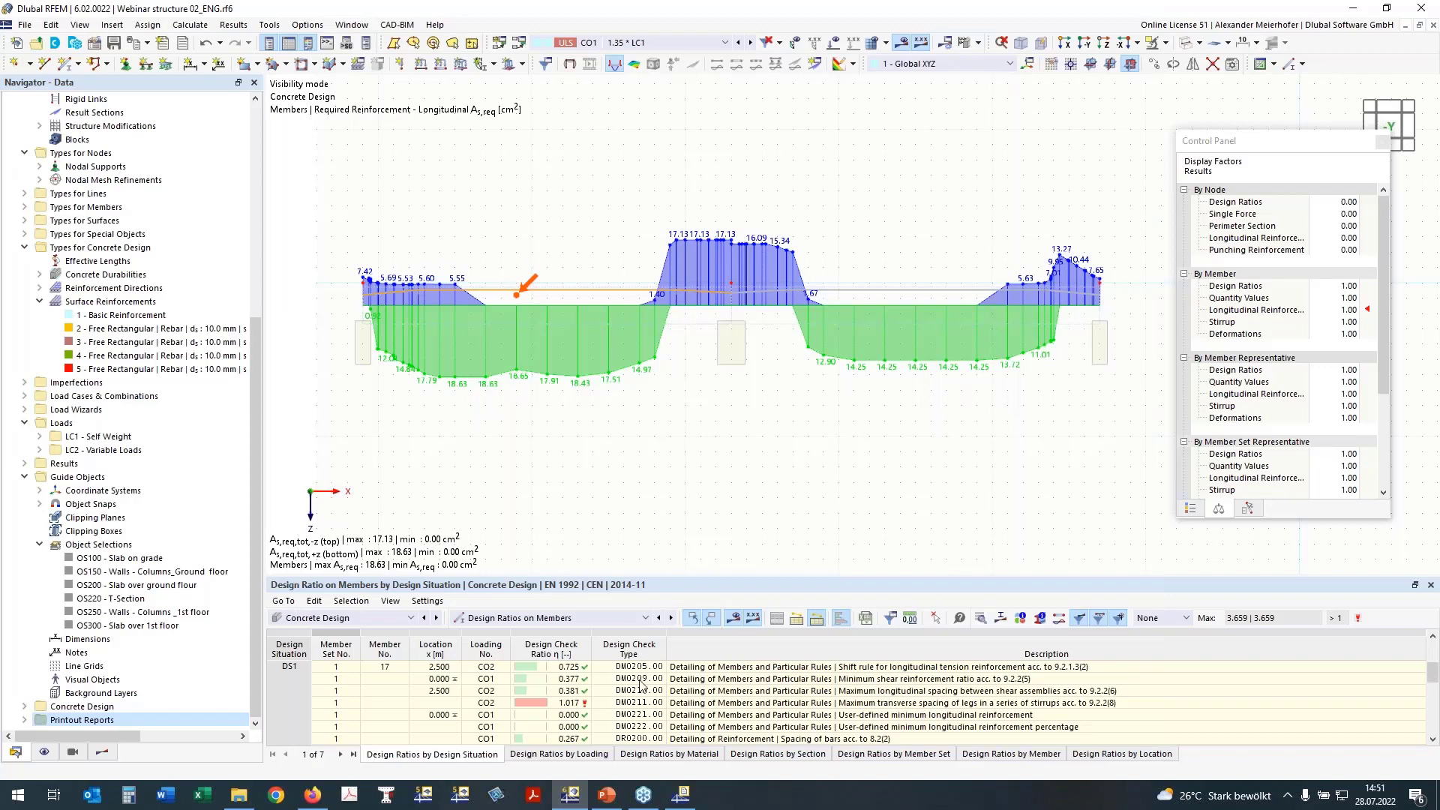
click(343, 240)
click(599, 240)
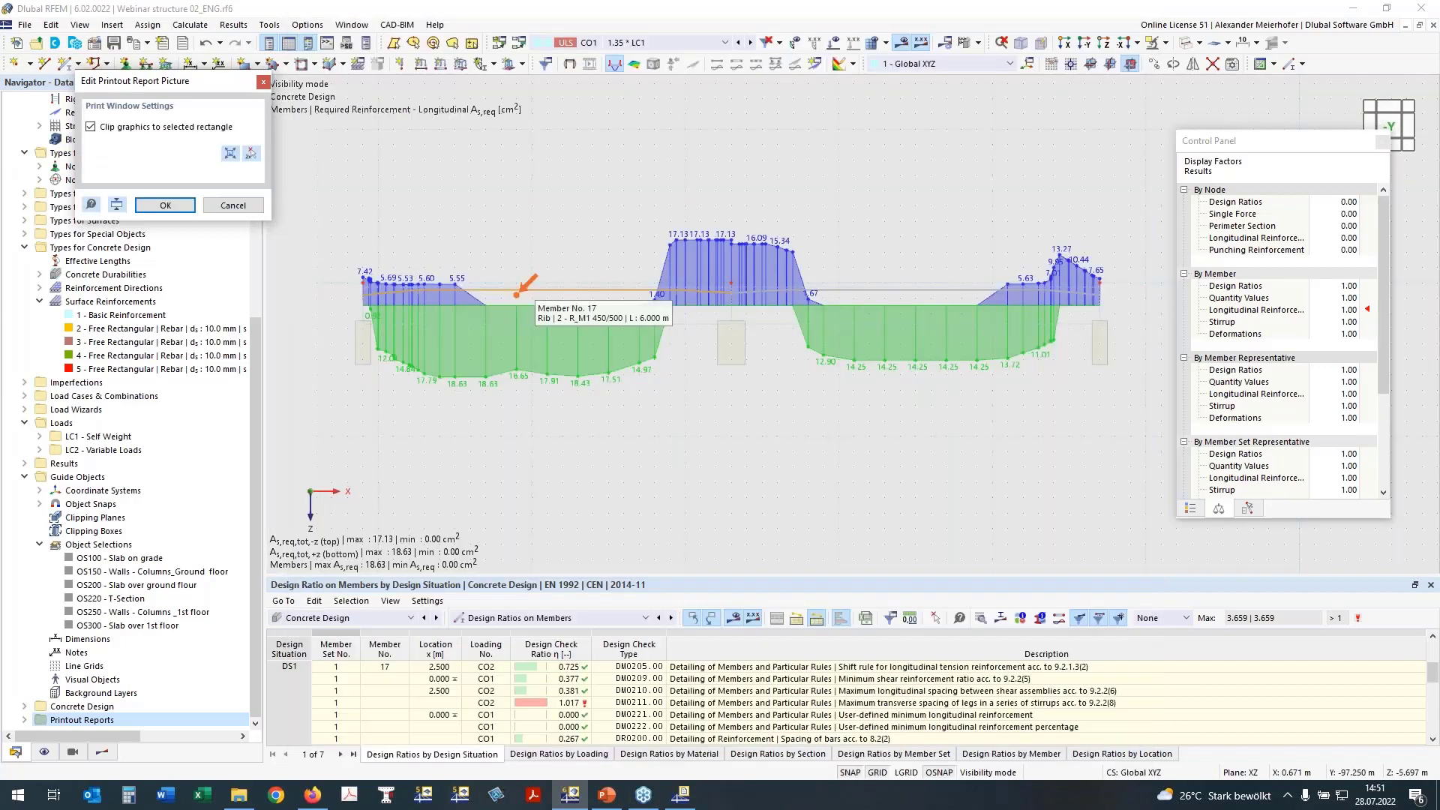
Define the print area as a rectangle enclosing the rib's whole required reinforcement diagram
click(251, 153)
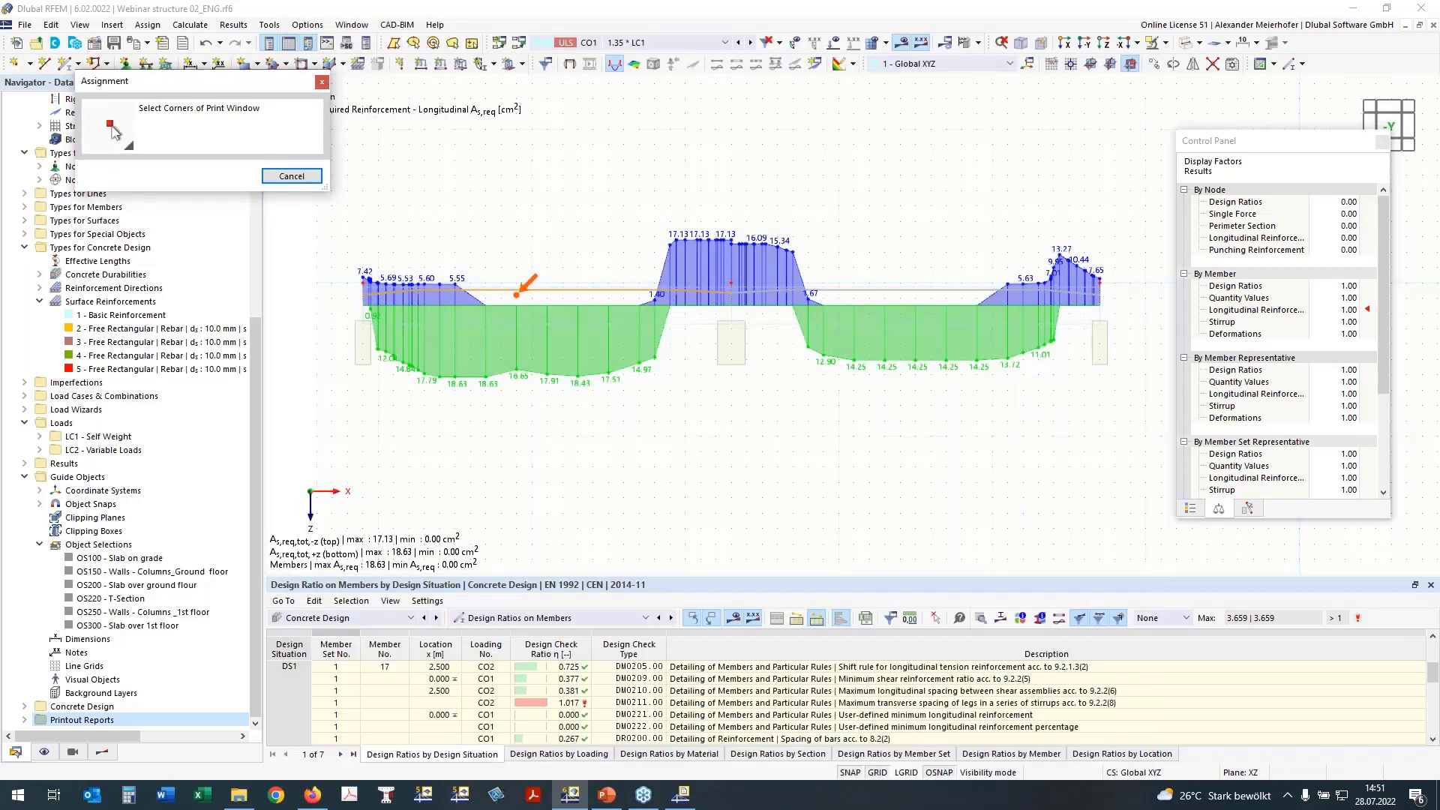
click(348, 191)
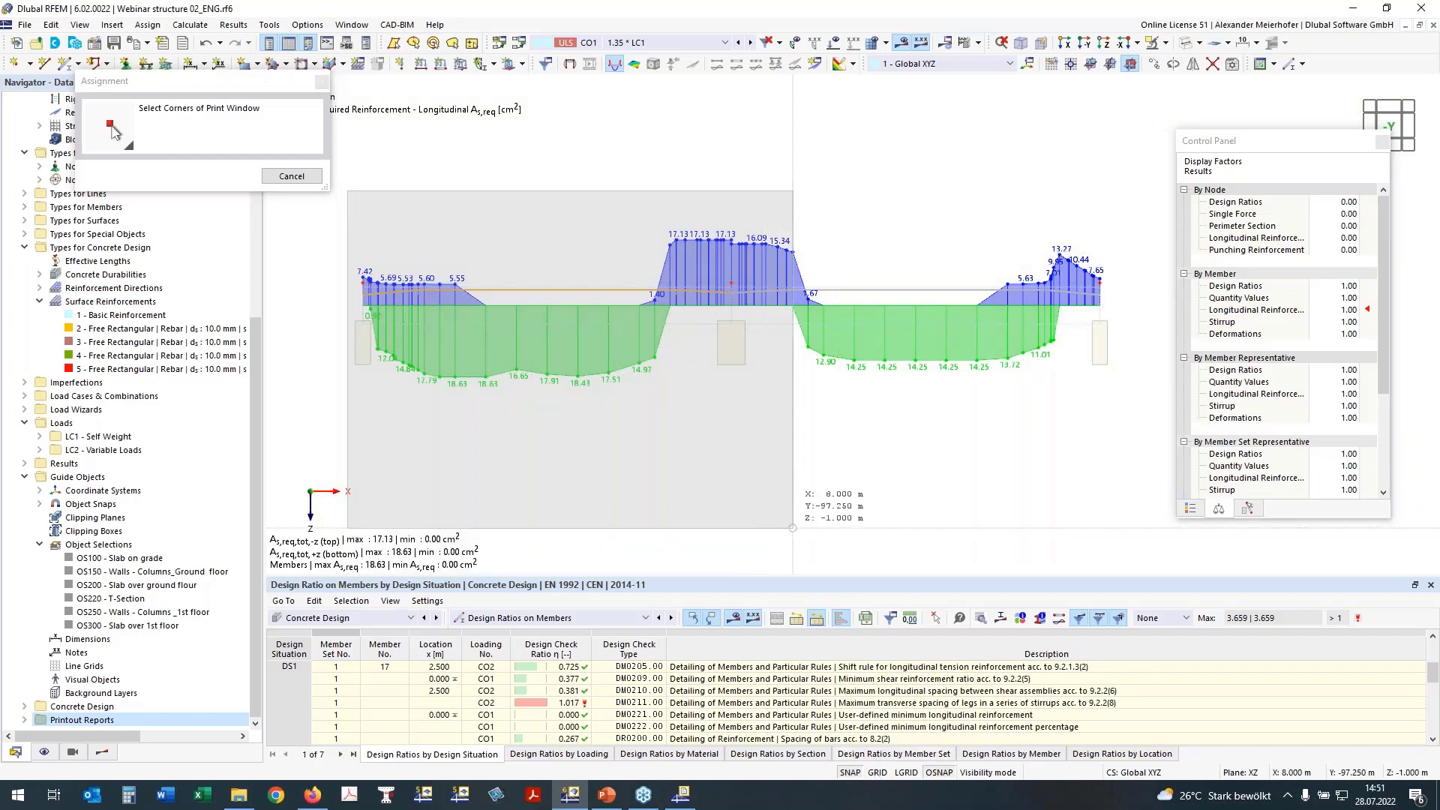
click(1130, 436)
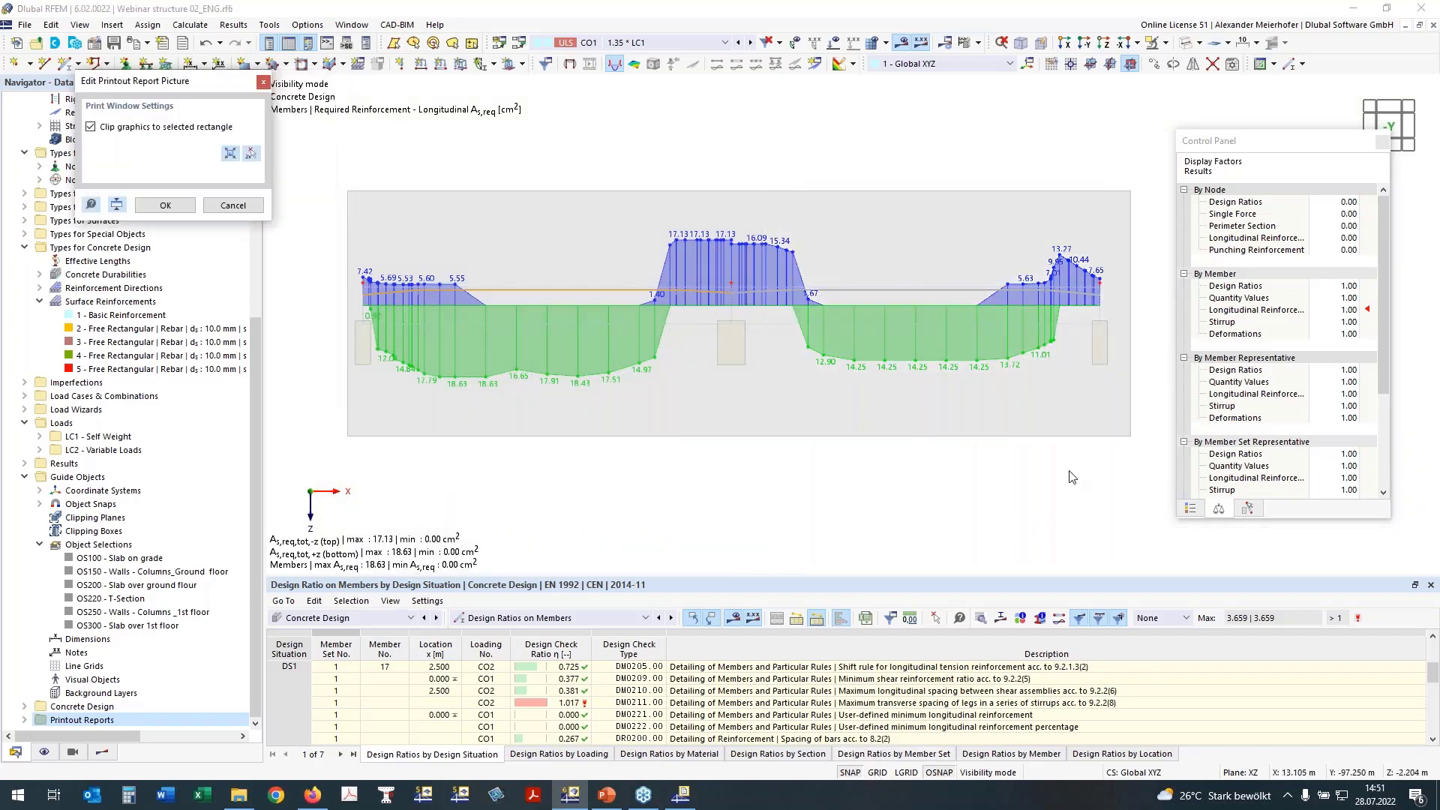
click(254, 153)
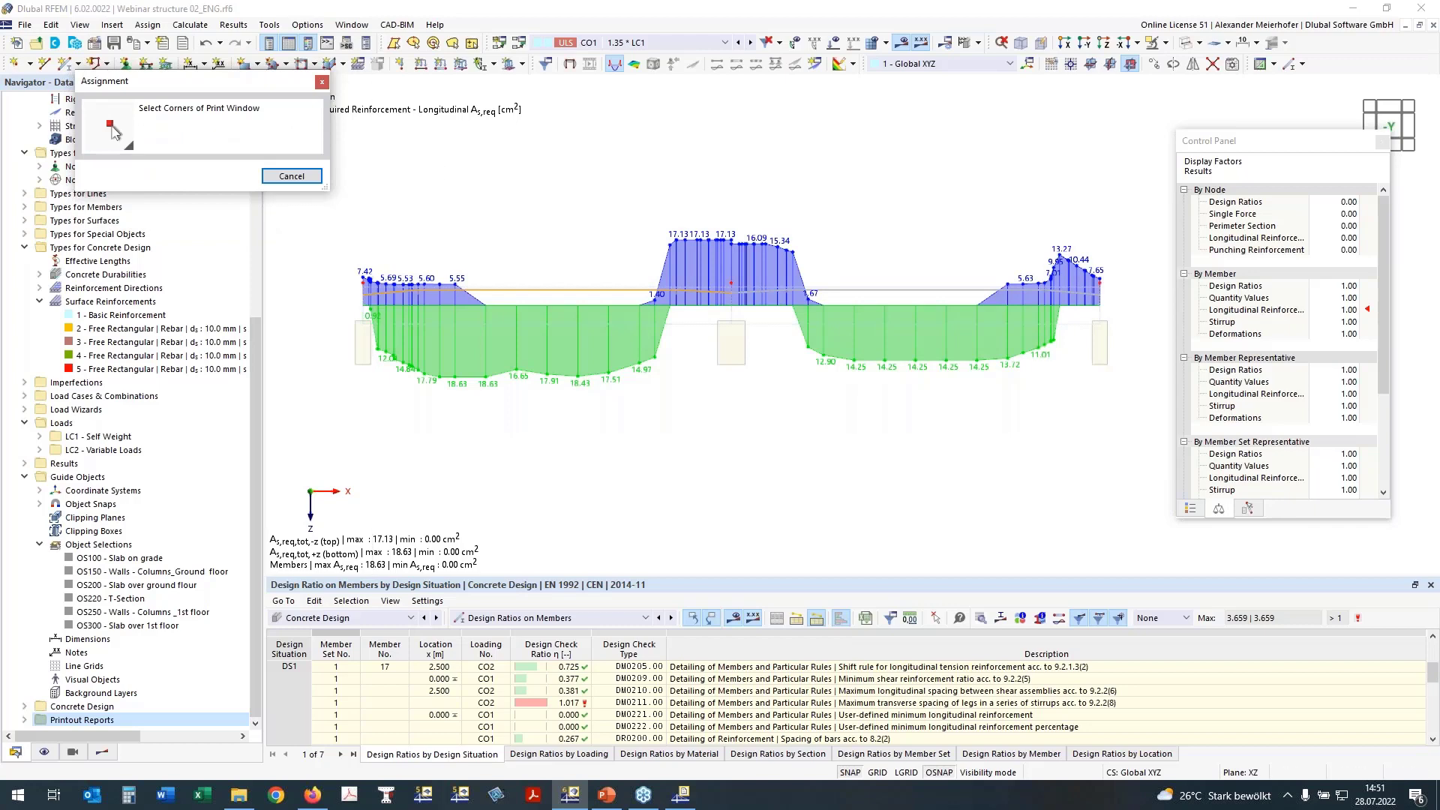
right_click(531, 323)
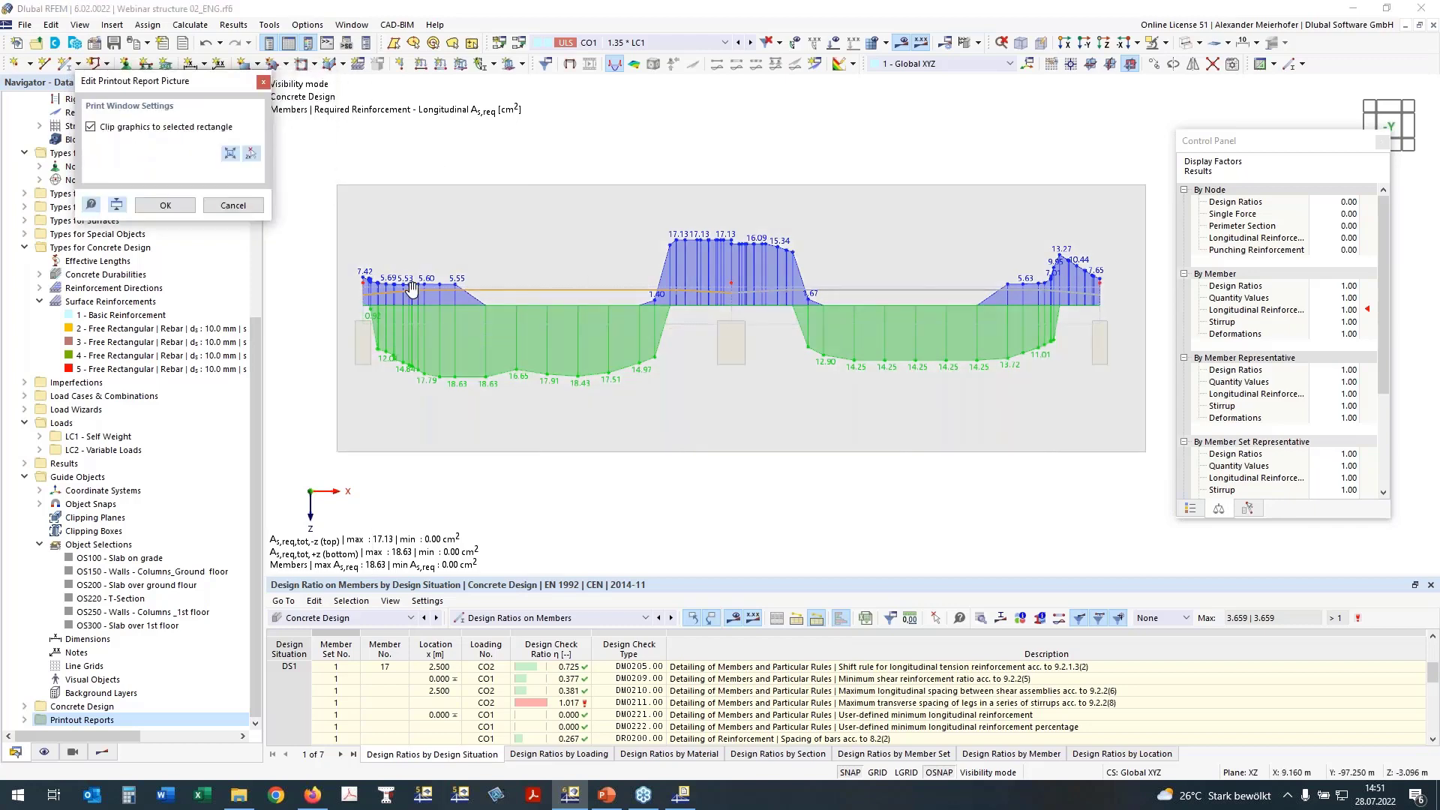
click(164, 207)
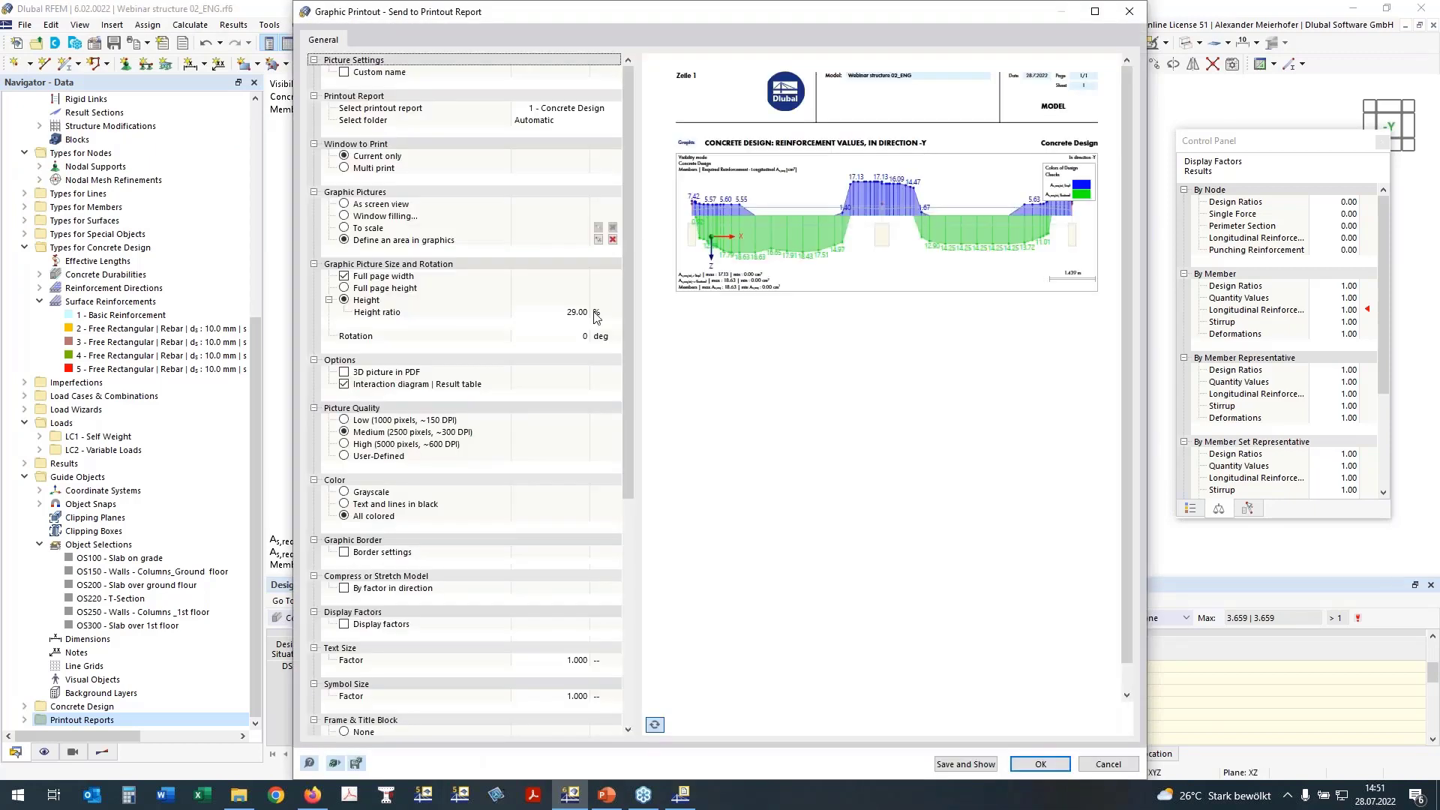
Set the picture's height ratio to 33 % with the color scale outside the graphic, then add it to the report and check it there
click(588, 312)
text(33)
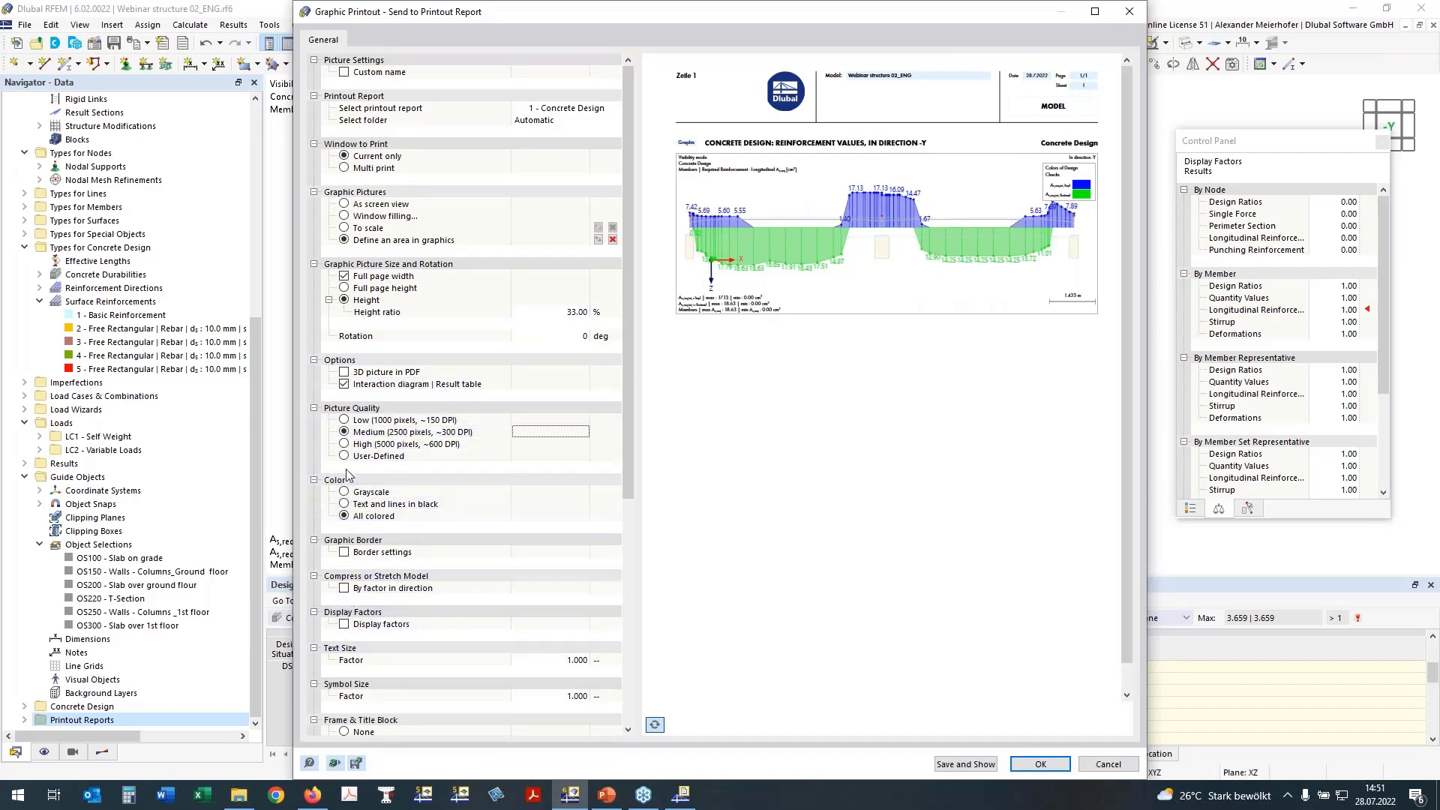
scroll(356, 453, down, 5)
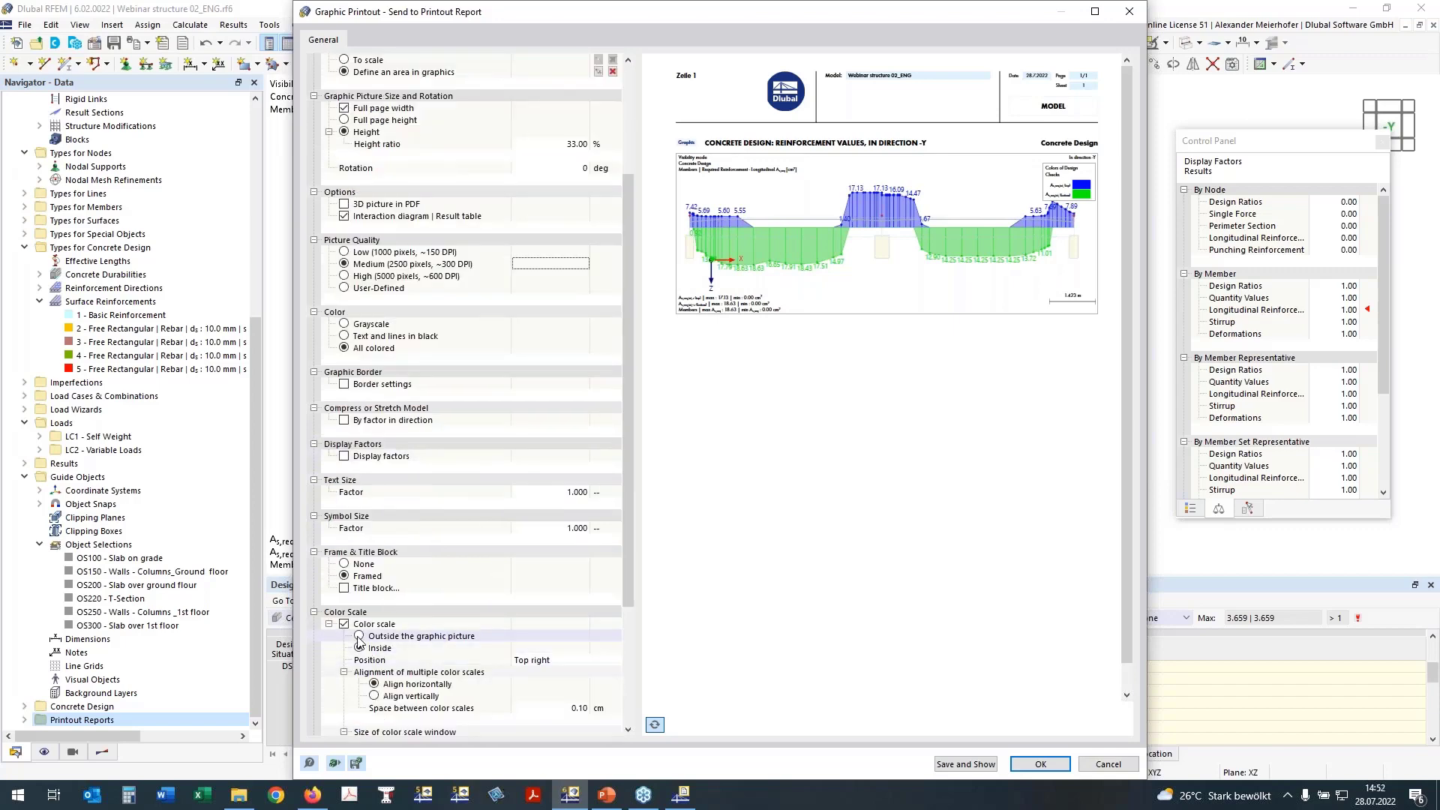
click(360, 638)
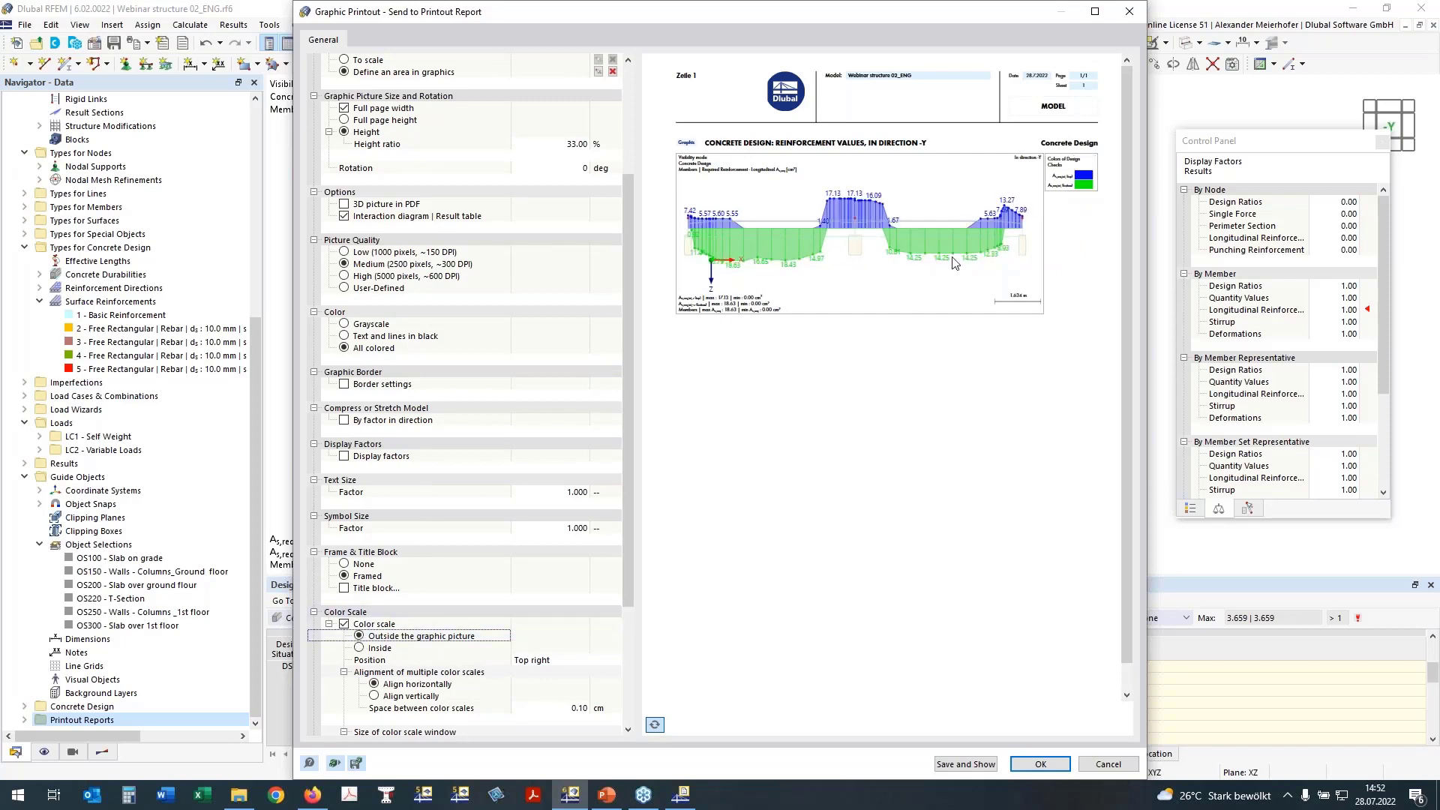
click(1039, 764)
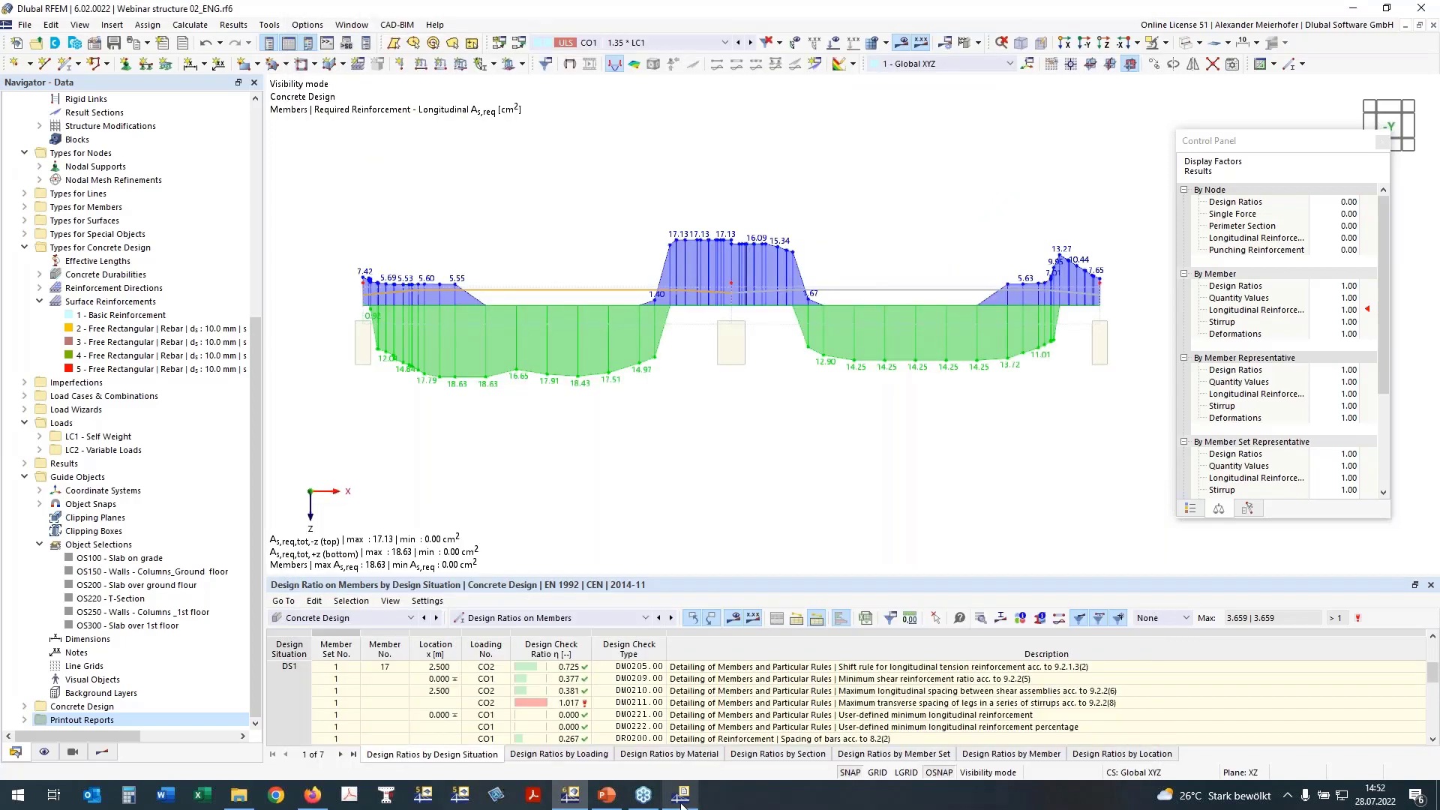
click(683, 803)
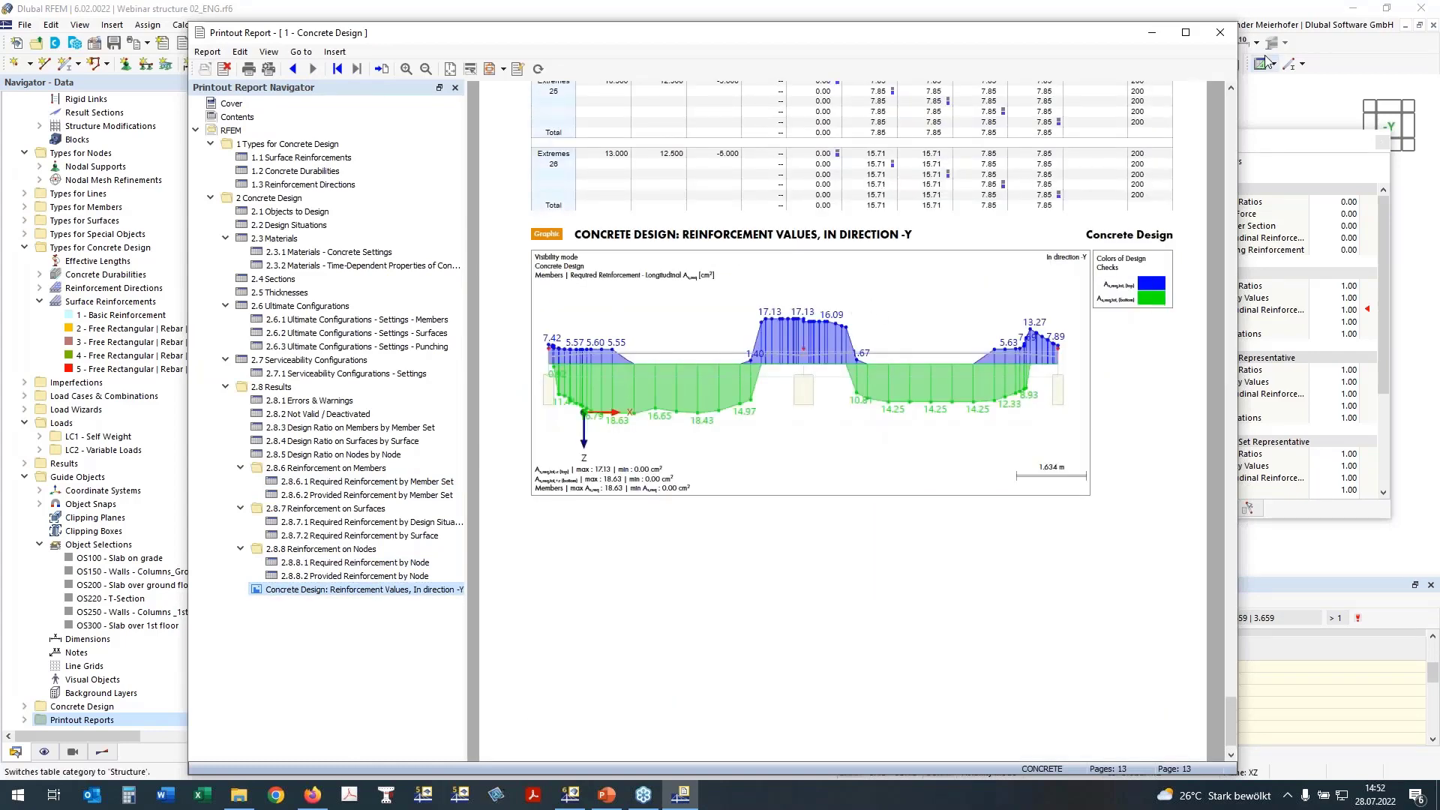
click(1152, 32)
Hide the concrete design Reinforcement results in the rib view
scroll(478, 383, down, 2)
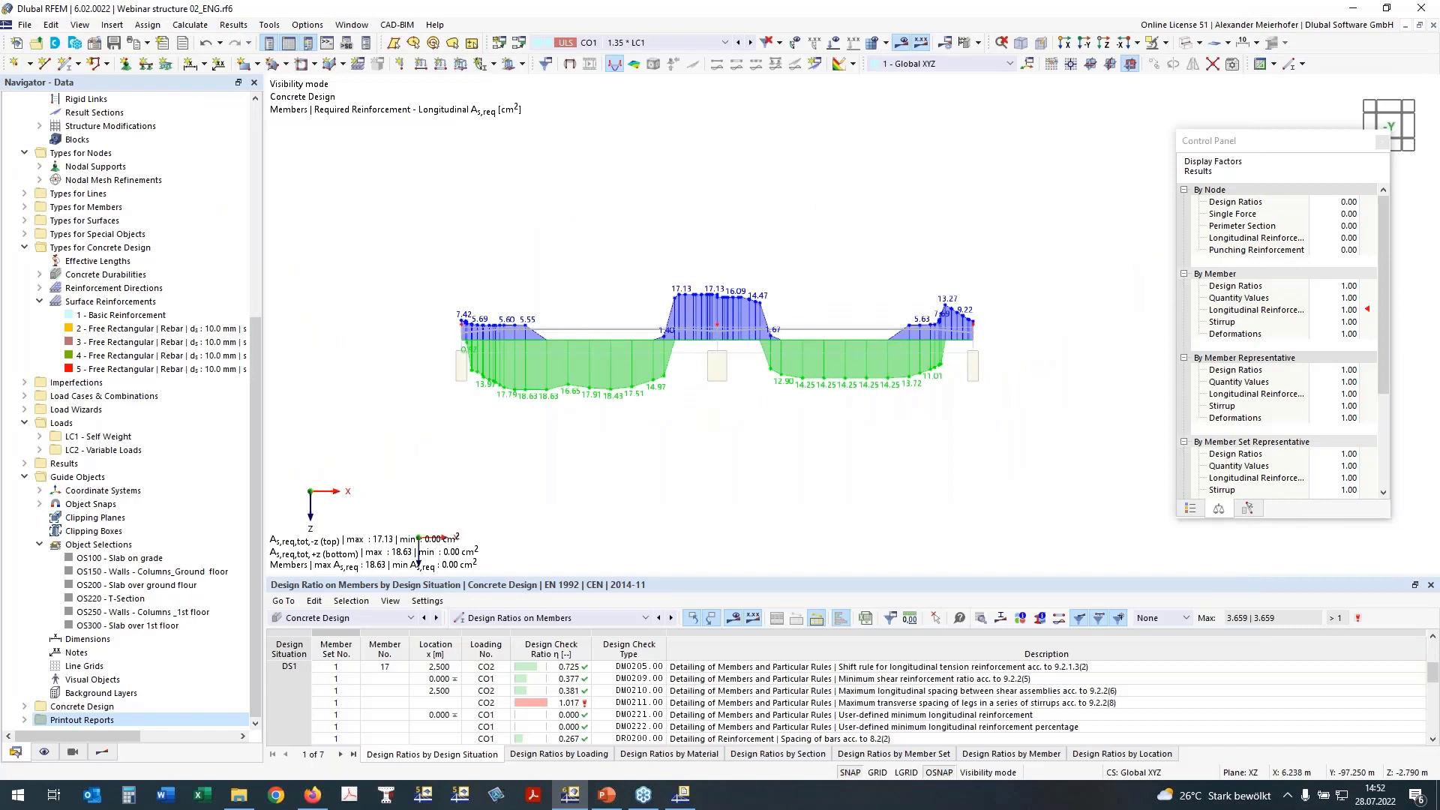
middle_drag(571, 262, 492, 213)
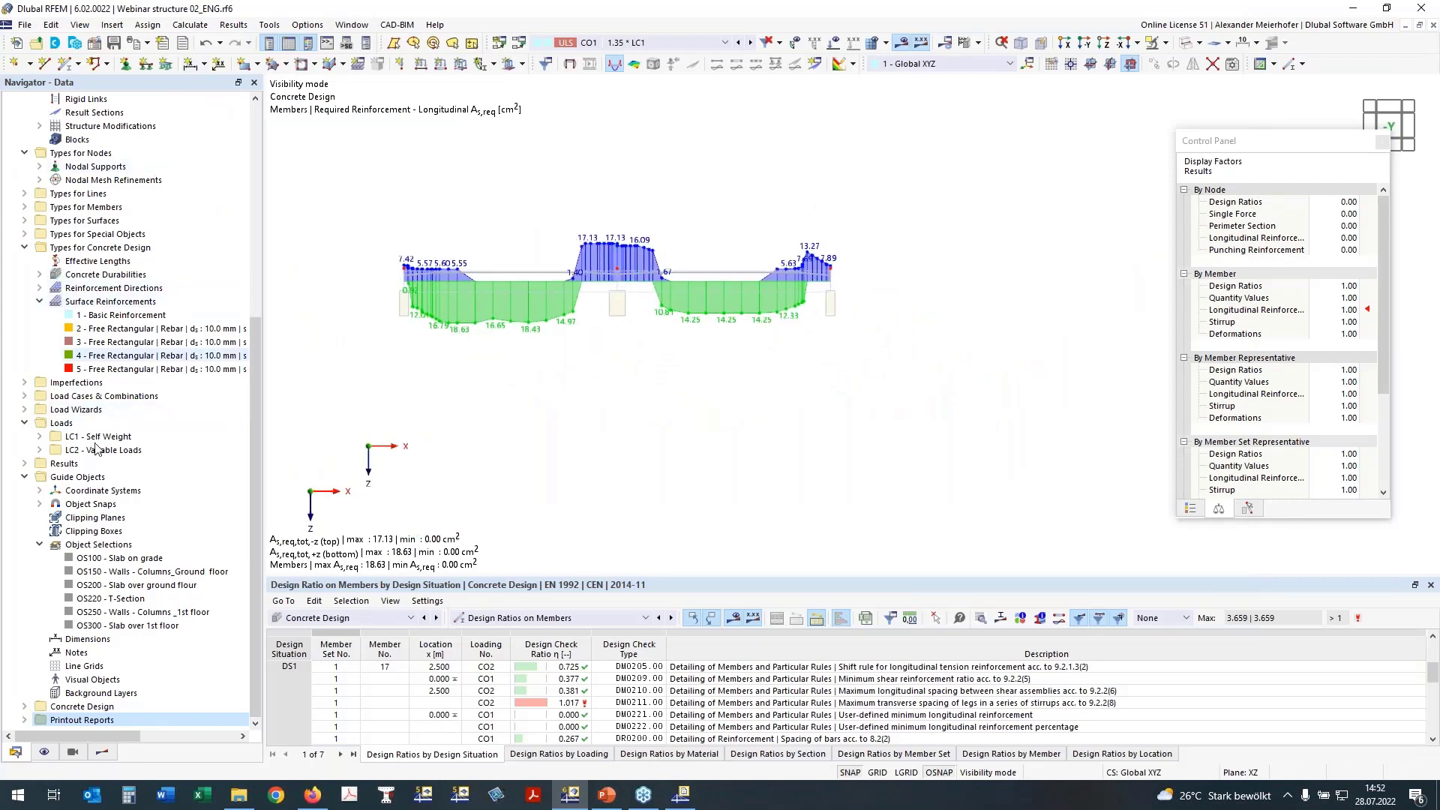
click(102, 754)
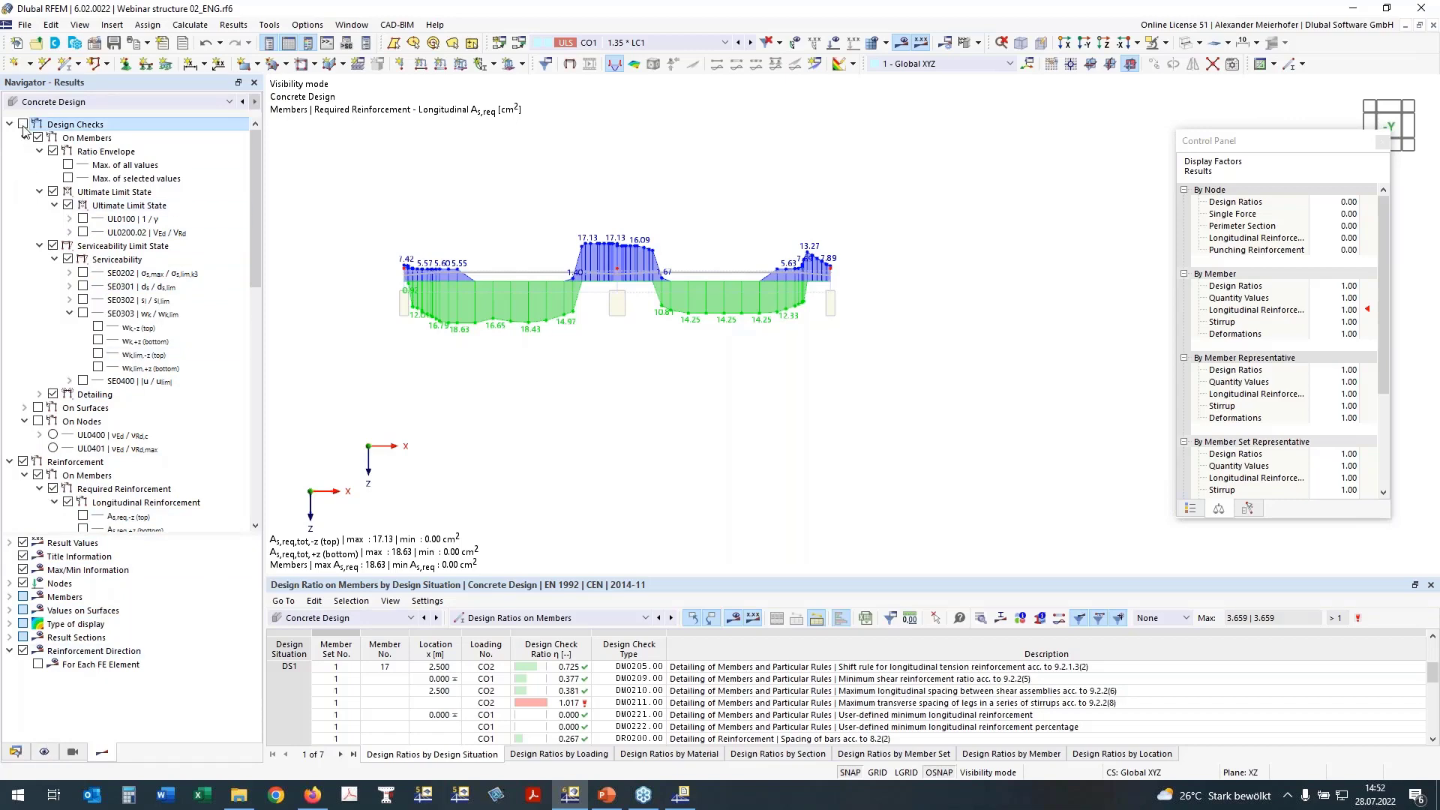
click(23, 461)
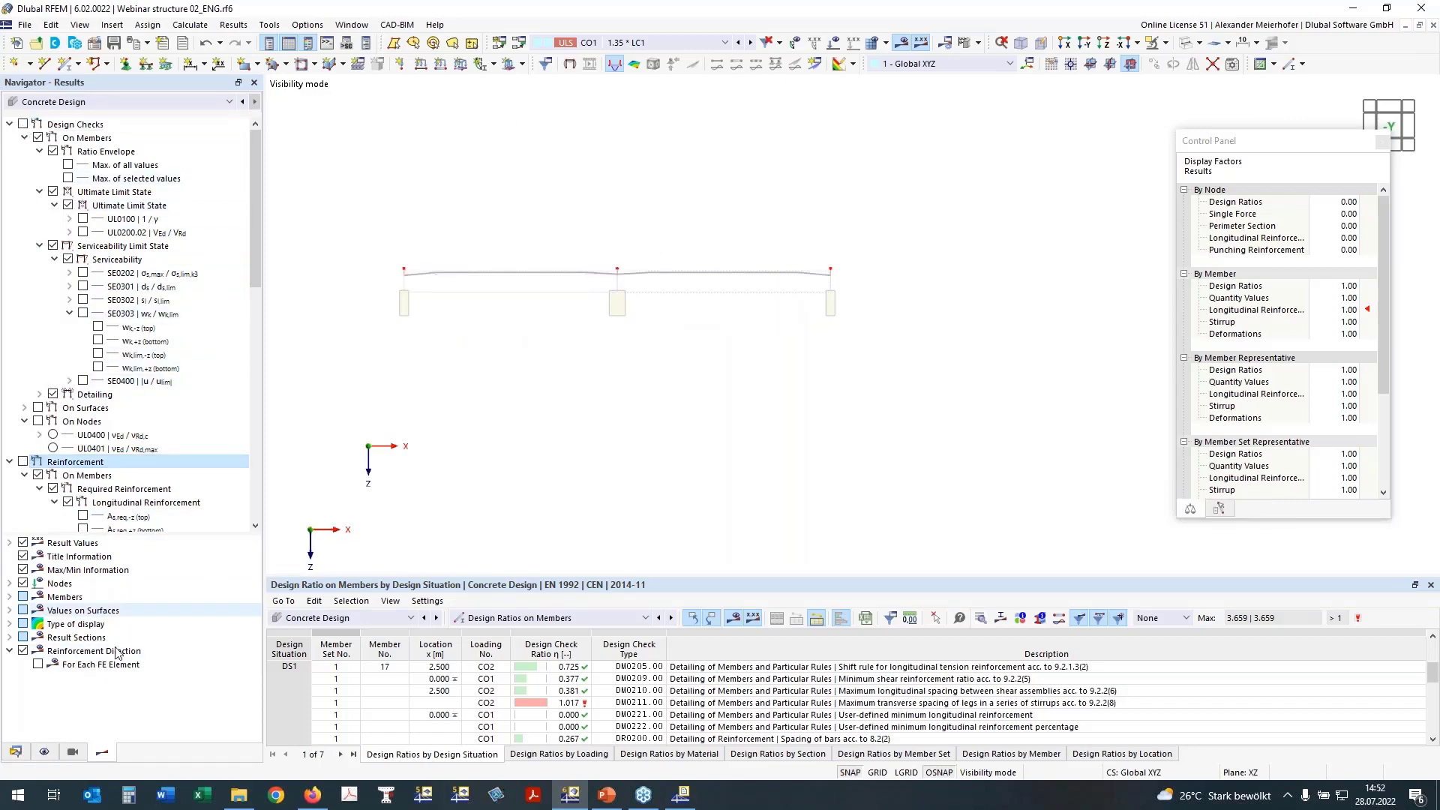
Display the member reinforcement on the rib and expand its longitudinal reinforcement display options
click(44, 752)
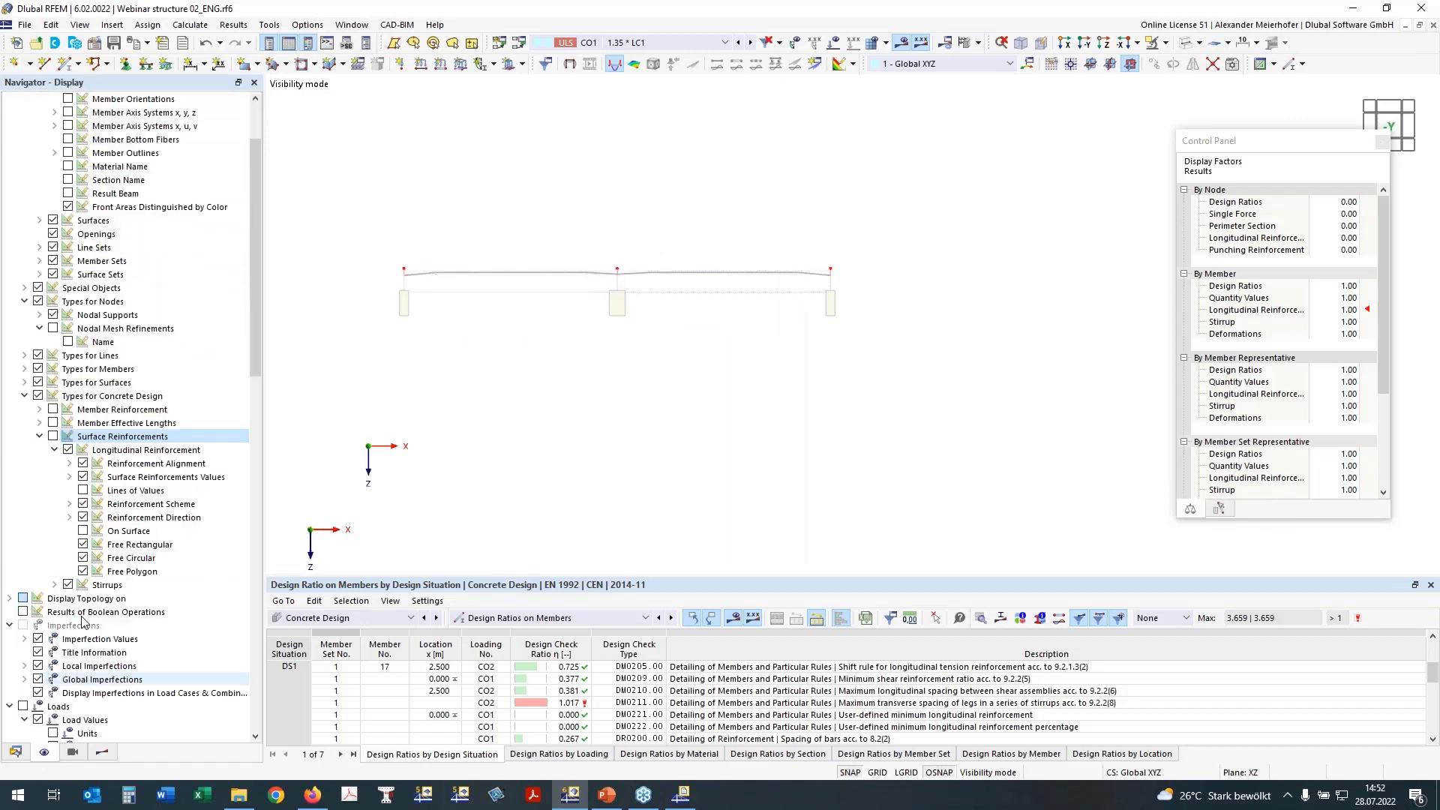
click(45, 413)
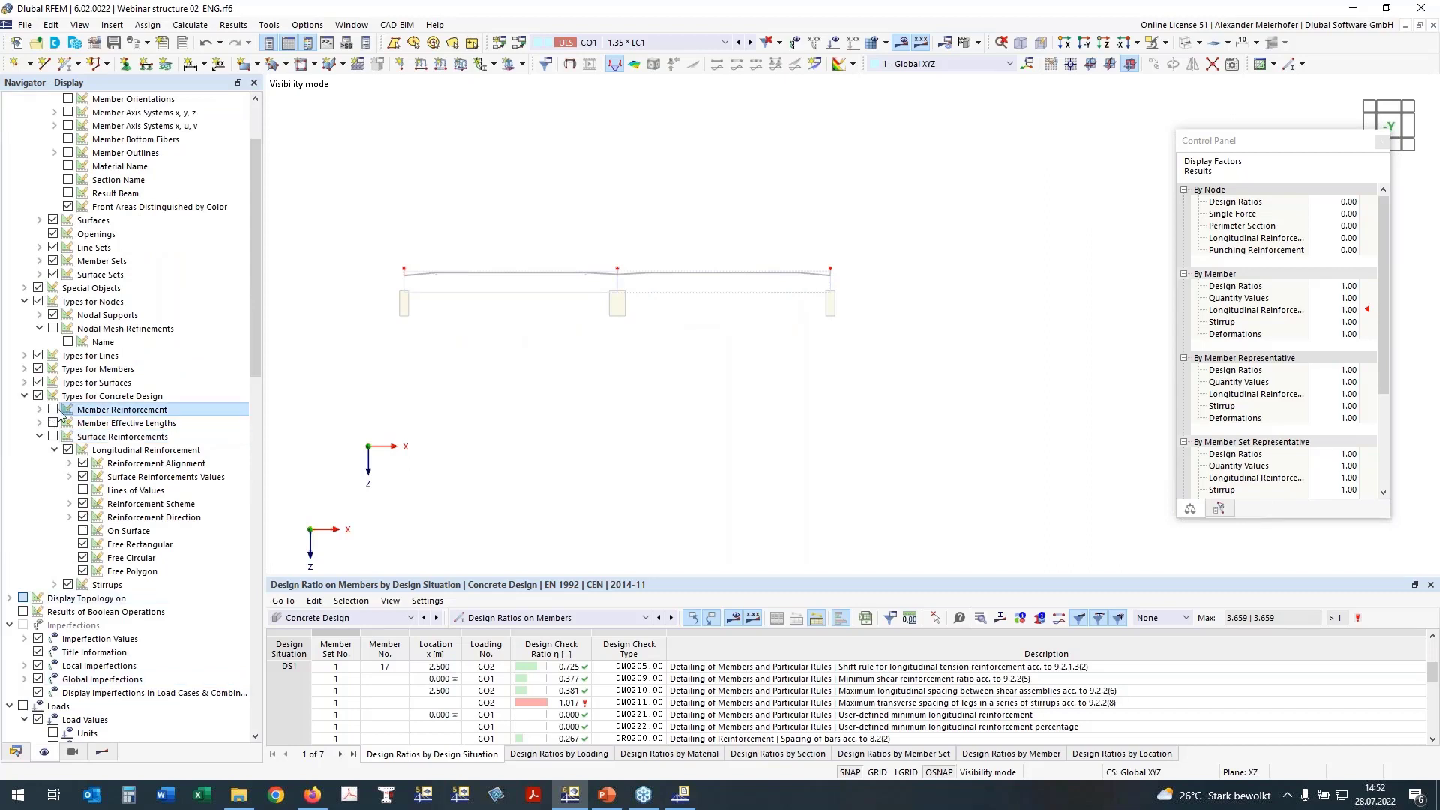
click(52, 410)
click(55, 423)
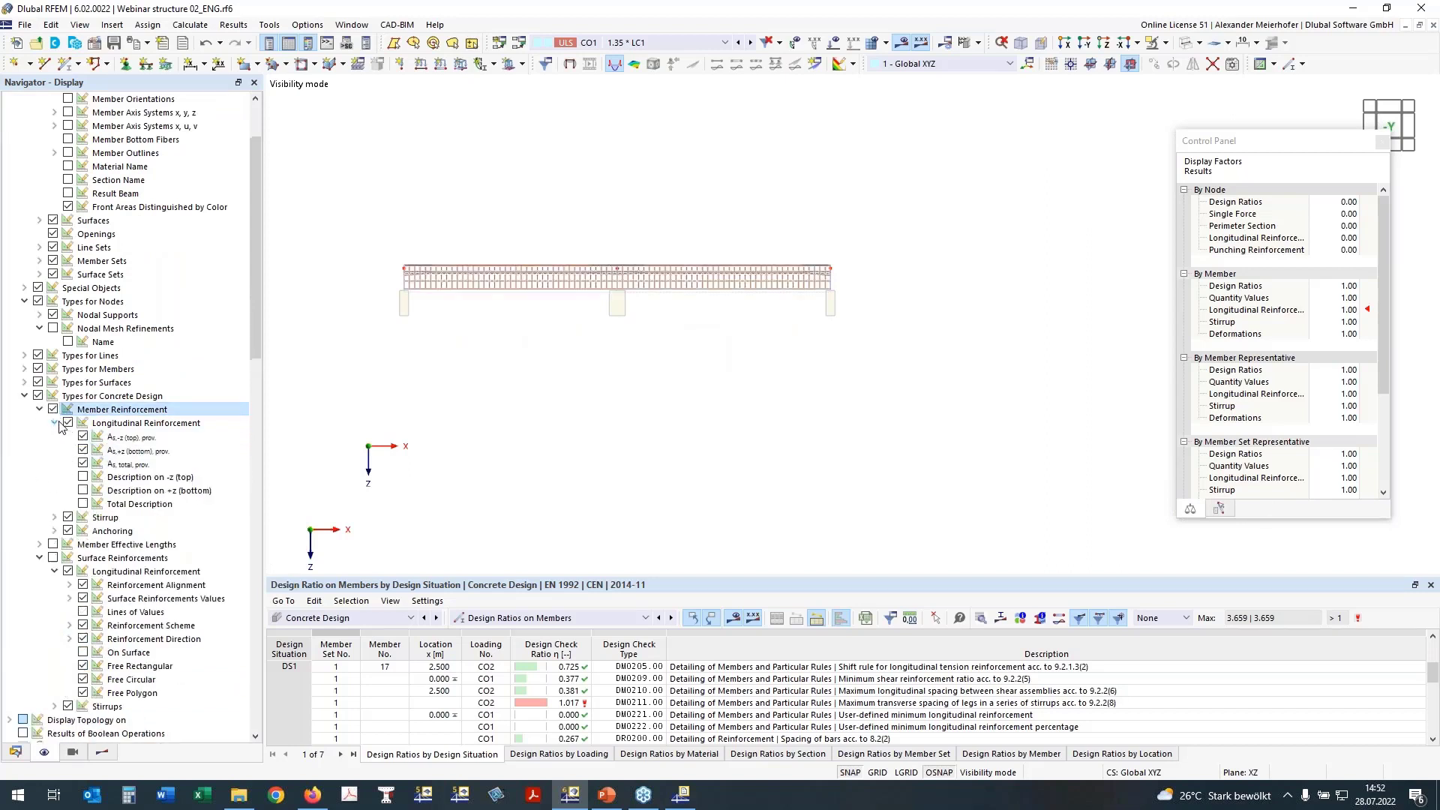
Show the bar descriptions on -z (top) and +z (bottom), and add this reinforcement picture to the Concrete Design report
click(85, 481)
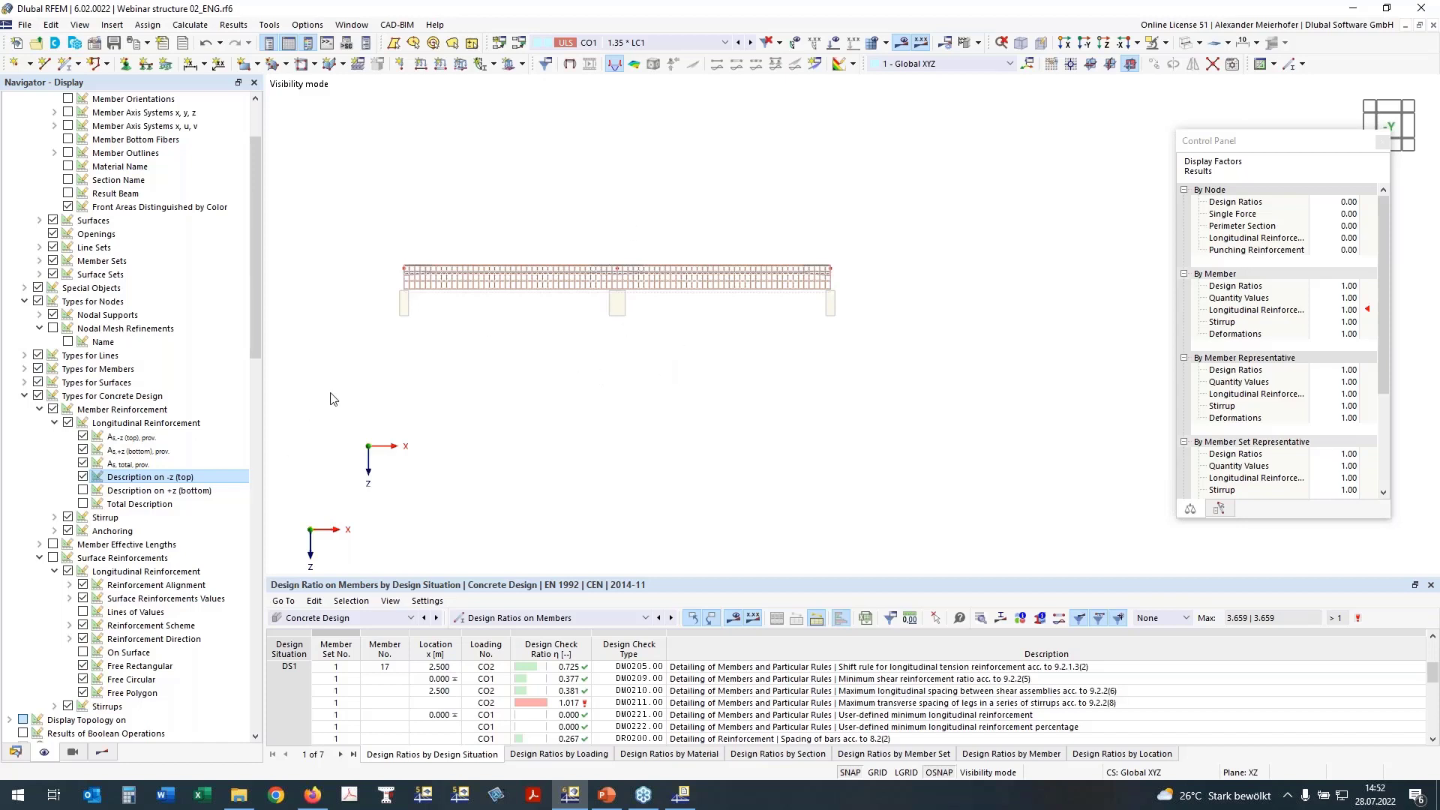
click(82, 491)
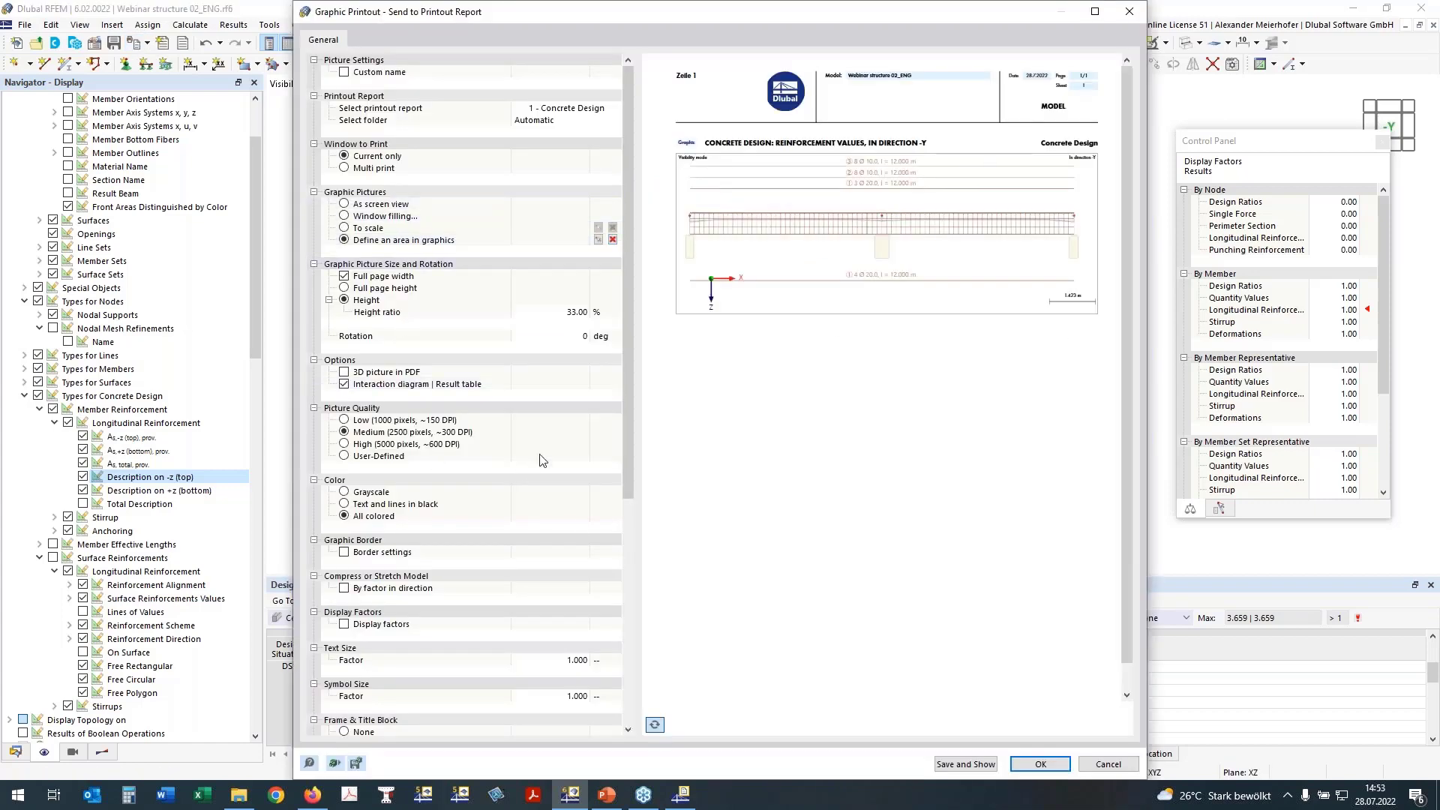
click(1041, 765)
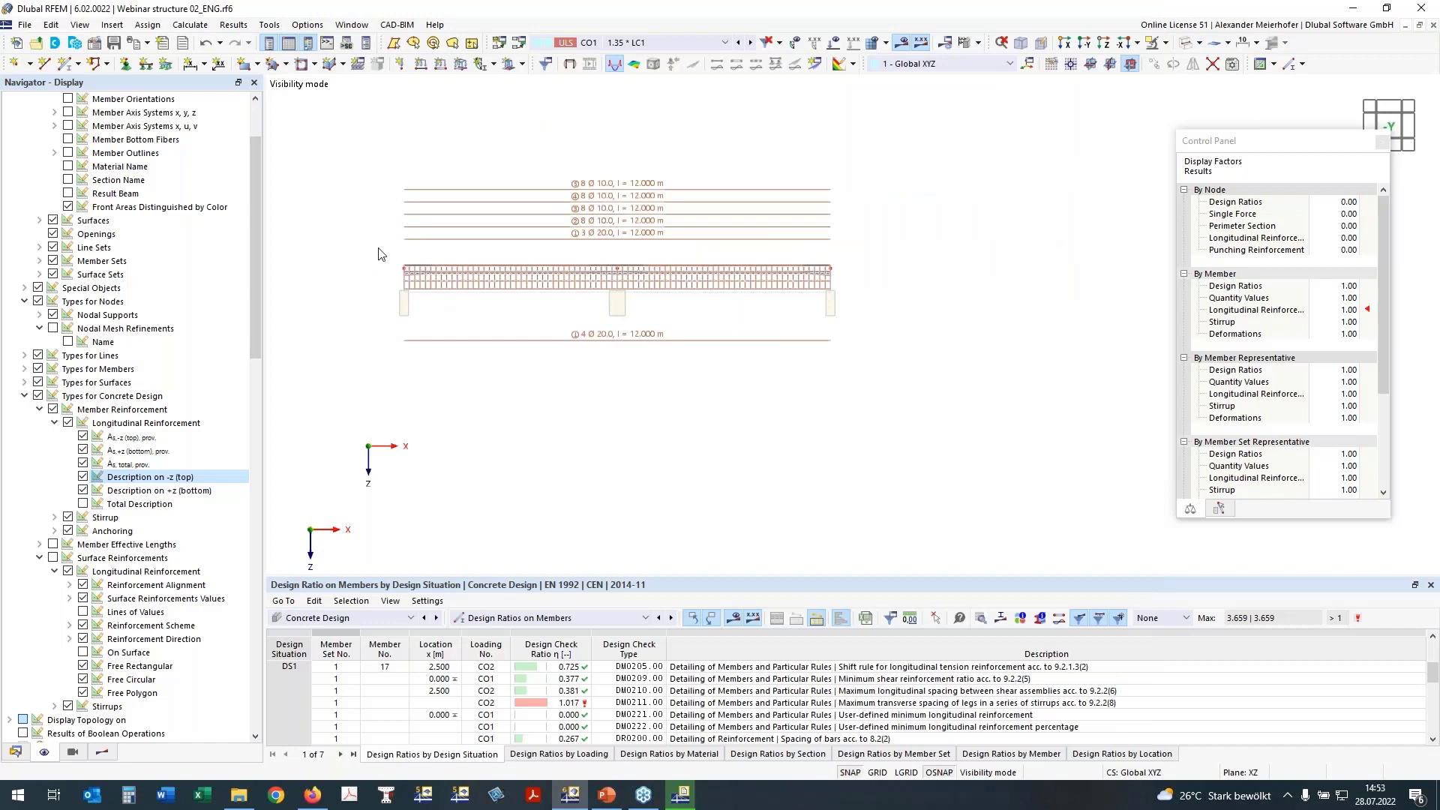
Limit the visible objects to the OS200 slab by excluding OS220 - T-Section, and view the slab in plan
click(111, 753)
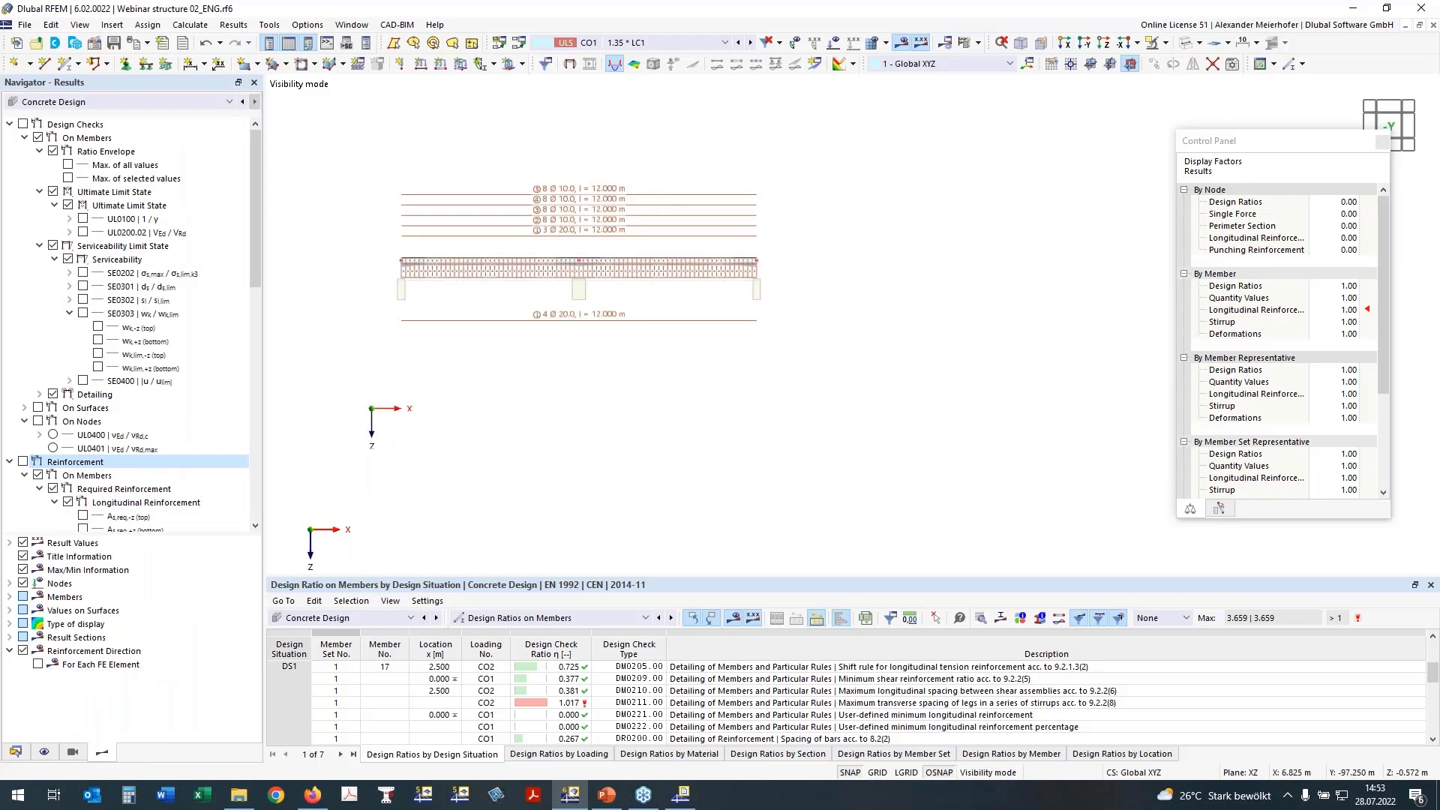
click(44, 752)
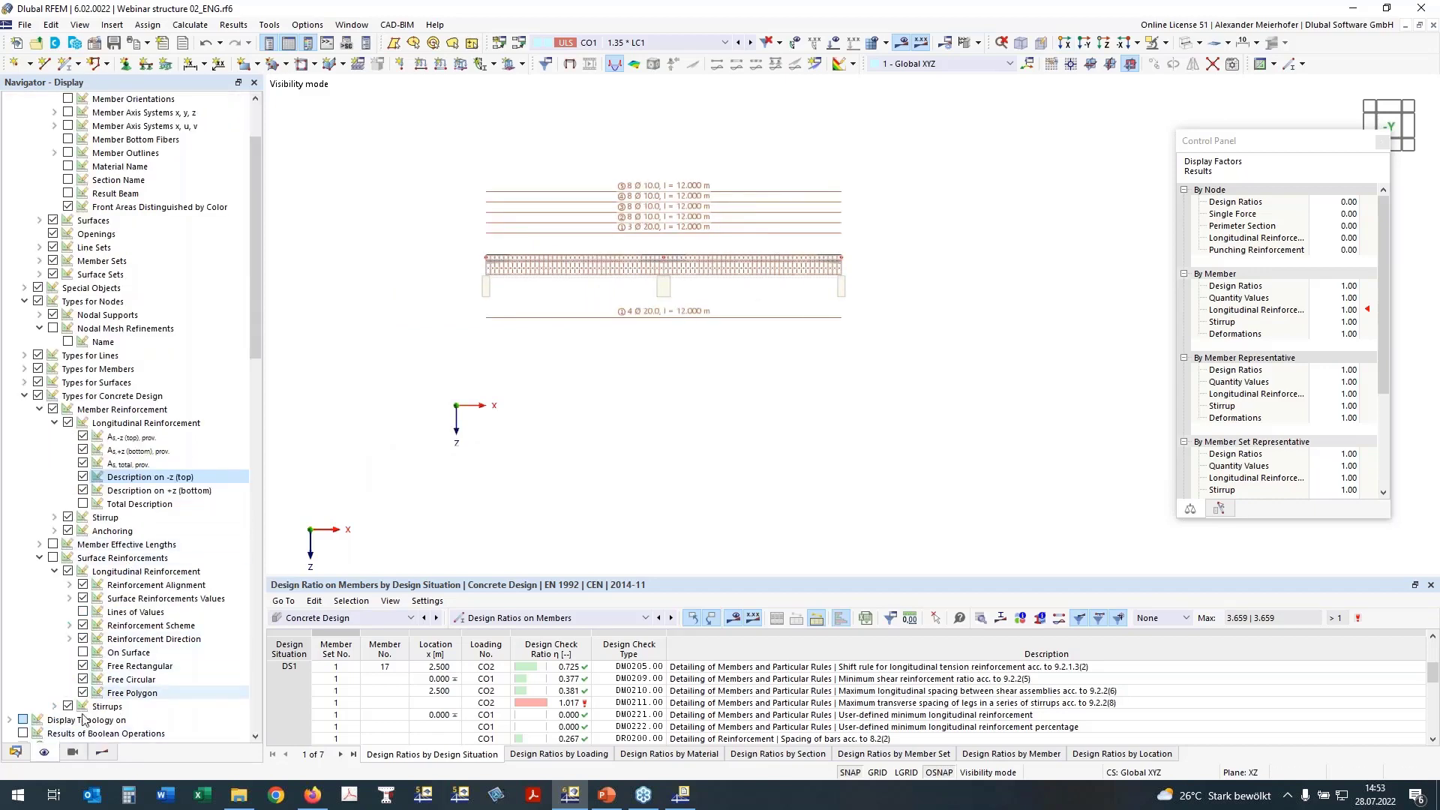
click(74, 753)
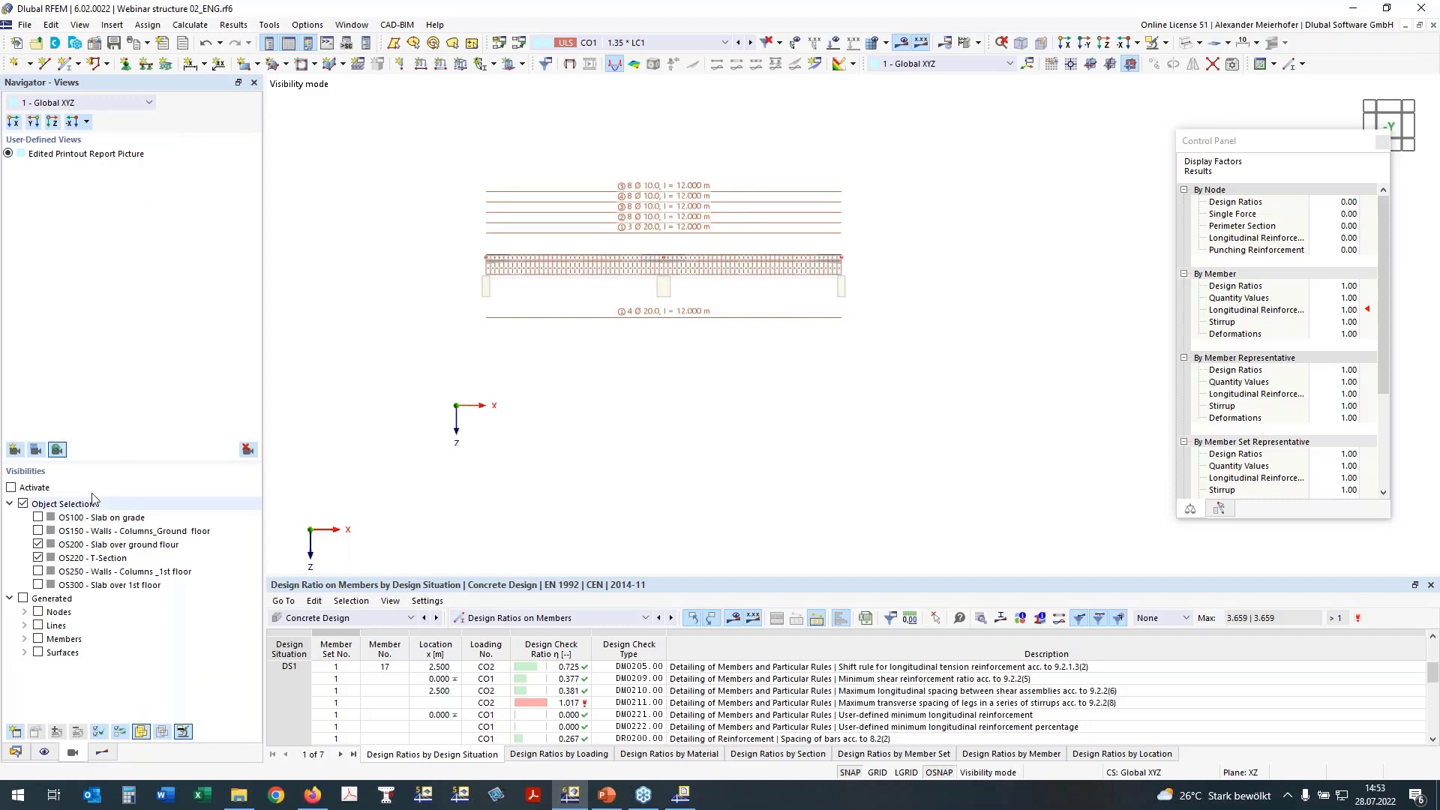
click(39, 558)
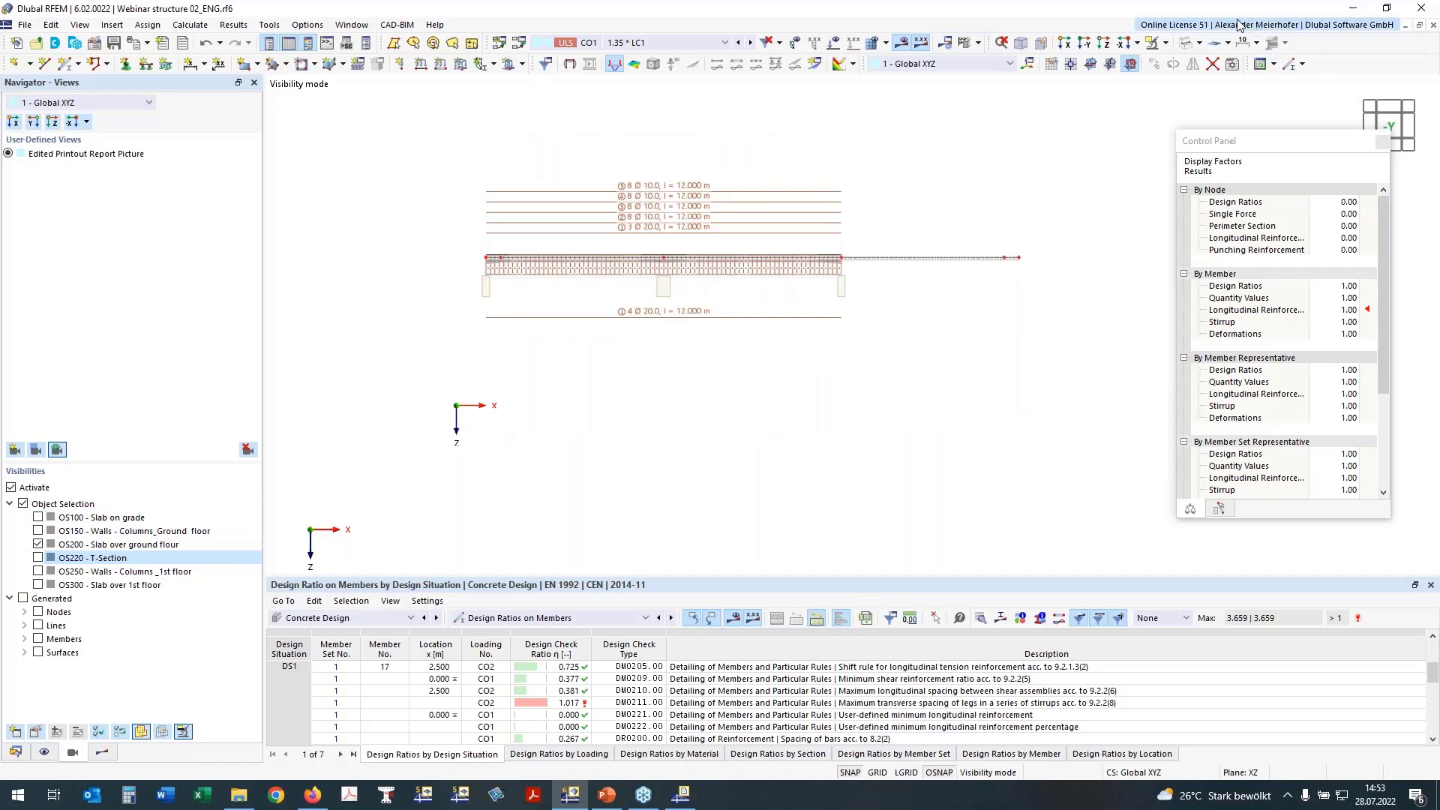
click(1090, 66)
click(1099, 47)
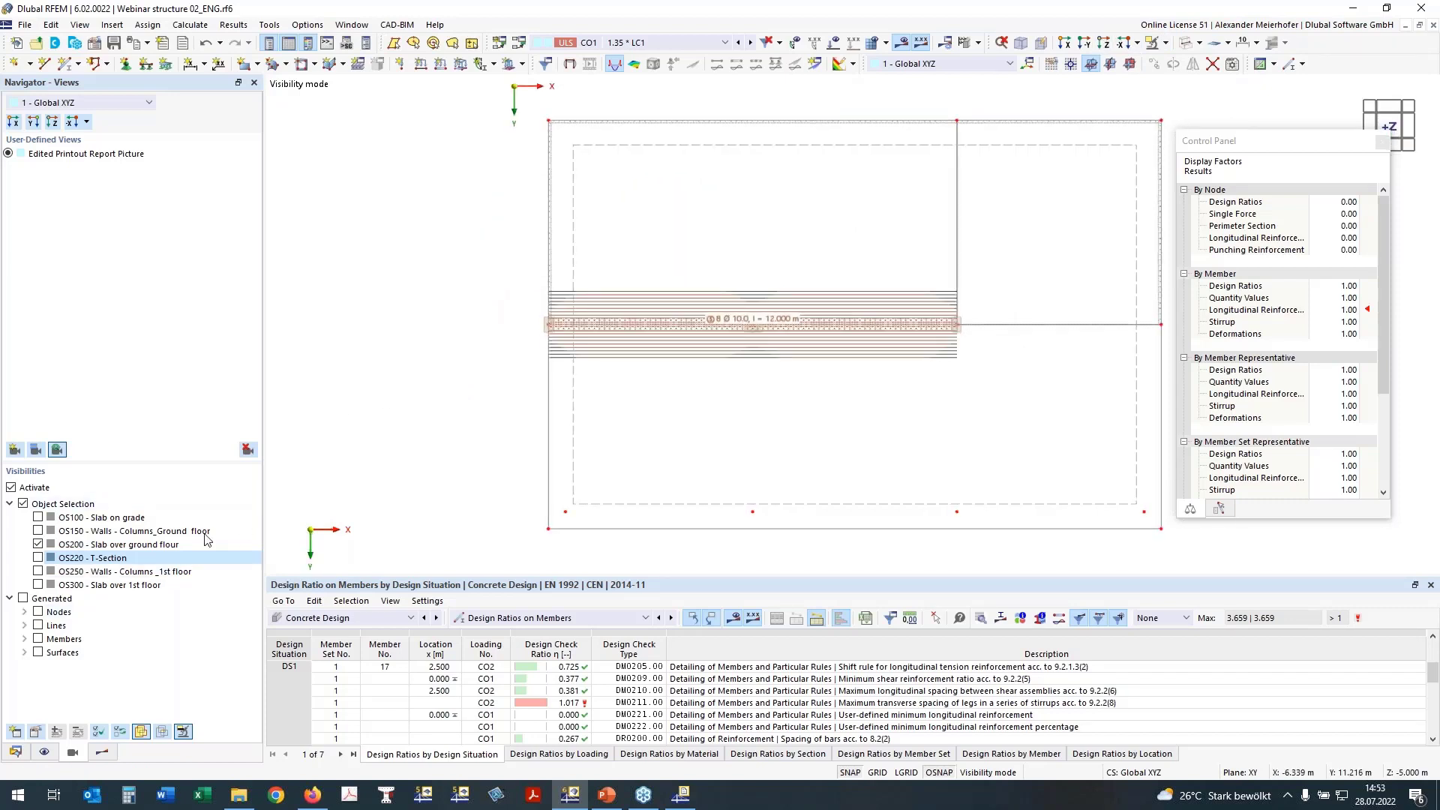
middle_drag(562, 412, 512, 417)
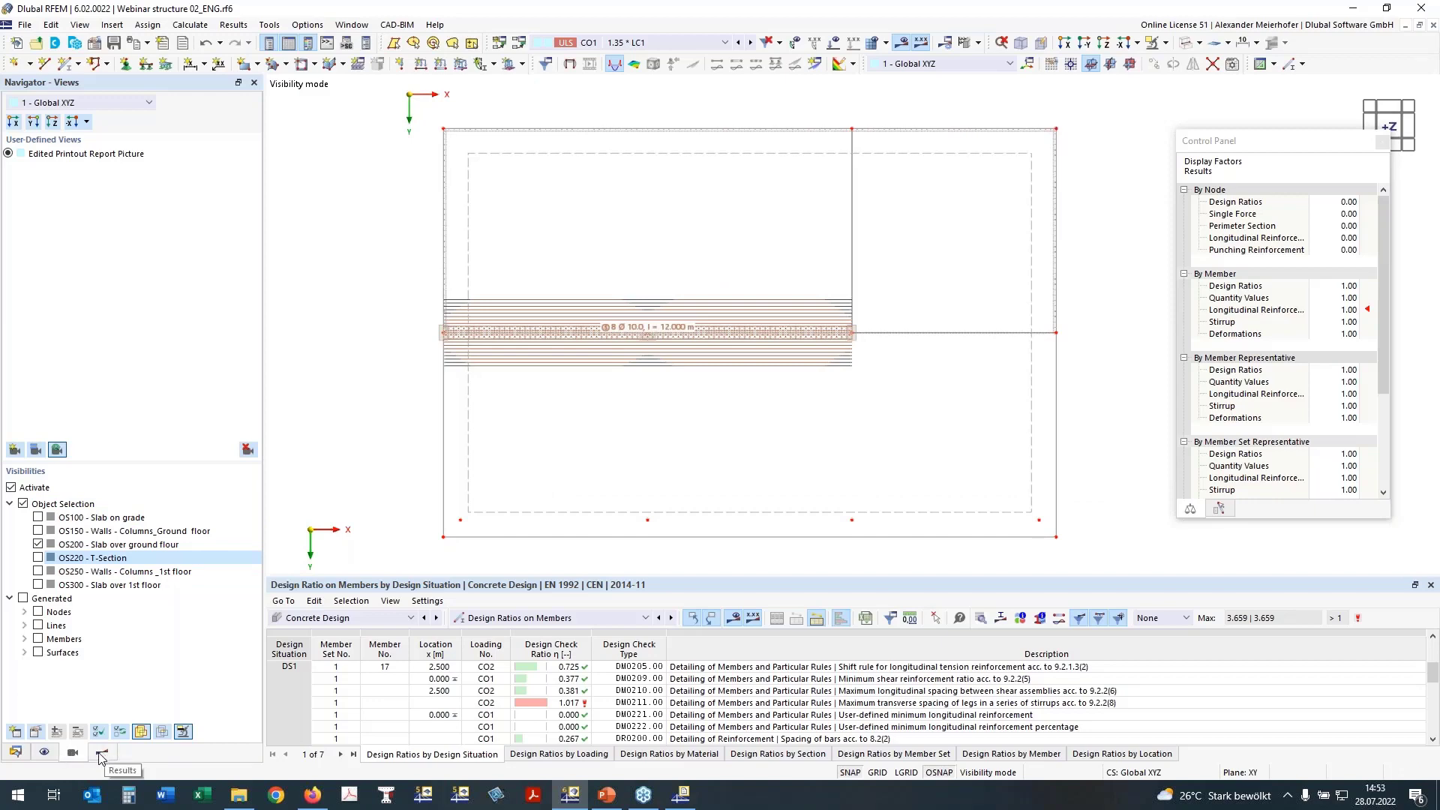
Hide the member reinforcement of the concrete design in the slab view
click(44, 752)
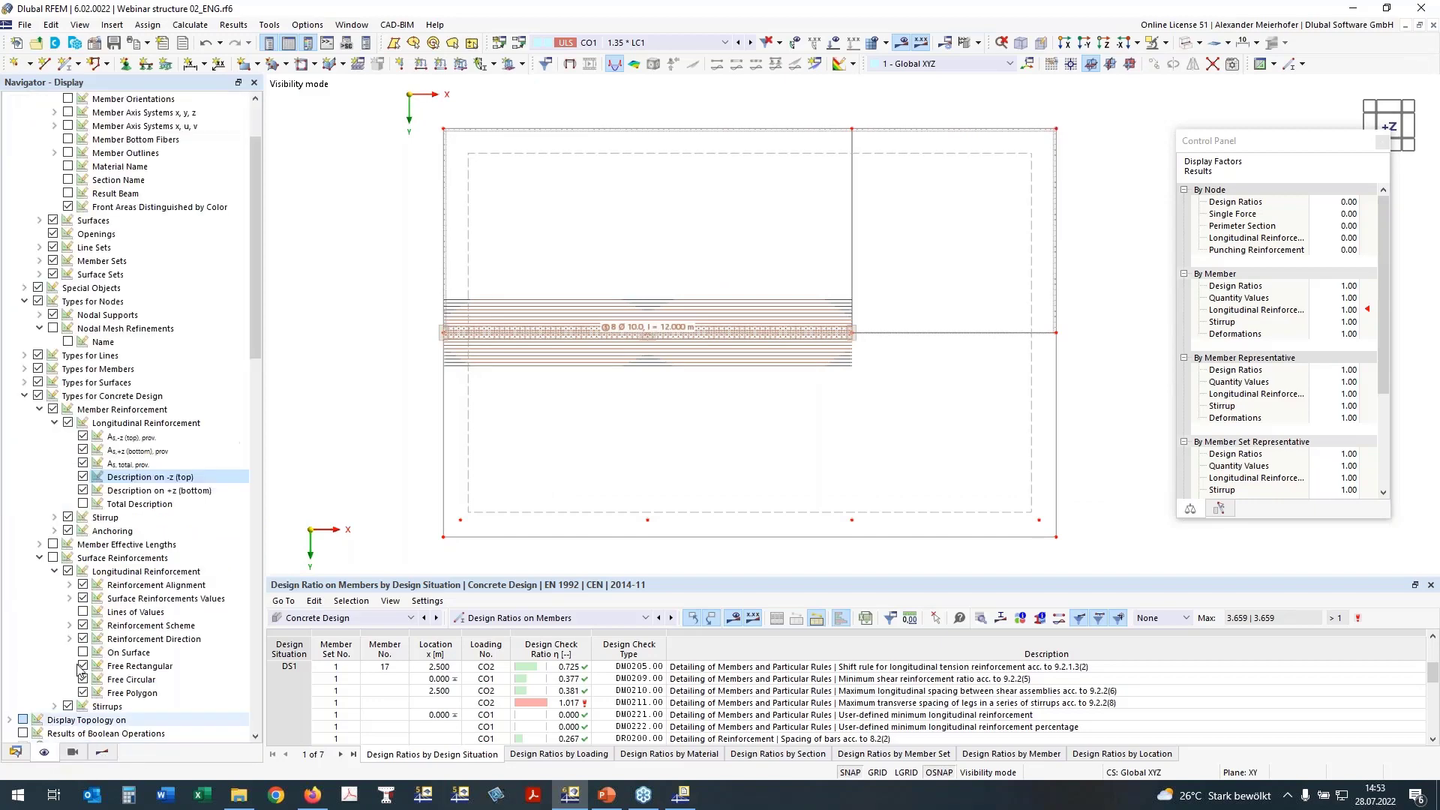
scroll(108, 319, up, 3)
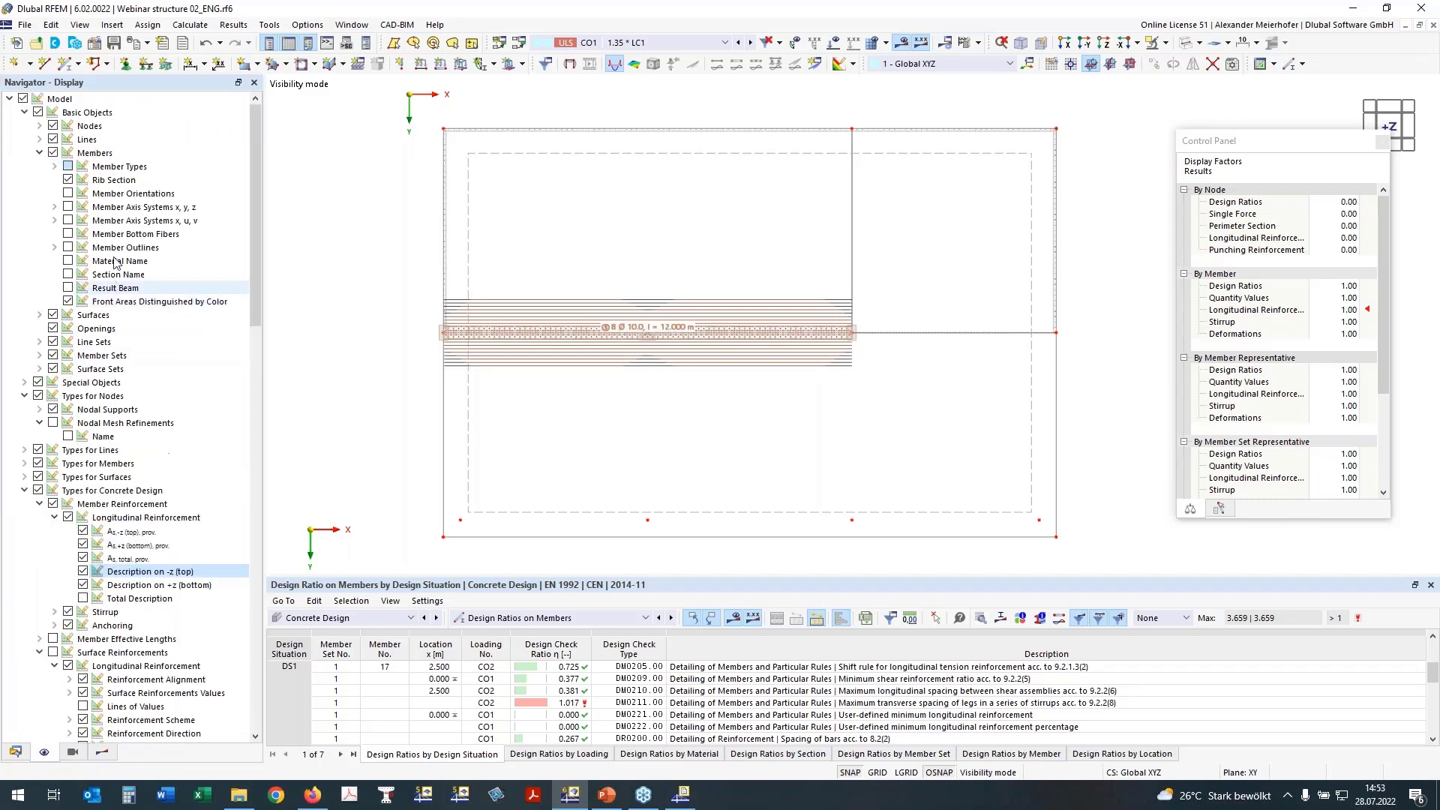
click(53, 504)
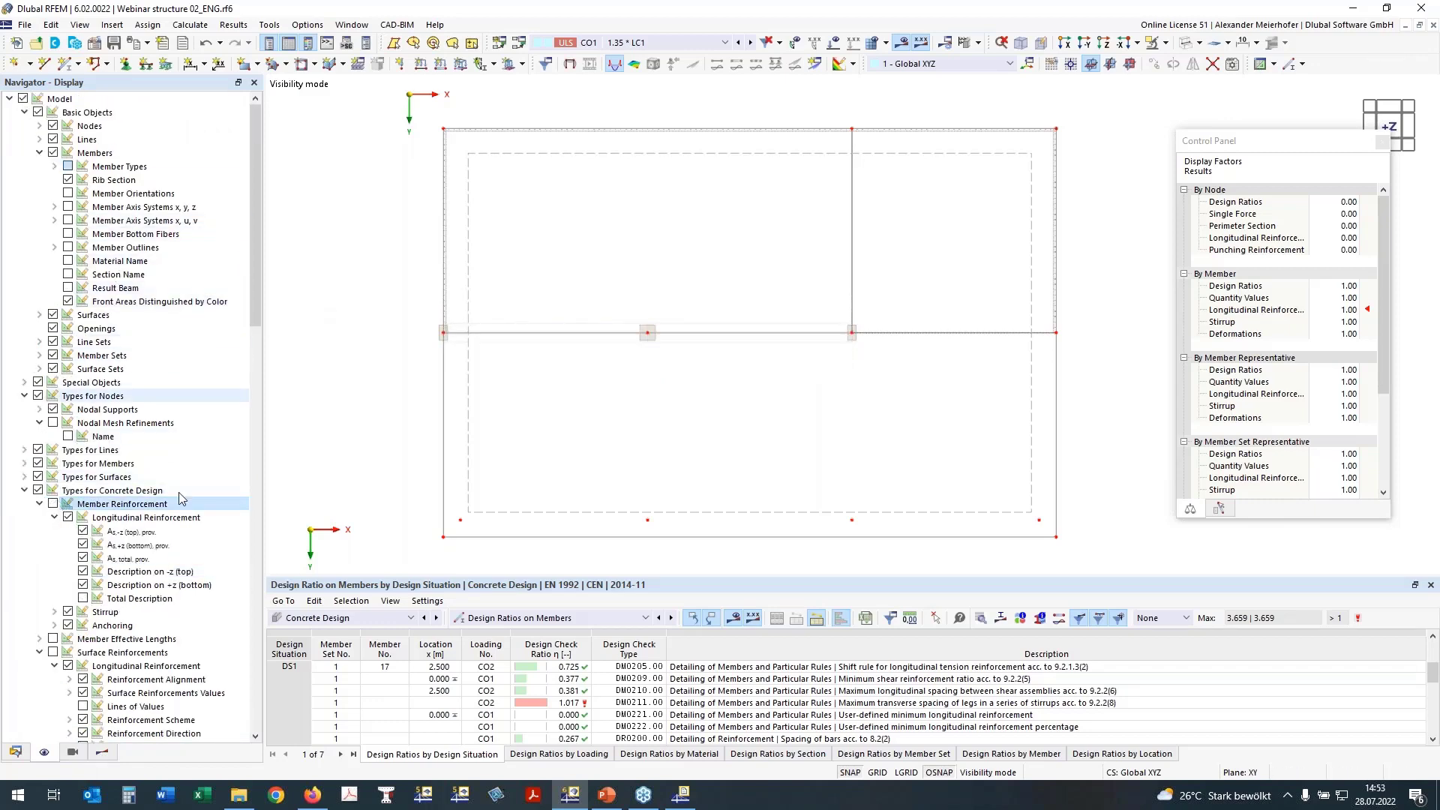
Turn off the member design checks and show surface design checks UL0101.01 and UL0101.02 for the top reinforcement on the slab
click(102, 753)
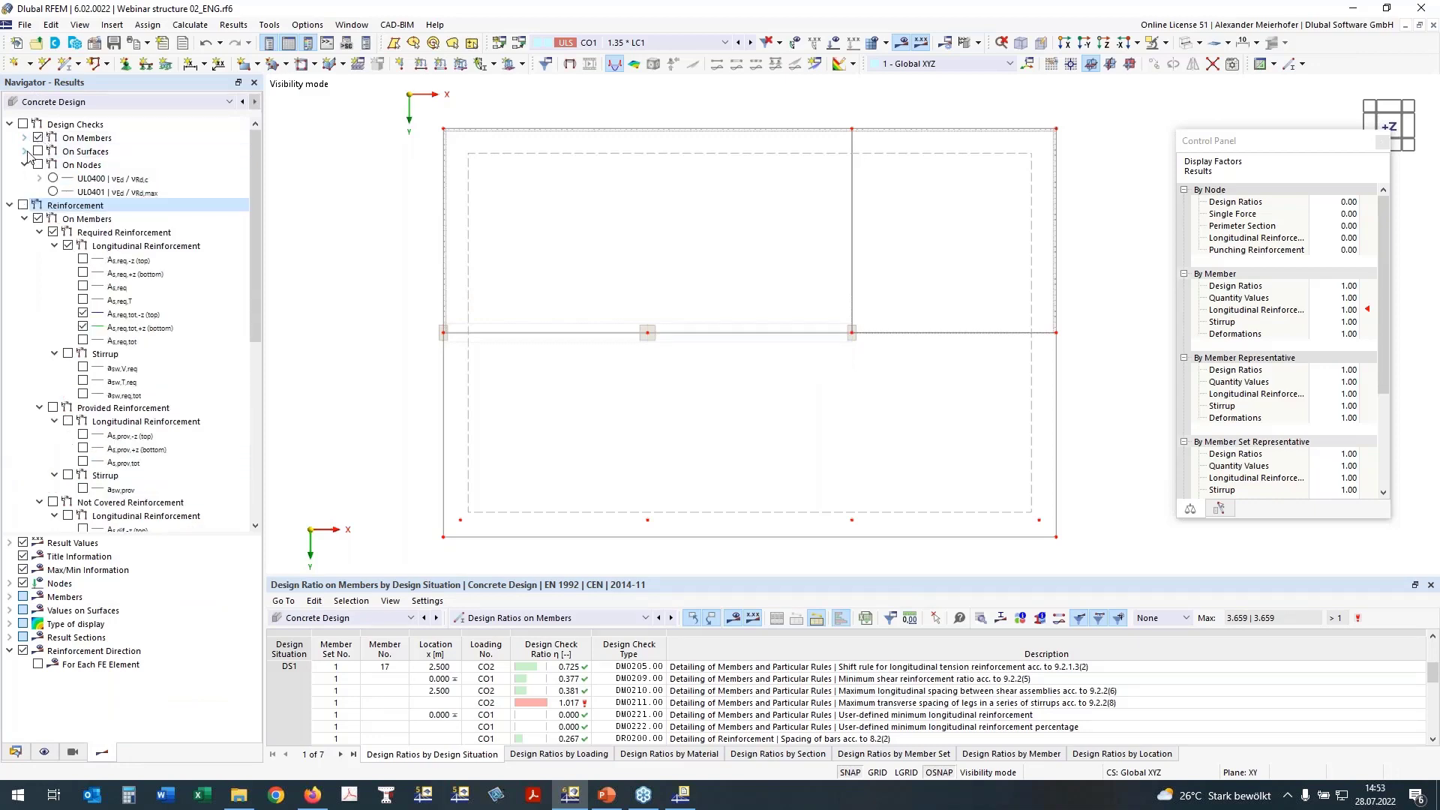
click(25, 151)
click(37, 137)
click(82, 192)
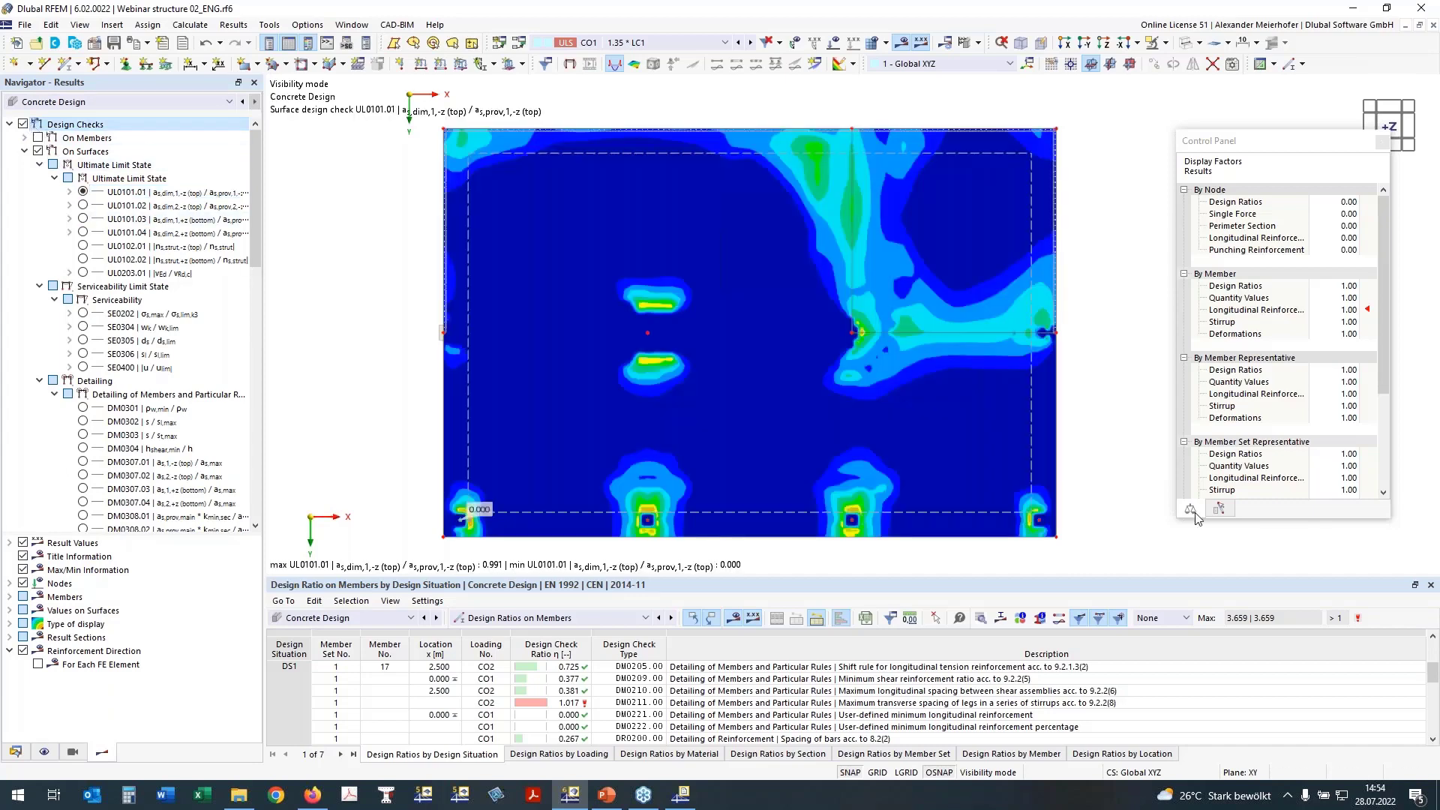
click(83, 205)
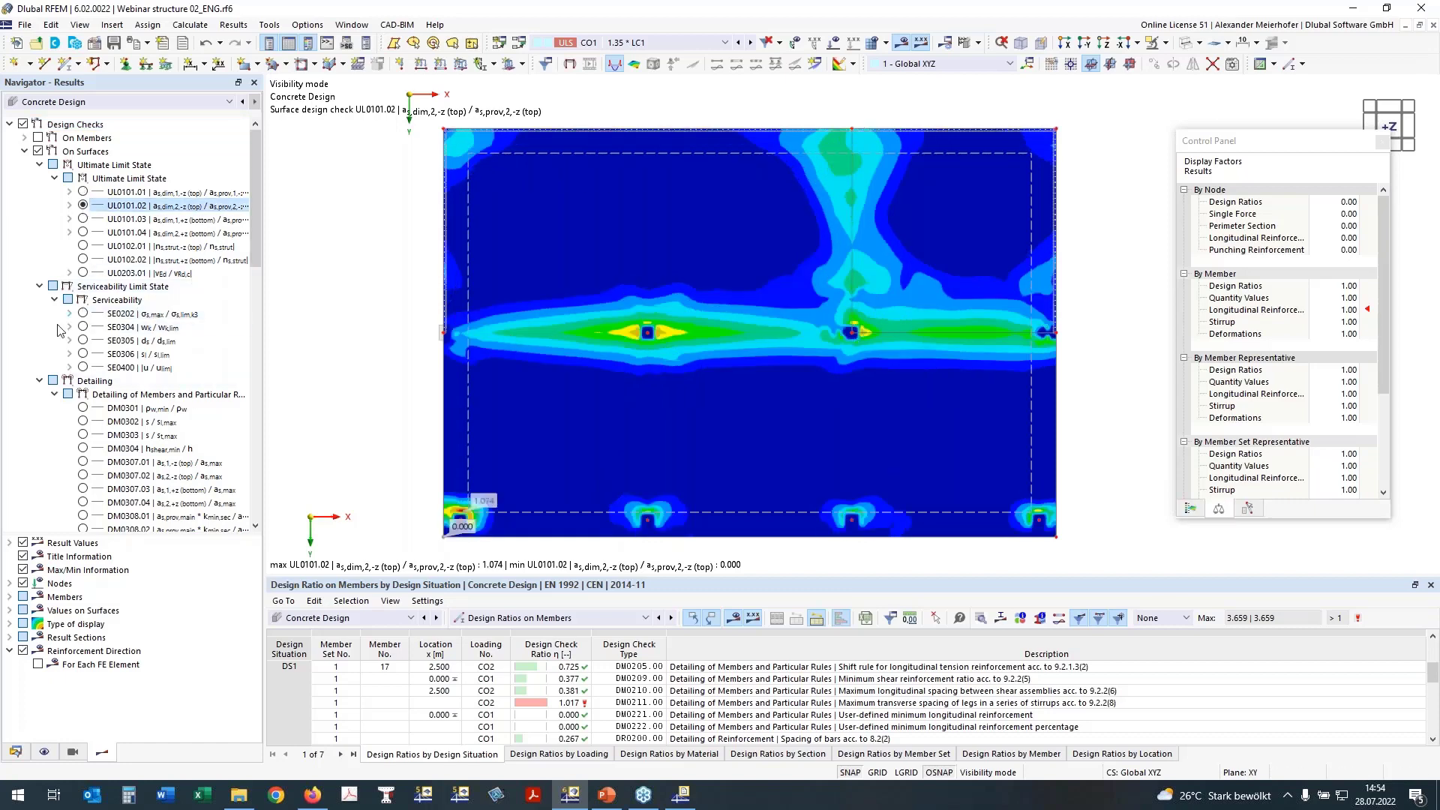
View the slab's serviceability deflection check SE0400 and its uz deformation plot
click(83, 367)
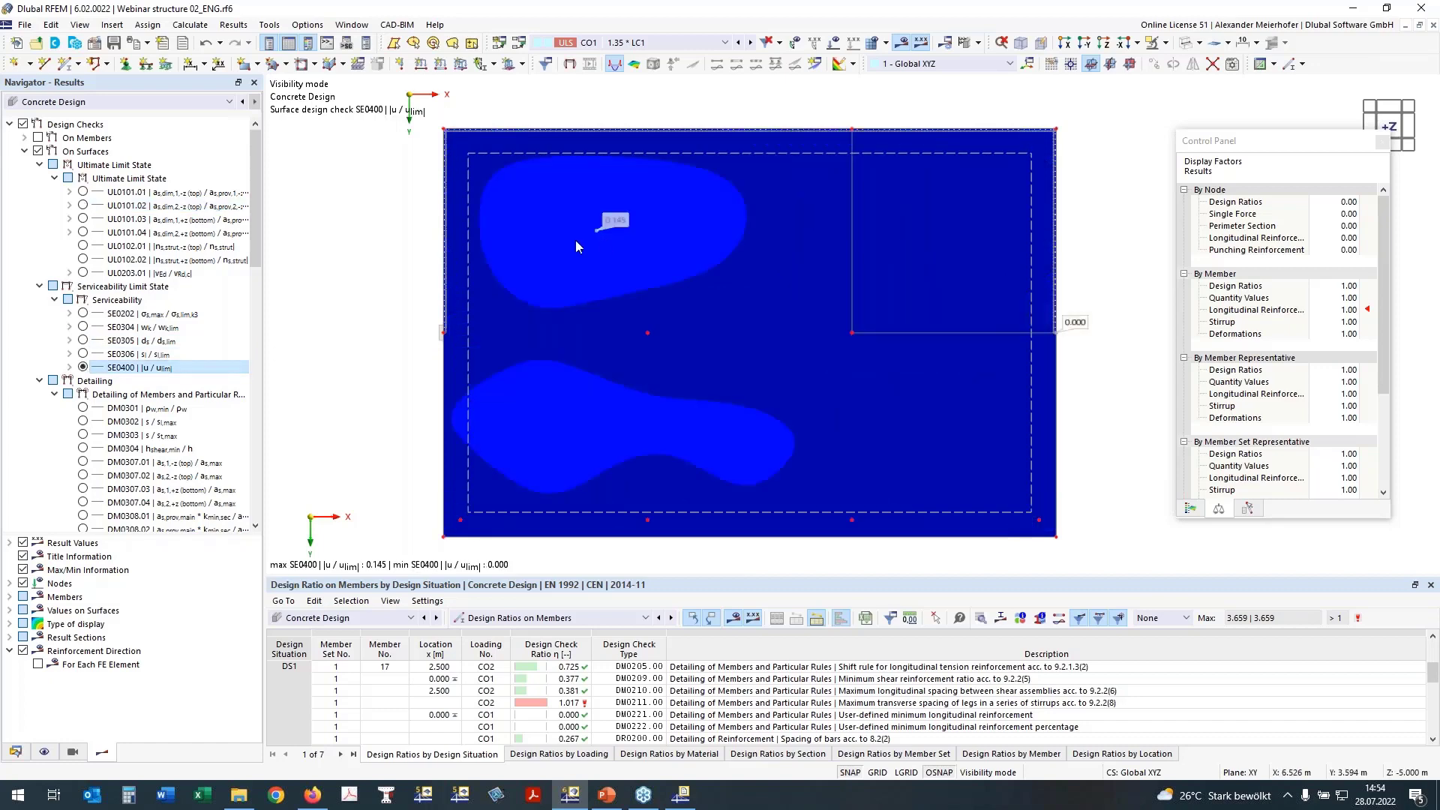
click(69, 367)
click(98, 381)
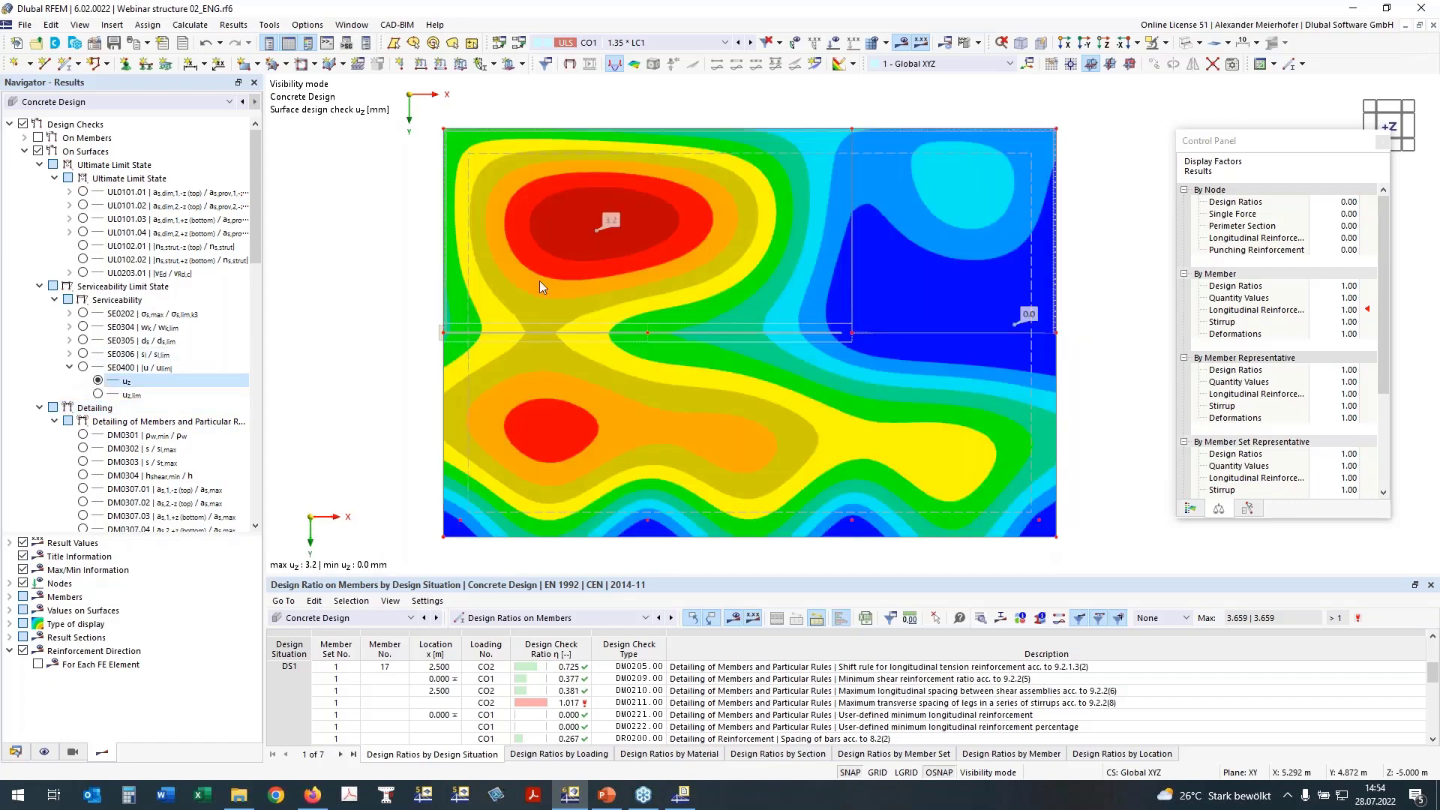
click(70, 368)
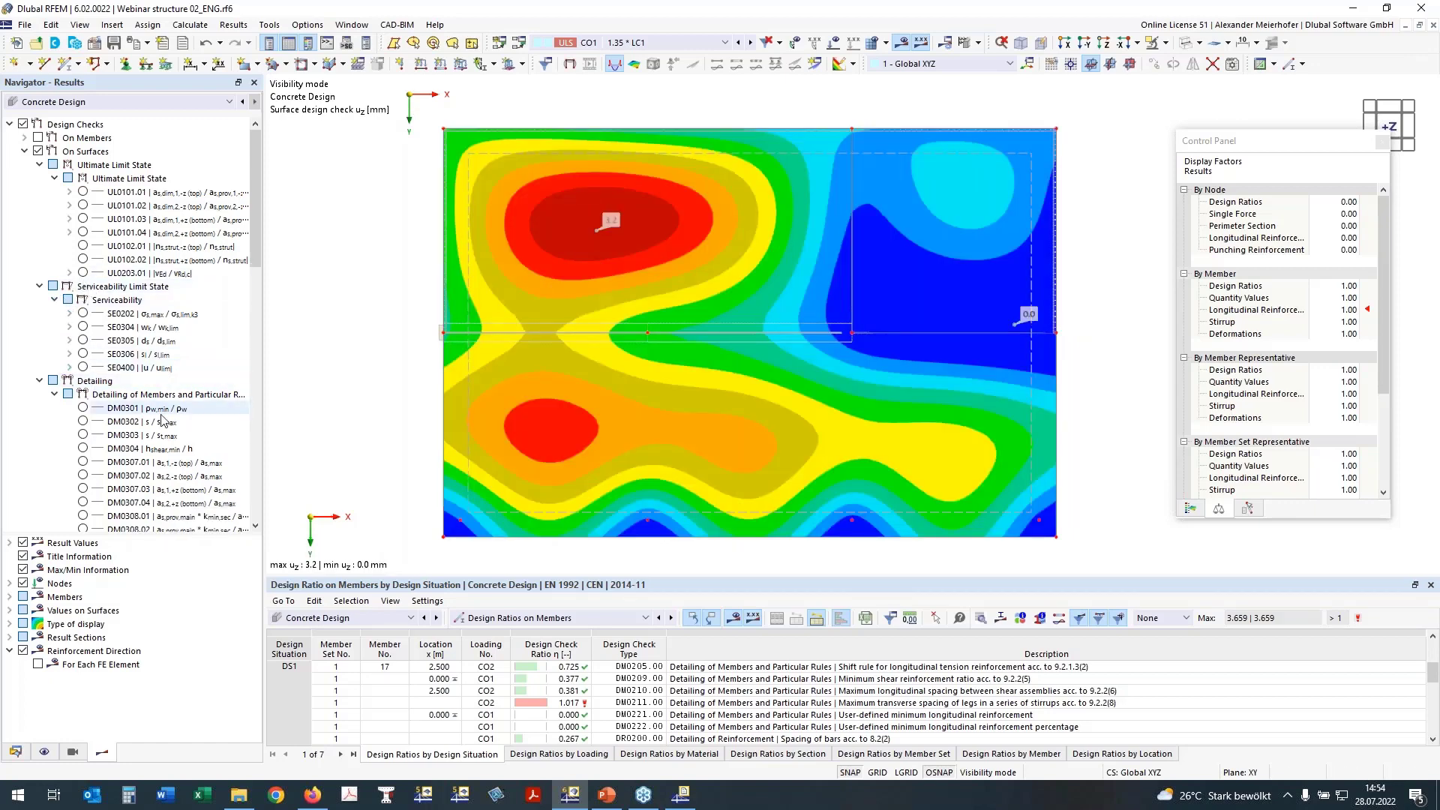
Show the nodal punching check UL0400 on the slab and hide the surface design check results
click(39, 381)
click(37, 394)
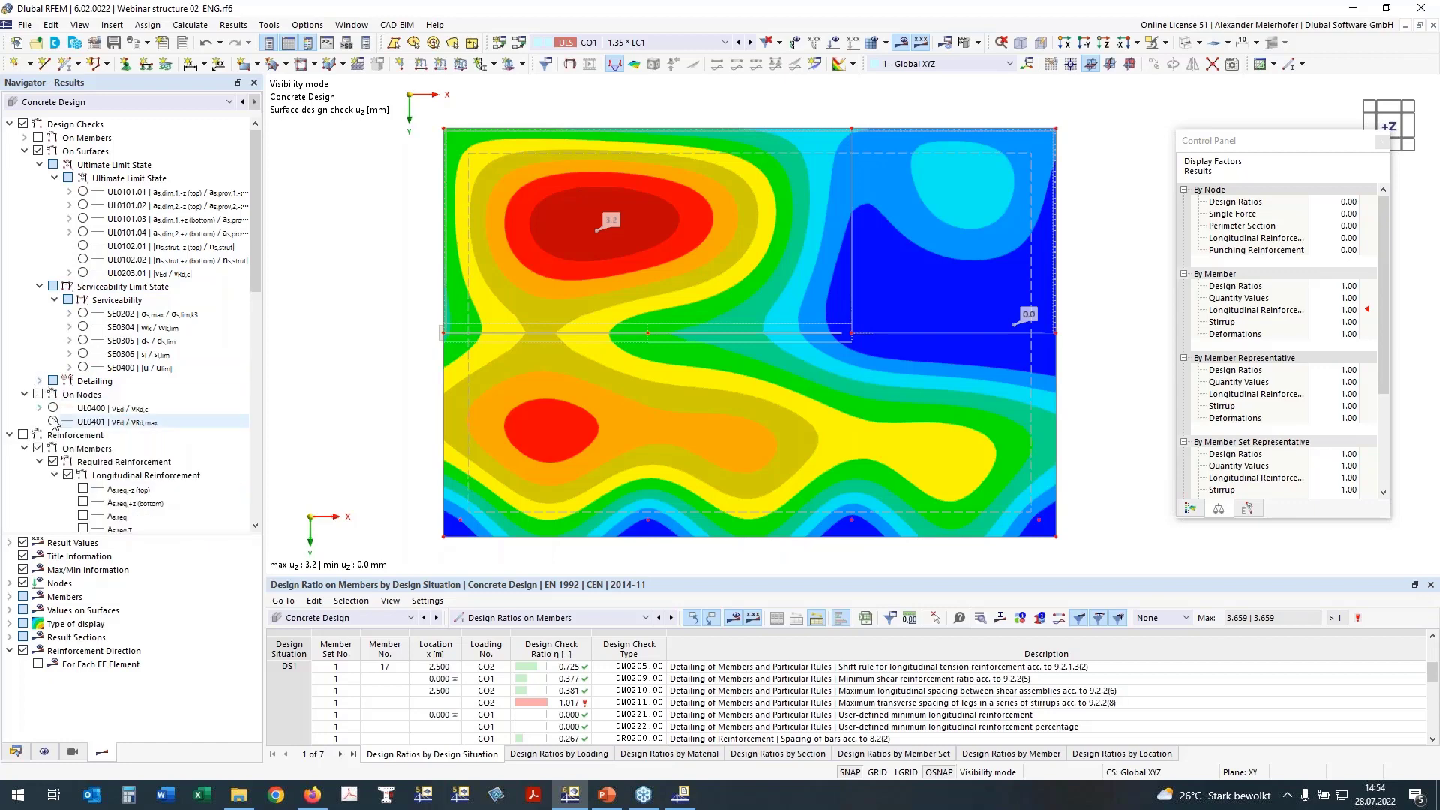
click(52, 408)
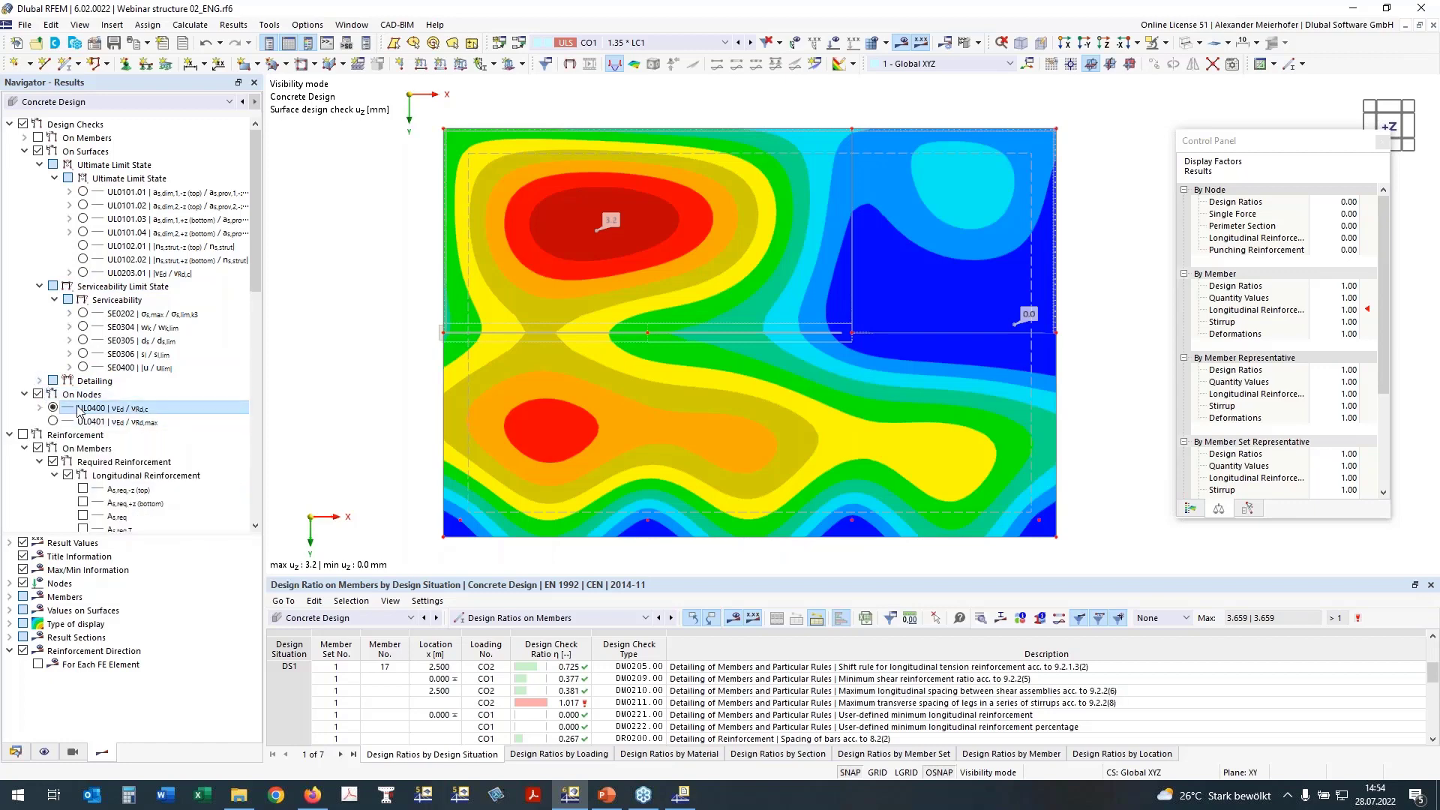
middle_drag(573, 402, 563, 370)
click(38, 151)
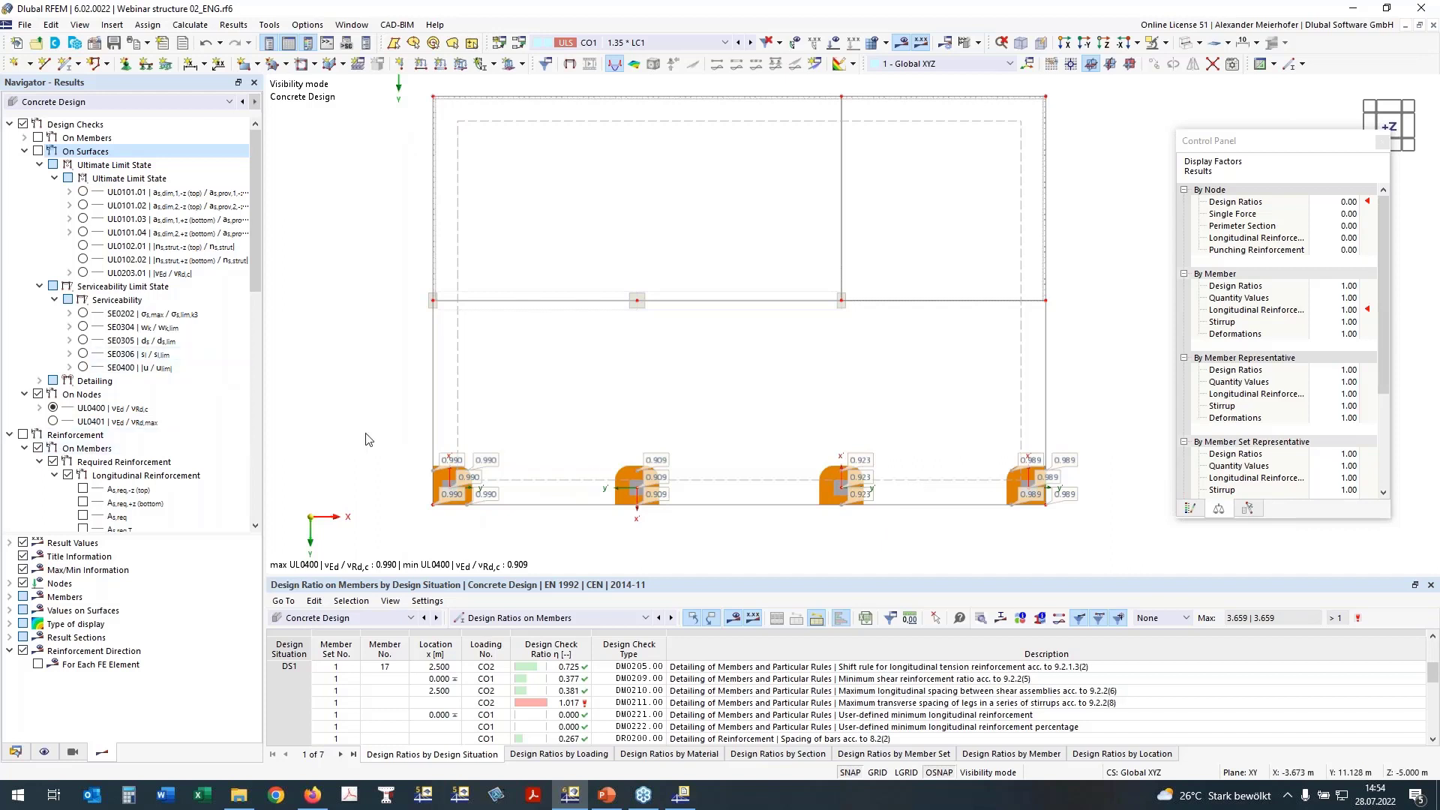
click(10, 435)
middle_drag(566, 501, 601, 520)
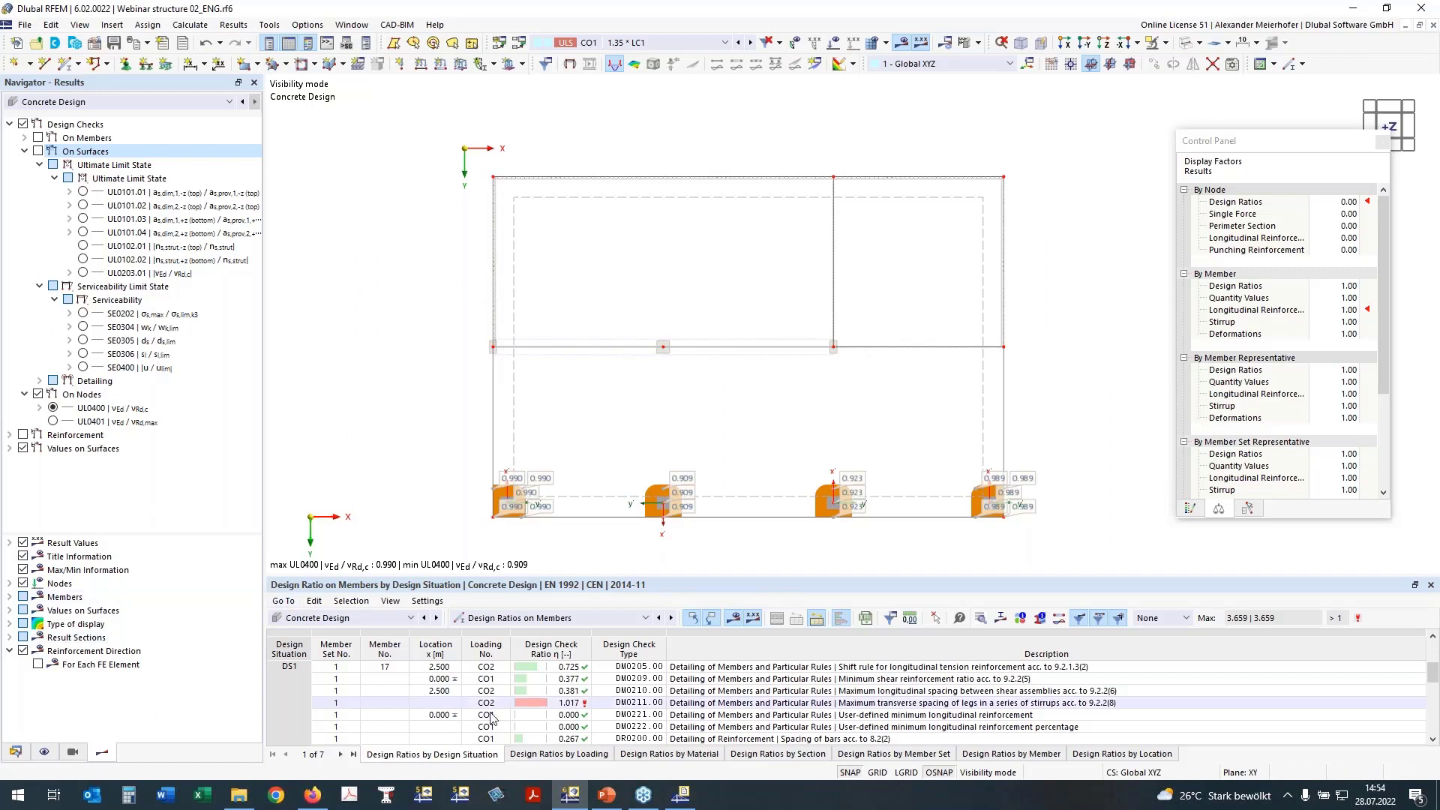
Review the reinforcement tables and graphics in the Concrete Design printout report, and return to the model
click(685, 793)
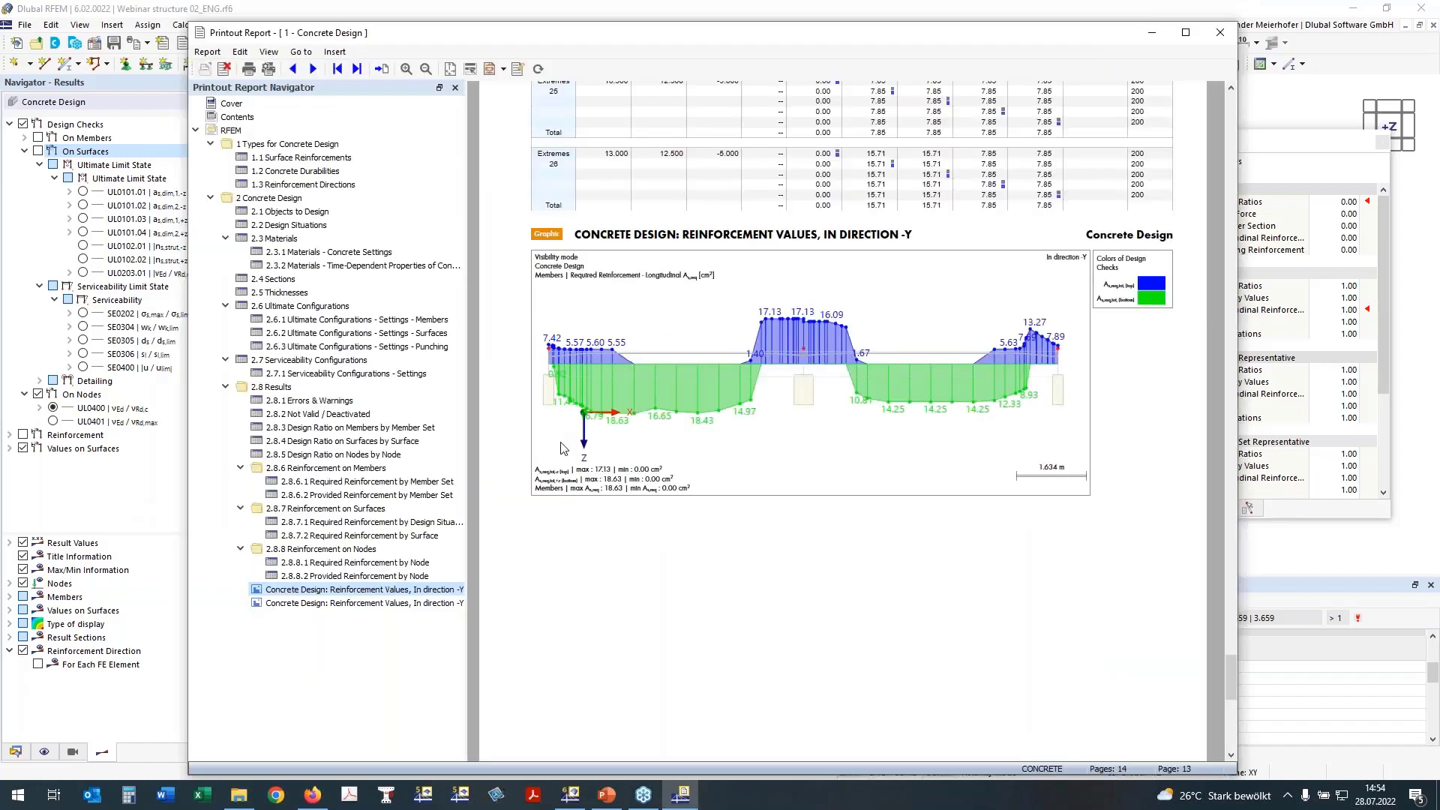
scroll(470, 447, up, 6)
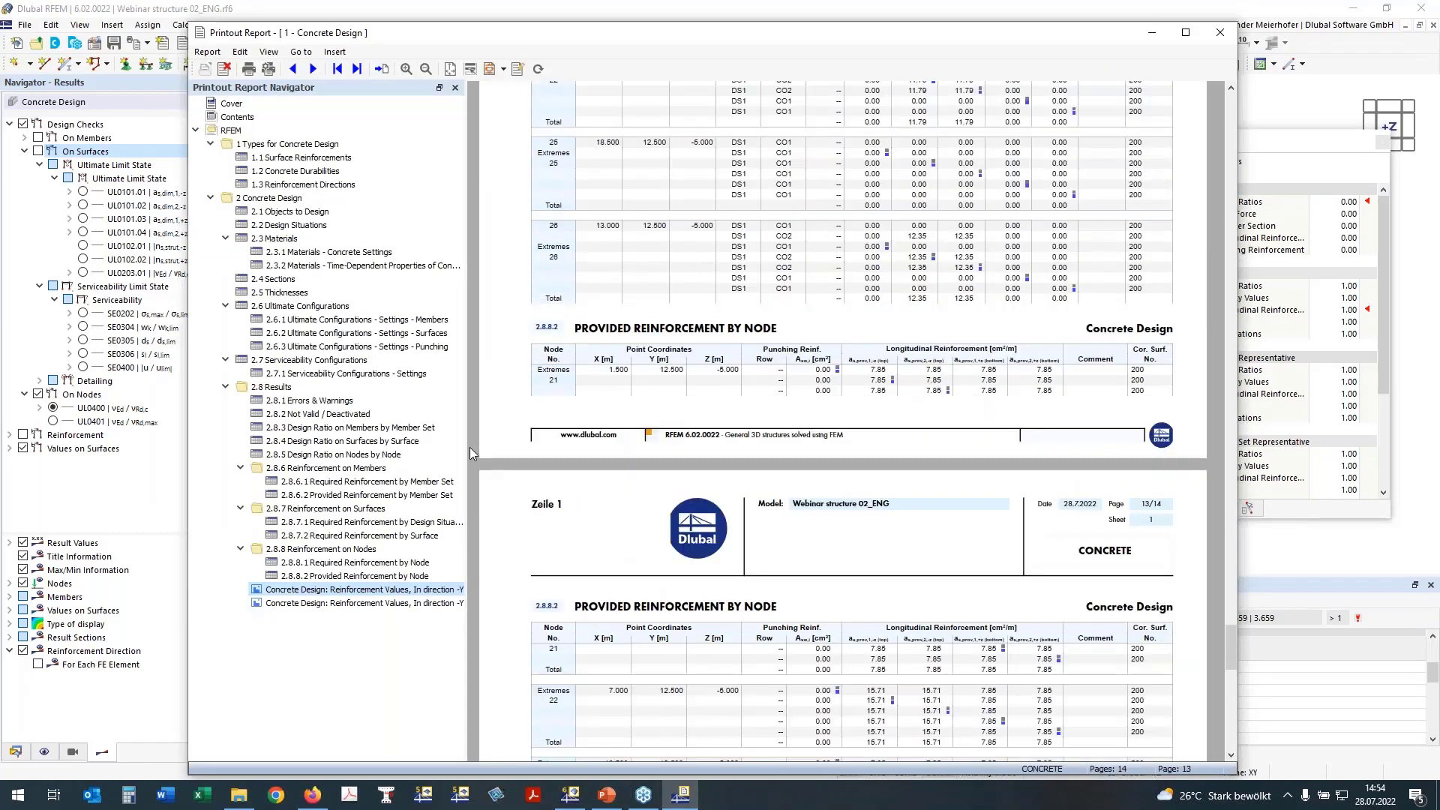
scroll(470, 447, down, 8)
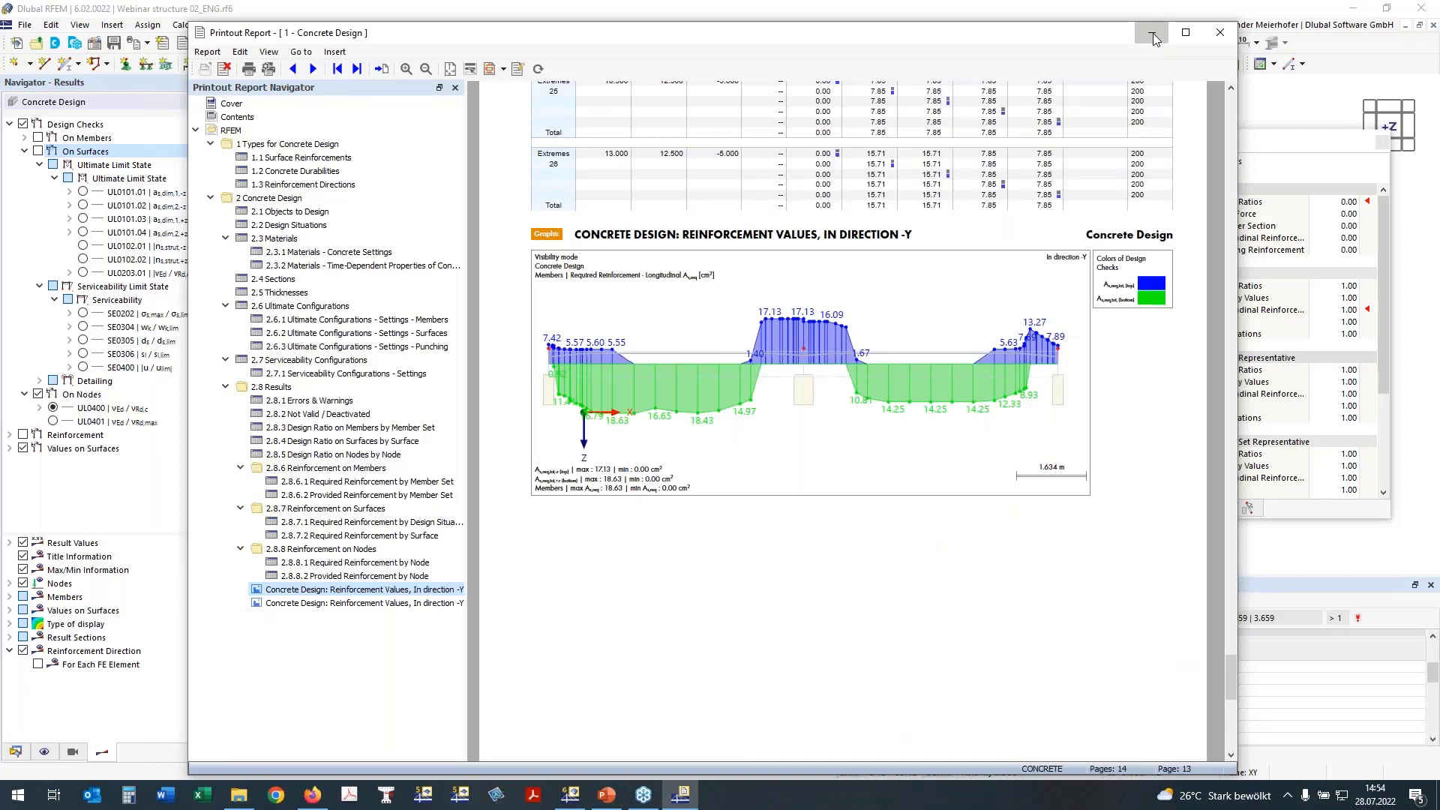
click(1153, 33)
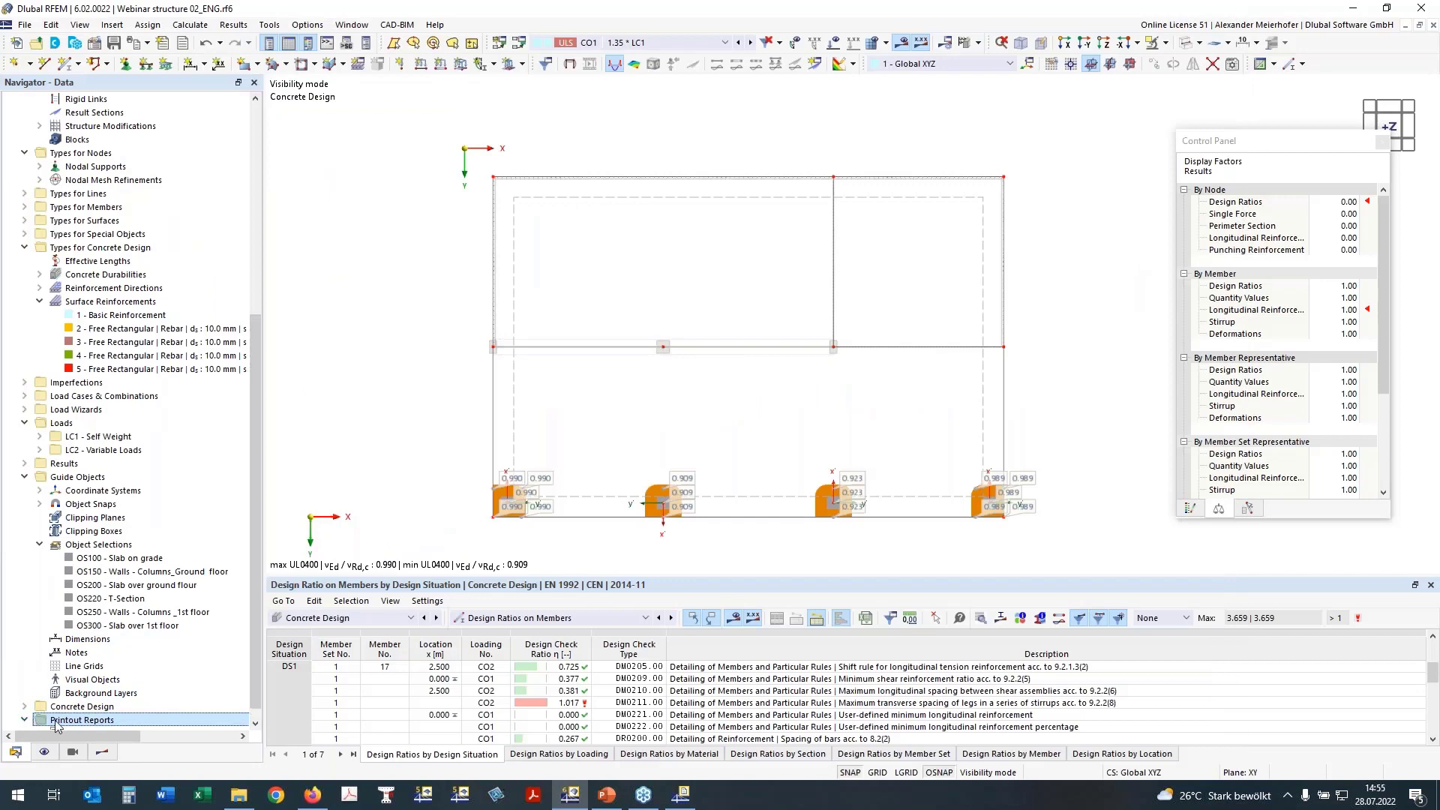
Create a second printout report named "Annex for Plots" with all report items deselected
right_click(97, 722)
click(115, 639)
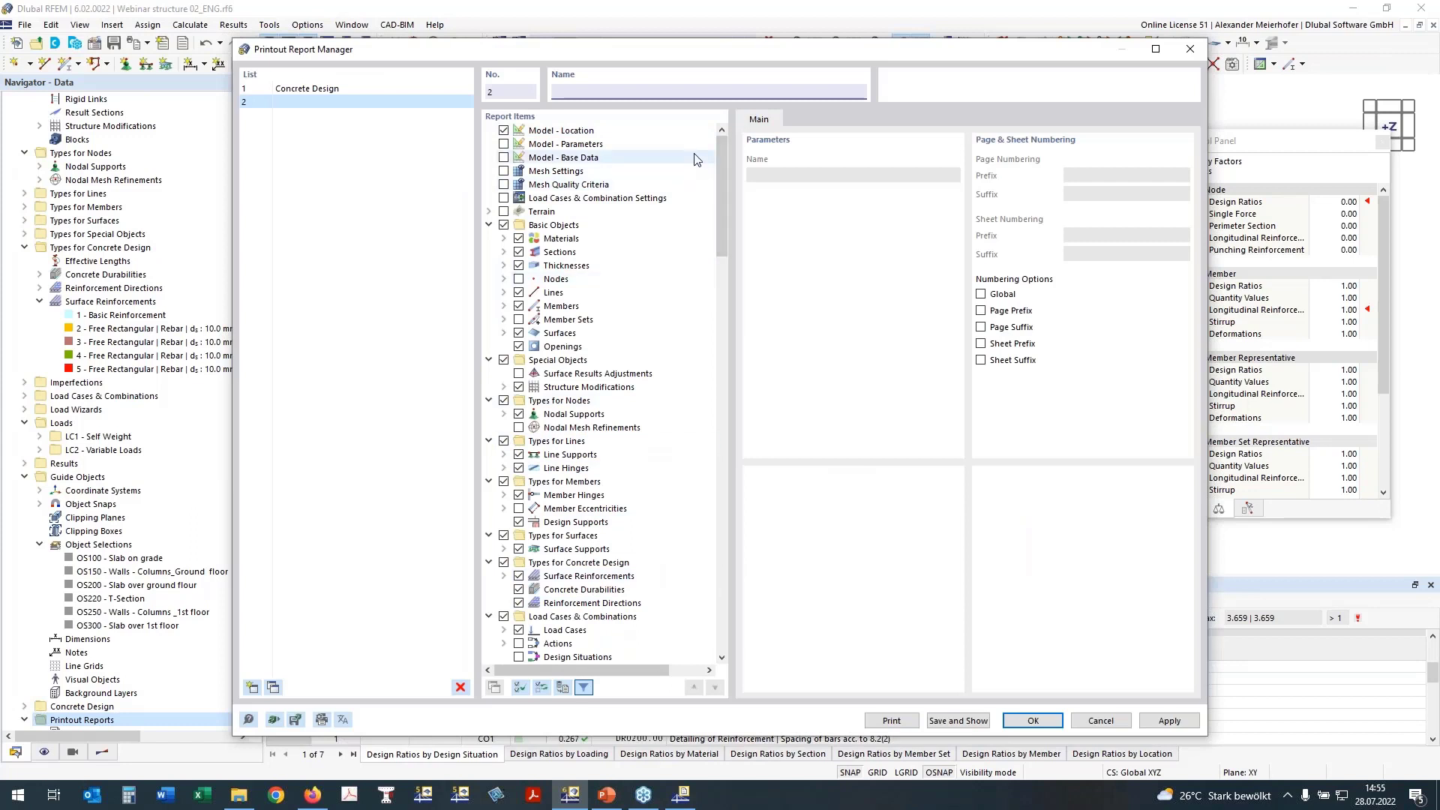
text(Annex for Plots)
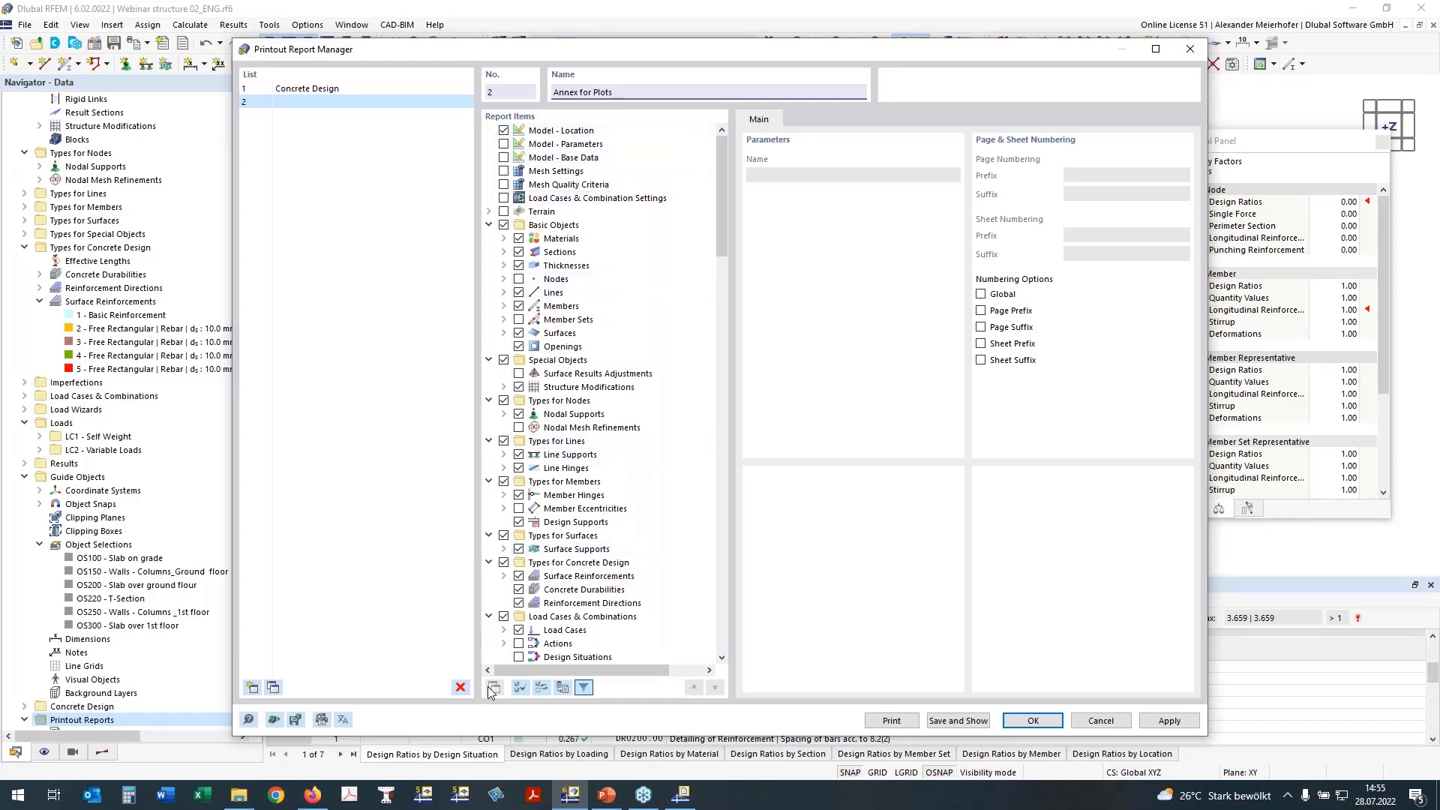
click(522, 692)
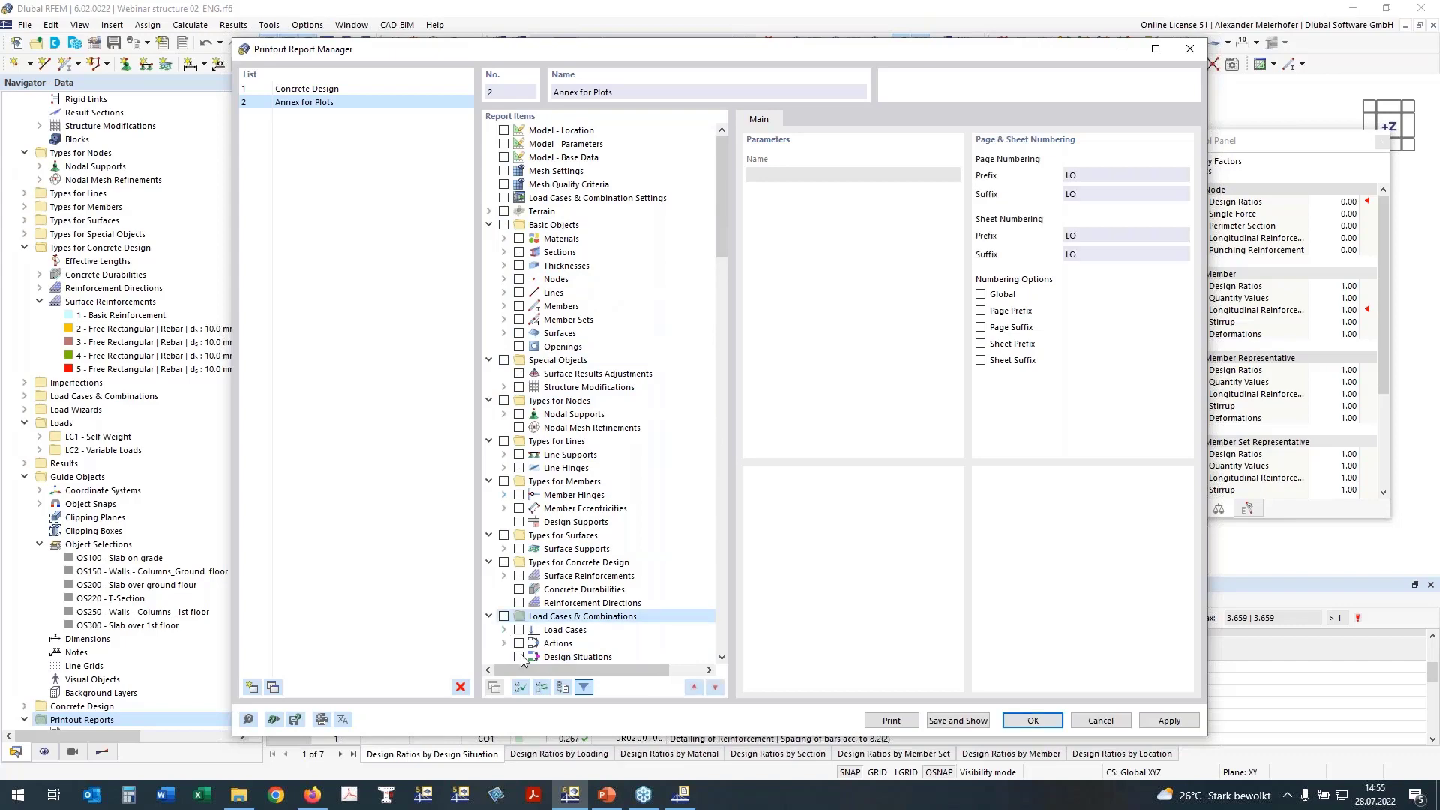
click(576, 657)
scroll(697, 600, down, 7)
scroll(699, 598, down, 18)
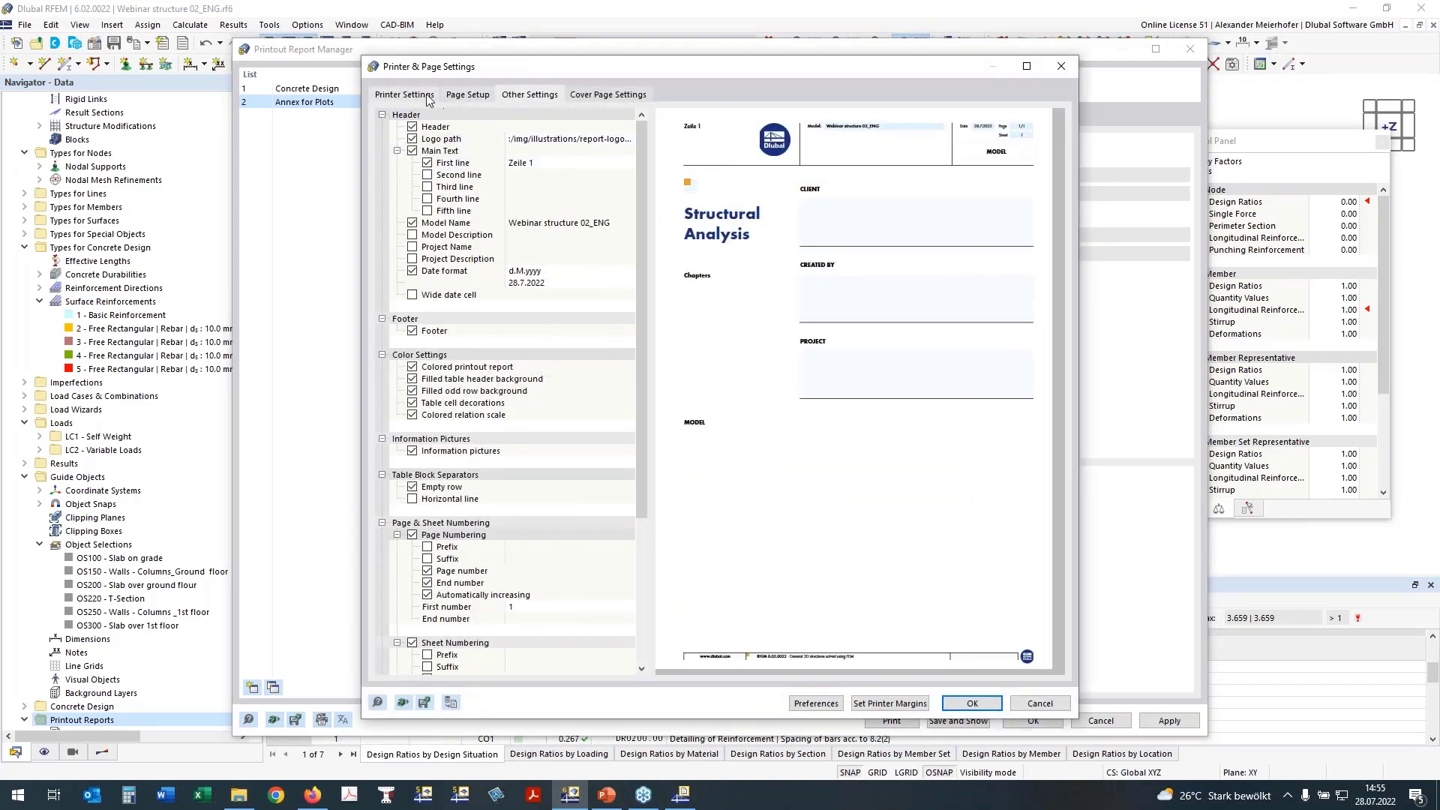
Choose the iR-ADV 6065 printer in the new report's printer and page settings
click(472, 95)
click(420, 95)
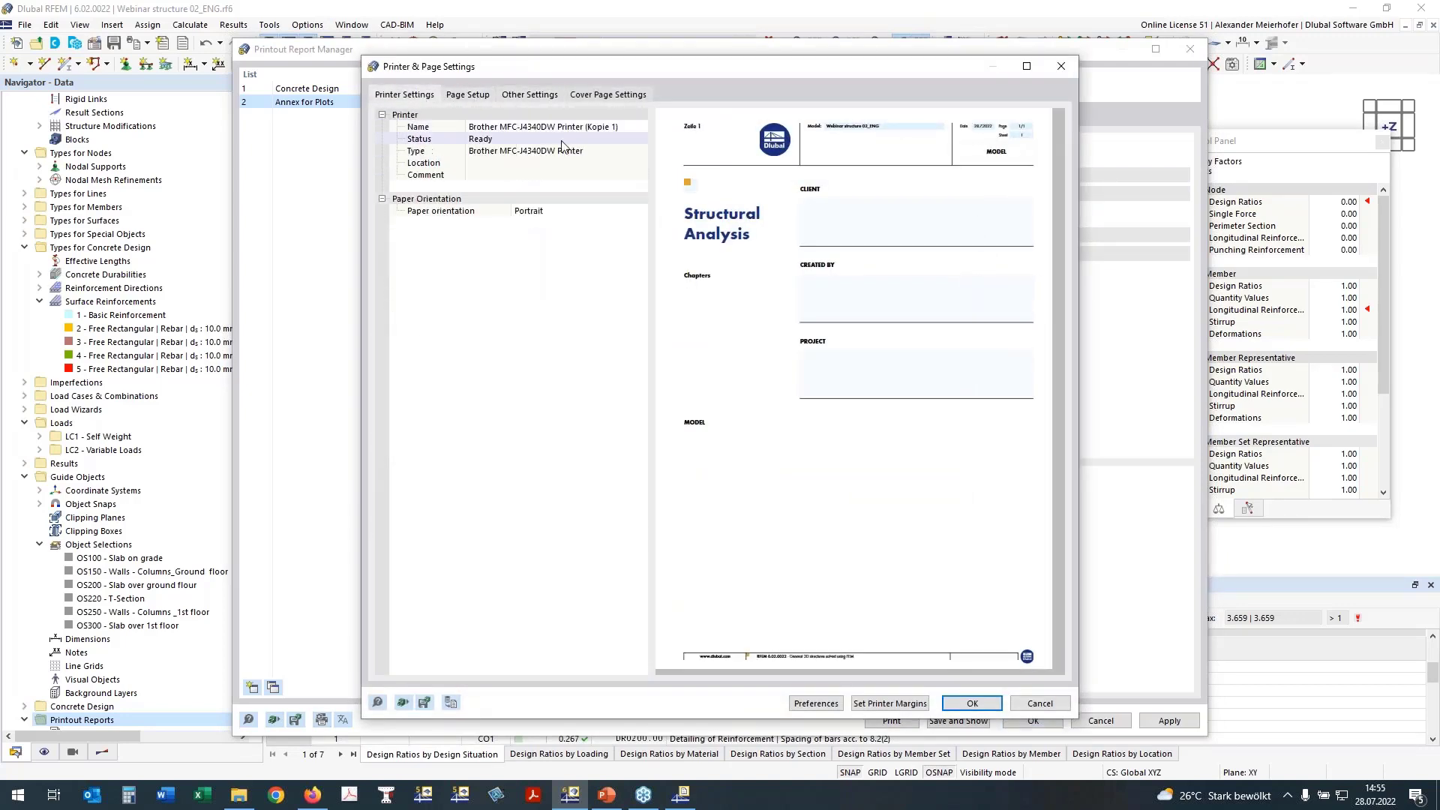
click(568, 129)
click(568, 127)
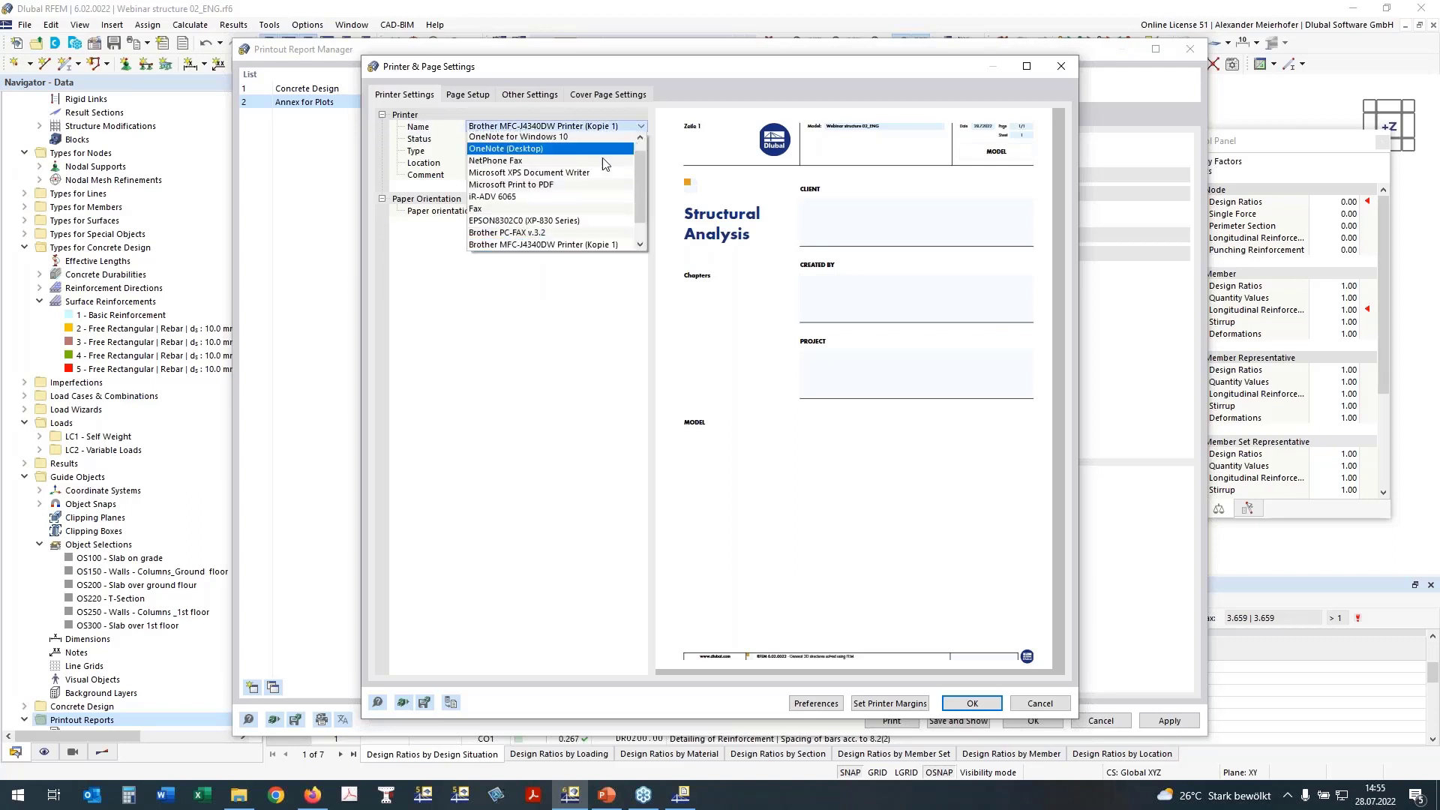
click(558, 197)
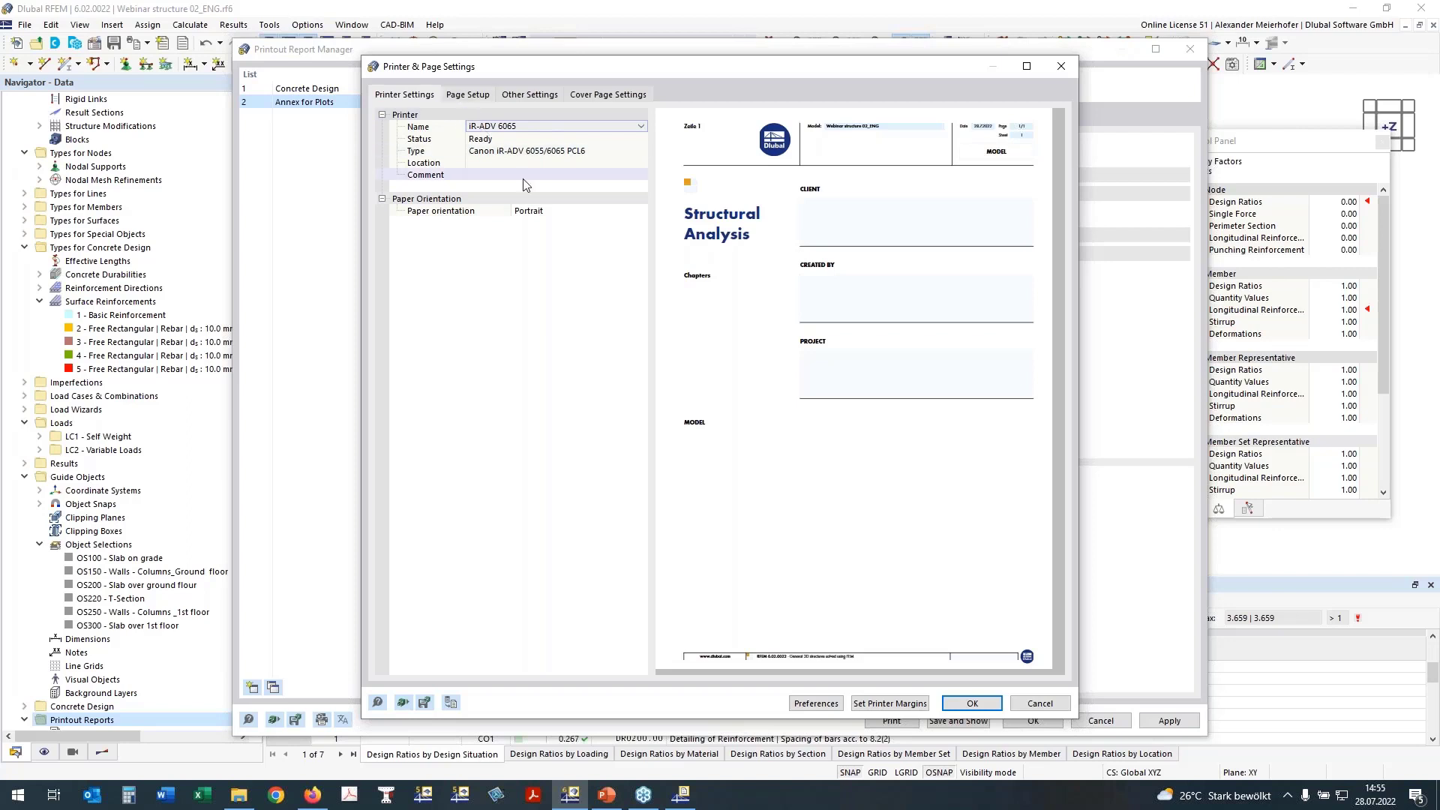
Set the report's paper format to A3 and its bottom margin to 7 mm
click(471, 96)
click(540, 127)
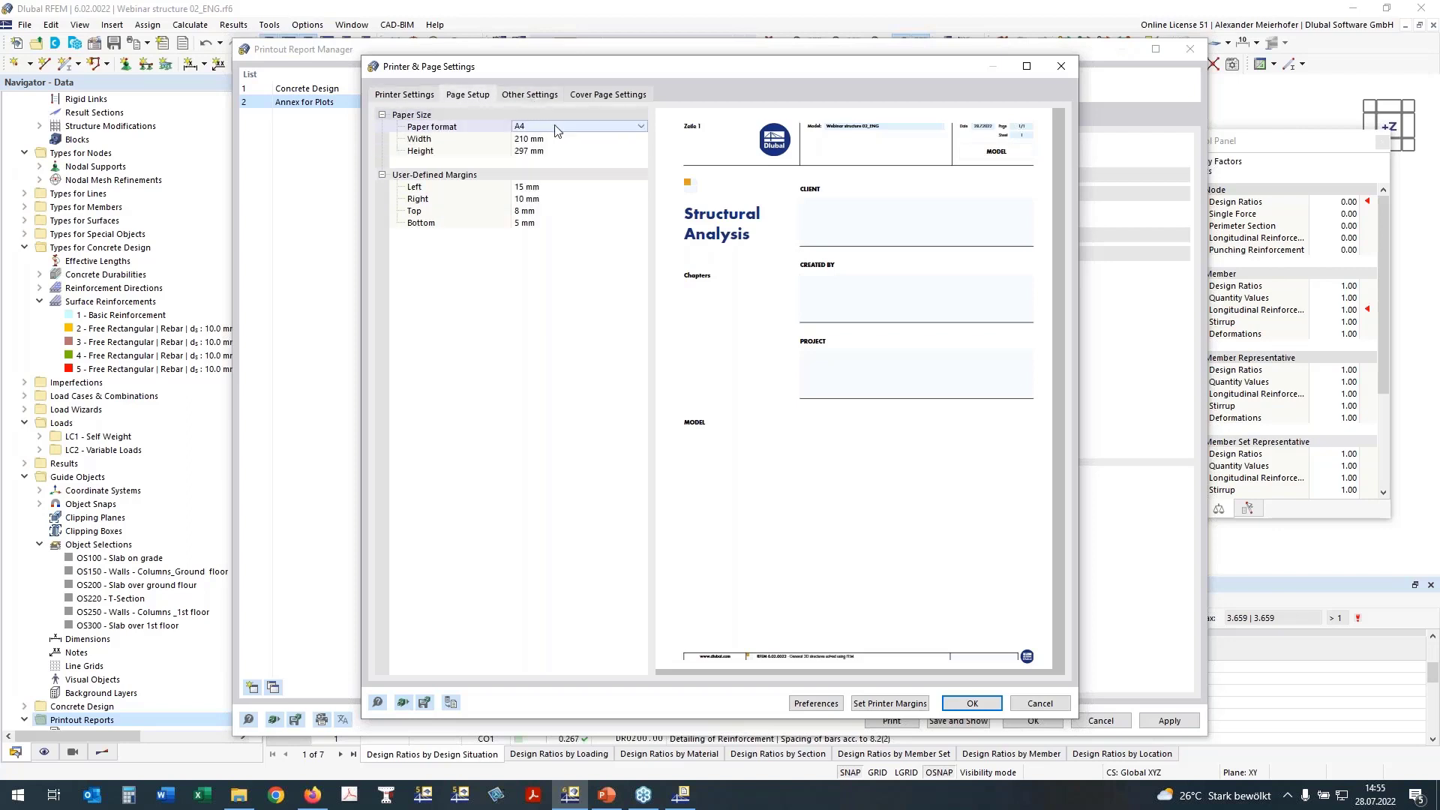
click(555, 128)
click(570, 234)
click(518, 223)
click(519, 223)
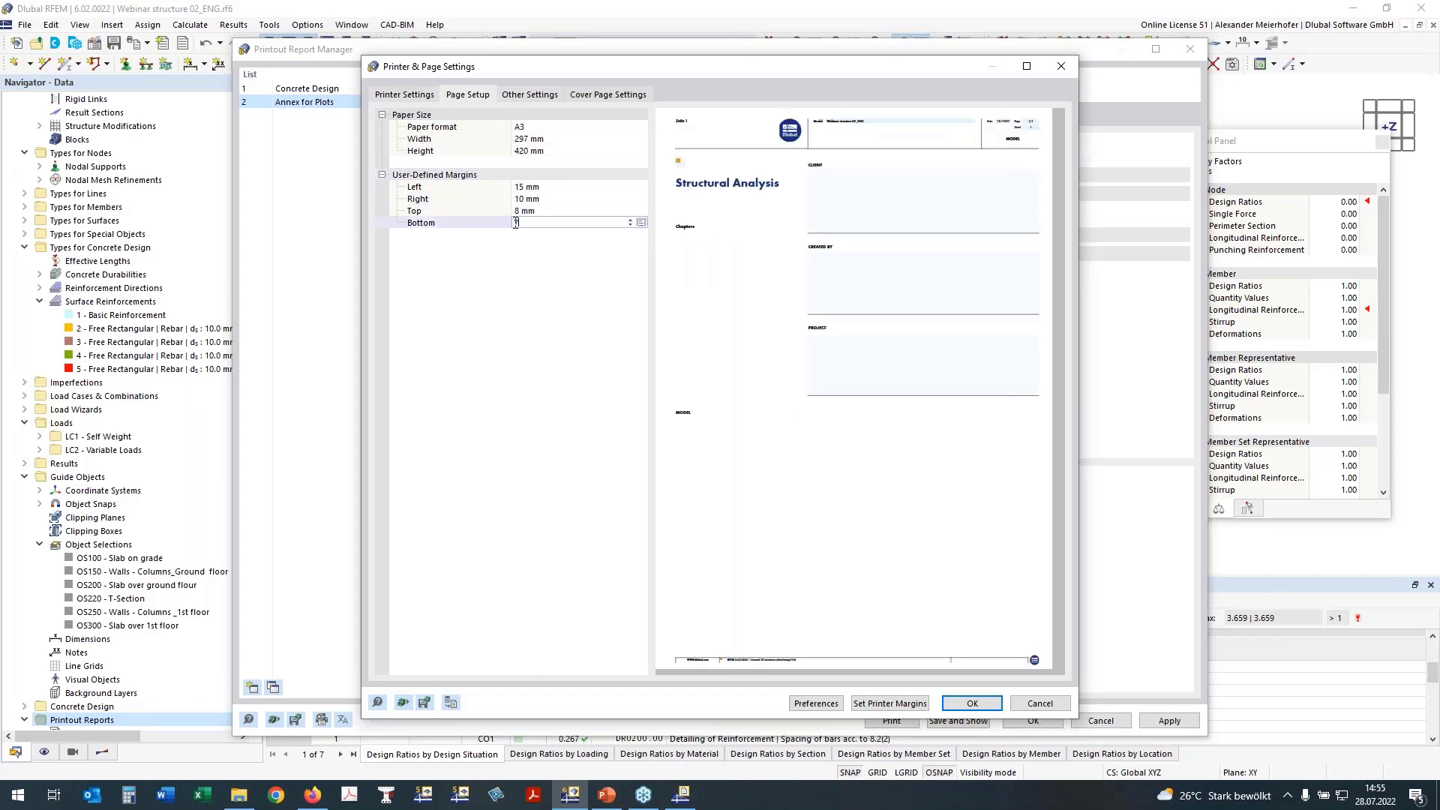
text(7)
key(Return)
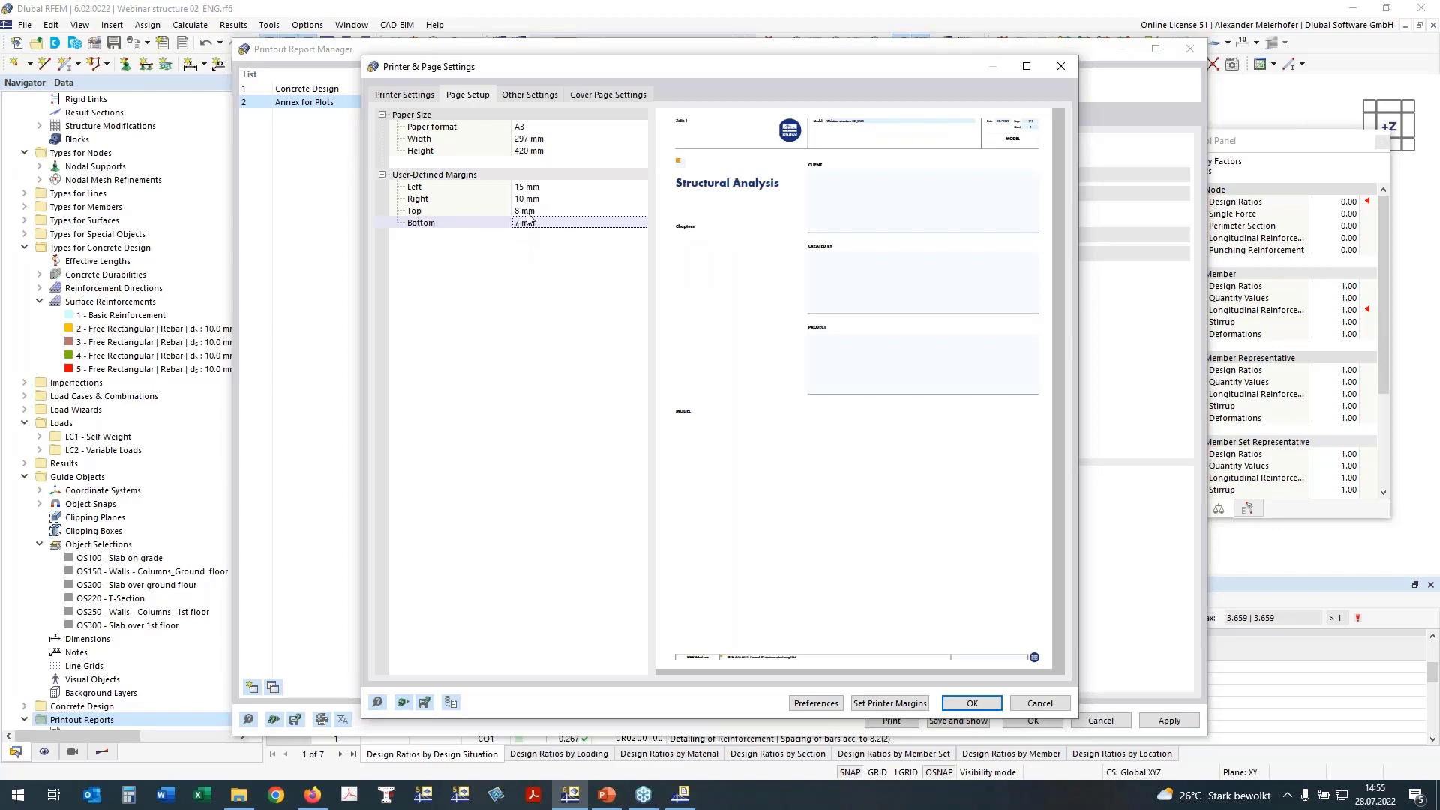
Disable the cover page, confirm the page settings, and save and show the Annex for Plots report
click(607, 94)
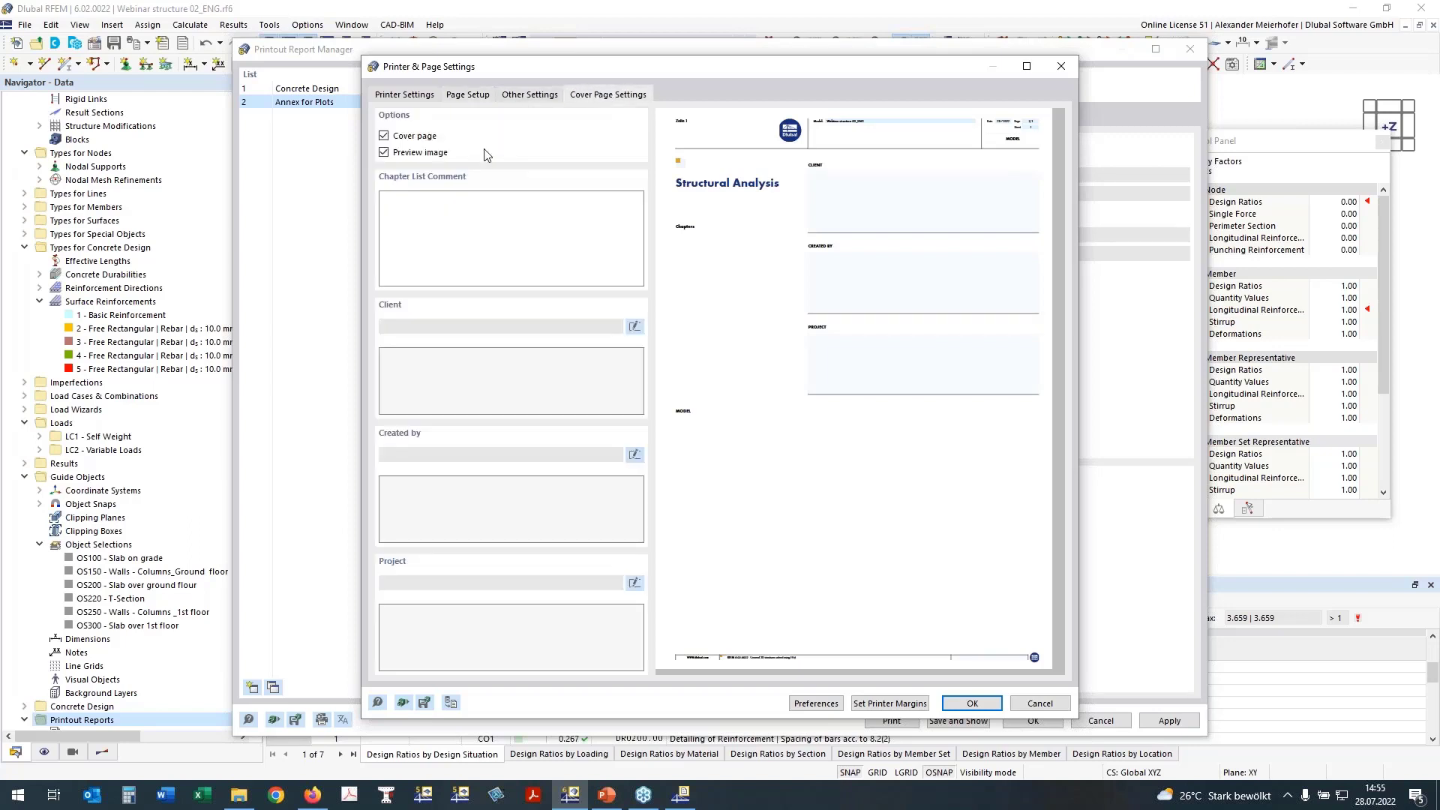
click(384, 136)
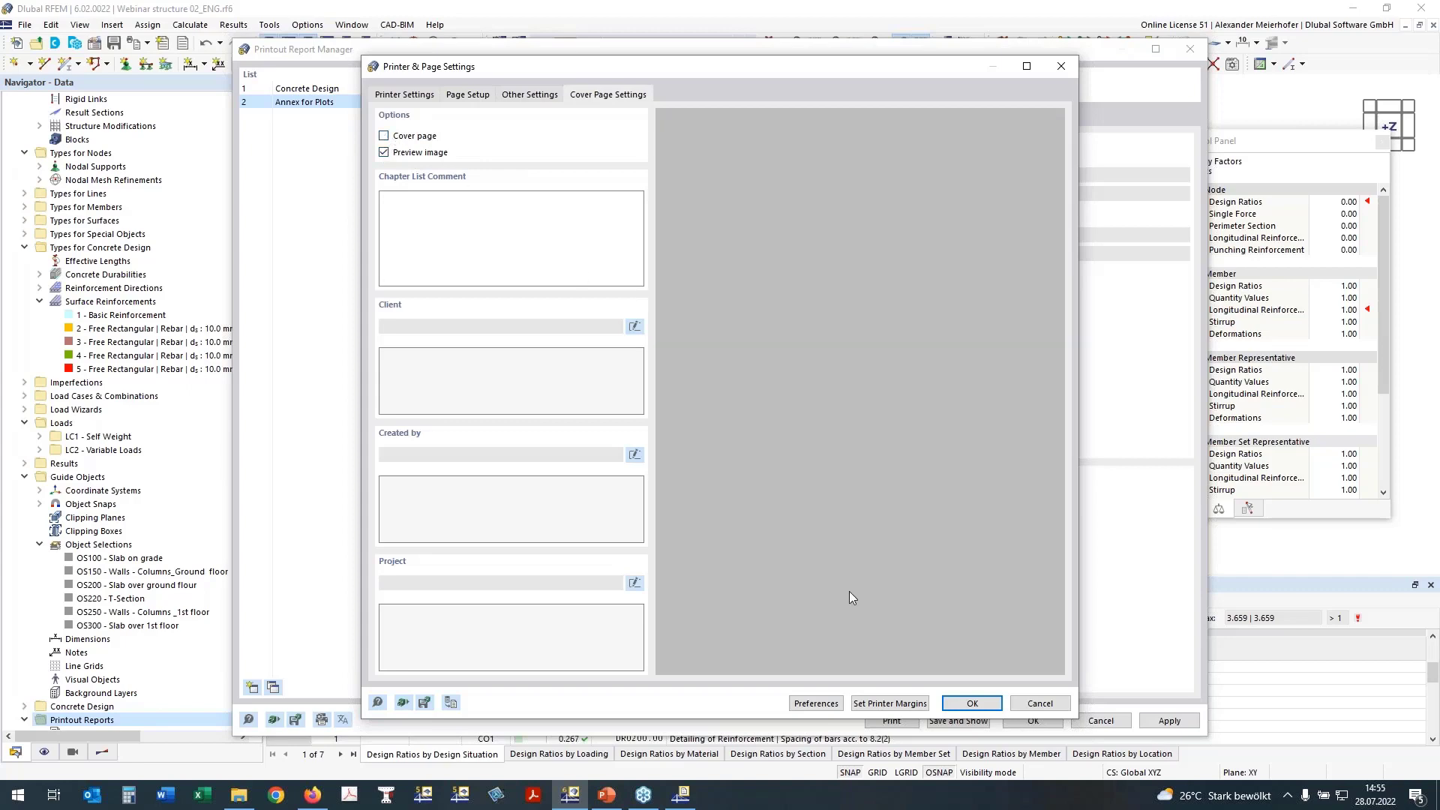
click(961, 705)
click(943, 719)
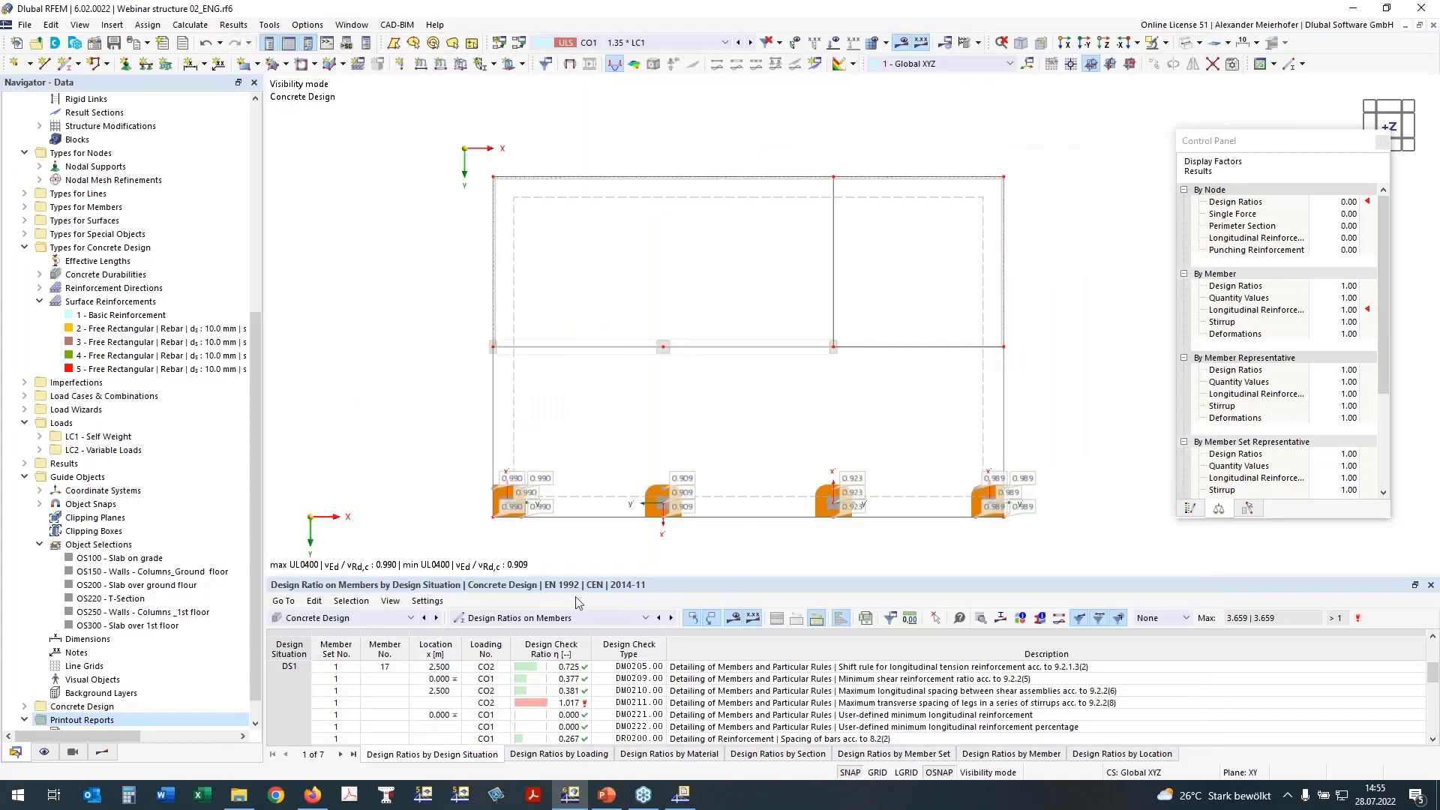
Look at the open Concrete Design and Annex for Plots reports, and return to the slab model
mouse_move(693, 803)
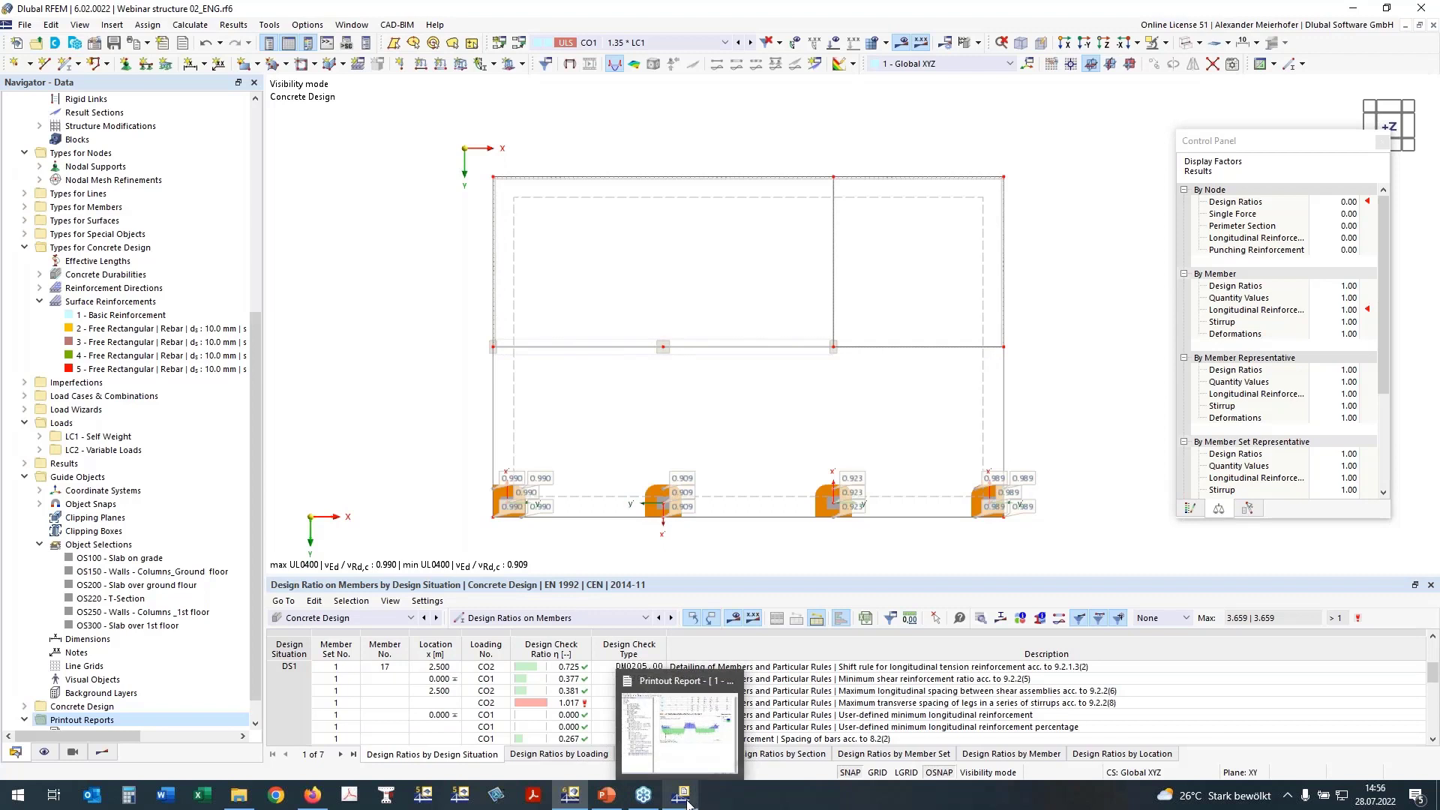
click(683, 794)
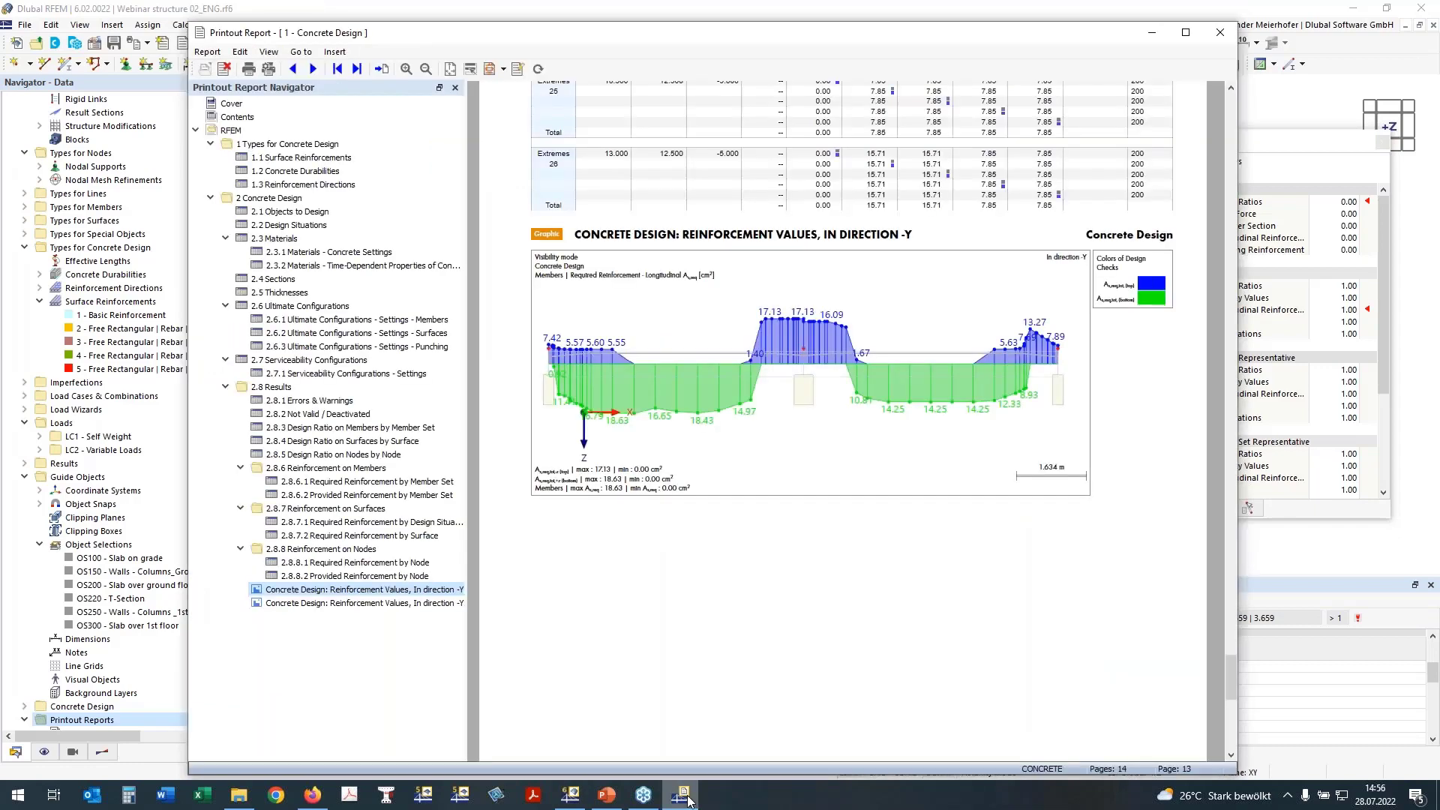
click(683, 795)
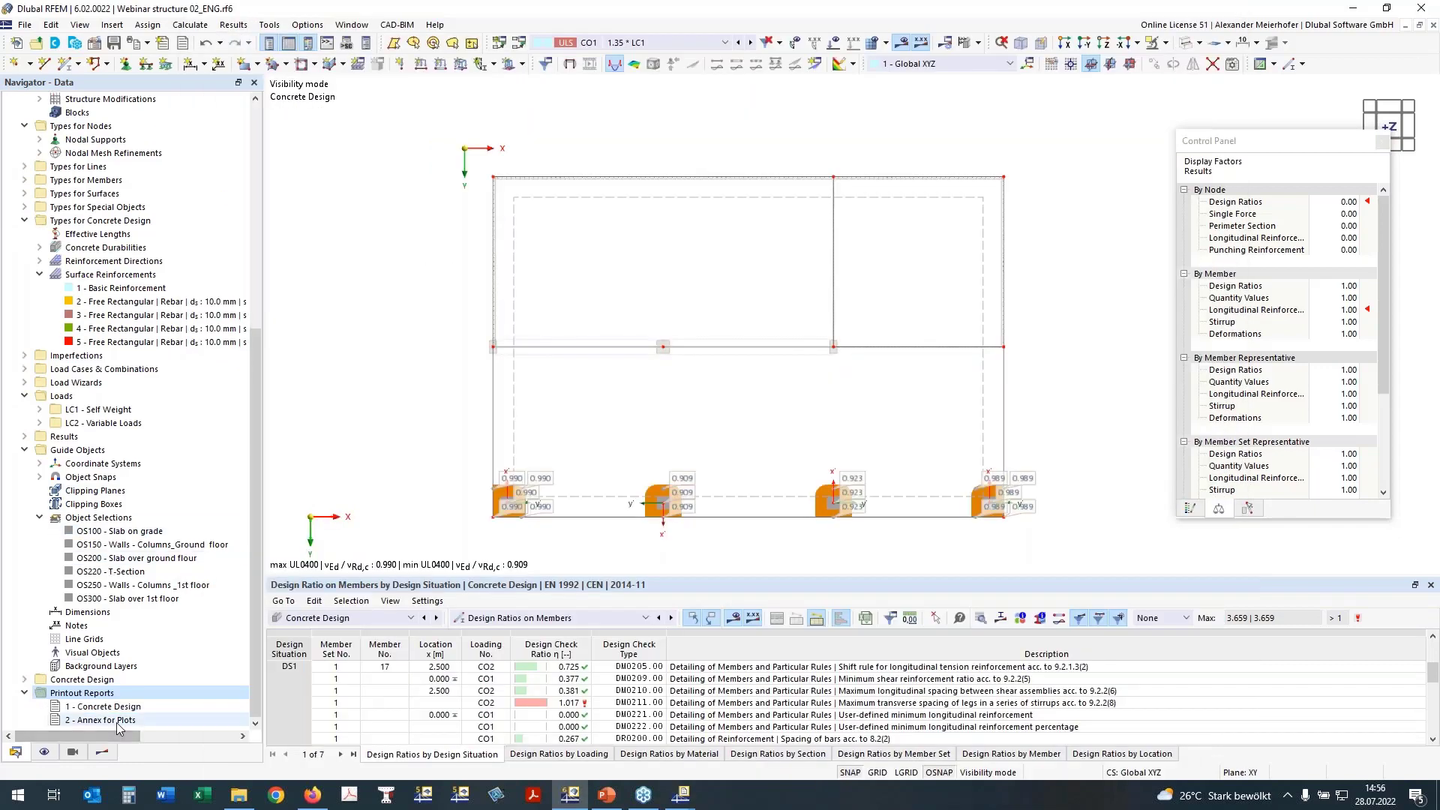
mouse_move(682, 797)
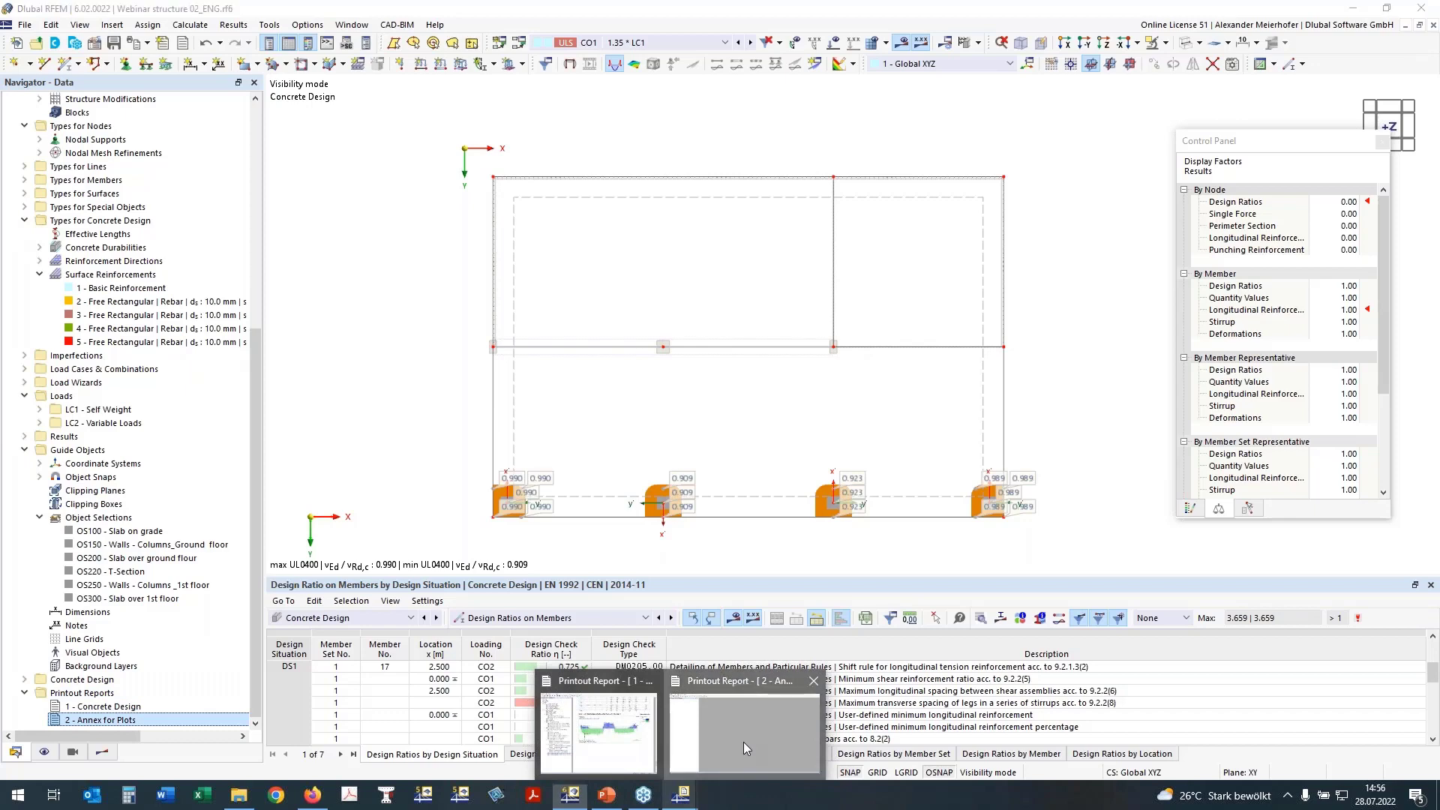
click(744, 741)
click(1353, 8)
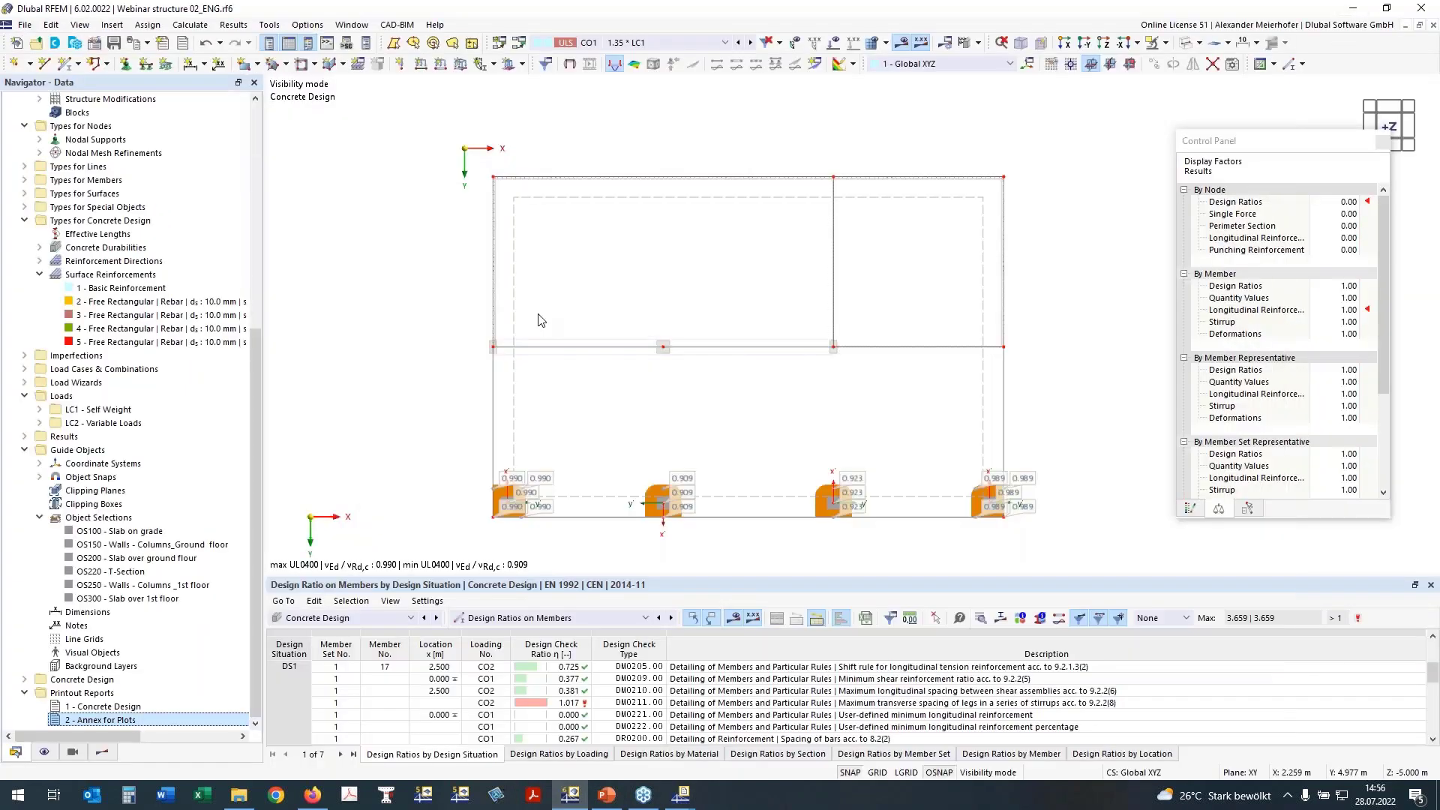
Define the picture's print area as a clipping window enclosing the whole slab in the +Z plan view
middle_drag(436, 282, 368, 252)
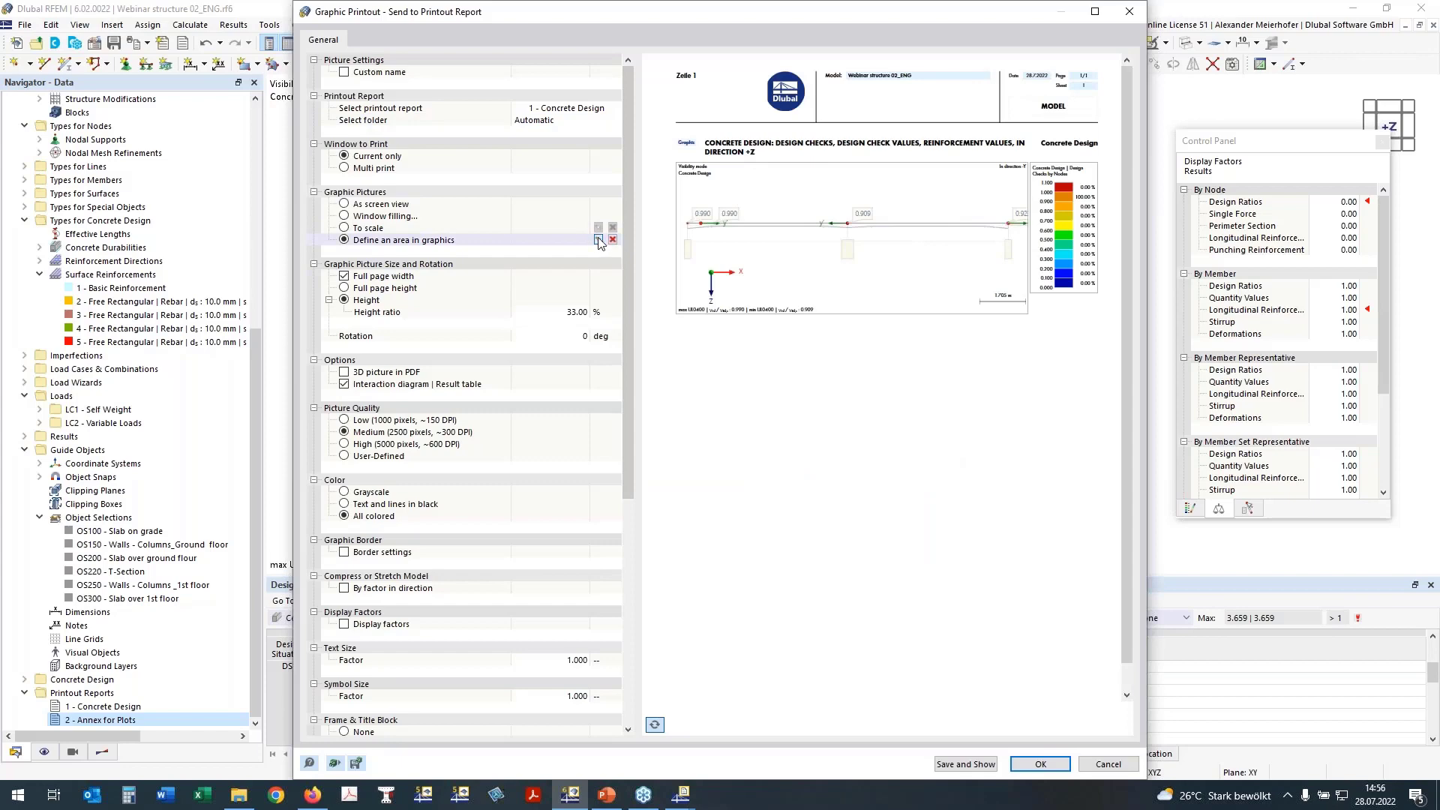
click(598, 240)
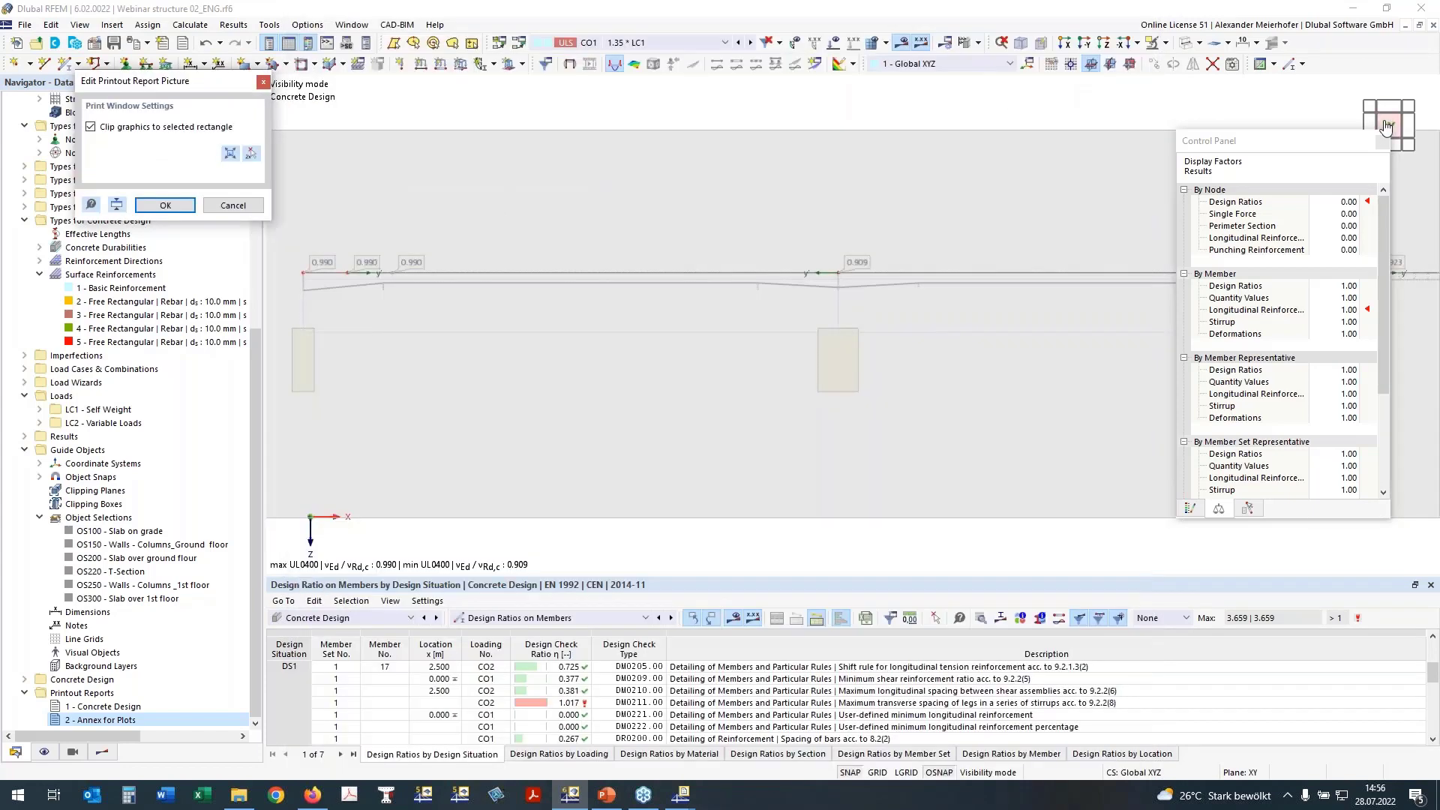
click(1103, 43)
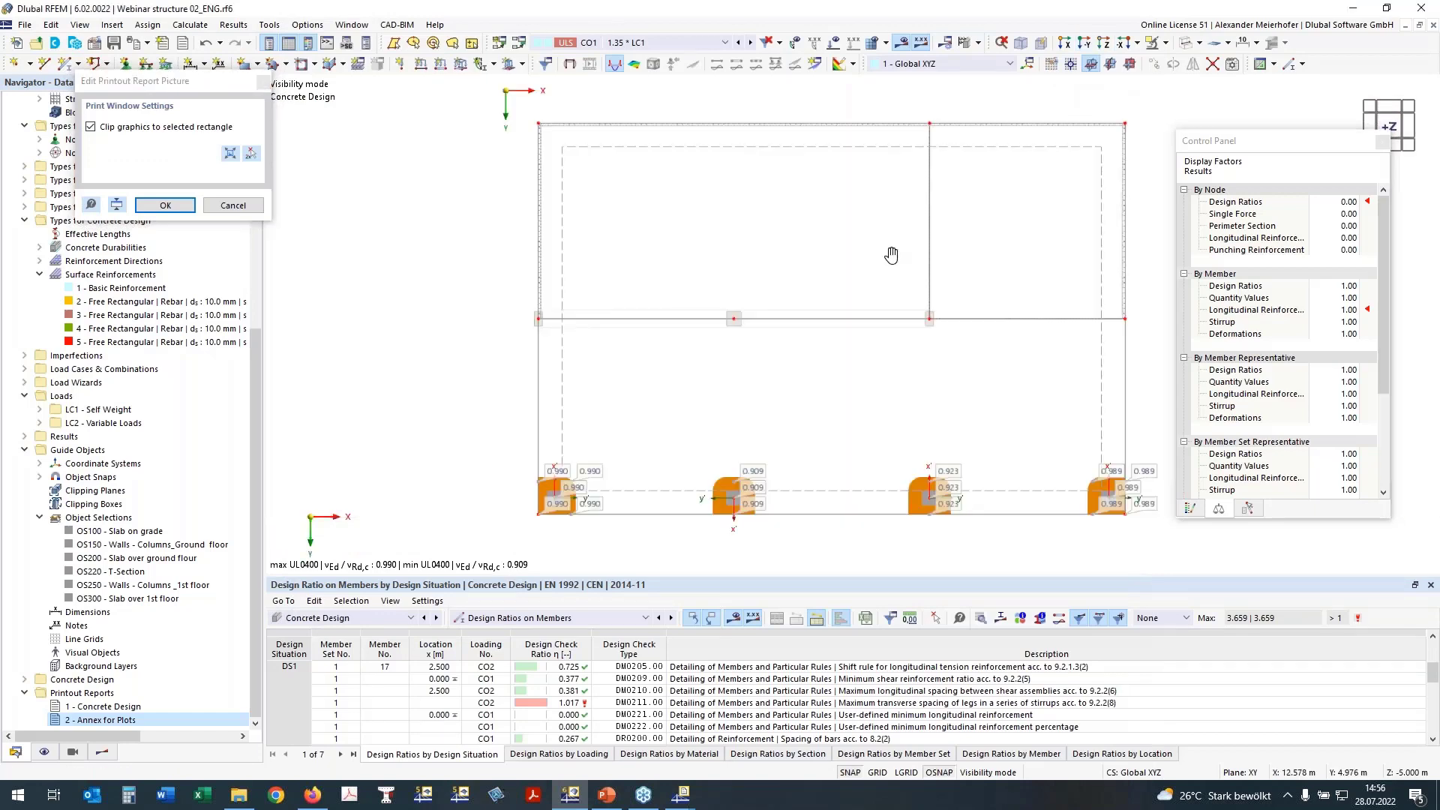
middle_drag(891, 255, 792, 260)
click(251, 153)
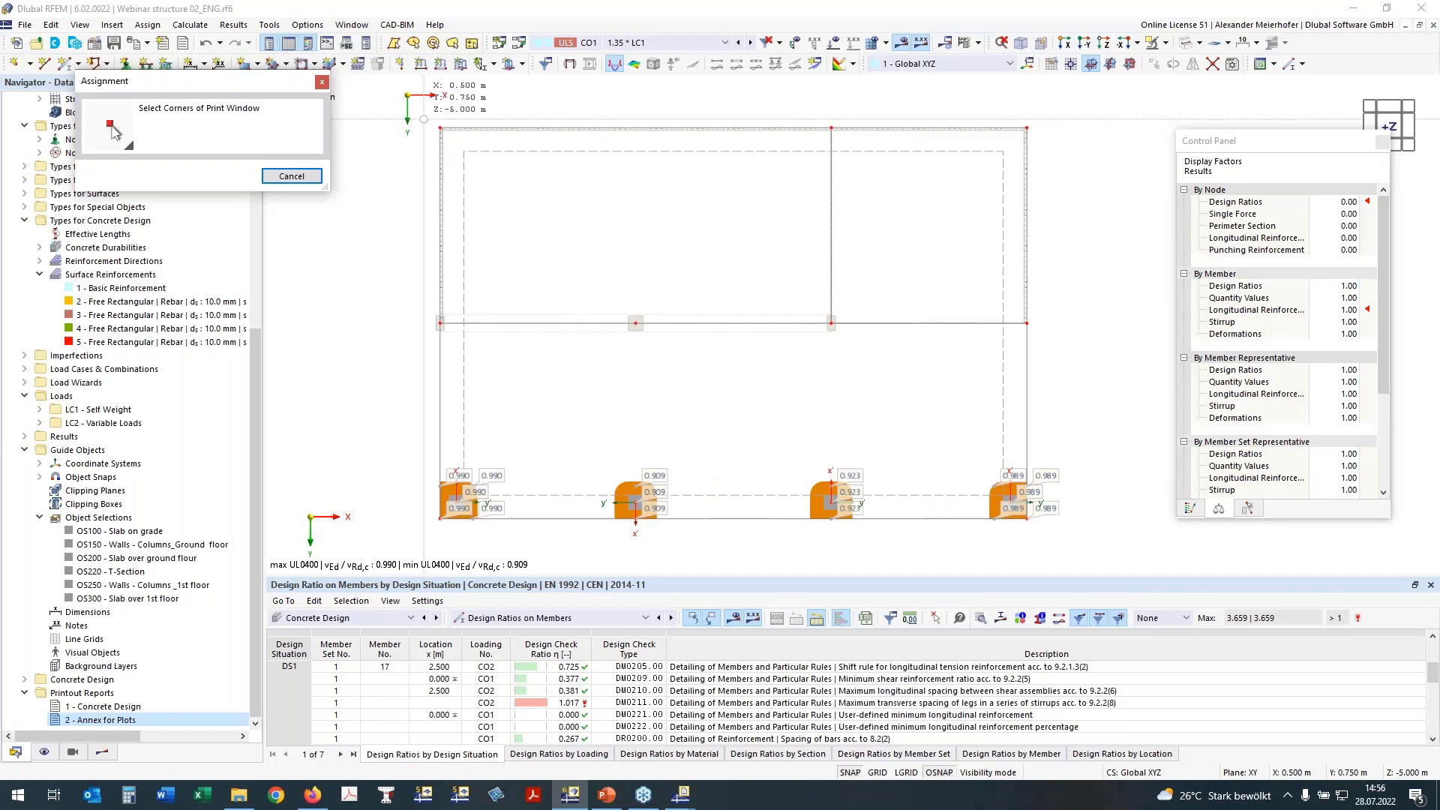
click(424, 119)
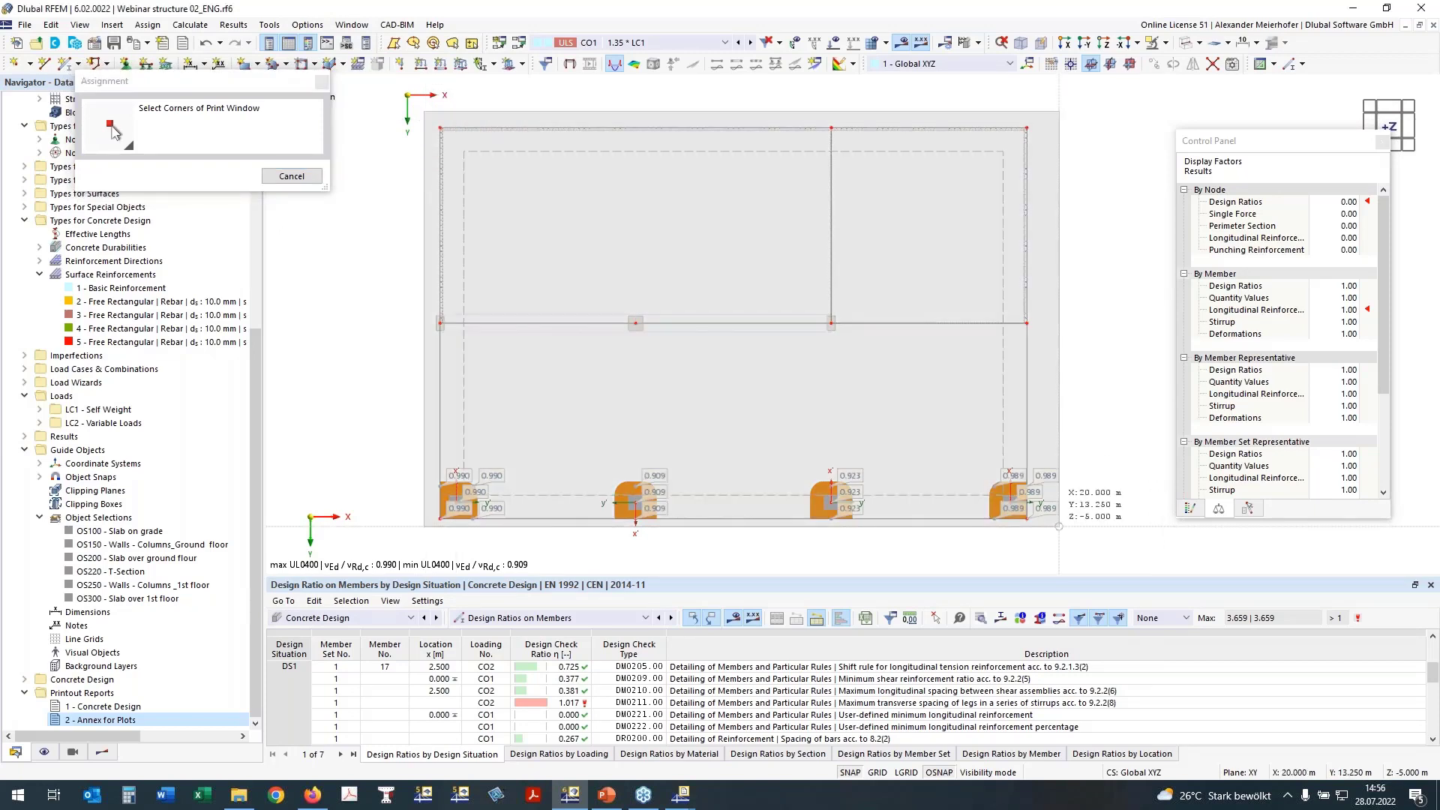
click(1067, 543)
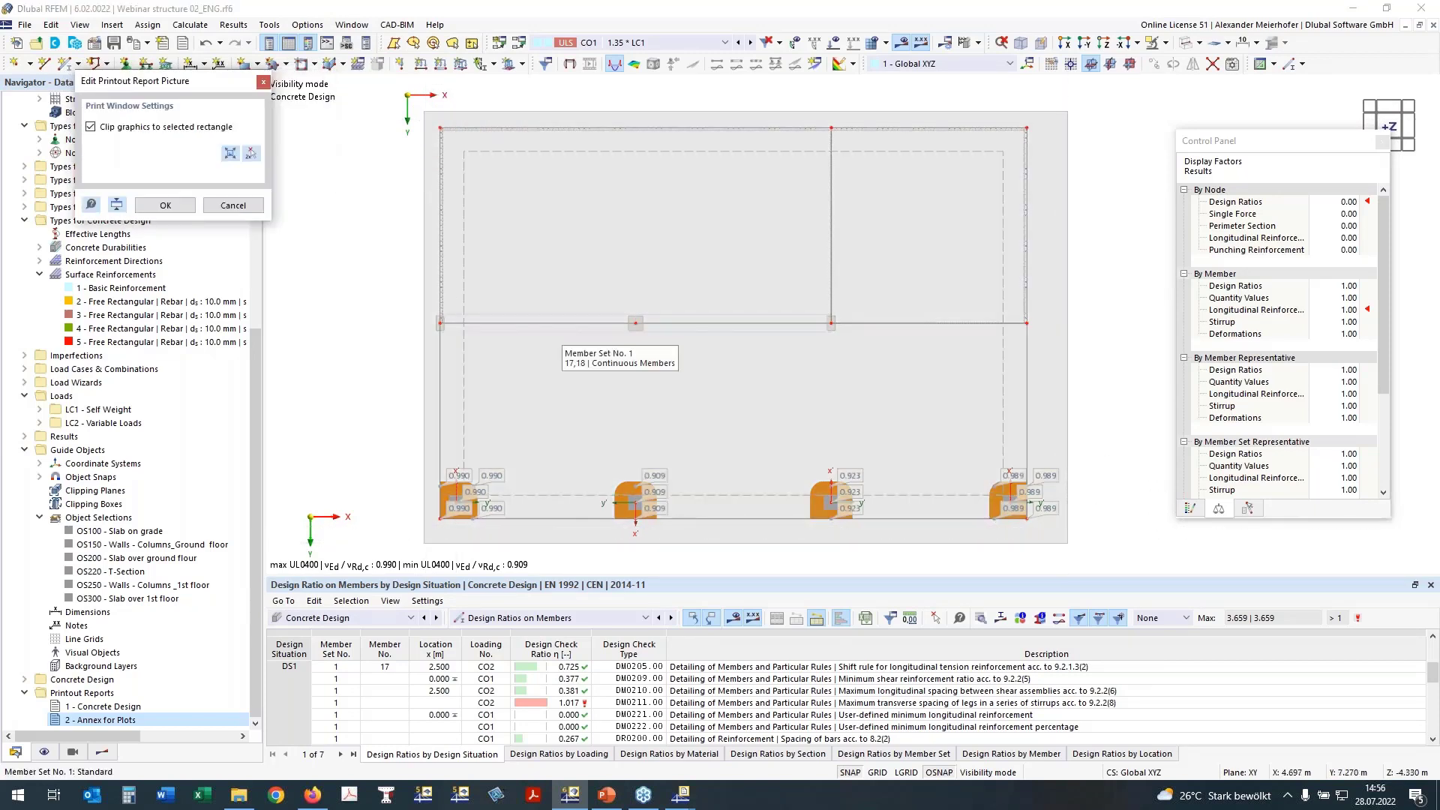
click(165, 204)
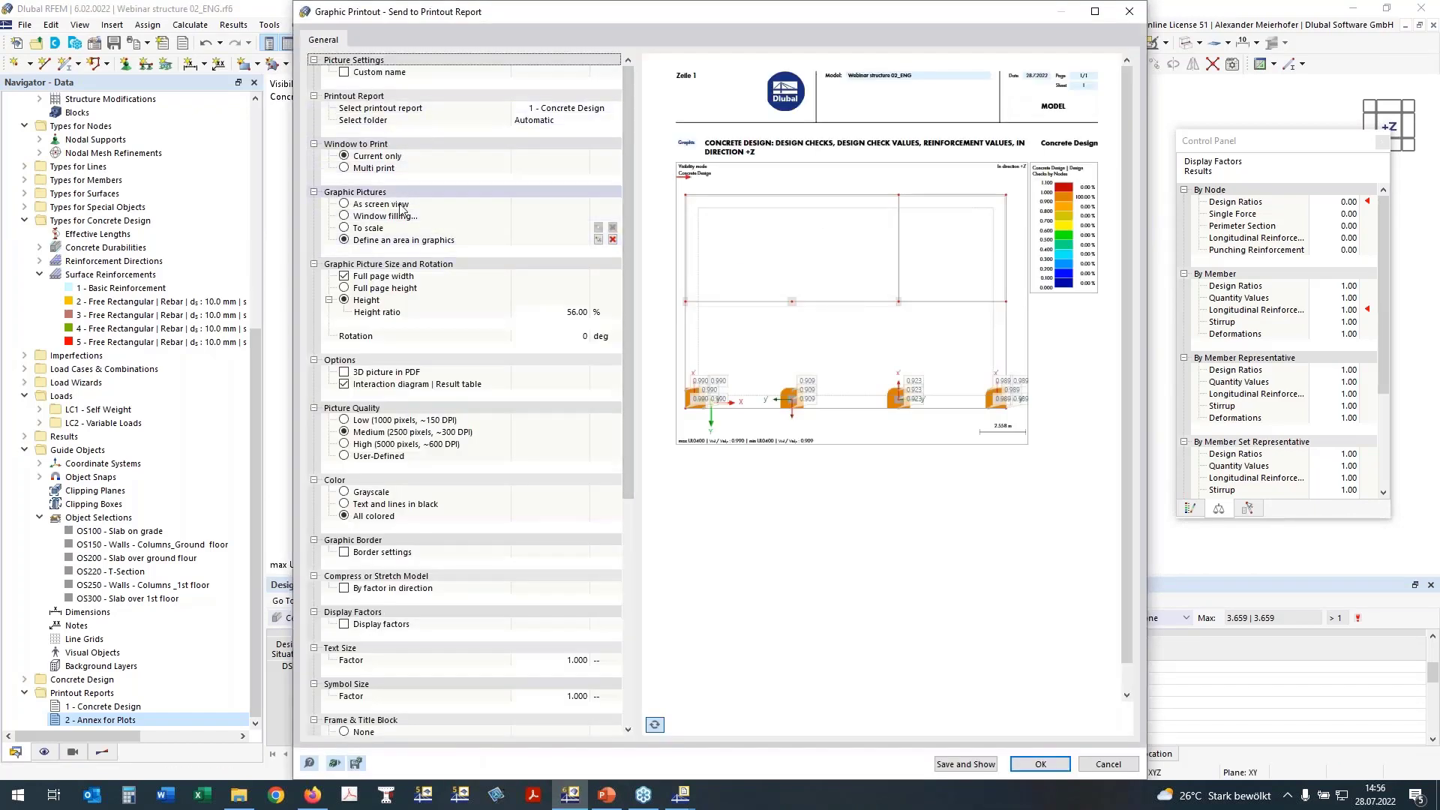
Set the graphic printout to multi print and exclude the model and load views from the pictures
click(347, 168)
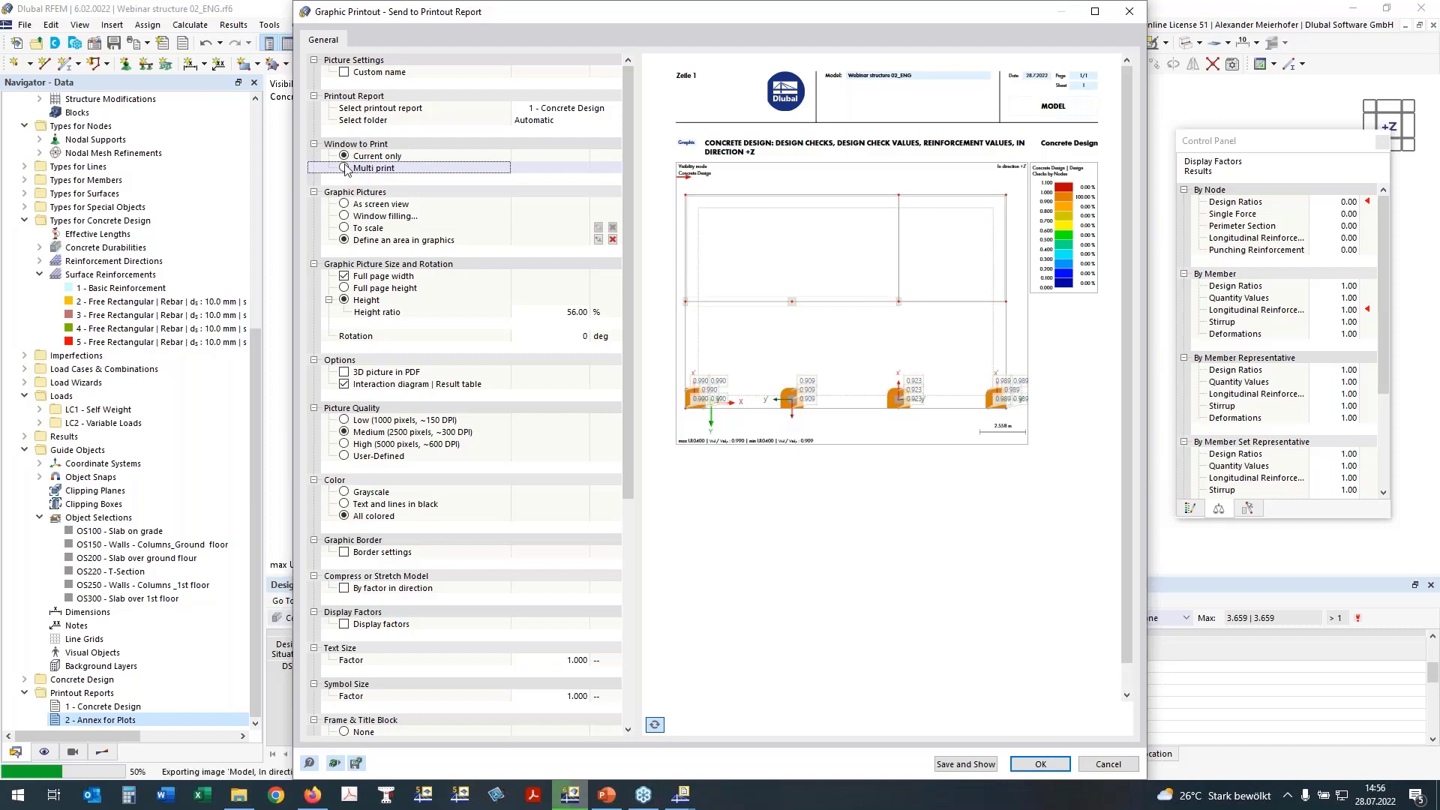
click(345, 168)
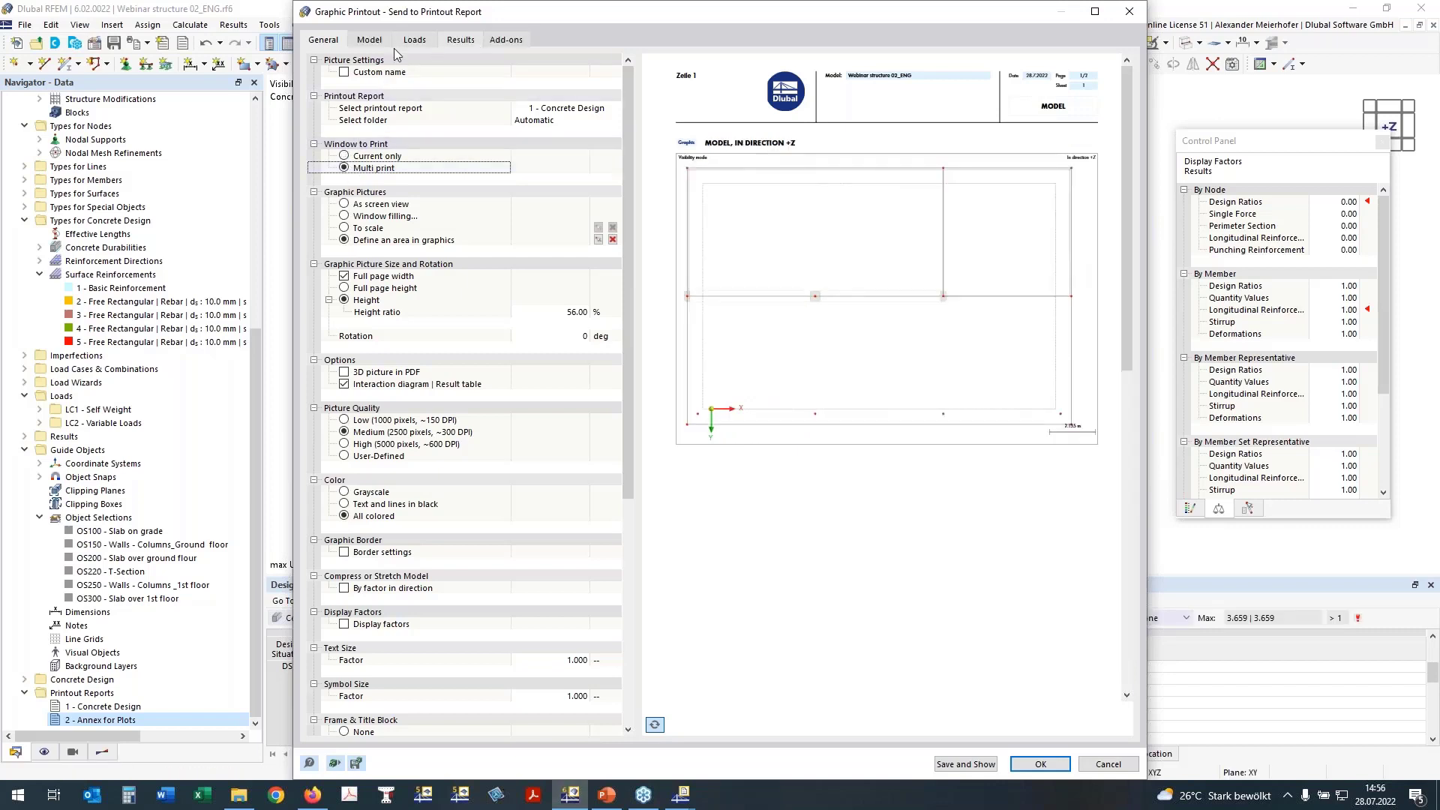
click(368, 41)
click(330, 60)
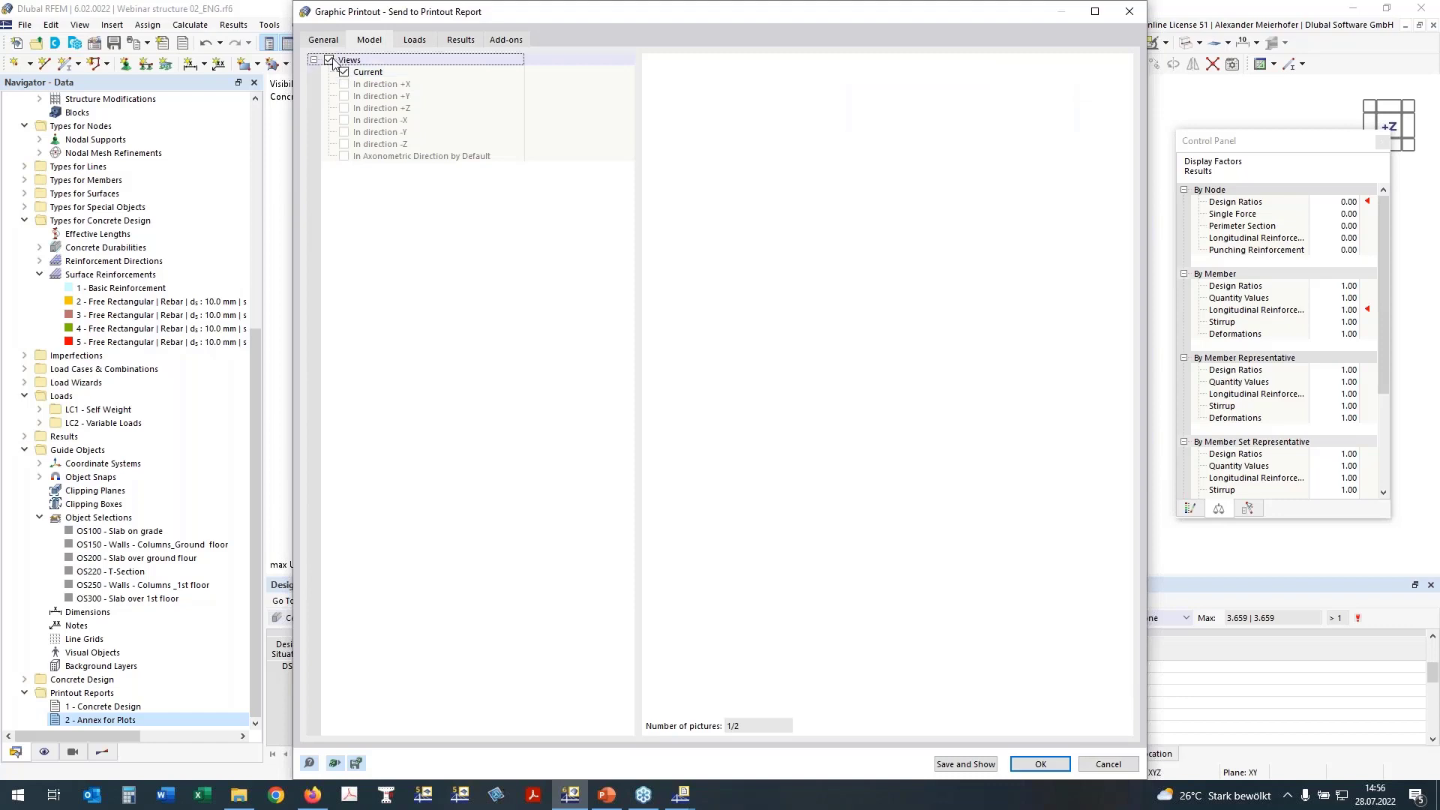
click(415, 40)
click(330, 60)
Select the Concrete Design ultimate limit state surface checks UL0101.01 to UL0101.04 as pictures
click(459, 41)
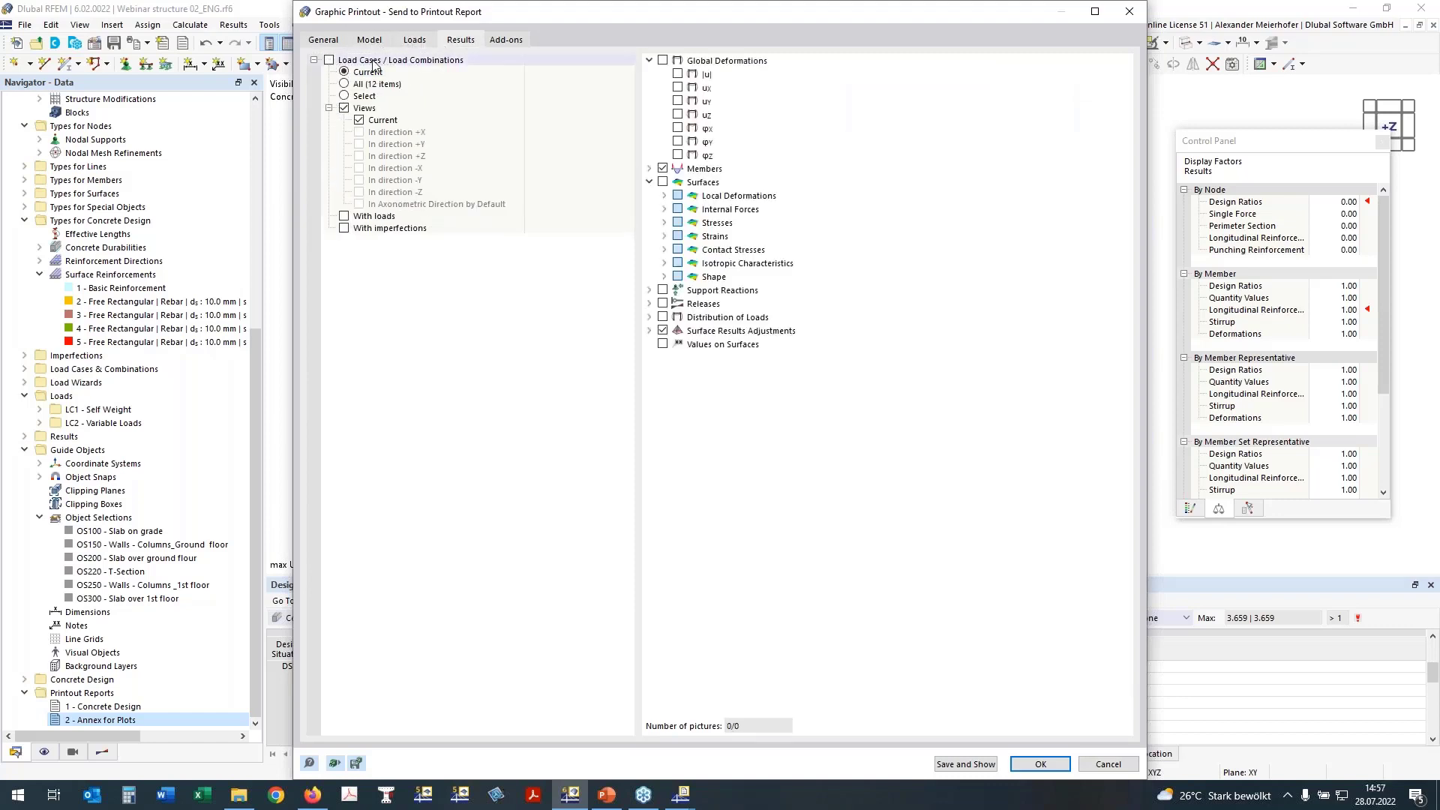
click(503, 40)
drag(673, 15, 529, 15)
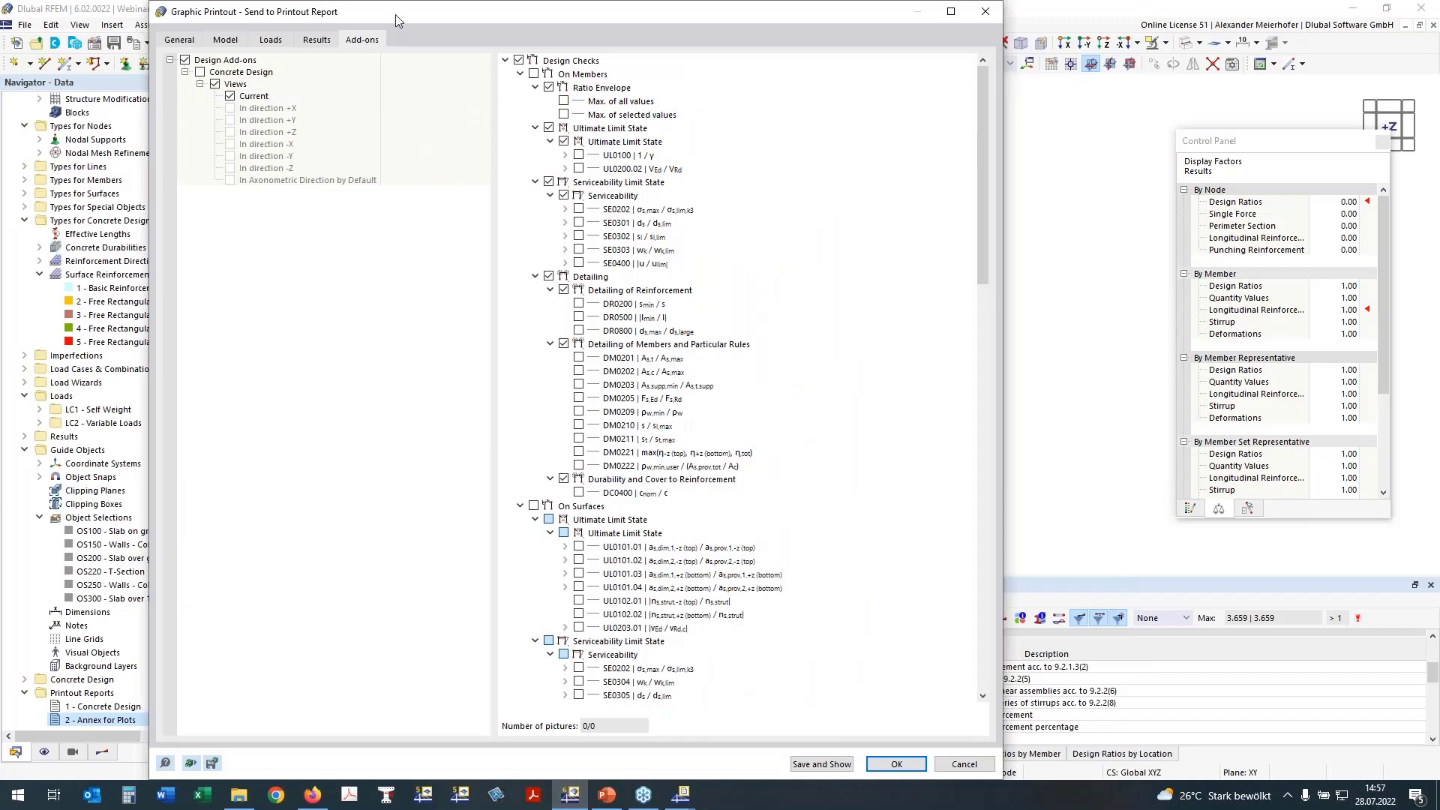
drag(433, 18, 577, 30)
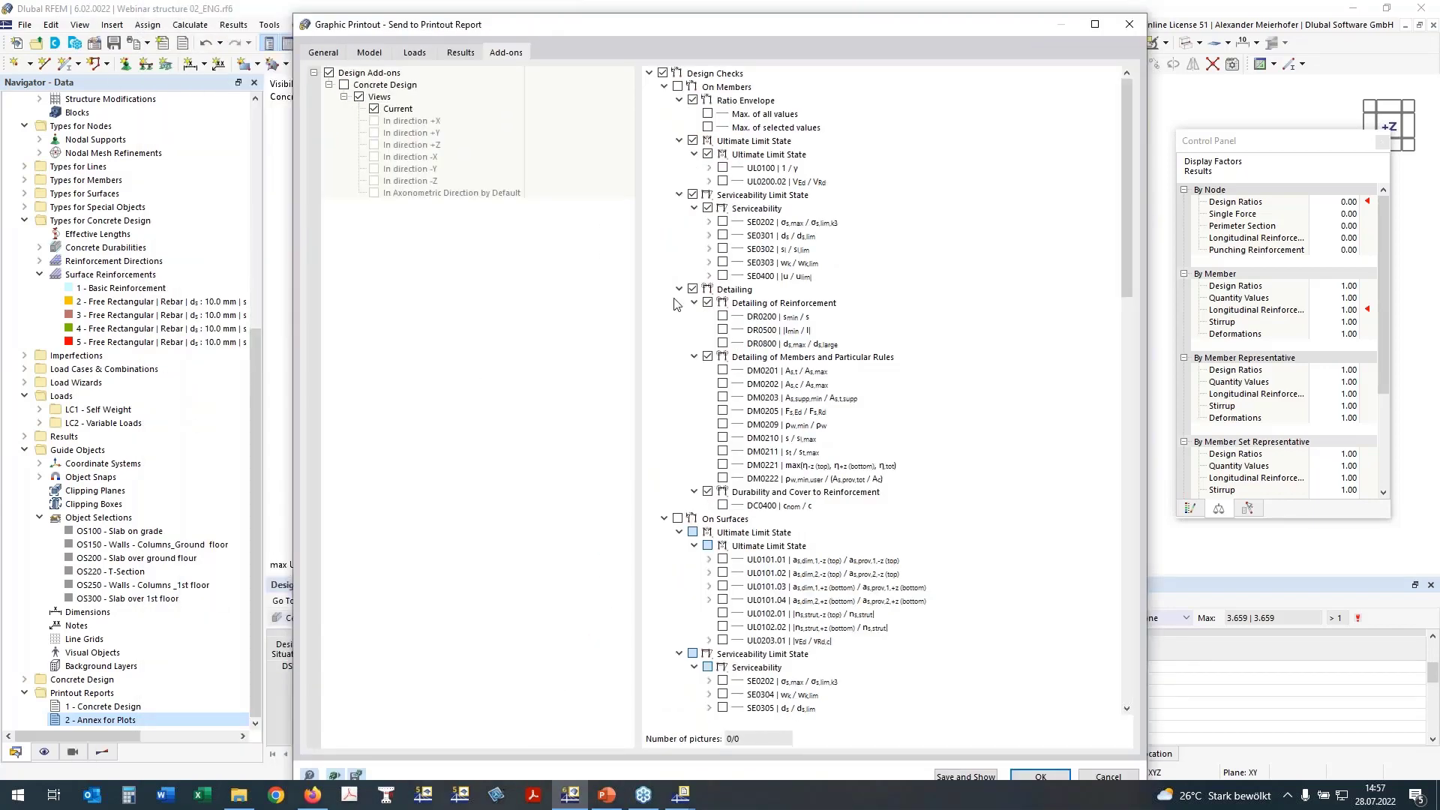
click(664, 86)
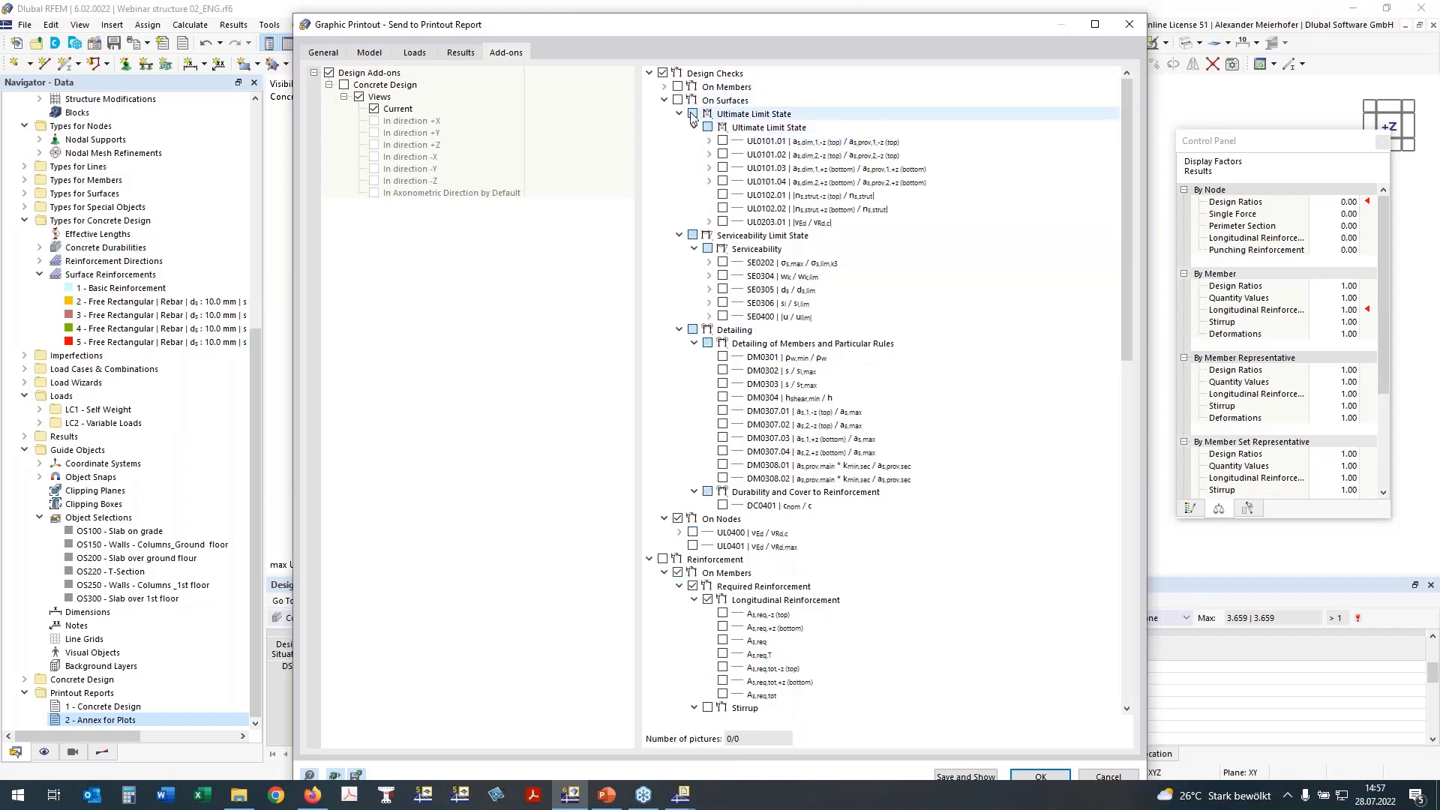
click(677, 99)
click(722, 140)
click(722, 155)
click(722, 168)
click(723, 182)
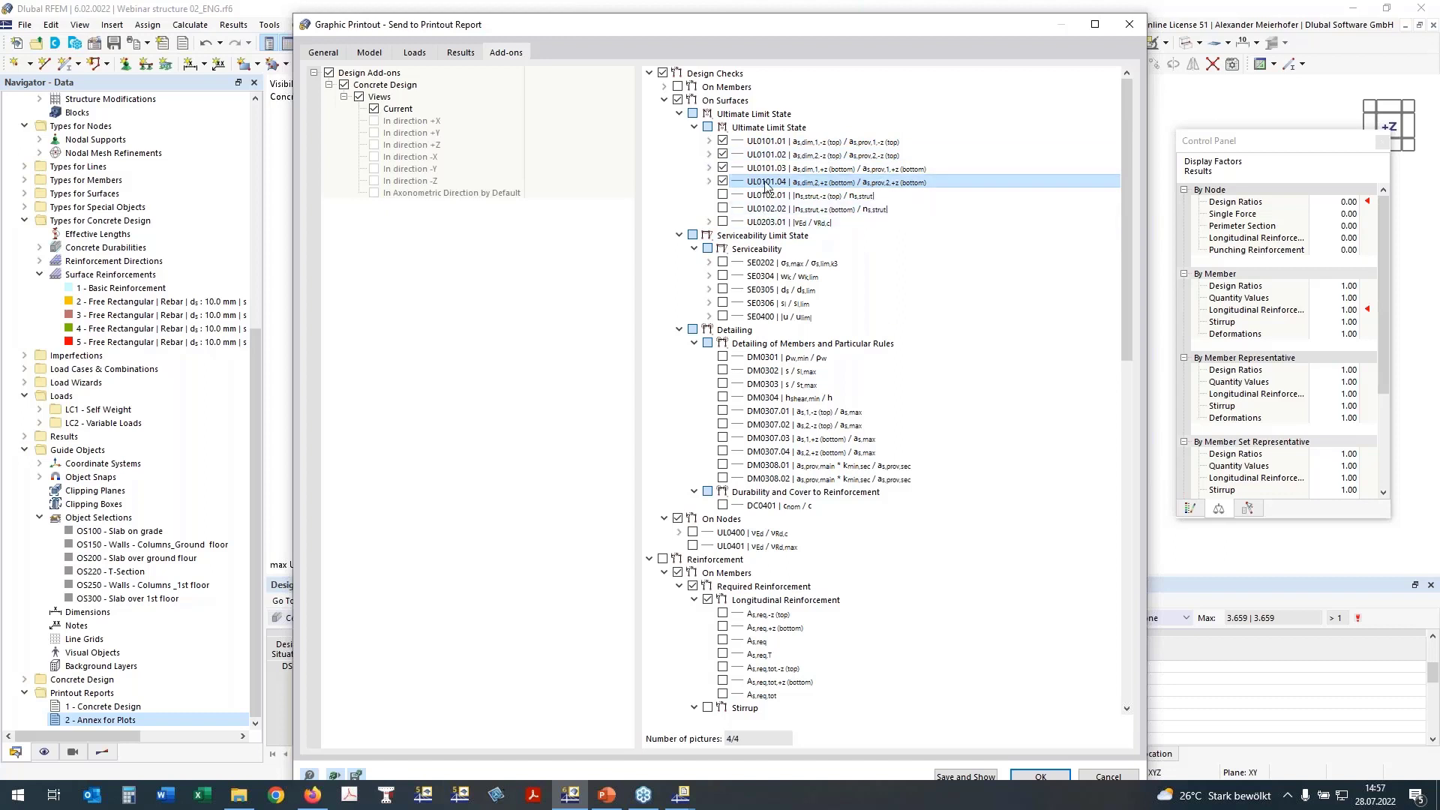
Add surface checks SE0304 with crack widths wk -z (top) and +z (bottom), and SE0400 with deflection uz
click(722, 276)
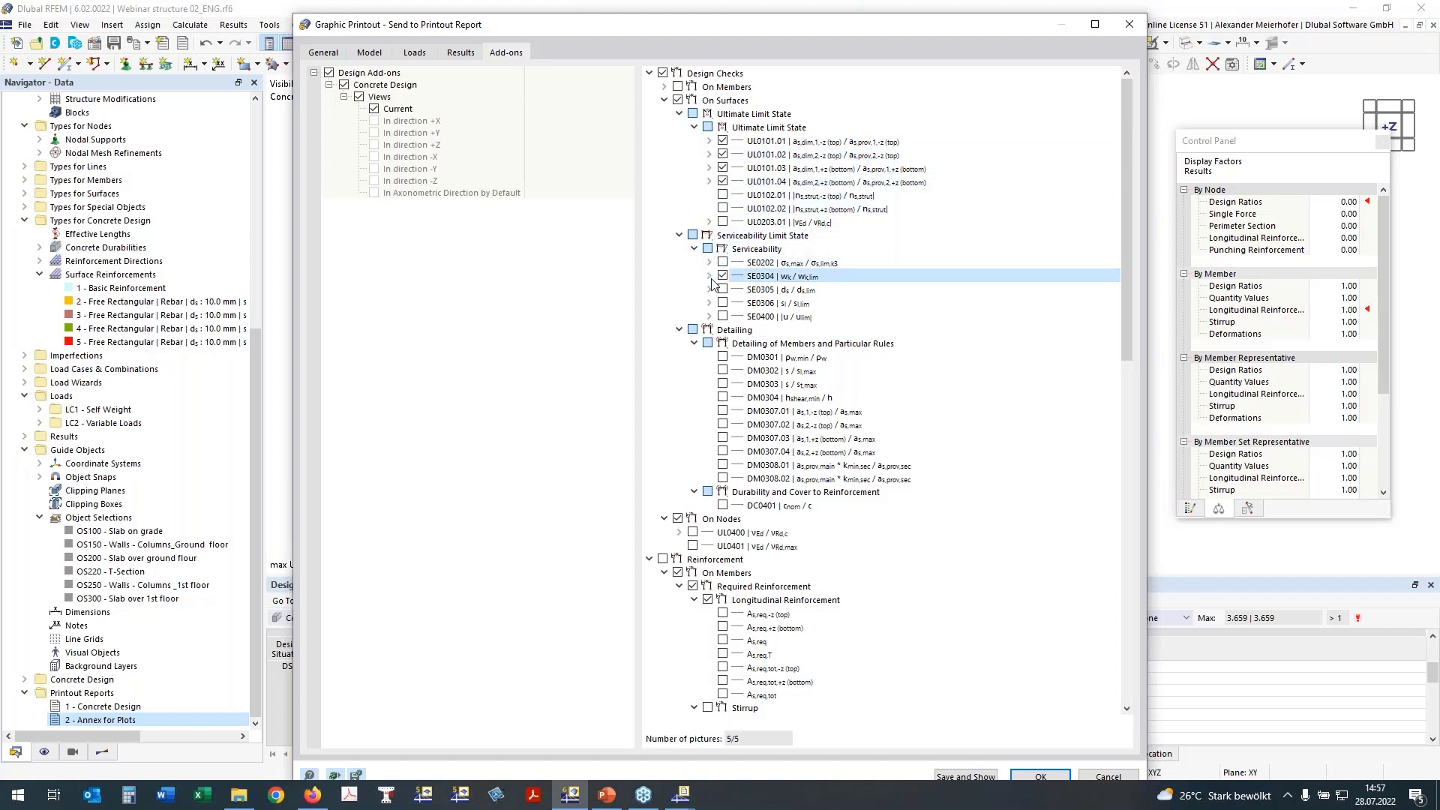
click(709, 276)
click(737, 303)
click(737, 289)
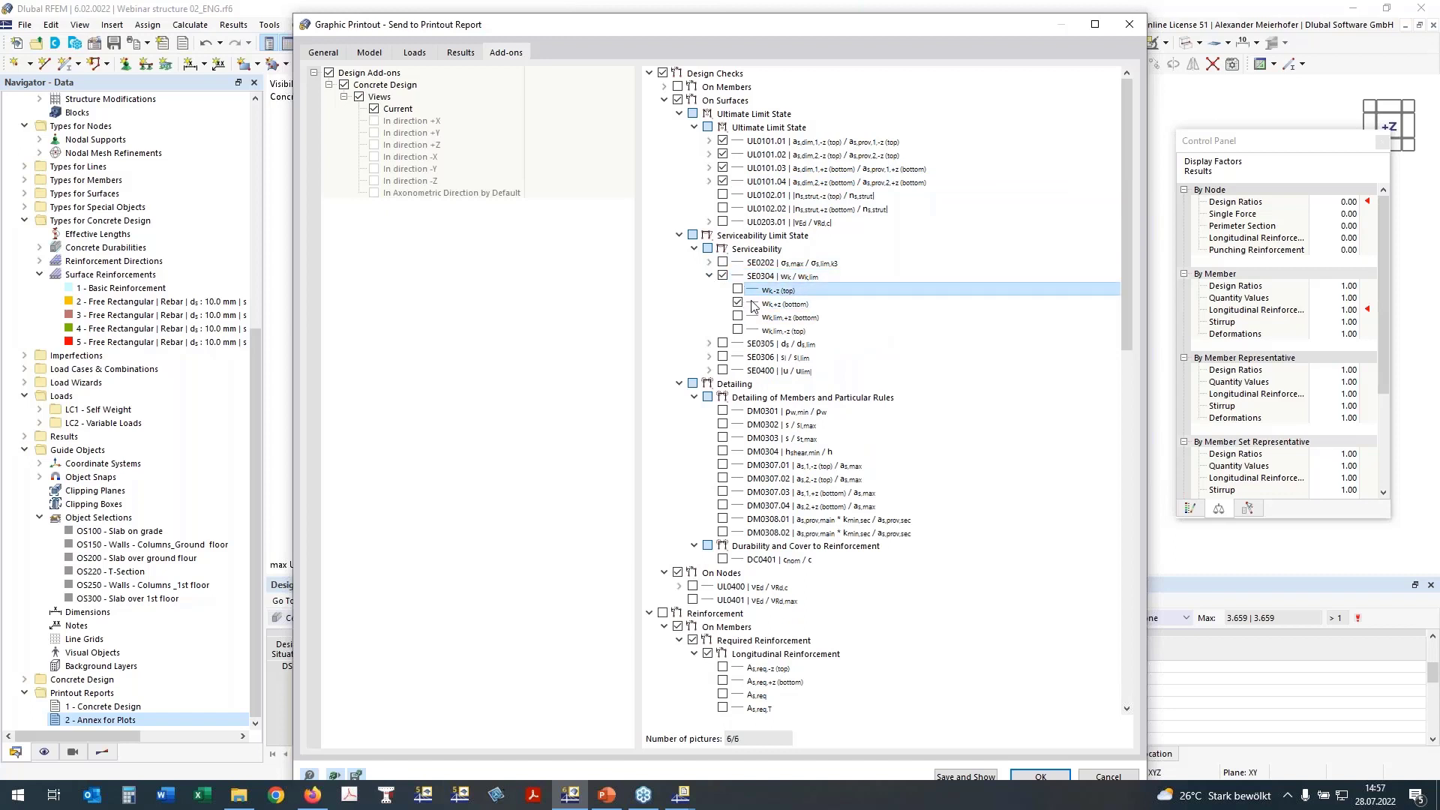
click(711, 373)
click(709, 370)
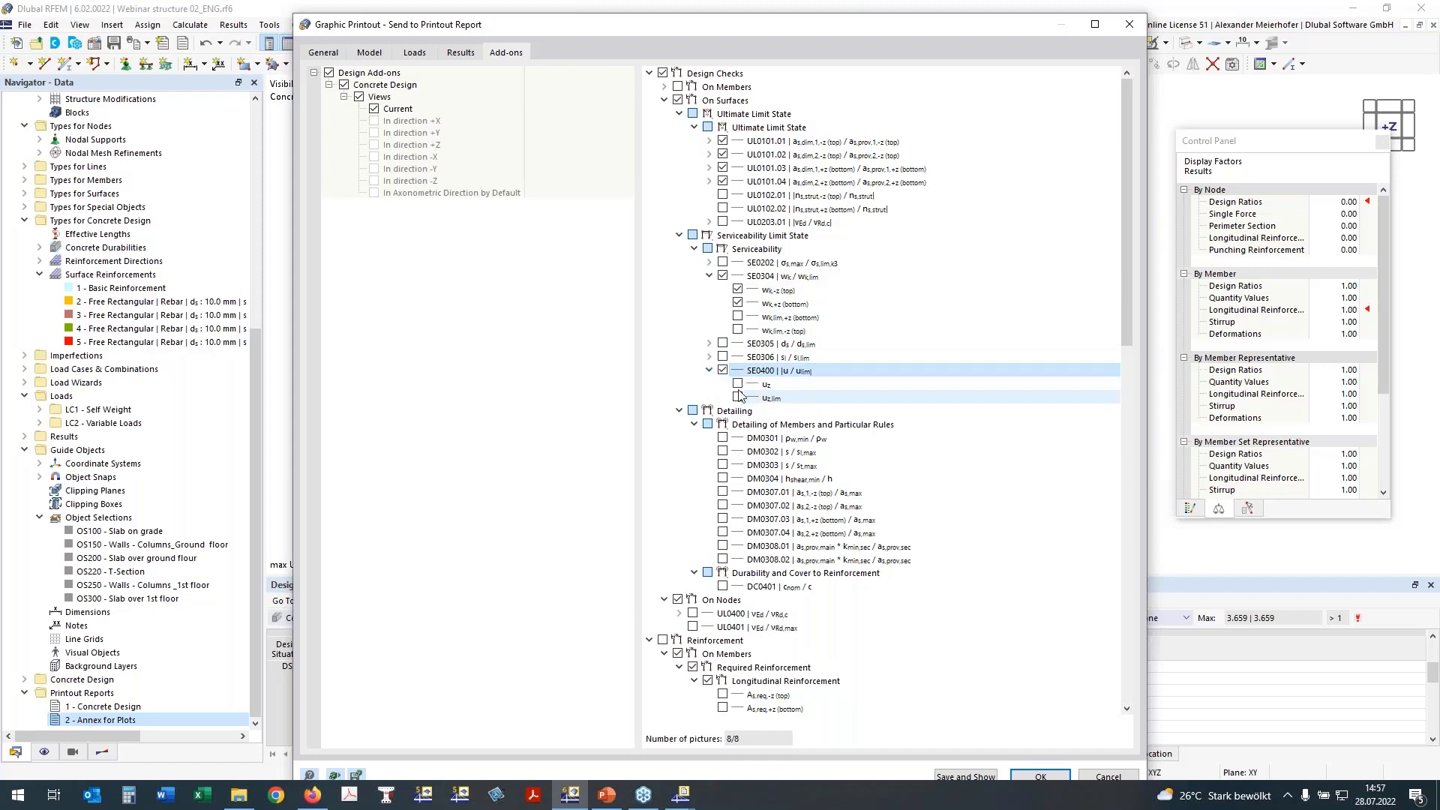
click(737, 384)
Add the nodal punching check UL0400 with its vEd result to the printed pictures
scroll(735, 308, down, 5)
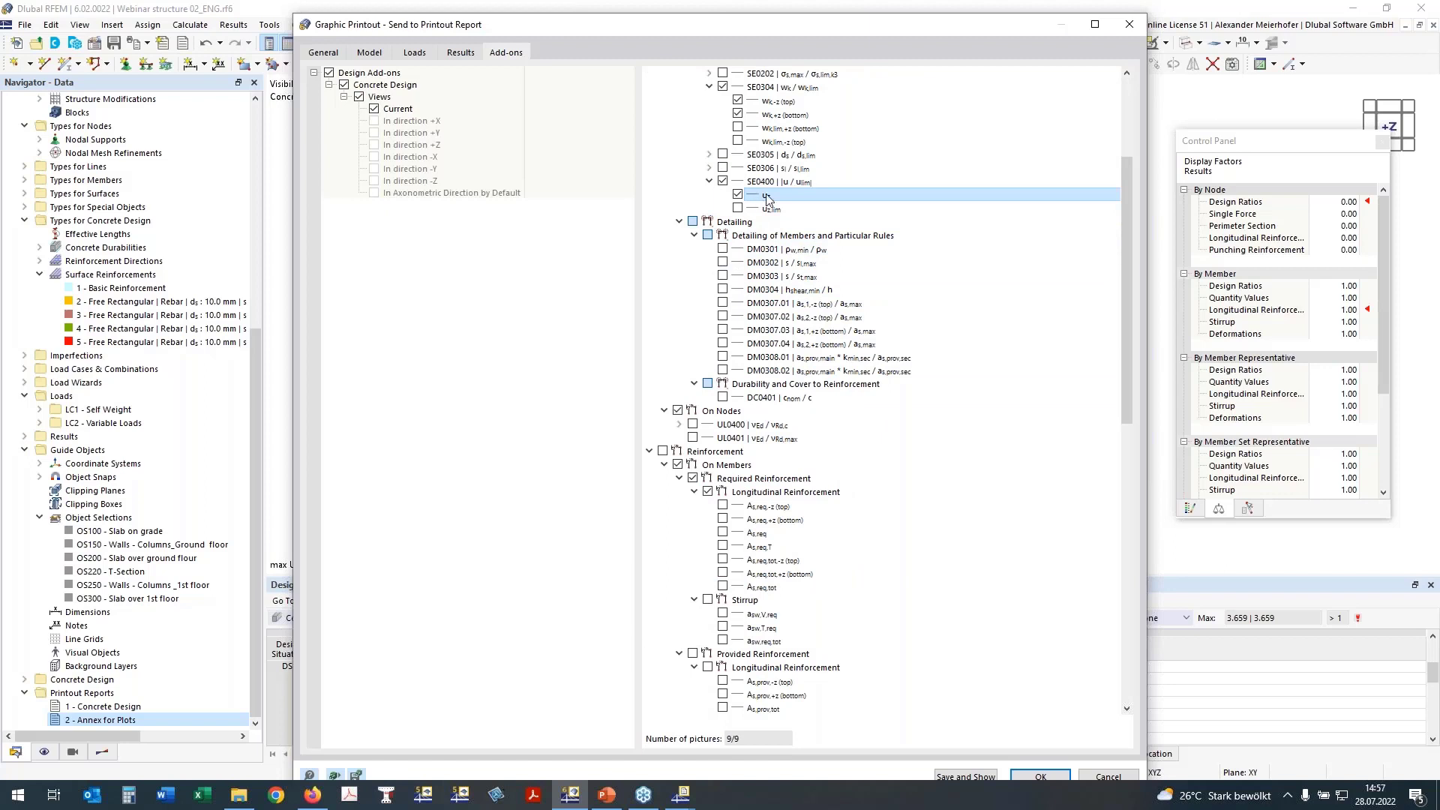
click(679, 222)
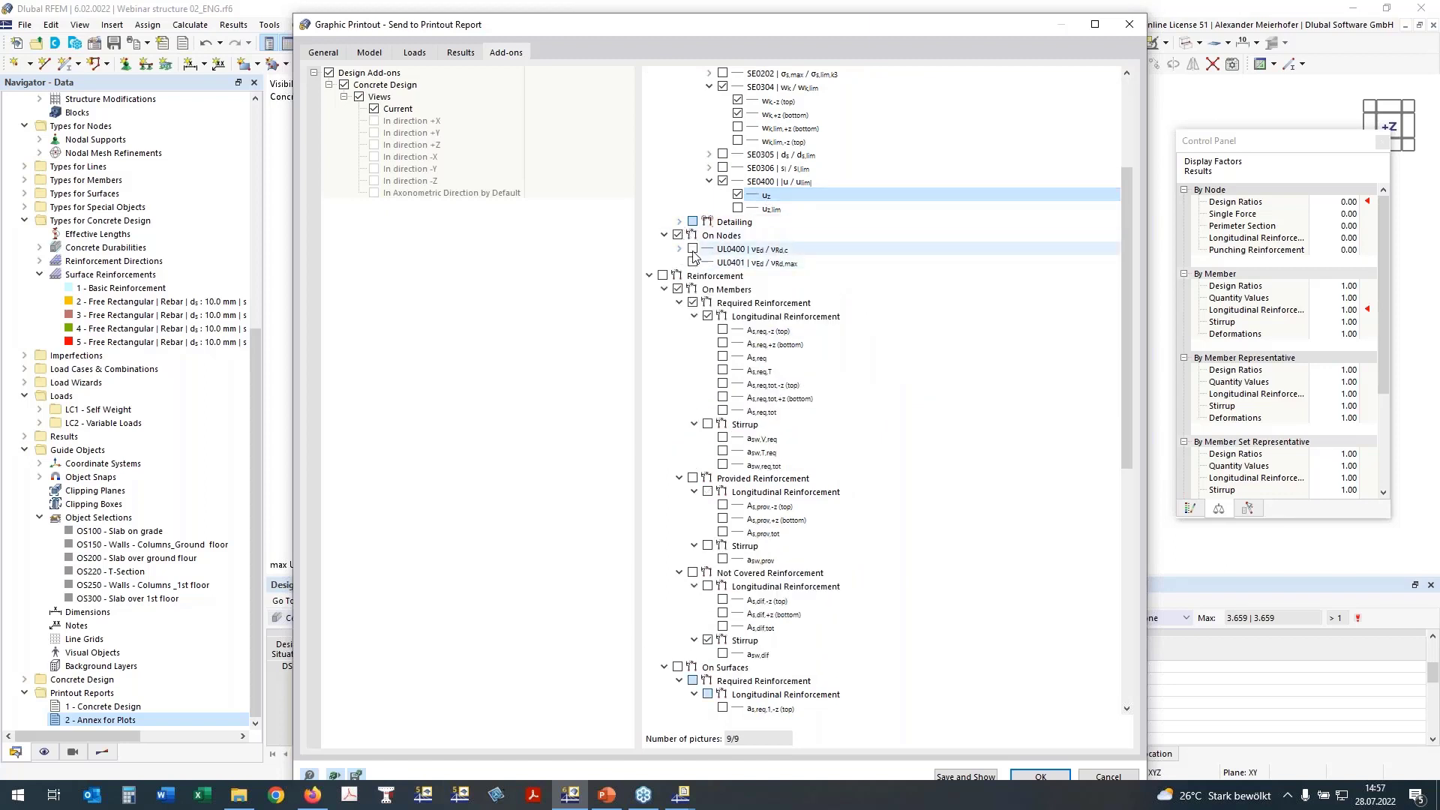
click(692, 252)
click(689, 249)
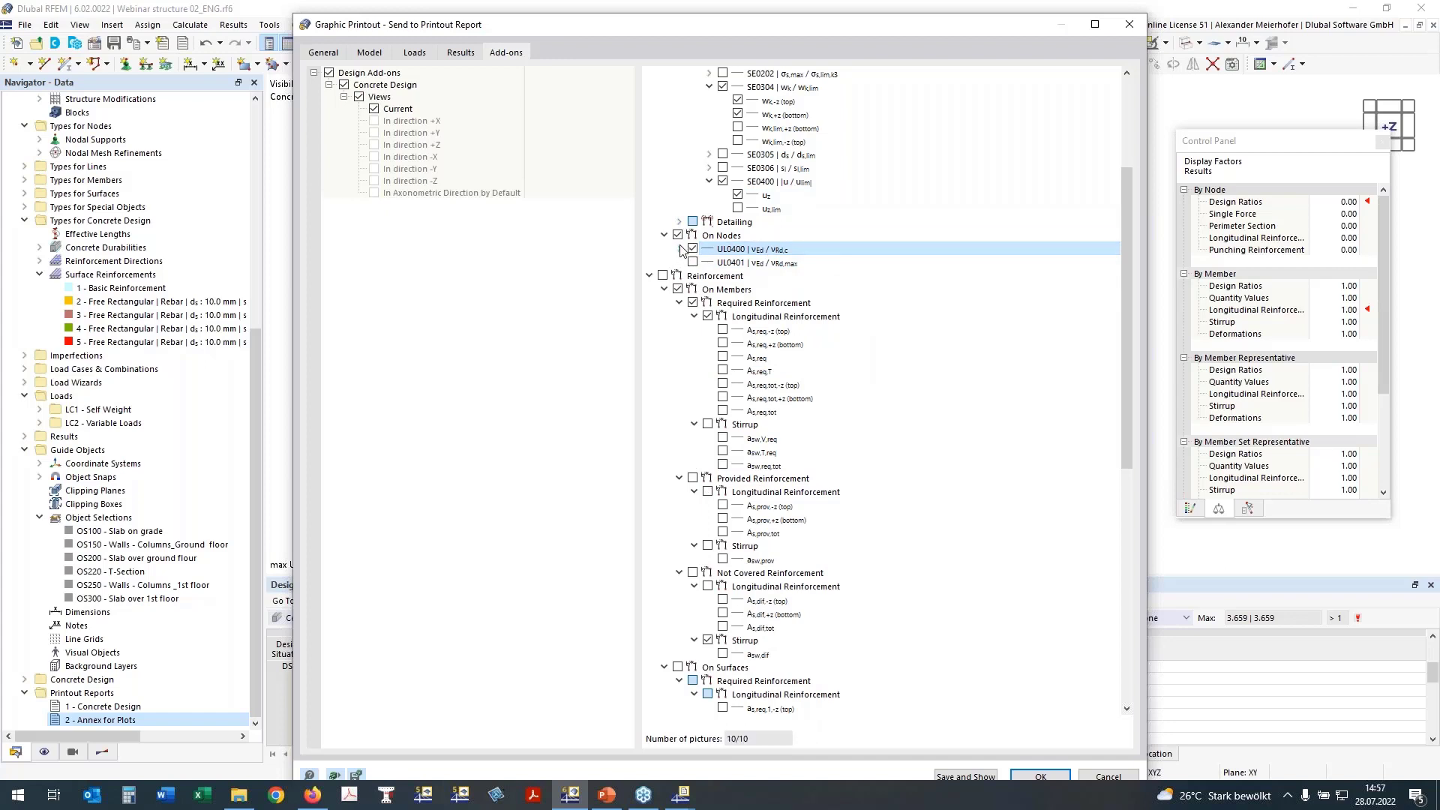
click(679, 250)
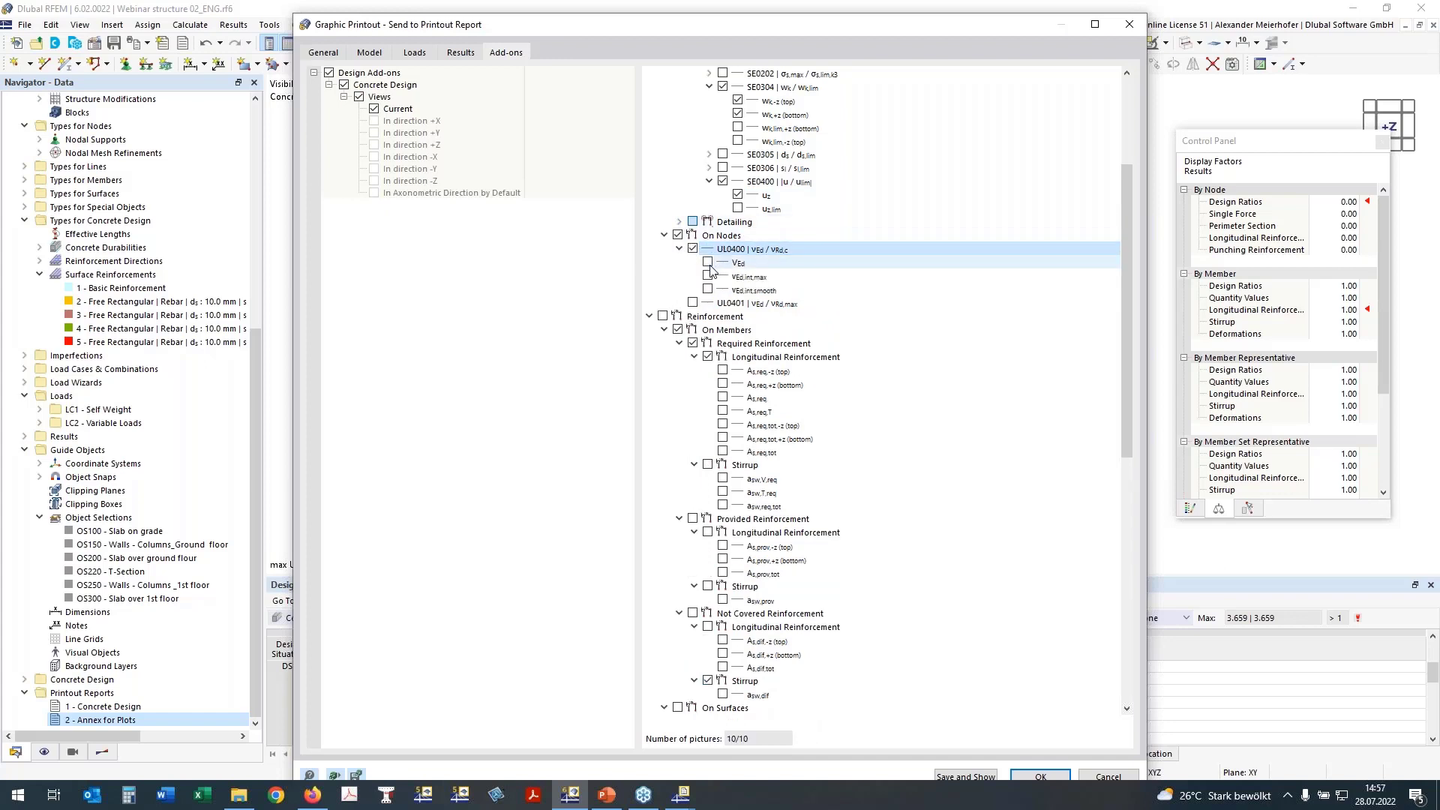
click(739, 265)
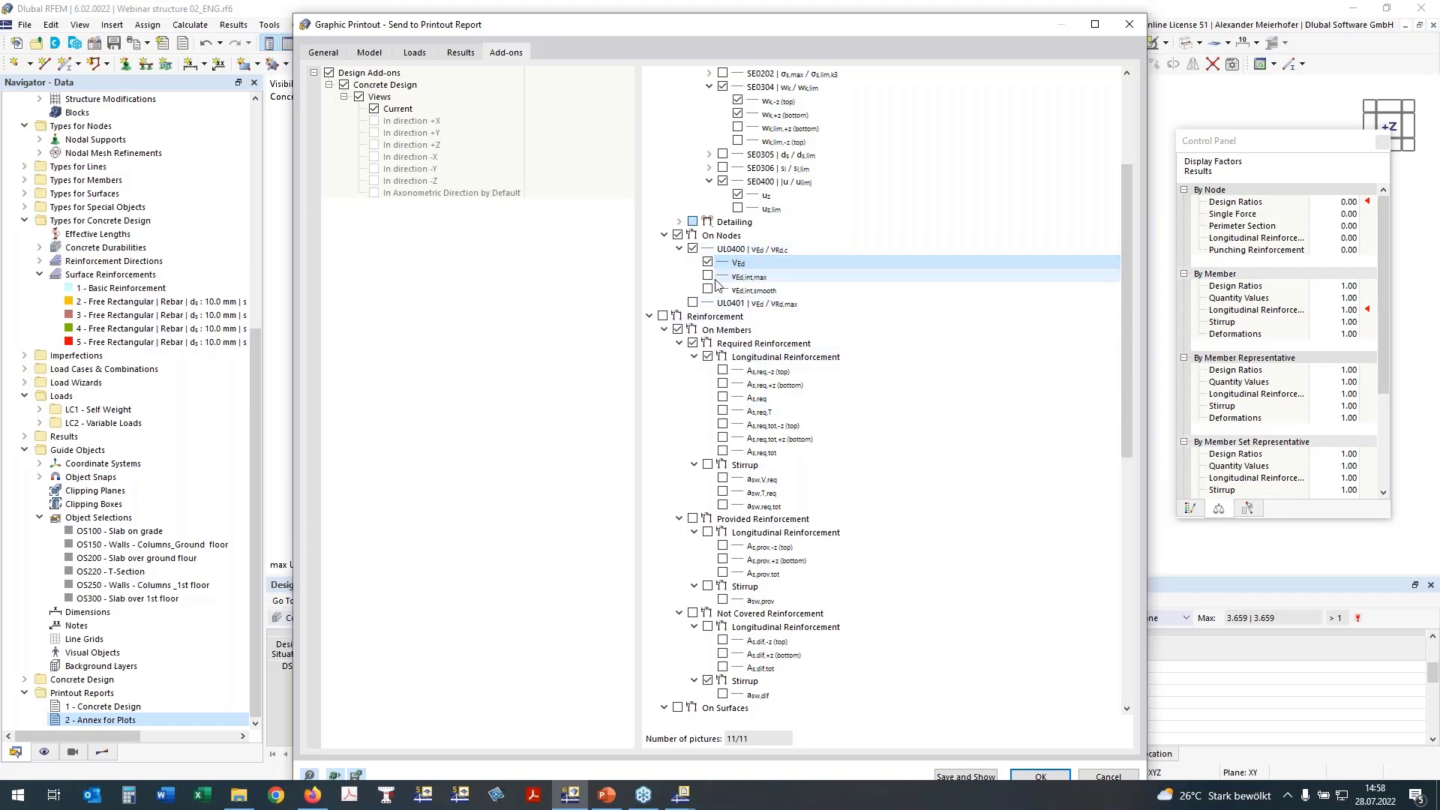
Exclude member reinforcement and include all four required longitudinal reinforcement results on surfaces, directions 1 and 2, top and bottom
click(663, 316)
click(668, 331)
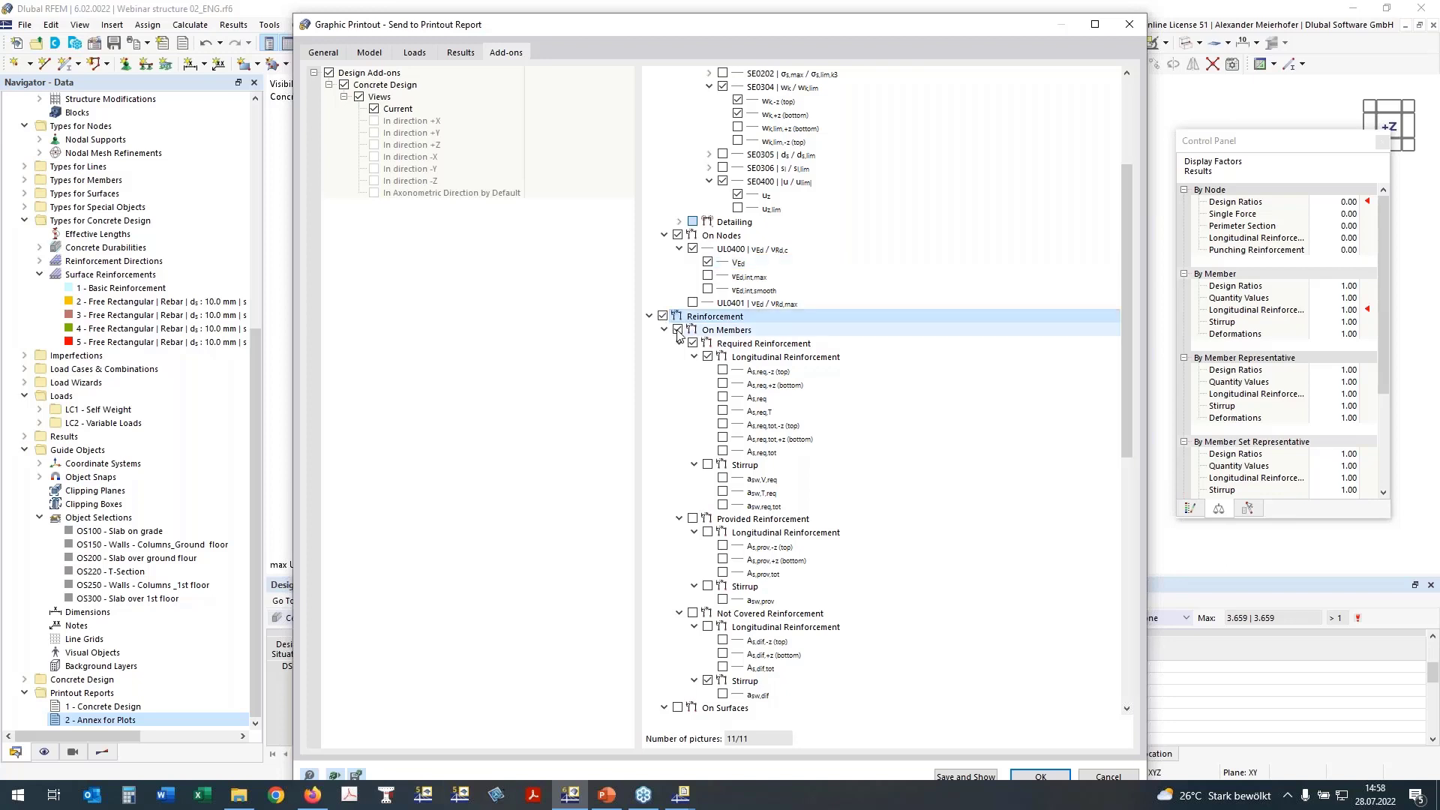
click(665, 330)
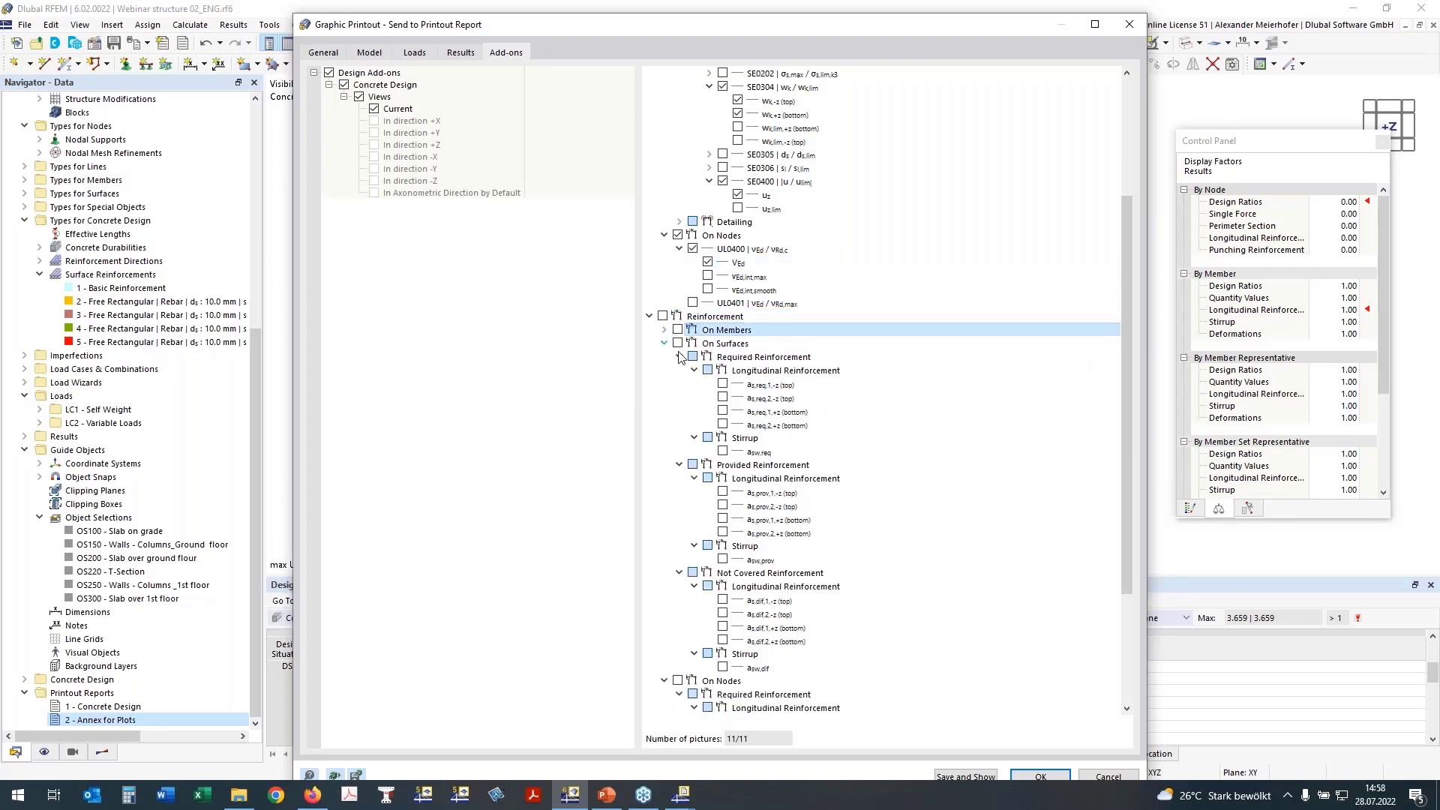
click(722, 384)
click(722, 397)
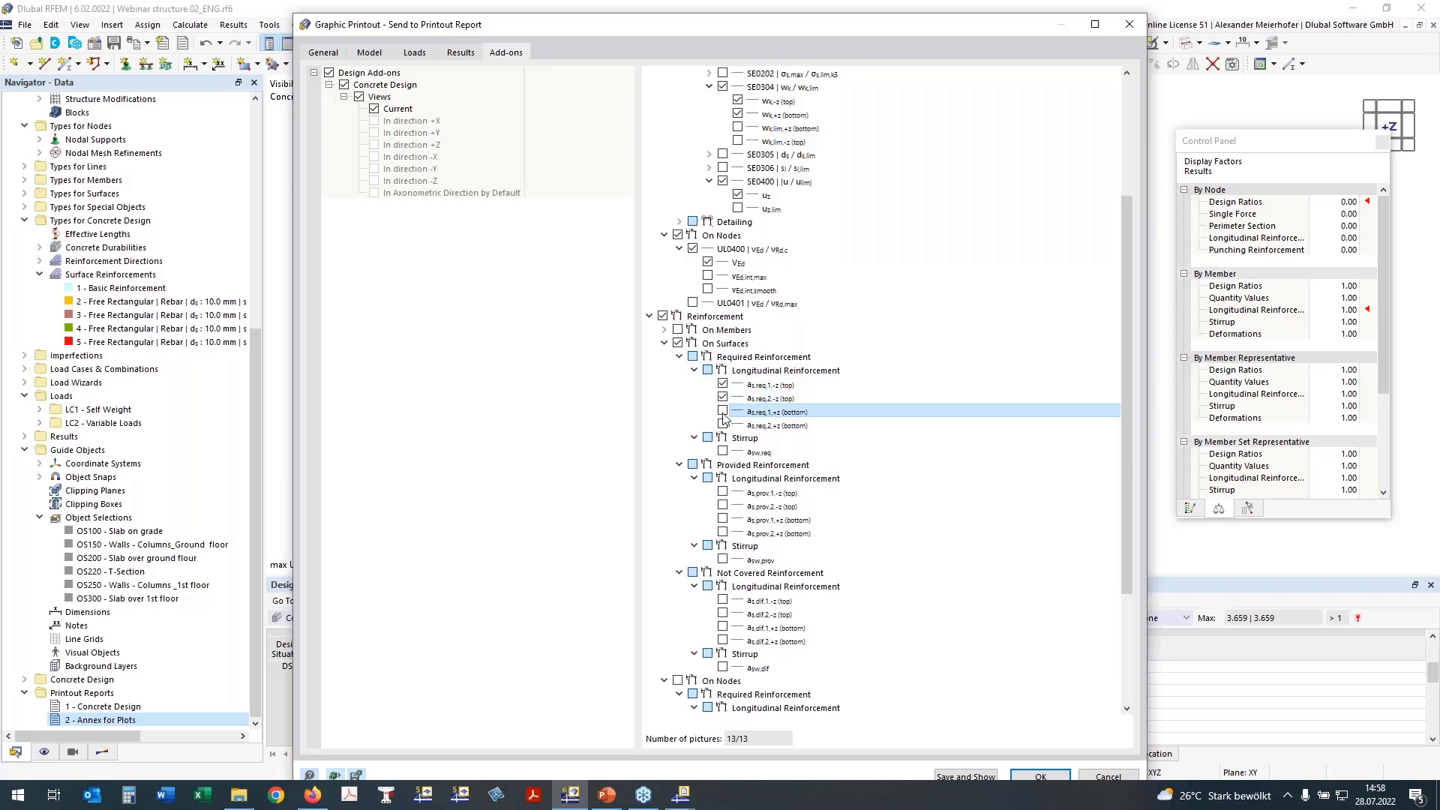
click(722, 411)
click(723, 424)
Include all four provided longitudinal reinforcement results on surfaces, directions 1 and 2, top and bottom
scroll(724, 465, down, 3)
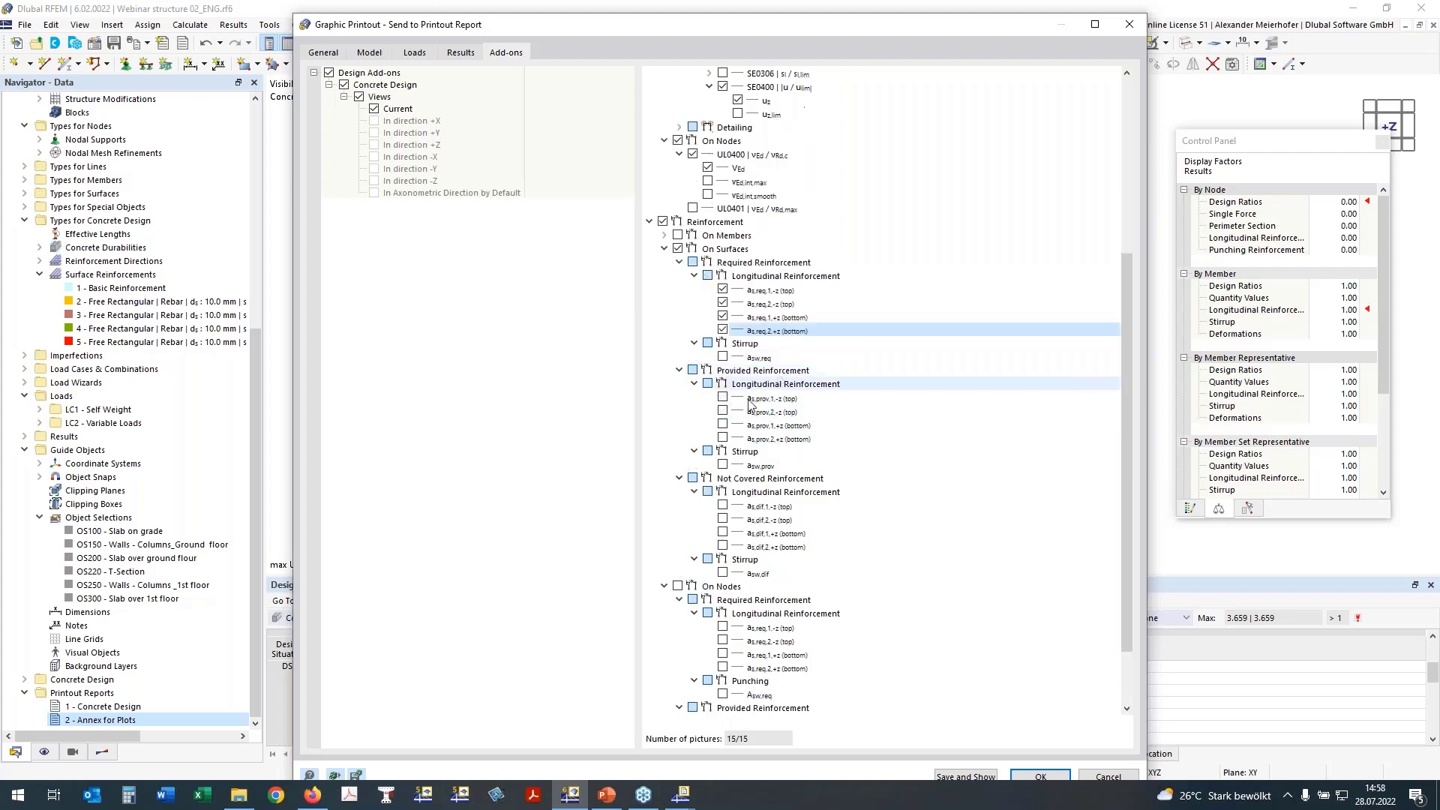
click(722, 400)
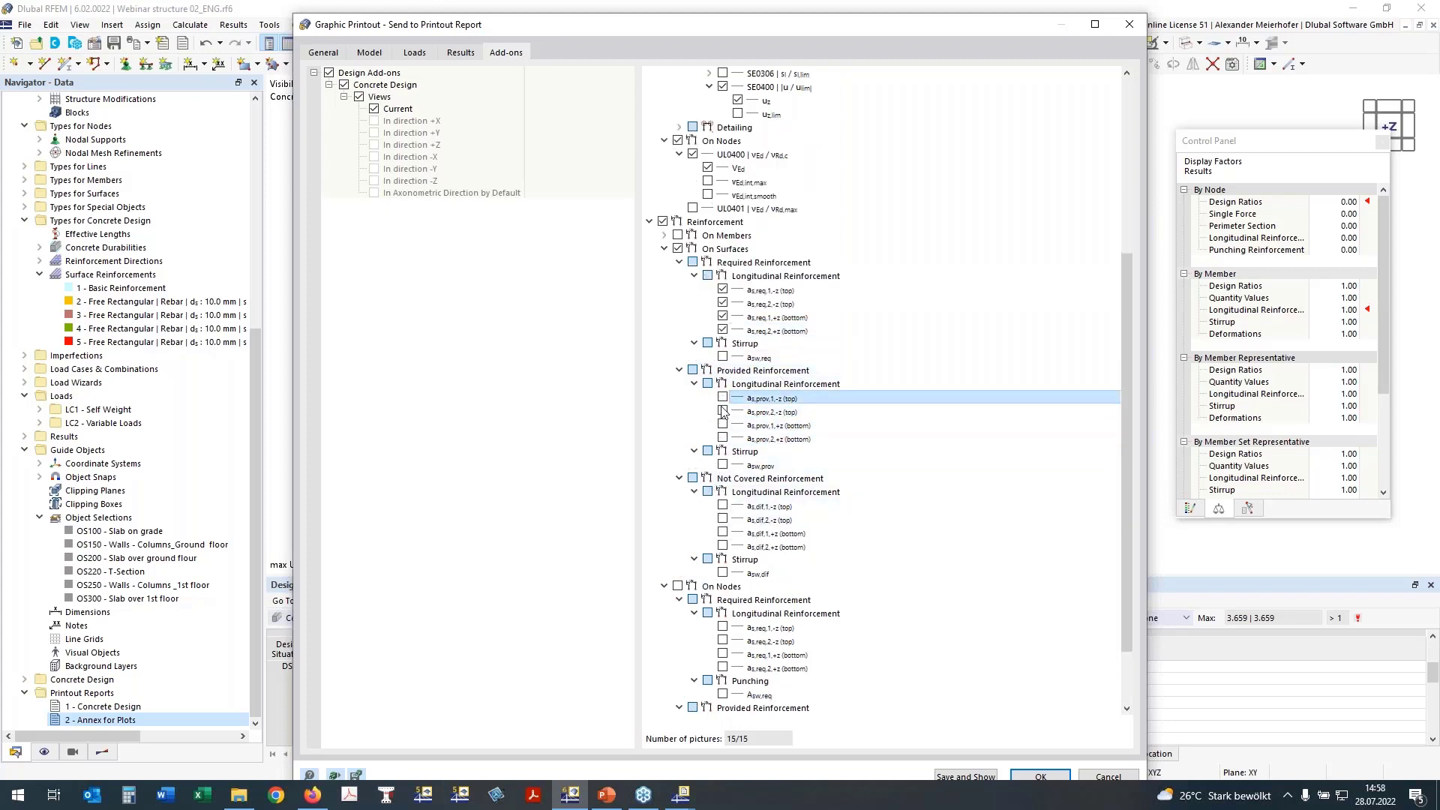
click(723, 411)
click(723, 423)
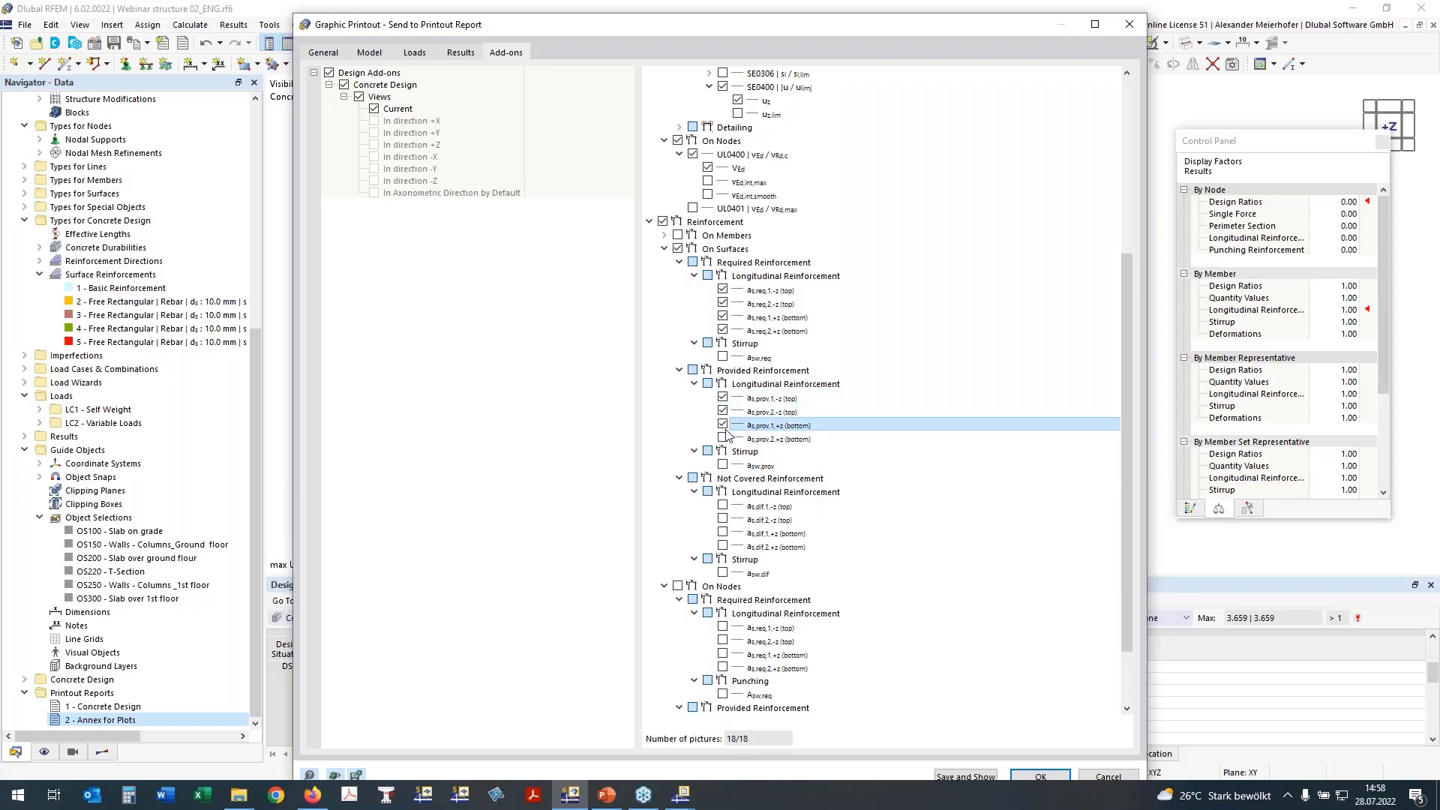
click(722, 437)
Enable reinforcement results on nodes and include the required longitudinal top reinforcement as,req,1,-z and as,req,2,-z
scroll(675, 338, up, 1)
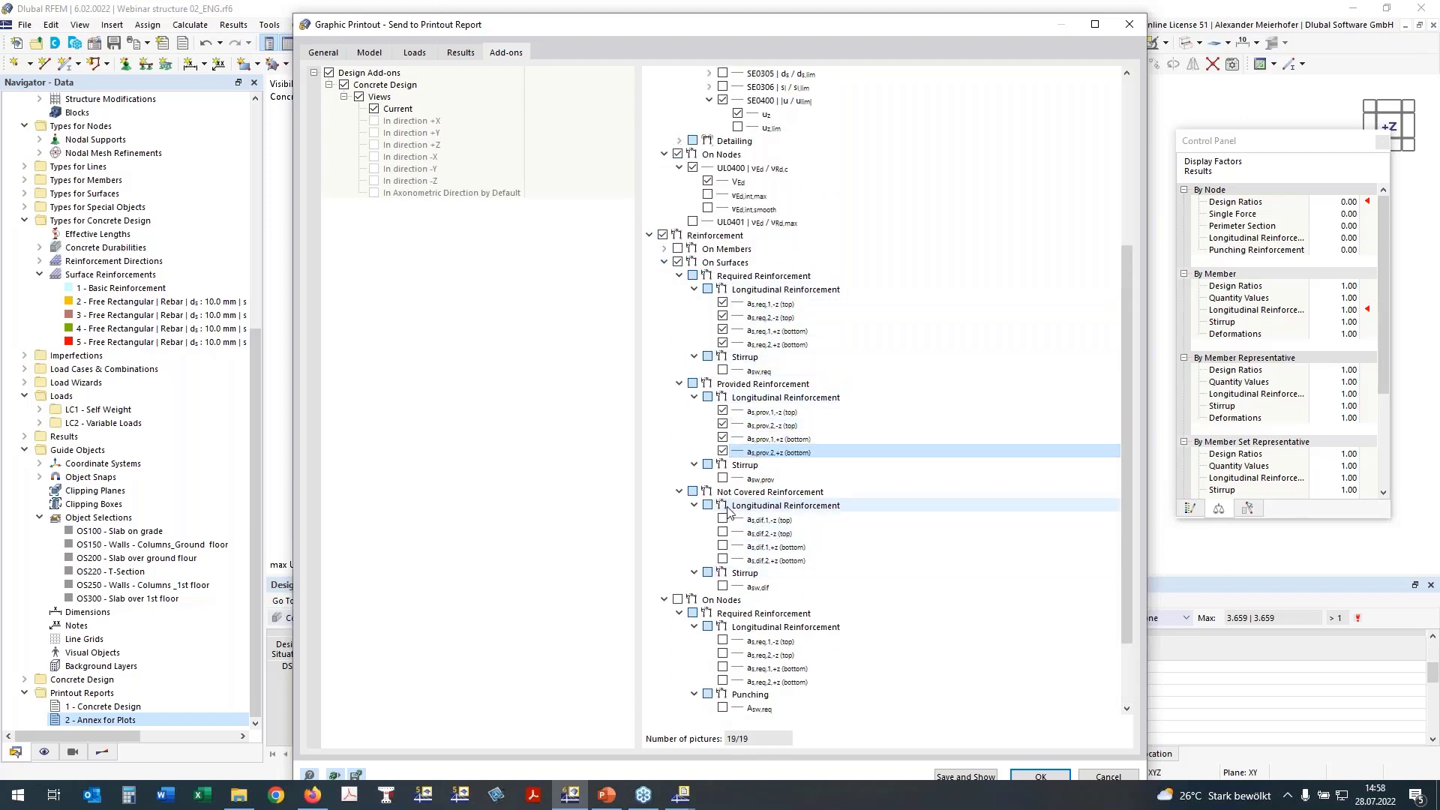
click(678, 602)
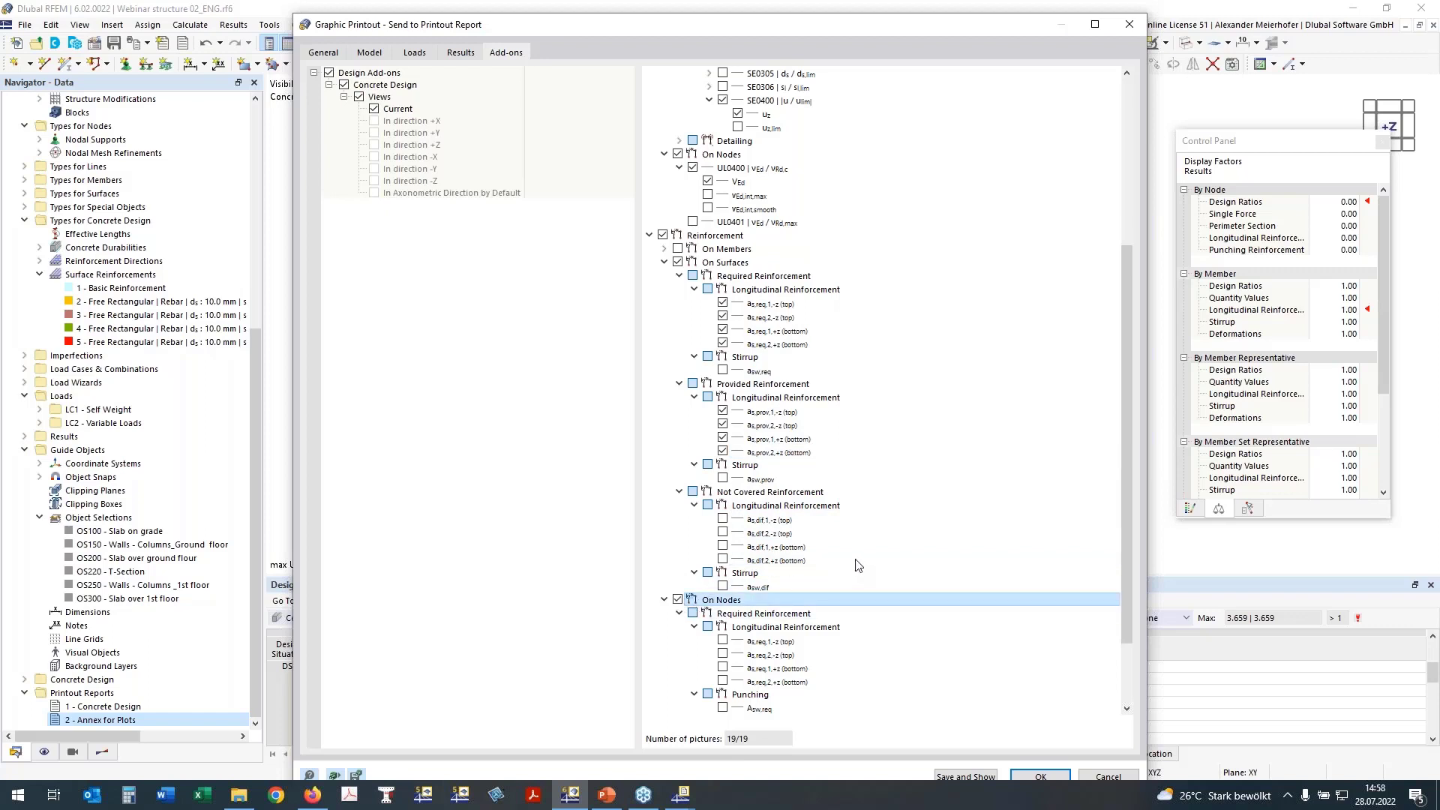
scroll(858, 566, down, 3)
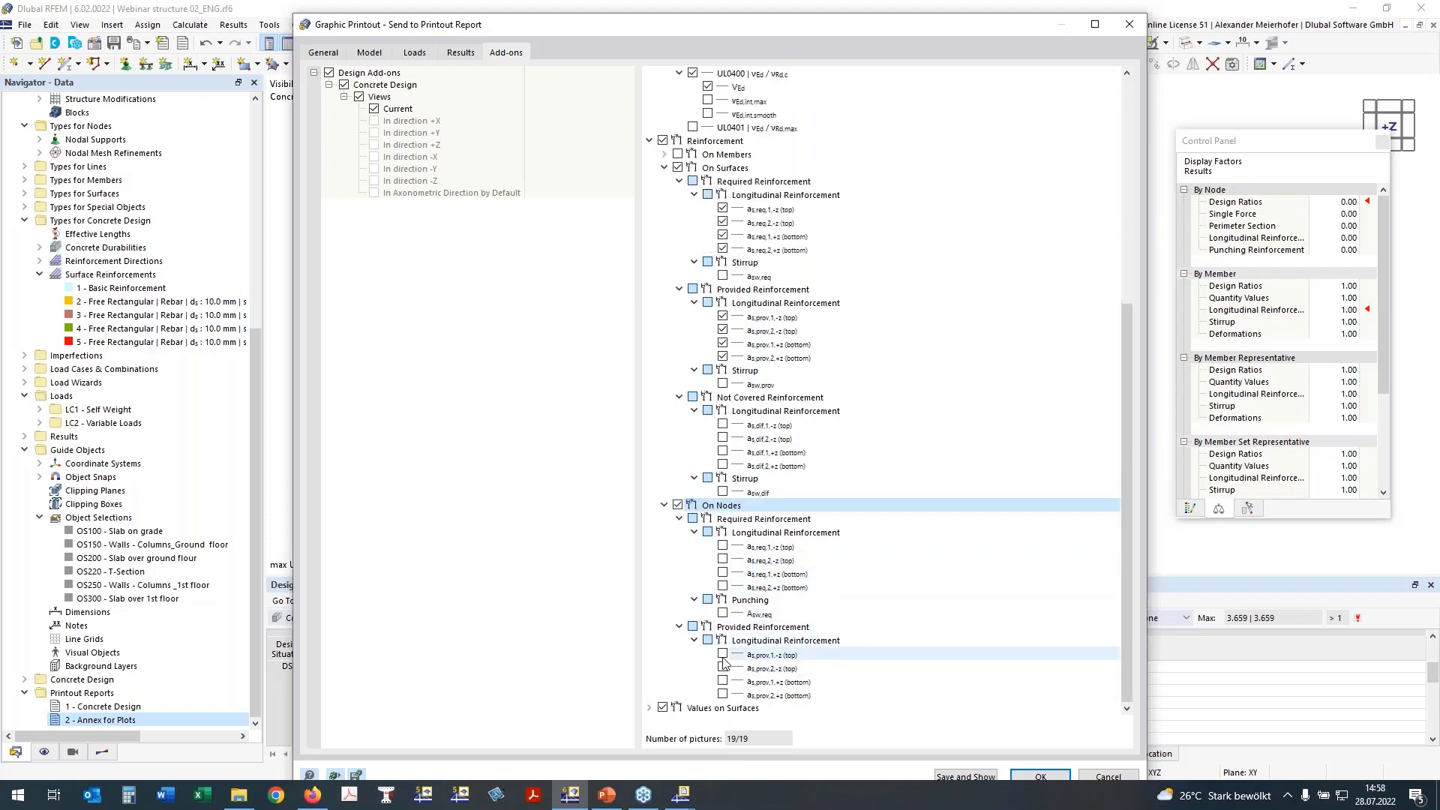
click(723, 546)
click(732, 560)
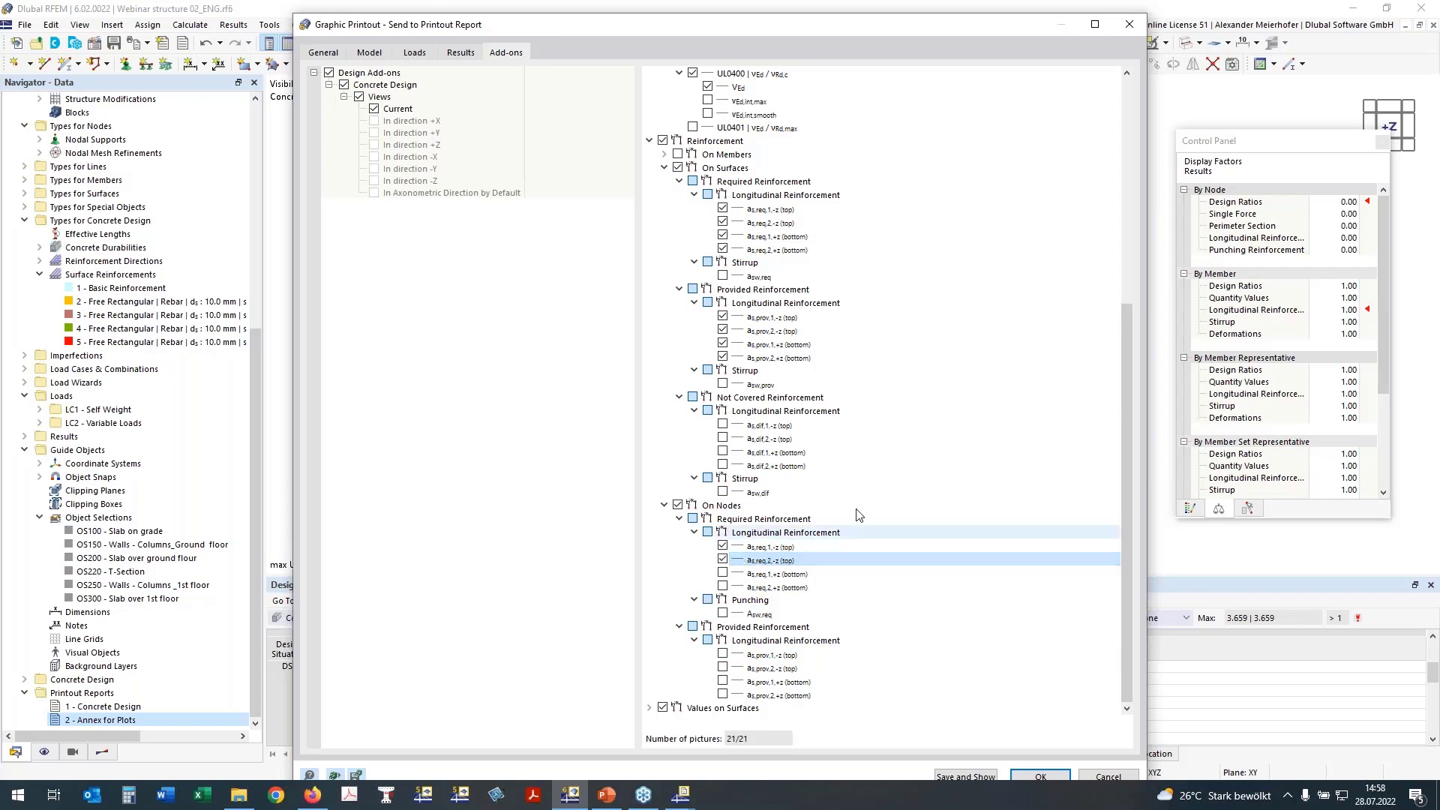
Save and show the selected pictures, and switch to the Annex for Plots report window
click(980, 777)
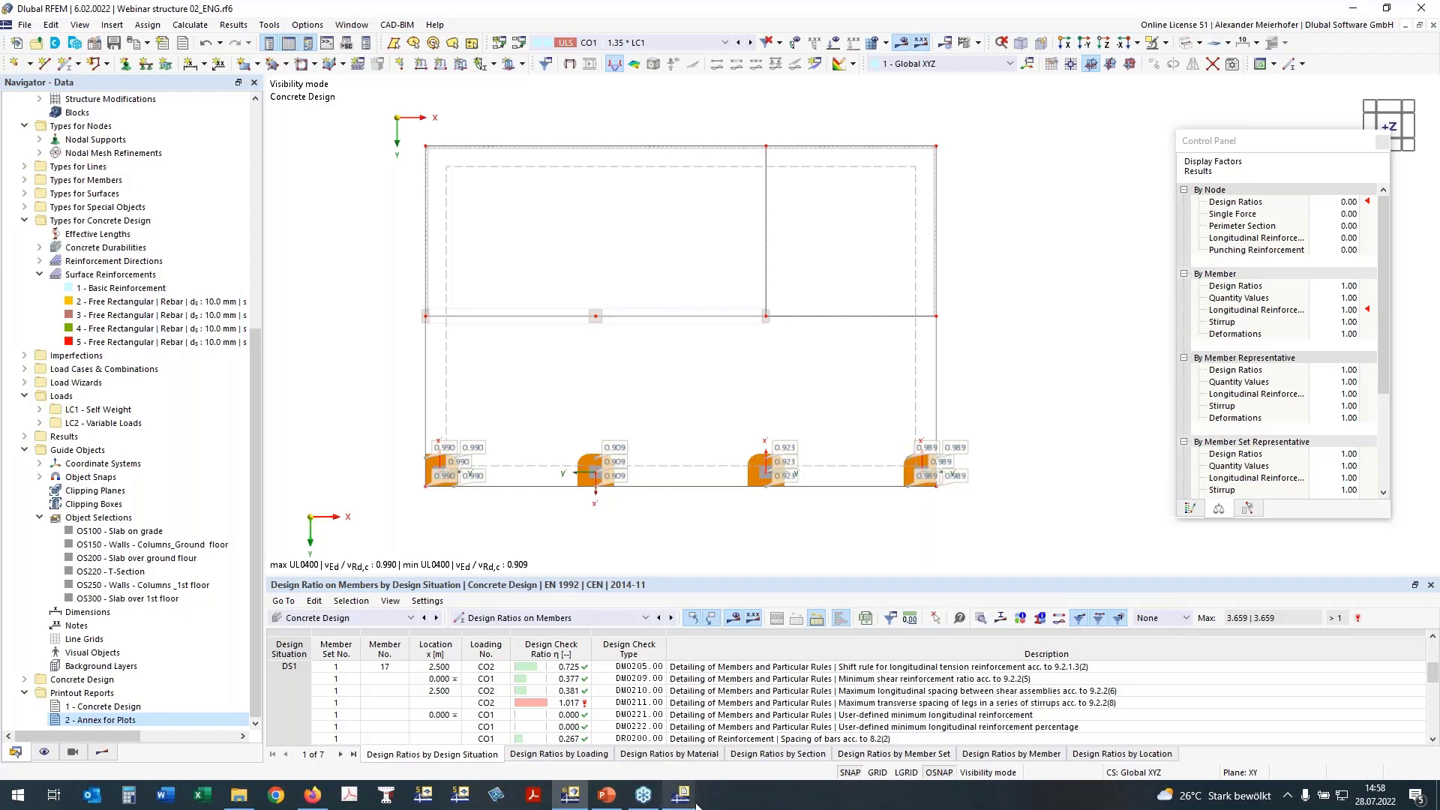
mouse_move(694, 801)
click(749, 723)
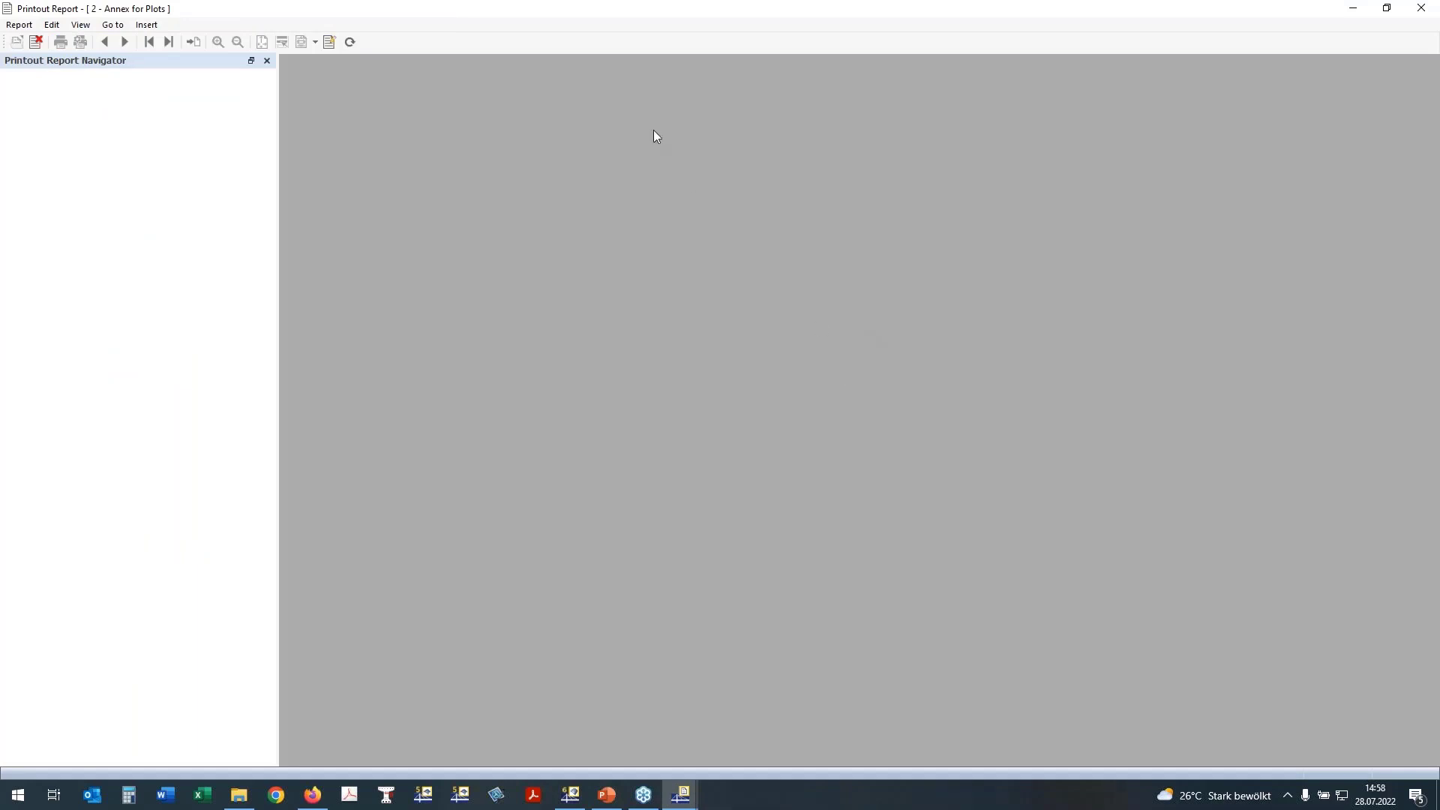
Restore the Annex for Plots report window, switch to the Concrete Design report and examine its reinforcement and UL0101.01 graphics
double_click(650, 24)
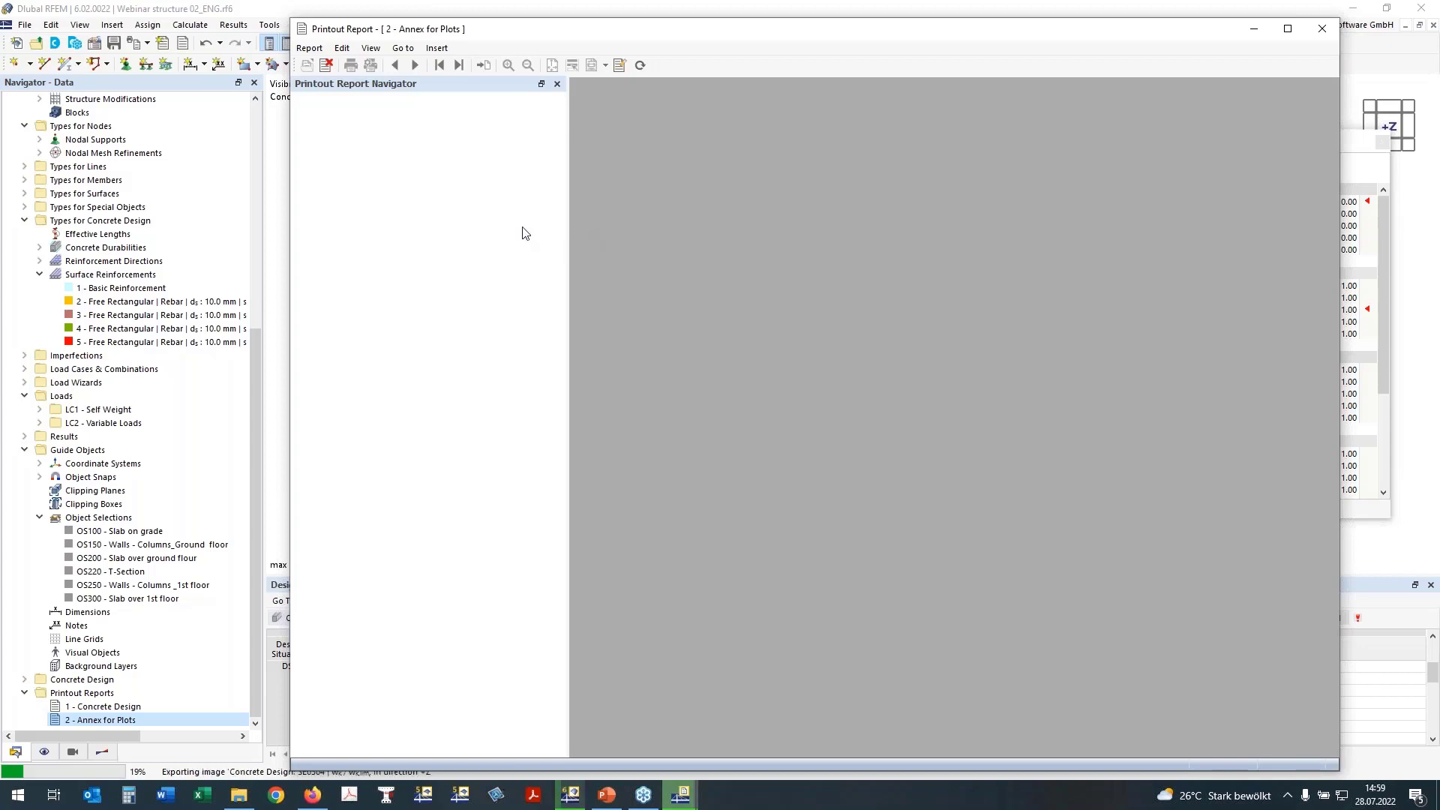
click(572, 801)
mouse_move(680, 794)
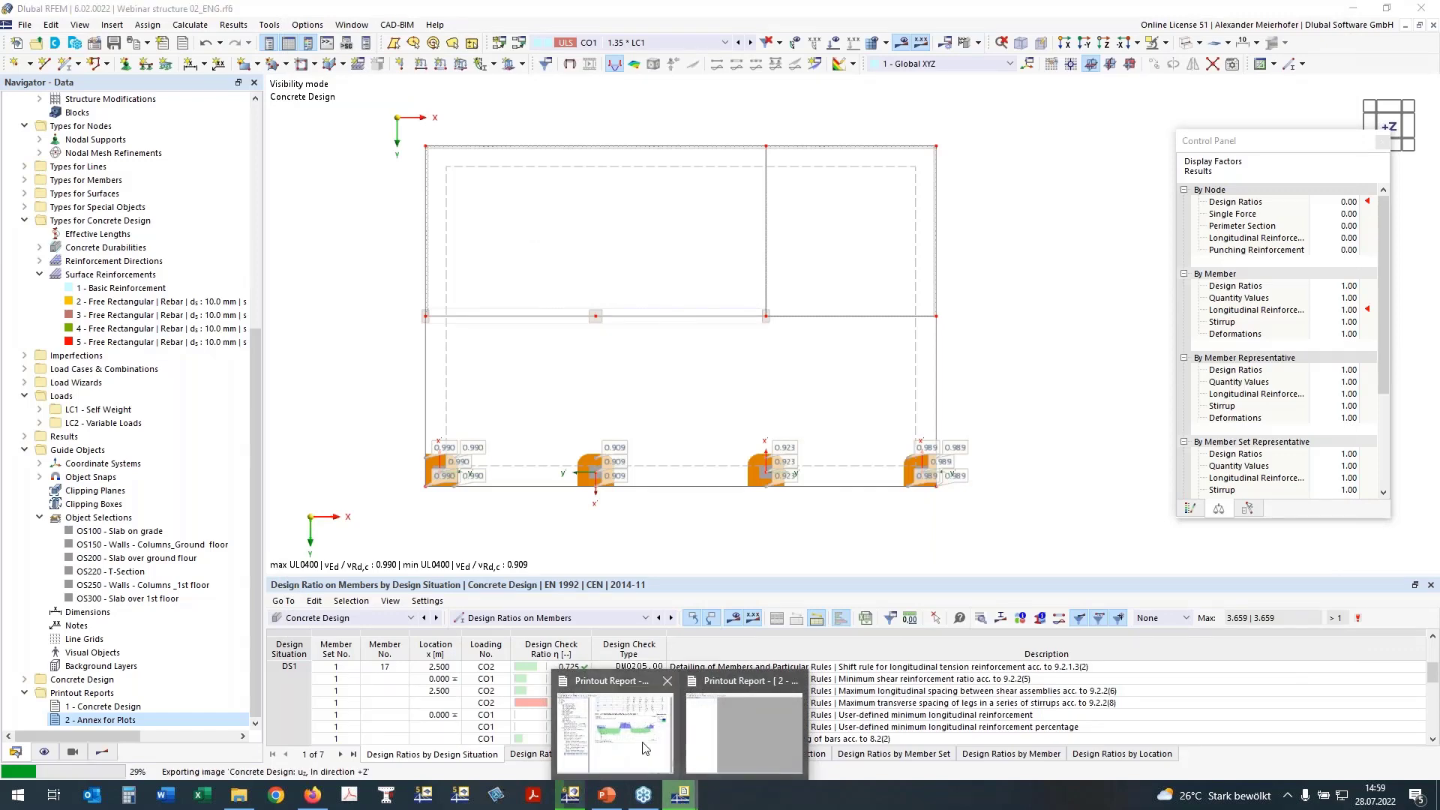
click(642, 747)
scroll(775, 415, down, 2)
scroll(776, 416, down, 3)
scroll(512, 367, down, 5)
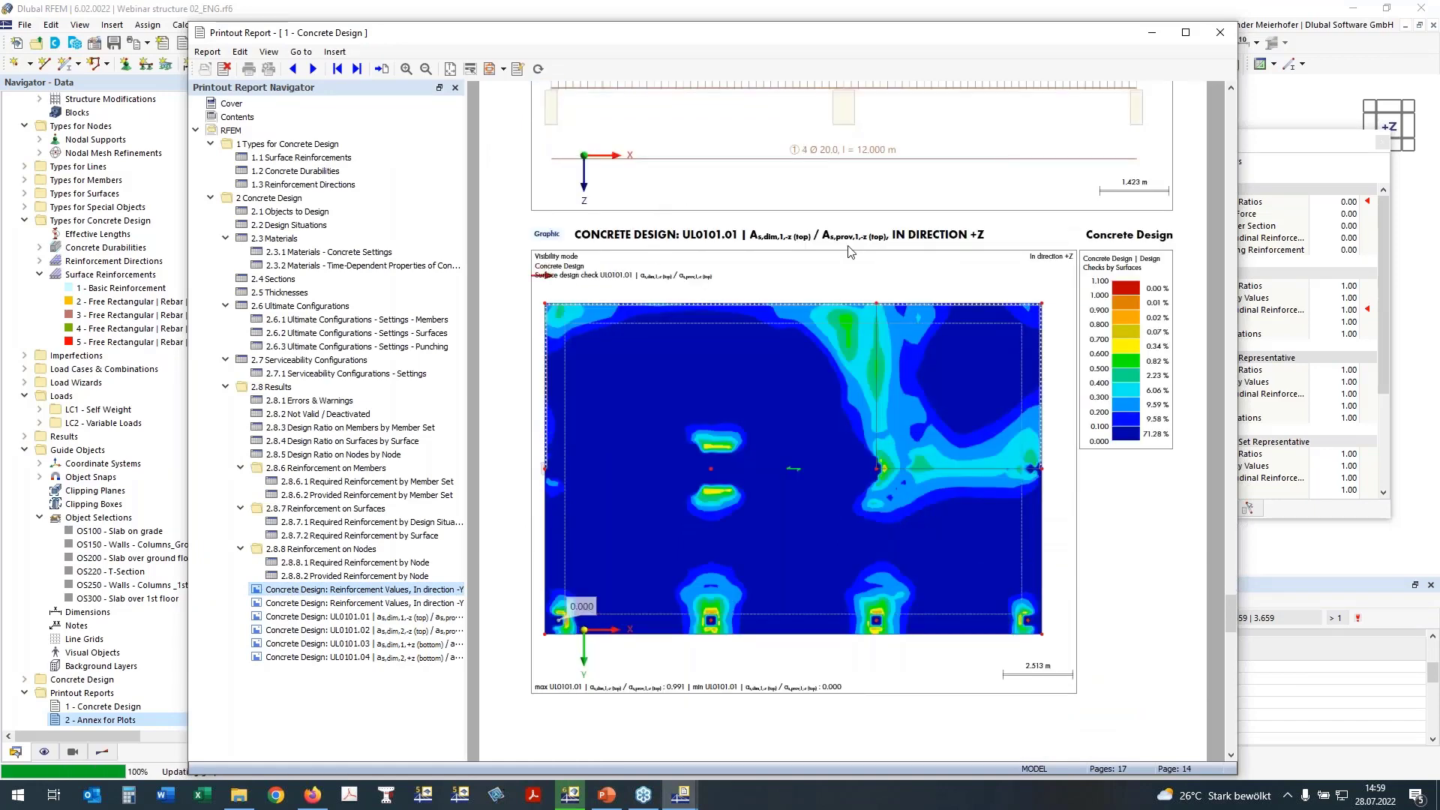
scroll(640, 257, down, 1)
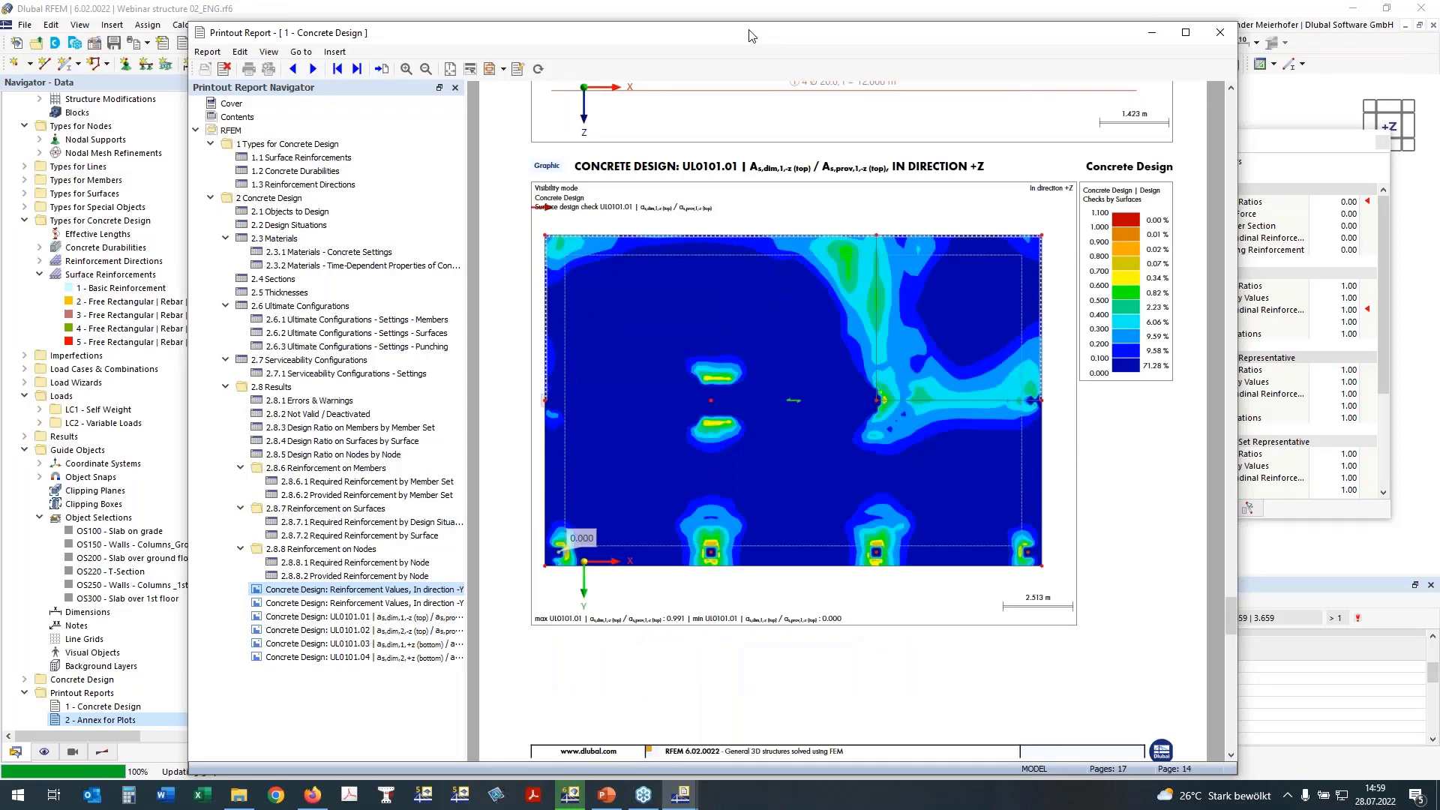
drag(750, 35, 677, 21)
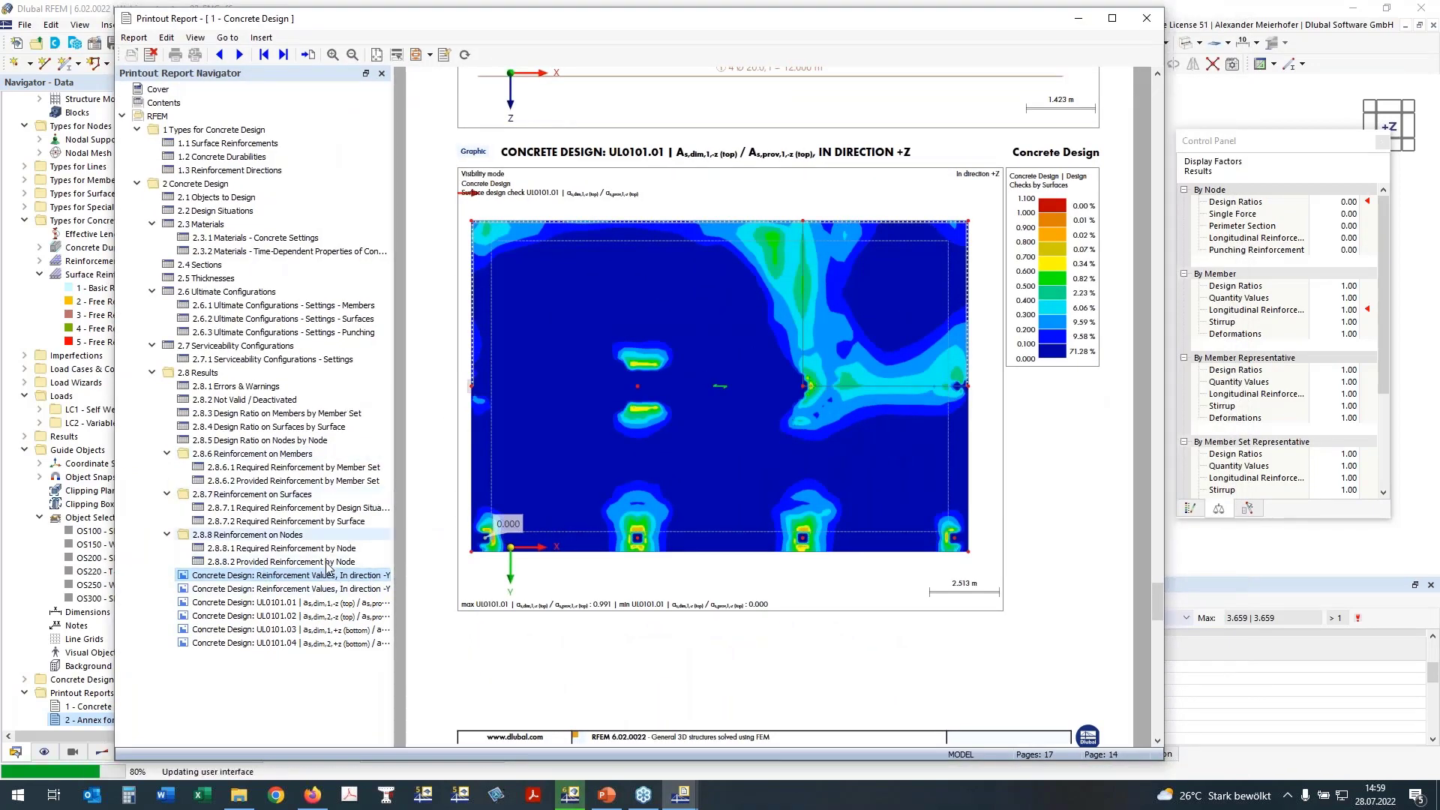
Review the rib reinforcement graphic and the UL0101.01 to UL0101.04 surface design check plots in the Concrete Design report
click(296, 590)
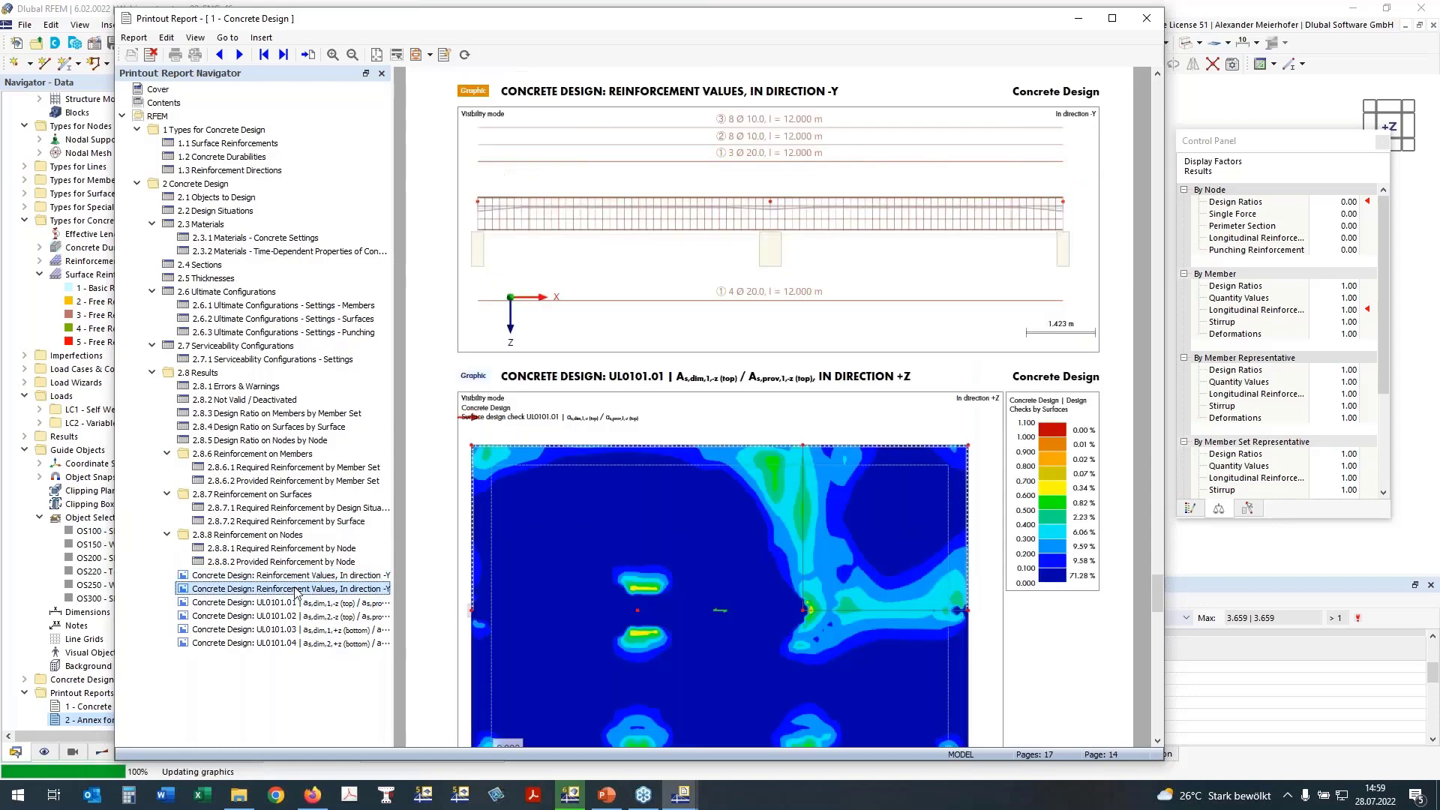
scroll(619, 483, down, 2)
scroll(619, 483, down, 2)
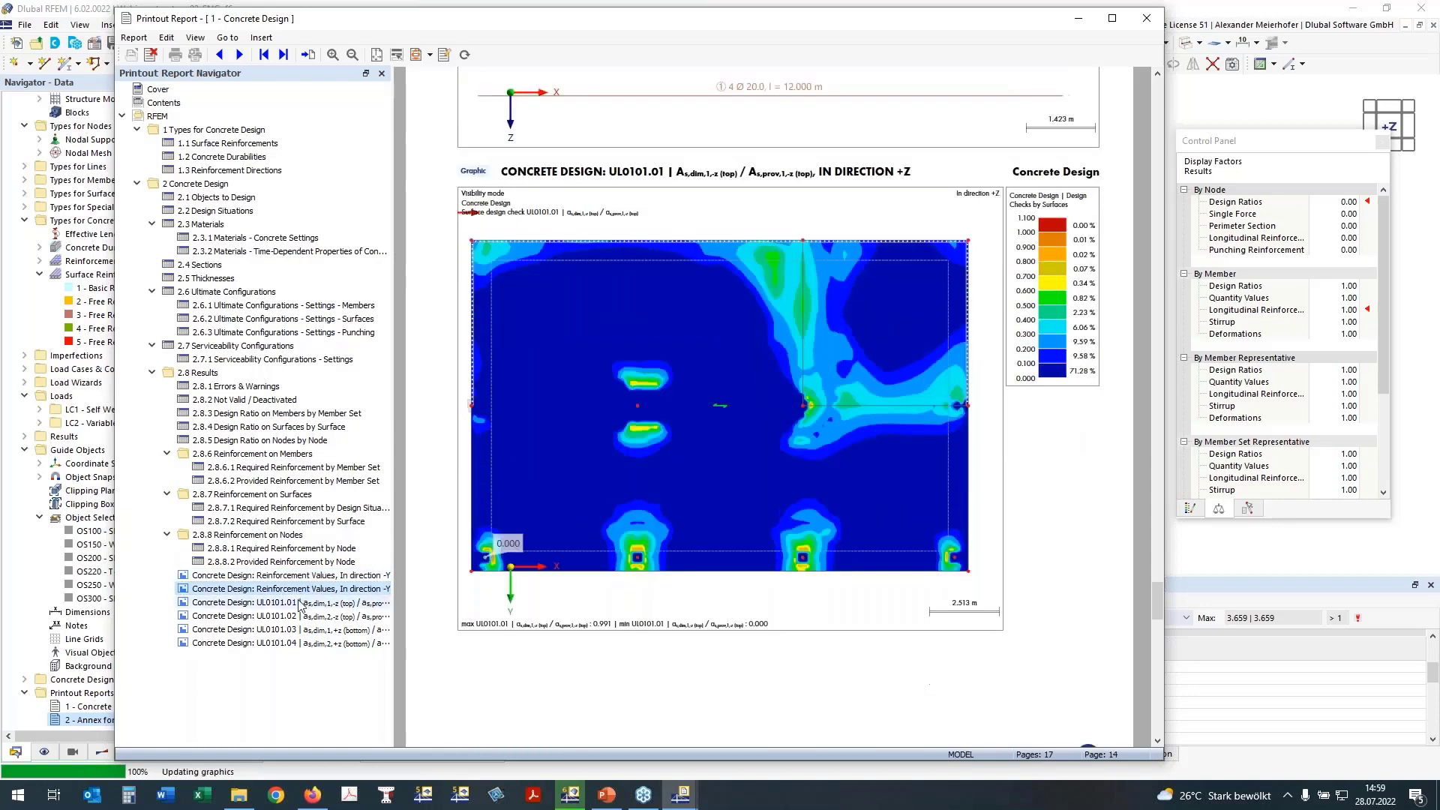
click(299, 603)
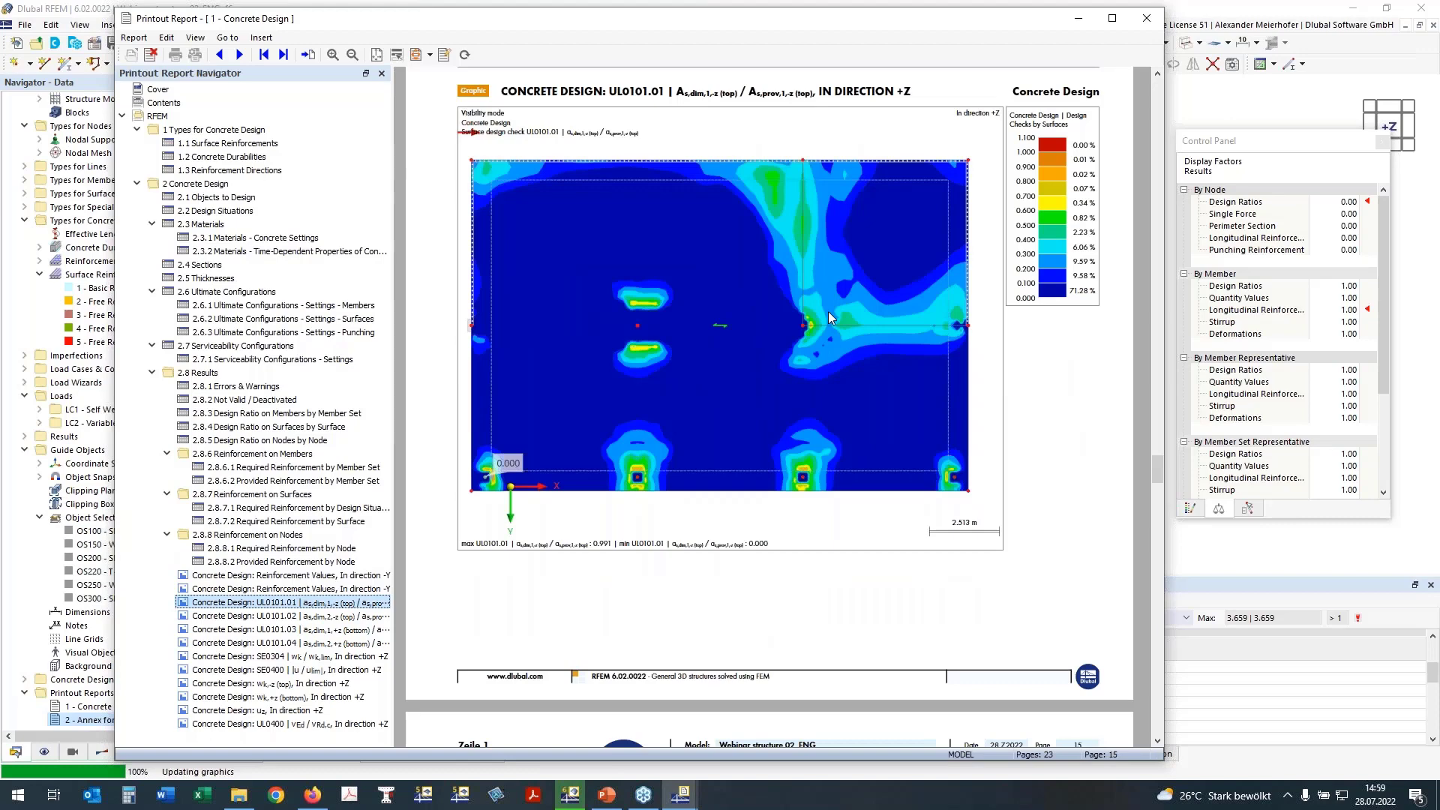
scroll(828, 312, down, 4)
scroll(827, 312, down, 10)
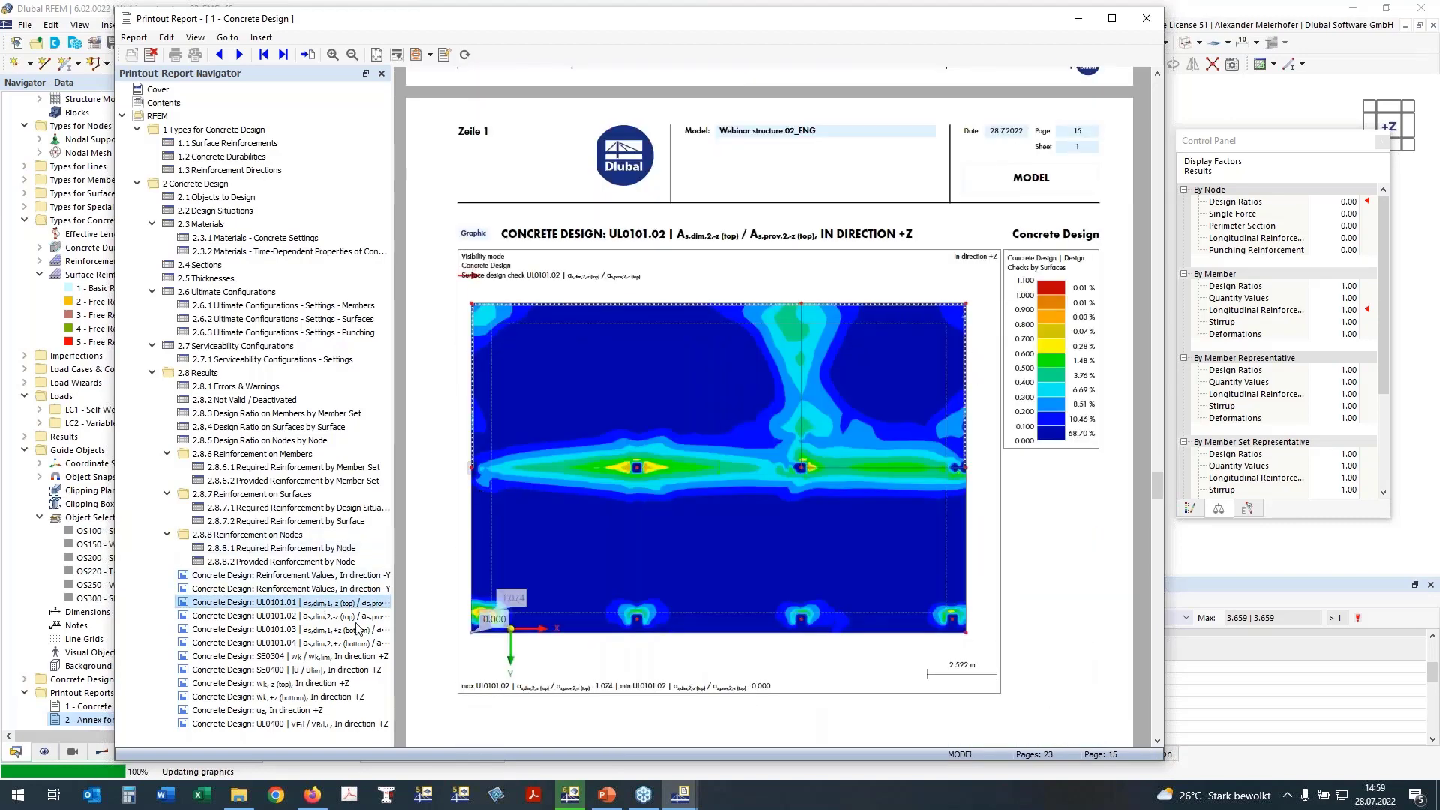
scroll(731, 460, down, 15)
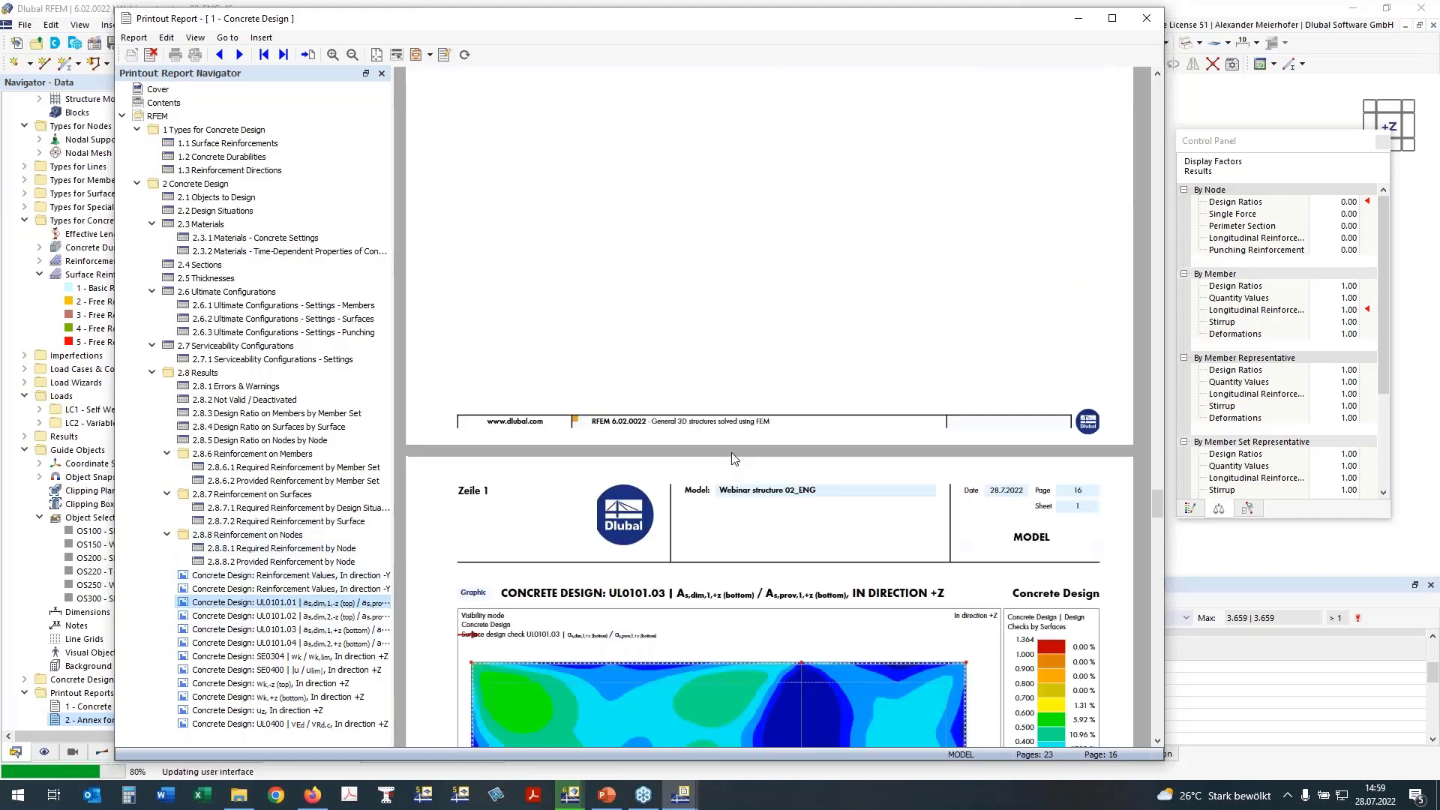
scroll(675, 469, down, 15)
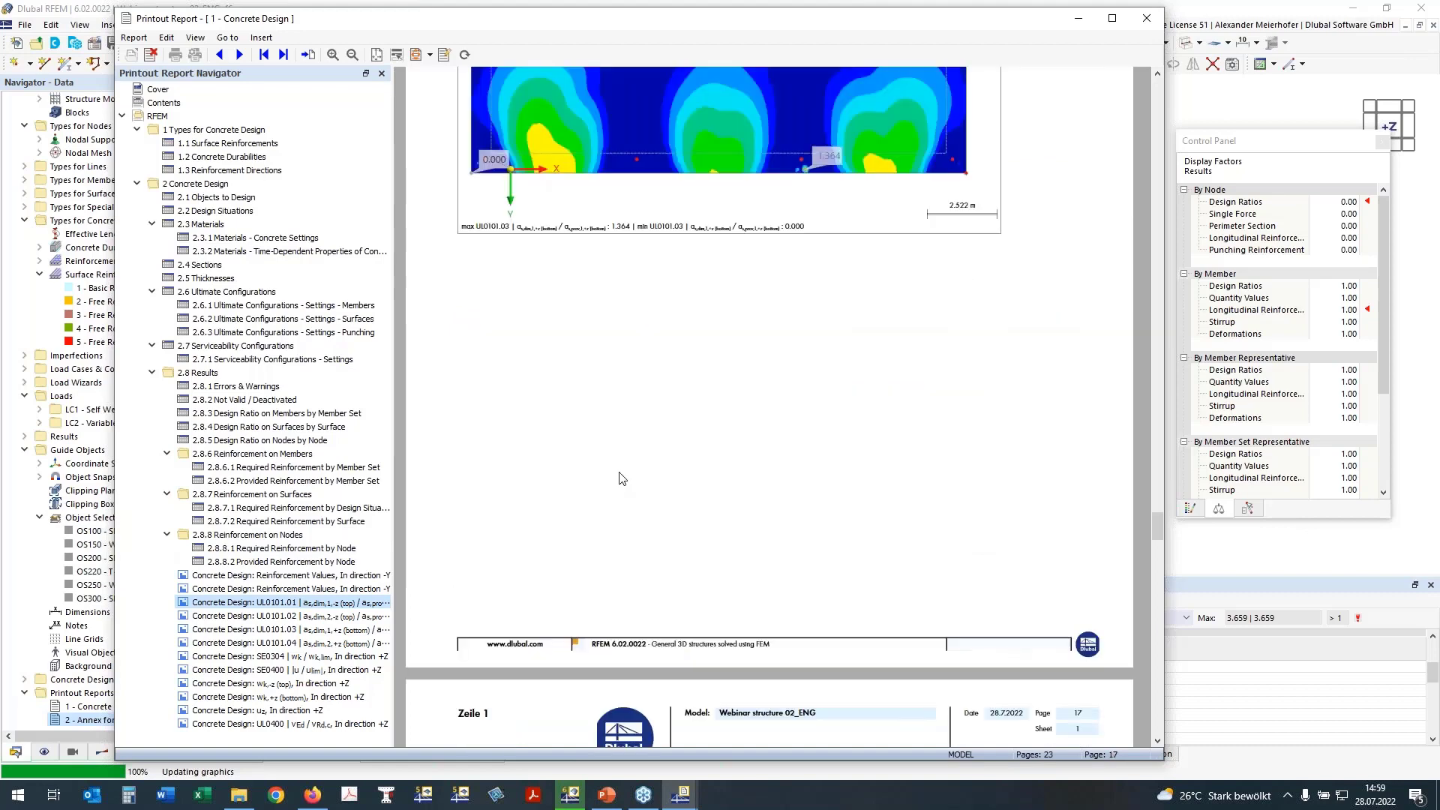
scroll(621, 478, down, 10)
Review the SE0304 and SE0400 serviceability plots and the top and bottom crack width plots in the report
click(274, 658)
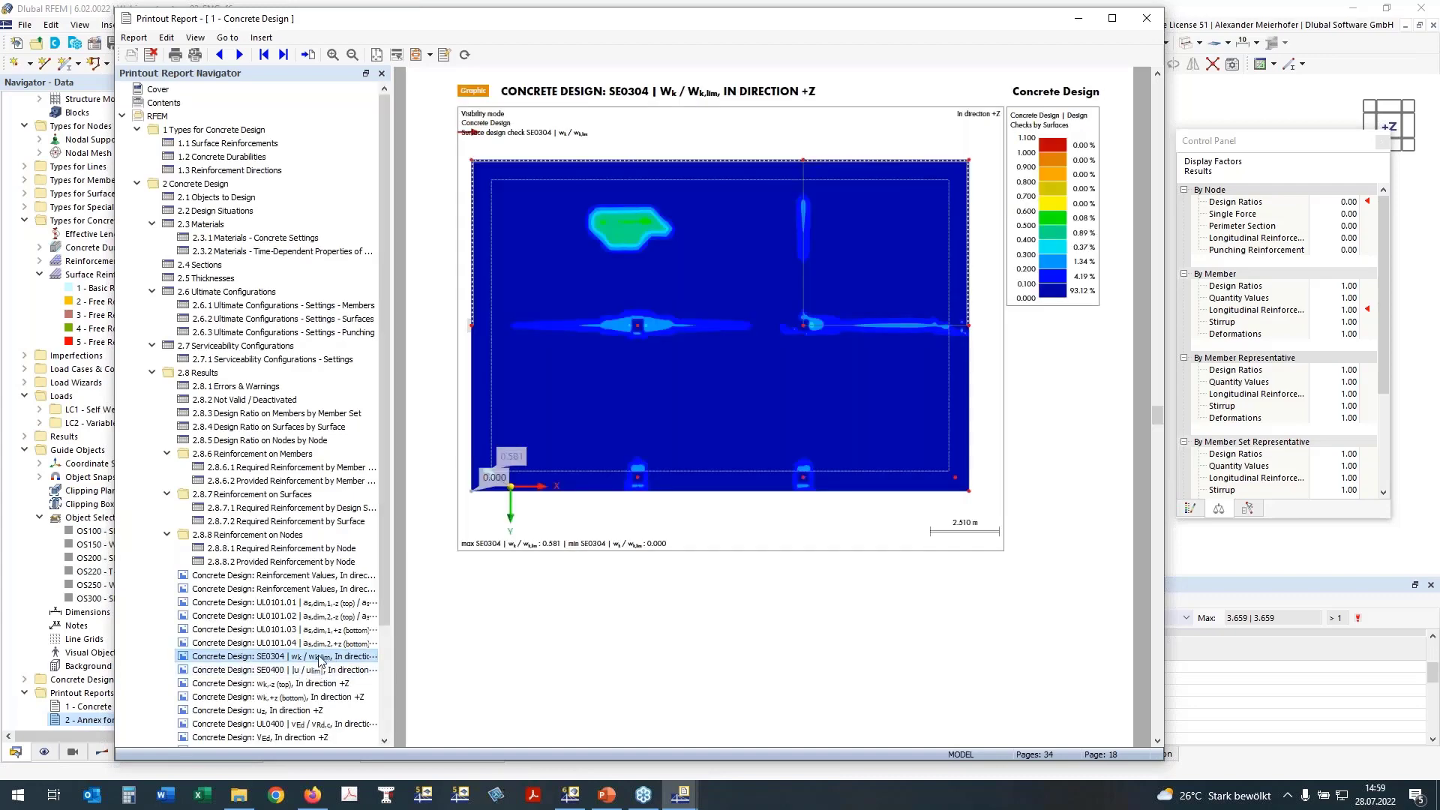
click(299, 670)
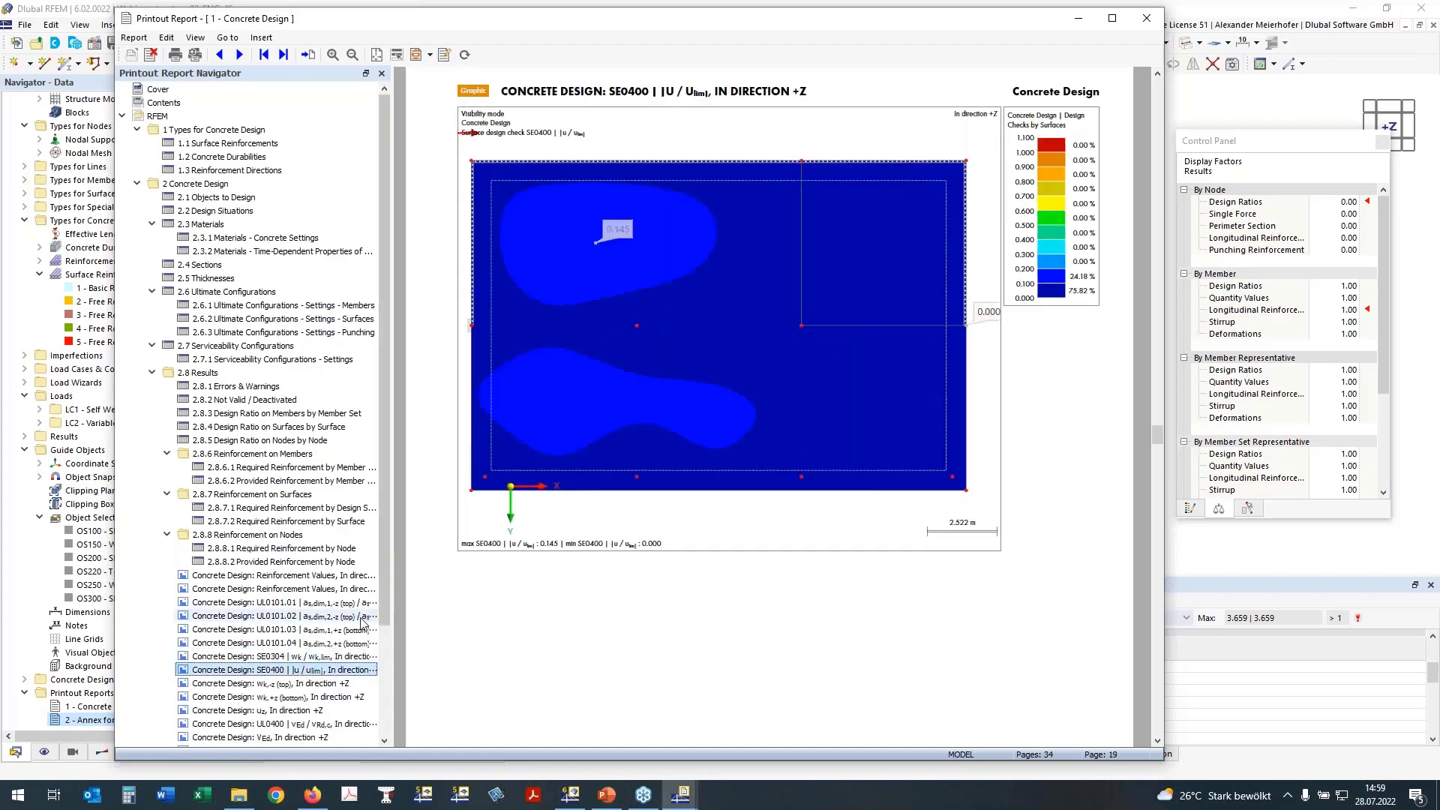
click(284, 685)
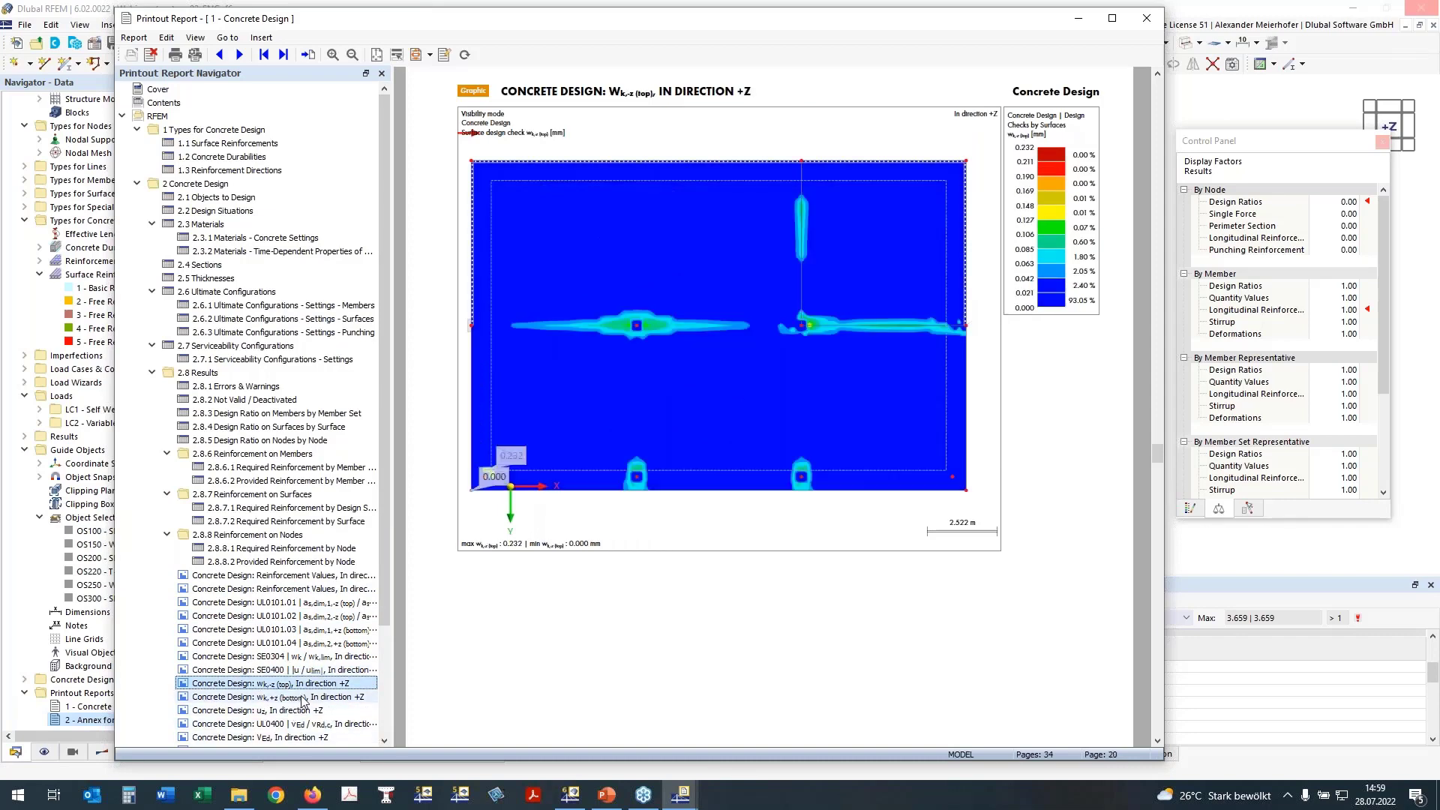
click(297, 698)
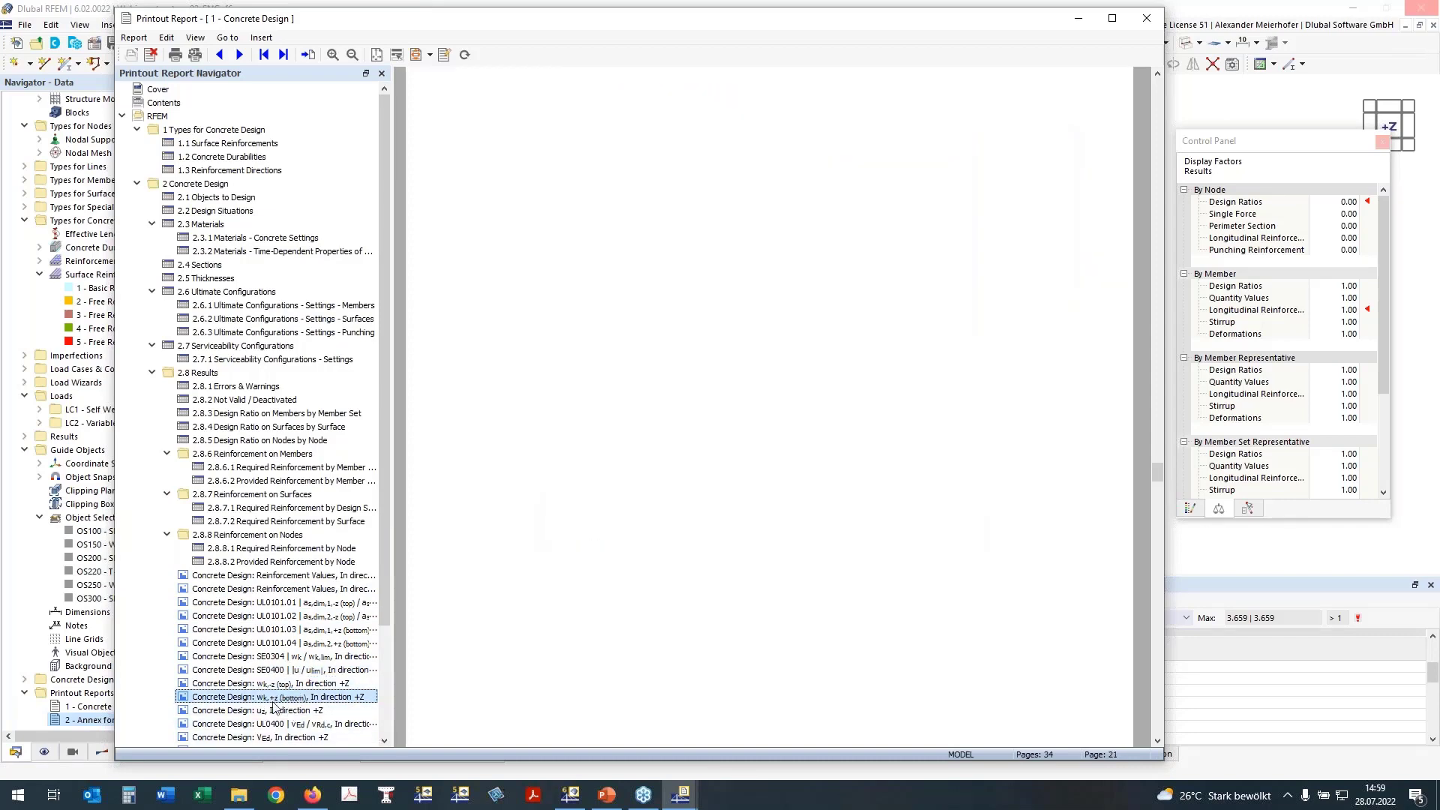
click(274, 657)
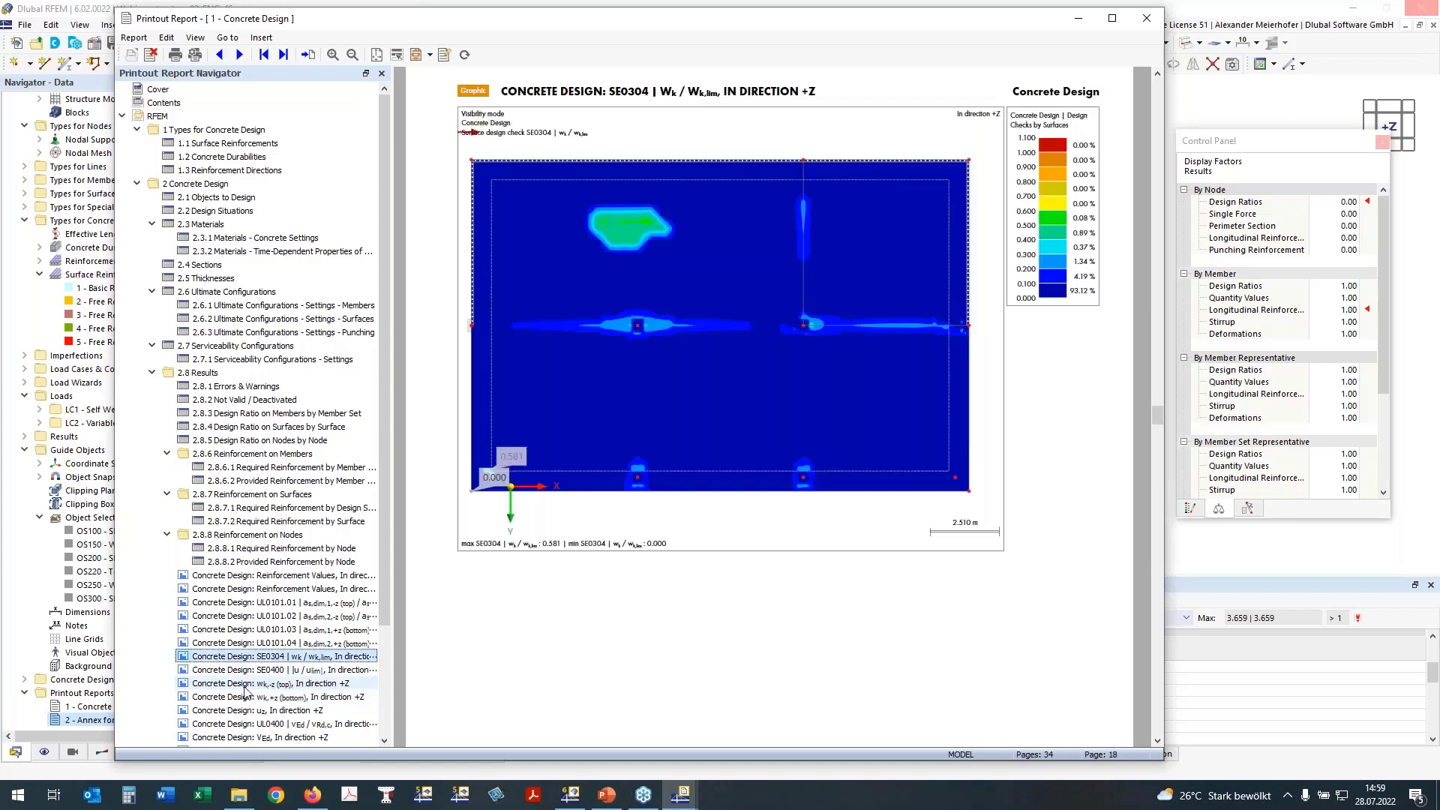
click(245, 686)
click(231, 708)
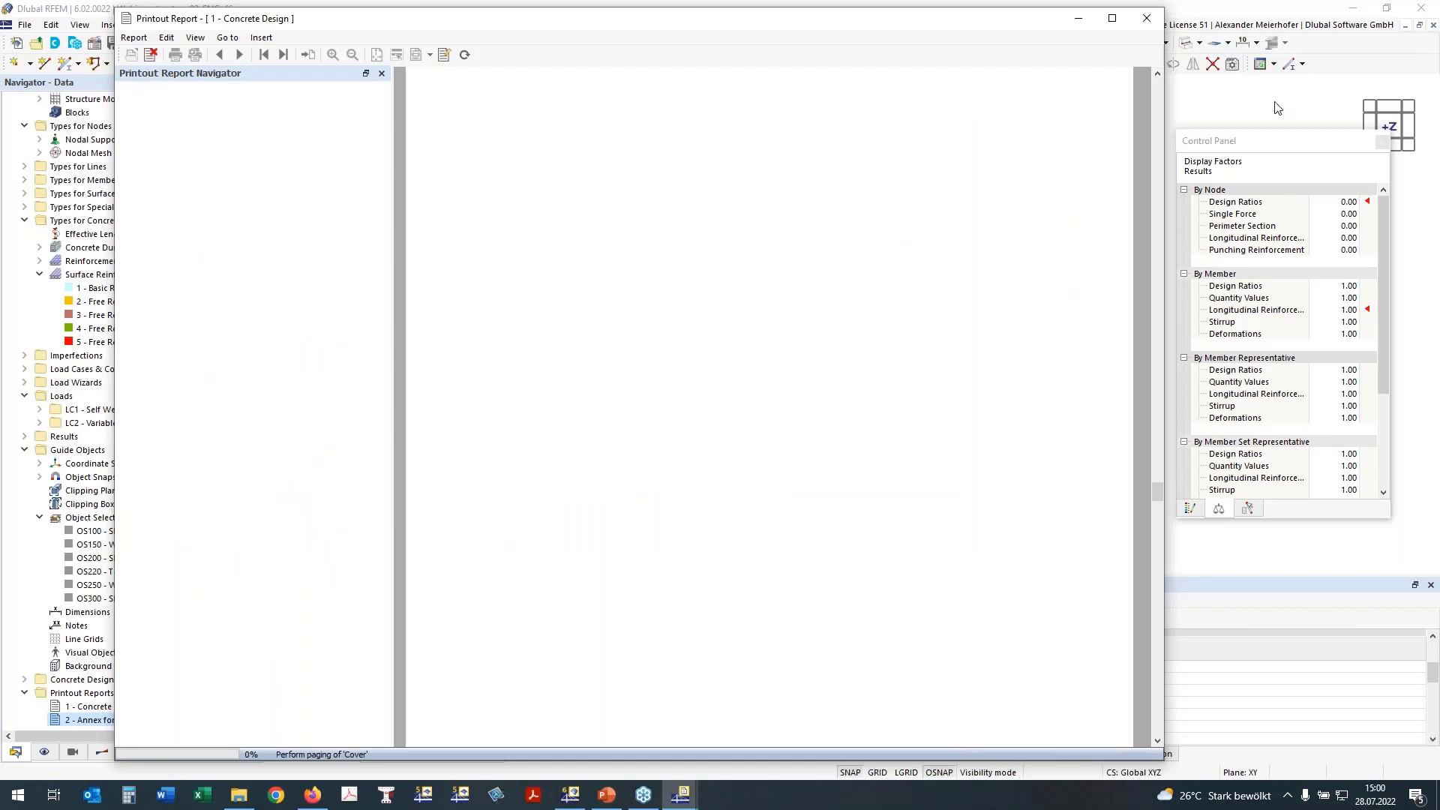
Minimize the Concrete Design report window and display the slab and rib model in transparent solid rendering
click(1078, 18)
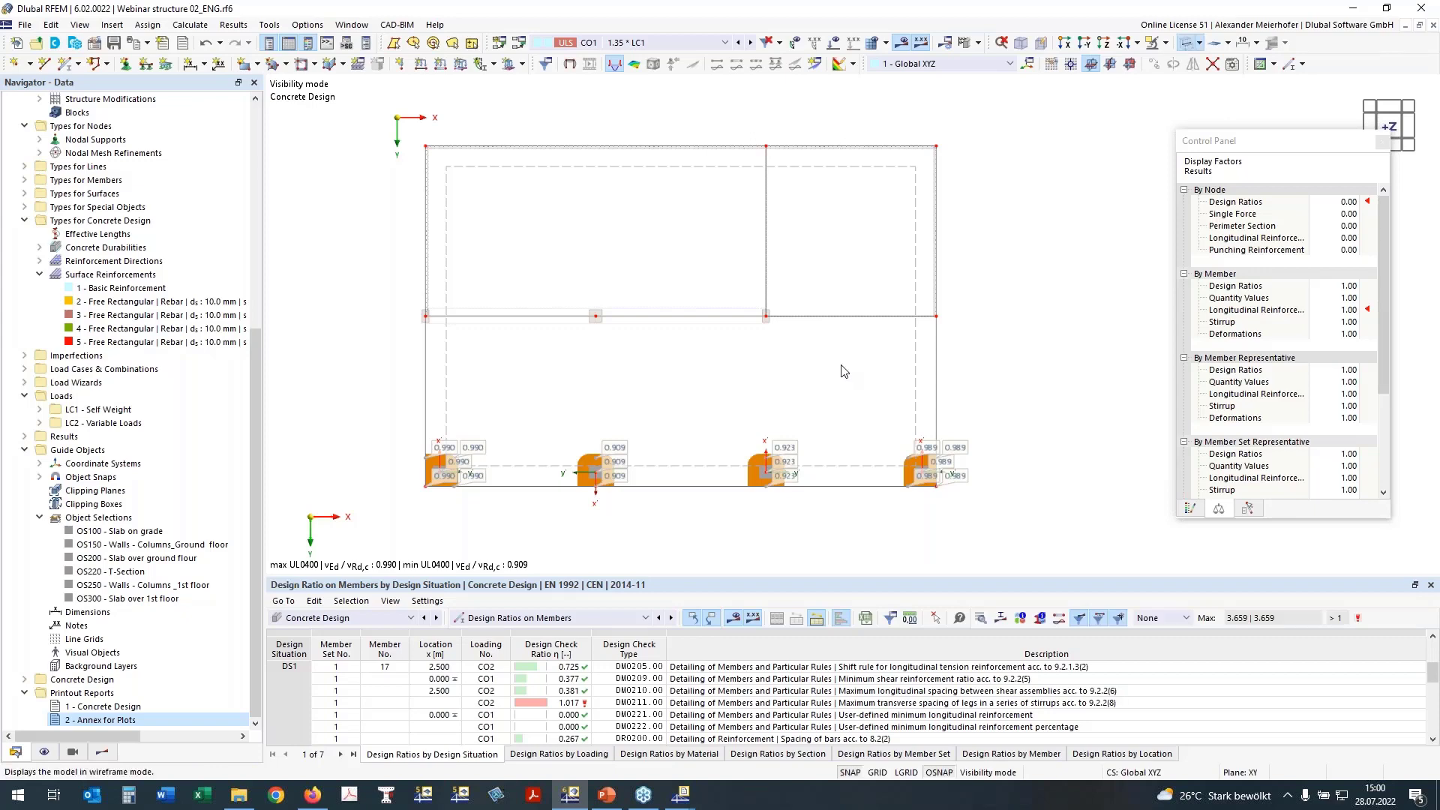
scroll(710, 421, down, 1)
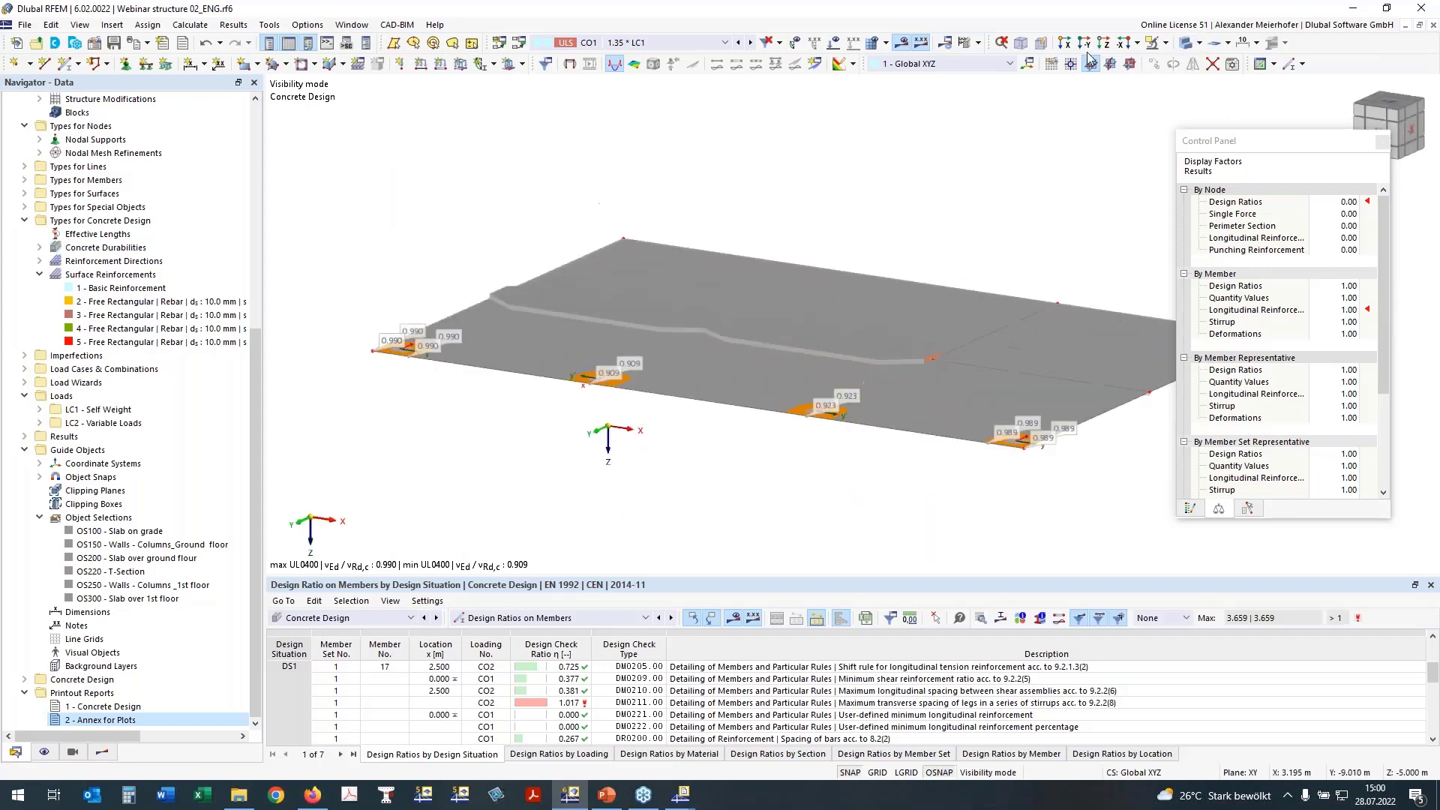
click(1185, 44)
ctrl+middle_drag(535, 406, 972, 164)
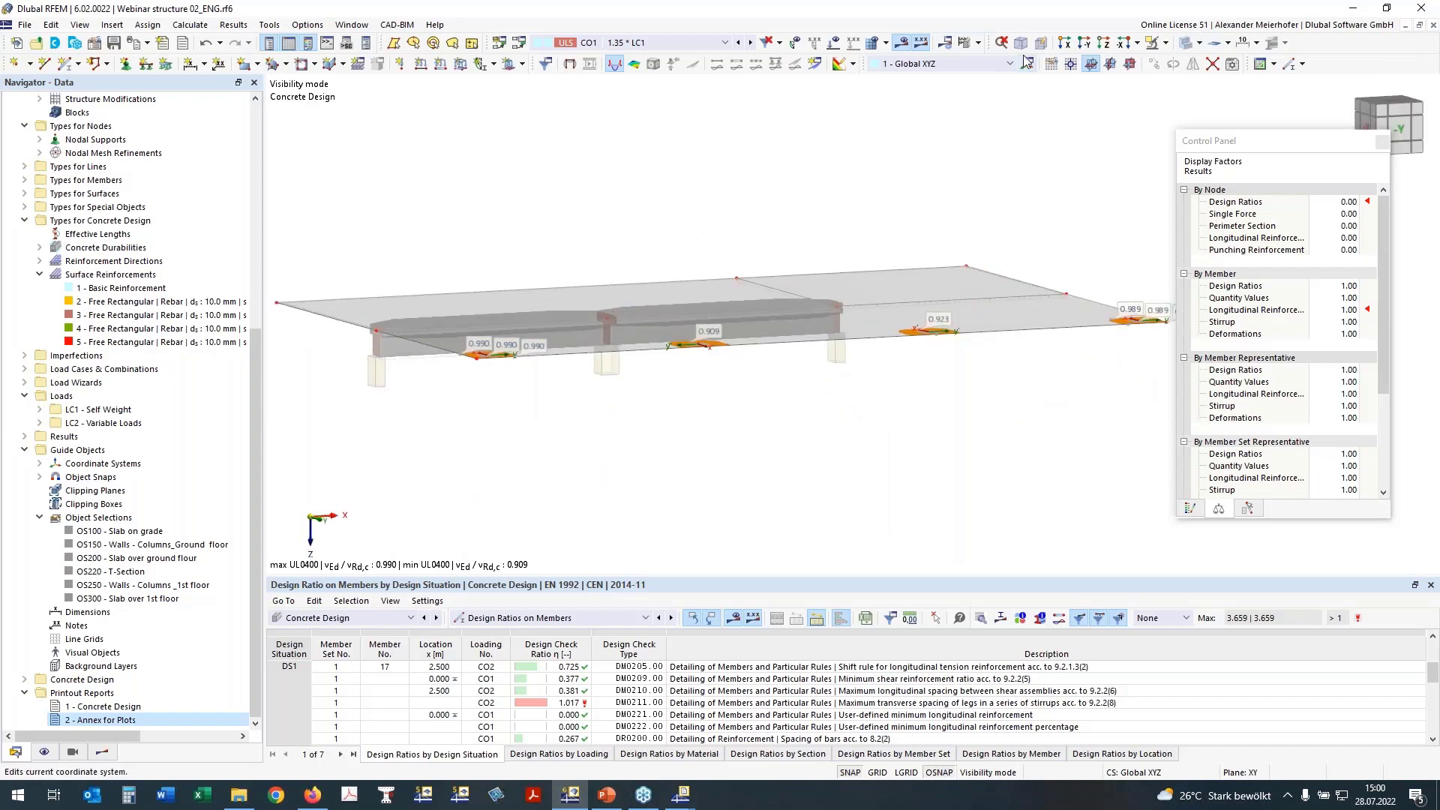
ctrl+middle_drag(998, 97, 856, 245)
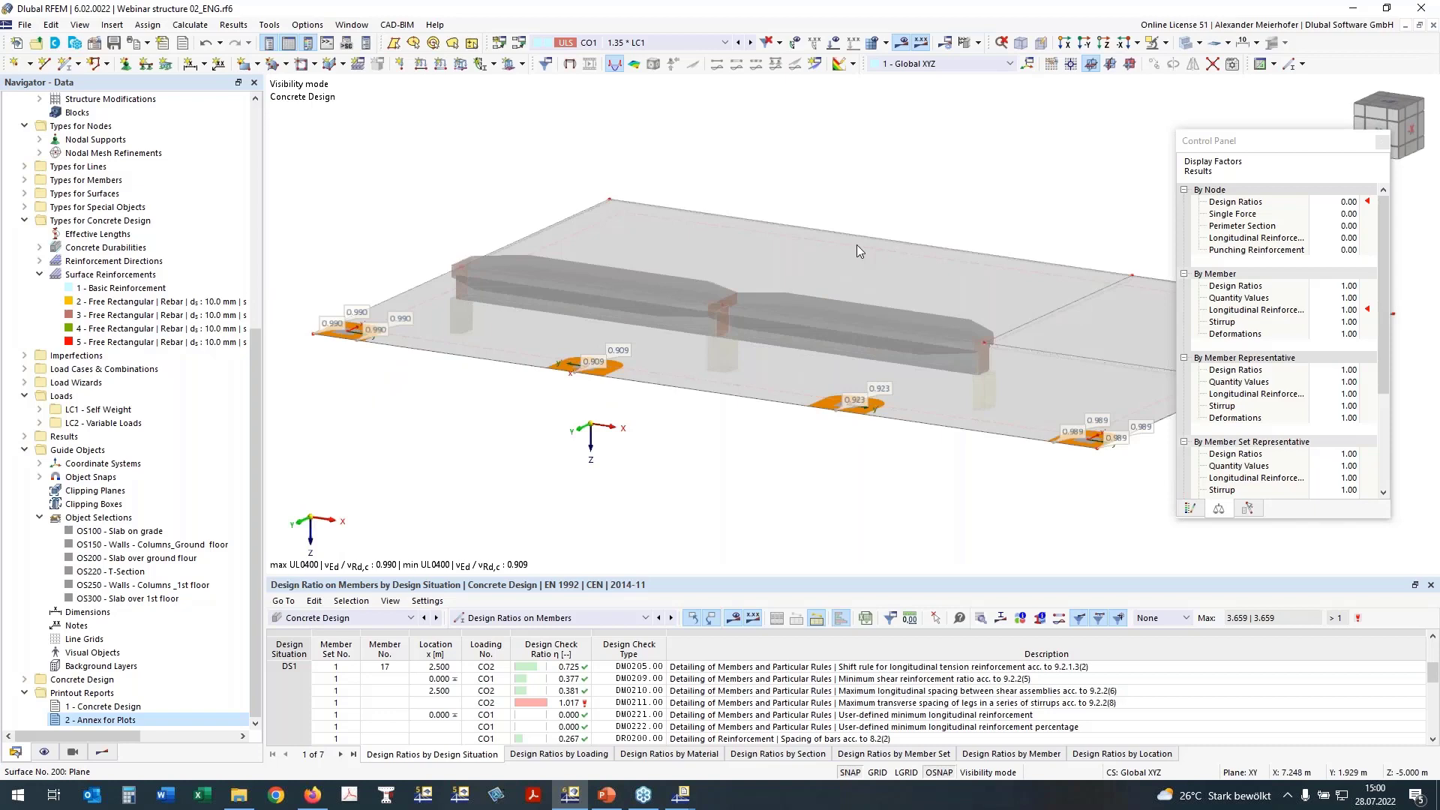
Cancel visibility mode to bring back the entire building model
click(1166, 44)
click(1167, 143)
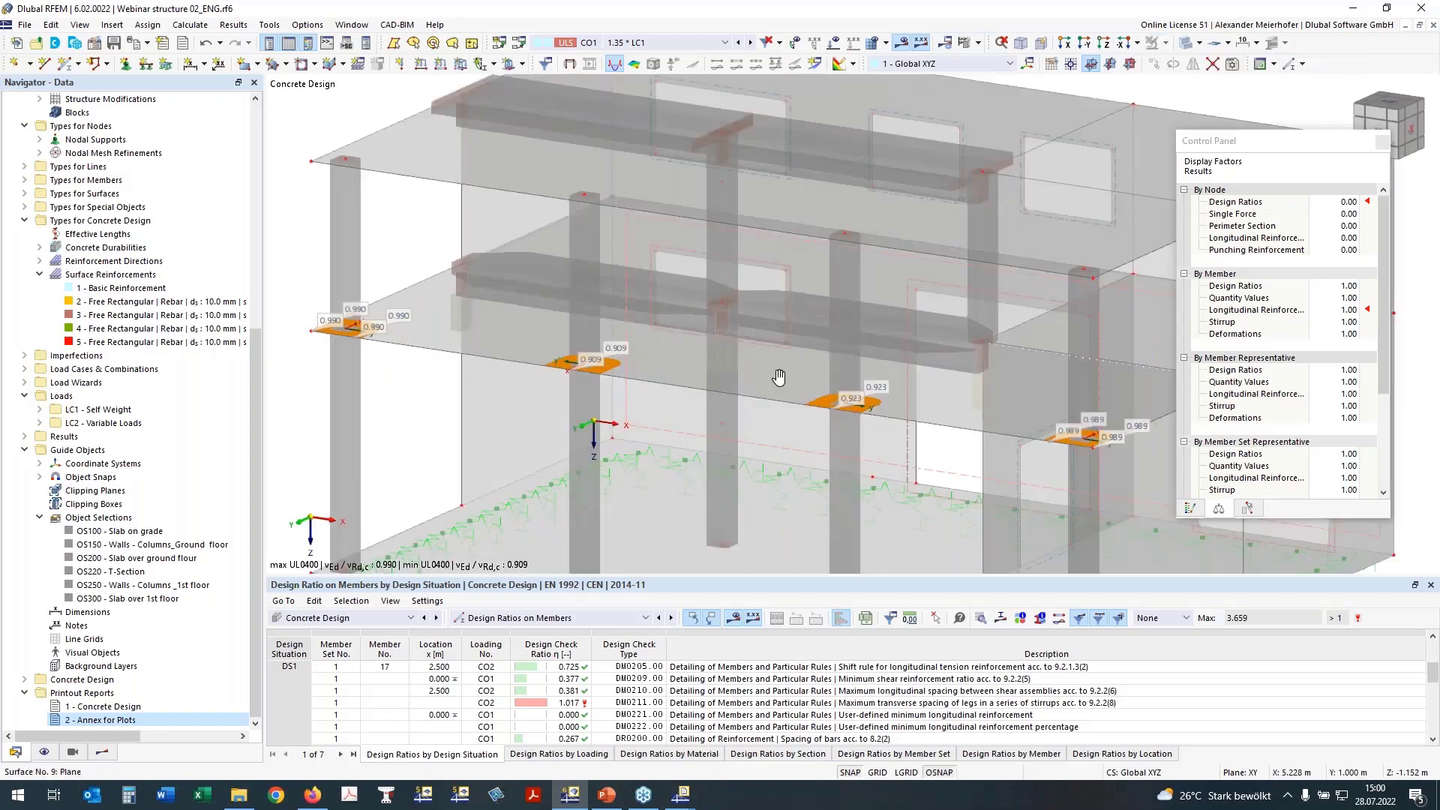
ctrl+middle_drag(779, 378, 1132, 201)
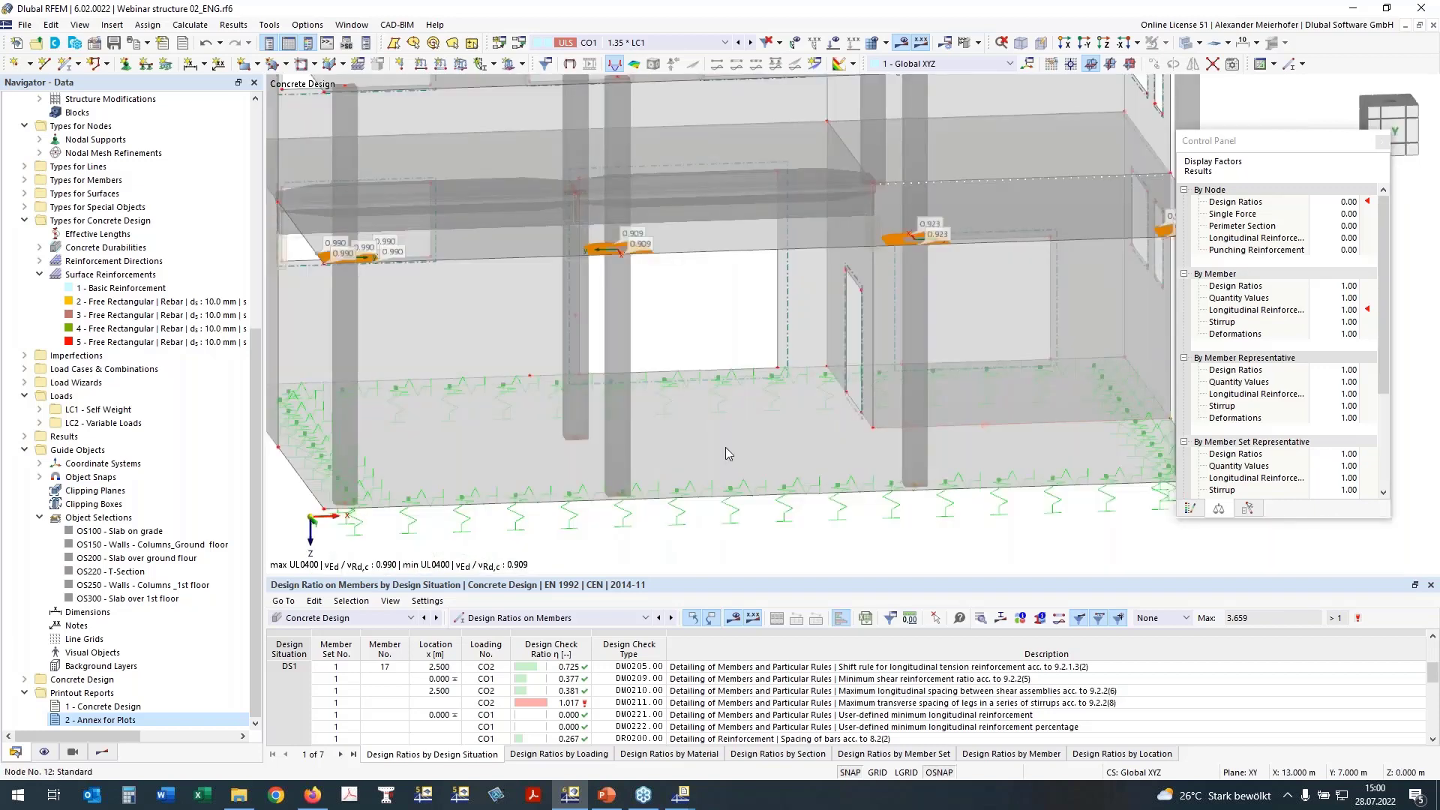
scroll(726, 447, down, 1)
ctrl+middle_drag(833, 465, 771, 414)
scroll(771, 414, down, 2)
ctrl+middle_drag(855, 472, 844, 450)
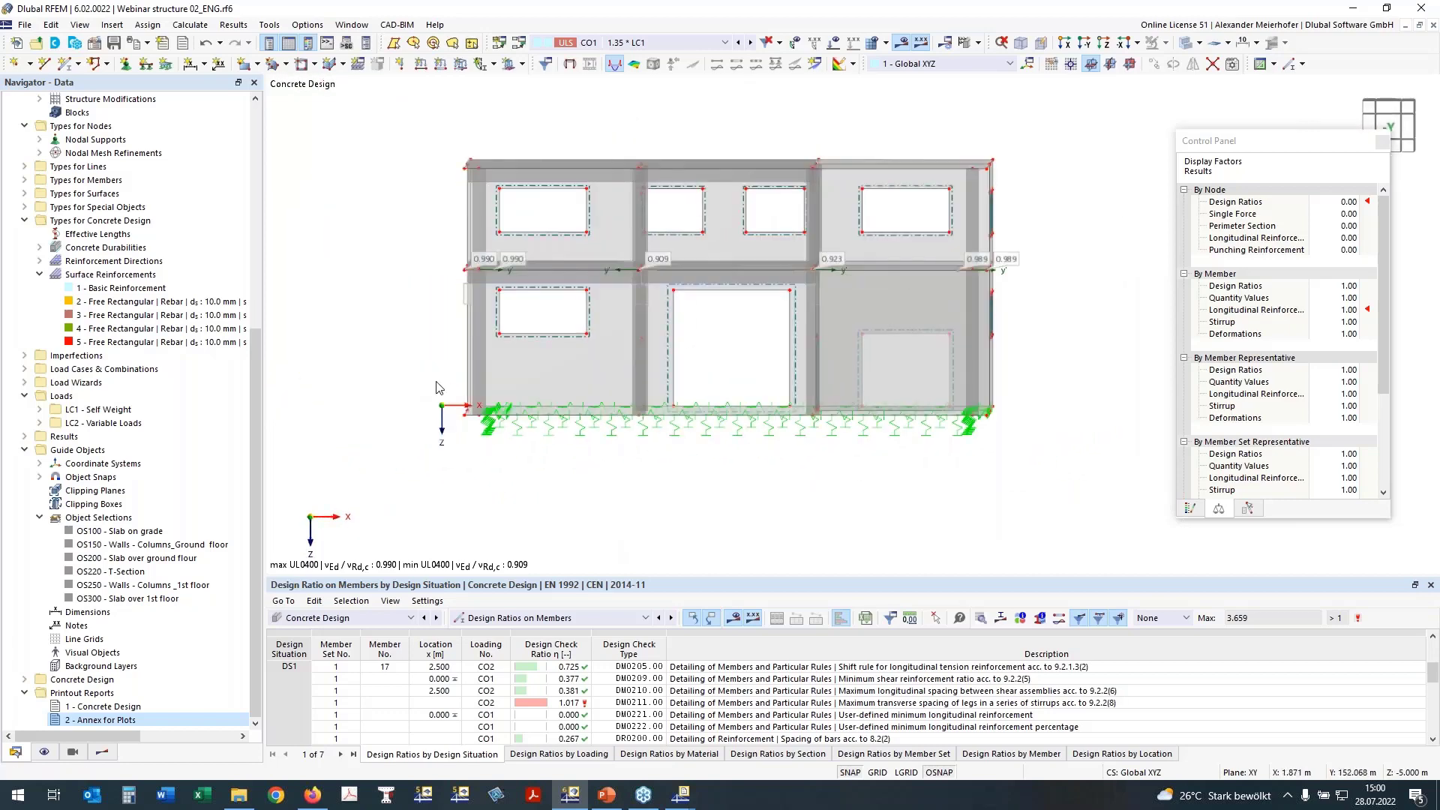
drag(419, 376, 1024, 451)
right_click(558, 427)
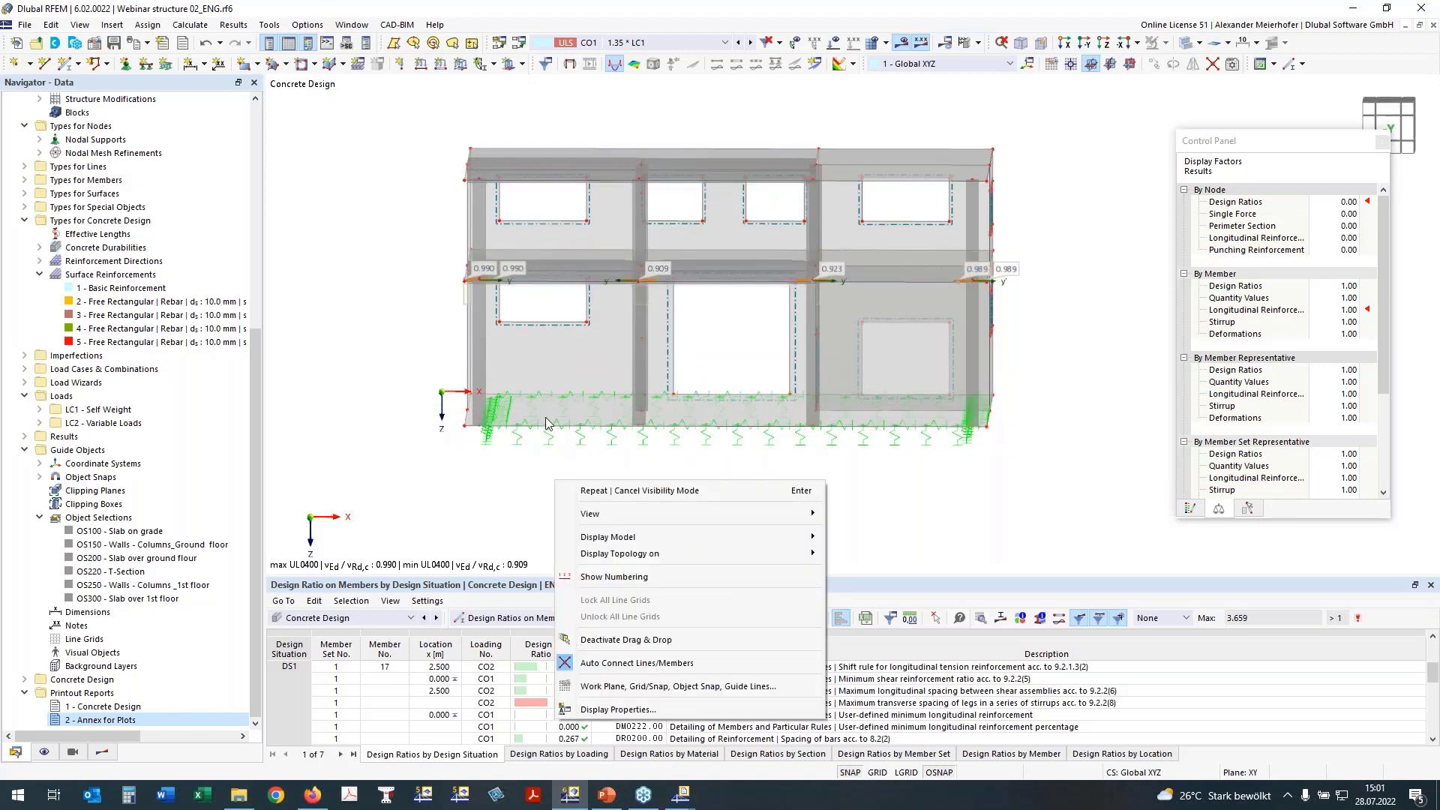
click(475, 488)
middle_drag(582, 484, 450, 405)
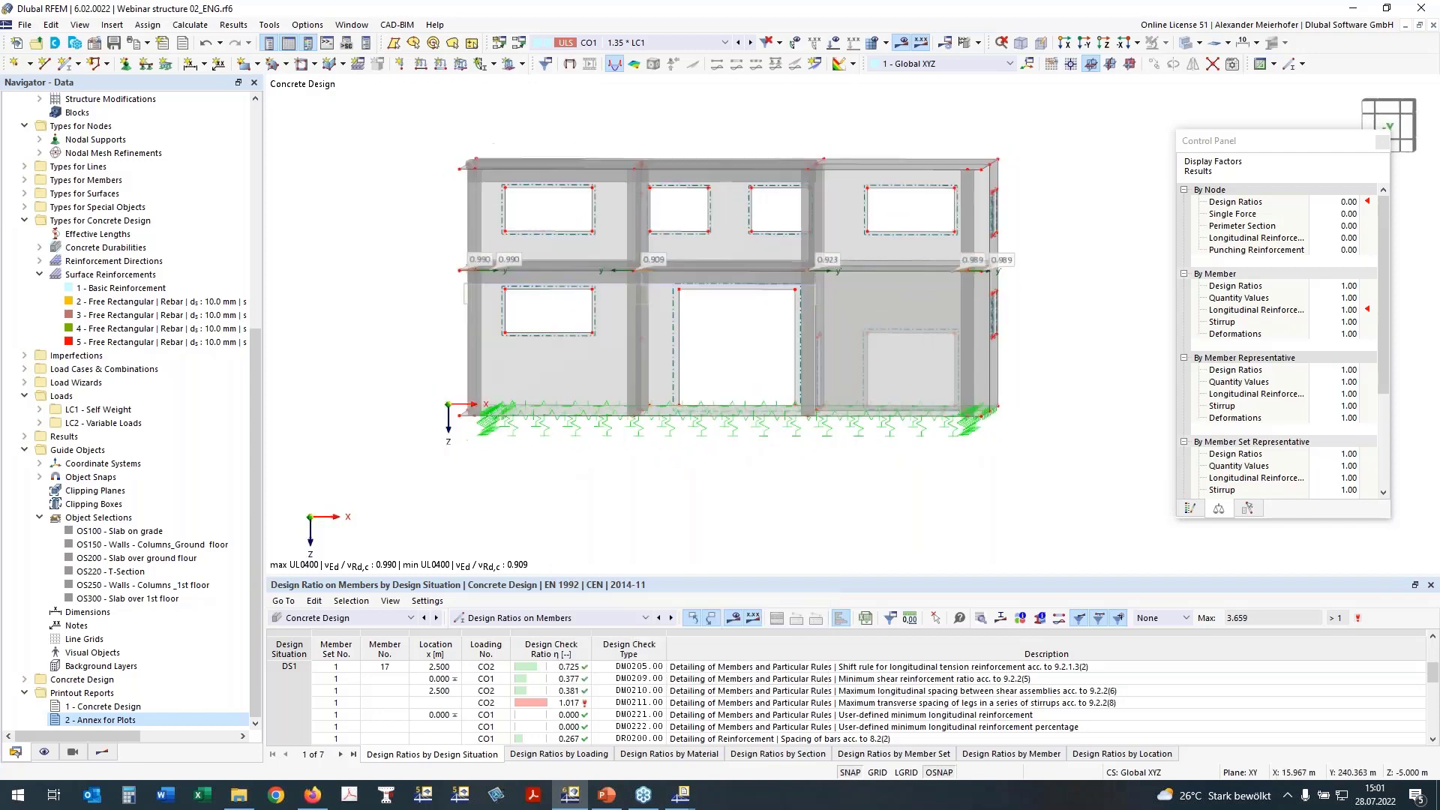
Window-select the slab on grade with its supports, isolate it through visibility, and view it in the Z-direction
drag(441, 391, 1054, 441)
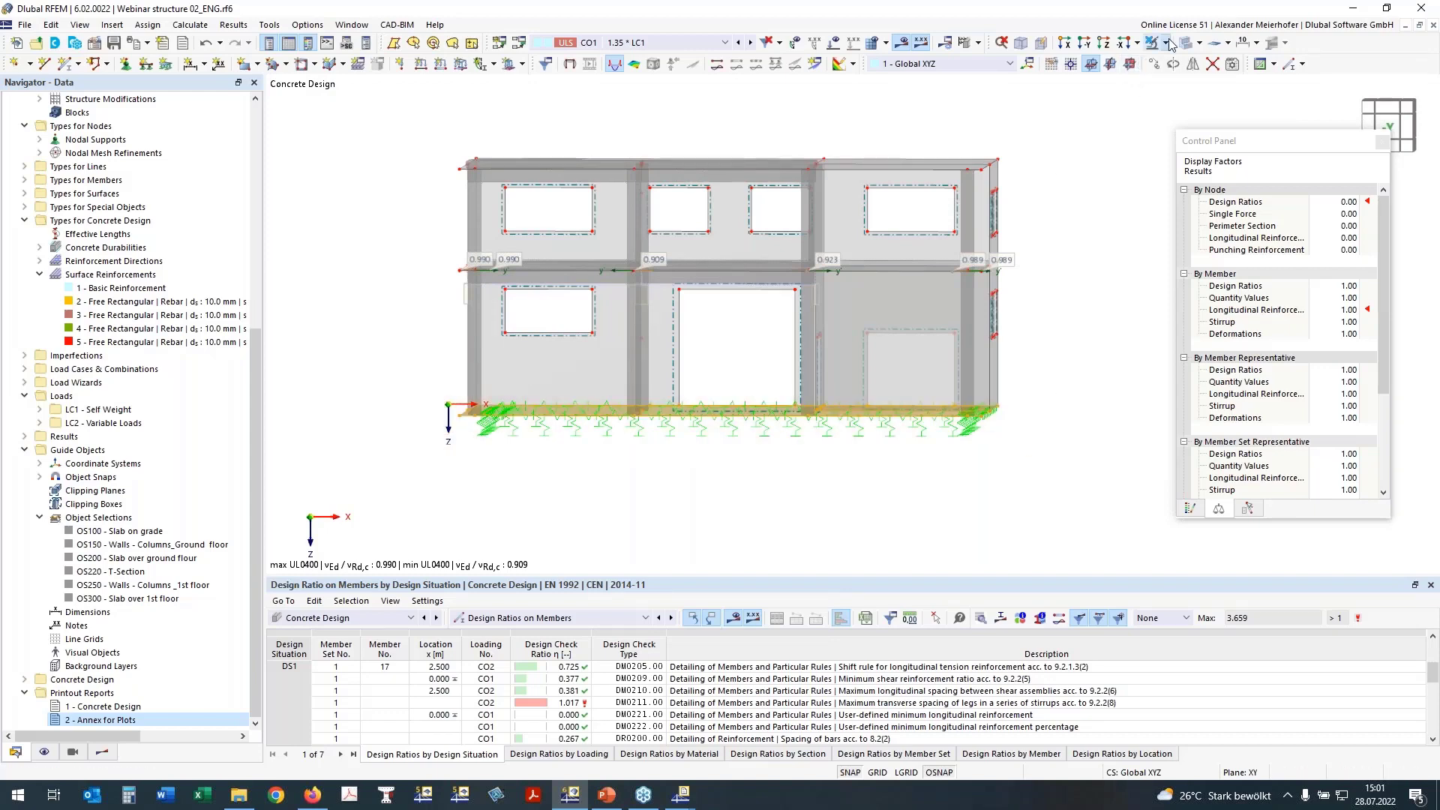
click(1167, 44)
click(1168, 63)
ctrl+middle_drag(1029, 225, 1045, 273)
click(1045, 273)
middle_drag(657, 344, 851, 420)
click(1103, 43)
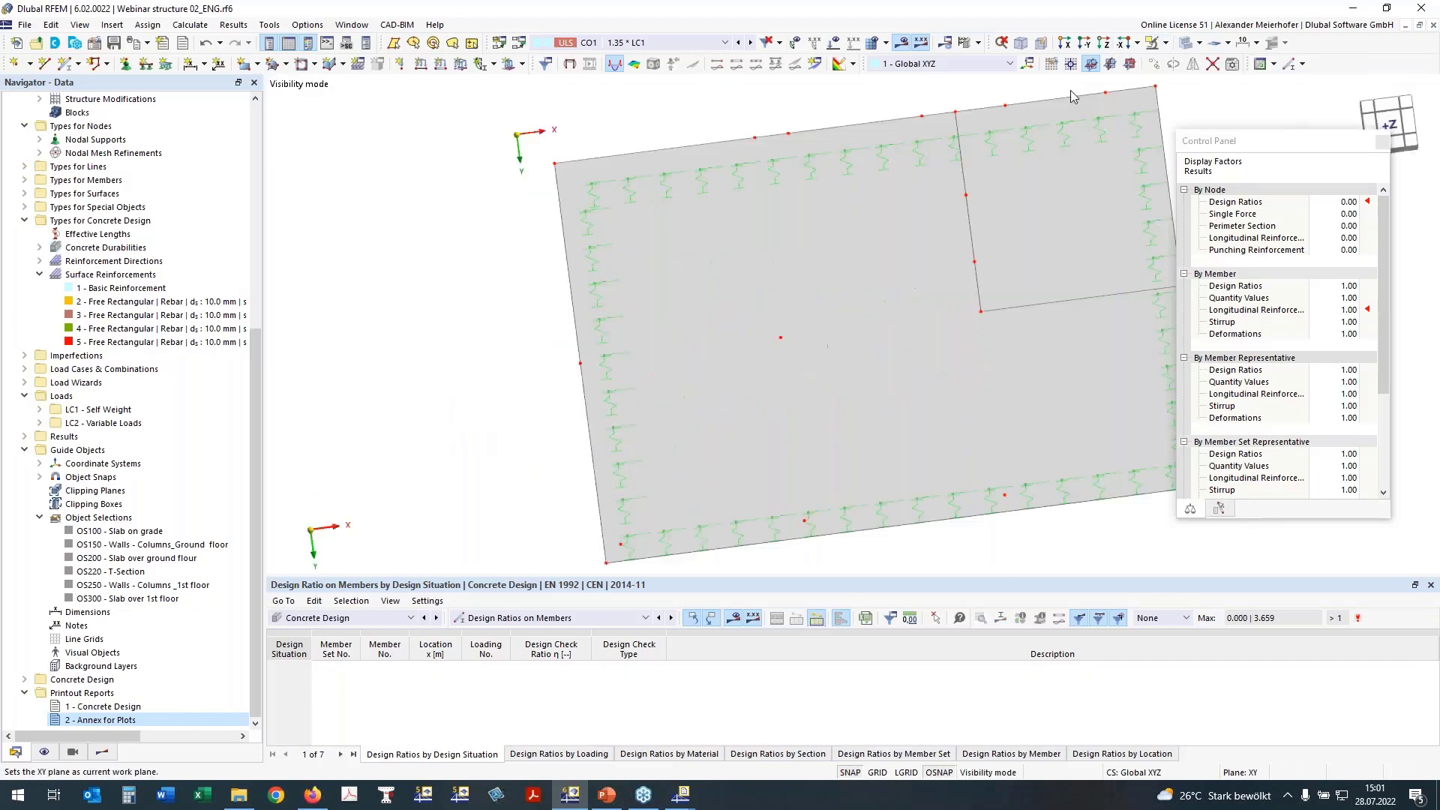
Select the eight support nodes on the slab on grade, activate punching design for them, and accept deleting the Concrete Design results
middle_drag(634, 358, 569, 330)
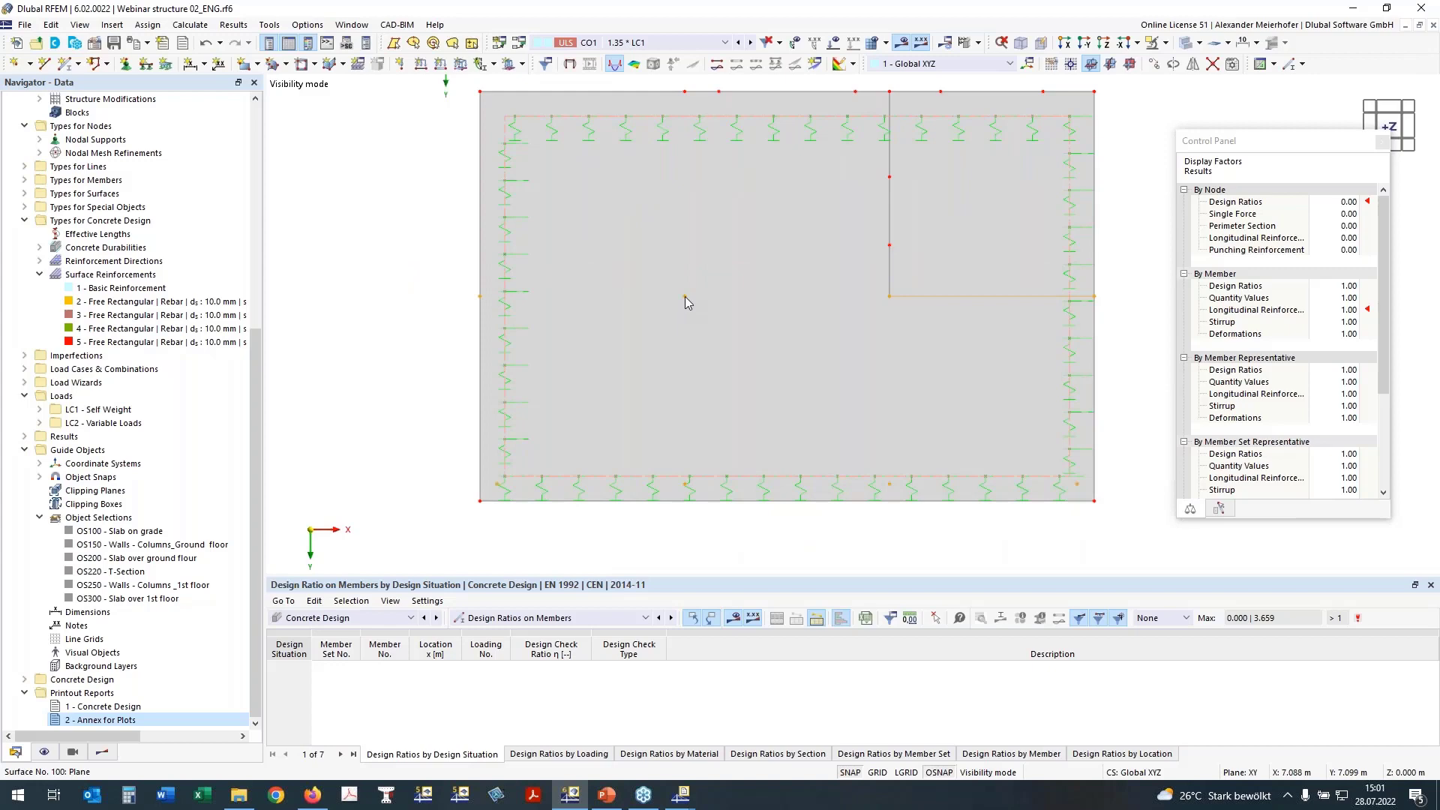
right_click(685, 296)
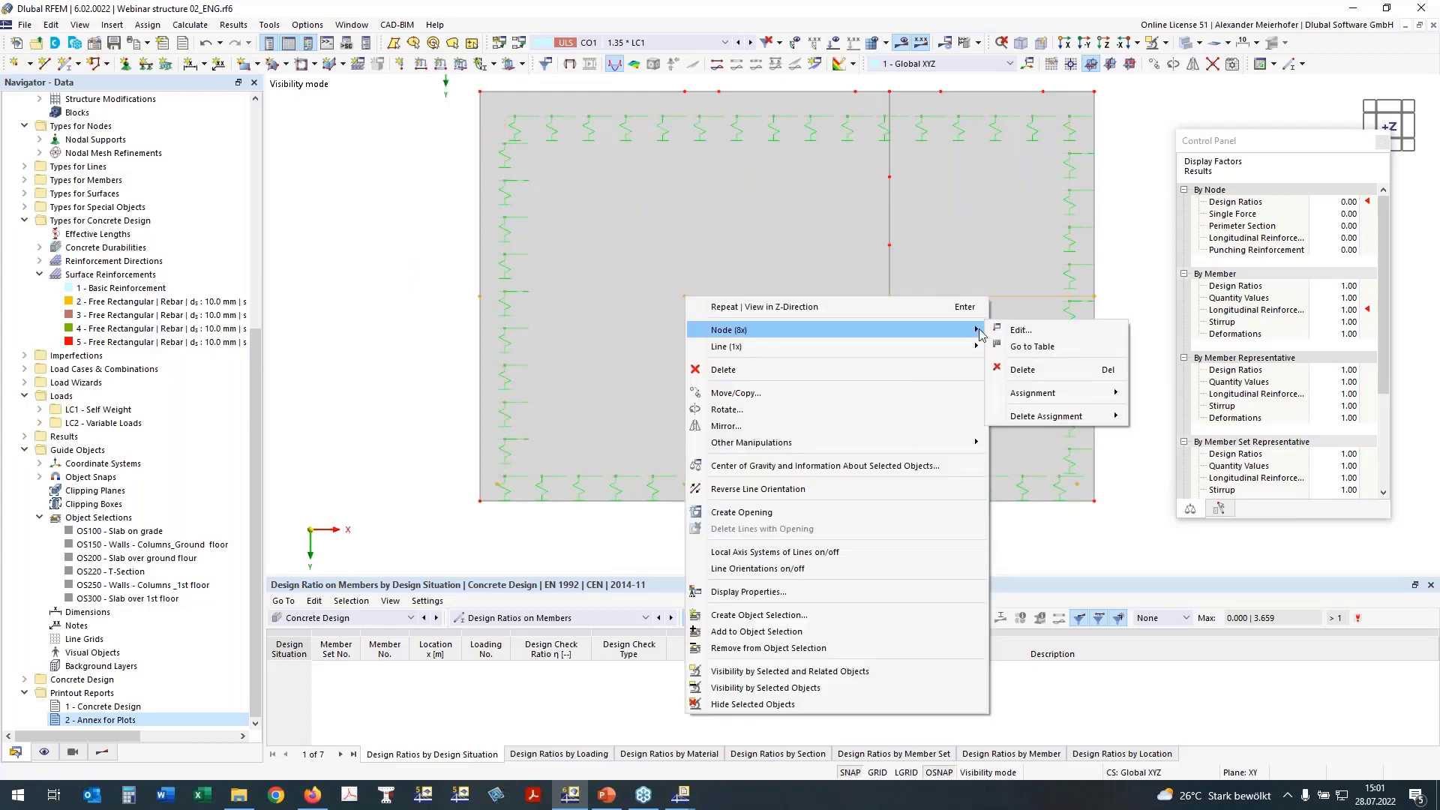
click(1019, 330)
click(955, 658)
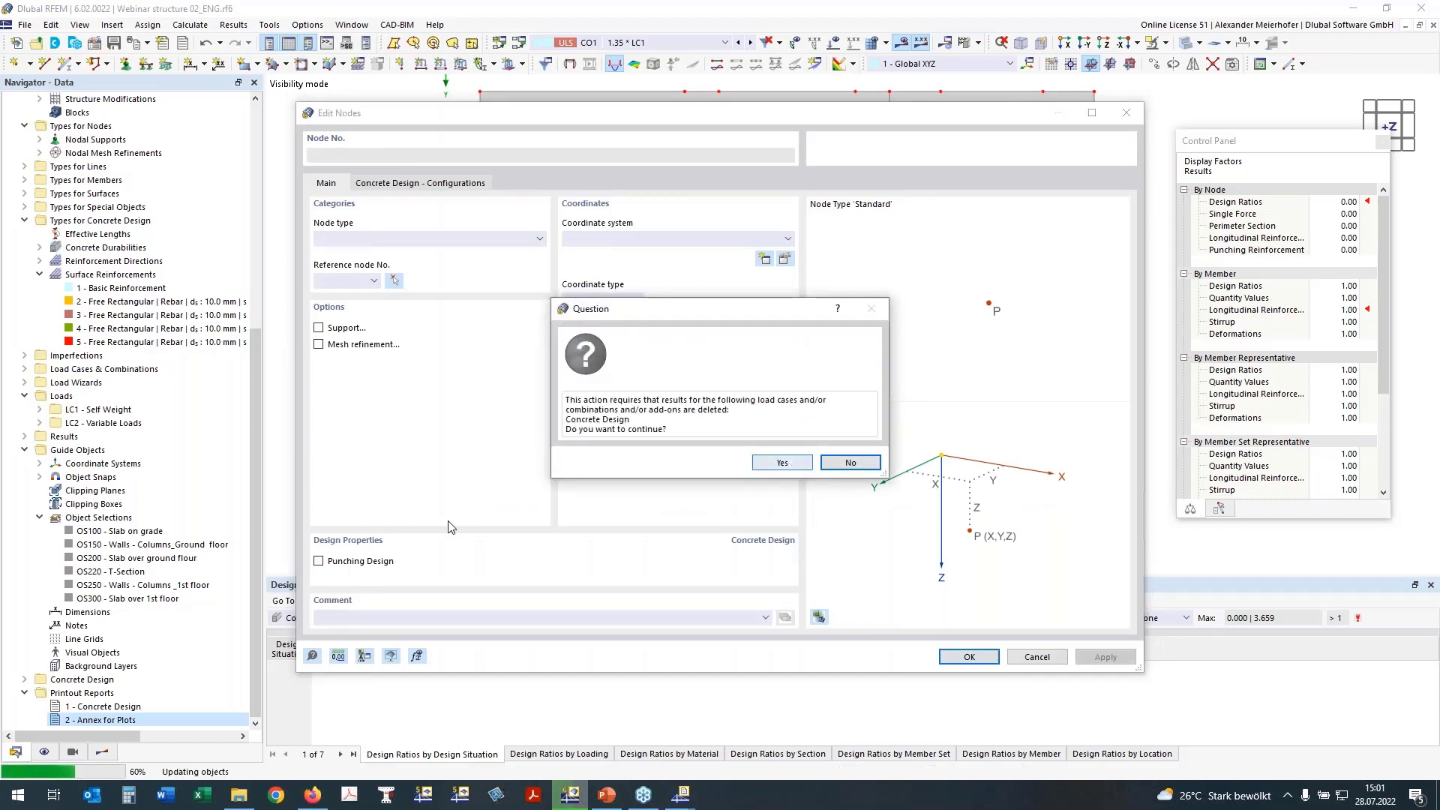
click(781, 462)
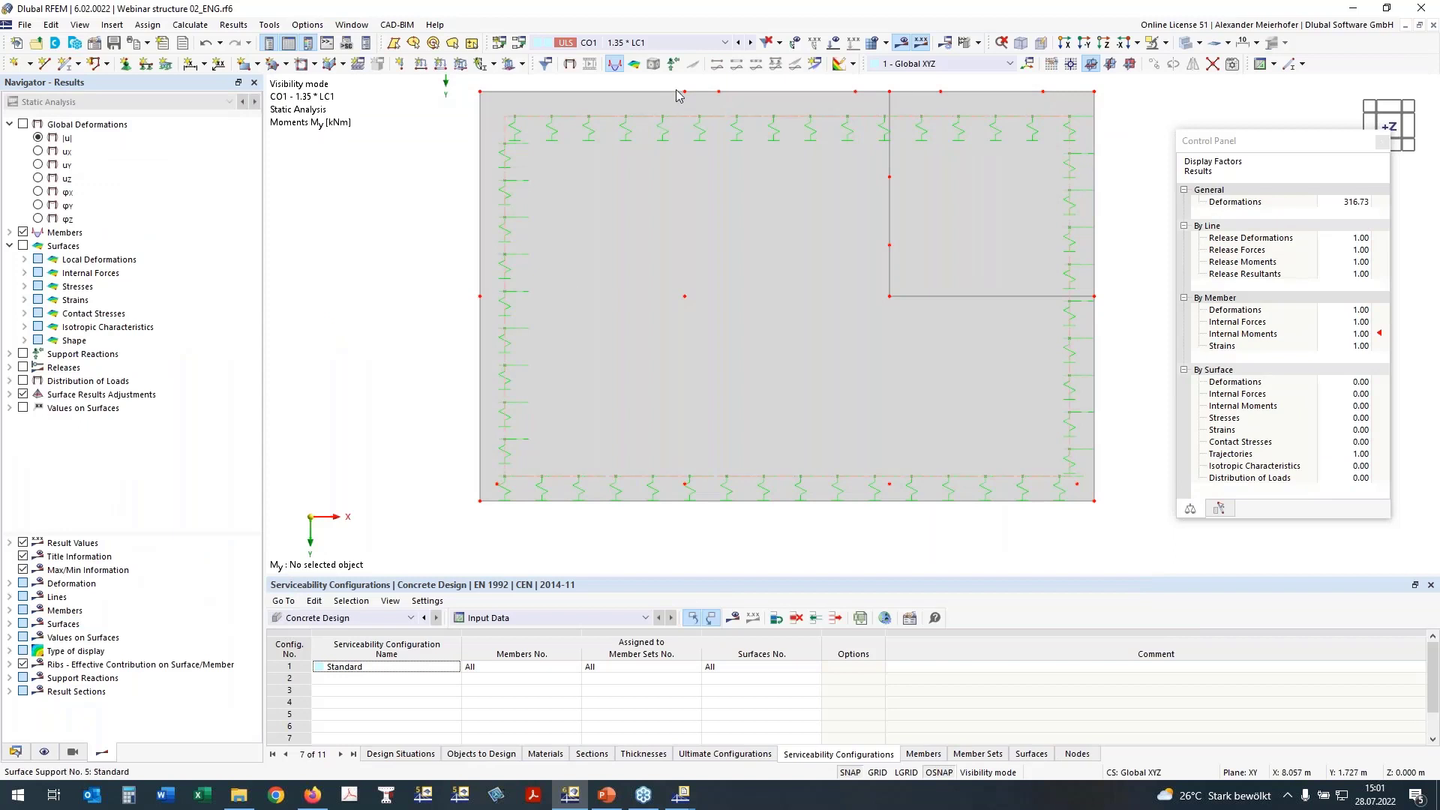
Assign the Basic Reinforcement surface reinforcement to surface 100 in addition to surface 200
click(15, 751)
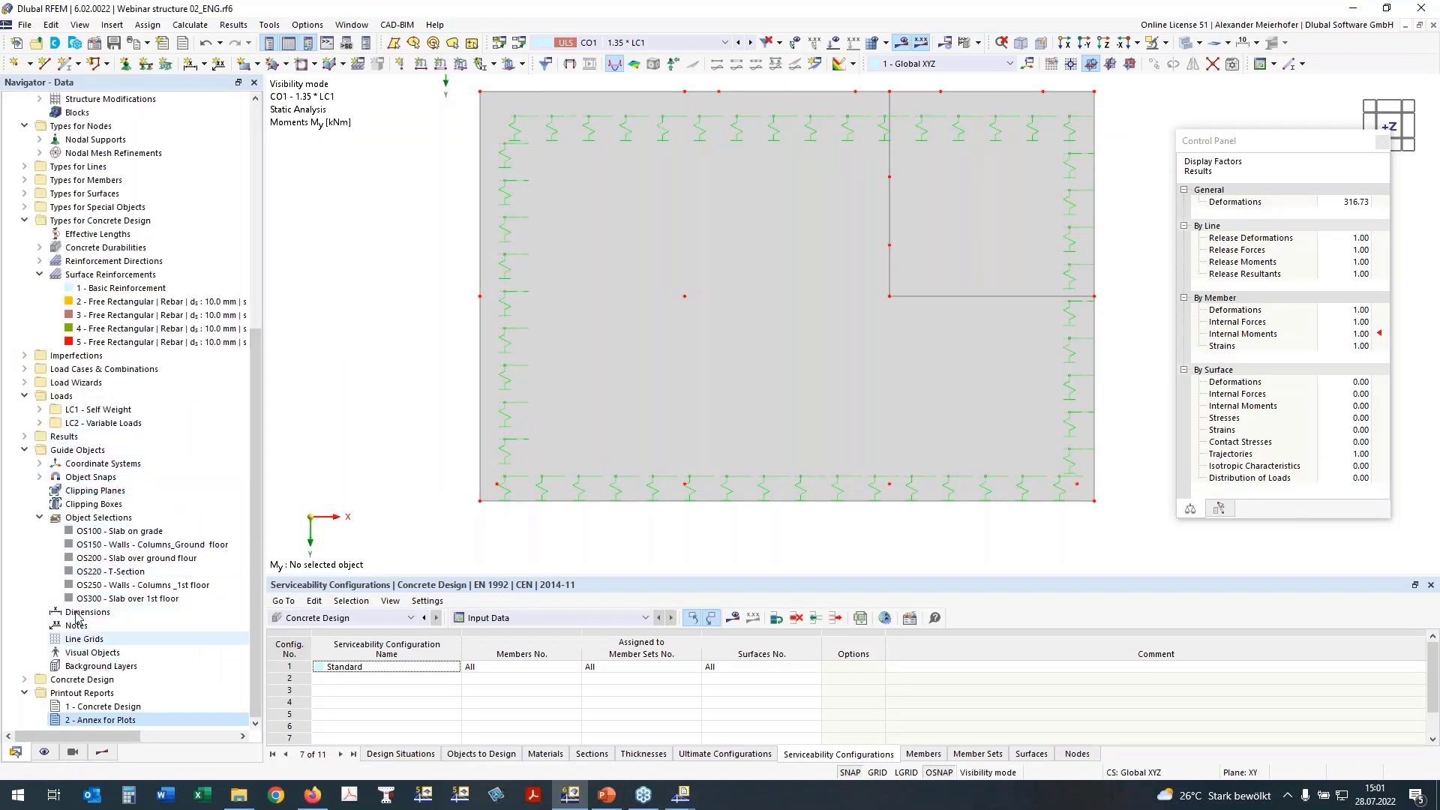
double_click(98, 289)
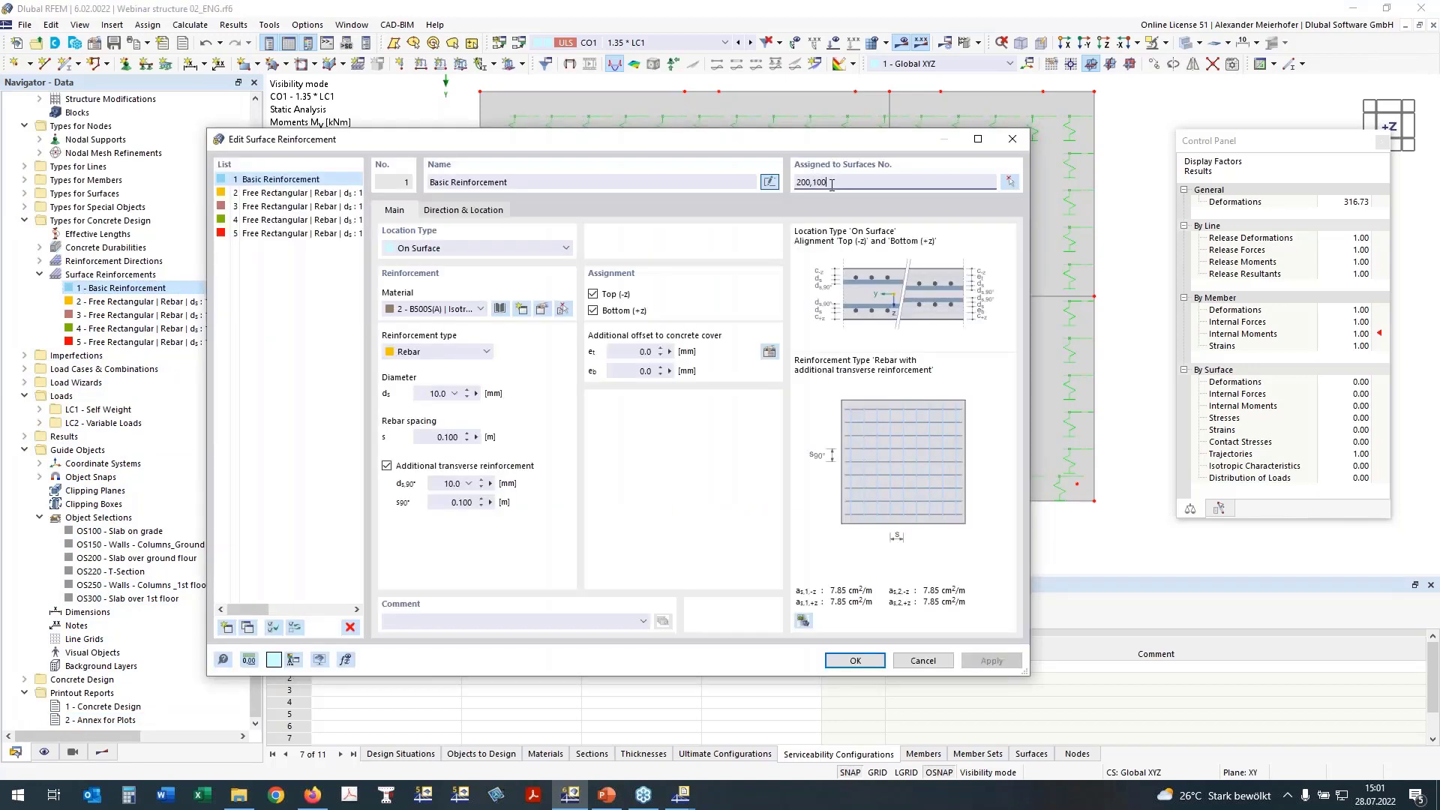
click(855, 660)
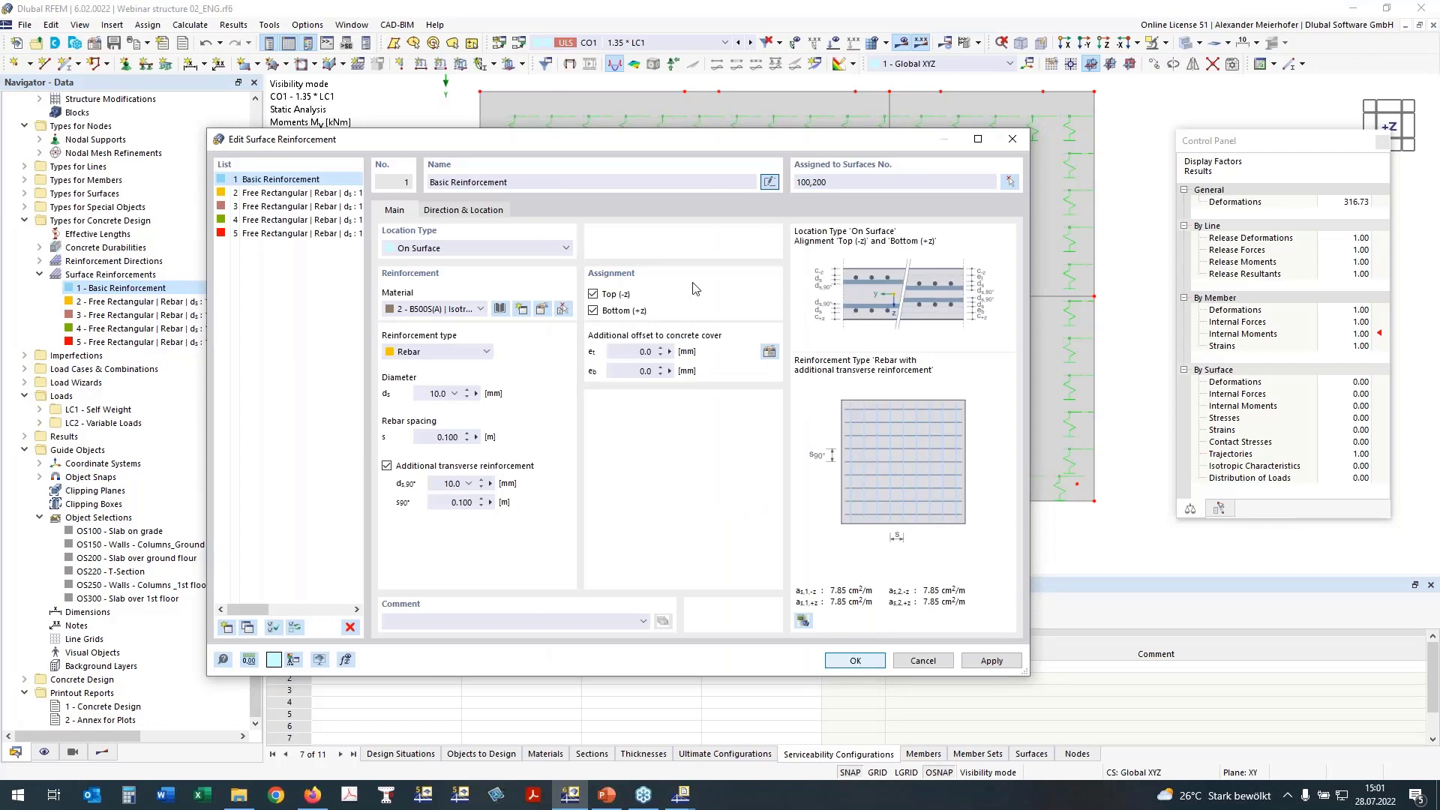
Accept the Basic Reinforcement assignment and cancel visibility mode to show the whole building
click(855, 661)
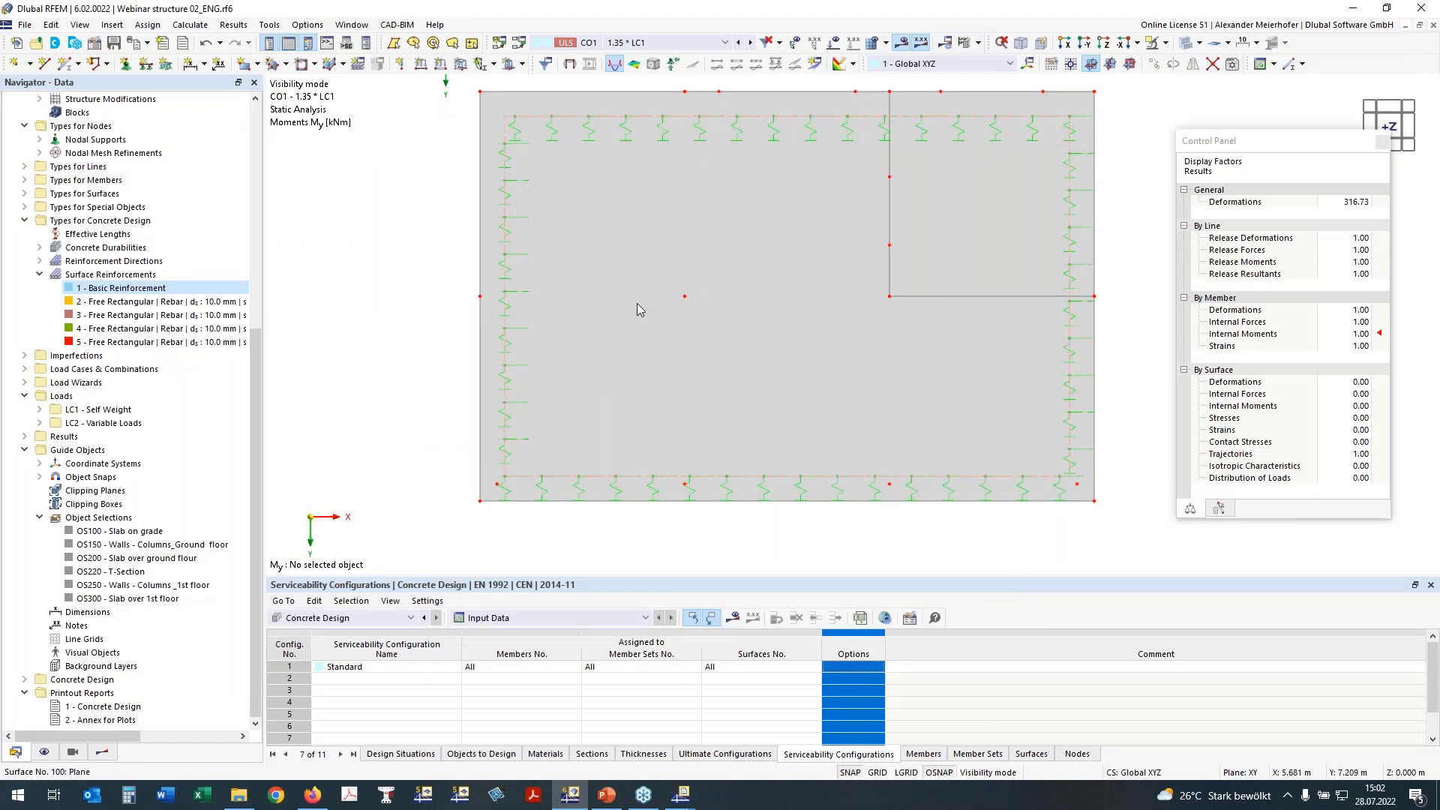
ctrl+middle_drag(486, 307, 477, 347)
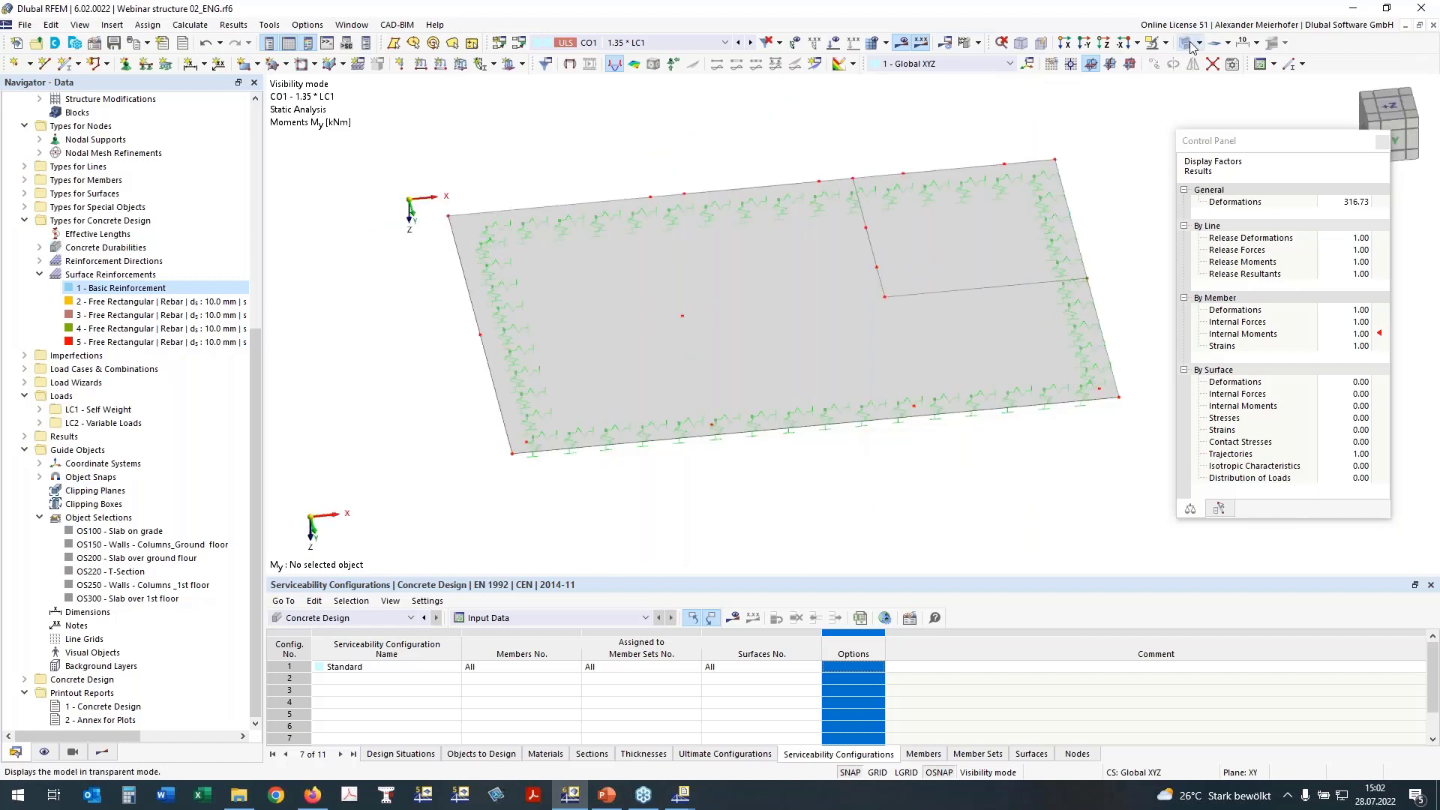
click(1165, 43)
click(1211, 142)
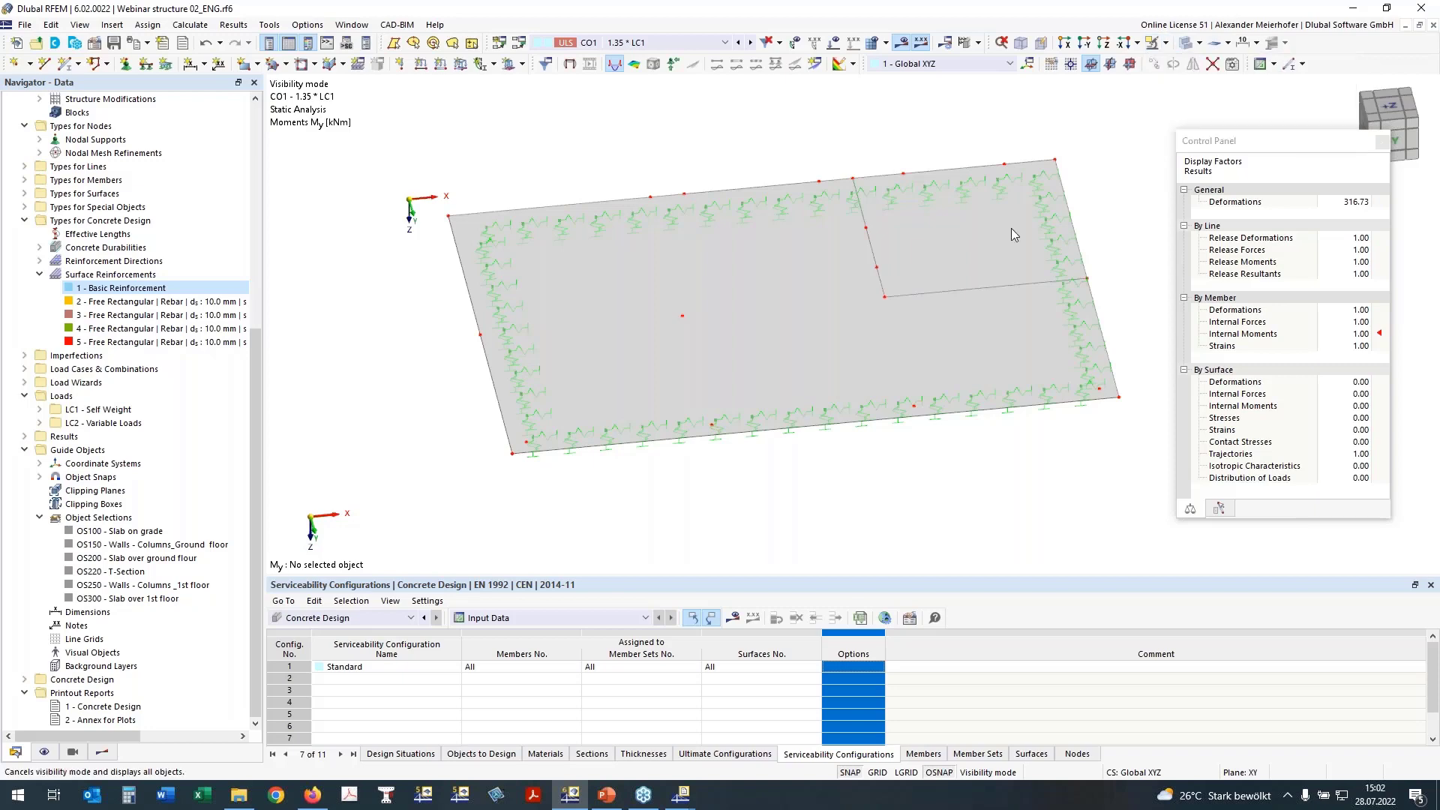
ctrl+middle_drag(652, 449, 667, 454)
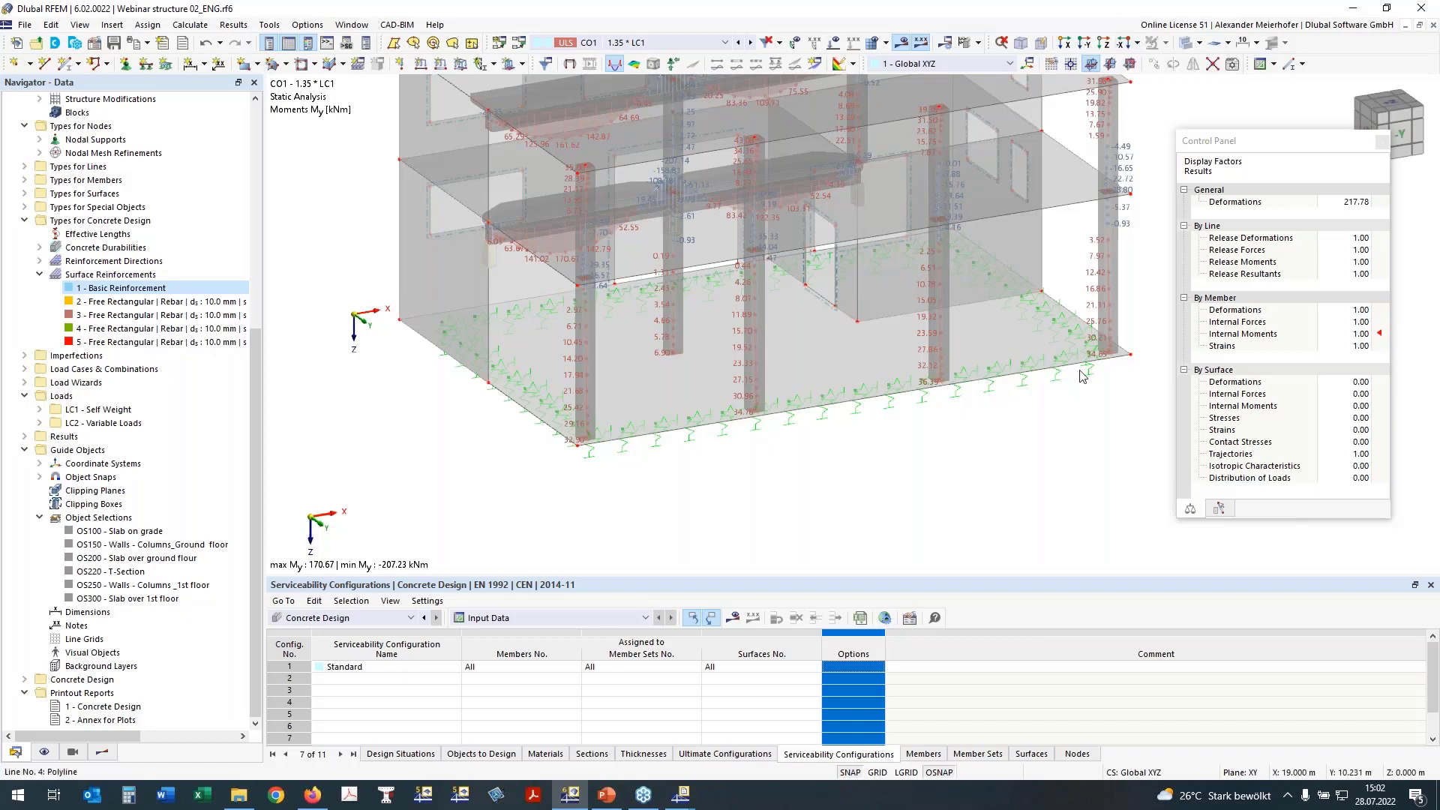
ctrl+middle_drag(1083, 376, 1028, 349)
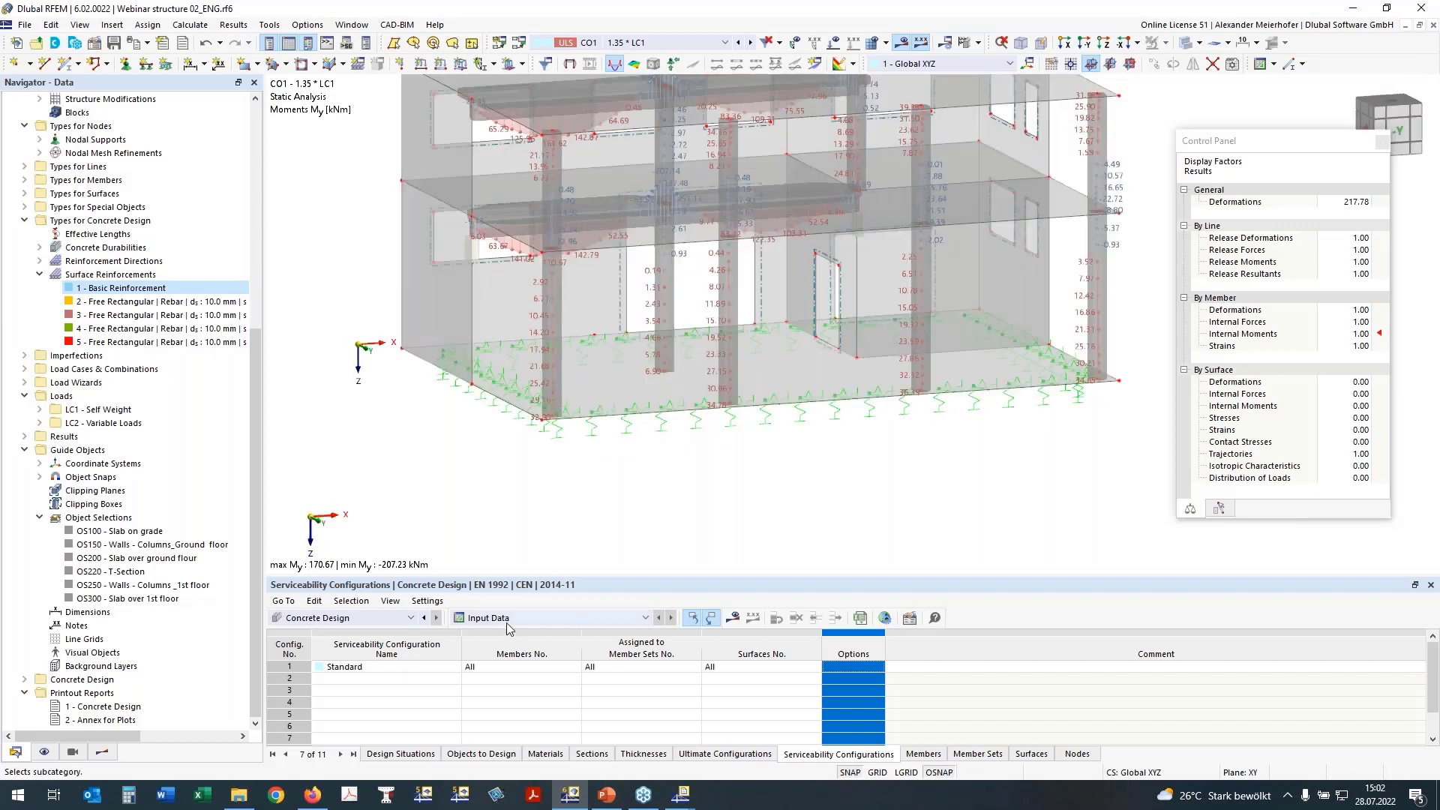
Remove members 17,18 and surface 200 from the Concrete Design objects to design
click(498, 755)
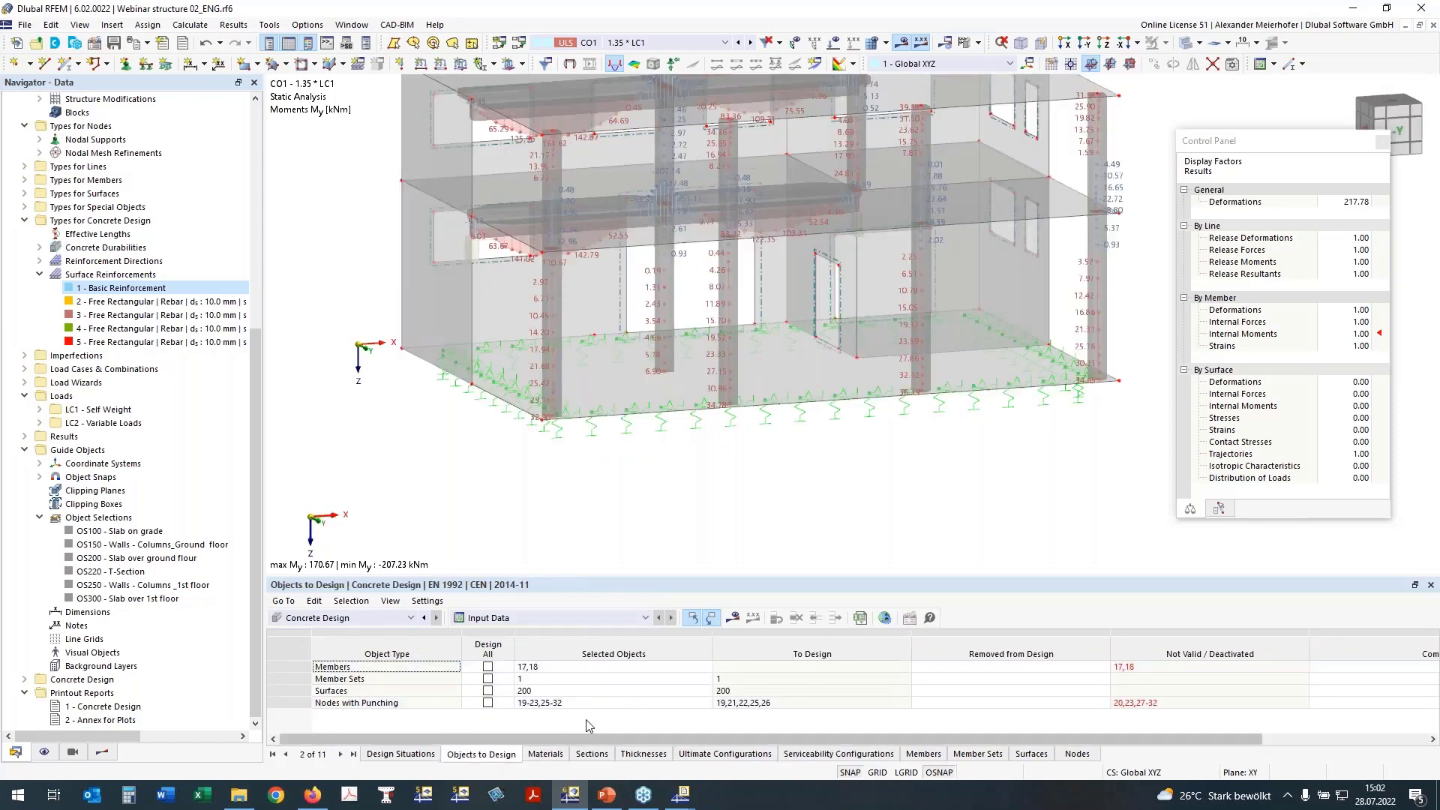
click(540, 667)
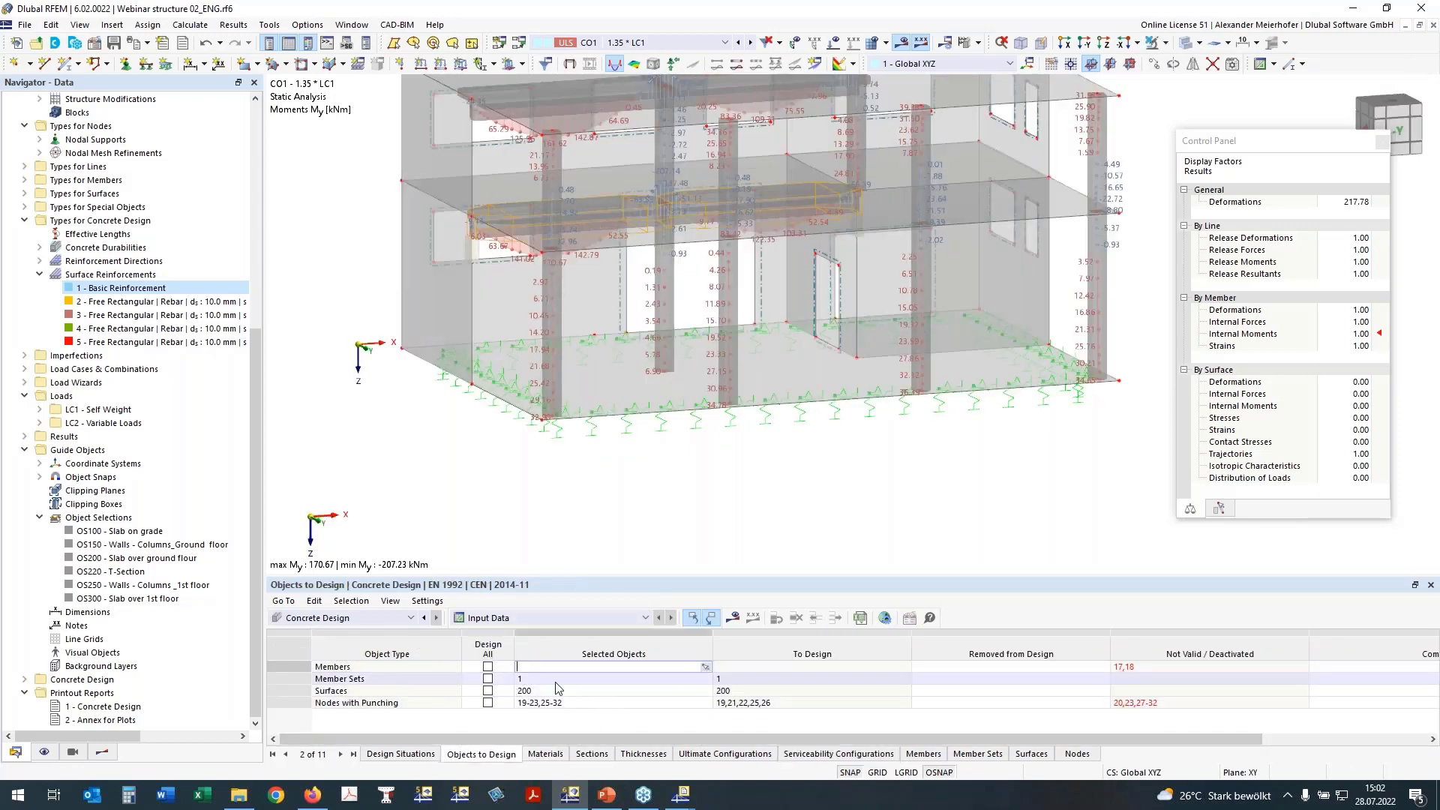
click(549, 679)
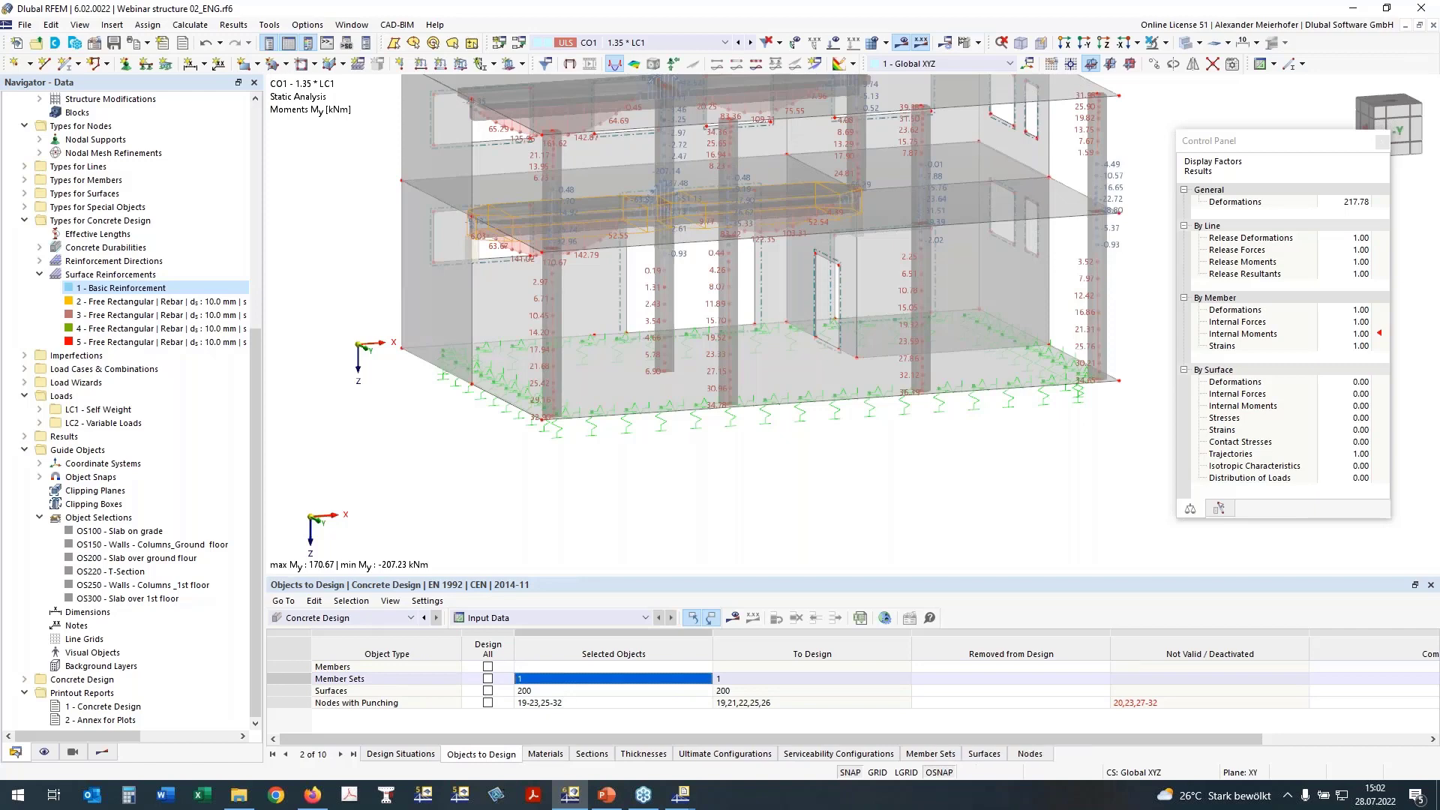
click(545, 691)
key(Delete)
Replace the selected nodes with punching by the slab on grade nodes 5,7,10-12,14,16,34, window-selected in a wireframe side view
click(600, 702)
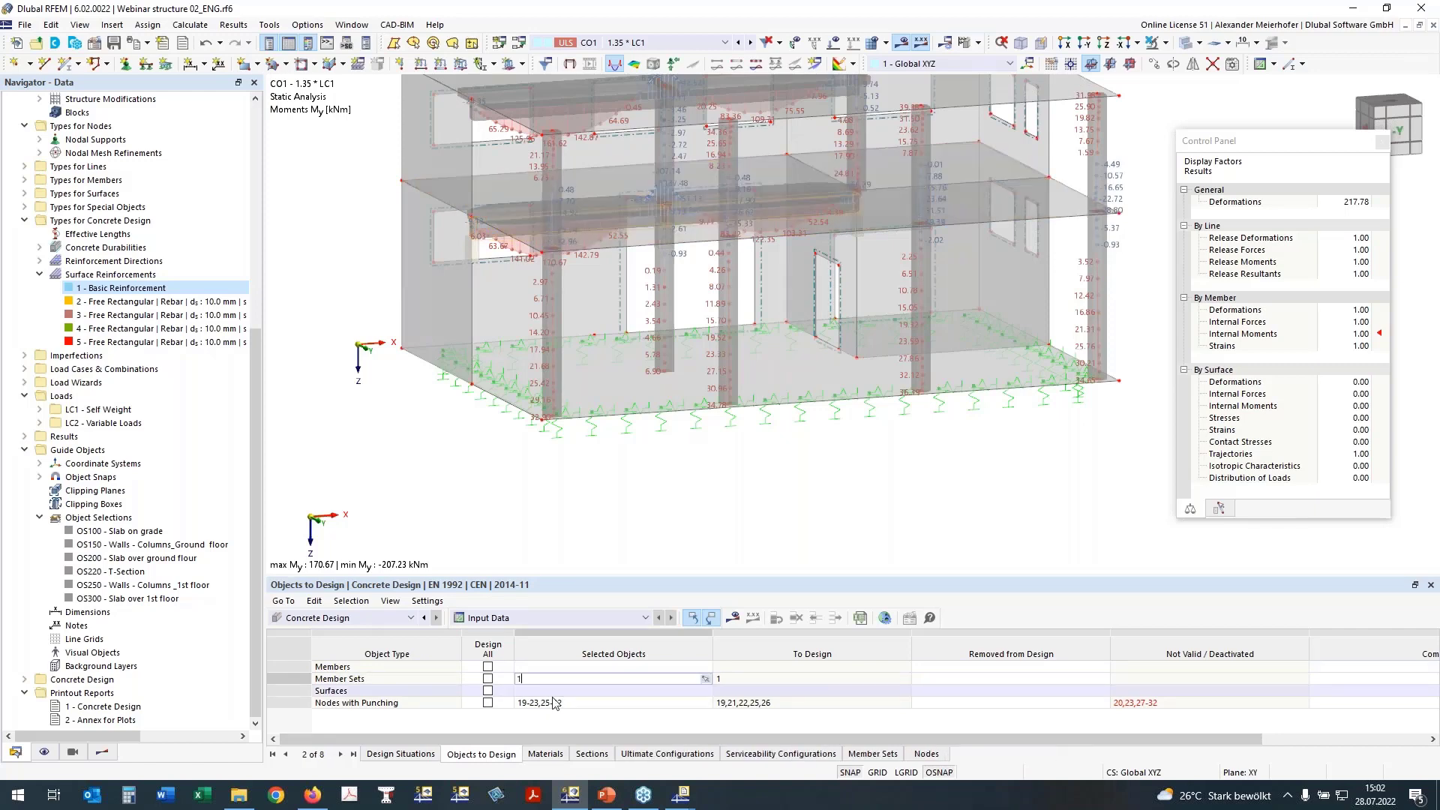
click(705, 702)
ctrl+middle_drag(536, 510, 785, 382)
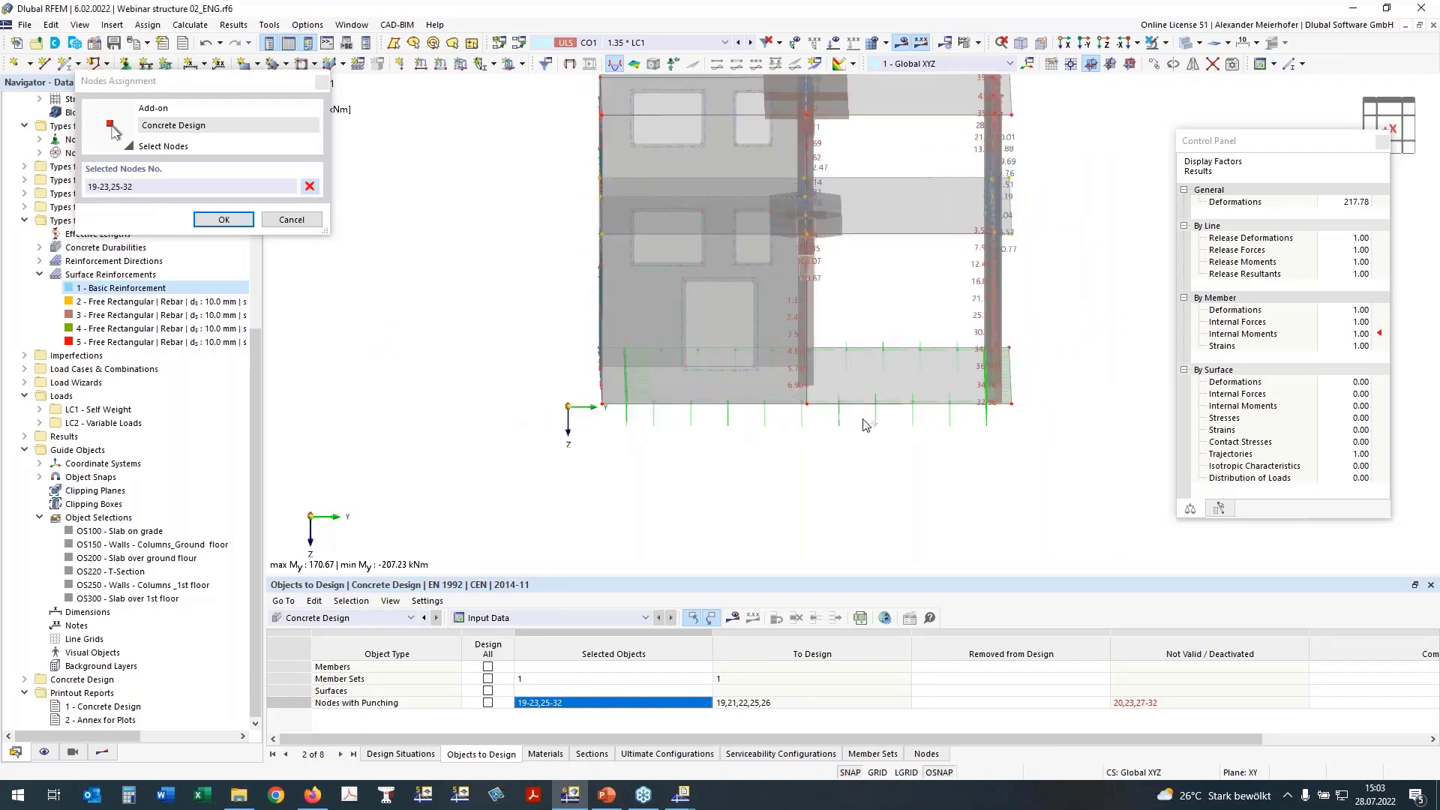
click(1182, 42)
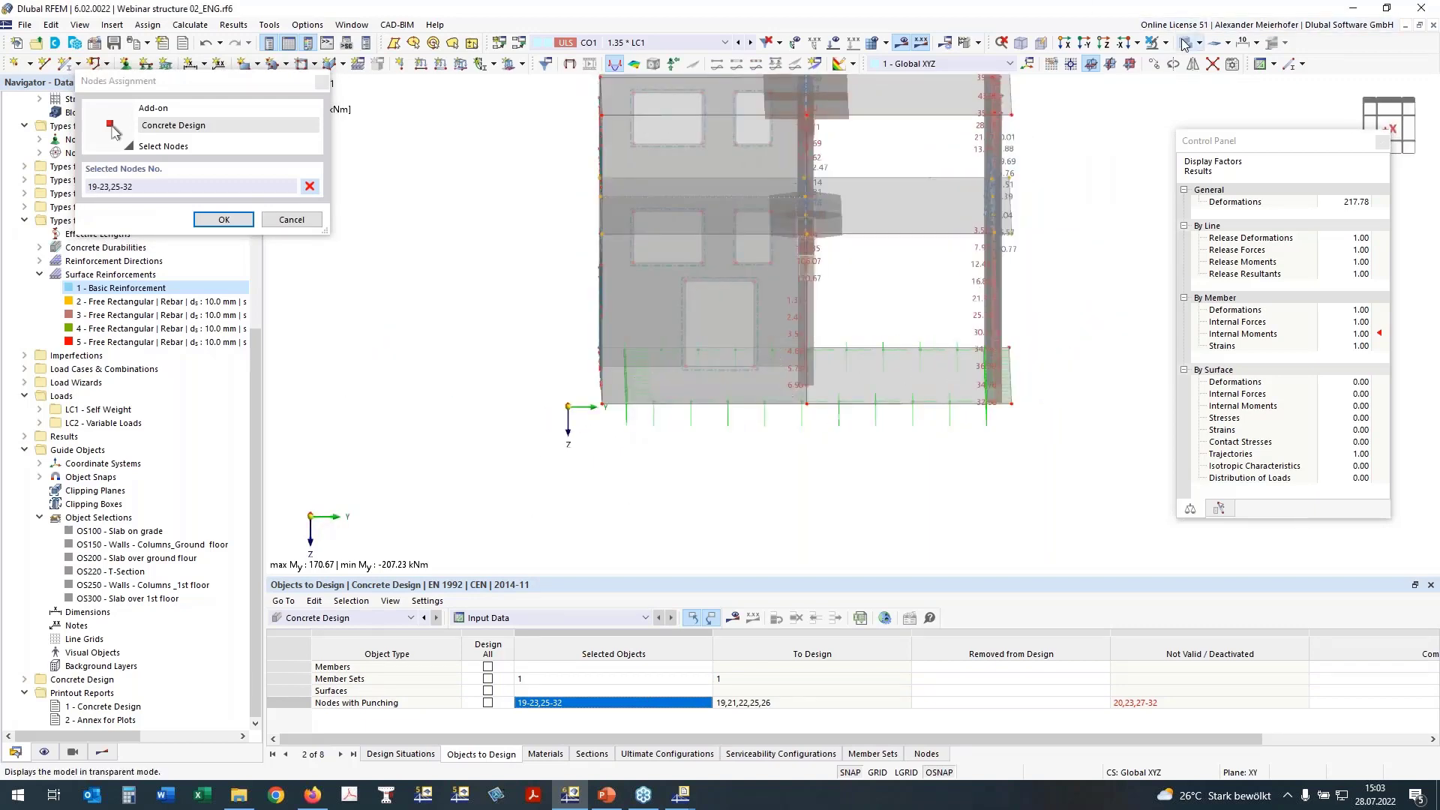
drag(778, 322, 1005, 442)
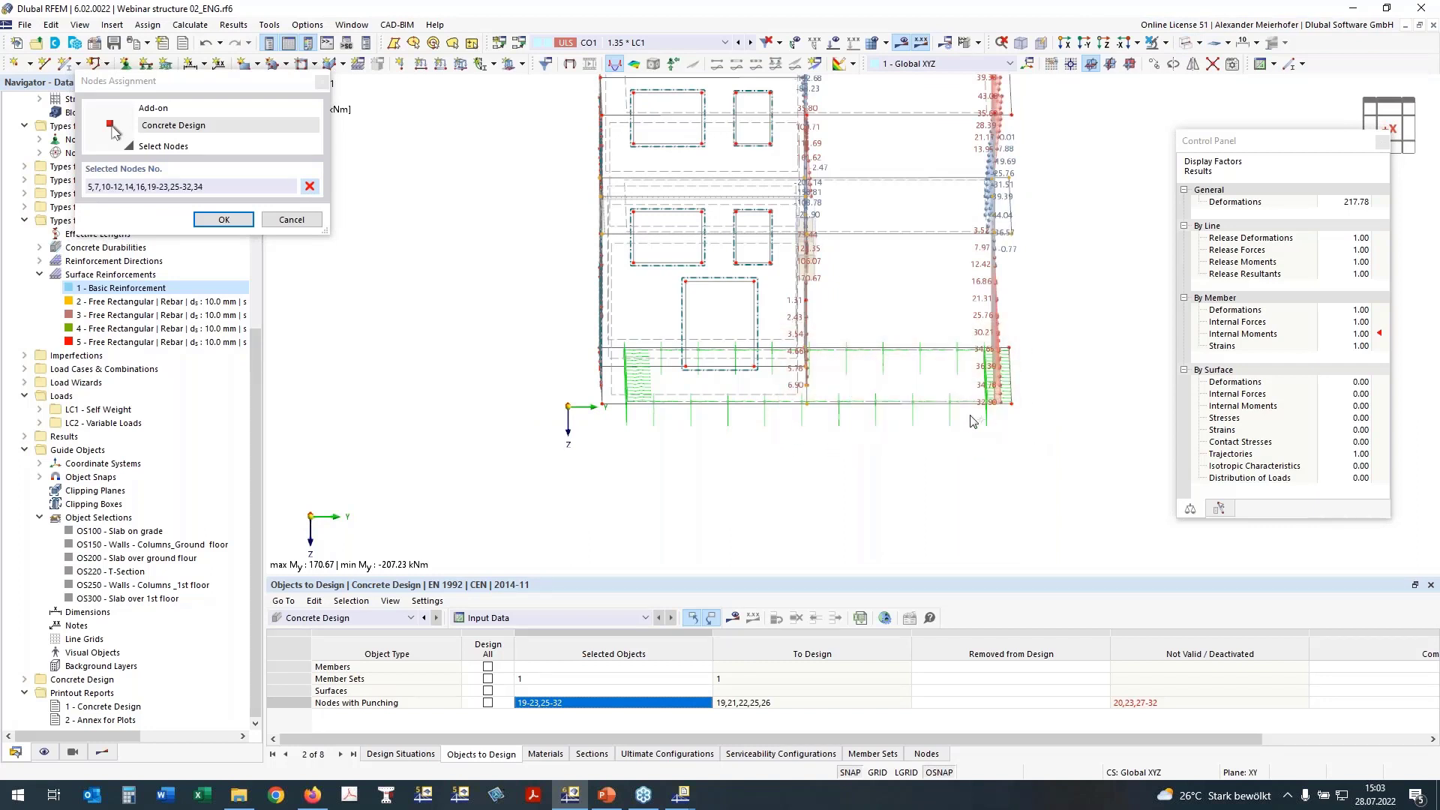
click(309, 187)
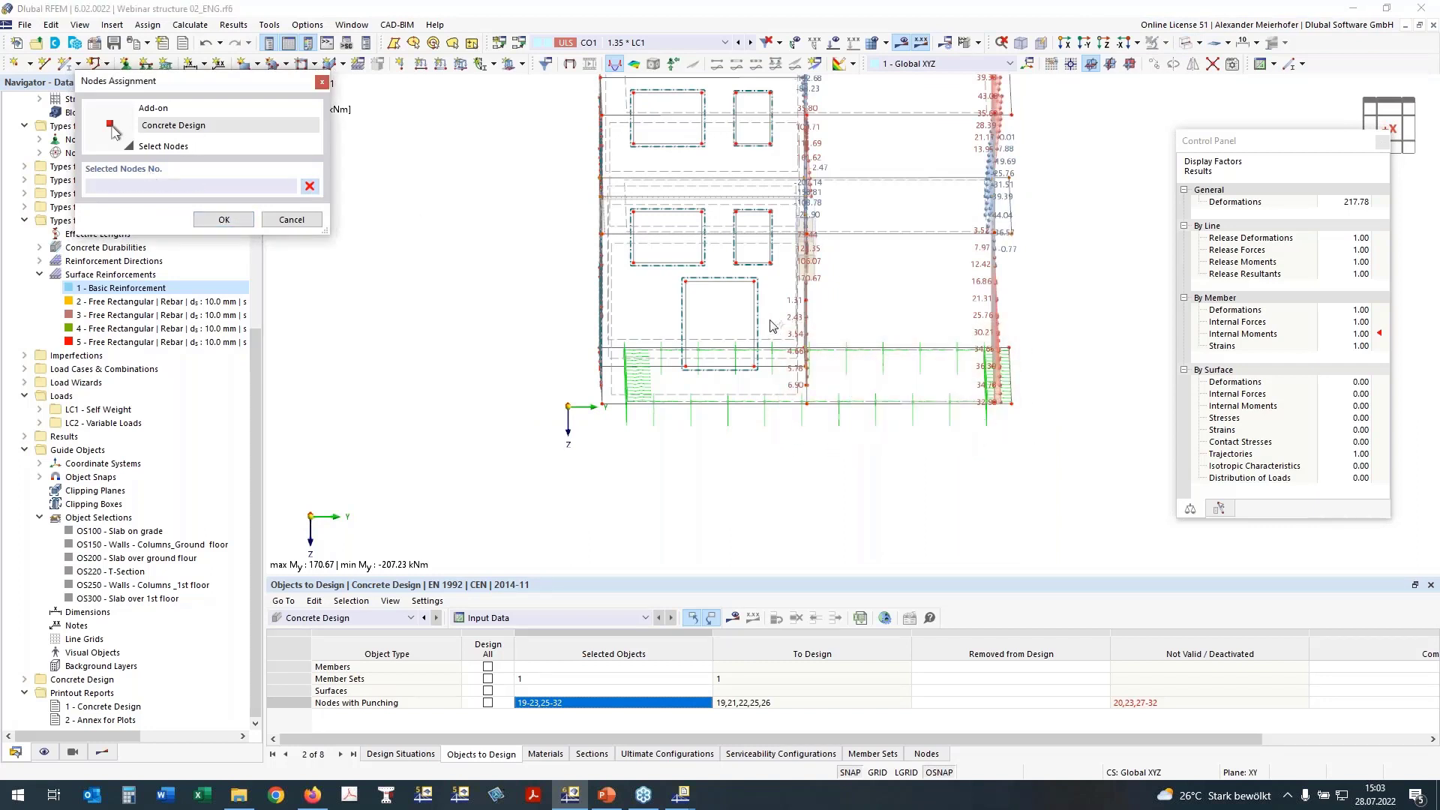
drag(770, 324, 1023, 452)
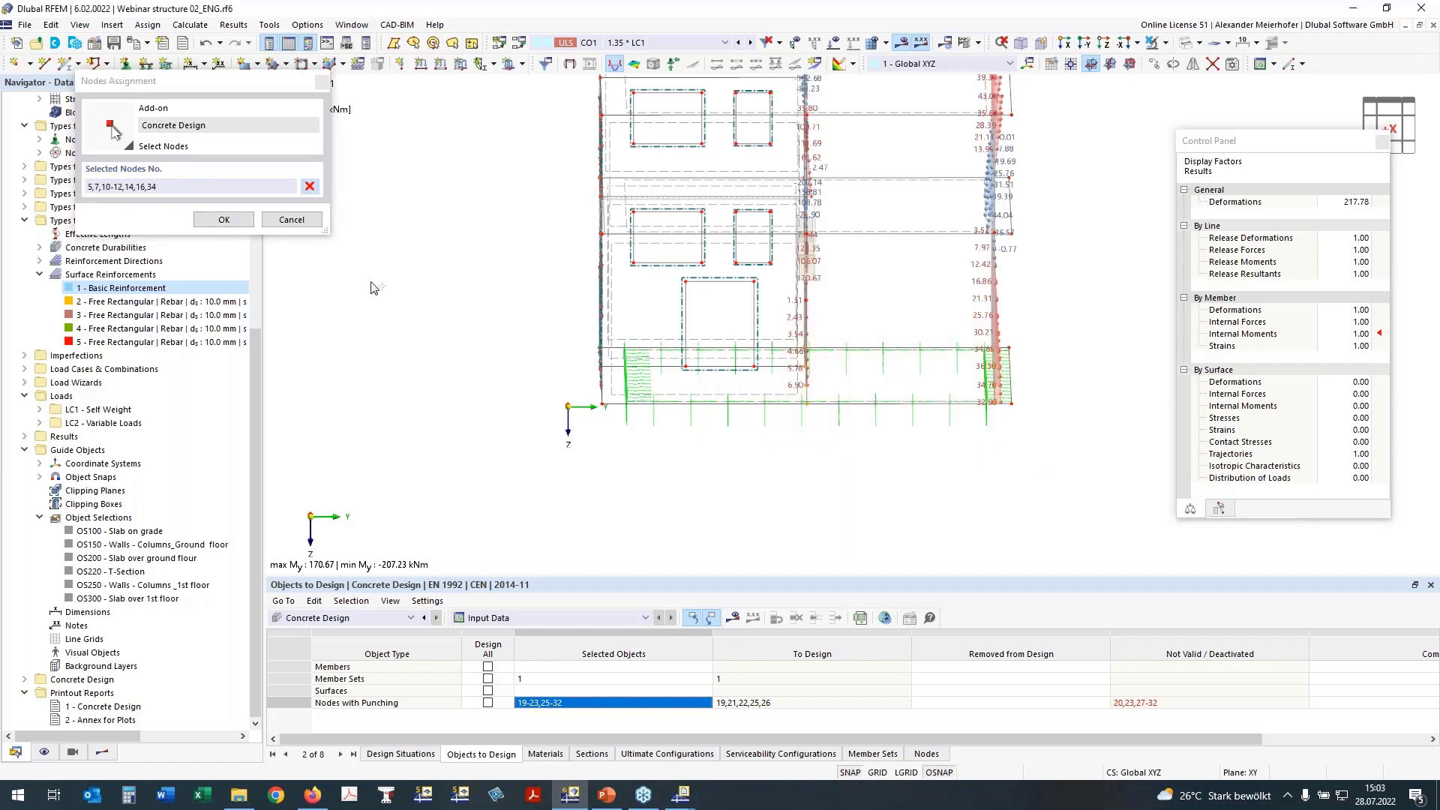
click(218, 219)
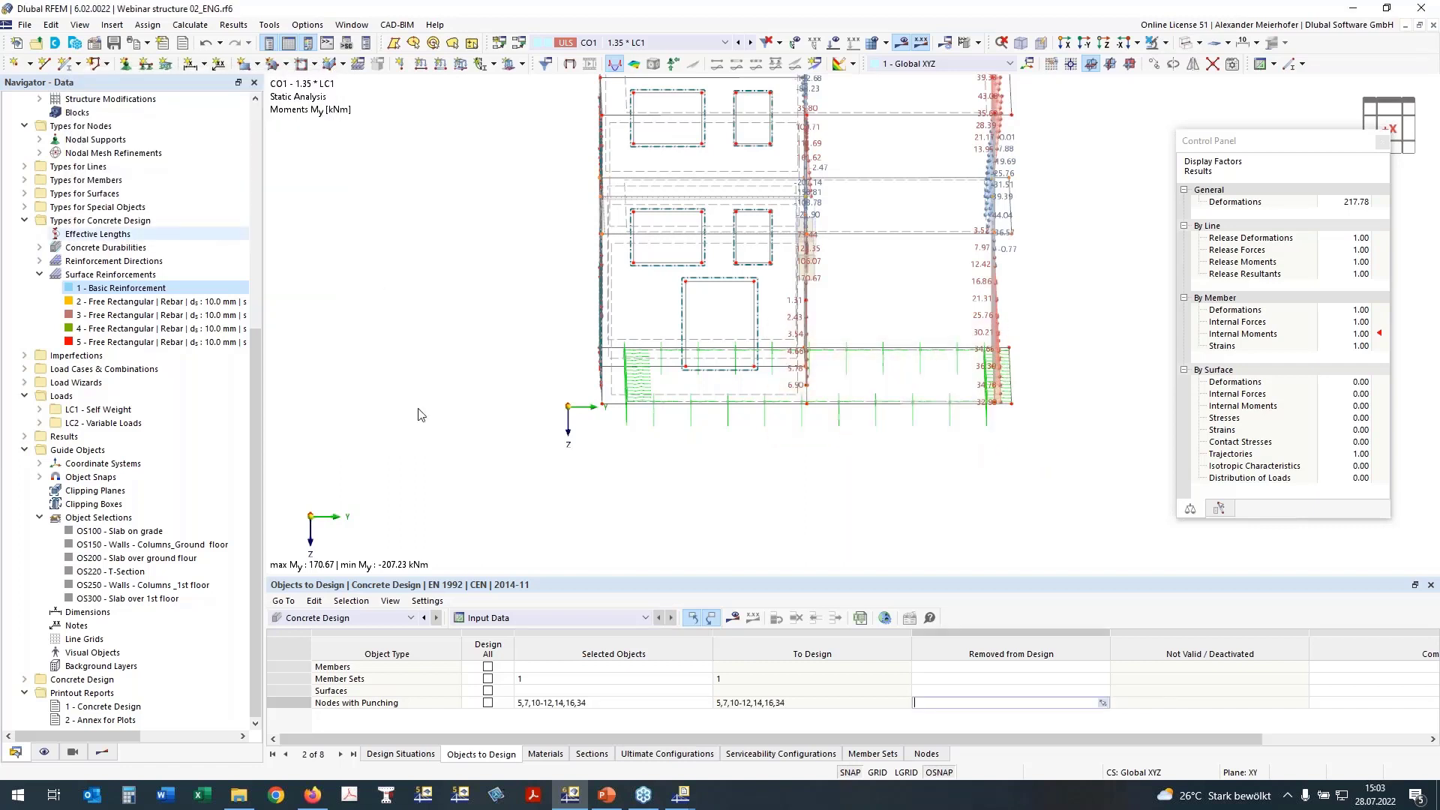
Remove member set 1 from the objects to design and run the Concrete Design calculation
click(606, 679)
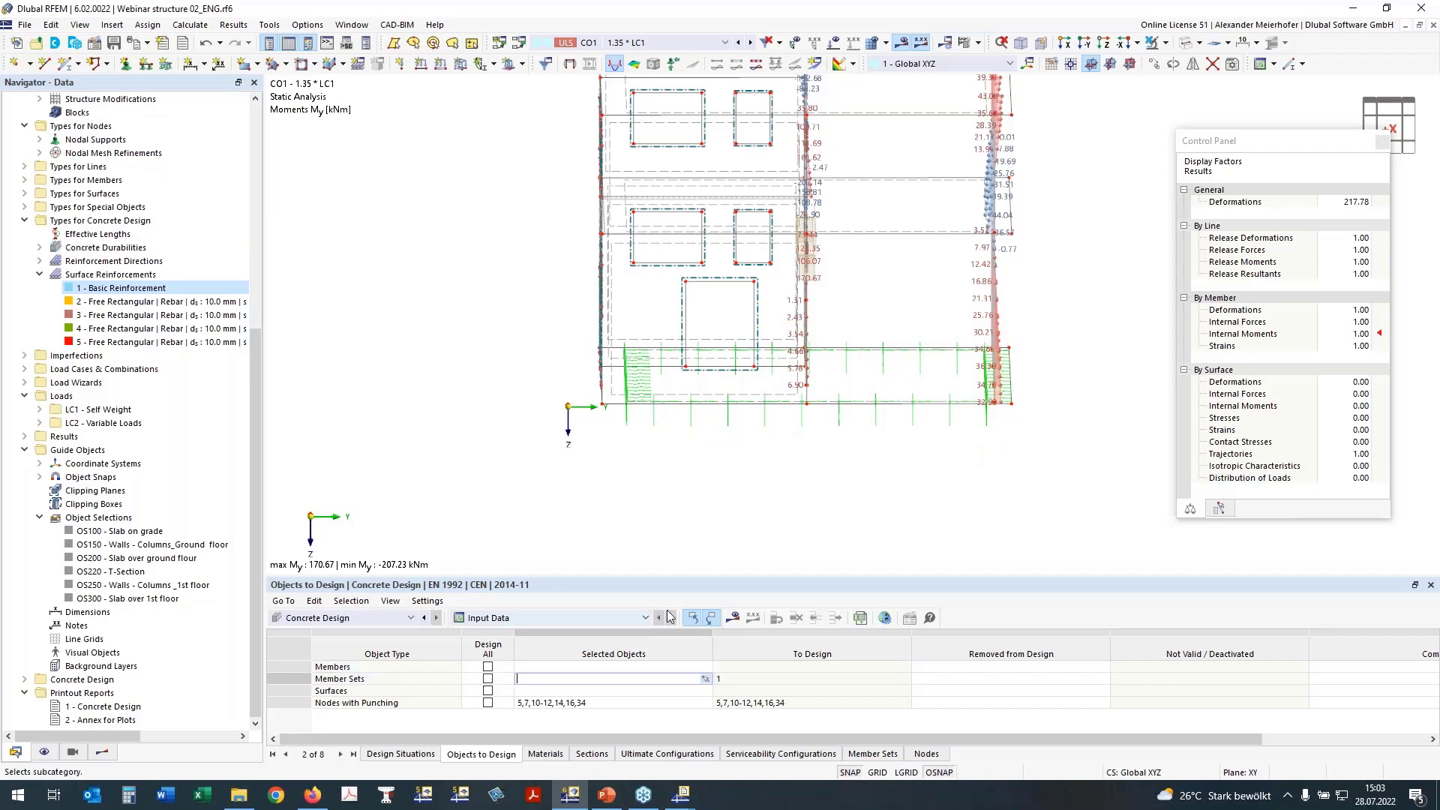
key(Return)
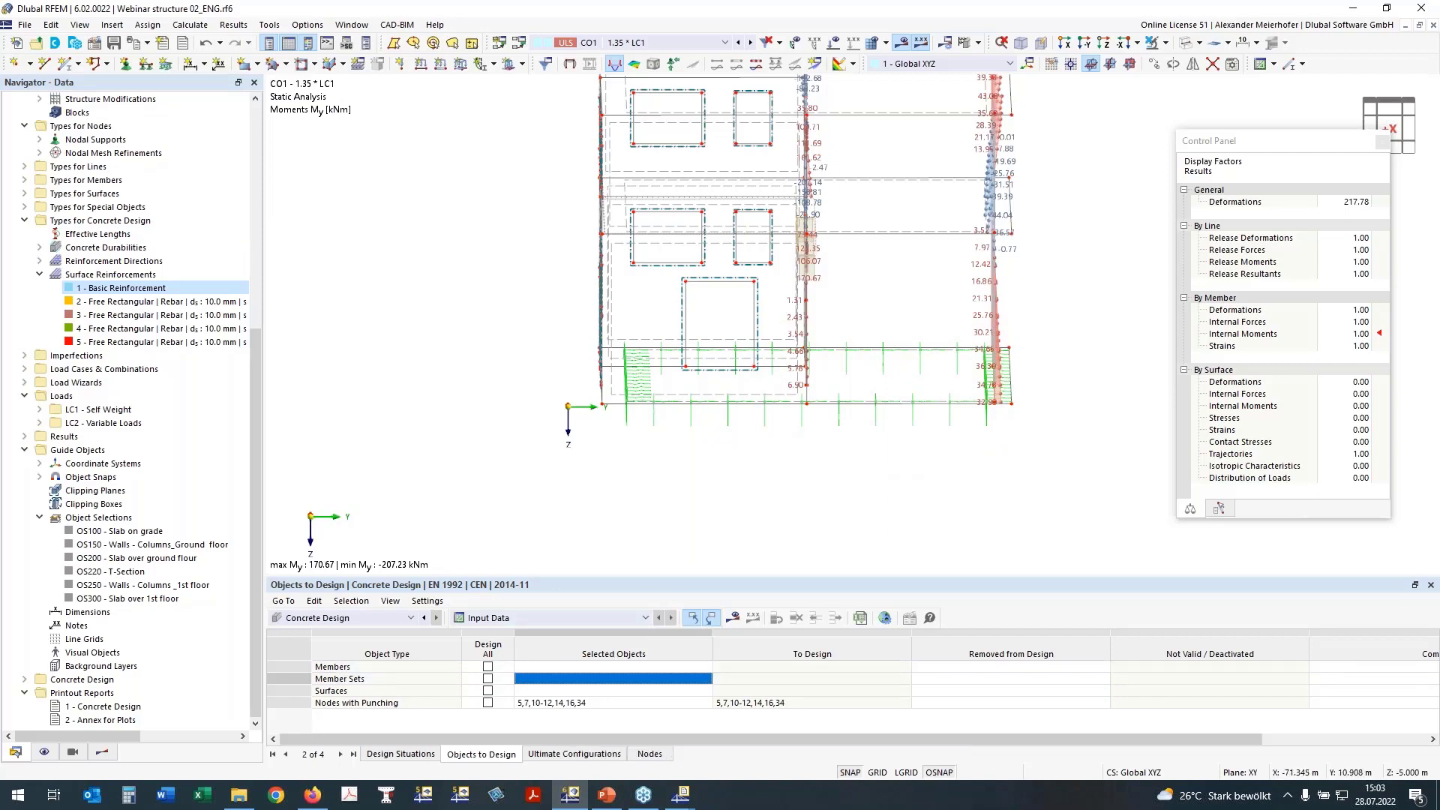
ctrl+middle_drag(900, 420, 759, 480)
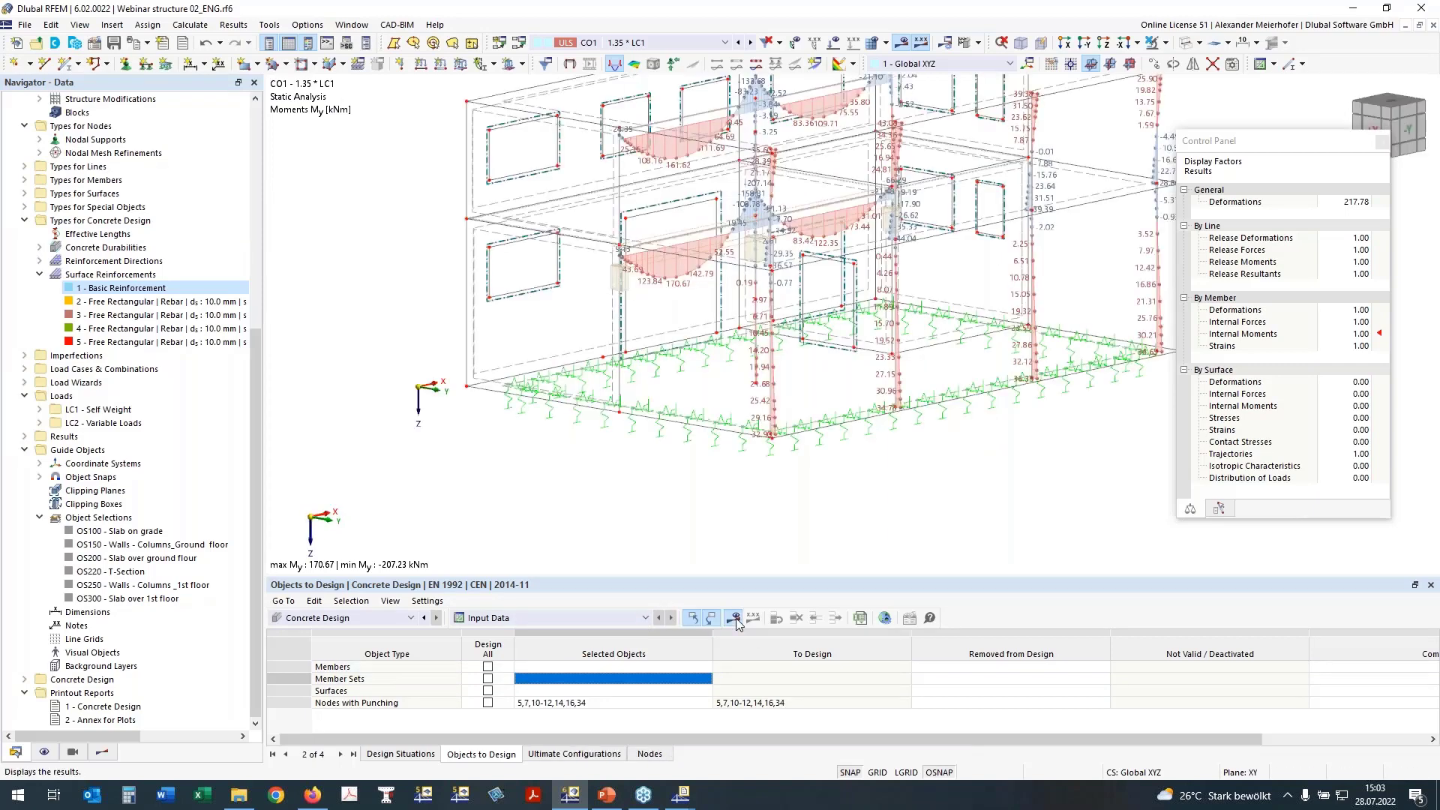
click(735, 618)
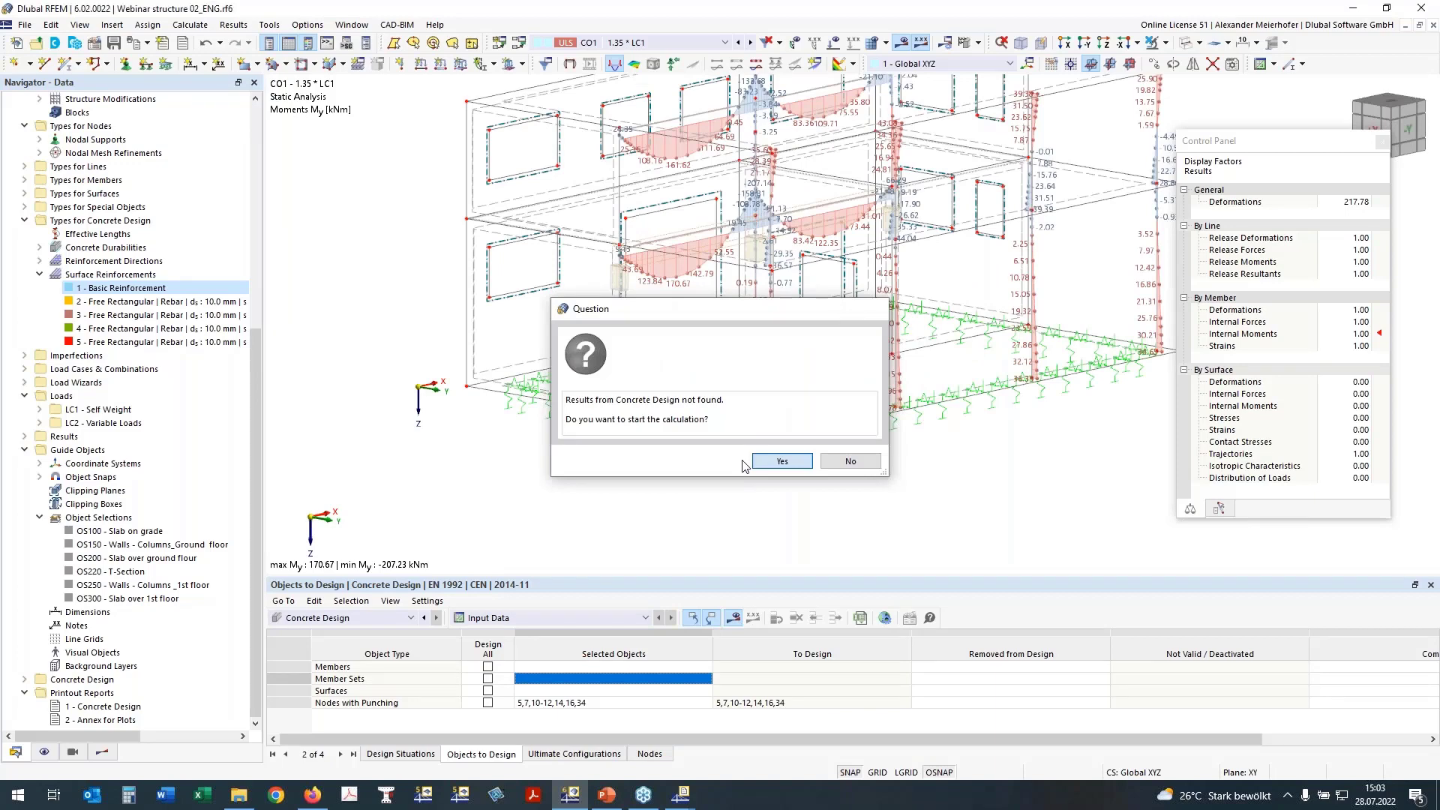
click(780, 461)
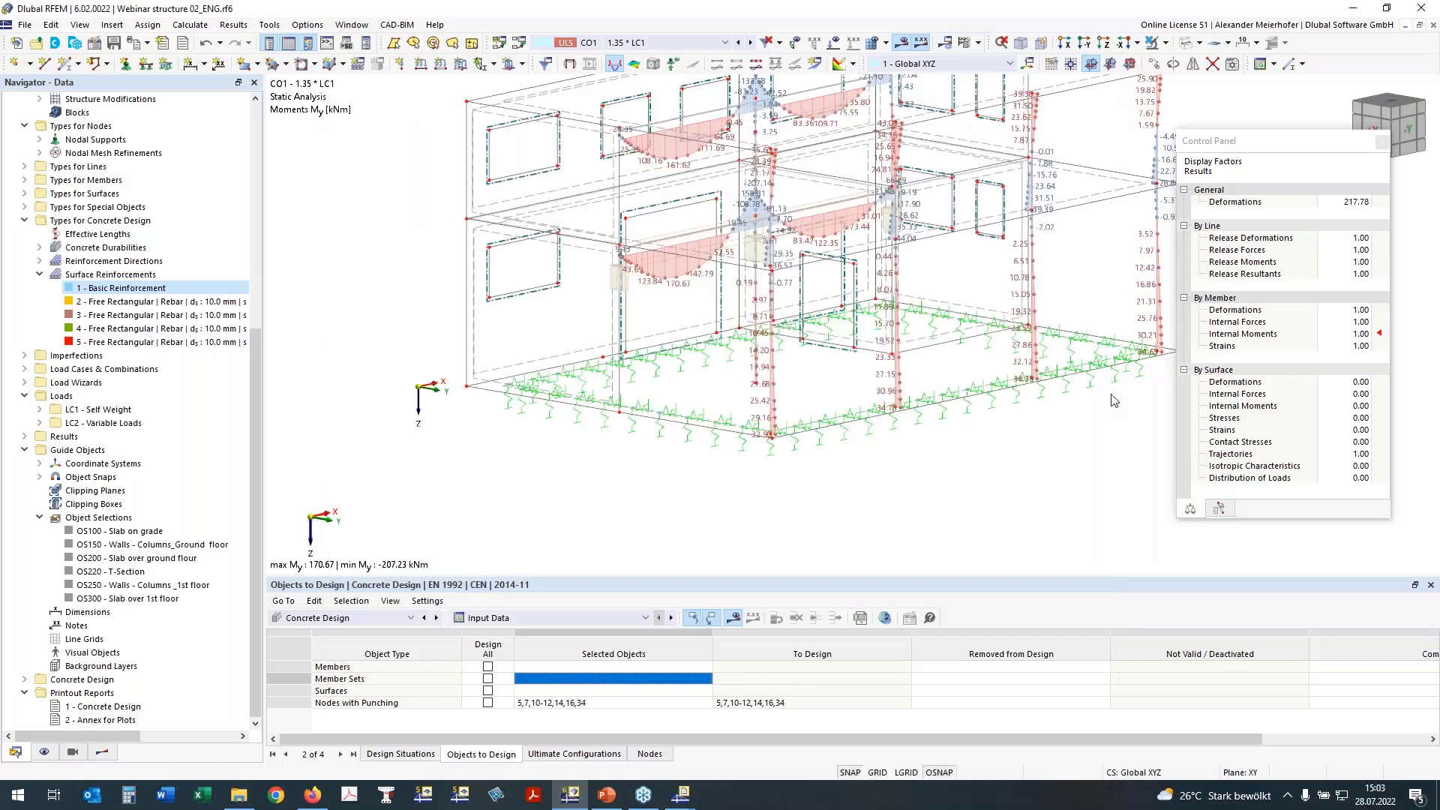
Window-select the slab on grade in a front view, show only the selected objects, and view them in the Z-direction
ctrl+middle_drag(963, 479, 735, 459)
drag(437, 332, 1128, 421)
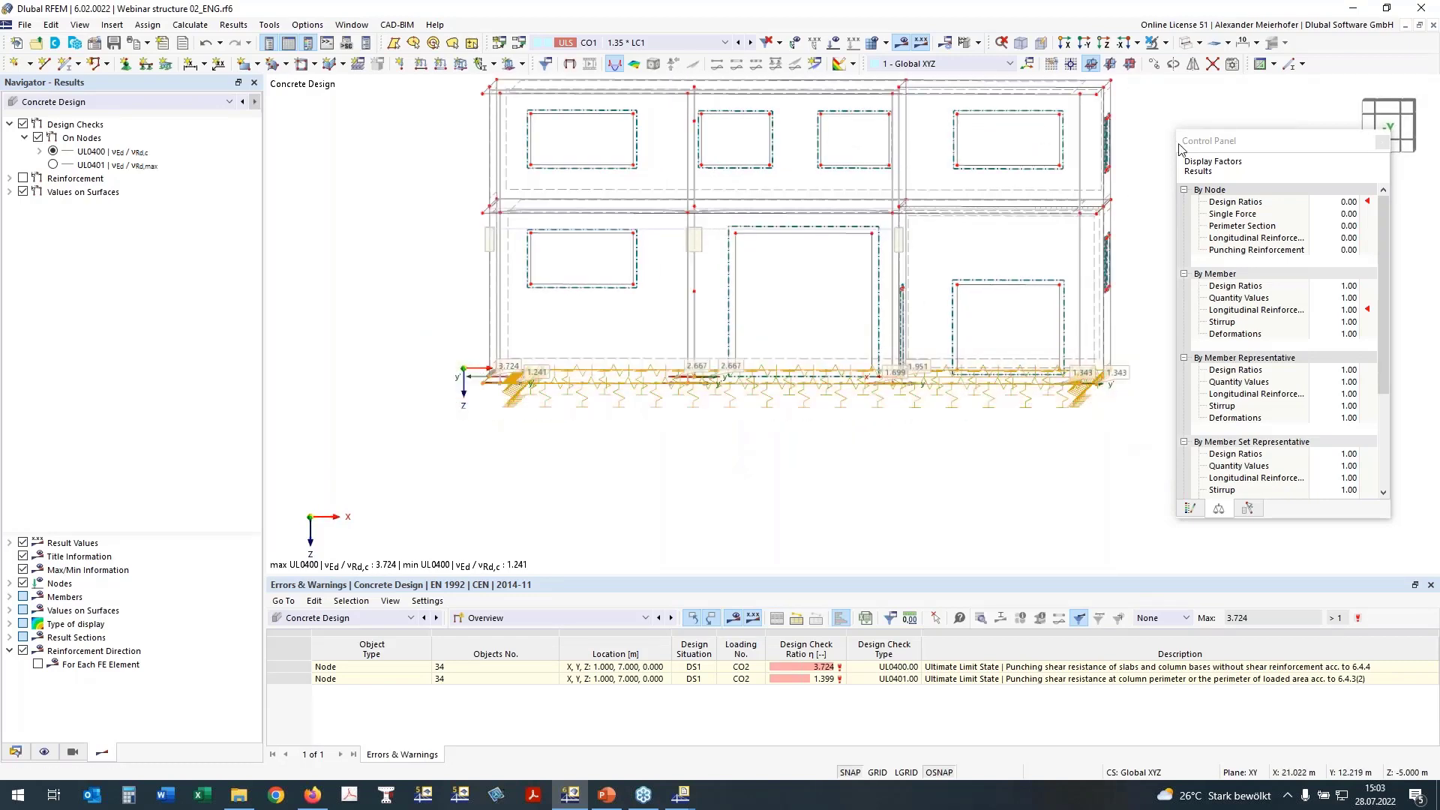
click(1166, 43)
click(1157, 66)
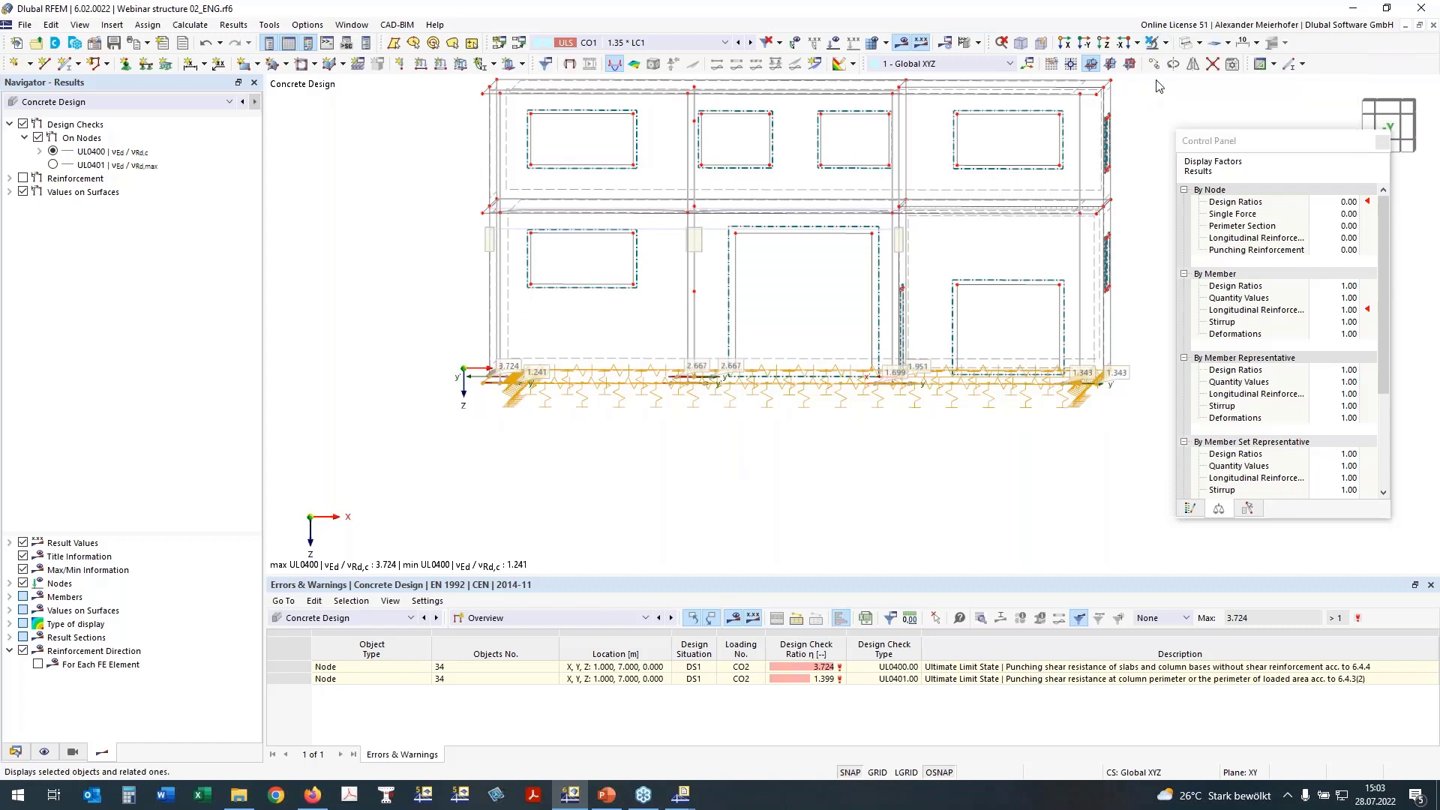
click(1103, 43)
middle_drag(823, 222, 579, 281)
click(1056, 289)
Examine the UL0400 punching design ratios and the perimeter shapes at the columns and wall ends of the slab on grade
scroll(498, 228, up, 4)
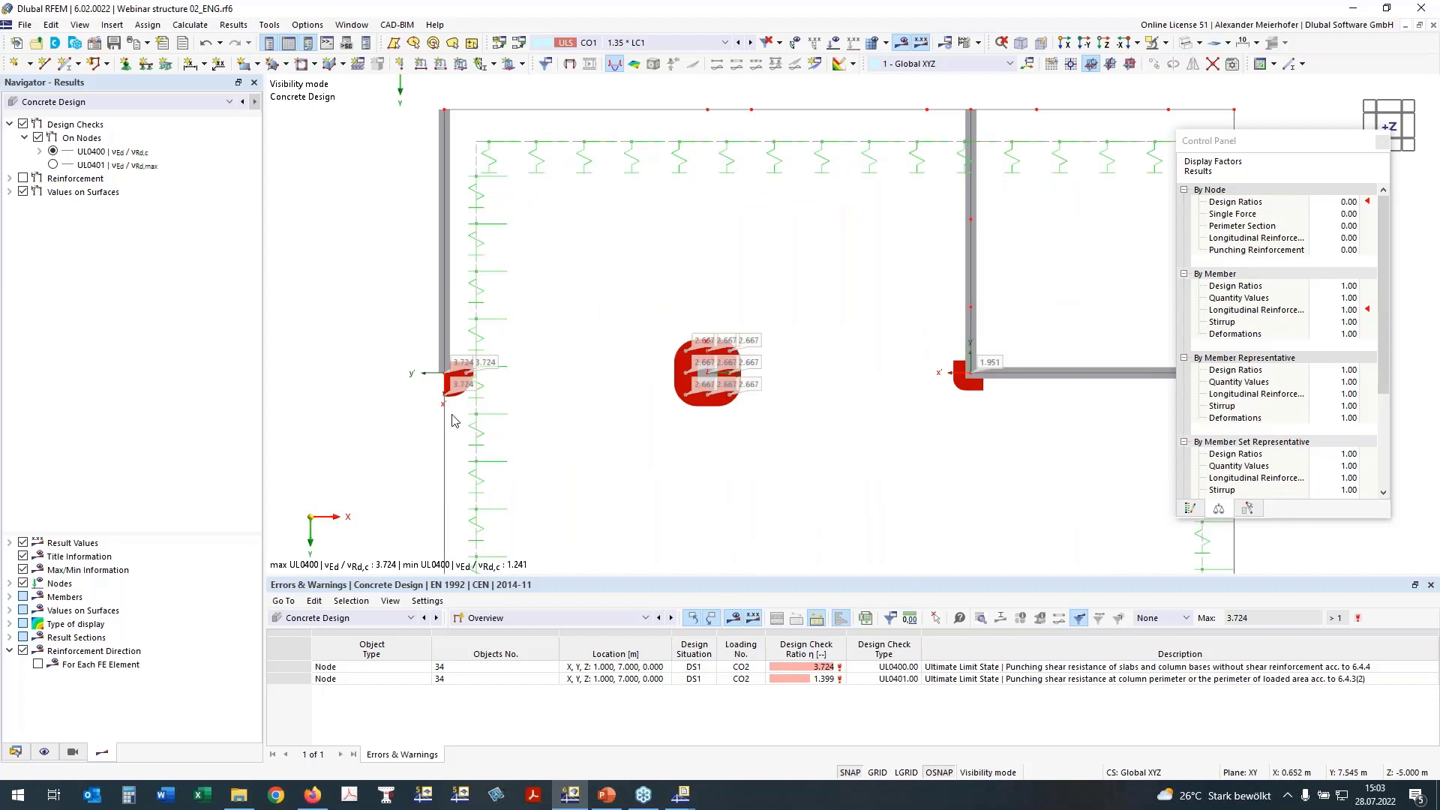
scroll(442, 409, up, 2)
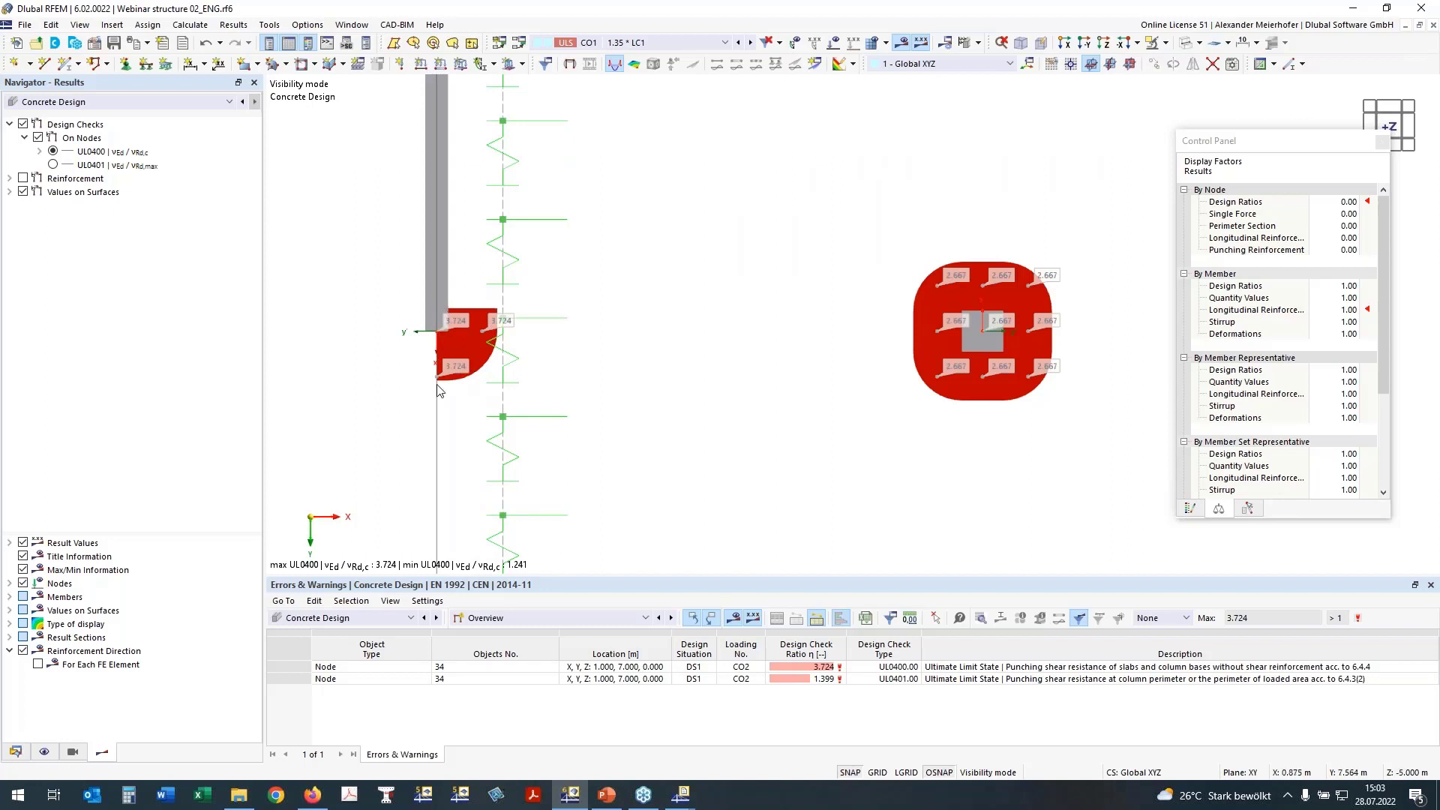
scroll(434, 321, down, 2)
scroll(798, 339, down, 1)
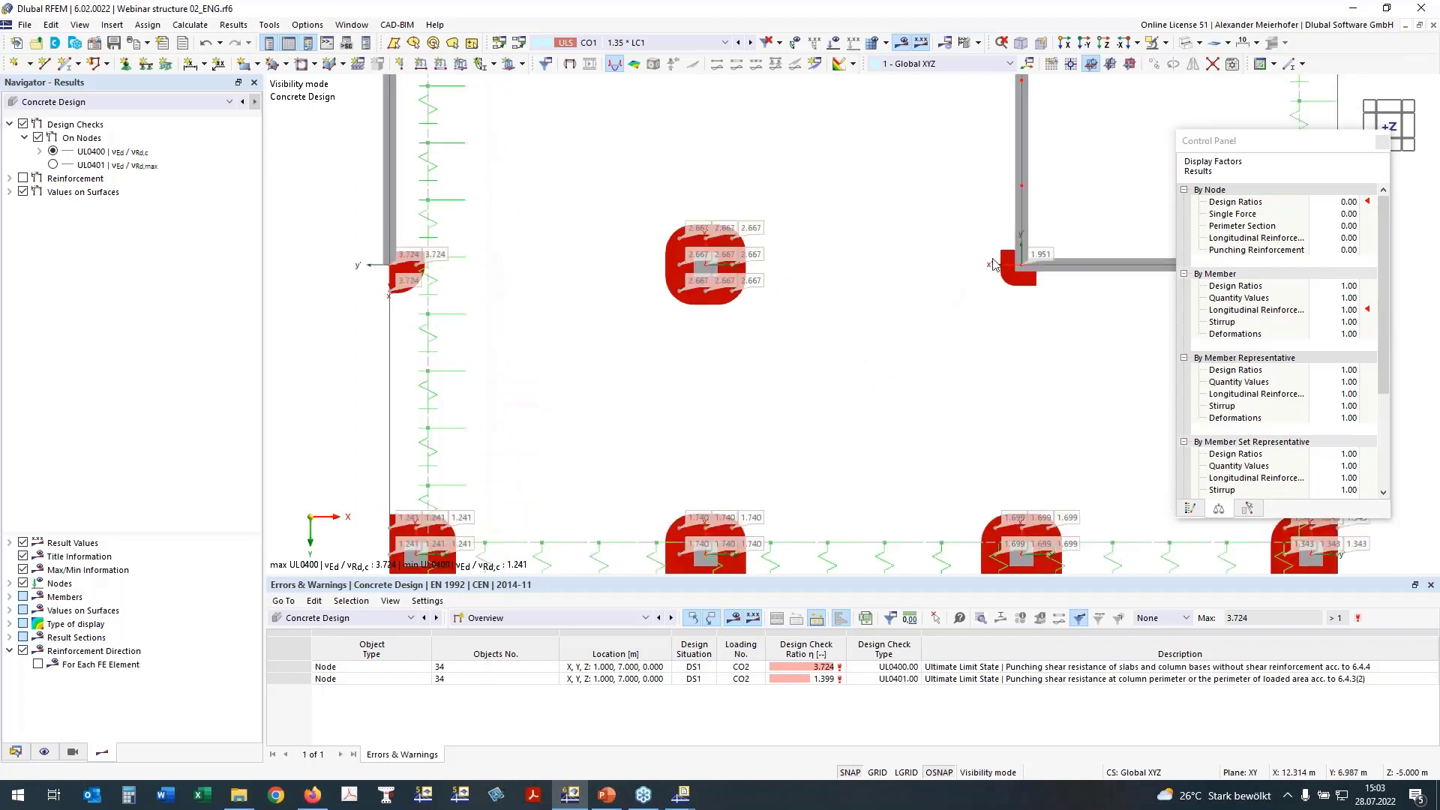
middle_drag(1005, 309, 952, 267)
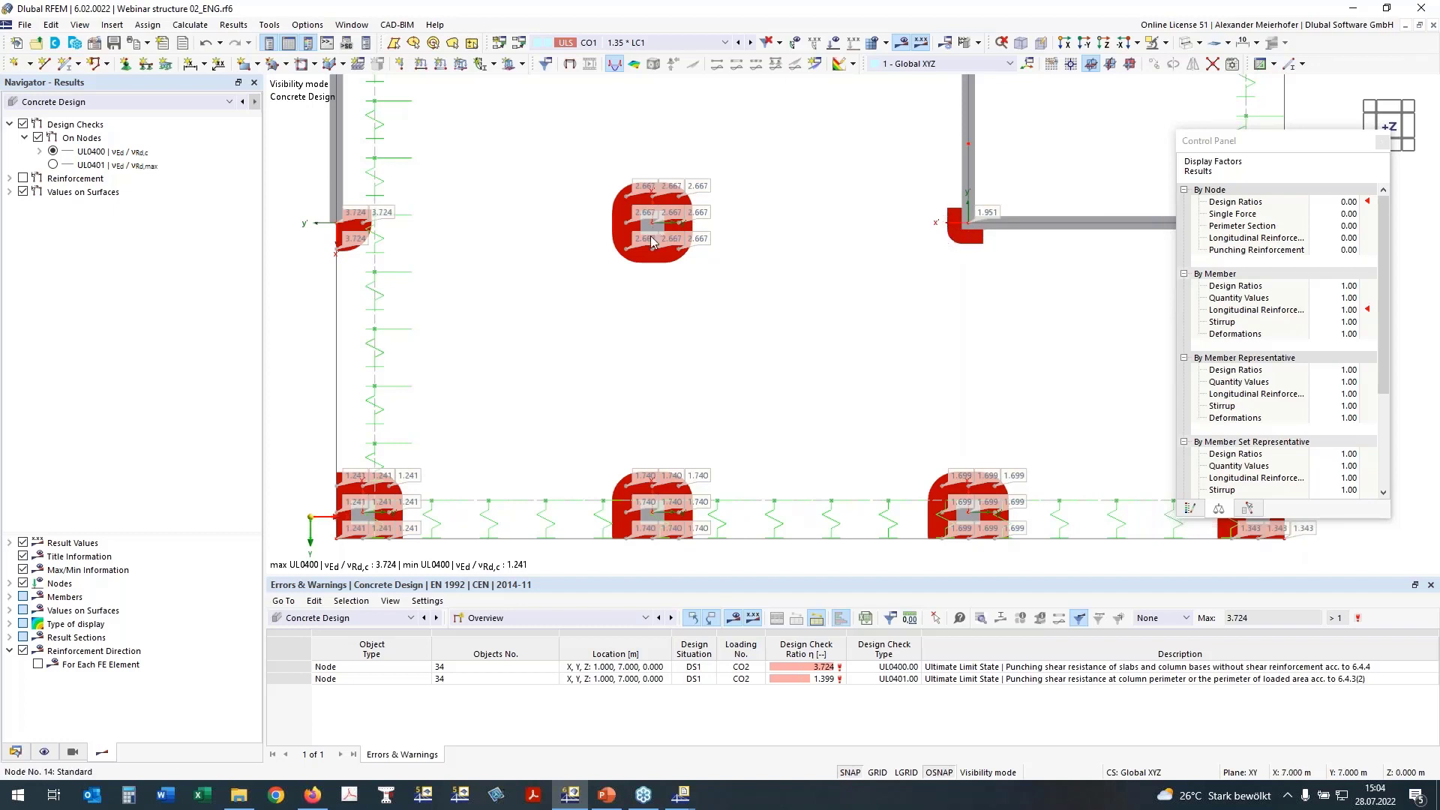
middle_drag(735, 337, 705, 312)
scroll(705, 312, down, 2)
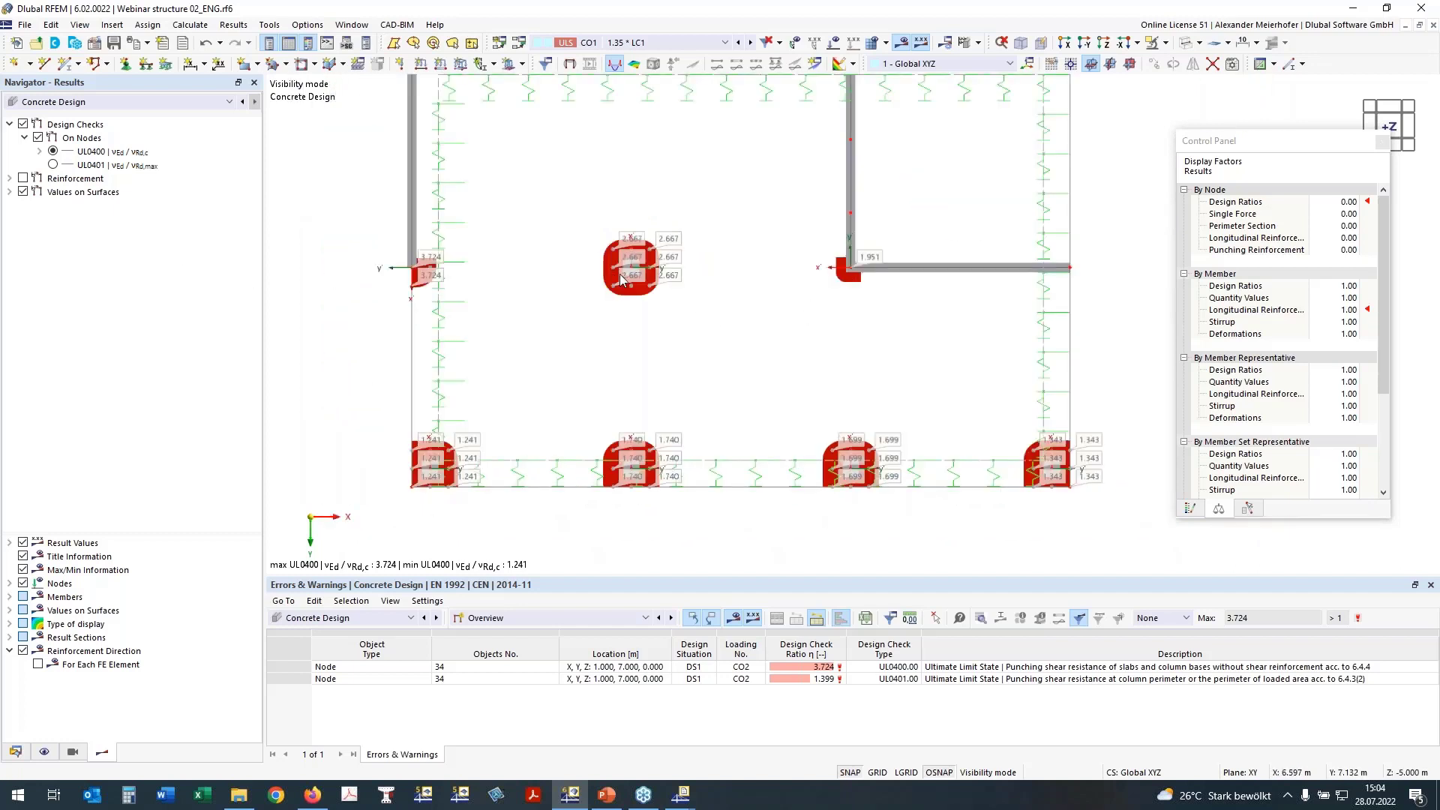
Turn on the Reinforcement results, hide the design checks on nodes, and list the required reinforcement types
click(10, 178)
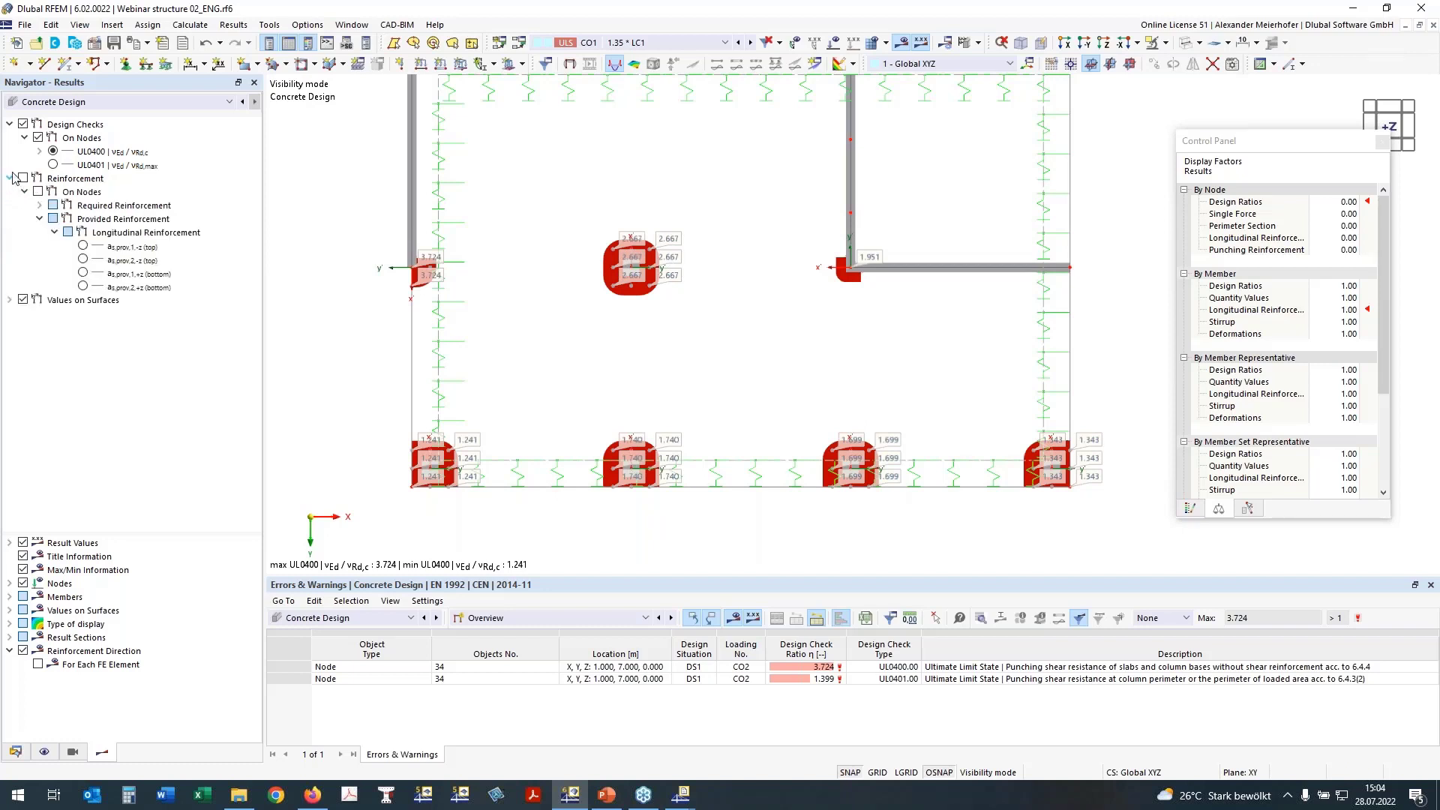
click(25, 179)
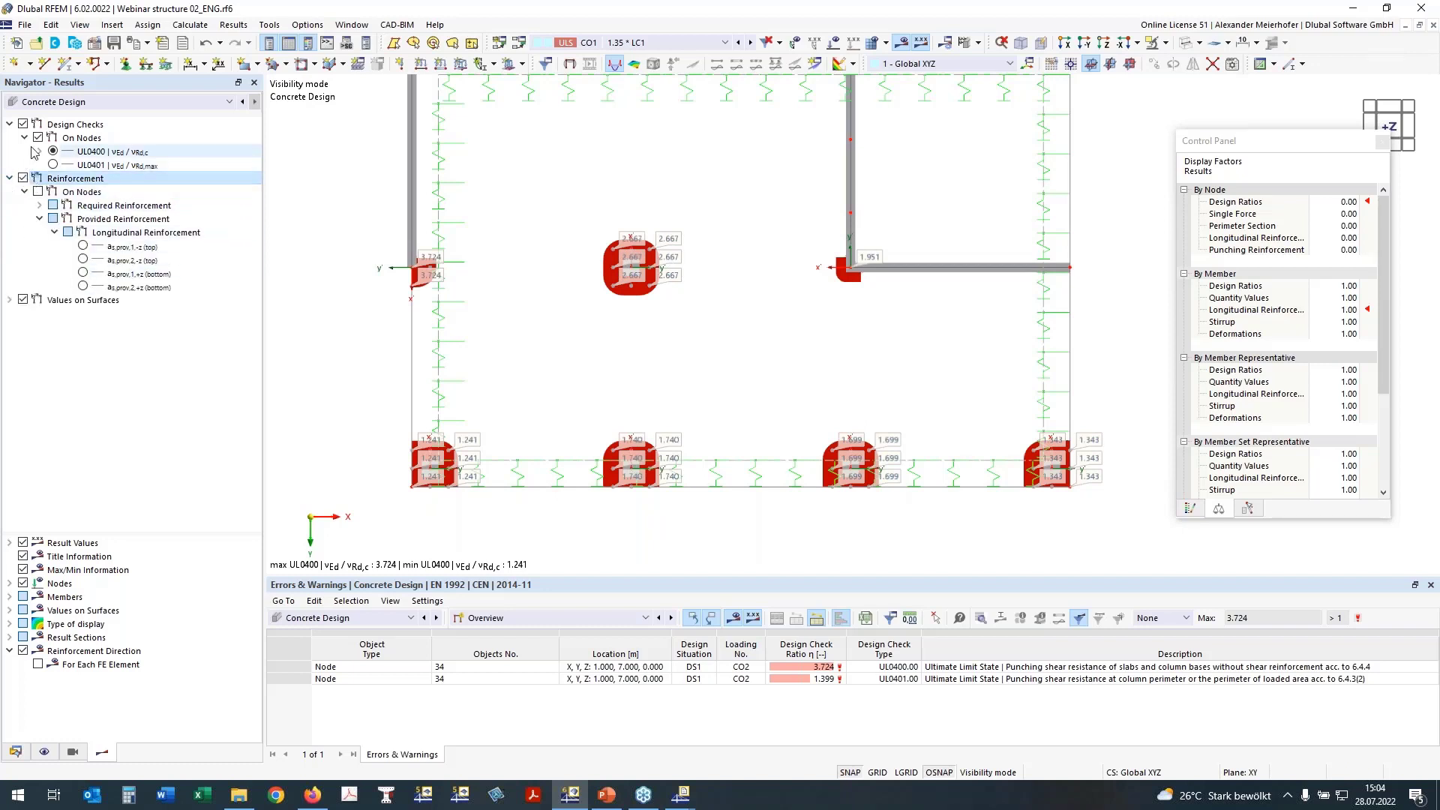
click(38, 138)
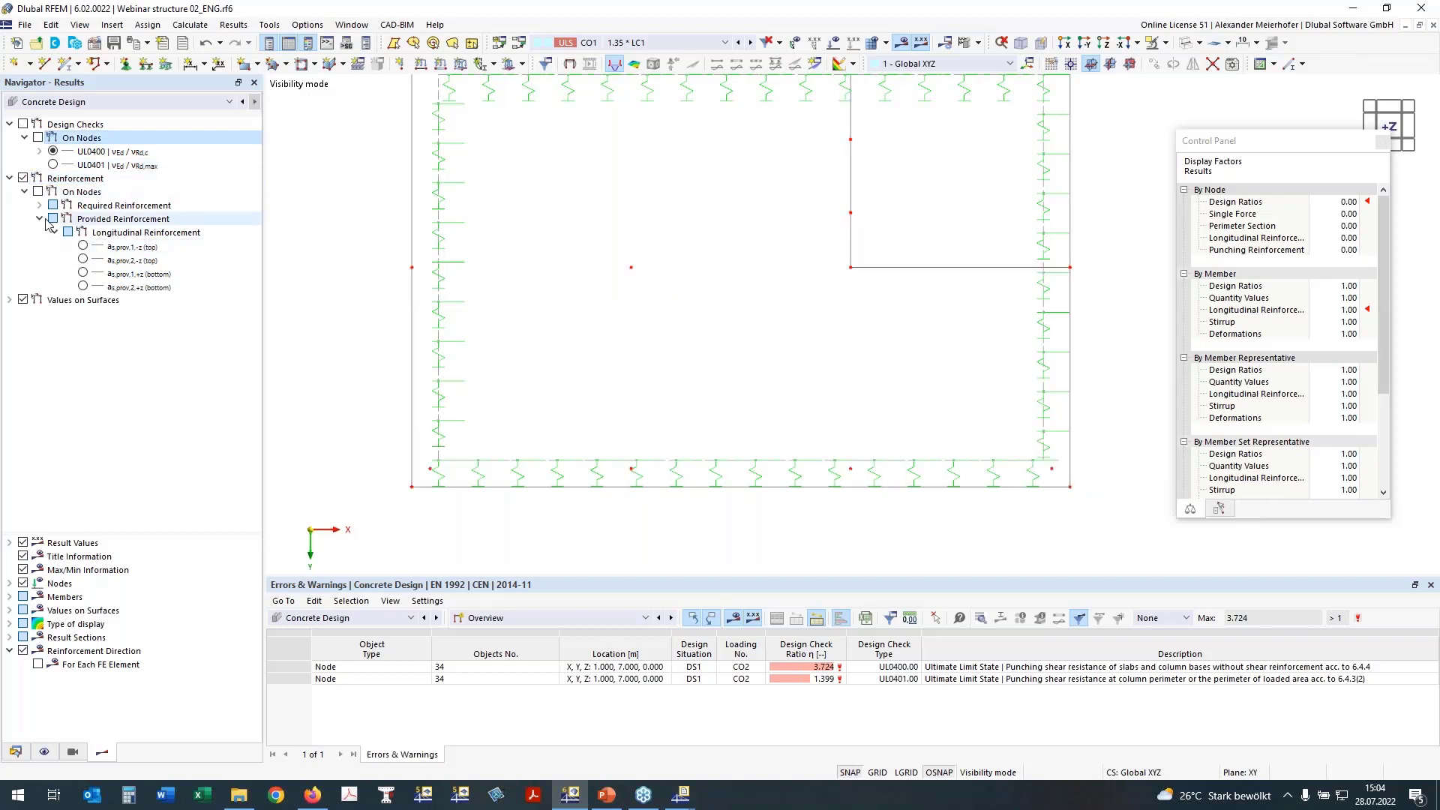
click(39, 218)
click(39, 205)
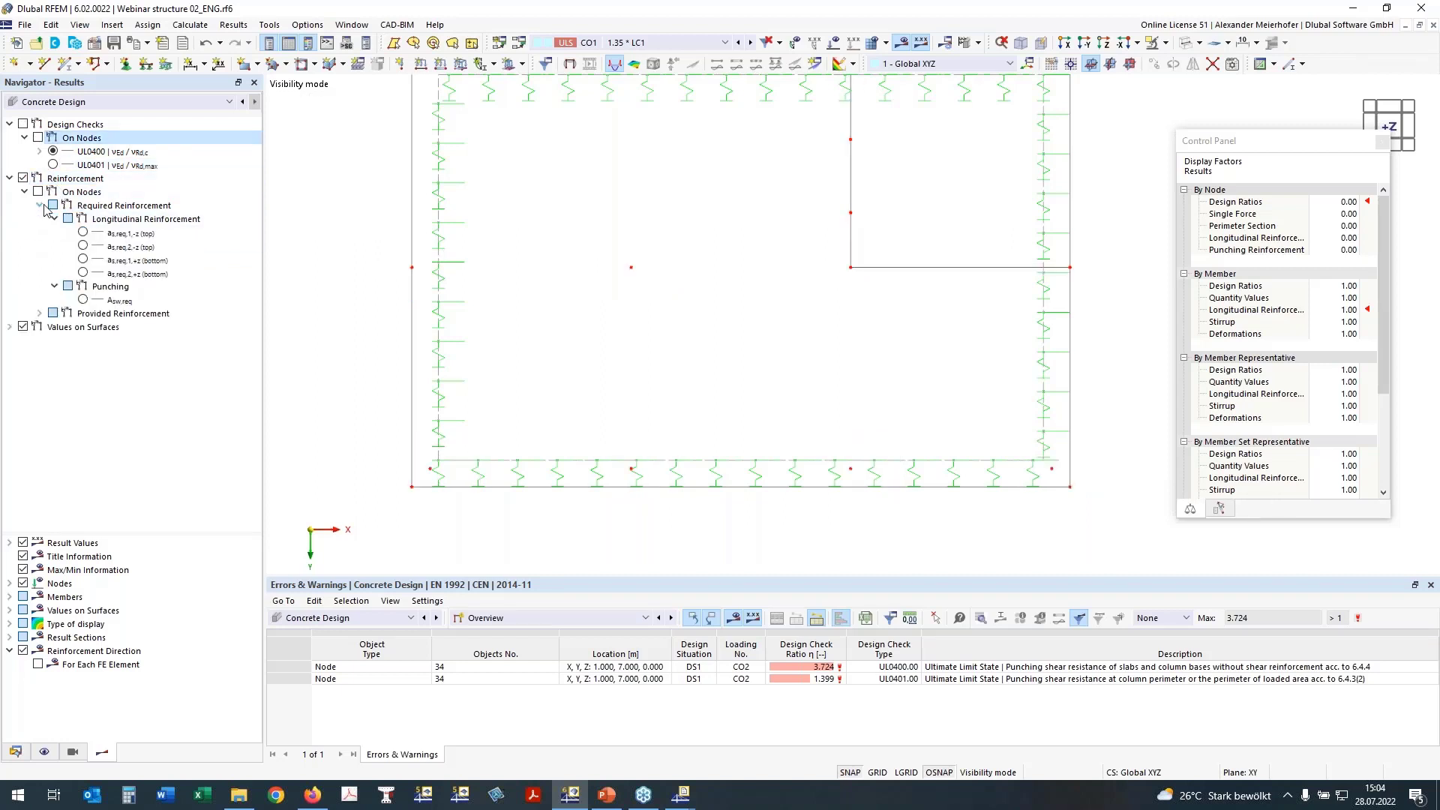
Show the required reinforcement on nodes, first the bottom longitudinal as,req,1,+z and then the punching Asw,req
click(82, 300)
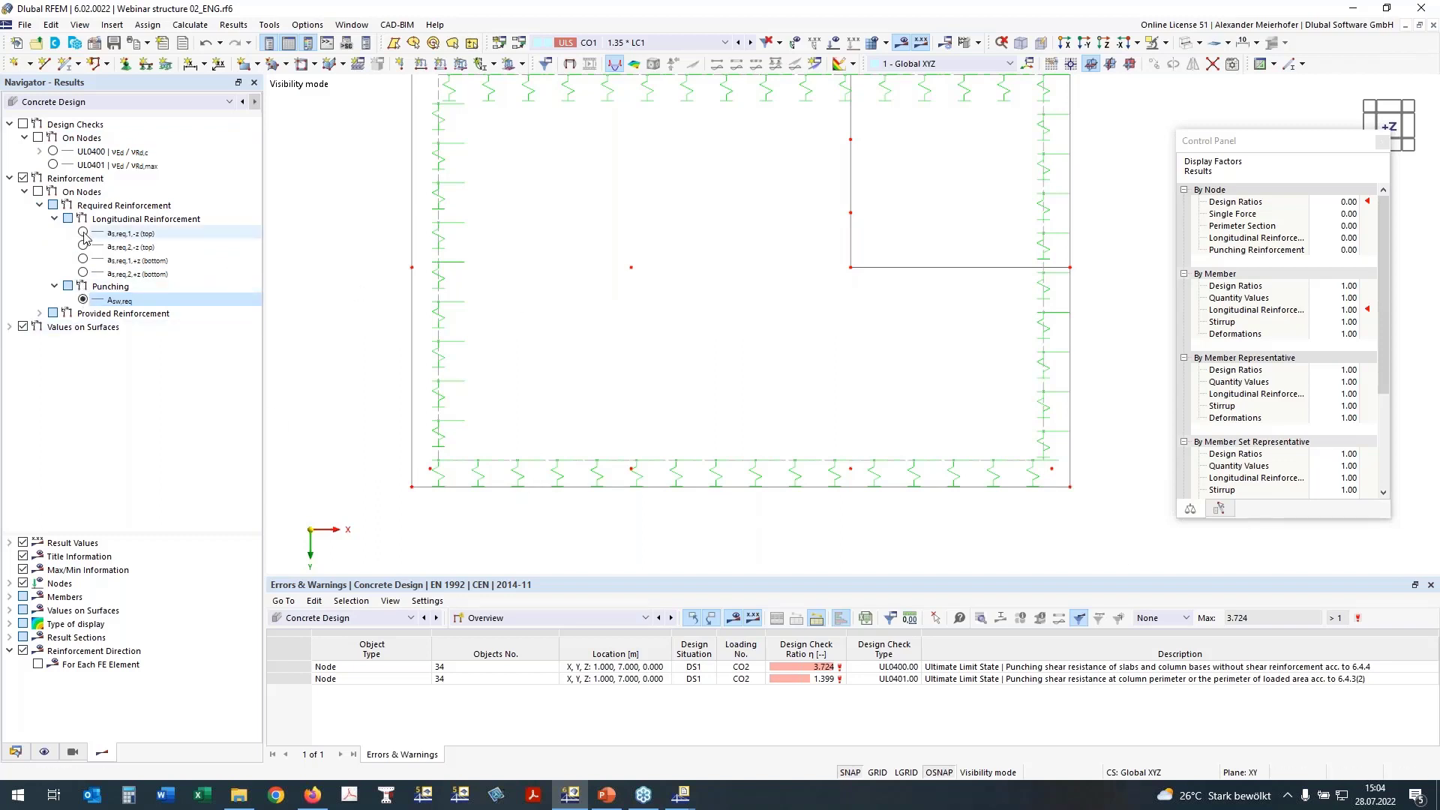
click(82, 258)
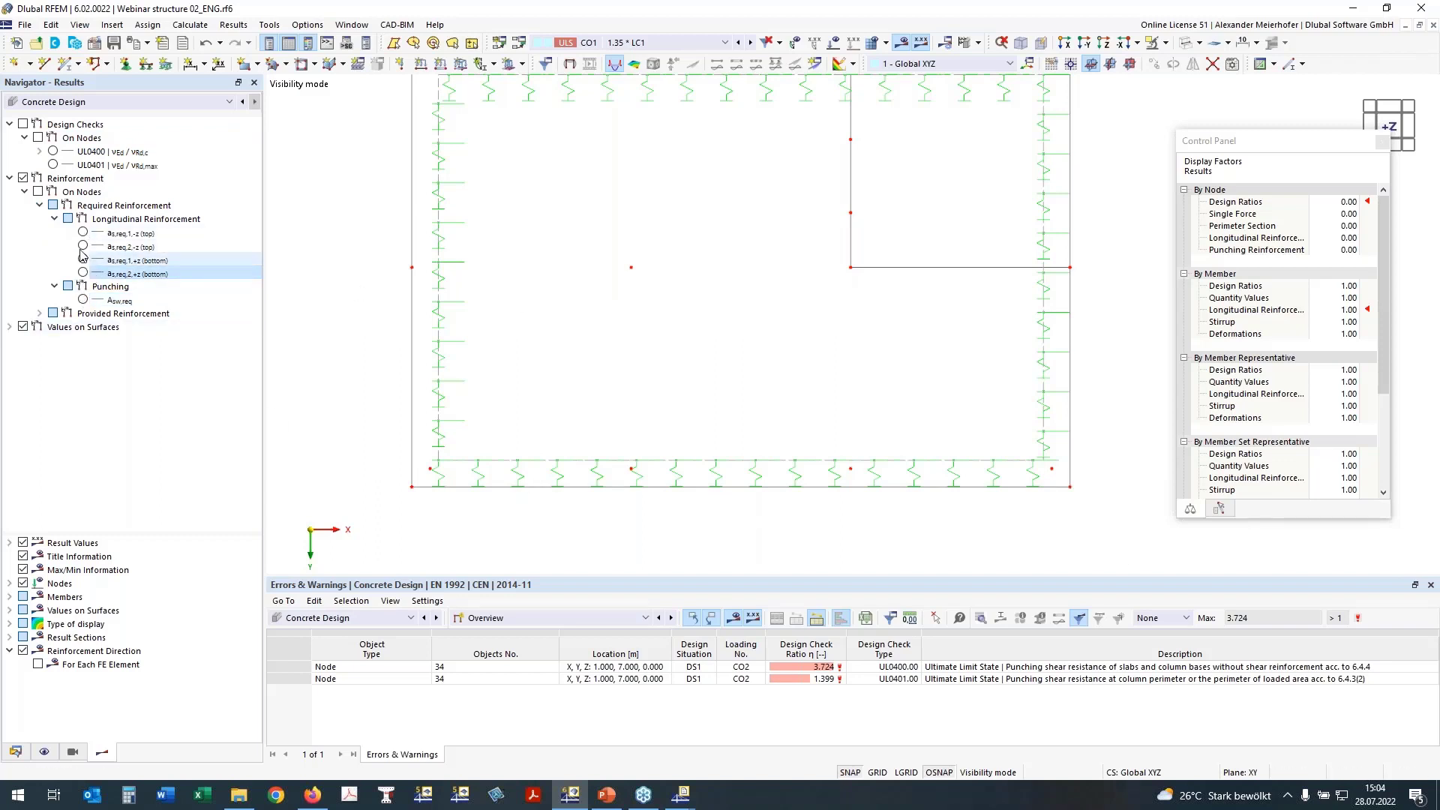
click(38, 192)
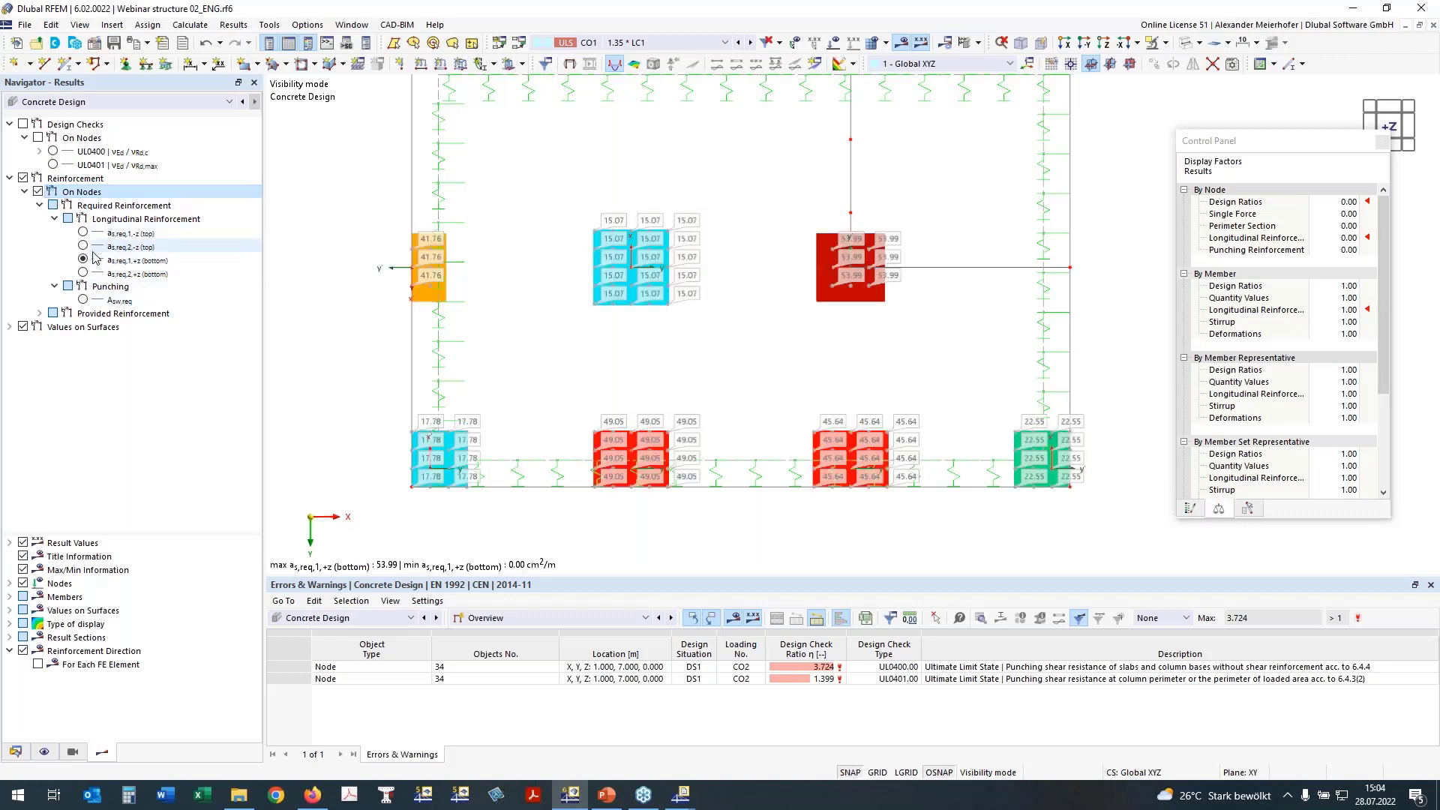
click(83, 299)
click(83, 299)
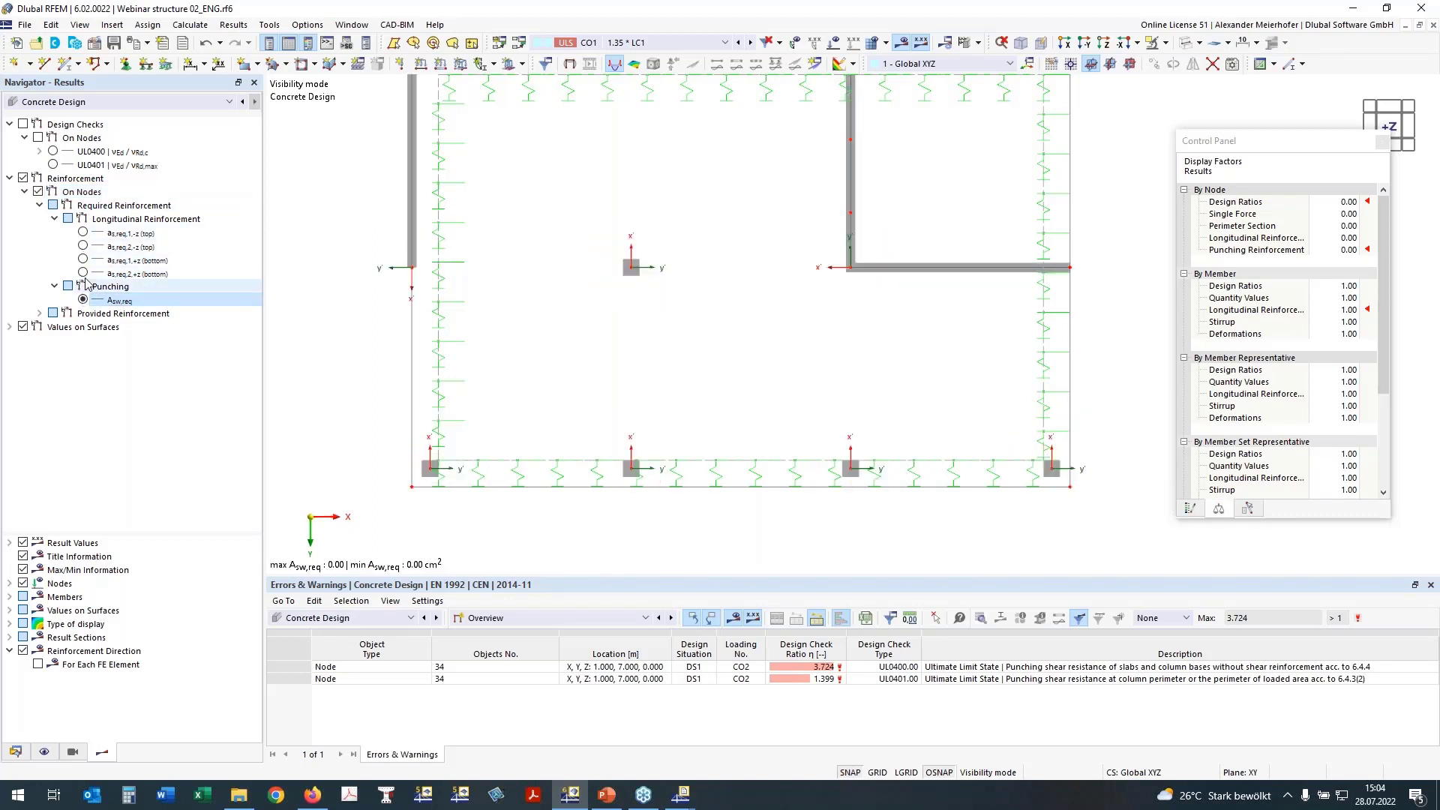
Show the required bottom longitudinal reinforcement on nodes, first as,req,2,+z and then as,req,1,+z, across the whole slab on grade
click(82, 273)
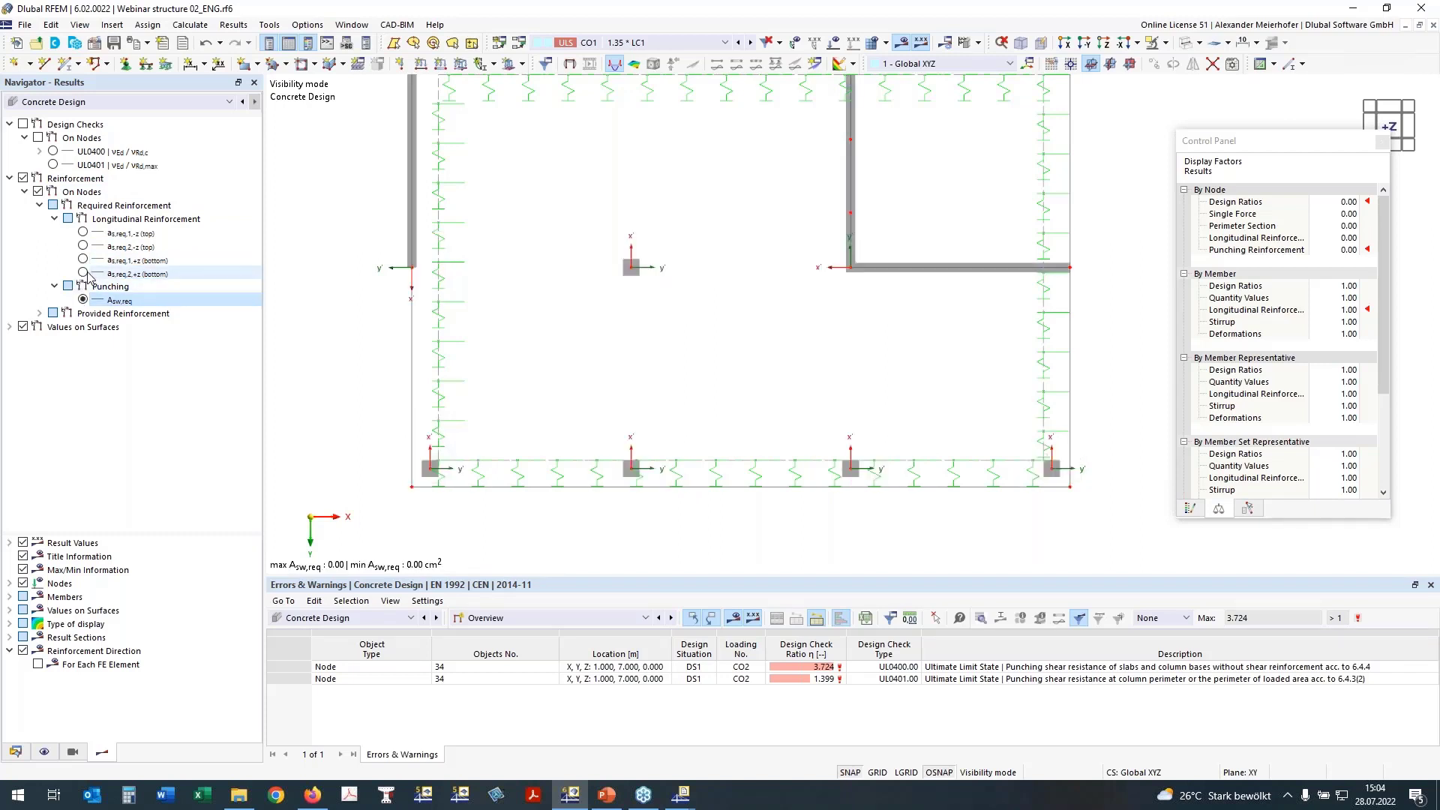
click(83, 273)
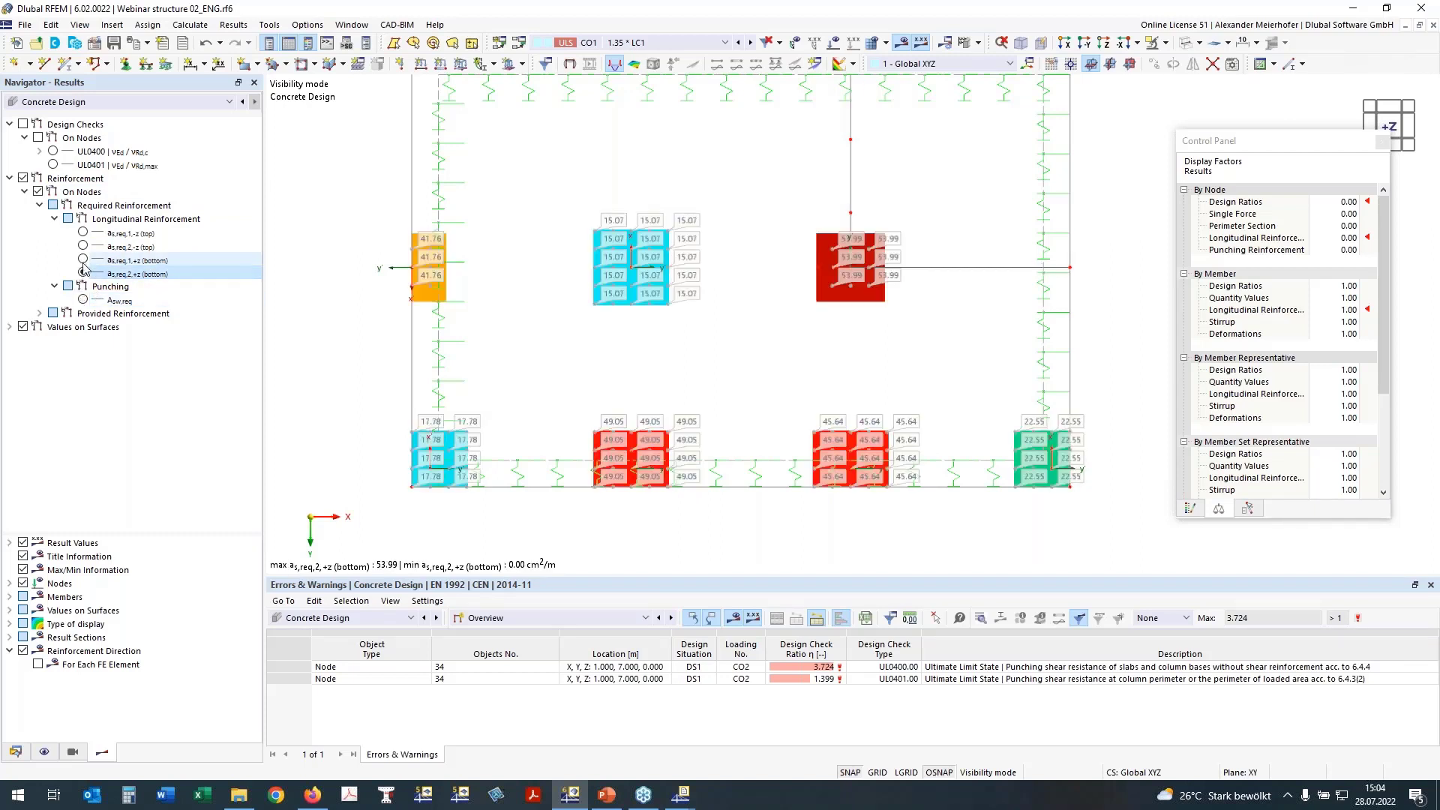
click(82, 260)
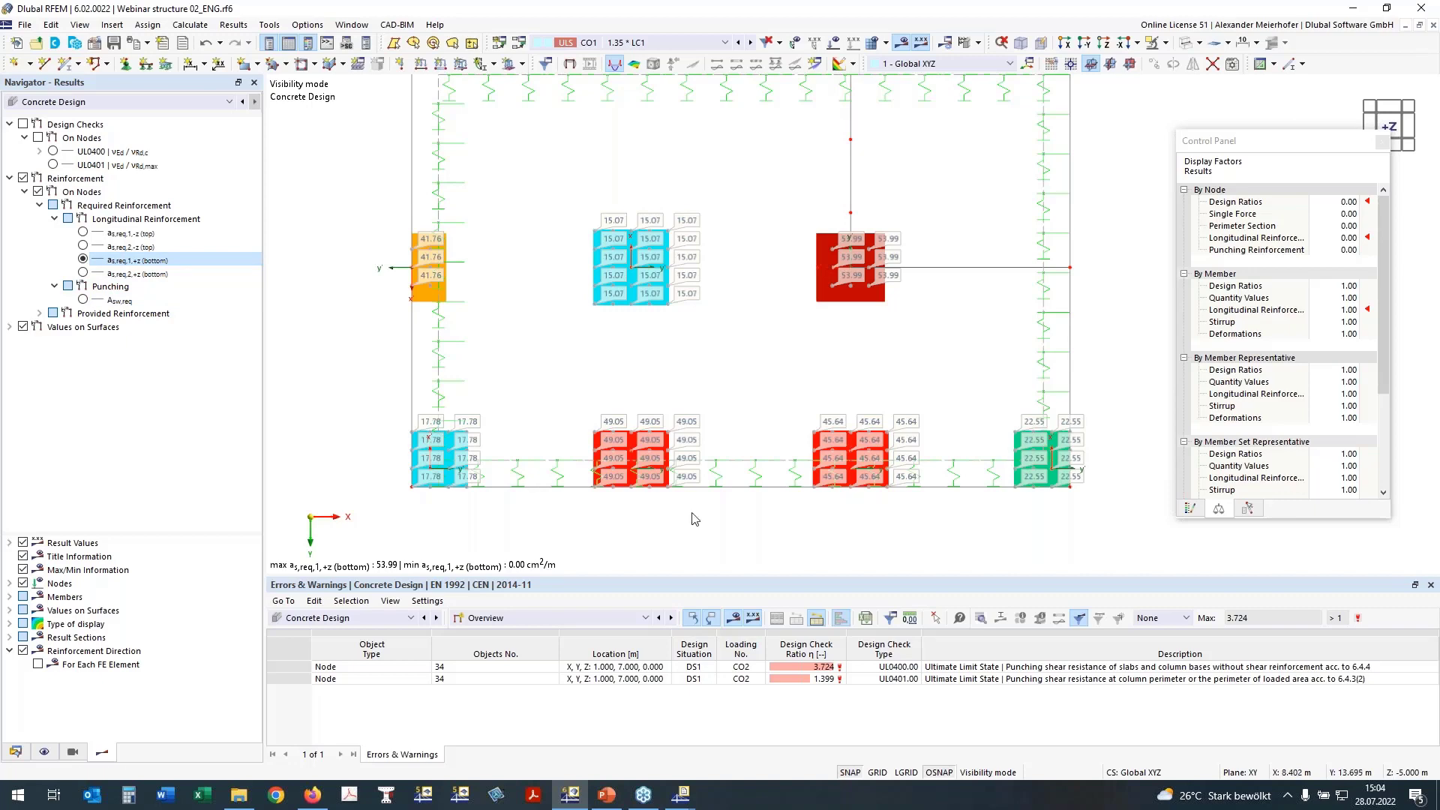
scroll(696, 519, down, 1)
ctrl+middle_drag(1126, 350, 1020, 217)
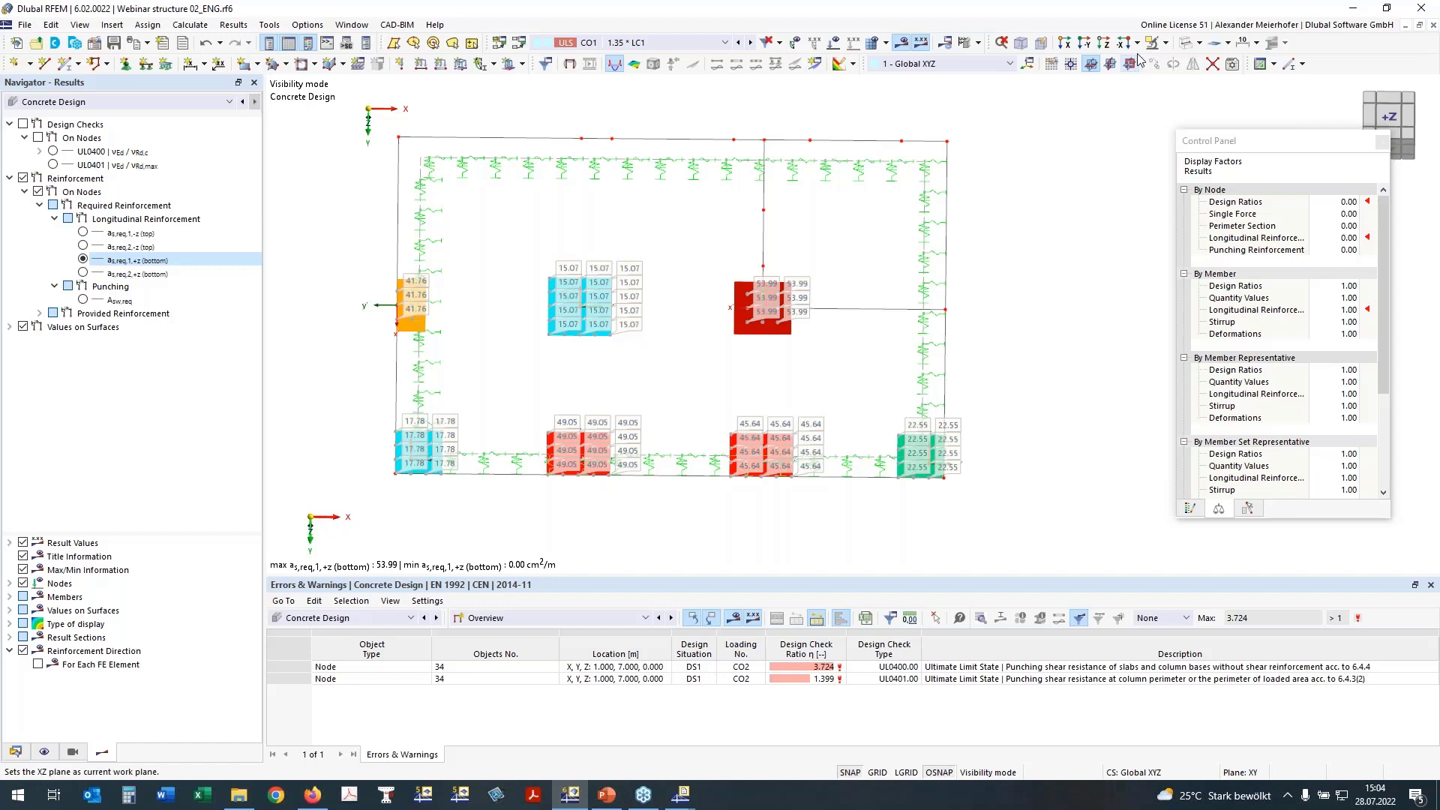
Switch to an isometric view and cancel the visibility mode so that the whole structure is displayed
click(1024, 44)
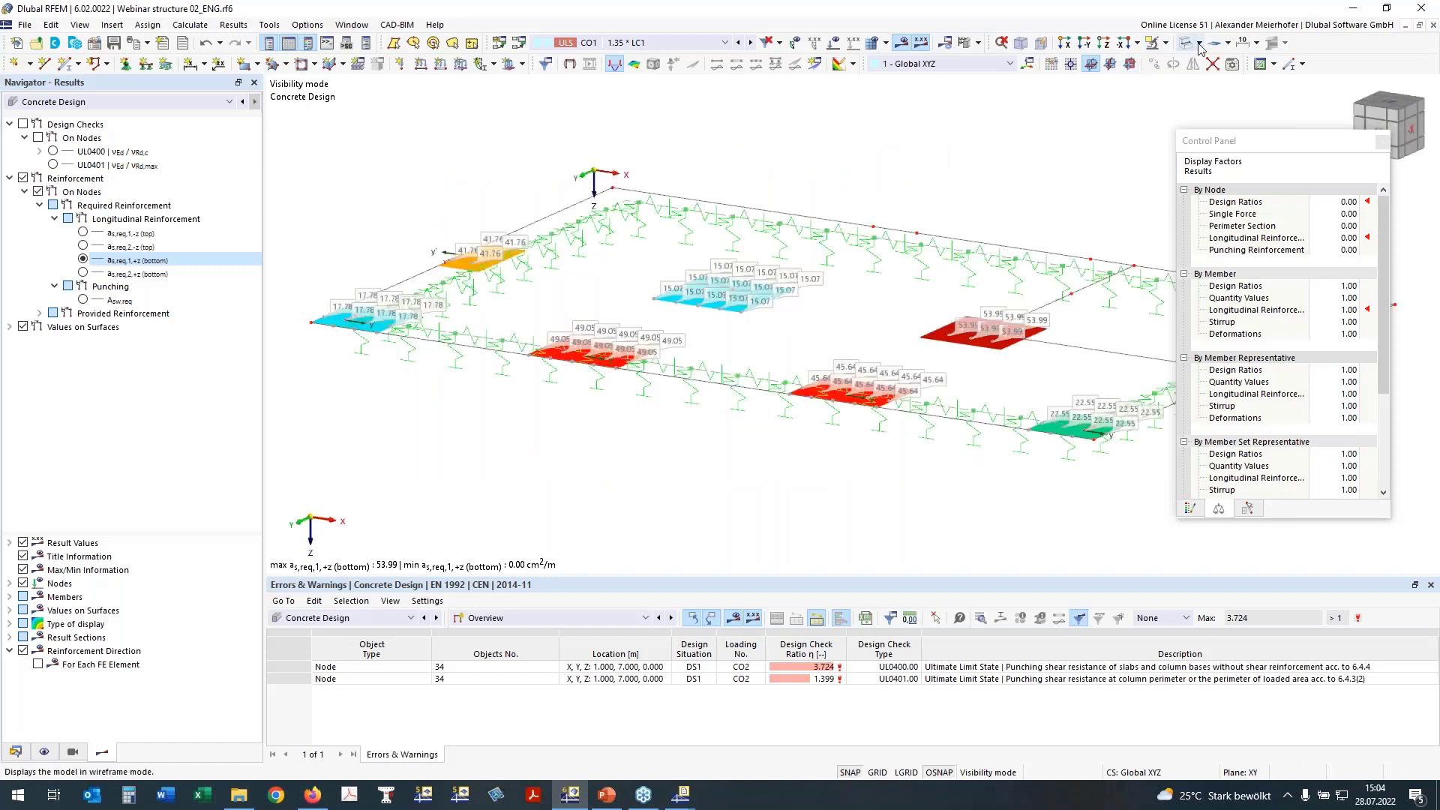
click(1166, 44)
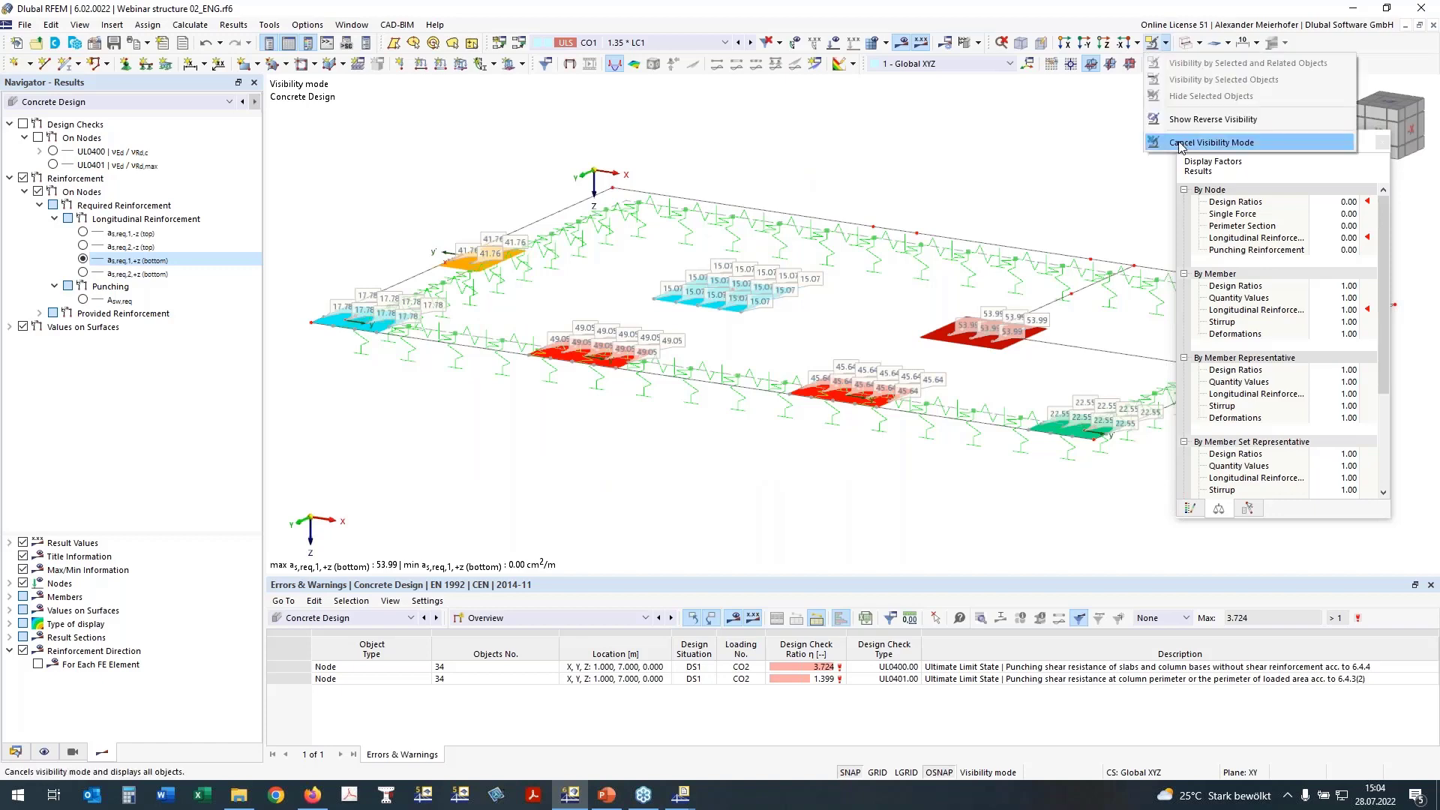
click(1182, 143)
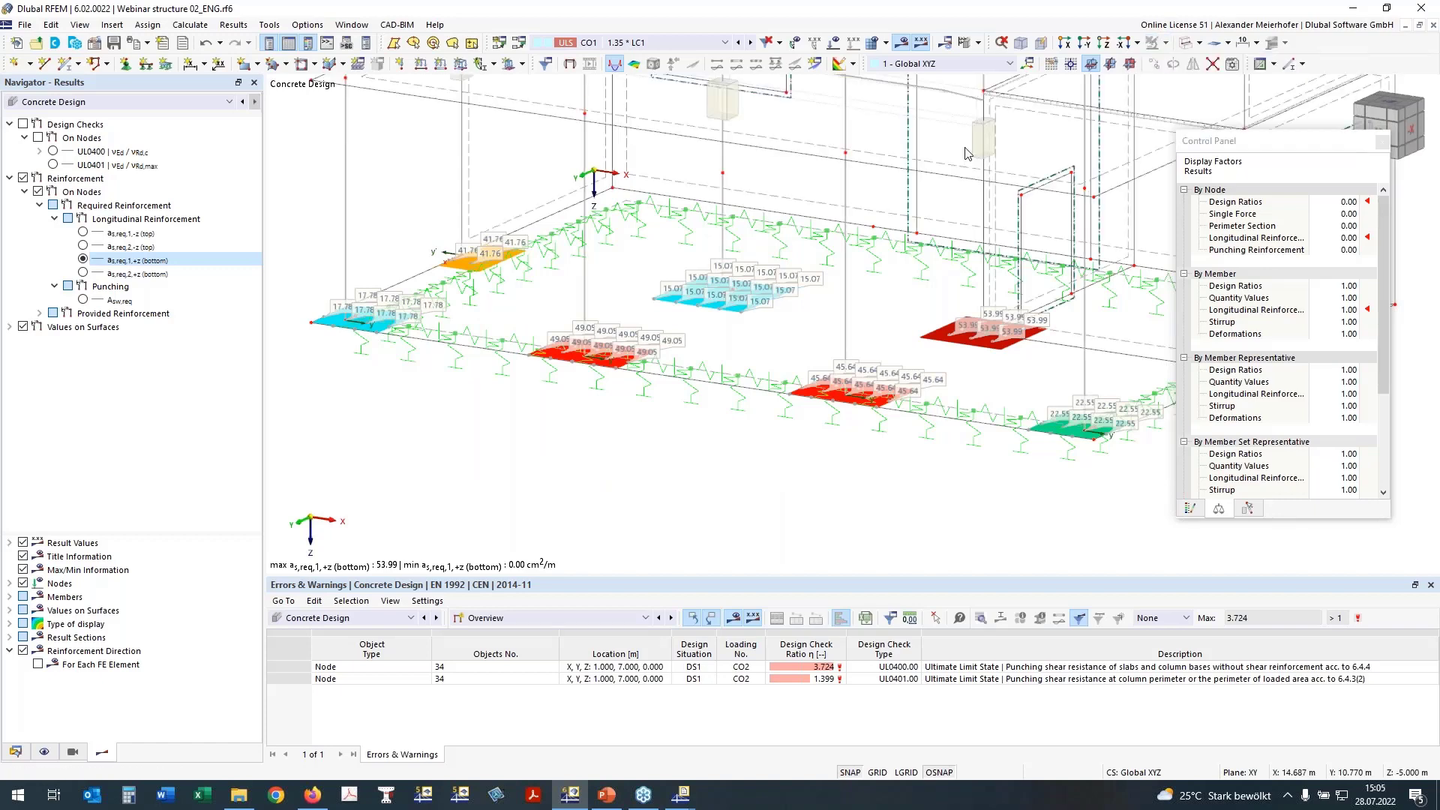
scroll(967, 154, down, 3)
middle_drag(968, 154, 782, 304)
ctrl+middle_drag(1050, 150, 960, 167)
scroll(681, 452, up, 2)
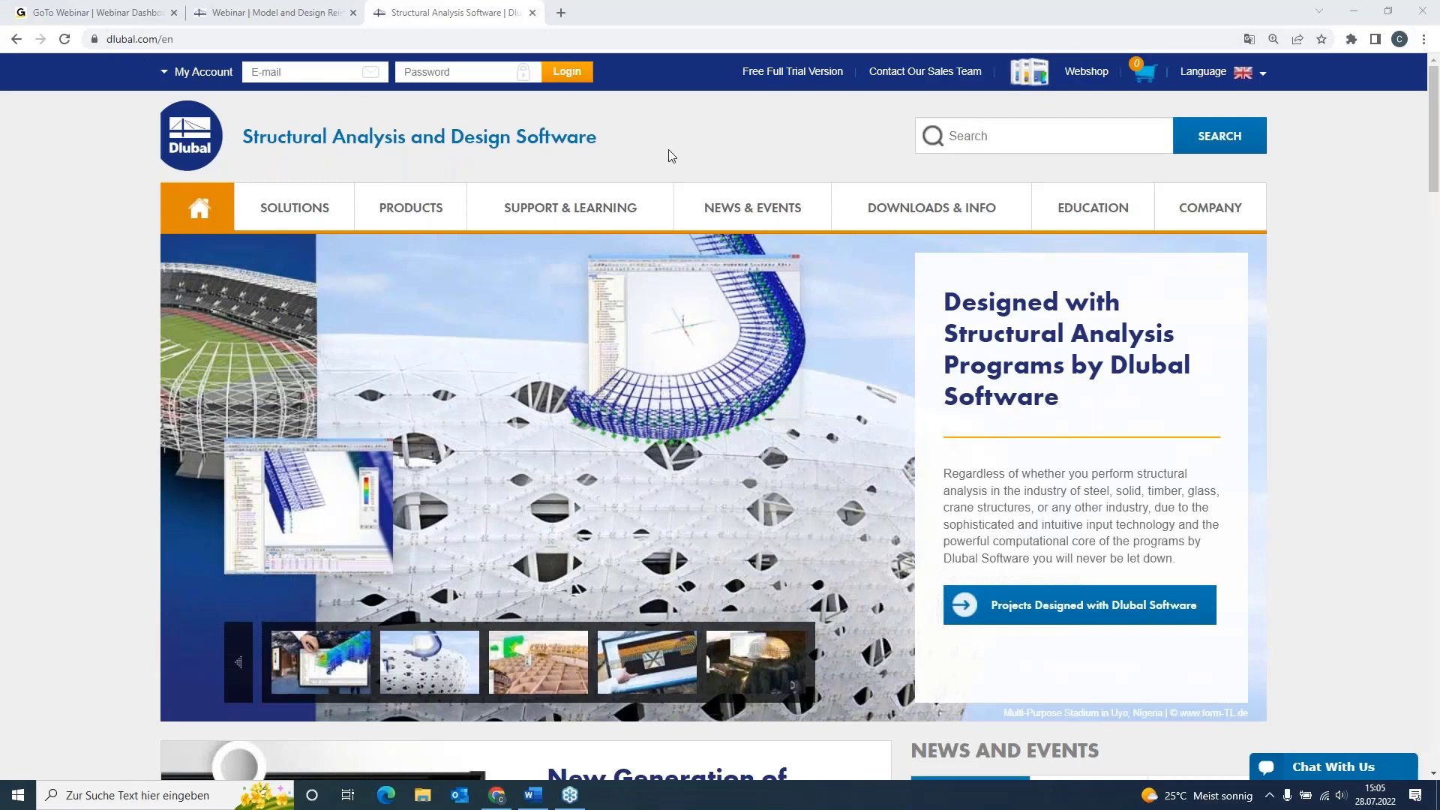
Switch to the Dlubal website in Chrome, open the Free Full Trial Version page, and look through the trial downloads offered
click(804, 75)
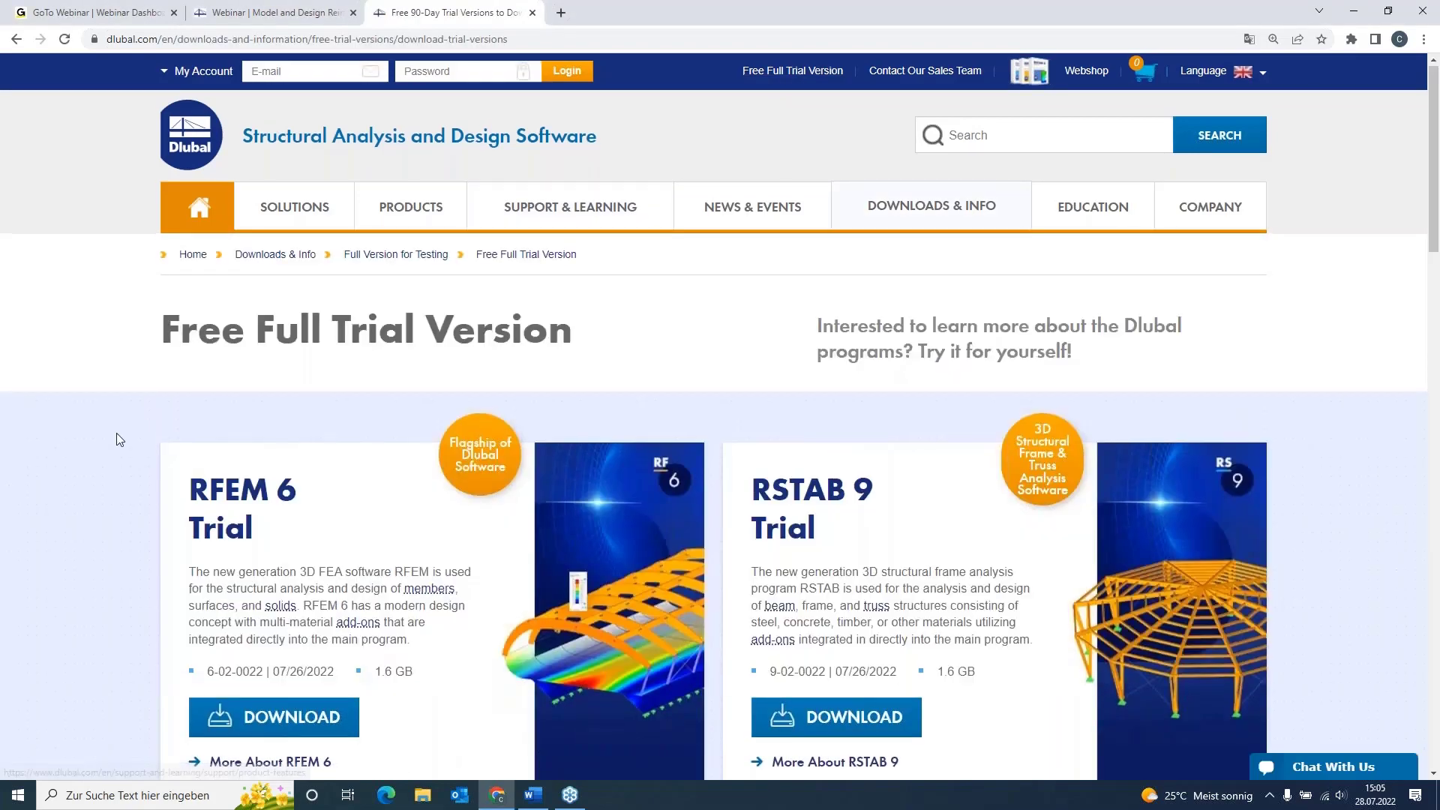
scroll(118, 439, down, 1)
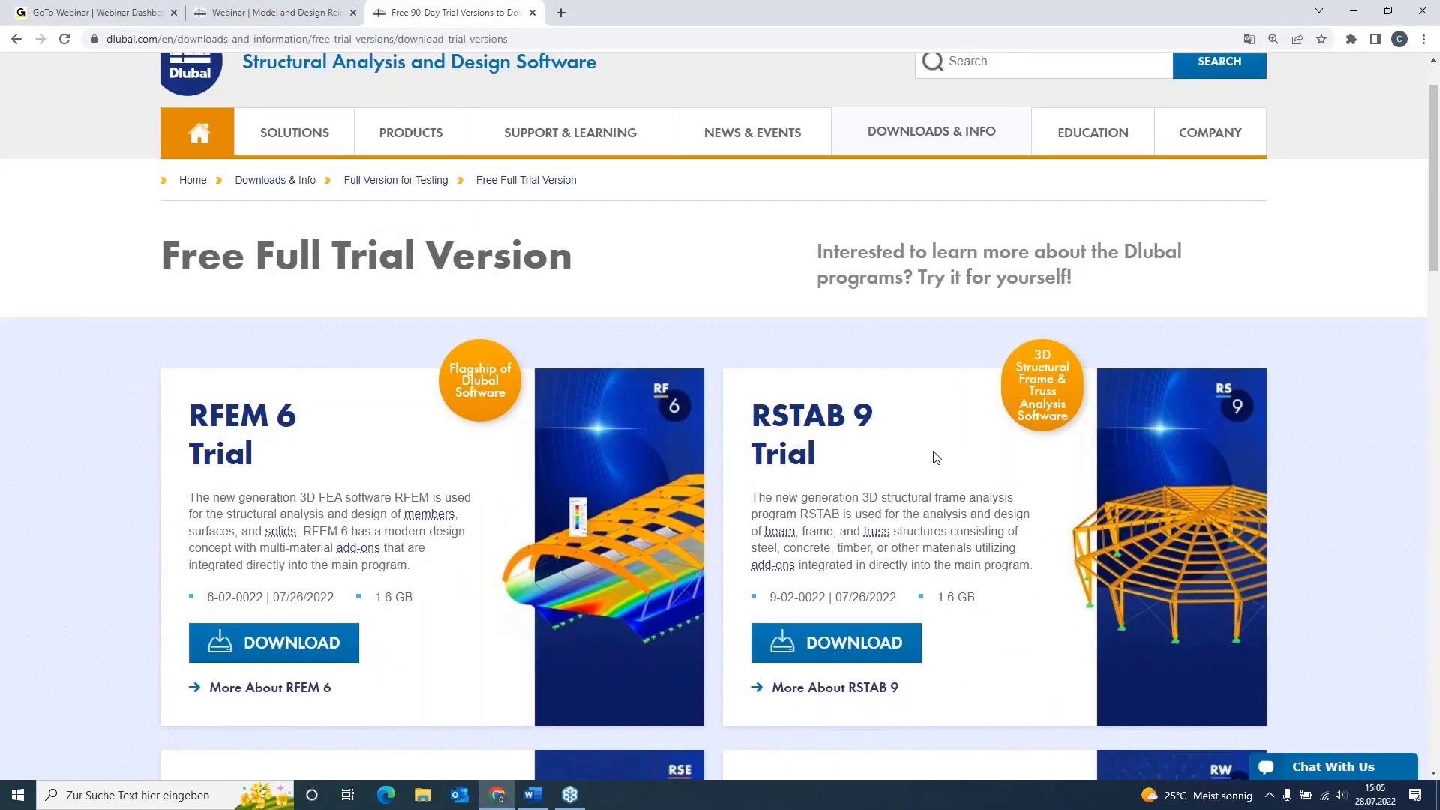
scroll(116, 393, down, 3)
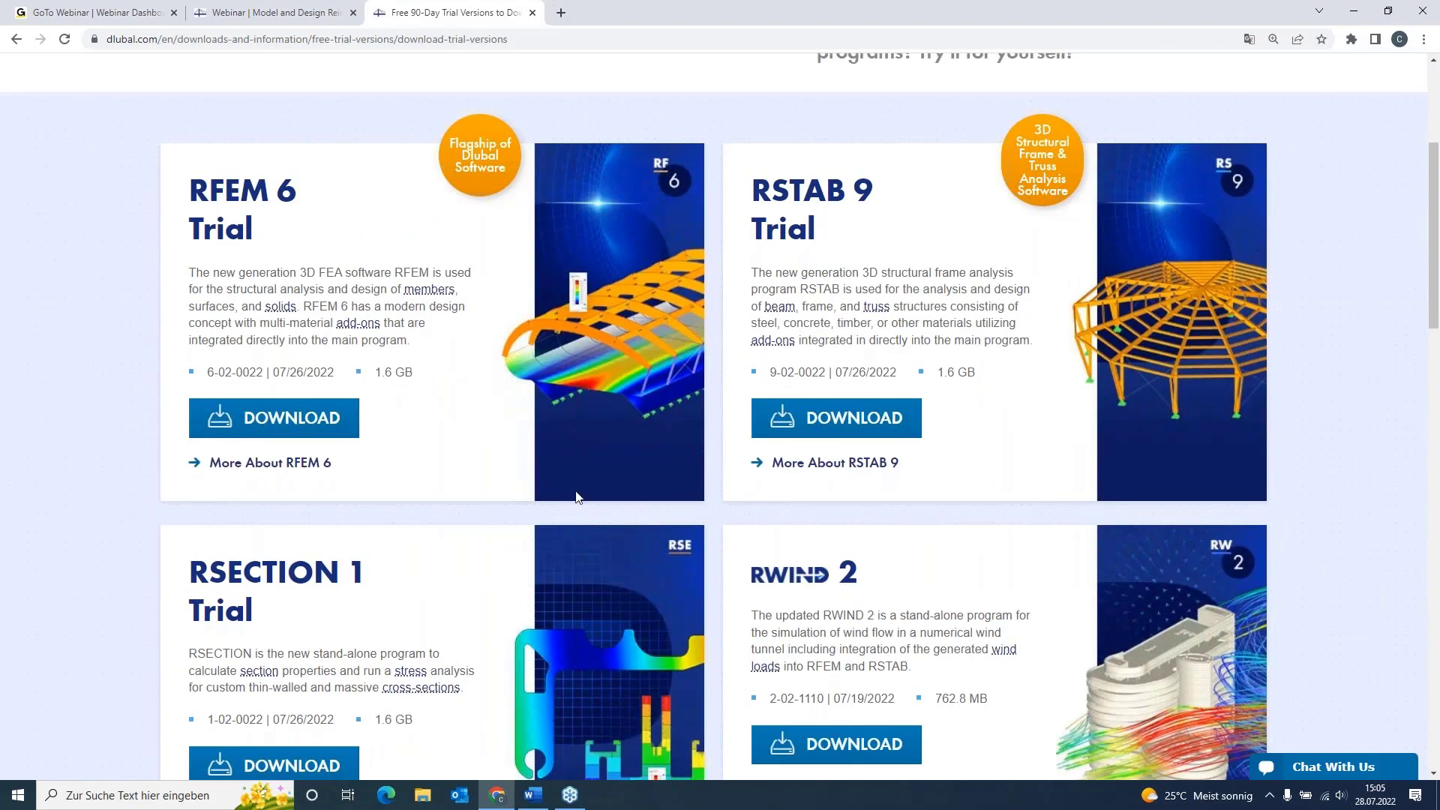
scroll(443, 453, up, 2)
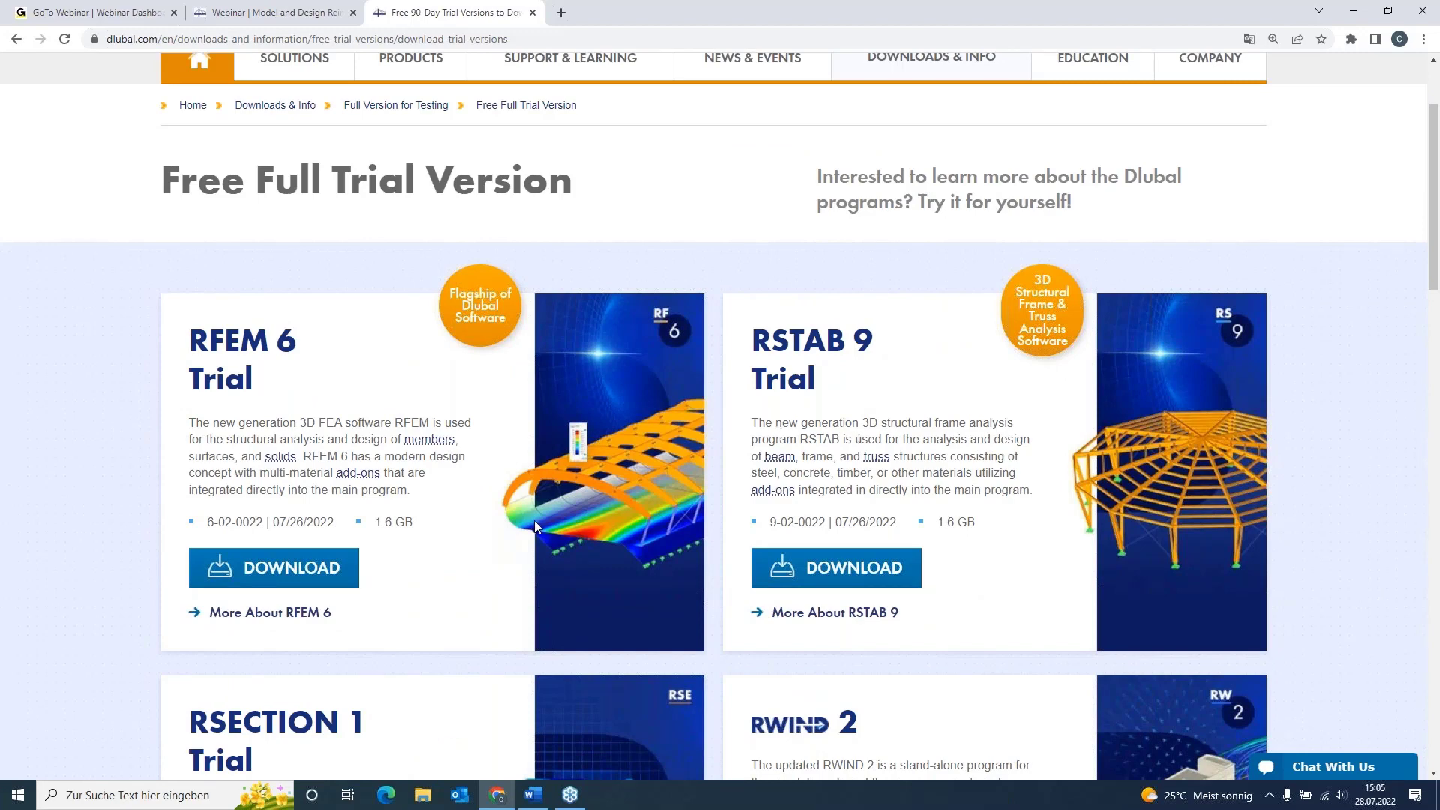
scroll(555, 505, up, 2)
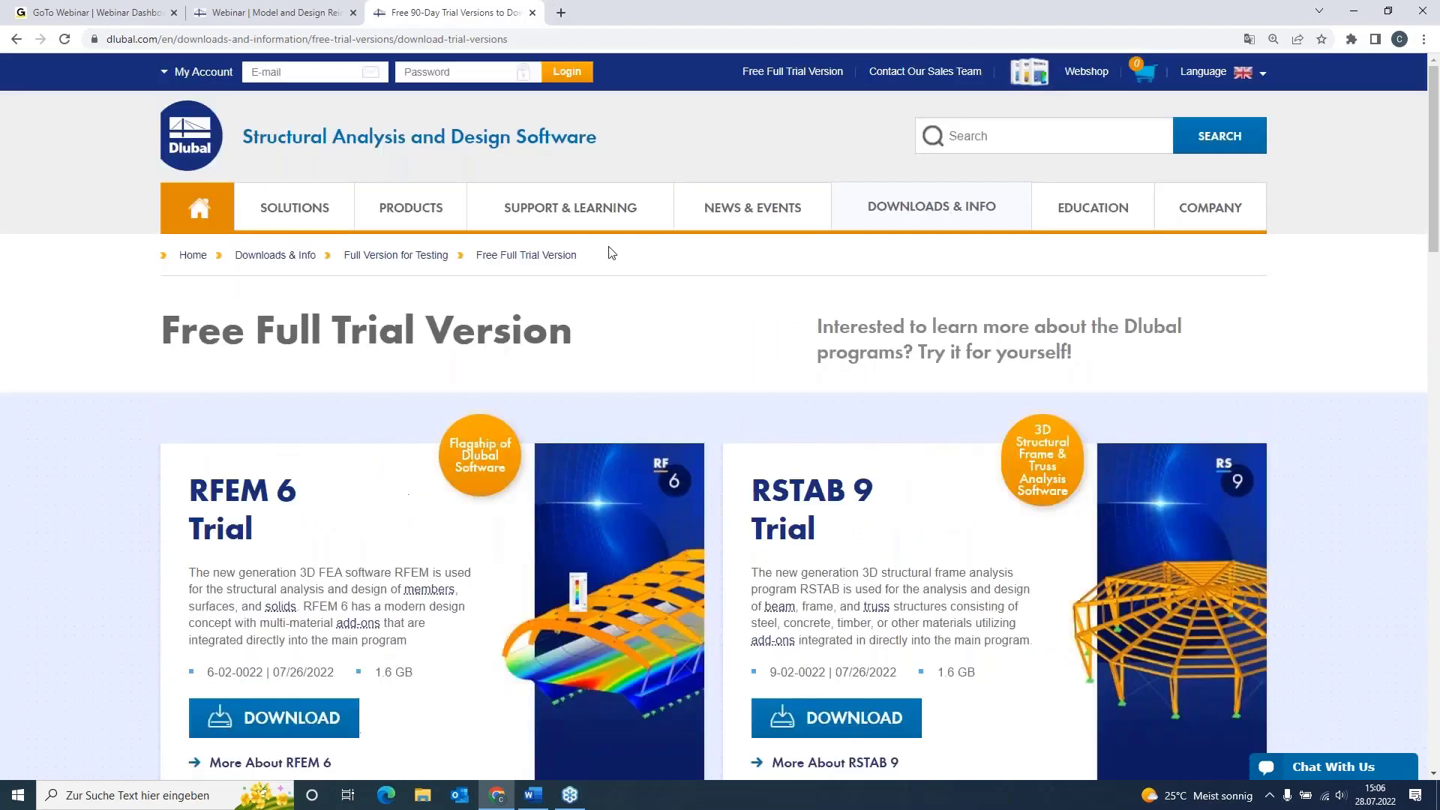
Open the Webinars page and look through its search filters and the list of English webinars
mouse_move(764, 209)
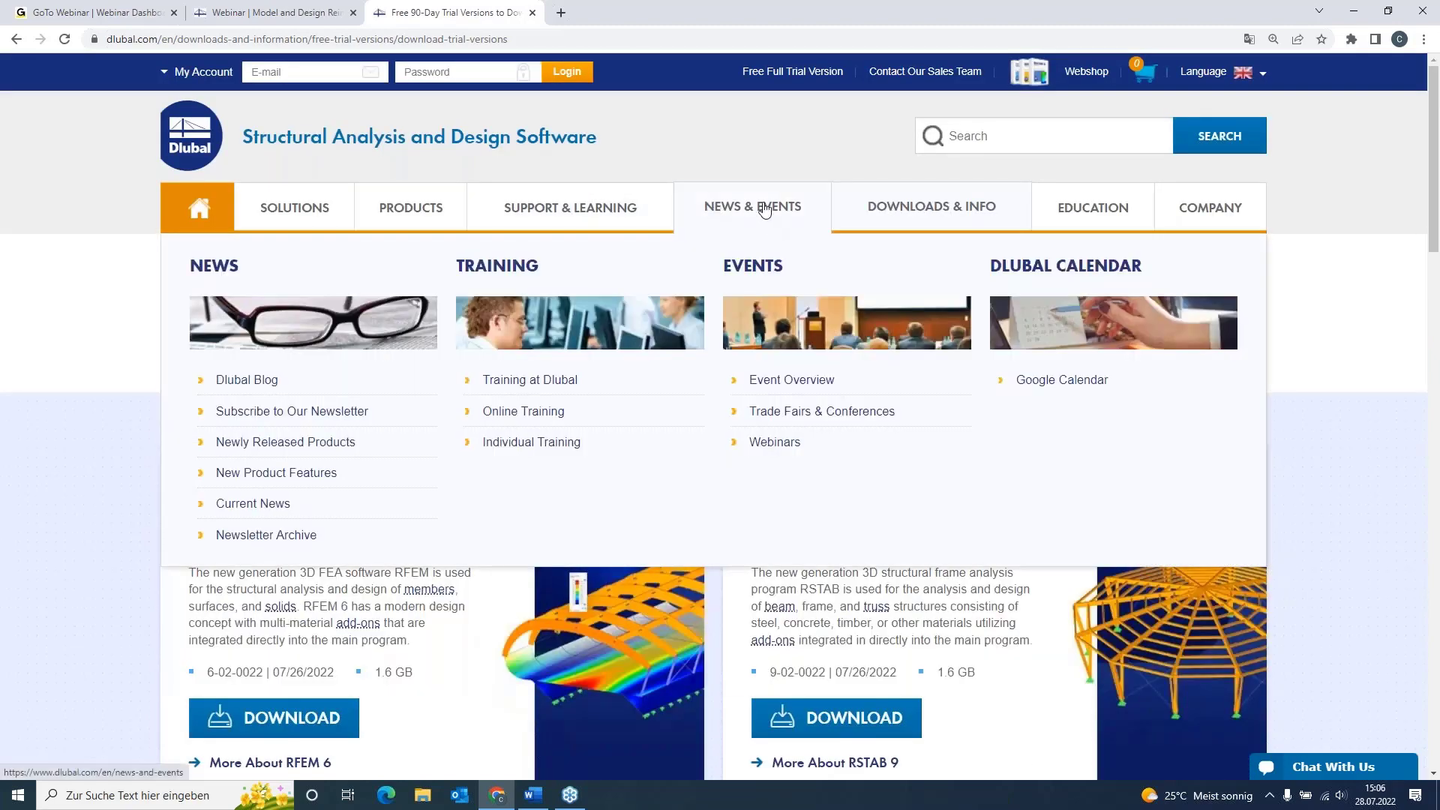
click(797, 444)
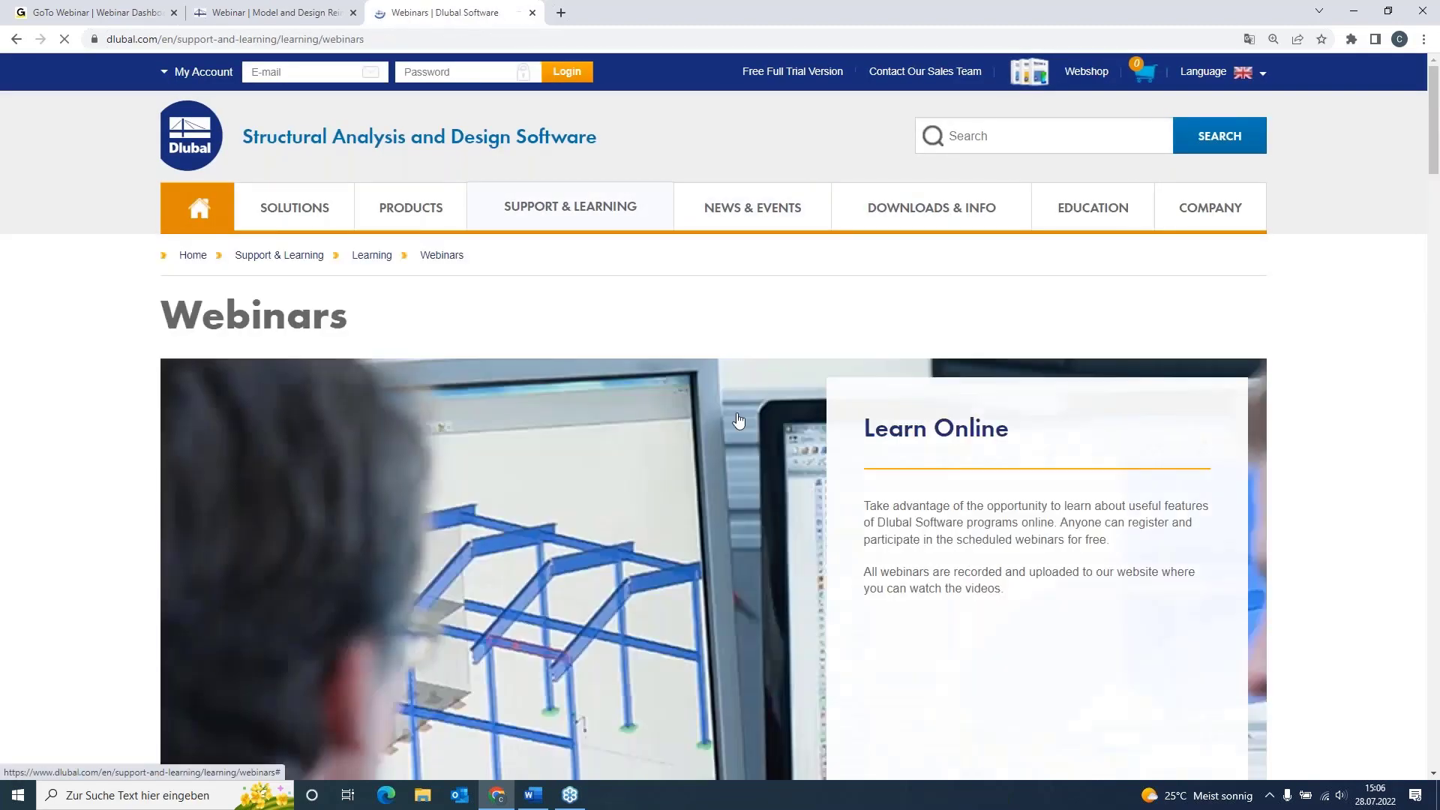
scroll(493, 327, down, 2)
scroll(480, 331, down, 6)
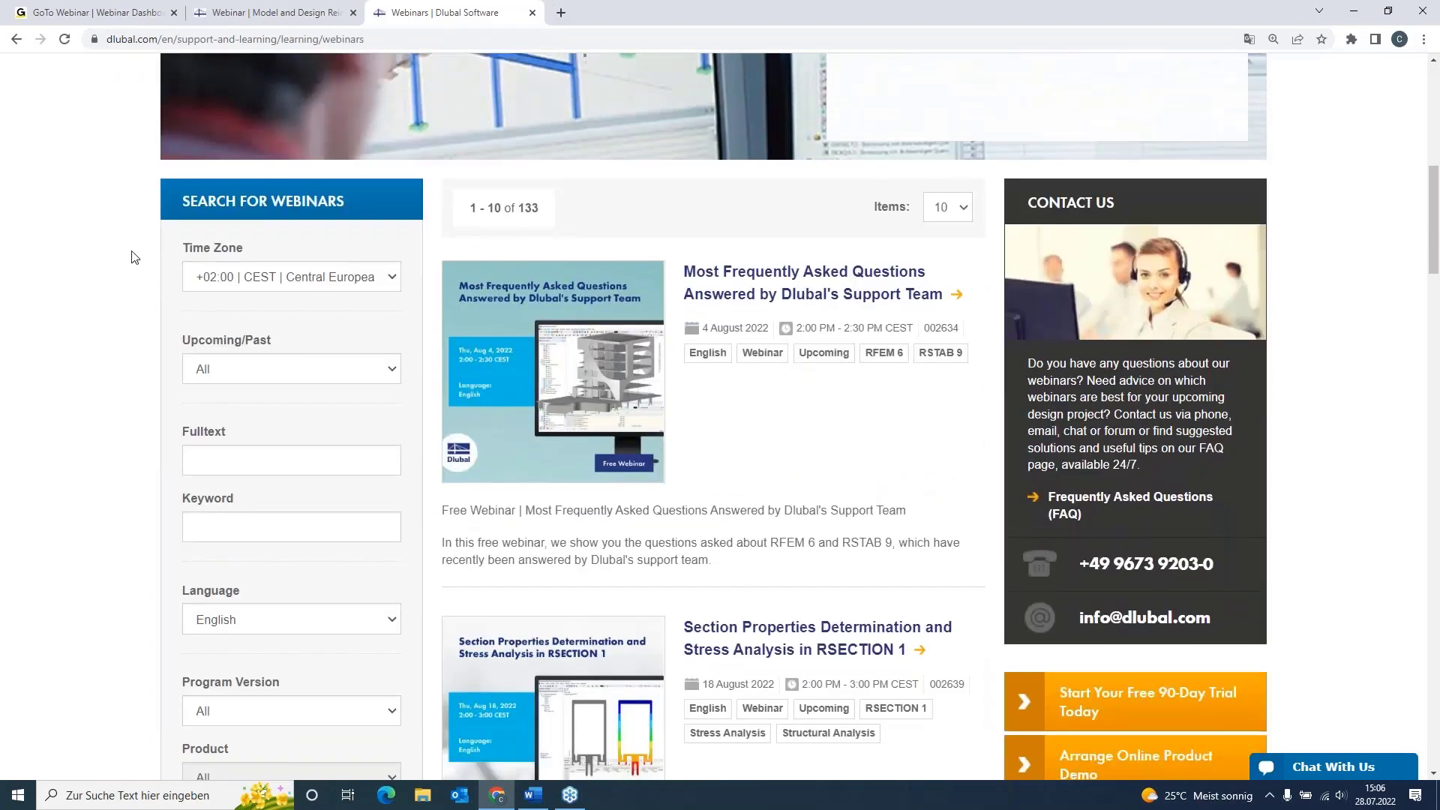
scroll(255, 273, down, 1)
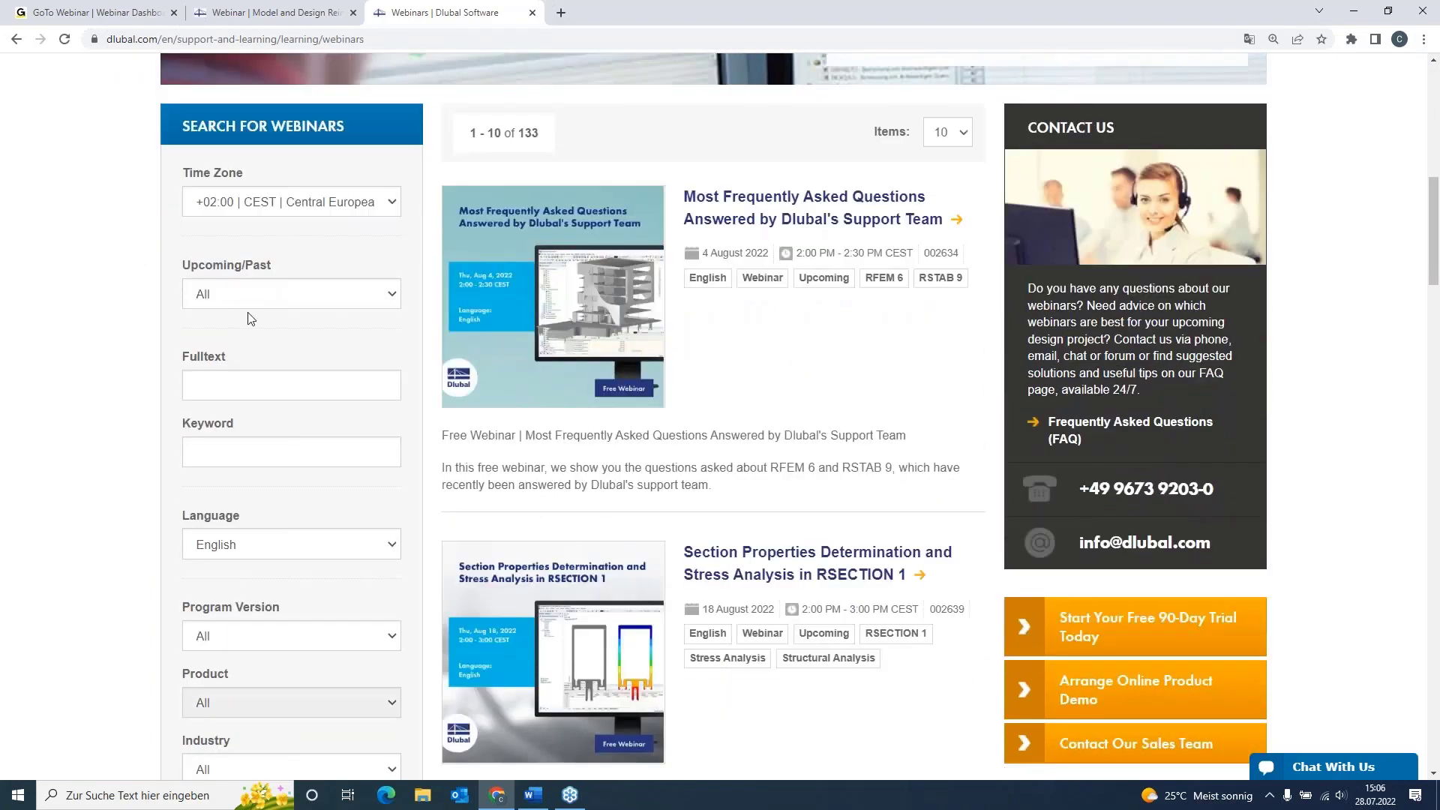
click(249, 292)
click(249, 293)
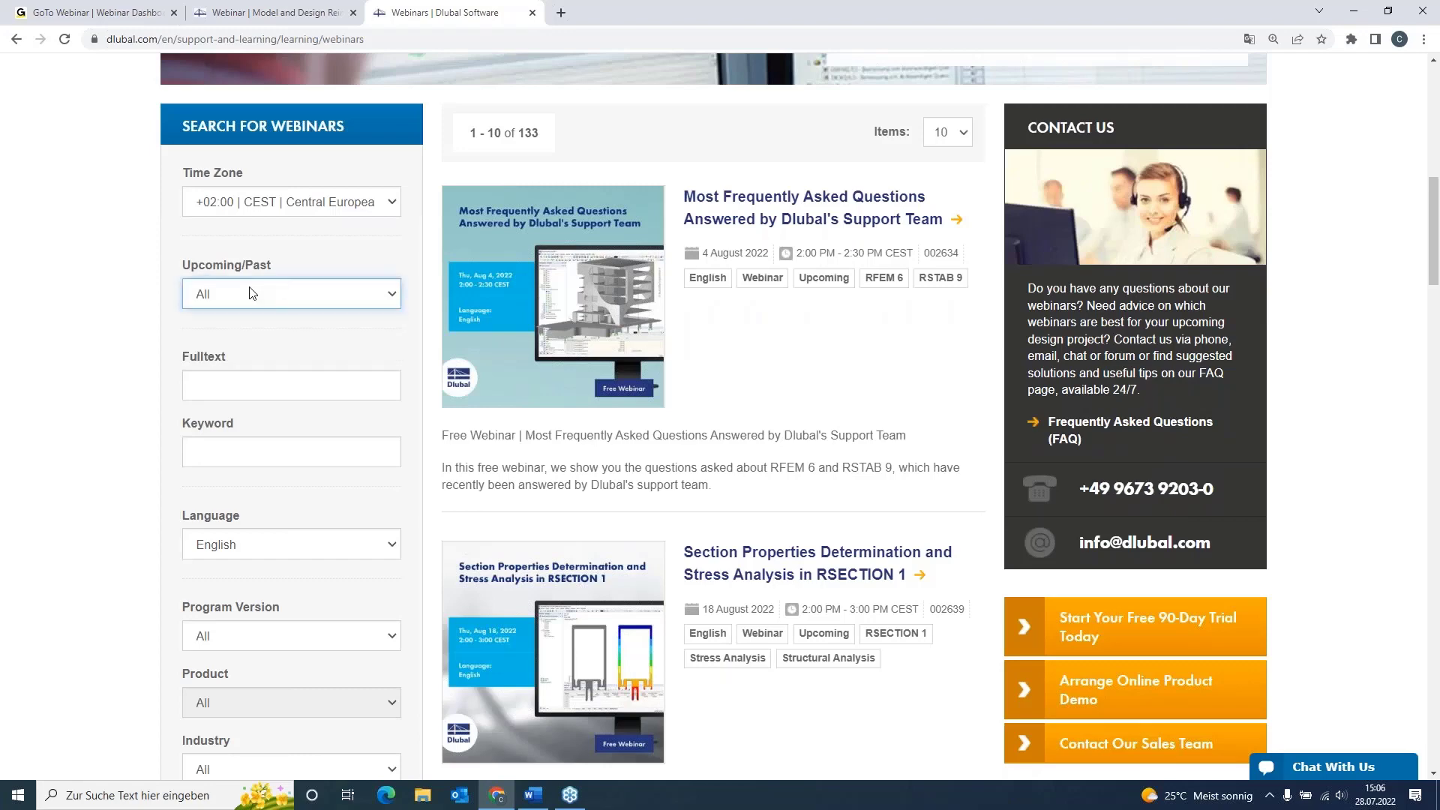
scroll(250, 420, down, 6)
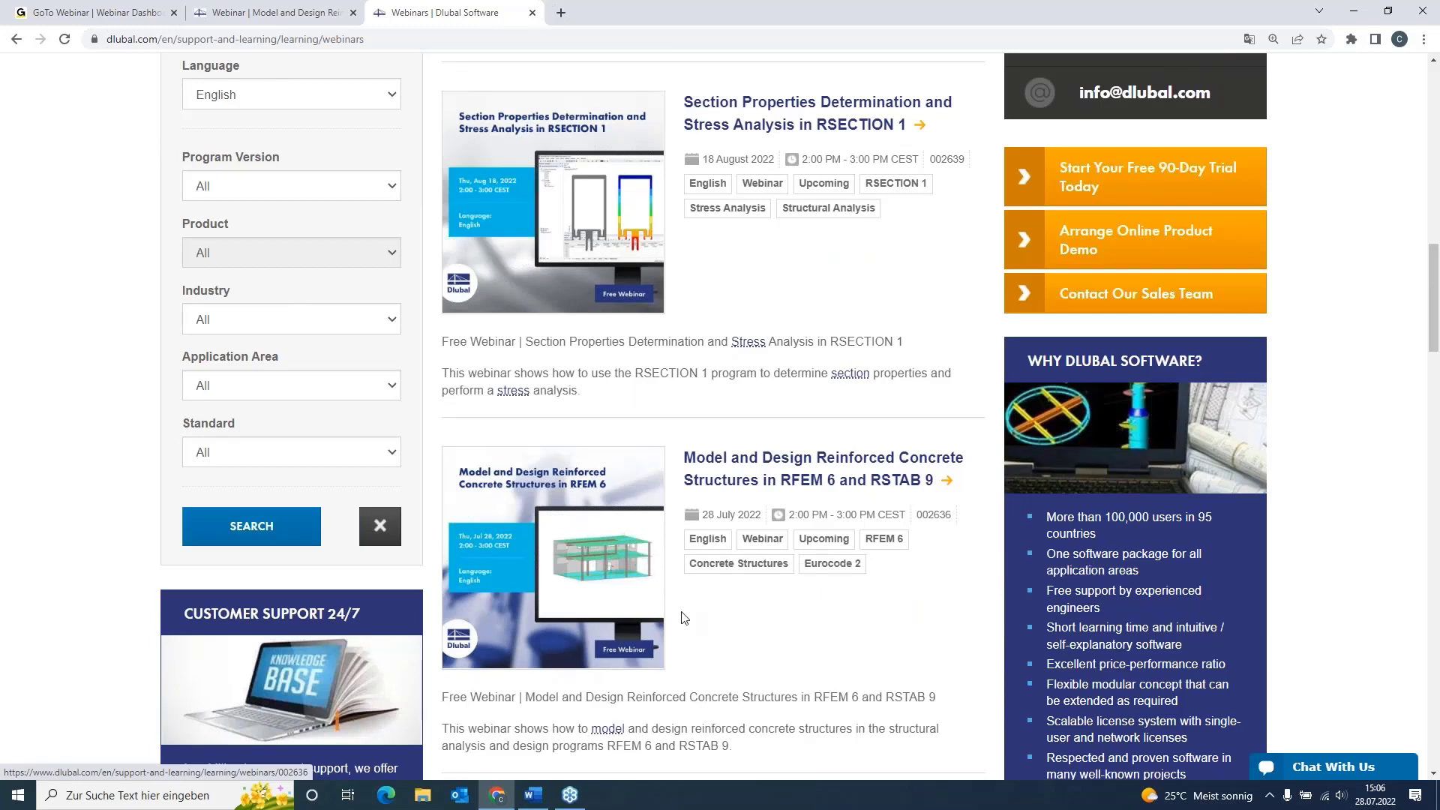
Open the webinar "Model and Design Reinforced Concrete Structures in RFEM 6 and RSTAB 9" and review its content, downloads, and Models to Download
click(724, 456)
scroll(720, 454, down, 3)
scroll(159, 510, down, 5)
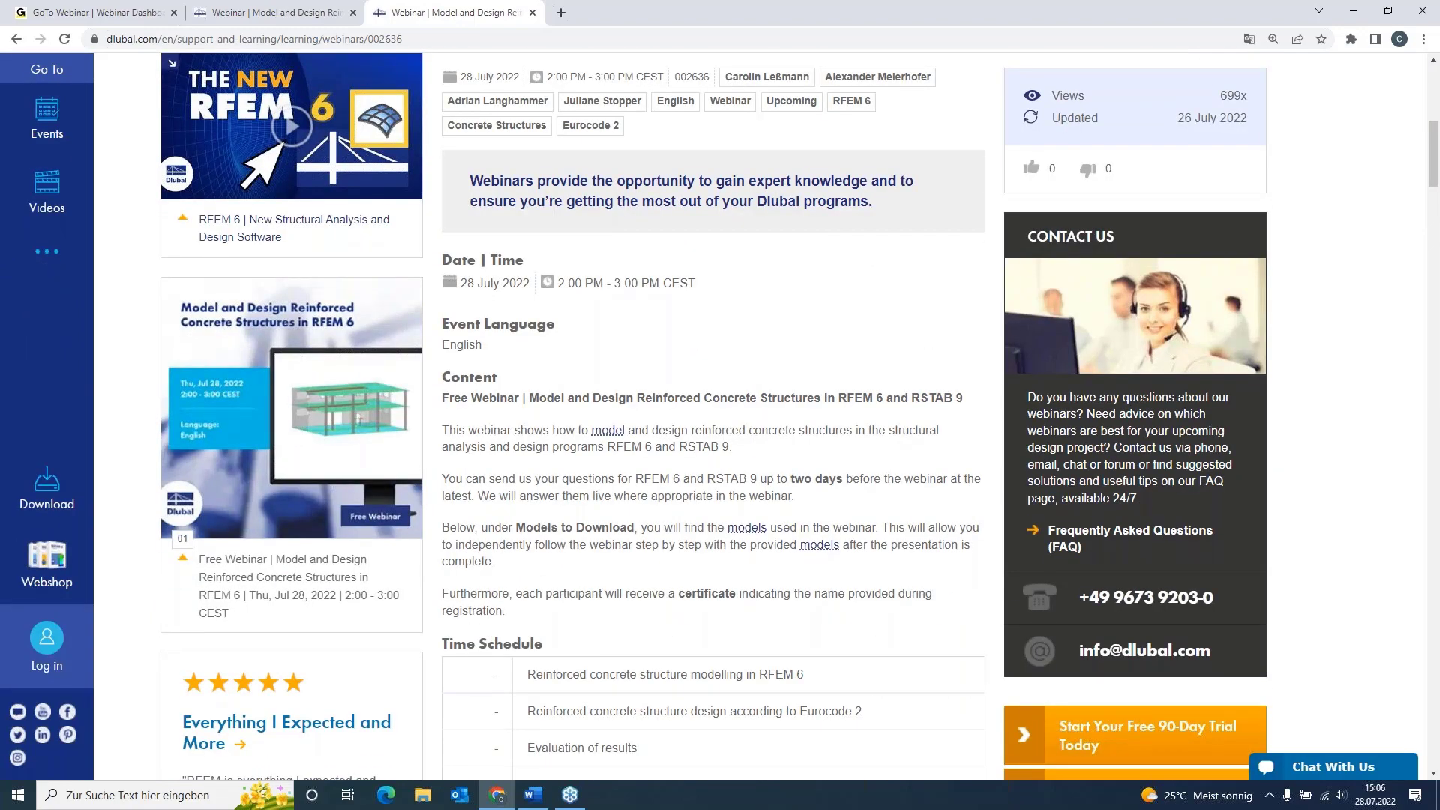
scroll(720, 416, down, 10)
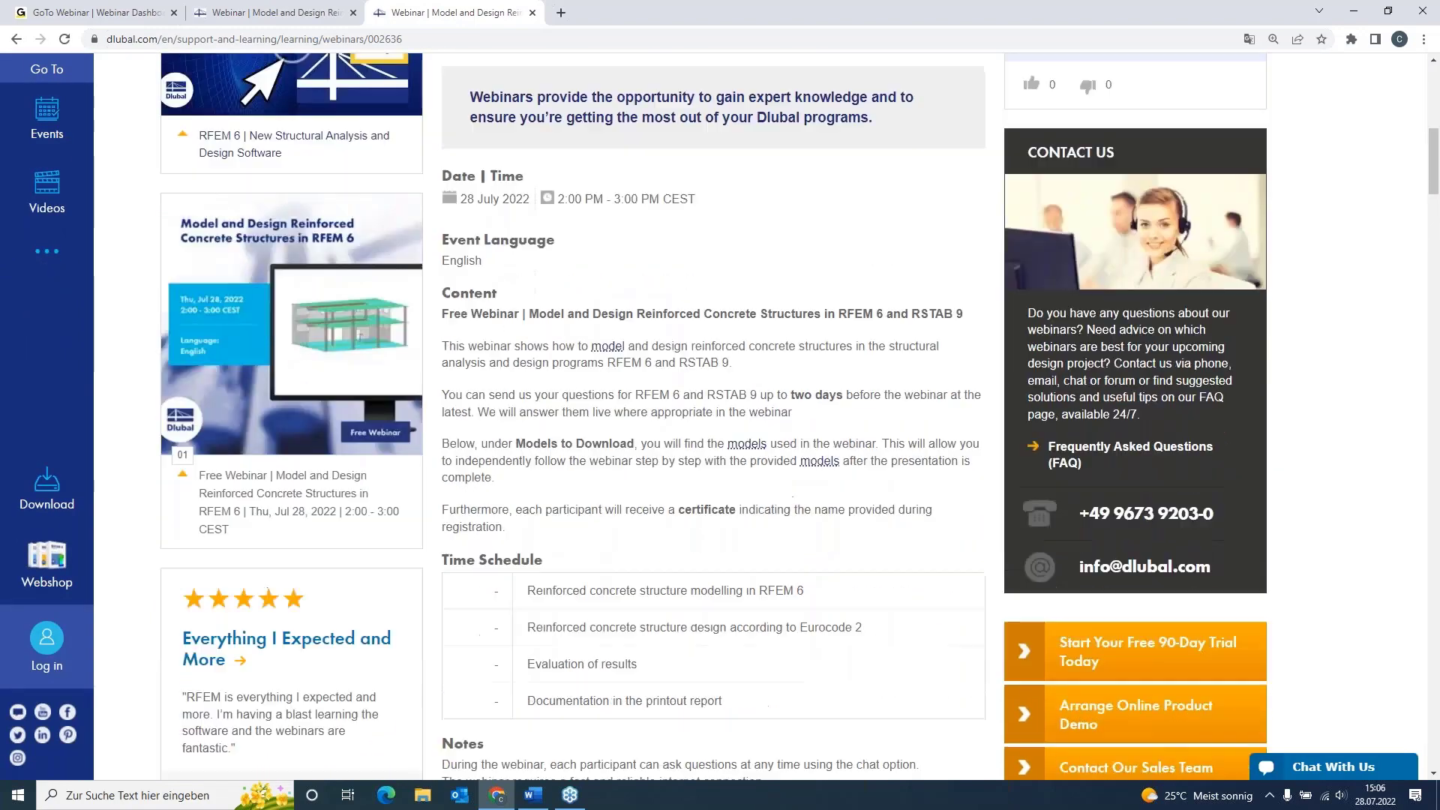
scroll(690, 450, down, 5)
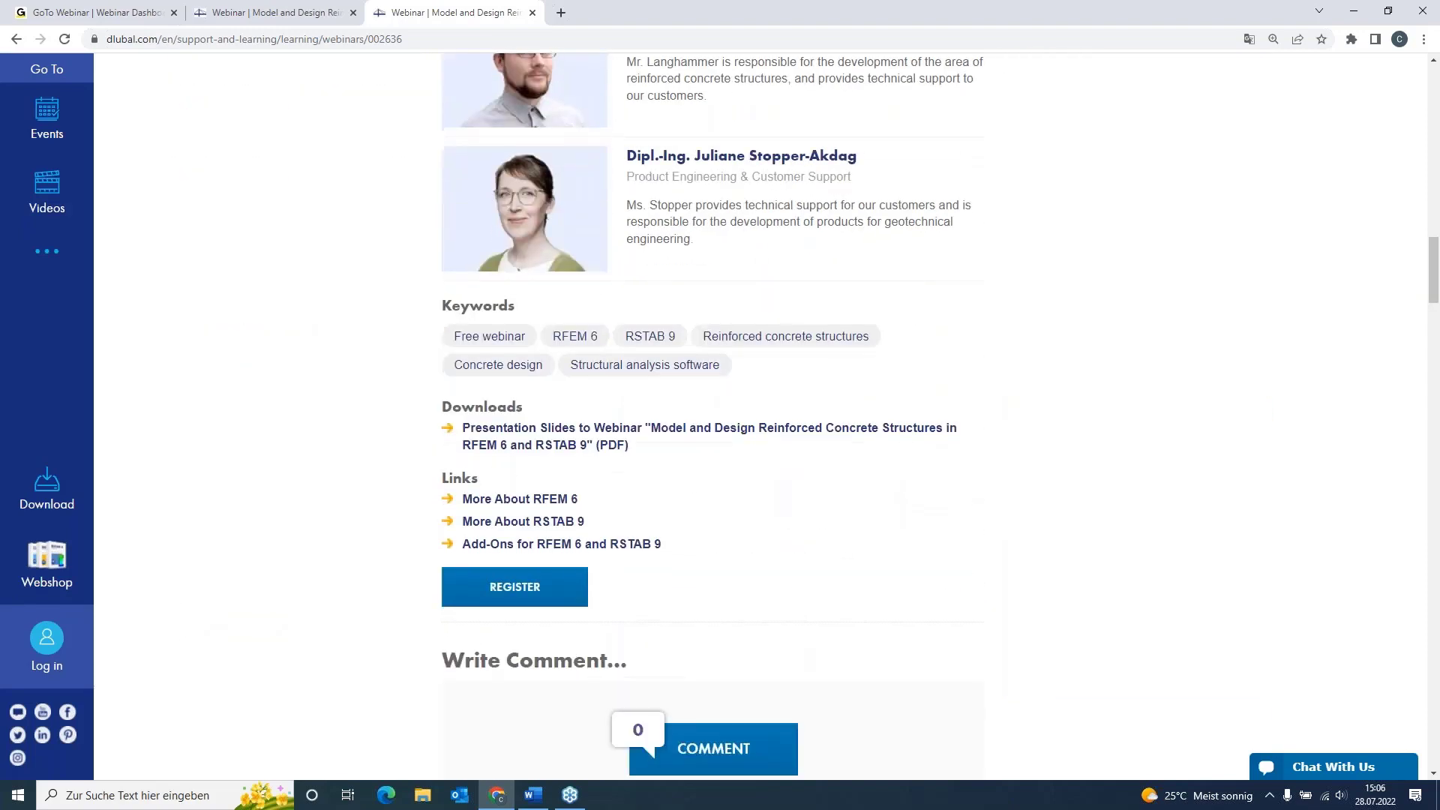
scroll(684, 469, down, 4)
scroll(690, 469, down, 14)
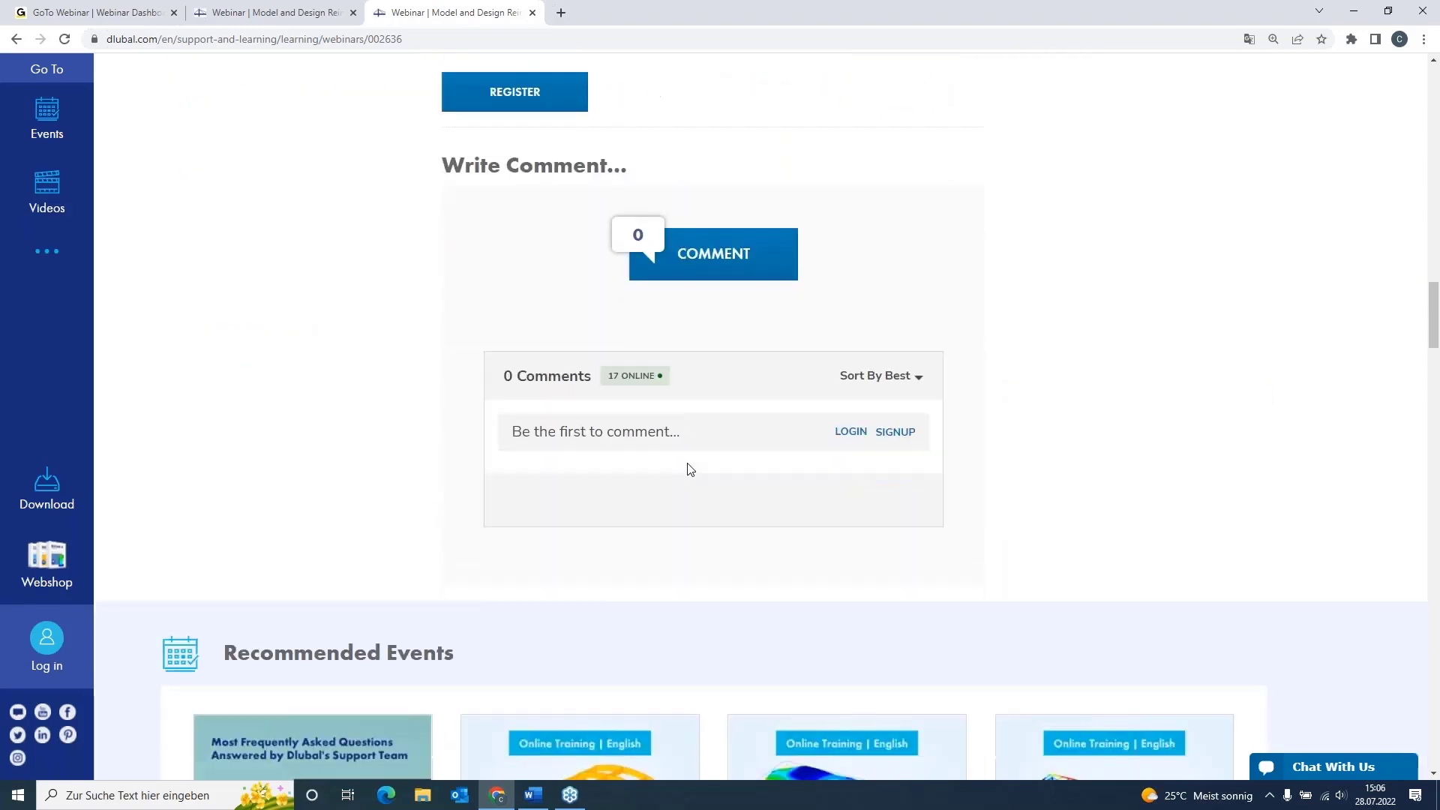
scroll(117, 348, down, 2)
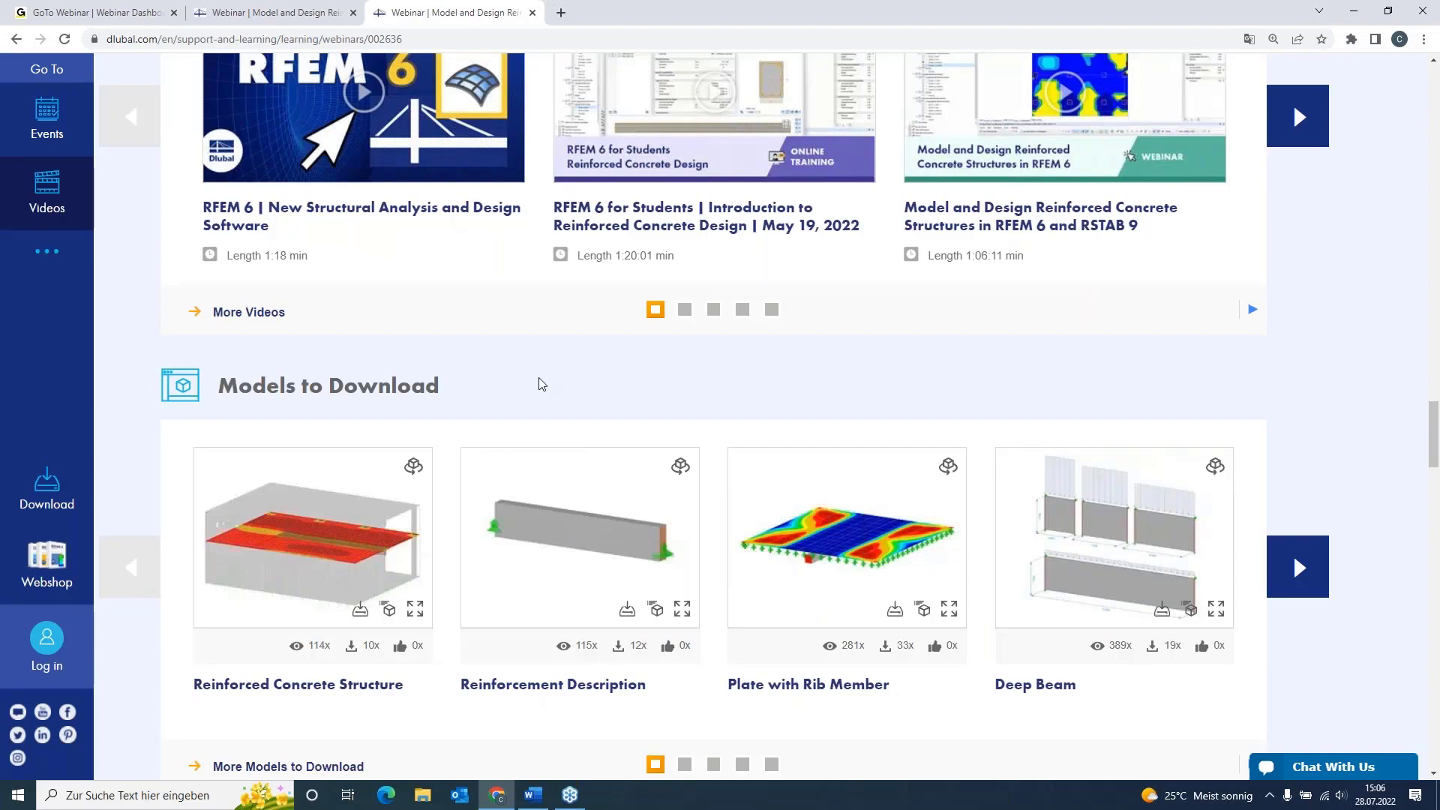
scroll(542, 384, up, 18)
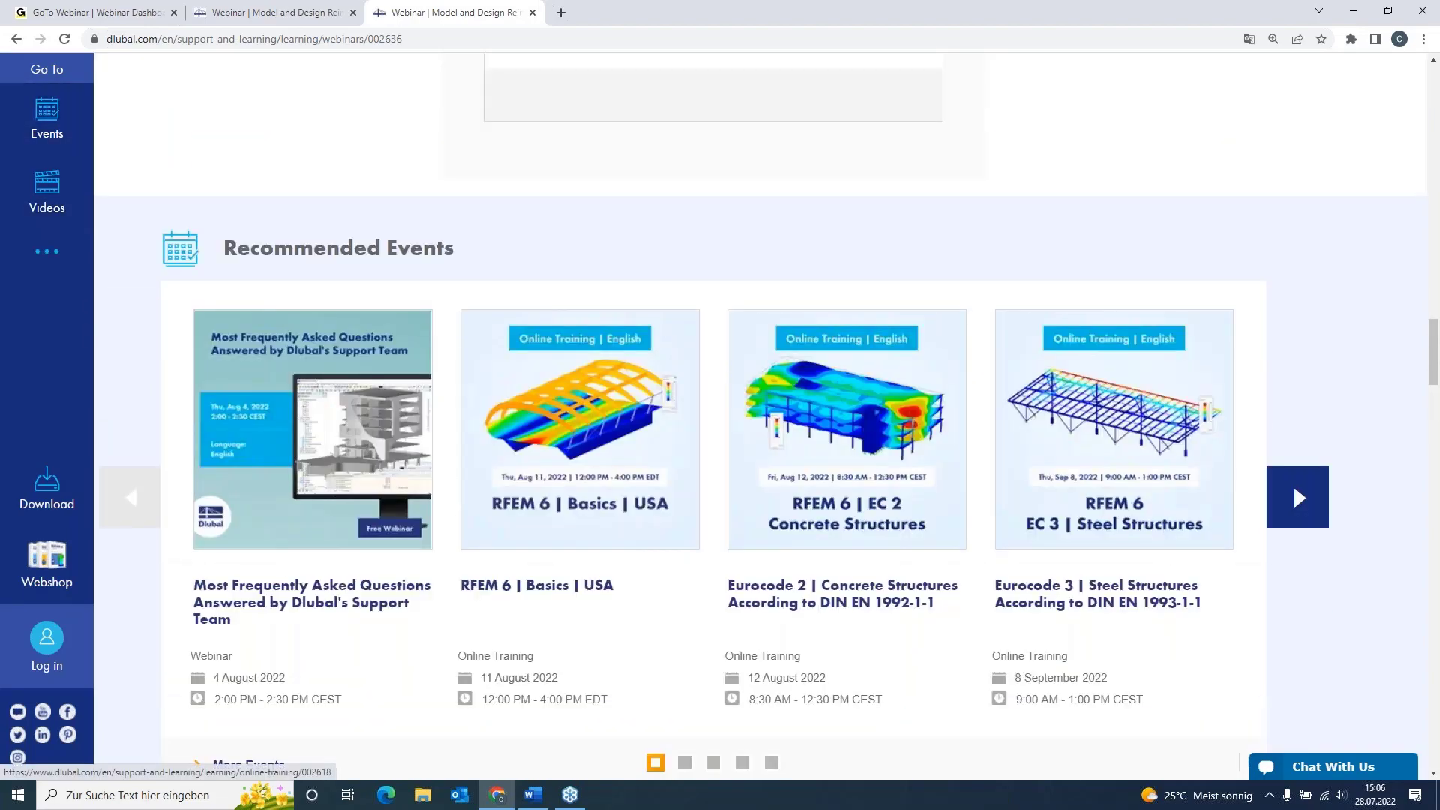
scroll(720, 416, up, 12)
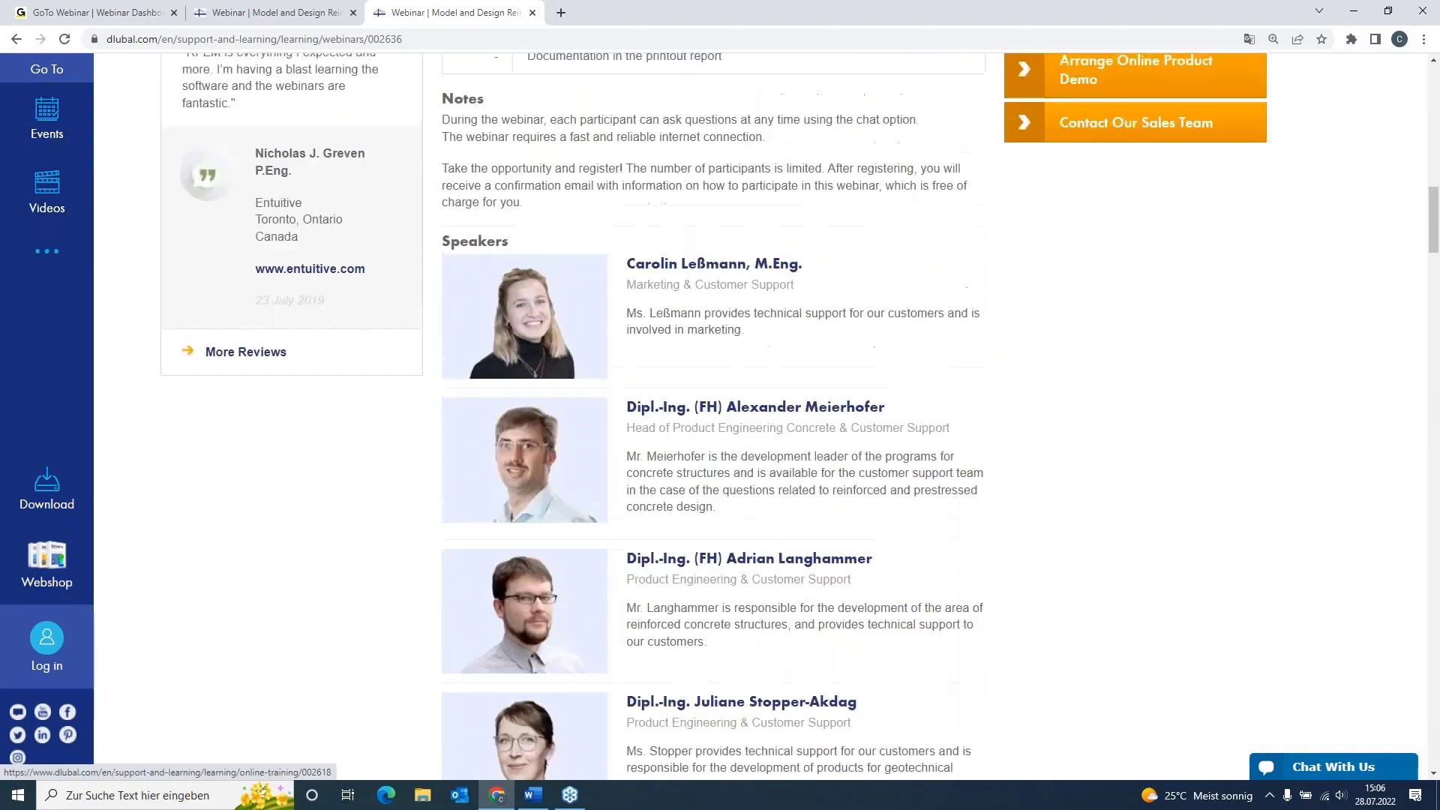
scroll(720, 416, up, 3)
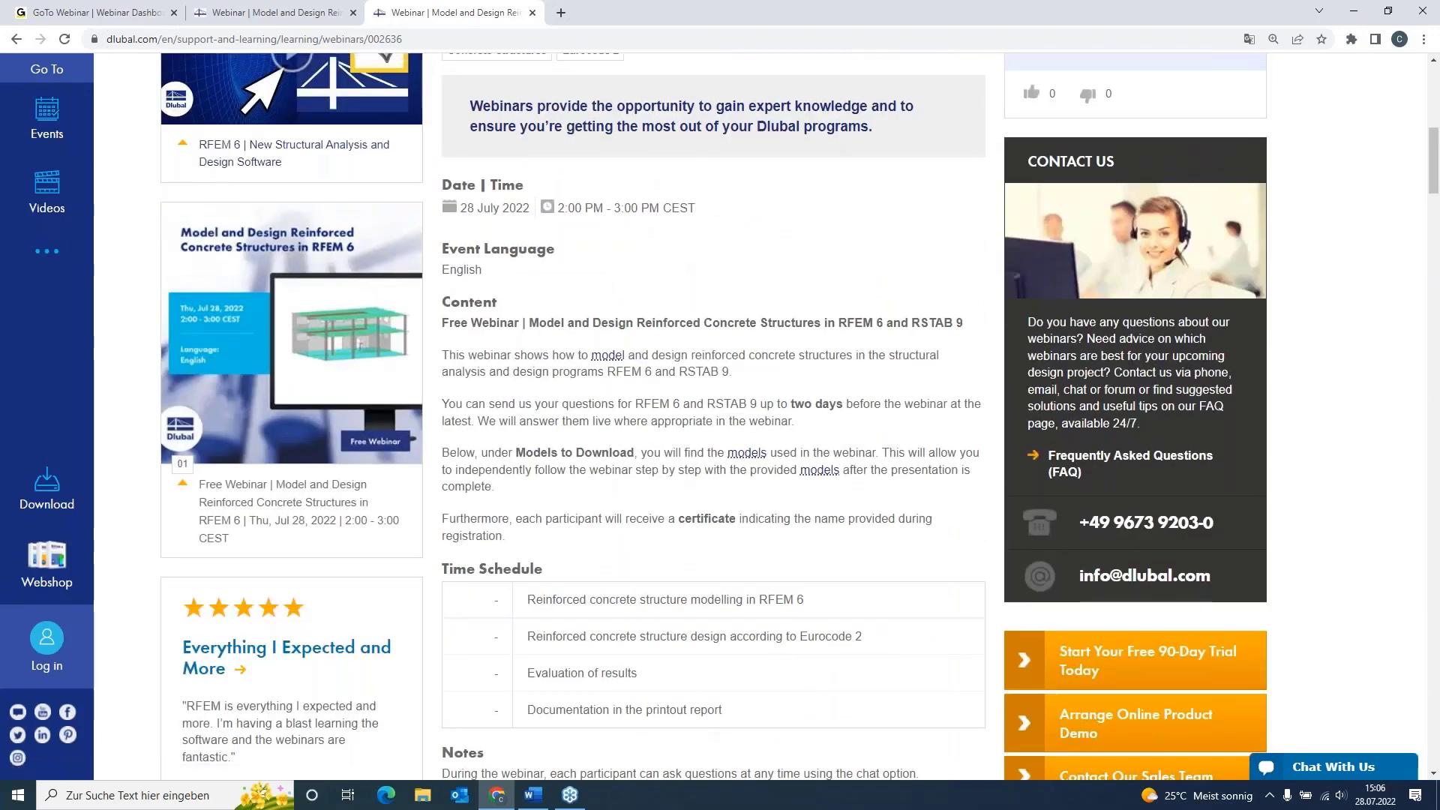